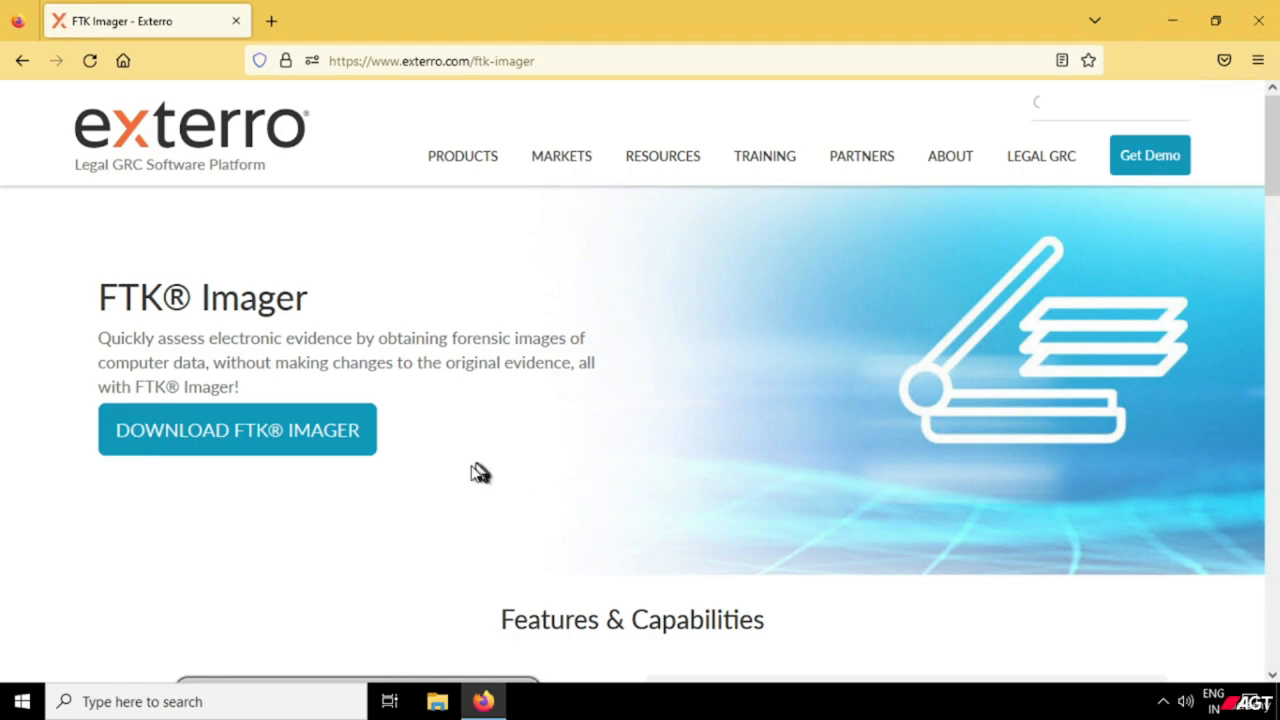
Open the FTK Imager download form, switch it to a blank form, and enter Forensic Investigation as the organization name.
left_click(290, 438)
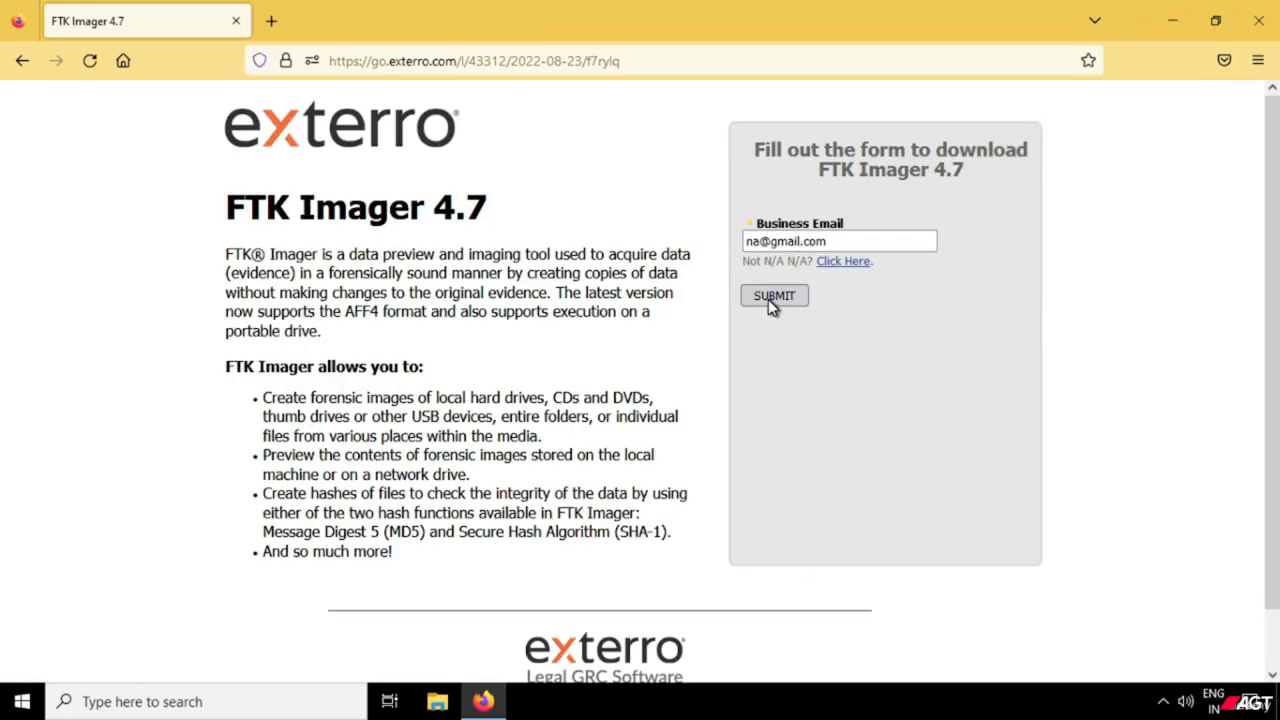
left_click(838, 262)
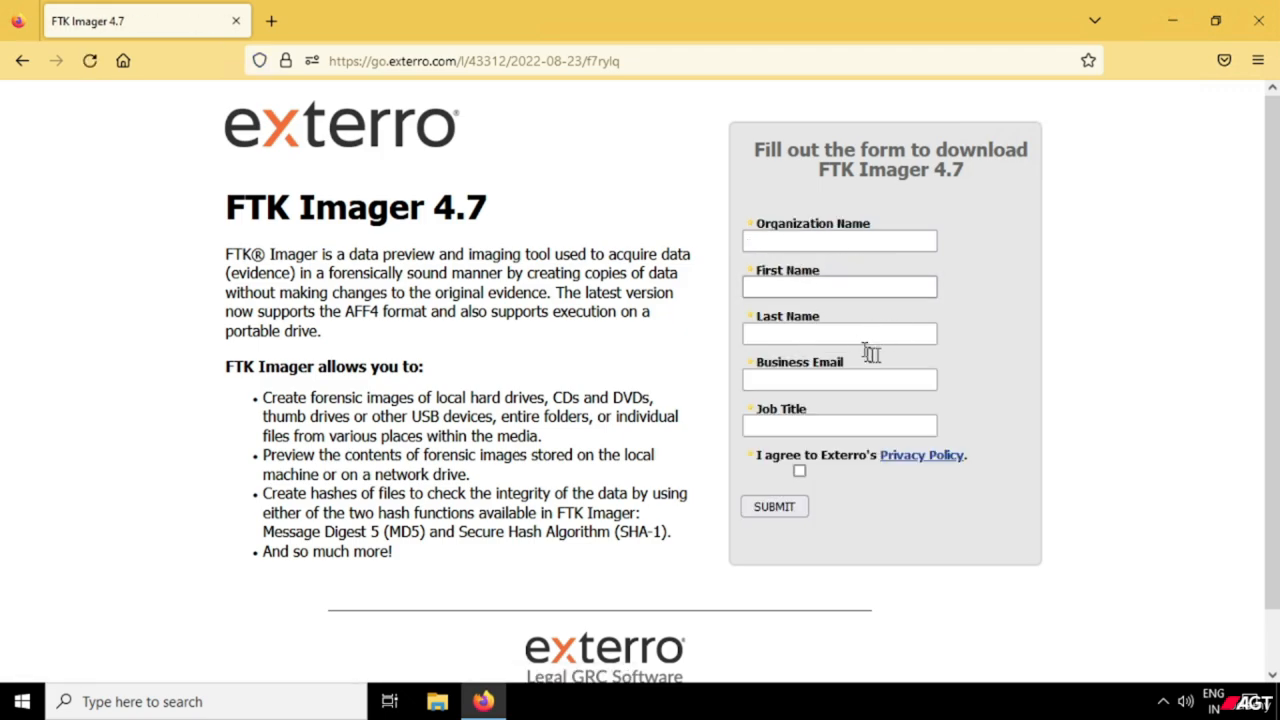
left_click(843, 238)
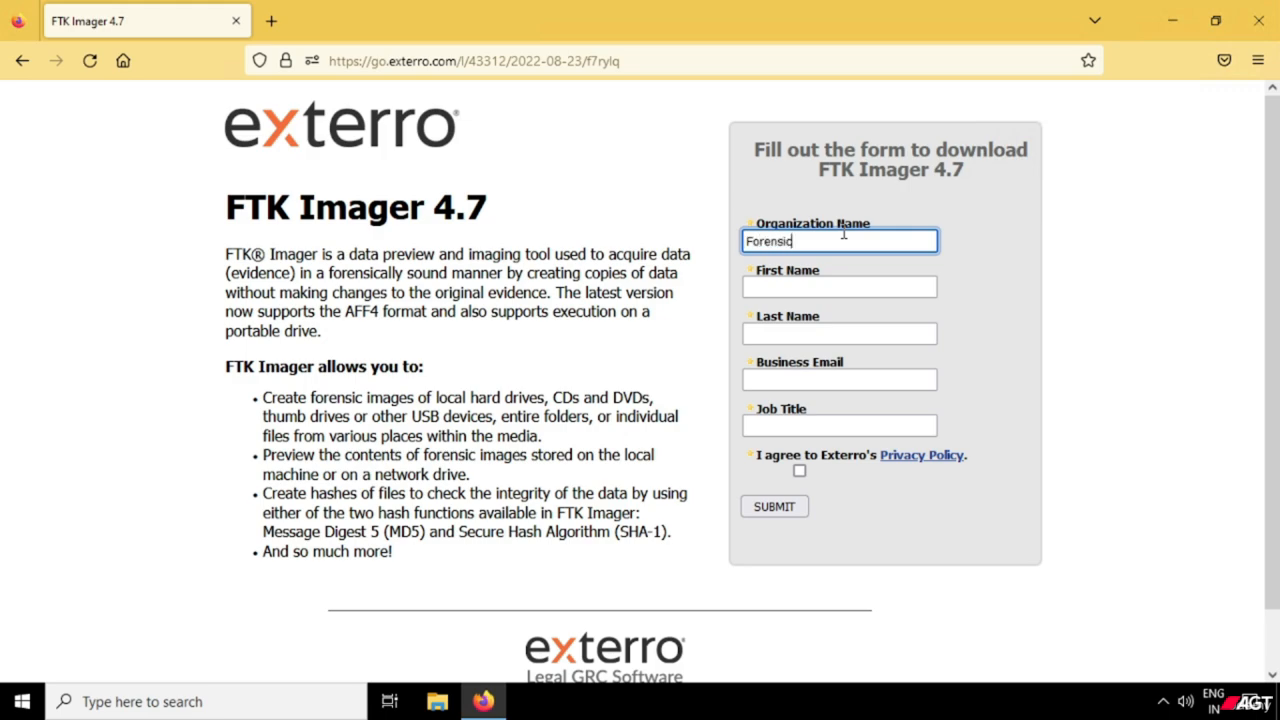
type("Forensic Investigation")
key("Tab")
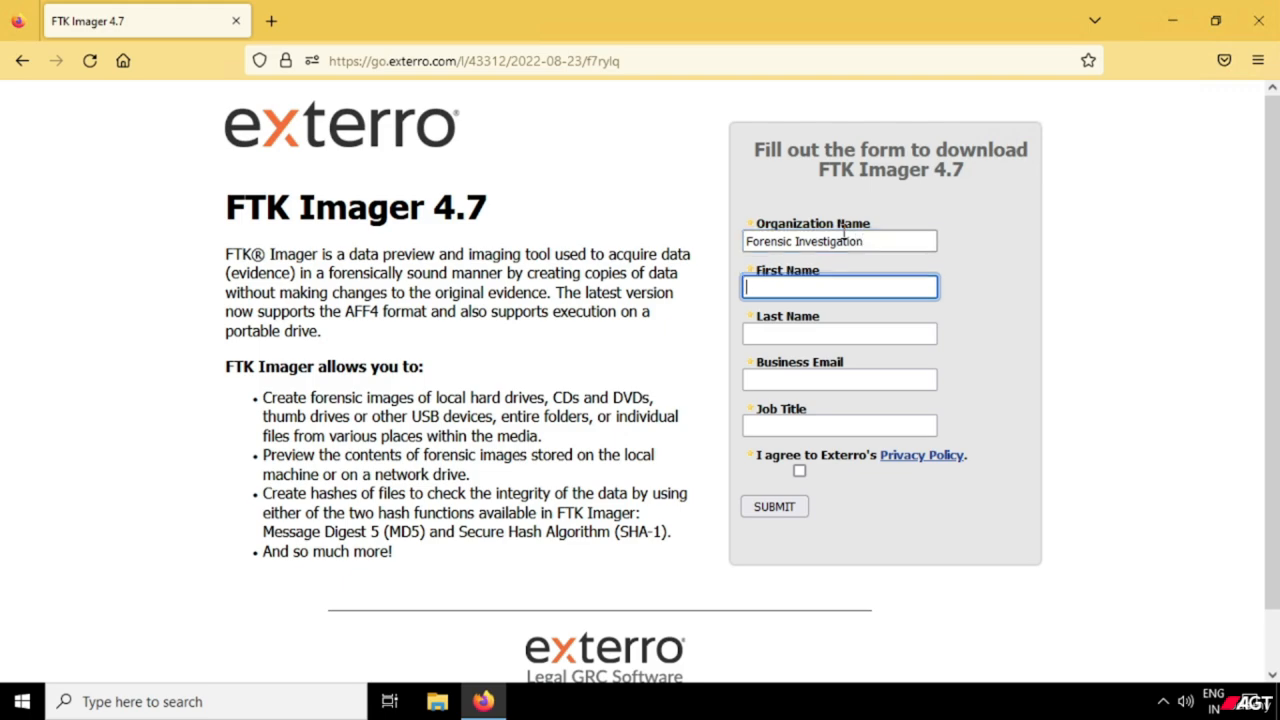
Fill in the requester's first name, last name and business email in the download form.
type("Forensic")
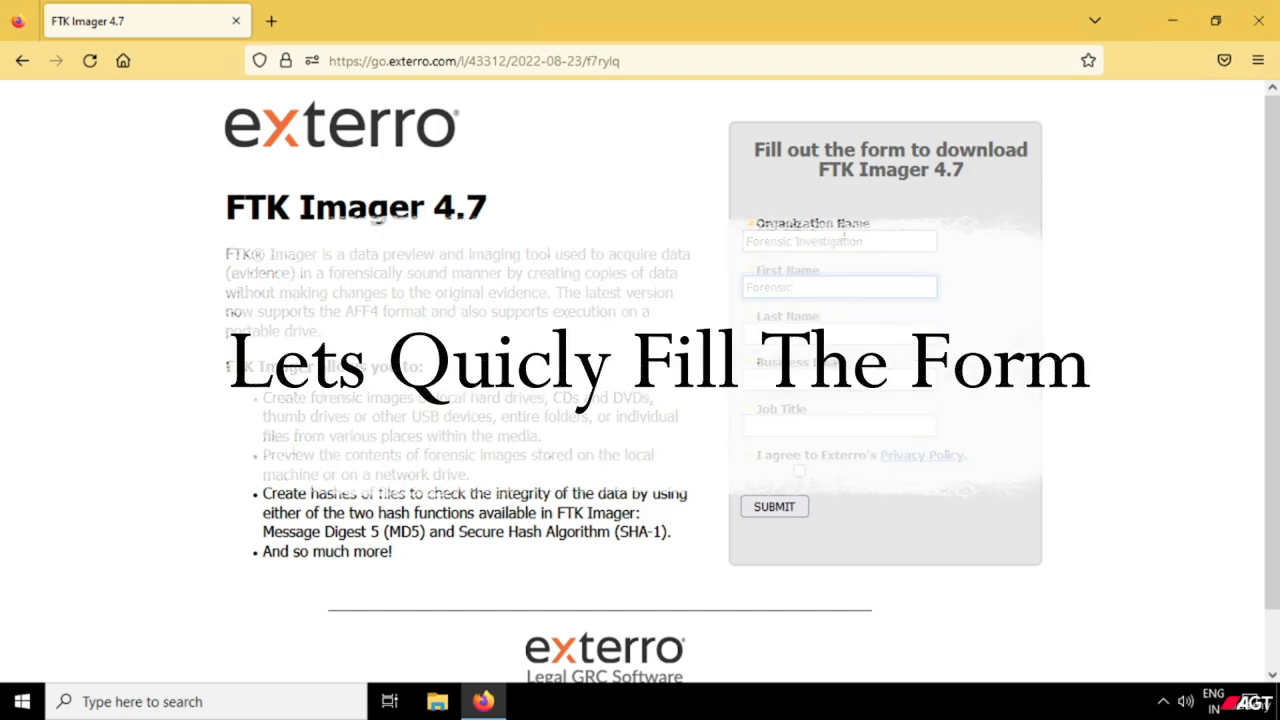
key("Tab")
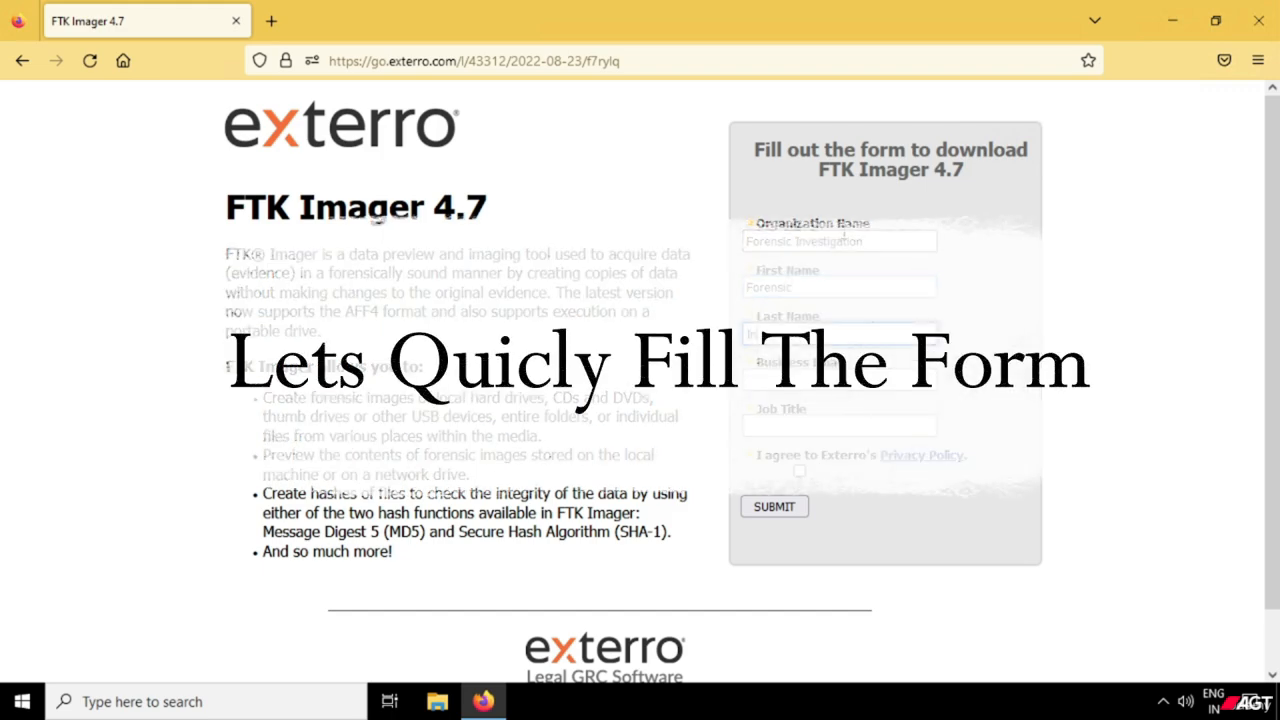
type("Investigatio")
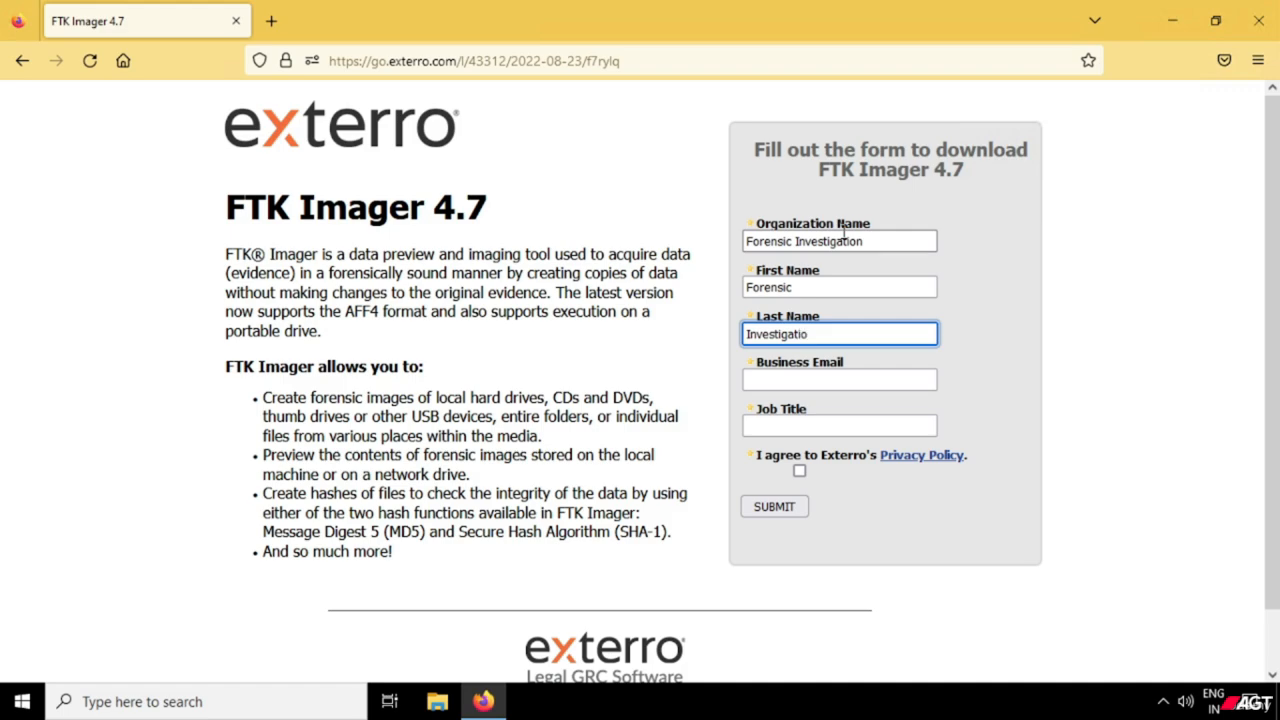
type("n")
key("Tab")
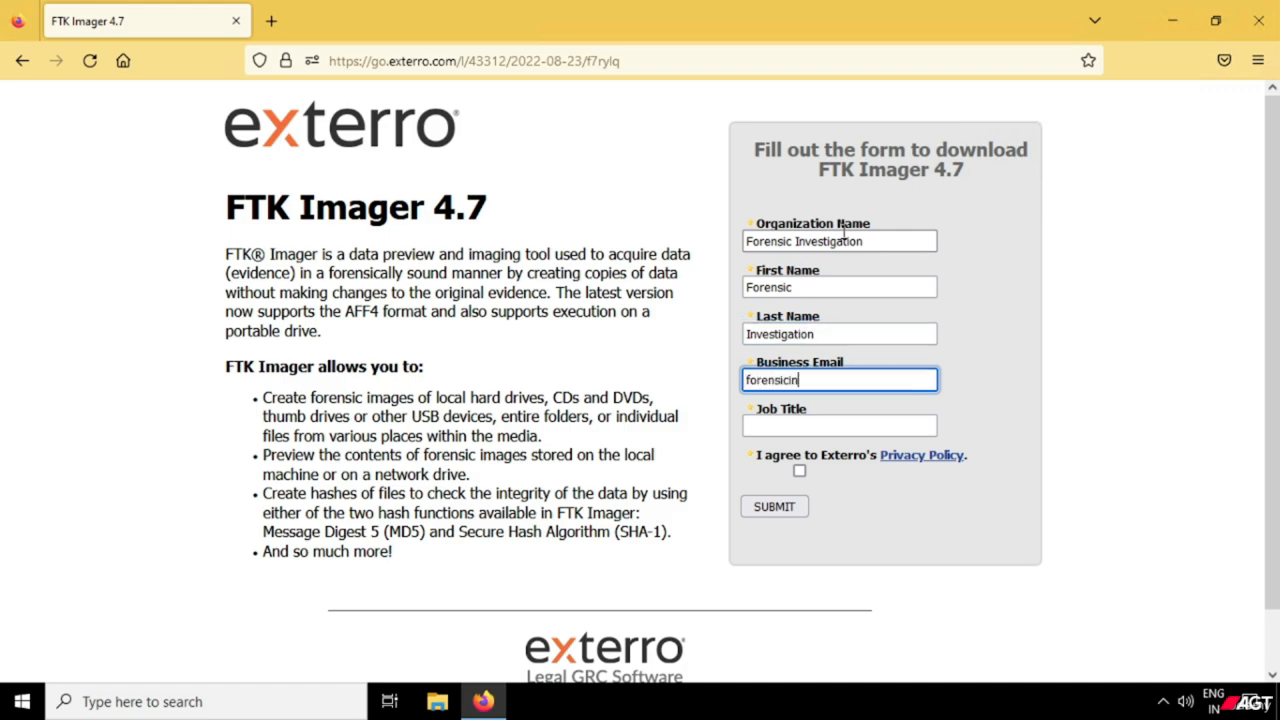
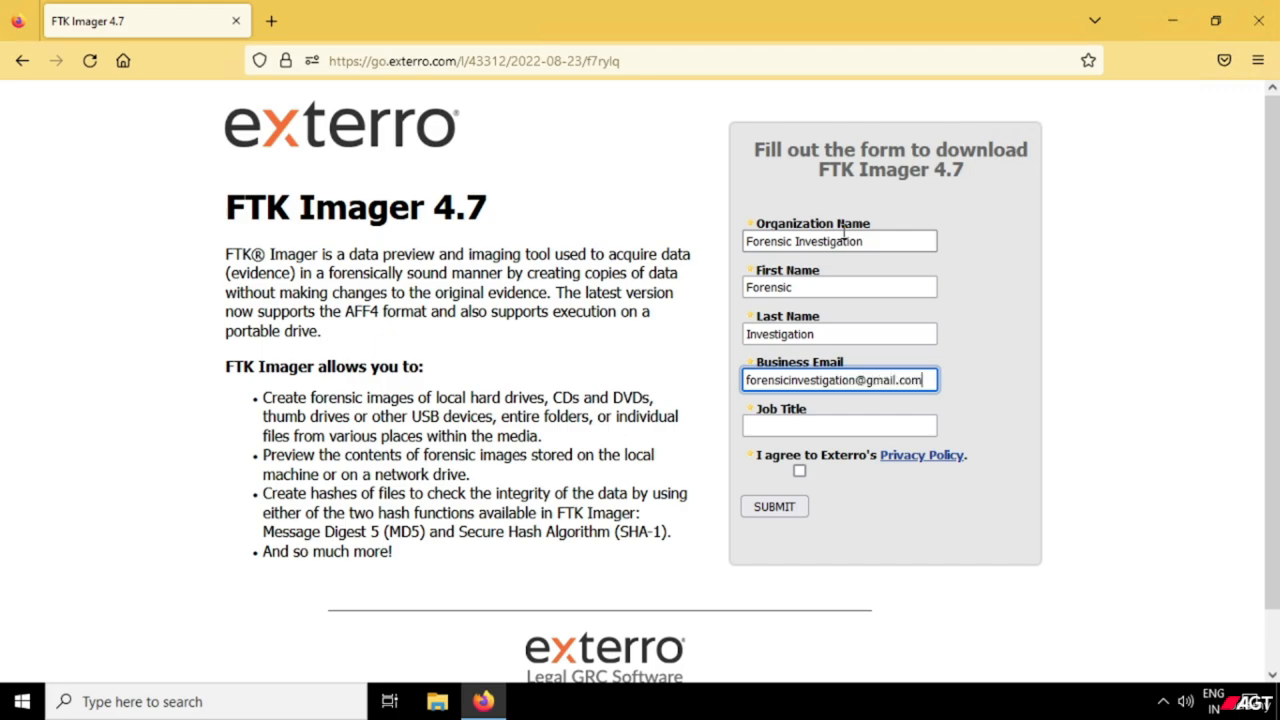
key("Tab")
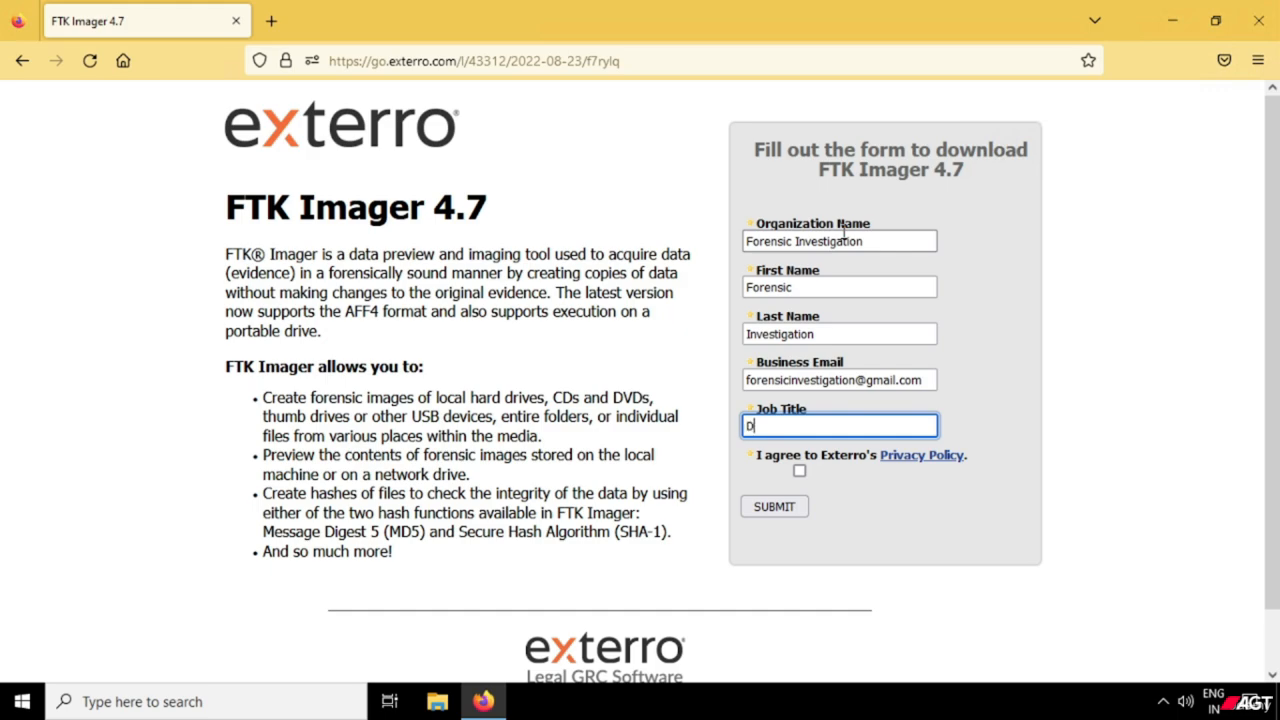
Enter Digital Forensic Analyst as the job title, agree to Exterro's privacy policy, and submit the form.
type("Digital Forensic Analyst")
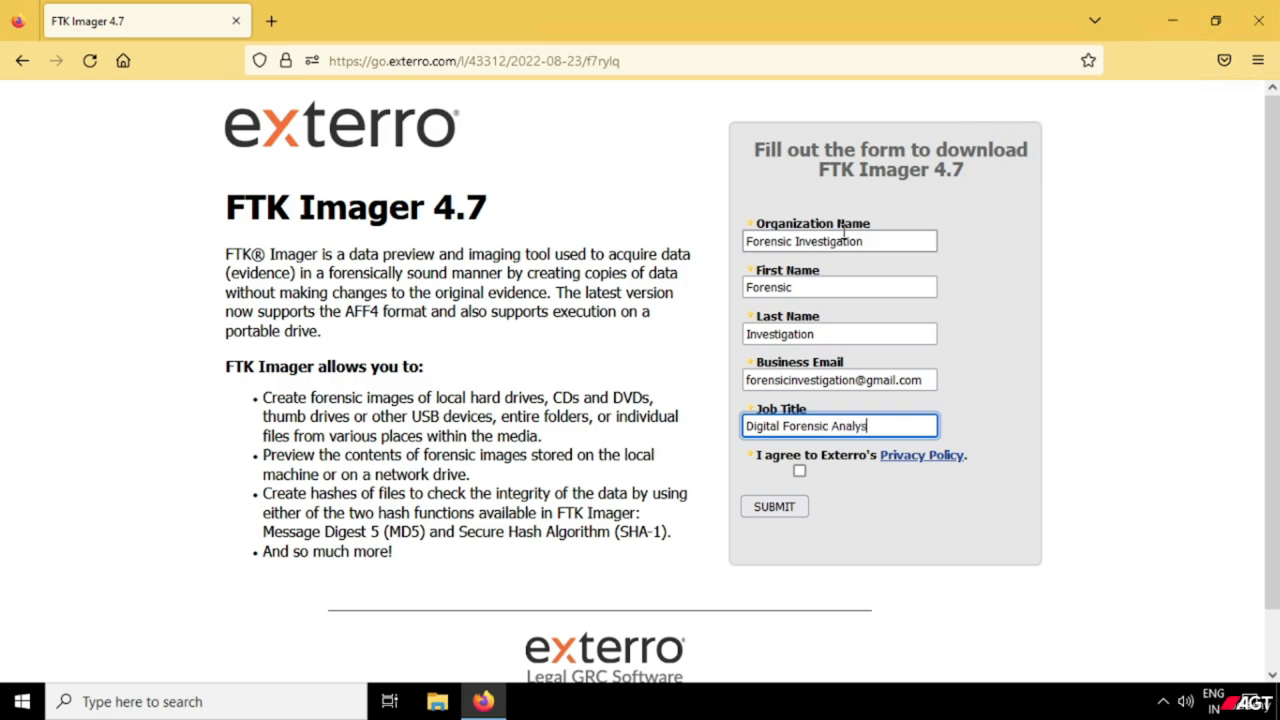
left_click(800, 471)
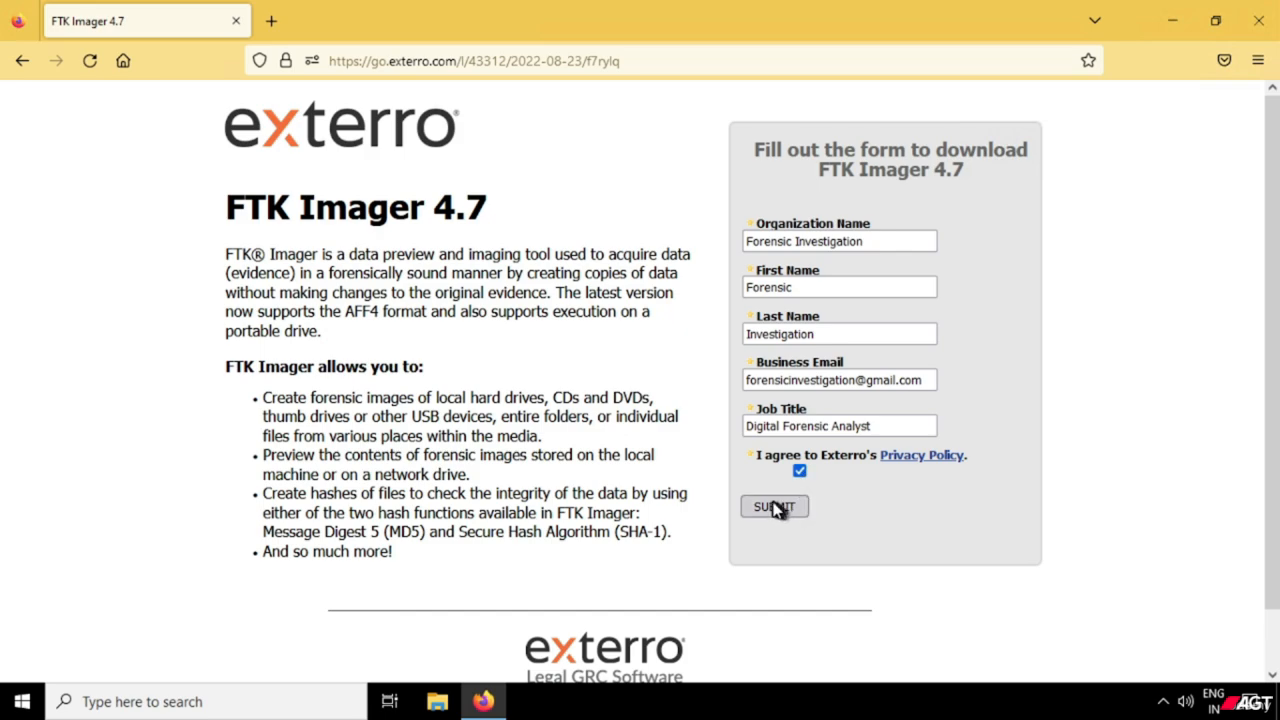
left_click(774, 509)
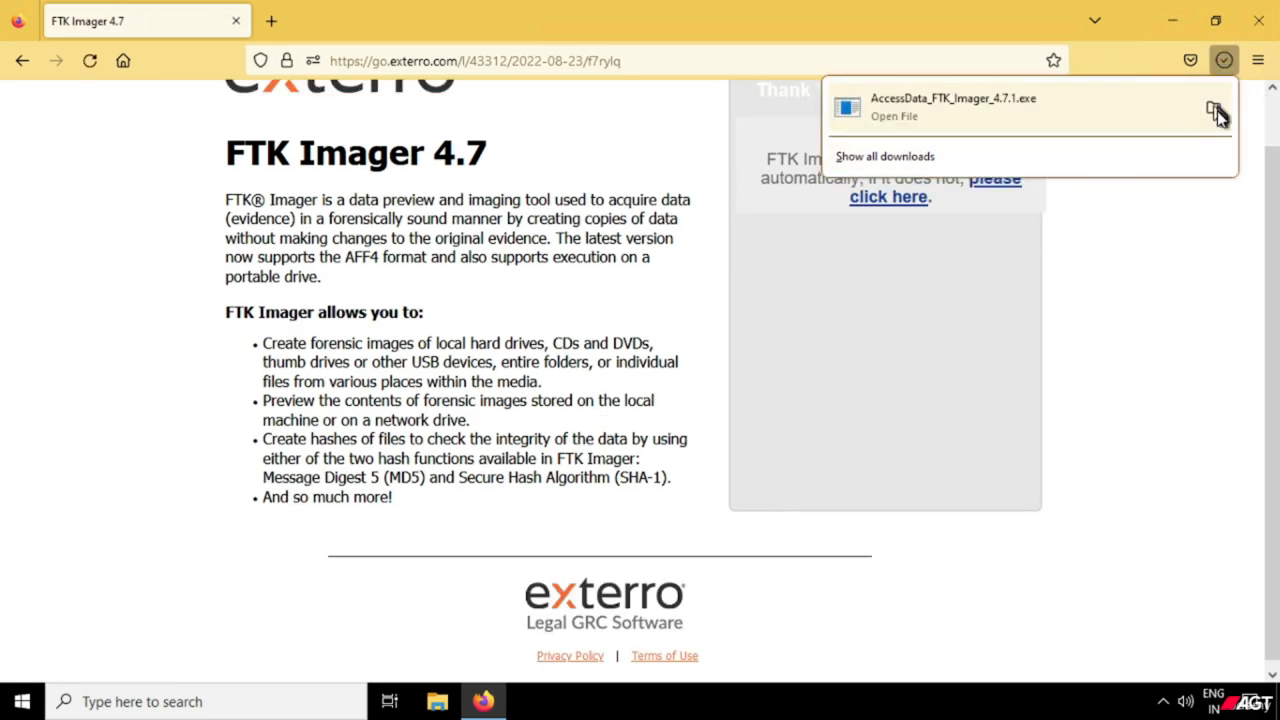
Show the downloaded AccessData_FTK_Imager_4.7.1 installer in its folder and collapse the Yesterday and Last week file groups.
left_click(1215, 112)
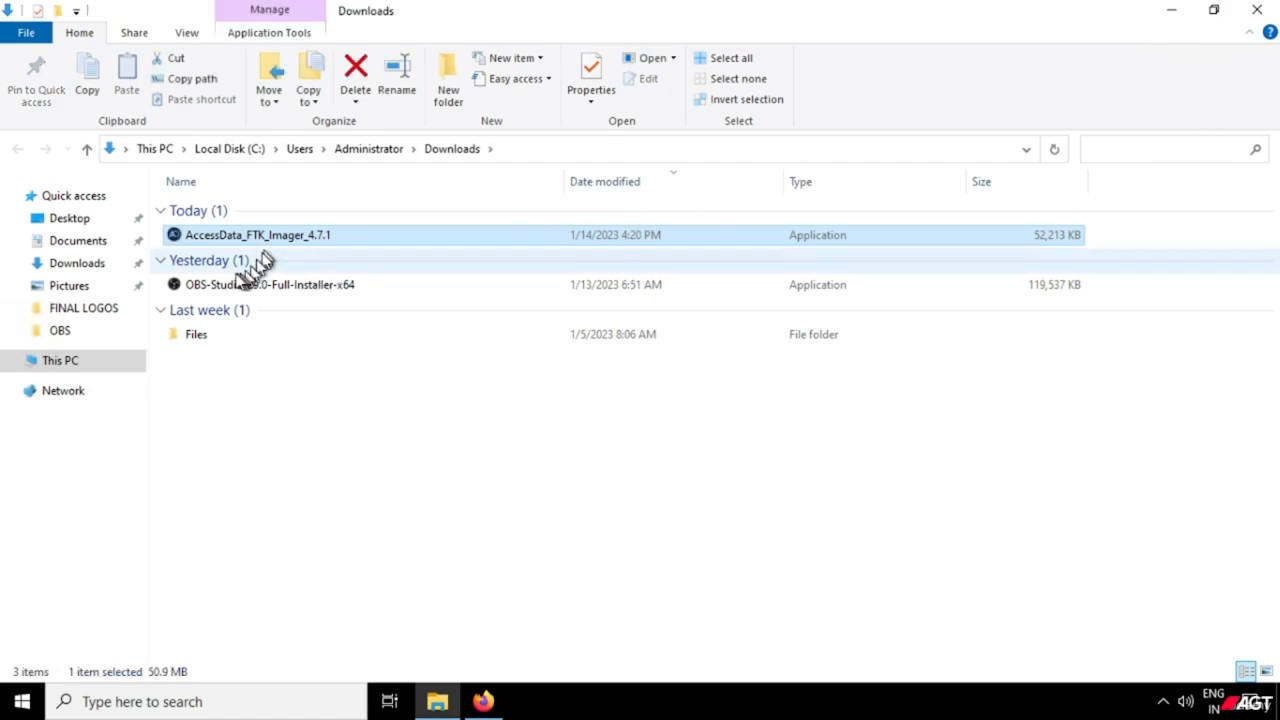
left_click(162, 264)
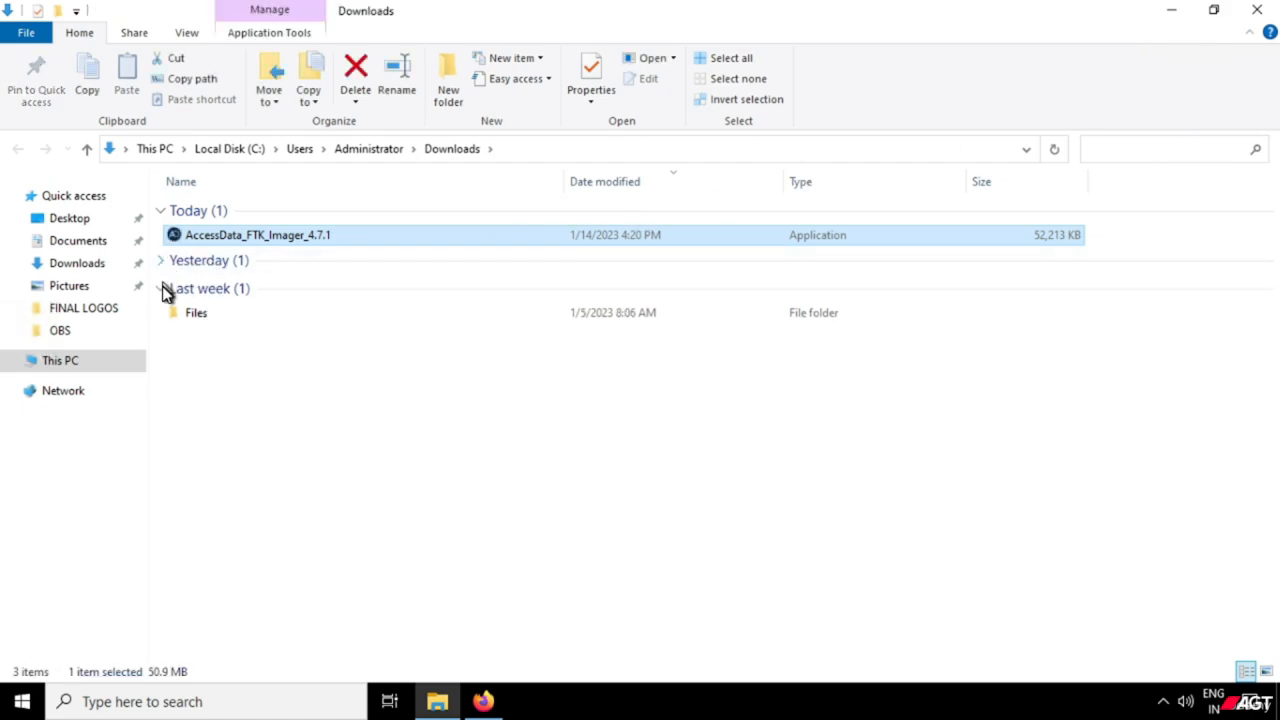
left_click(164, 289)
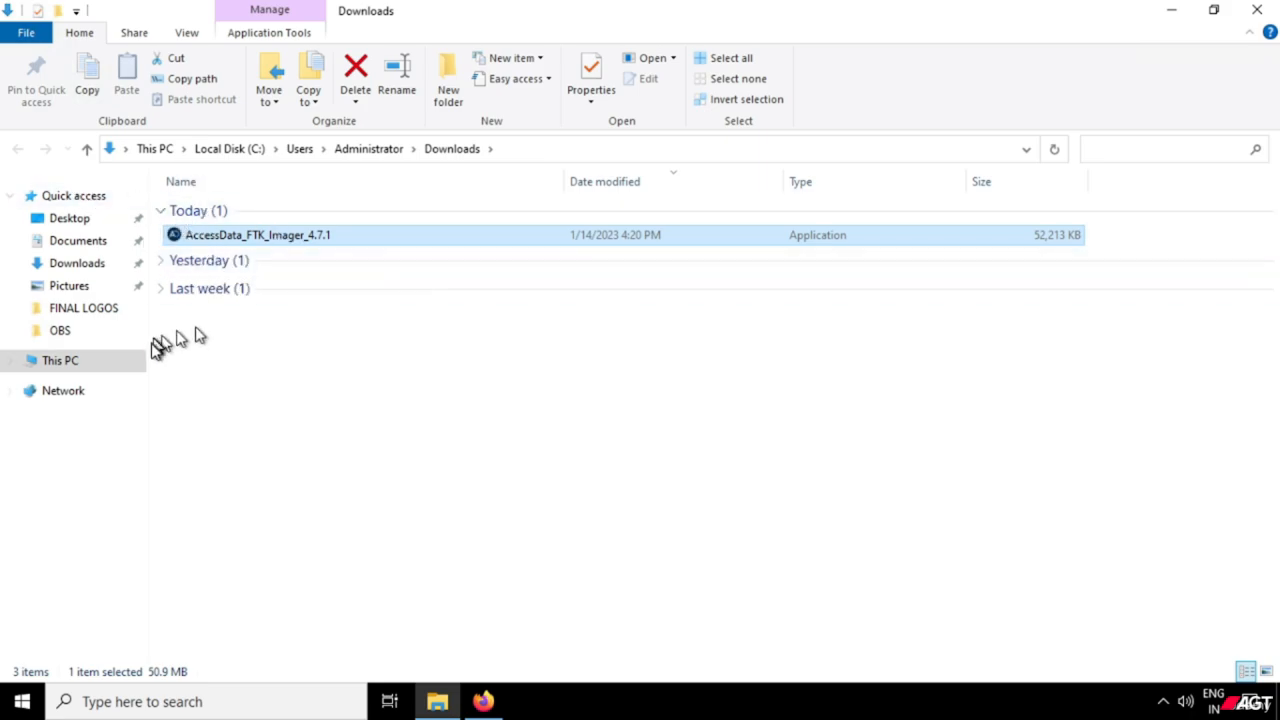
Run the AccessData_FTK_Imager_4.7.1 installer as administrator and minimize the browser window behind it.
right_click(238, 238)
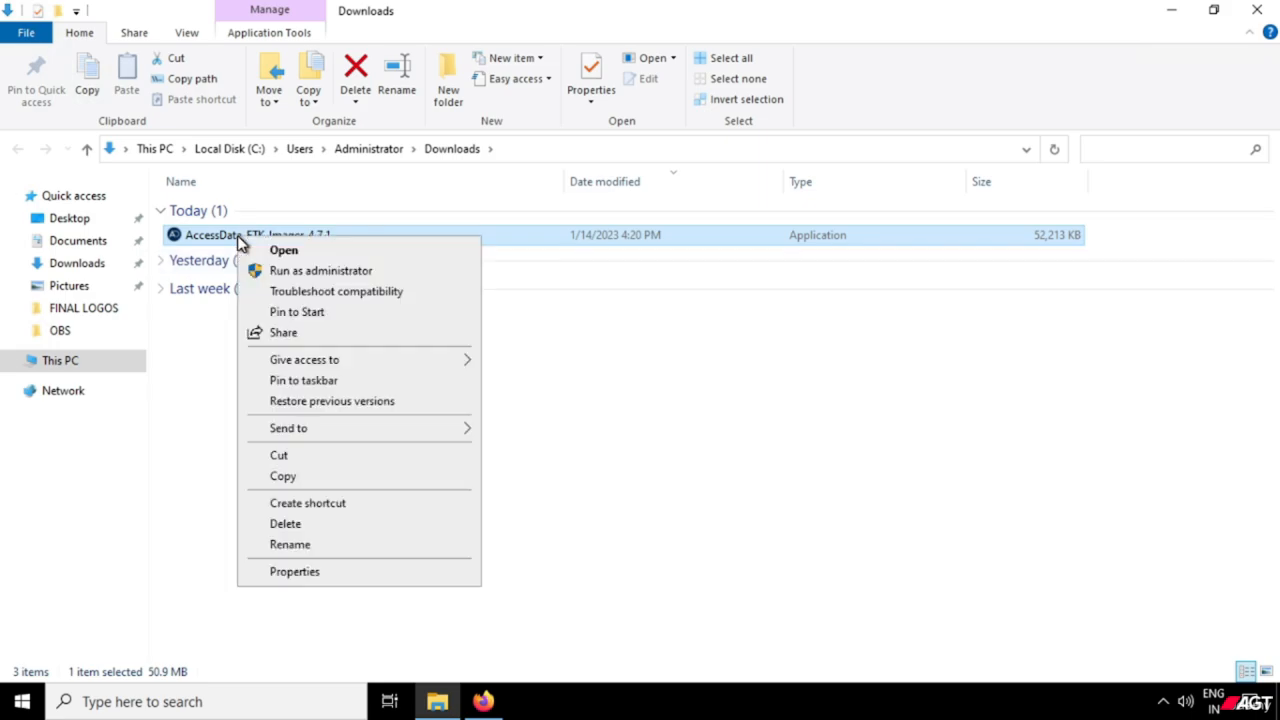
left_click(275, 271)
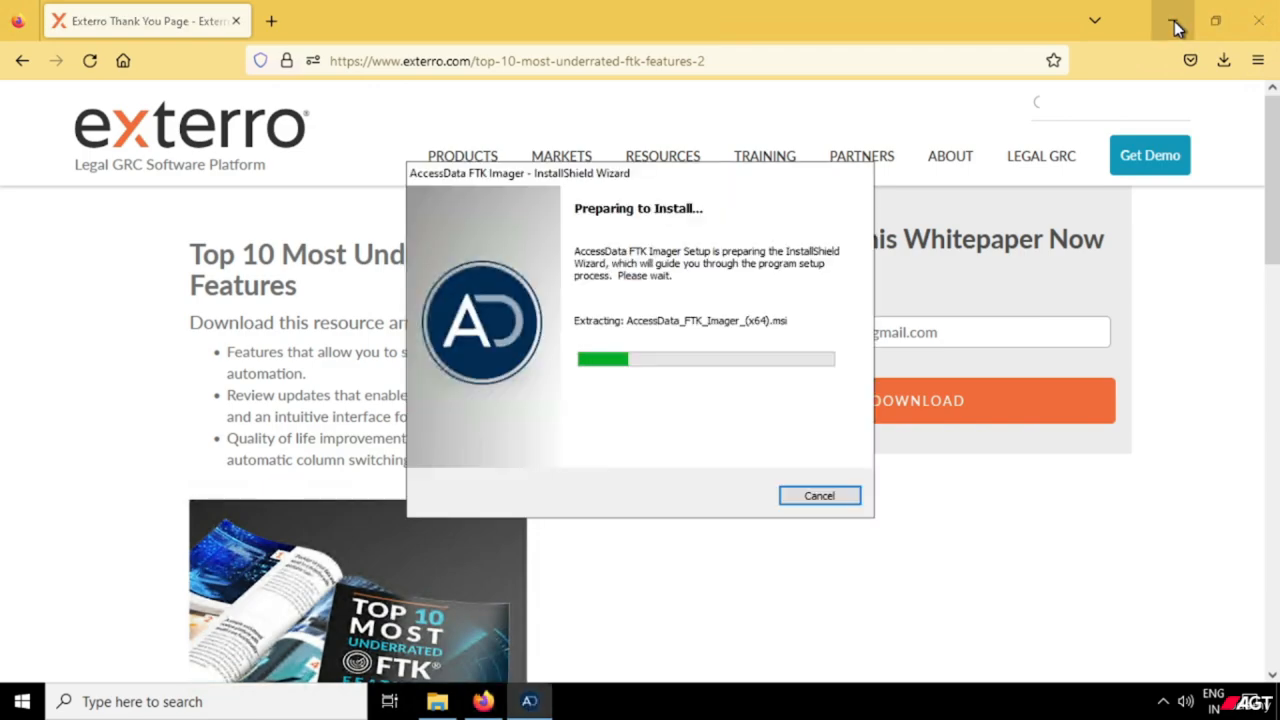
left_click(1174, 21)
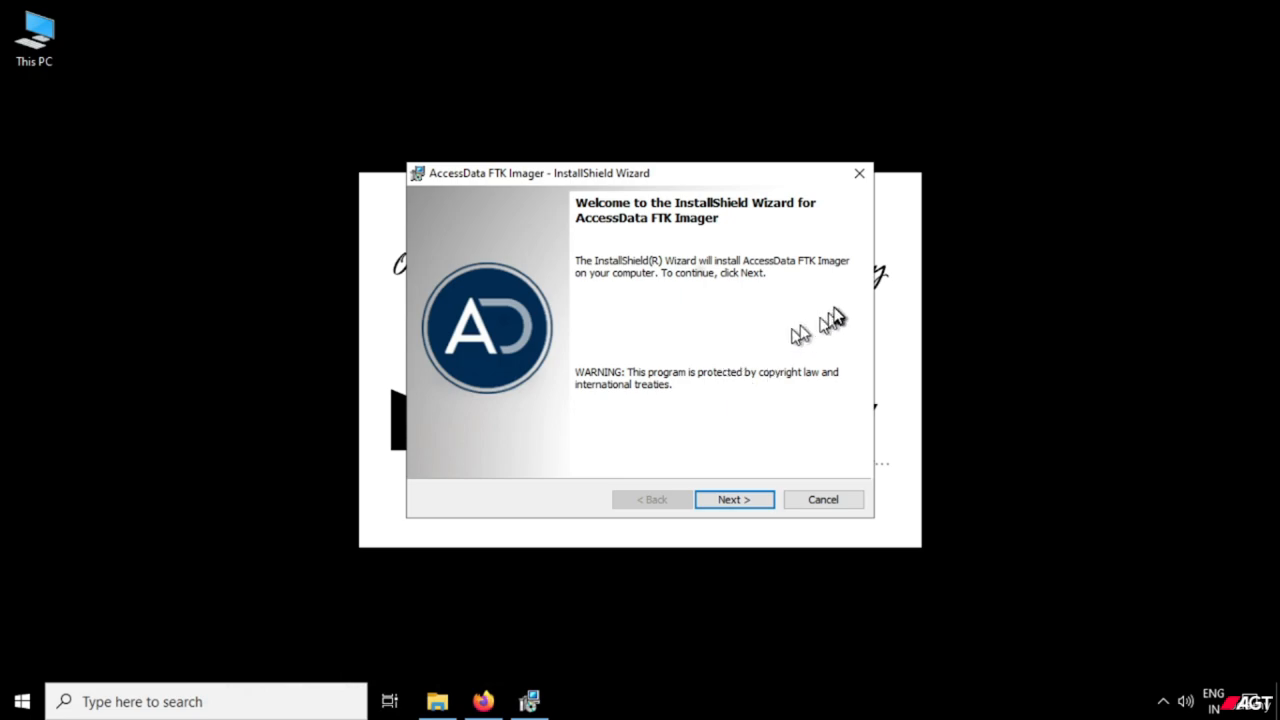
Proceed past the installer's welcome page and accept the terms of the license agreement.
left_click(739, 503)
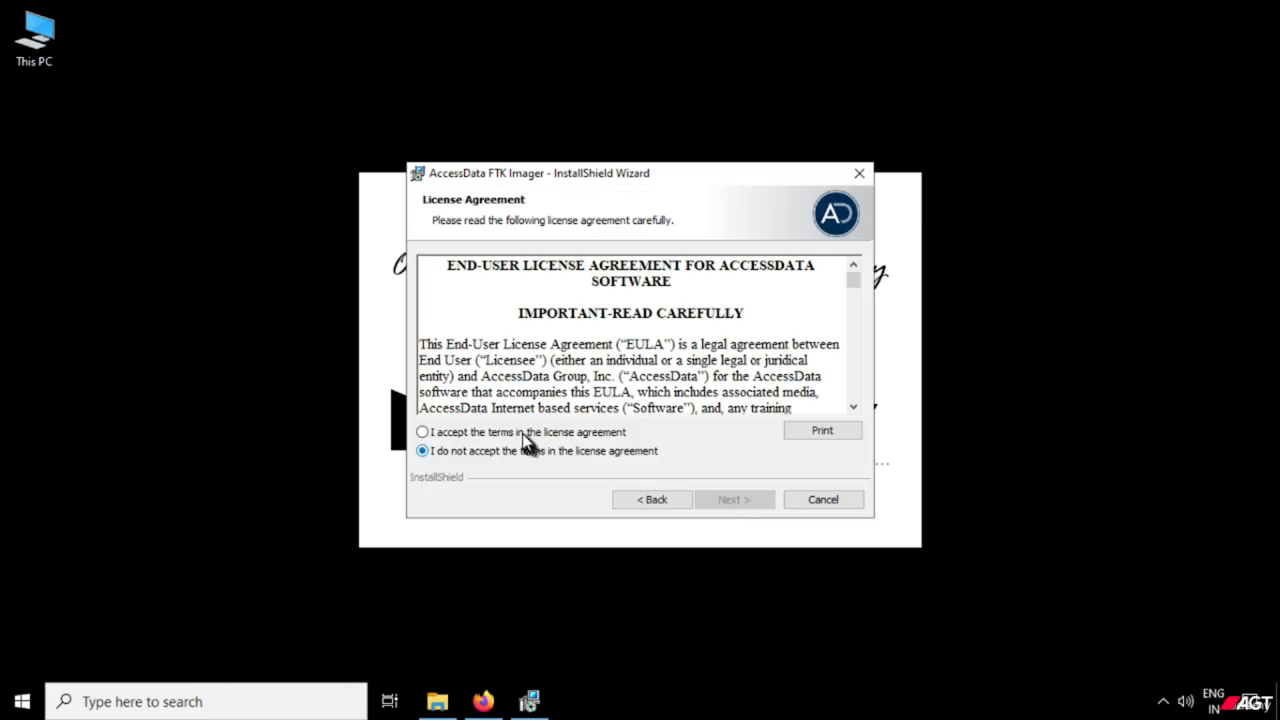
scroll(645, 352, "down", 6)
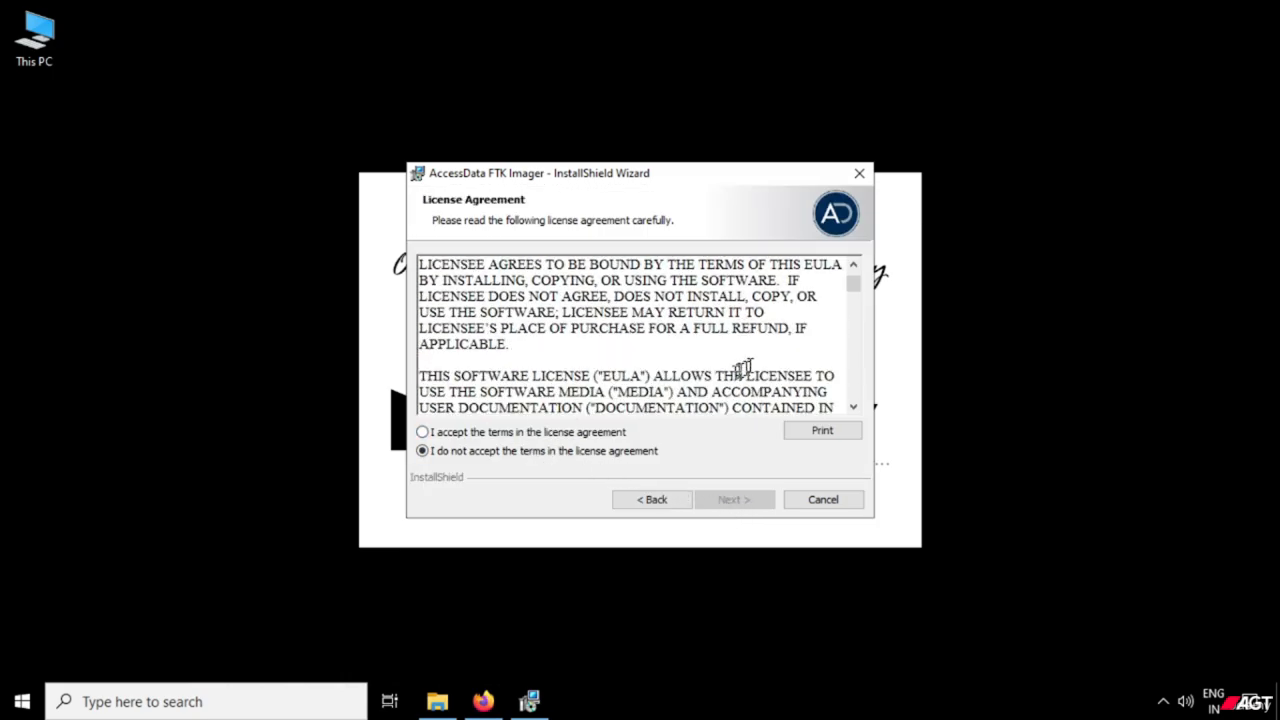
left_click(510, 434)
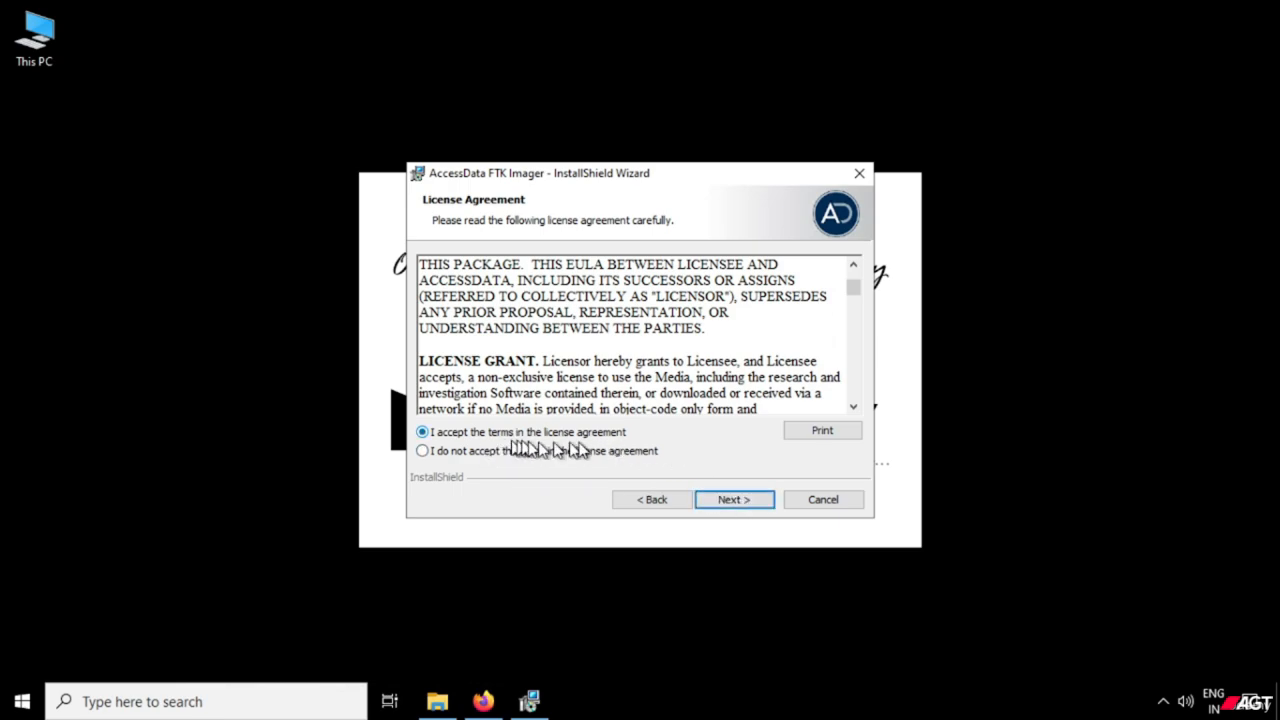
left_click(743, 505)
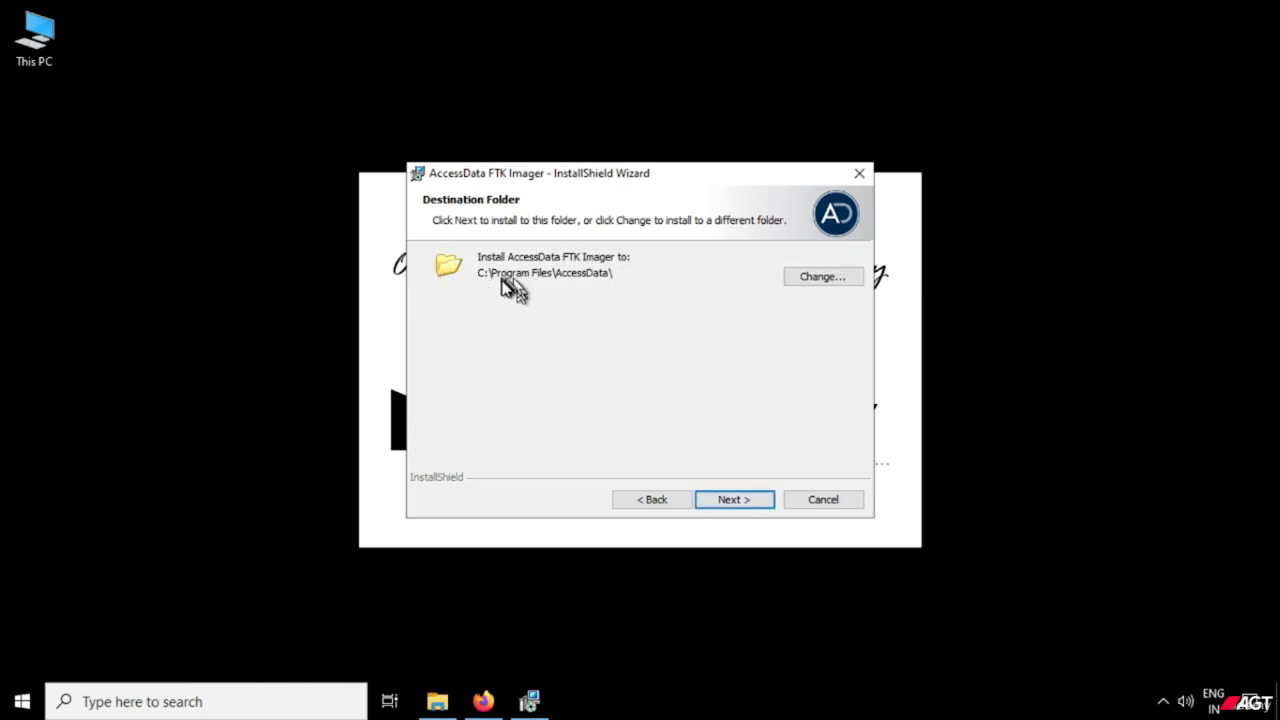
Change the installation destination to a new folder named FTK Imager on Local Disk (E:) and confirm it.
left_click(801, 280)
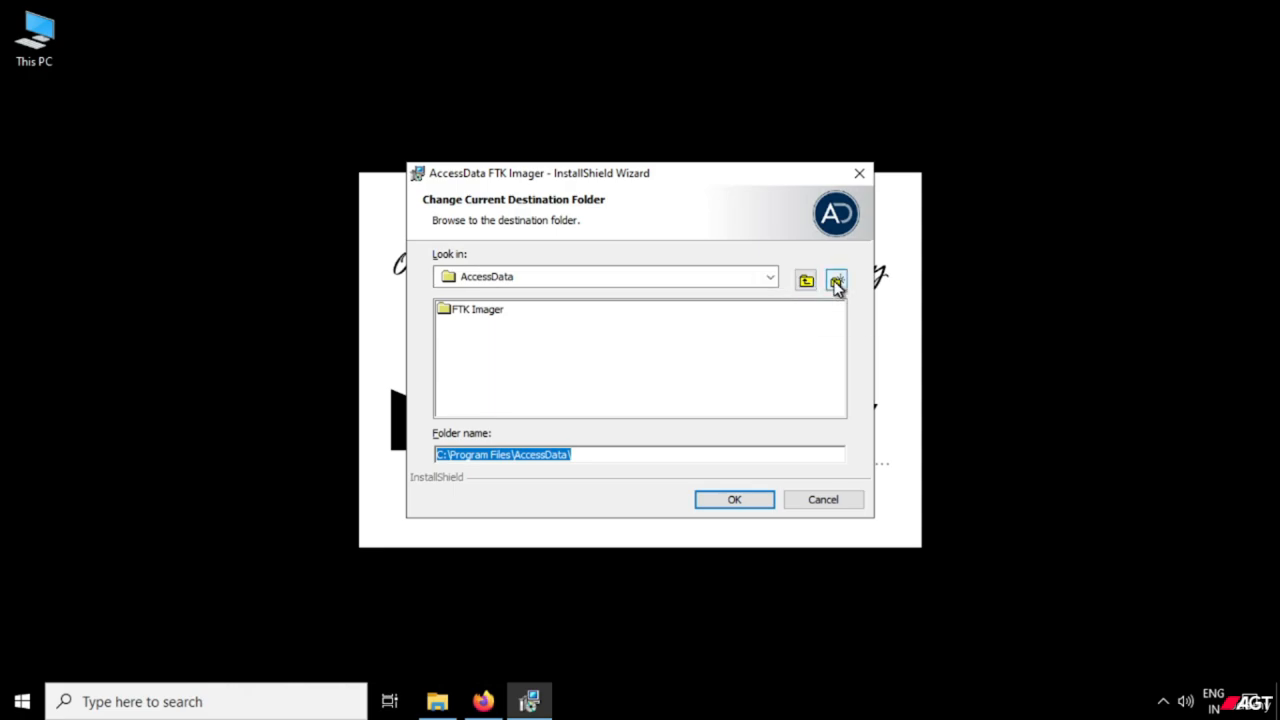
left_click(771, 278)
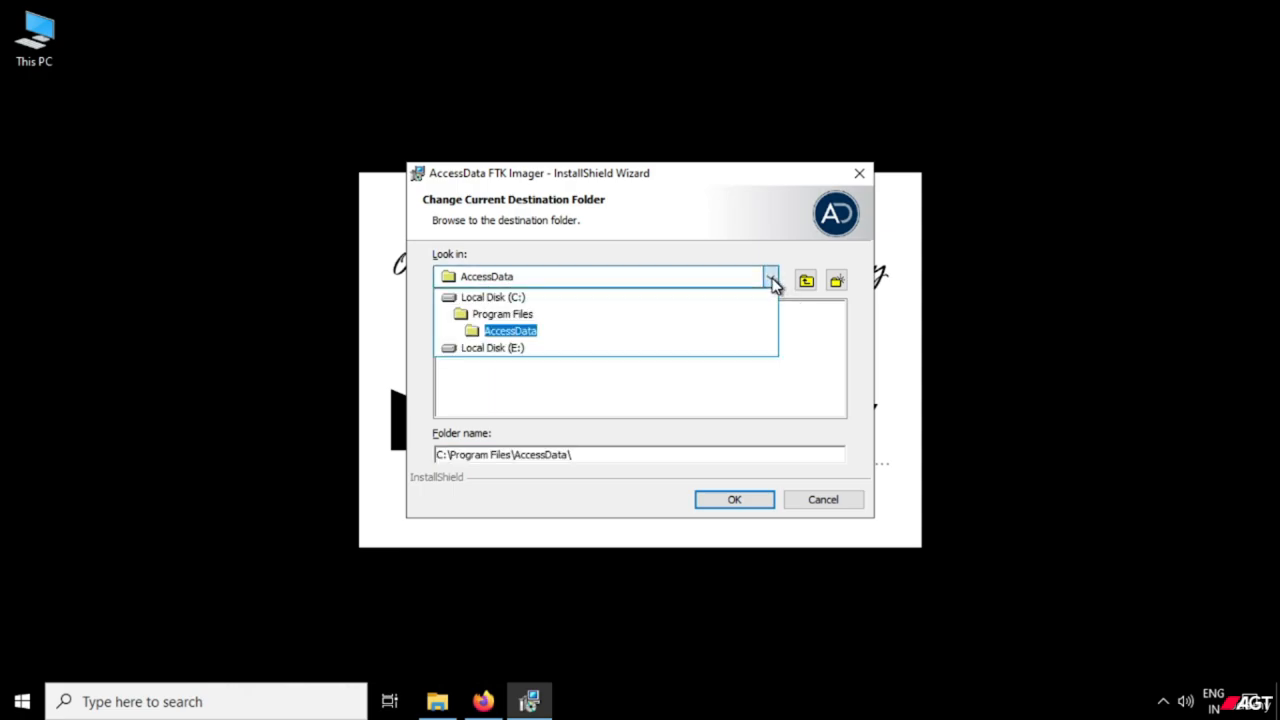
left_click(505, 348)
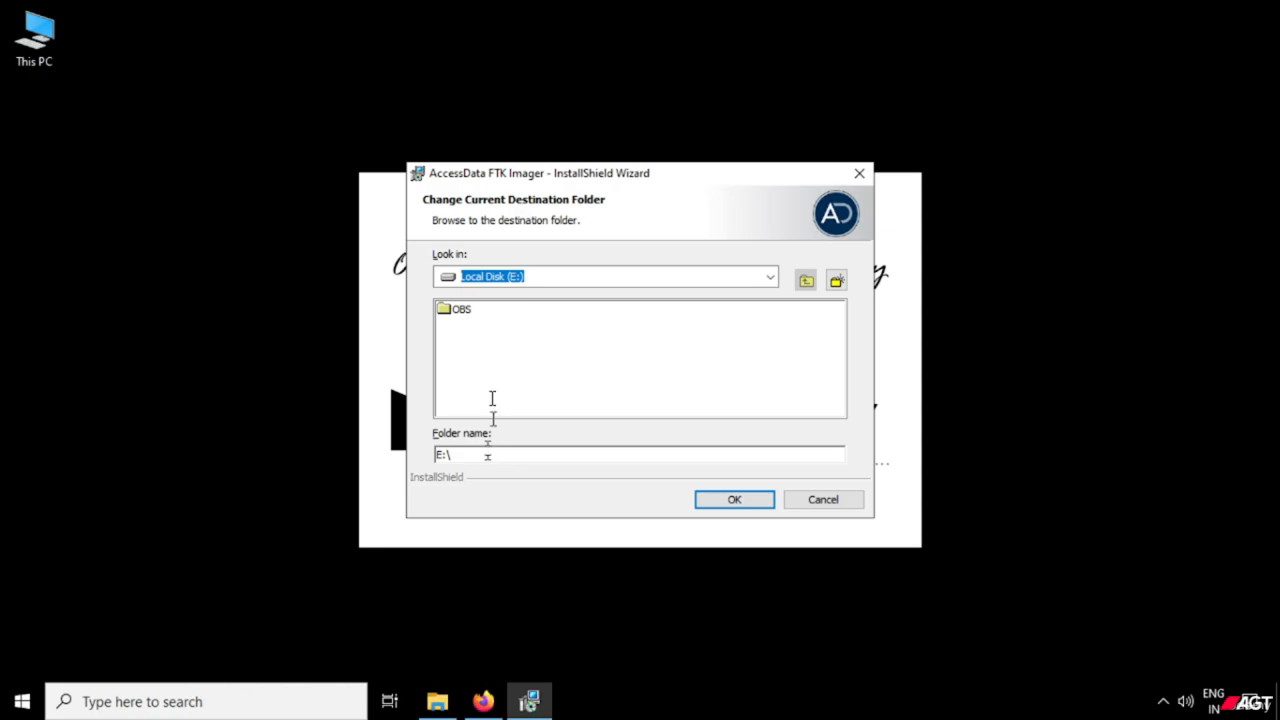
left_click(483, 378)
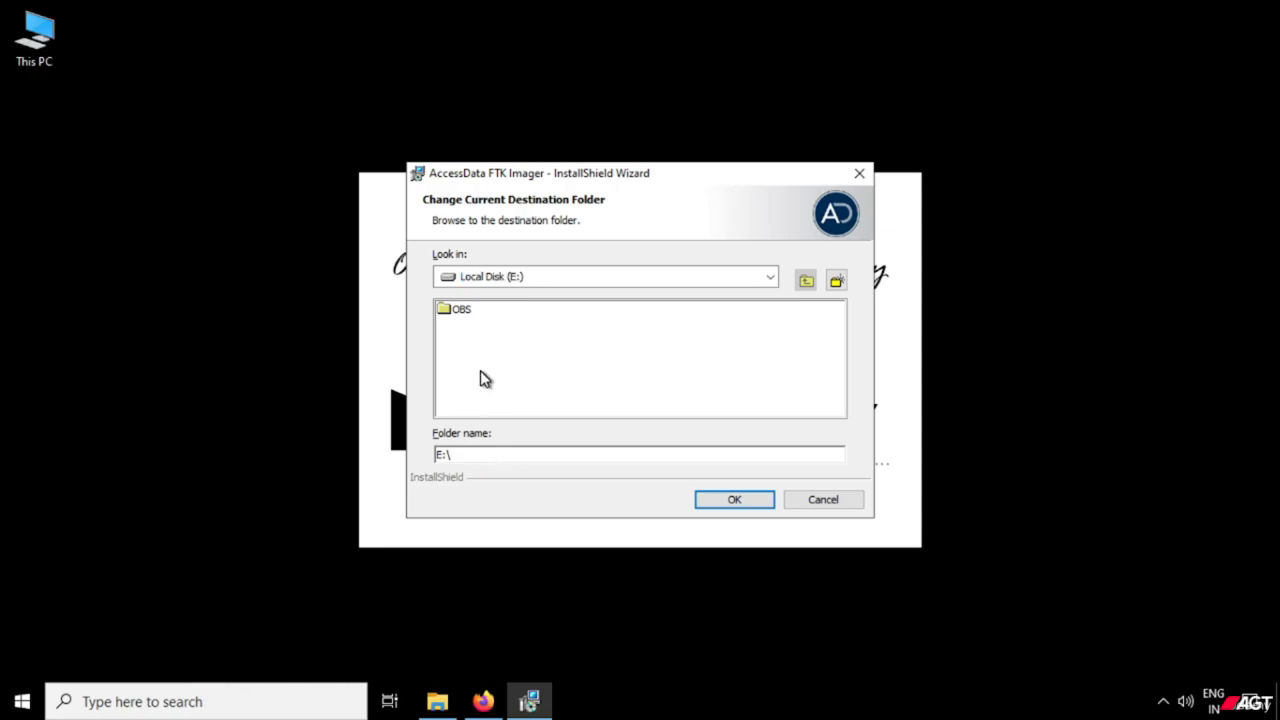
left_click(836, 281)
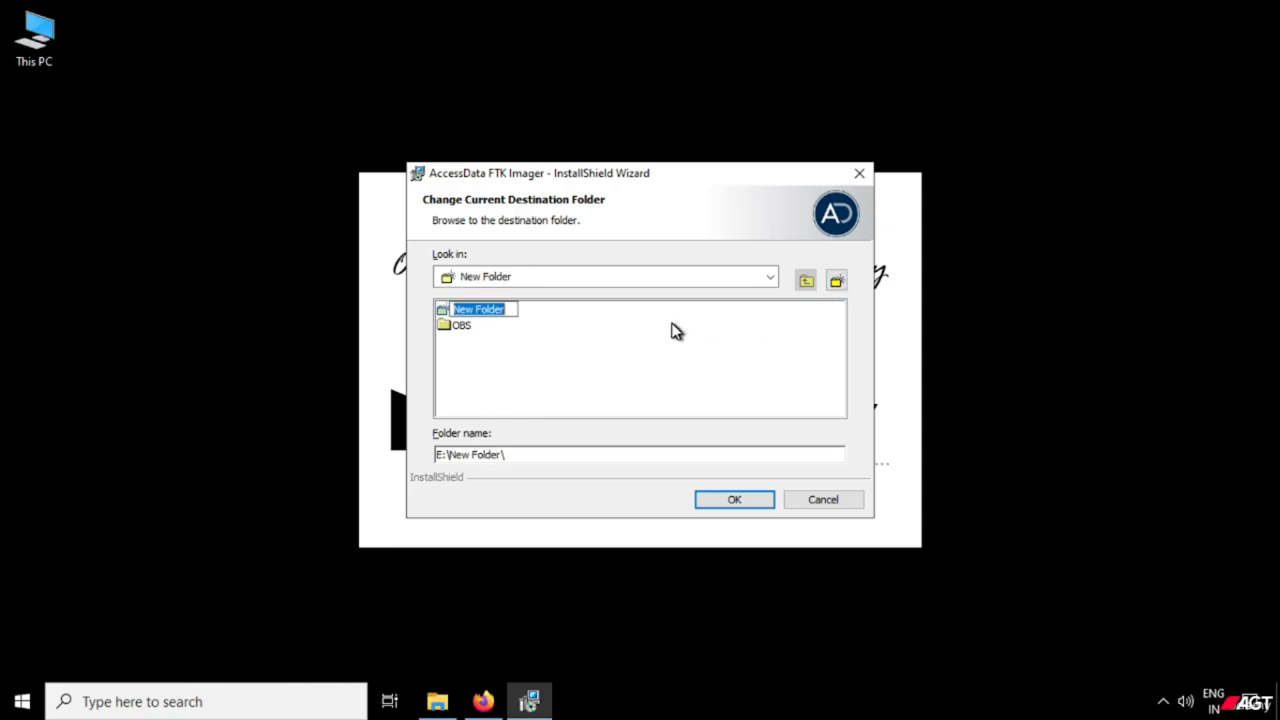
type("FTK Imager")
key("Return")
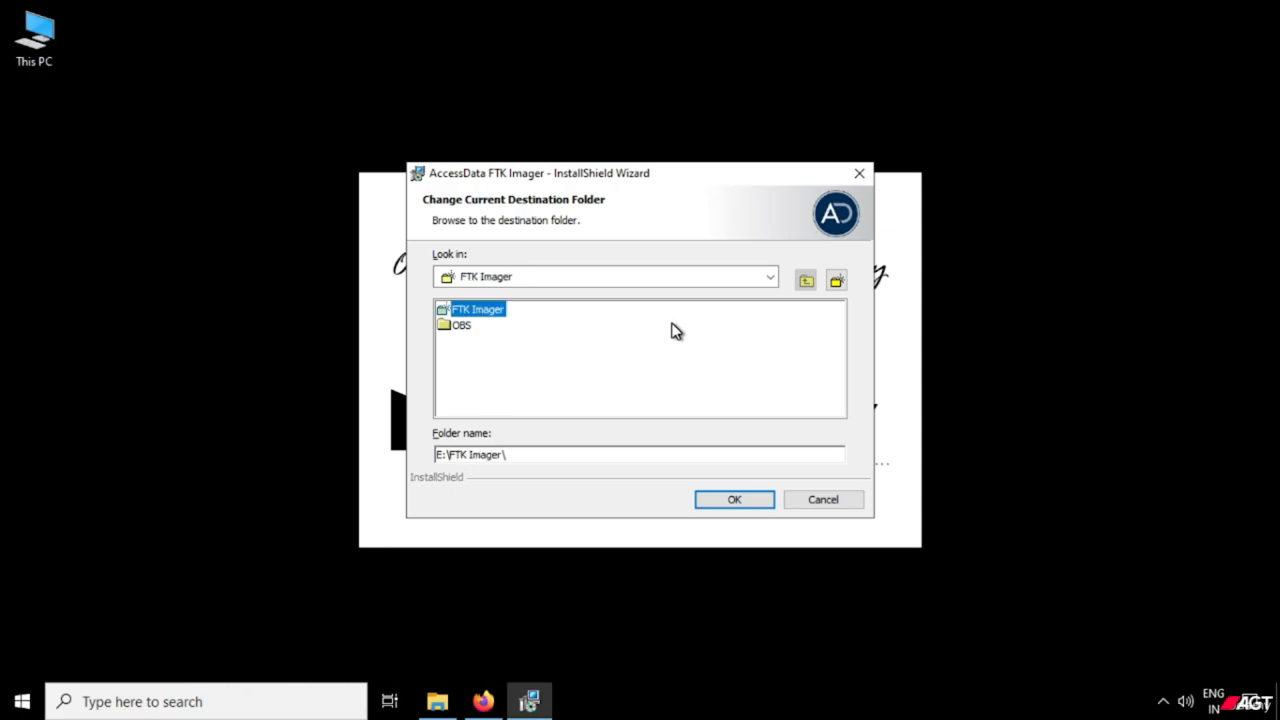
left_click(722, 499)
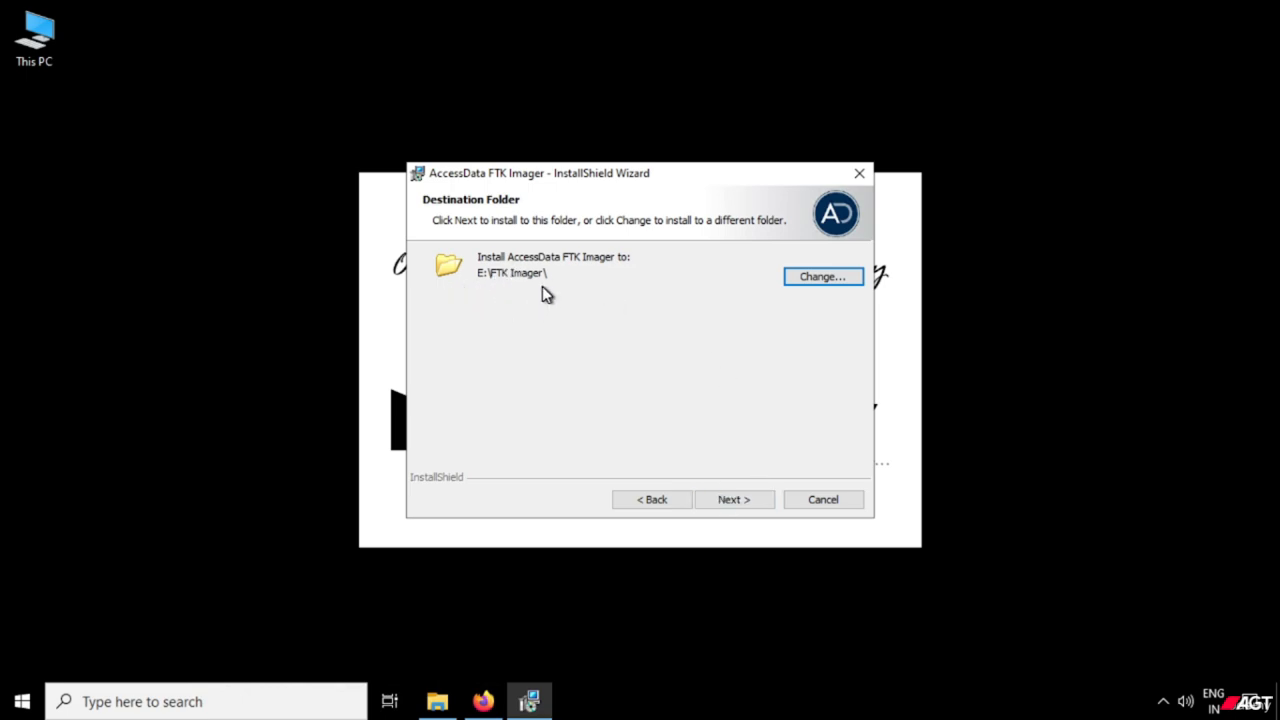
left_click(749, 504)
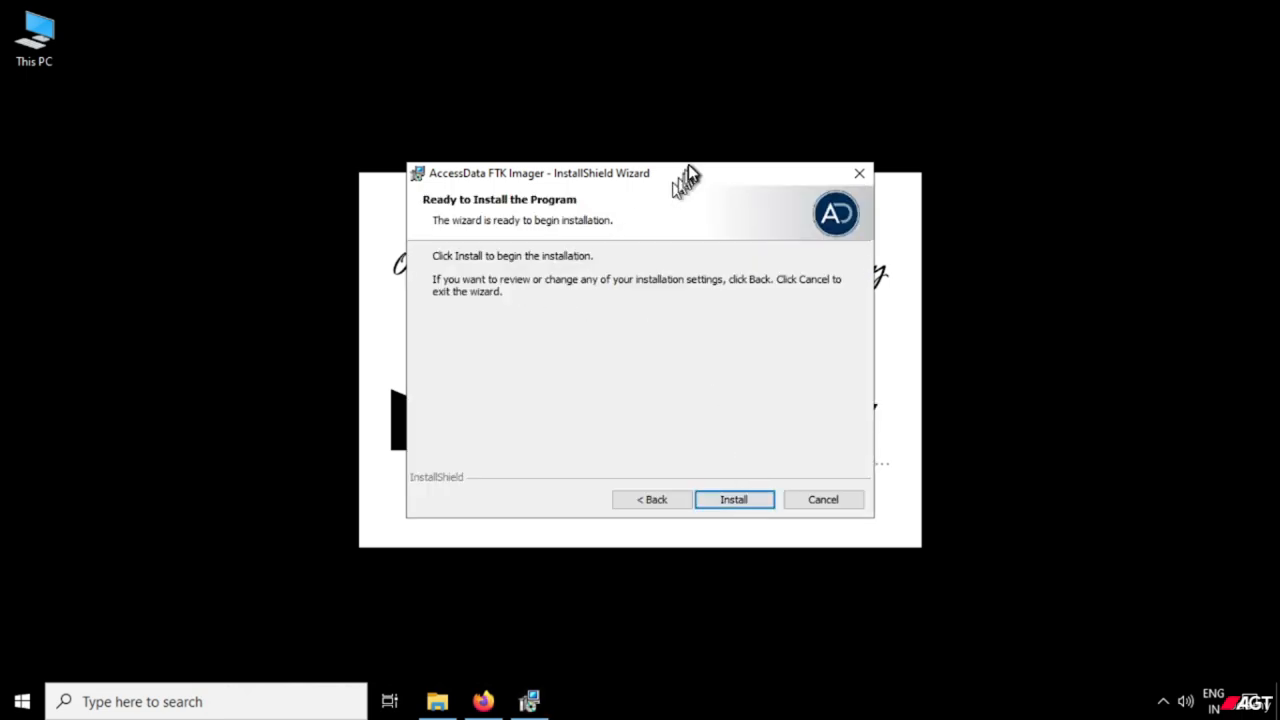
Install AccessData FTK Imager and finish the wizard with the option to launch the program kept enabled.
mouse_move(691, 177)
left_mouse_down()
mouse_move(669, 195)
mouse_move(667, 182)
mouse_move(682, 192)
left_mouse_up()
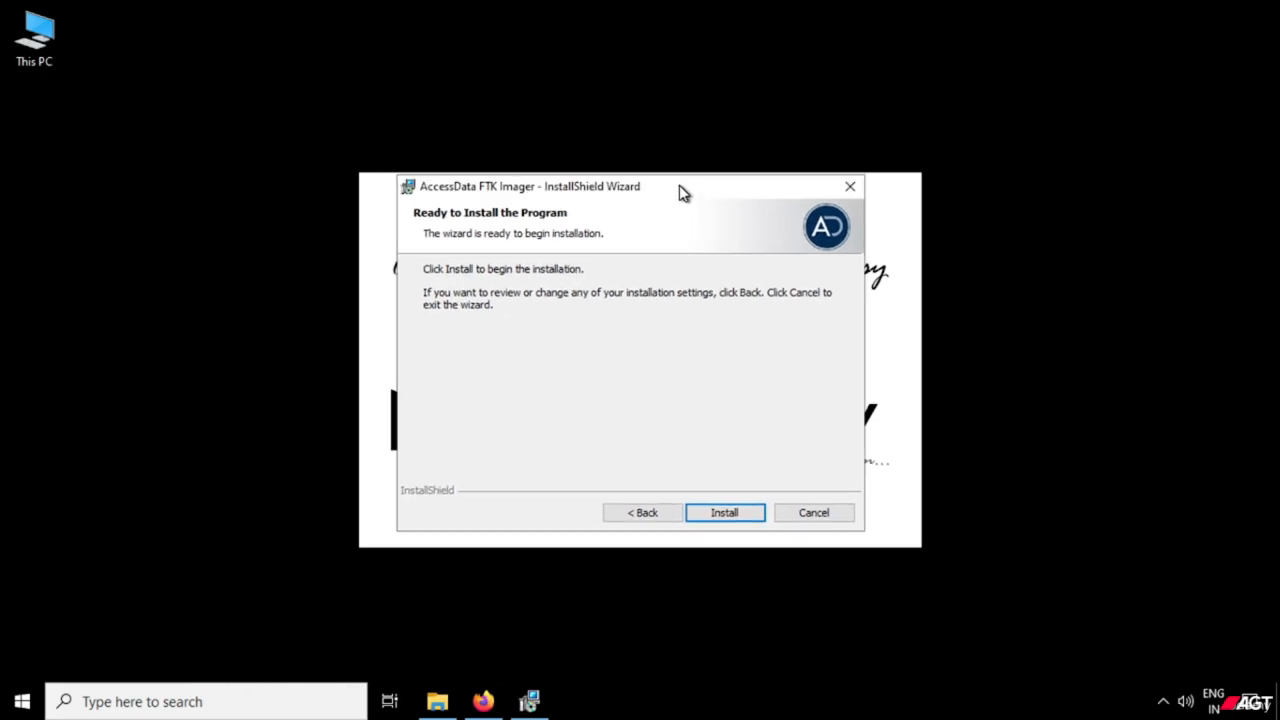
left_click(724, 513)
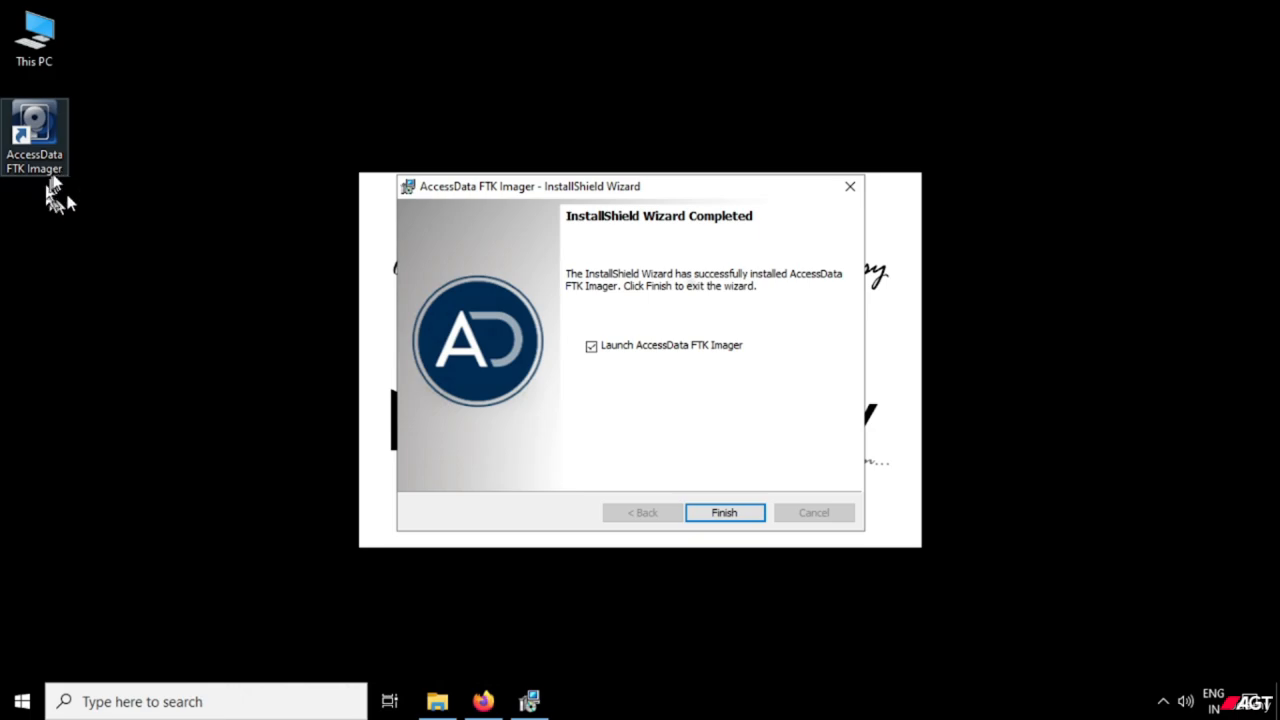
left_click(594, 350)
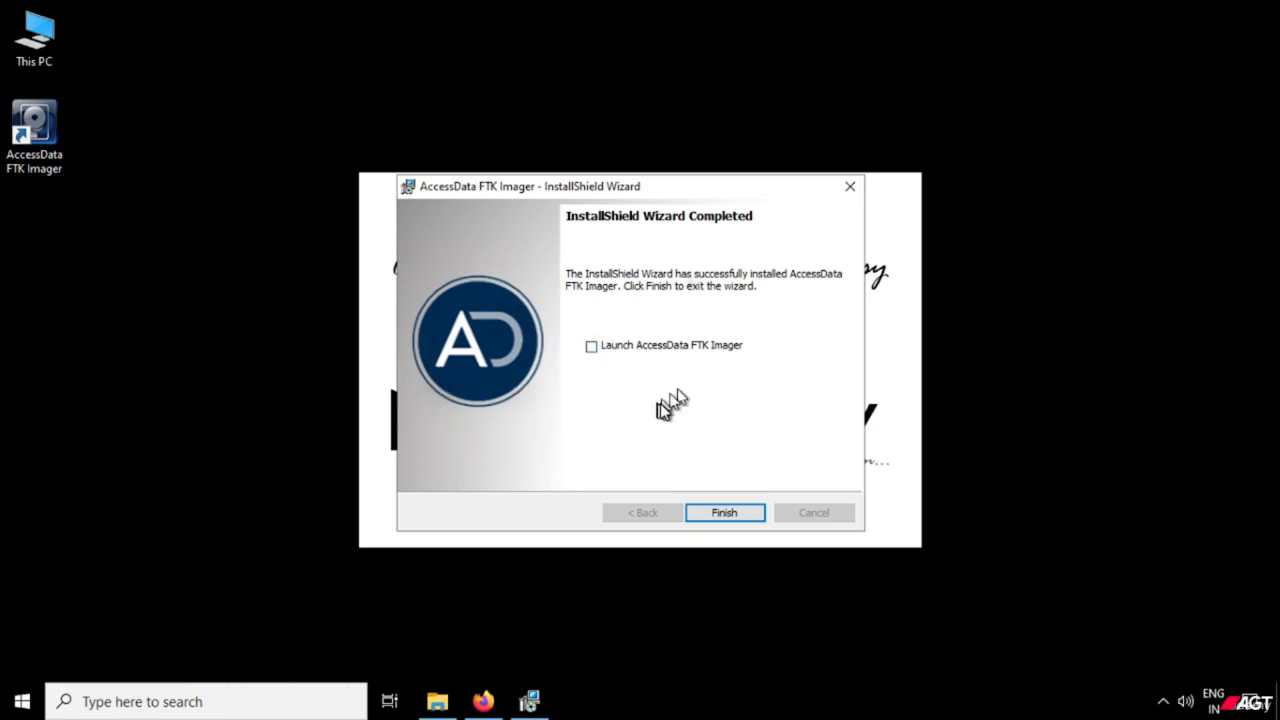
left_click(592, 347)
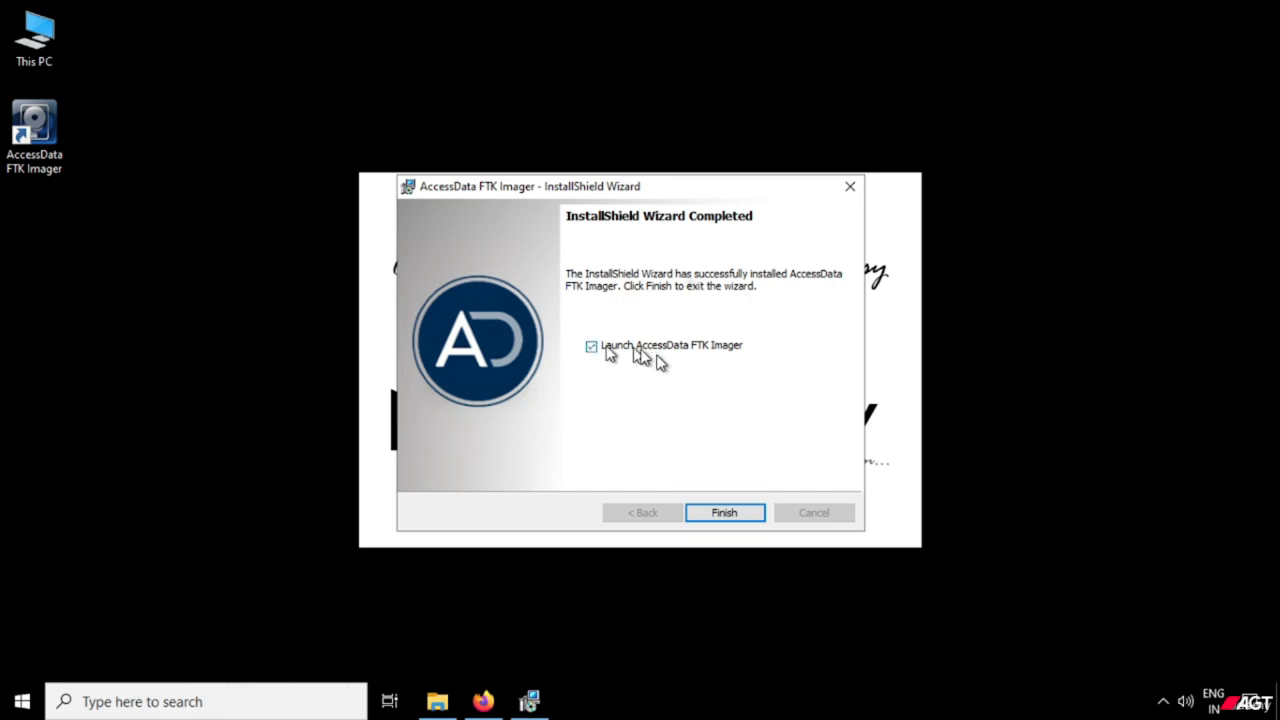
left_click(726, 513)
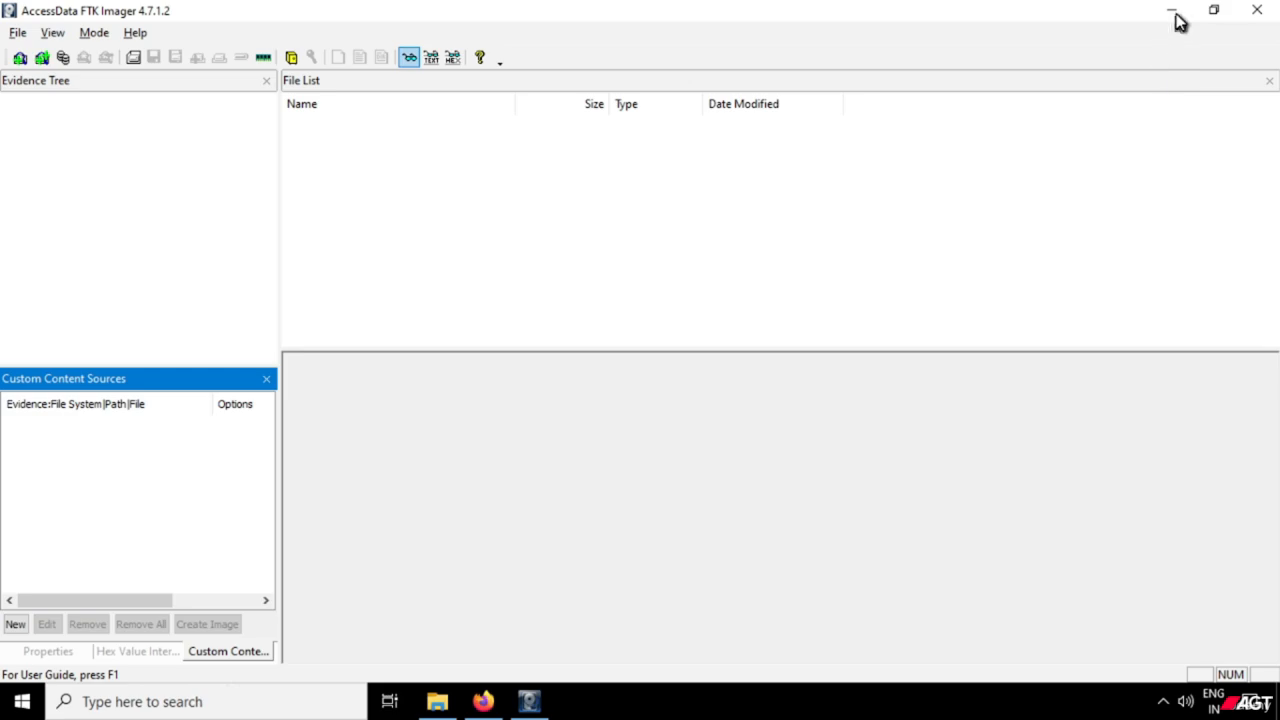
Close the AccessData FTK Imager window and refresh the desktop.
left_click(1265, 12)
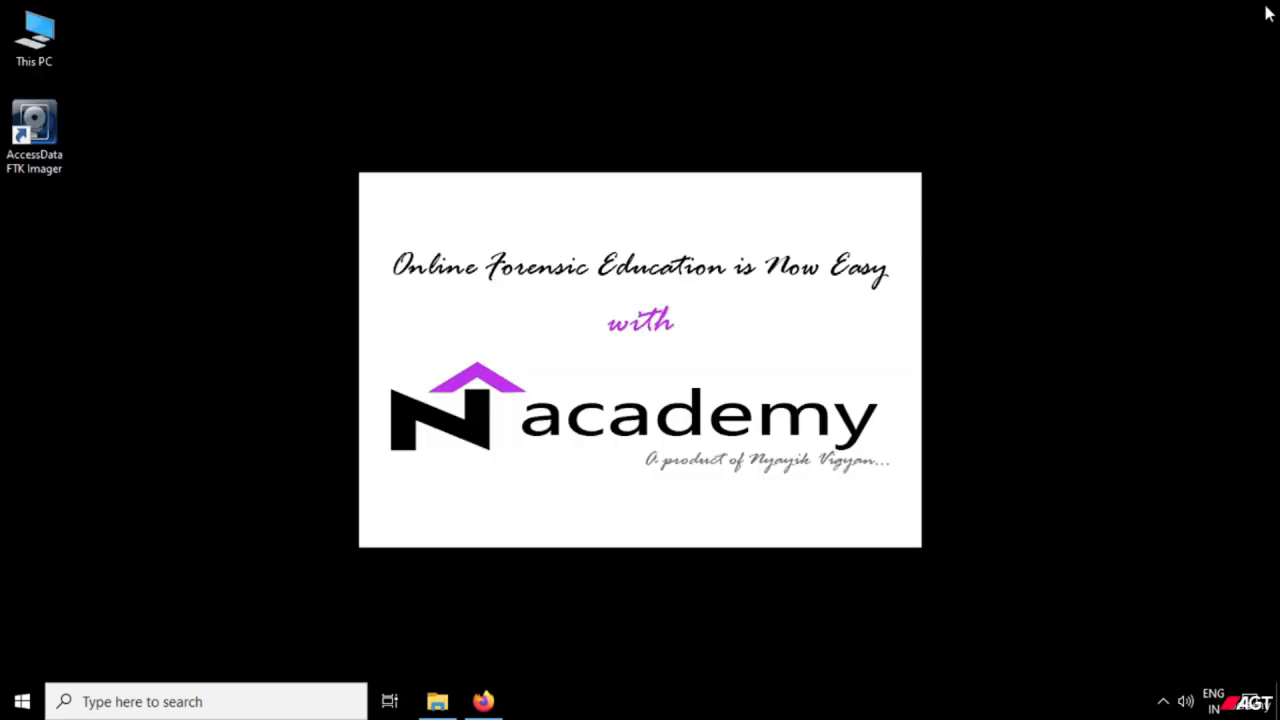
right_click(794, 88)
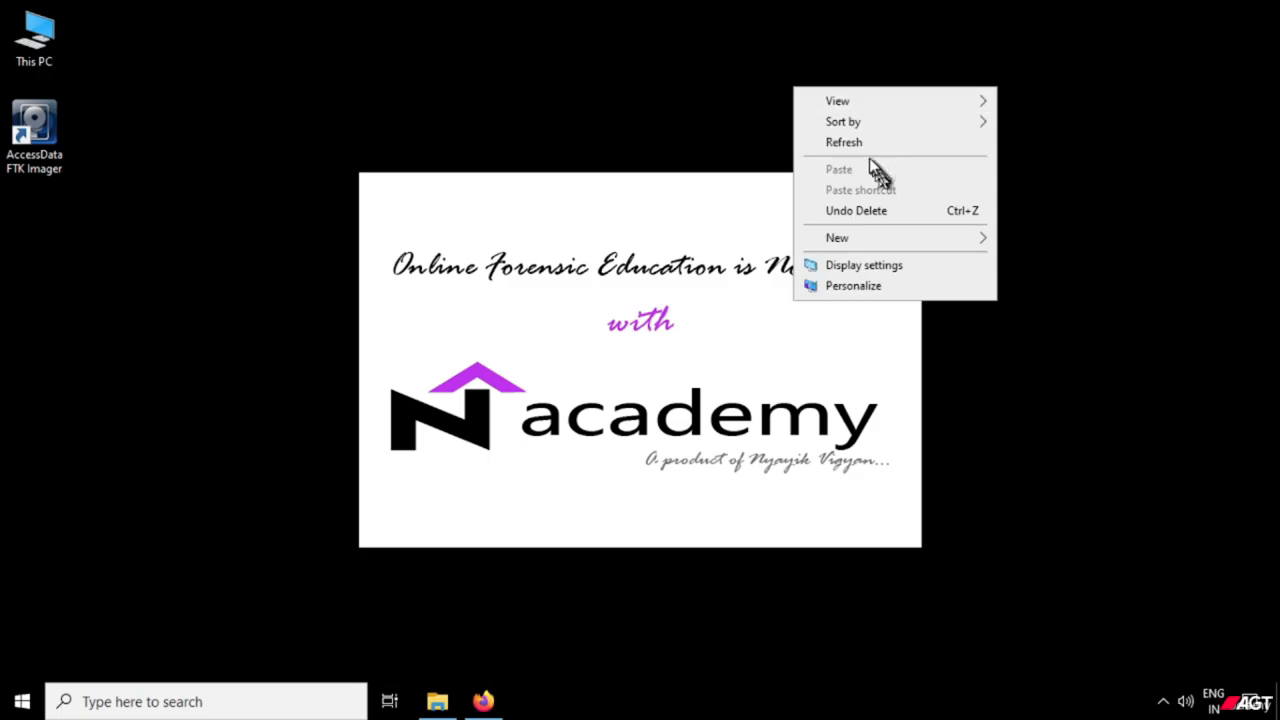
left_click(858, 140)
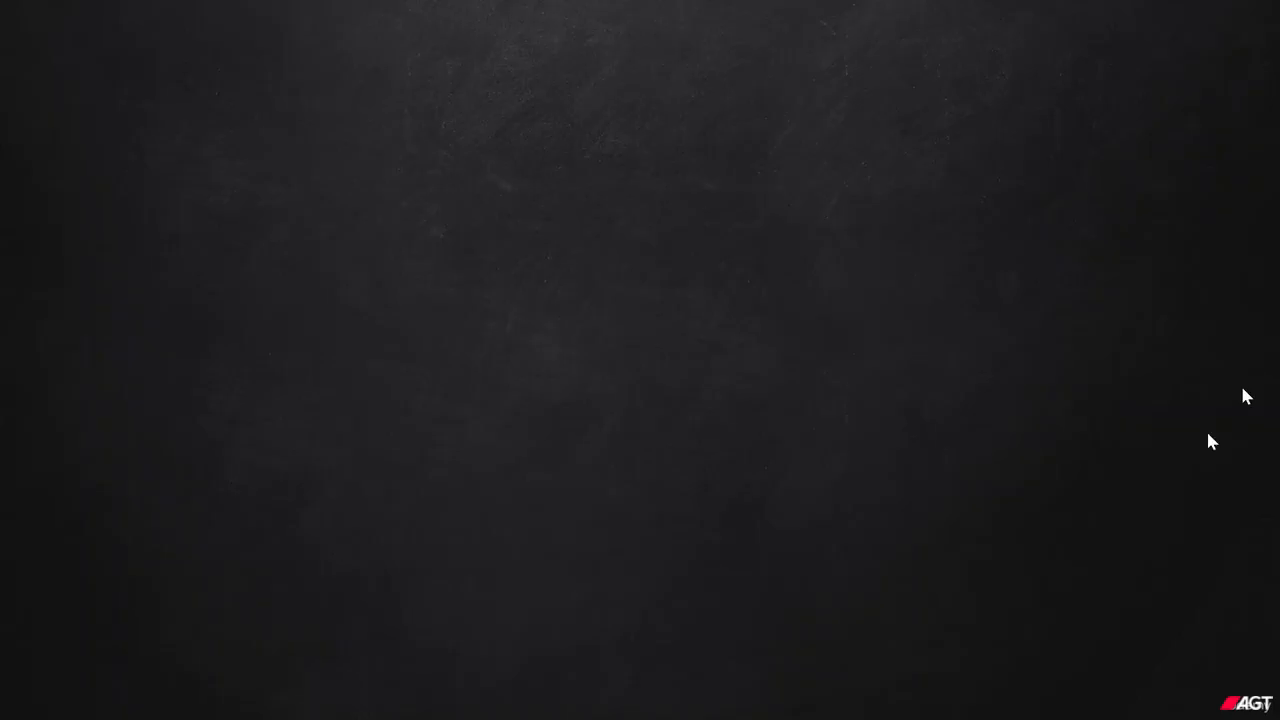
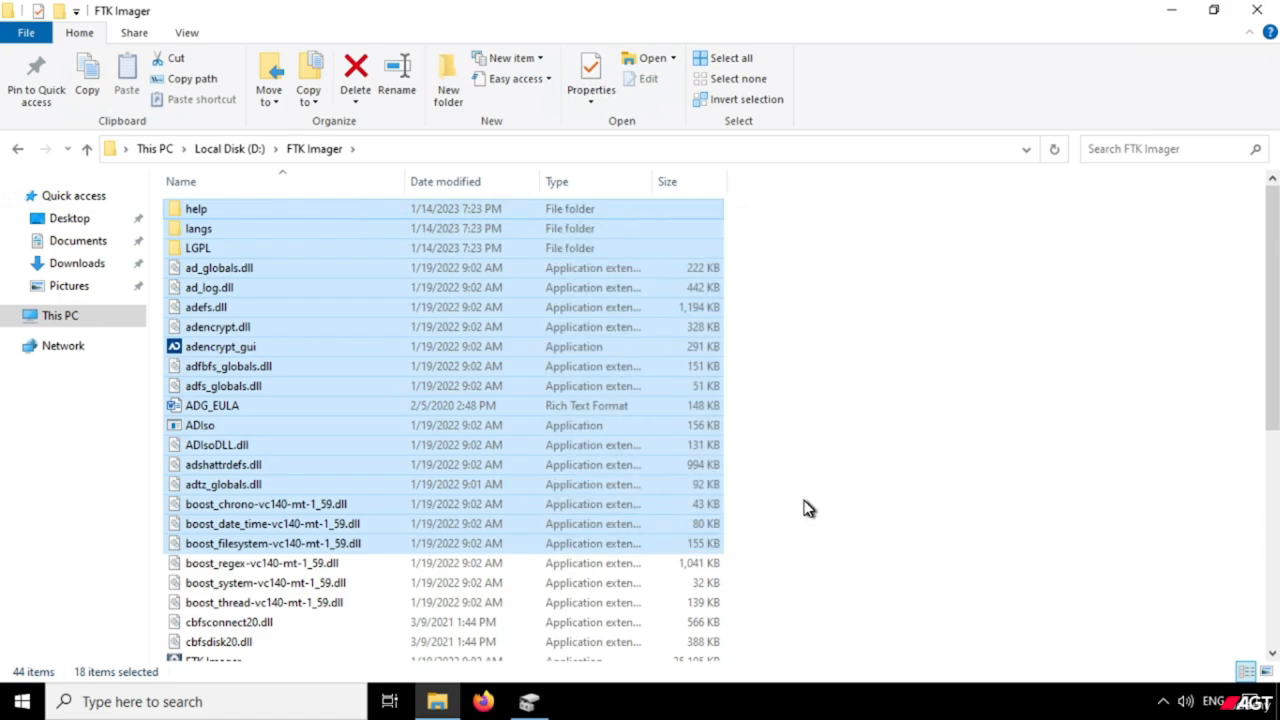
Check the FTK Imager application among the installed files, and copy the whole FTK Imager folder from Local Disk (D:).
scroll(807, 509, "down", 4)
scroll(808, 508, "down", 2)
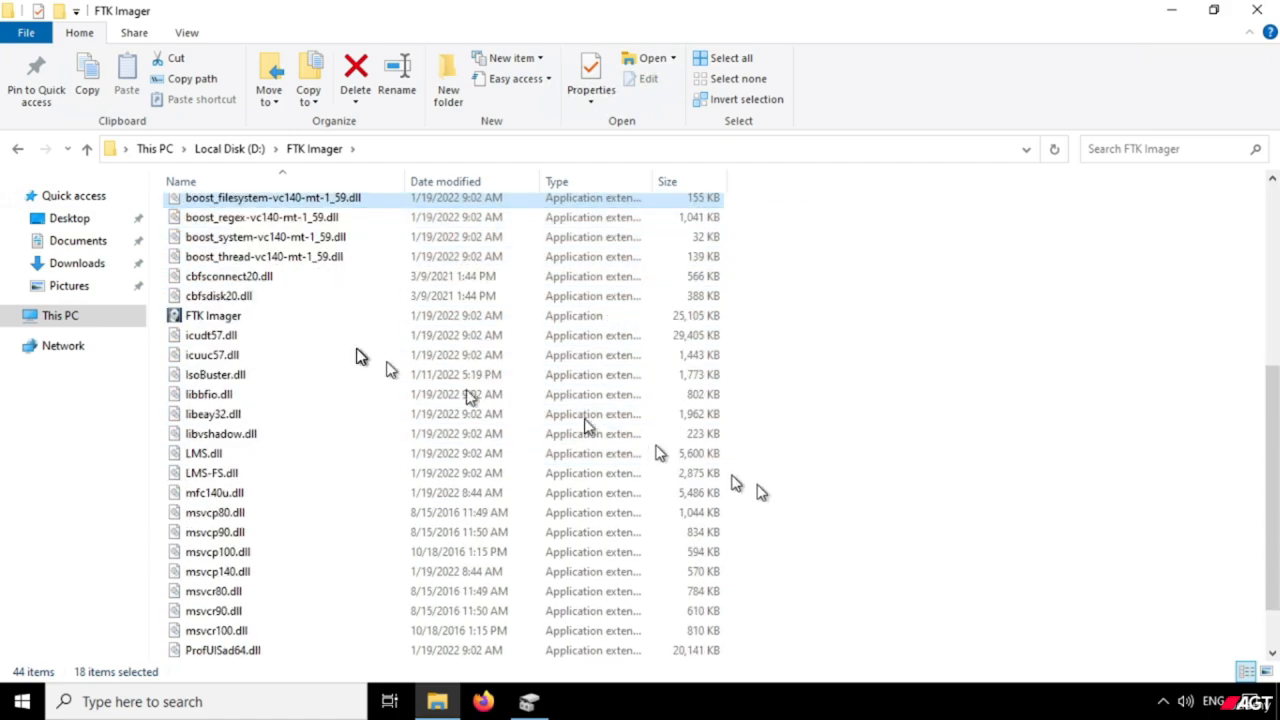
left_click(262, 317)
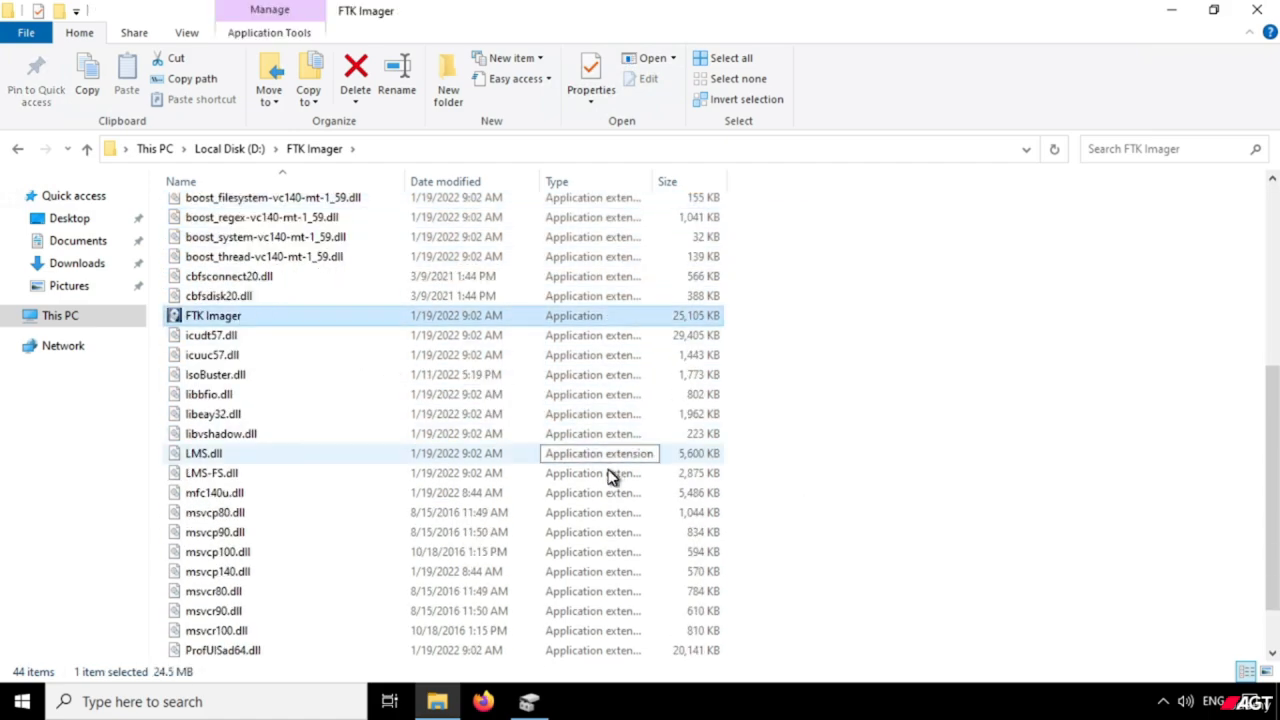
scroll(612, 478, "down", 1)
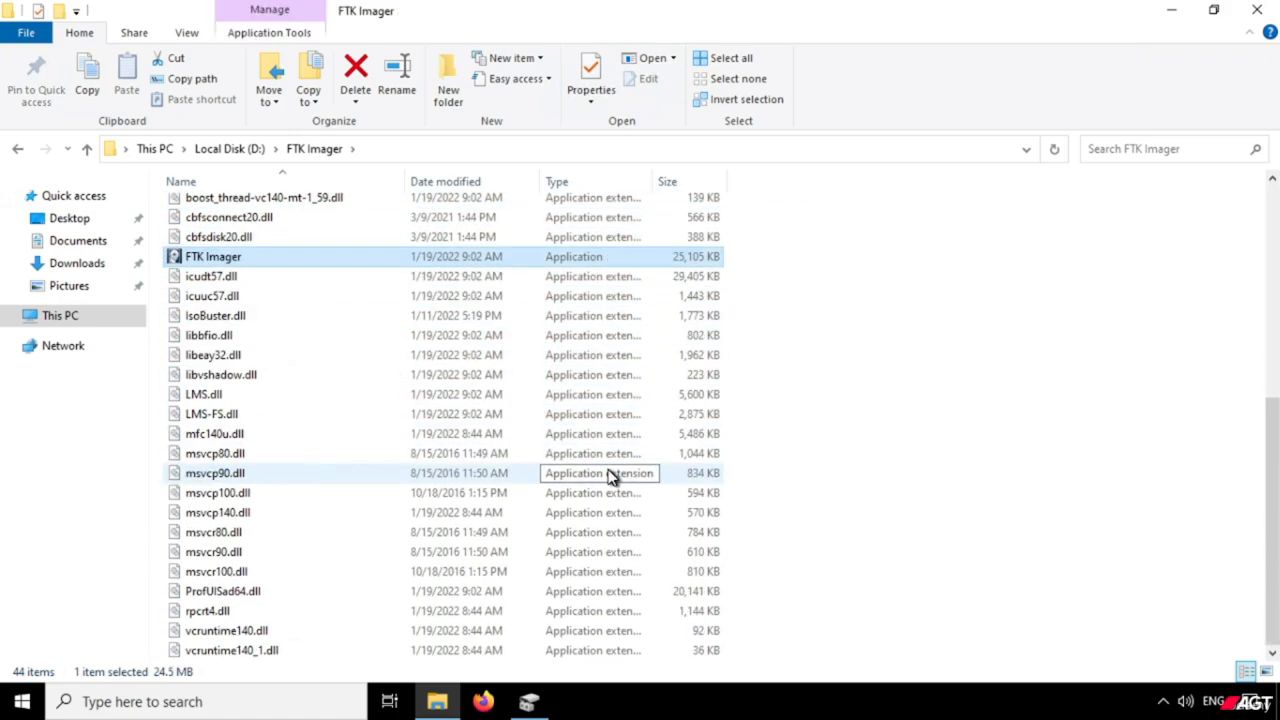
left_click(238, 150)
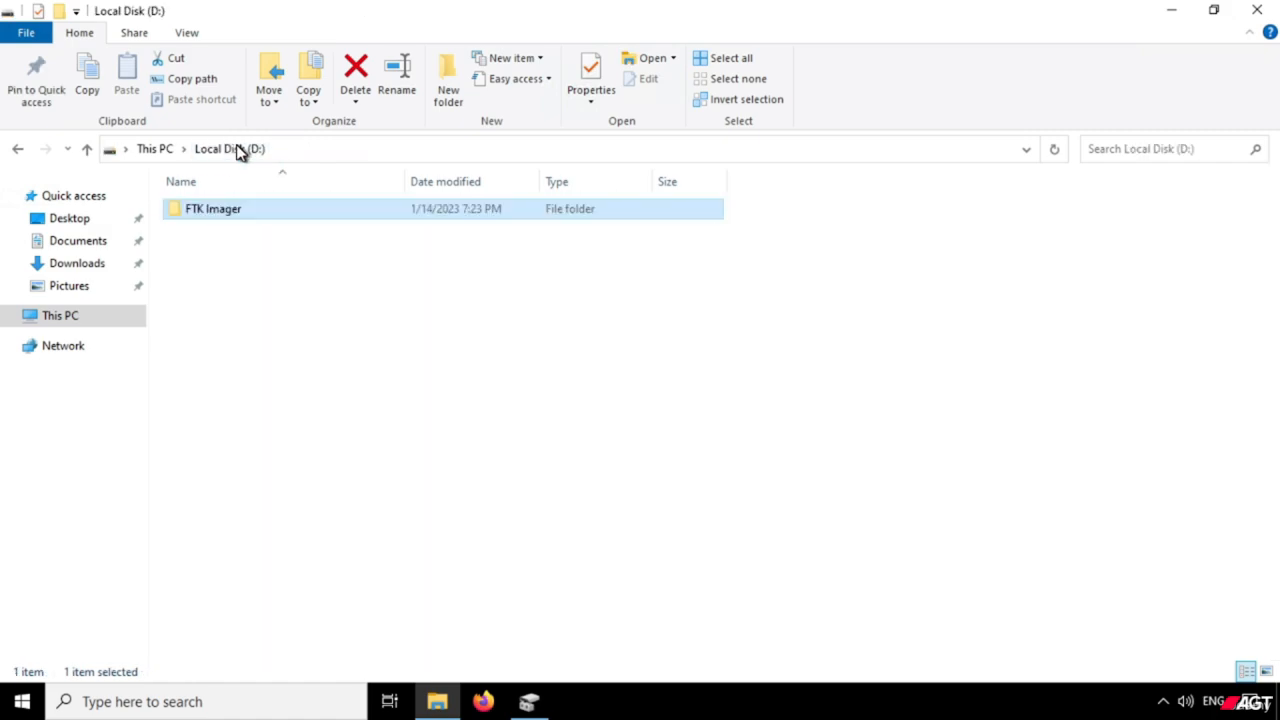
right_click(227, 219)
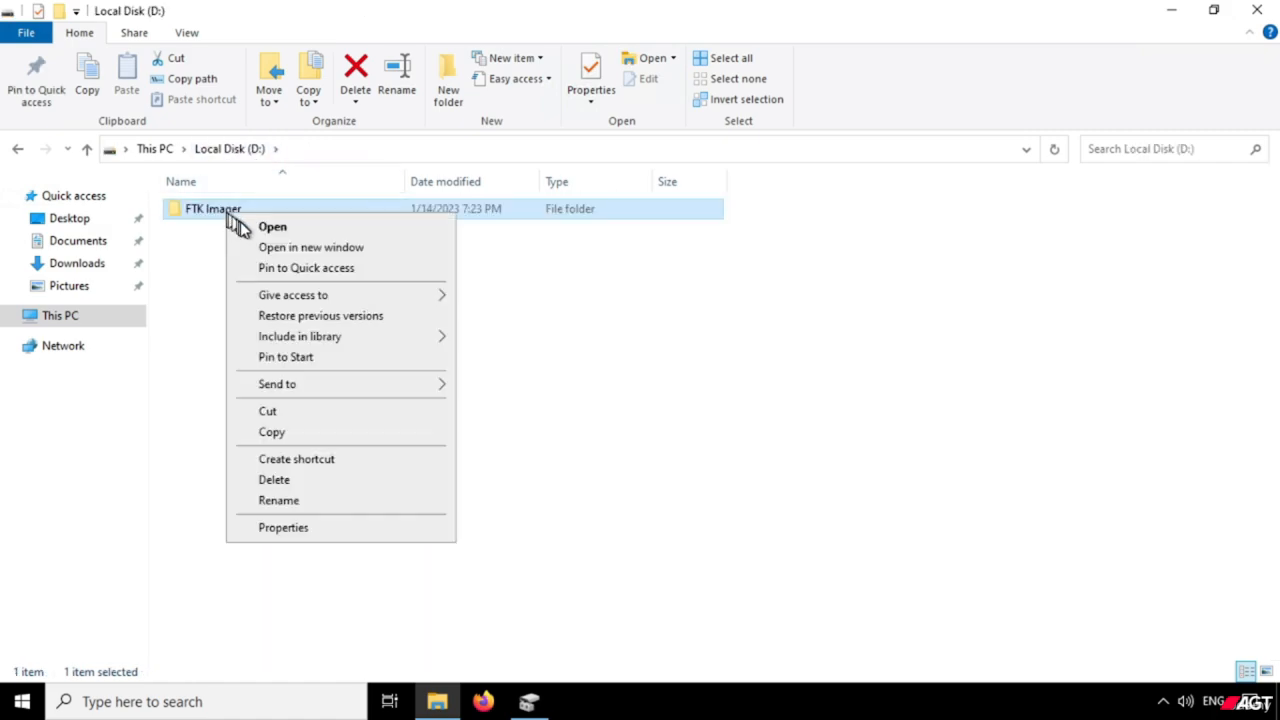
left_click(287, 433)
Paste the copied FTK Imager folder into the root of USB Drive (E:).
left_click(155, 150)
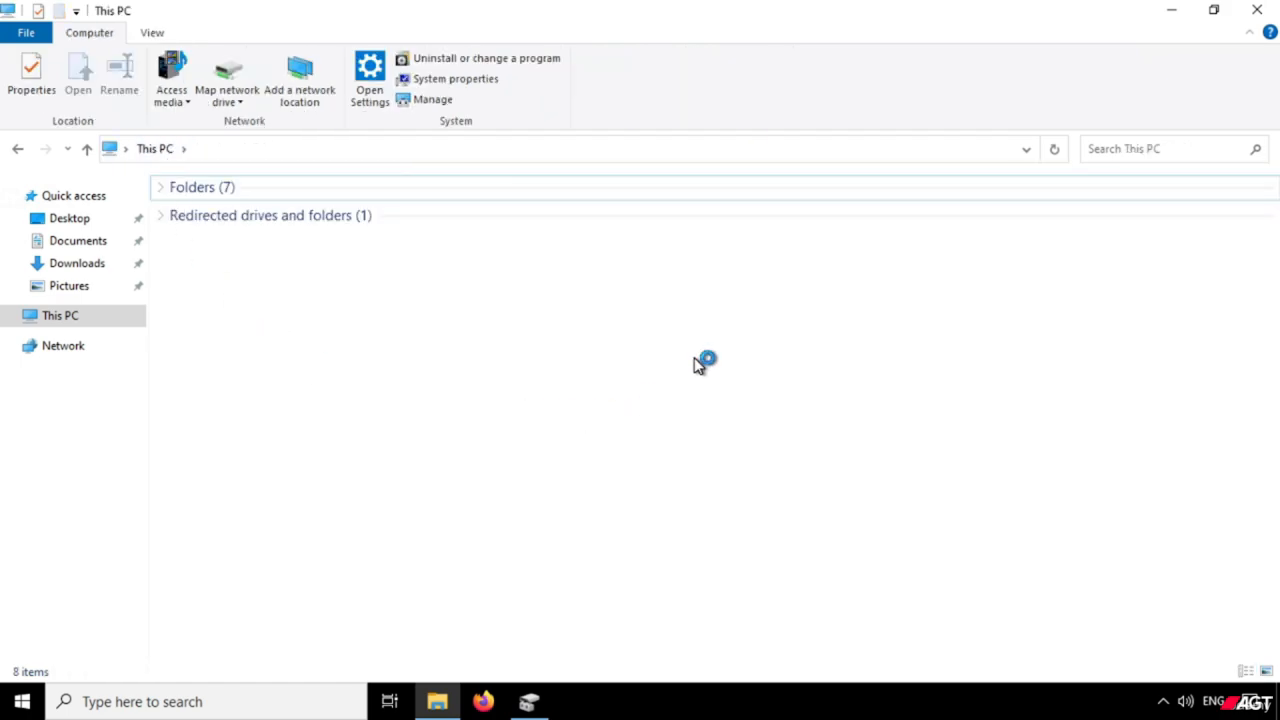
left_click(720, 261)
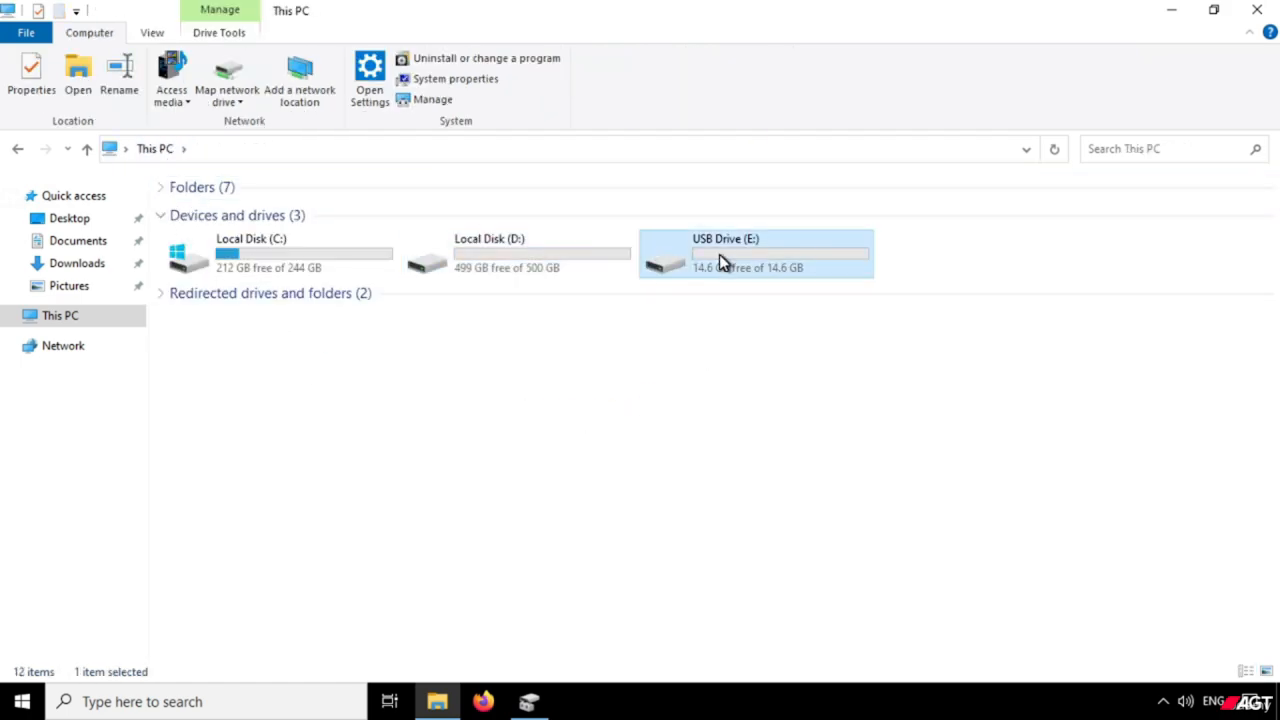
double_click(719, 260)
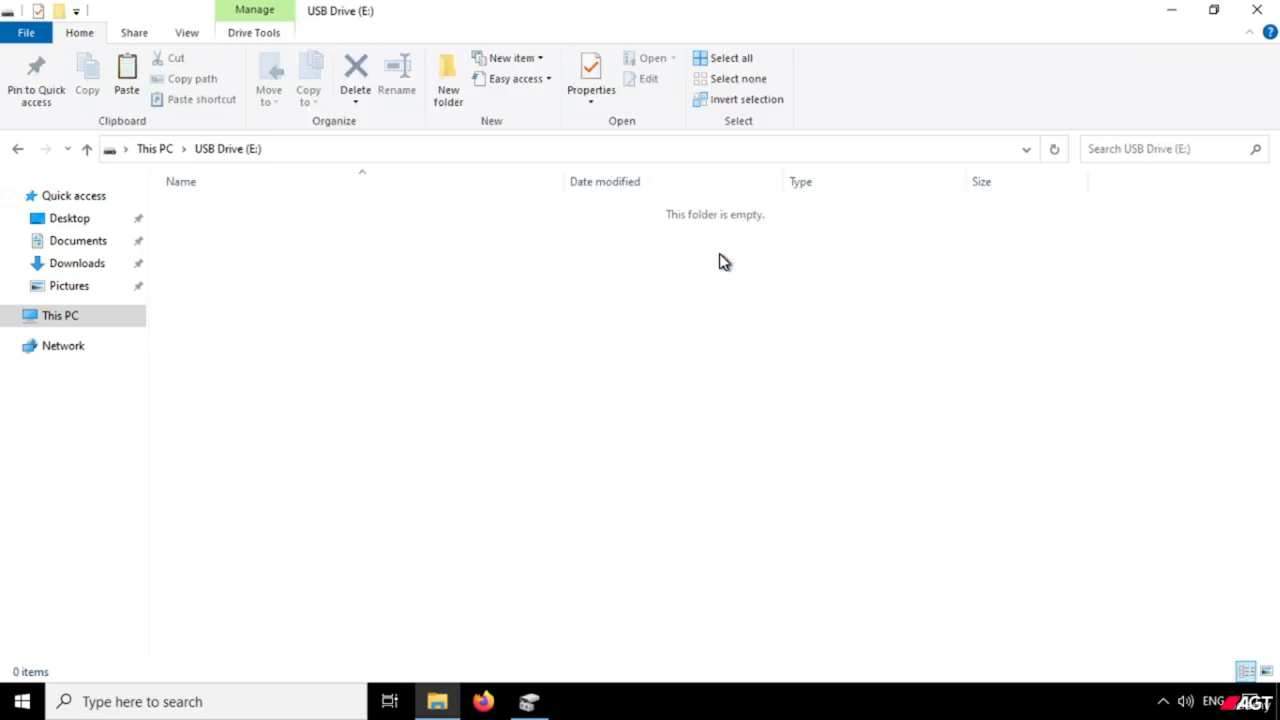
right_click(577, 304)
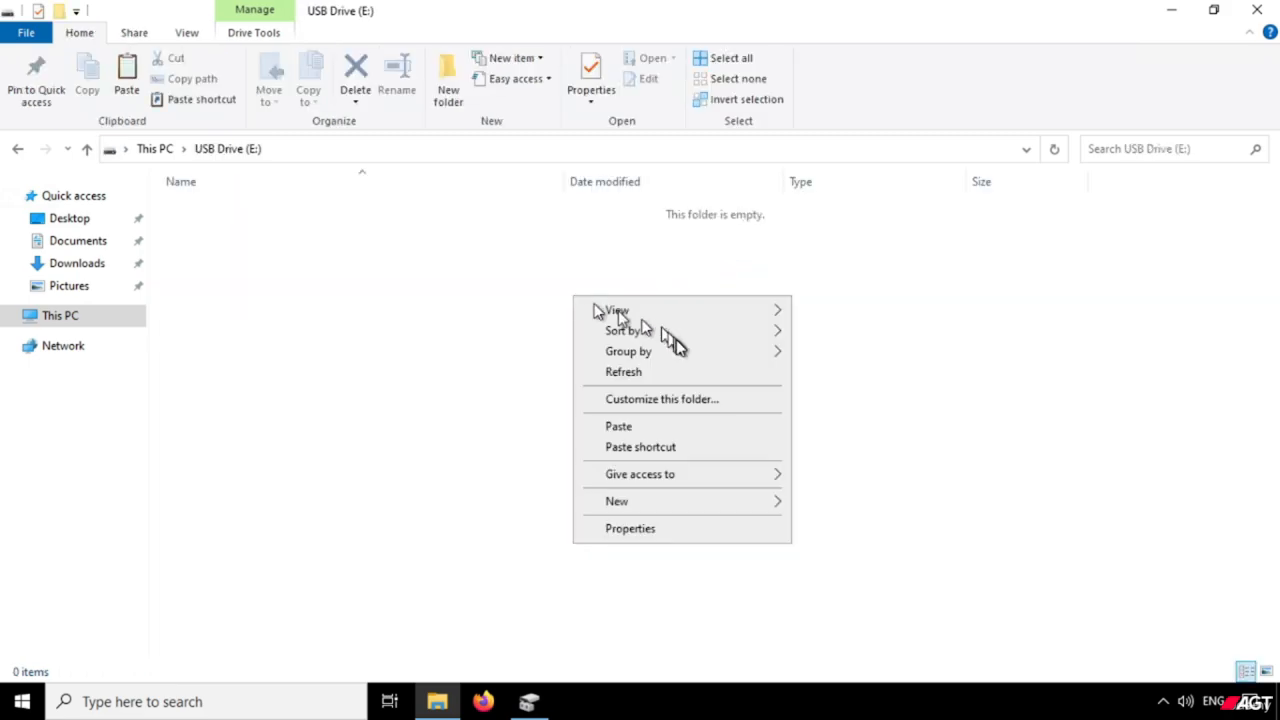
left_click(621, 426)
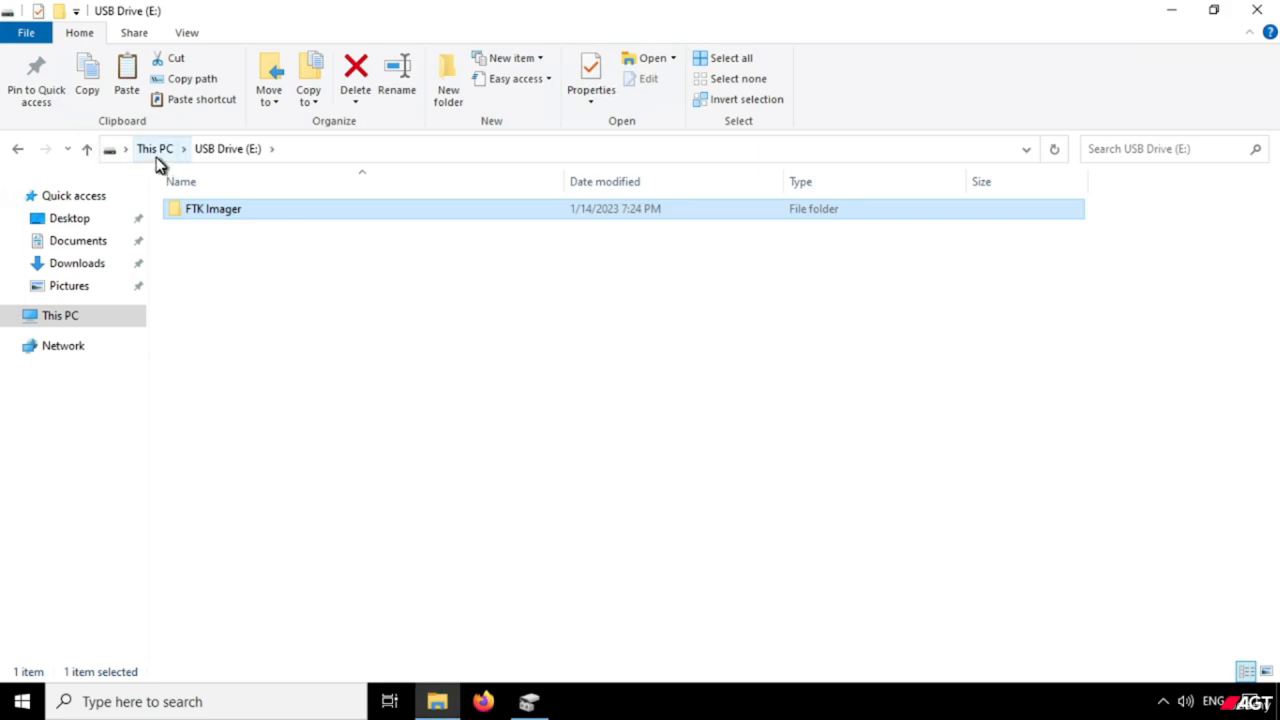
Examine the properties and files of the FTK Imager folder on USB Drive (E:), and minimize the file window.
right_click(210, 220)
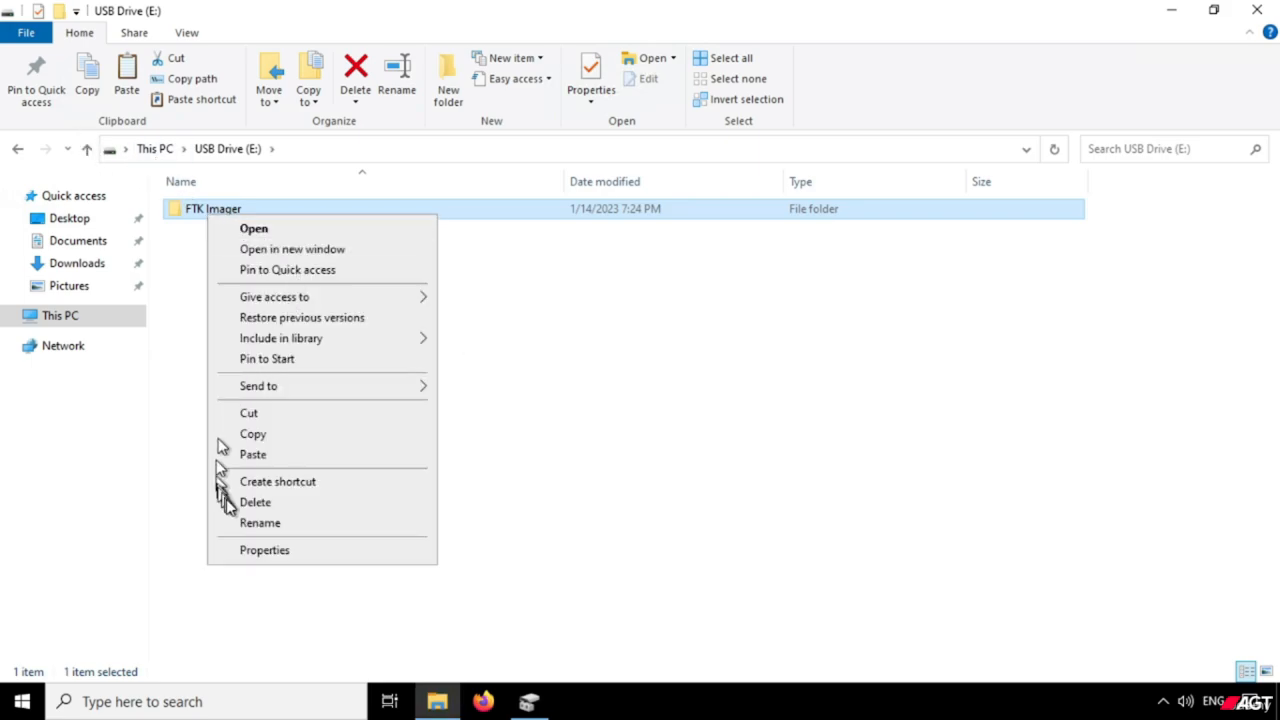
left_click(257, 545)
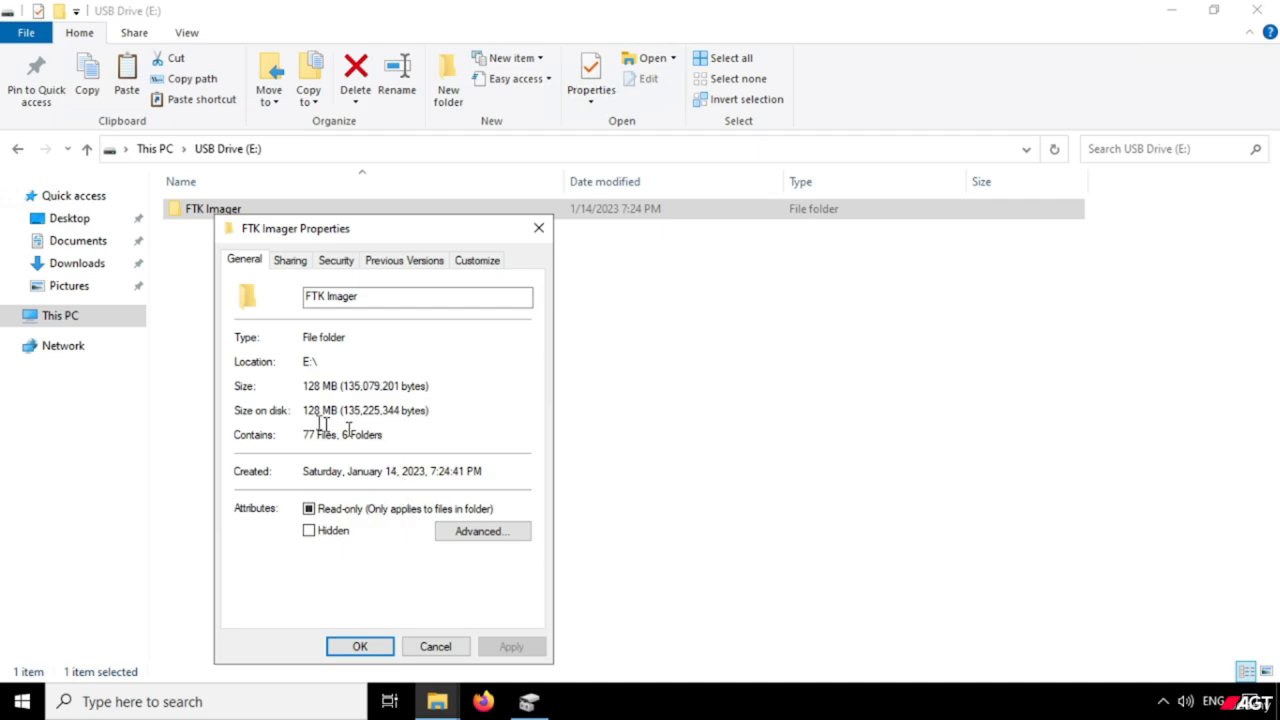
left_click(360, 646)
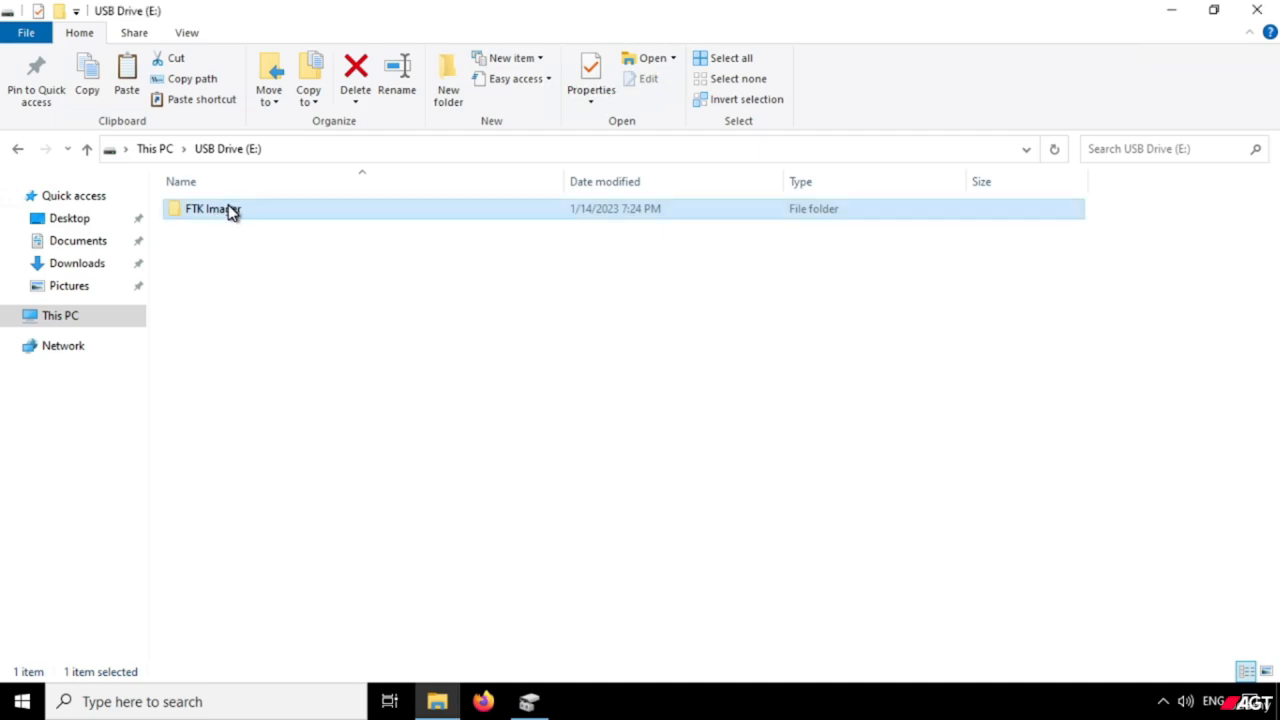
double_click(230, 212)
scroll(307, 480, "down", 5)
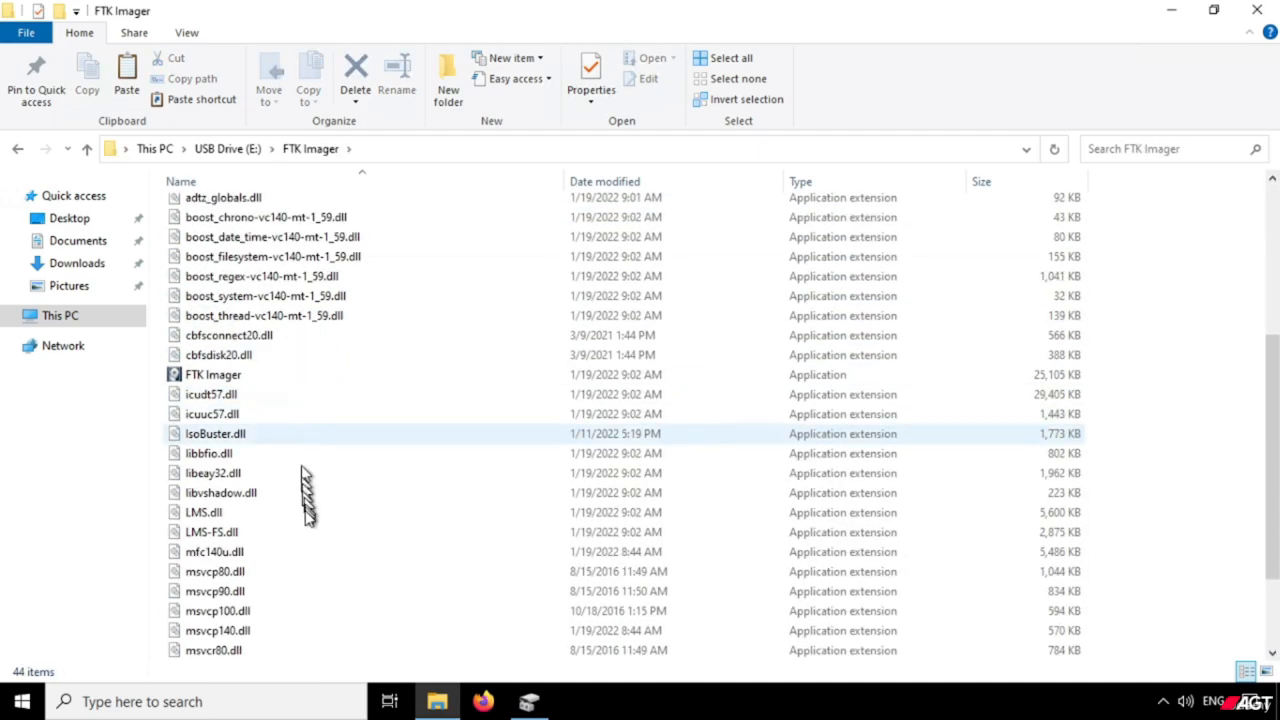
scroll(307, 500, "down", 2)
scroll(300, 500, "up", 7)
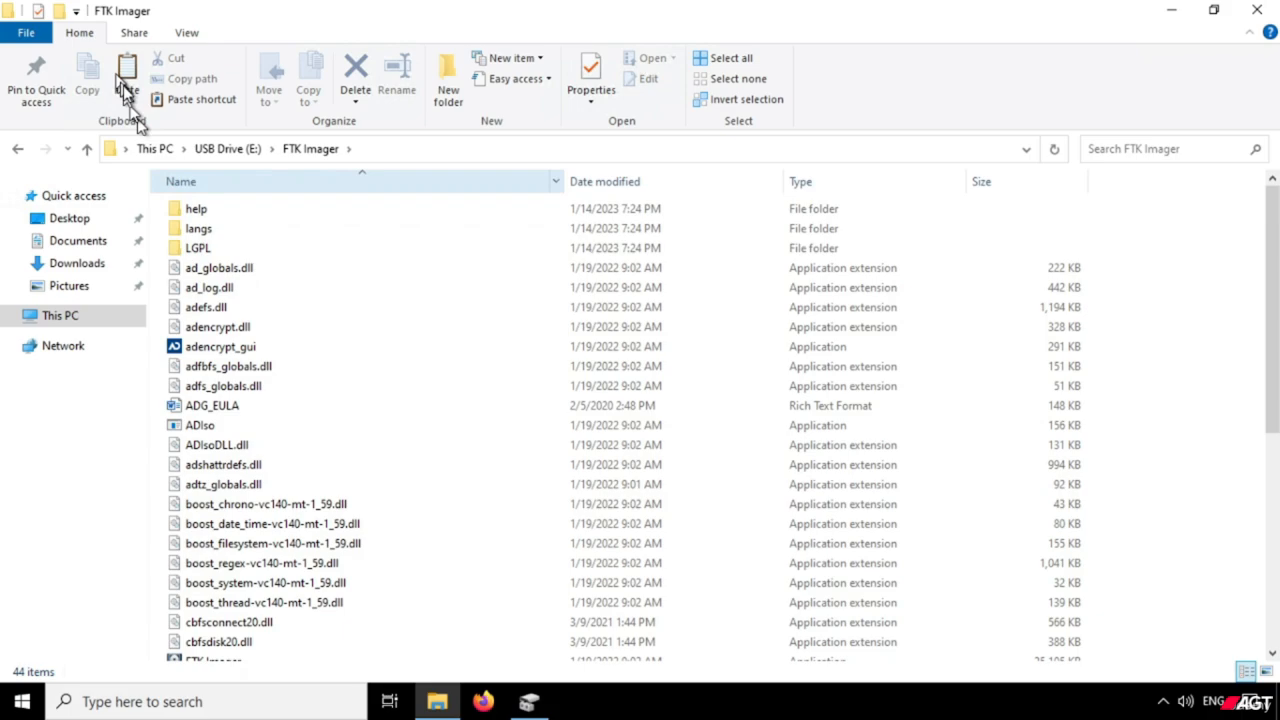
left_click(160, 149)
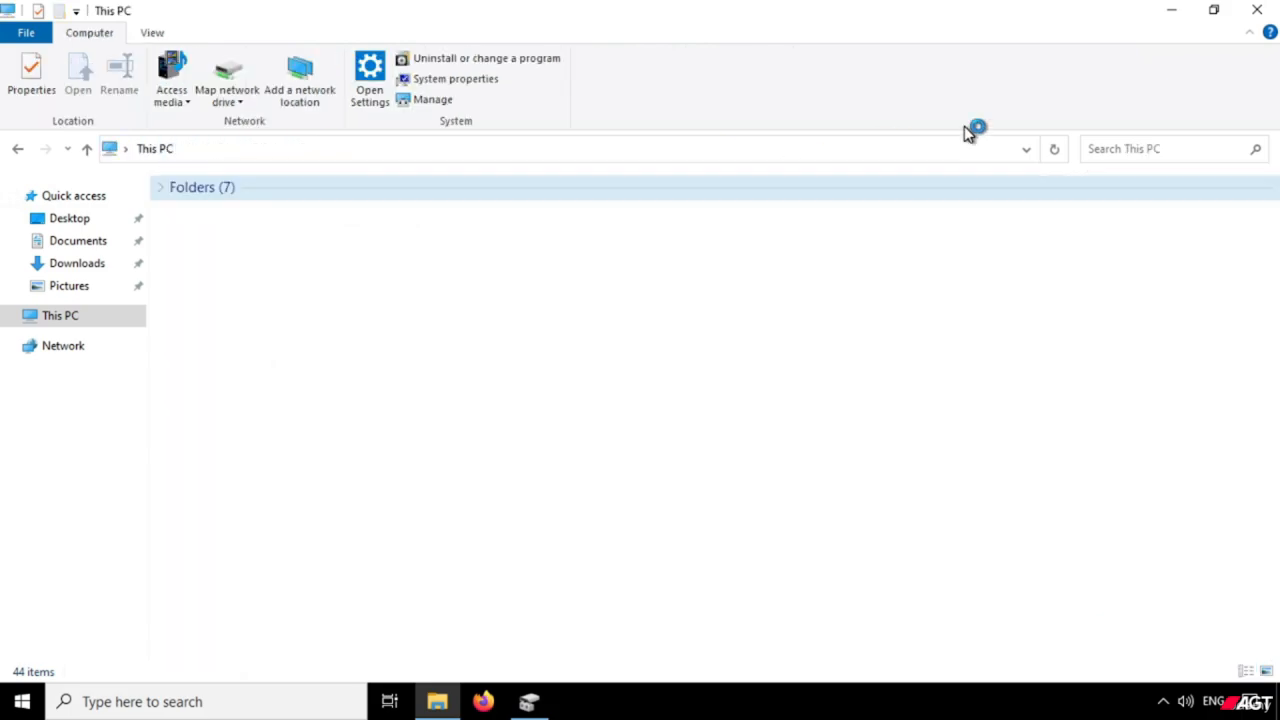
left_click(1170, 22)
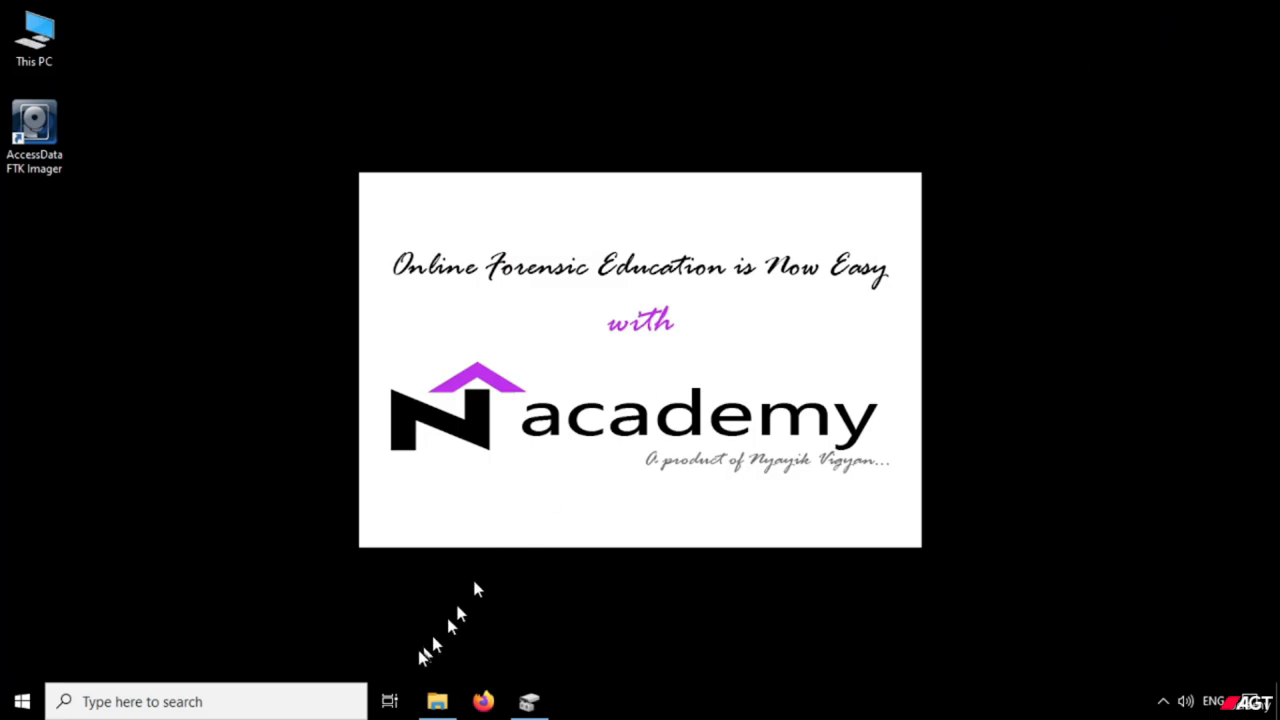
Search for Control Panel and open its list of installed programs for uninstalling.
left_click(284, 703)
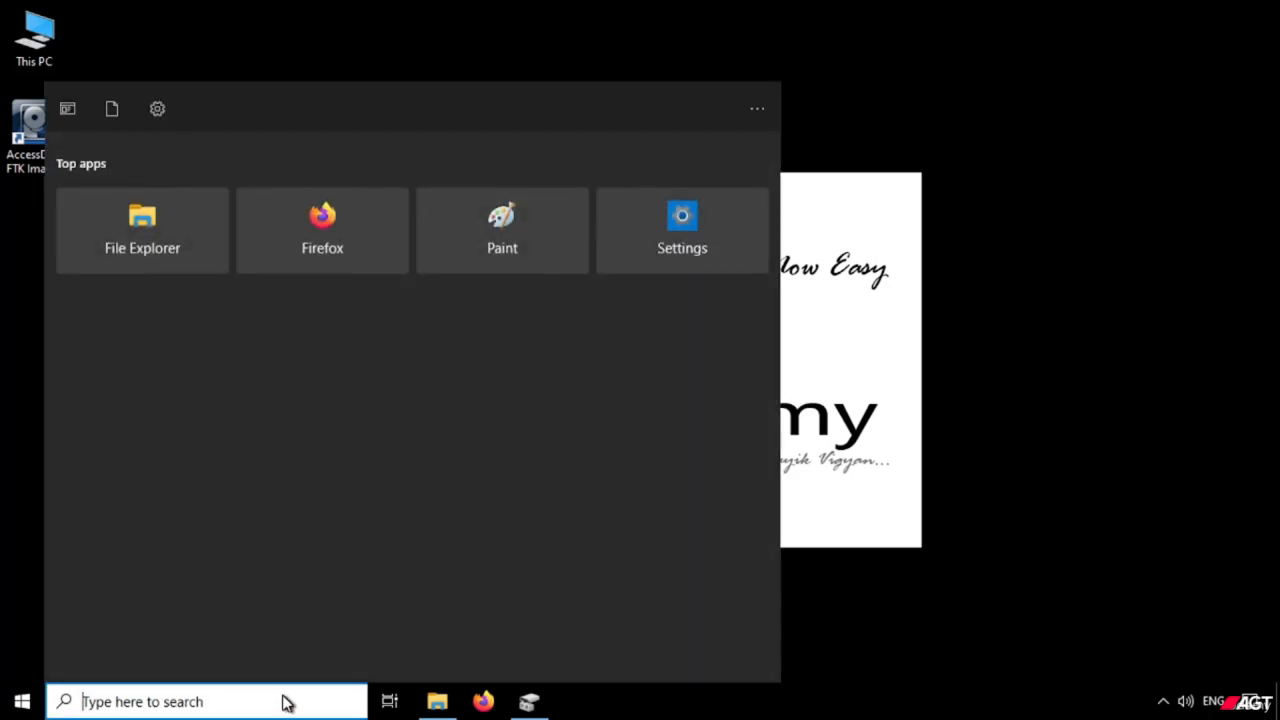
type("c")
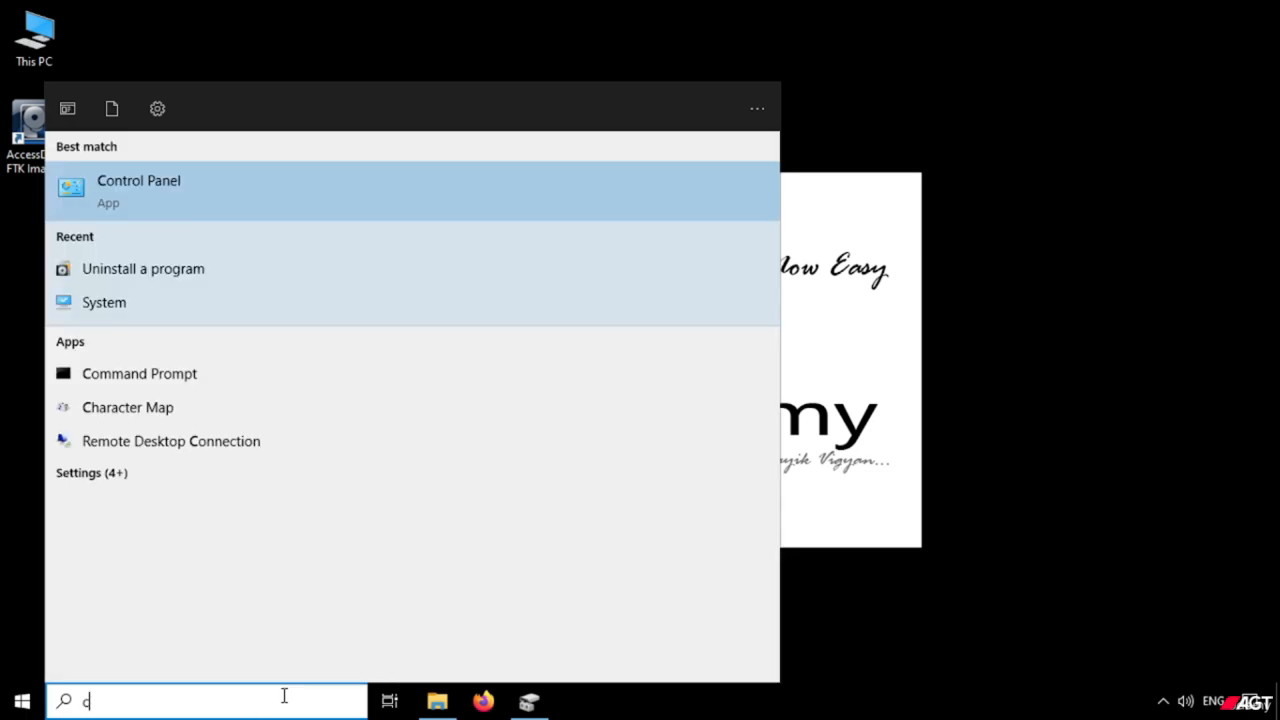
type("ont")
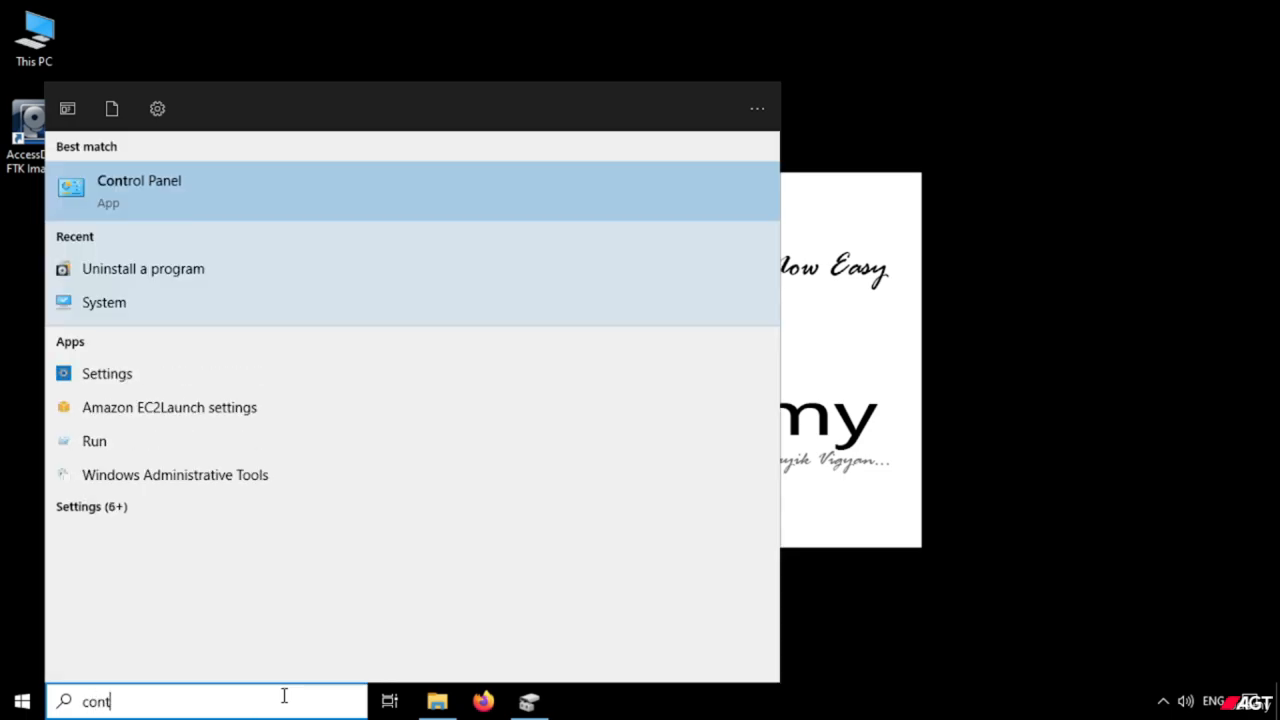
key("Return")
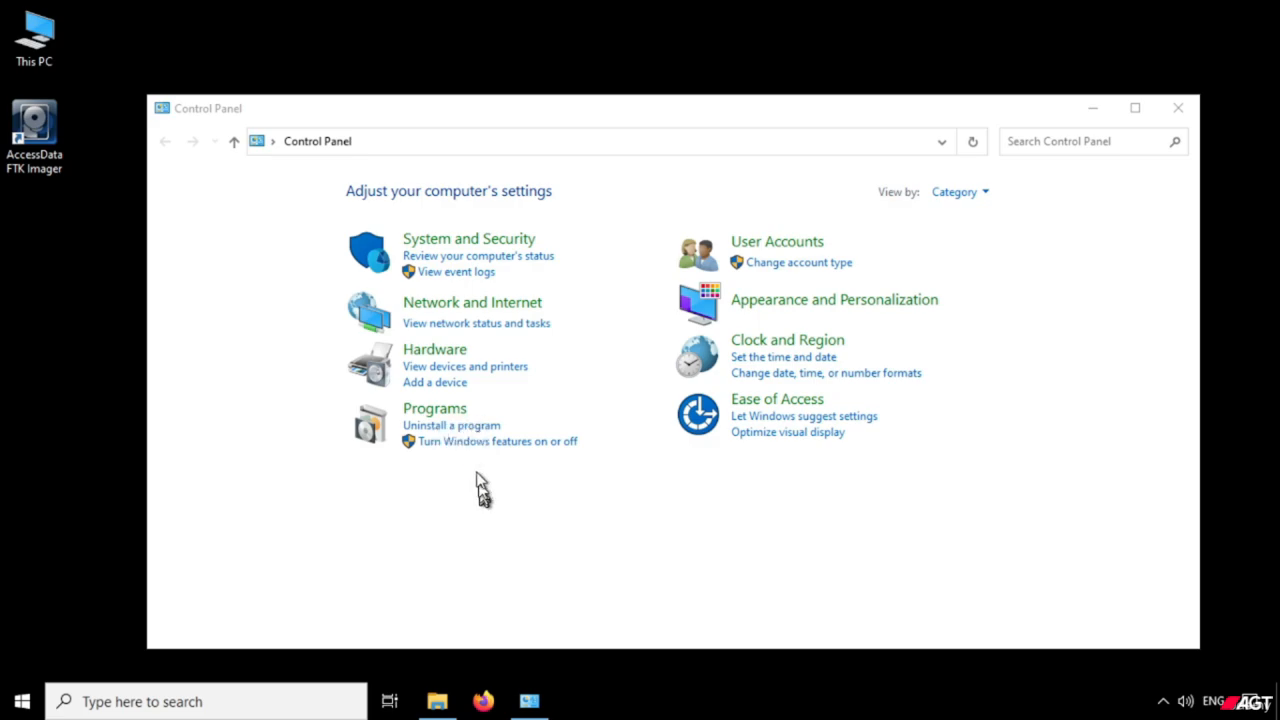
left_click(466, 430)
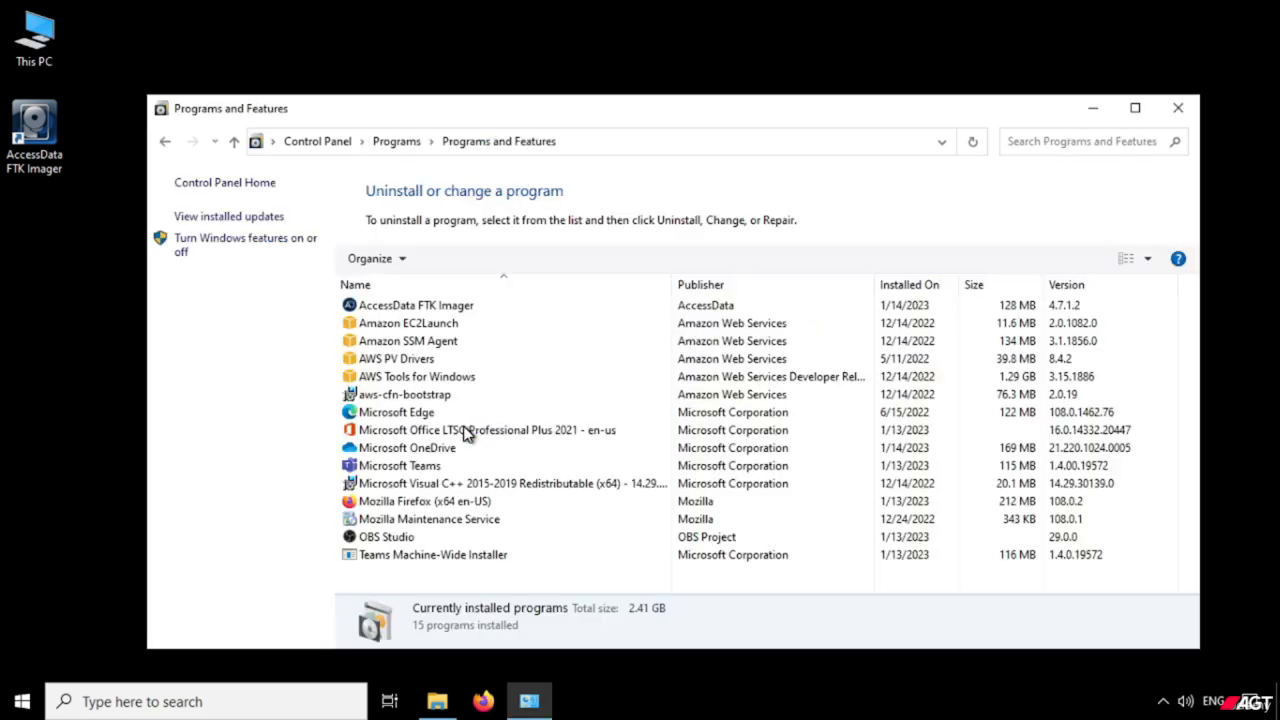
Uninstall AccessData FTK Imager from the computer and close the Programs and Features window.
right_click(388, 312)
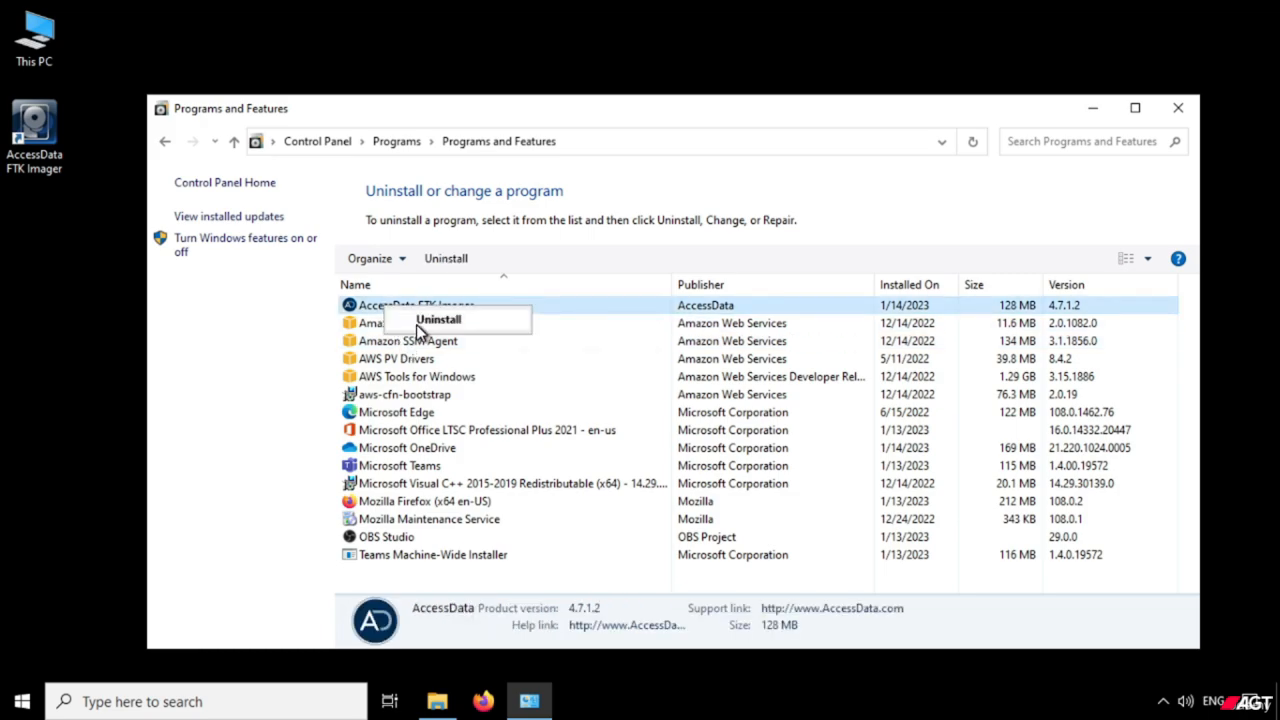
left_click(416, 324)
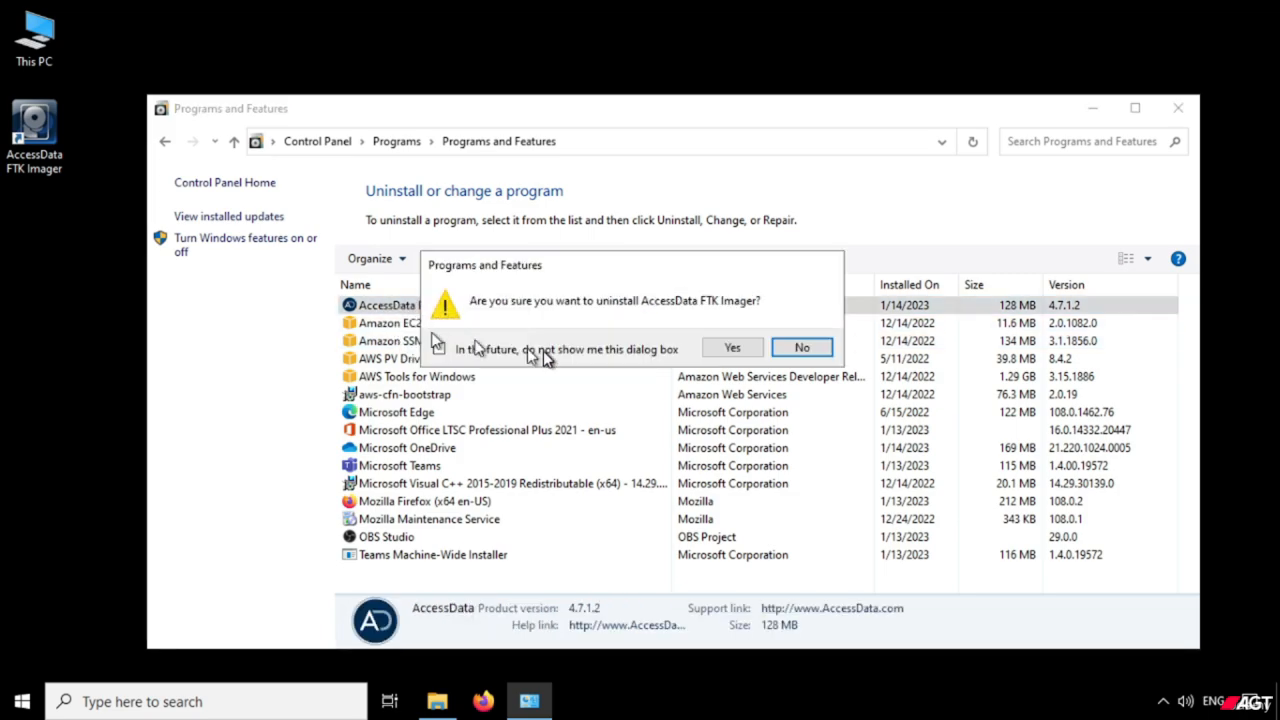
left_click(731, 349)
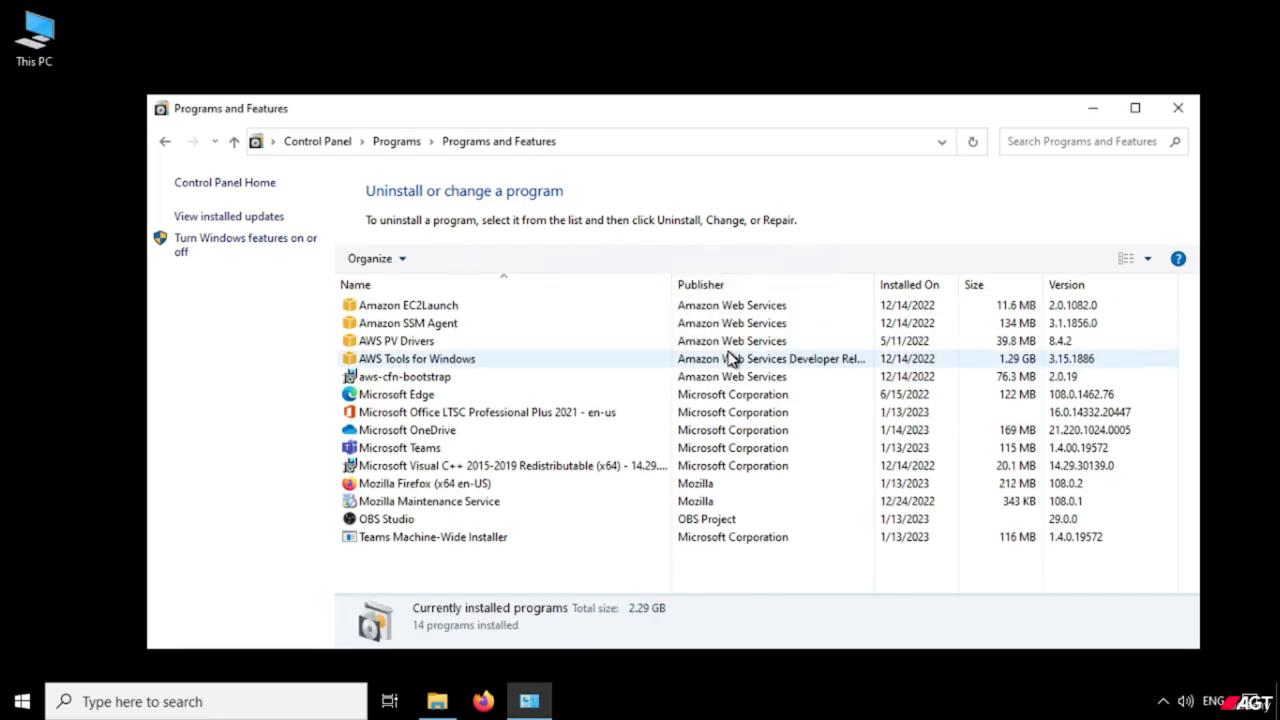
left_click(1195, 114)
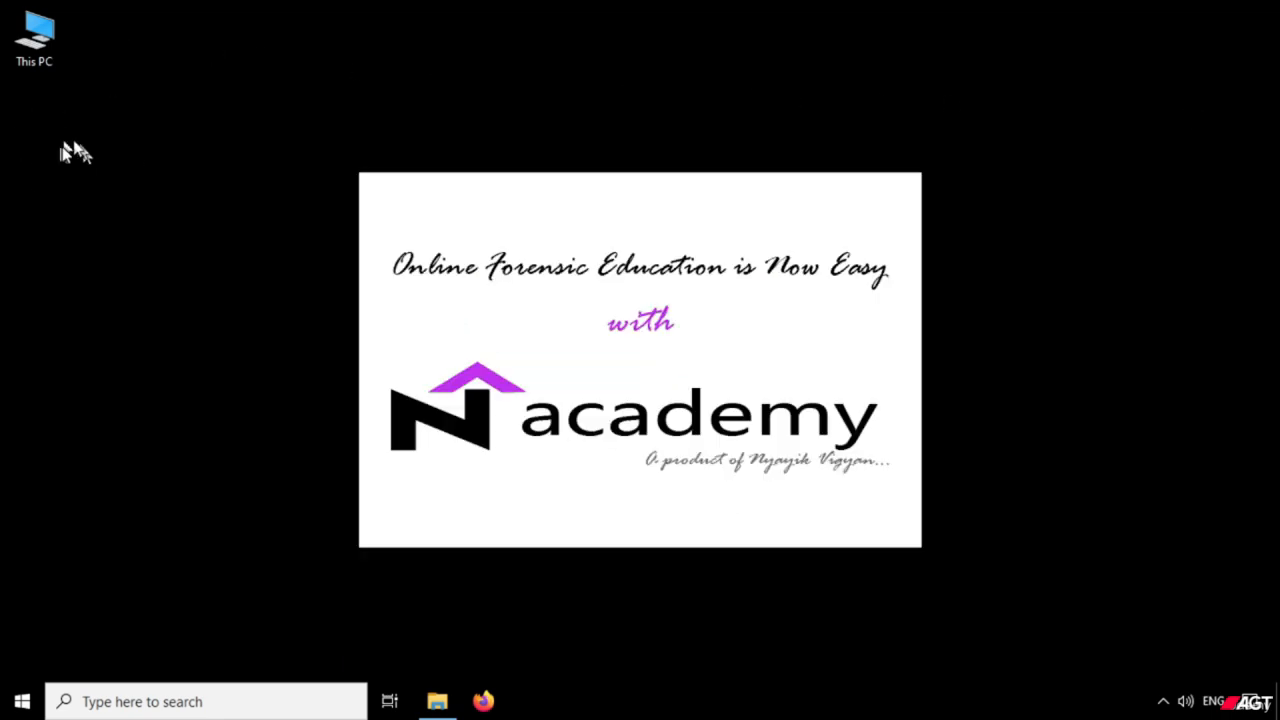
Reopen the file window and look through the files in the FTK Imager folder on USB Drive (E:).
left_click(437, 701)
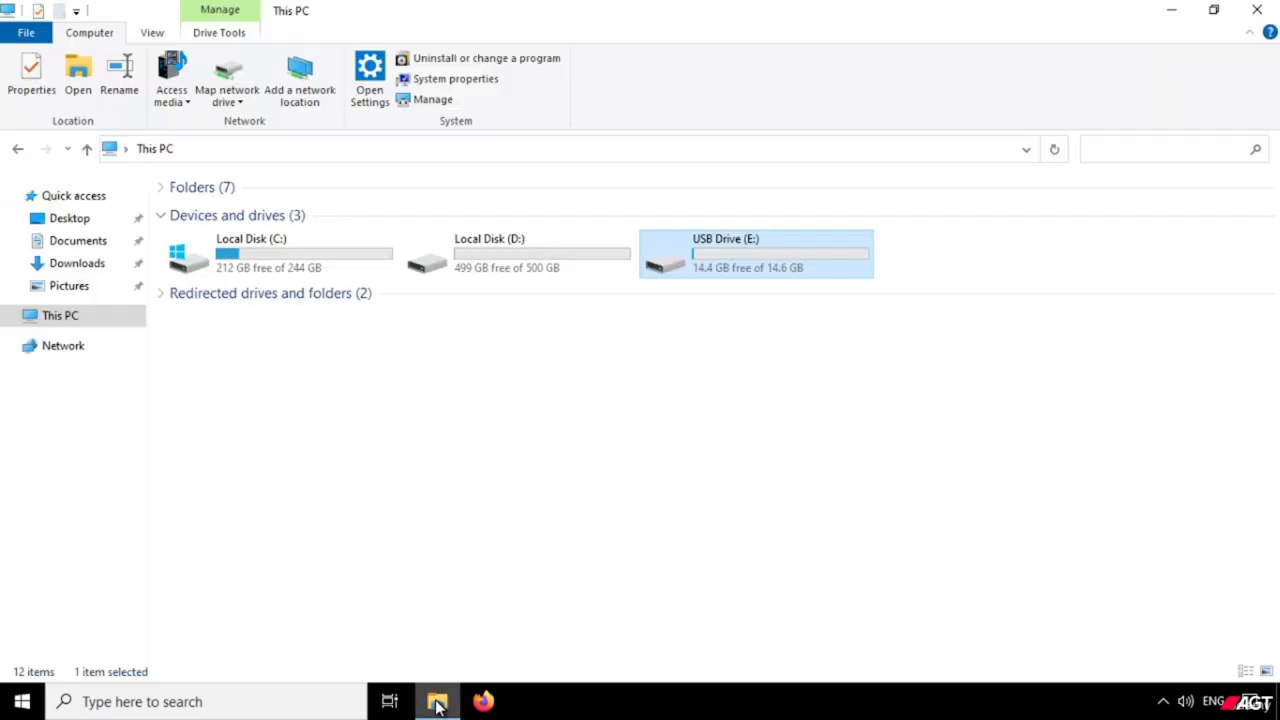
right_click(688, 273)
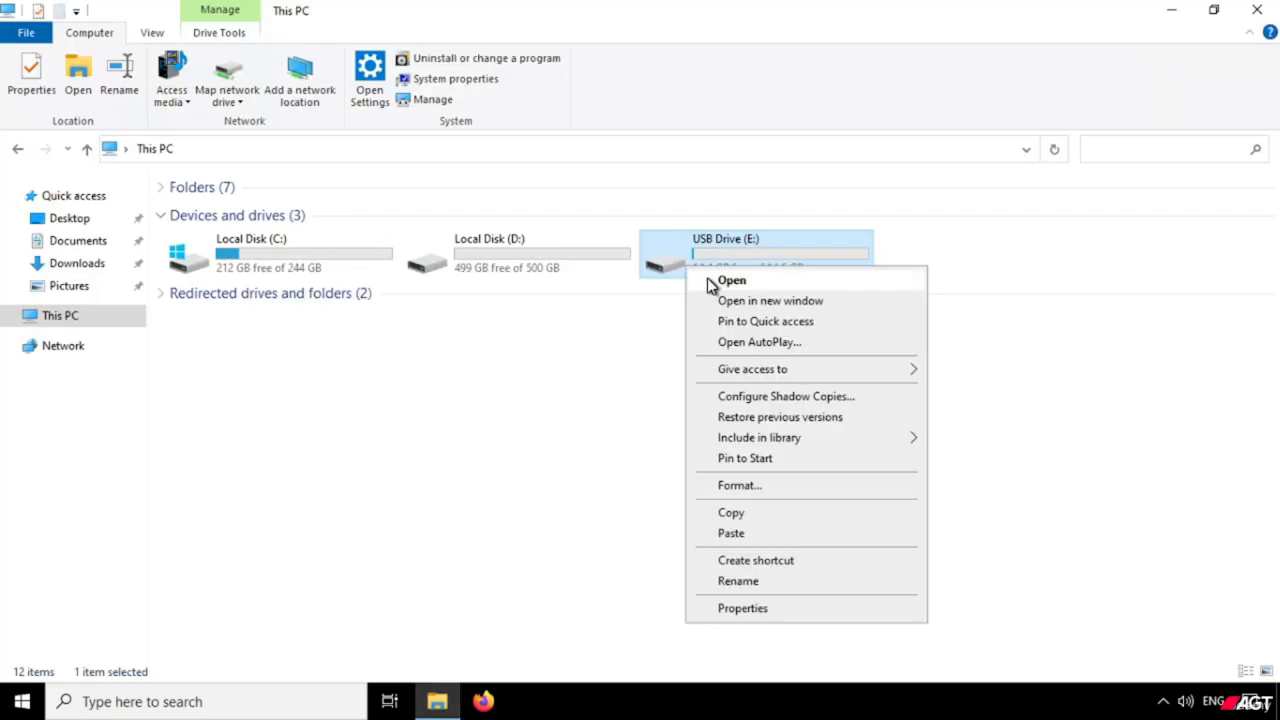
left_click(730, 281)
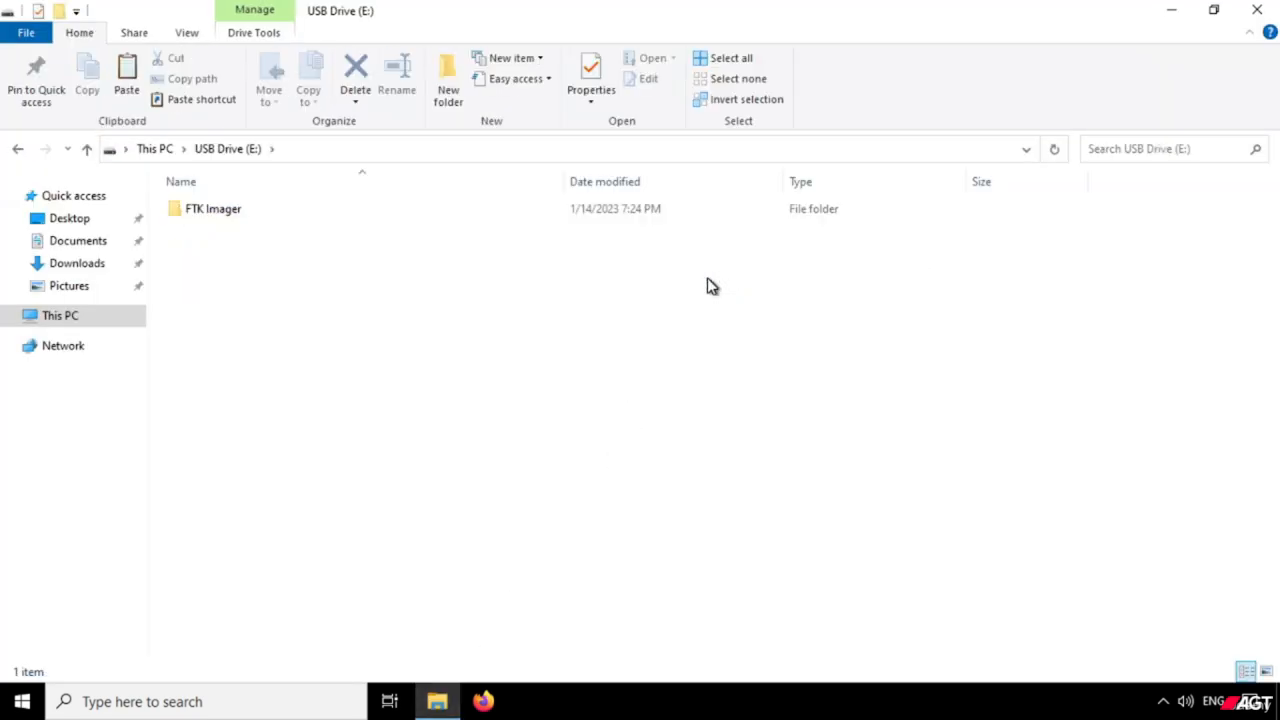
double_click(205, 215)
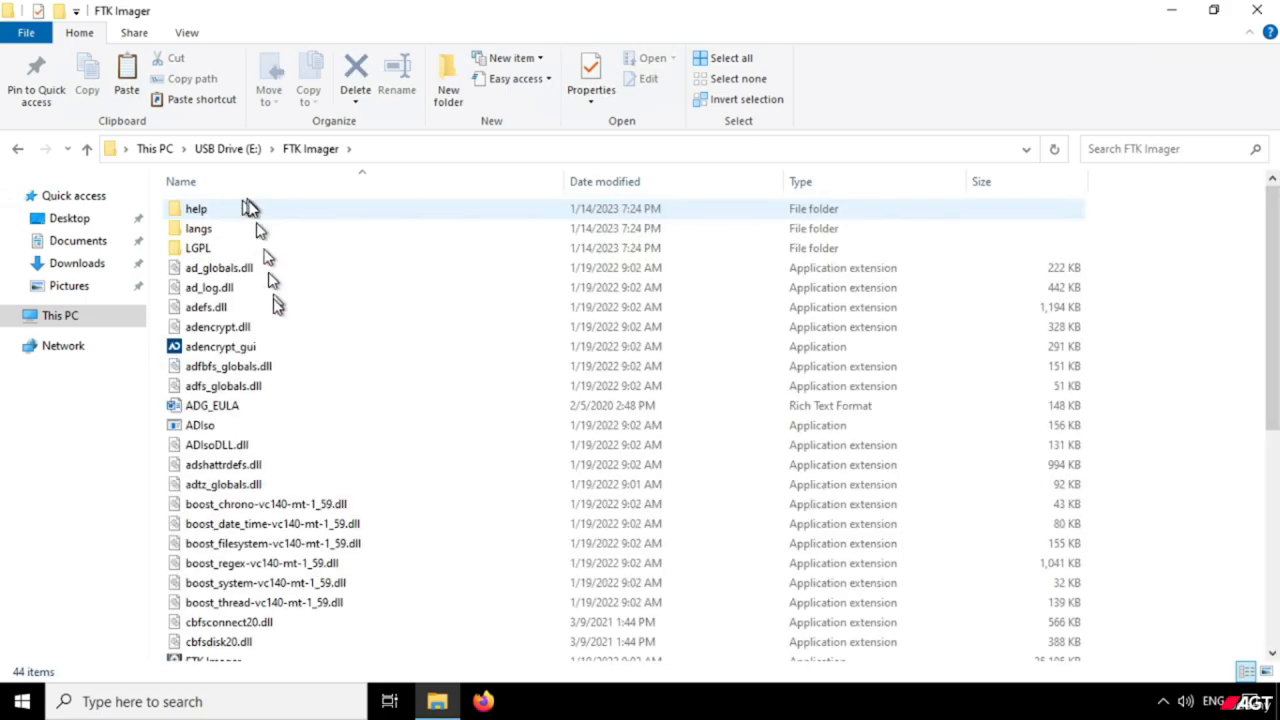
scroll(285, 430, "down", 1)
scroll(285, 430, "down", 6)
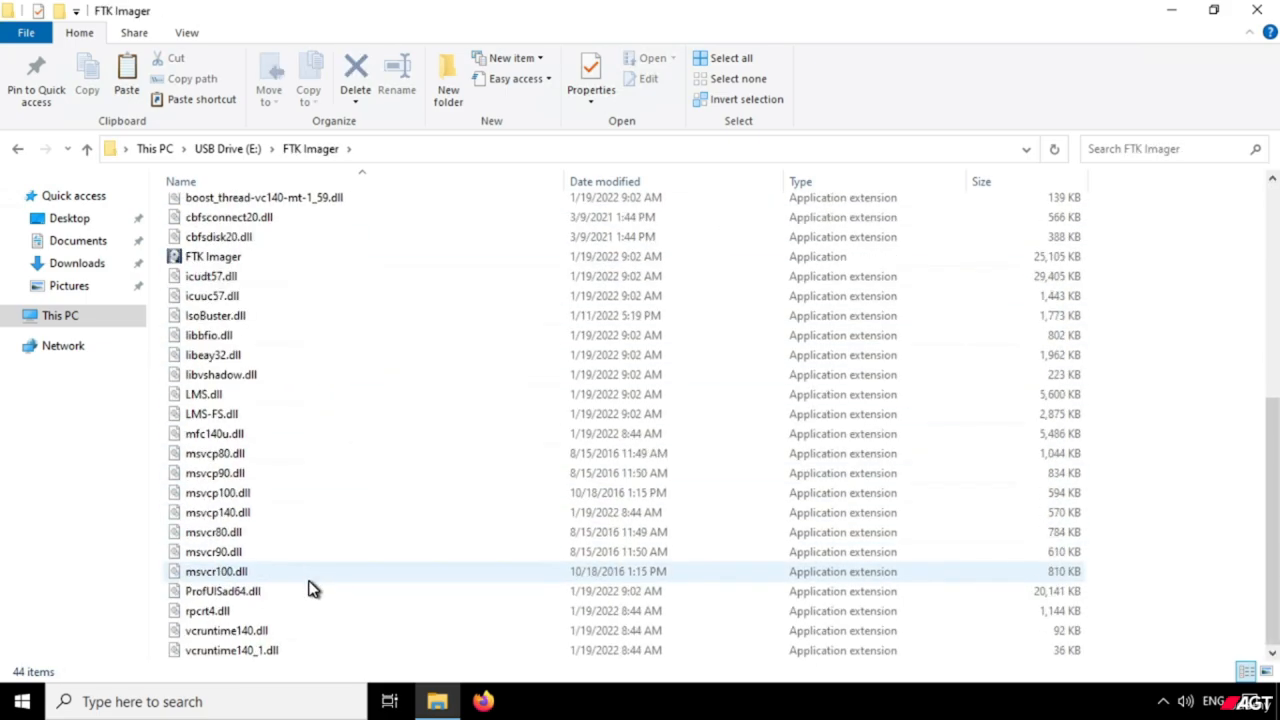
Check what remains in the FTK Imager folder on Local Disk (D:), and return to the root of that drive.
left_click(153, 149)
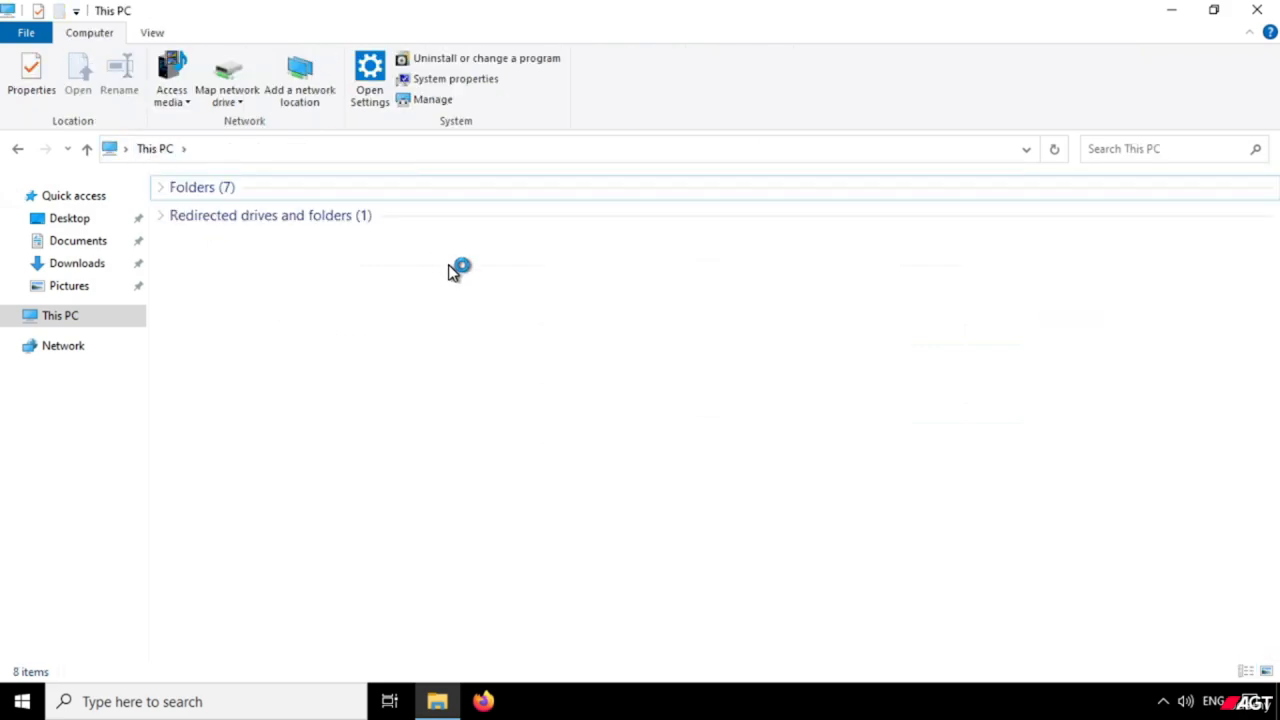
right_click(476, 268)
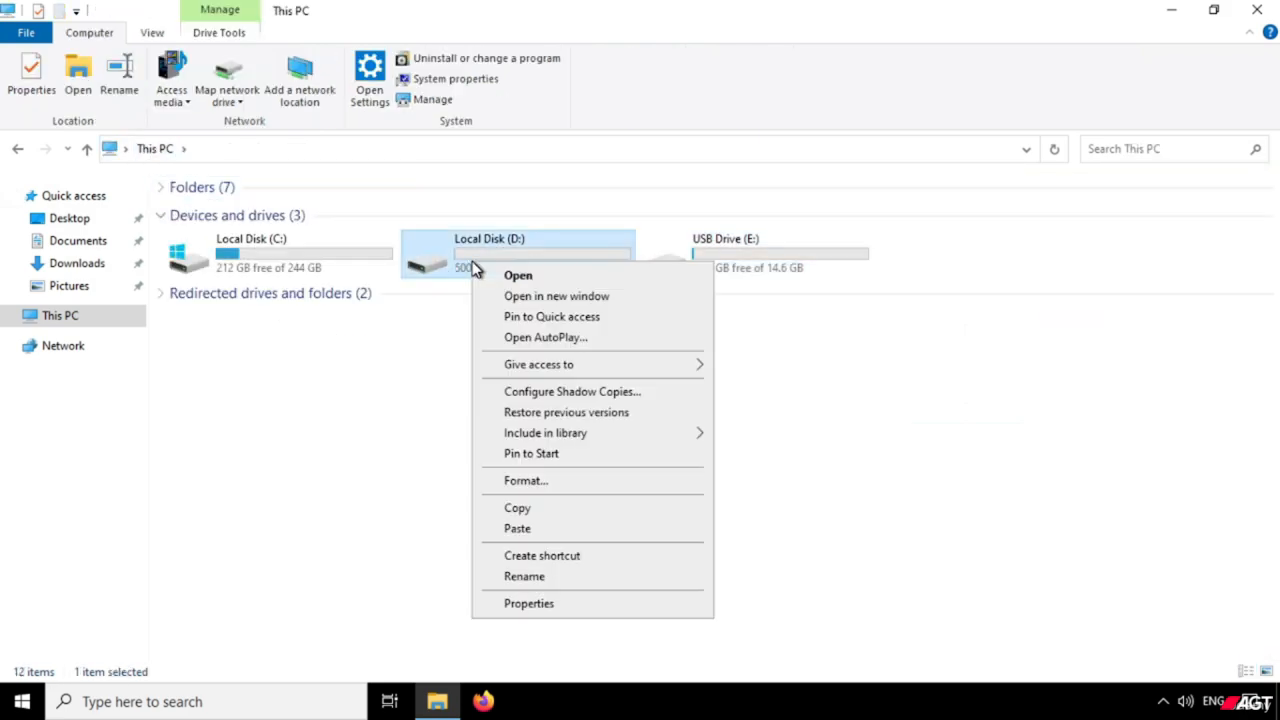
left_click(514, 275)
double_click(243, 215)
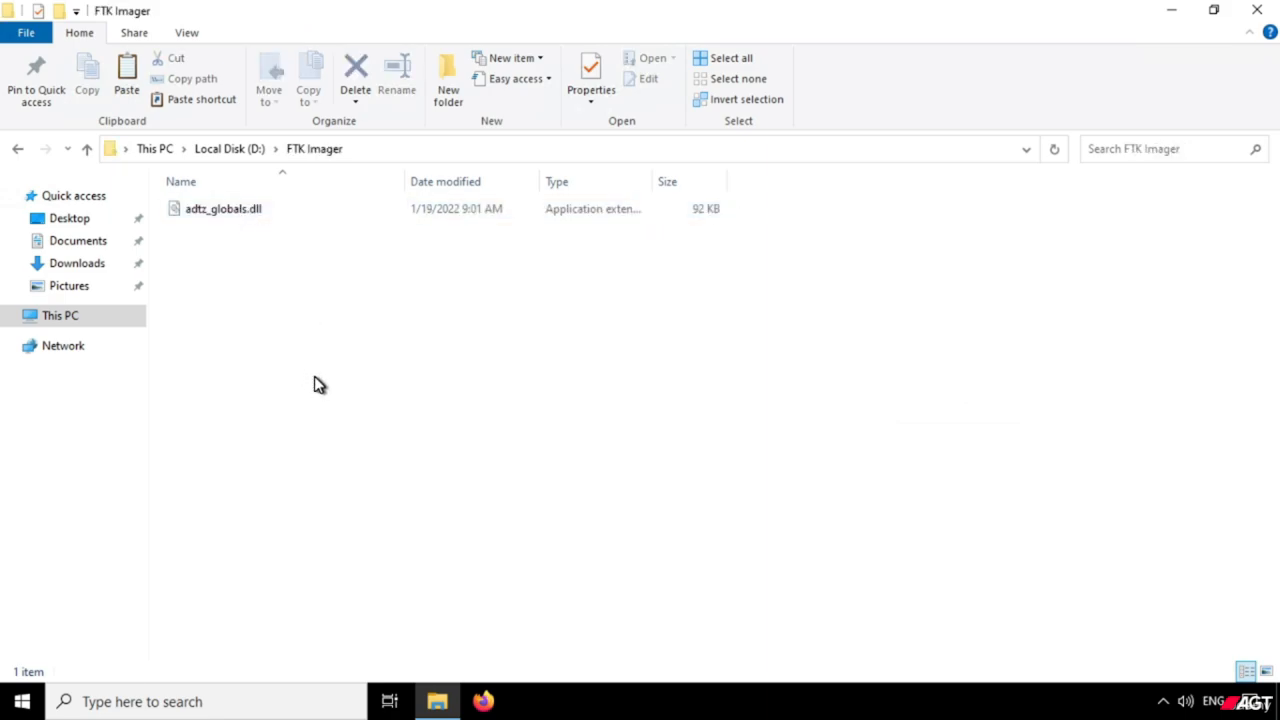
left_click(228, 152)
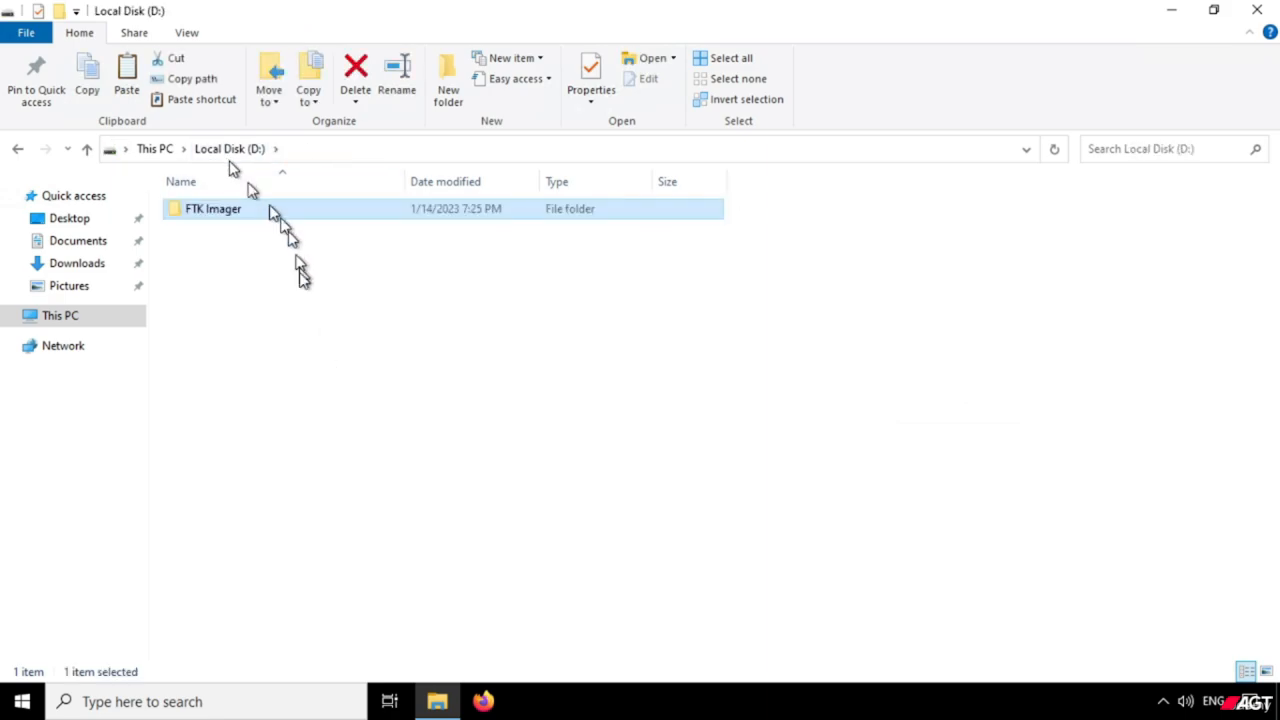
Delete the leftover FTK Imager folder from Local Disk (D:) and return to This PC.
right_click(240, 220)
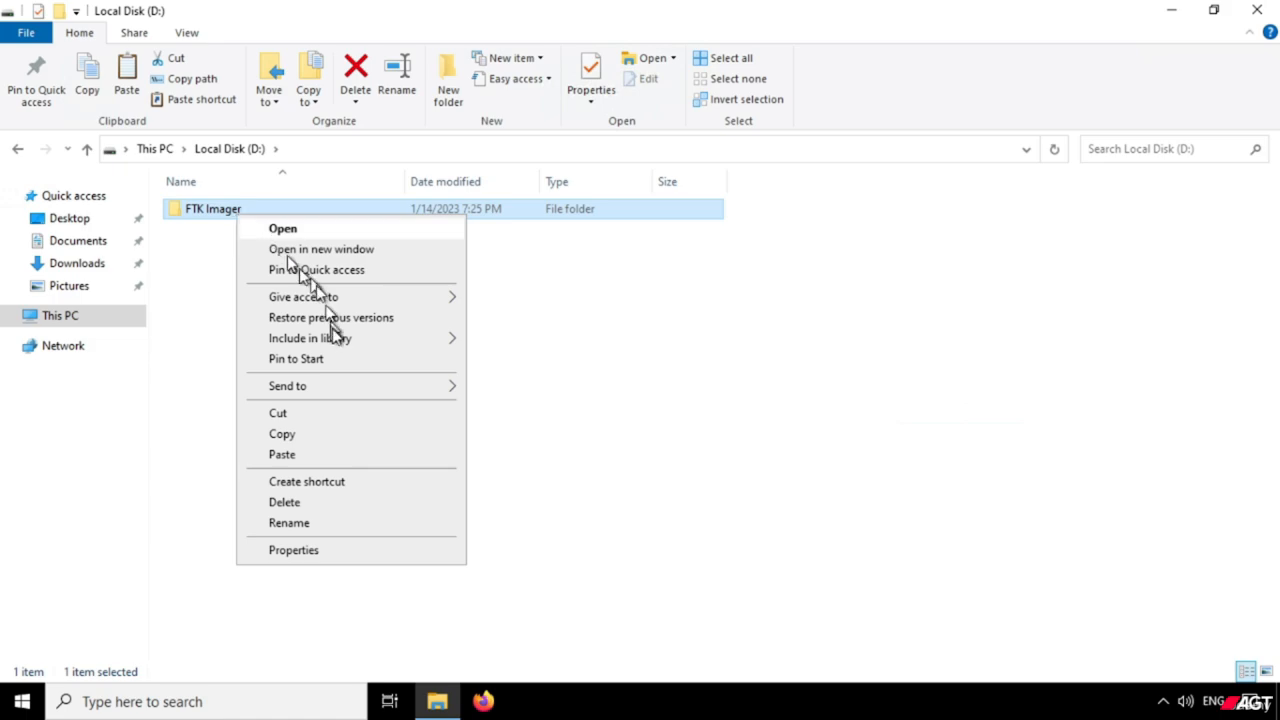
left_click(304, 503)
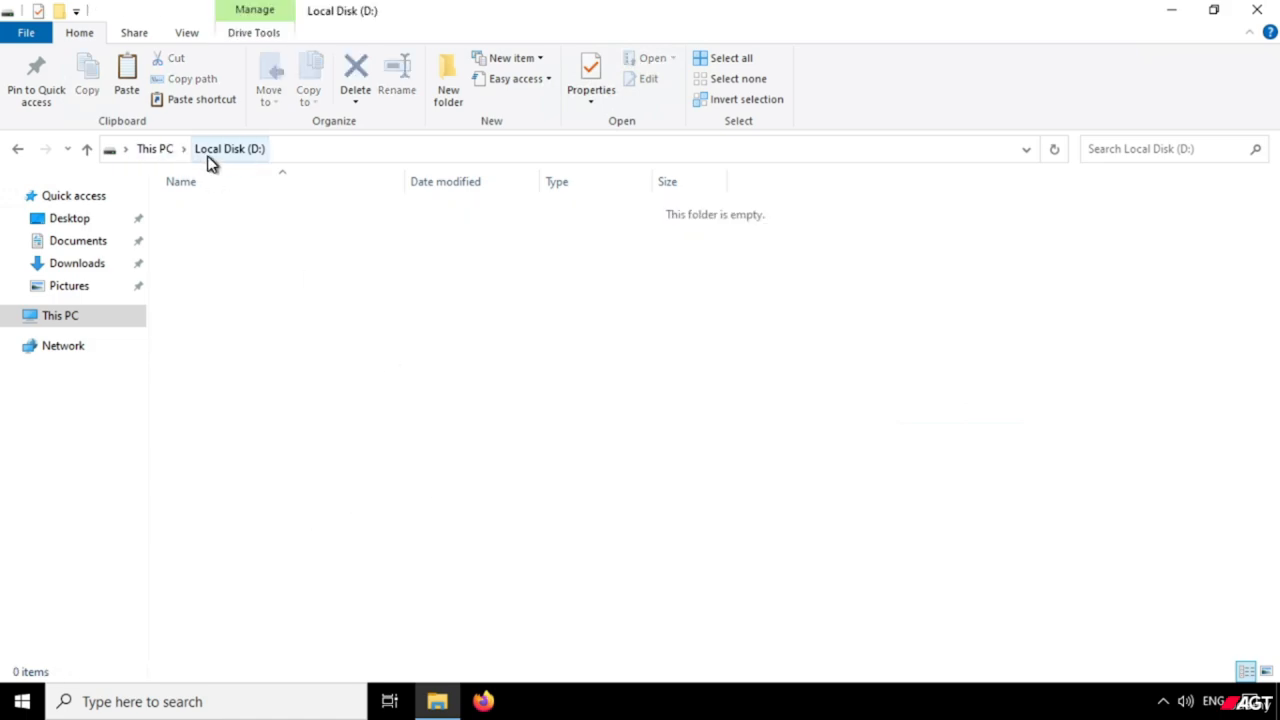
left_click(155, 149)
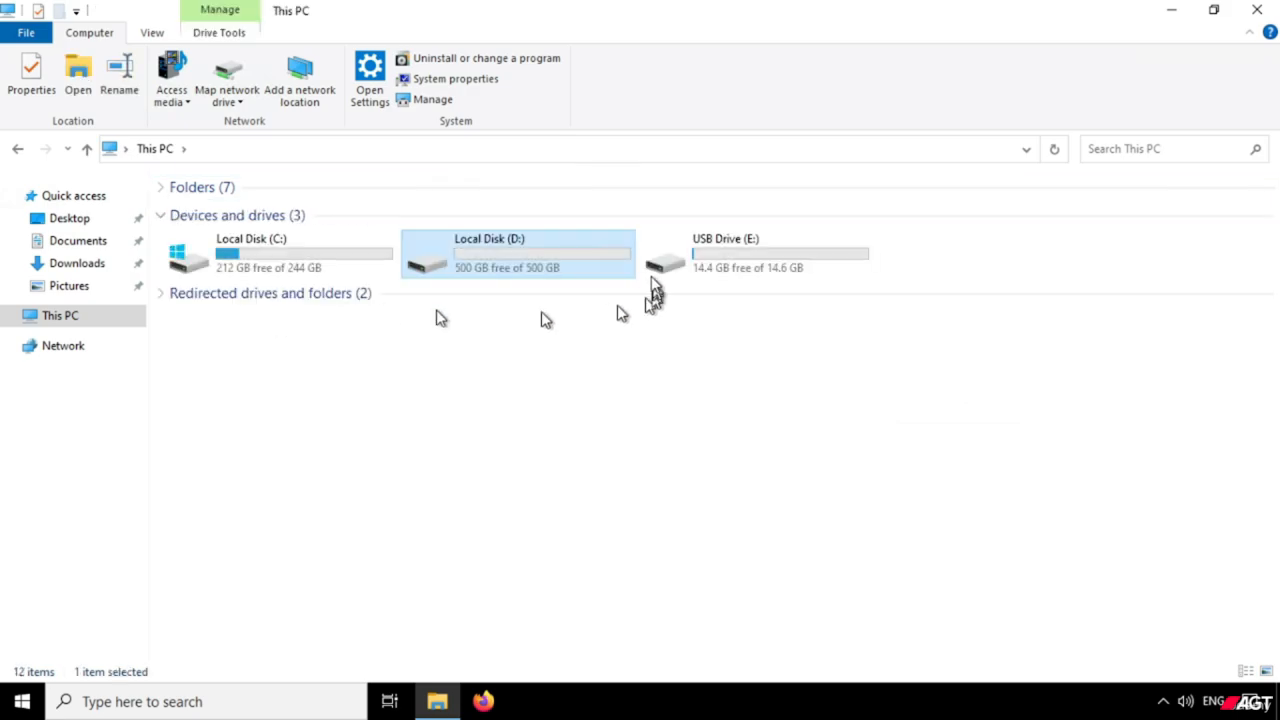
Open the FTK Imager folder on USB Drive (E:).
left_click(679, 271)
right_click(679, 271)
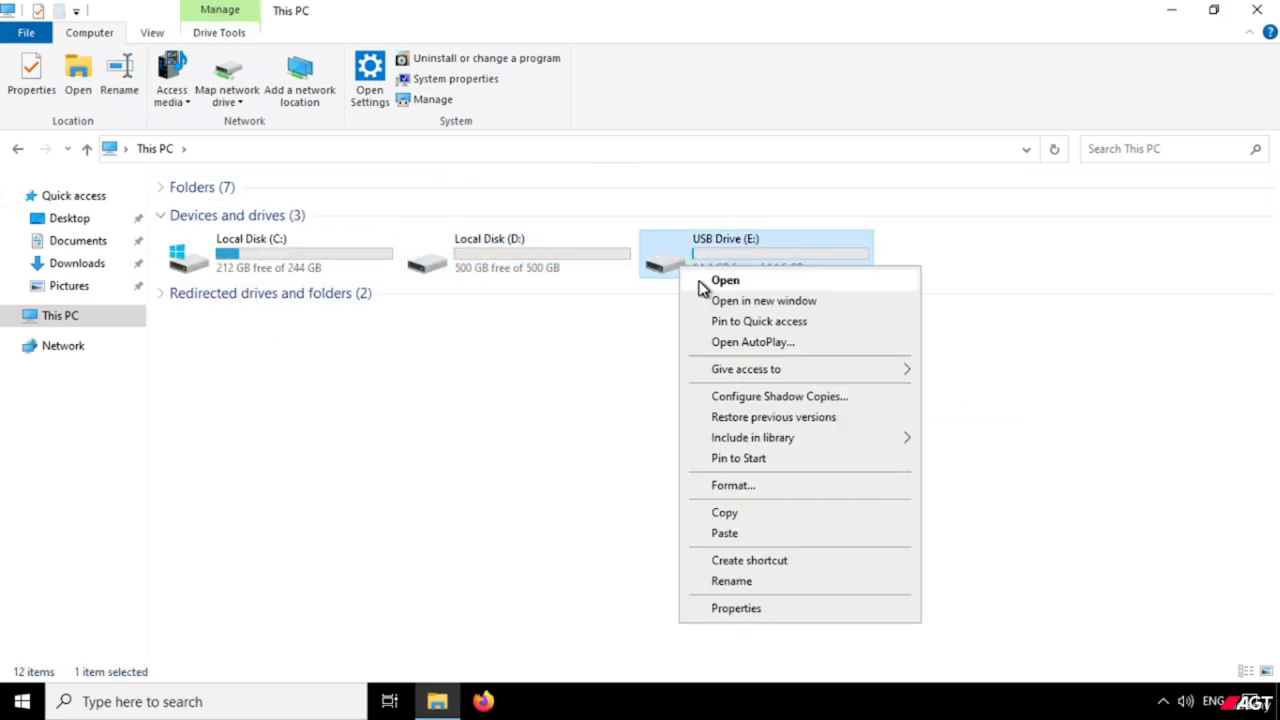
left_click(700, 284)
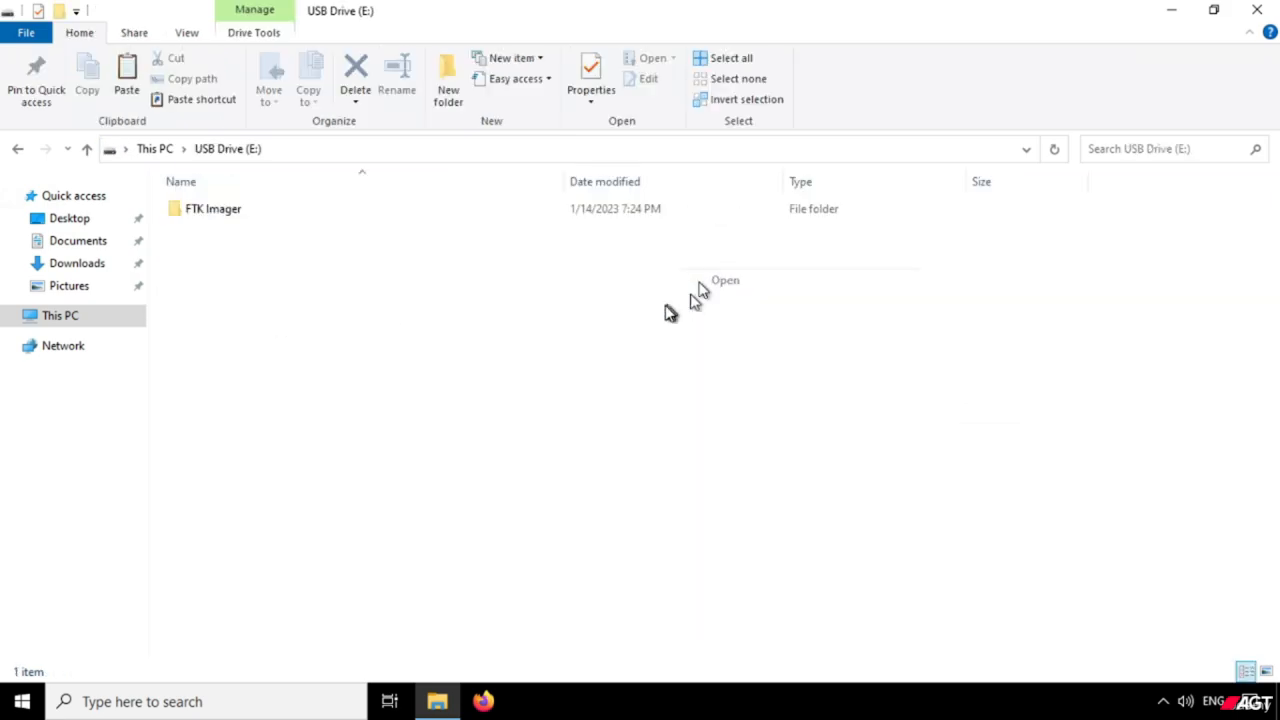
right_click(229, 214)
left_click(253, 227)
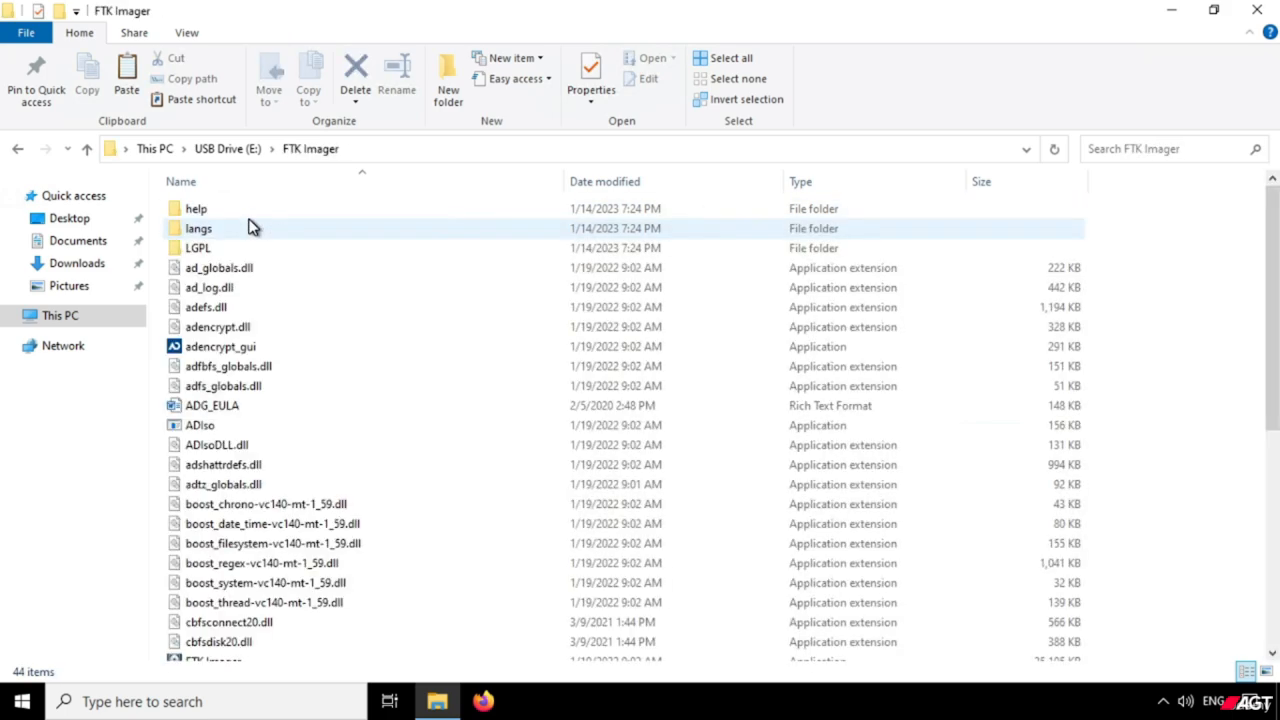
Run the FTK Imager application from the USB drive's folder as administrator.
scroll(240, 345, "down", 4)
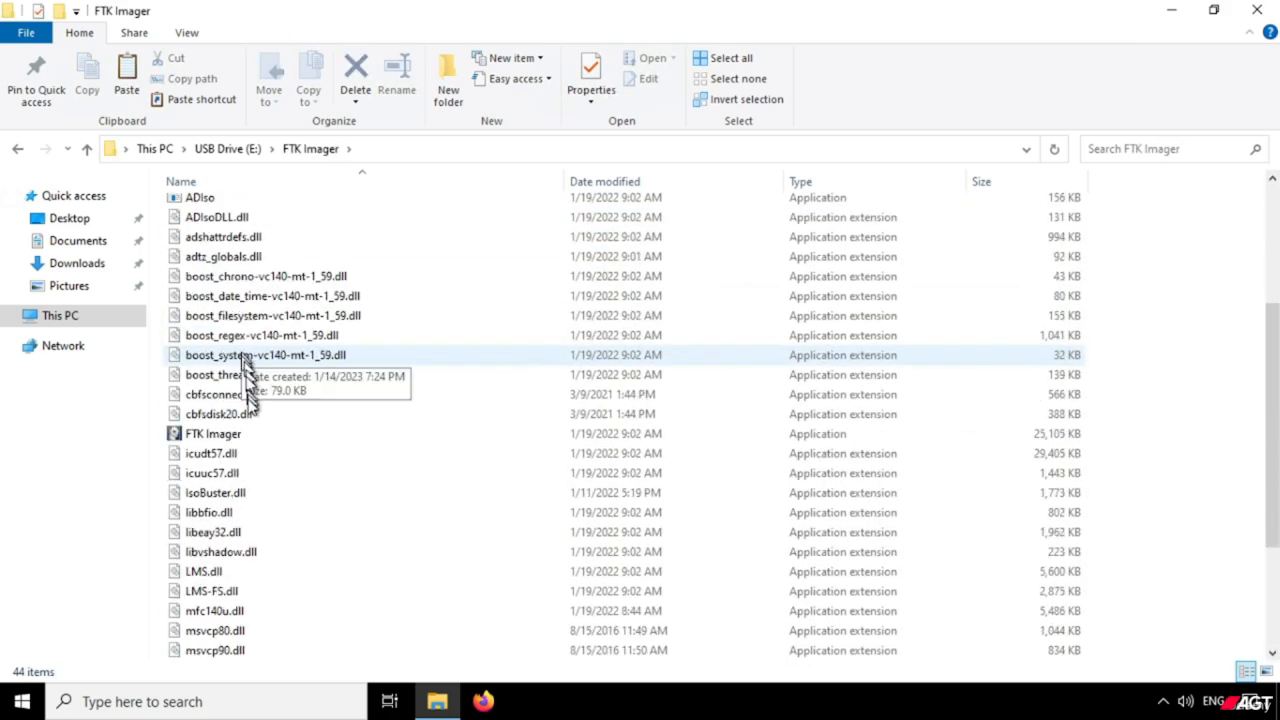
left_click(224, 440)
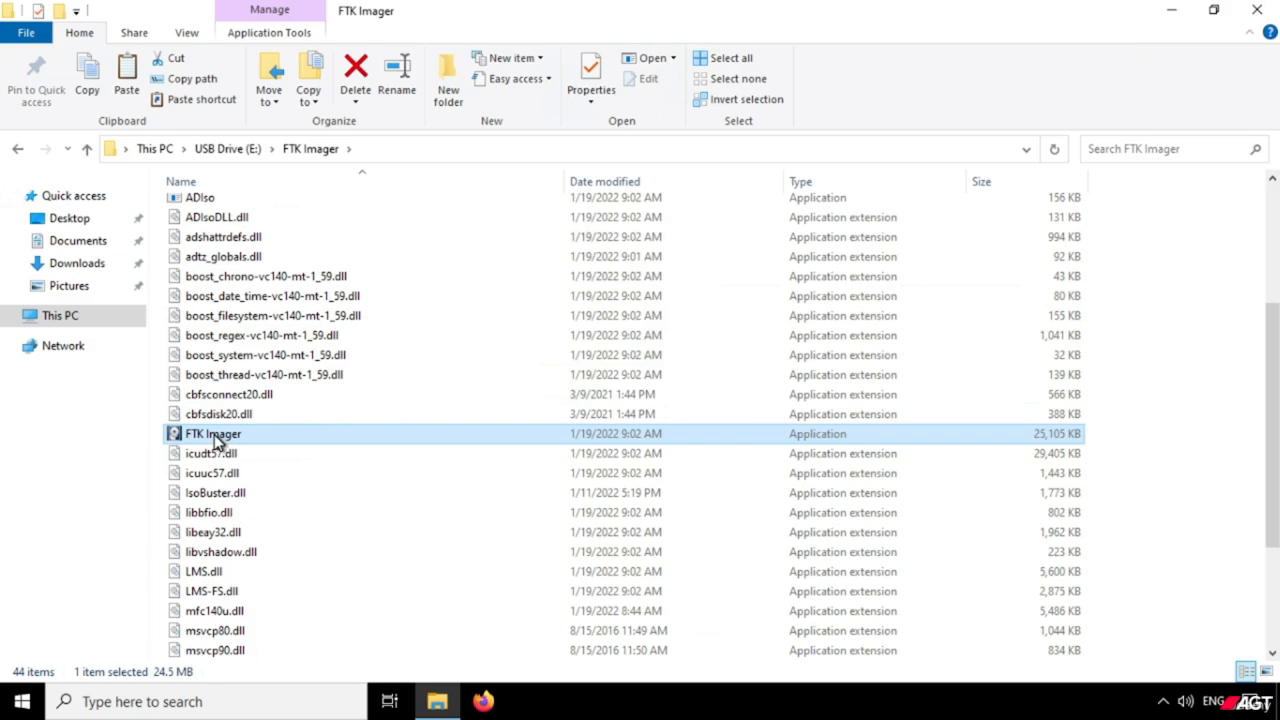
right_click(213, 434)
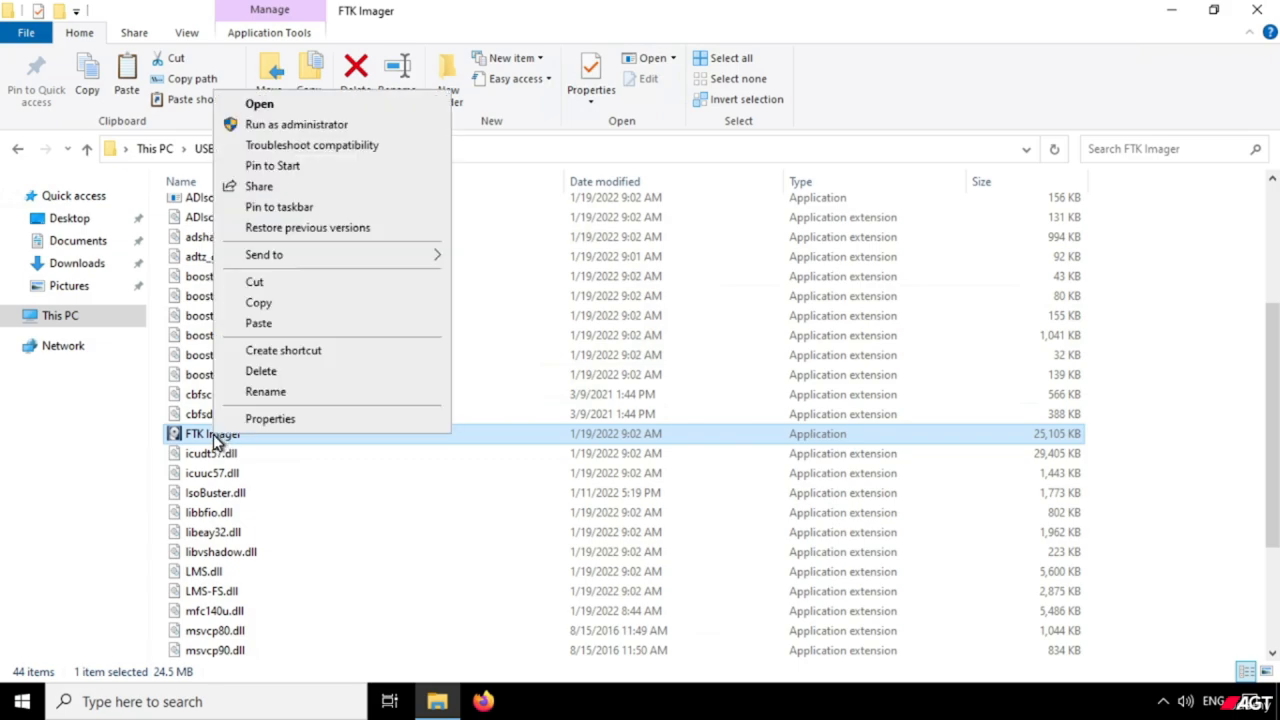
left_click(310, 130)
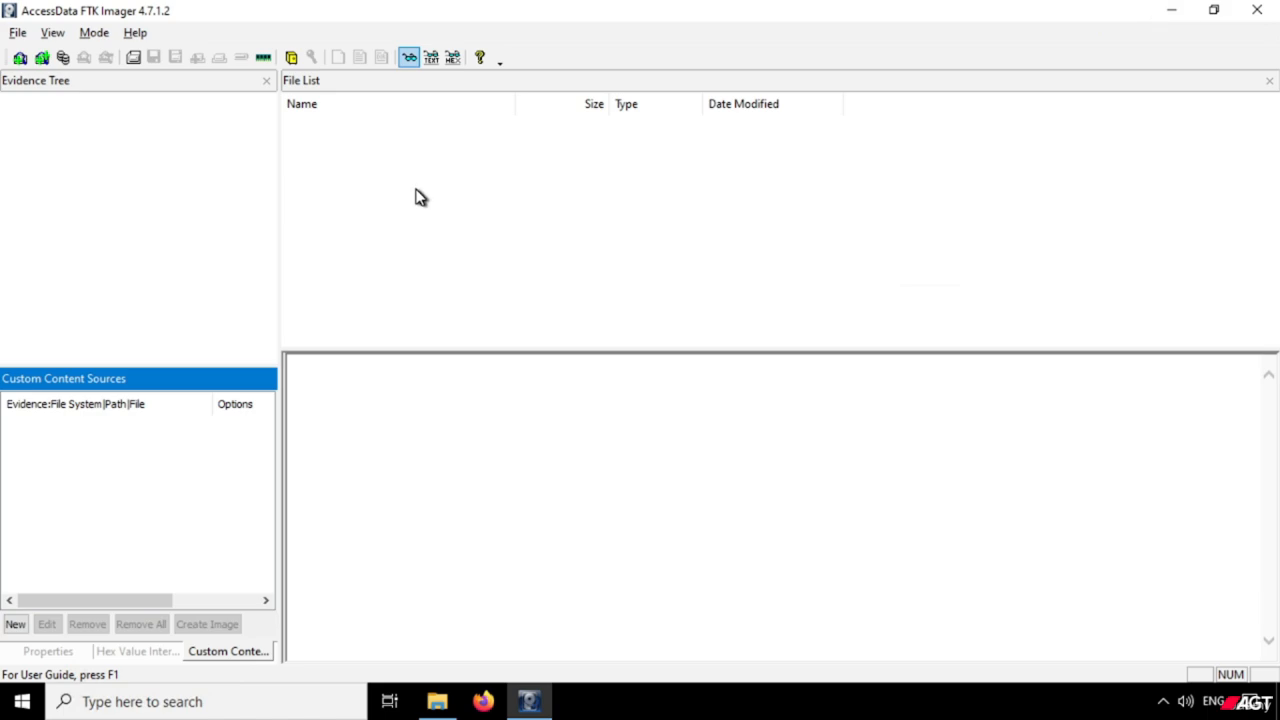
left_click_drag(695, 7, 698, 41)
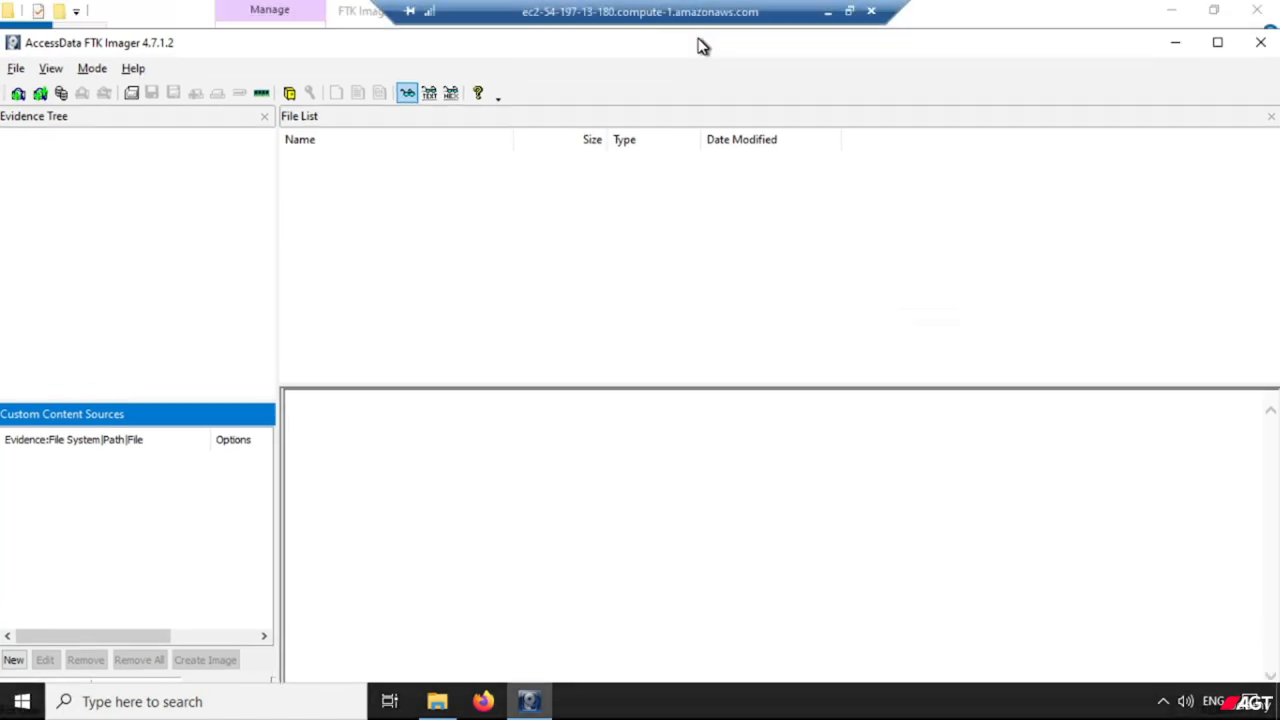
left_click_drag(935, 35, 940, 30)
double_click(940, 28)
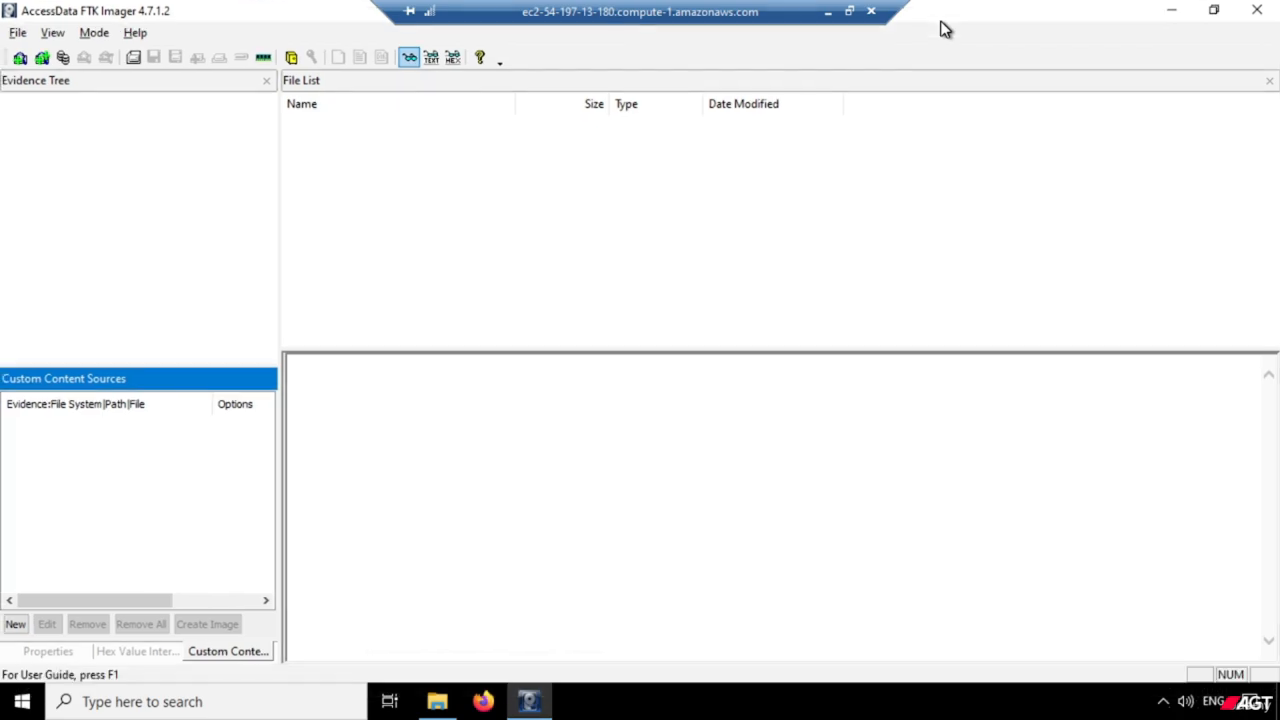
left_click(205, 216)
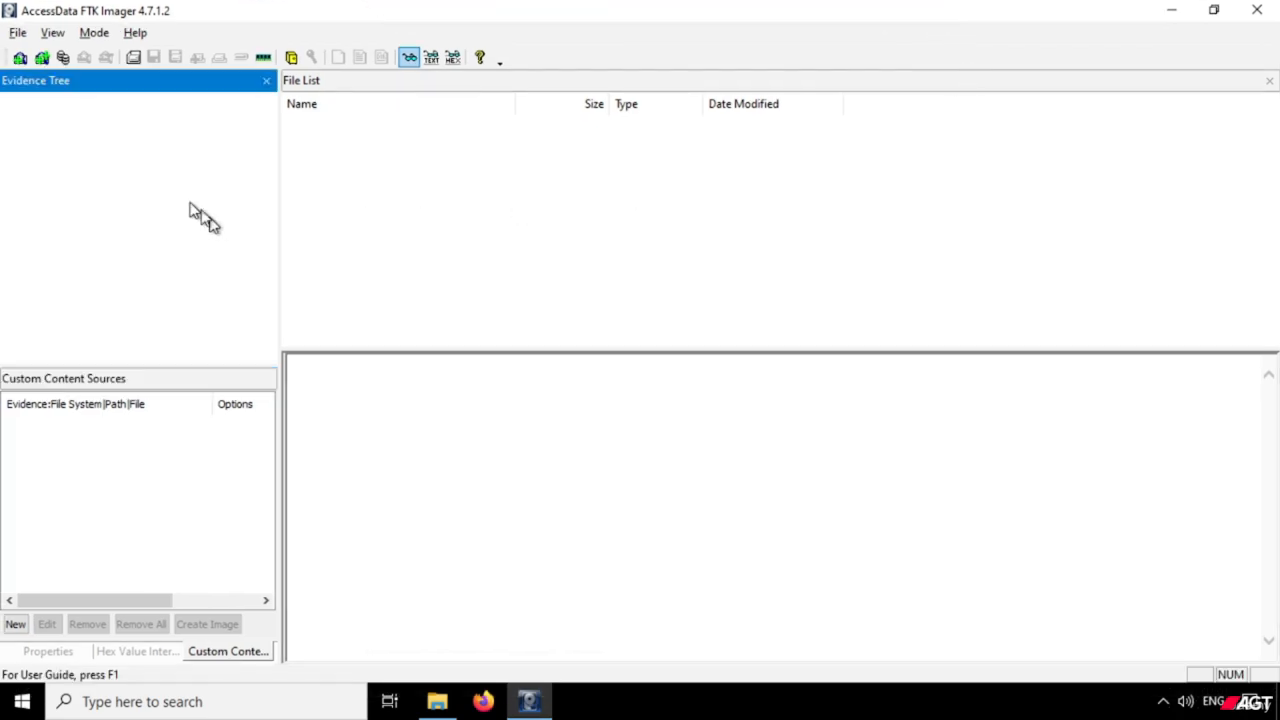
View the source evidence types offered for creating a disk image, cancel the dialog and close FTK Imager.
left_click(16, 34)
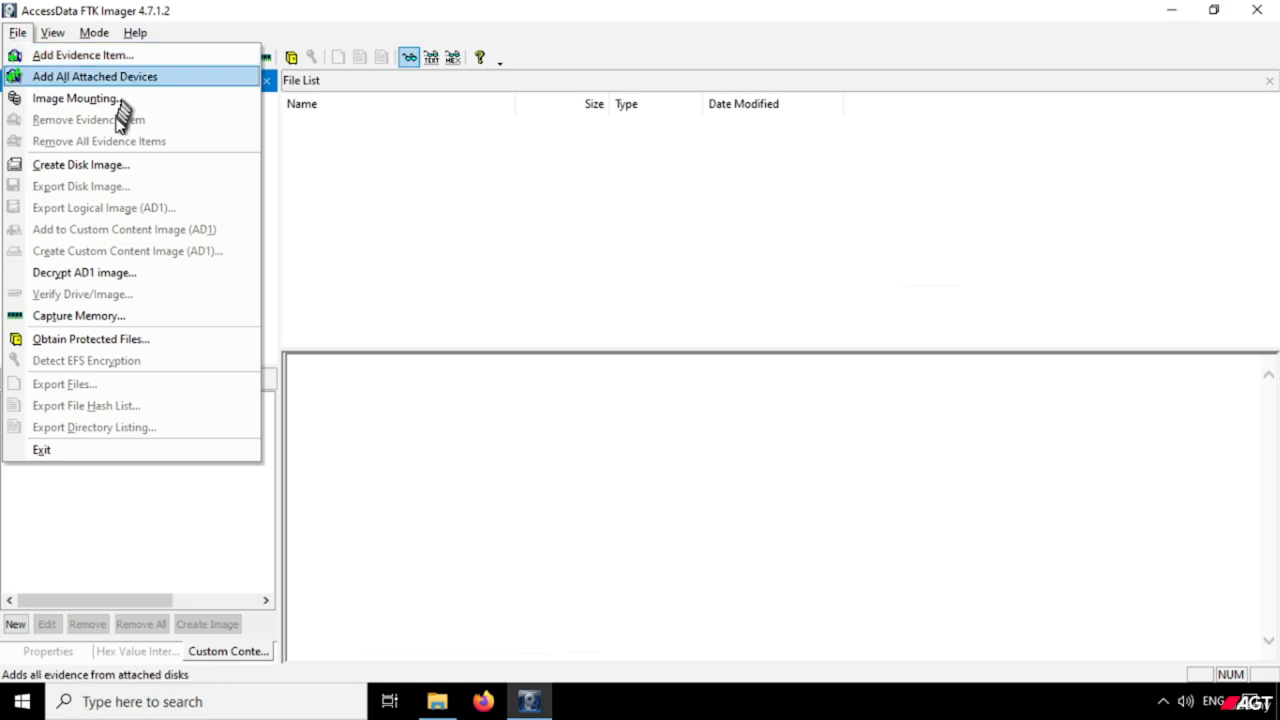
left_click(96, 168)
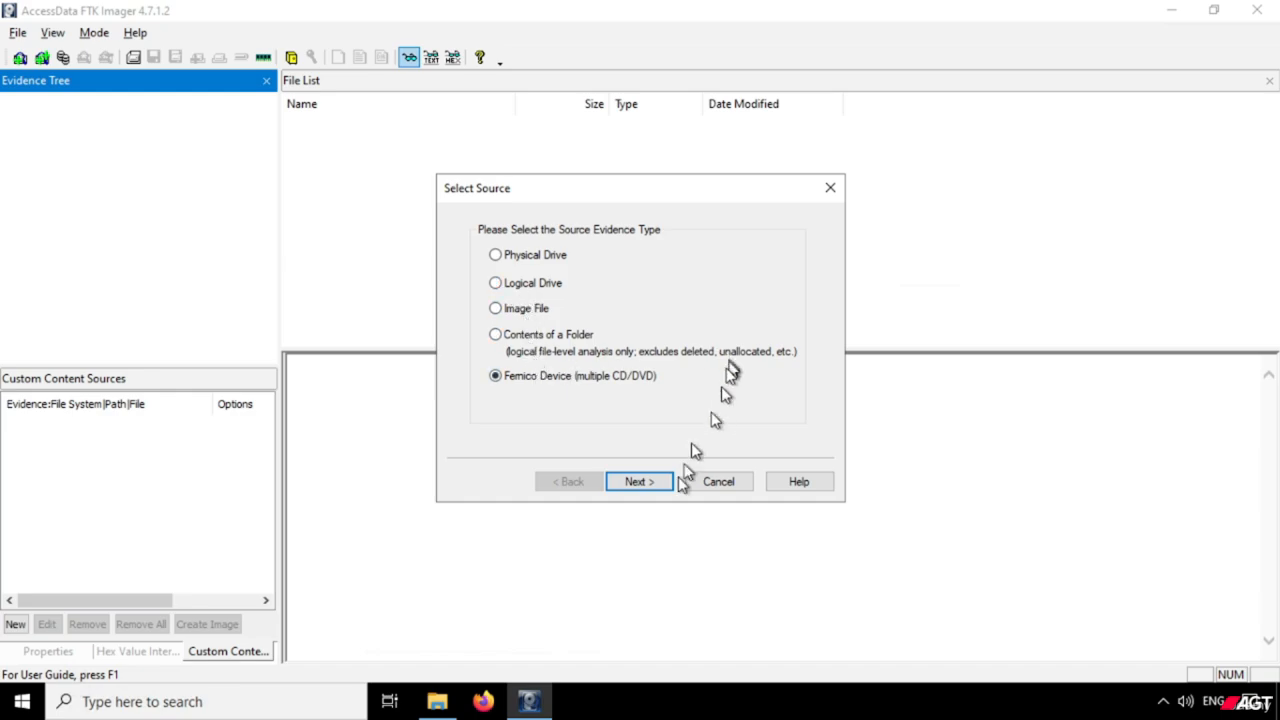
left_click(744, 486)
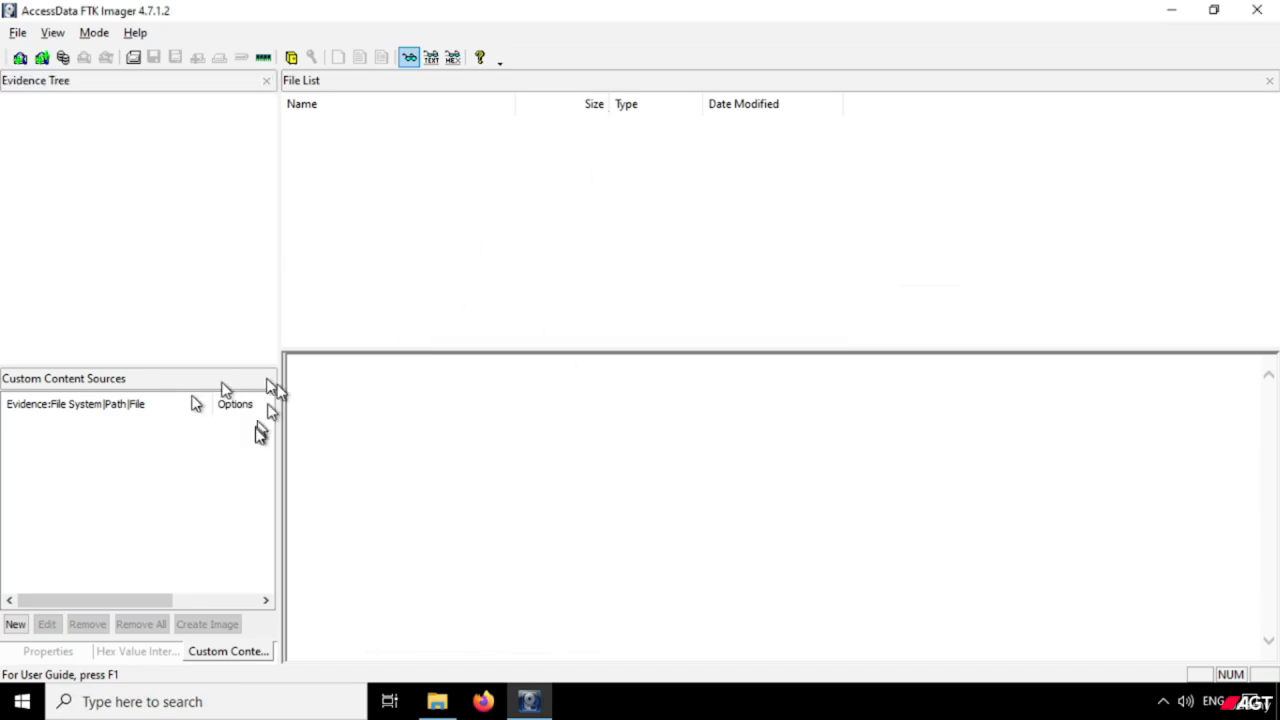
left_click(1257, 12)
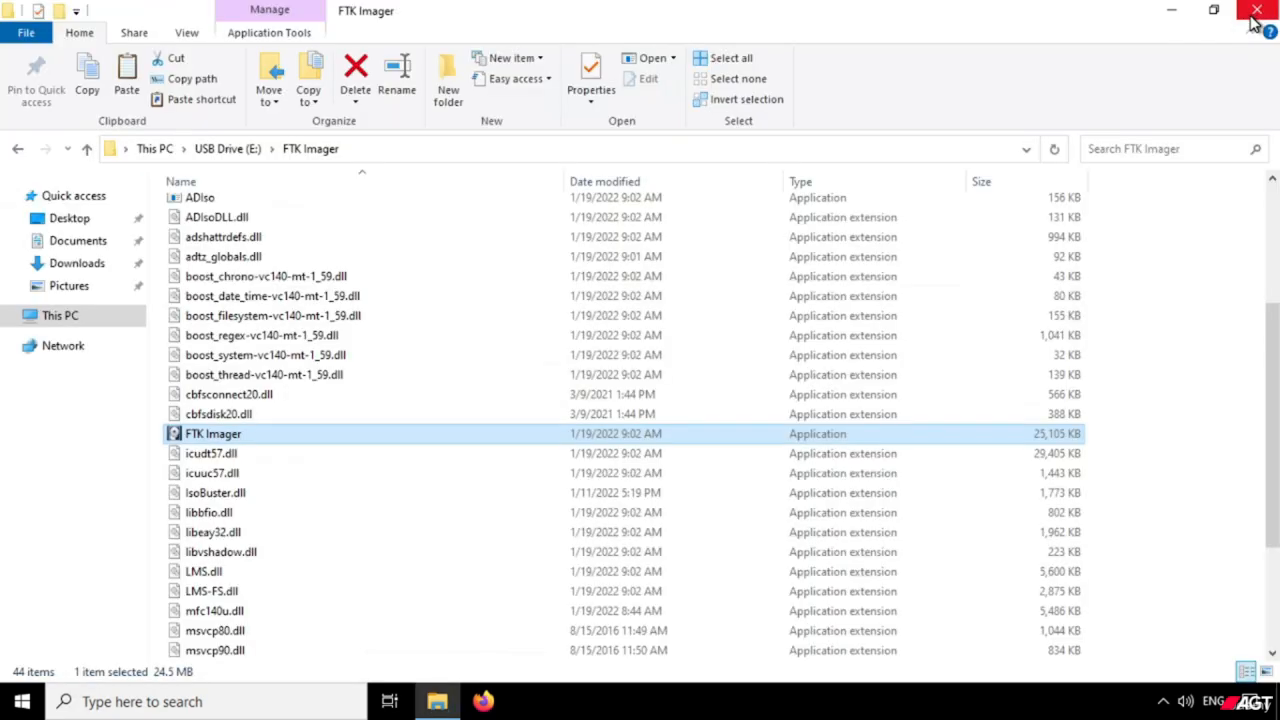
Go back to This PC and reopen the FTK Imager folder on USB Drive (E:).
left_click(154, 150)
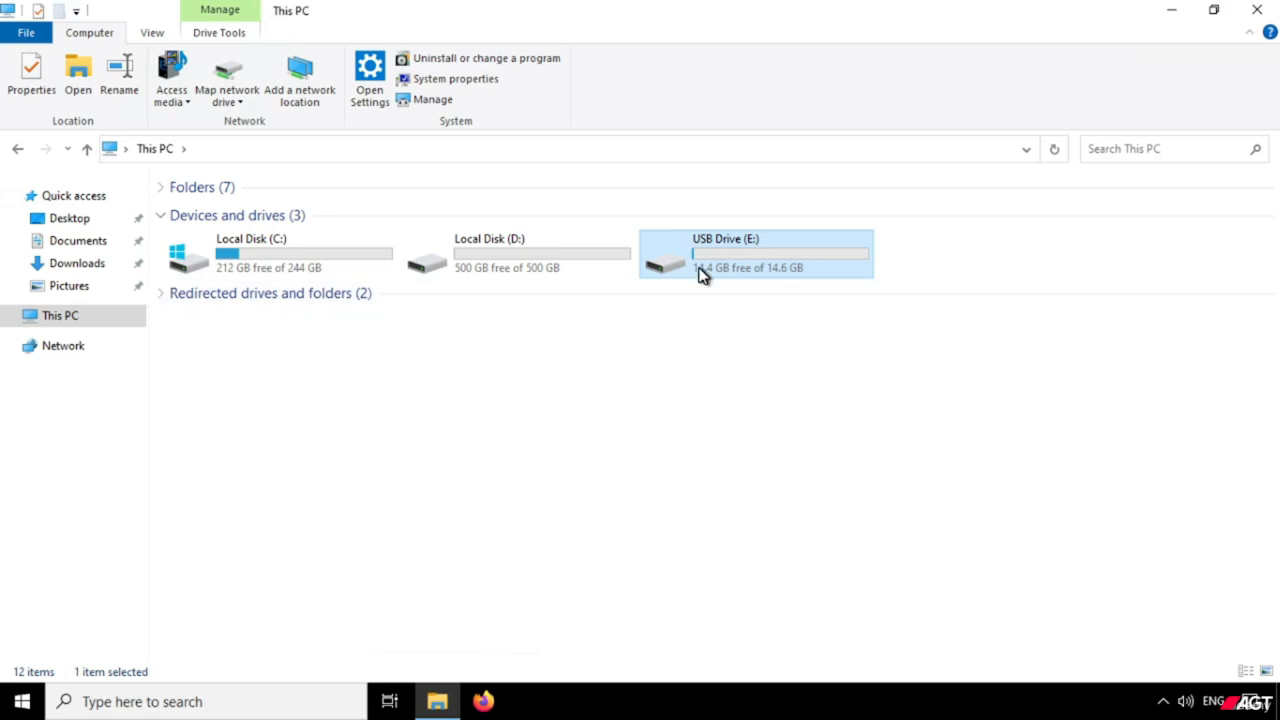
right_click(703, 276)
left_click(747, 284)
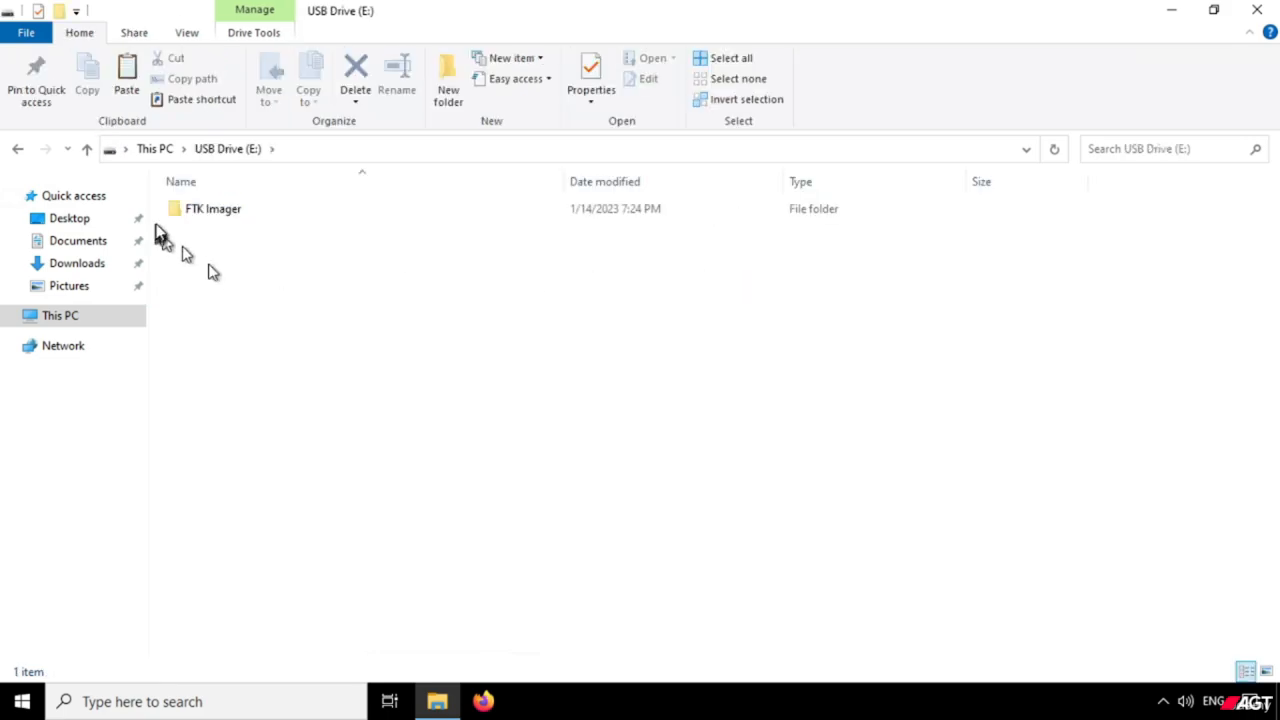
left_click(198, 216)
right_click(198, 216)
left_click(223, 224)
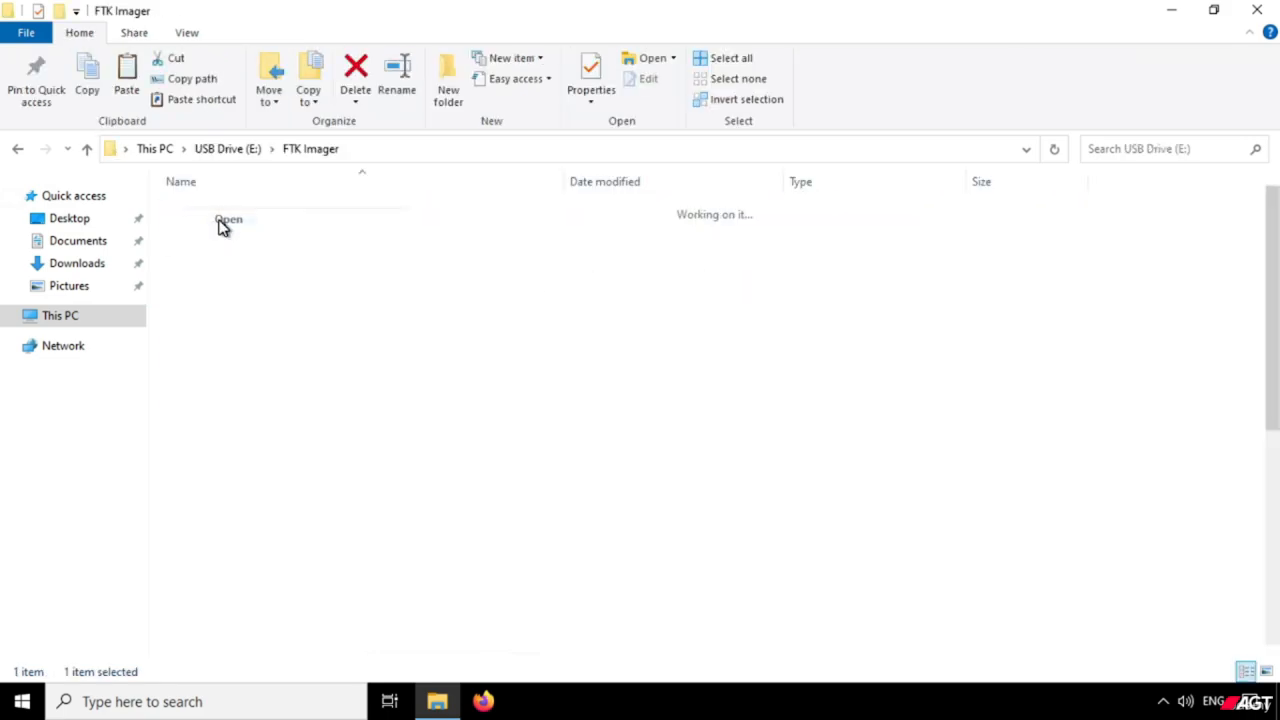
Launch the portable FTK Imager application again from the USB drive with administrator rights.
scroll(295, 378, "down", 2)
scroll(295, 378, "down", 3)
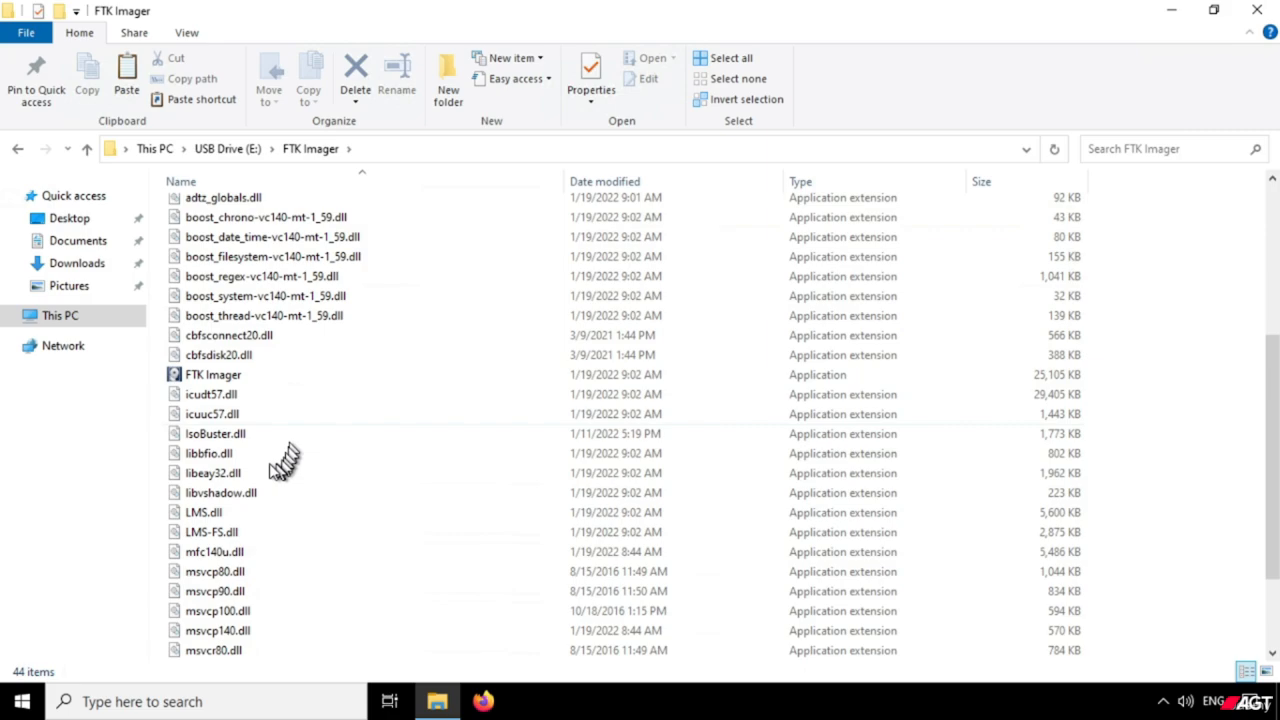
right_click(174, 376)
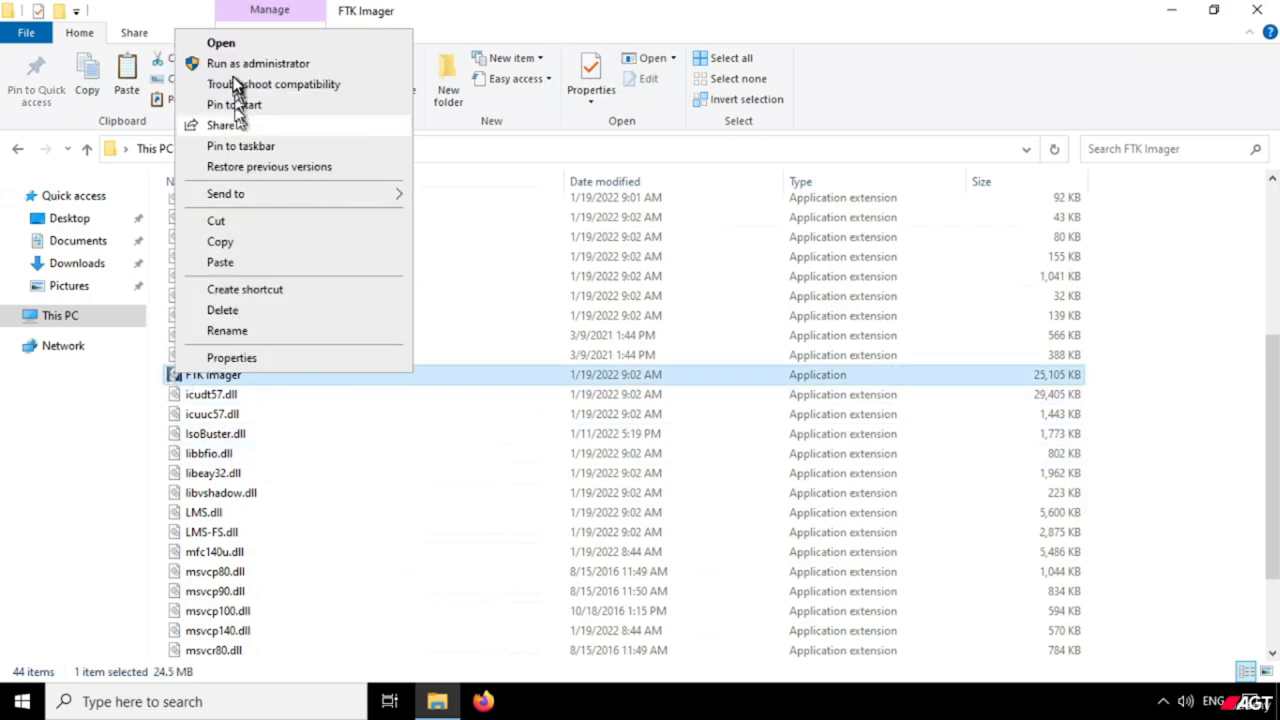
left_click(233, 66)
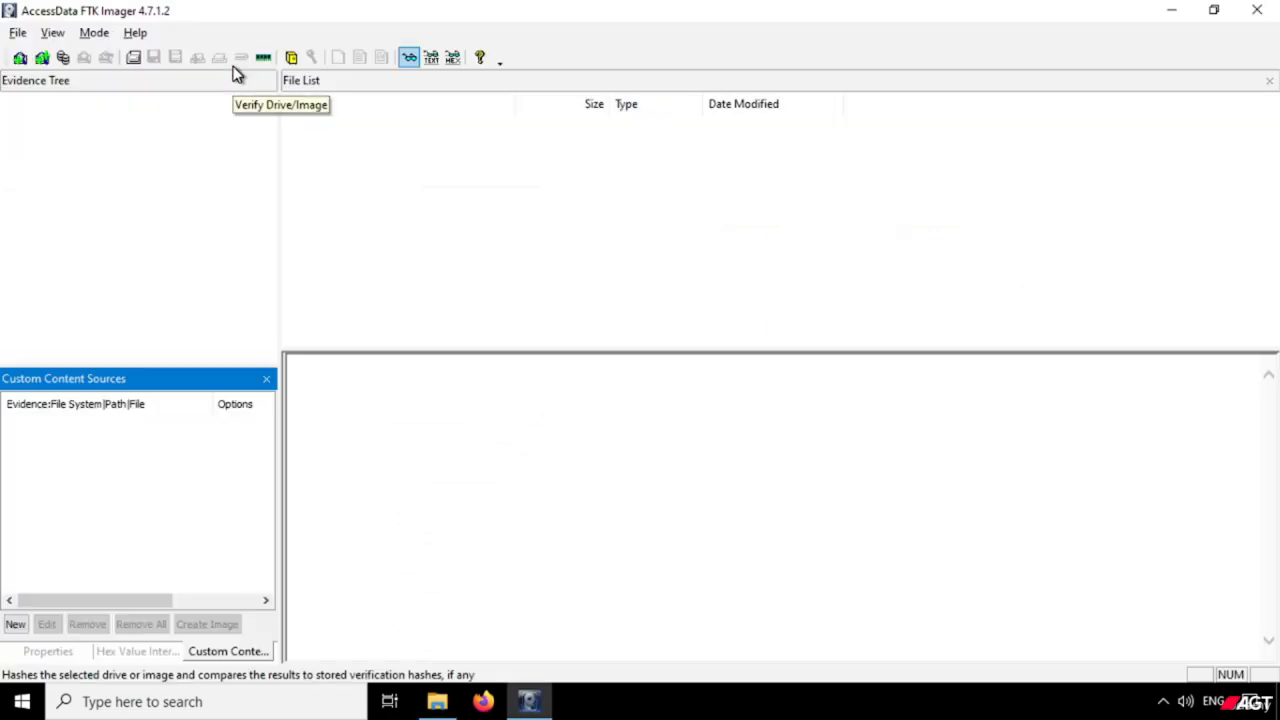
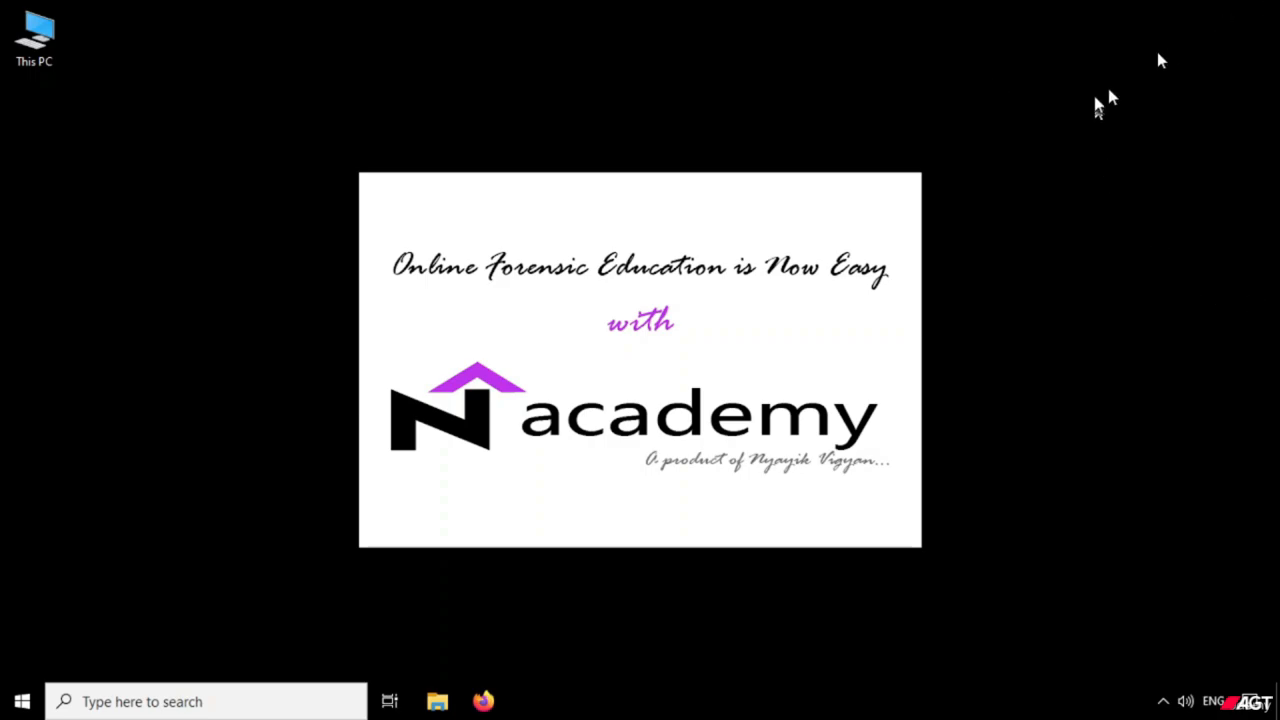
right_click(1027, 116)
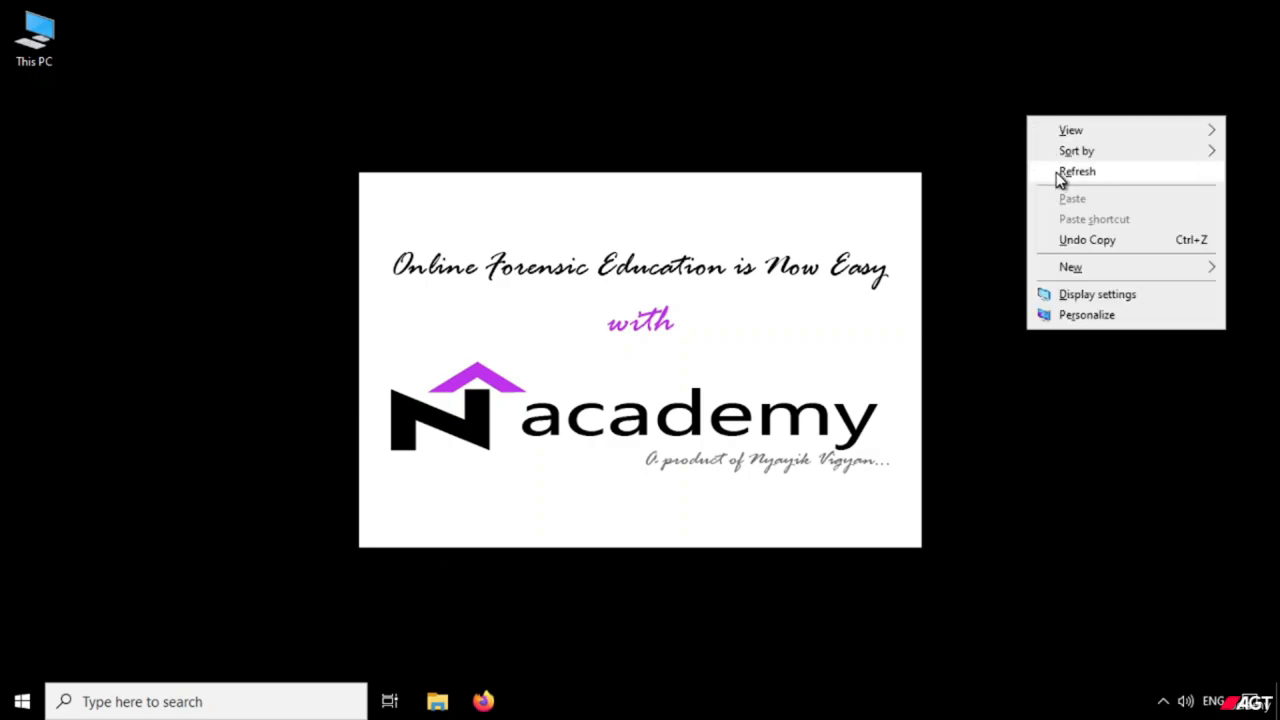
left_click(1060, 172)
right_click(1053, 166)
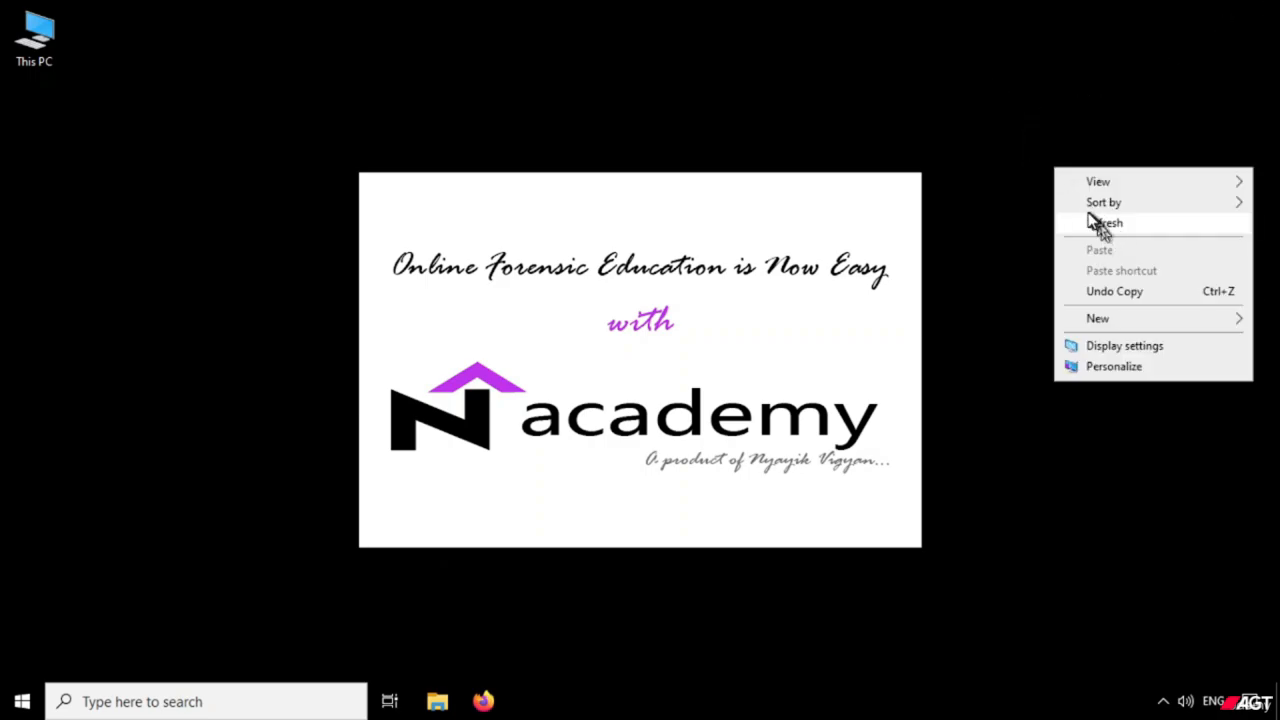
left_click(1102, 228)
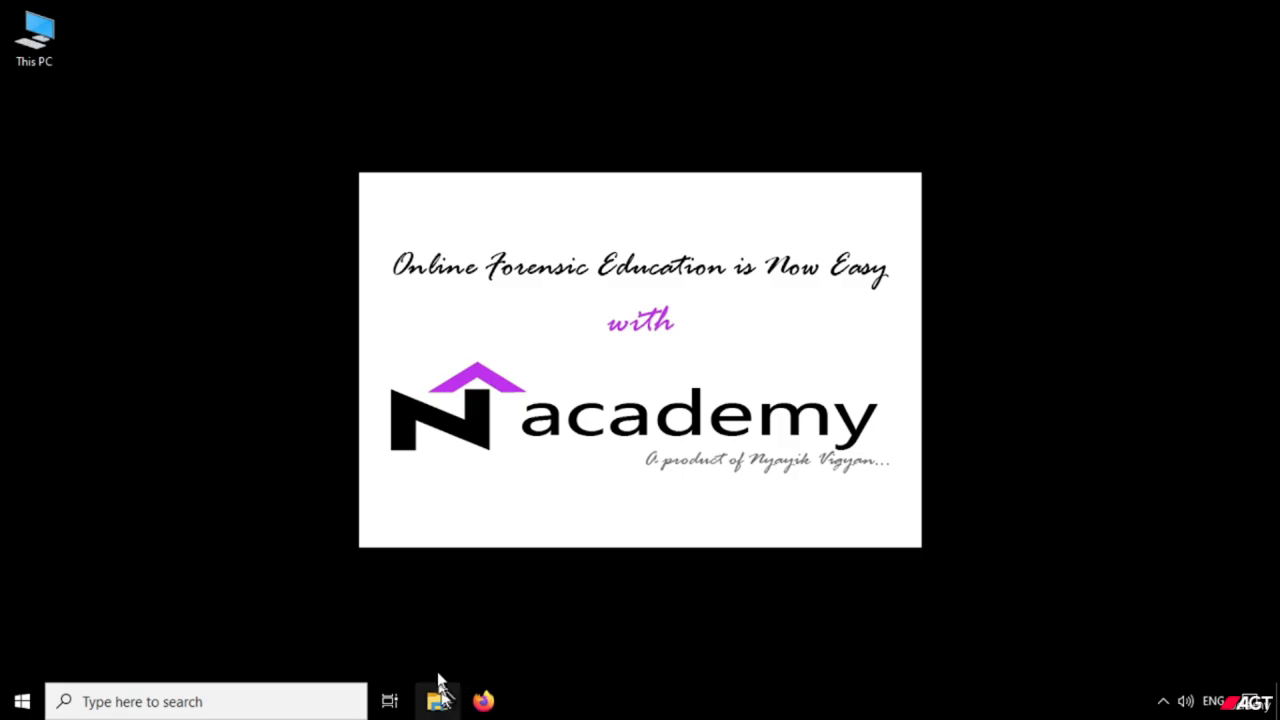
Open This PC, go into the One Touch (E:) drive and open its FTK Imager folder.
double_click(43, 38)
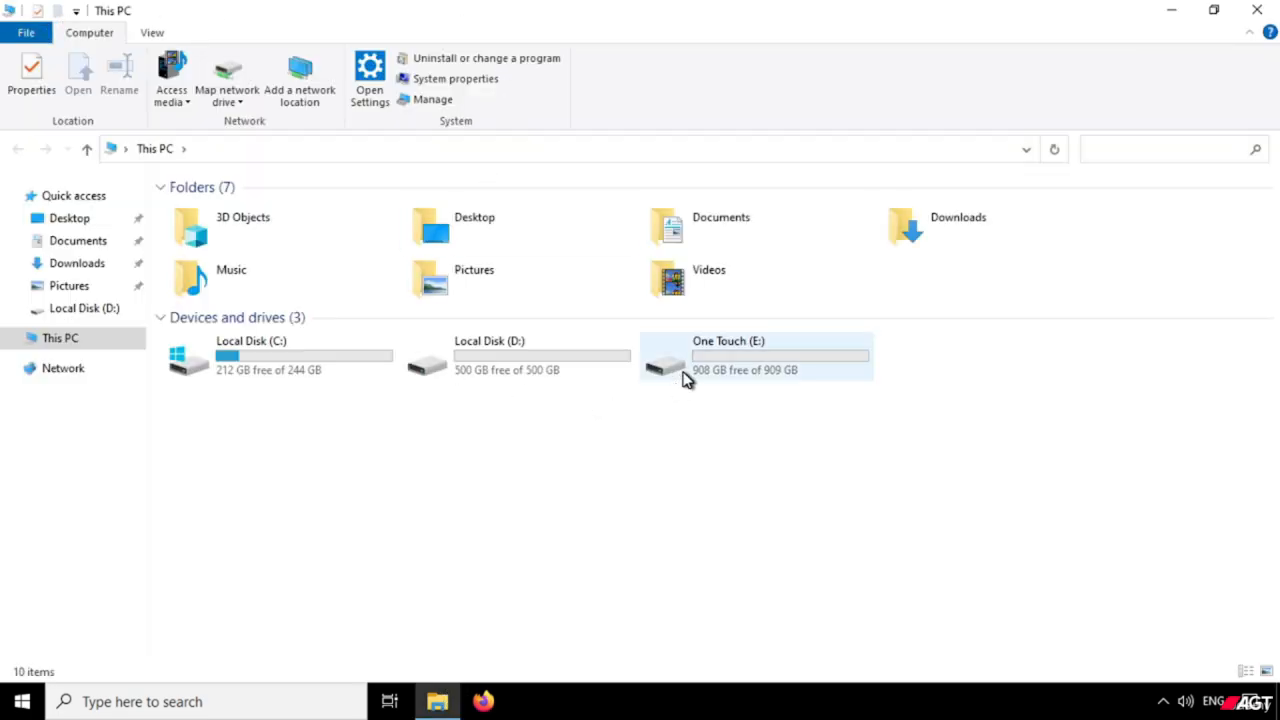
left_click(686, 376)
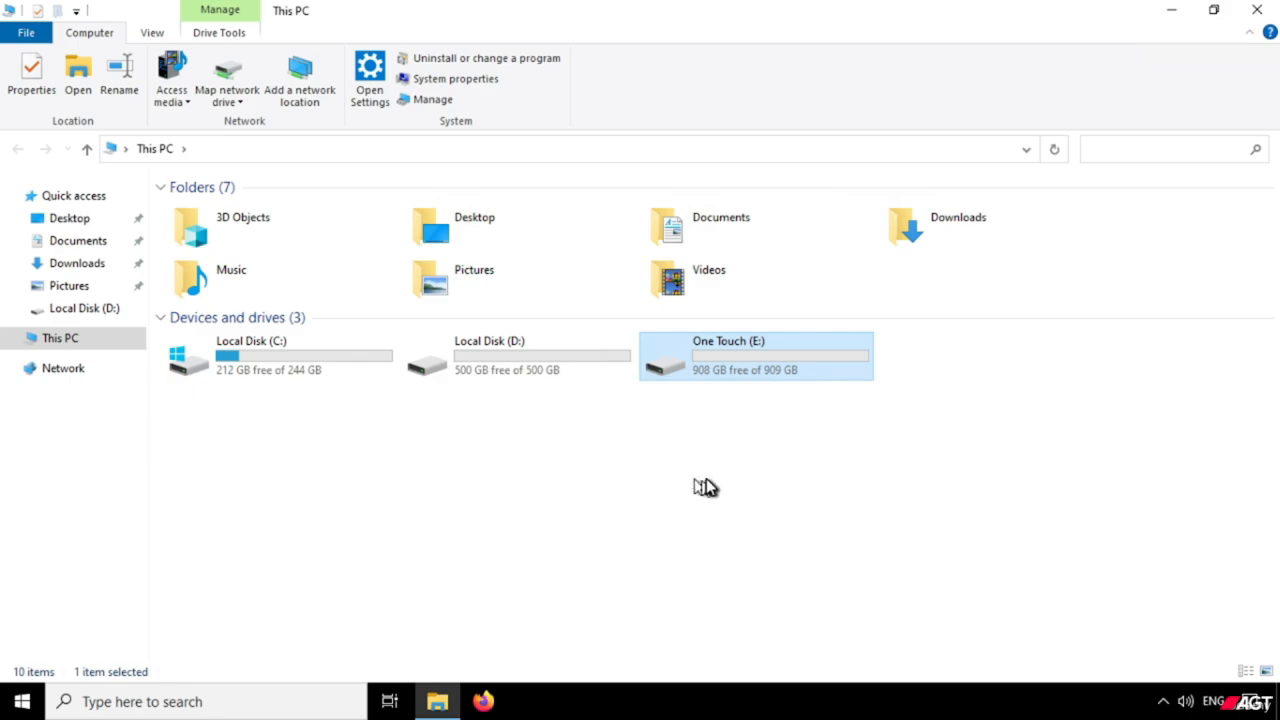
right_click(714, 372)
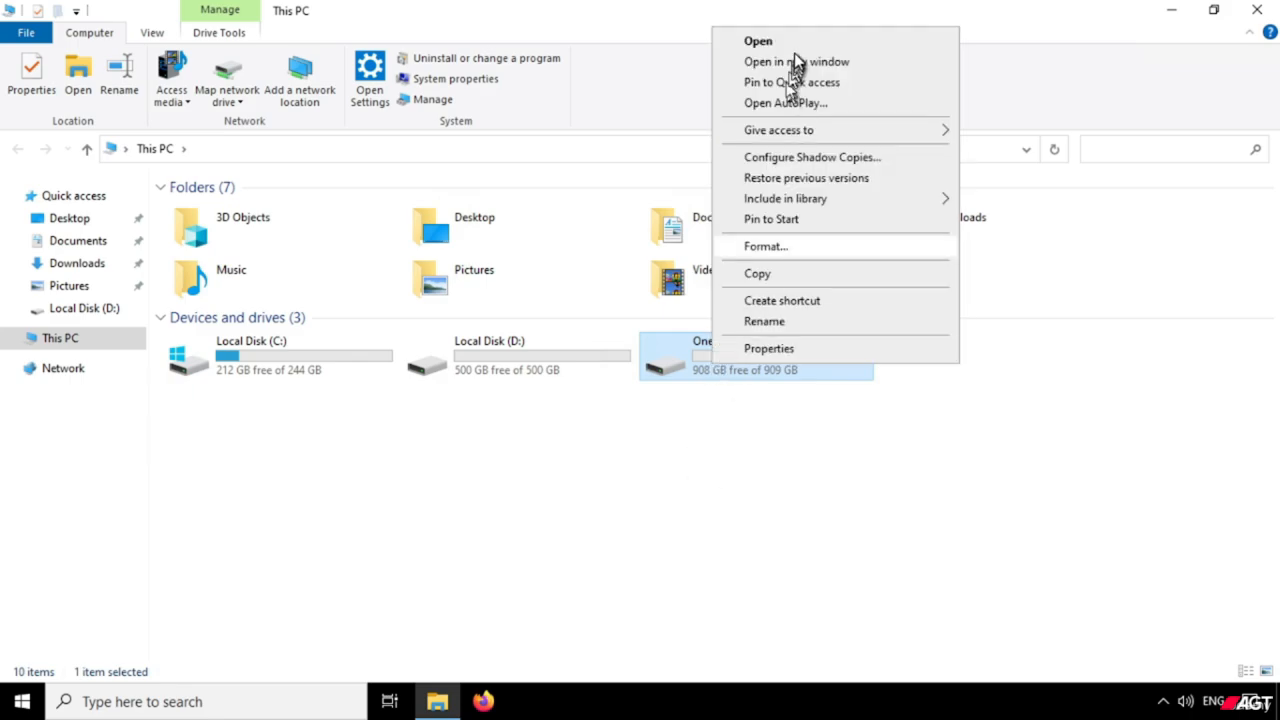
left_click(760, 44)
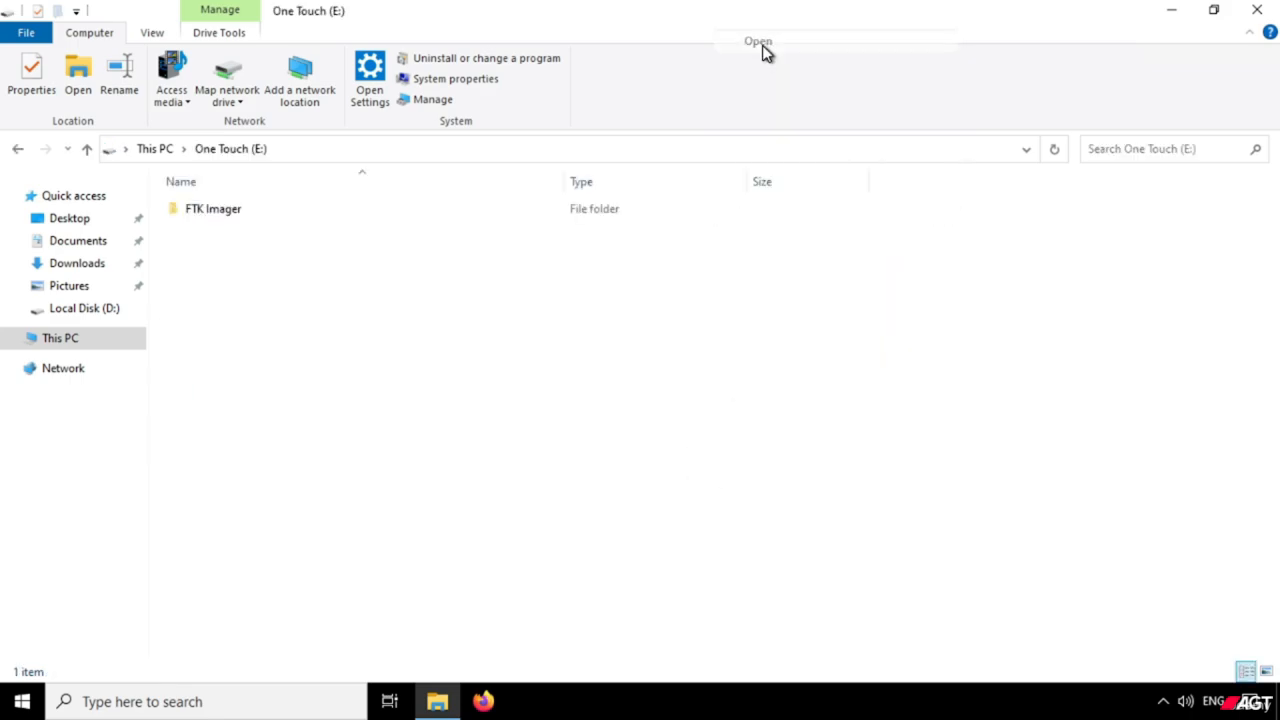
right_click(227, 210)
left_click(268, 222)
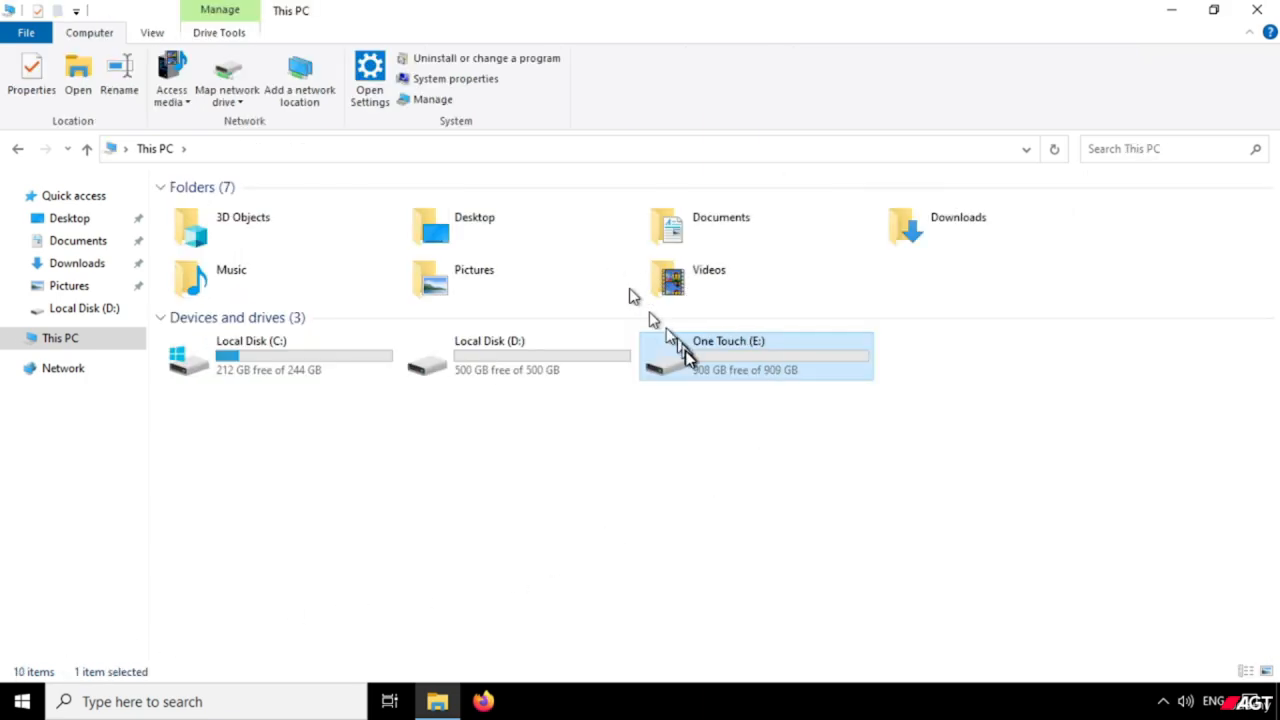
From This PC, reopen the One Touch (E:) drive and its FTK Imager folder.
right_click(688, 372)
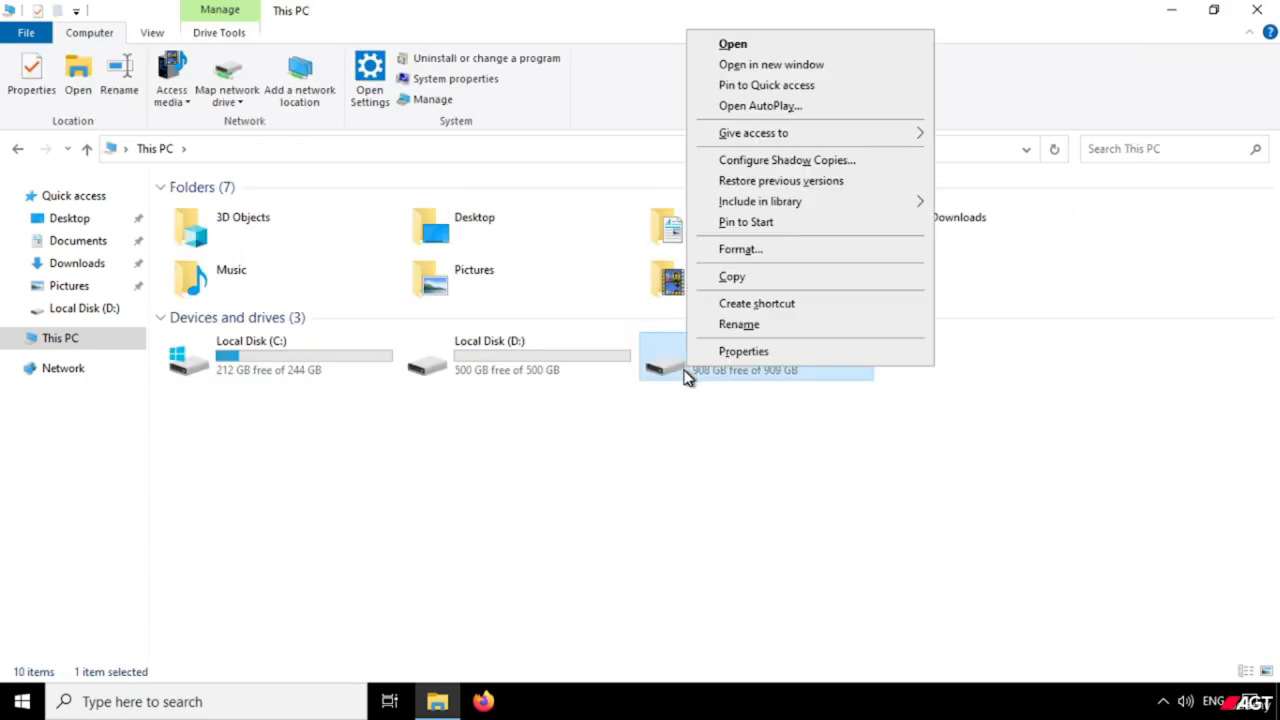
left_click(748, 52)
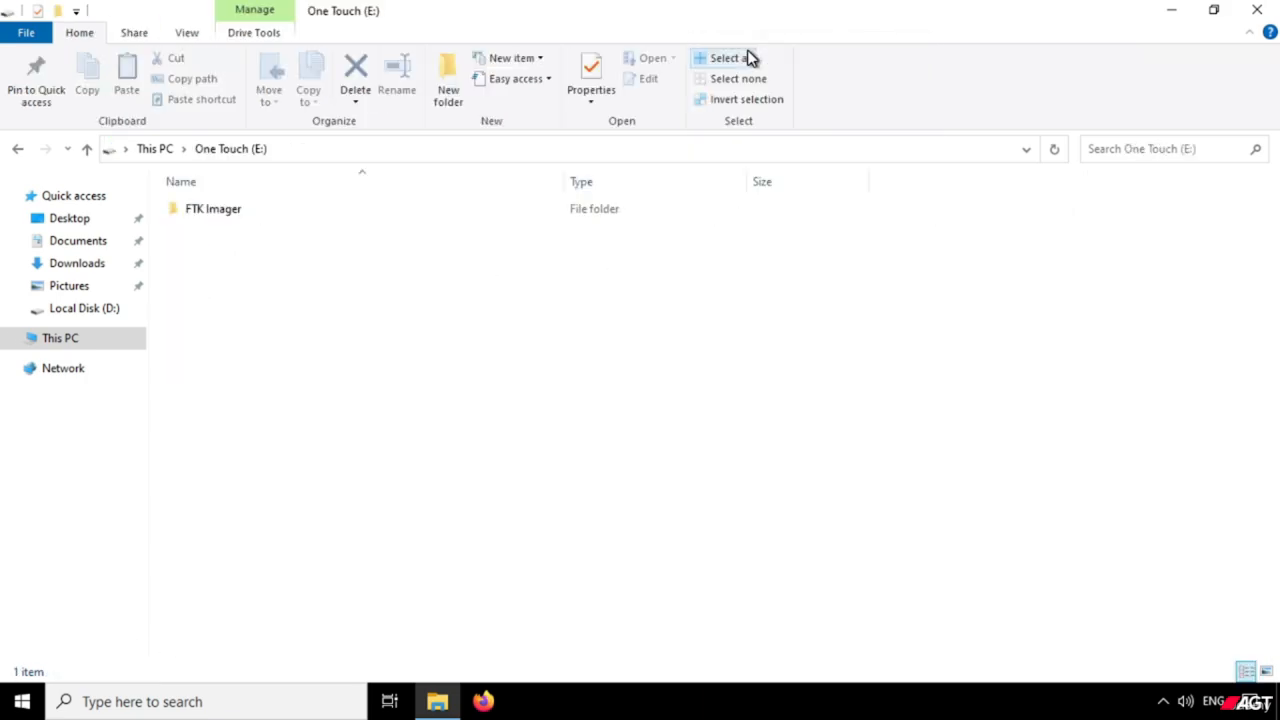
left_click(200, 214)
right_click(200, 214)
left_click(249, 229)
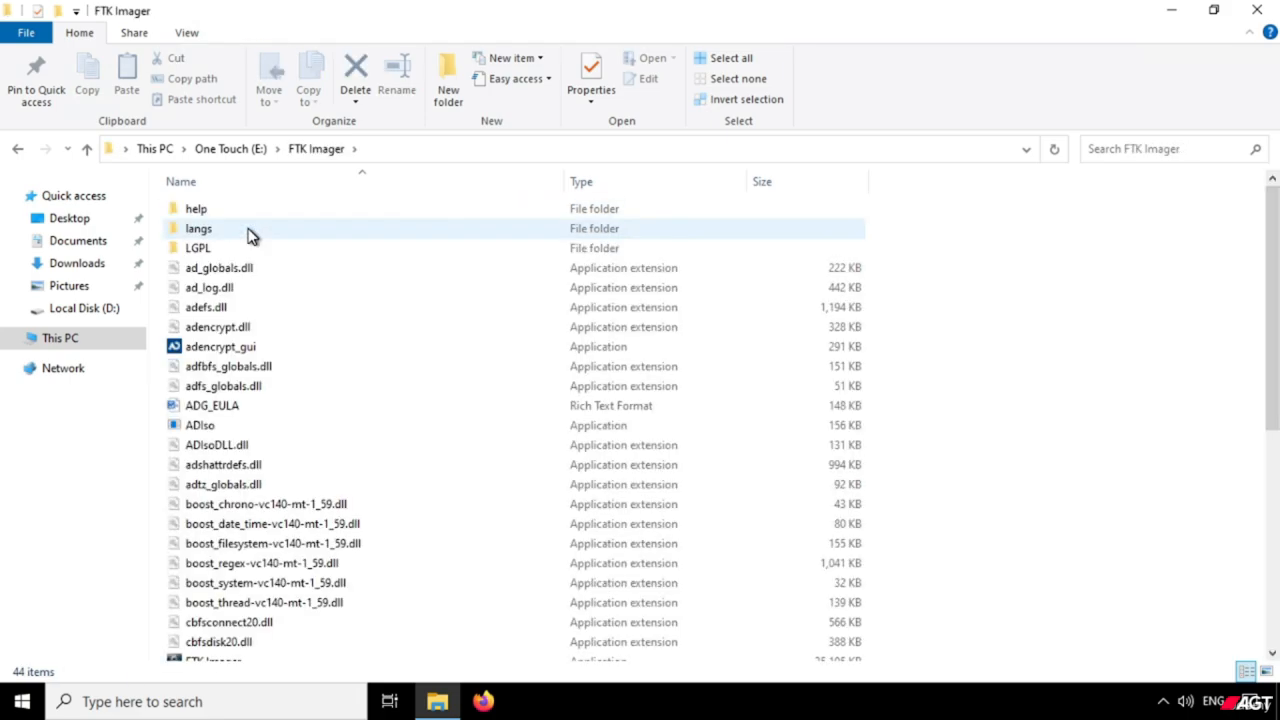
Find the FTK Imager application in the One Touch (E:) drive's folder and run it as administrator.
scroll(275, 325, "down", 2)
scroll(275, 328, "down", 5)
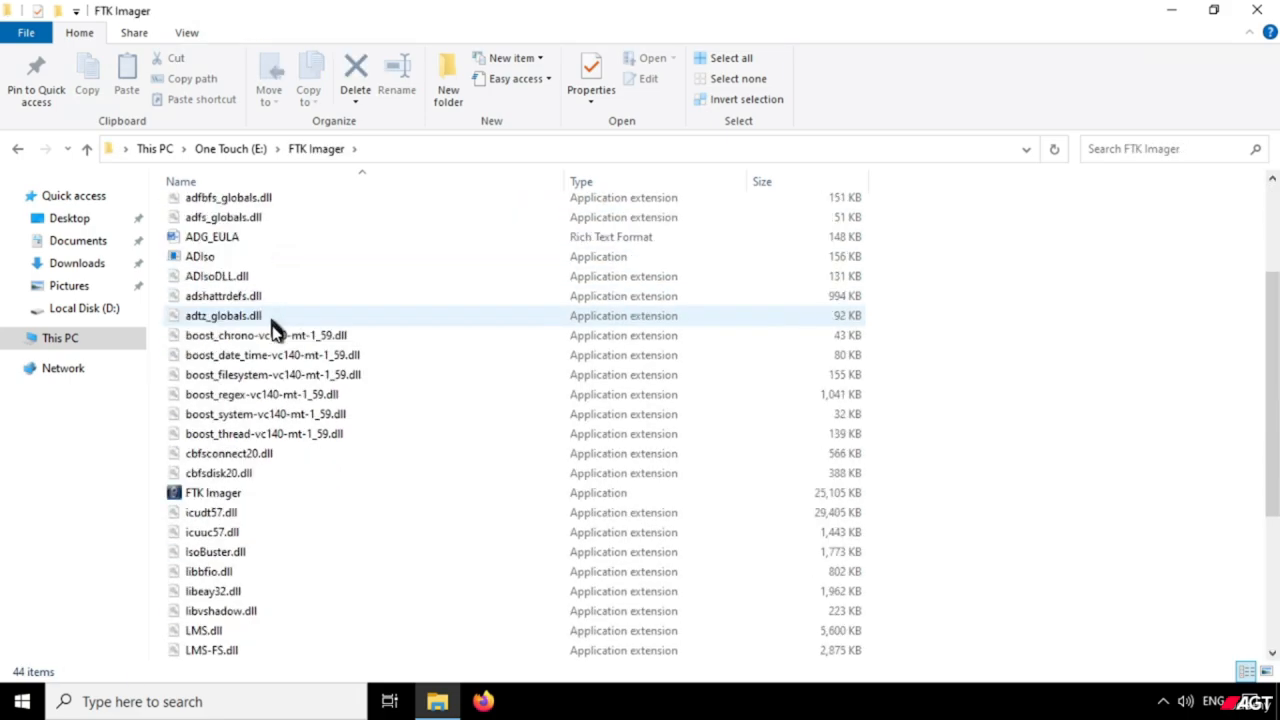
left_click(211, 259)
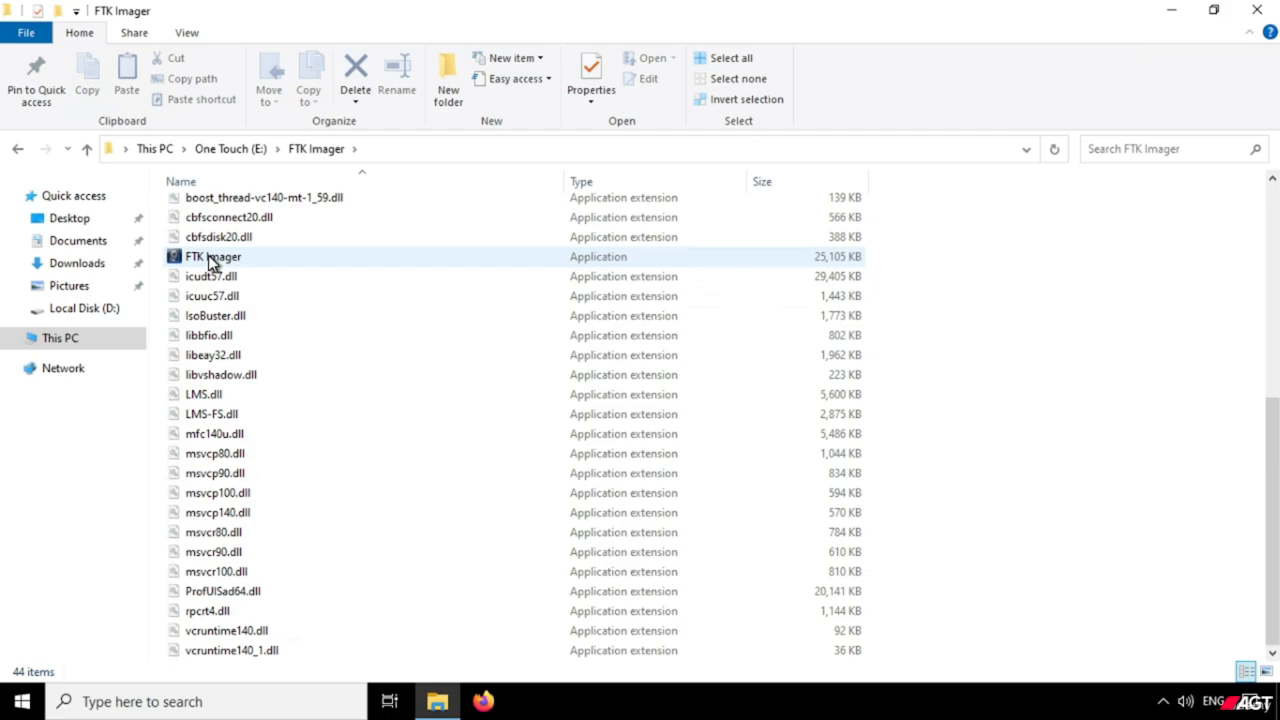
left_click(208, 256)
right_click(208, 255)
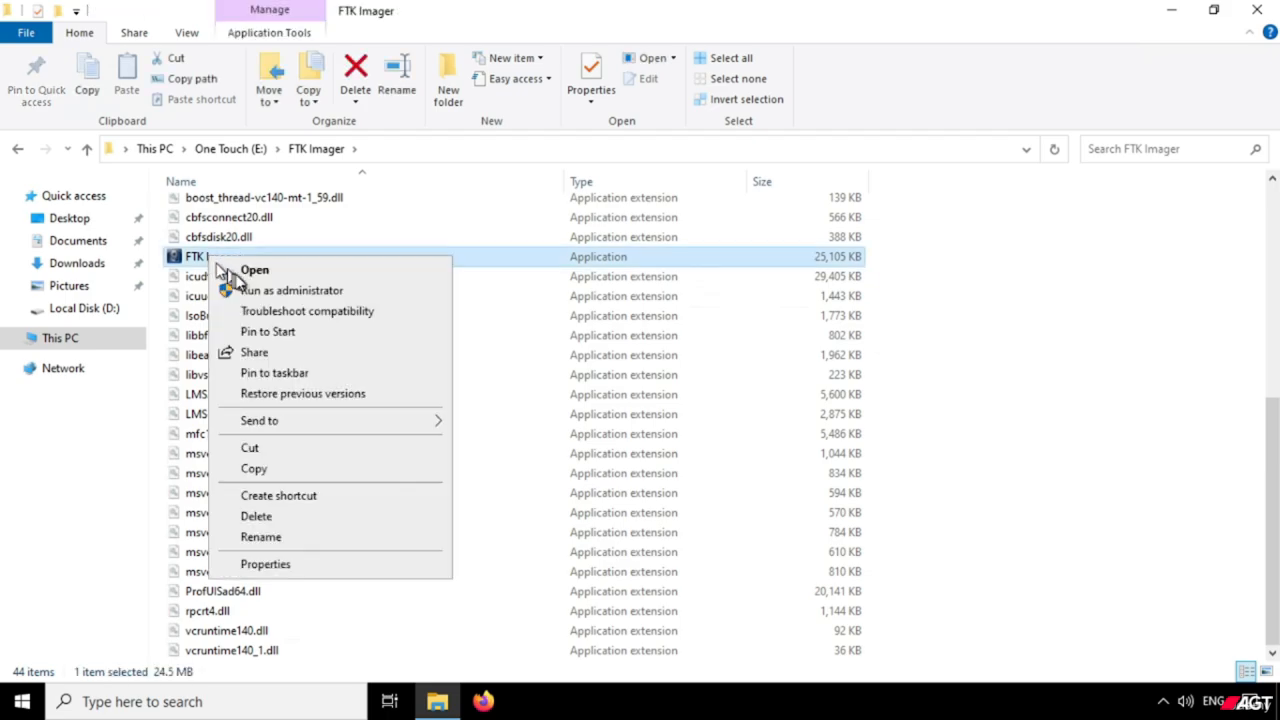
left_click(256, 290)
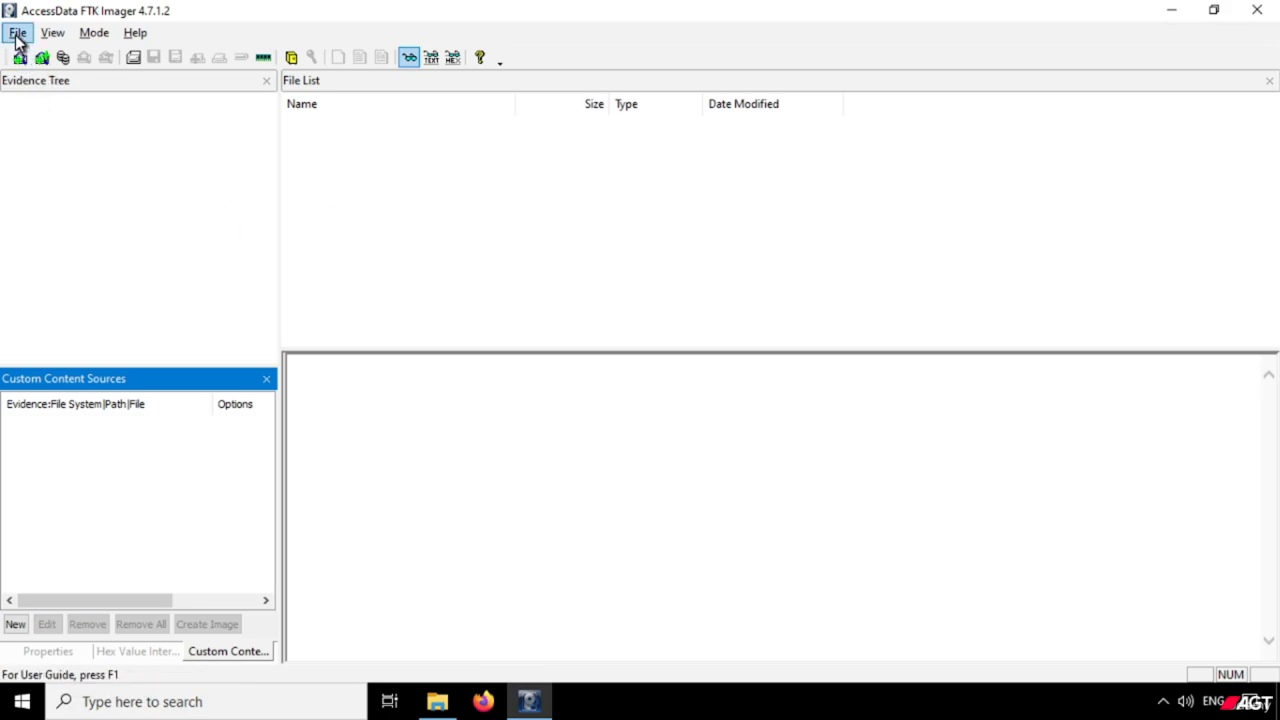
Check the folder on One Touch (E:) from which FTK Imager was launched, and return to FTK Imager.
left_click(437, 701)
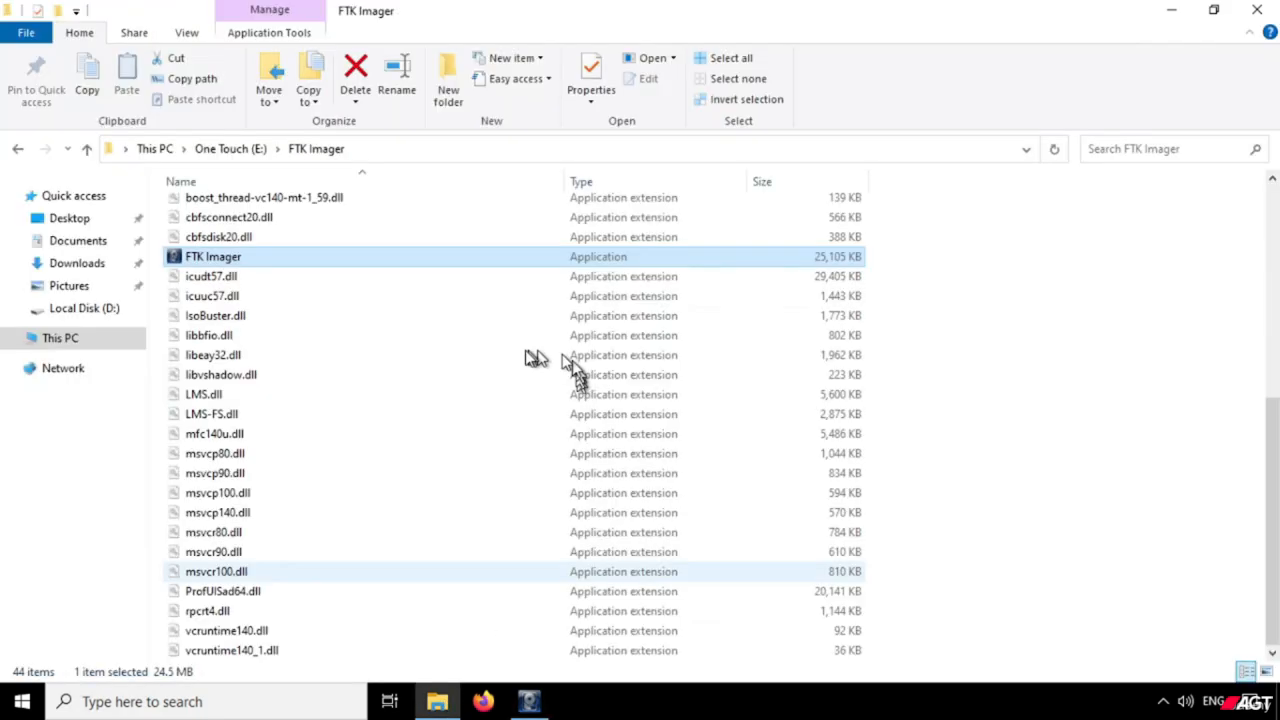
left_click(203, 154)
left_click(1171, 10)
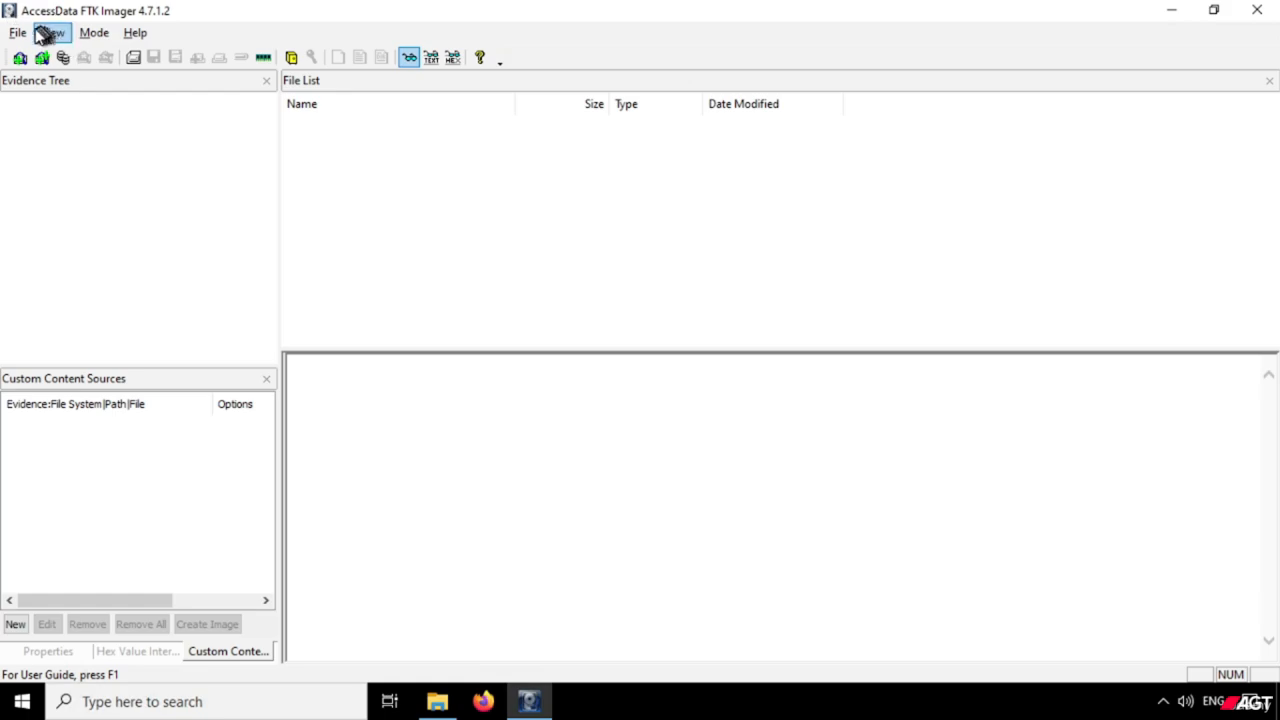
Locate the Capture Memory command and open the Memory Capture dialog.
left_click(22, 36)
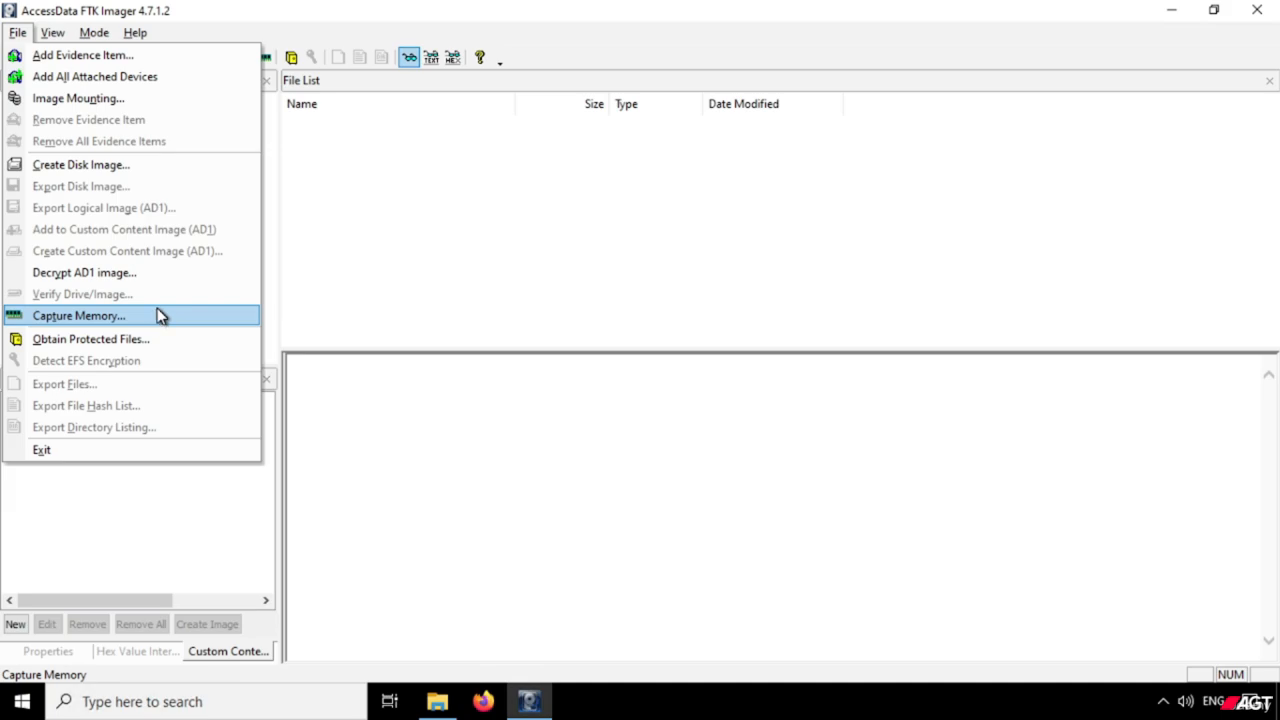
left_click(271, 282)
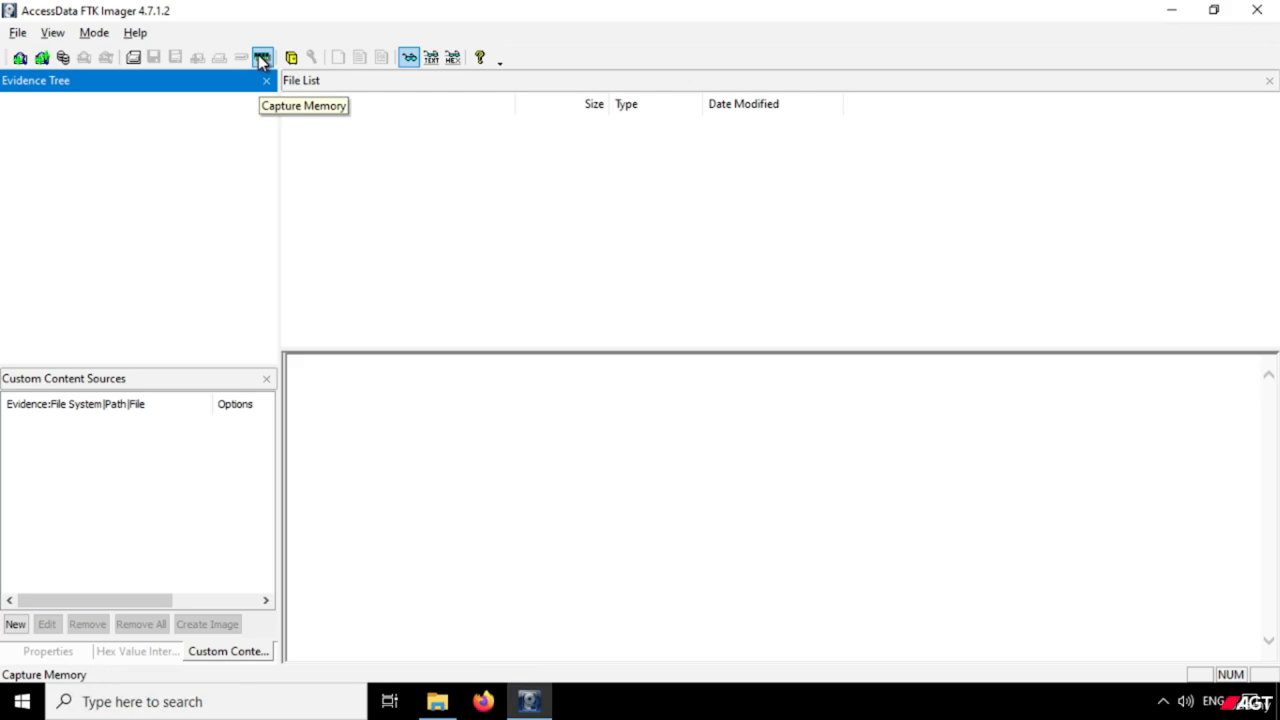
key("alt+f")
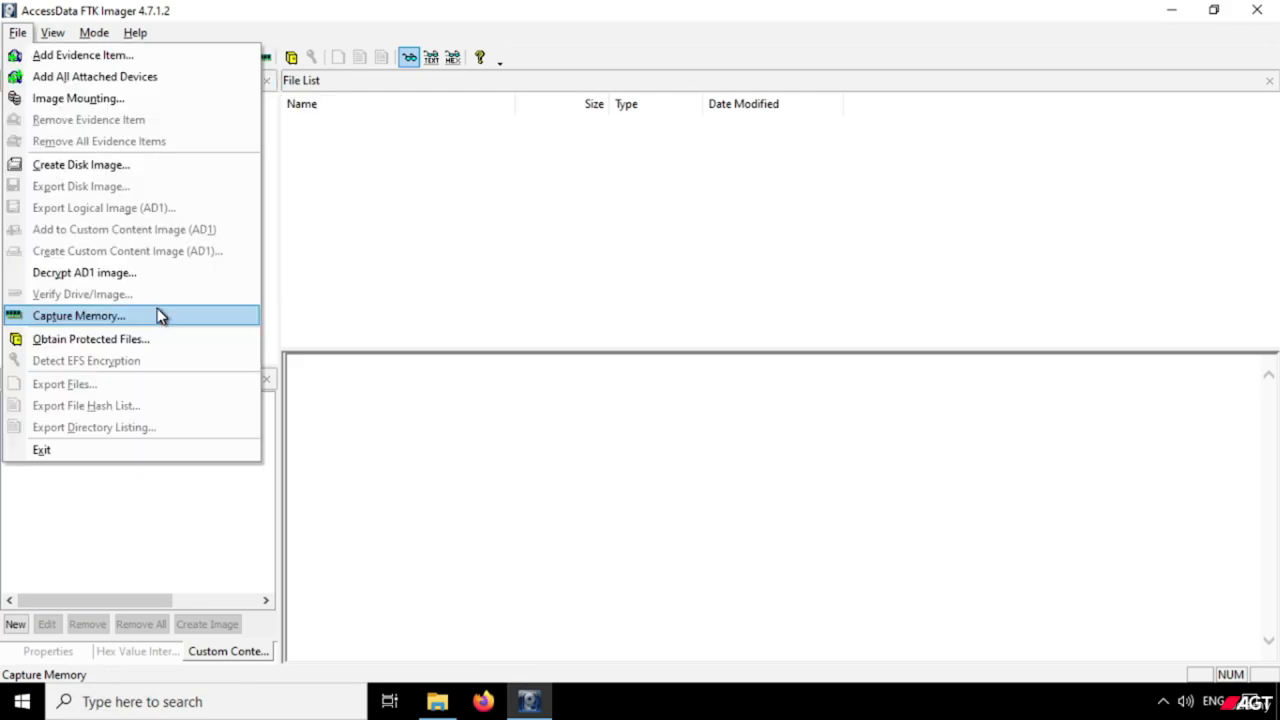
left_click(272, 272)
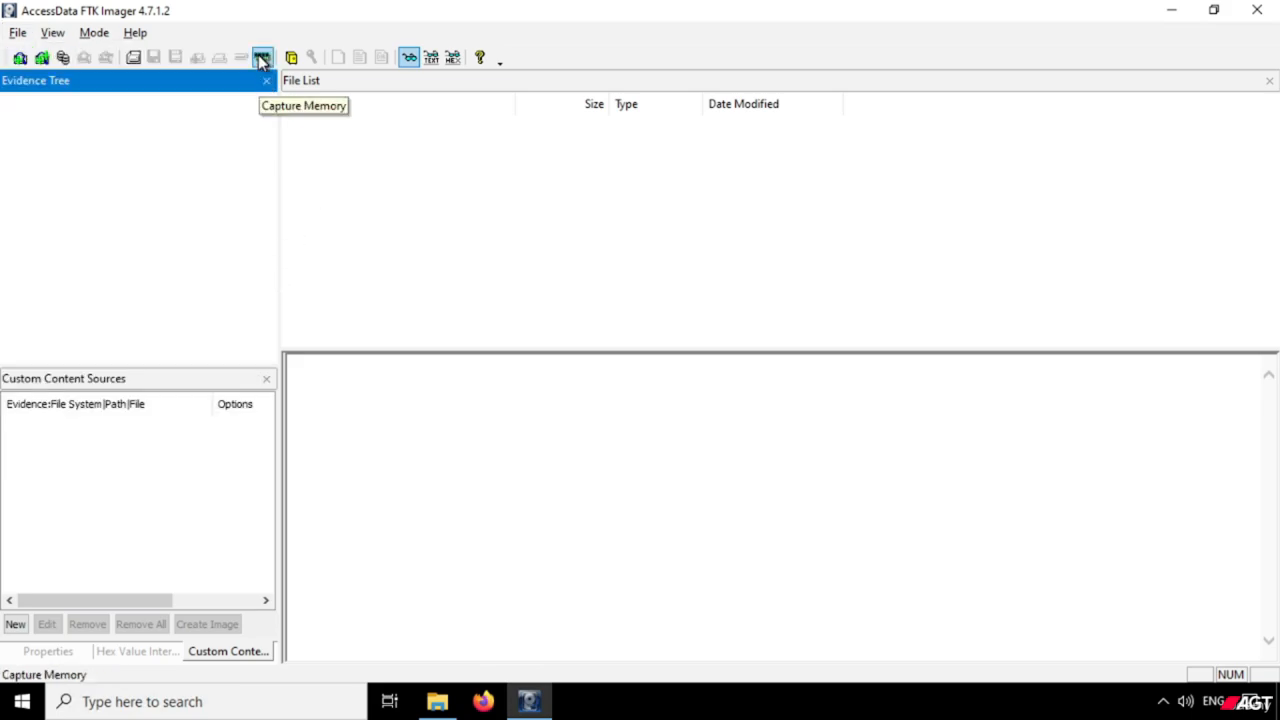
left_click(18, 34)
left_click(18, 33)
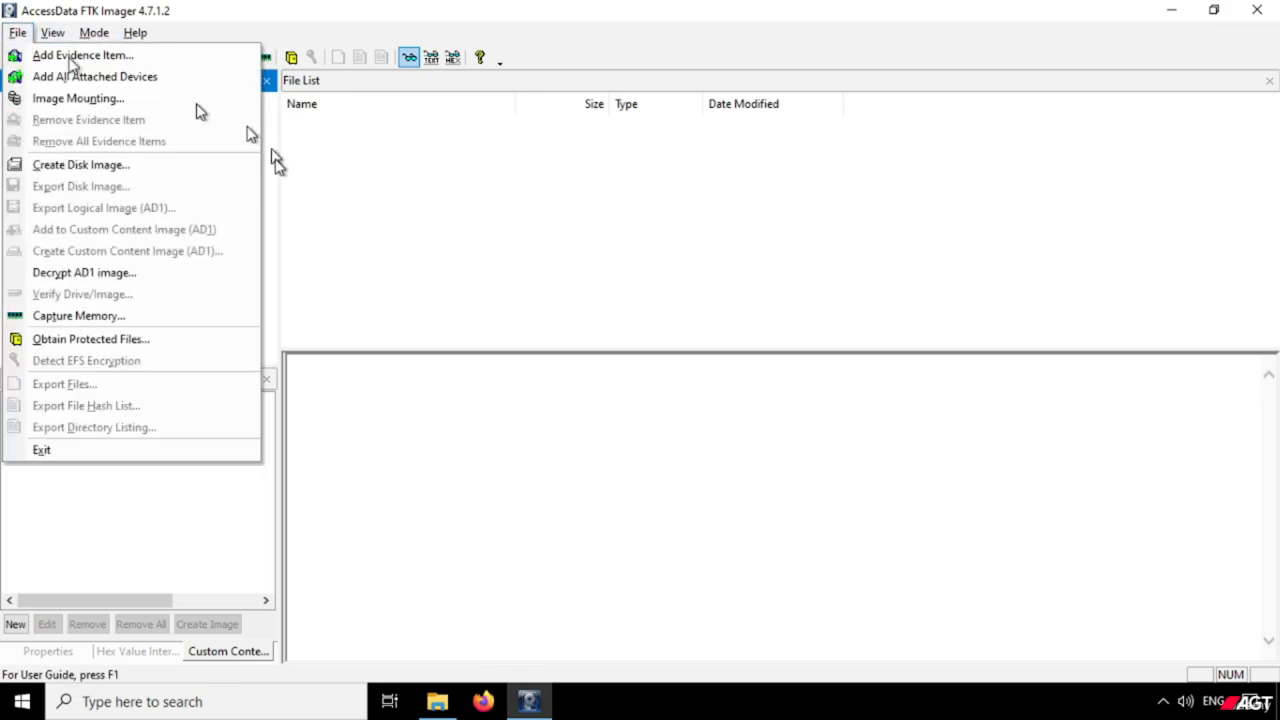
left_click(160, 318)
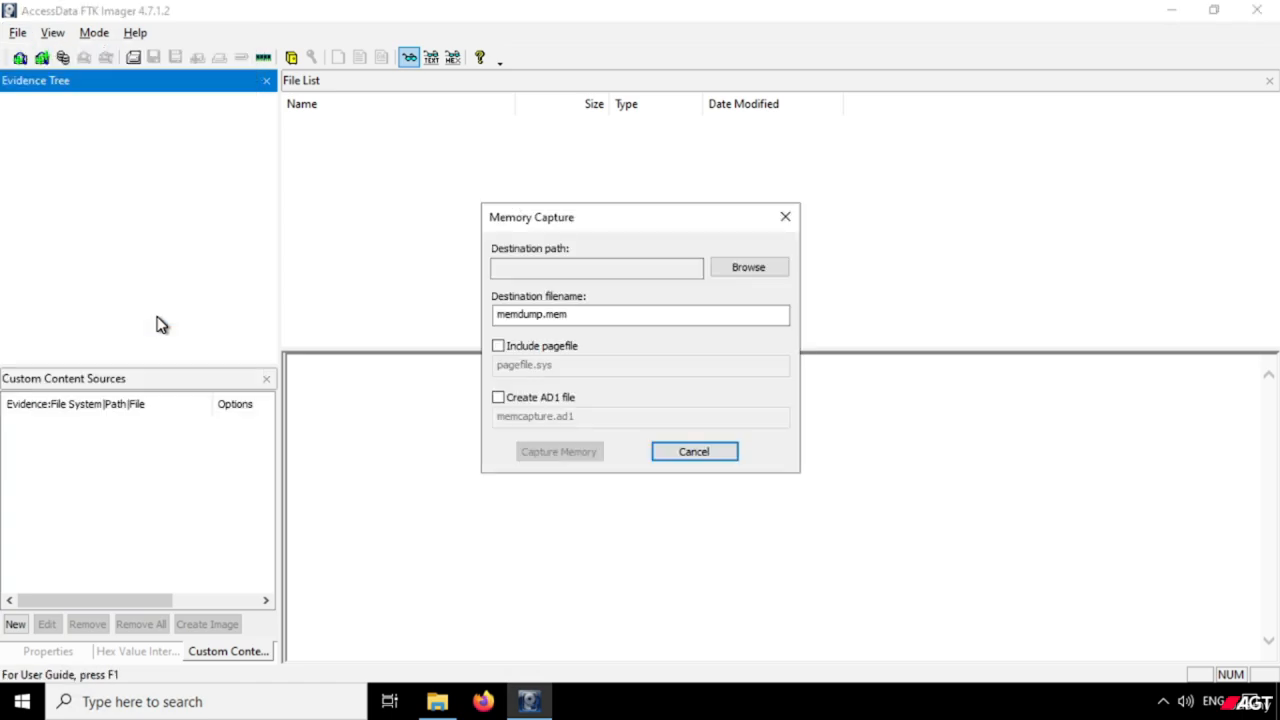
Browse for the memory dump's destination folder and select the One Touch (E:) drive under This PC.
left_click(741, 270)
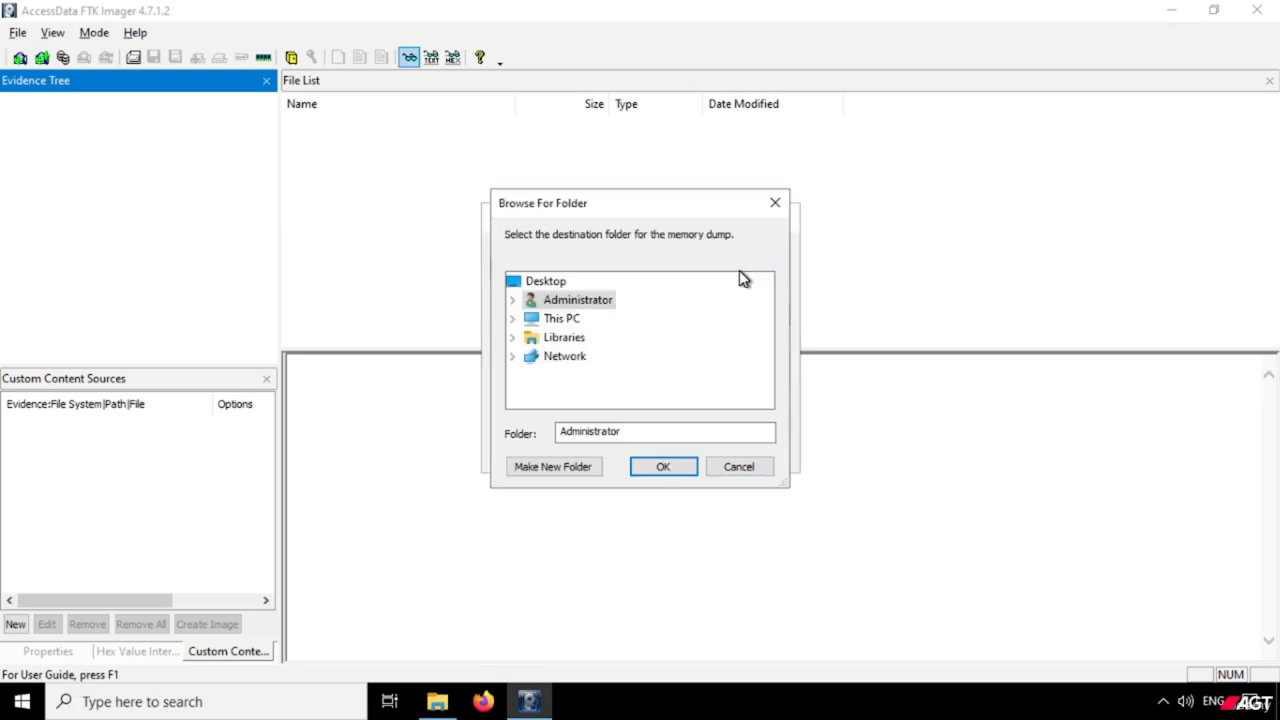
double_click(562, 319)
scroll(645, 345, "down", 2)
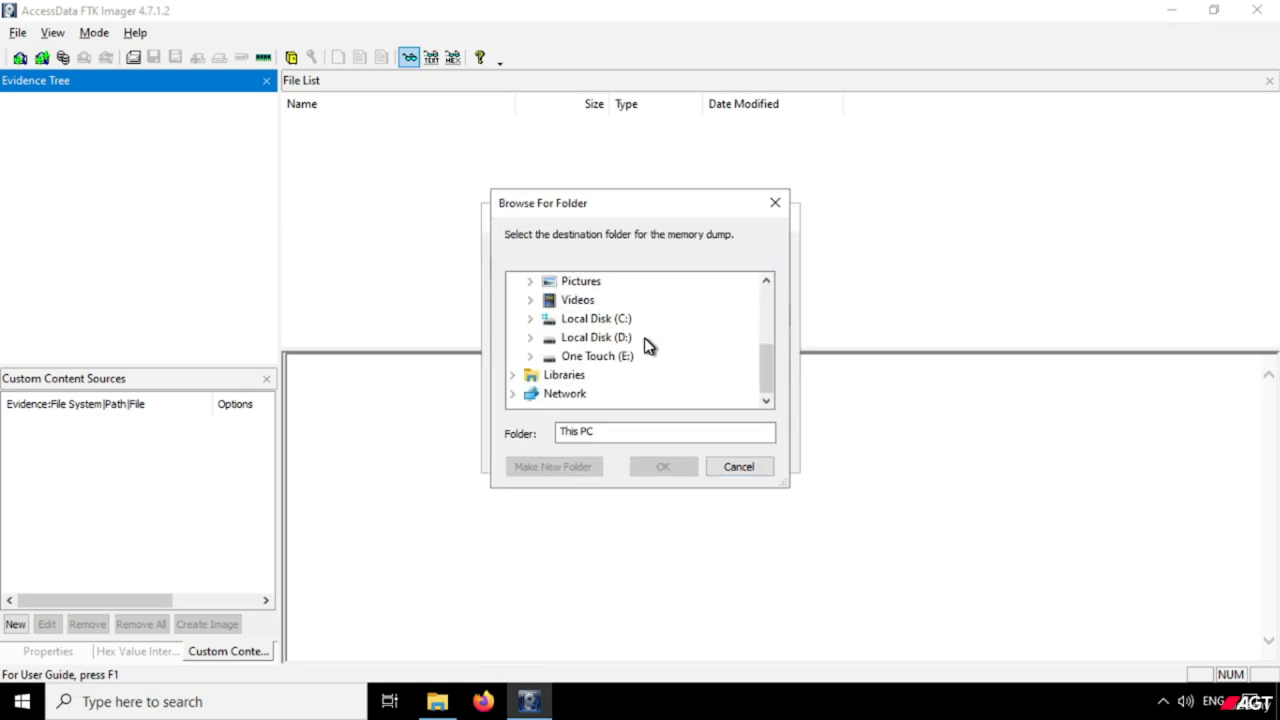
double_click(621, 358)
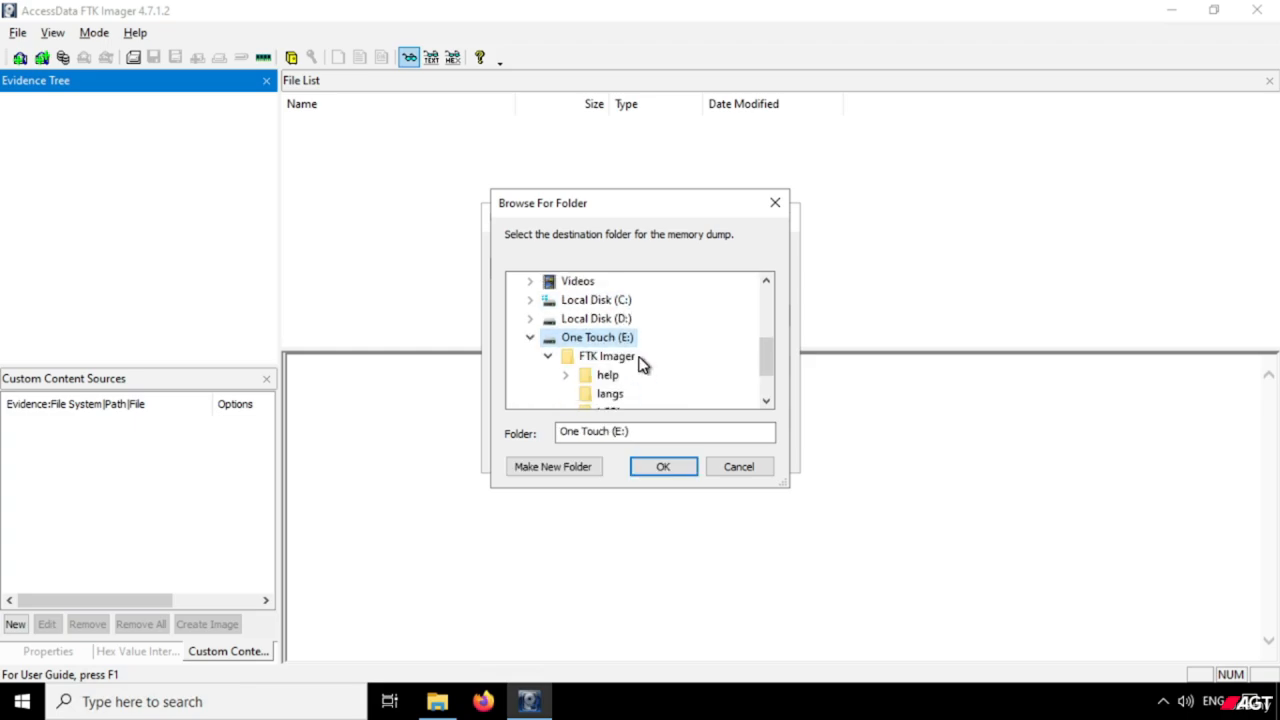
left_click(548, 357)
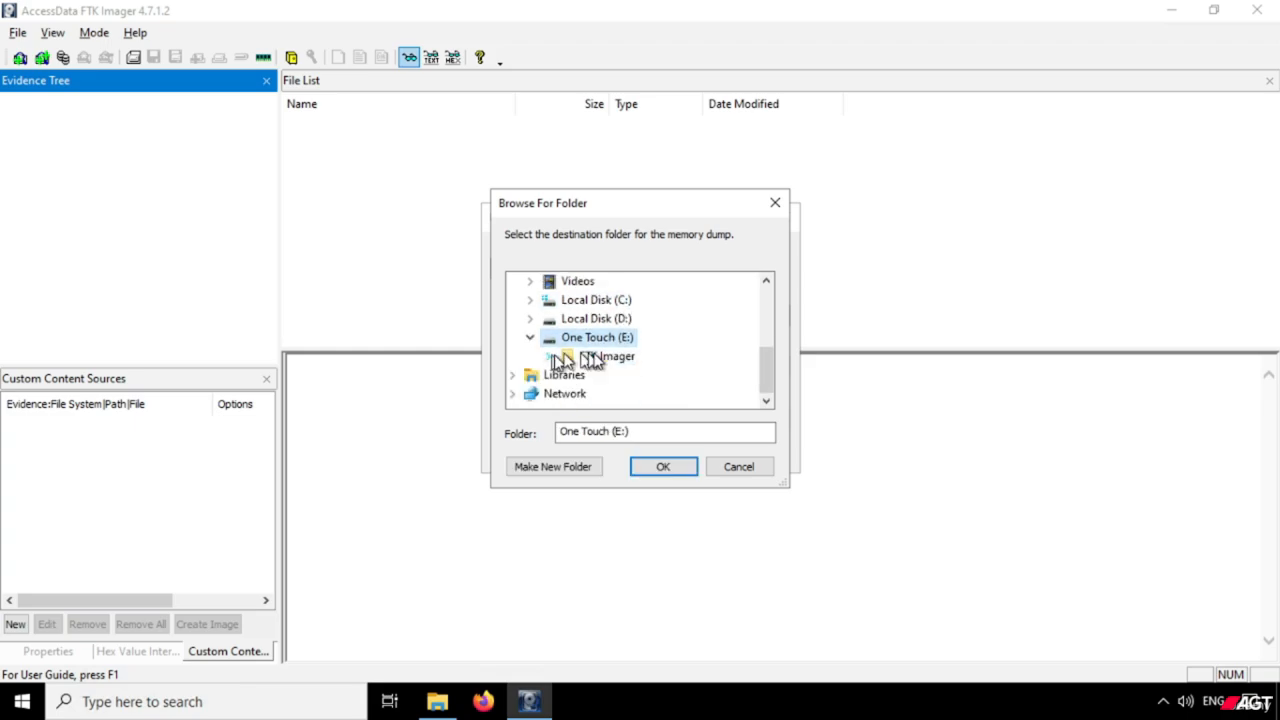
Create a new folder named Investigation on the One Touch (E:) drive.
left_click(571, 470)
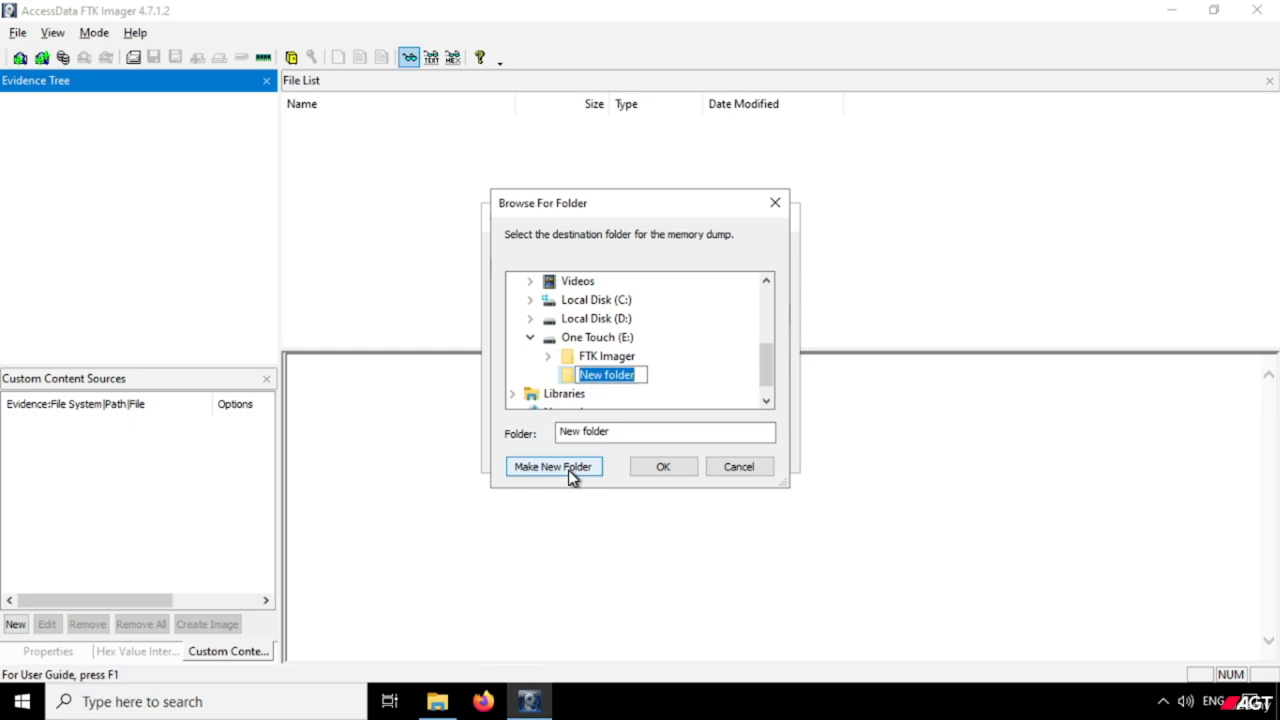
type("In")
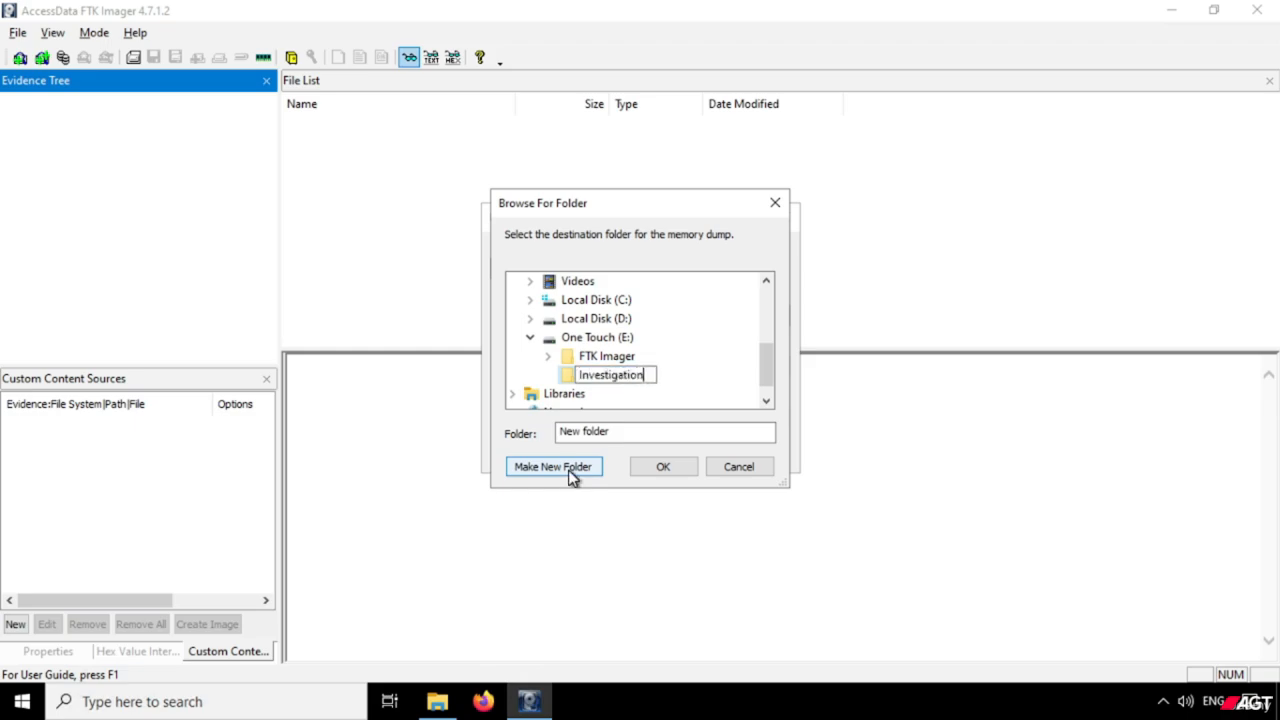
type("vestigation")
key("Return")
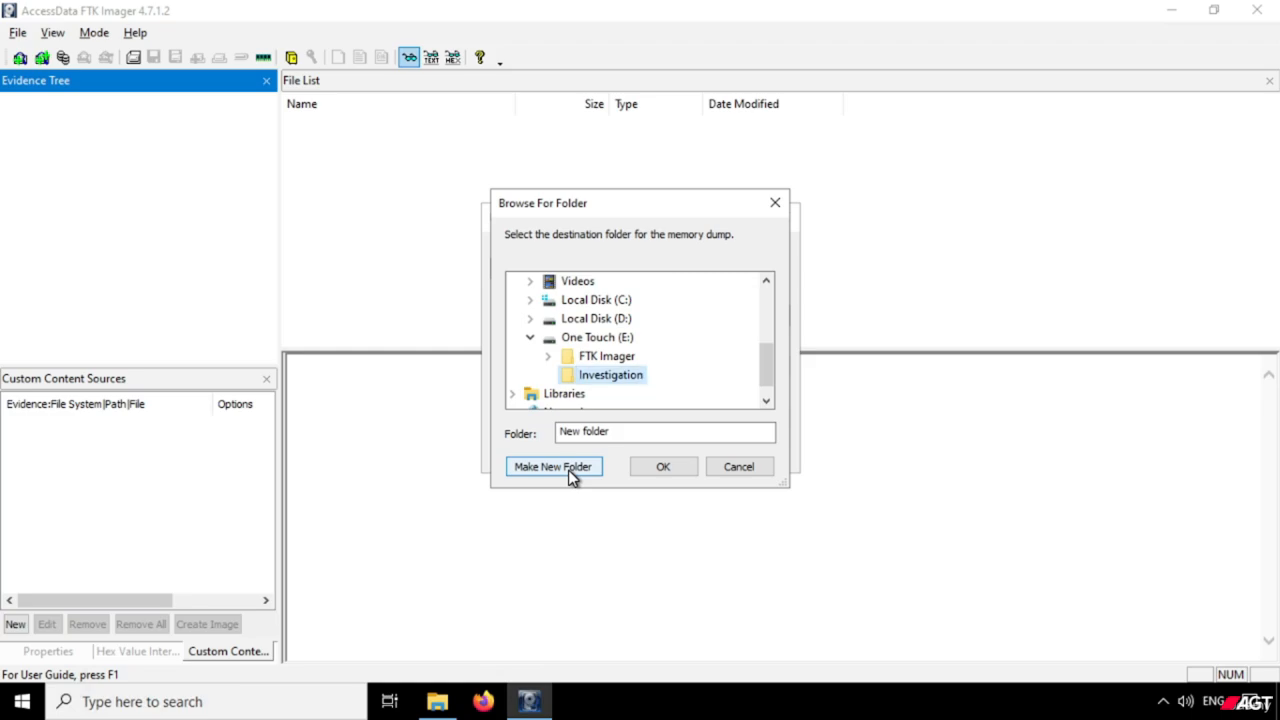
Create a subfolder named RAM Dump inside the Investigation folder for the memory dump.
left_click(572, 475)
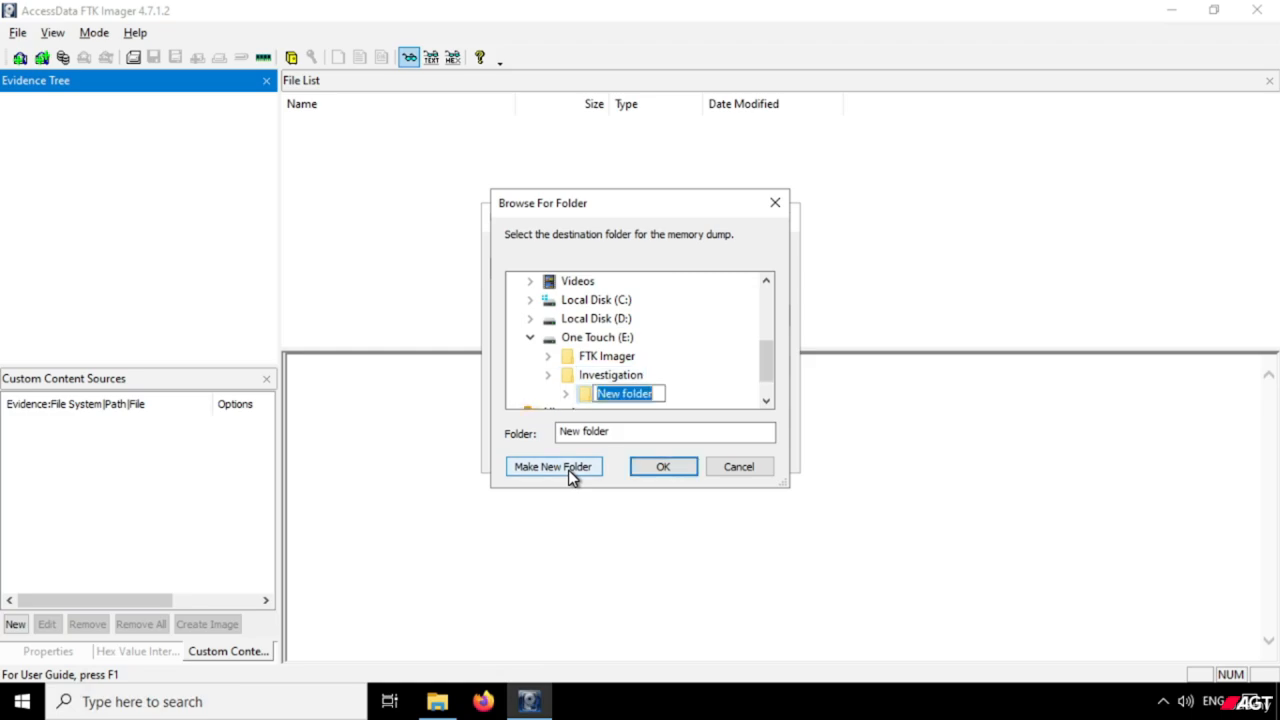
scroll(672, 371, "down", 1)
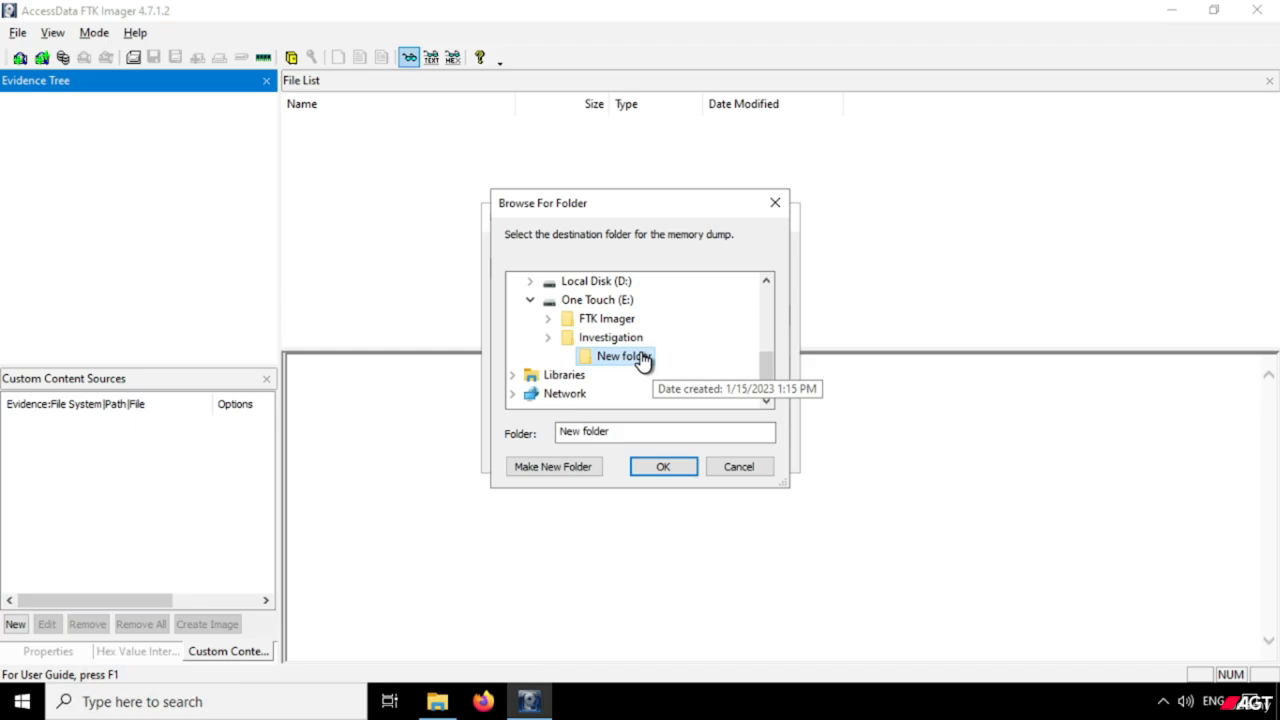
left_click(641, 356)
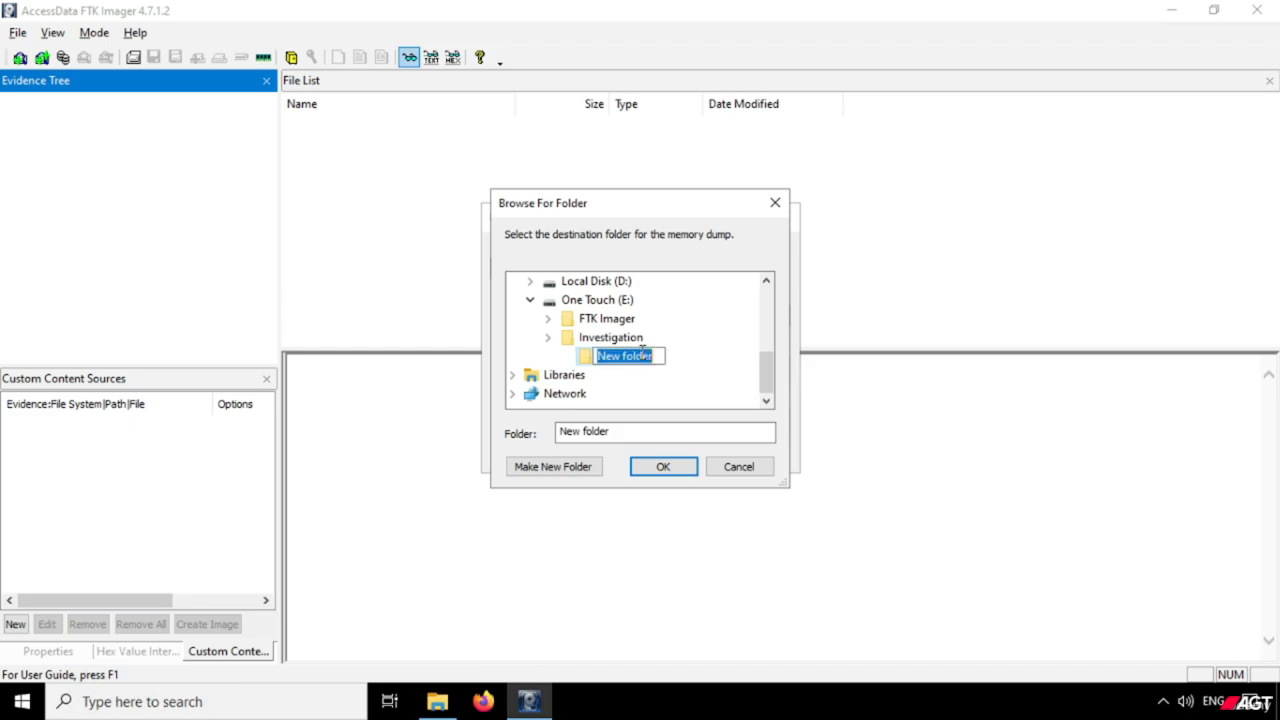
type("R")
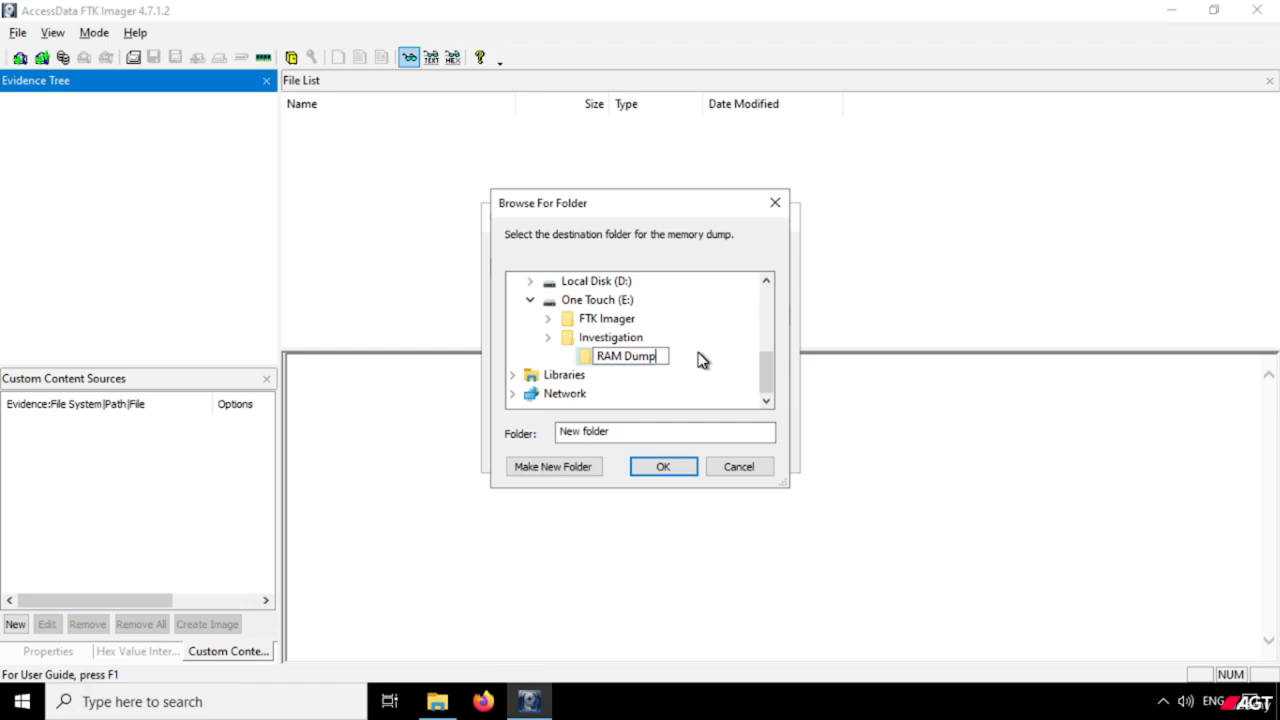
type("AM Dump")
key("Return")
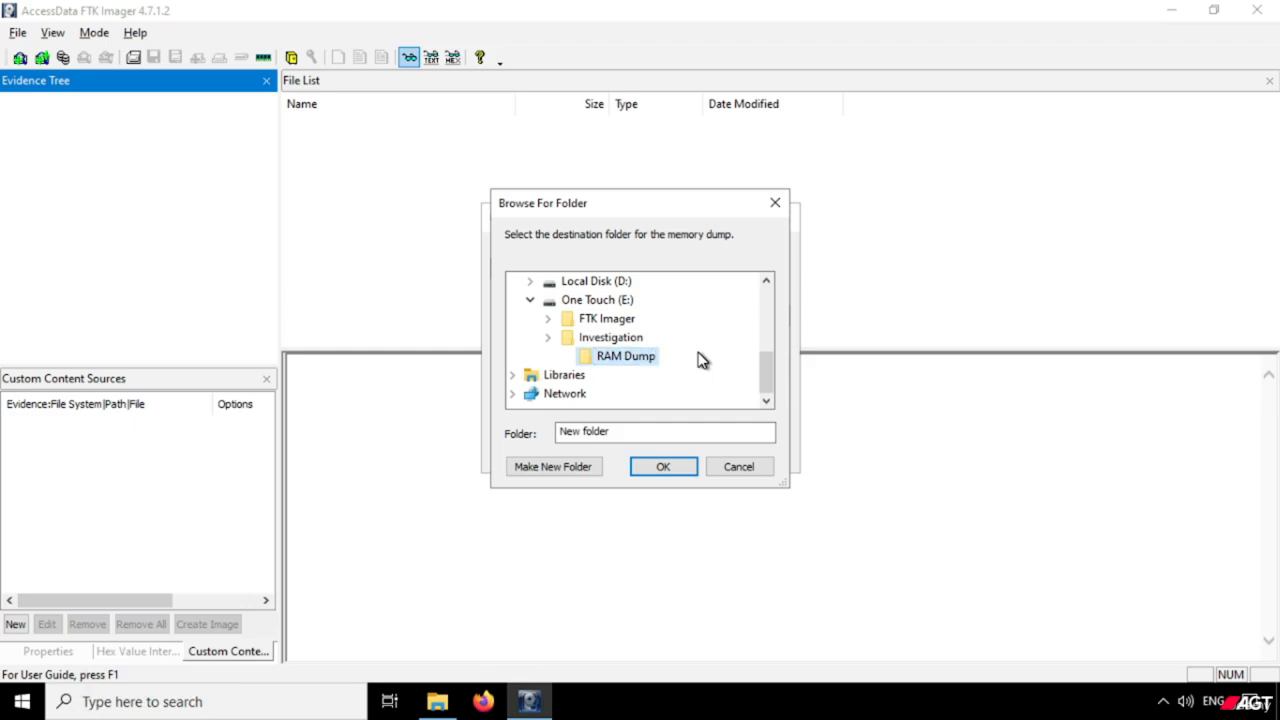
Confirm the RAM Dump folder as the memory dump's destination and check the destination path and the memdump.mem filename.
left_click(676, 474)
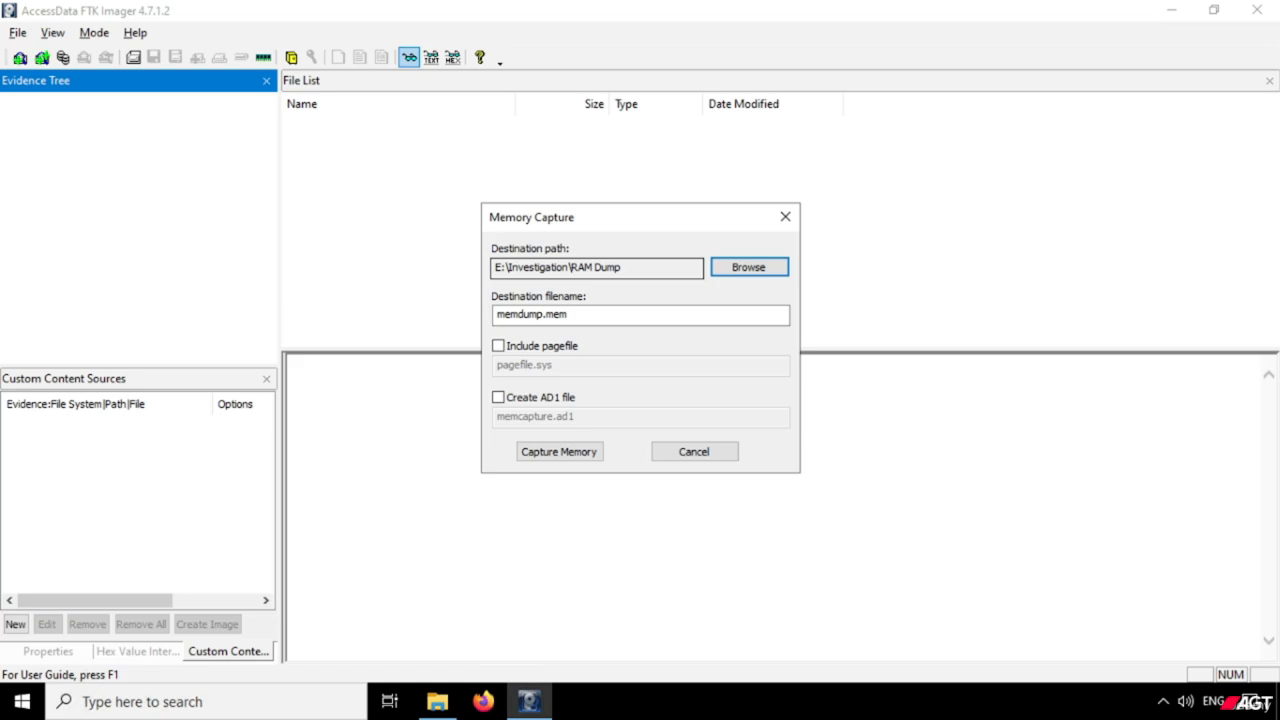
left_click(572, 316)
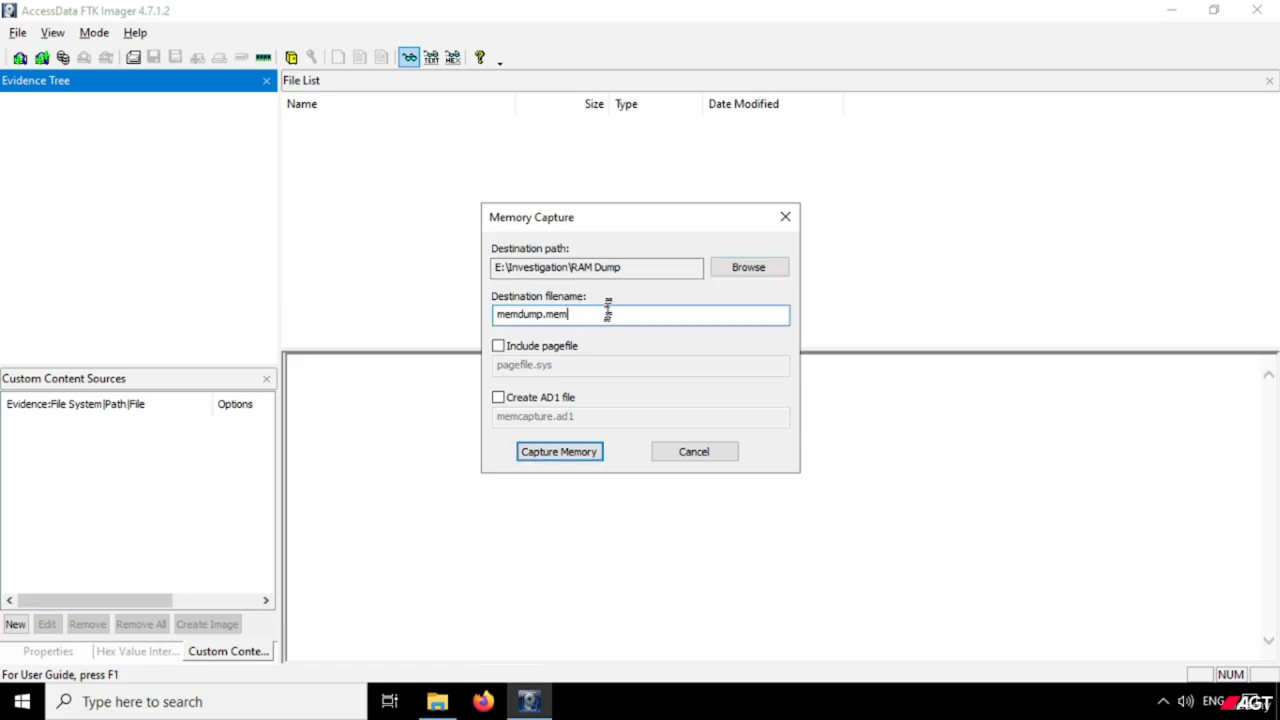
left_click(615, 272)
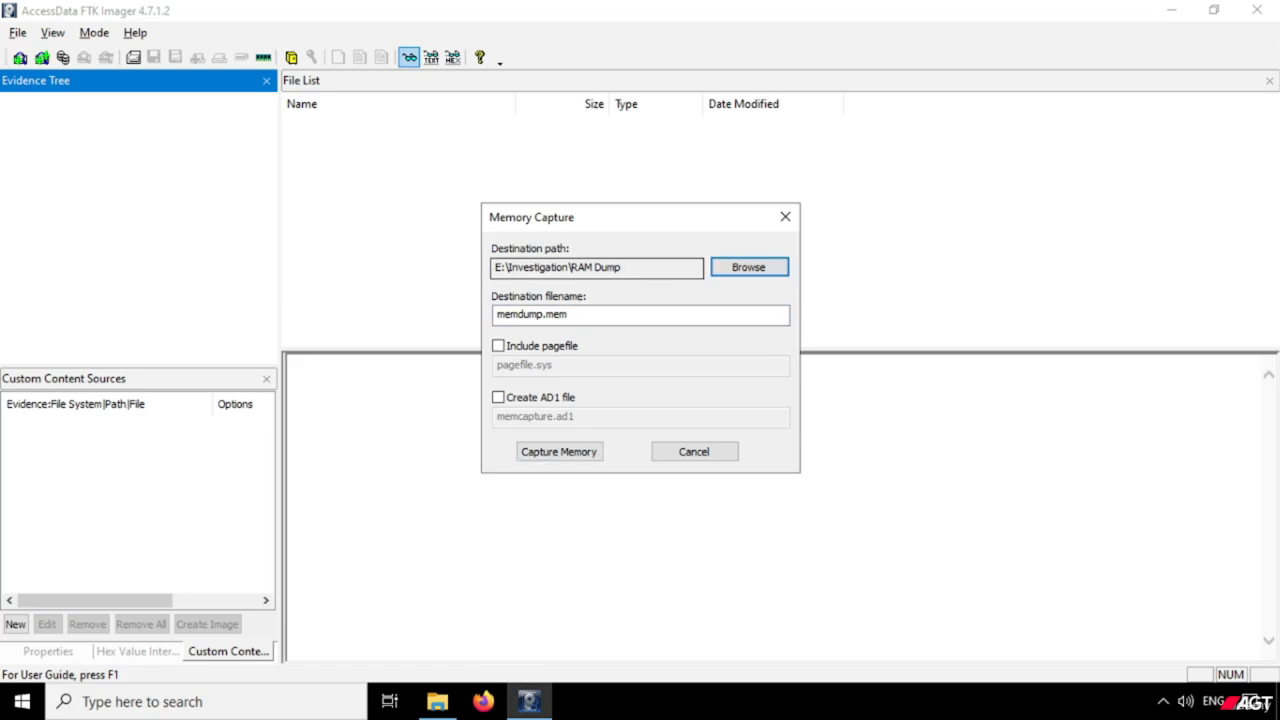
left_click(576, 316)
left_click(636, 272)
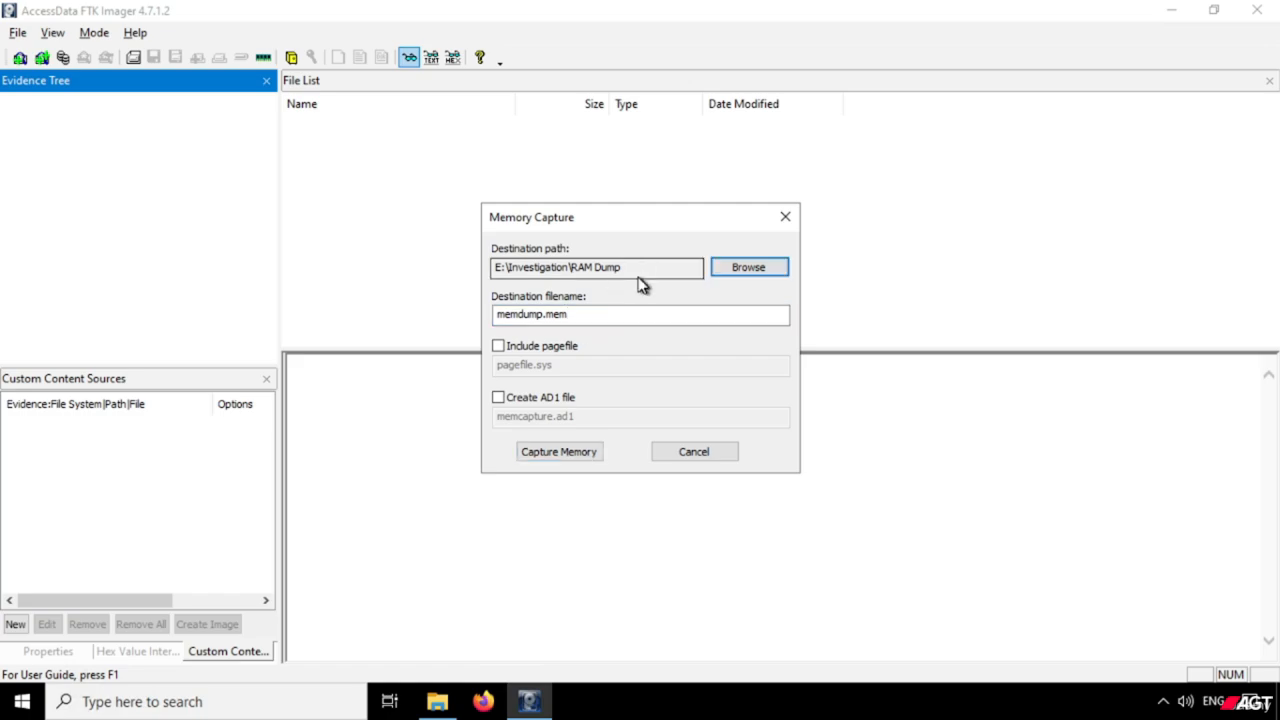
left_click(579, 316)
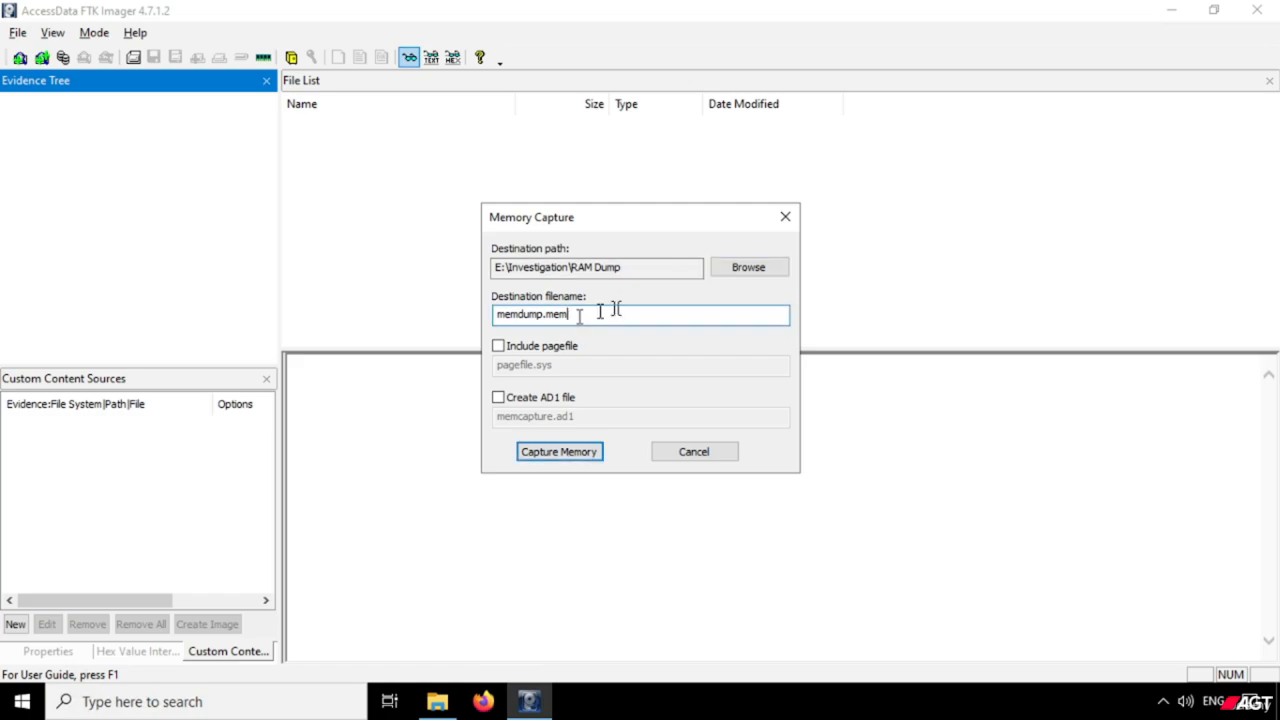
left_click(638, 274)
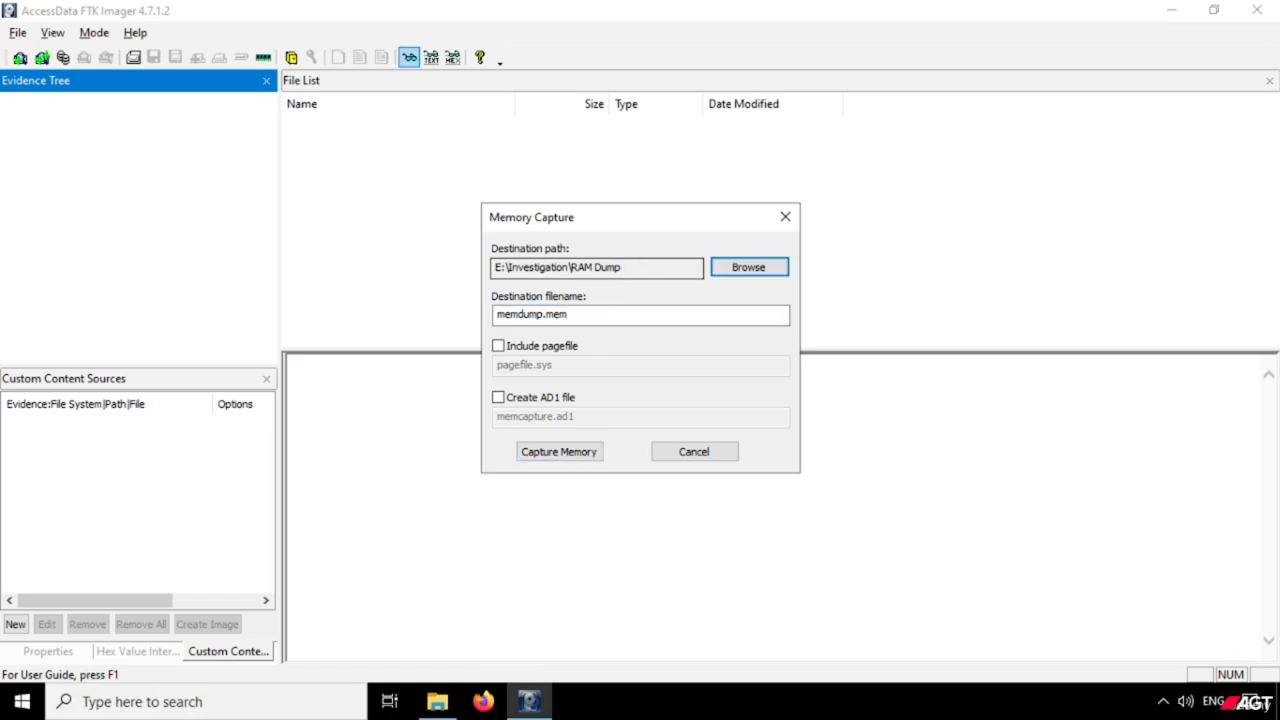
left_click(598, 314)
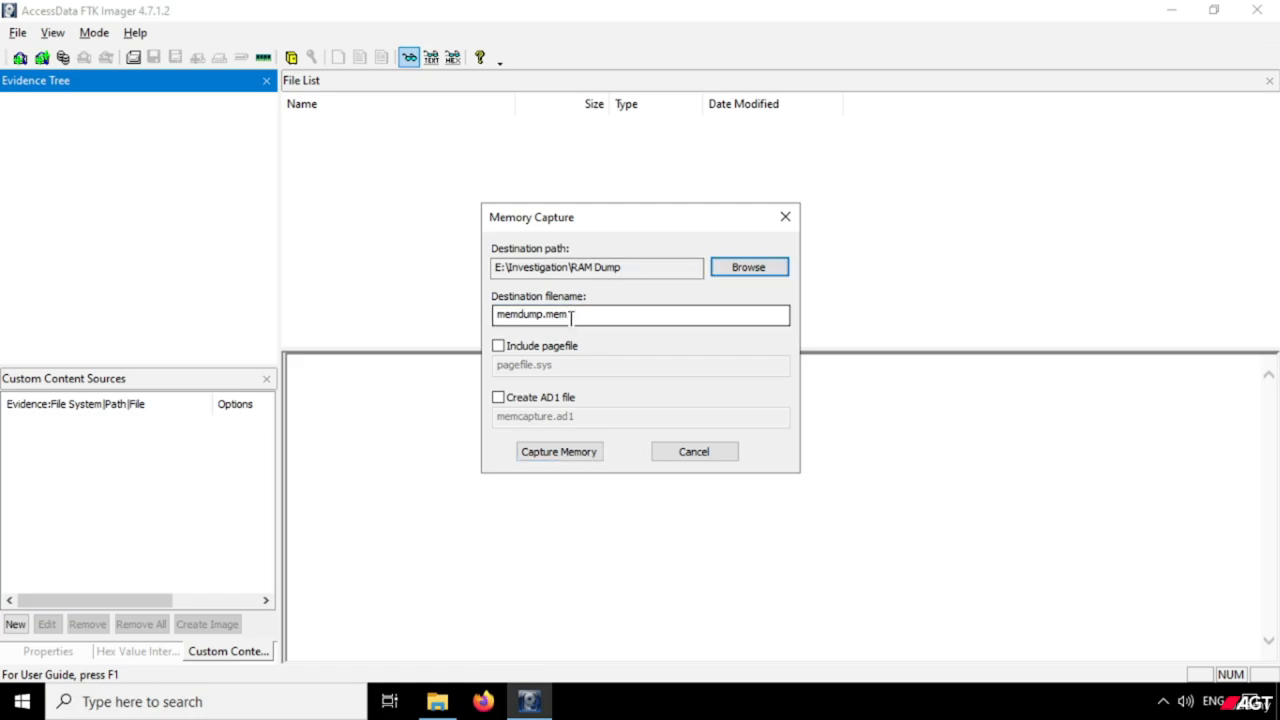
left_click(617, 317)
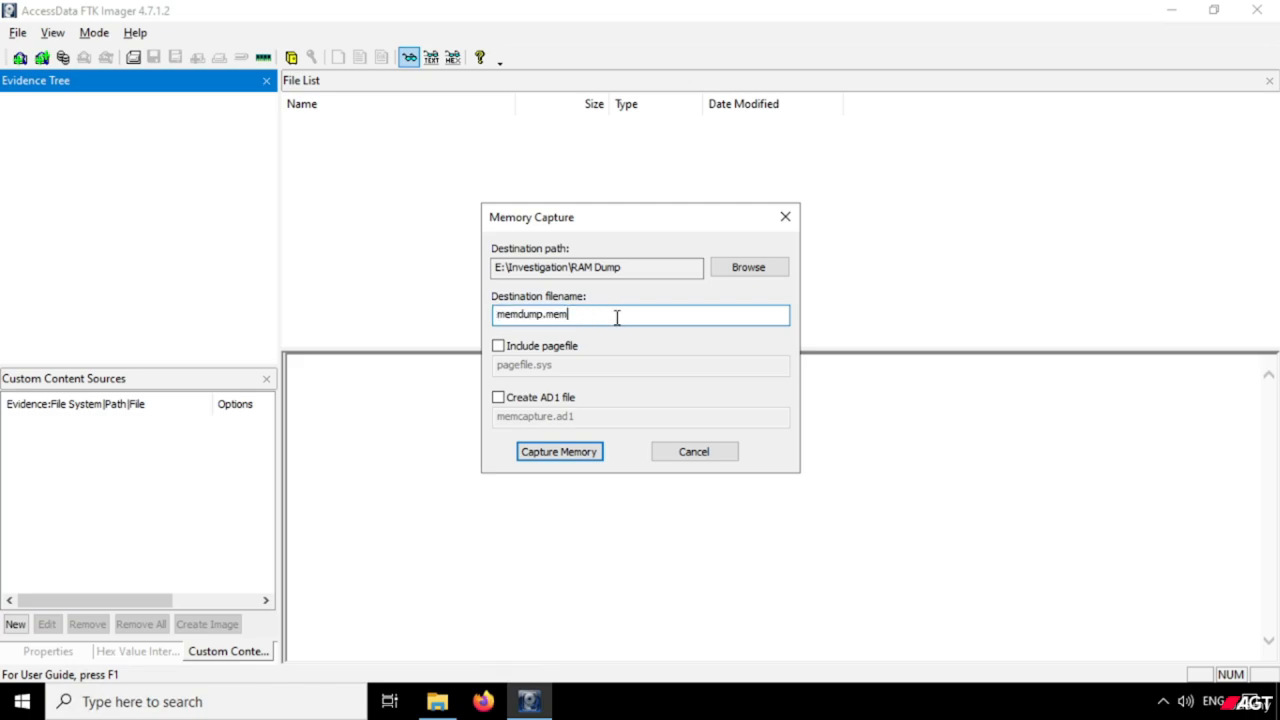
left_click_drag(546, 316, 595, 314)
left_click(601, 314)
Include the pagefile as pagefile.sys, leave AD1 file creation off, and start the memory capture.
left_click(501, 349)
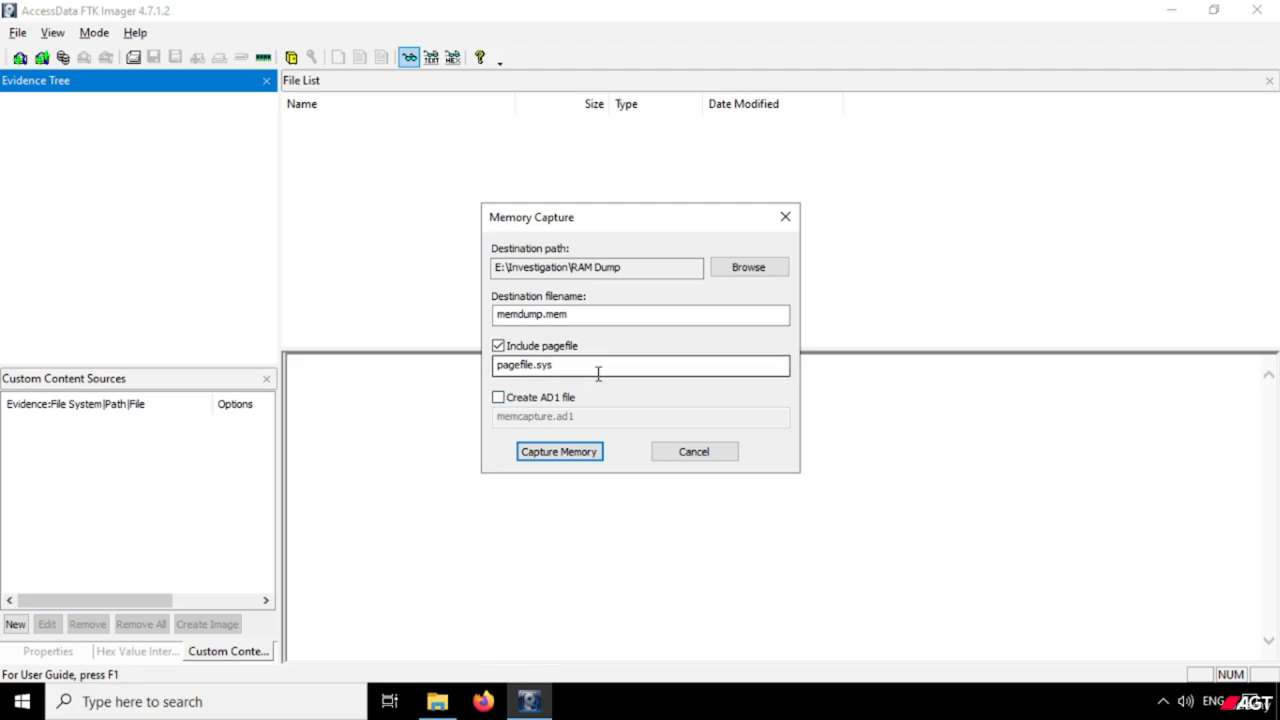
left_click(499, 398)
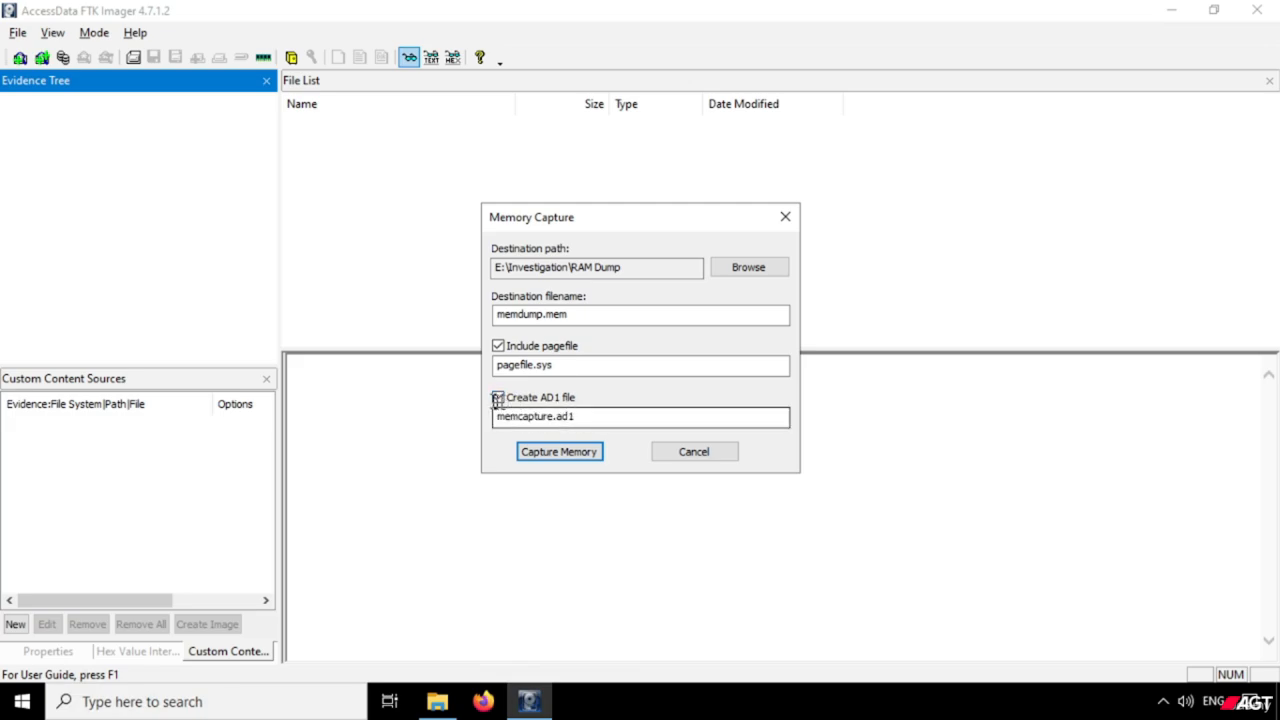
left_click(499, 399)
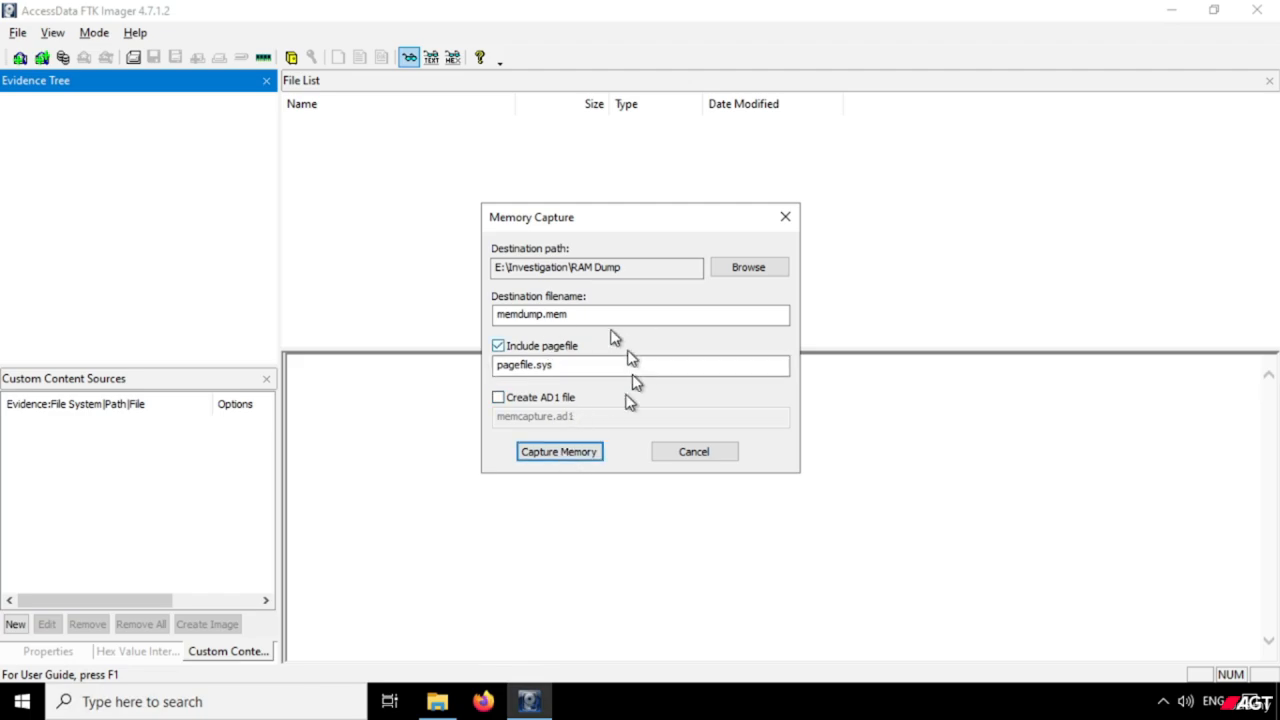
left_click(554, 452)
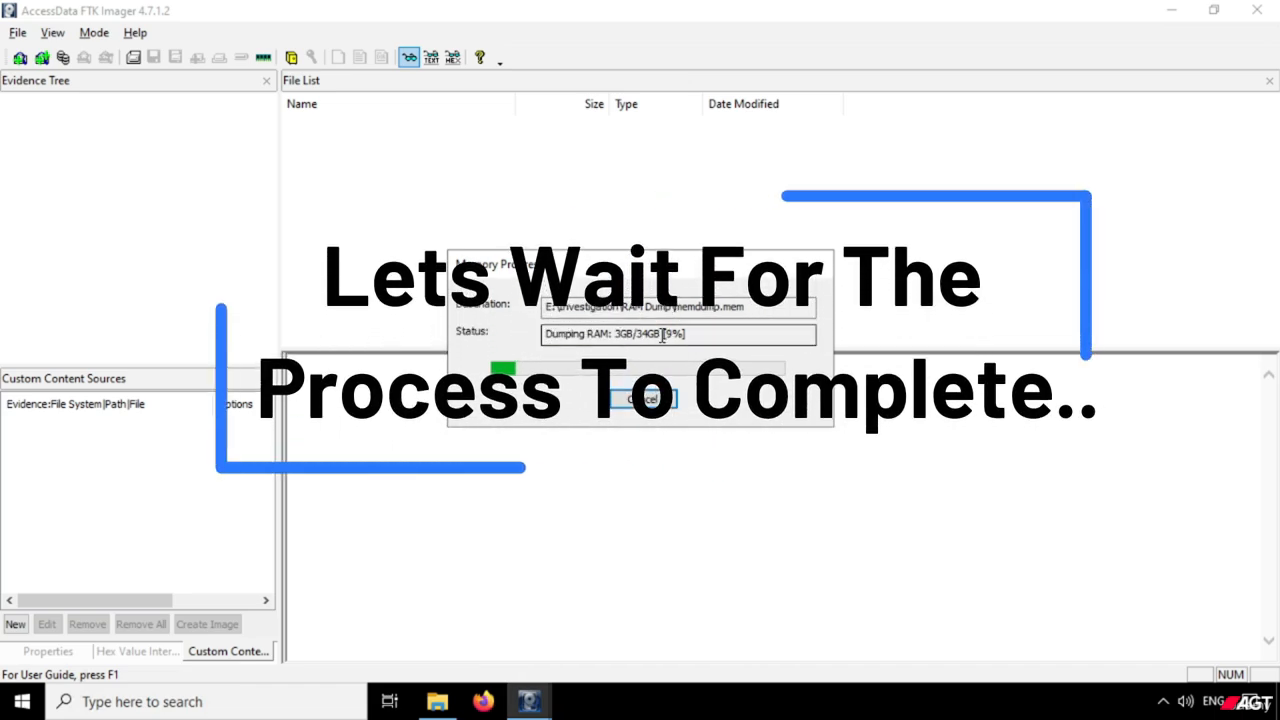
mouse_move(664, 336)
left_mouse_down()
mouse_move(631, 335)
mouse_move(683, 333)
left_mouse_up()
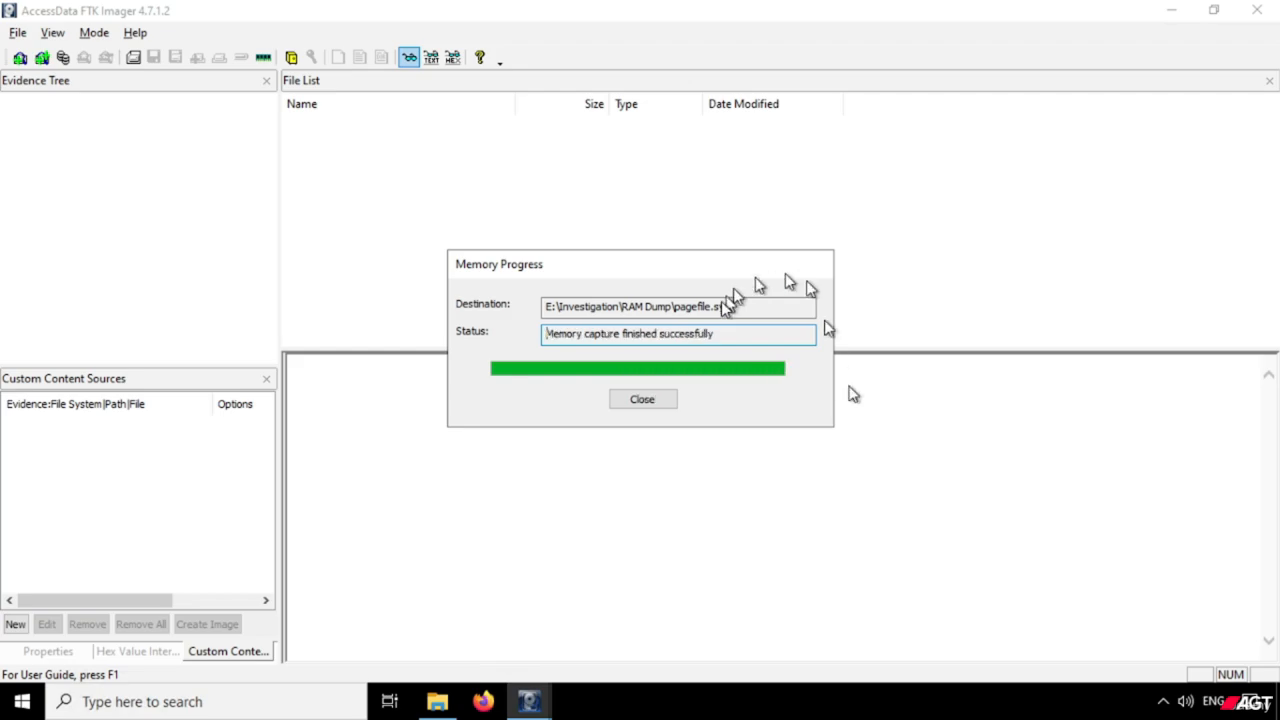
Close the finished capture's progress dialog and open the RAM Dump folder inside Investigation on the One Touch (E:) drive in File Explorer.
mouse_move(770, 266)
left_mouse_down()
mouse_move(797, 261)
mouse_move(772, 267)
left_mouse_up()
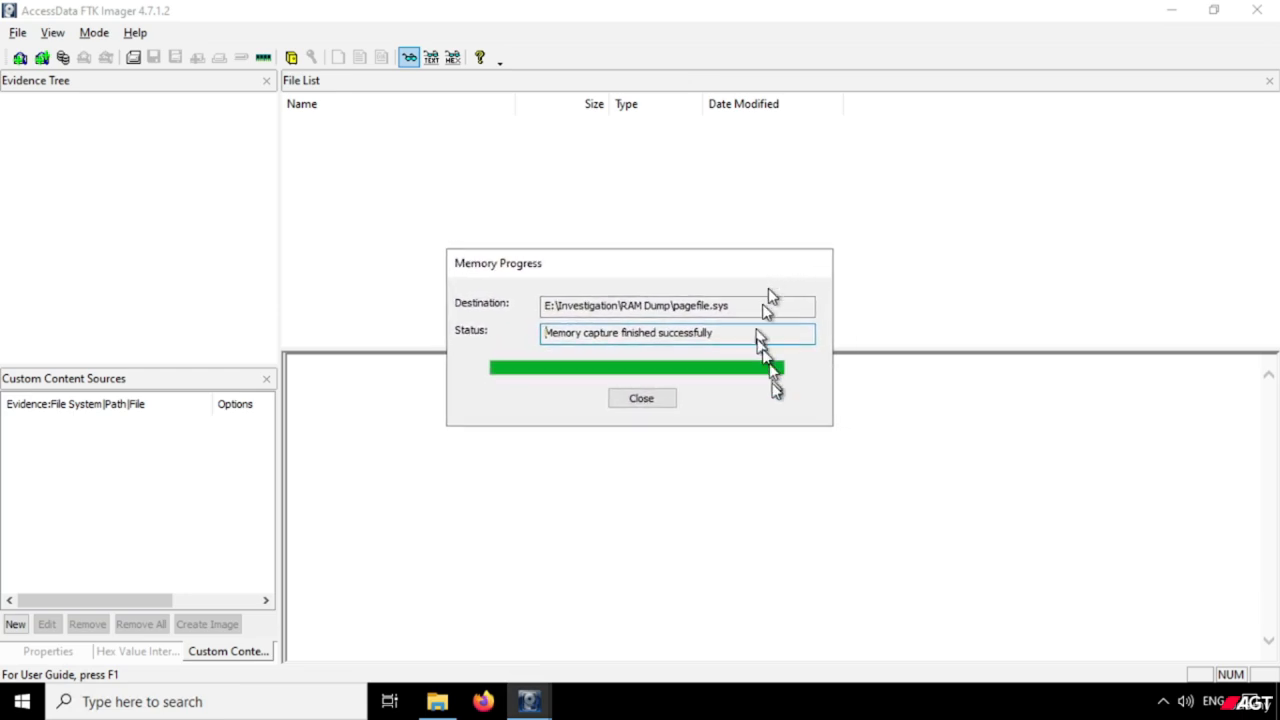
left_click(642, 399)
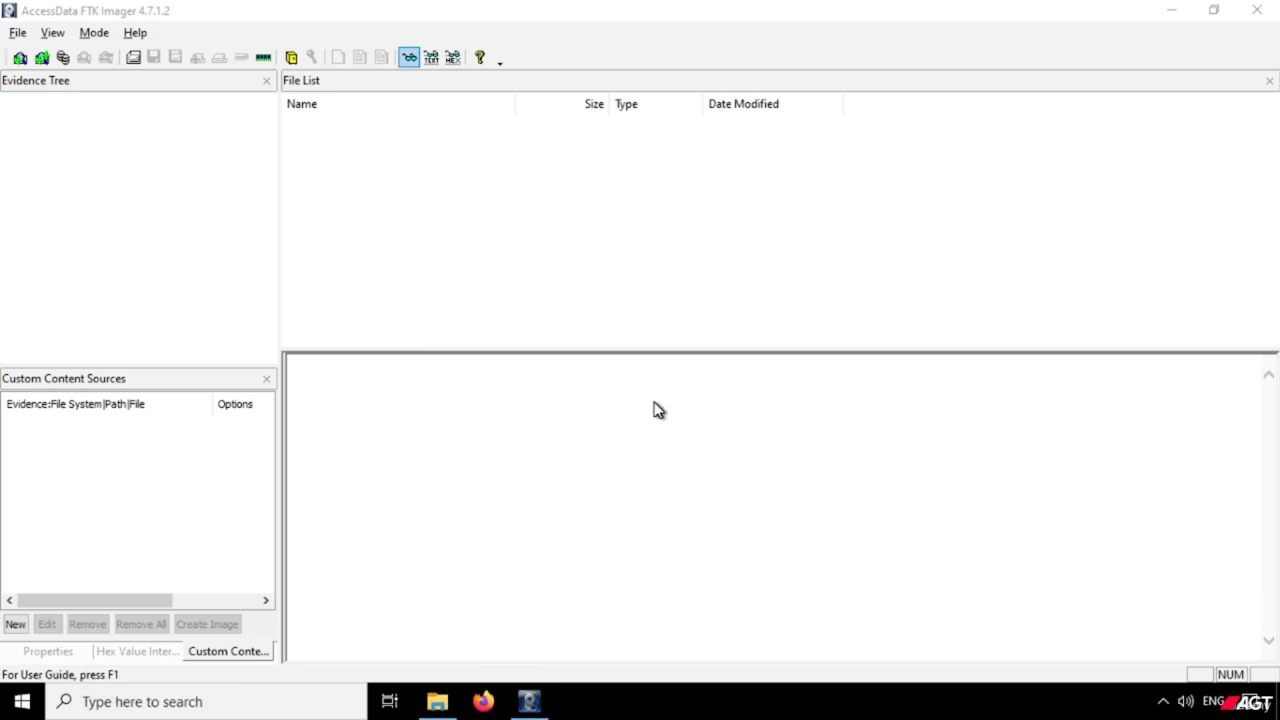
left_click(1177, 17)
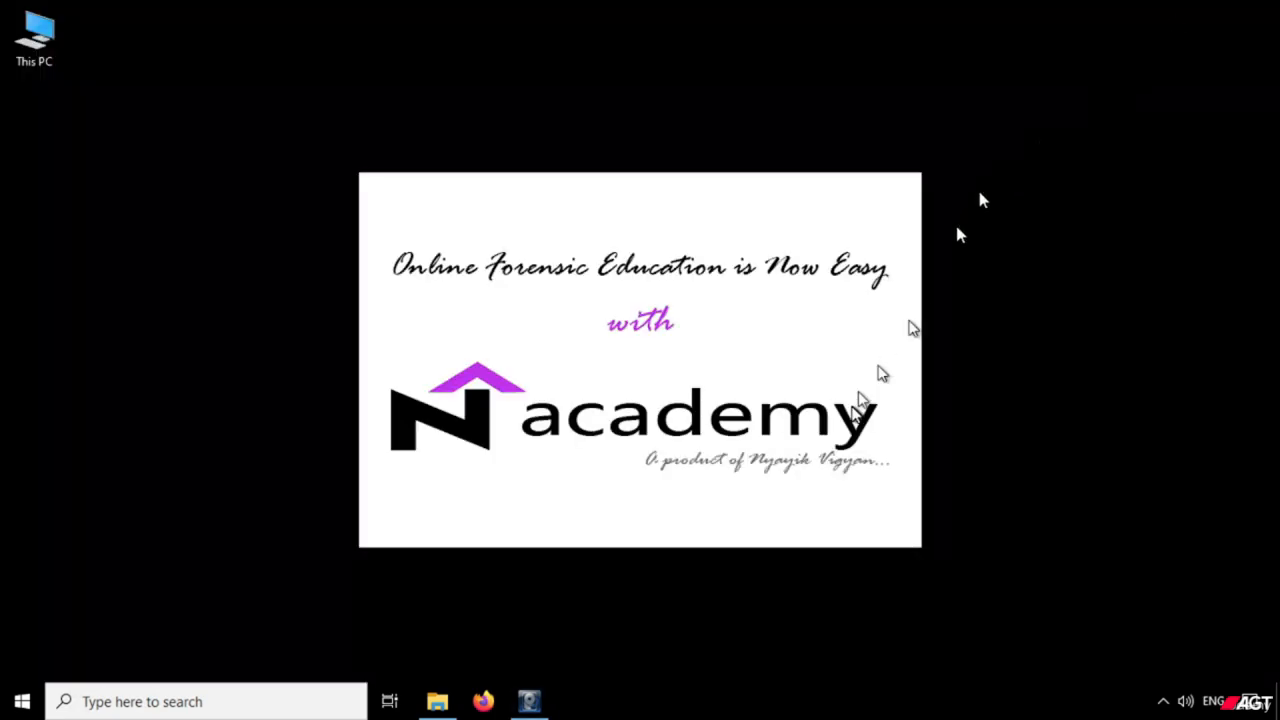
left_click(434, 703)
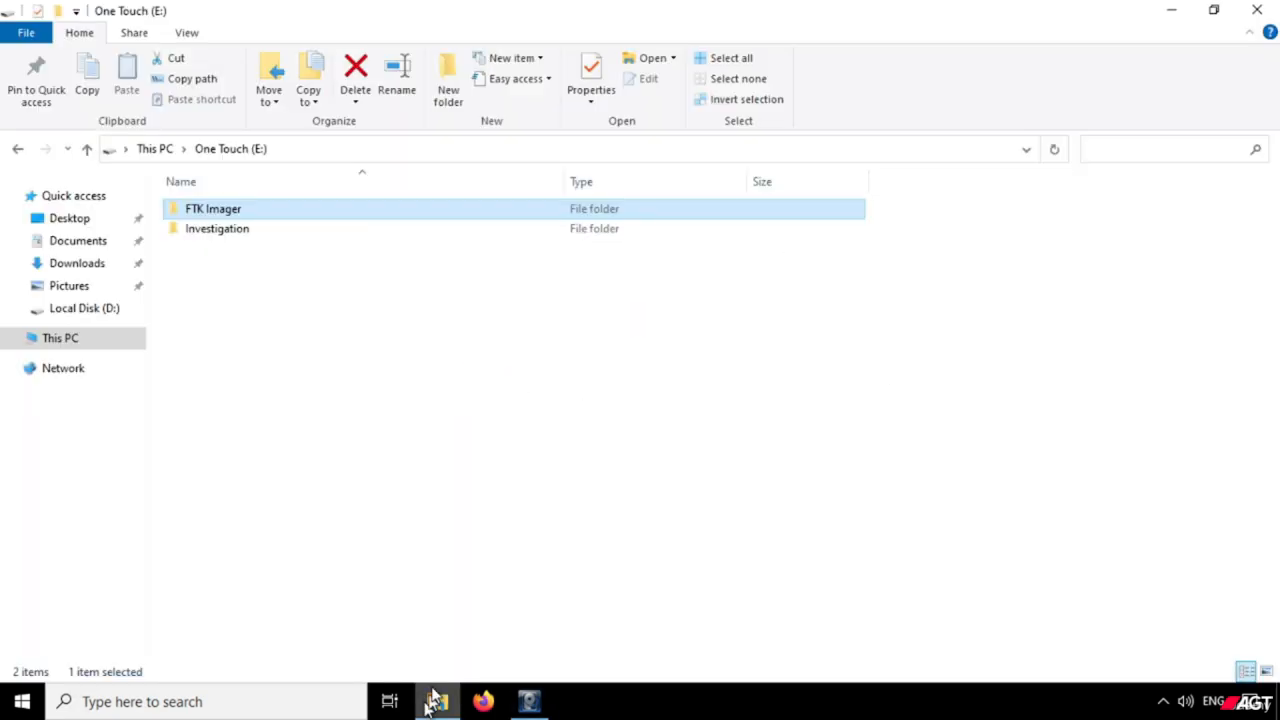
left_click(240, 234)
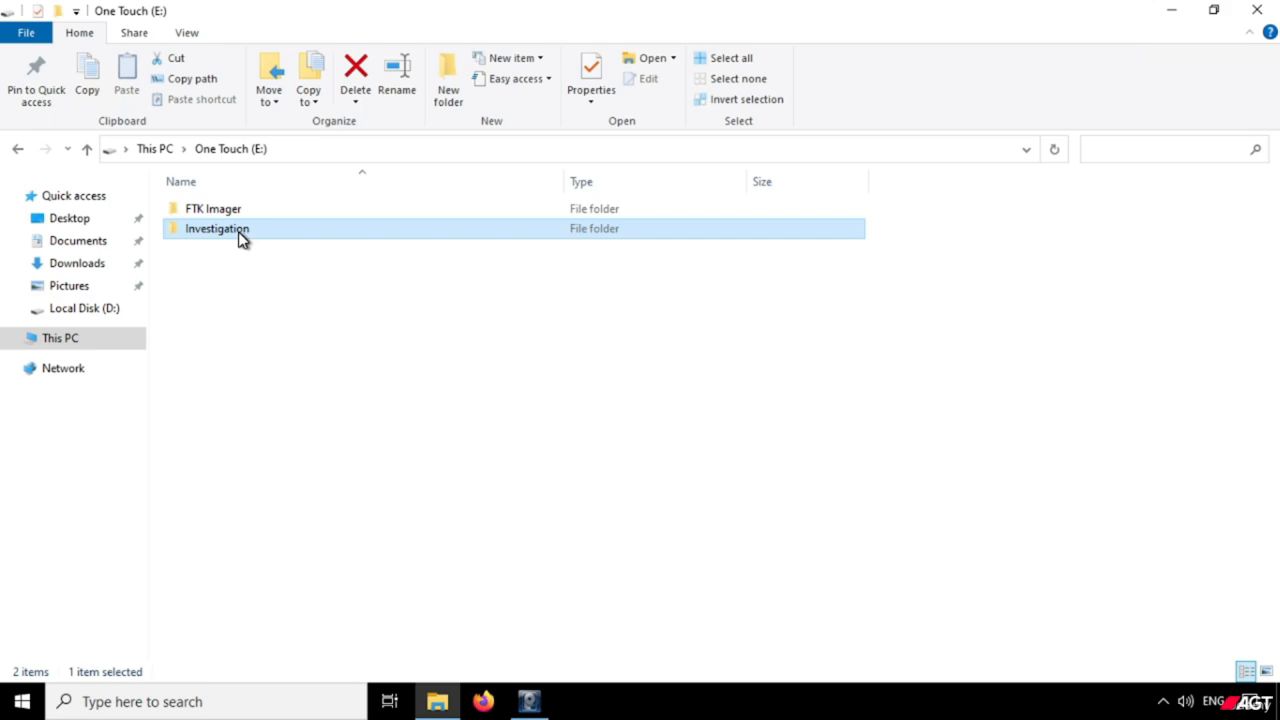
double_click(240, 237)
double_click(240, 222)
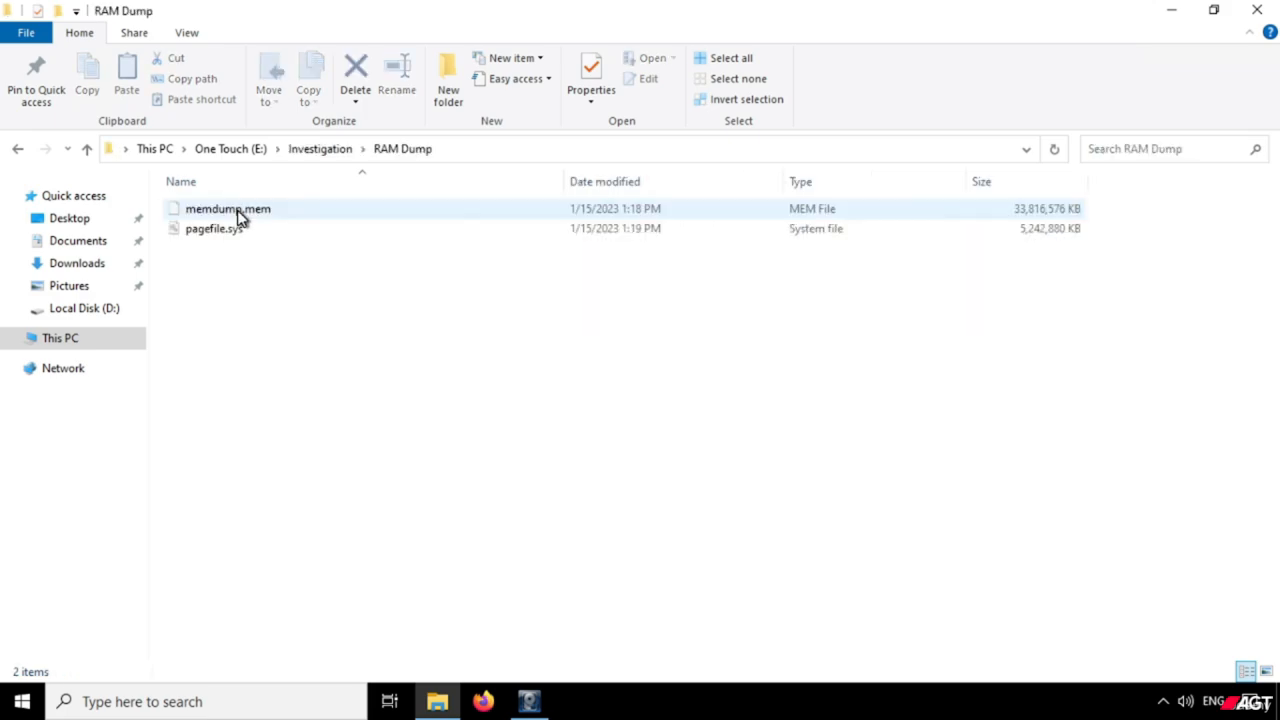
Check the combined properties of memdump.mem and pagefile.sys, including their total size.
left_click_drag(236, 302, 410, 186)
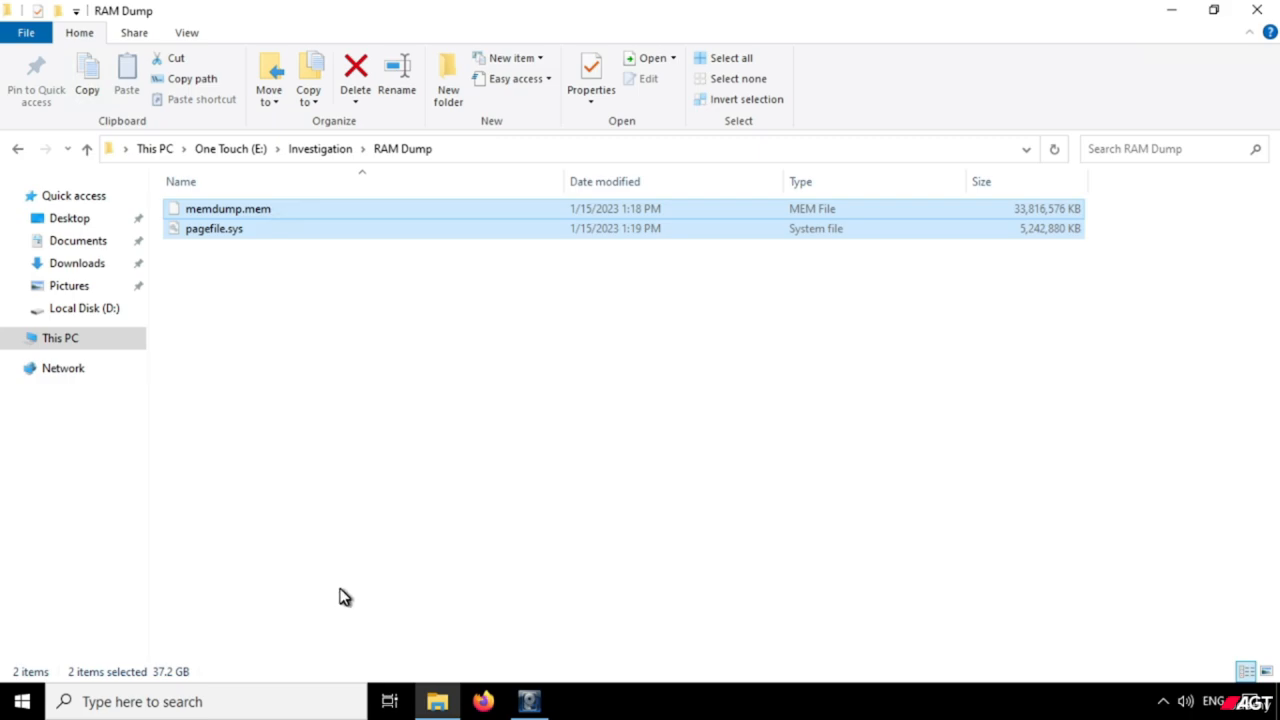
key("shift+F10")
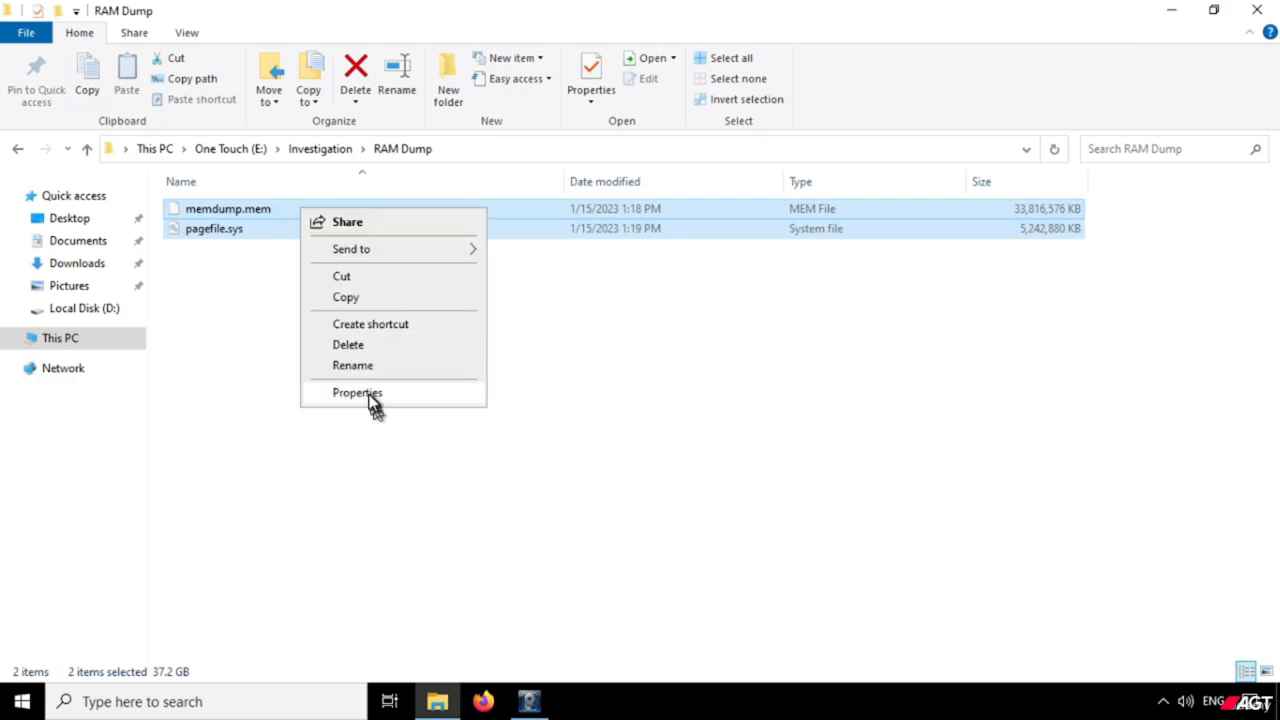
left_click(371, 392)
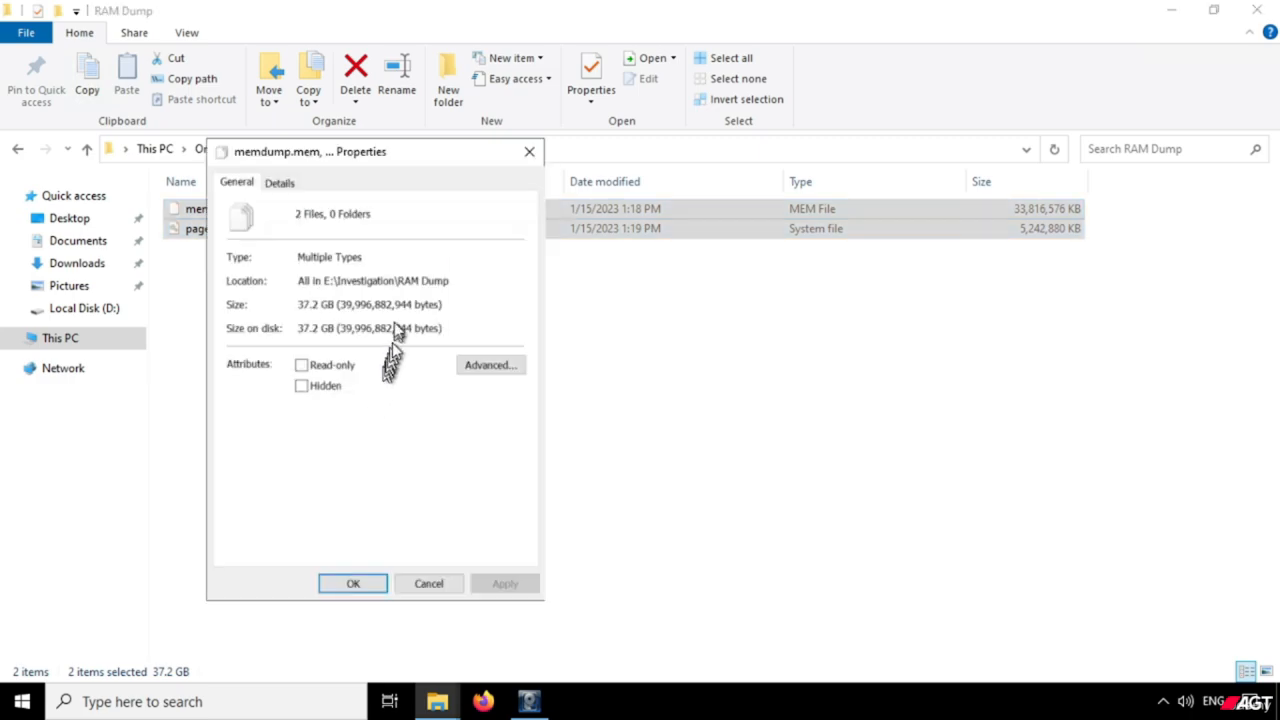
left_click(366, 588)
left_click(362, 264)
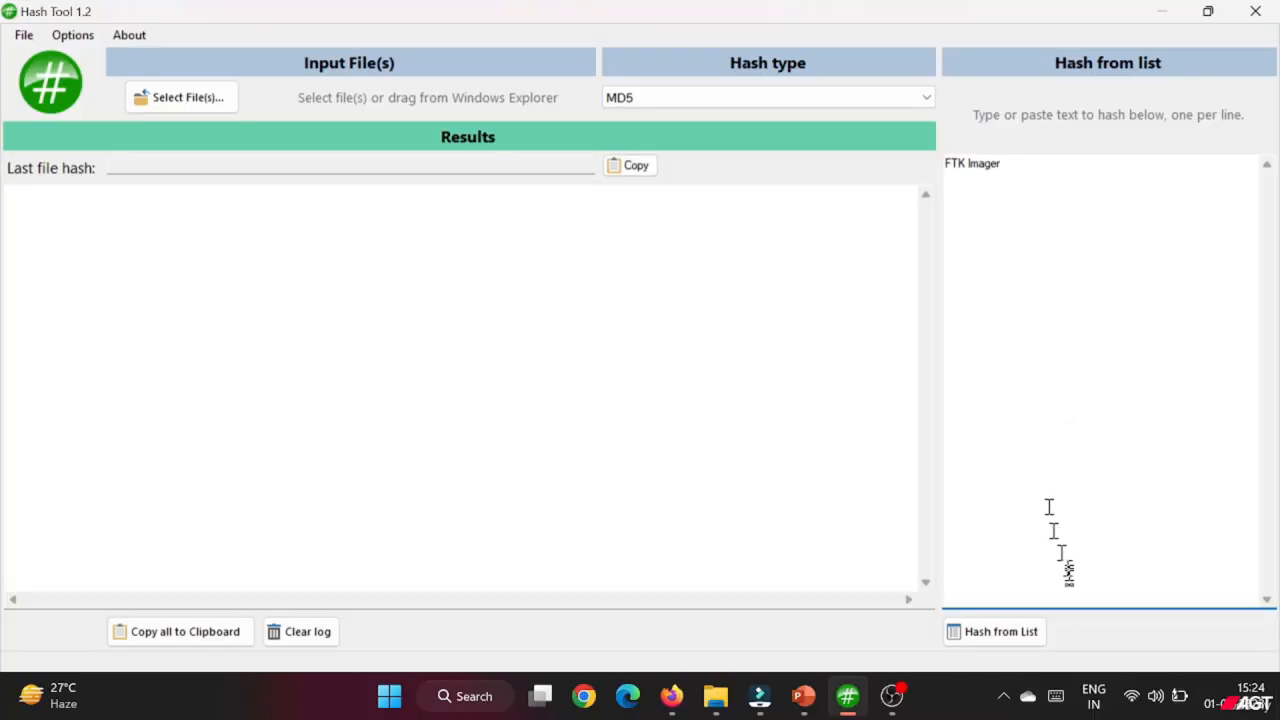
Generate the MD5 hash of the listed text "FTK Imager" in Hash Tool and examine the resulting hash.
left_click(1030, 631)
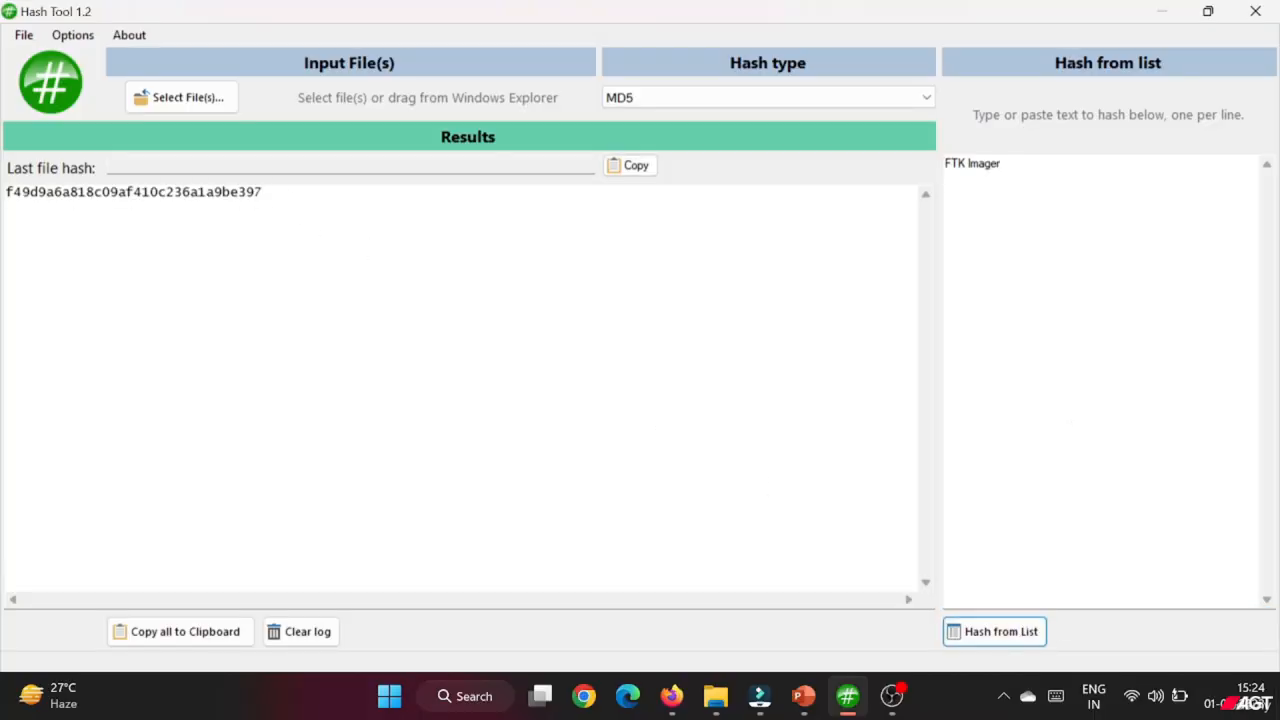
left_click_drag(280, 205, 5, 222)
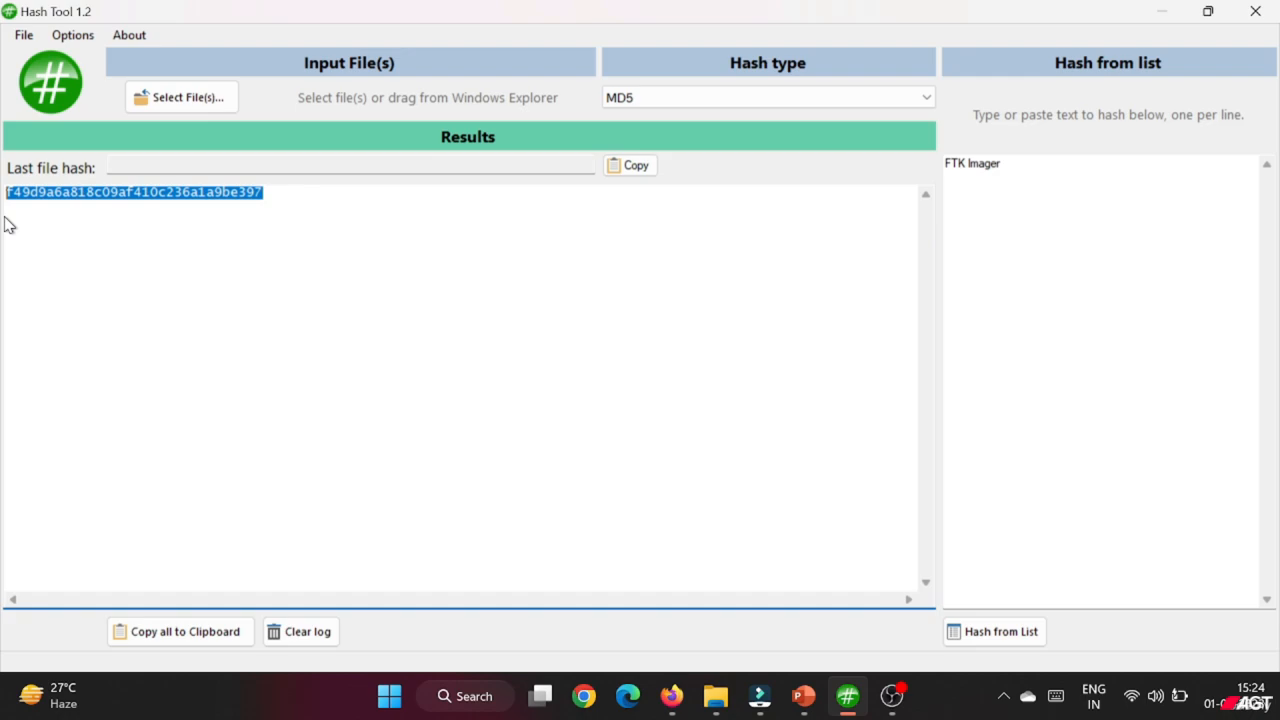
left_click(411, 303)
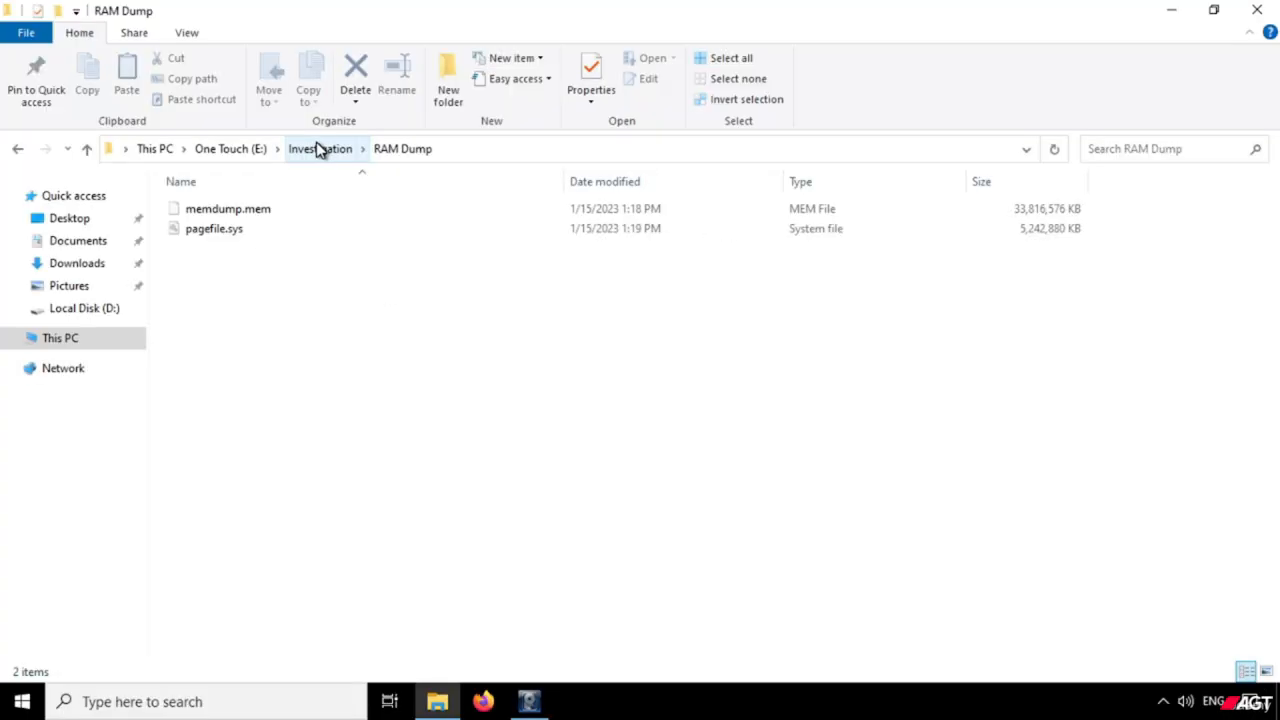
Go back to the Investigation folder in File Explorer, and search Google for "md5sum windows" in Firefox.
left_click(320, 149)
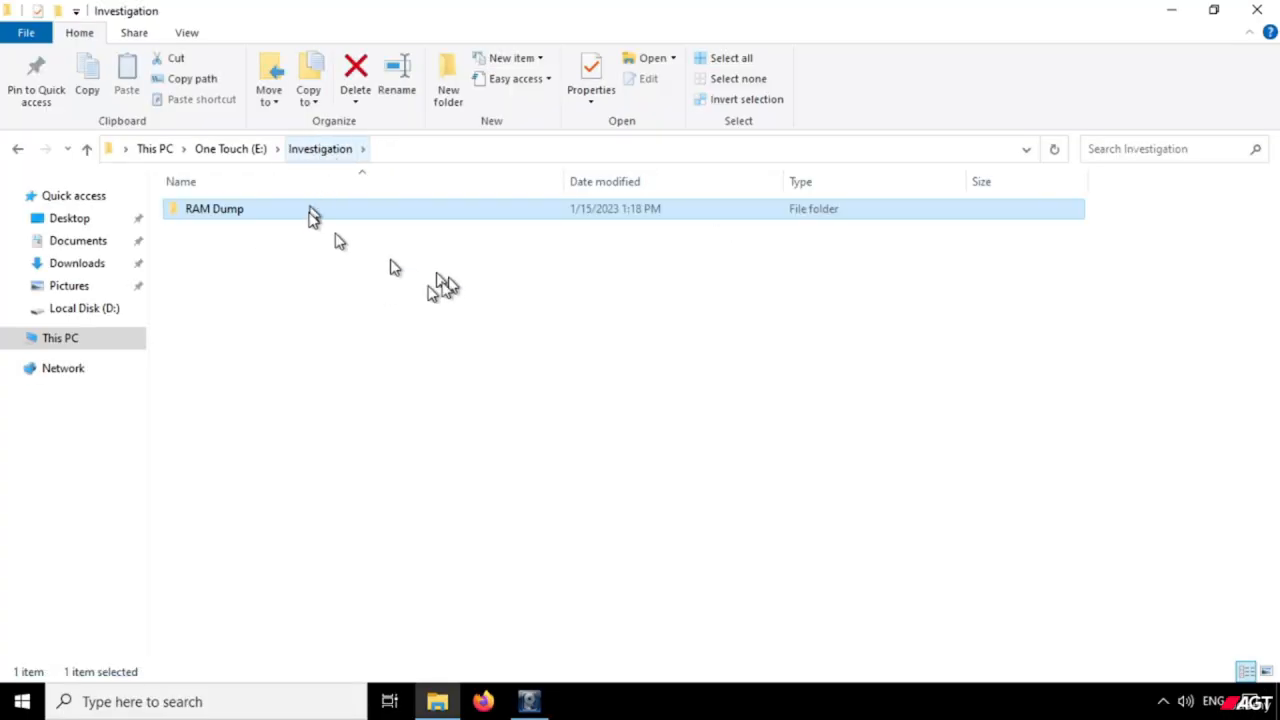
left_click(484, 701)
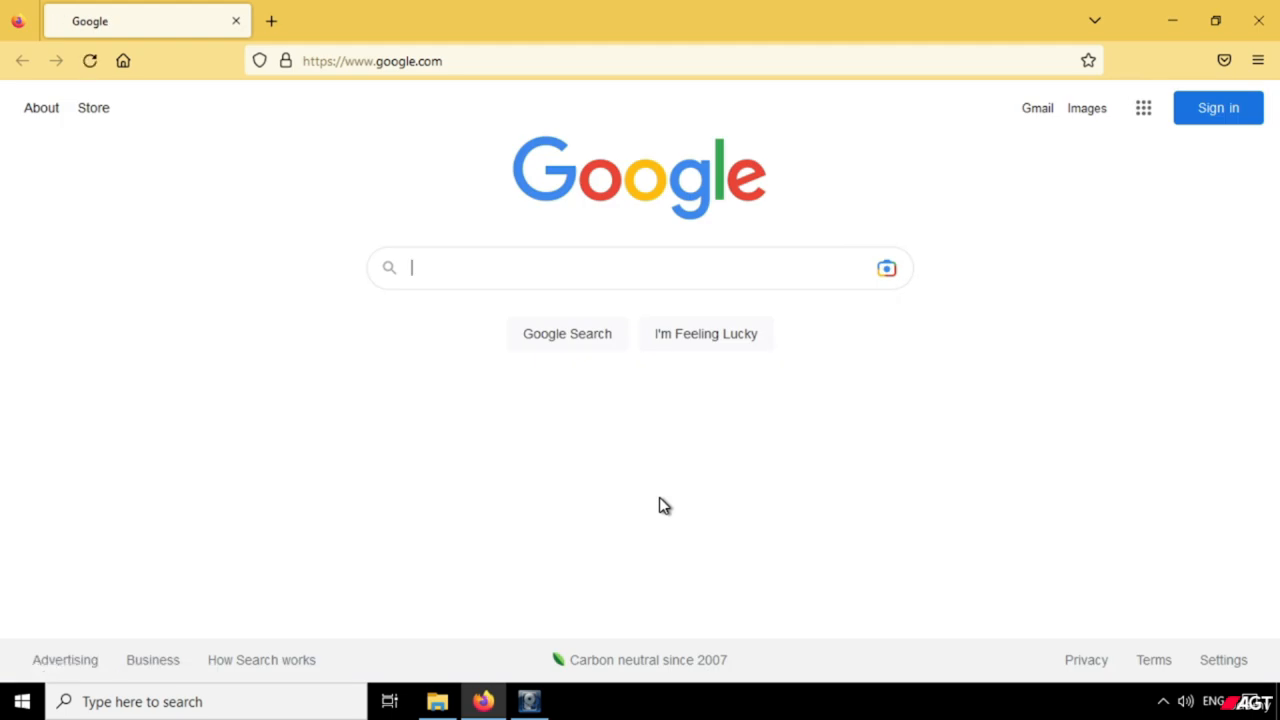
left_click(607, 268)
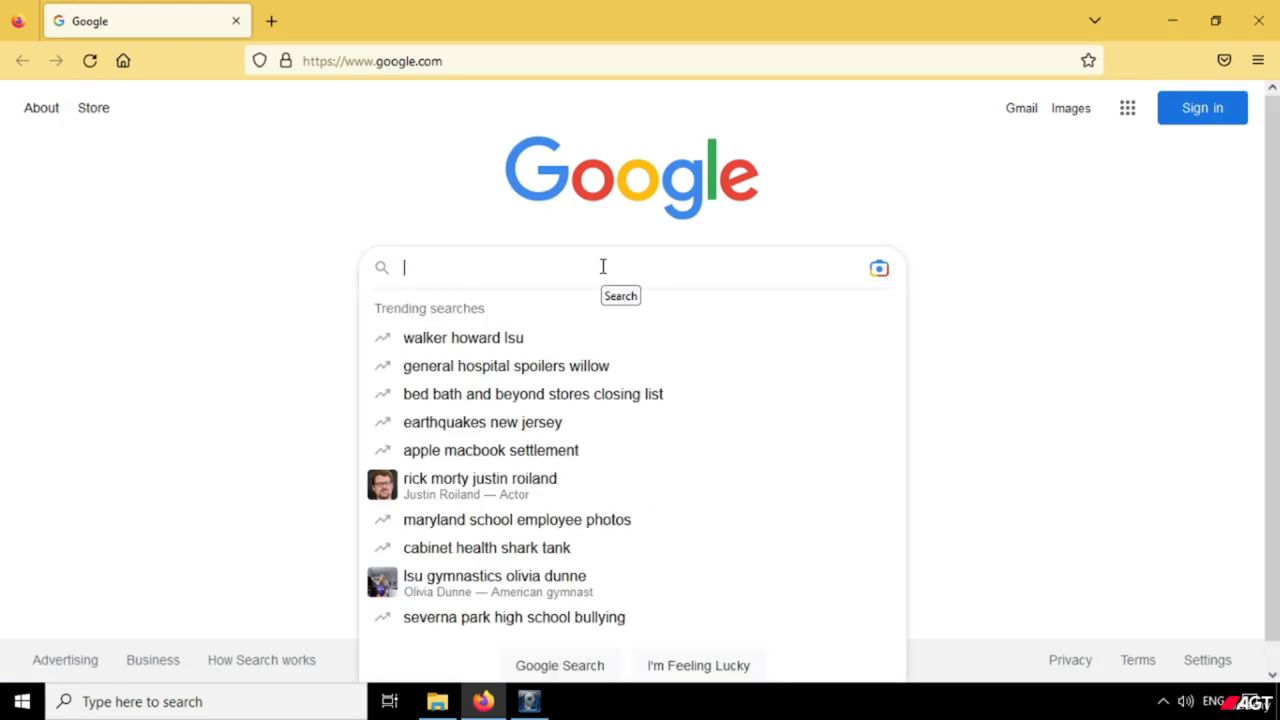
type("MD")
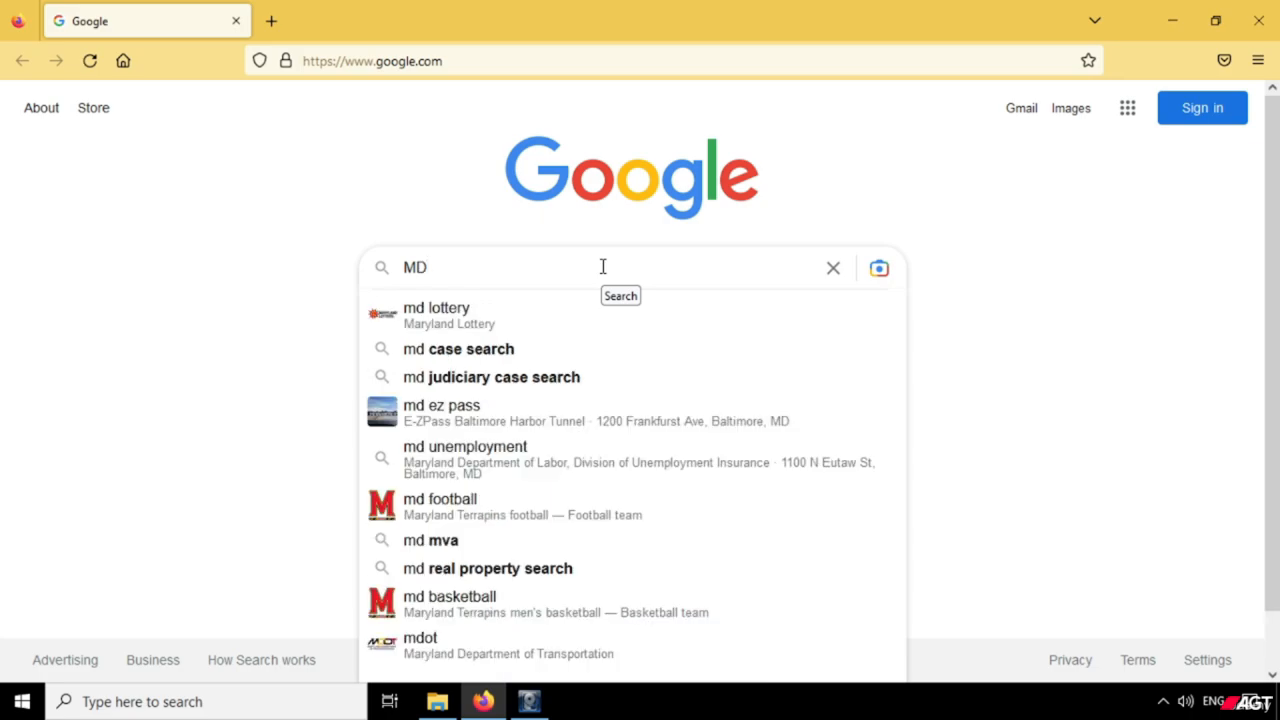
type("5s")
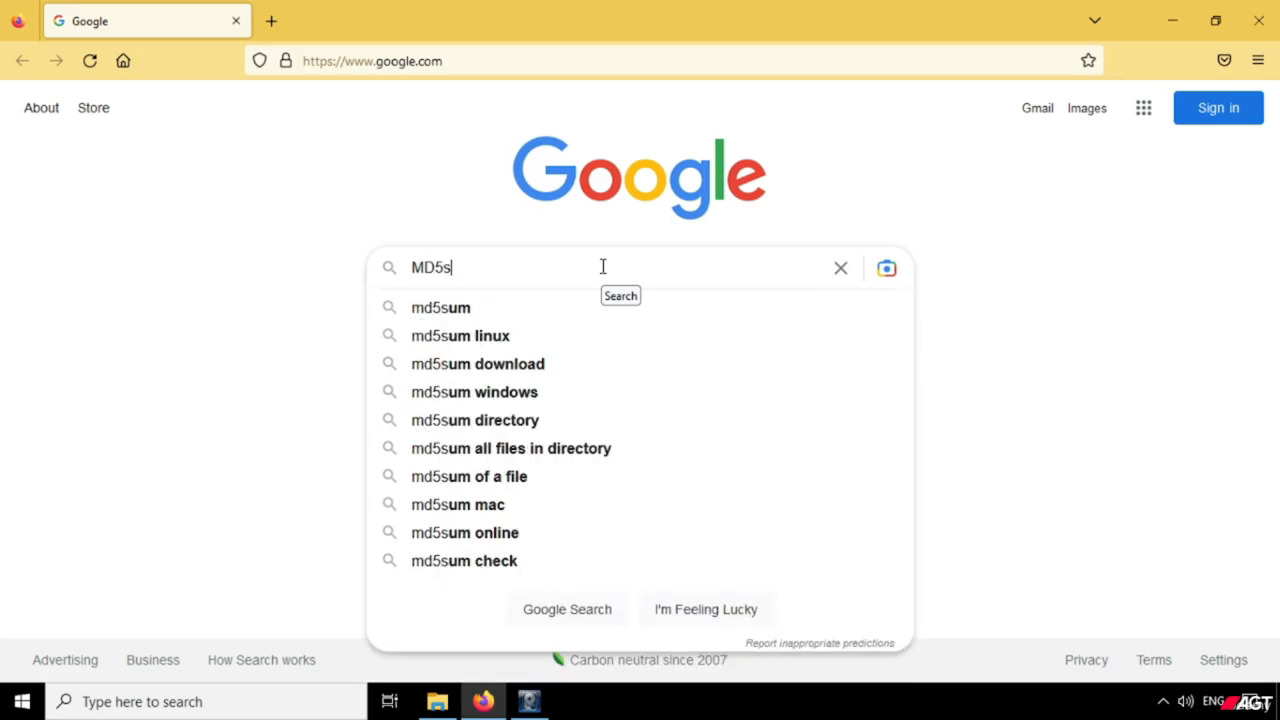
type("um ")
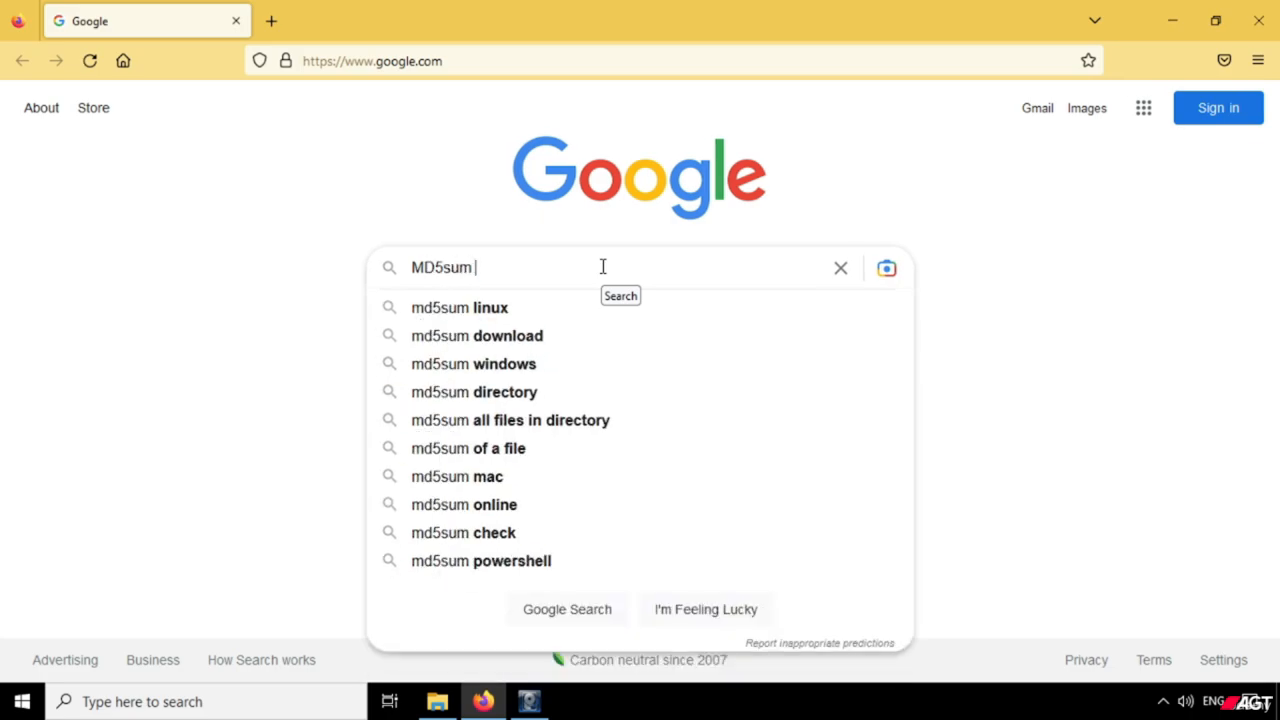
type("win")
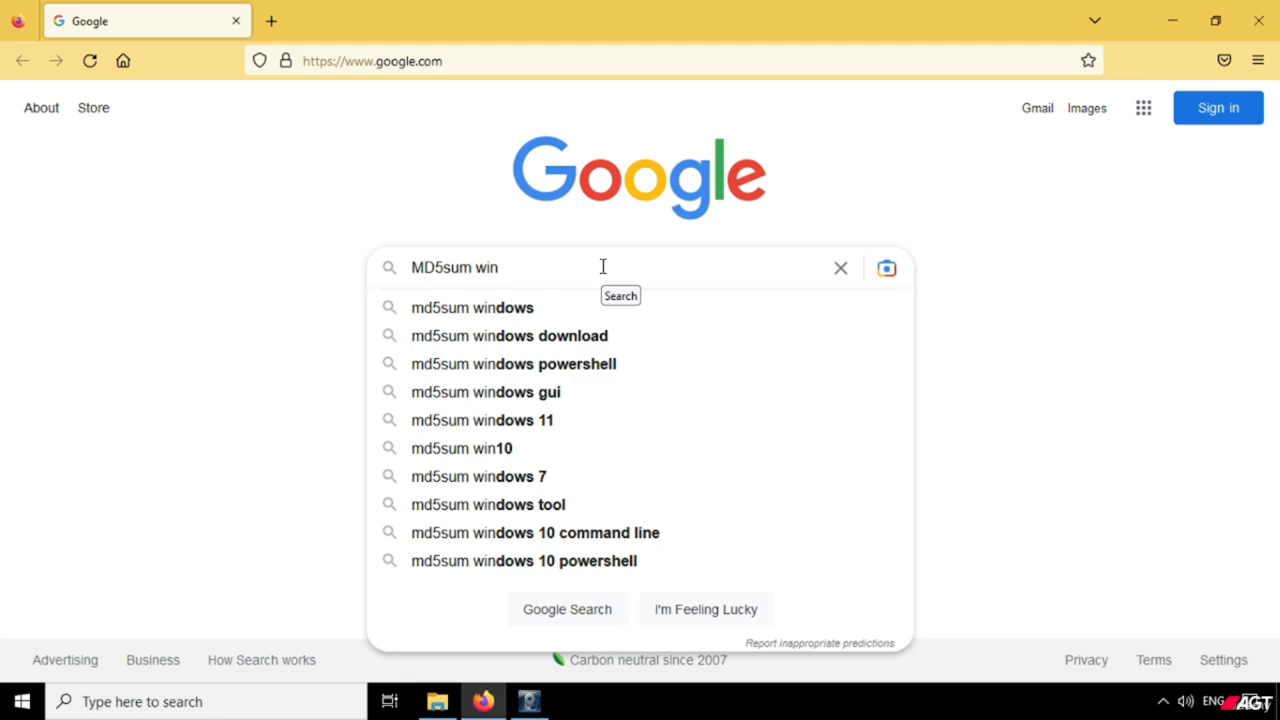
key("Down")
key("Return")
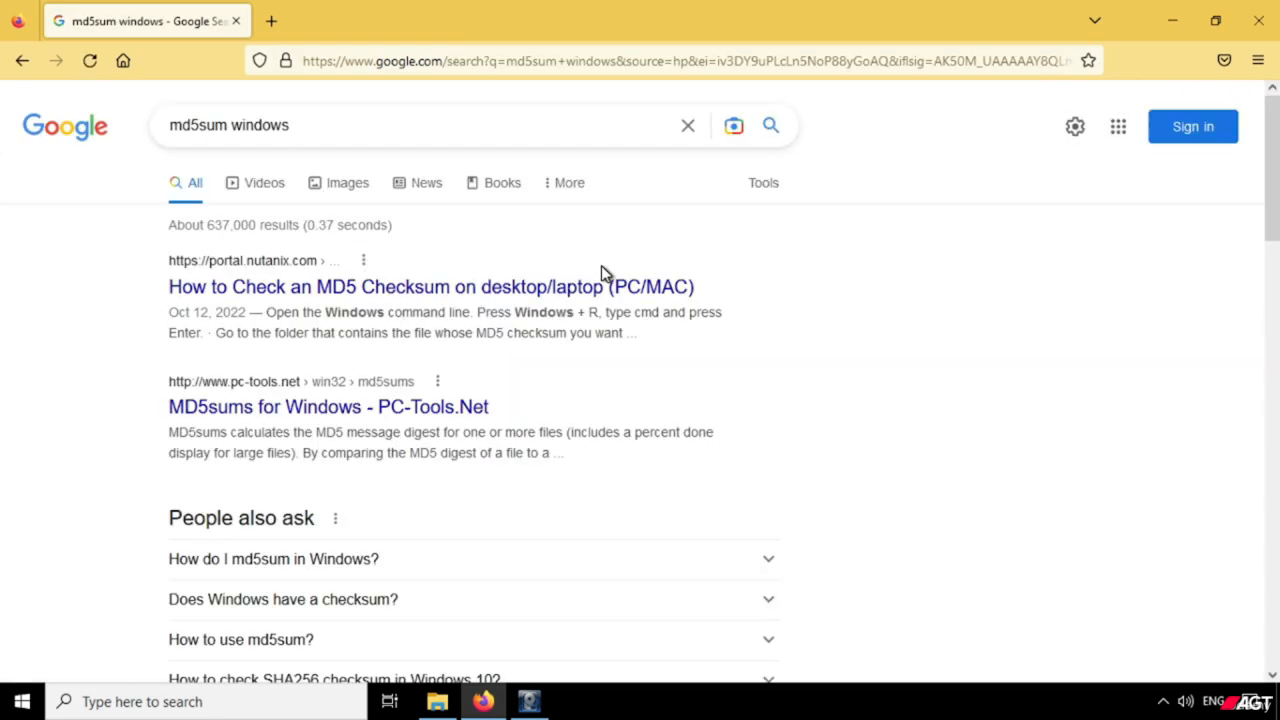
Open the PC-Tools.Net MD5sums for Windows result in a new tab, download md5sums-1.2.zip, and show it in its folder.
right_click(355, 412)
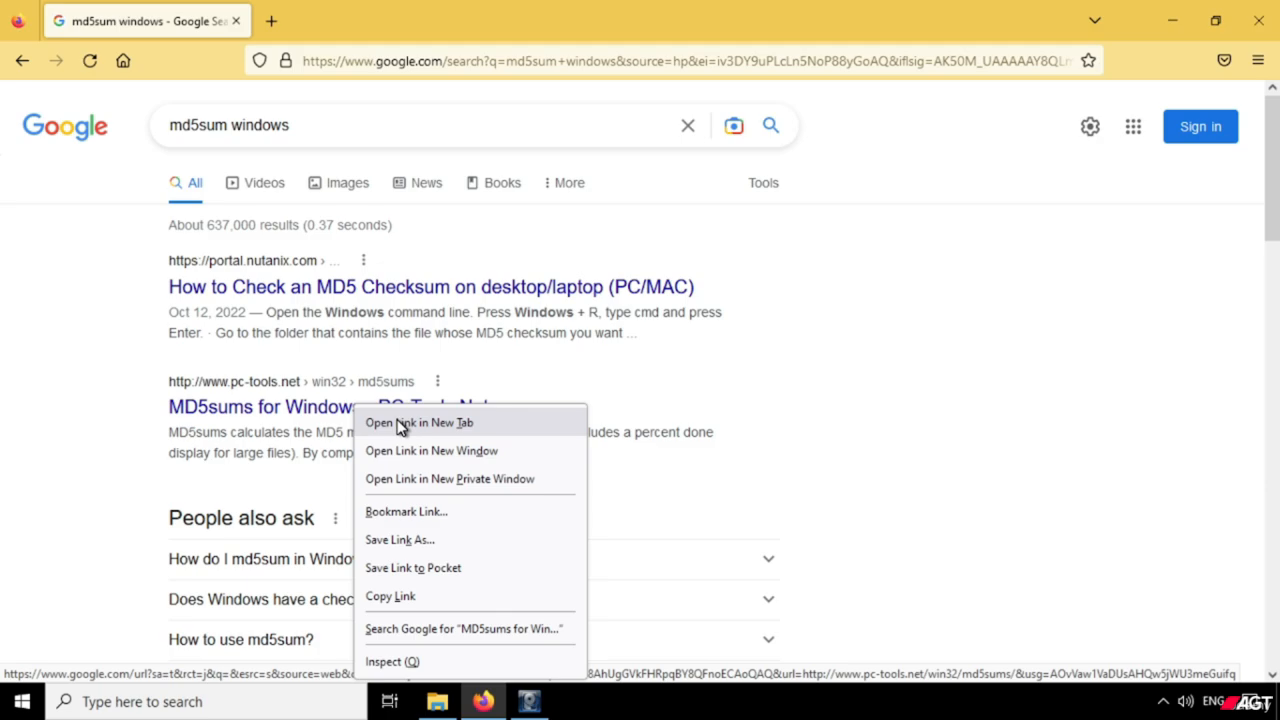
left_click(400, 424)
left_click(390, 17)
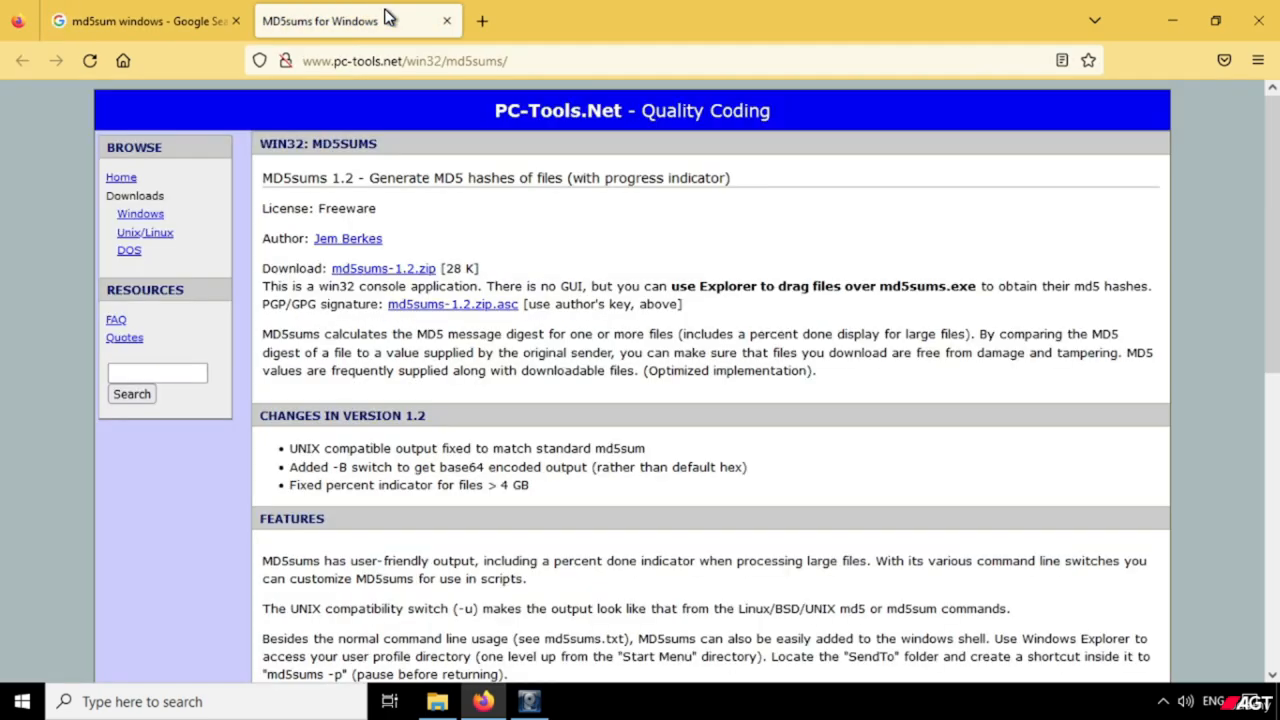
left_click(380, 272)
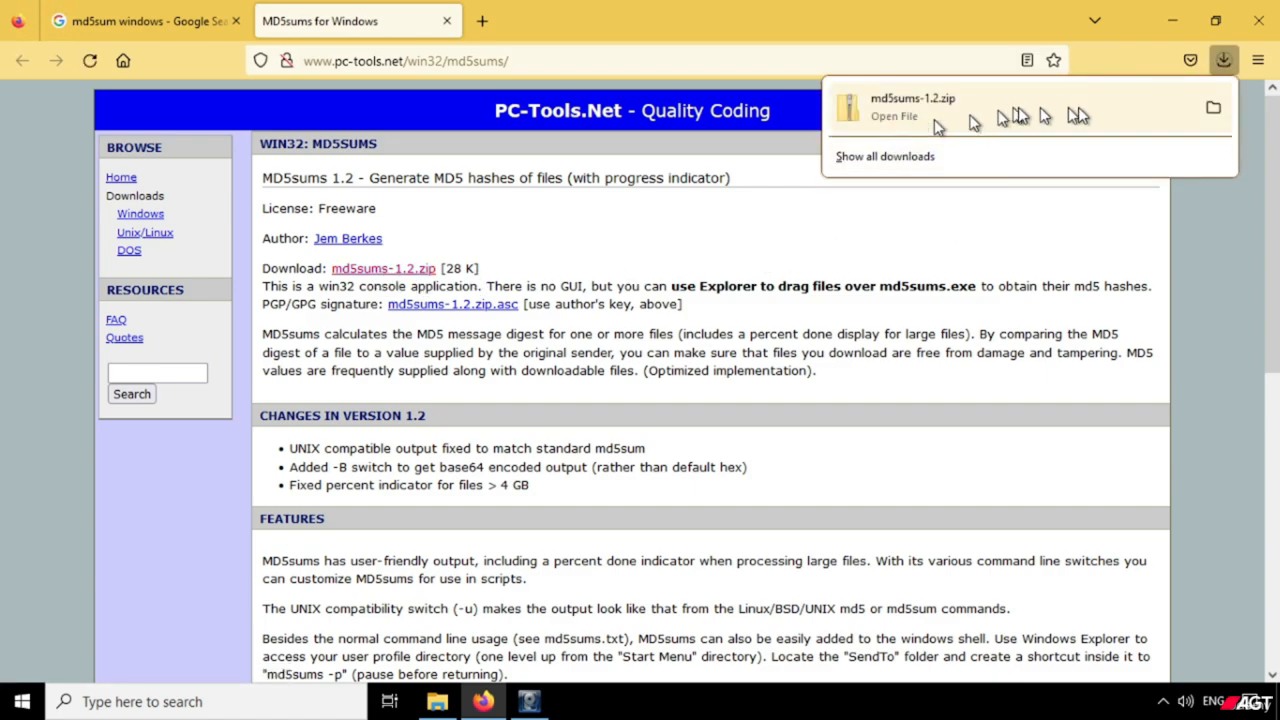
left_click(1215, 110)
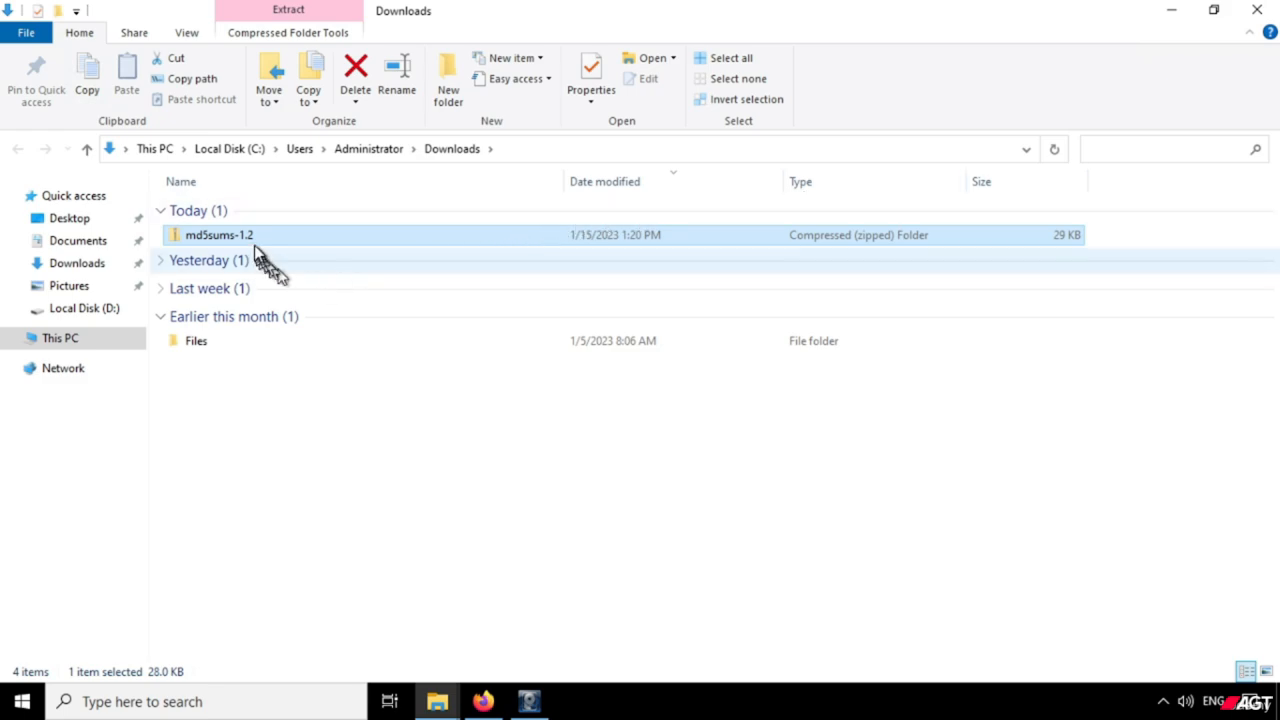
Open the downloaded md5sums-1.2 archive and copy the md5sums application from it.
right_click(246, 244)
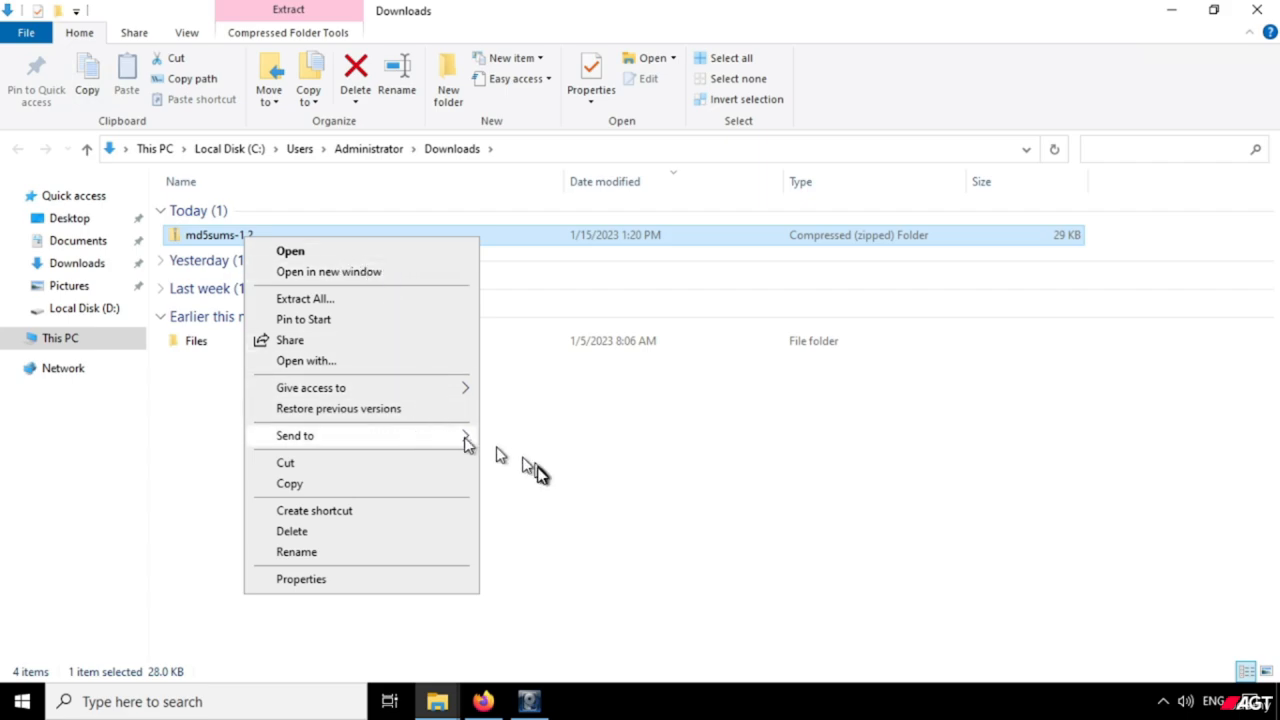
left_click(234, 240)
double_click(234, 240)
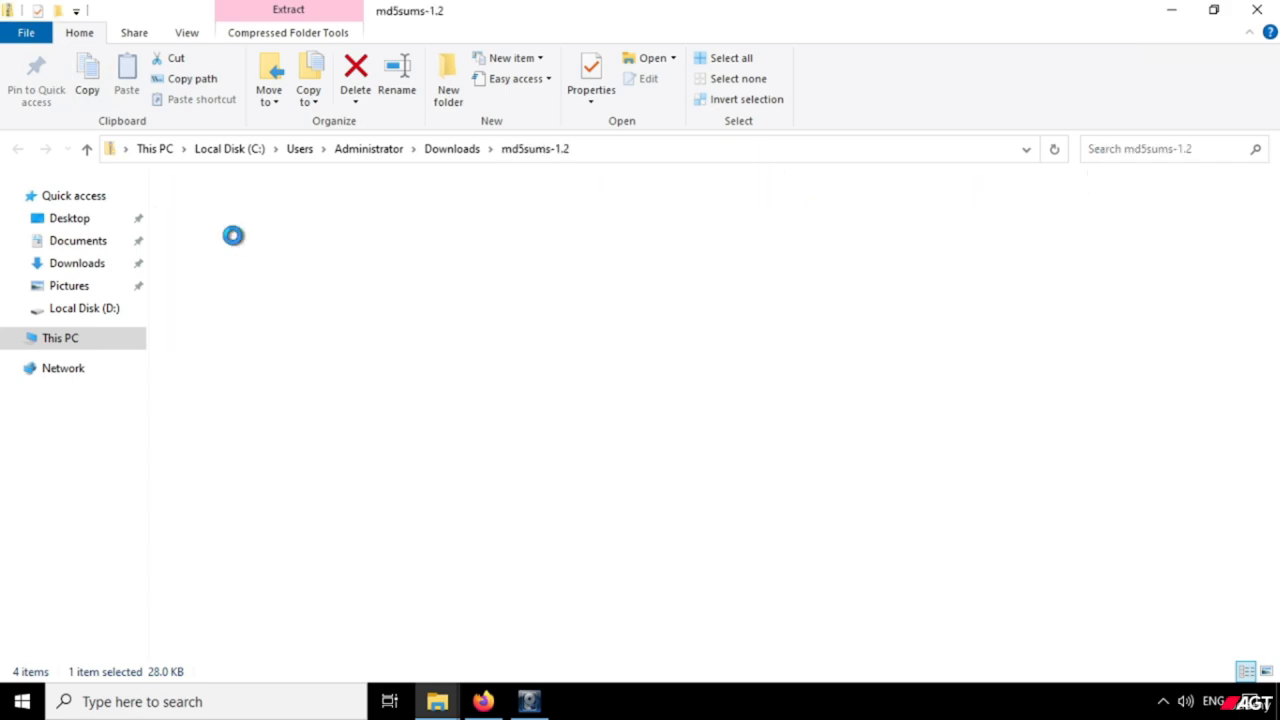
left_click(216, 212)
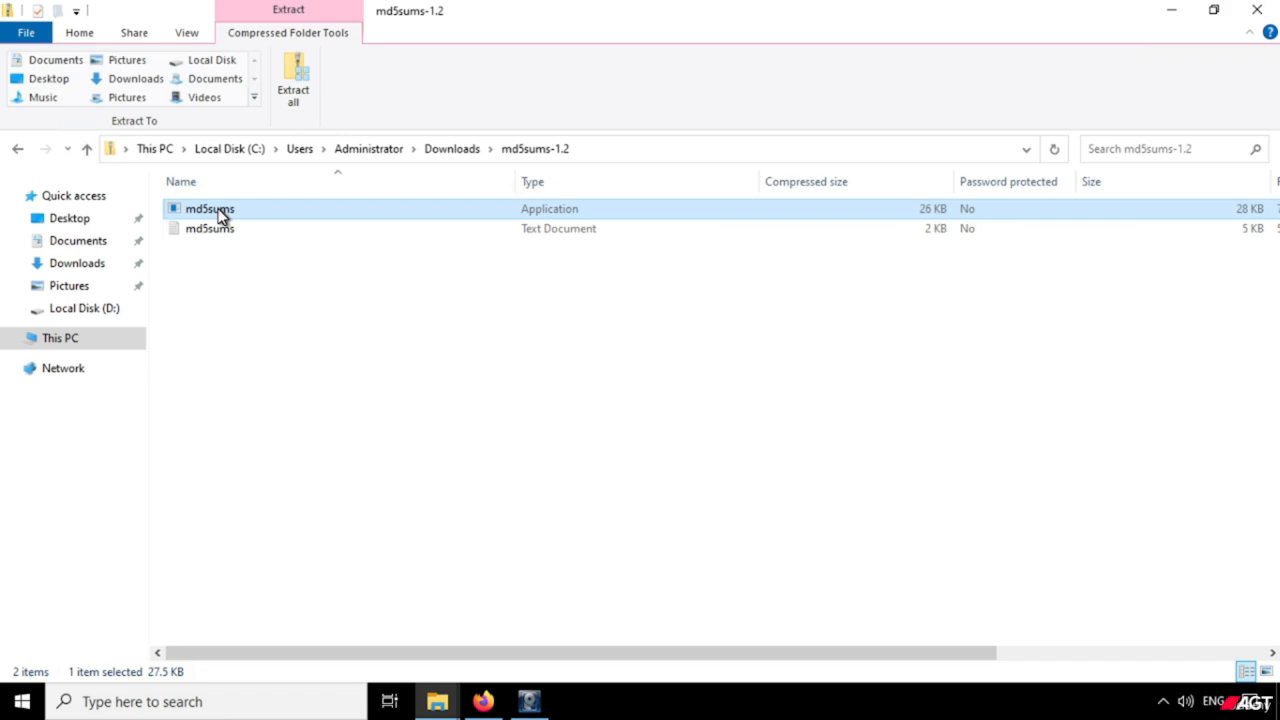
right_click(219, 209)
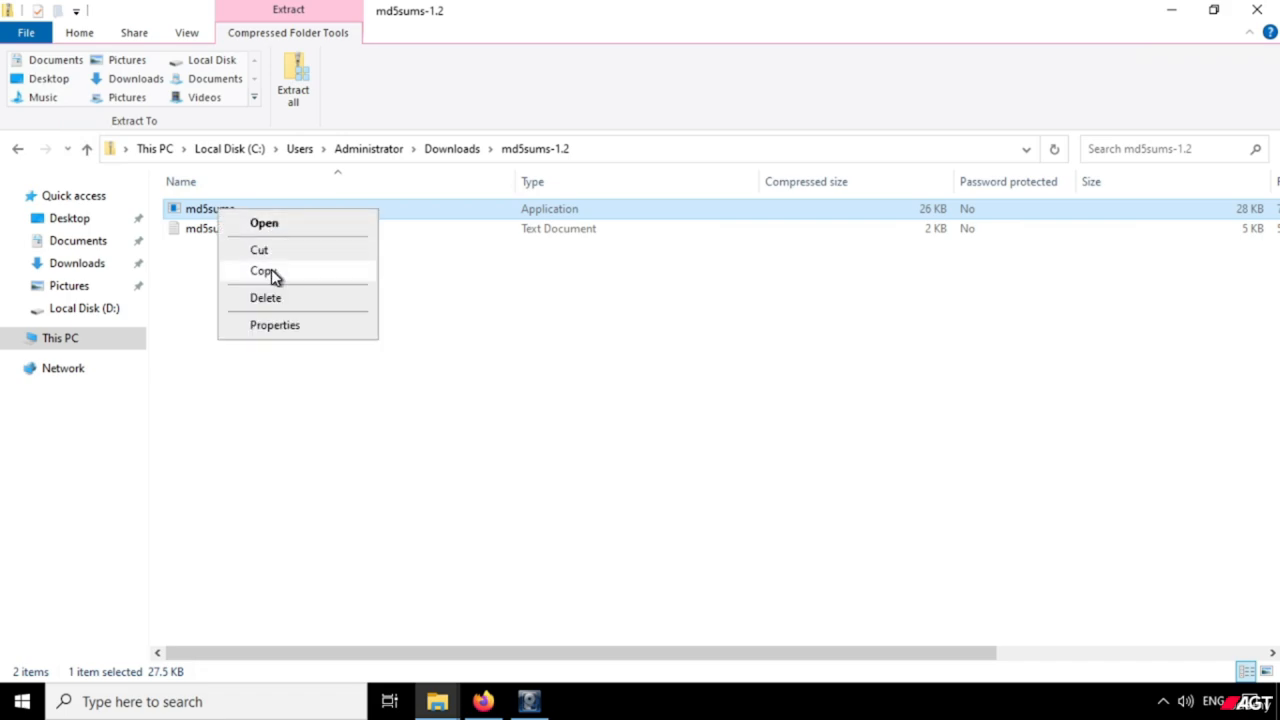
left_click(263, 271)
Paste the md5sums application into the Investigation\RAM Dump folder on the One Touch (E:) drive.
left_click(97, 341)
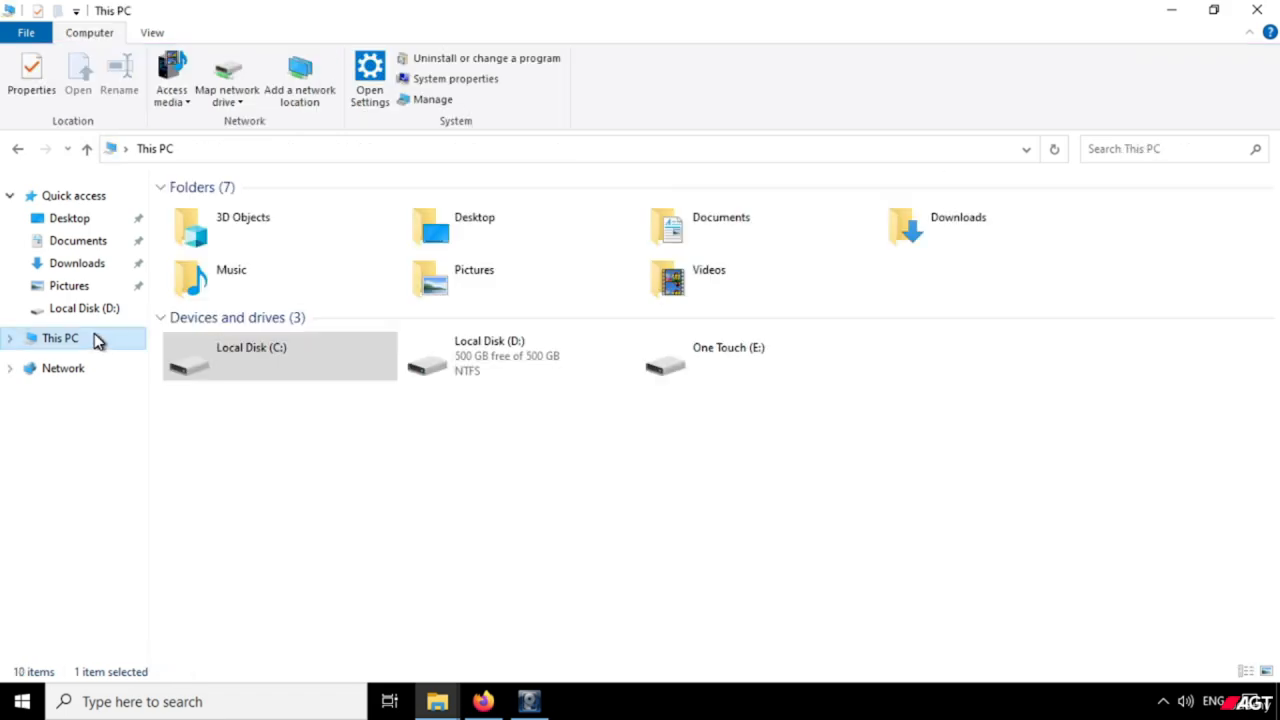
double_click(688, 360)
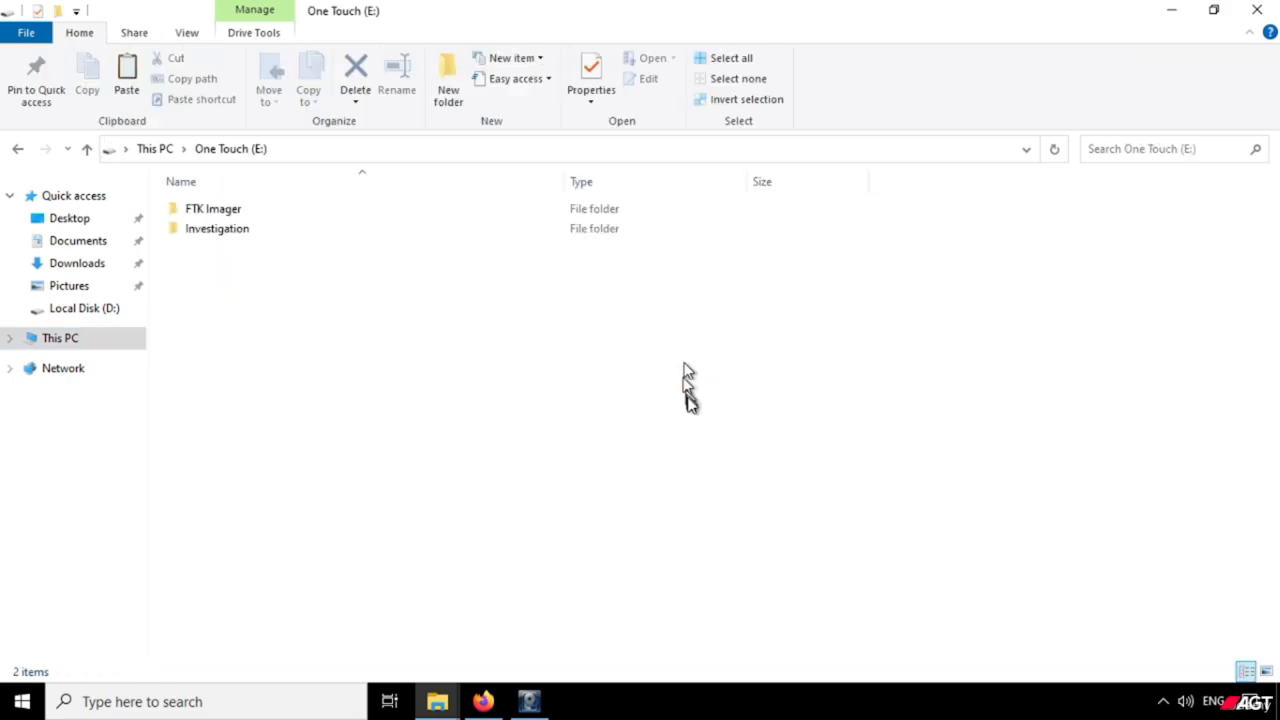
double_click(218, 230)
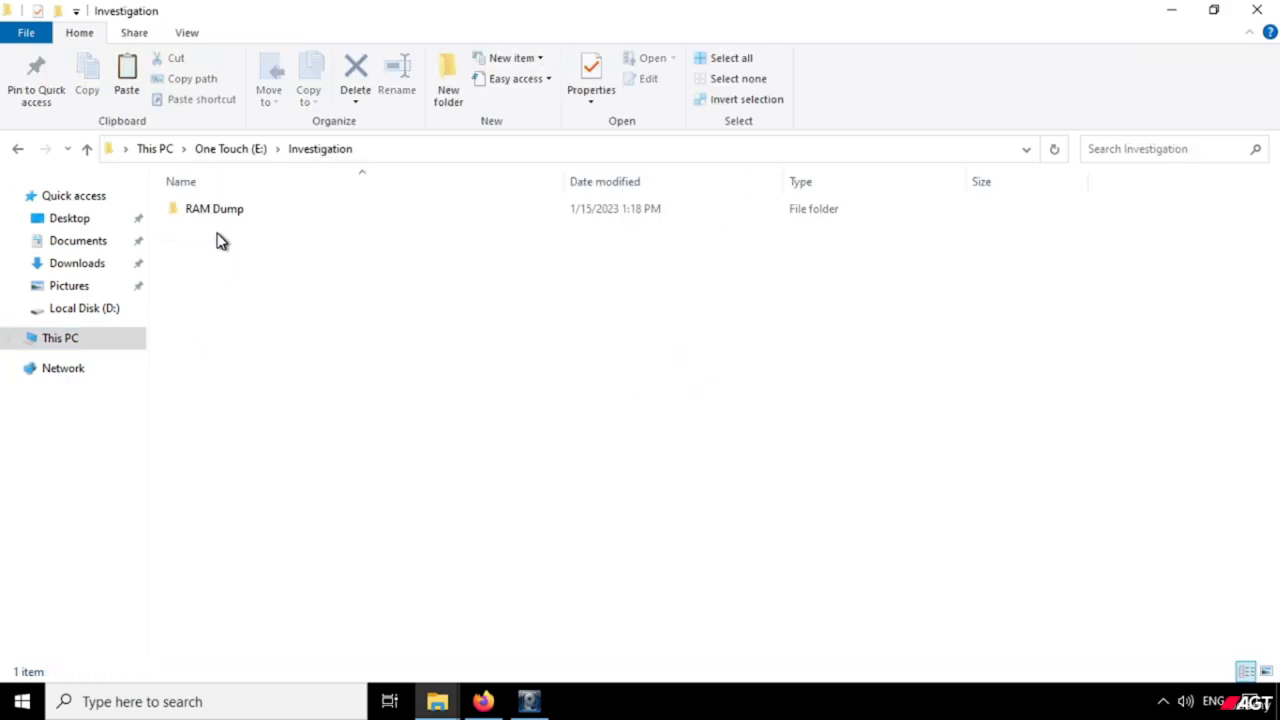
double_click(216, 212)
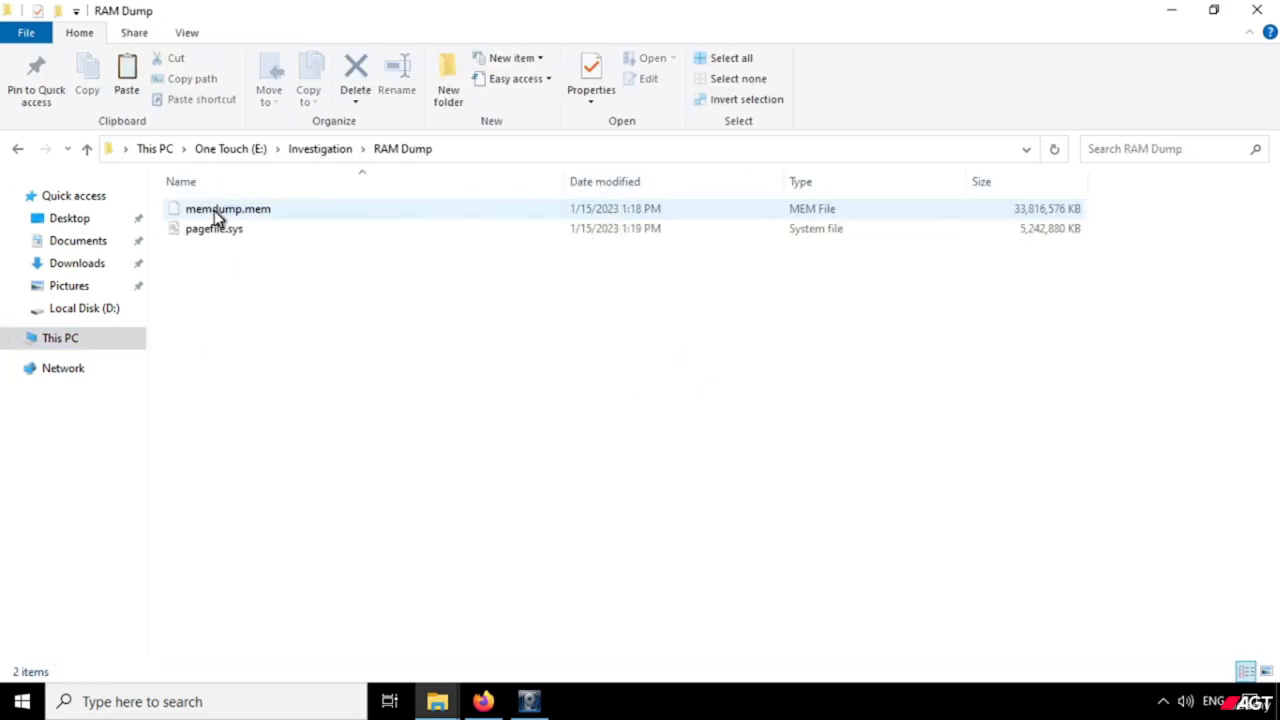
right_click(229, 315)
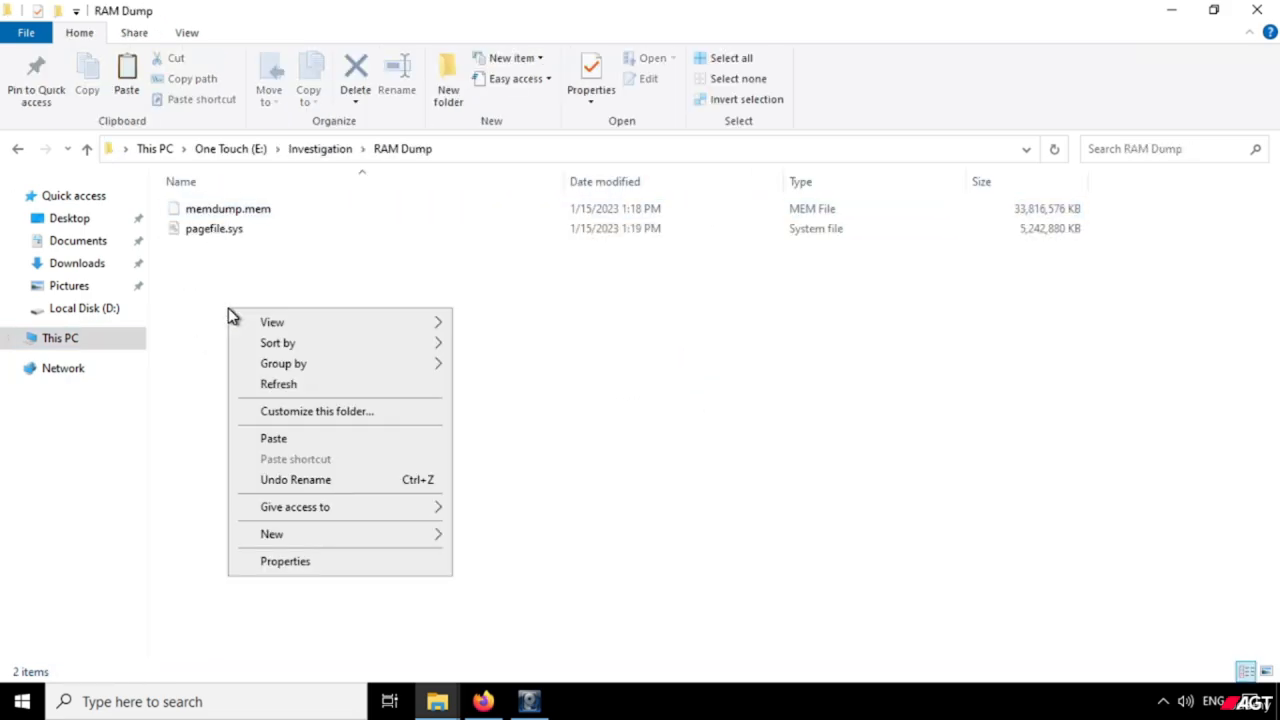
left_click(284, 434)
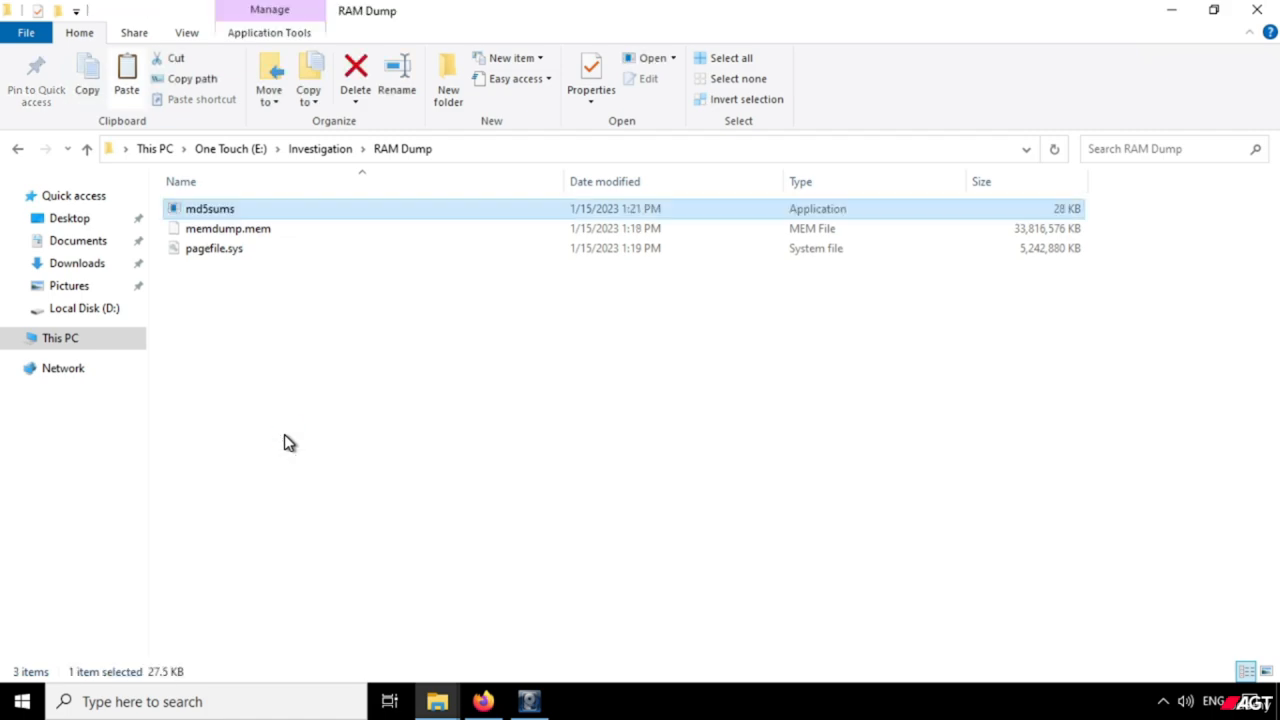
Open a command prompt (cmd) directly in the E:\Investigation\RAM Dump folder.
left_click(533, 148)
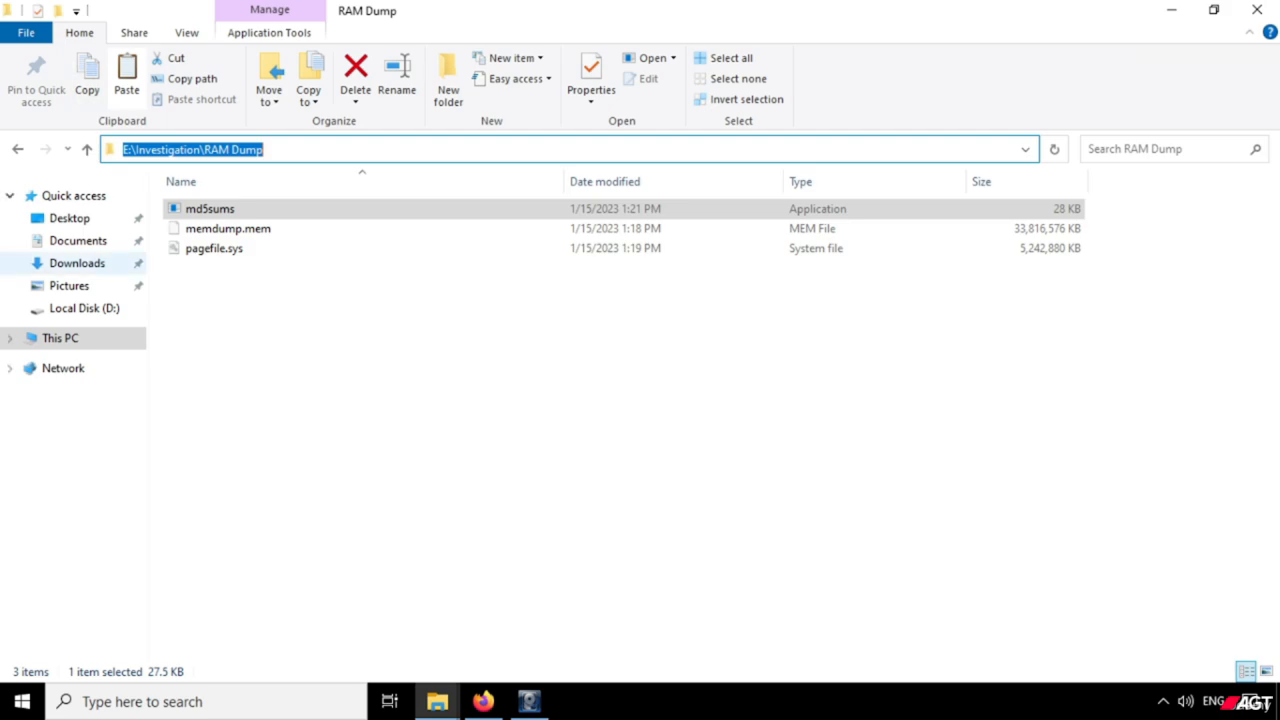
left_click(443, 451)
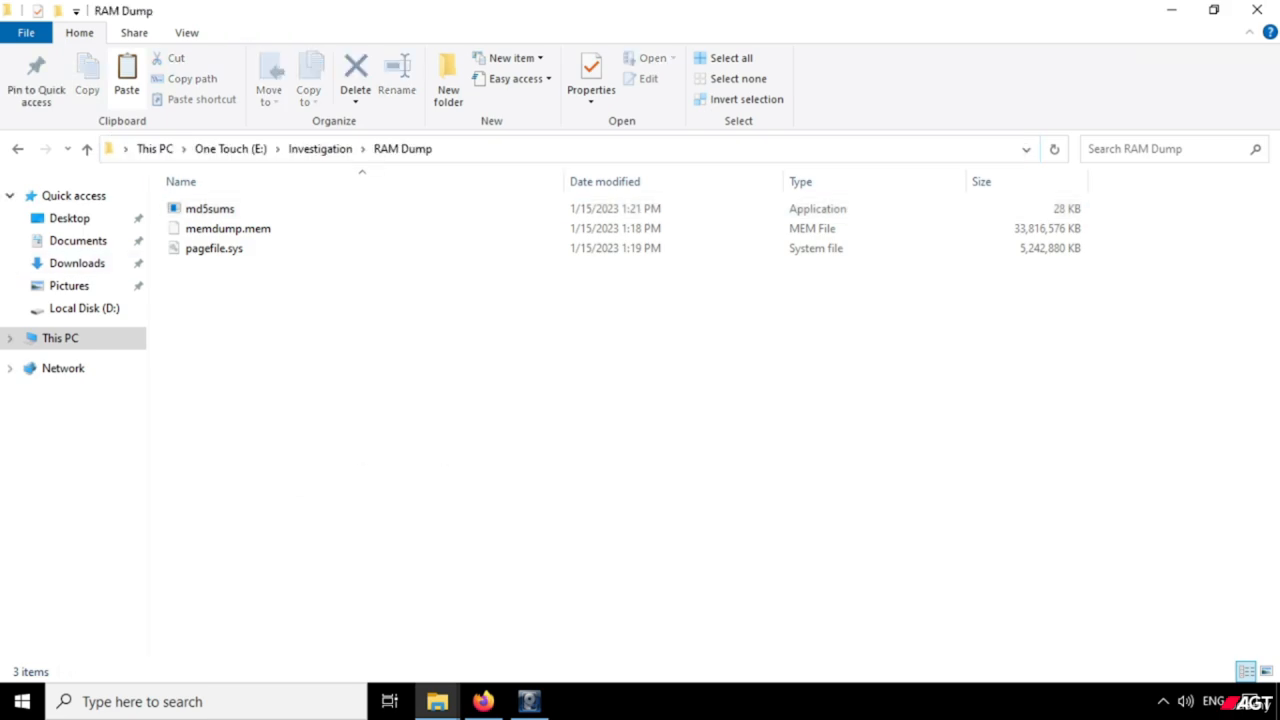
left_click(576, 148)
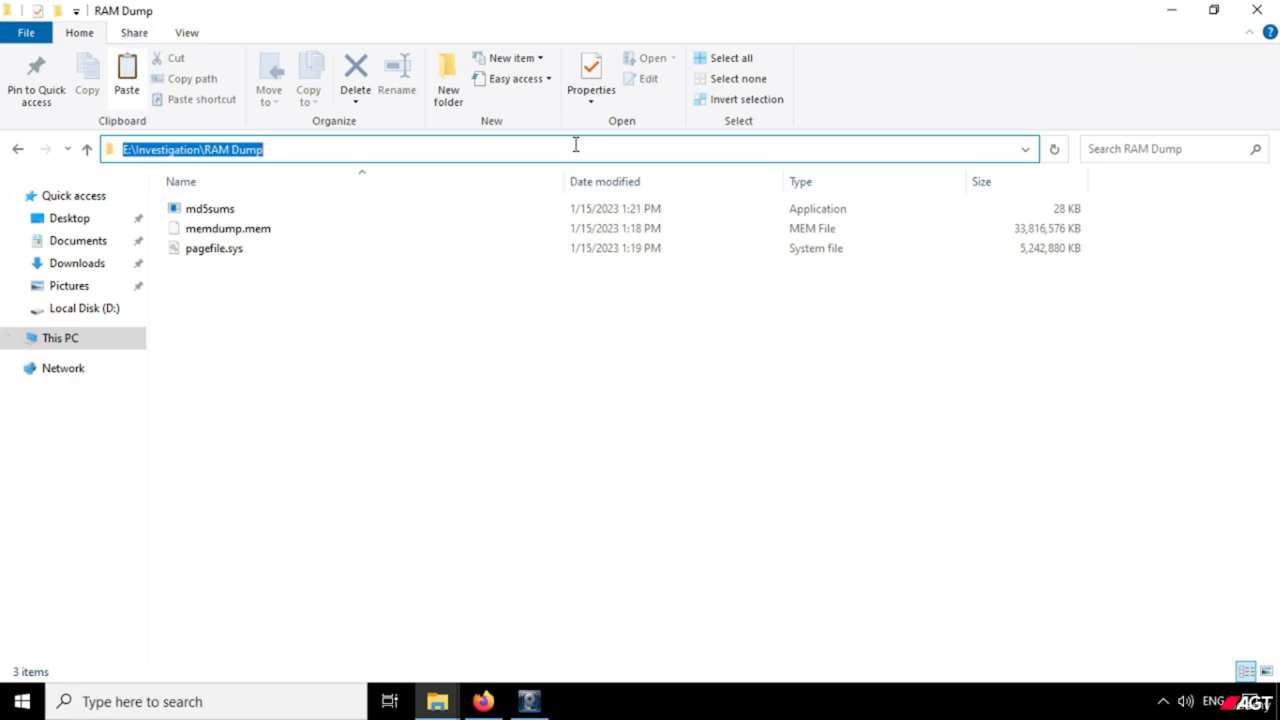
type("cmd")
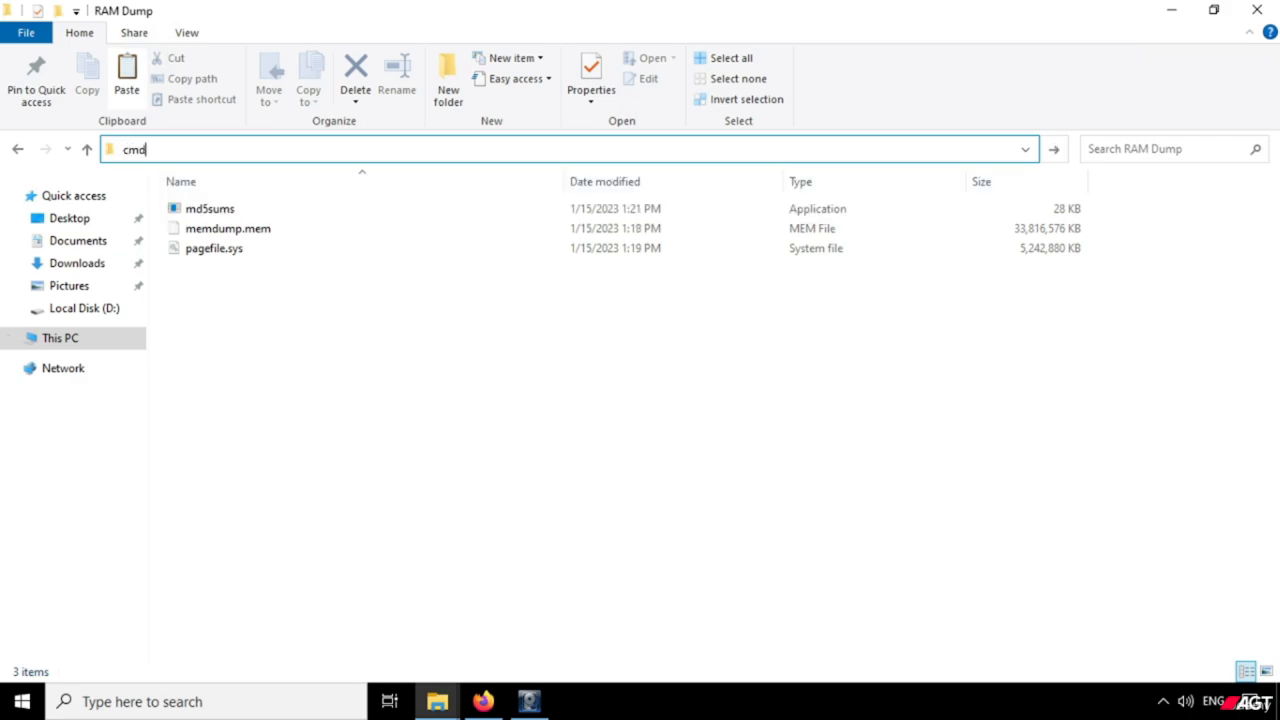
key("Return")
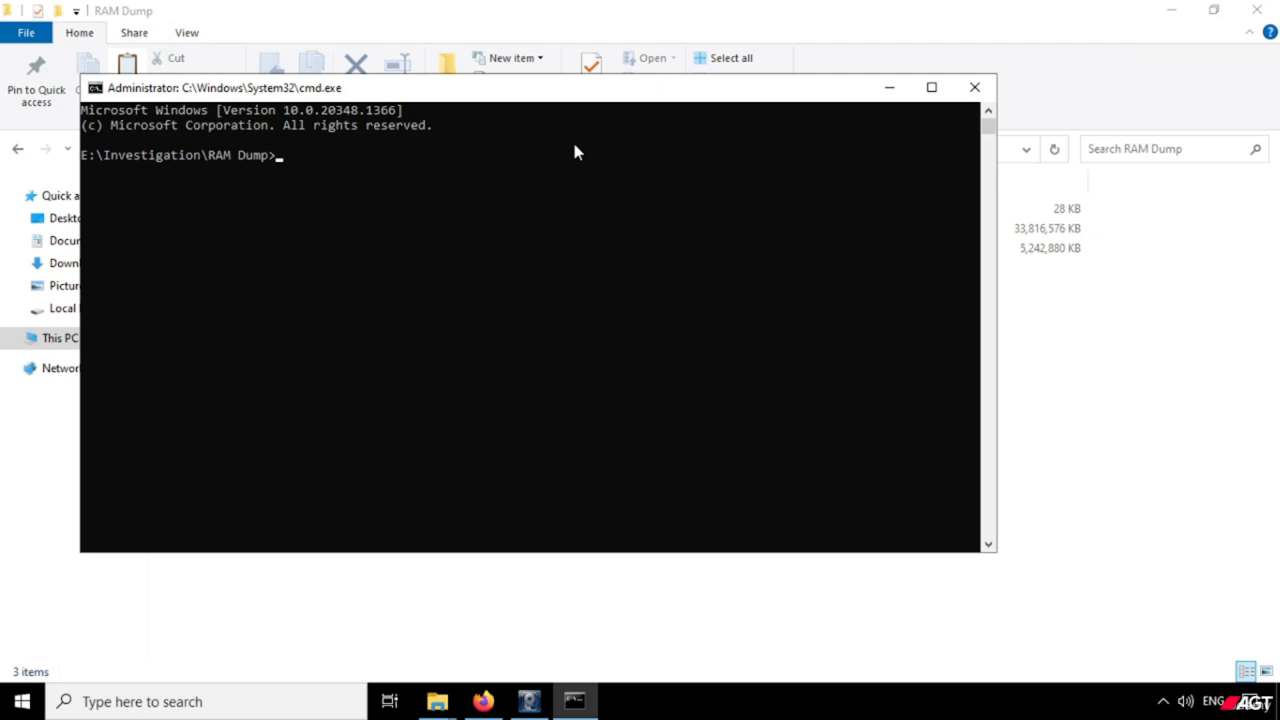
Run "md5sums memdump.mem" in the command prompt to compute the memory dump's MD5 hash.
left_click_drag(597, 102, 705, 138)
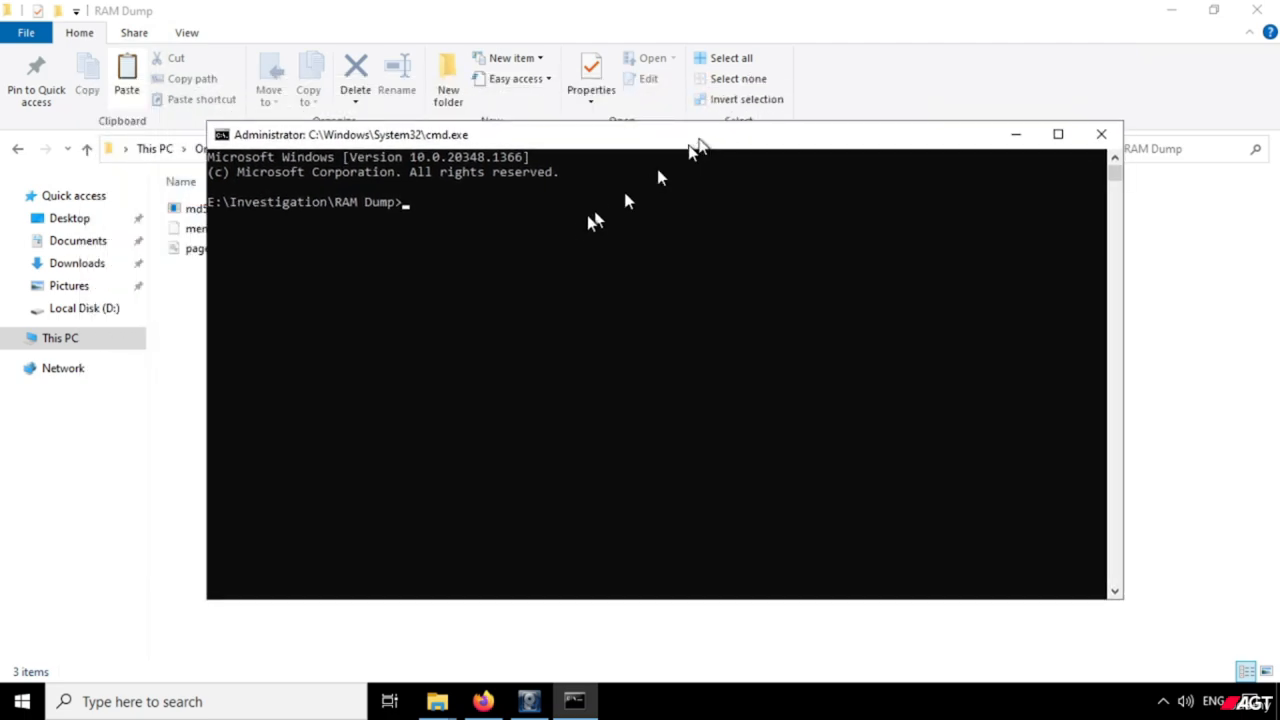
left_click(562, 235)
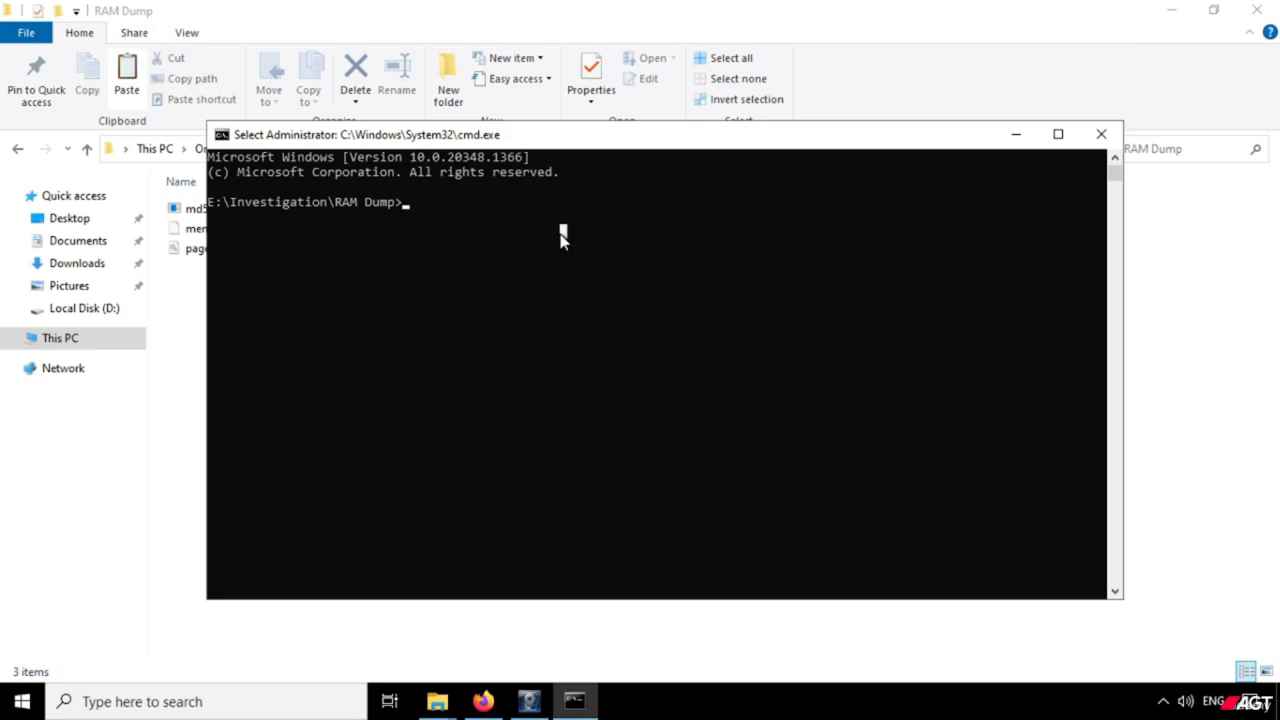
type("md5")
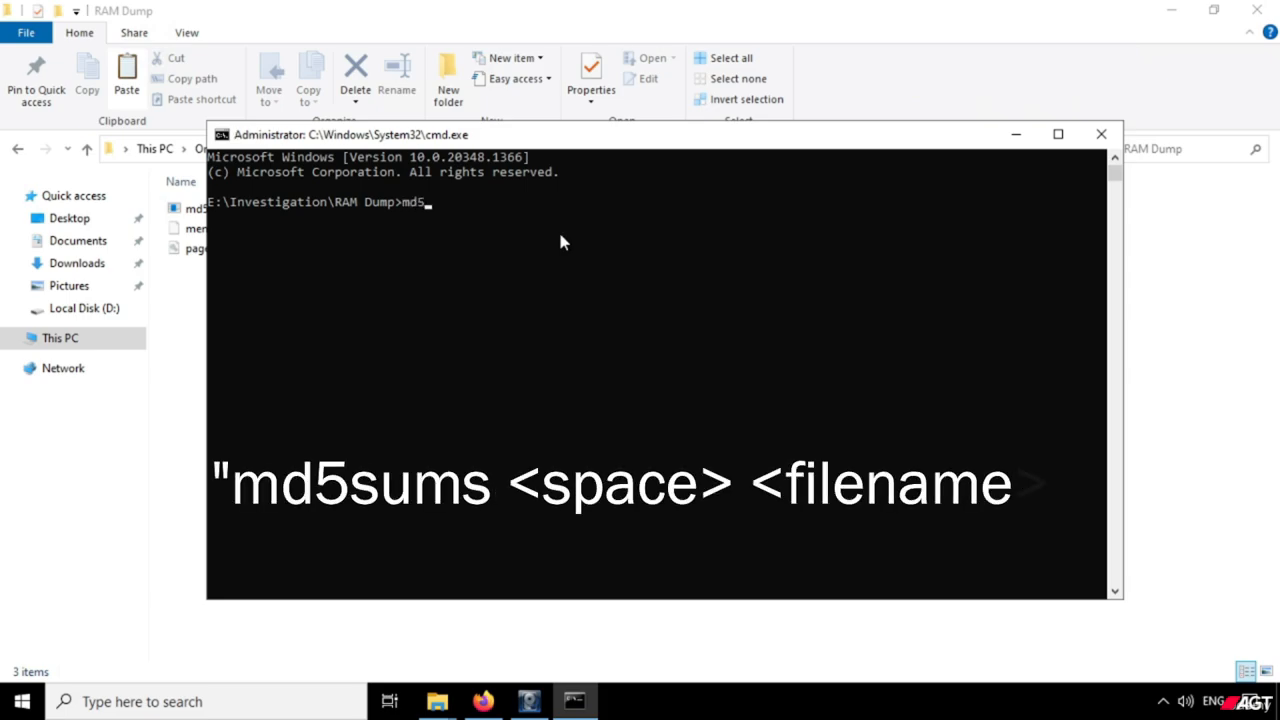
type("sums")
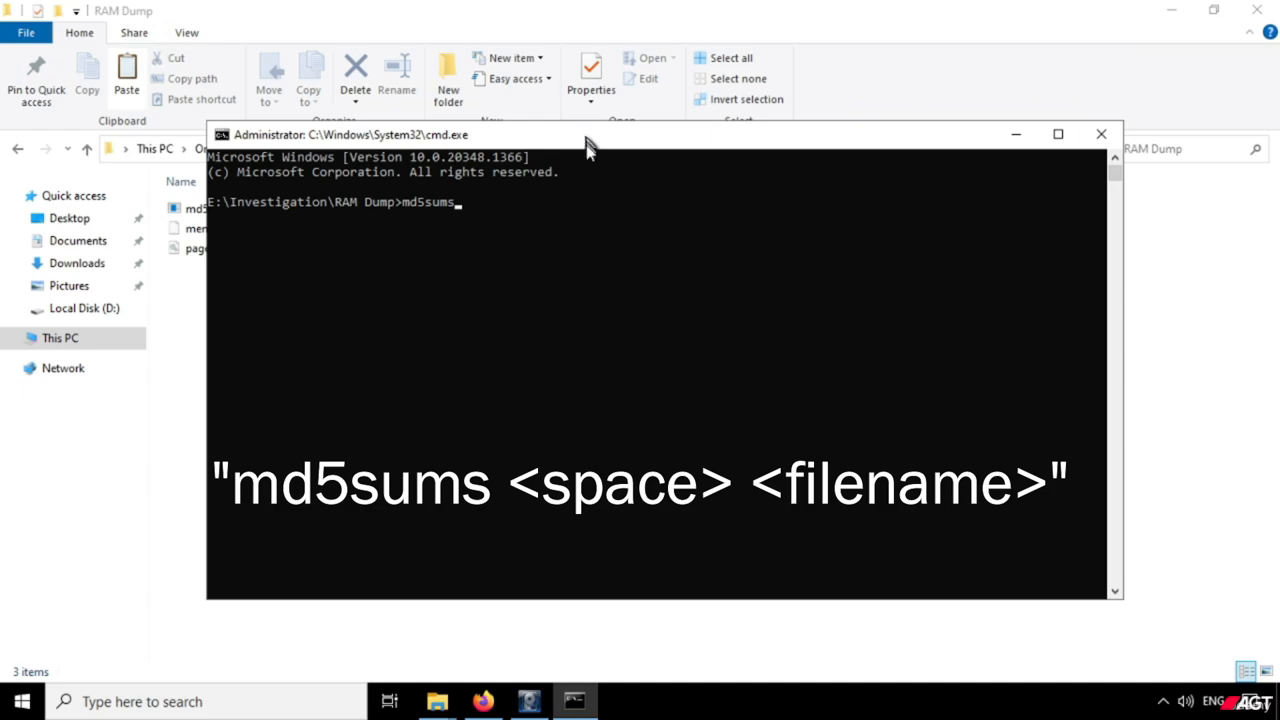
left_click_drag(588, 137, 570, 293)
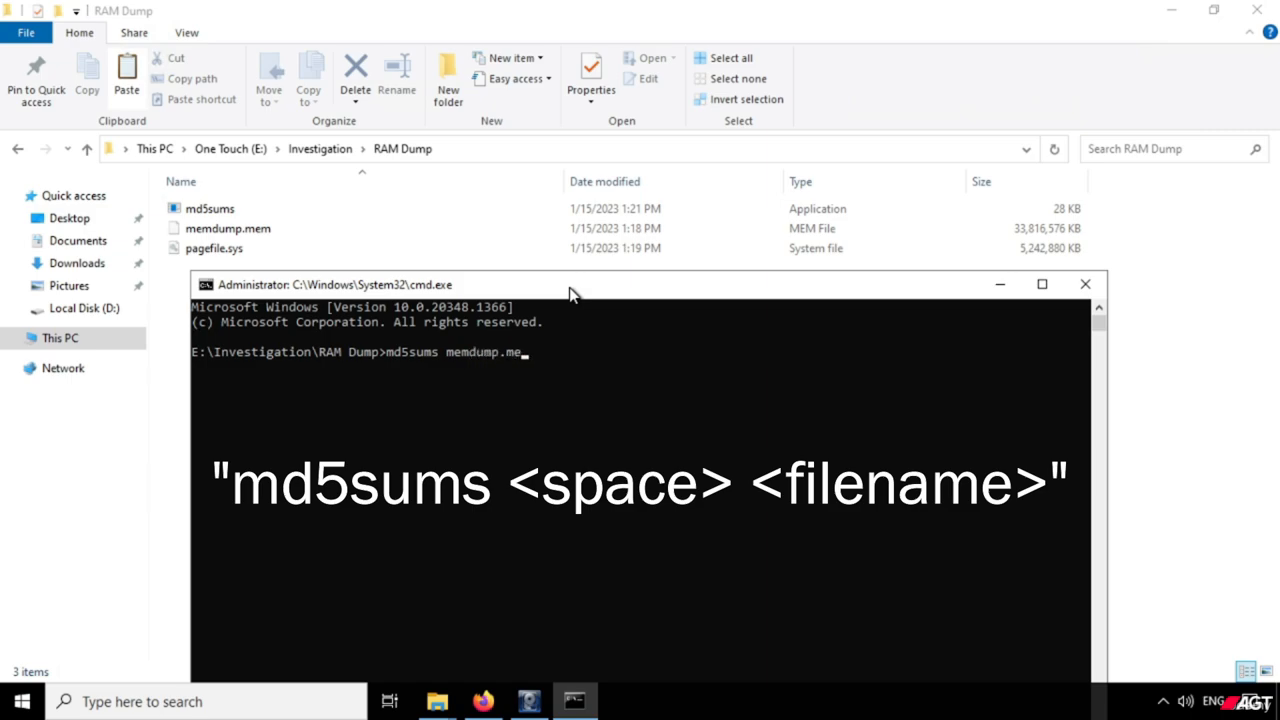
left_click_drag(570, 292, 729, 135)
left_click(783, 344)
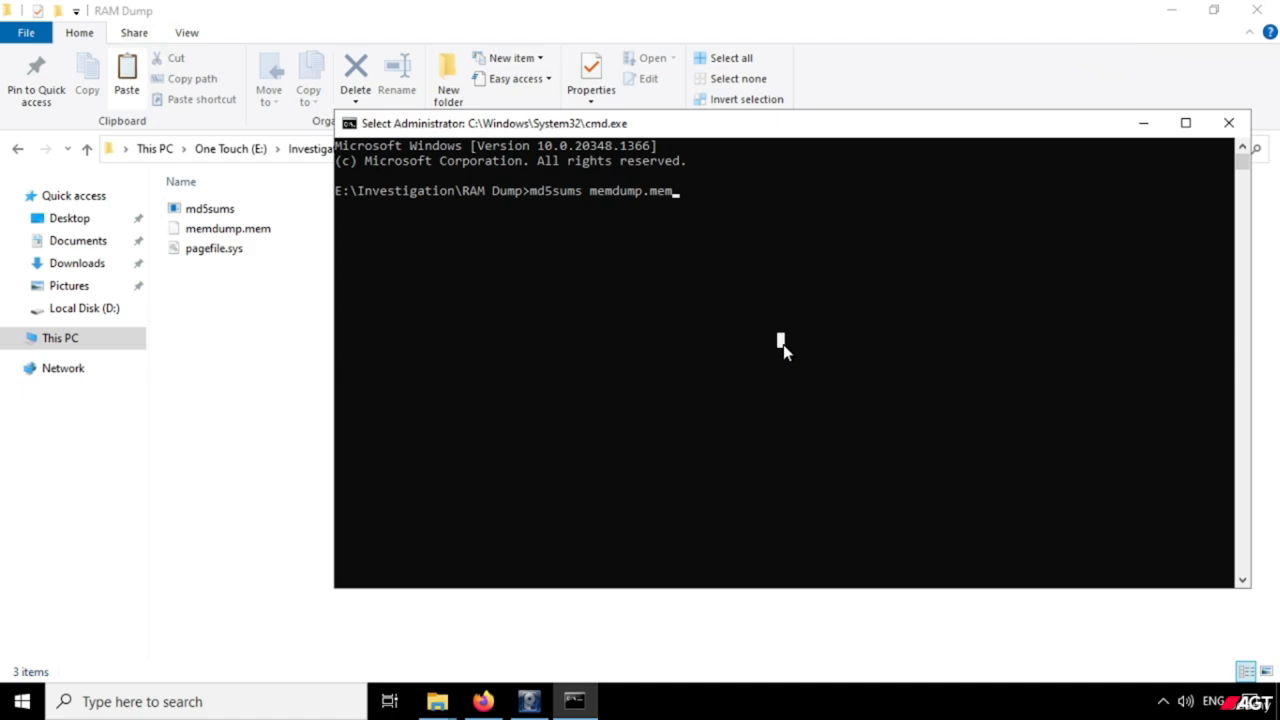
key("Return")
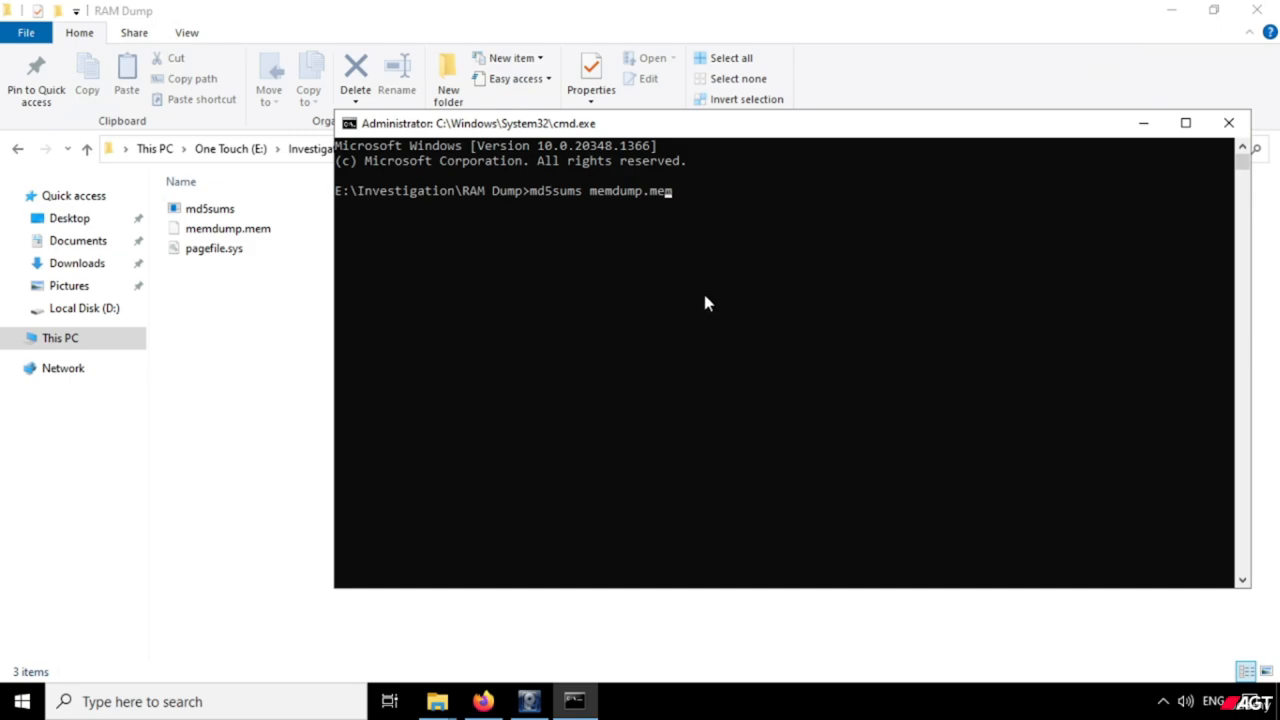
key("Return")
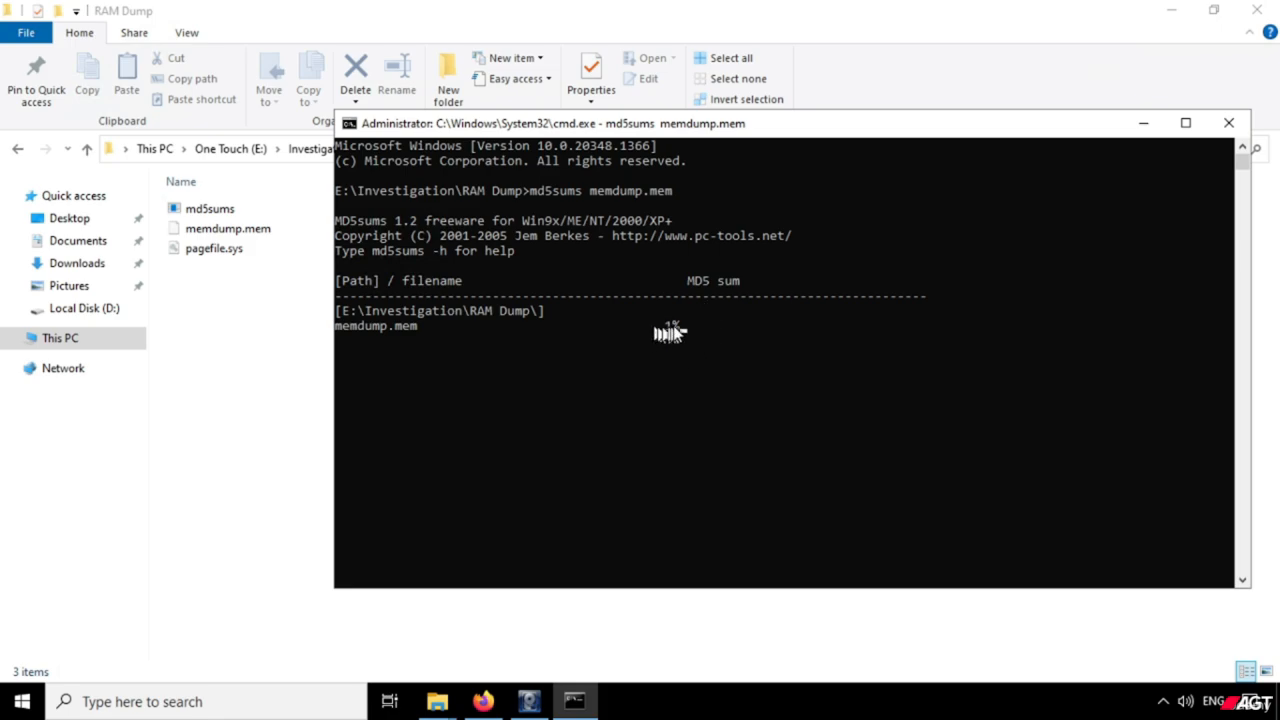
left_click_drag(652, 327, 690, 326)
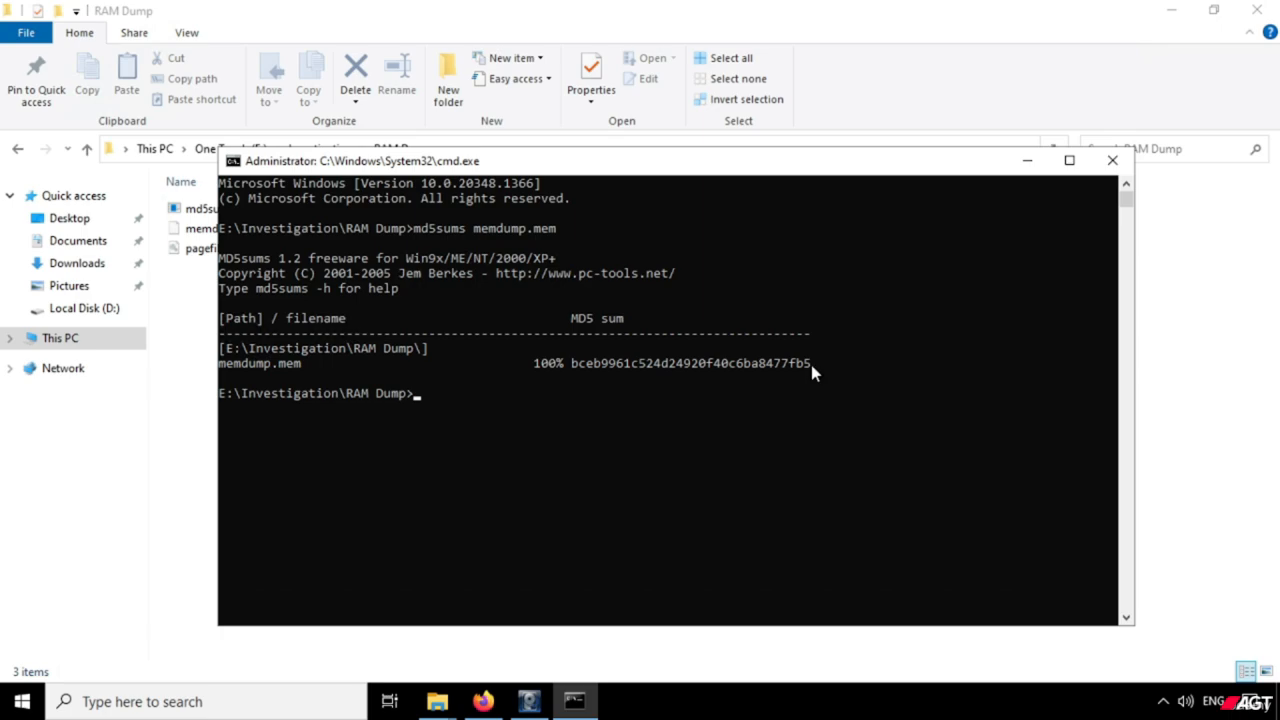
Copy the complete MD5 hash of memdump.mem from the command prompt output.
left_click_drag(572, 365, 800, 367)
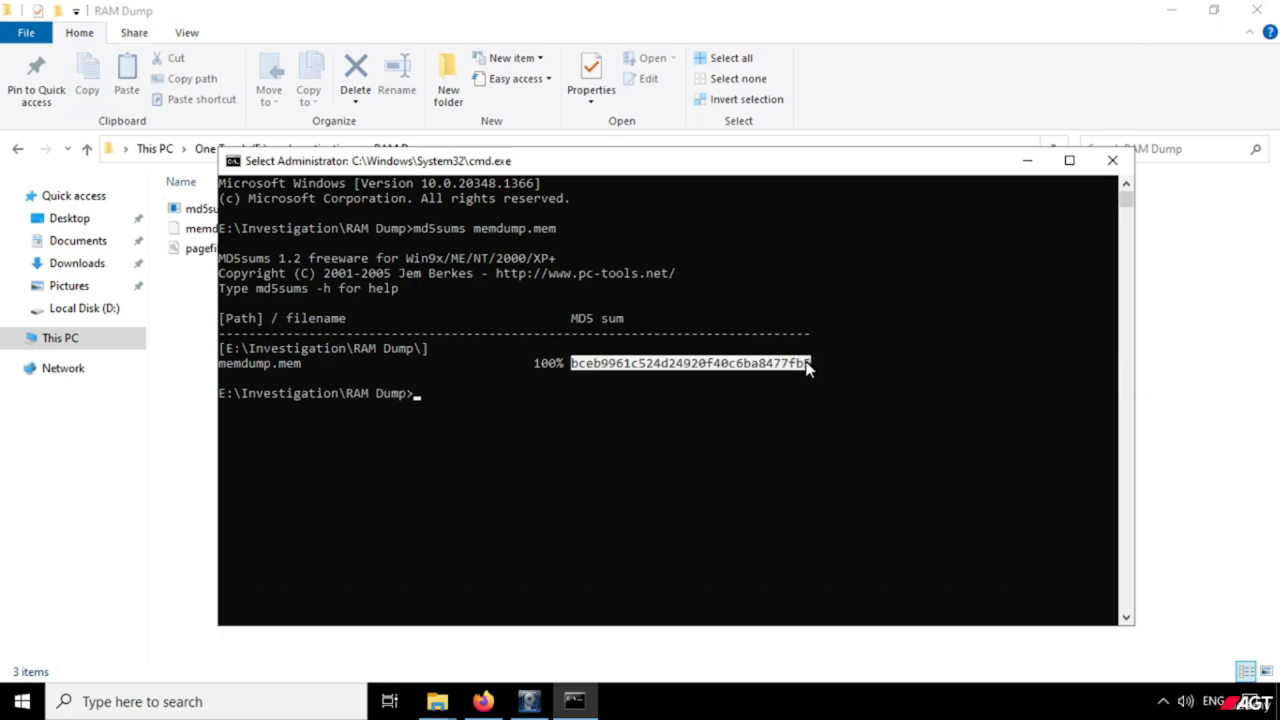
right_click(769, 363)
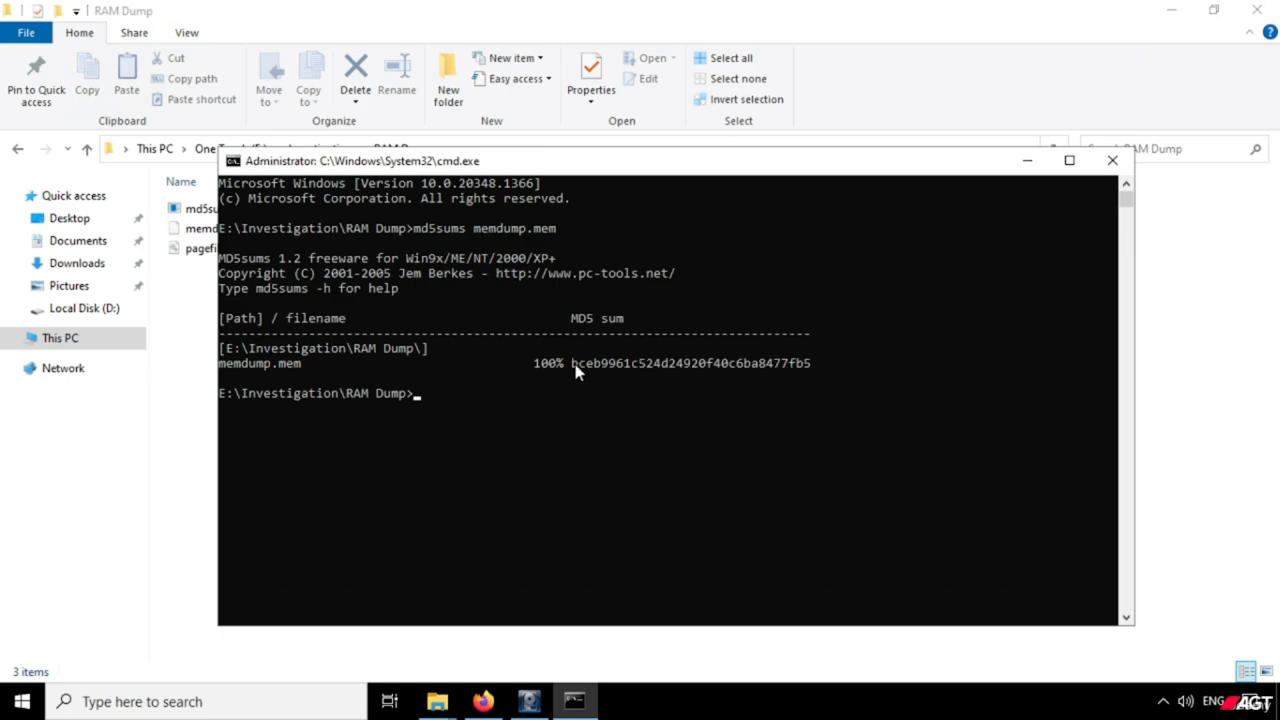
left_click_drag(571, 362, 815, 364)
key("cmd+c")
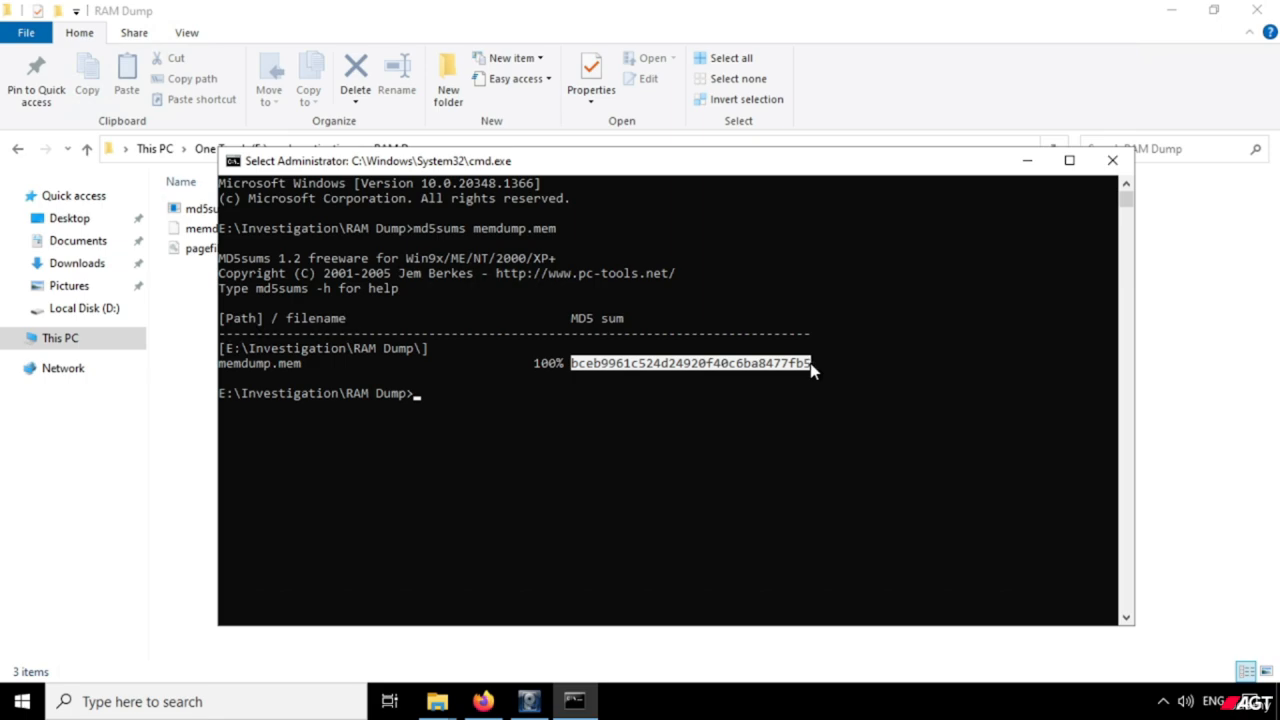
right_click(852, 525)
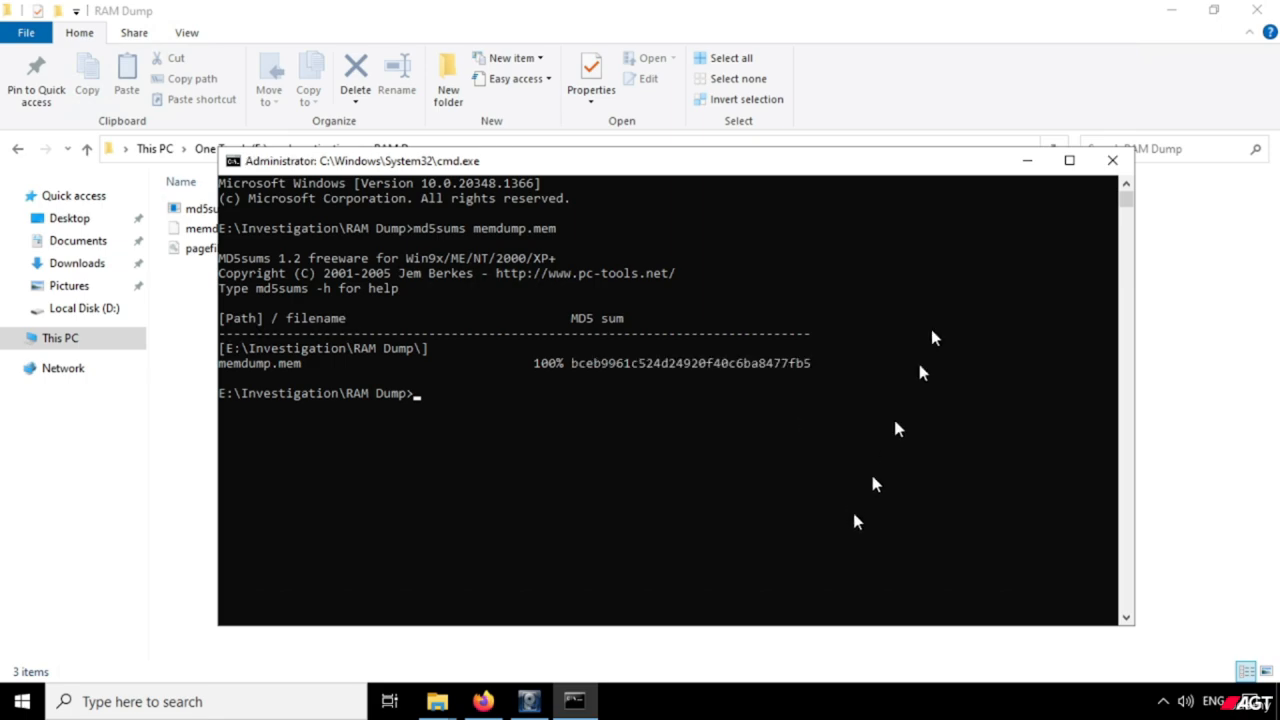
Create a text document named "Hash Value" in the RAM Dump folder and open it.
left_click(1200, 304)
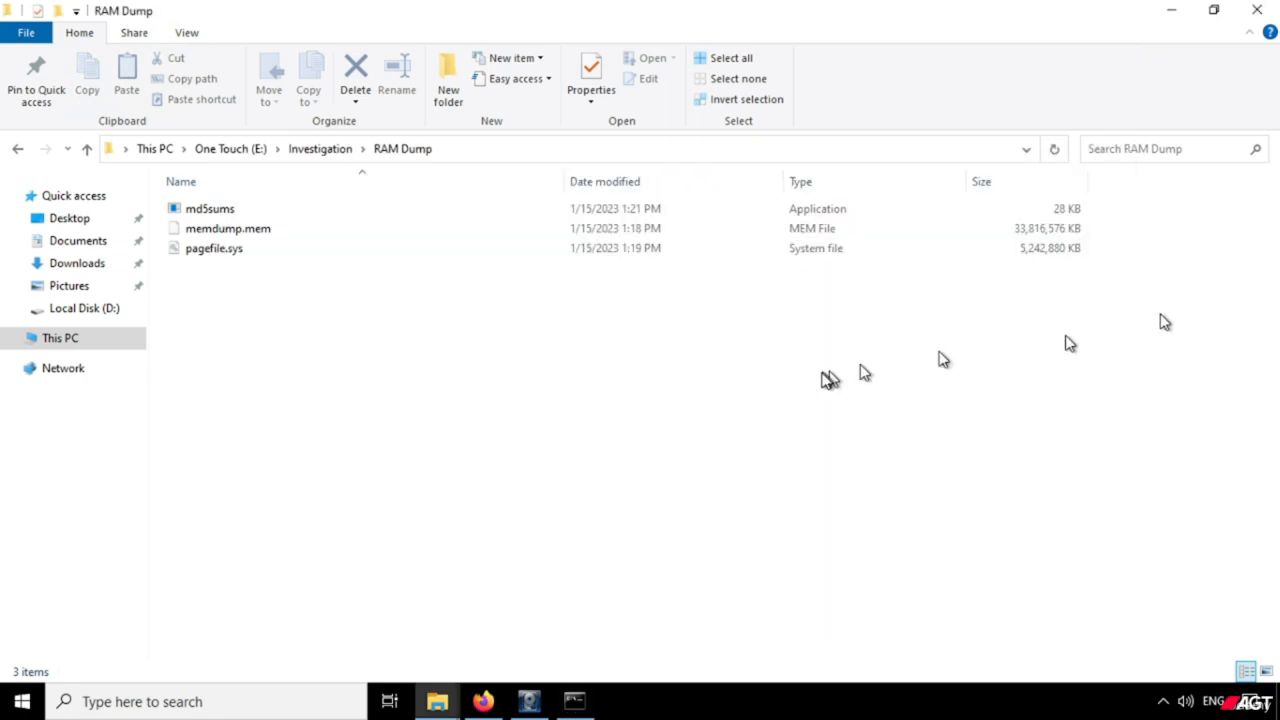
right_click(349, 371)
mouse_move(428, 572)
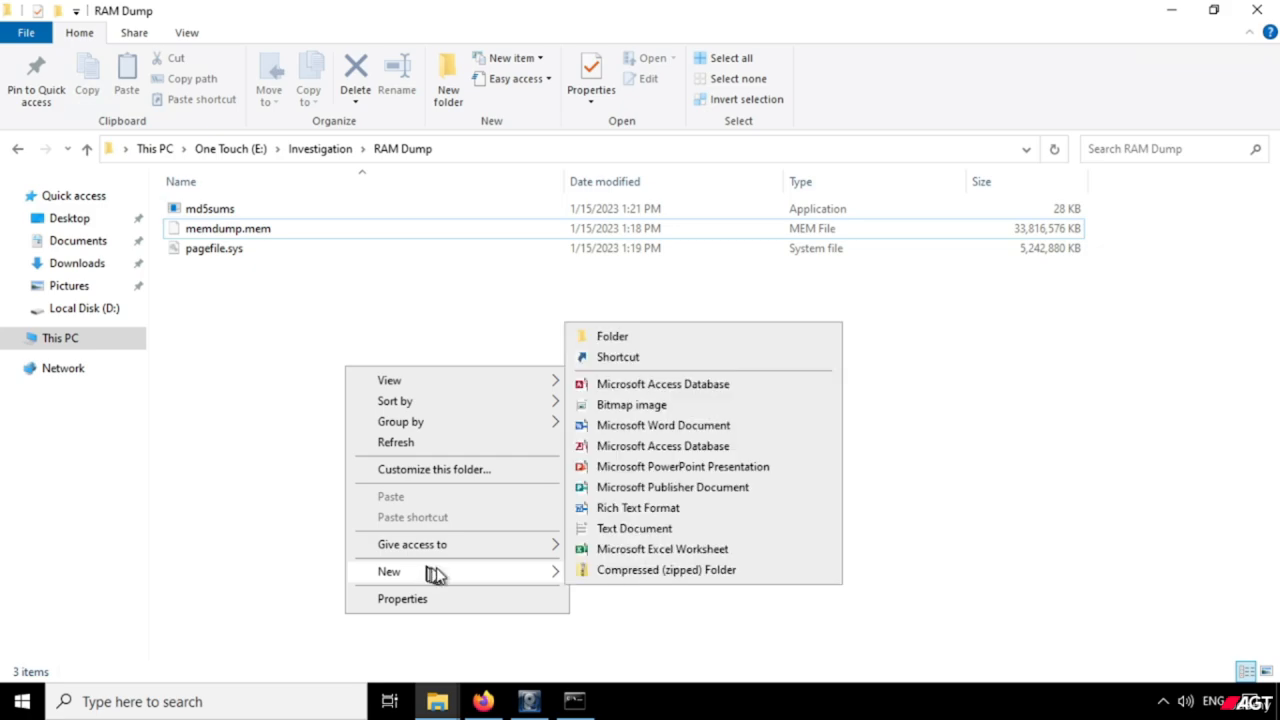
left_click(614, 530)
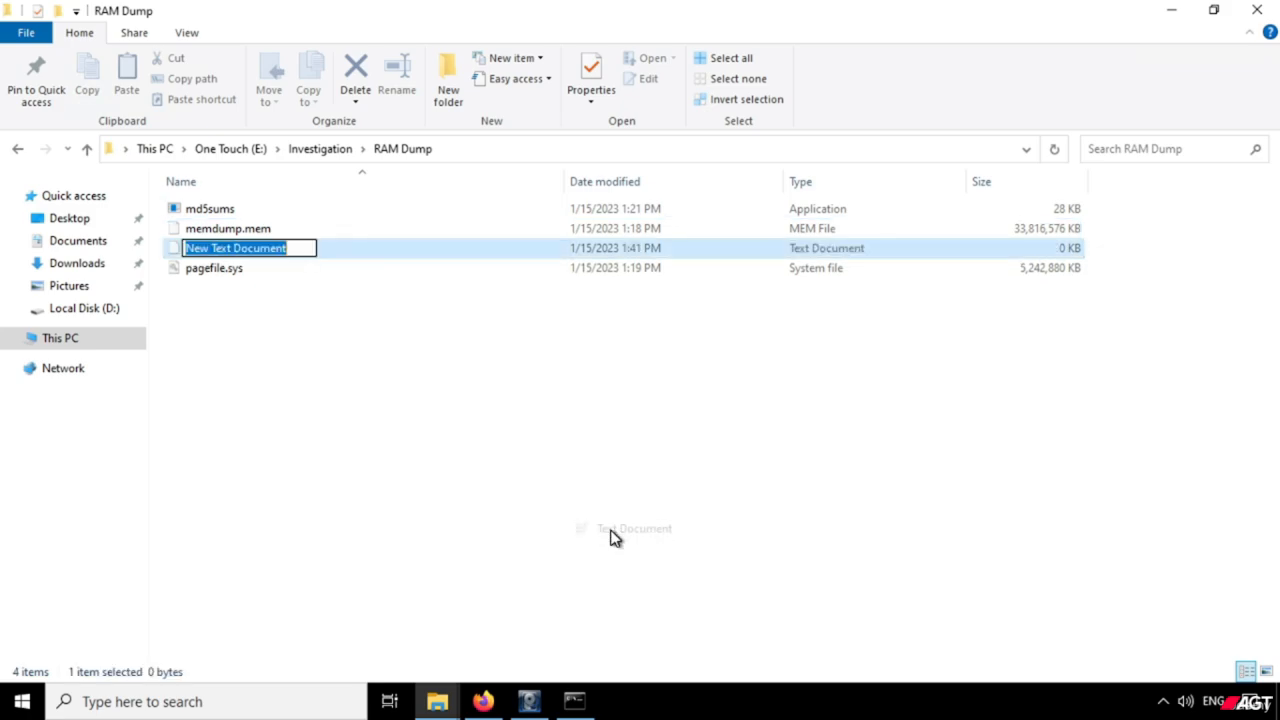
type("Hash Value")
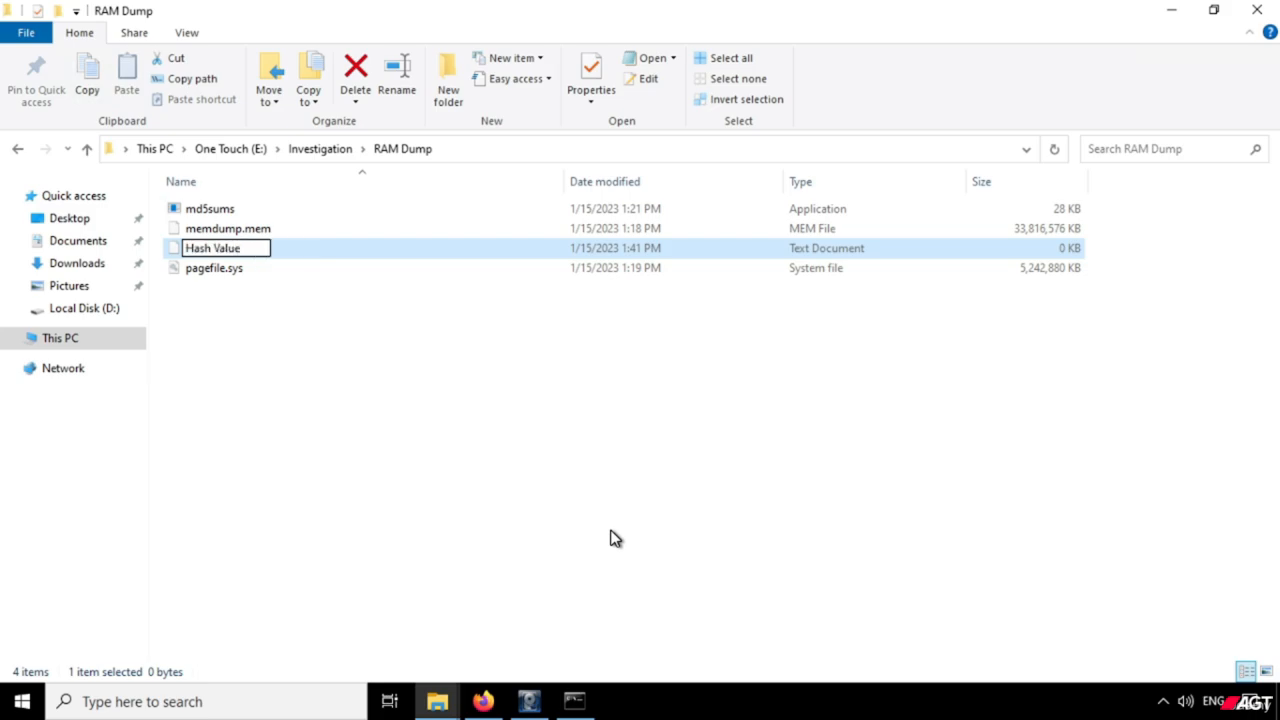
key("Return")
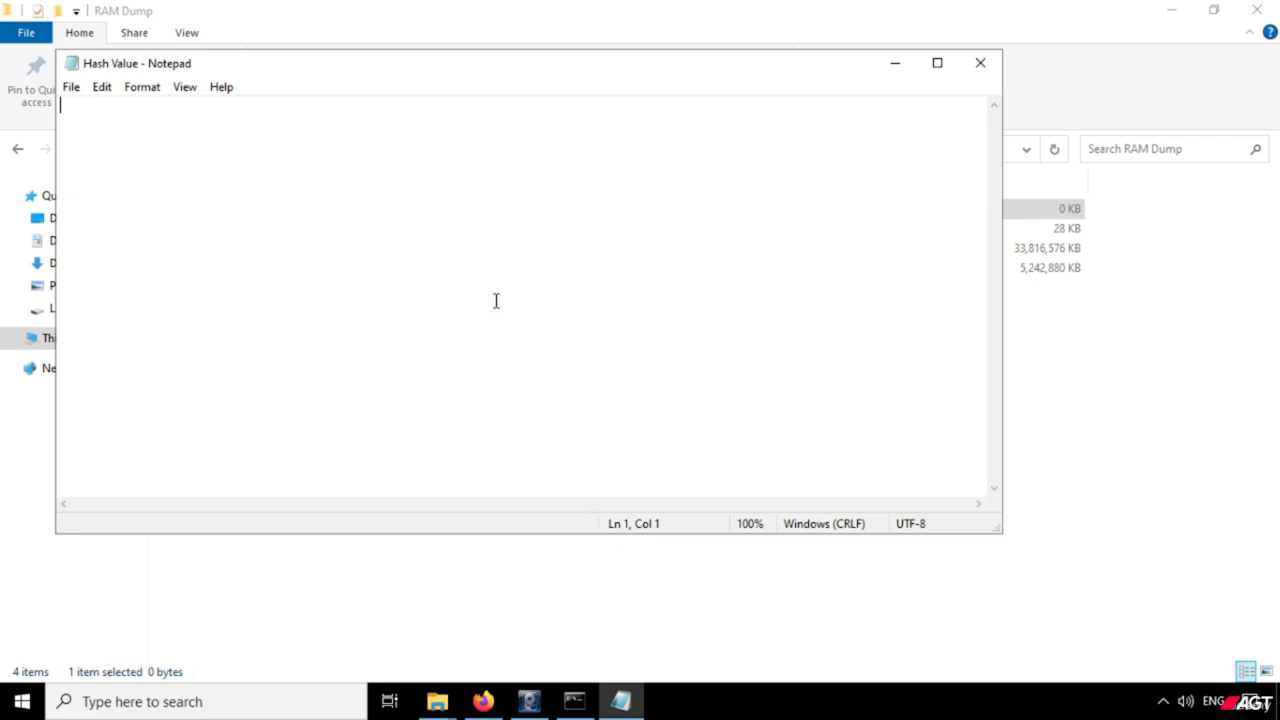
Paste the copied MD5 hash of memdump.mem into the empty Hash Value document.
right_click(494, 300)
left_click(540, 386)
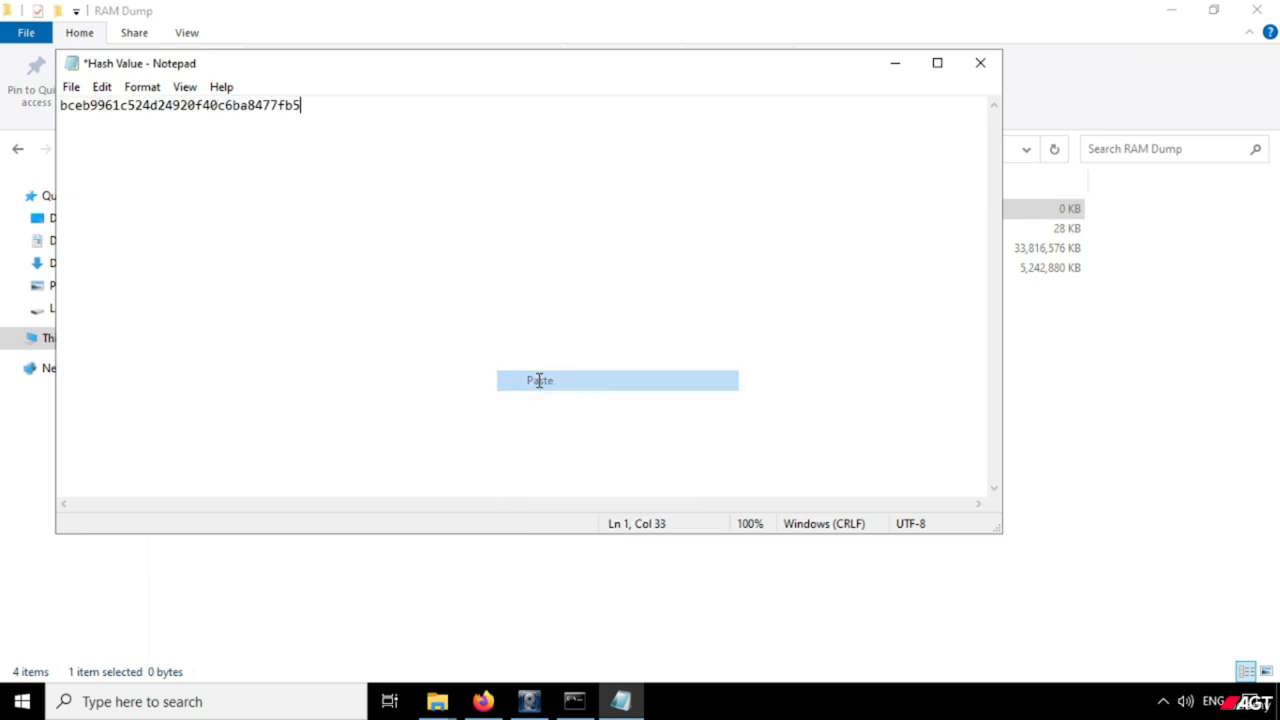
left_click_drag(461, 74, 675, 152)
scroll(598, 303, "up", 4, "ctrl")
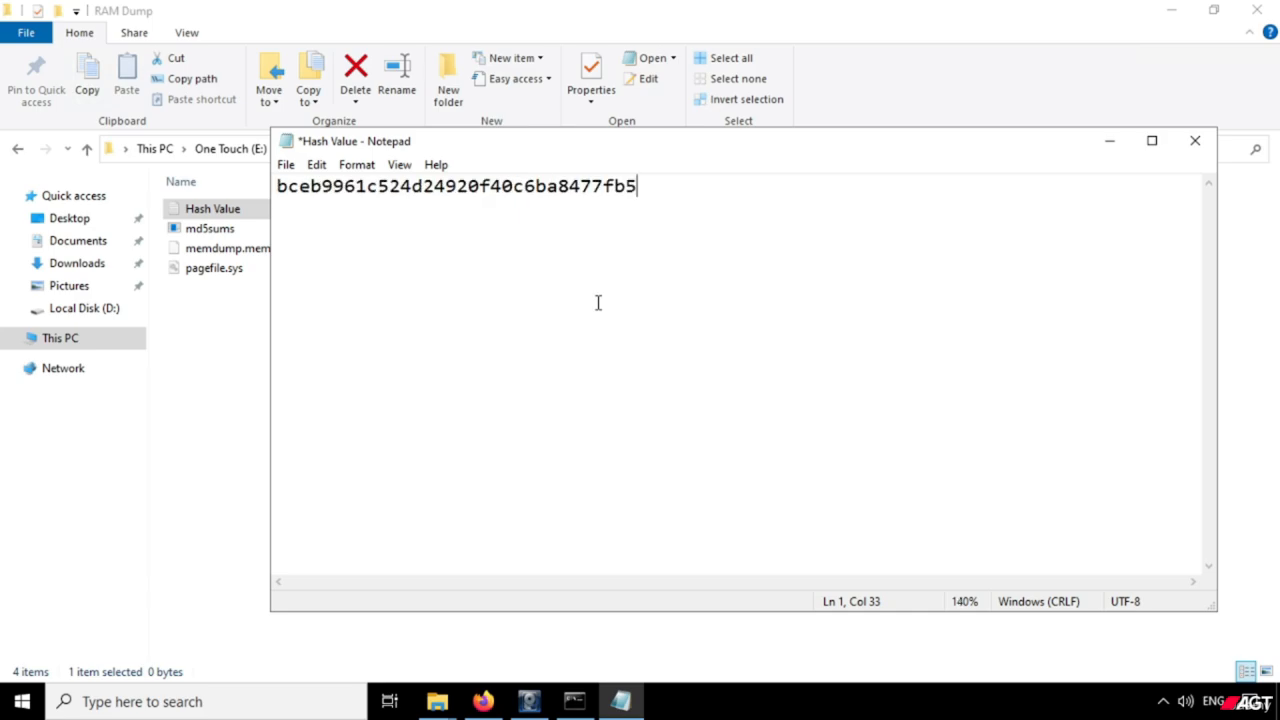
scroll(600, 303, "up", 15, "ctrl")
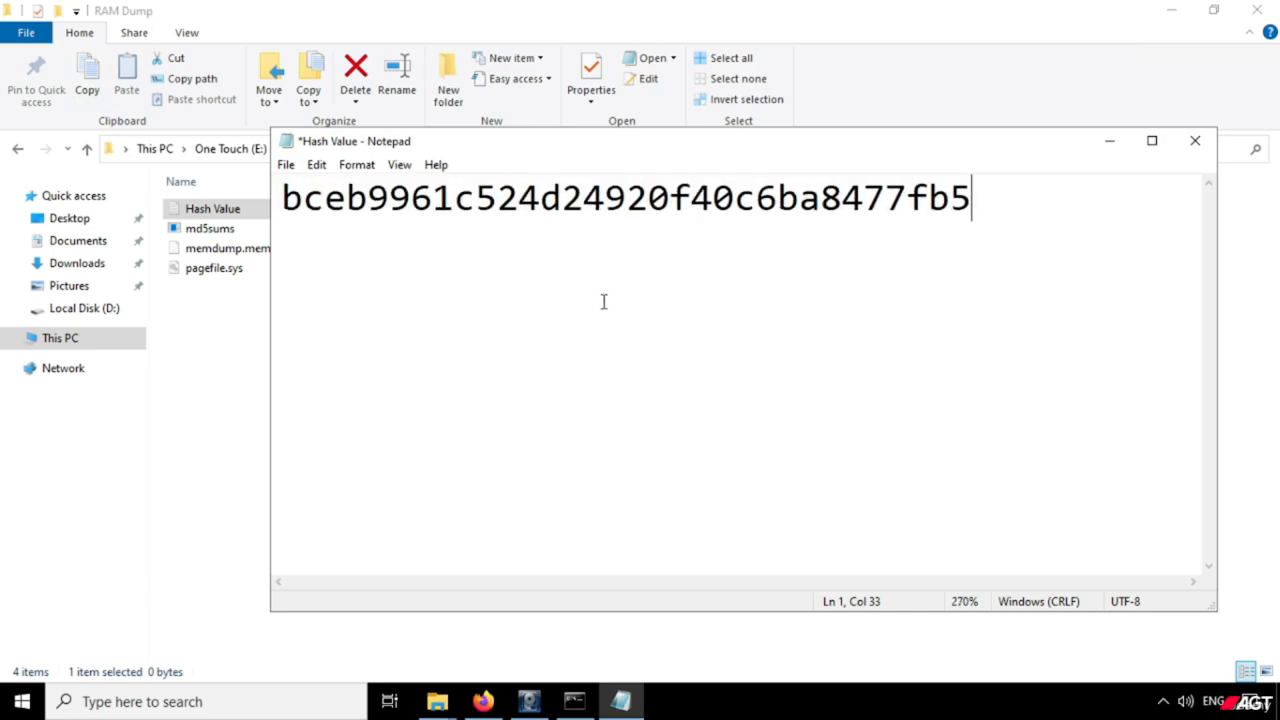
scroll(604, 302, "up", 3, "ctrl")
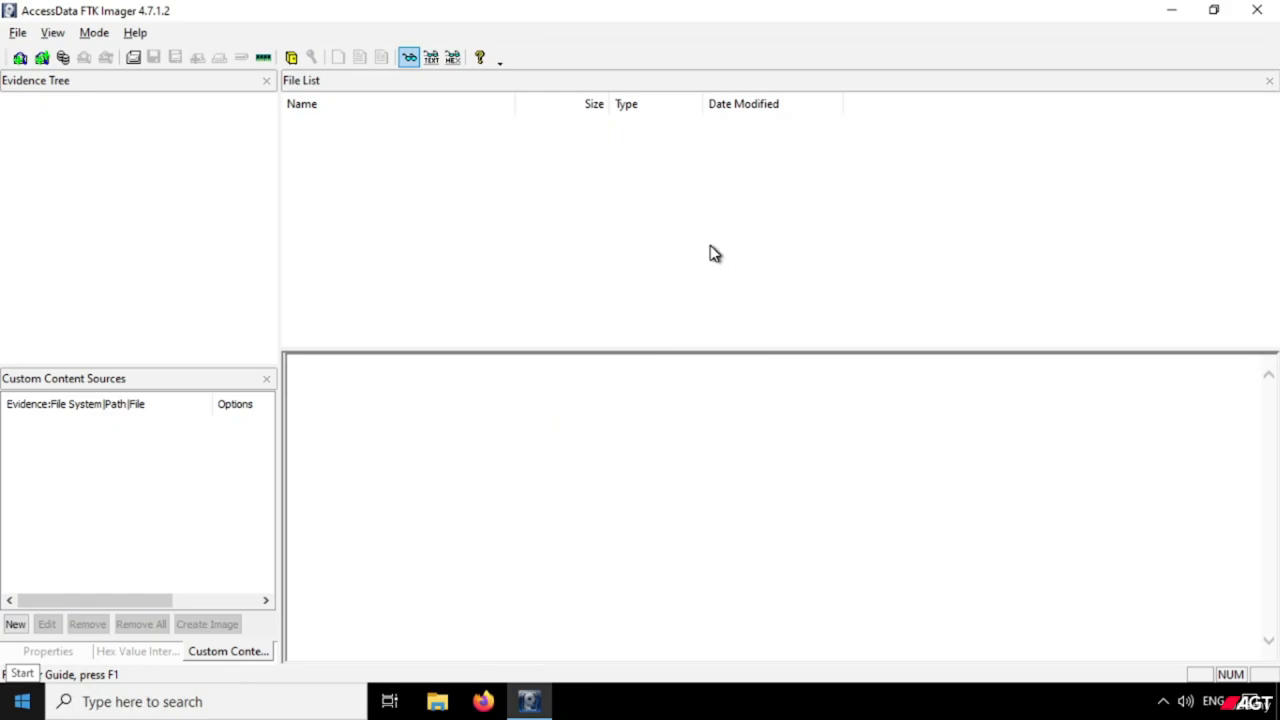
left_click(714, 252)
left_click(714, 252)
left_click(714, 252)
left_click(714, 252)
left_click(714, 252)
left_click(714, 252)
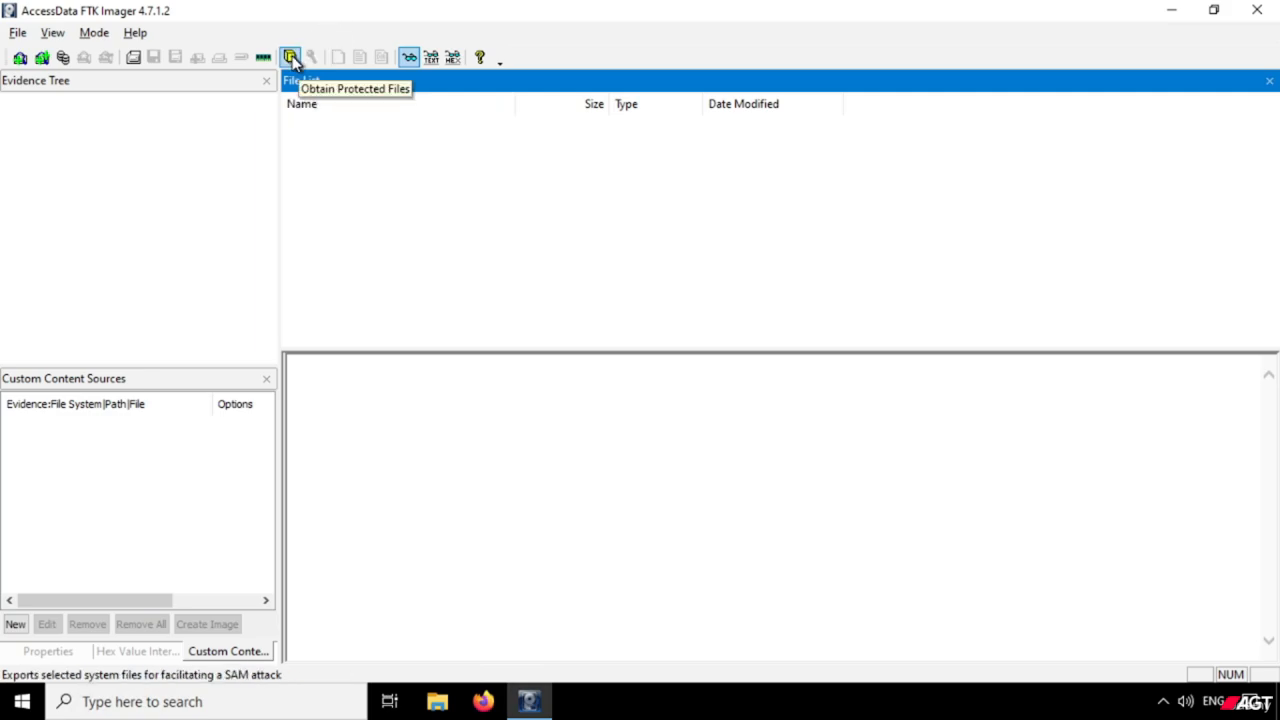
In FTK Imager, start obtaining protected files and browse for a destination in the Investigation folder on One Touch (E:).
left_click(18, 33)
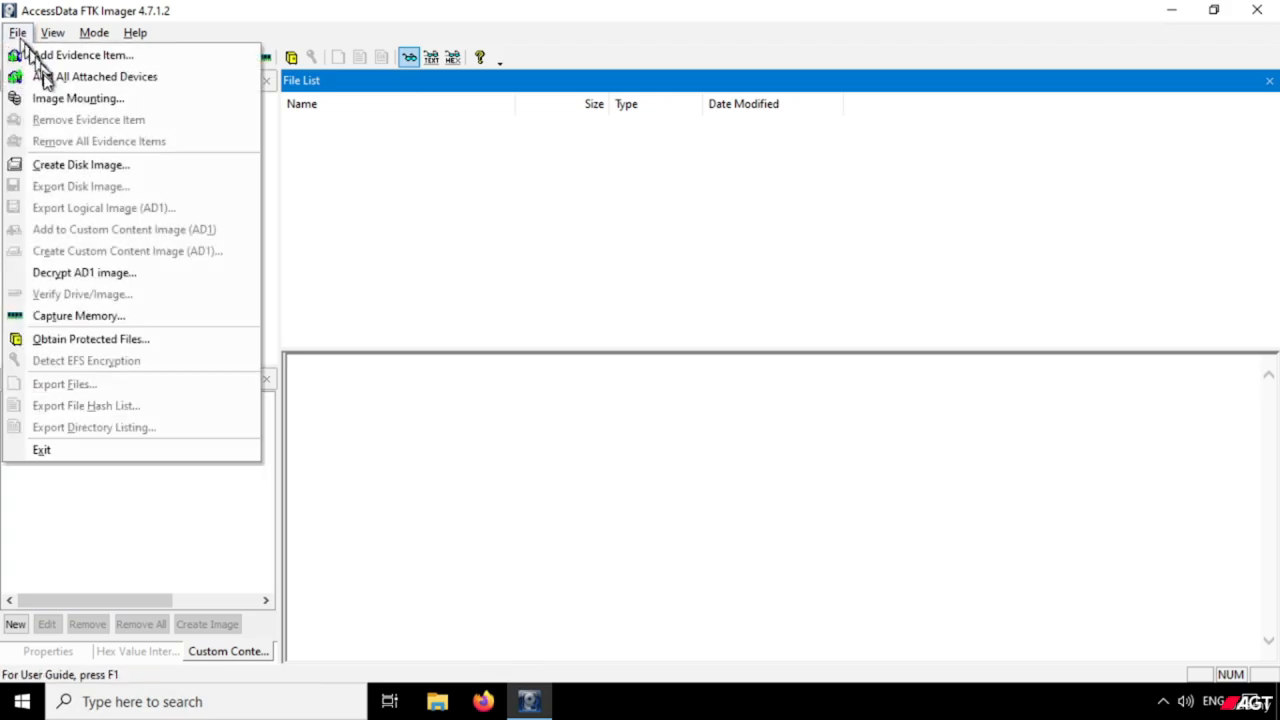
left_click(167, 353)
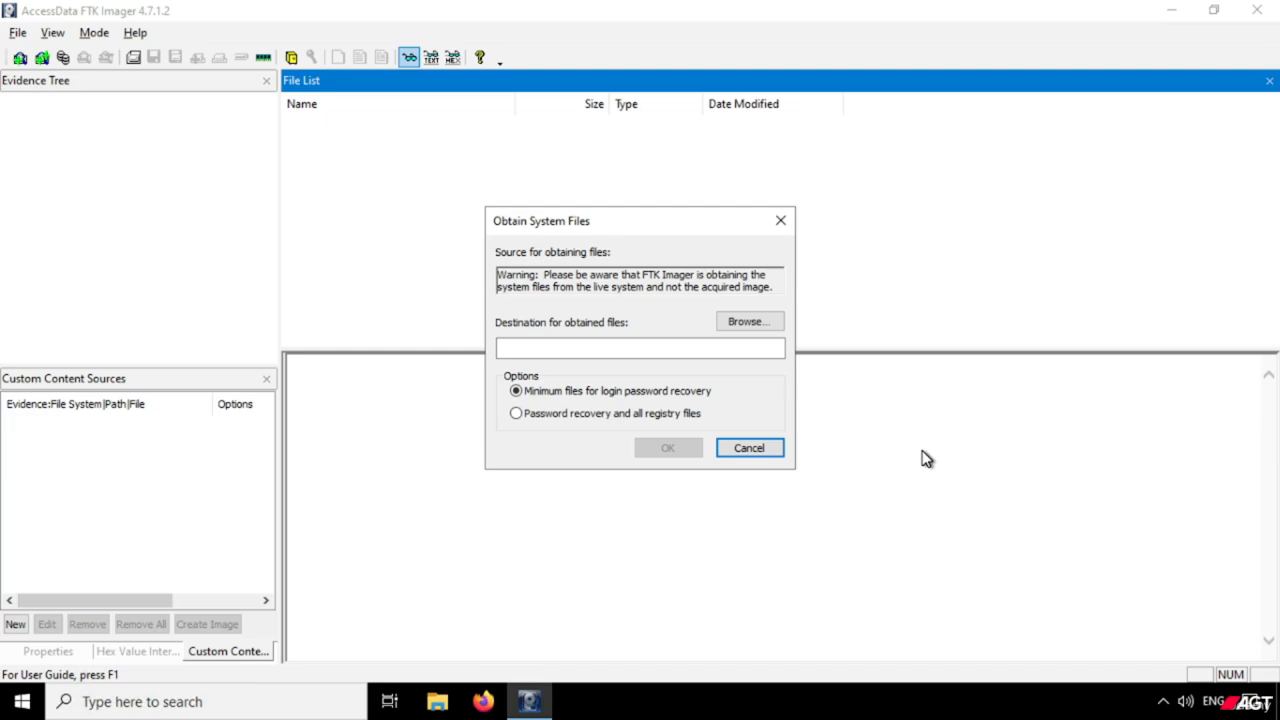
left_click(745, 322)
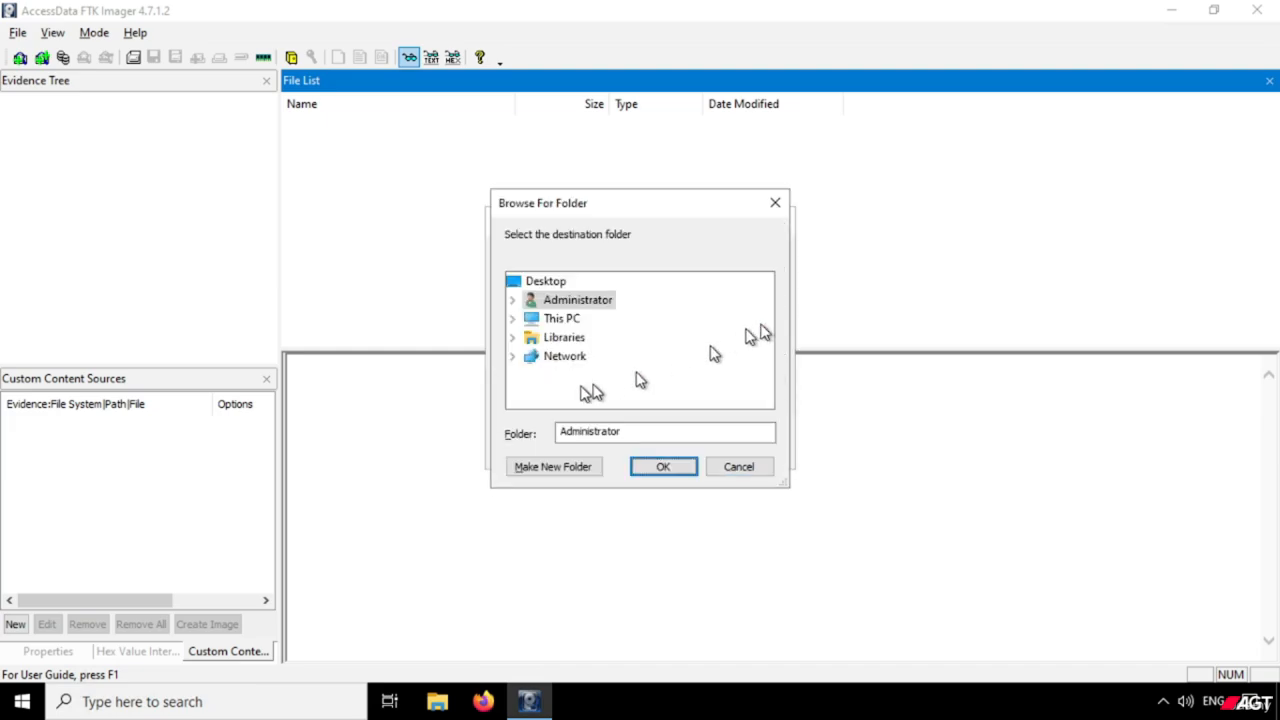
left_click(556, 322)
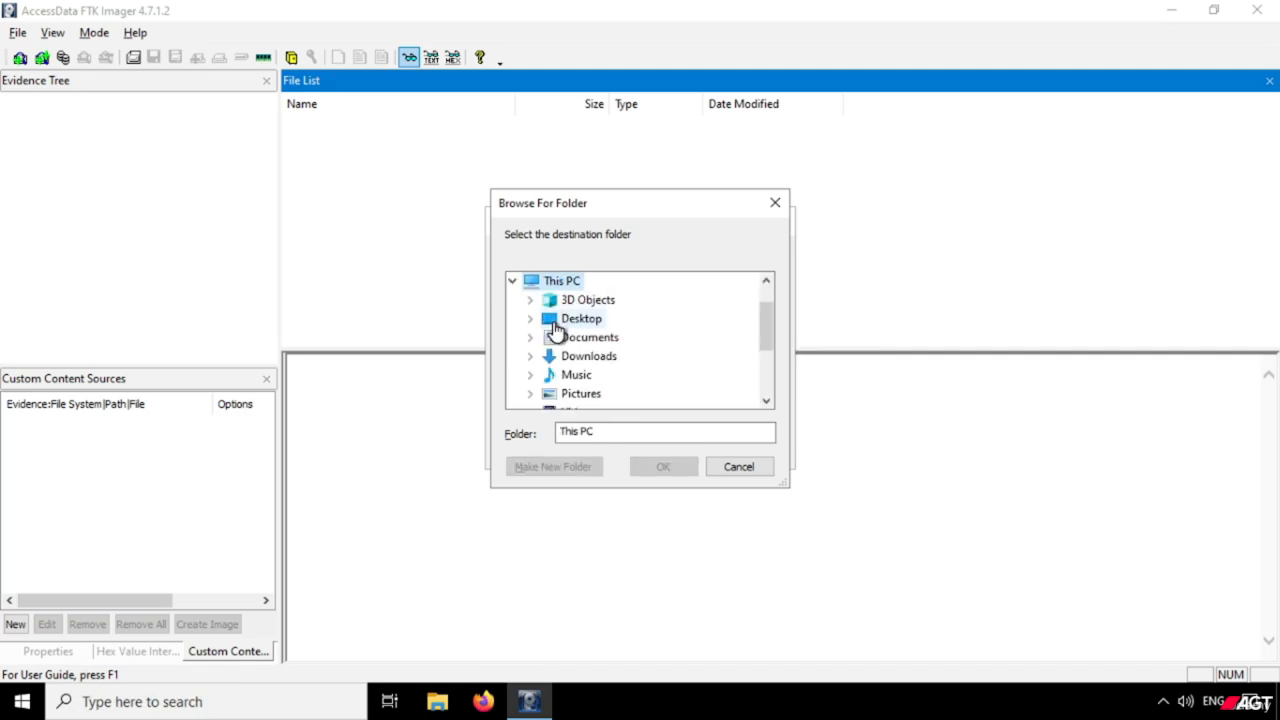
scroll(603, 366, "down", 2)
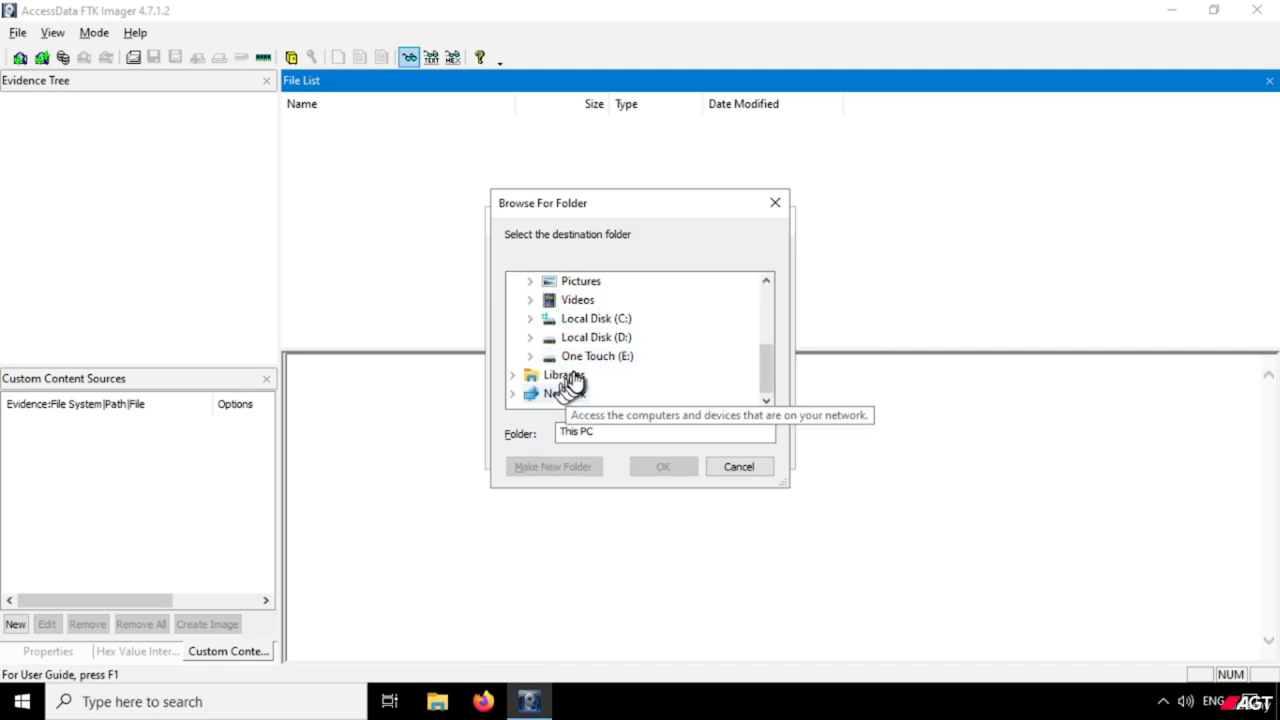
double_click(600, 360)
scroll(643, 354, "down", 1)
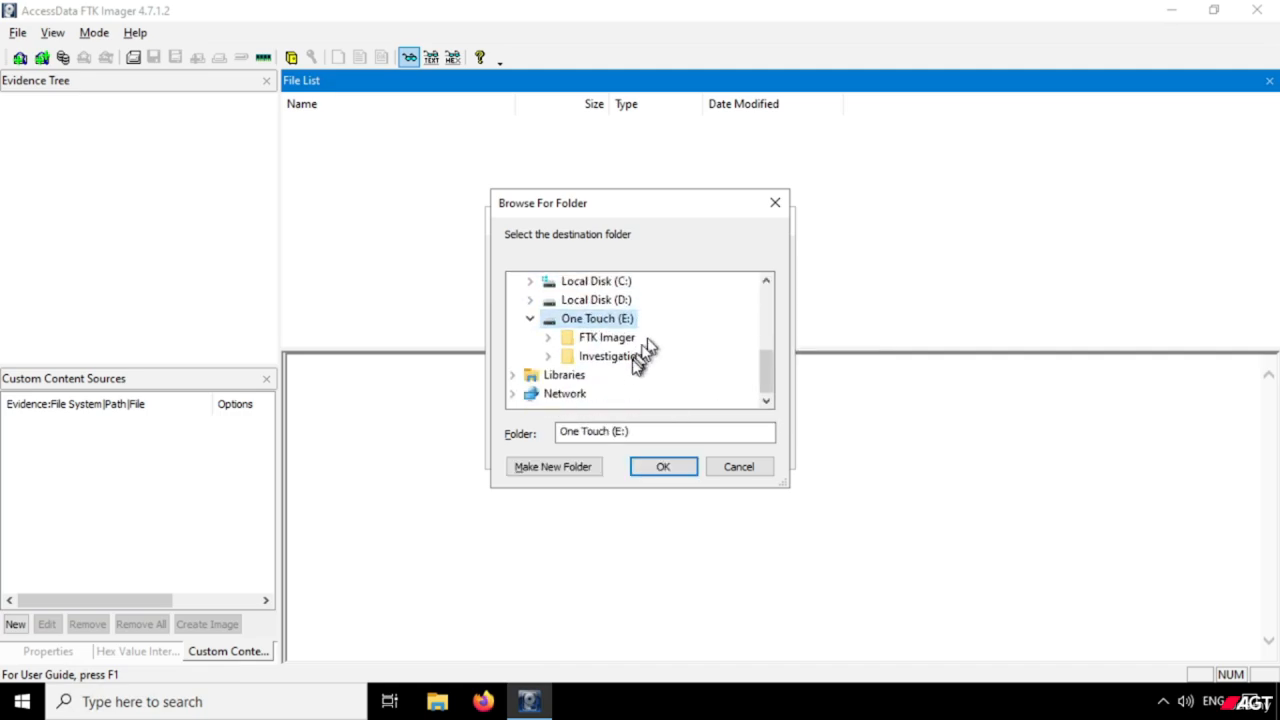
double_click(622, 366)
scroll(620, 365, "up", 1)
scroll(665, 362, "down", 1)
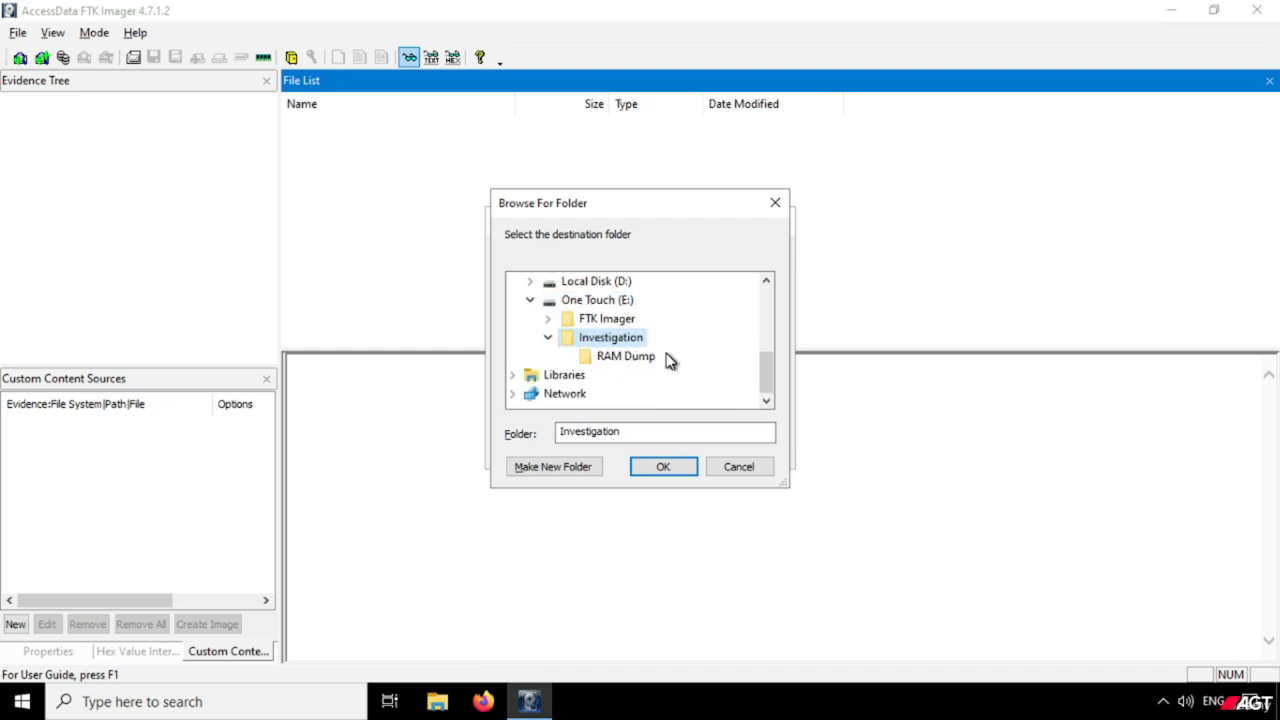
Create a folder named "Protected Files" inside Investigation and choose it as the destination for the obtained files.
left_click(574, 467)
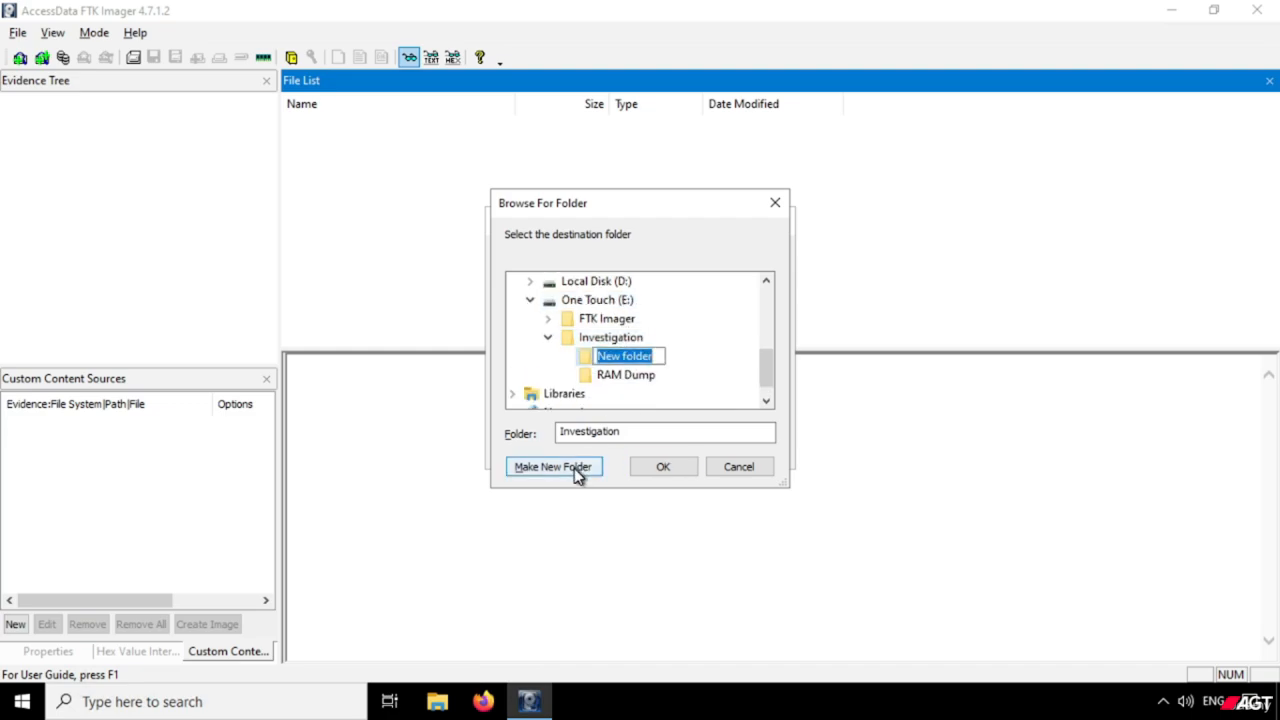
type("Pr")
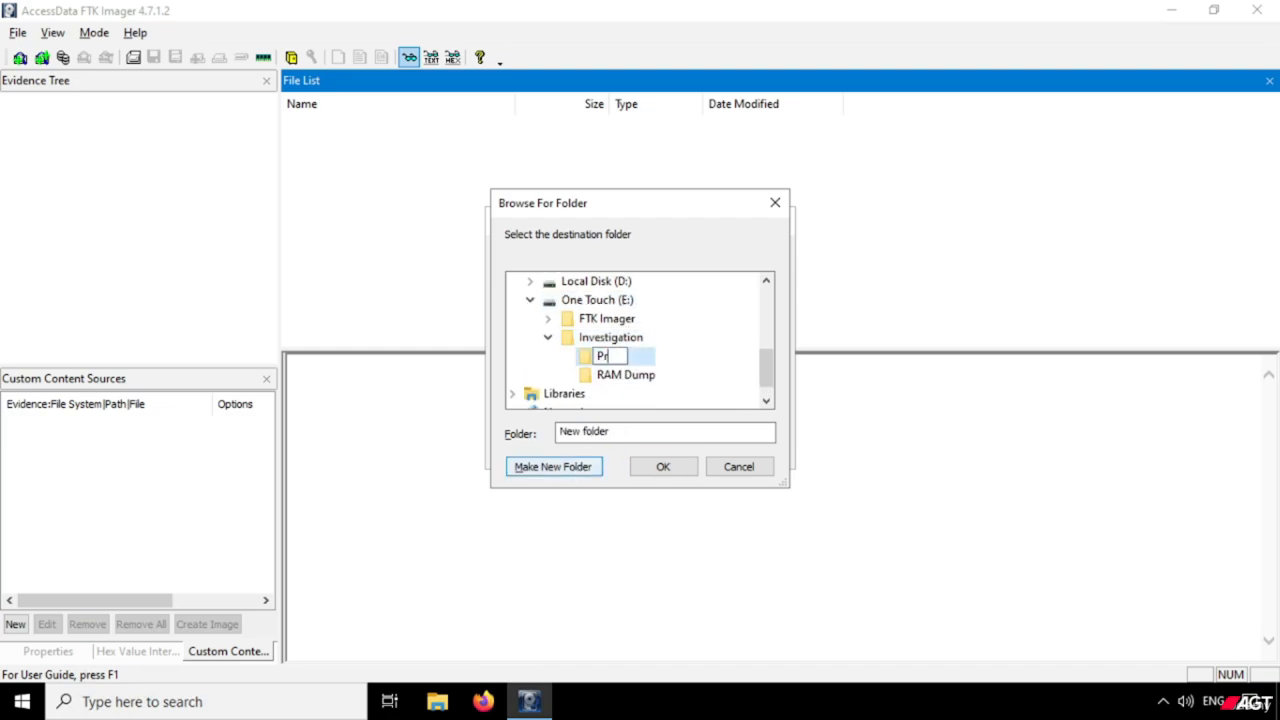
type("otectedFiles")
key("Left")
key("Left")
key("Left")
key("Left")
key("Left")
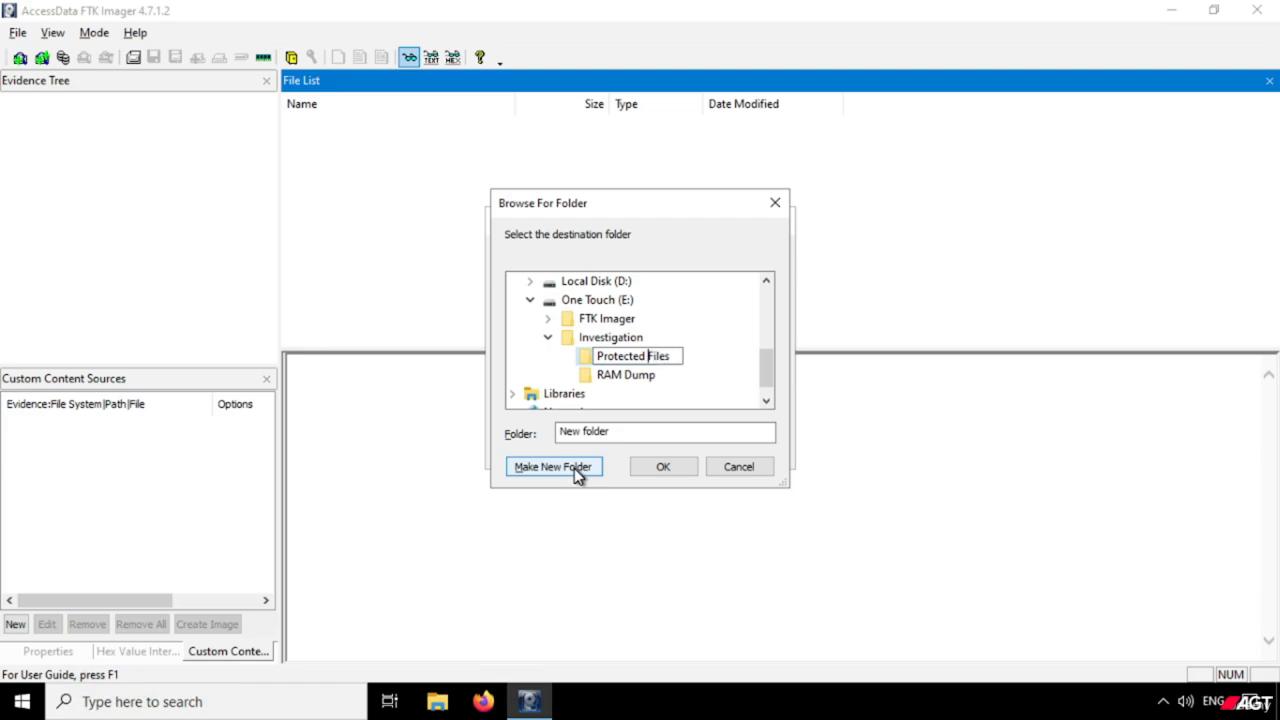
key("Return")
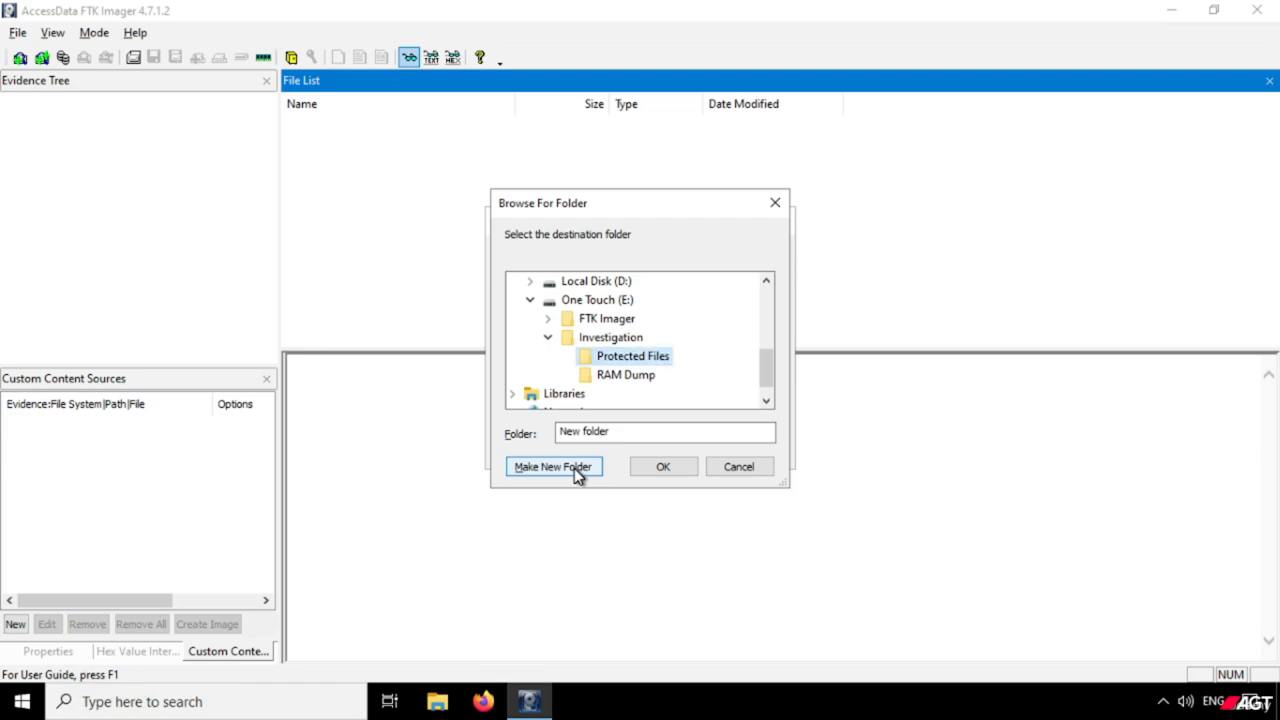
left_click(680, 467)
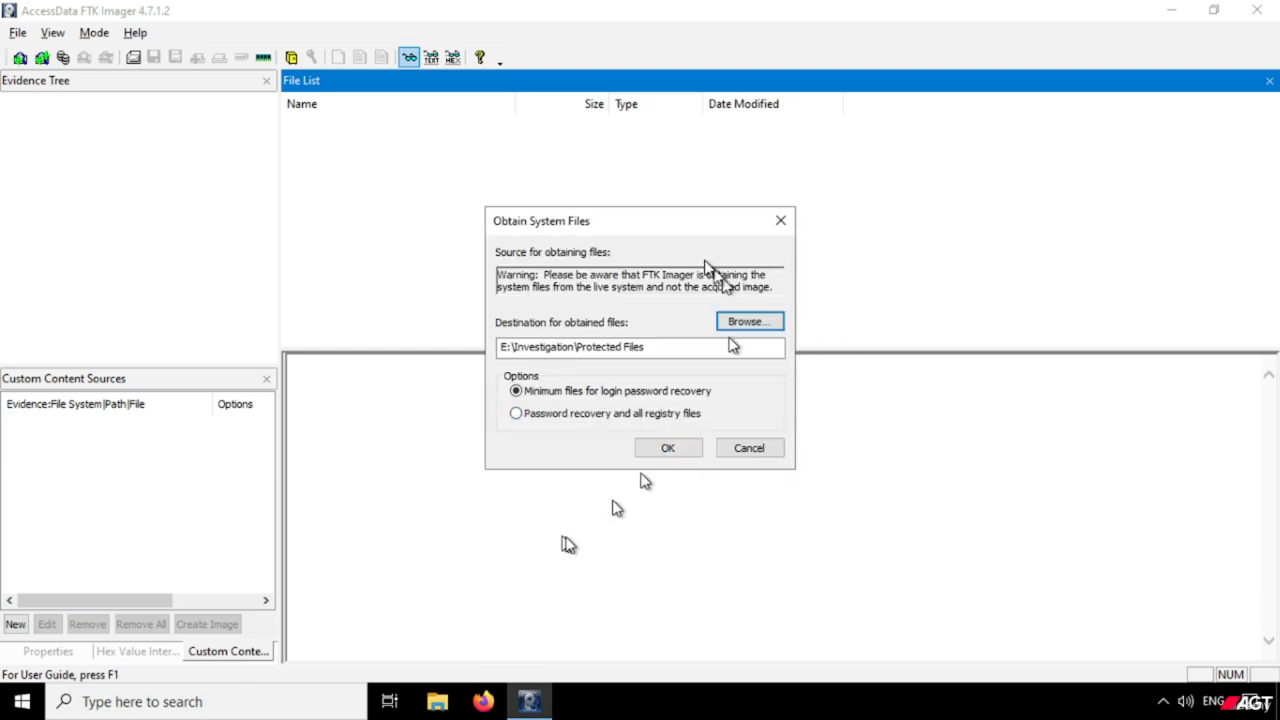
Select the "Password recovery and all registry files" option and obtain the system files into E:\Investigation\Protected Files.
left_click_drag(654, 349, 495, 368)
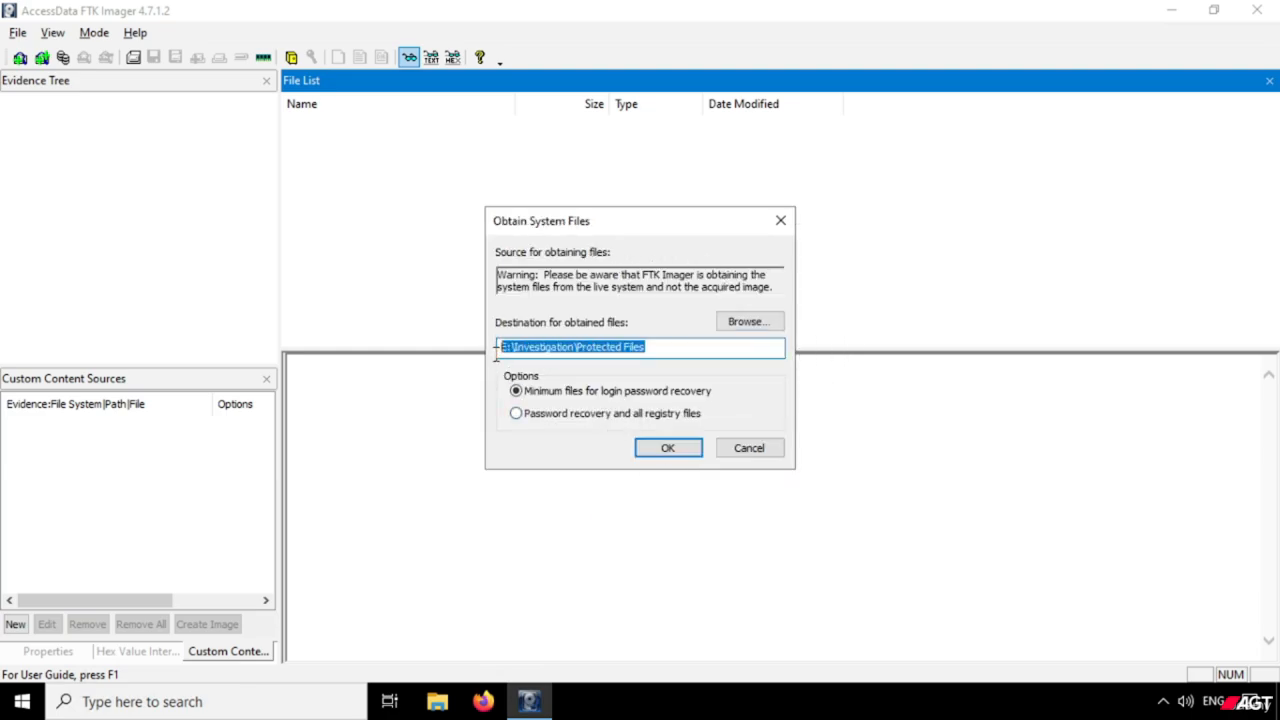
left_click(698, 347)
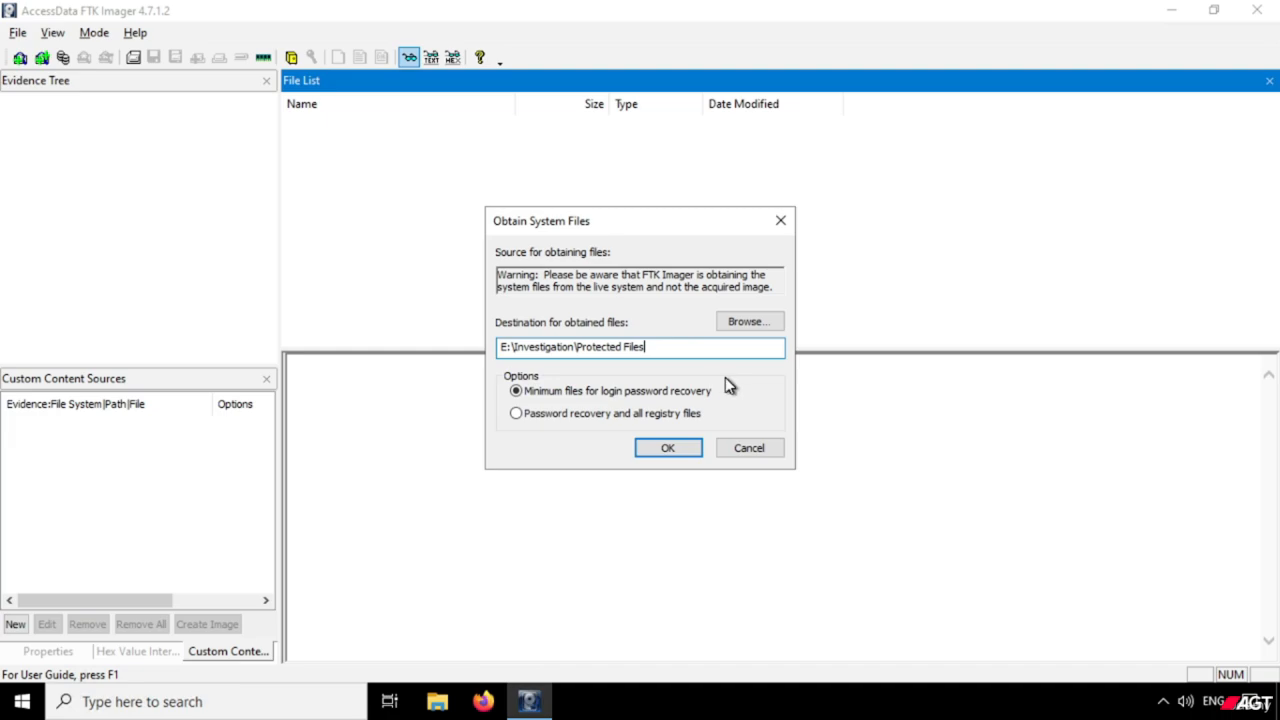
left_click(517, 392)
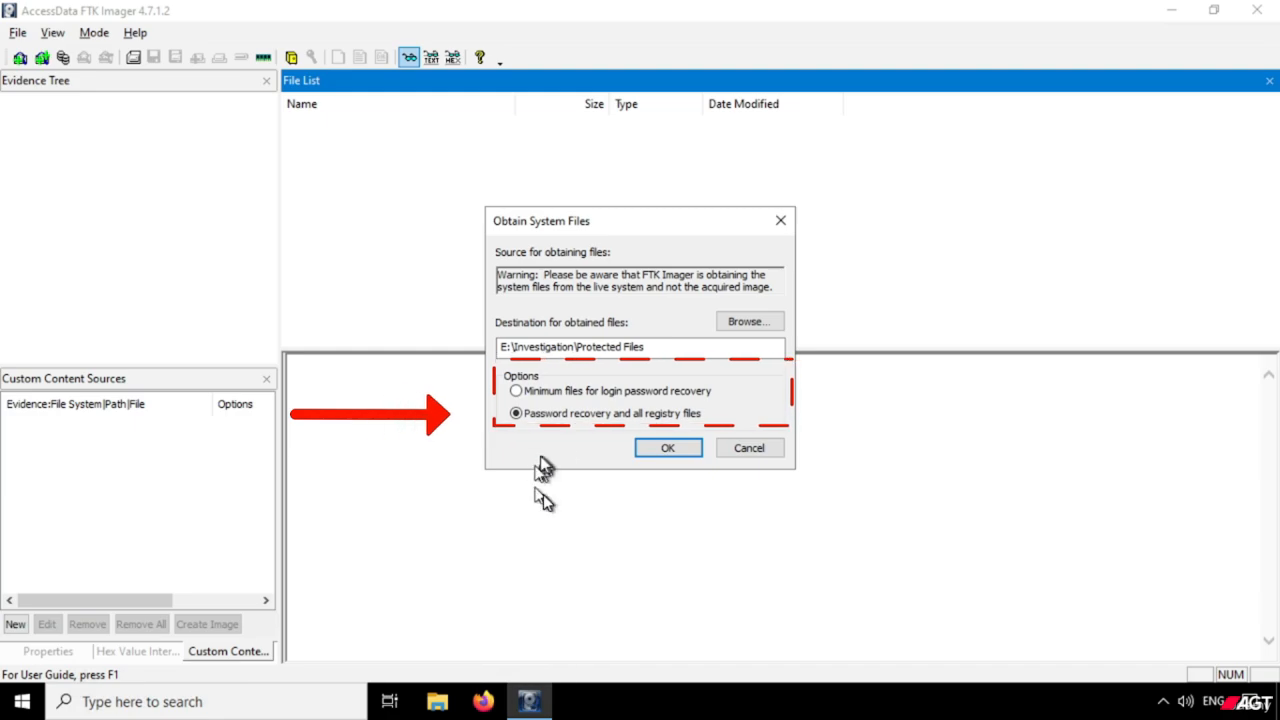
left_click(667, 449)
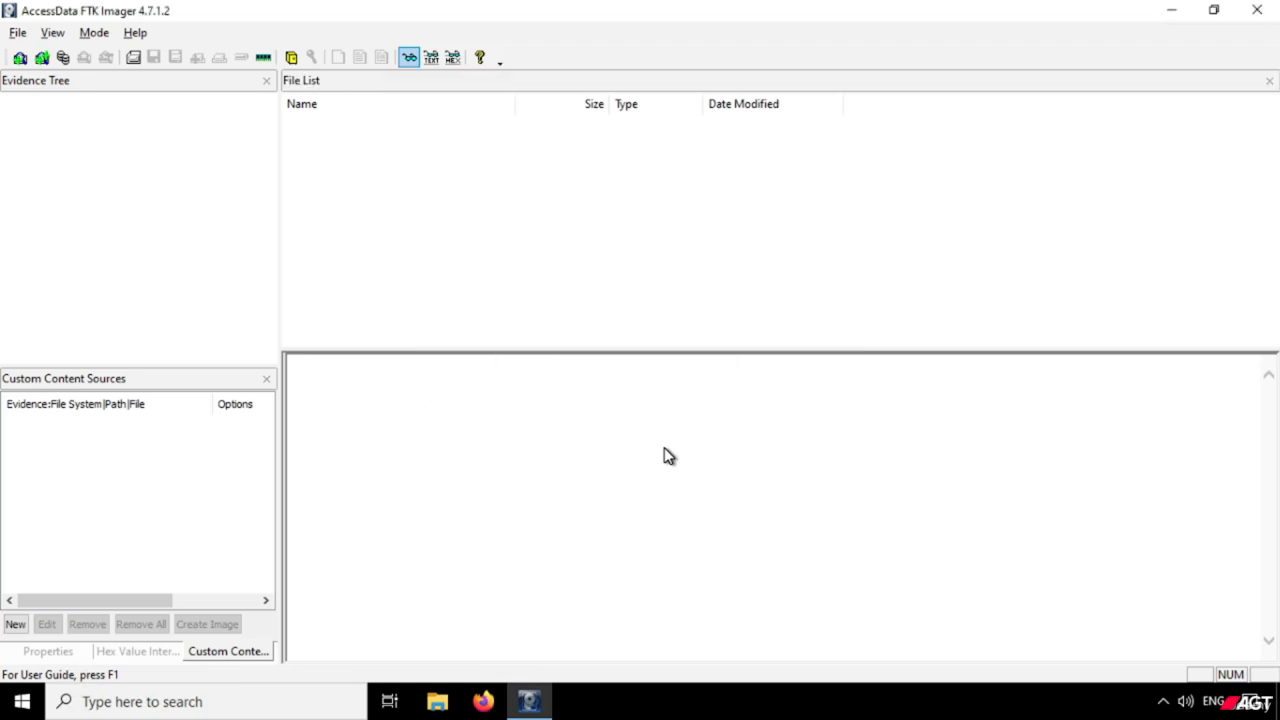
Minimize FTK Imager and open the One Touch (E:) drive in File Explorer.
left_click(528, 706)
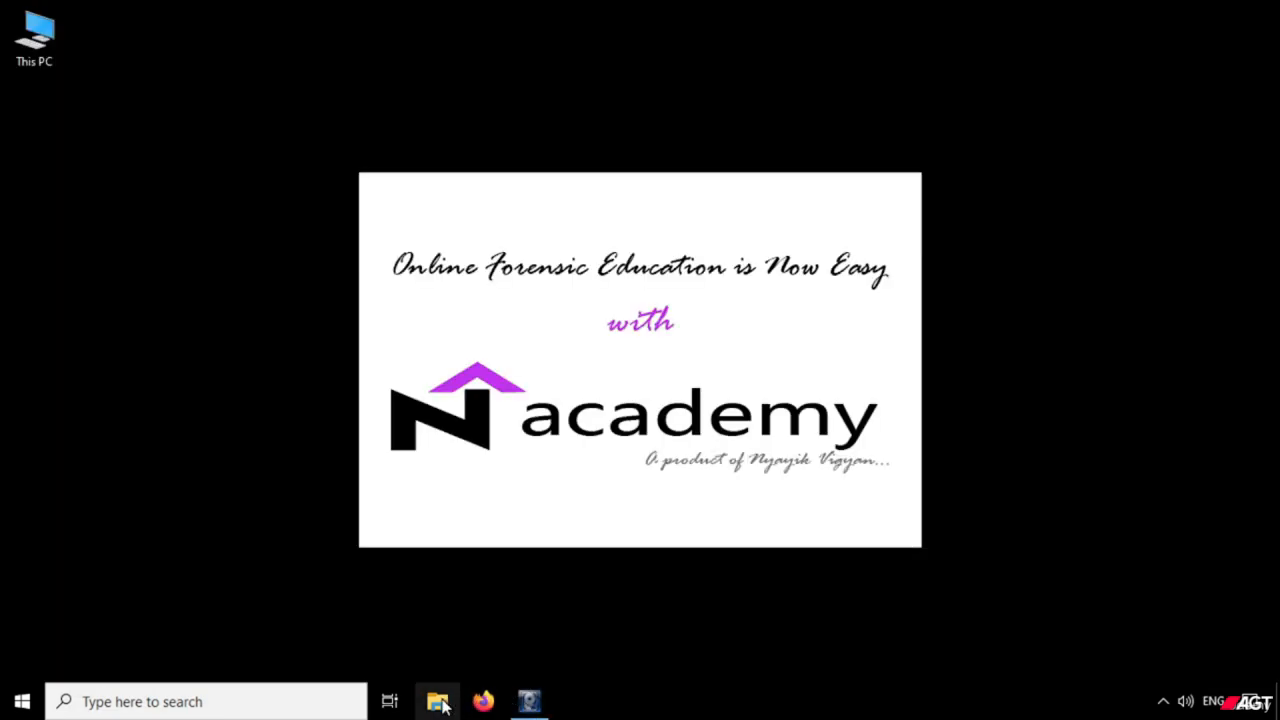
left_click(440, 704)
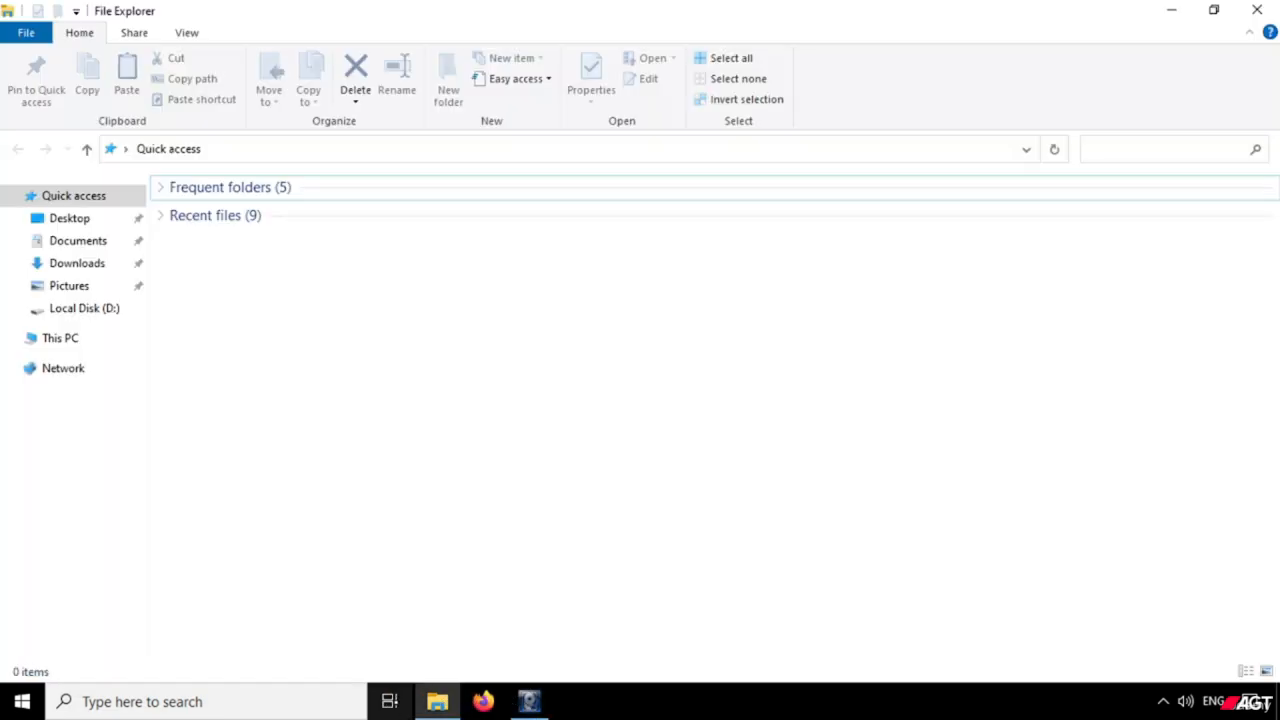
left_click(60, 339)
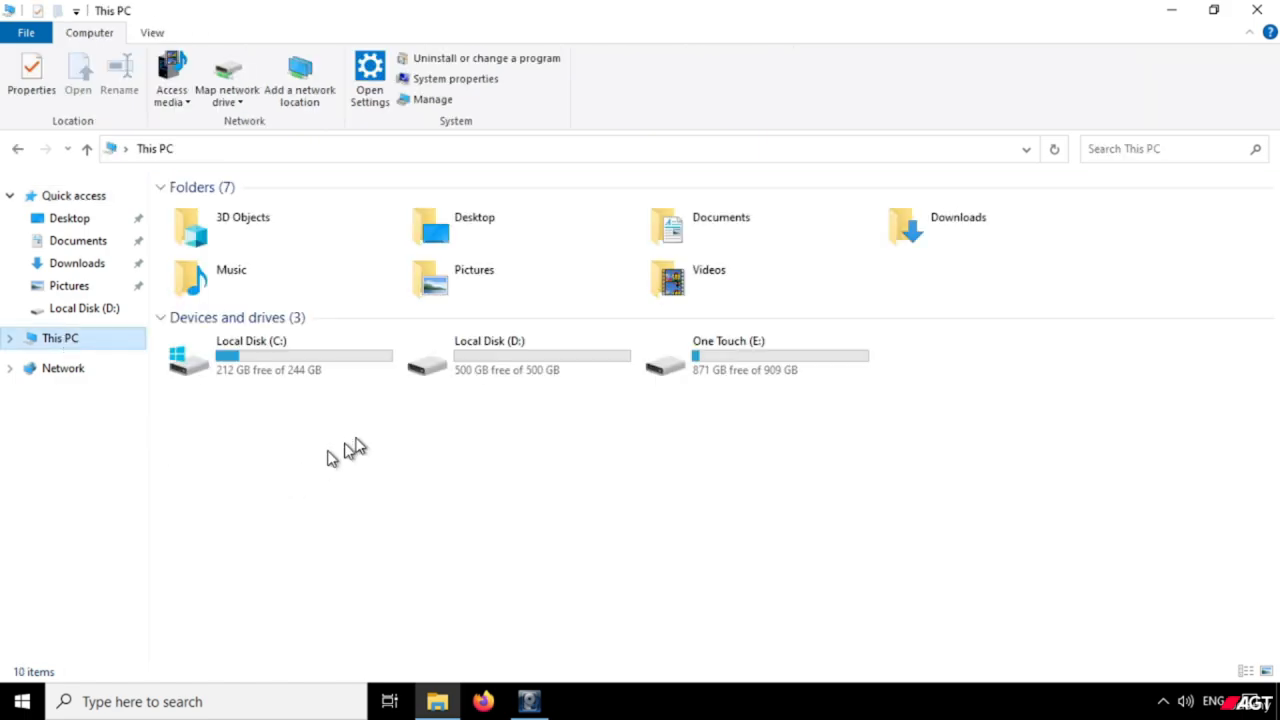
left_click(710, 370)
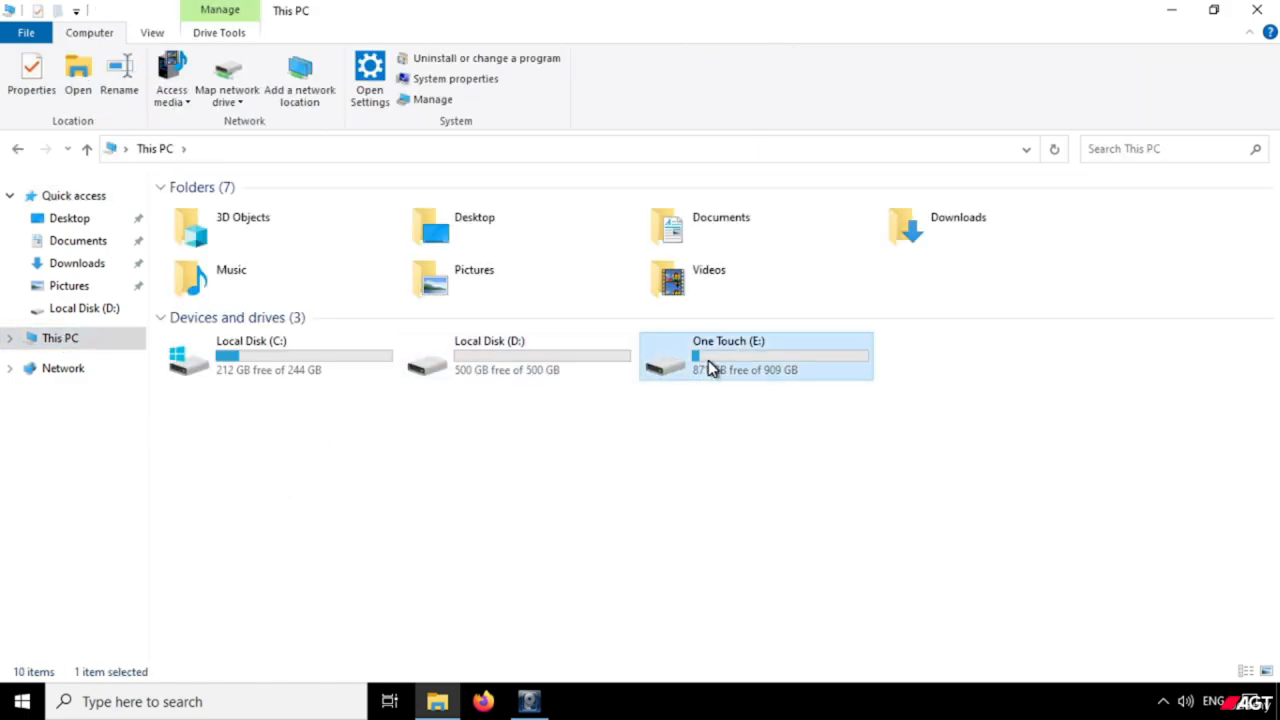
right_click(714, 370)
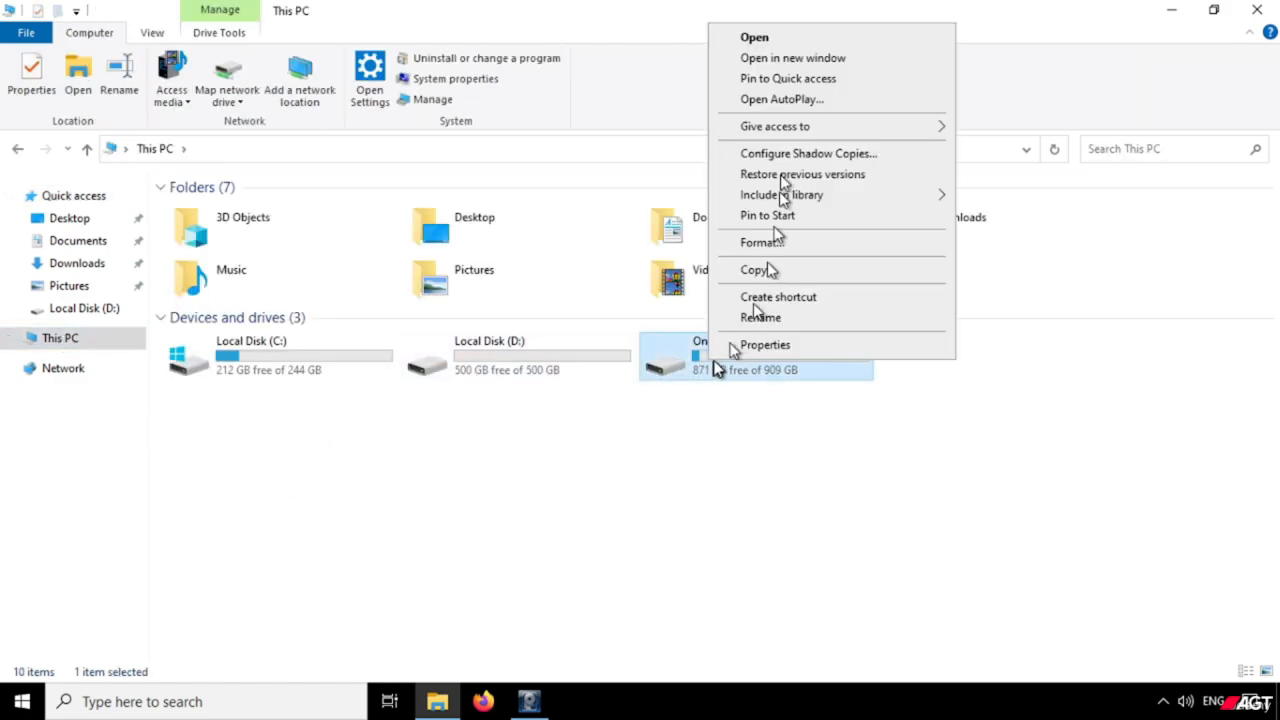
left_click(755, 42)
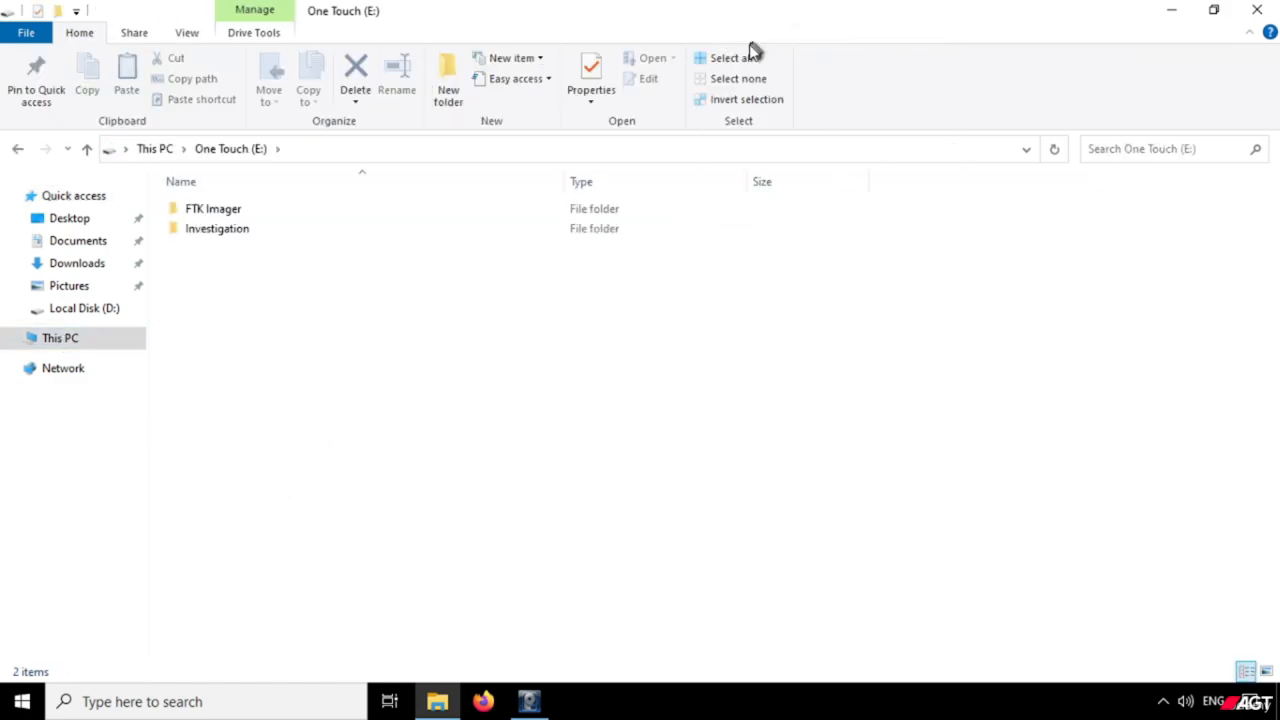
Open Investigation\Protected Files on the E: drive and review the registry files obtained there.
right_click(219, 232)
left_click(252, 241)
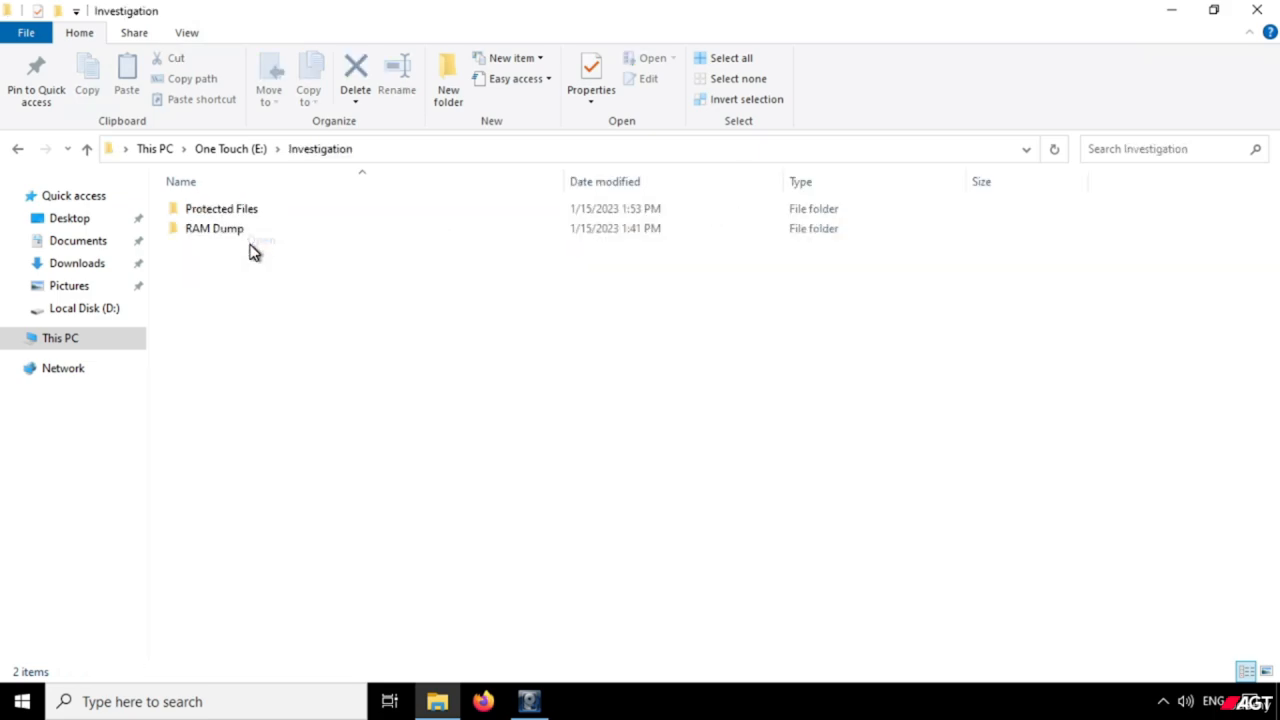
right_click(221, 209)
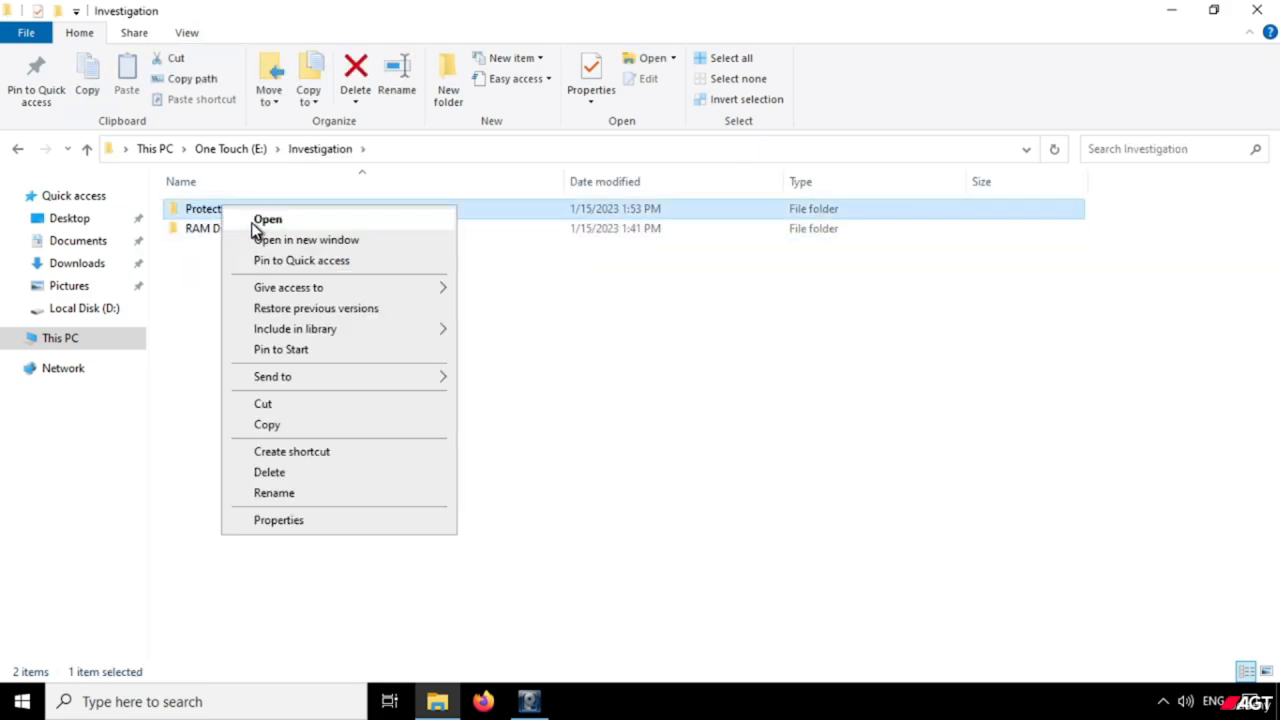
left_click(254, 224)
left_click_drag(246, 398, 295, 212)
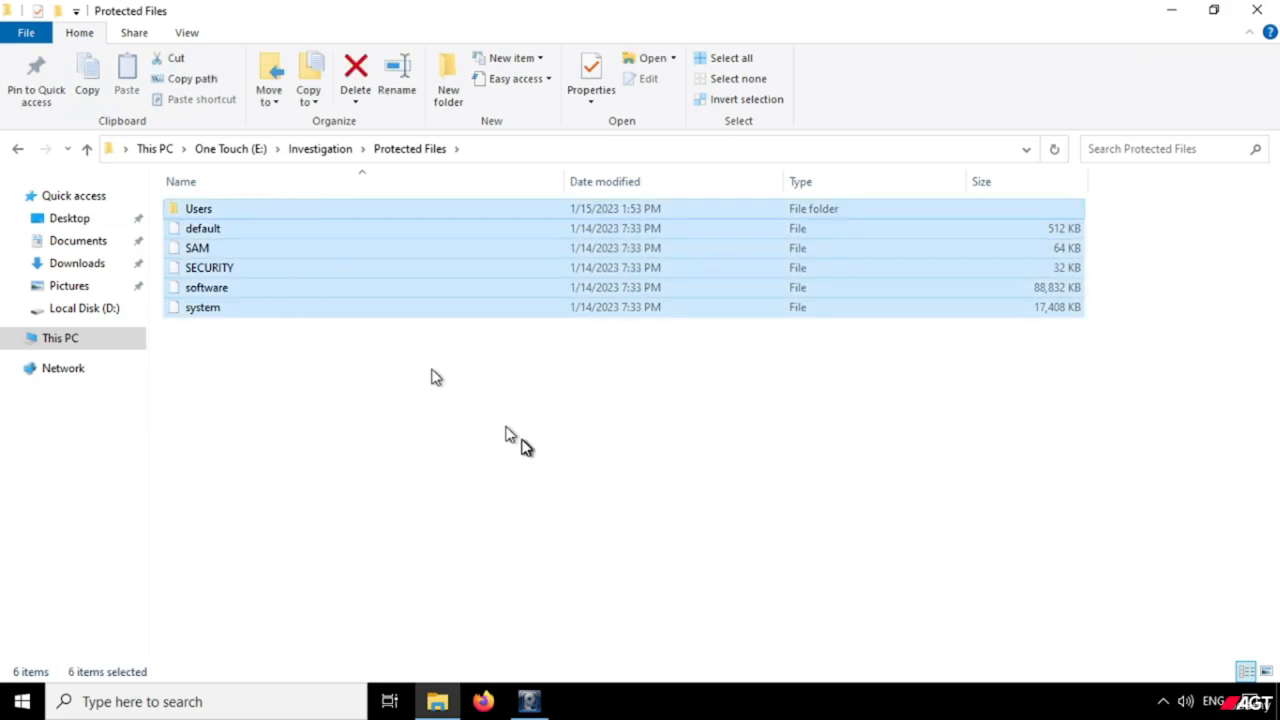
left_click(306, 364)
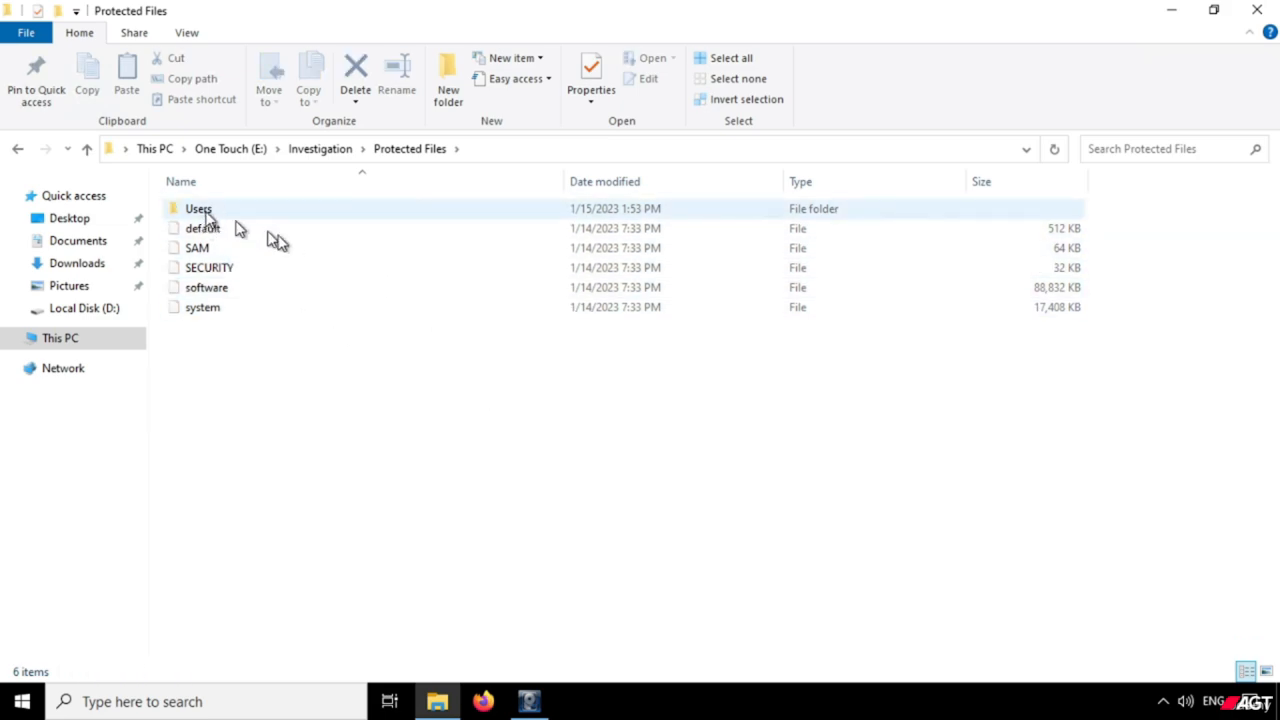
Open the Users folder, check the contents of its Default subfolder, and return to Users.
left_click(205, 213)
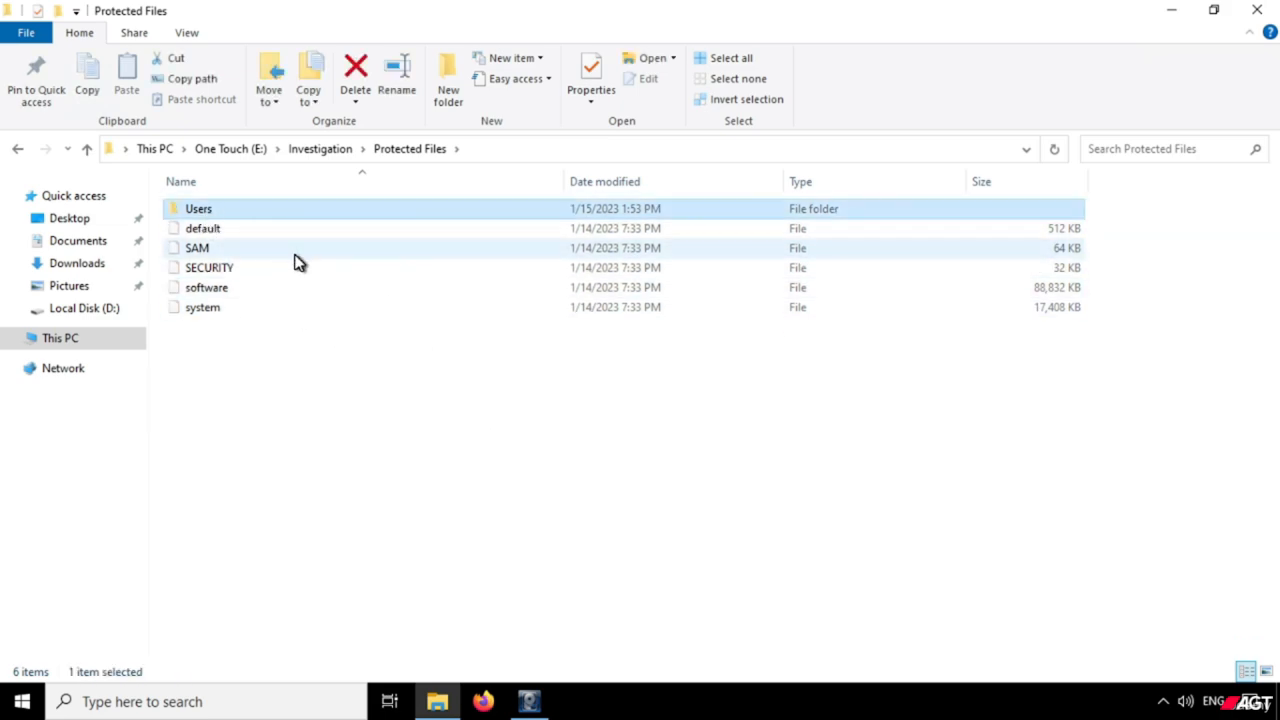
right_click(227, 210)
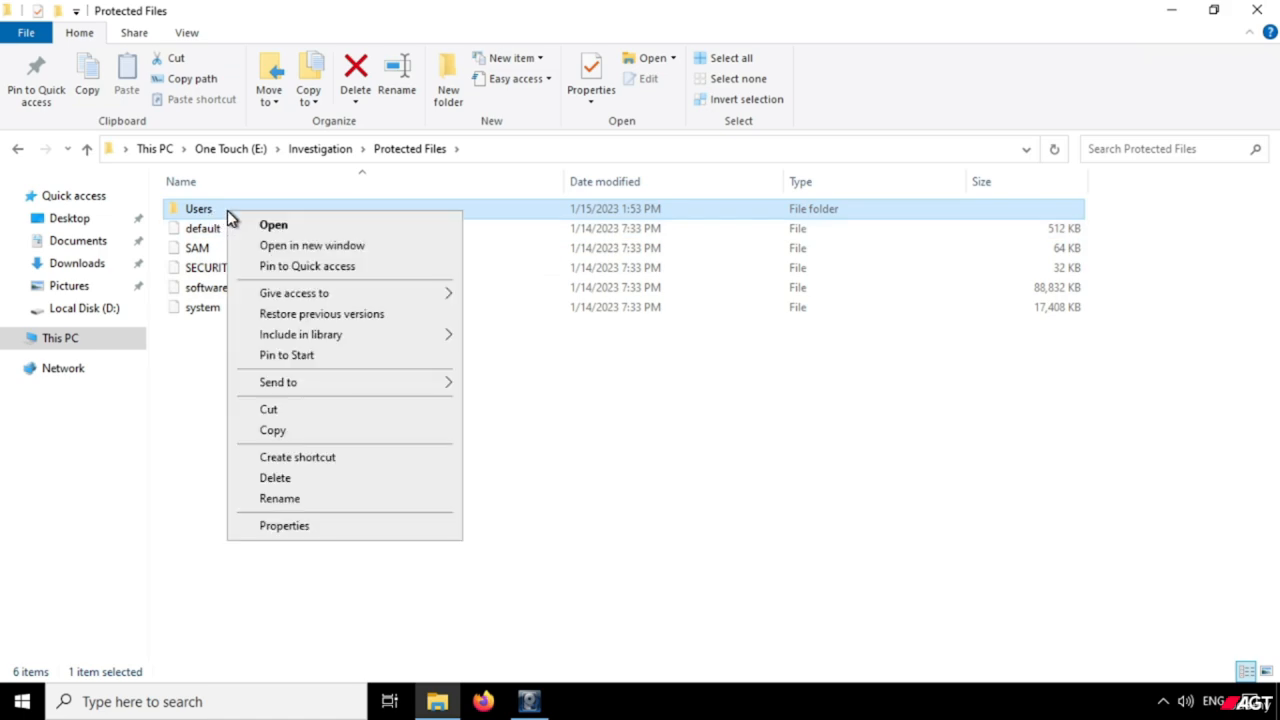
left_click(283, 227)
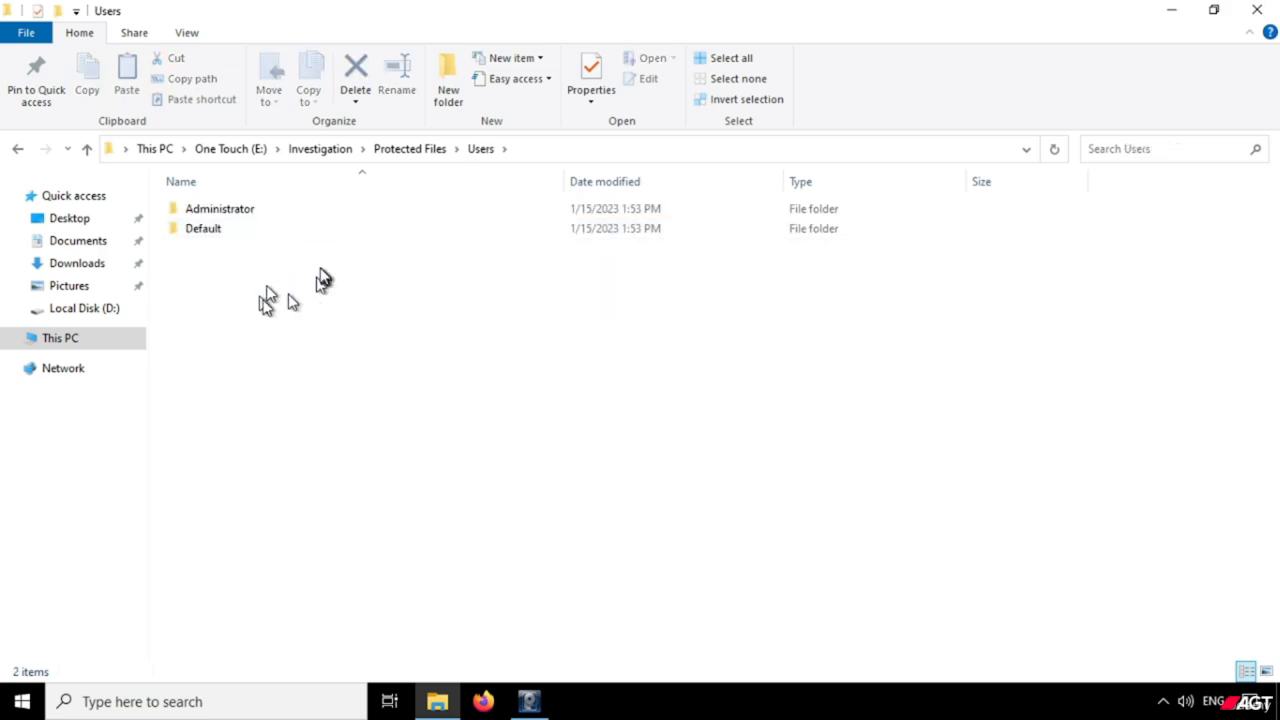
left_click(218, 232)
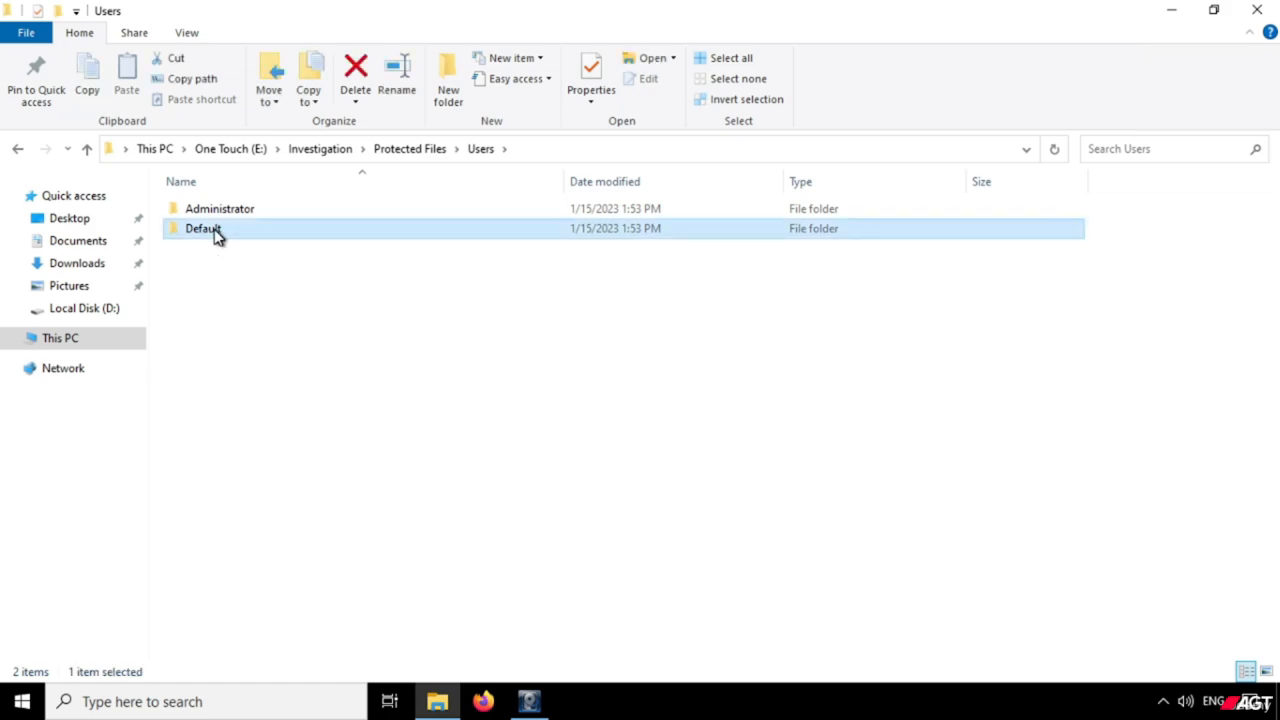
right_click(220, 234)
left_click(259, 245)
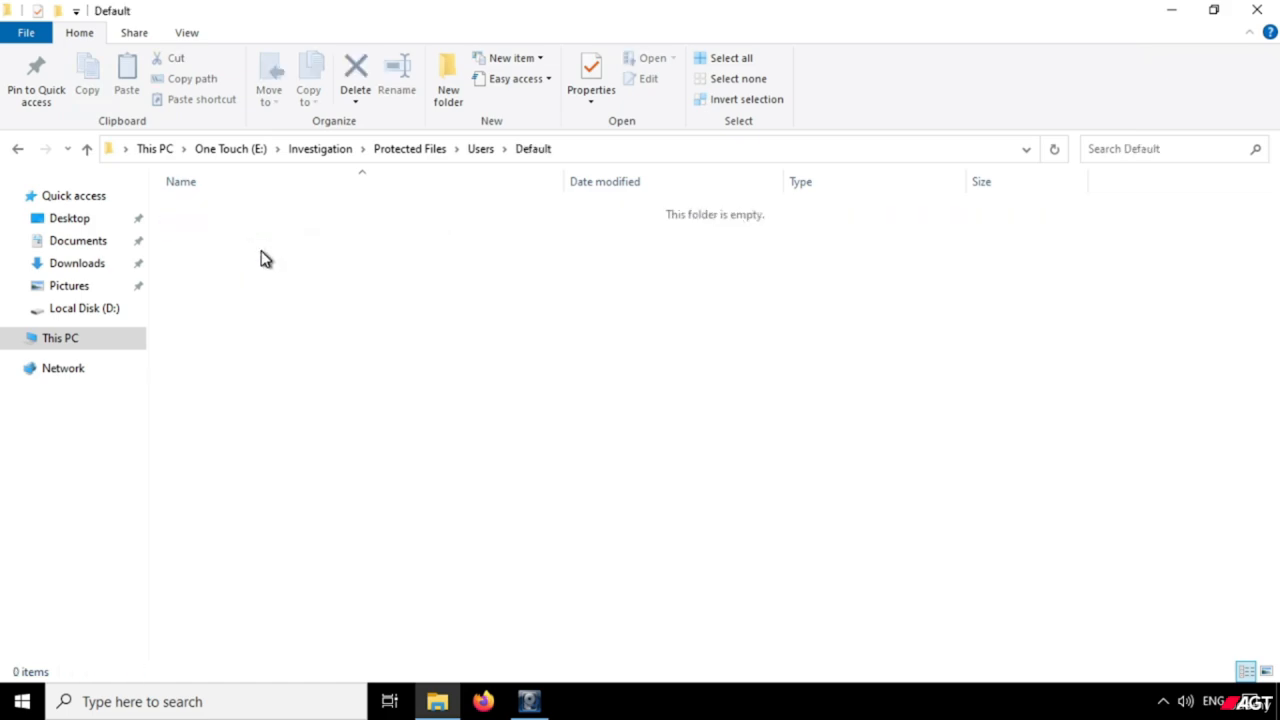
left_click(480, 149)
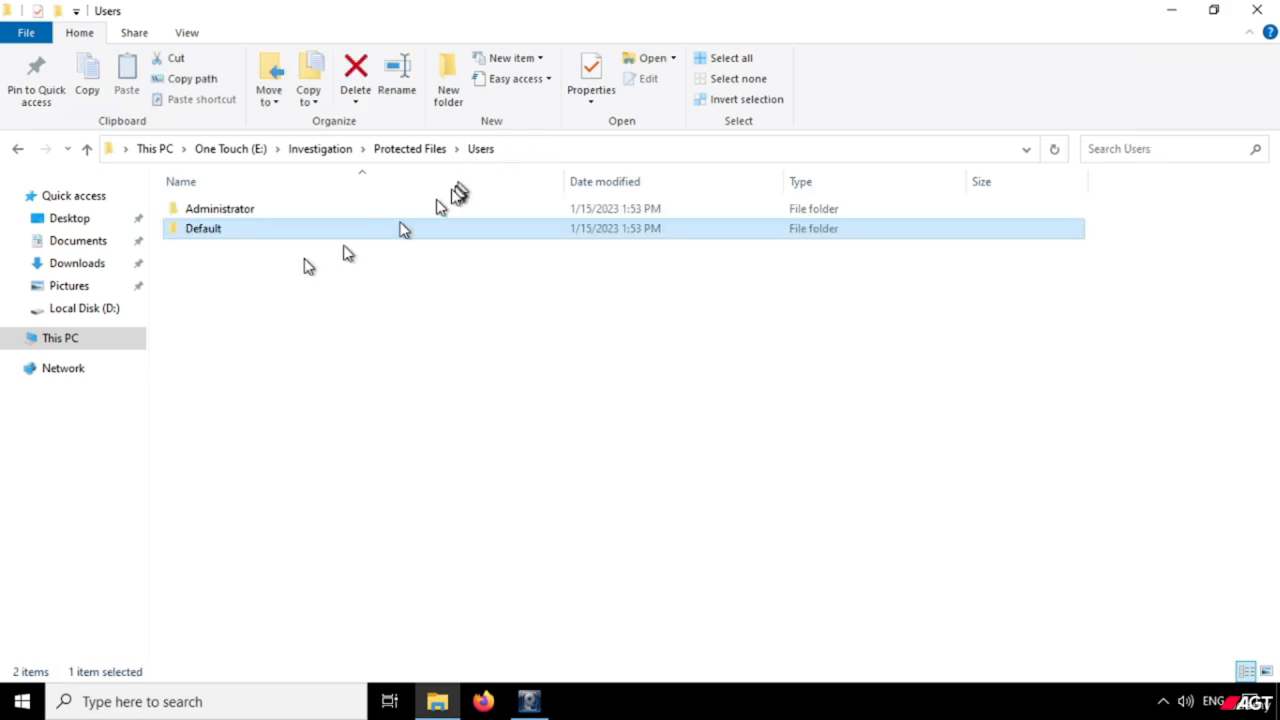
Inspect the Administrator folder and its Protect subfolder, and return to the Users folder.
right_click(234, 213)
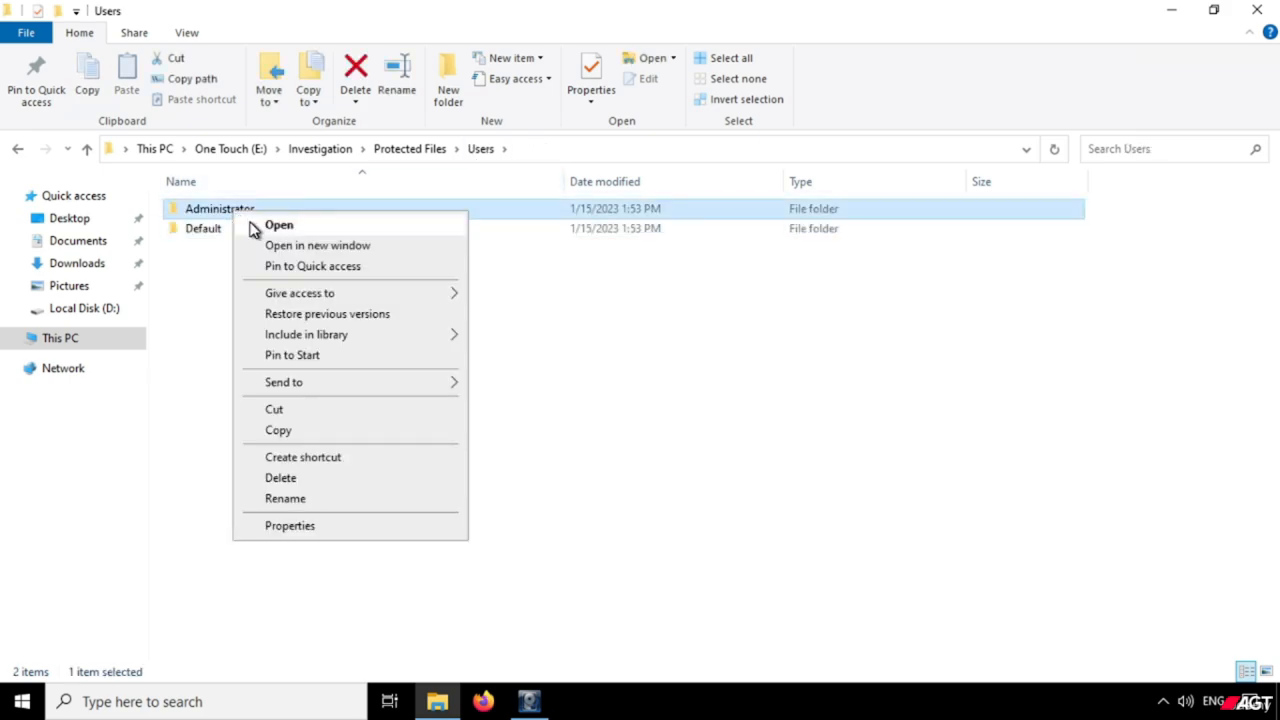
left_click(258, 228)
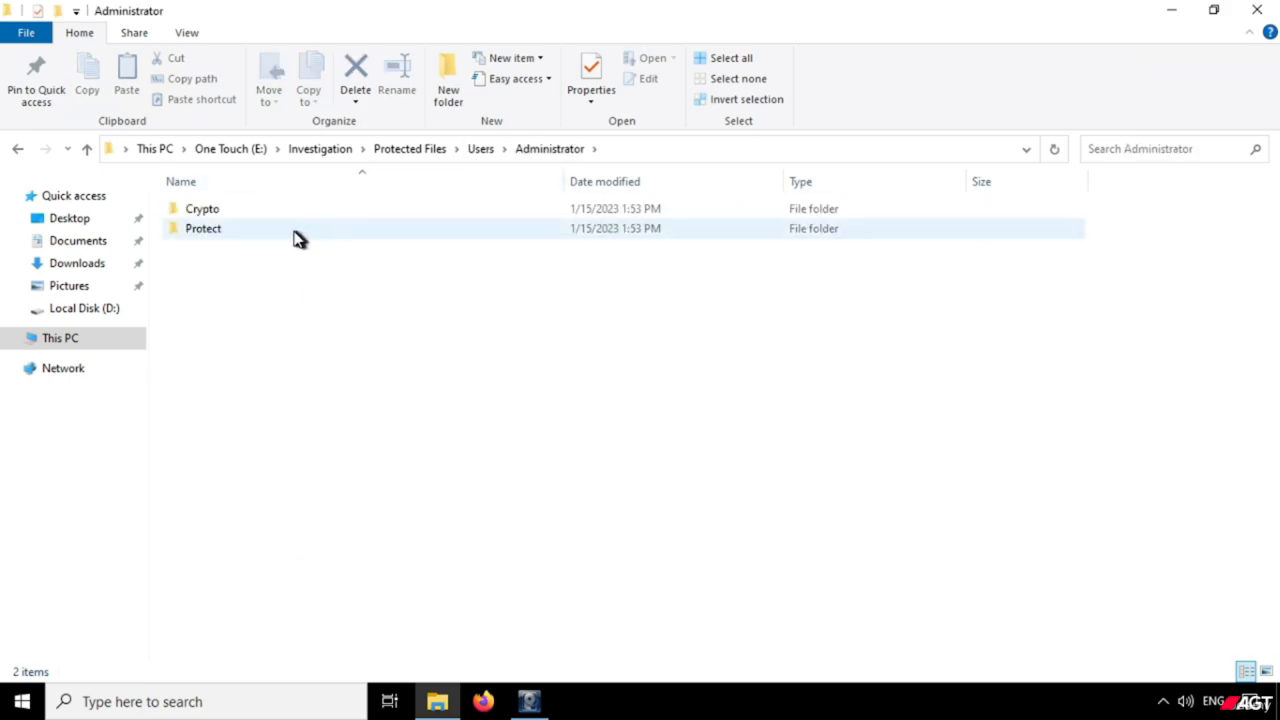
double_click(298, 236)
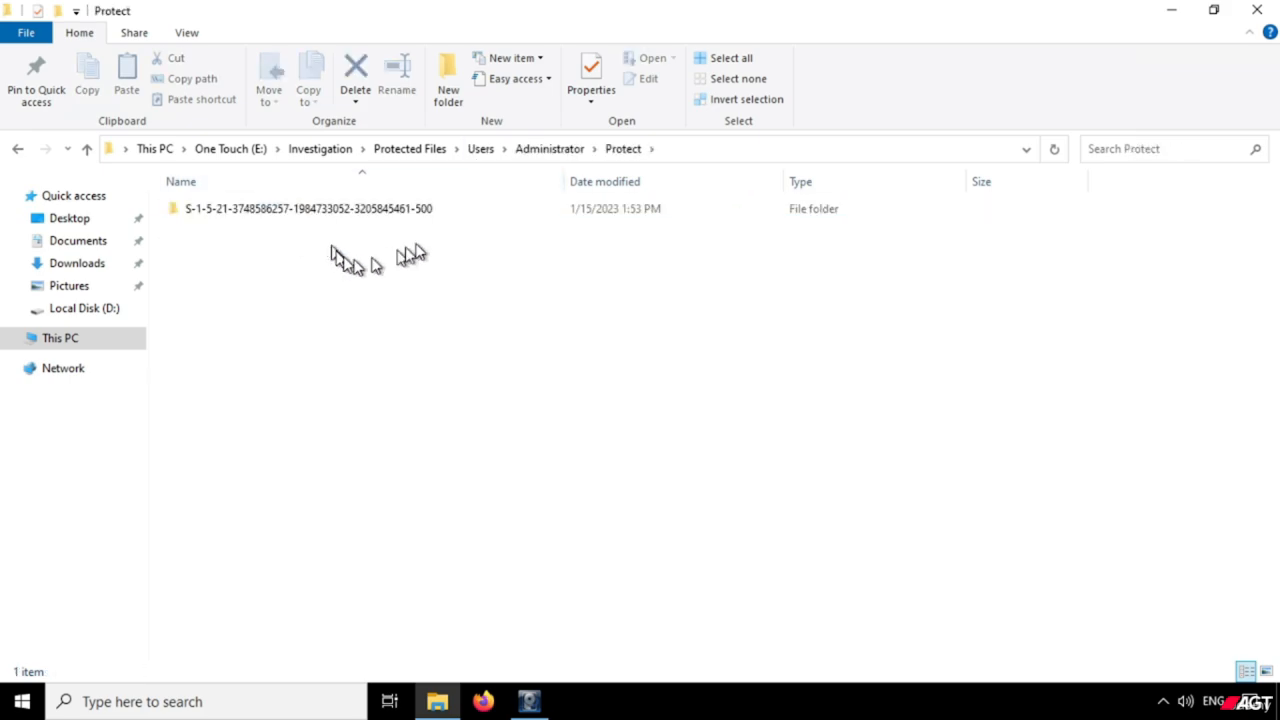
left_click(480, 149)
left_click(303, 262)
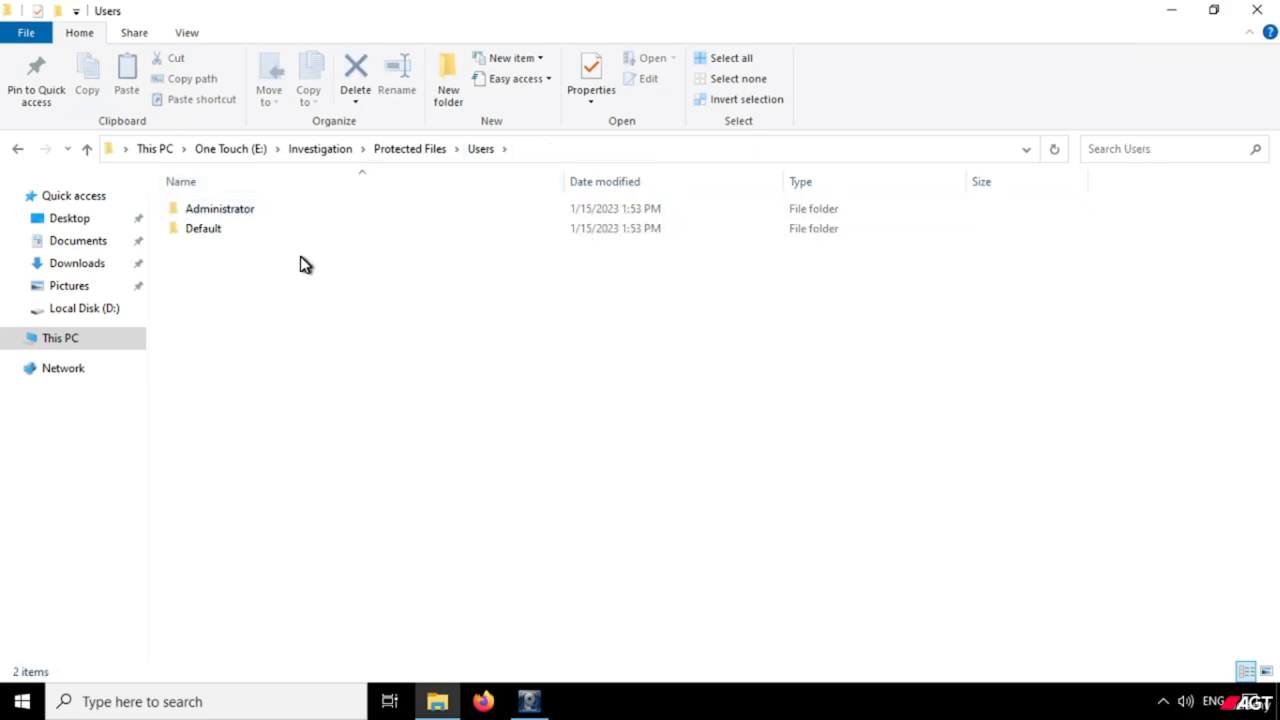
left_click(257, 212)
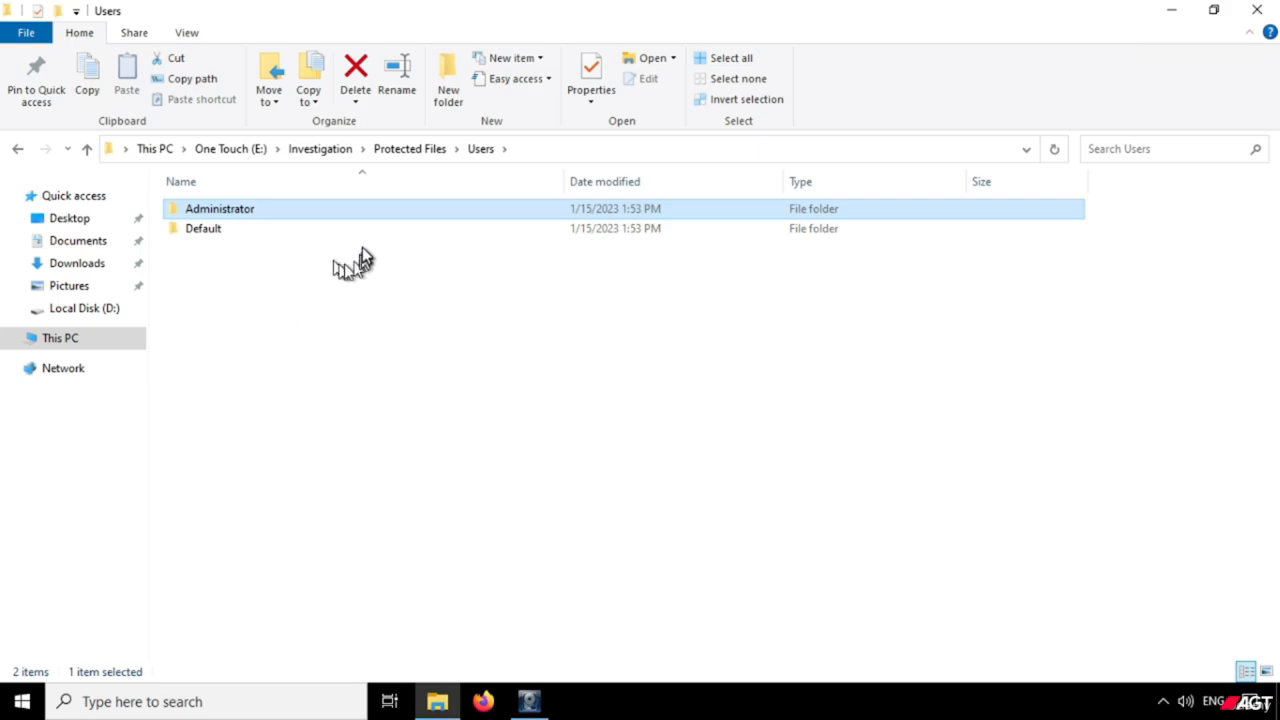
Go back to the root of the One Touch (E:) drive and clear the folder selection.
left_click(259, 152)
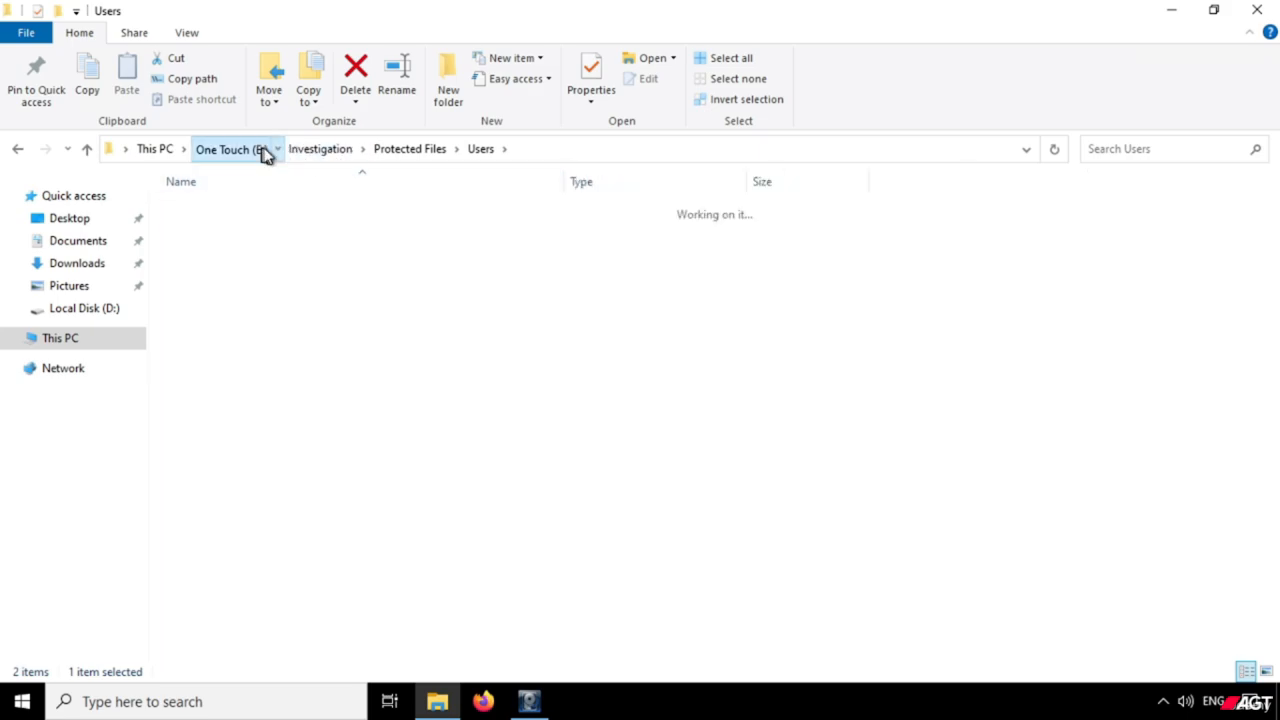
left_click(362, 375)
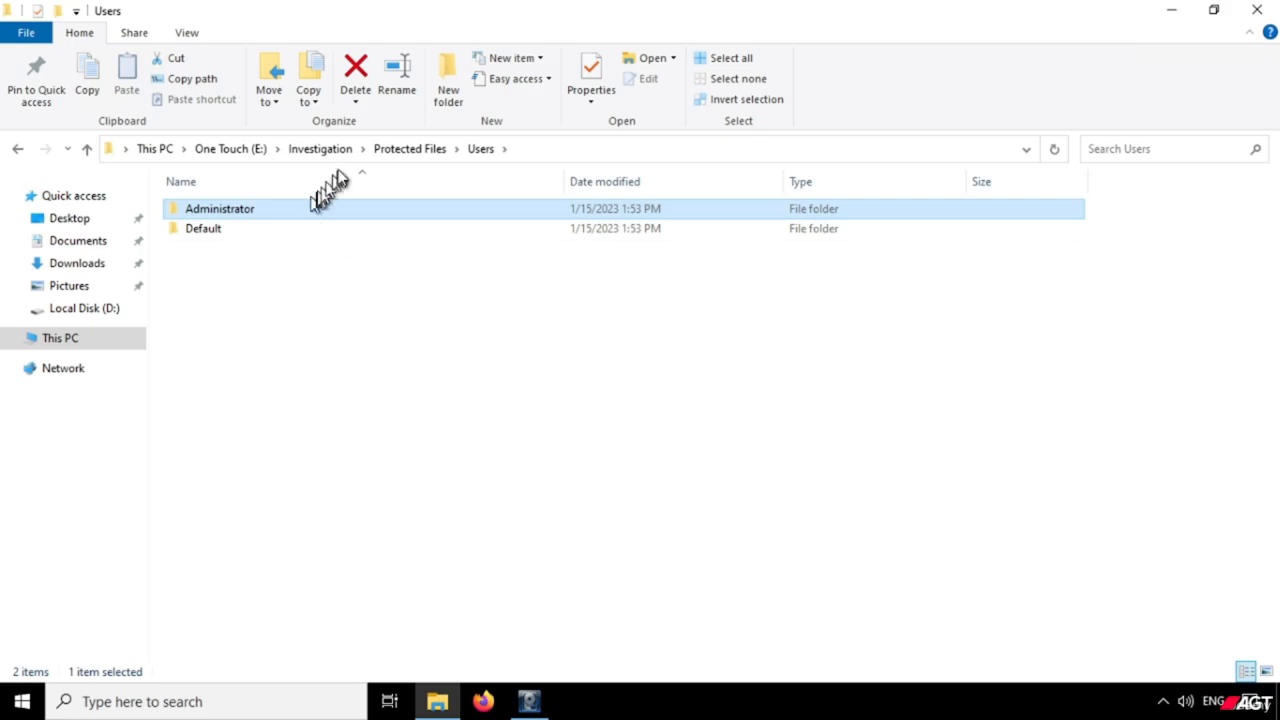
left_click(258, 155)
left_click(363, 374)
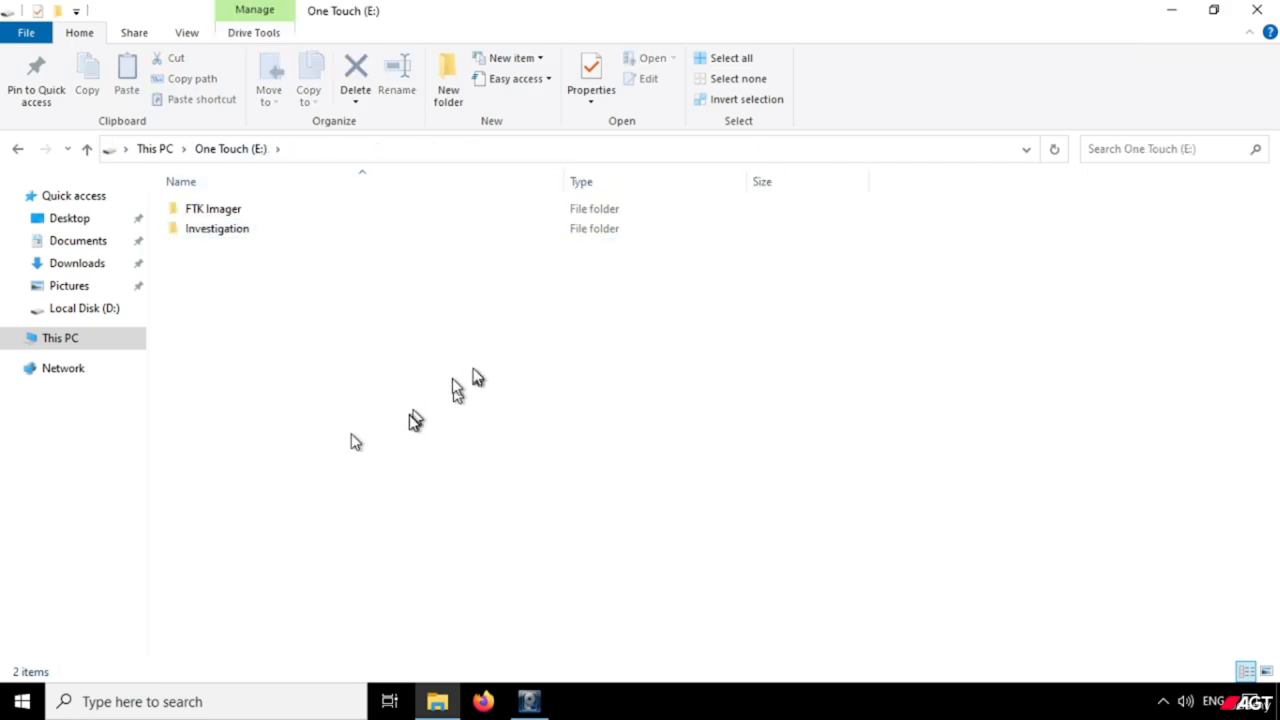
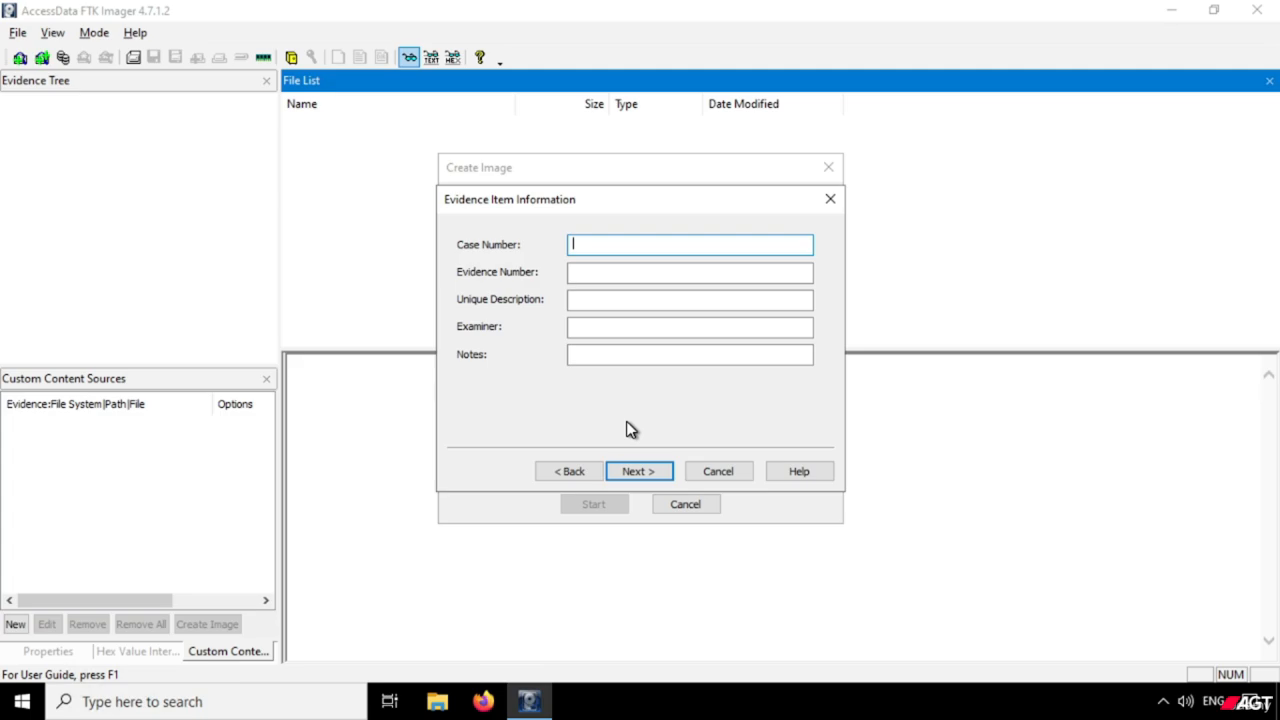
Enter case number 0112023 and evidence number 012023 in the evidence item information.
type("0112023")
key("Tab")
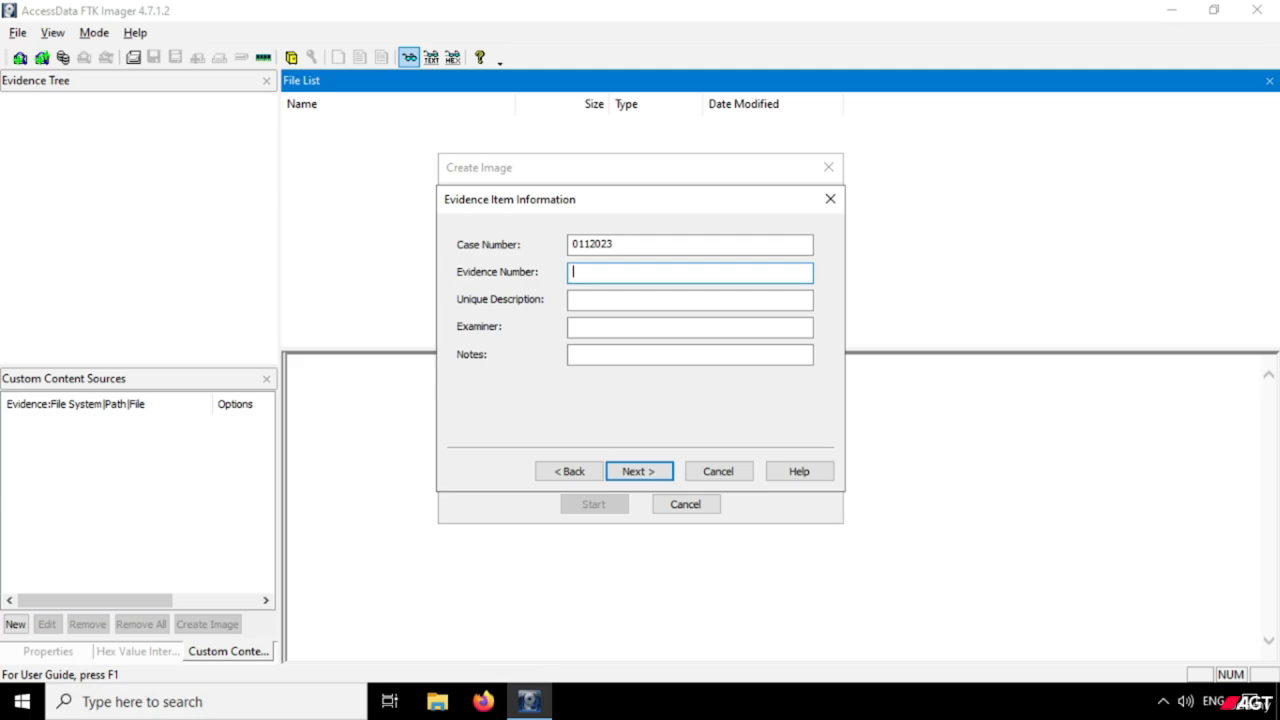
type("012023")
key("Tab")
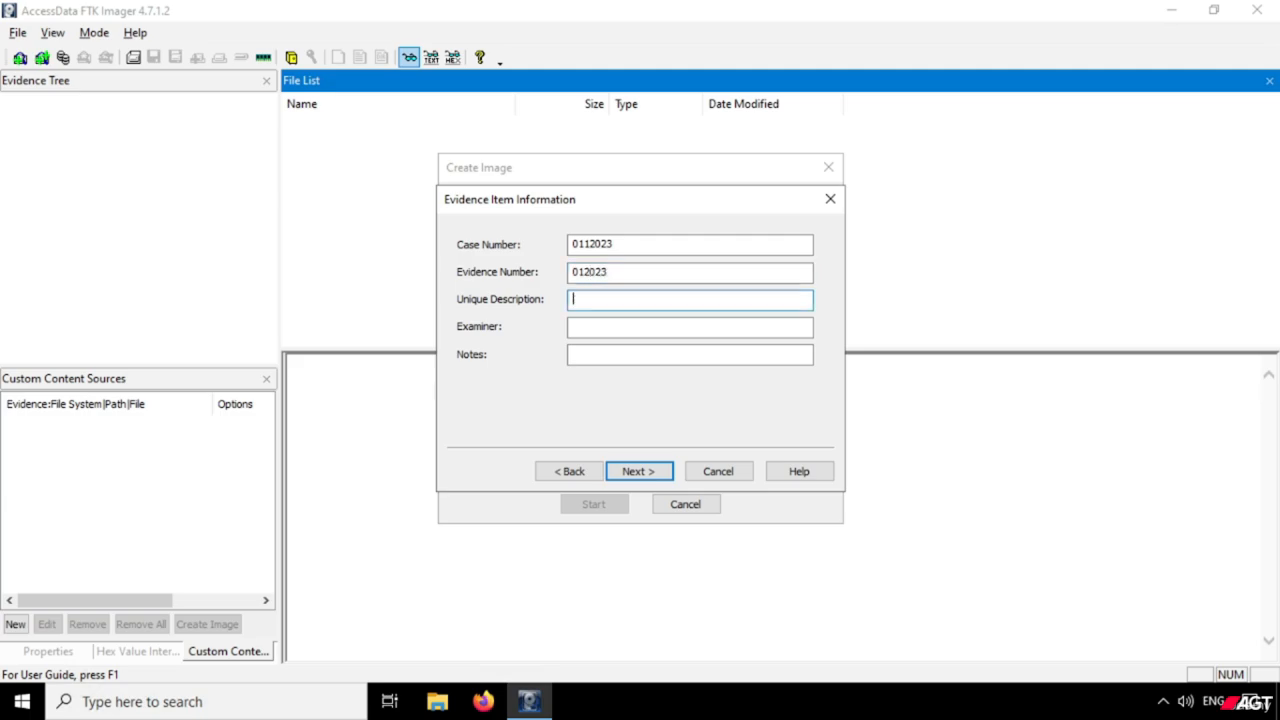
Enter the unique description "Suspect Machine Imaging" and the examiner's initials, and proceed to the image destination settings.
type("Suspect Machine Imaging")
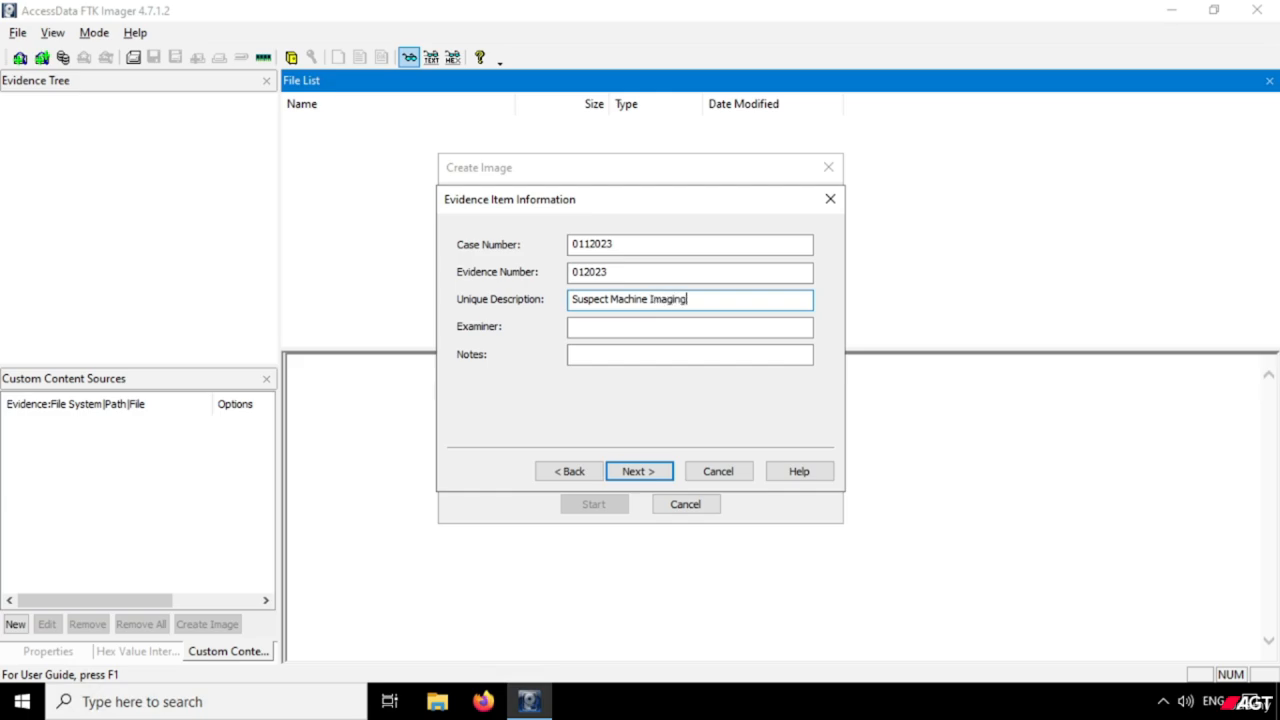
key("Tab")
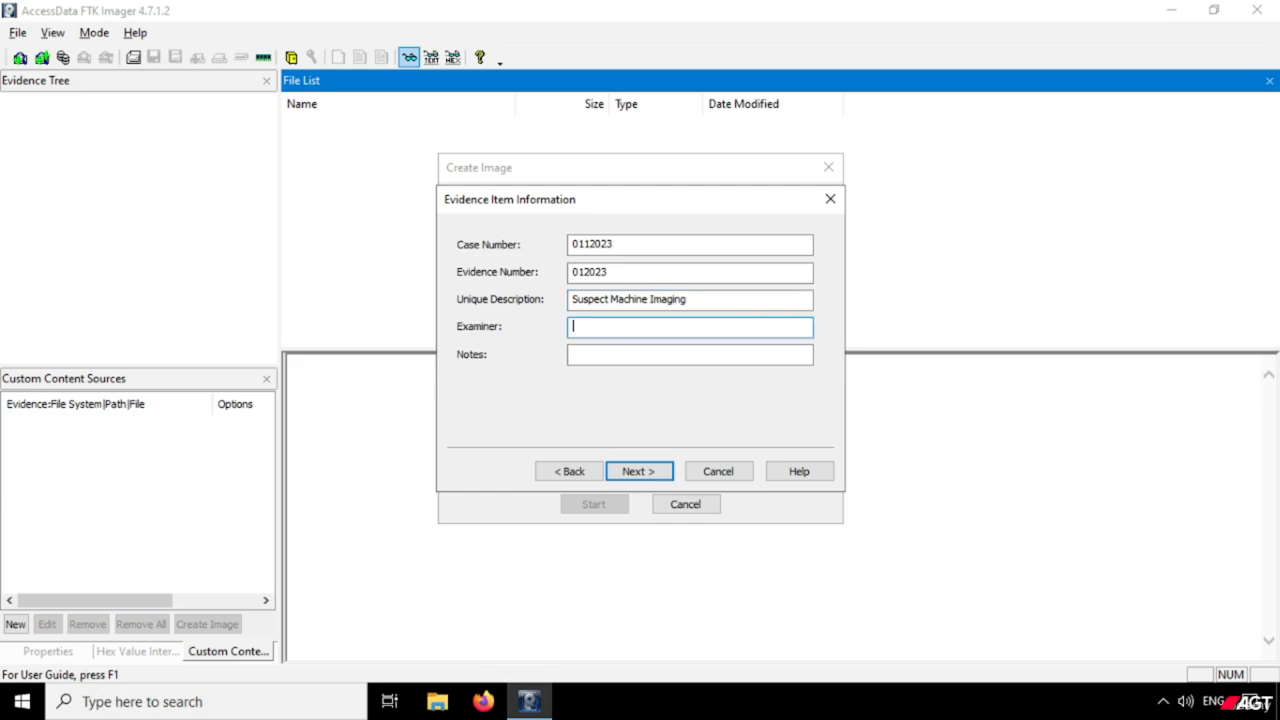
type("AK")
left_click(639, 472)
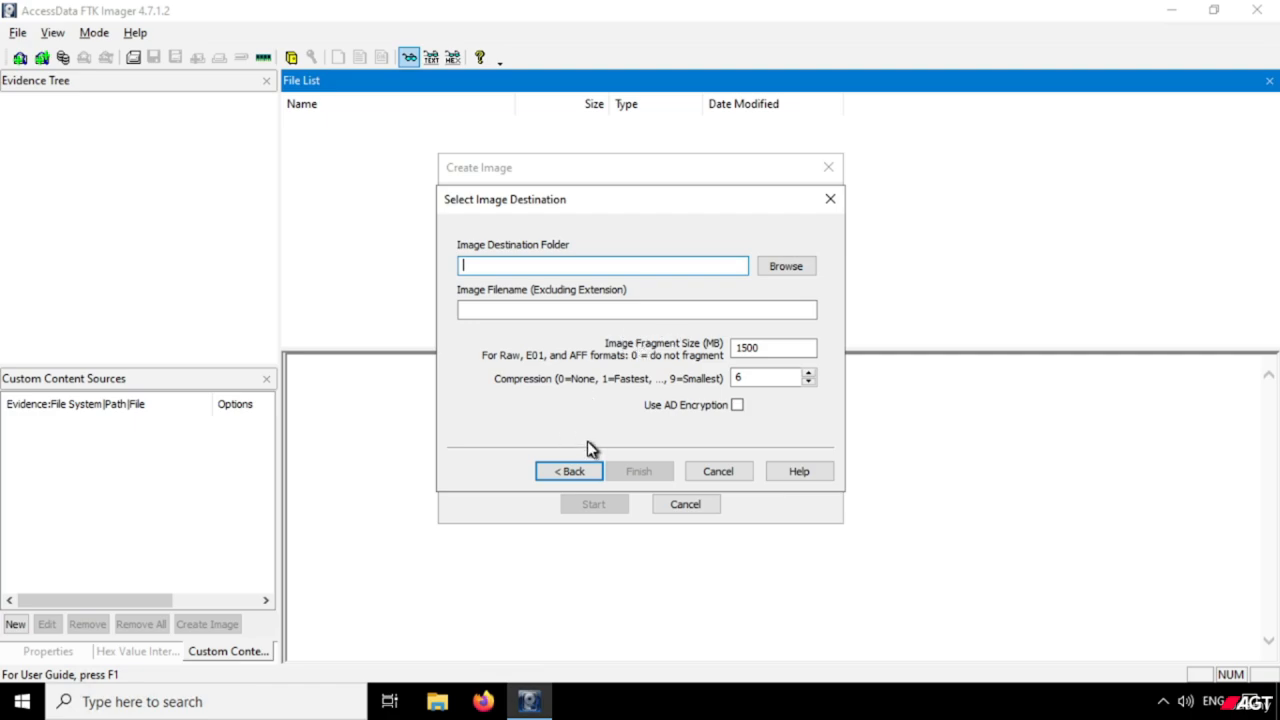
Browse for the image destination folder and expand Investigation on the One Touch (E:) drive.
left_click(792, 268)
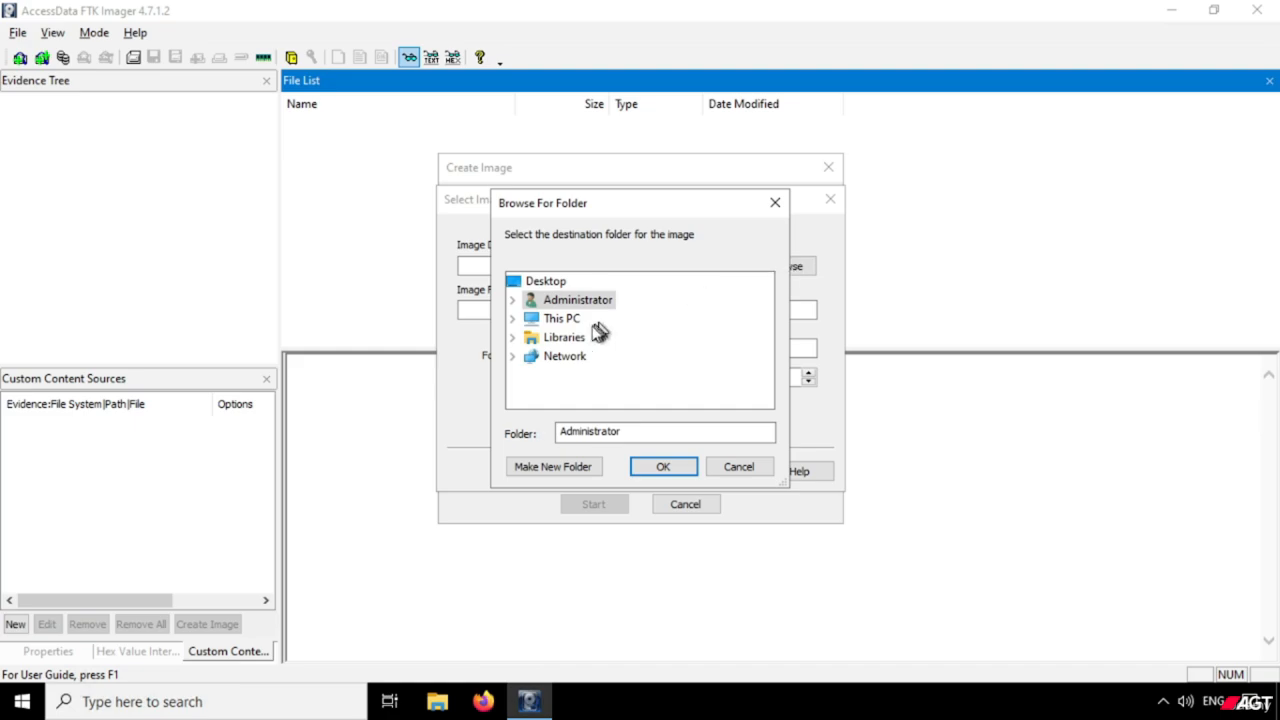
left_click(567, 319)
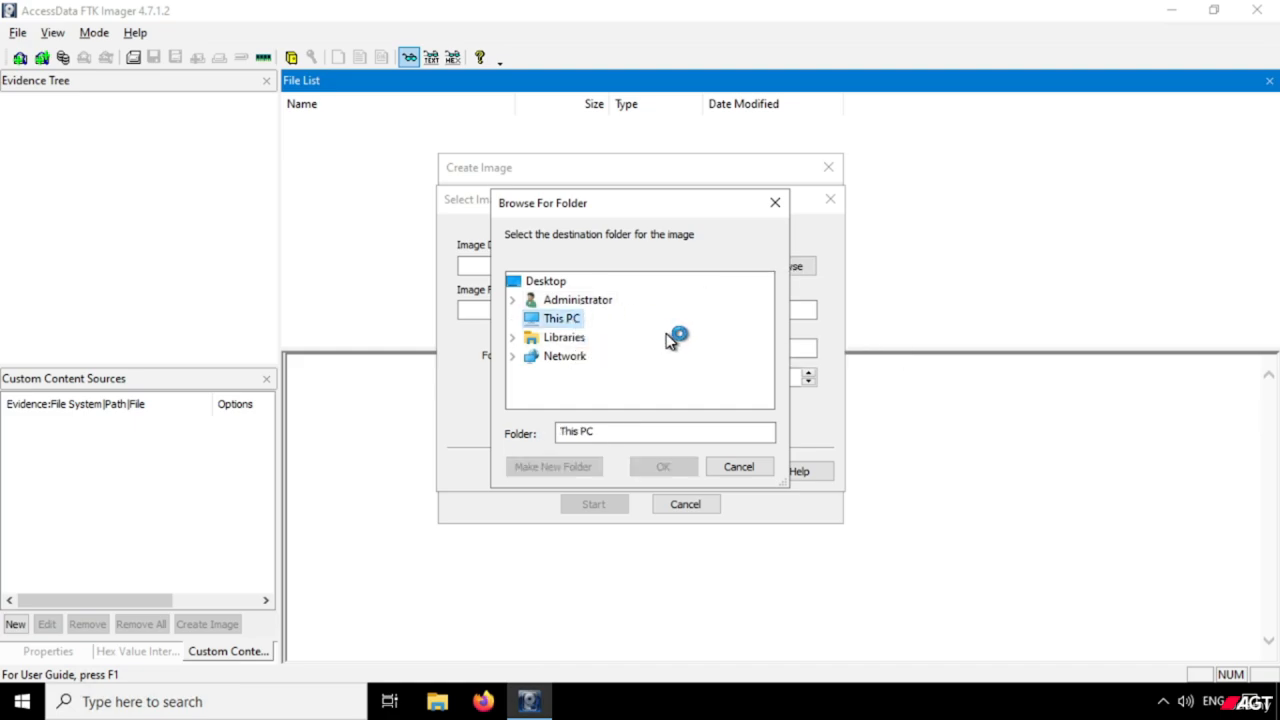
scroll(651, 345, "down", 3)
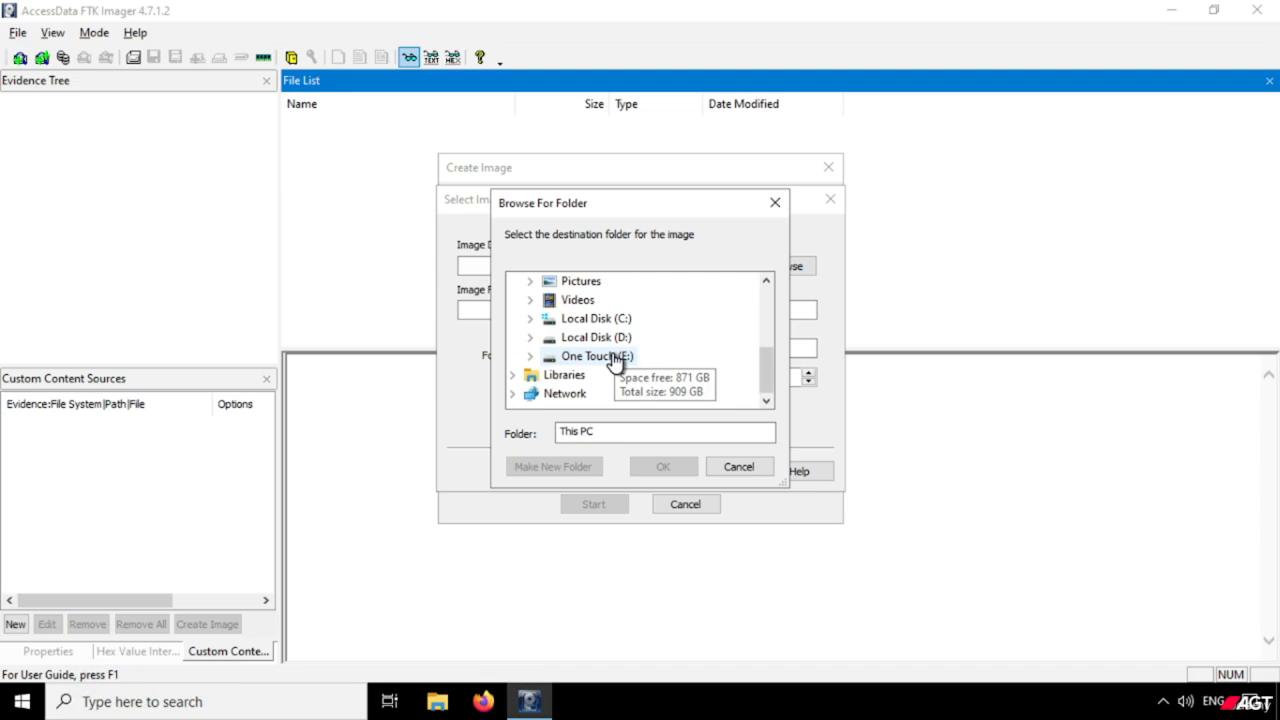
double_click(597, 356)
scroll(660, 360, "down", 1)
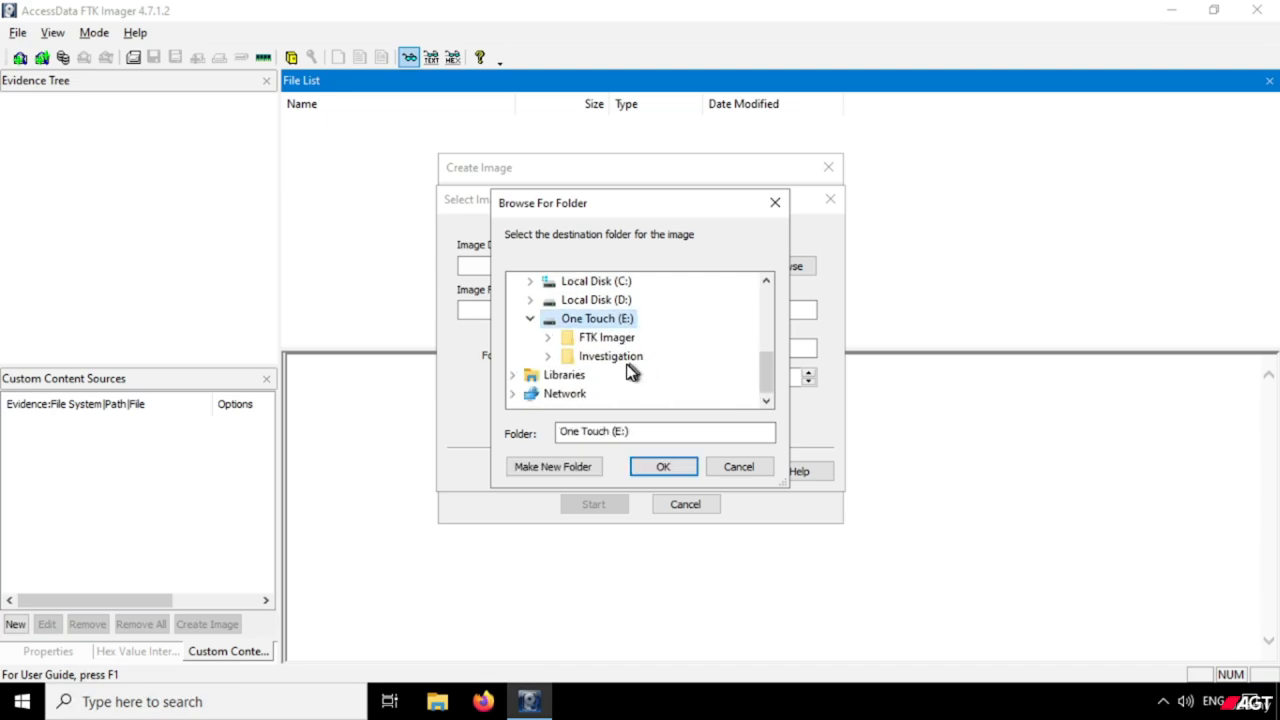
double_click(627, 358)
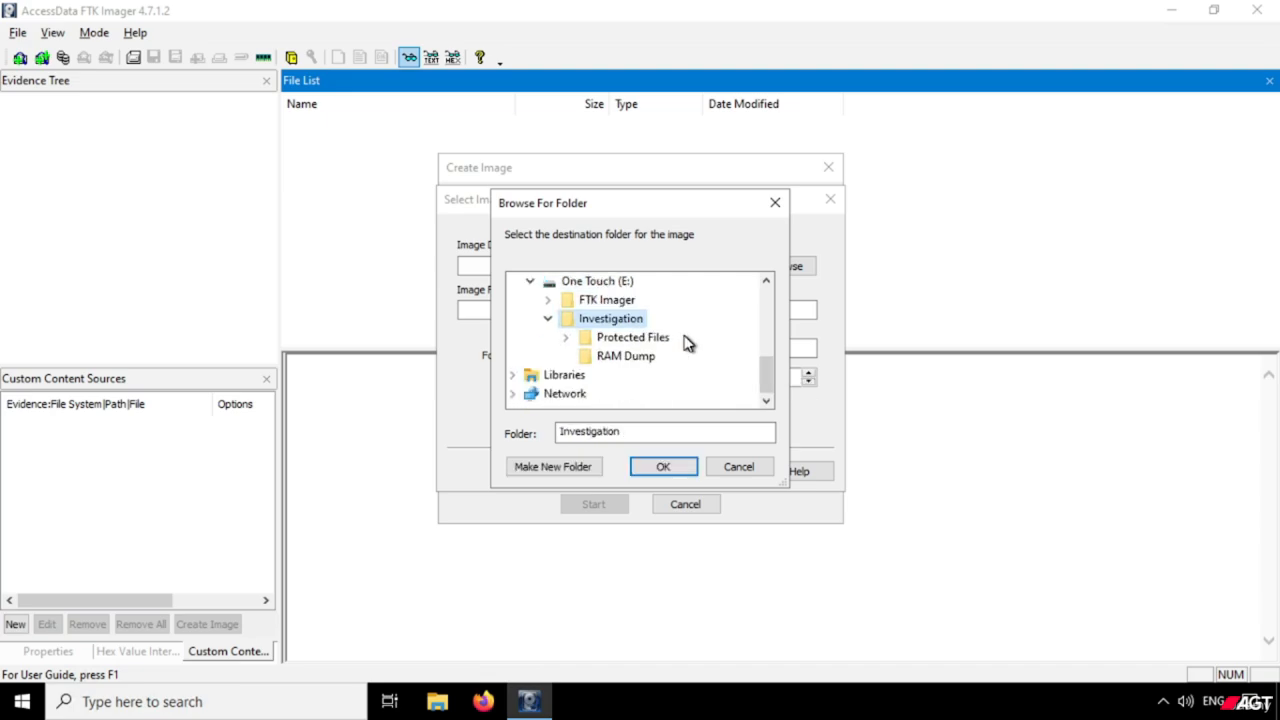
Create a folder named SuspectMachineImaging inside Investigation and set it as the image destination folder.
left_click(569, 469)
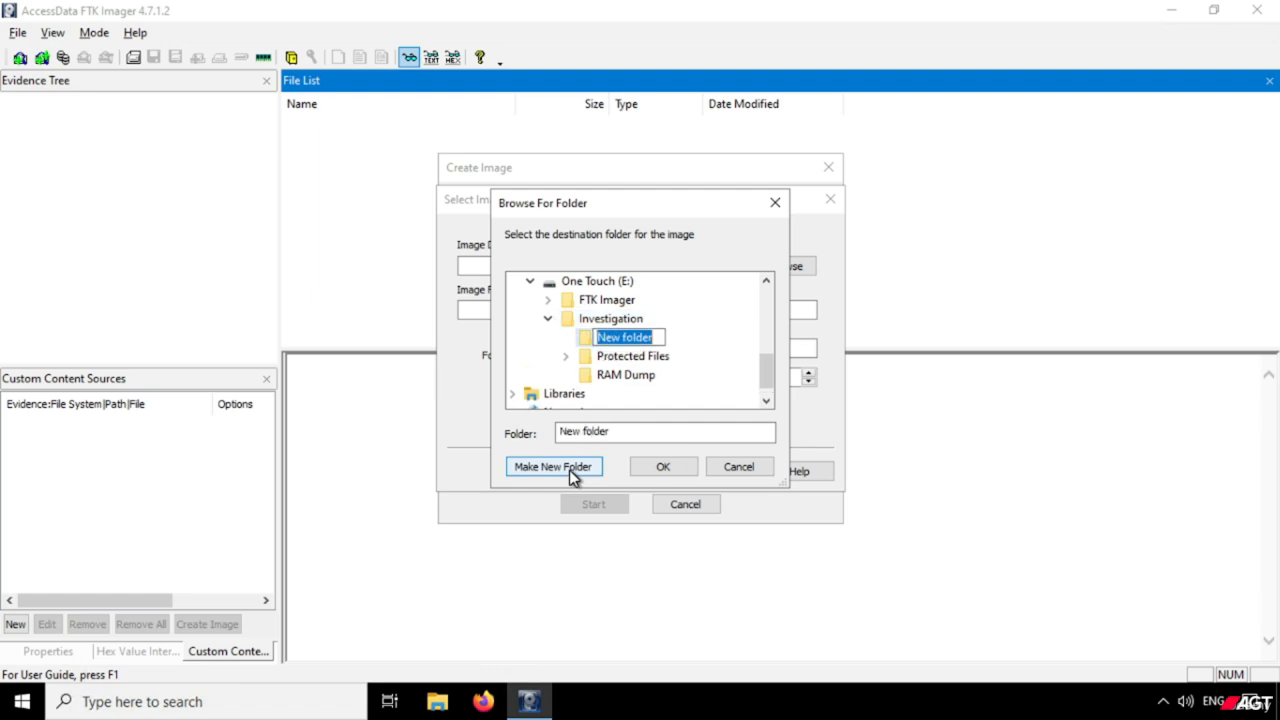
type("Imaging")
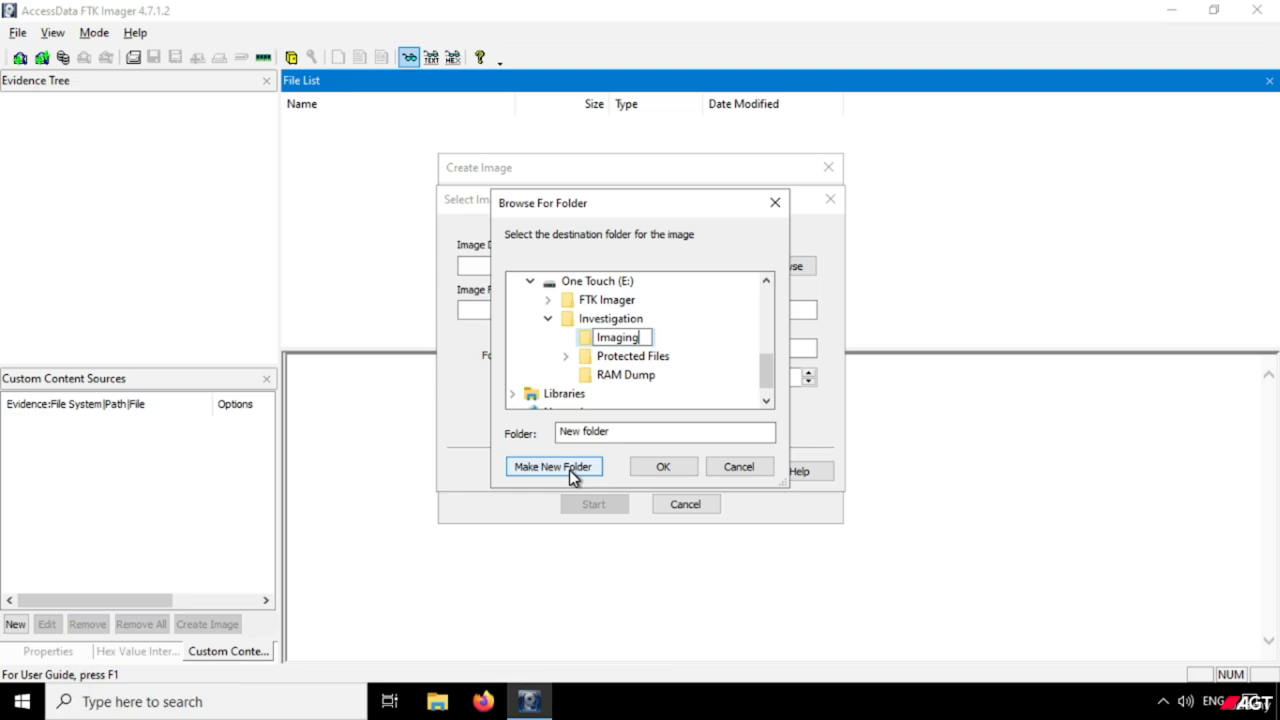
key("ctrl+a")
key("Home")
type("Susc")
key("BackSpace")
type("pect")
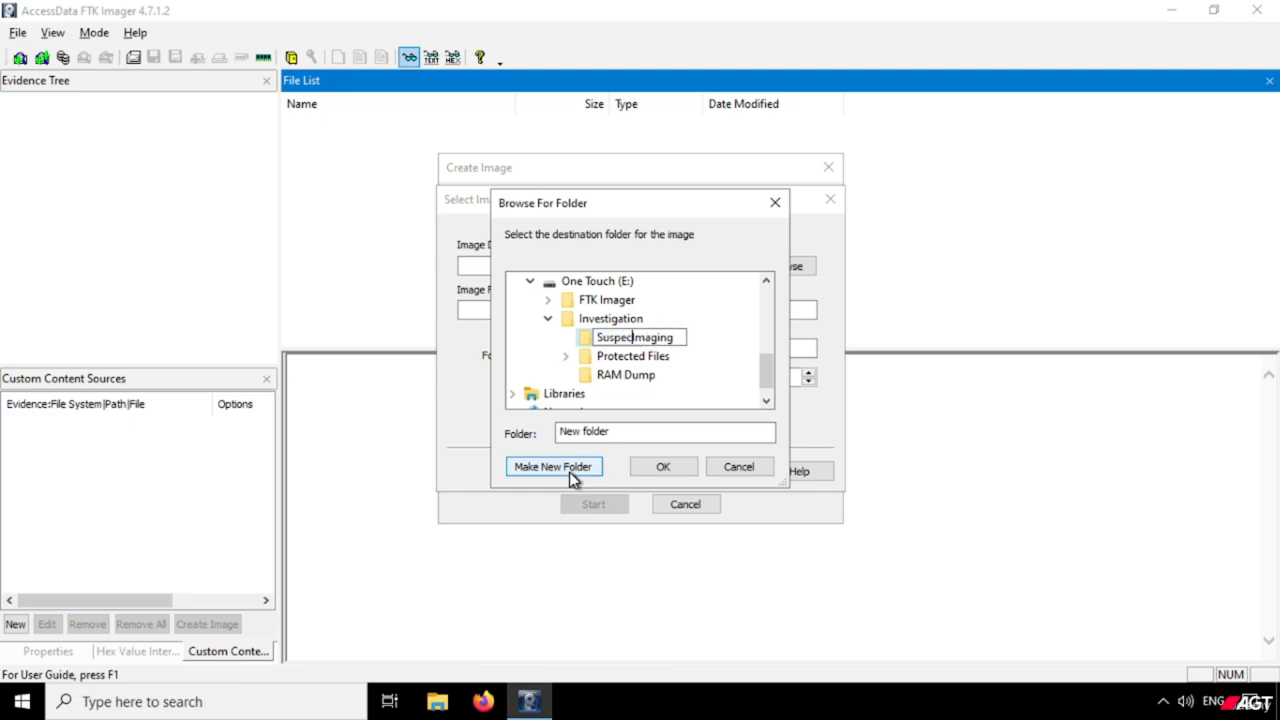
type(" Machine")
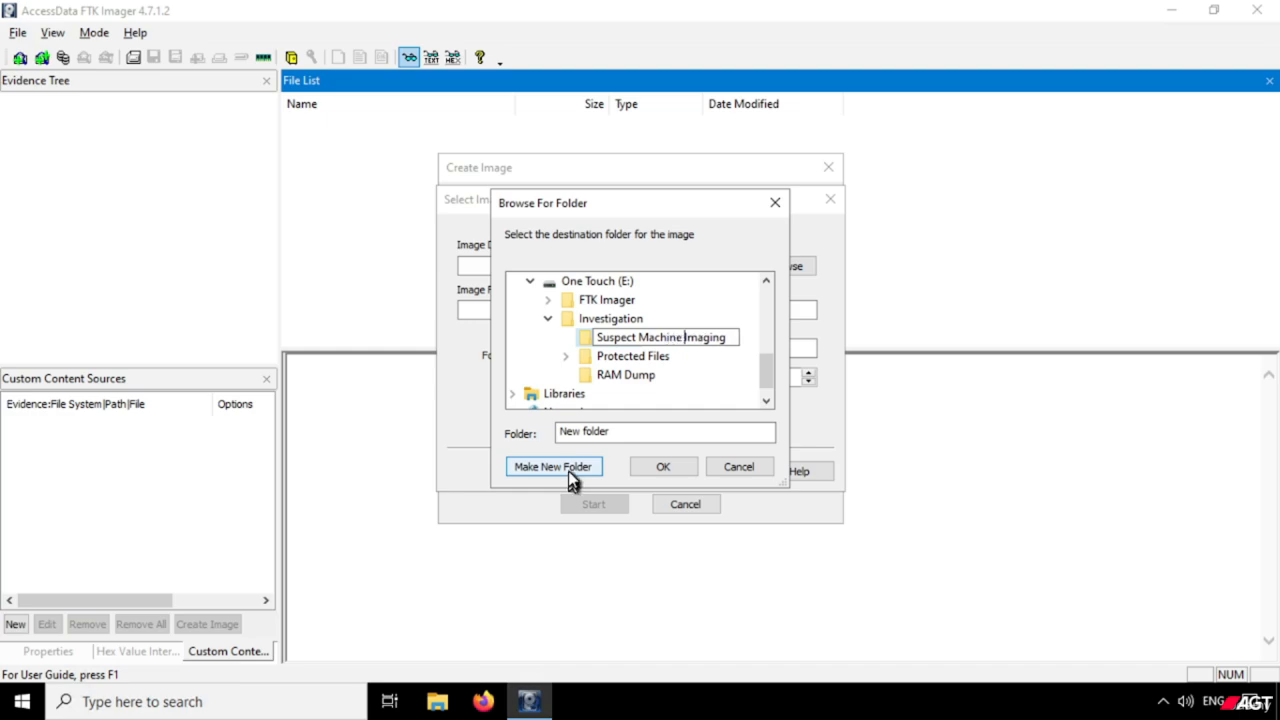
key("BackSpace")
key("Left")
key("Left")
key("Left")
key("Left")
key("Left")
key("Left")
key("Left")
key("BackSpace")
key("Return")
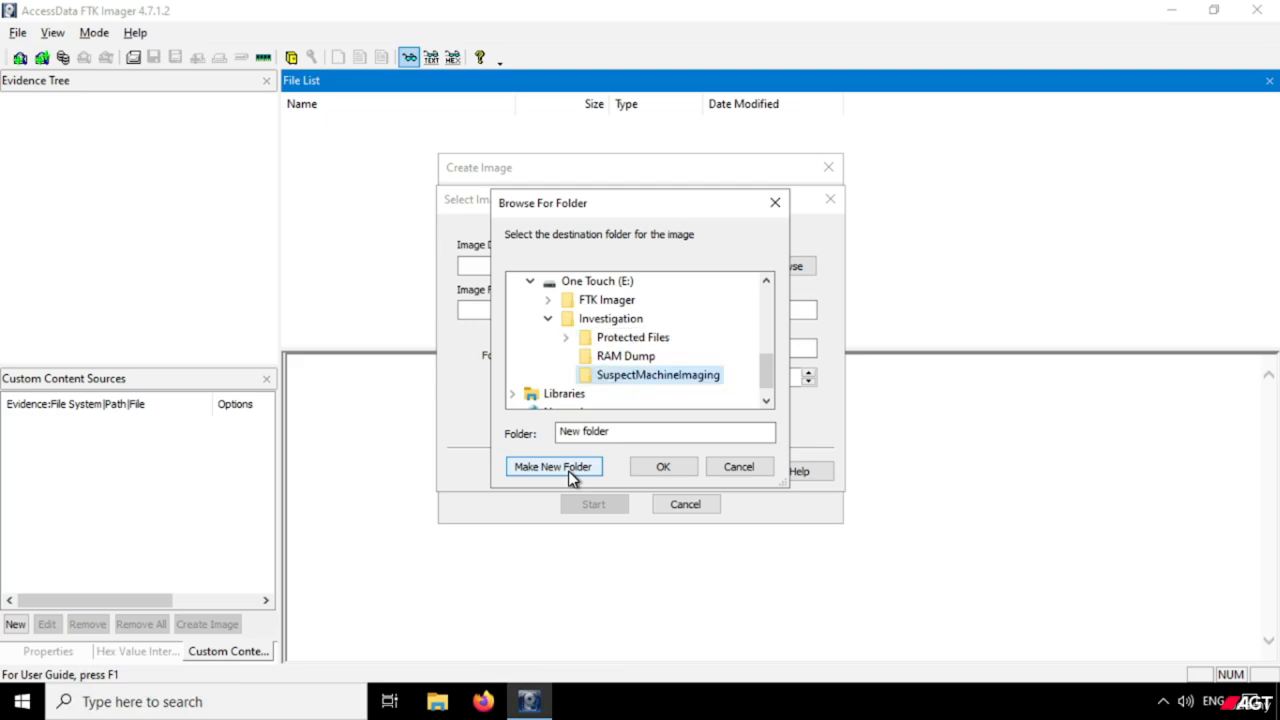
left_click(662, 468)
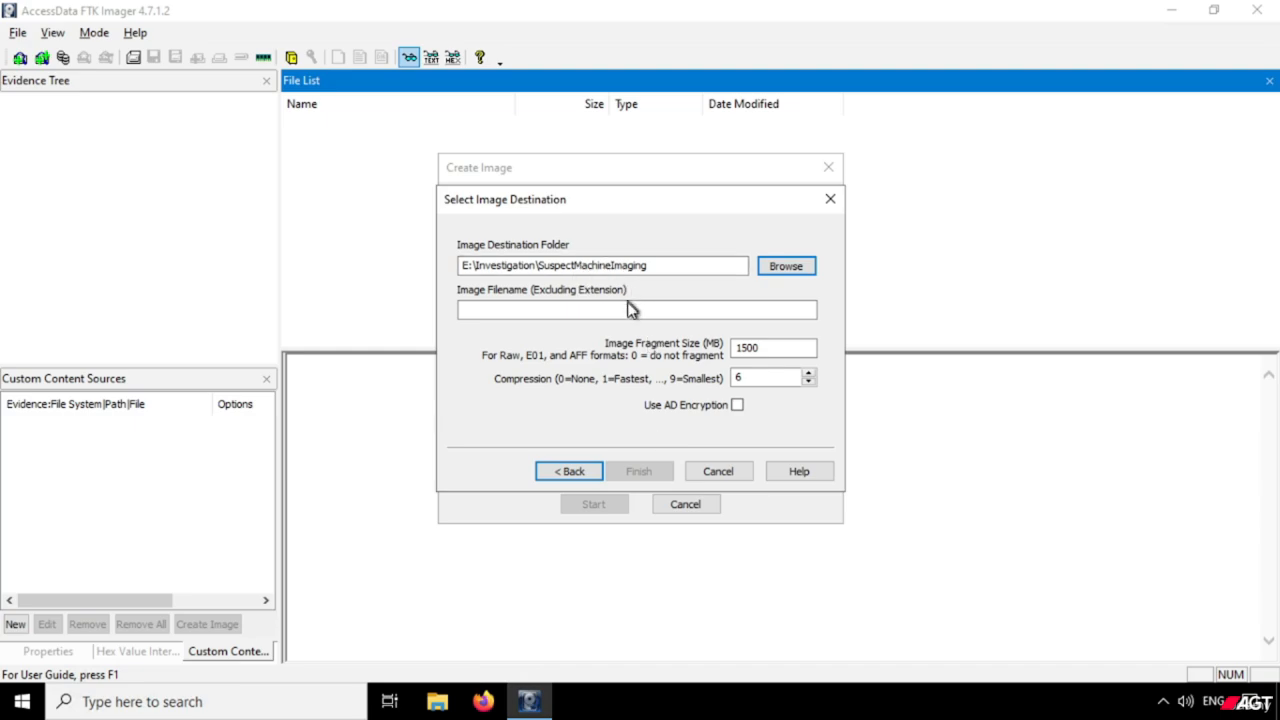
Name the image file "Suspect Machine" and finish the image destination setup.
left_click(614, 311)
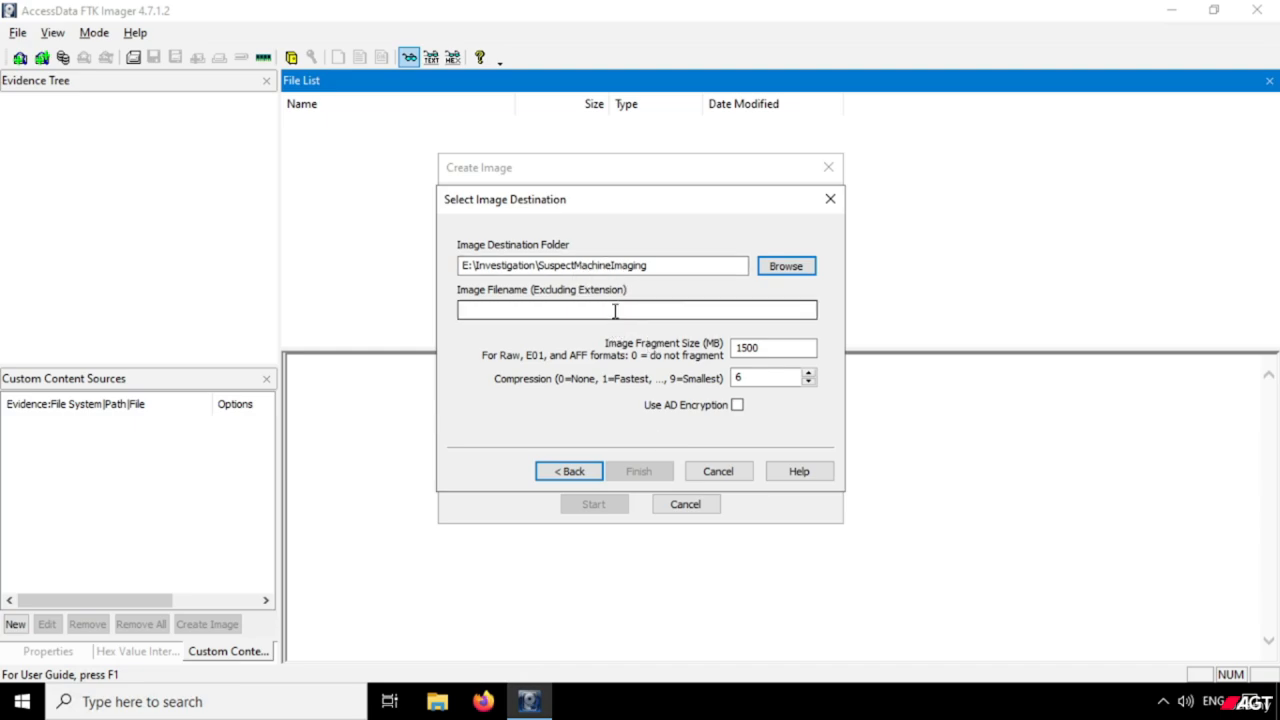
left_click(614, 311)
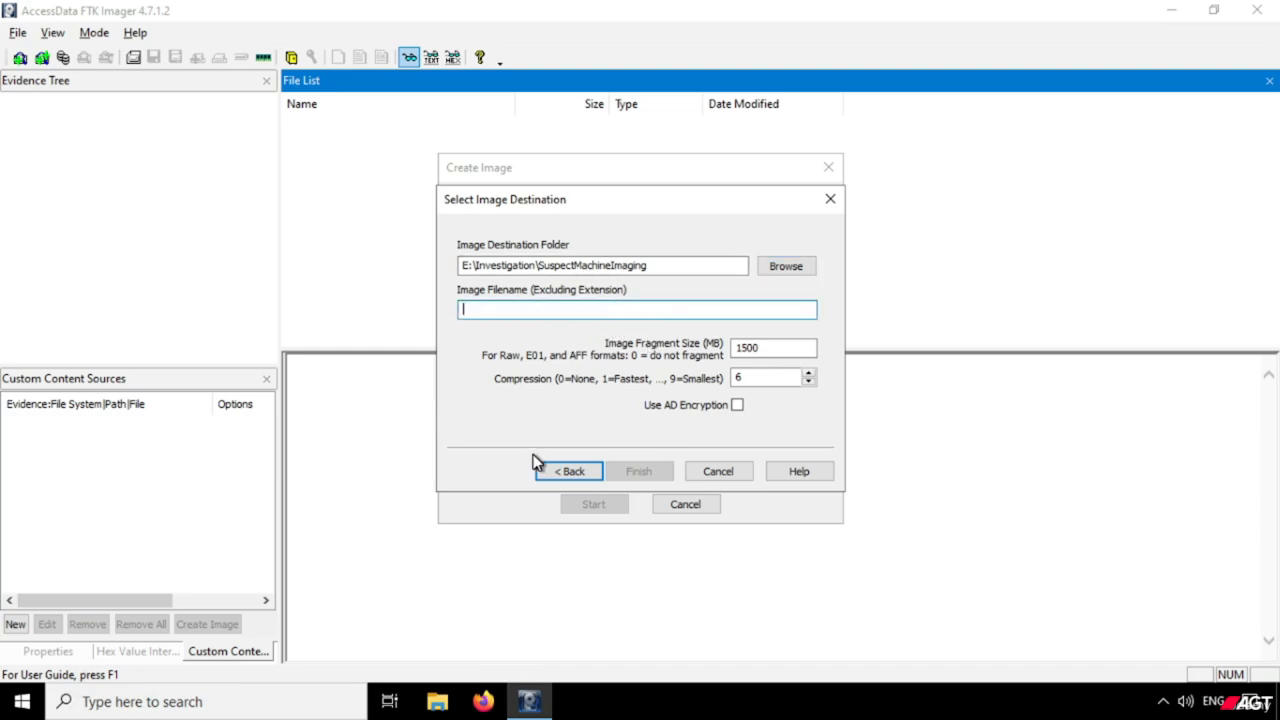
type("Suspect")
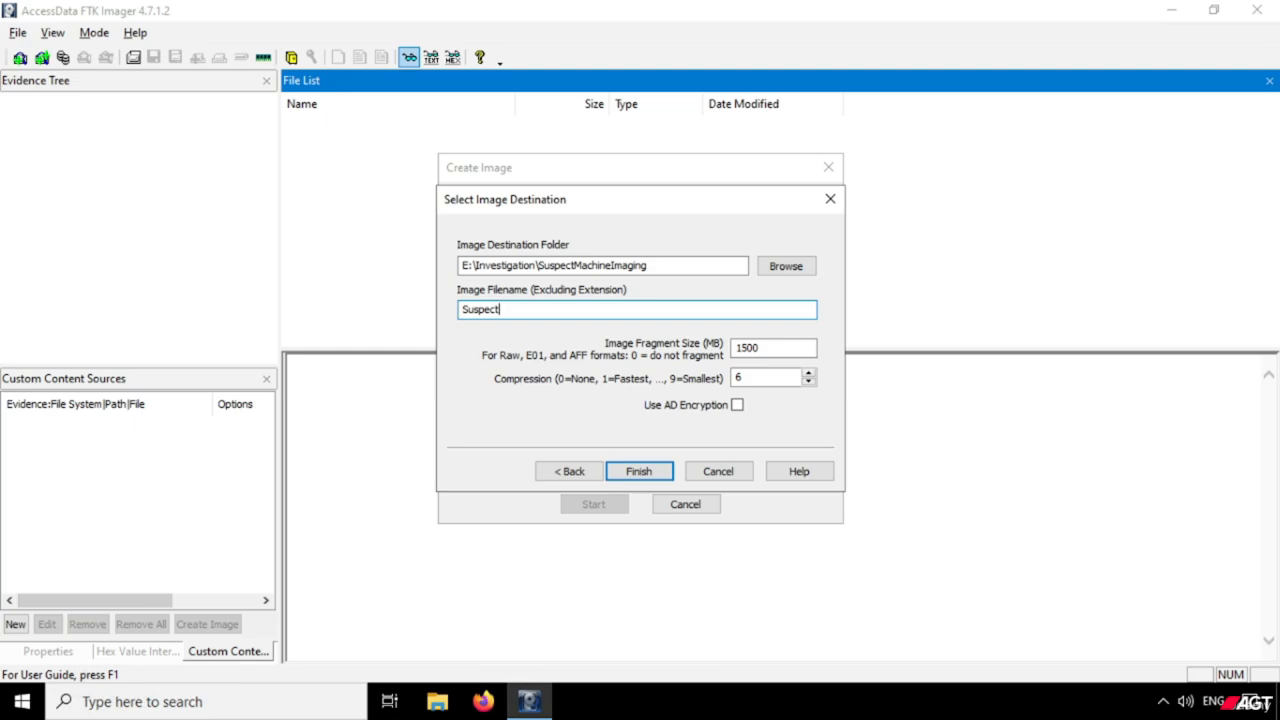
type(" Machine")
left_click(664, 266)
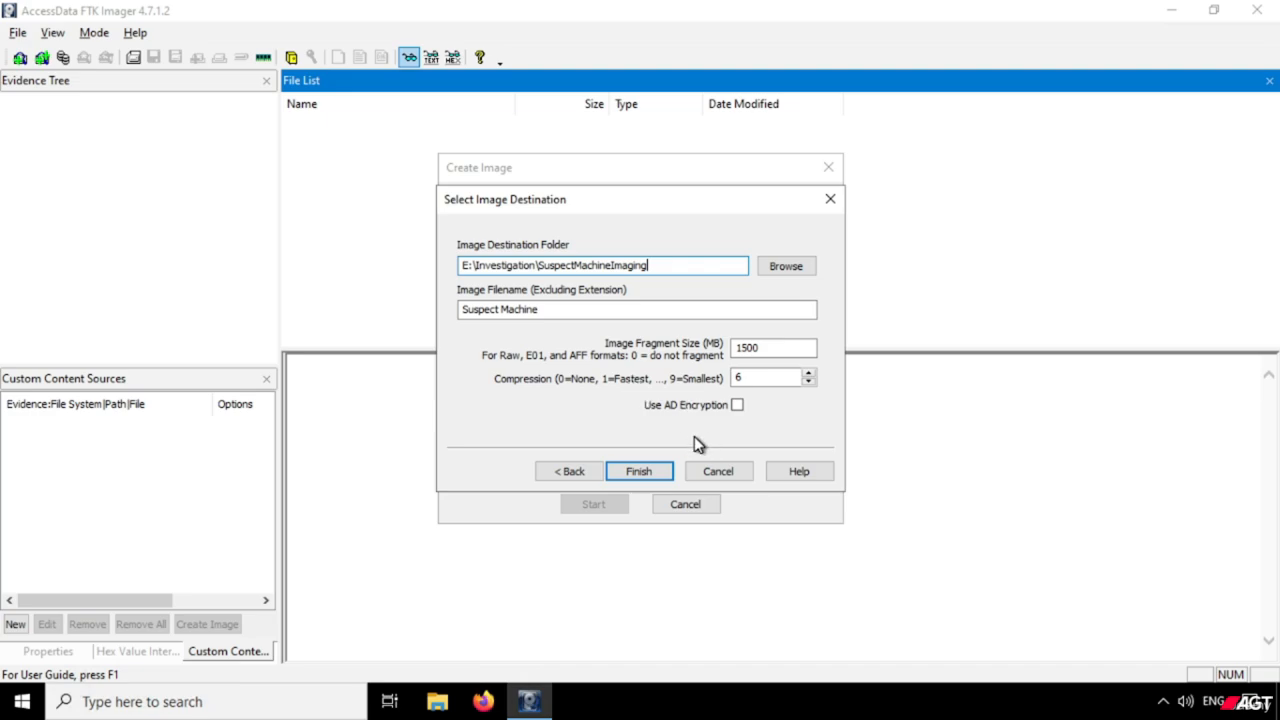
left_click(655, 474)
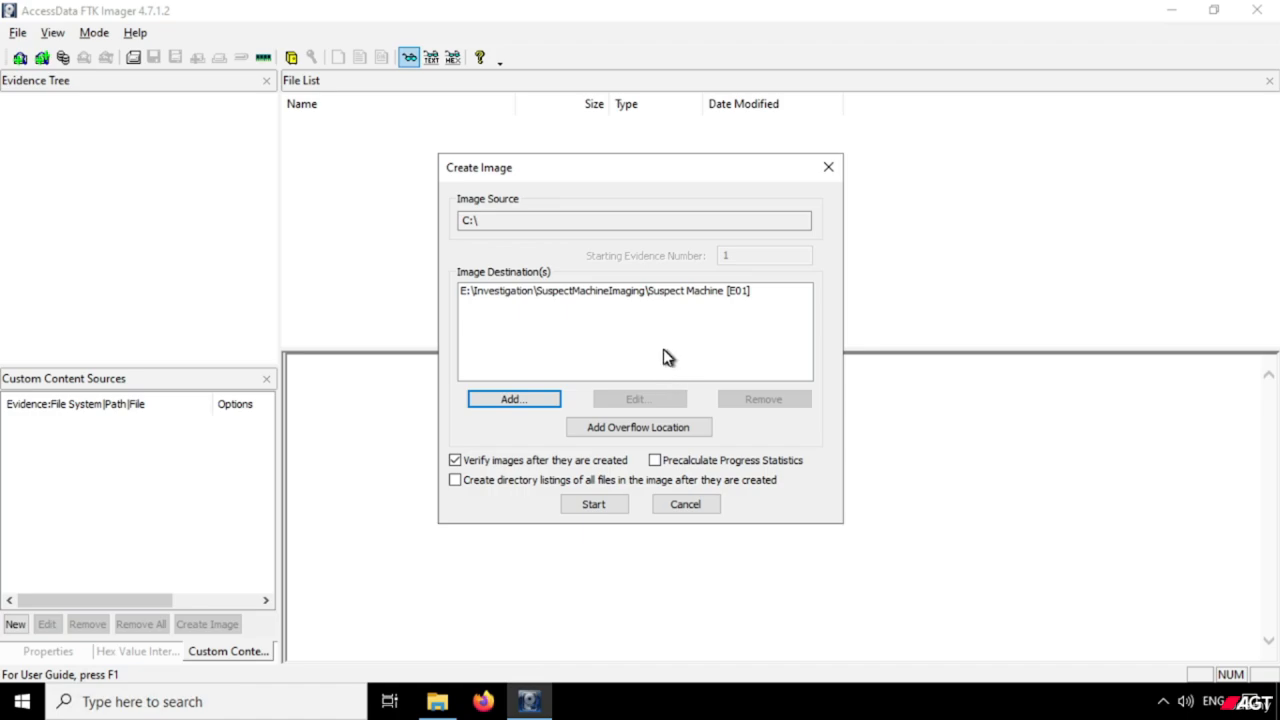
Enable precalculated progress statistics and directory listings of all files in the image, and start creating the C:\ image.
left_click(658, 461)
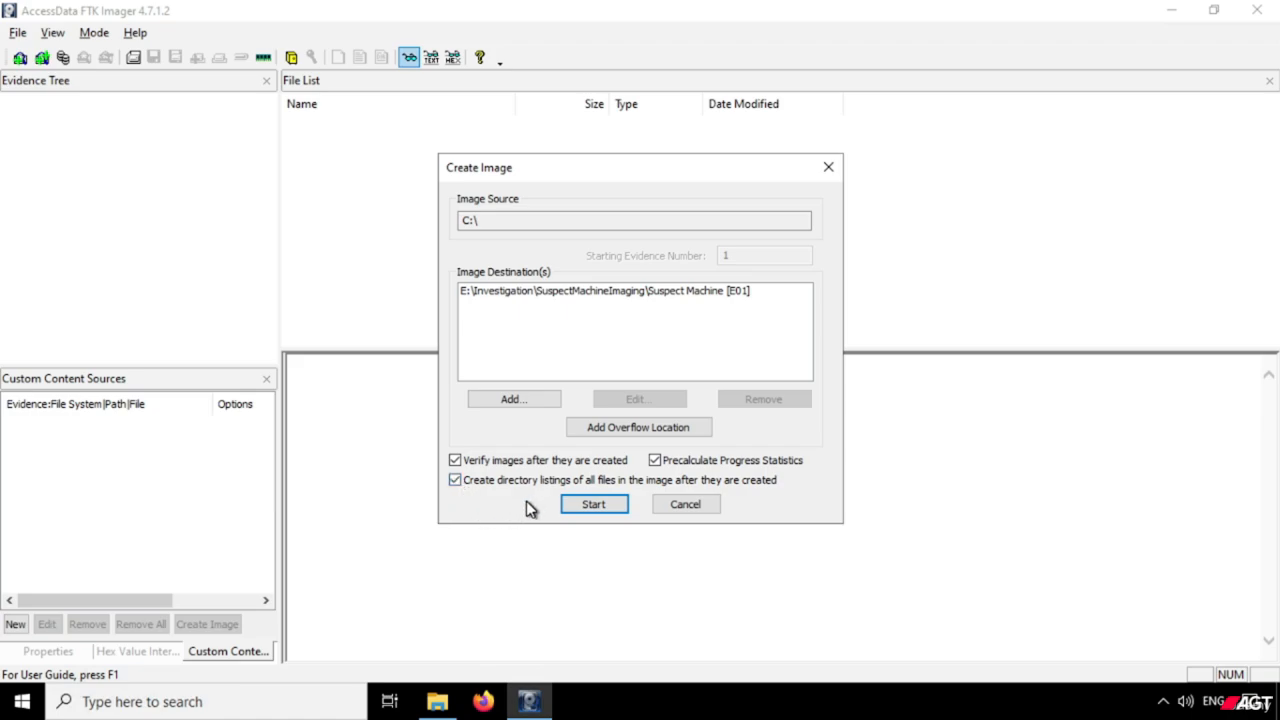
left_click(593, 510)
left_click(594, 505)
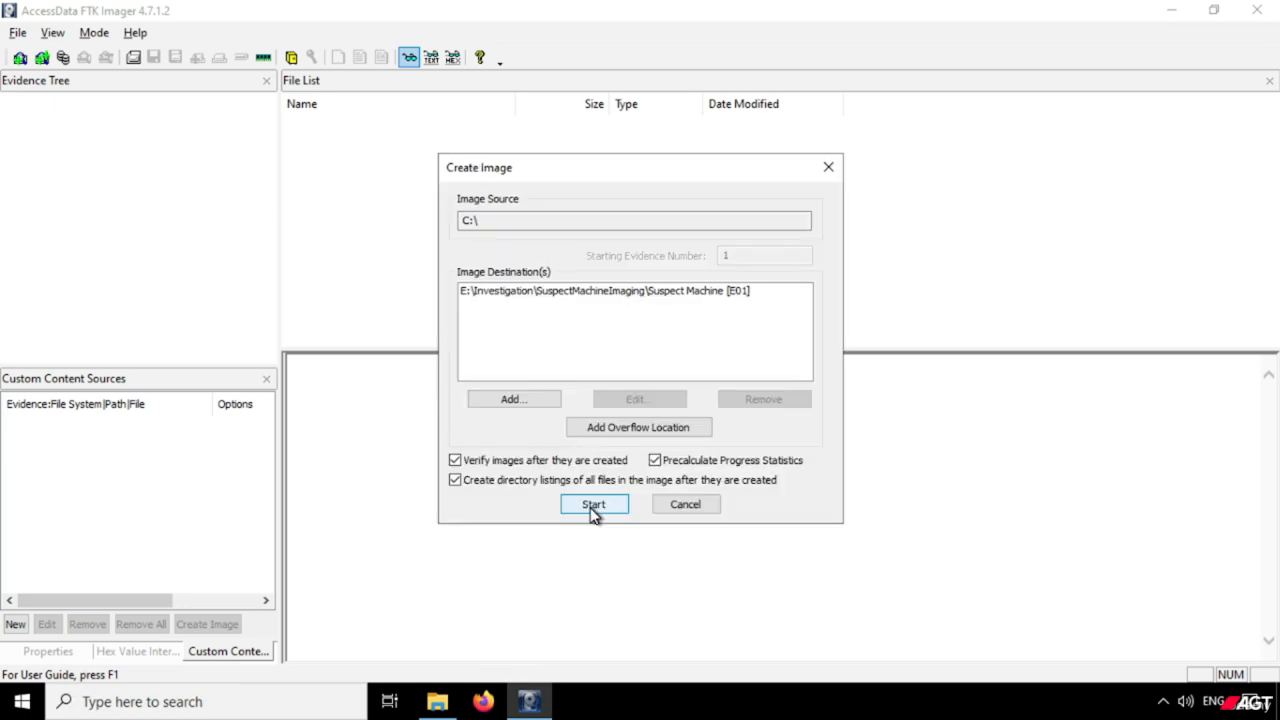
left_click(591, 510)
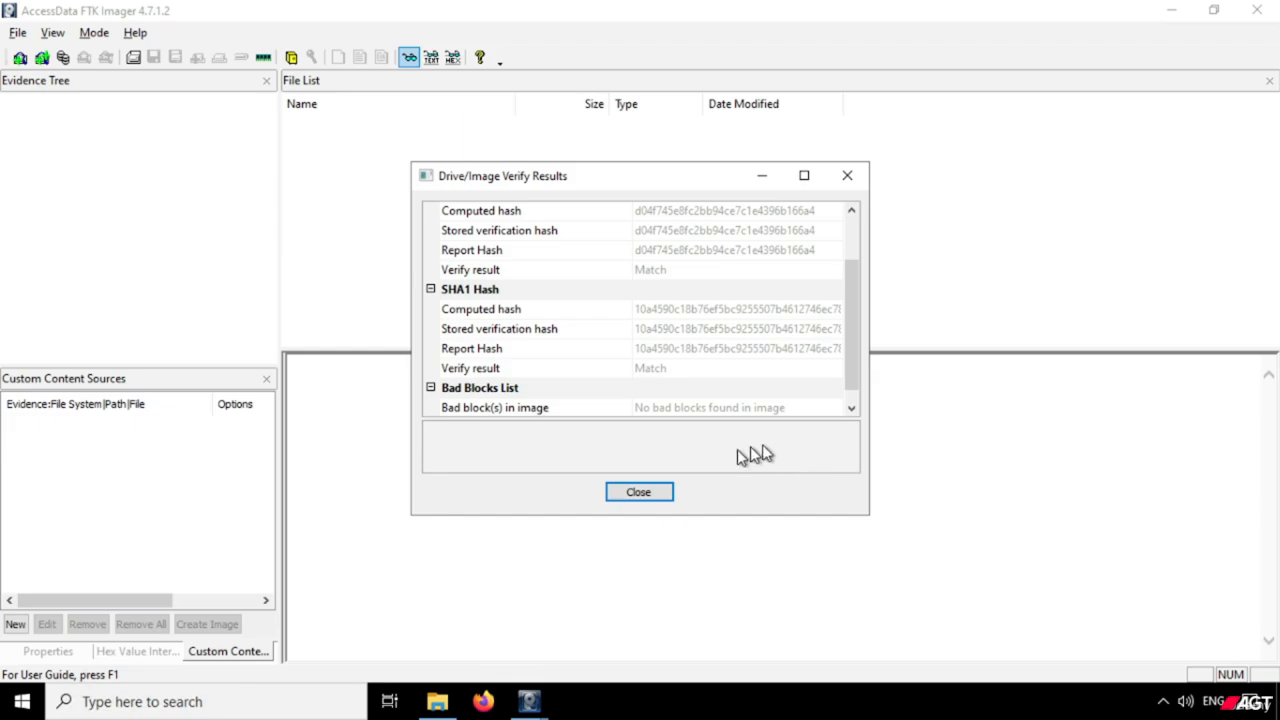
Open Snipping Tool and capture the whole Drive/Image Verify Results window in a new snip.
left_click(279, 709)
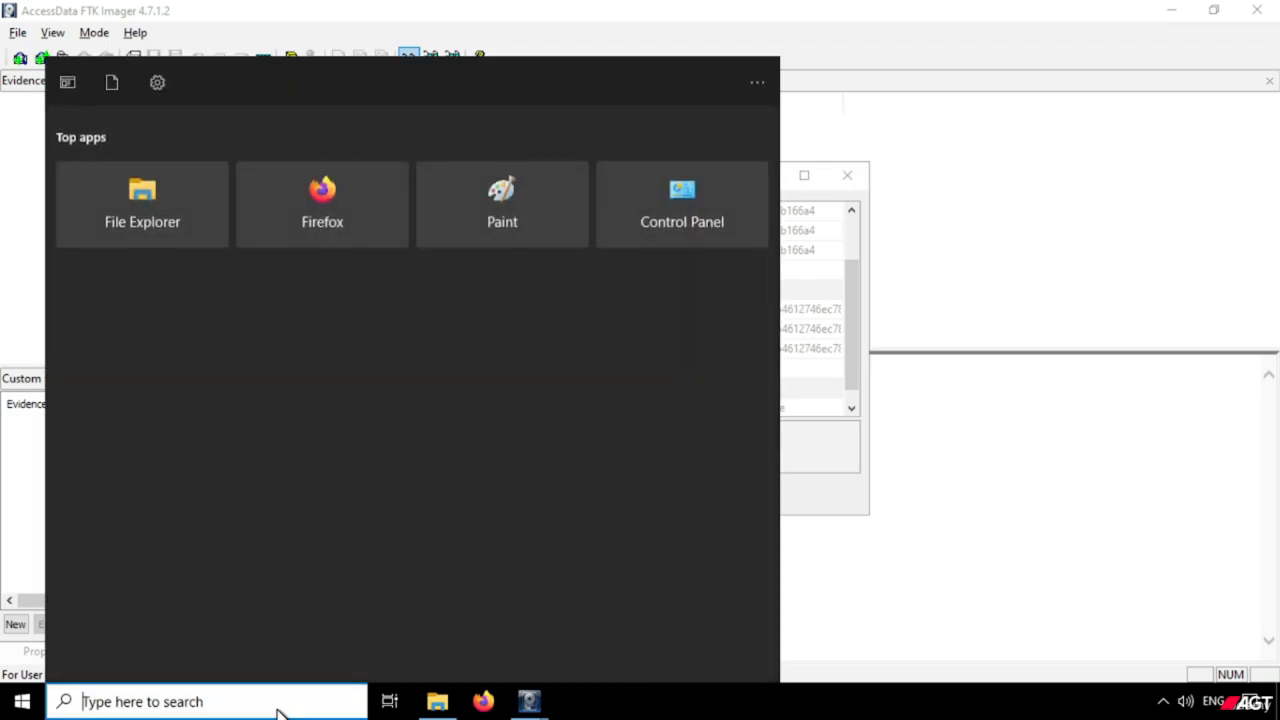
type("snipp")
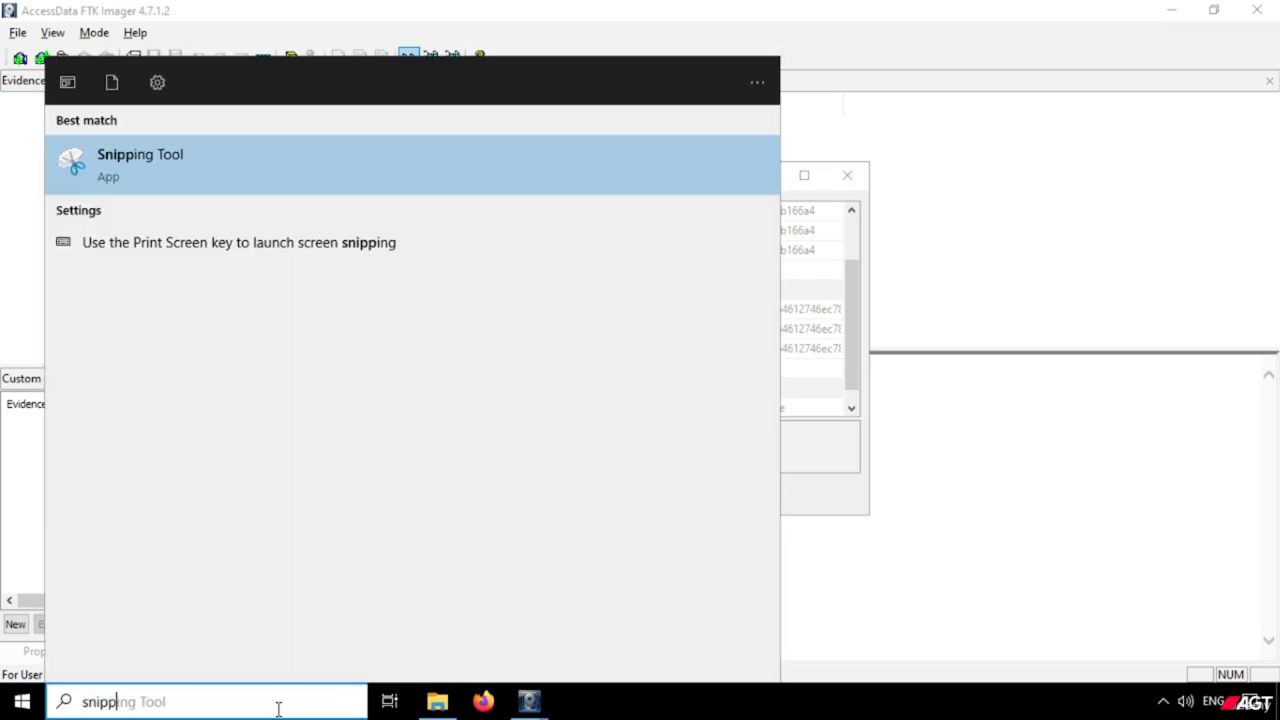
key("Escape")
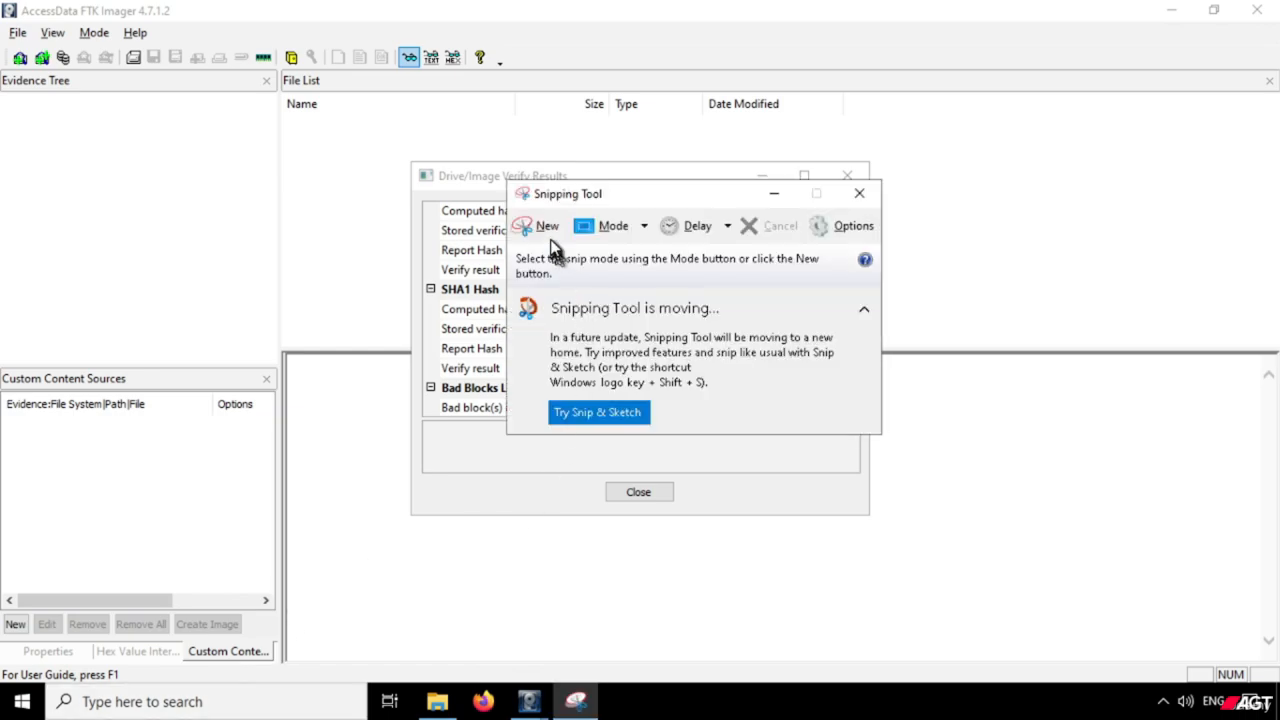
left_click(549, 230)
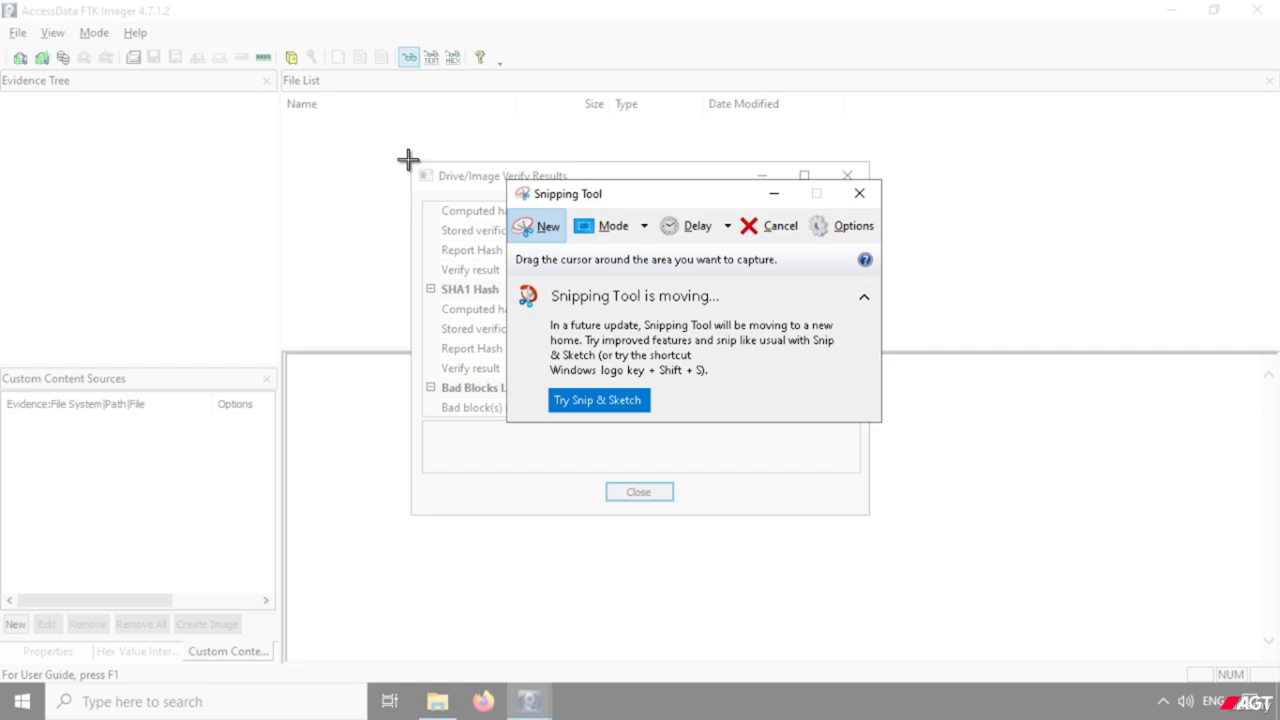
left_click_drag(408, 160, 570, 345)
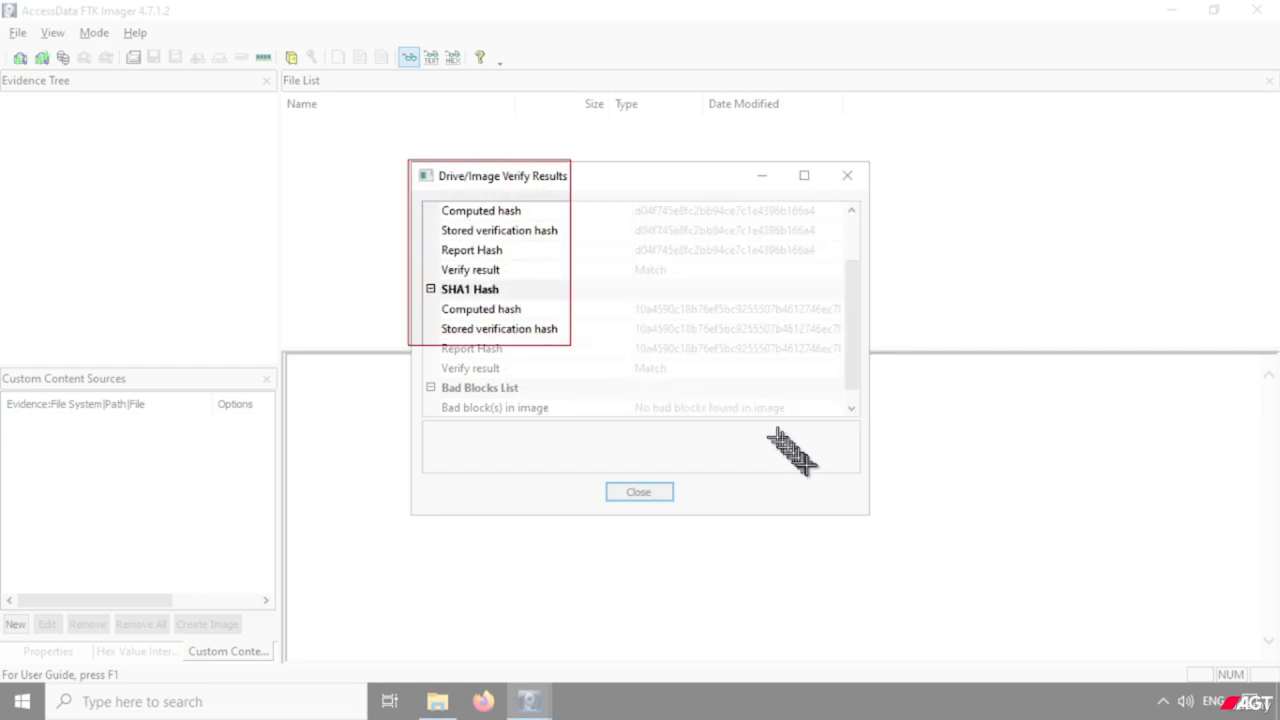
left_click_drag(792, 452, 869, 514)
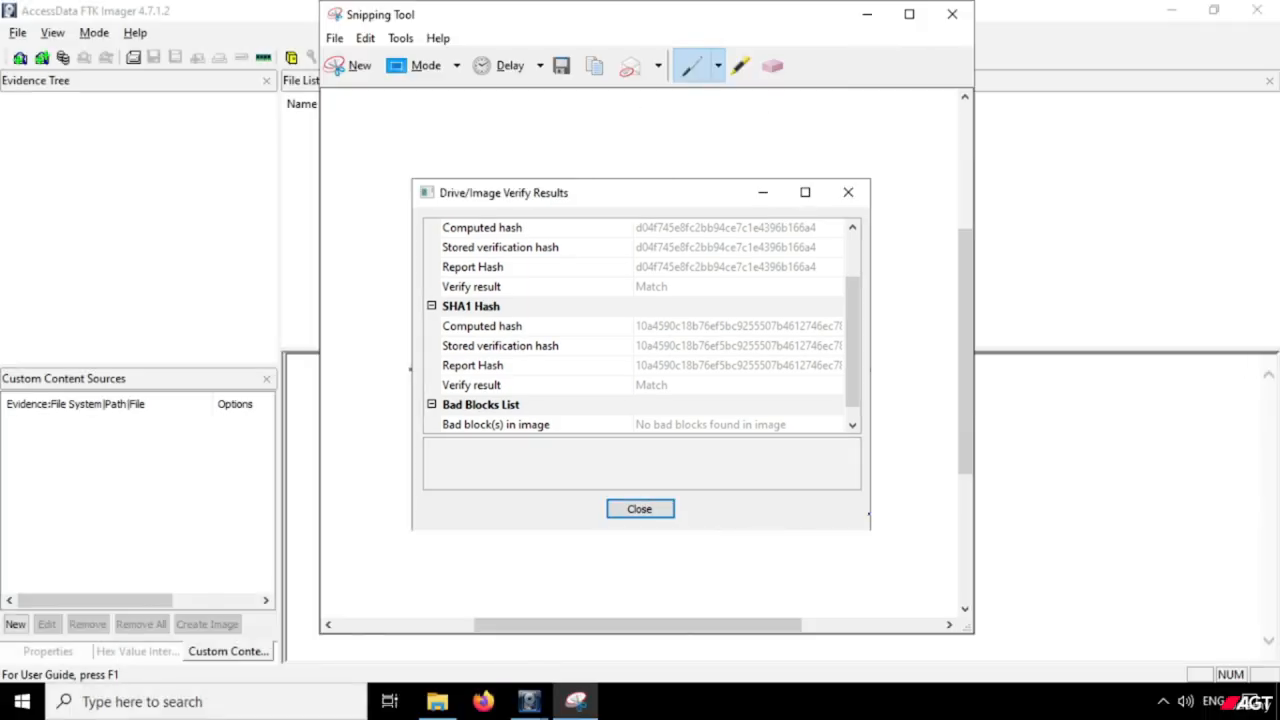
Start saving the snip and browse to the Investigation folder on the One Touch (E:) drive.
key("ctrl+s")
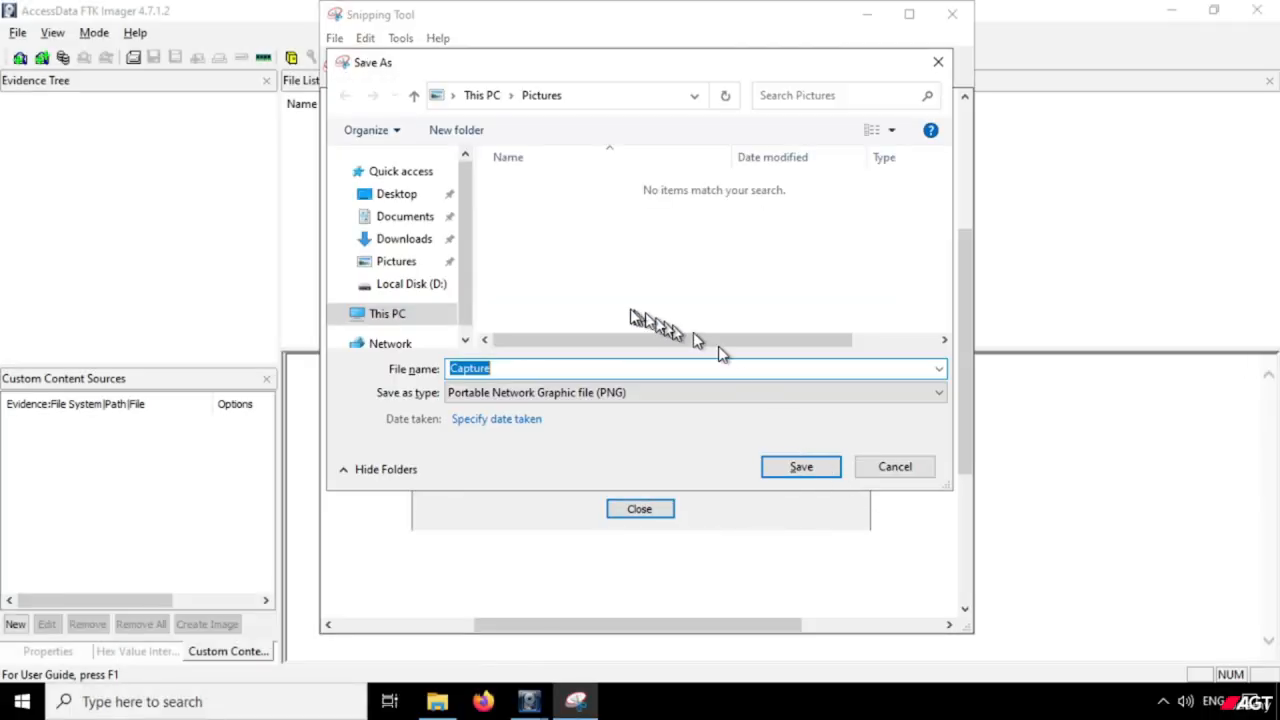
left_click(411, 290)
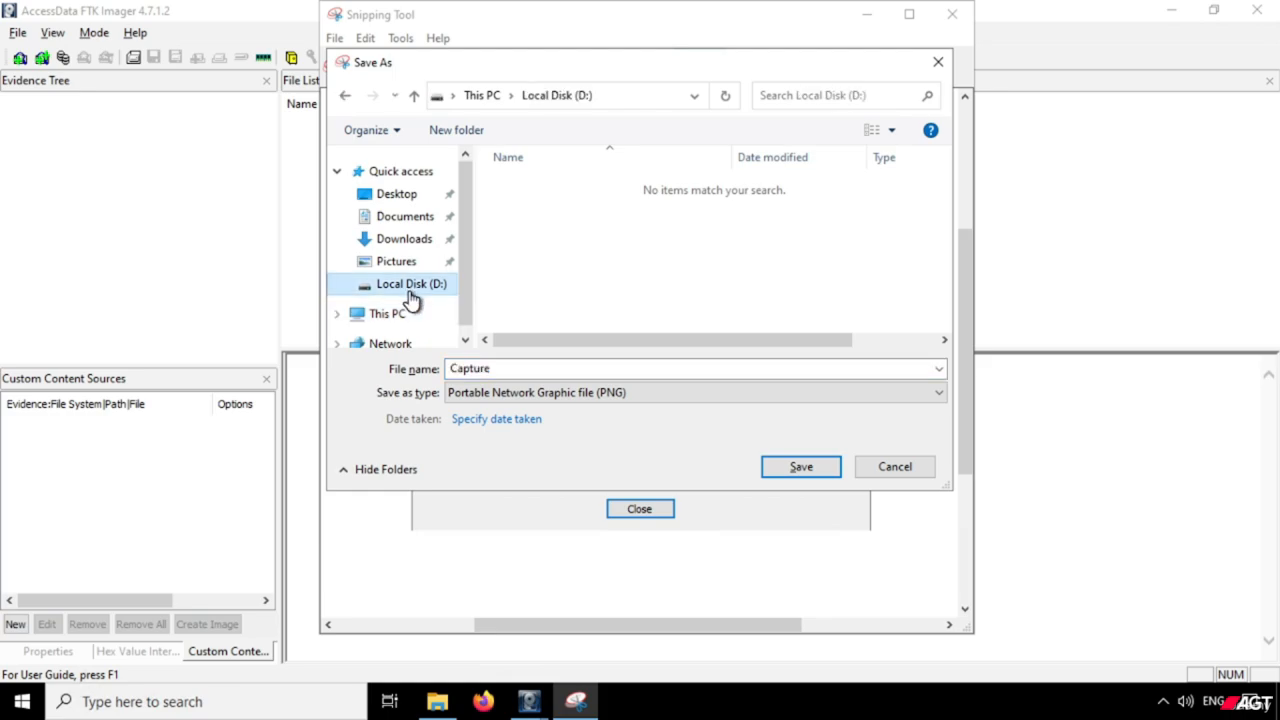
scroll(410, 292, "down", 1)
left_click(402, 284)
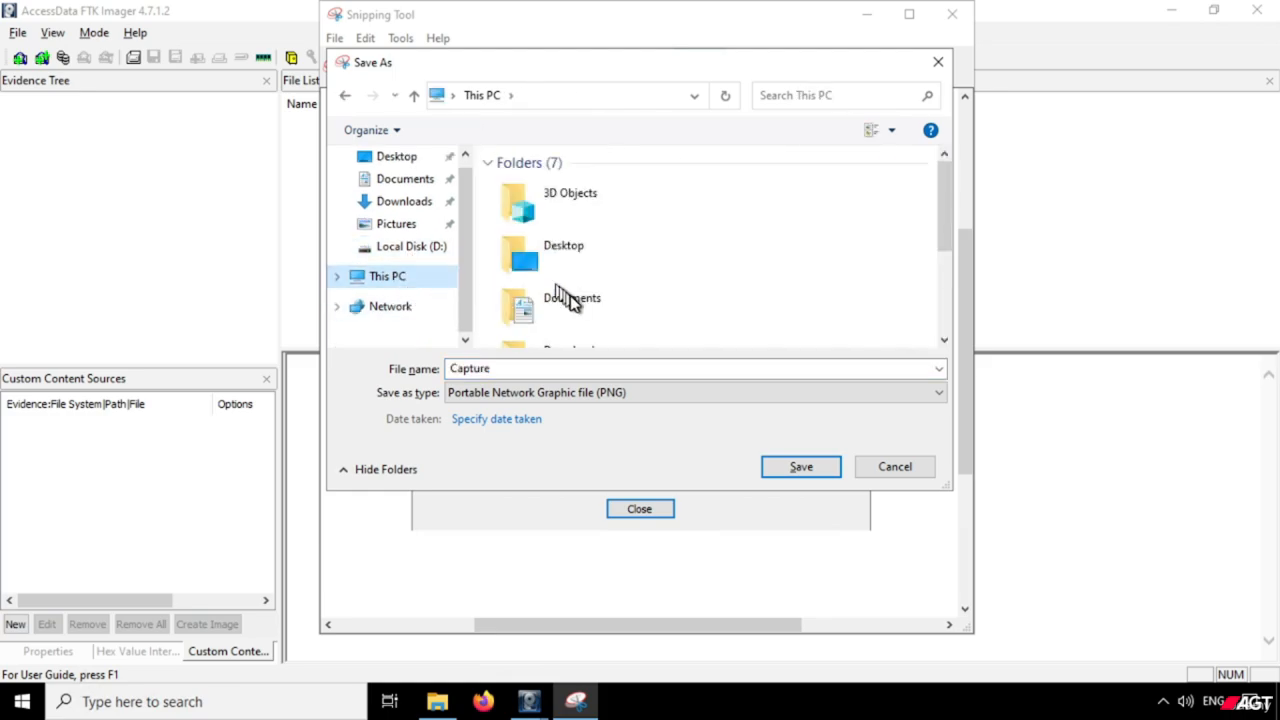
scroll(586, 306, "down", 5)
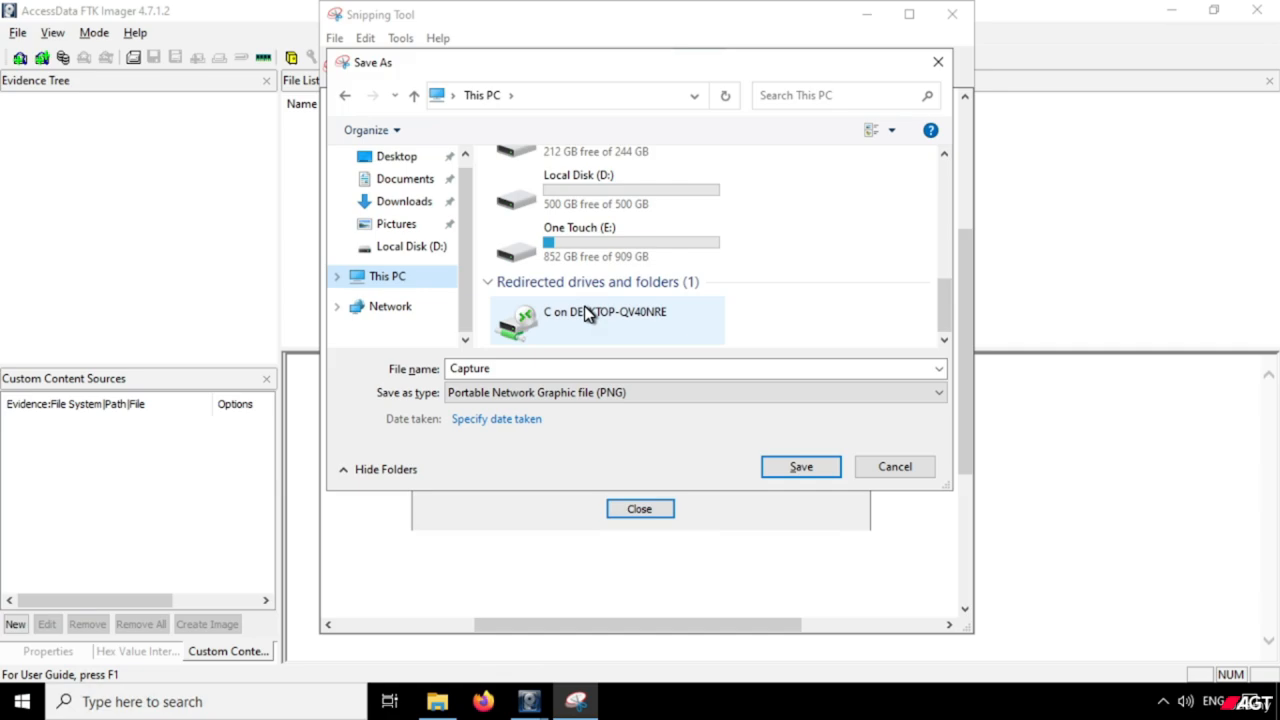
double_click(599, 241)
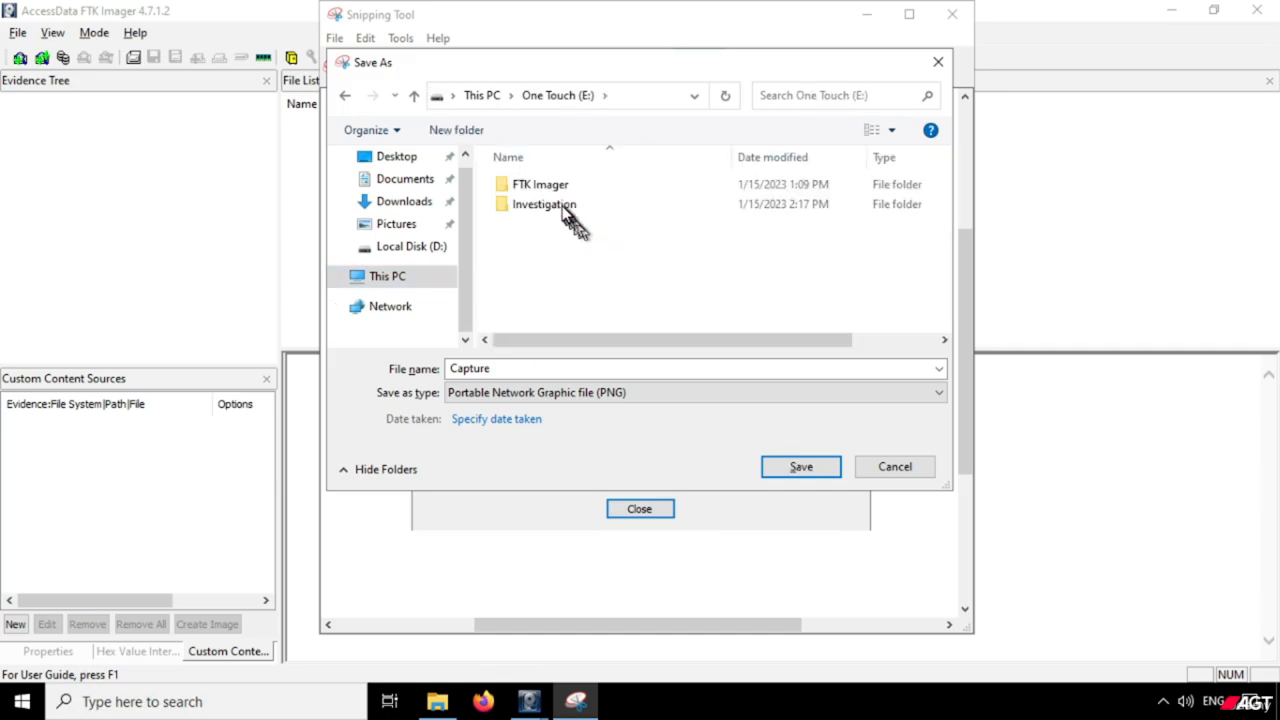
double_click(566, 206)
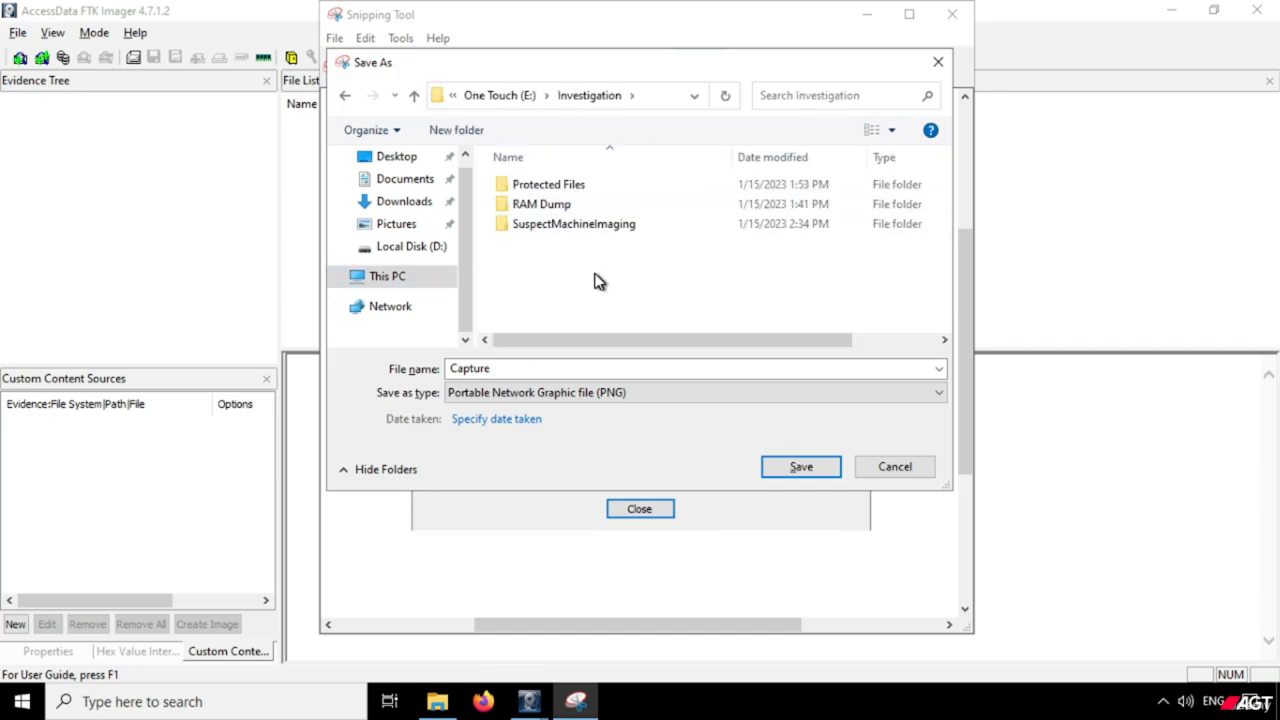
Create a folder named Snaps inside Investigation and open it as the save location.
key("ctrl+shift+n")
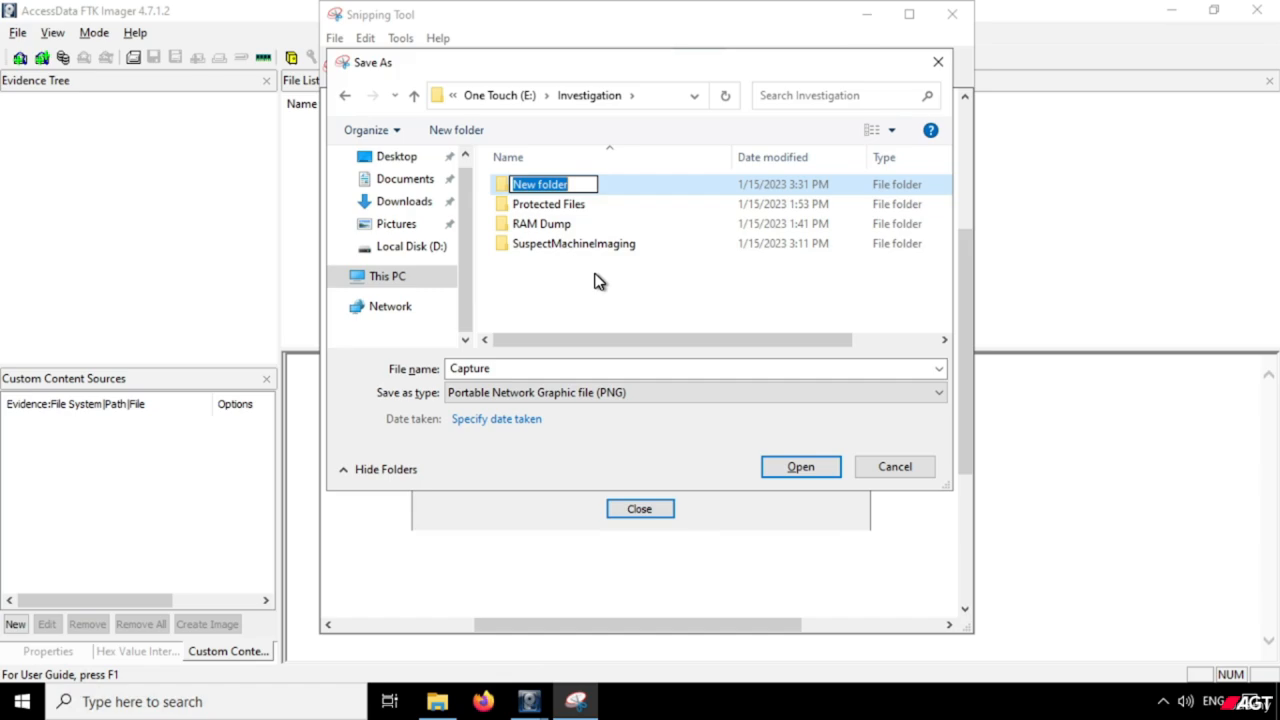
type("Snaps")
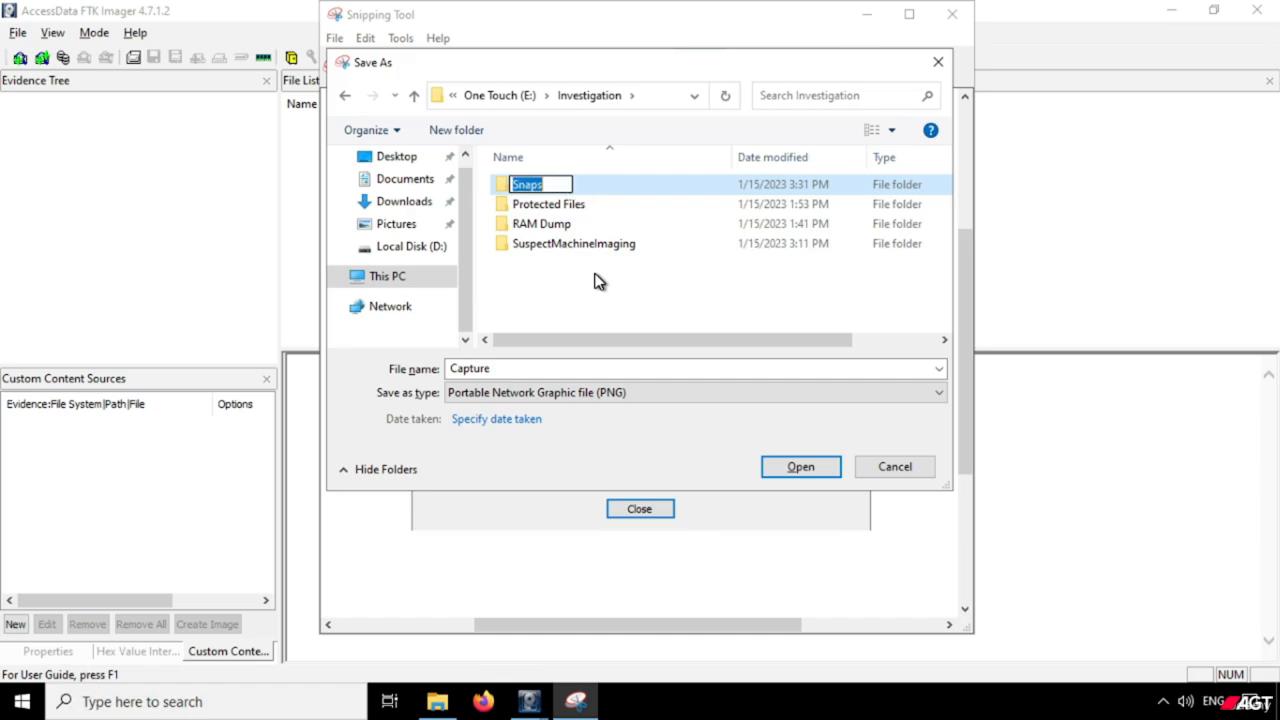
key("Return")
key("Return")
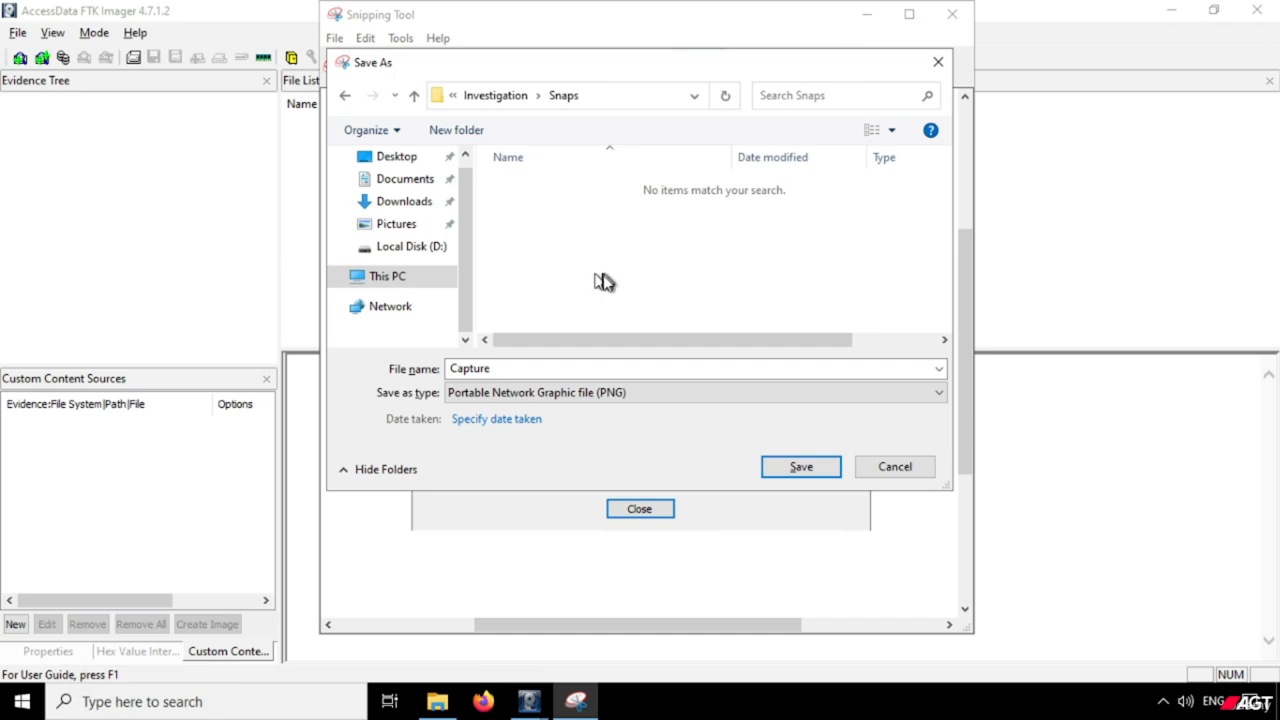
Replace the default file name Capture and save the snip as a PNG file in the Snaps folder.
left_click(580, 368)
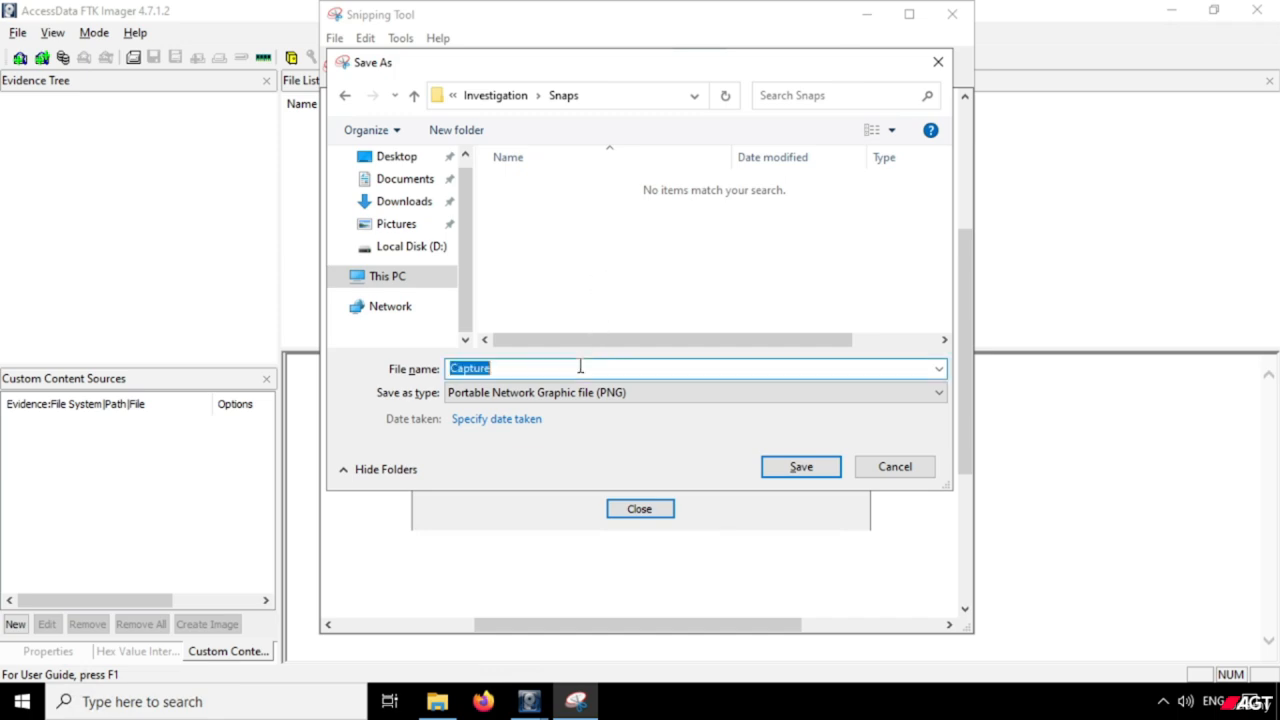
type("Snaps")
key("BackSpace")
key("ctrl+a")
left_click(580, 367)
type("1")
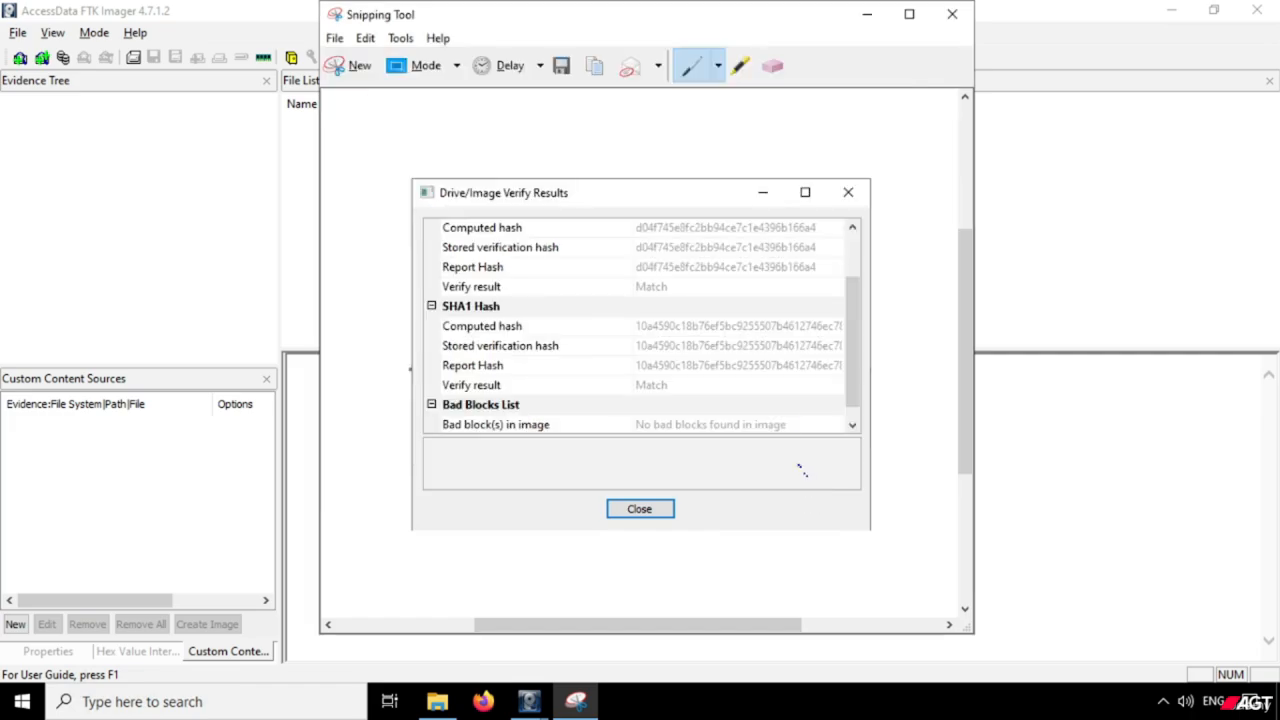
Minimize Snipping Tool and review the MD5 hash, SHA1 hash and bad blocks entries in the Drive/Image Verify Results.
left_click(868, 15)
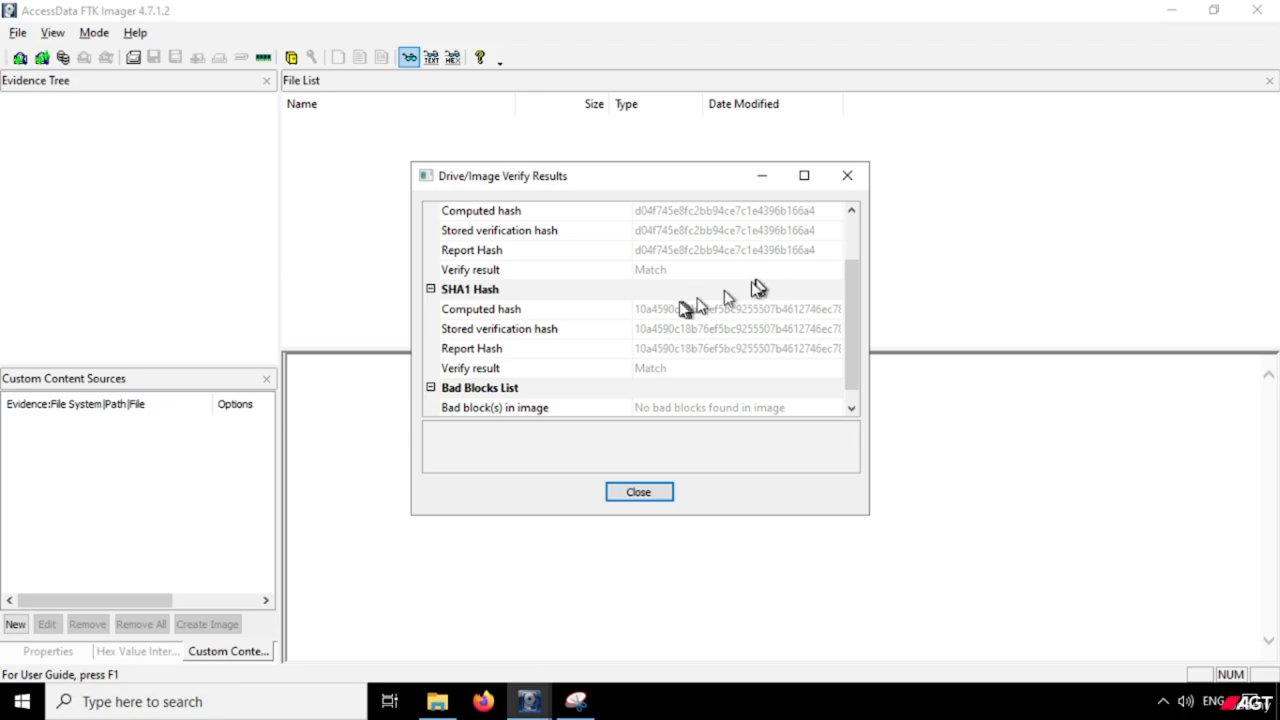
scroll(533, 316, "up", 2)
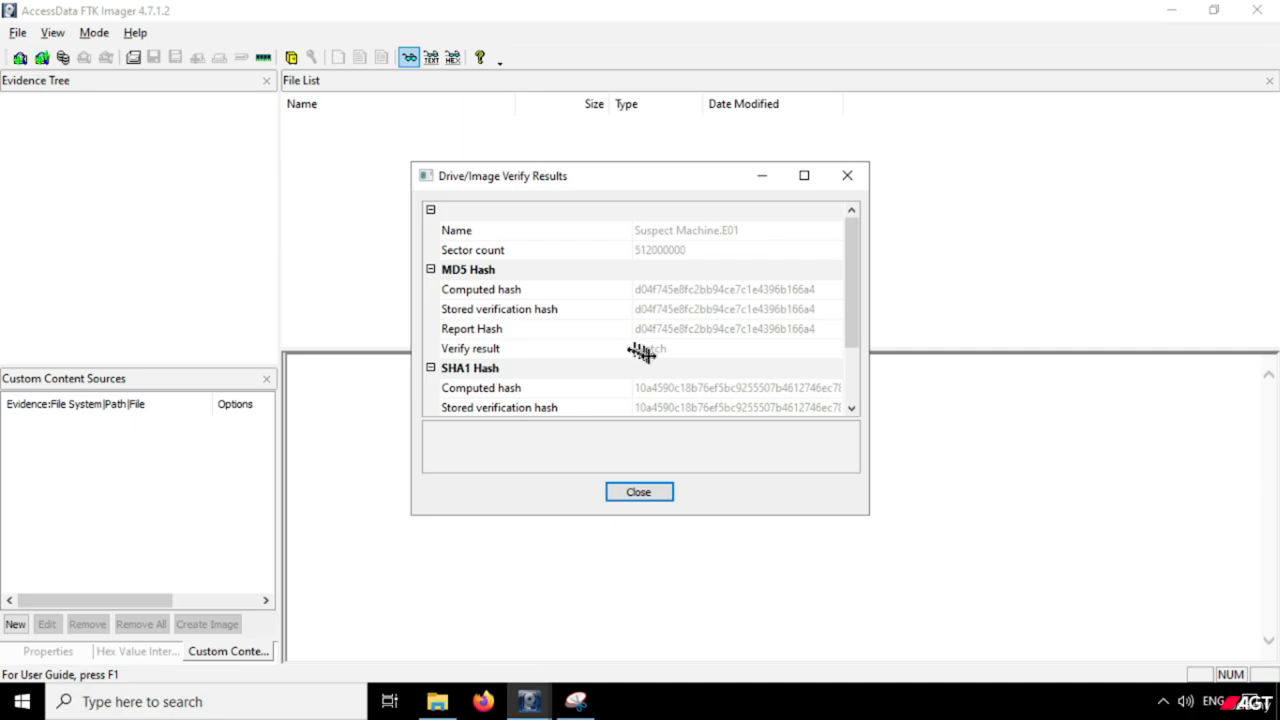
left_click(850, 312)
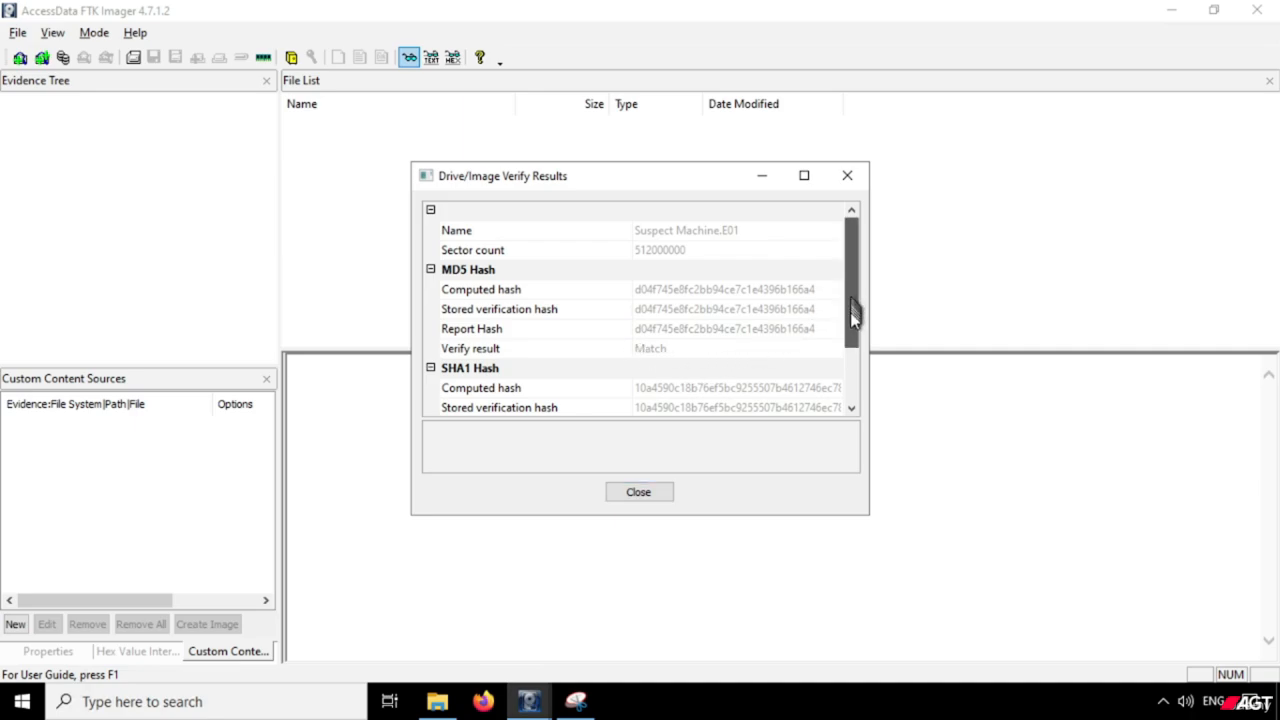
left_click_drag(850, 312, 578, 407)
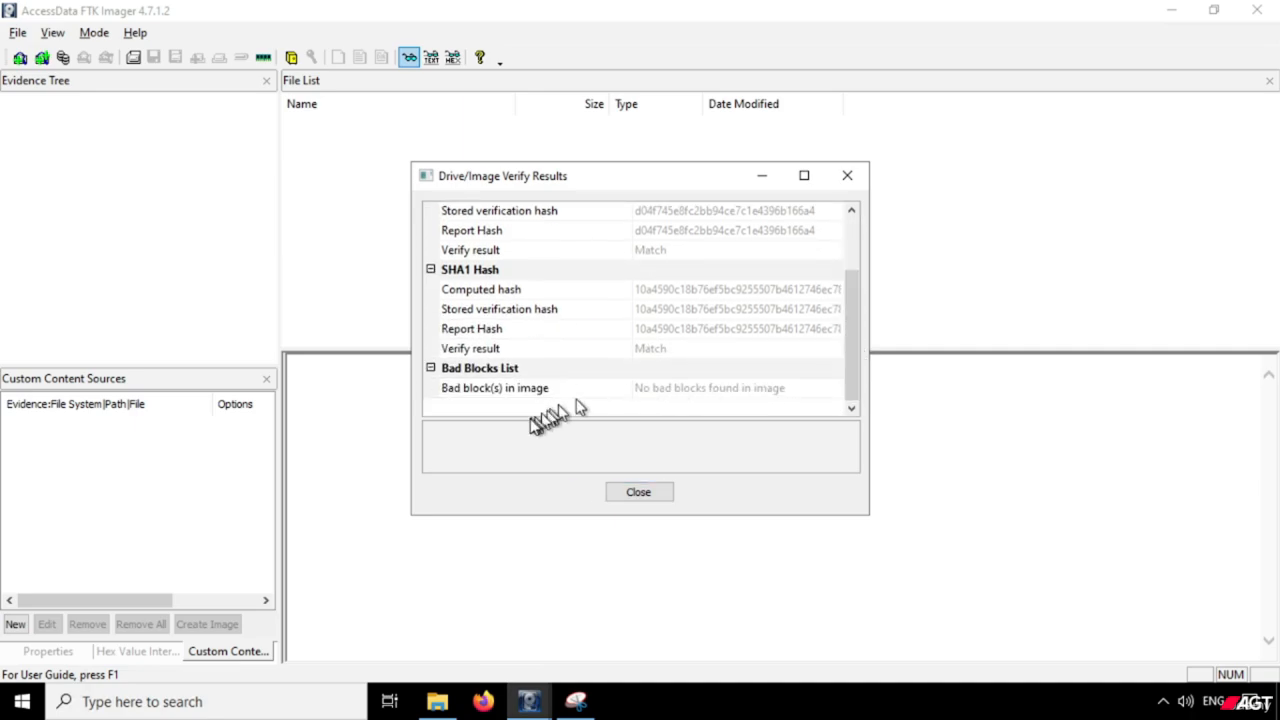
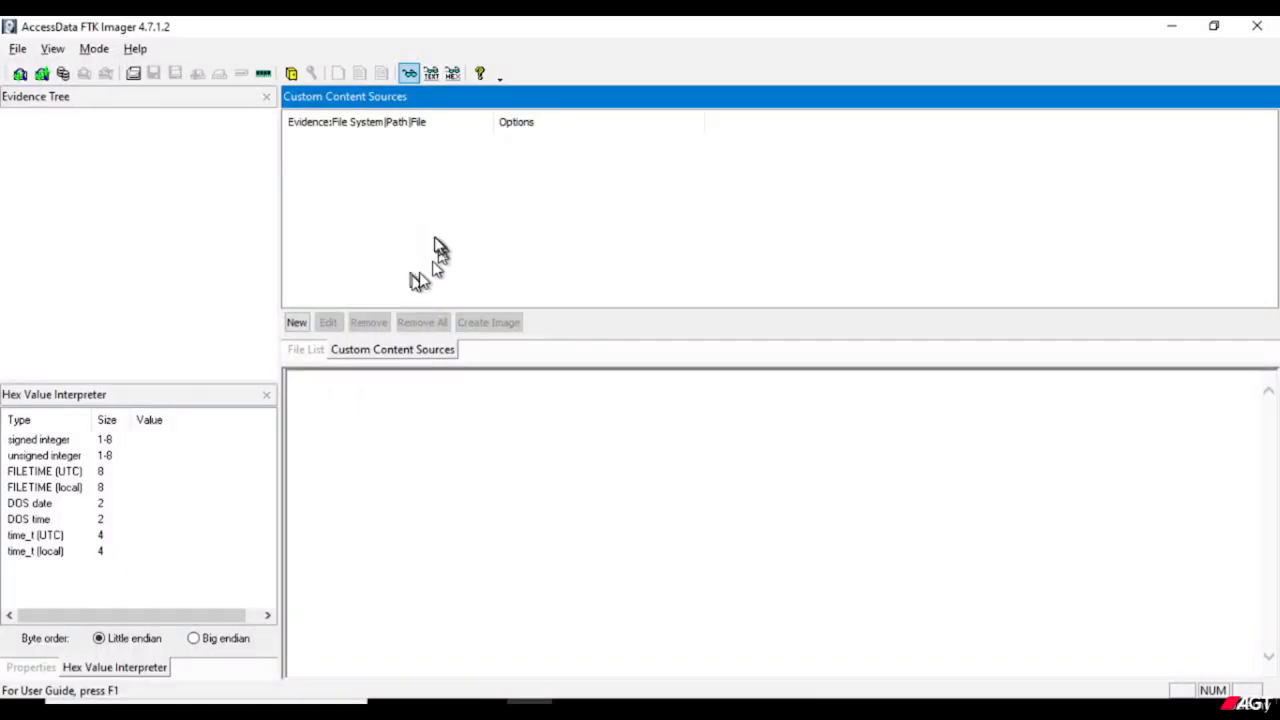
left_click(18, 49)
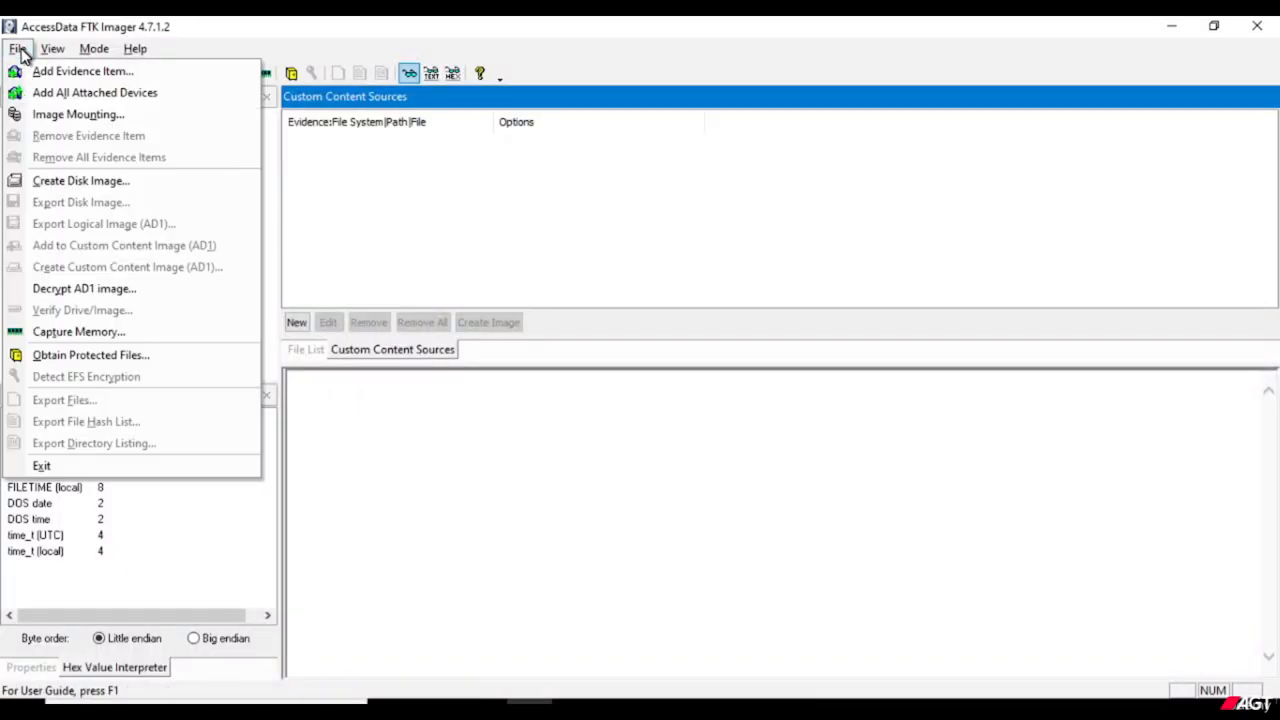
left_click(141, 77)
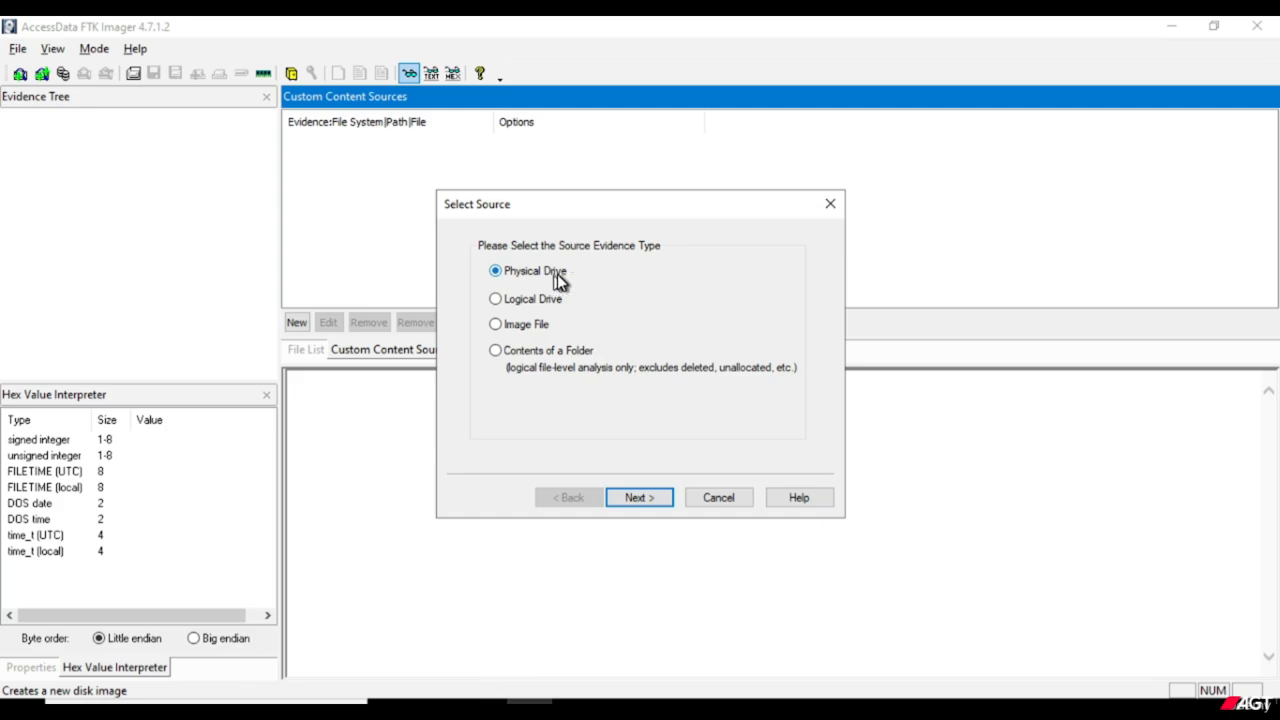
left_click(649, 495)
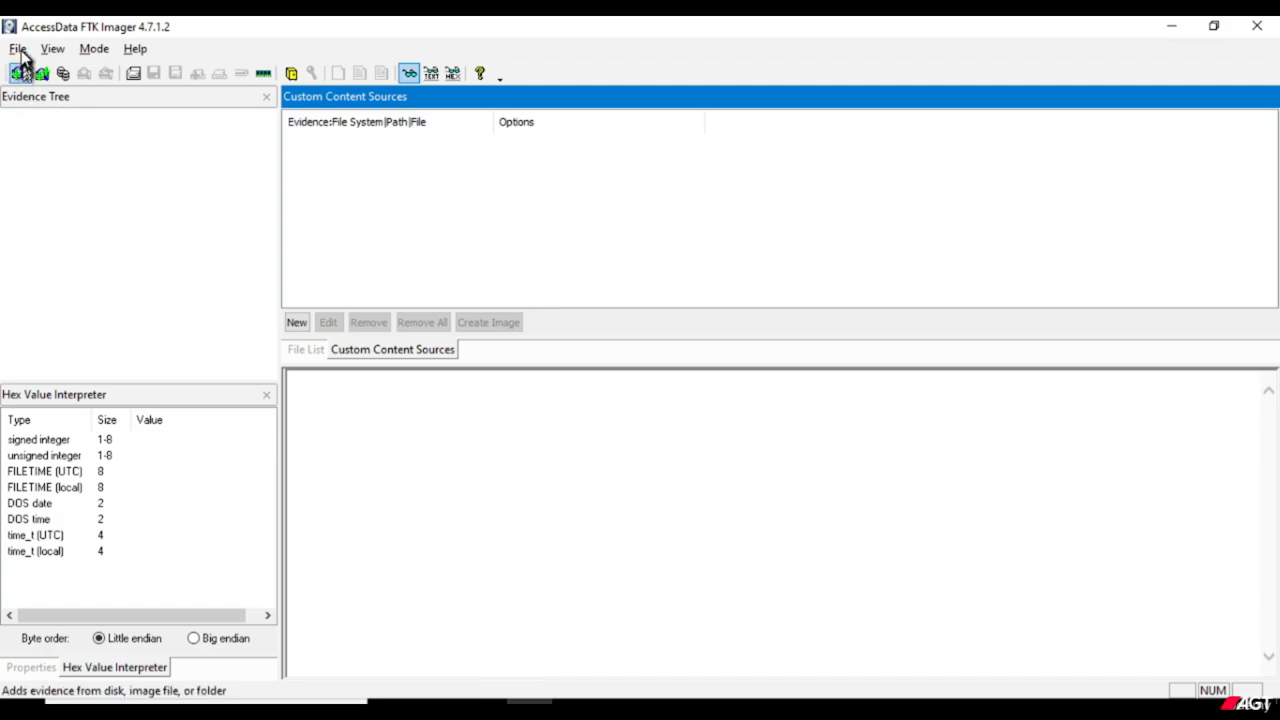
Add the logical drive C:\ - [NTFS] as an evidence item instead of a physical drive.
left_click(20, 50)
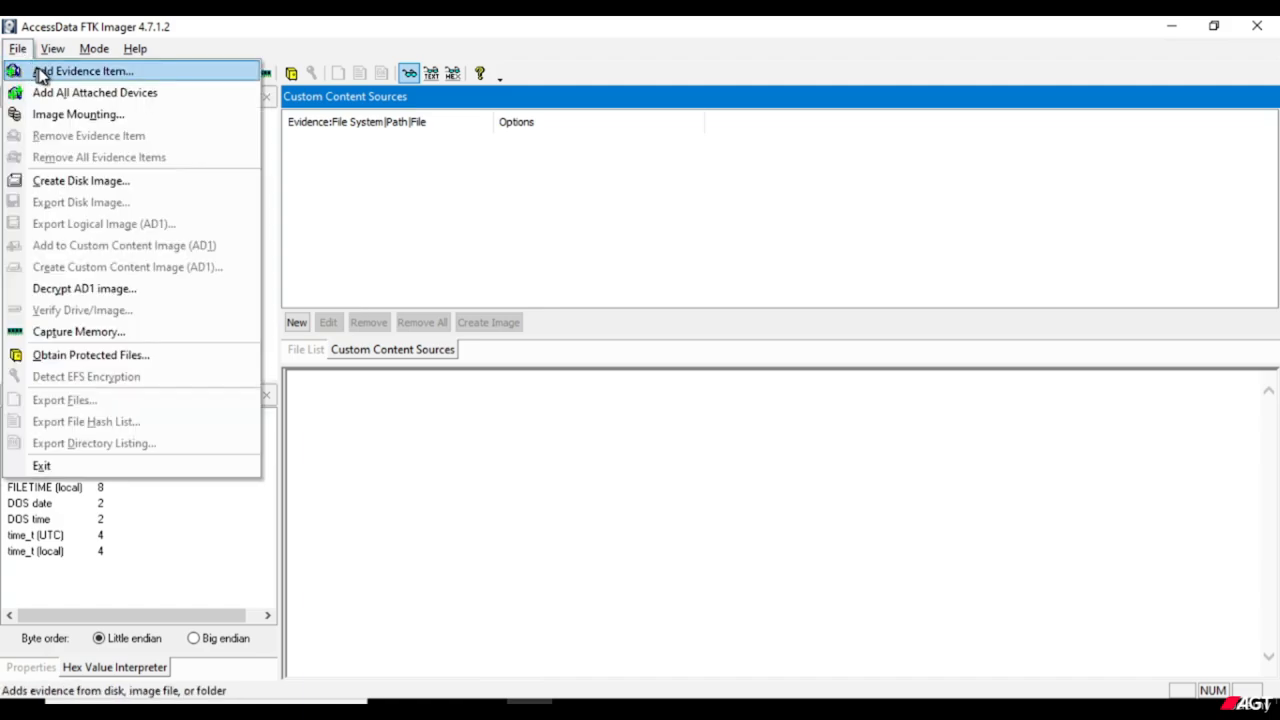
left_click(142, 76)
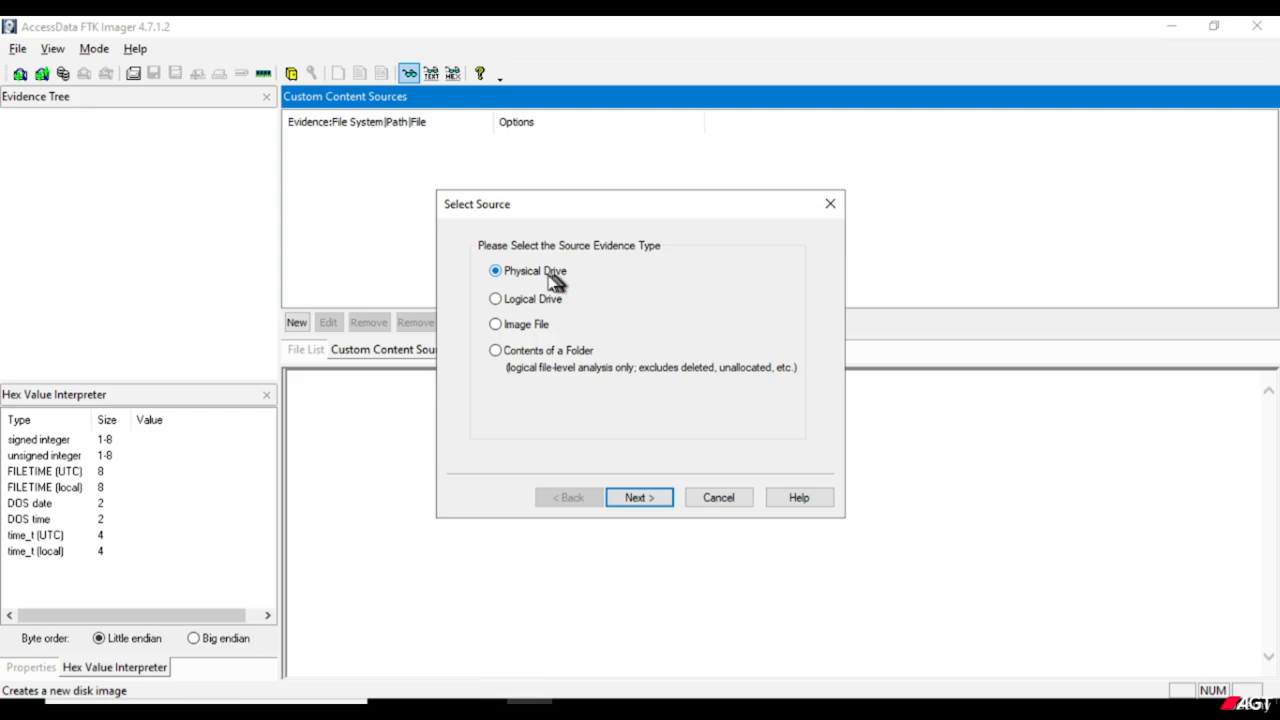
left_click(649, 497)
left_click(649, 497)
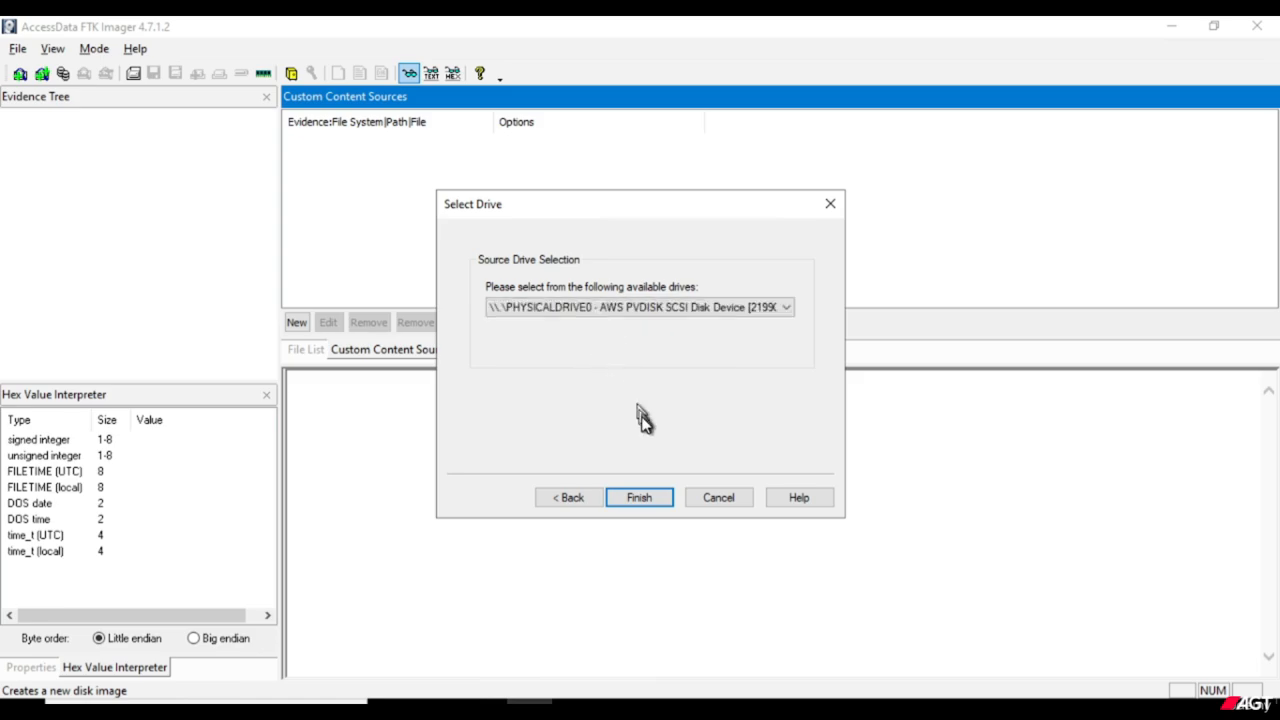
left_click(572, 495)
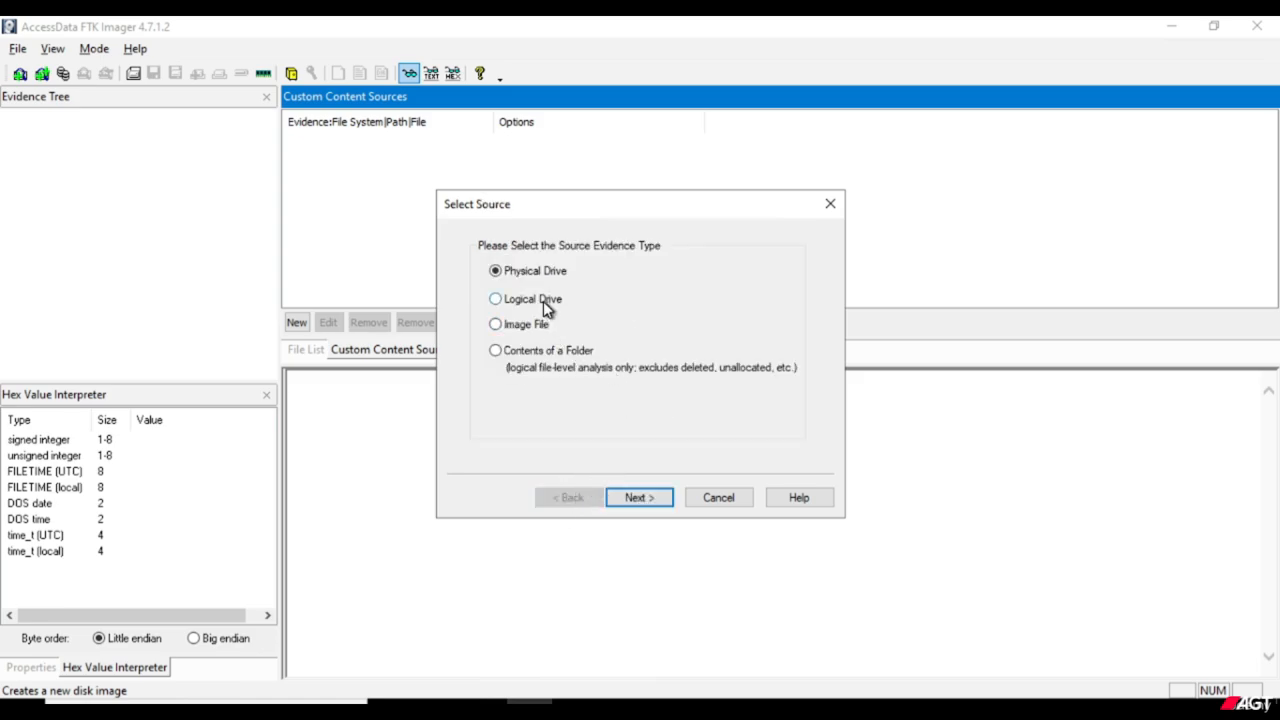
left_click(543, 300)
left_click(648, 496)
left_click(779, 311)
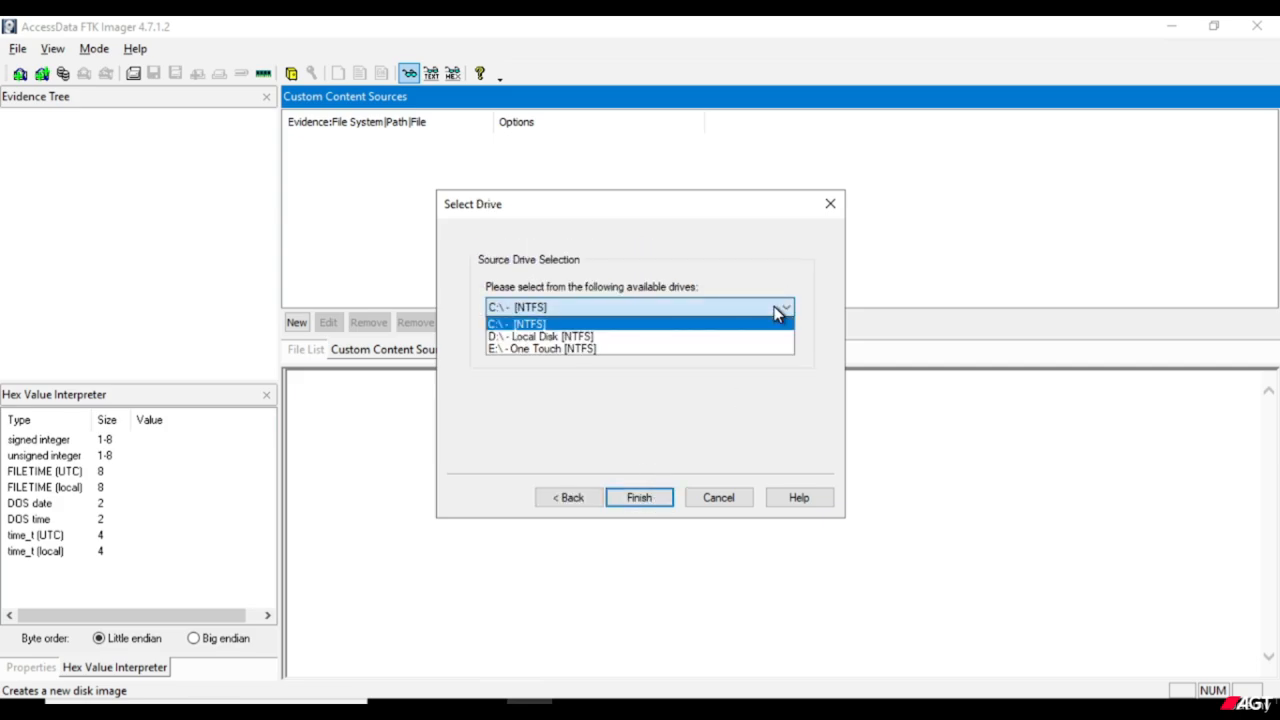
left_click(539, 324)
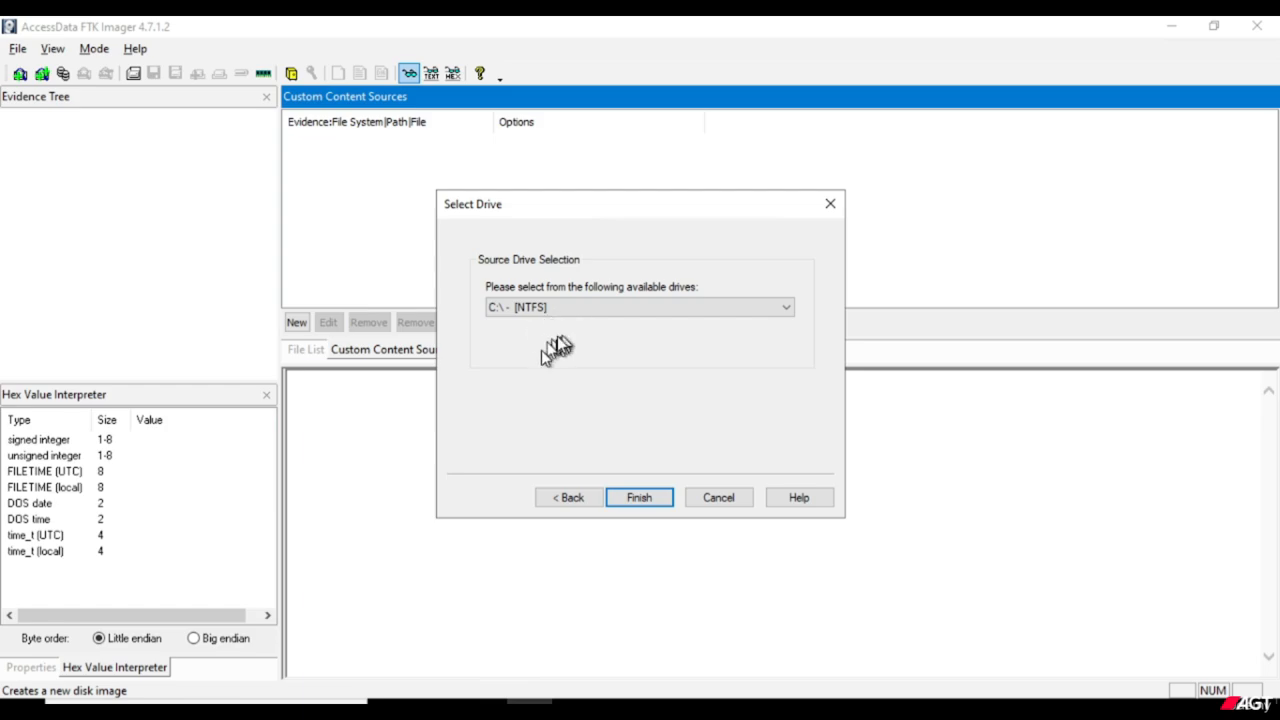
left_click(640, 497)
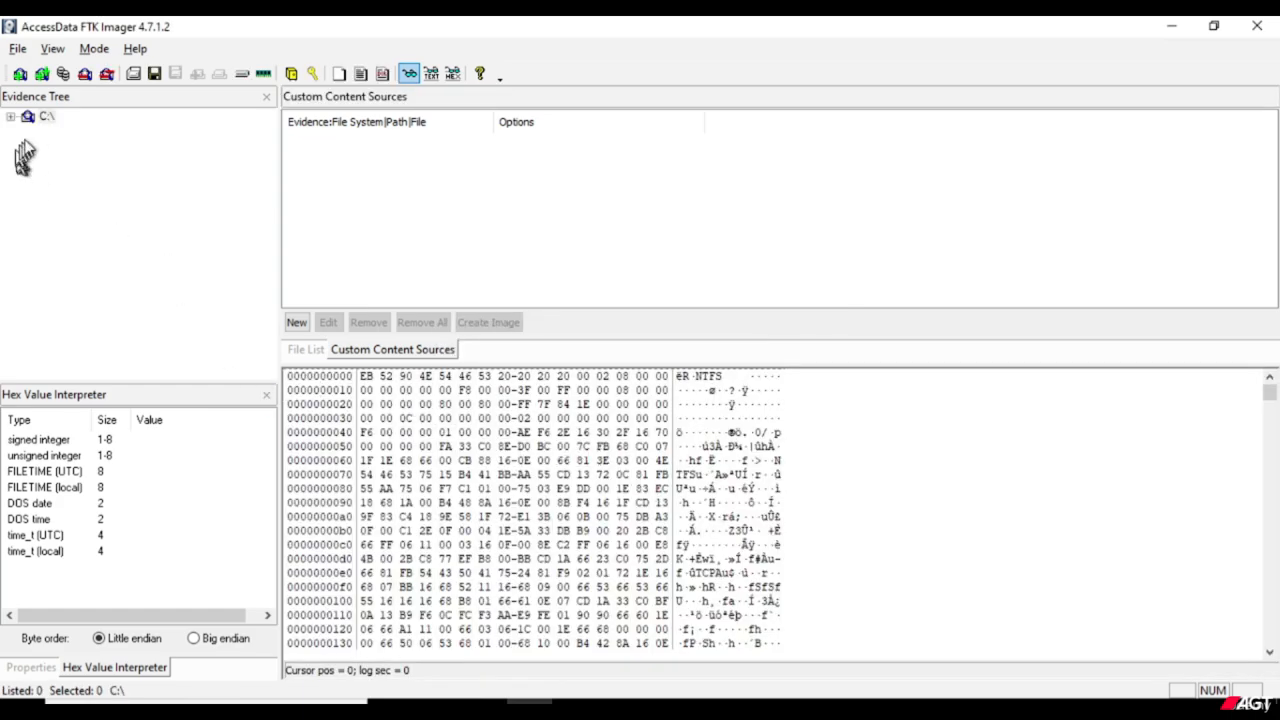
Expand C:\ and NONAME [NTFS] in the evidence tree, check the [orphan] folder, and expand [root].
left_click(46, 117)
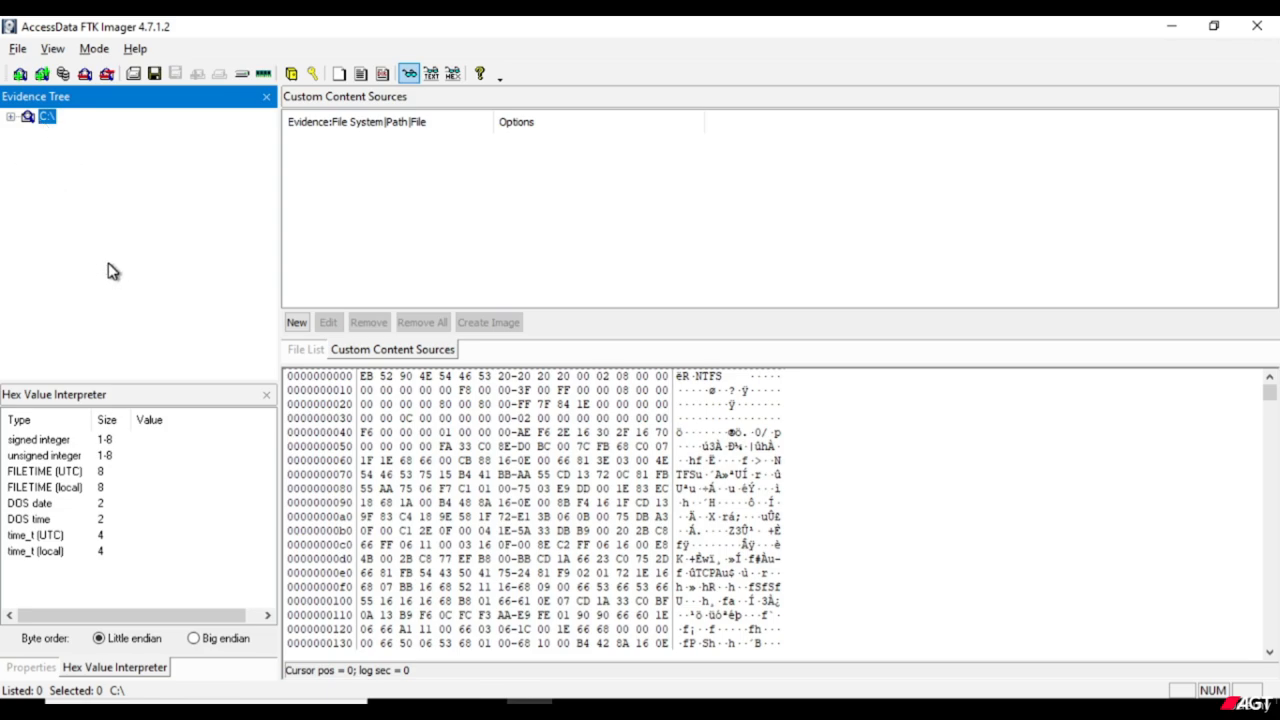
left_click(11, 117)
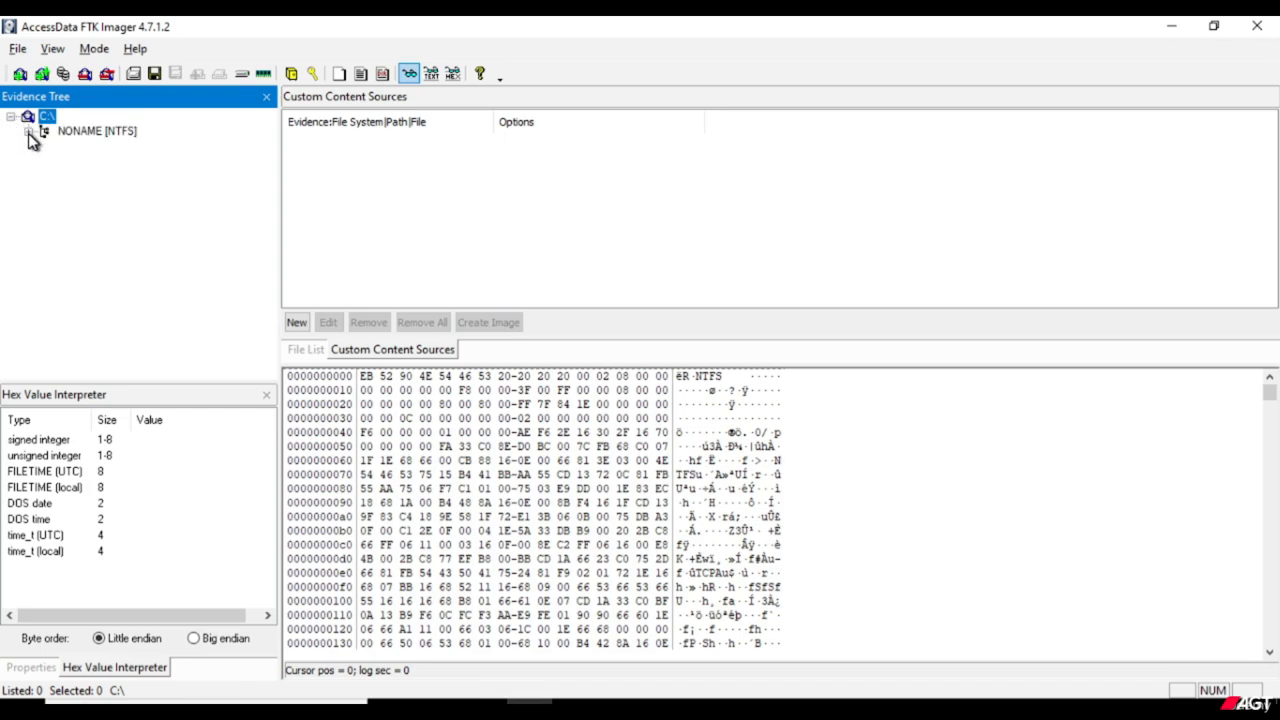
left_click(28, 132)
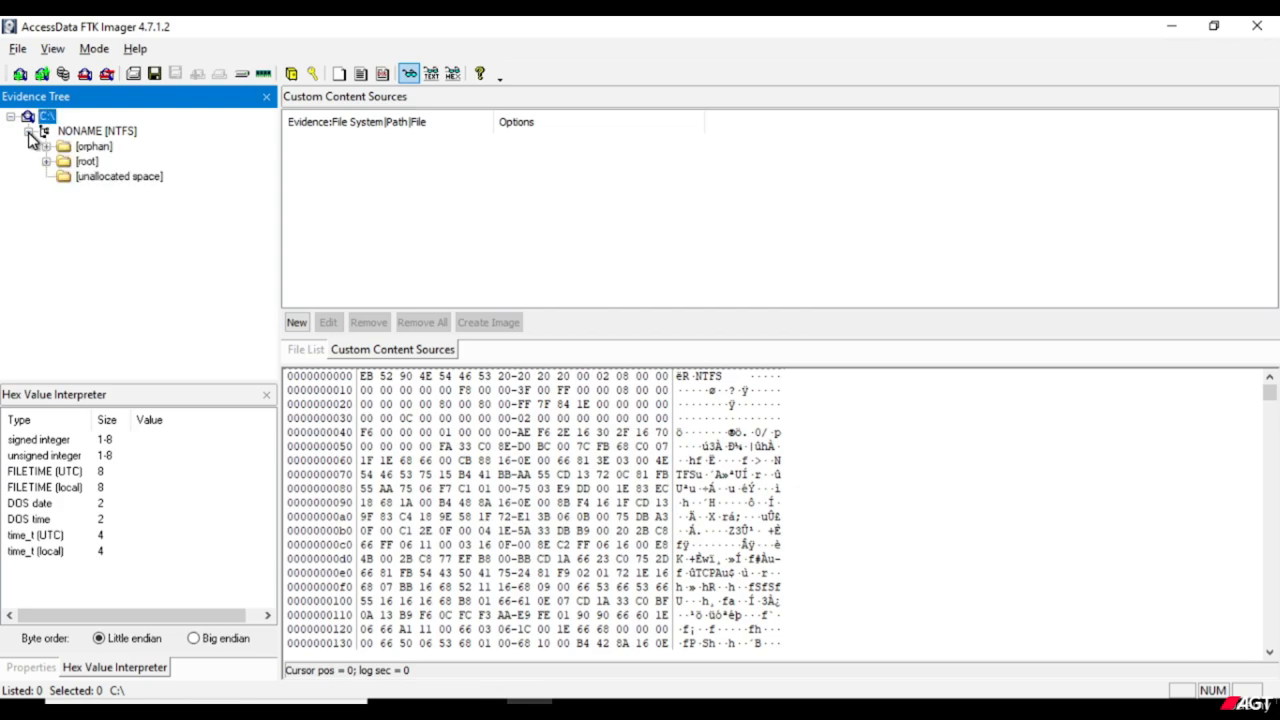
left_click(47, 147)
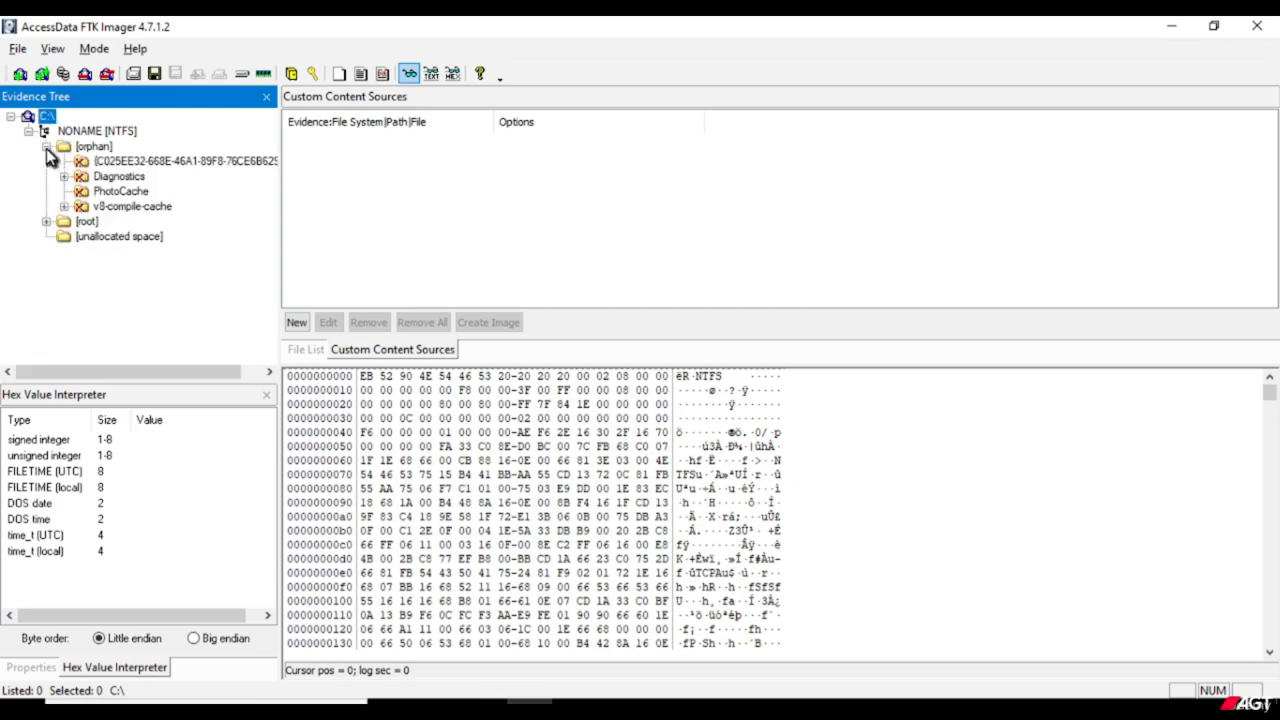
left_click(46, 147)
left_click(46, 161)
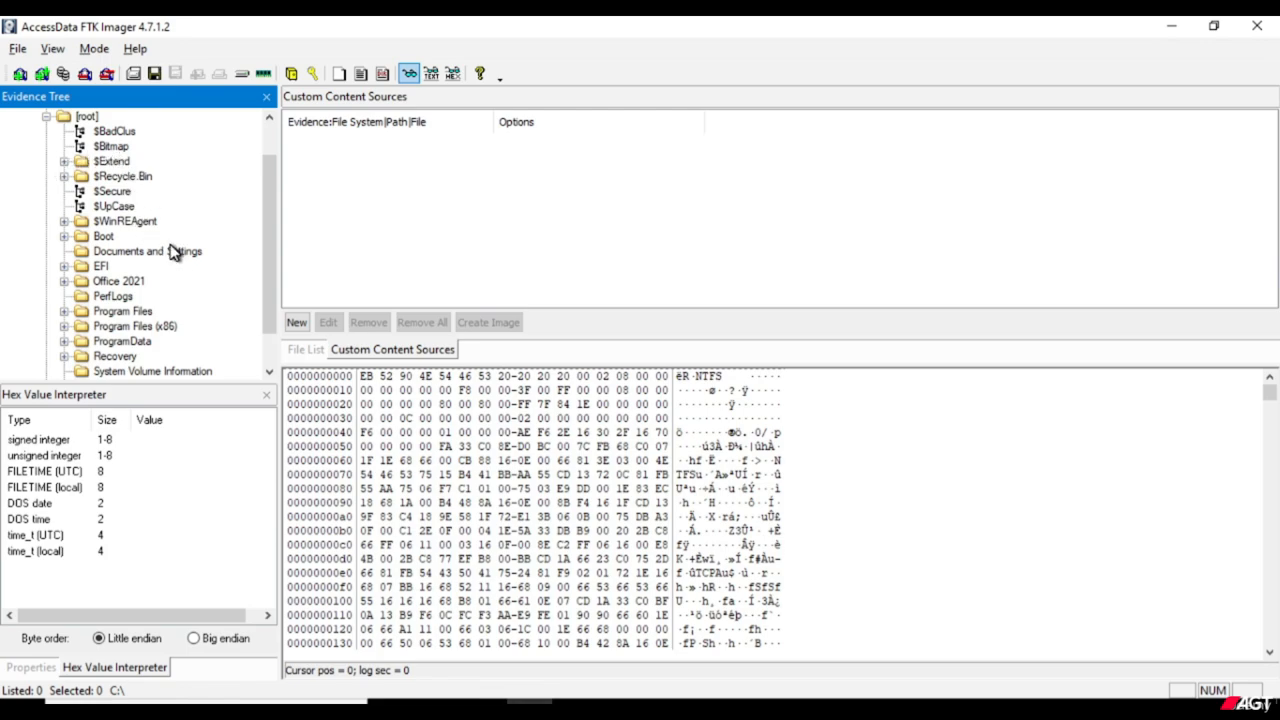
Locate the Users folder under [root] and expand it to list the user profiles.
scroll(171, 252, "up", 1)
scroll(171, 252, "down", 2)
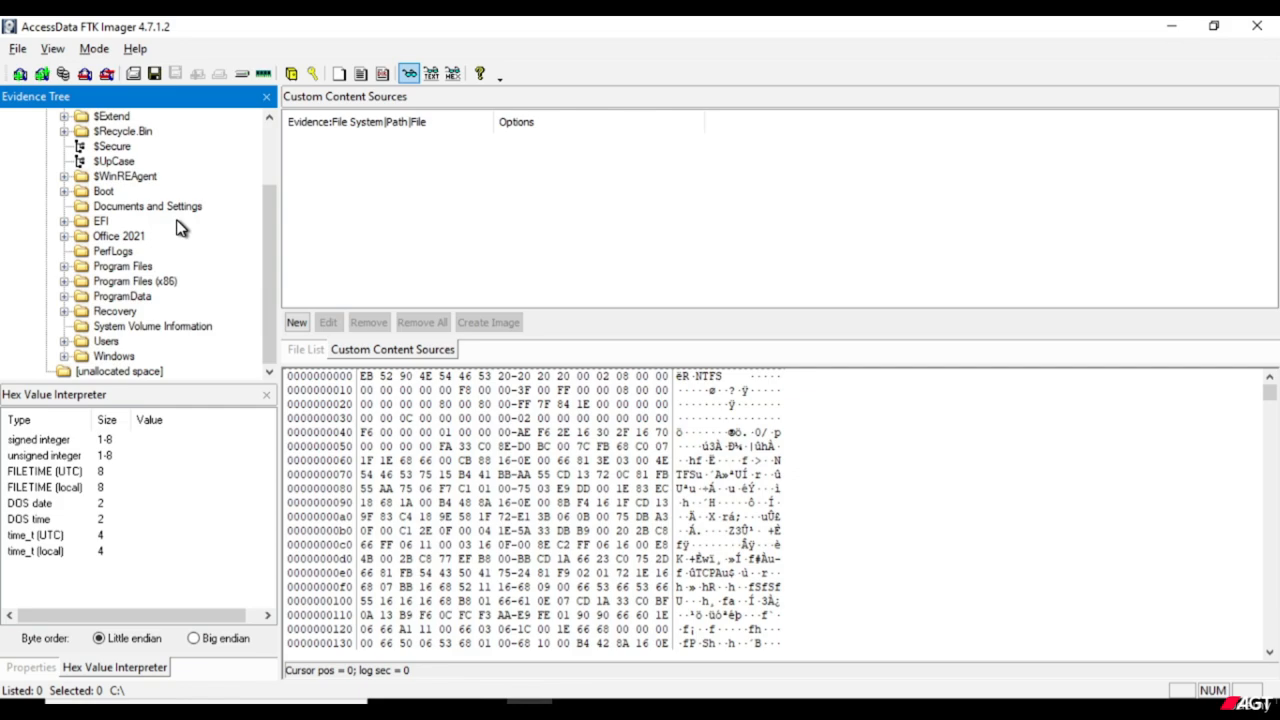
left_click(112, 342)
left_click(64, 341)
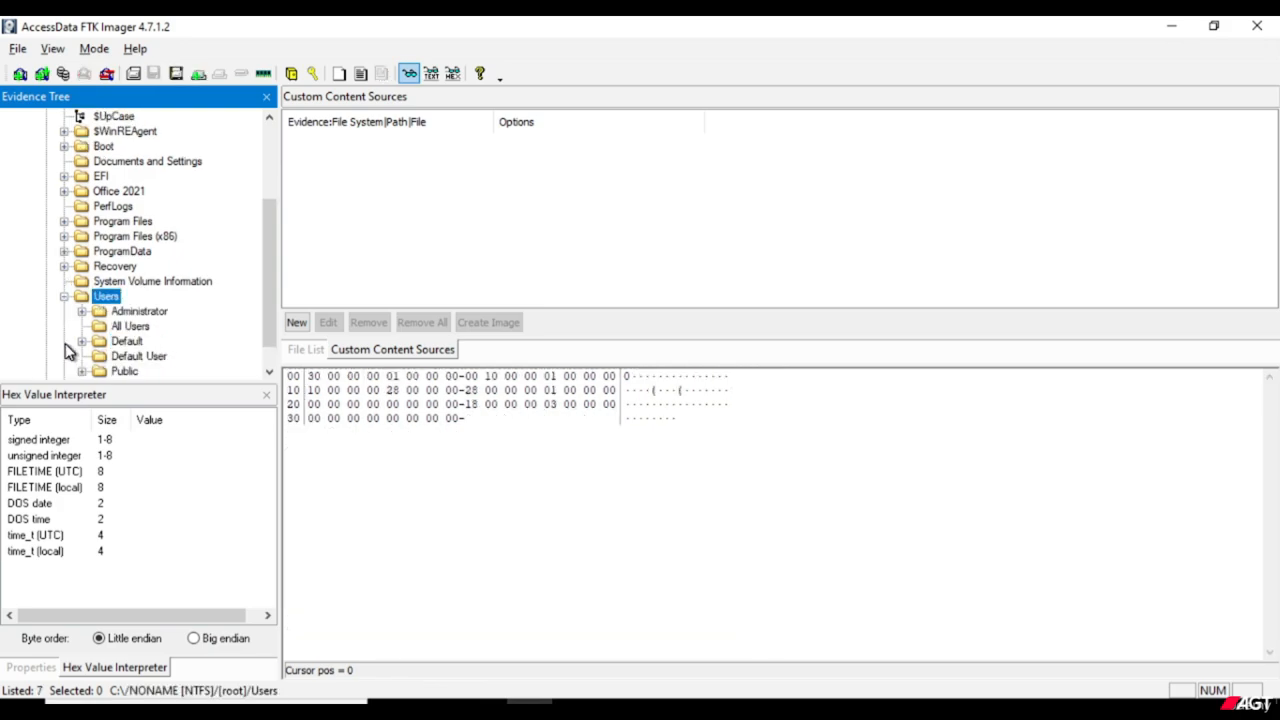
scroll(160, 318, "down", 1)
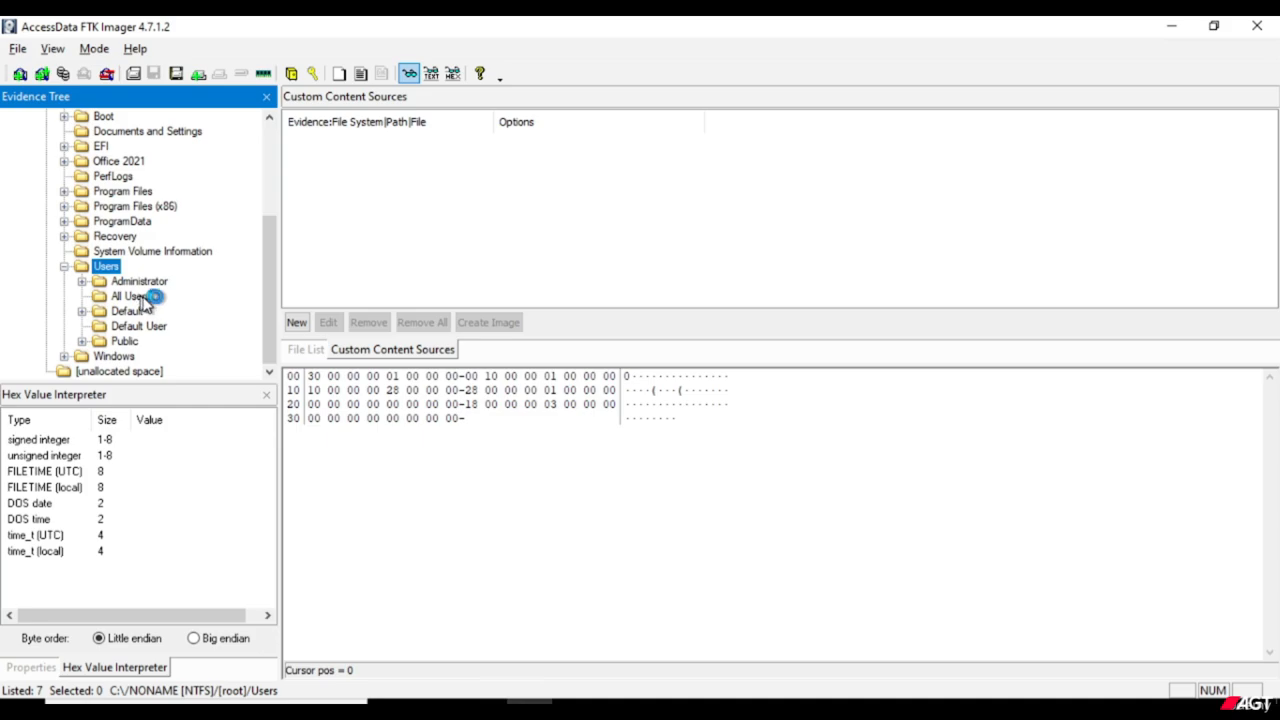
Inspect the All Users, Default and Administrator profile folders, looking briefly at the subfolders of Default.
left_click(143, 300)
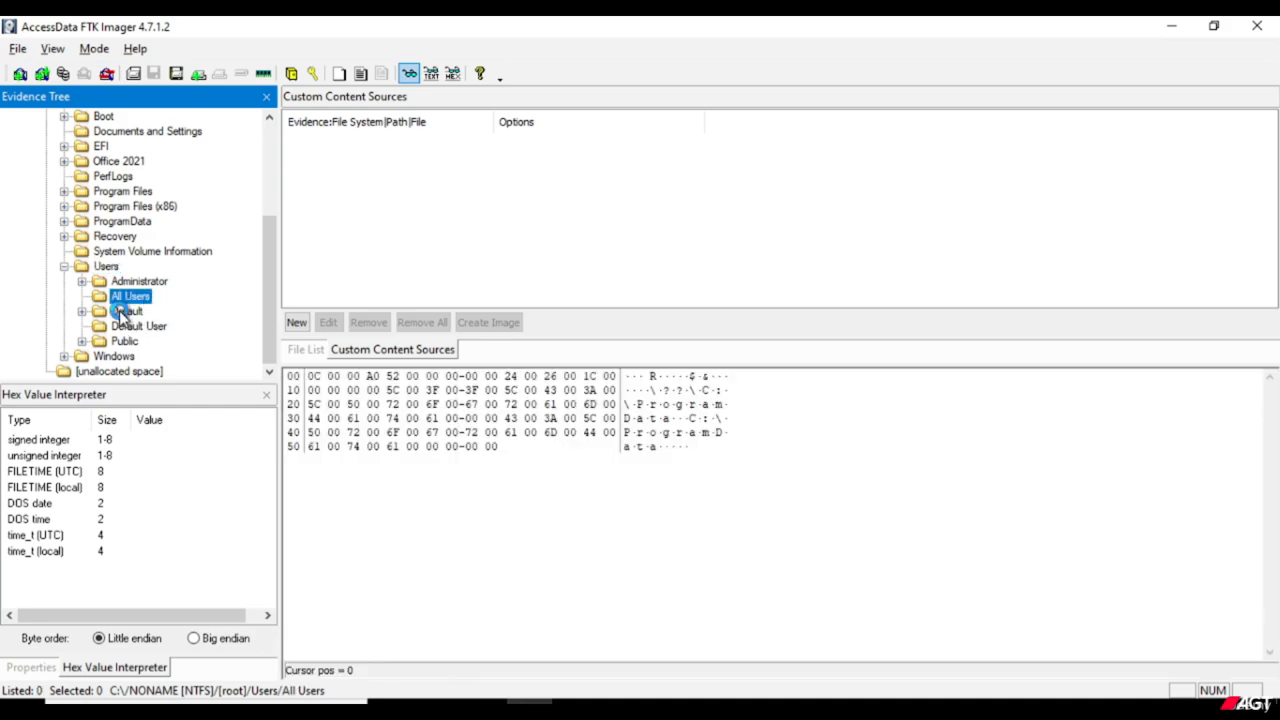
left_click(121, 312)
left_click(83, 311)
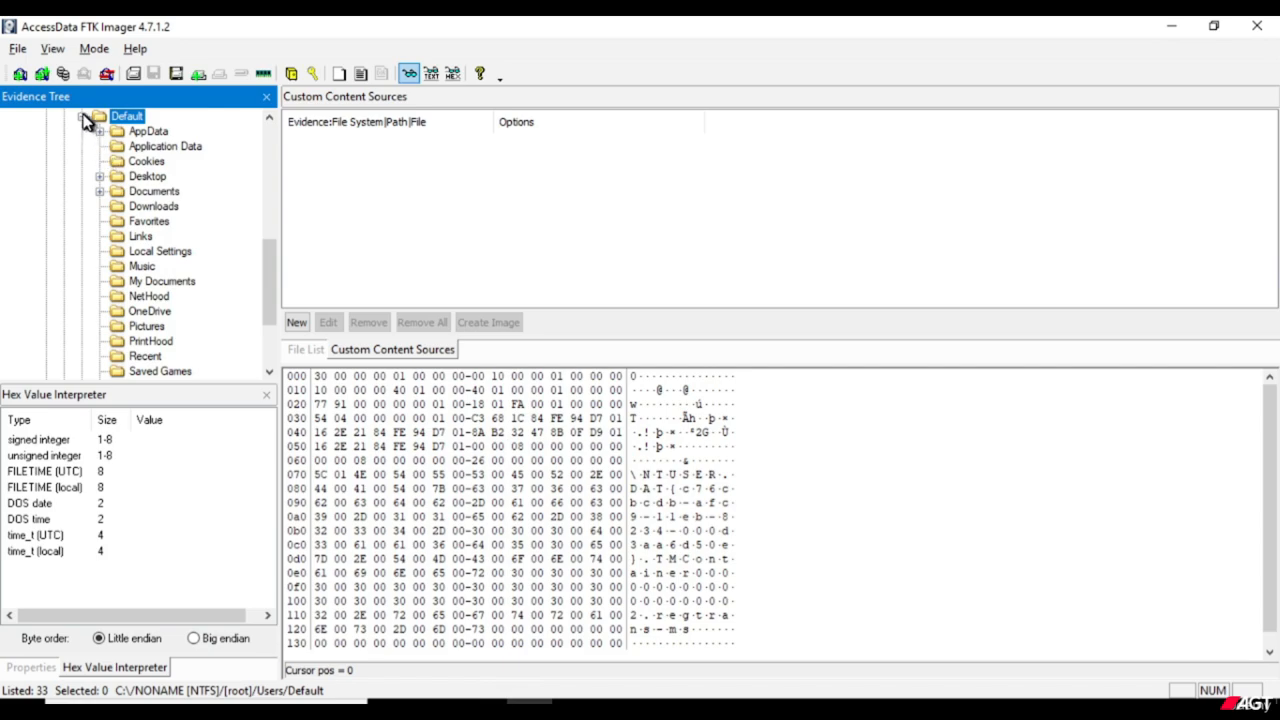
key("Left")
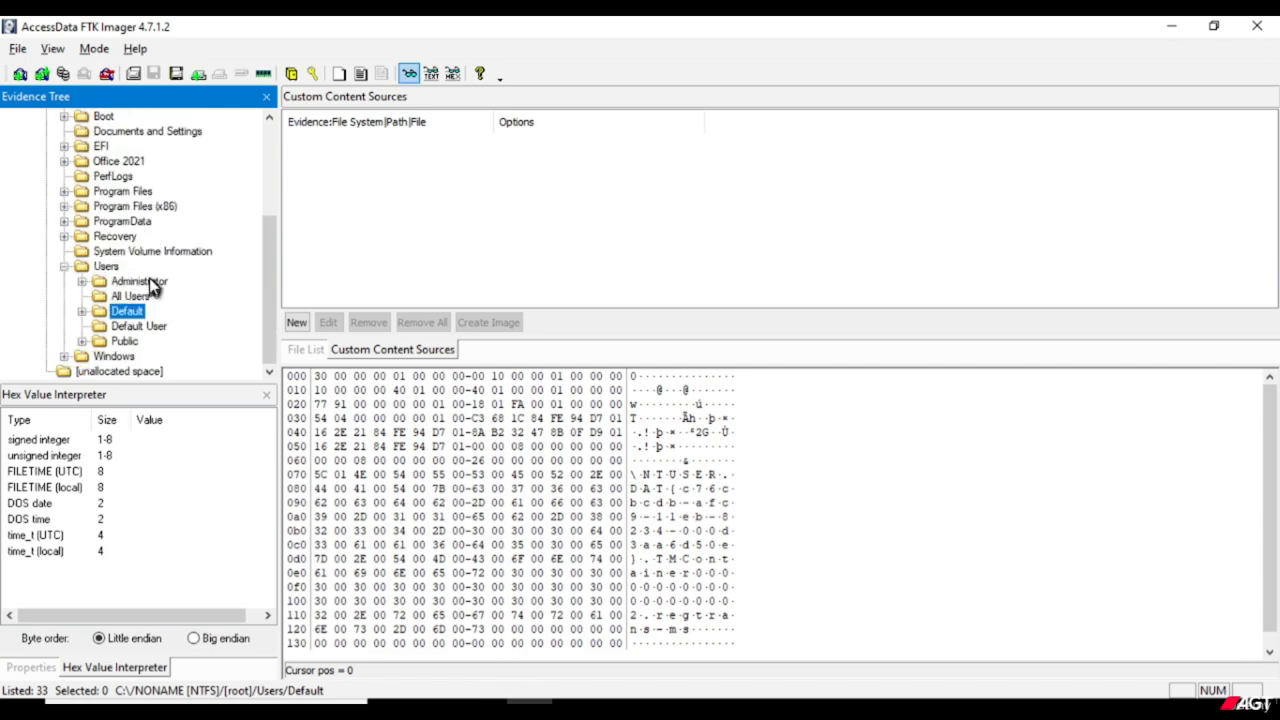
left_click(150, 284)
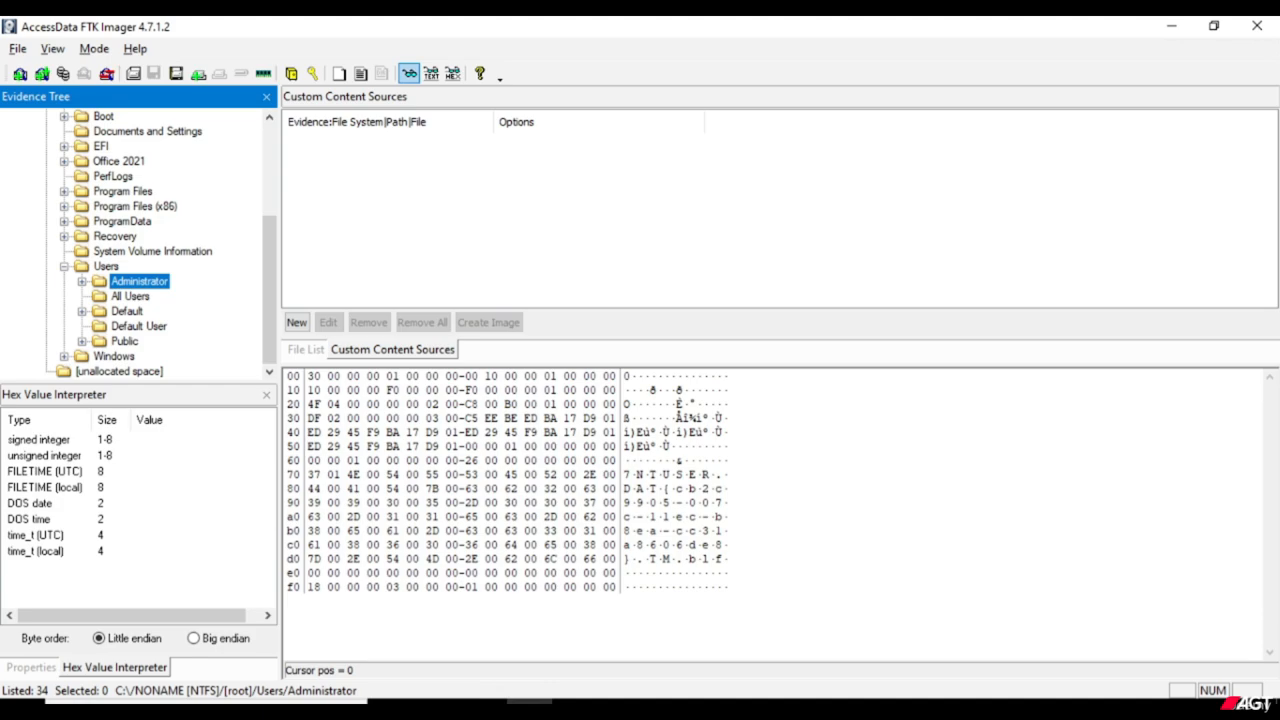
left_click(127, 311)
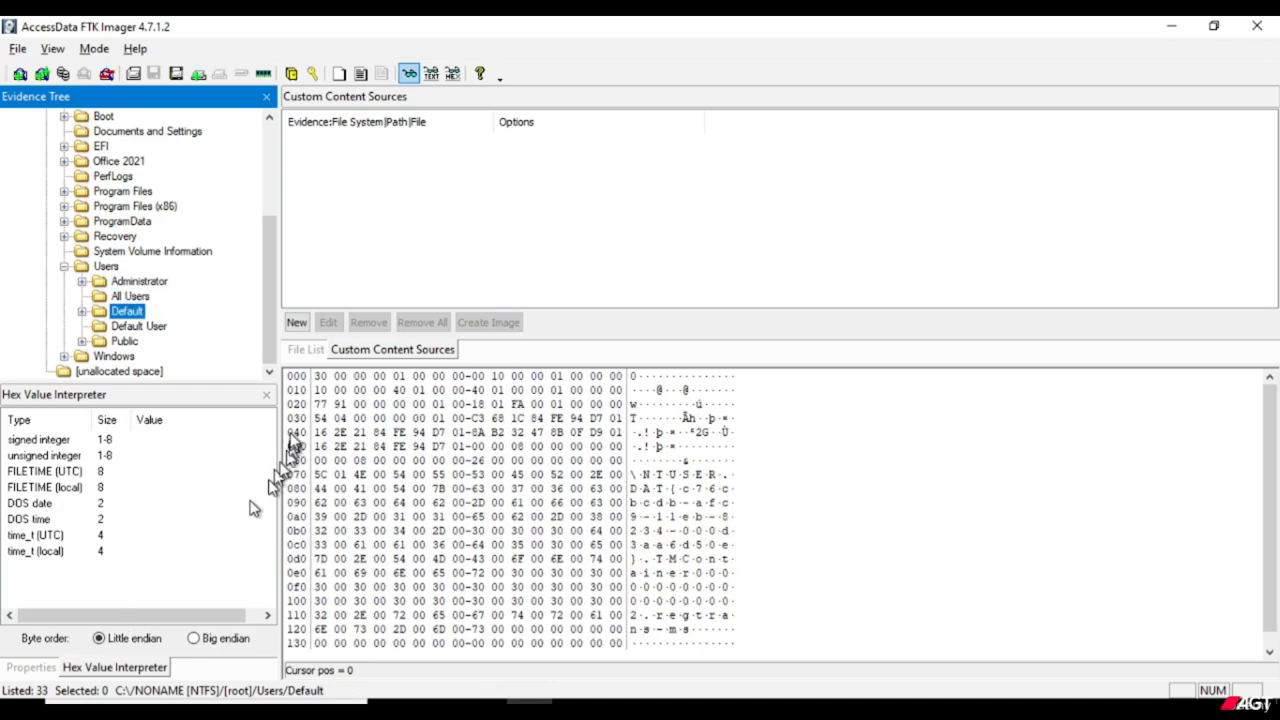
left_click(134, 283)
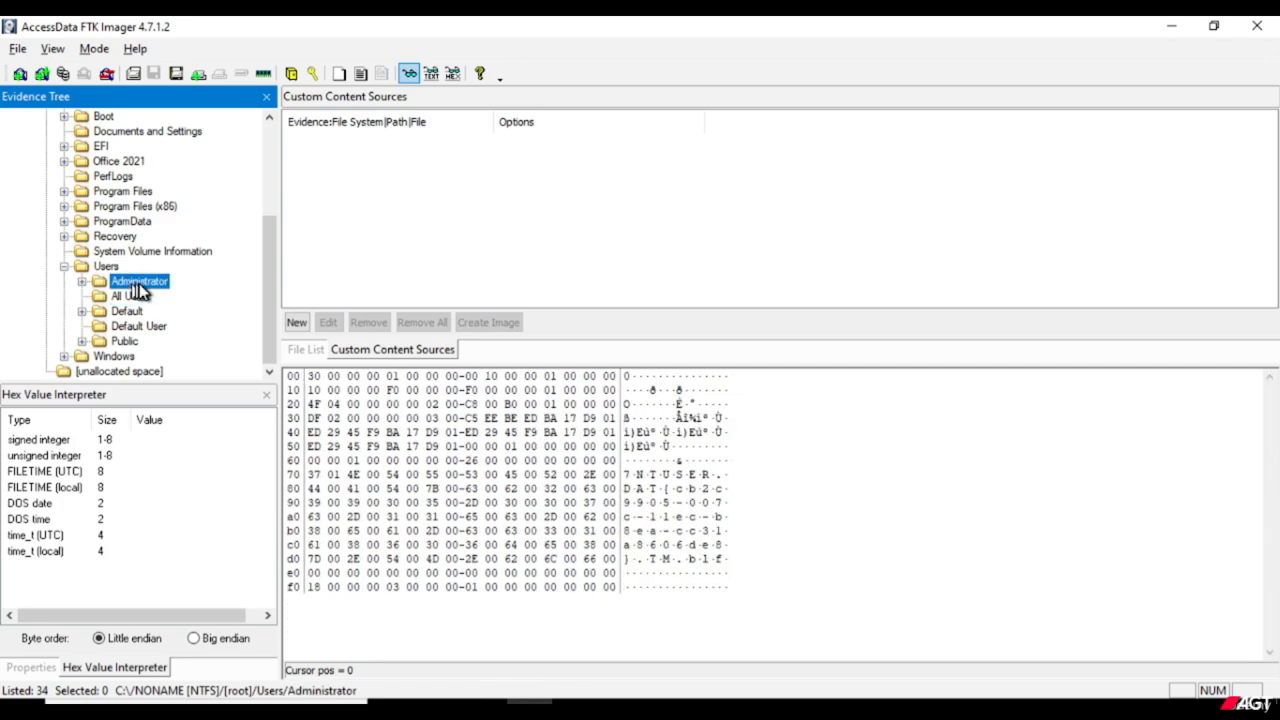
Expand the Administrator profile folder and look through its subfolders in the evidence tree.
left_click(83, 283)
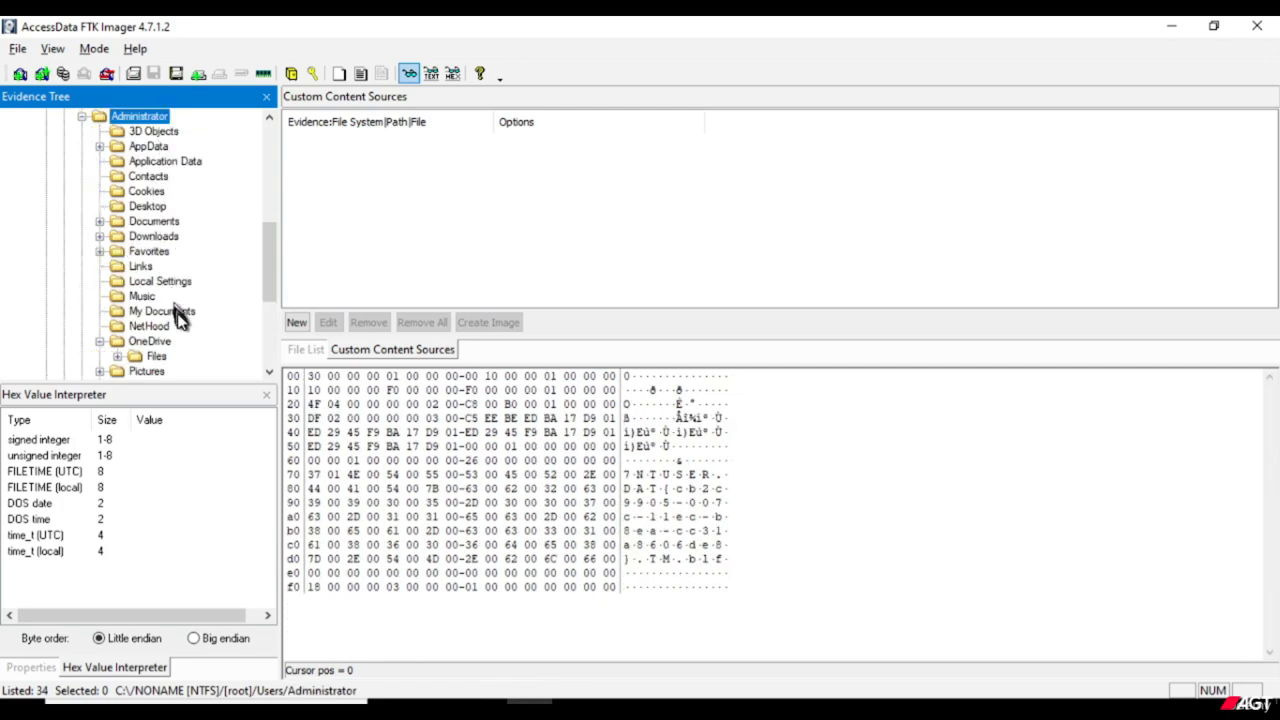
scroll(184, 333, "down", 1)
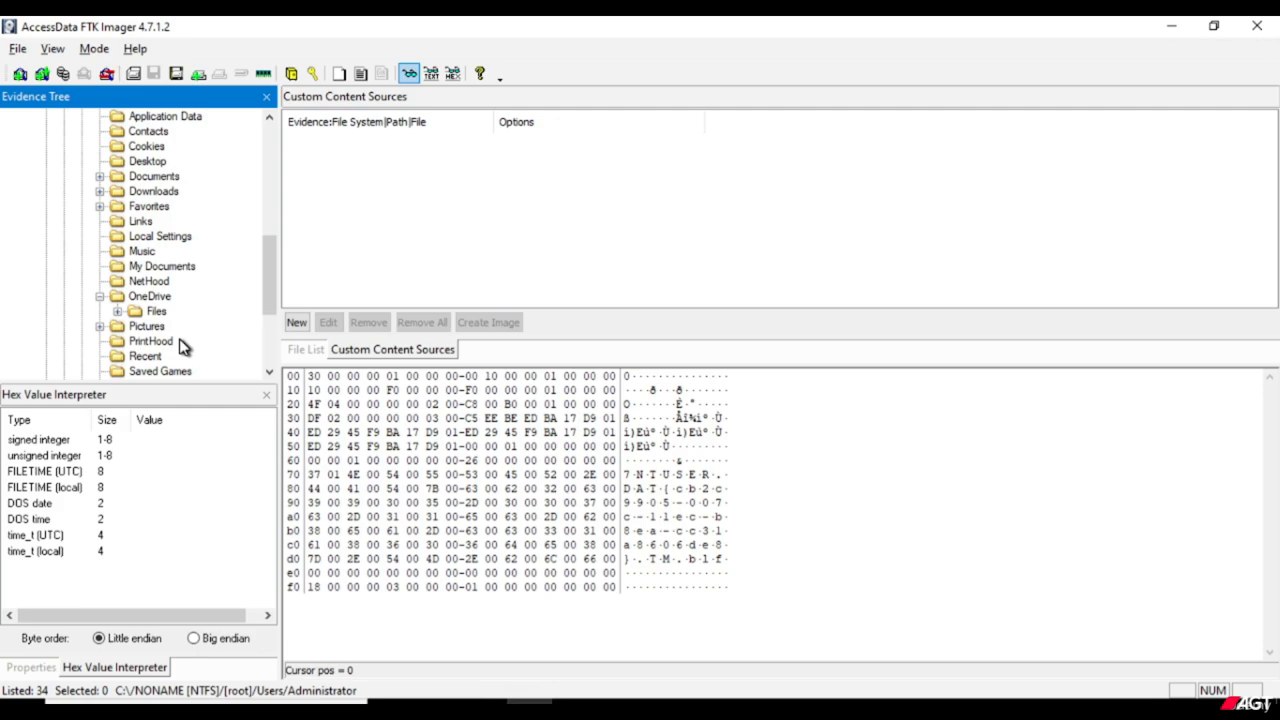
scroll(188, 335, "down", 2)
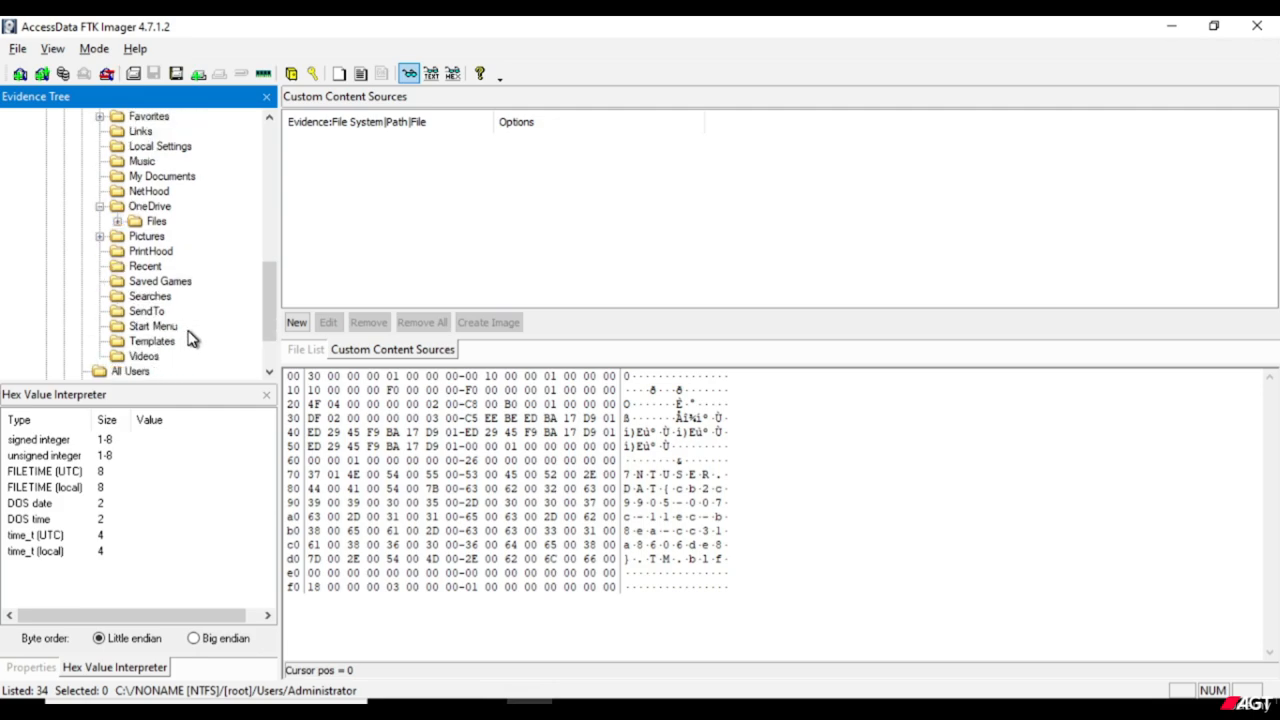
scroll(172, 350, "up", 2)
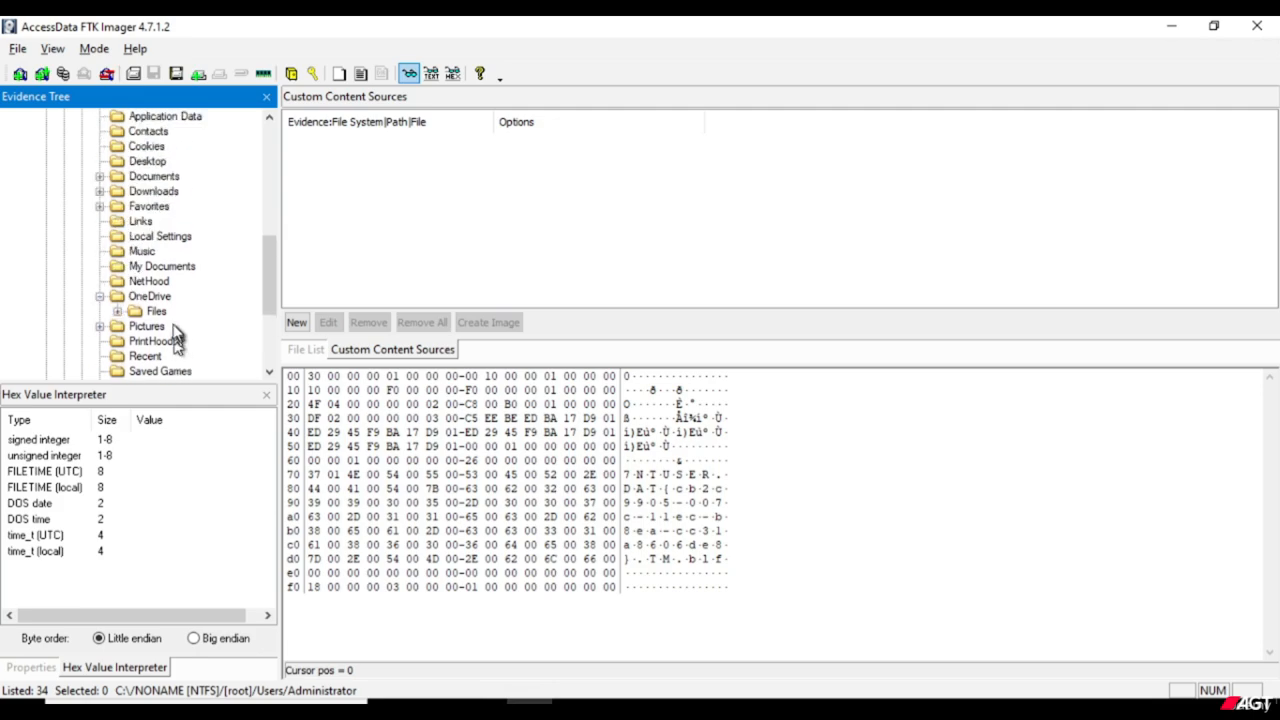
scroll(170, 300, "up", 2)
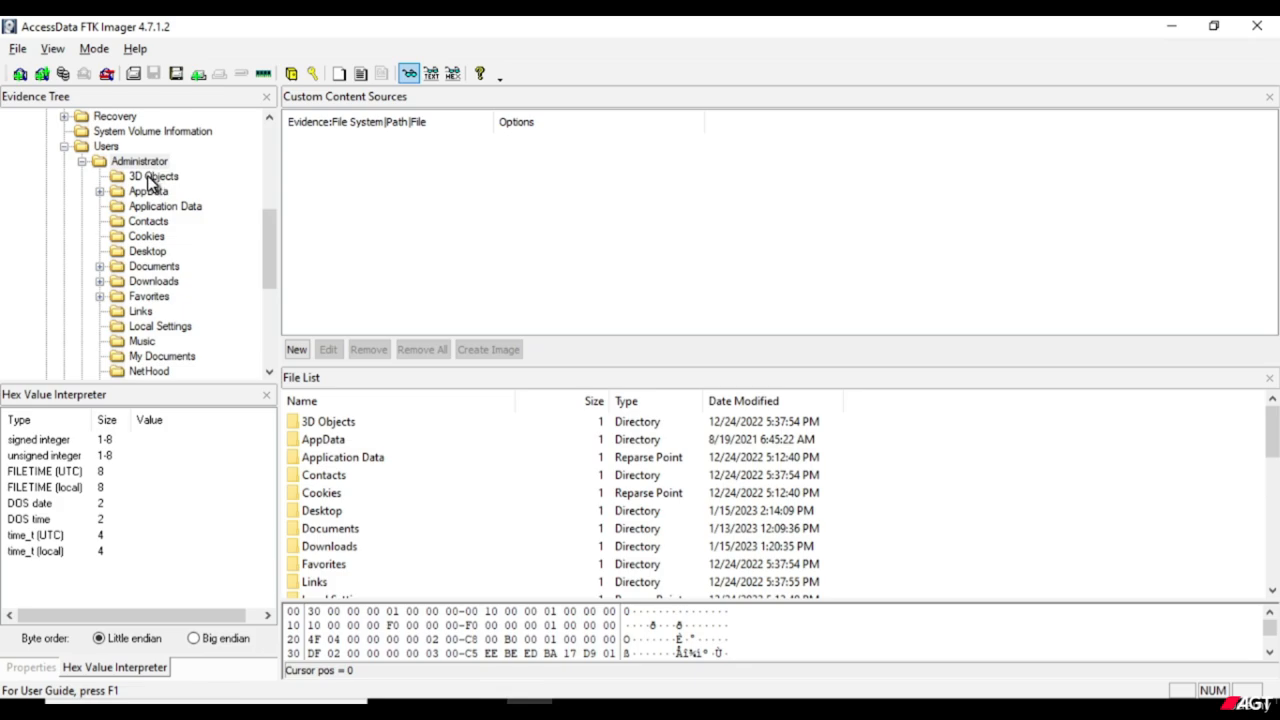
Select the Administrator folder and examine its directories and files in the File List.
left_click(150, 178)
left_click(145, 162)
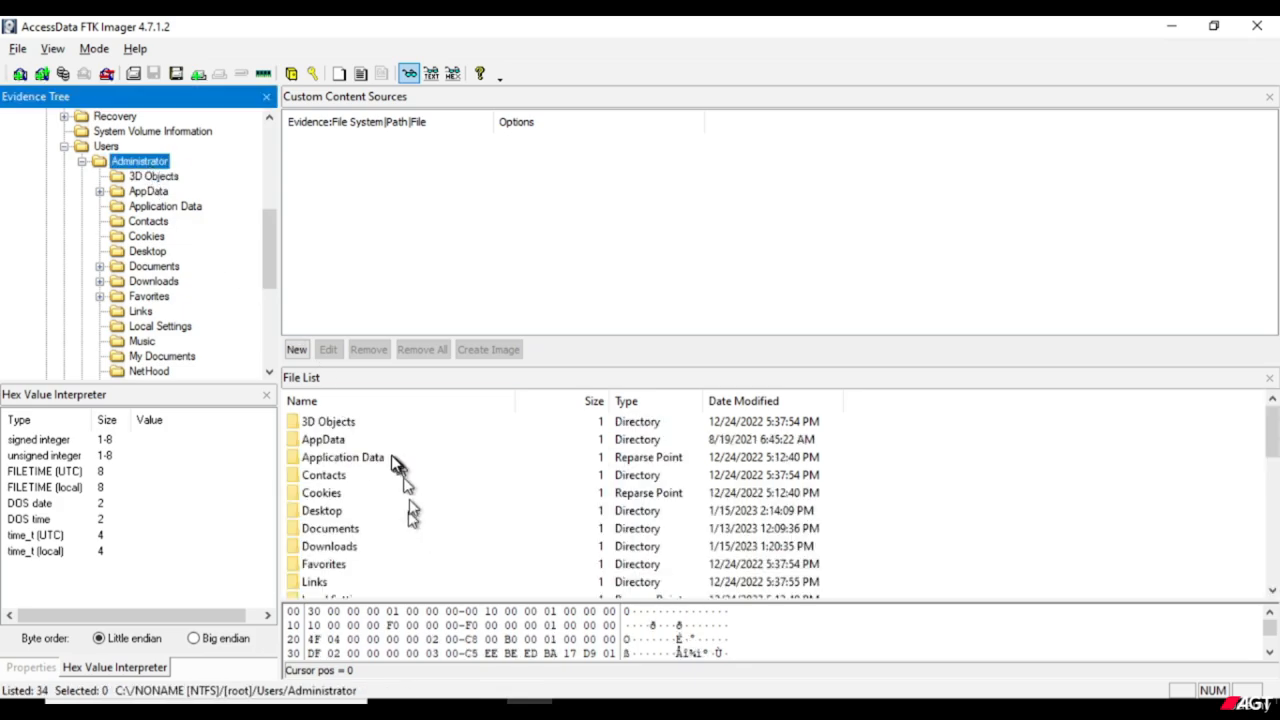
scroll(390, 475, "down", 2)
scroll(380, 480, "down", 2)
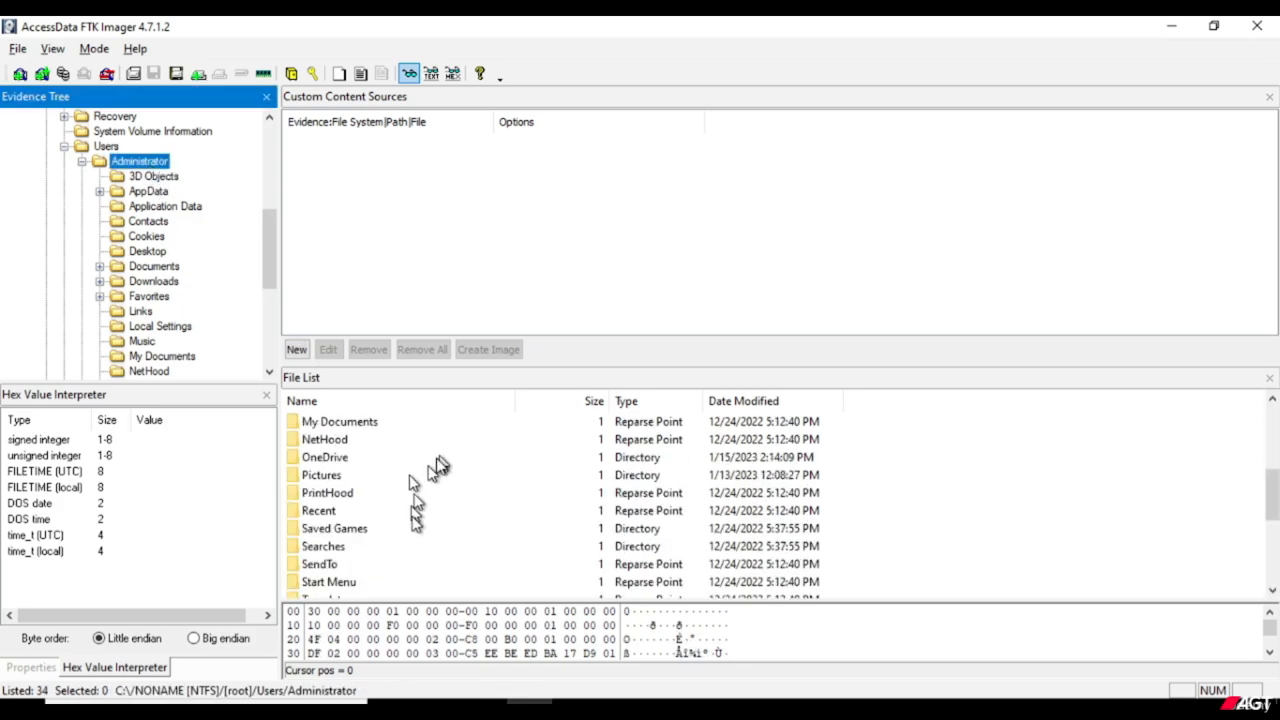
scroll(440, 534, "down", 2)
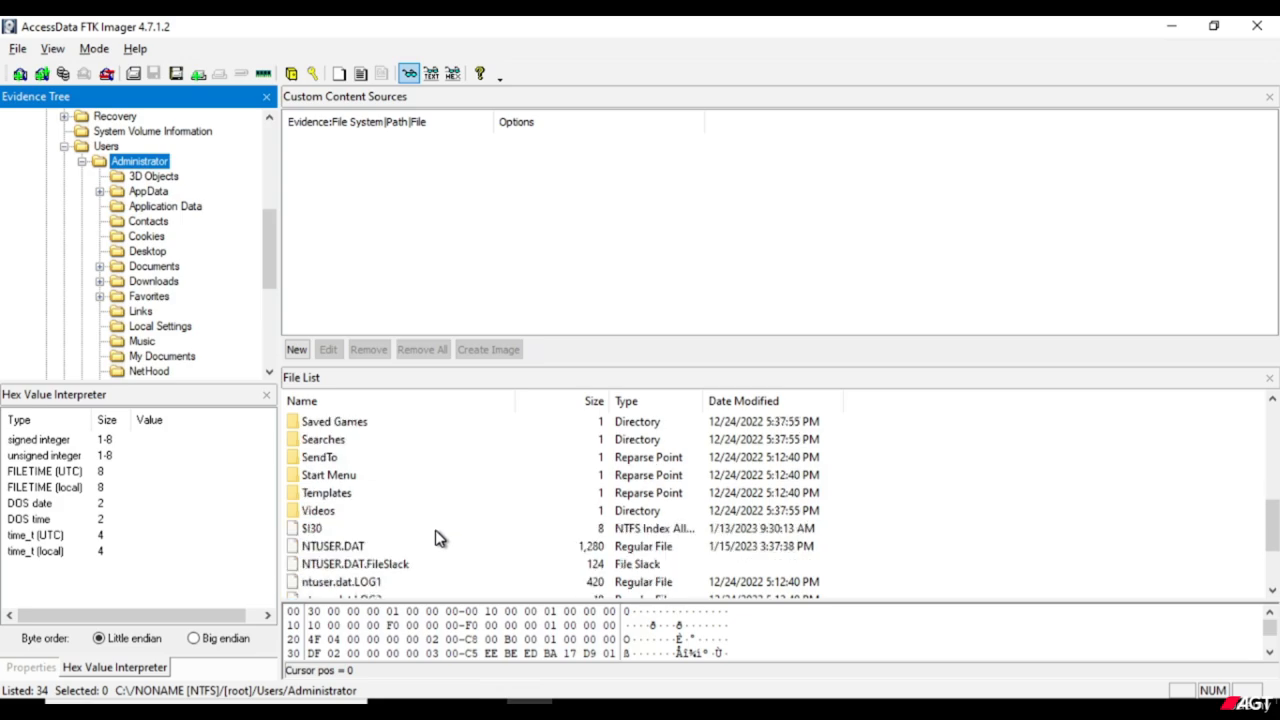
scroll(440, 538, "down", 2)
scroll(440, 538, "up", 3)
scroll(440, 538, "up", 1)
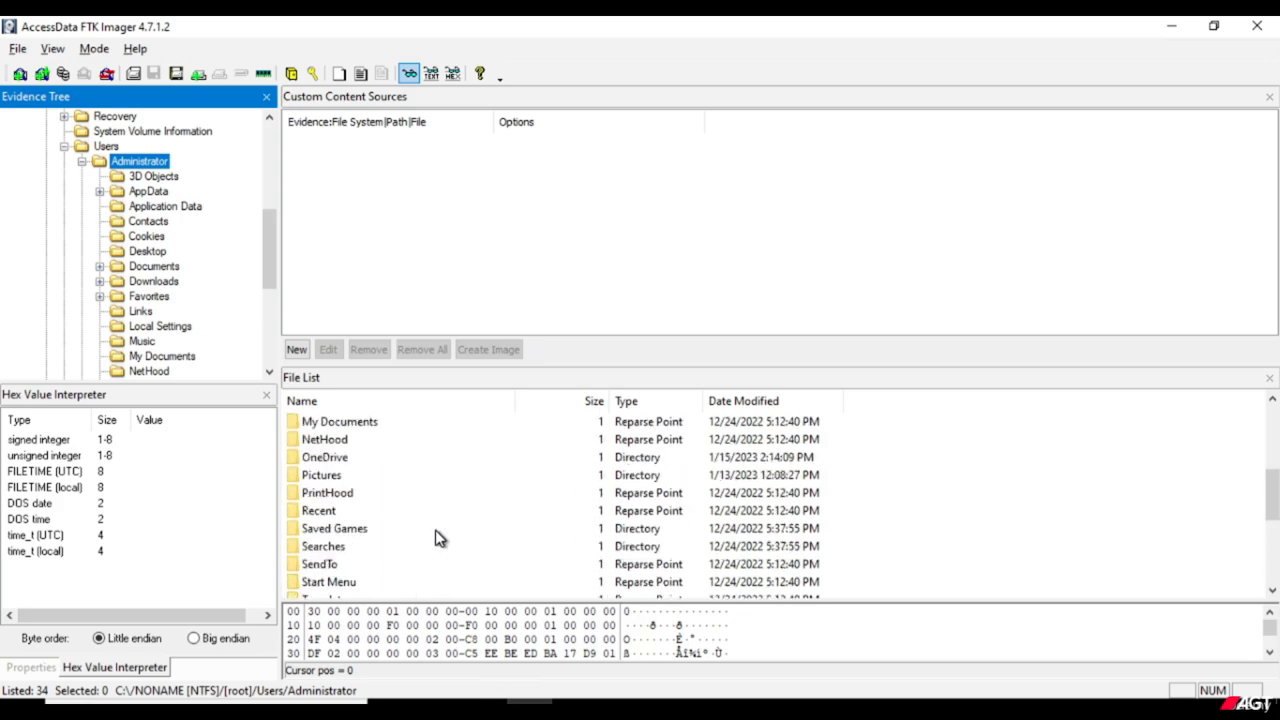
scroll(440, 538, "up", 4)
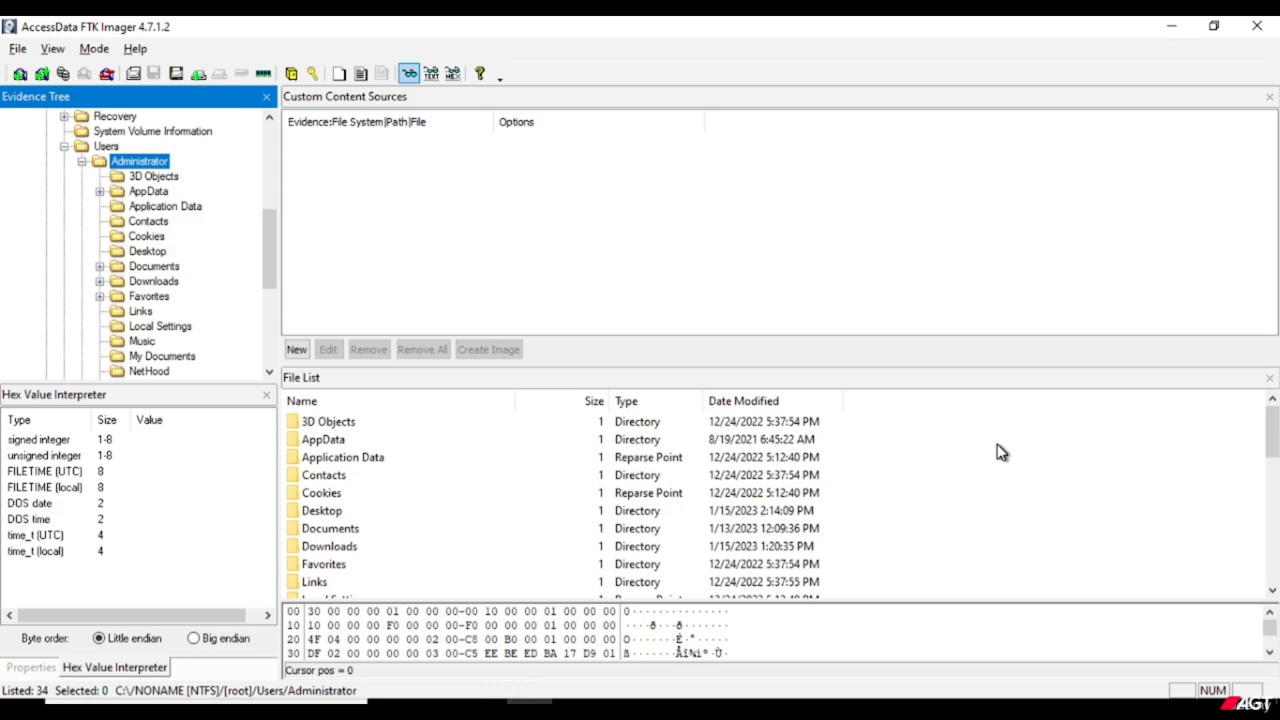
Add the Administrator folder under Users to the custom content image (AD1) and select its source entry.
right_click(140, 168)
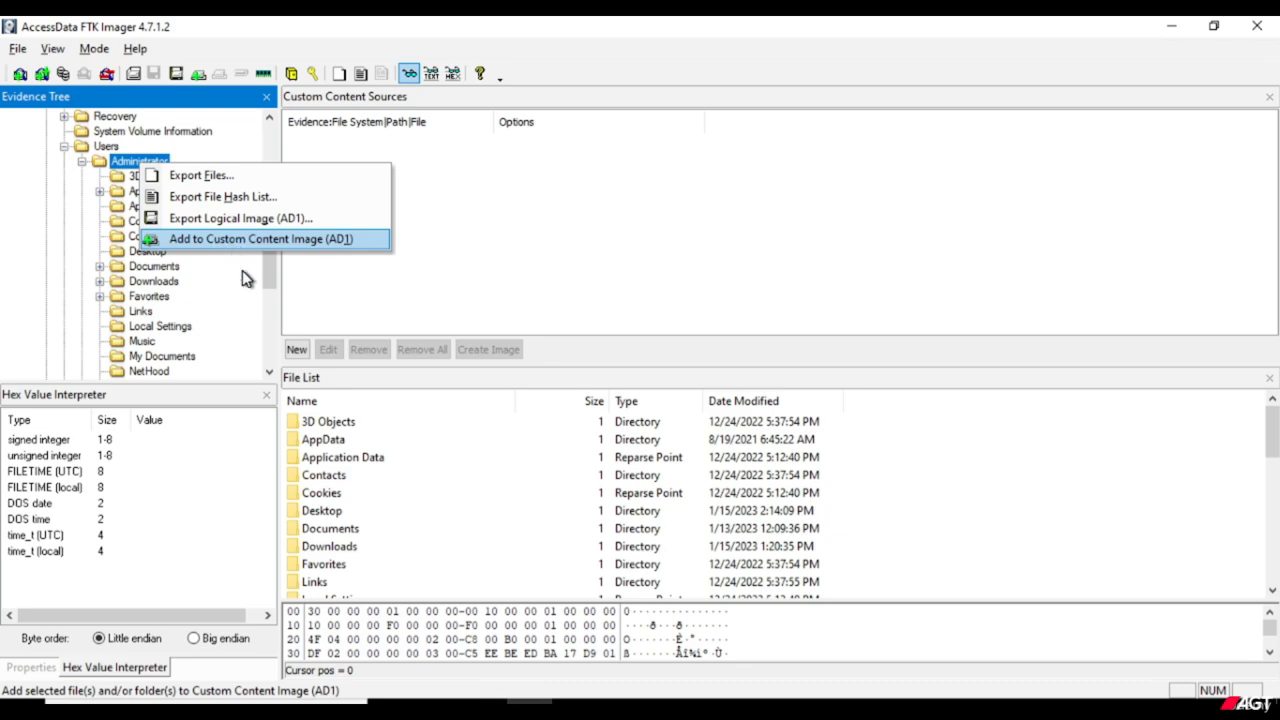
left_click(245, 241)
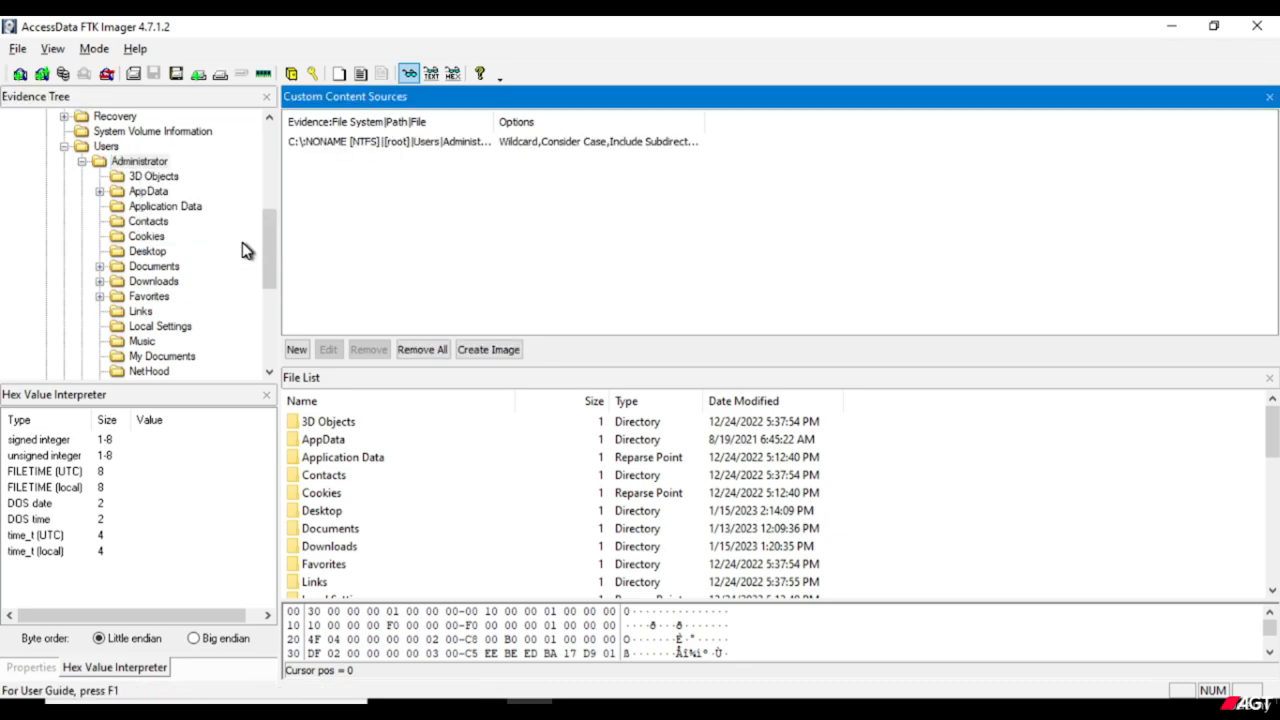
left_click(463, 146)
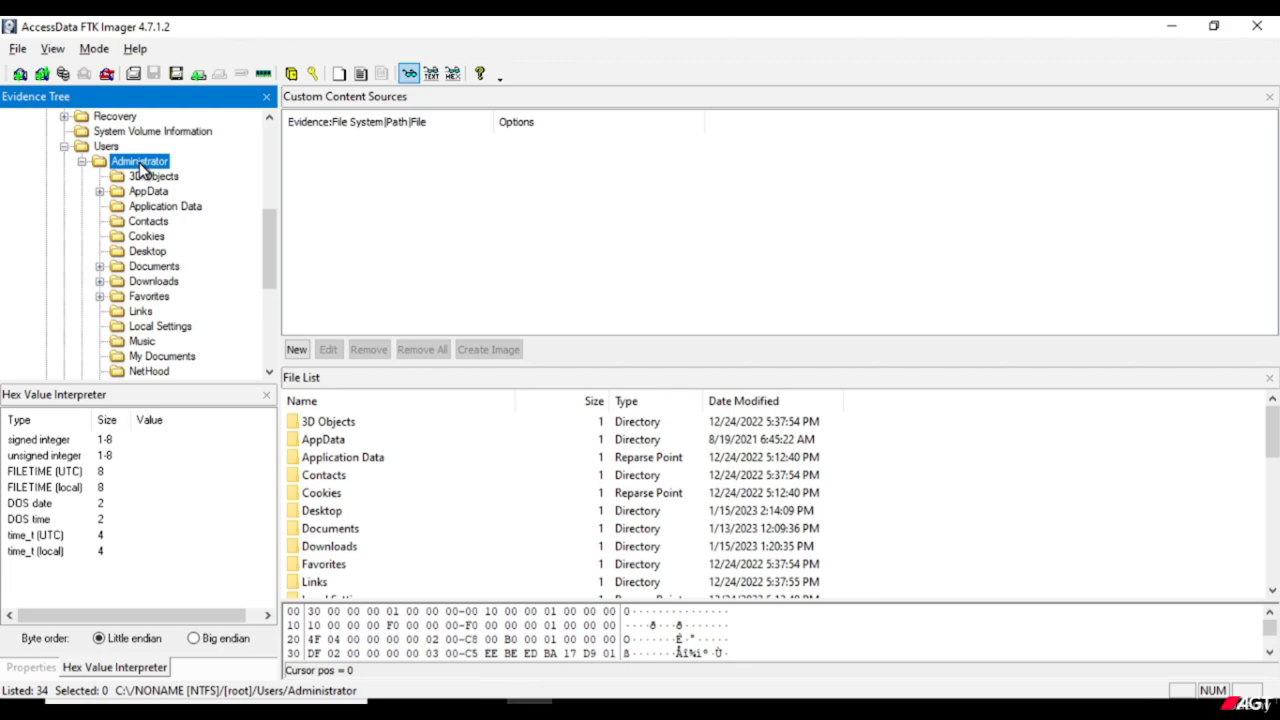
Add the Administrator profile folder as a custom content image (AD1) source and open that source's wildcard options for editing.
right_click(141, 168)
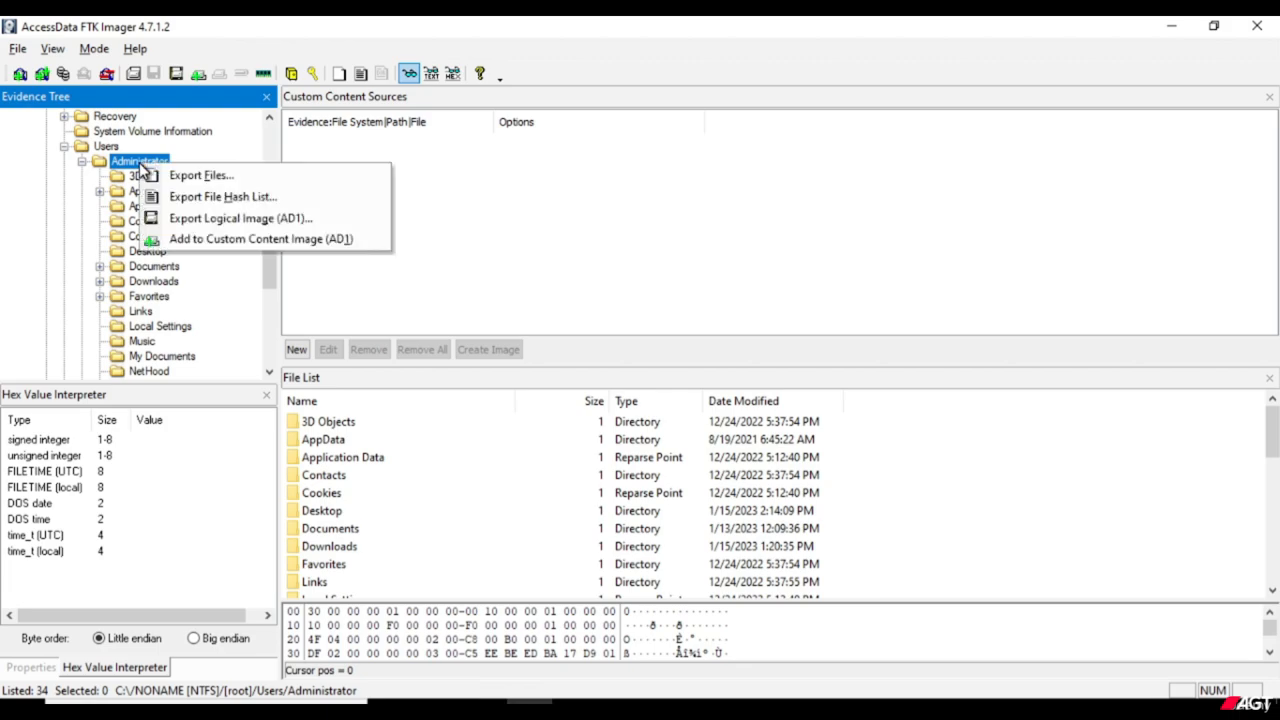
left_click(245, 239)
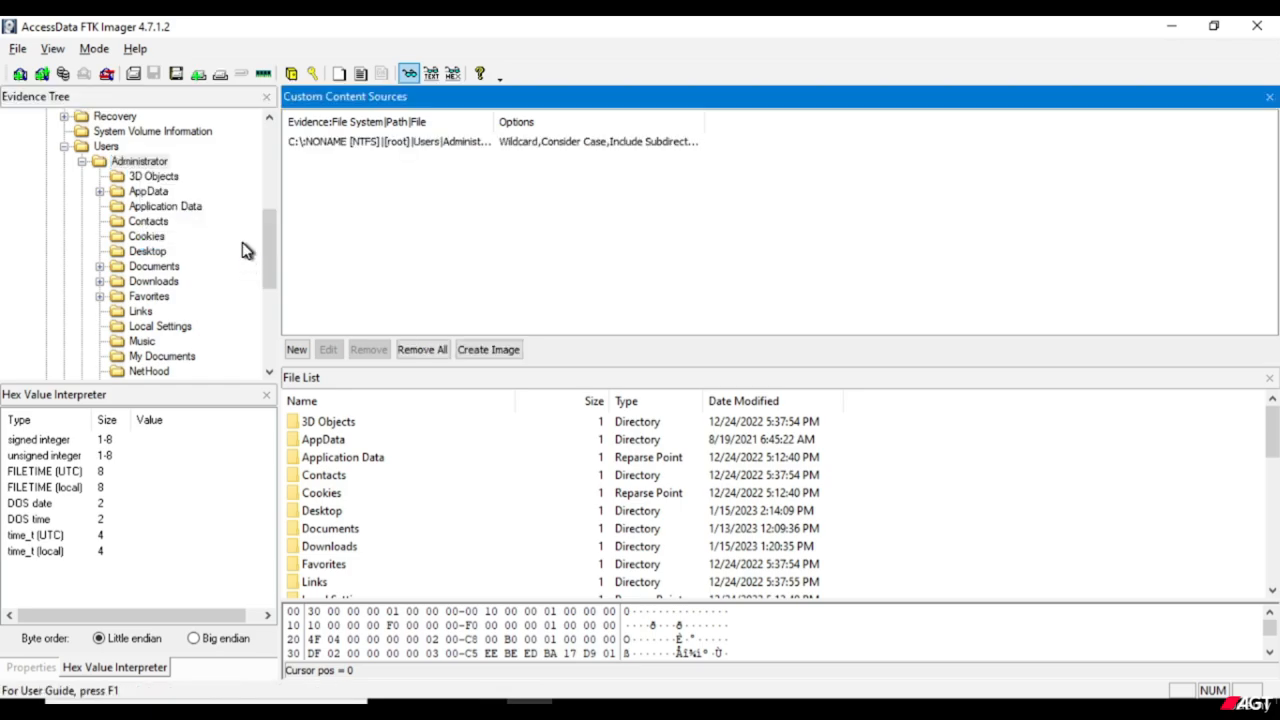
left_click(466, 145)
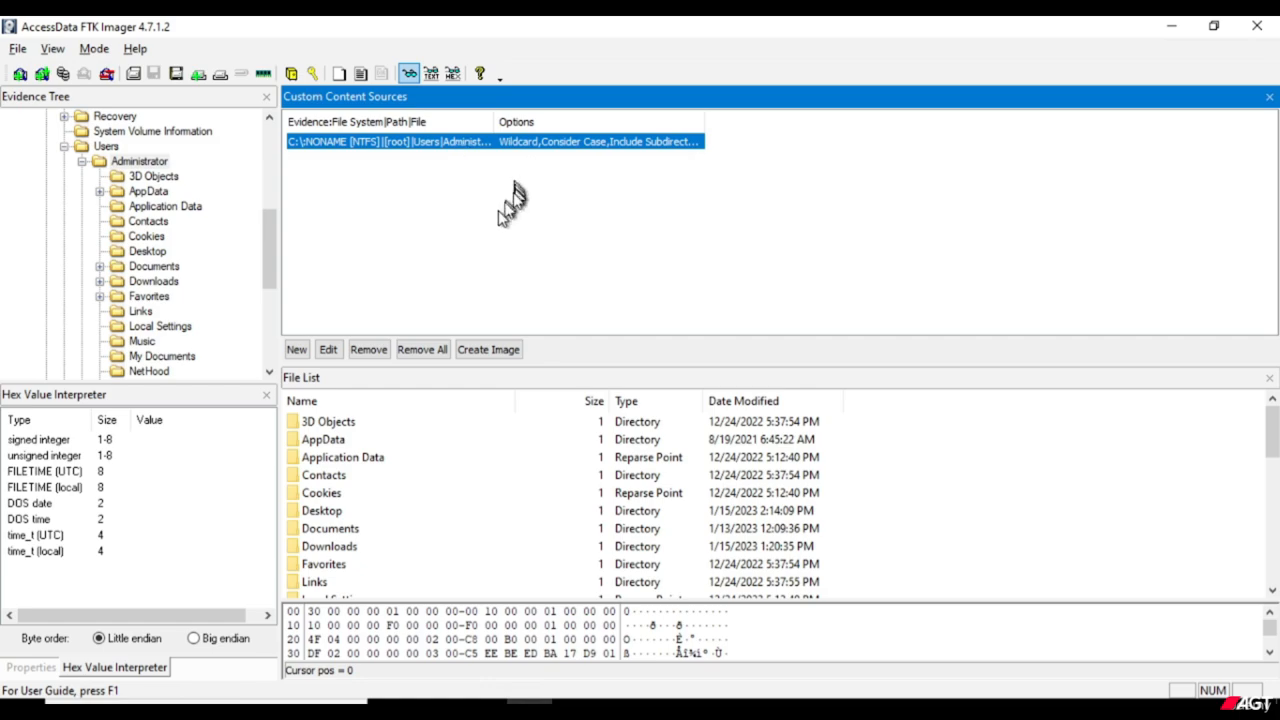
left_click(330, 350)
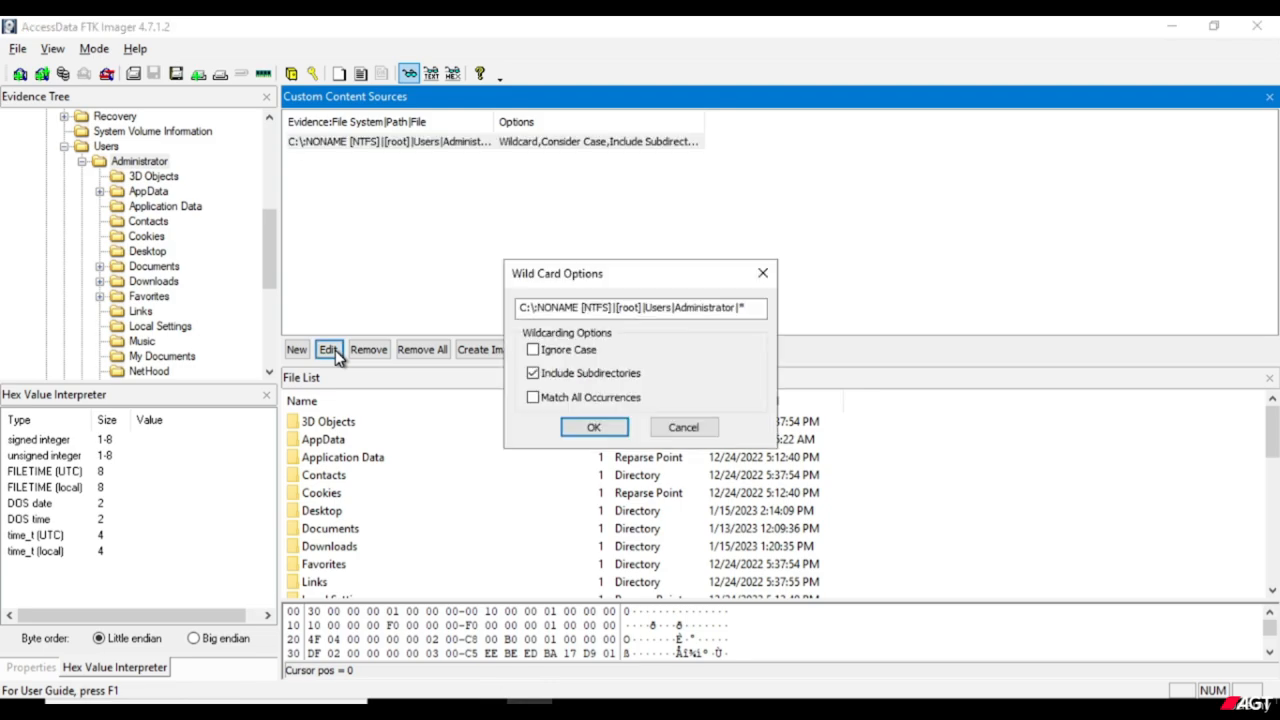
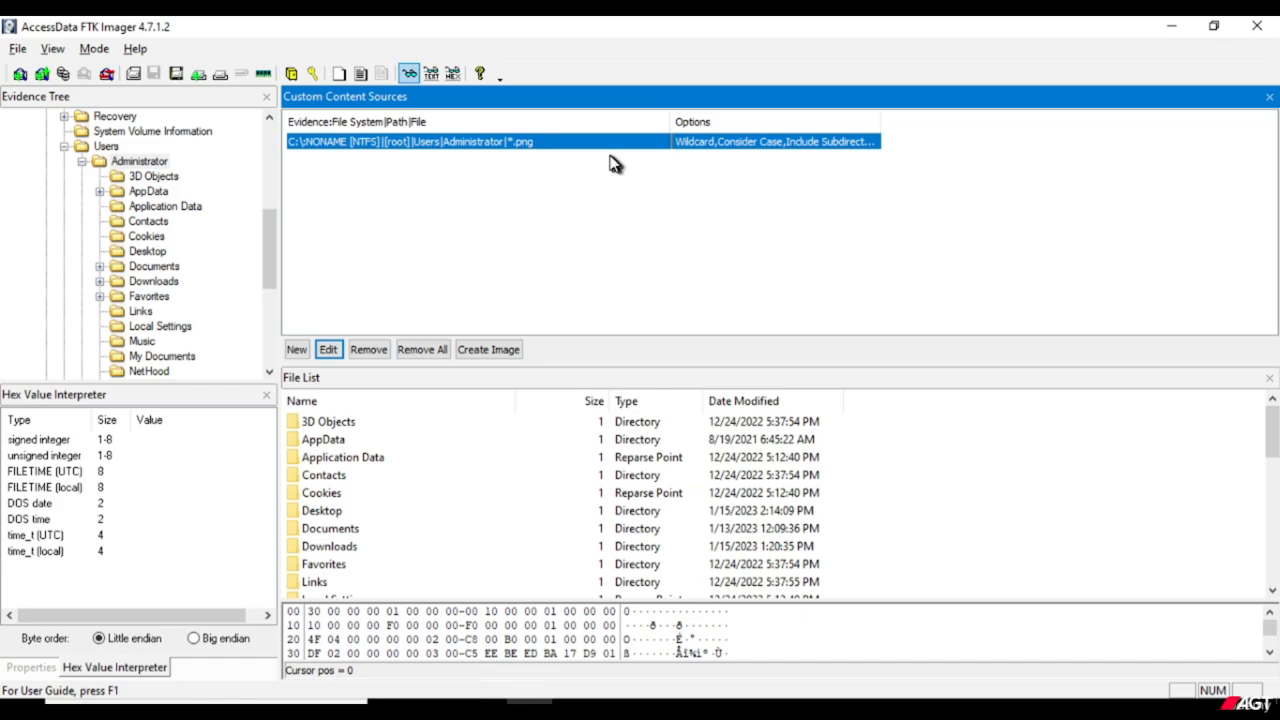
Widen the Options column of the custom content sources so the *.png source's full options can be read.
left_click(532, 154)
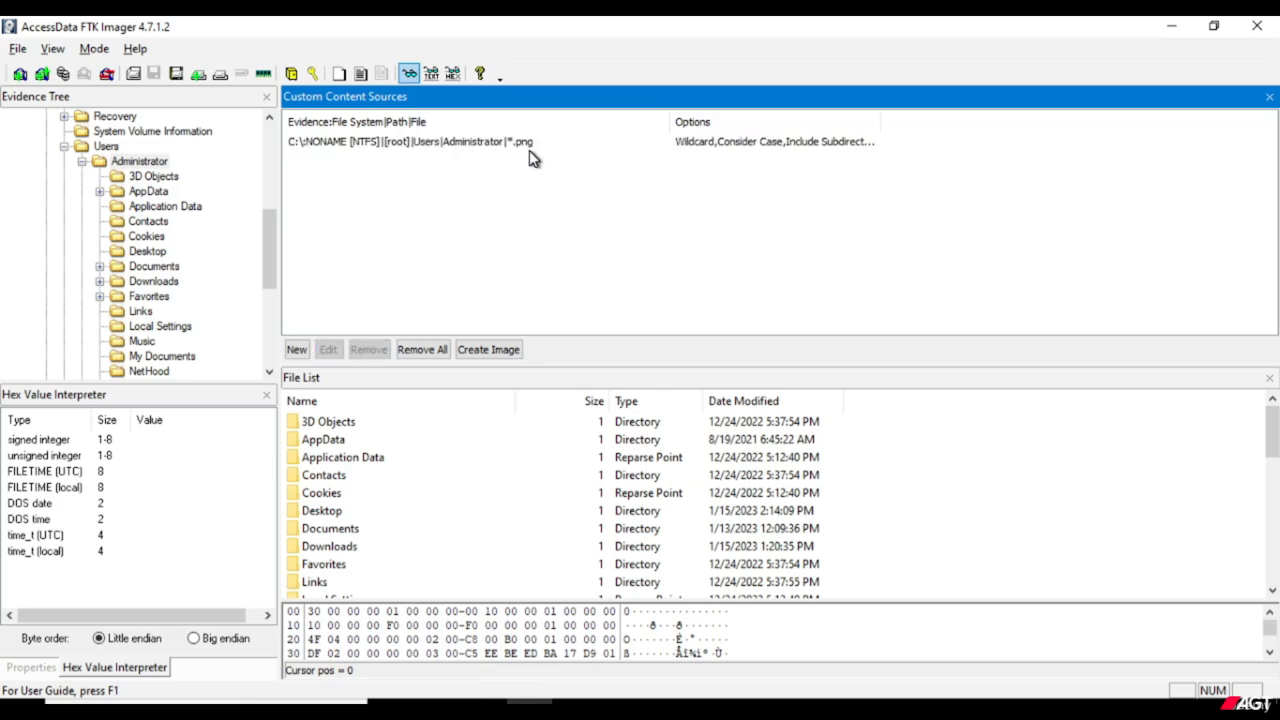
left_click_drag(880, 121, 1100, 117)
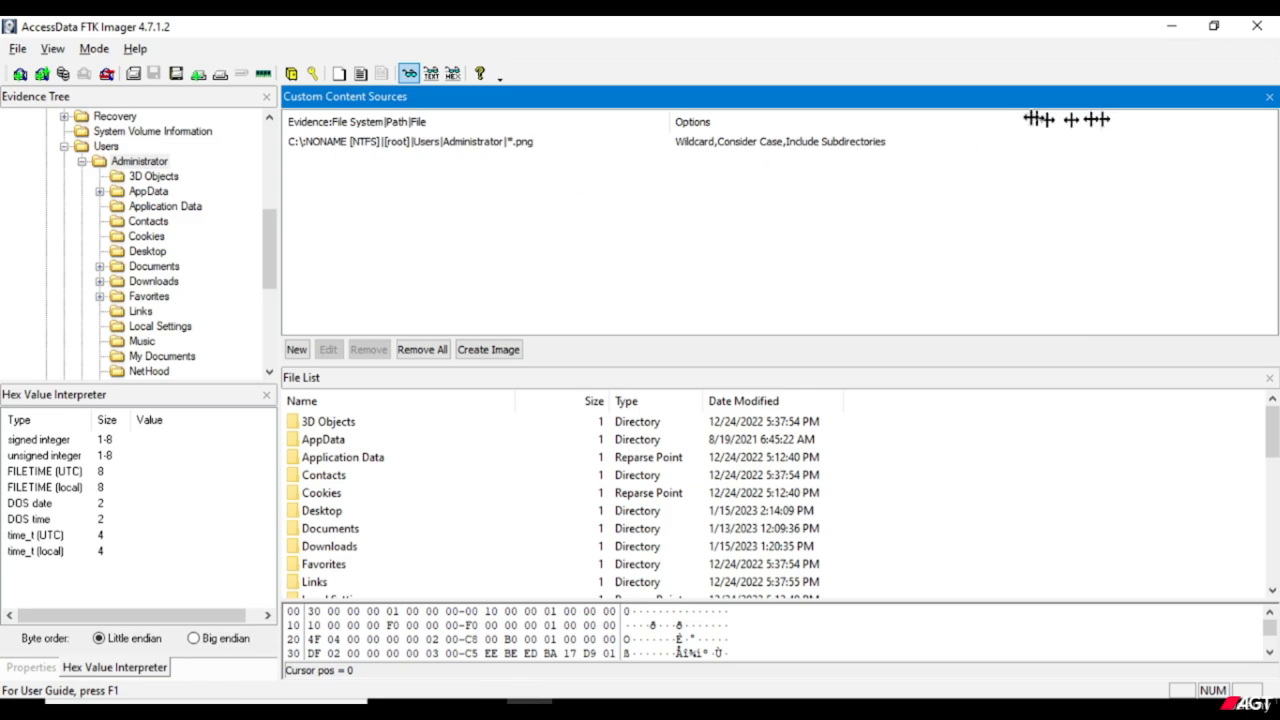
left_click_drag(1100, 120, 902, 123)
Start creating the custom content image and add a destination with case number CI1 in the evidence item information.
left_click(502, 352)
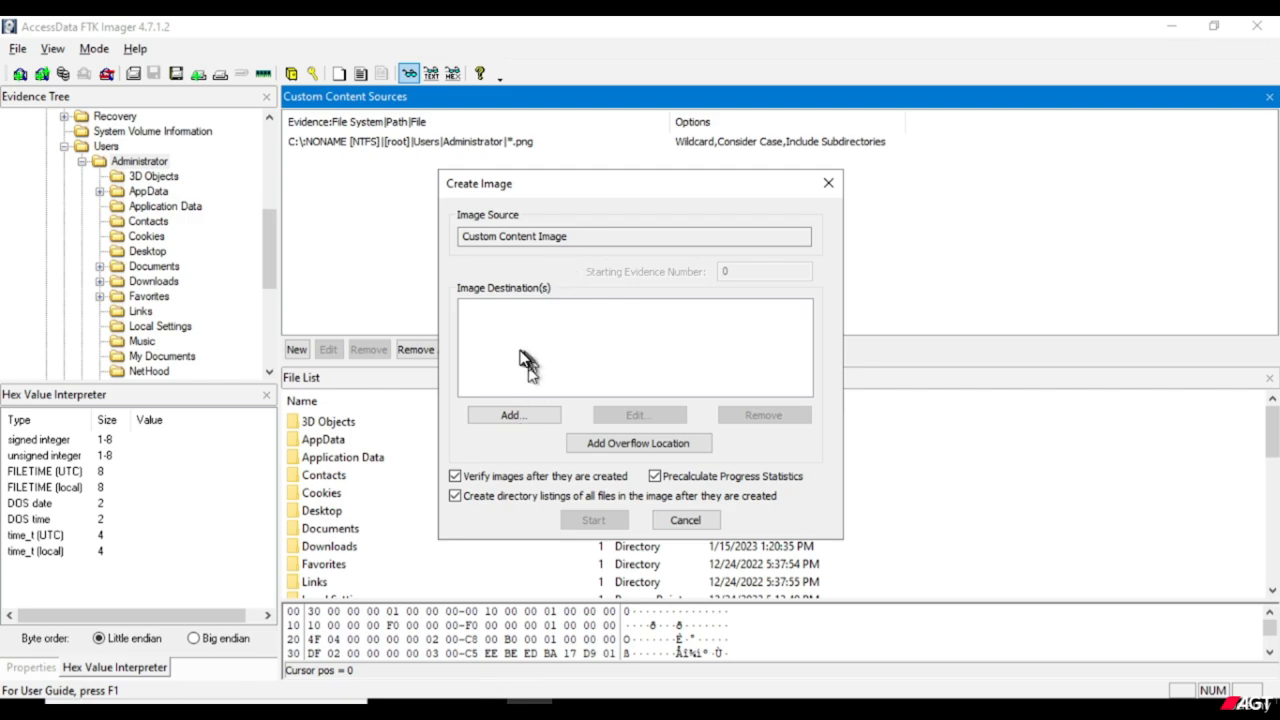
left_click(503, 421)
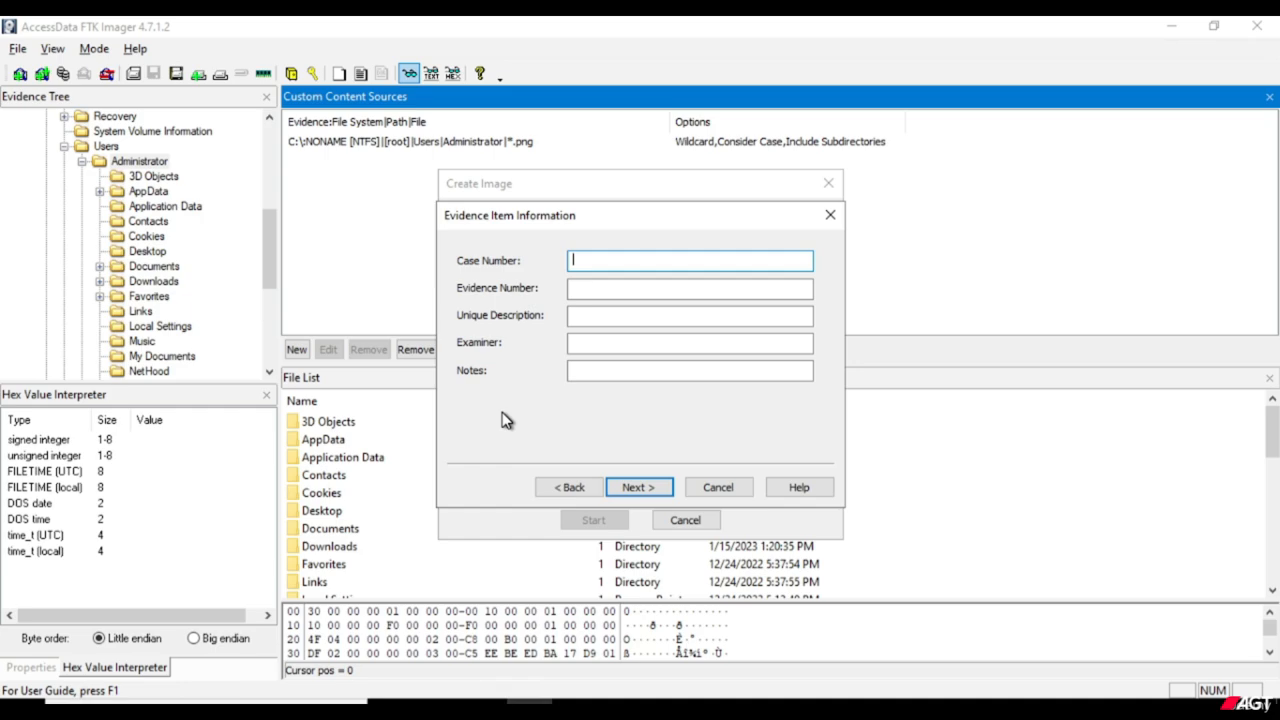
type("CI1")
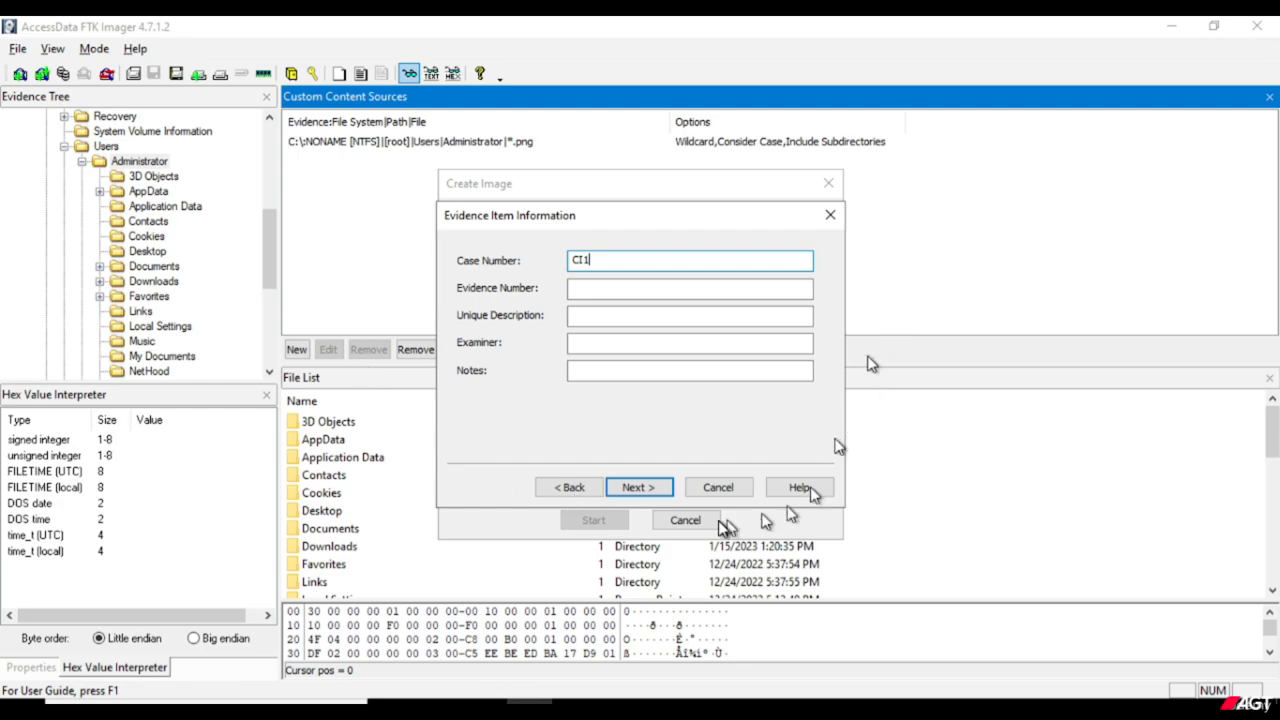
left_click(632, 490)
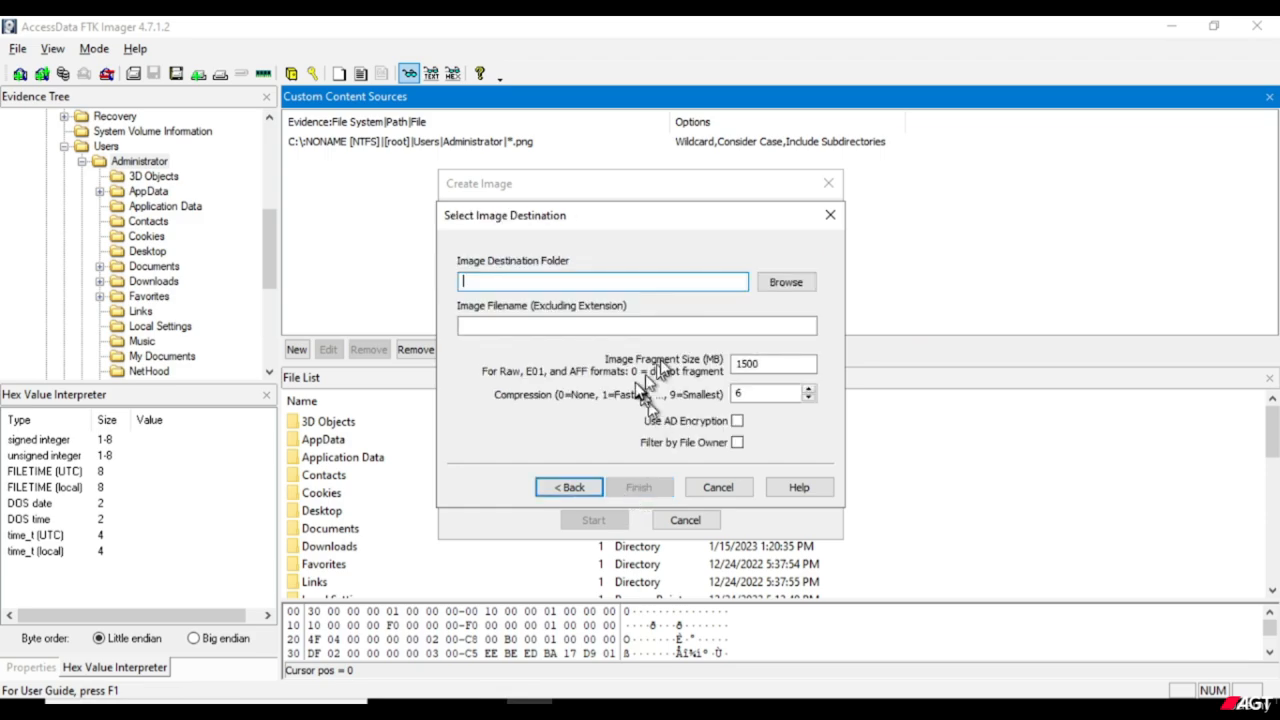
Browse to the Investigation folder on One Touch (E:) for the image destination and create a folder named Custom Image there.
left_click(778, 290)
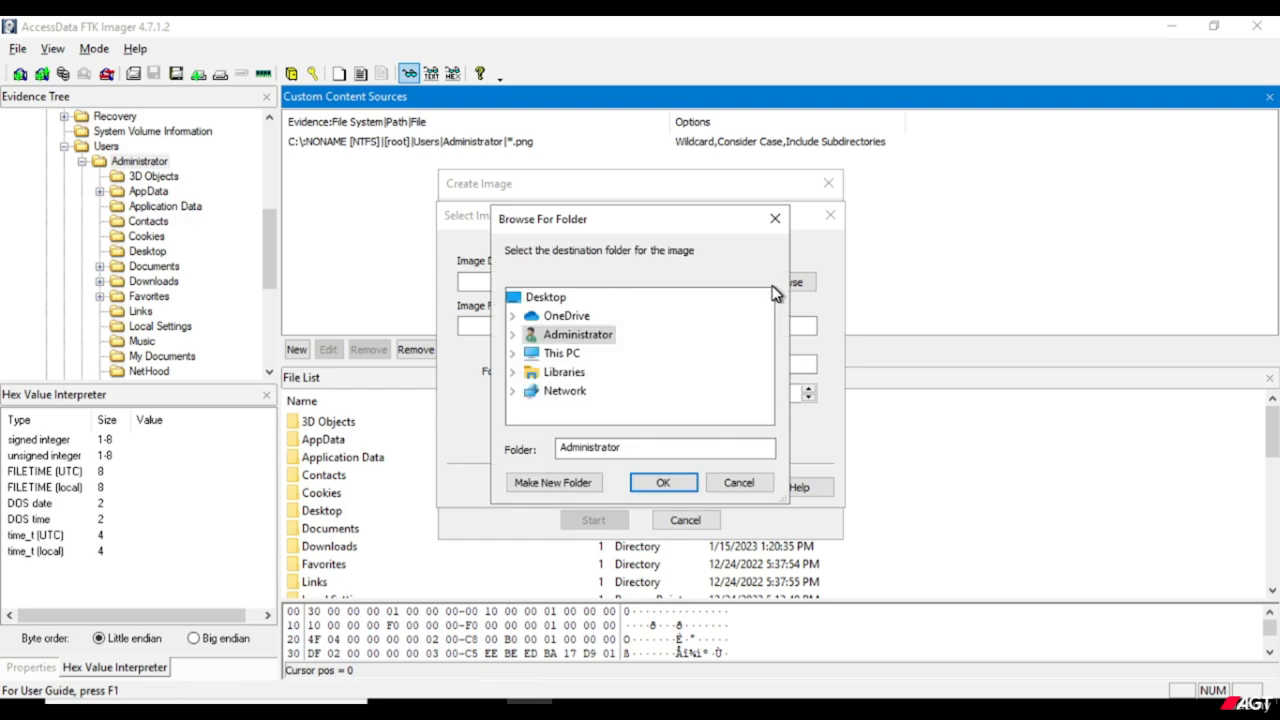
left_click(568, 355)
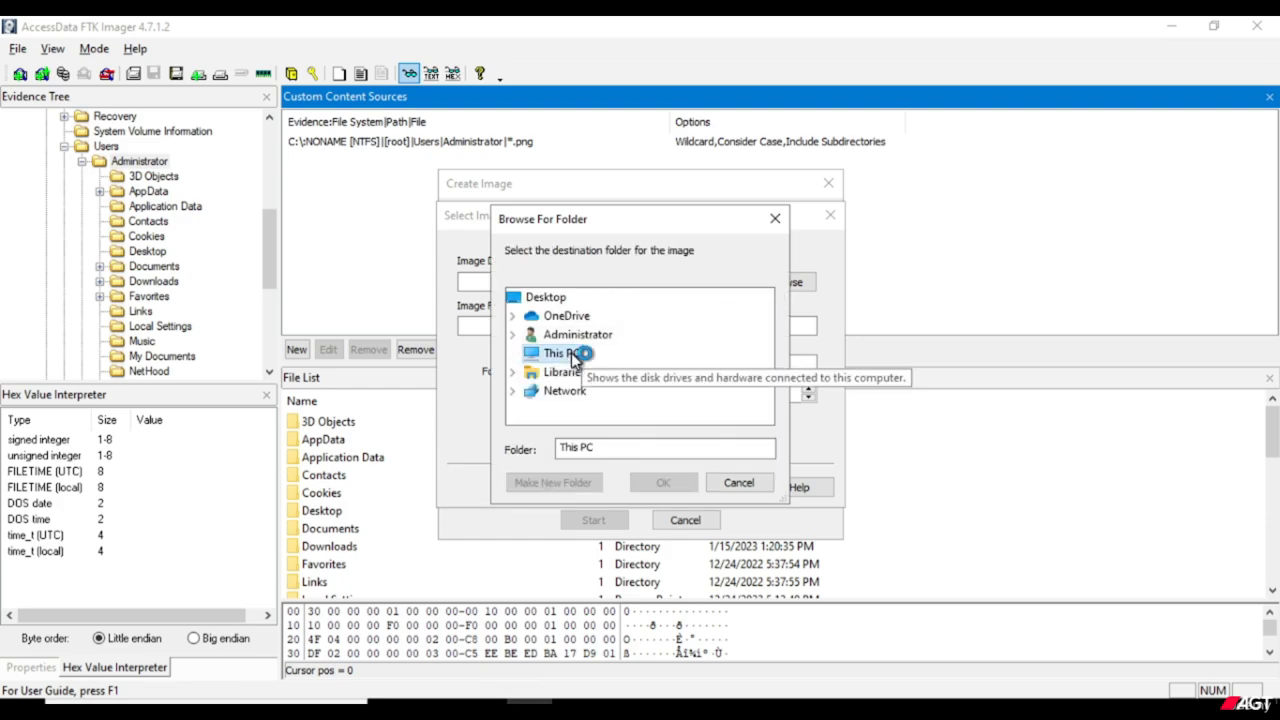
scroll(640, 372, "down", 1)
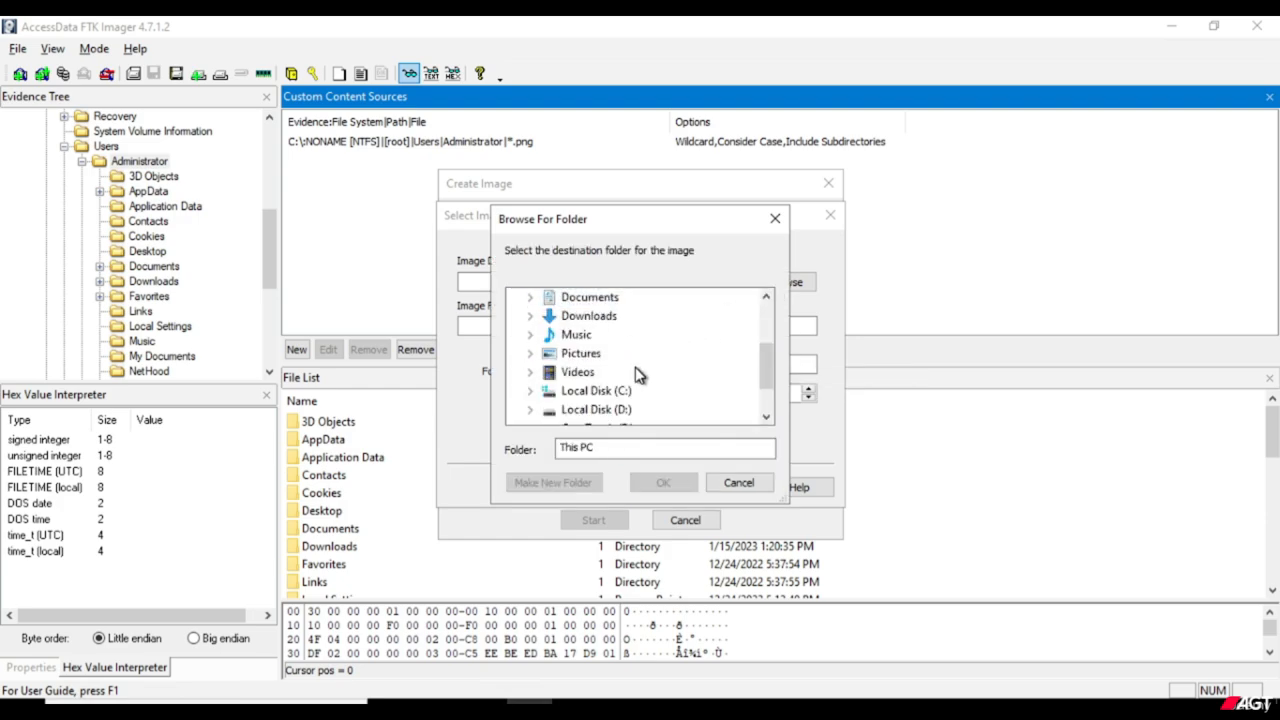
scroll(628, 380, "down", 1)
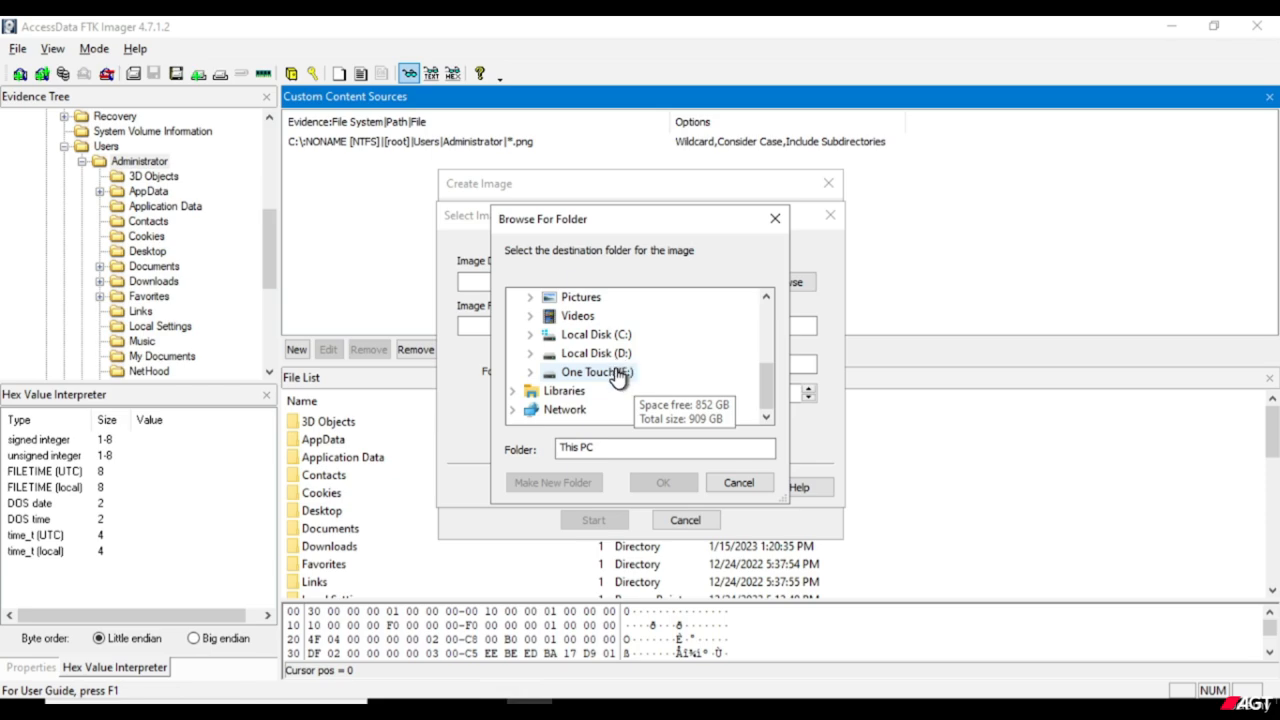
double_click(620, 370)
scroll(661, 372, "down", 1)
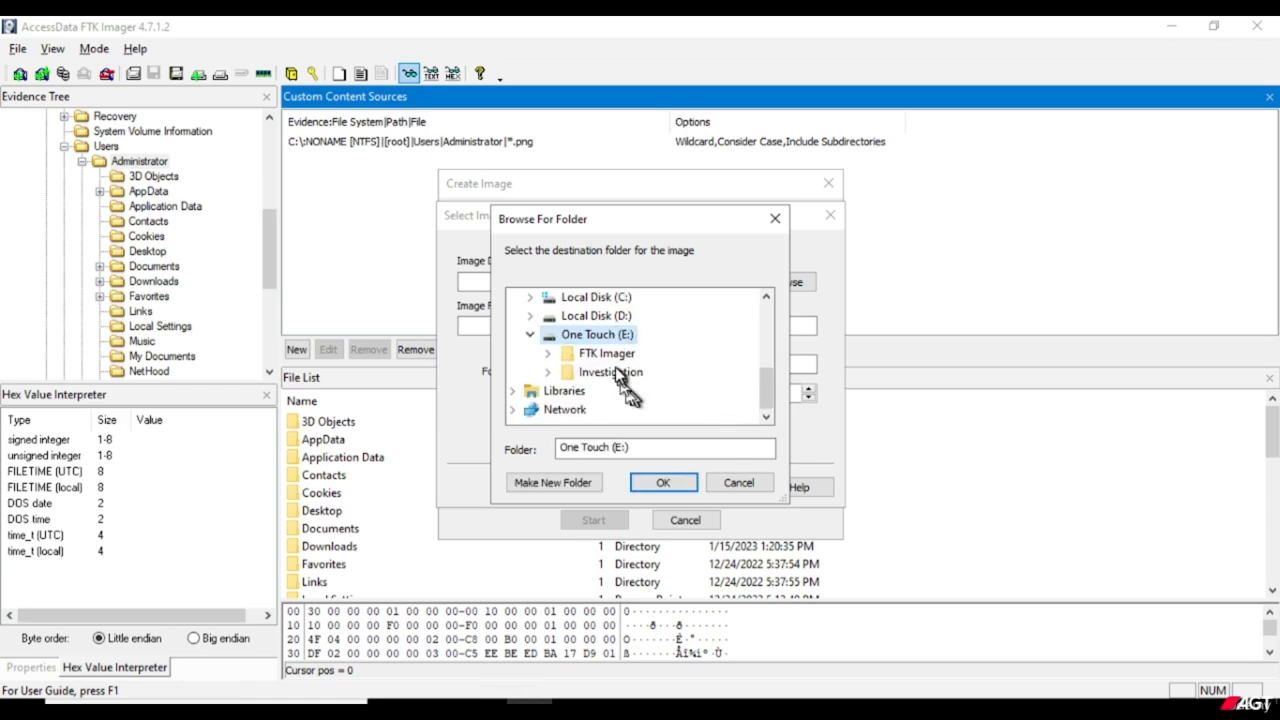
double_click(609, 372)
scroll(679, 360, "down", 1)
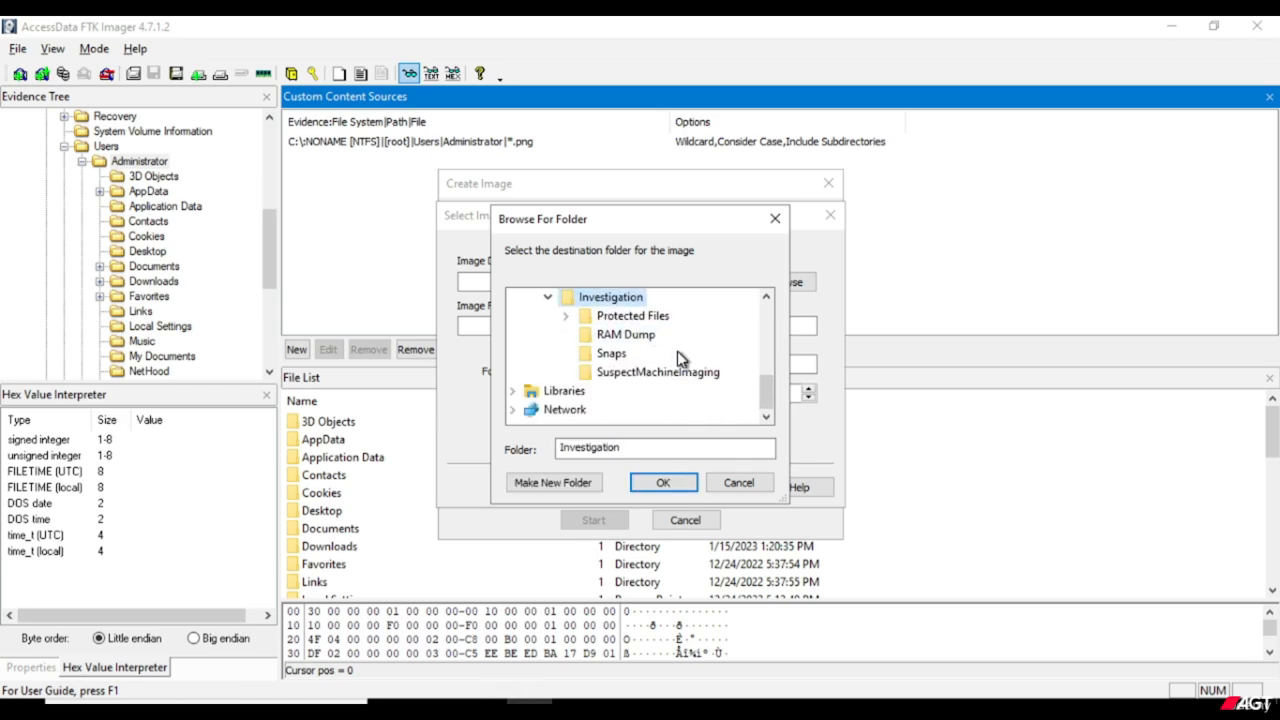
left_click(569, 487)
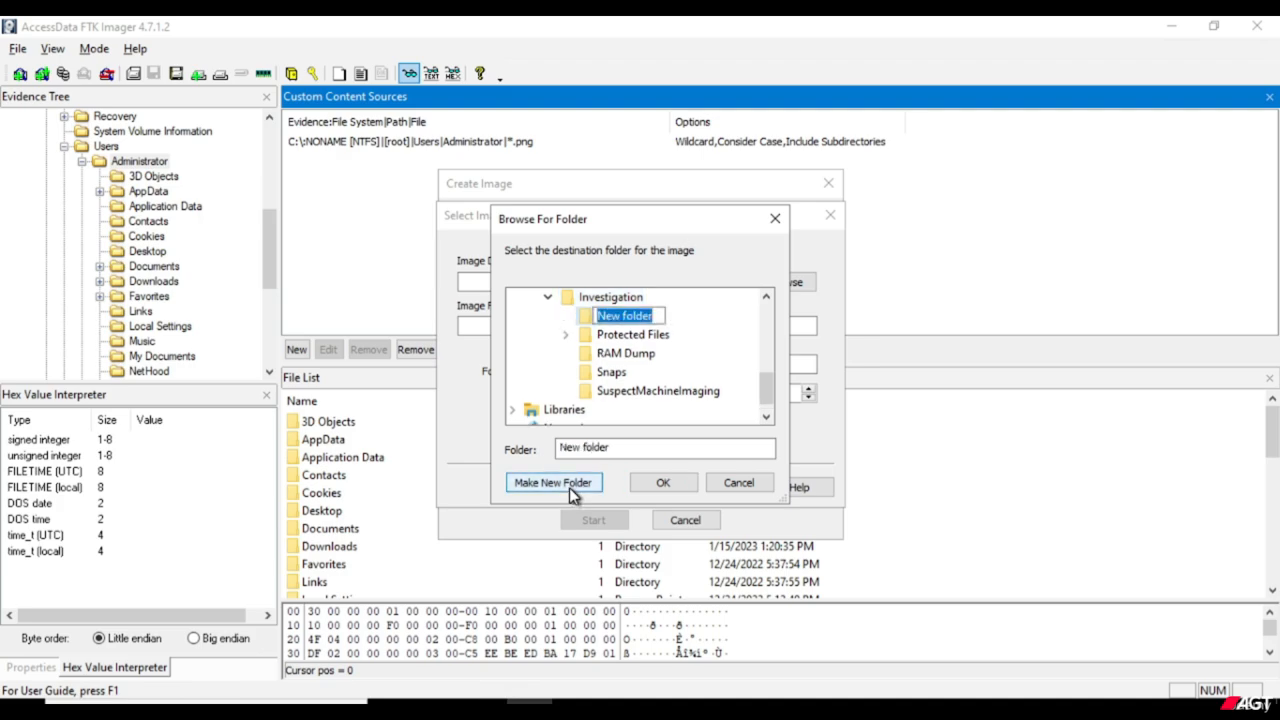
type("Cu")
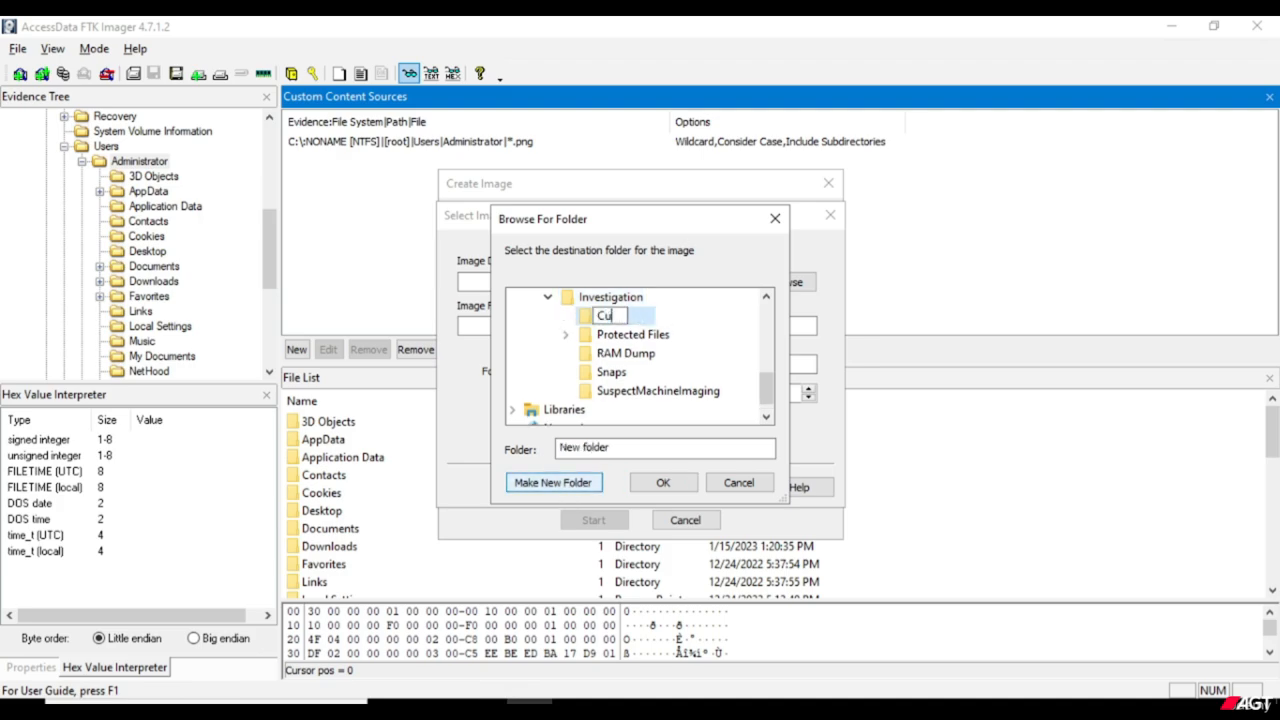
type("stom Image")
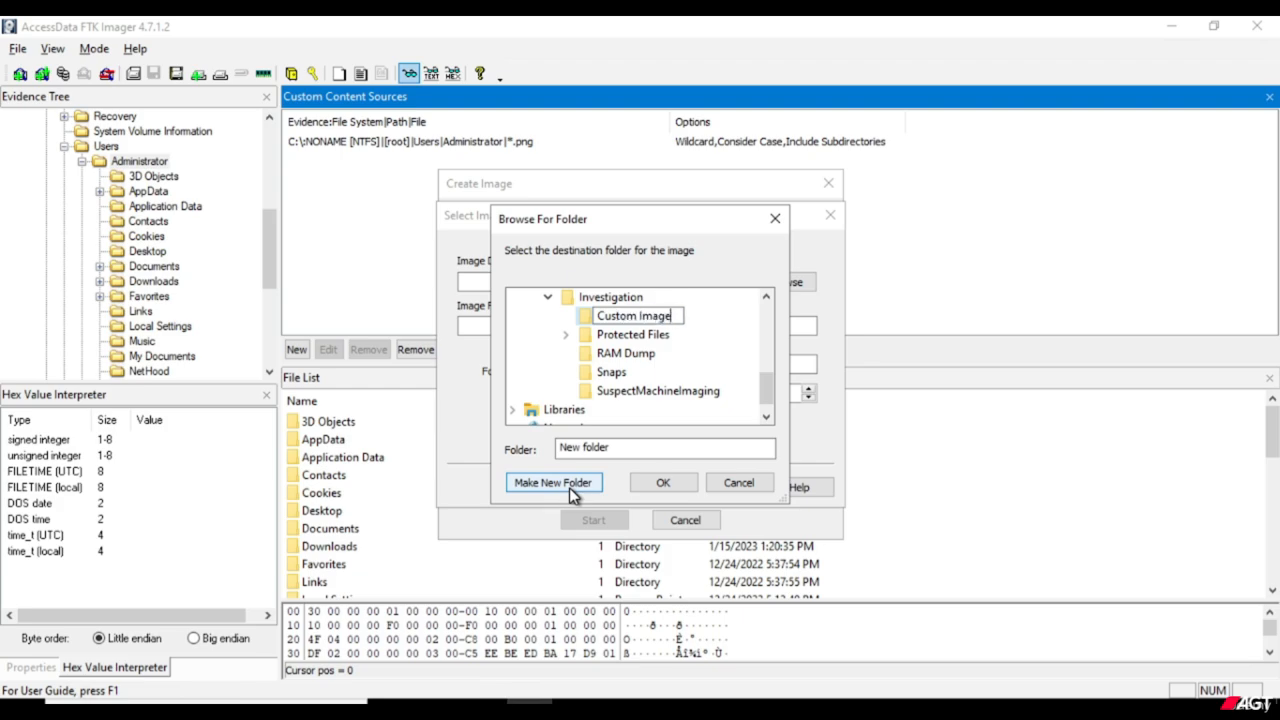
key("Return")
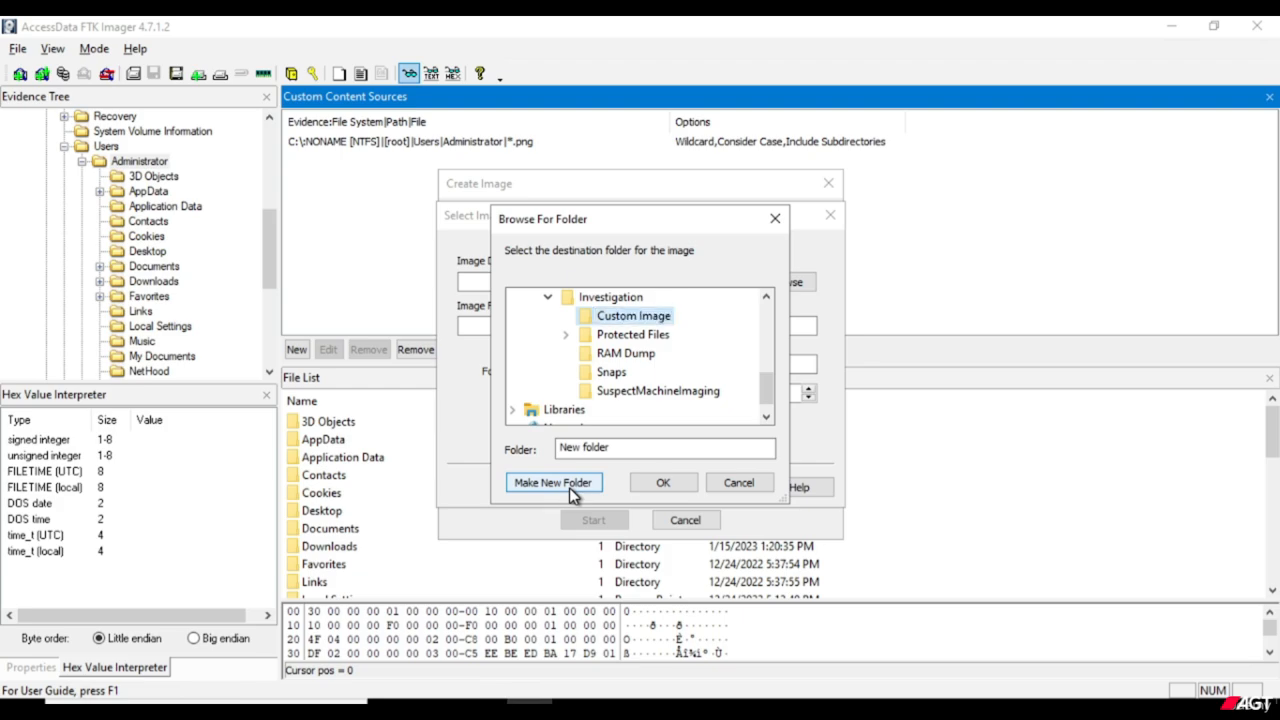
Create a CI PNG subfolder inside Custom Image and choose it as the image destination folder.
left_click(569, 487)
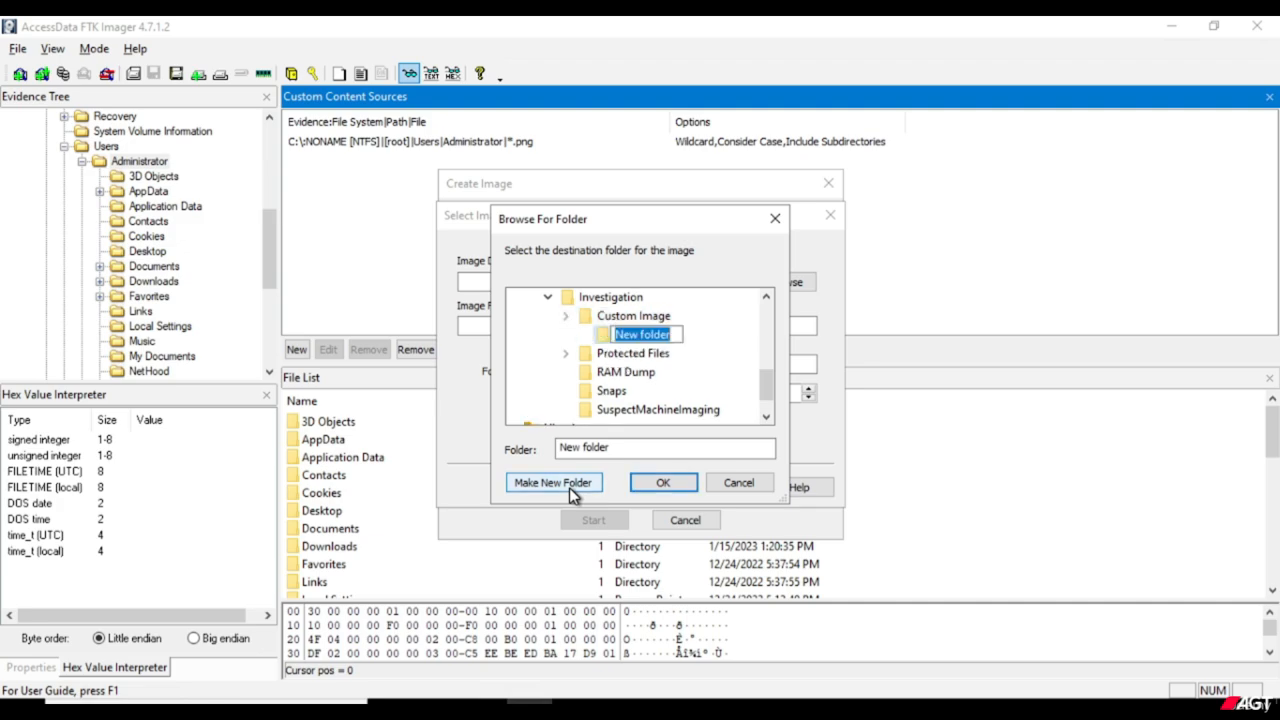
type("Cl")
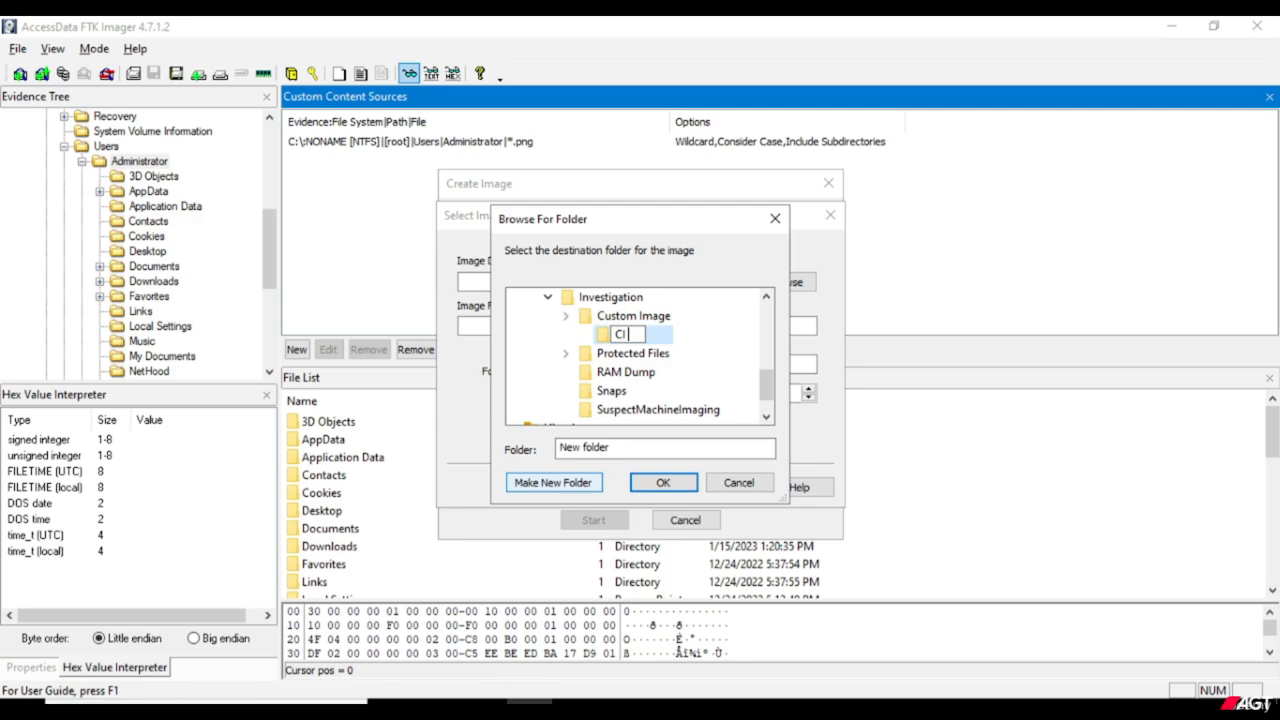
type(" PNG")
key("Return")
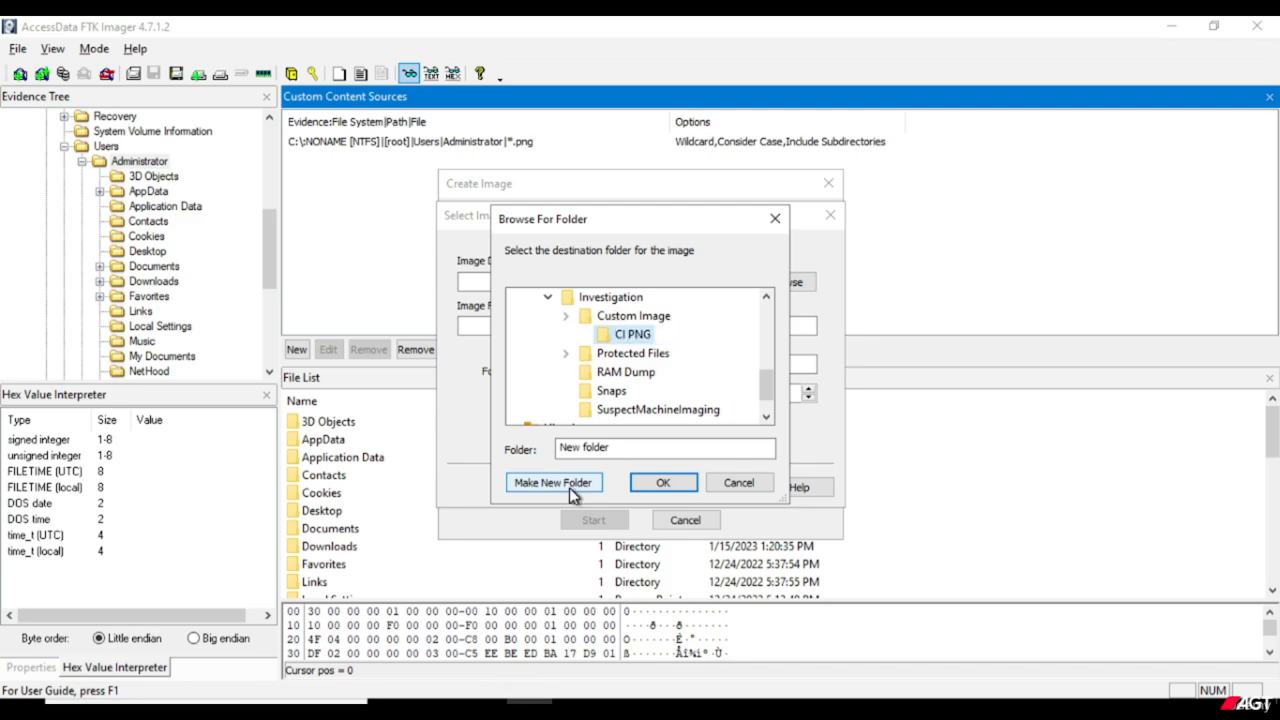
left_click(663, 484)
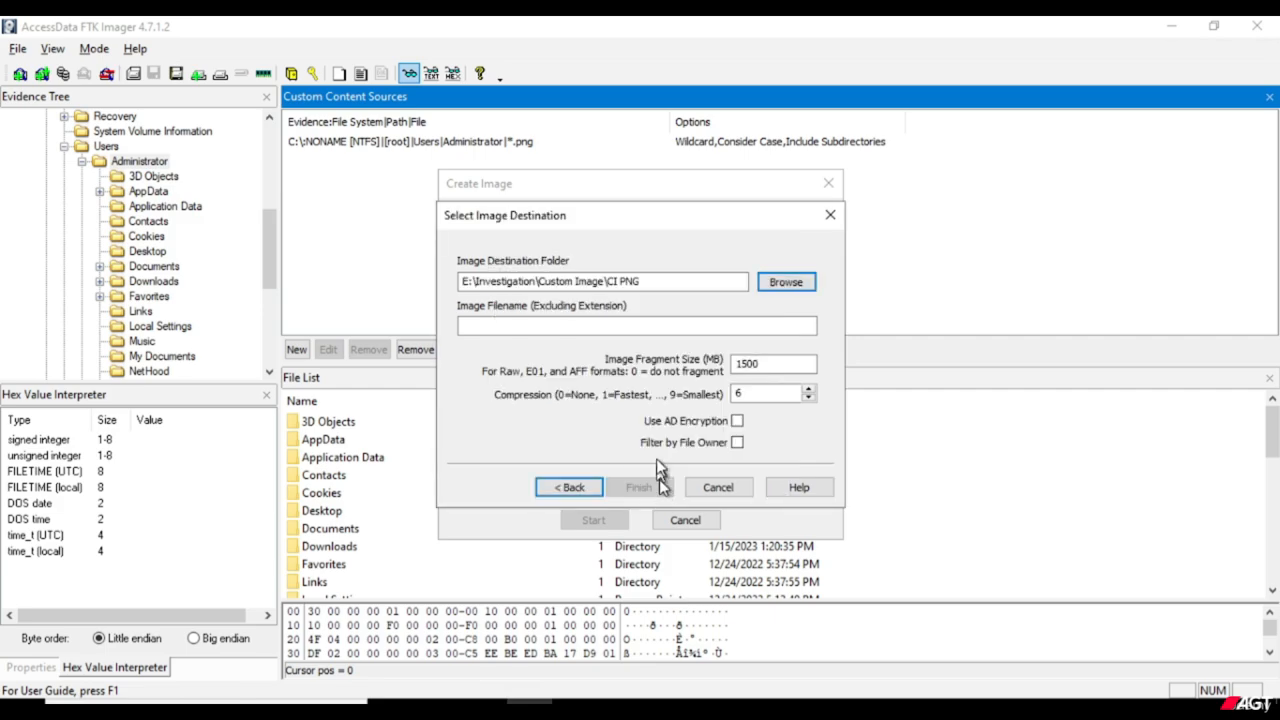
Name the image file Admin PNG and enable filtering by file owner.
left_click(575, 331)
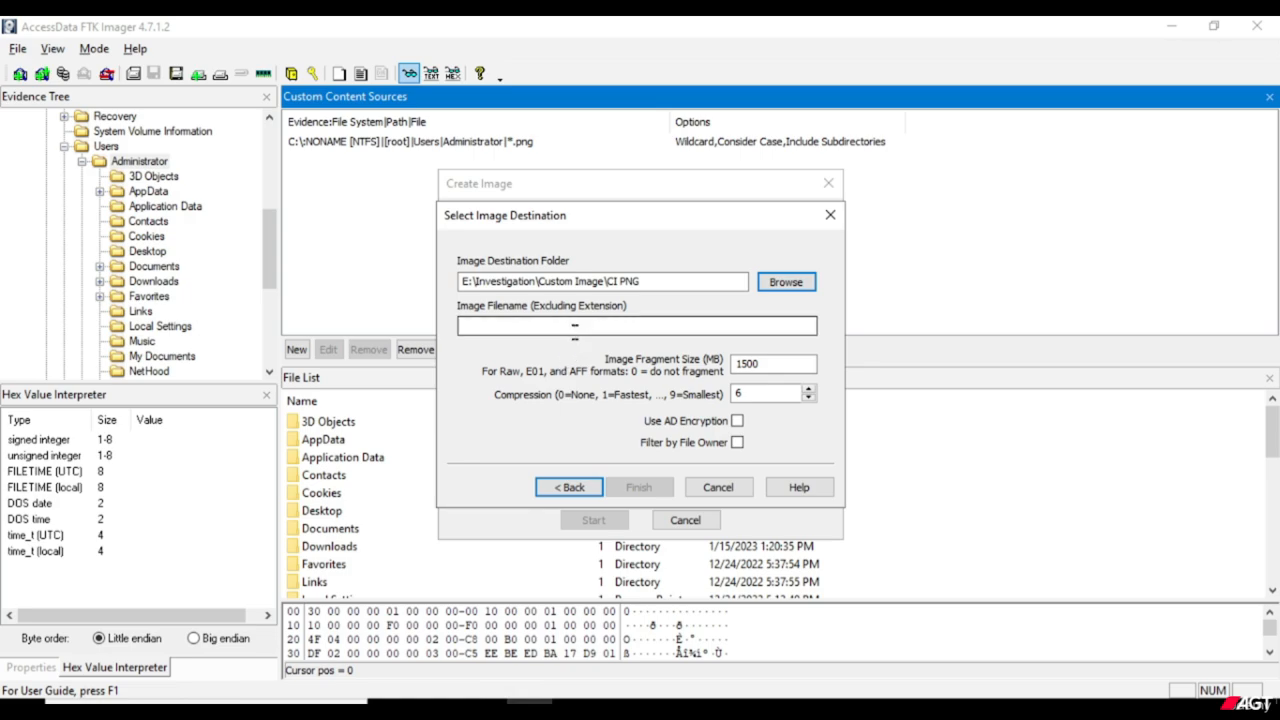
left_click(575, 331)
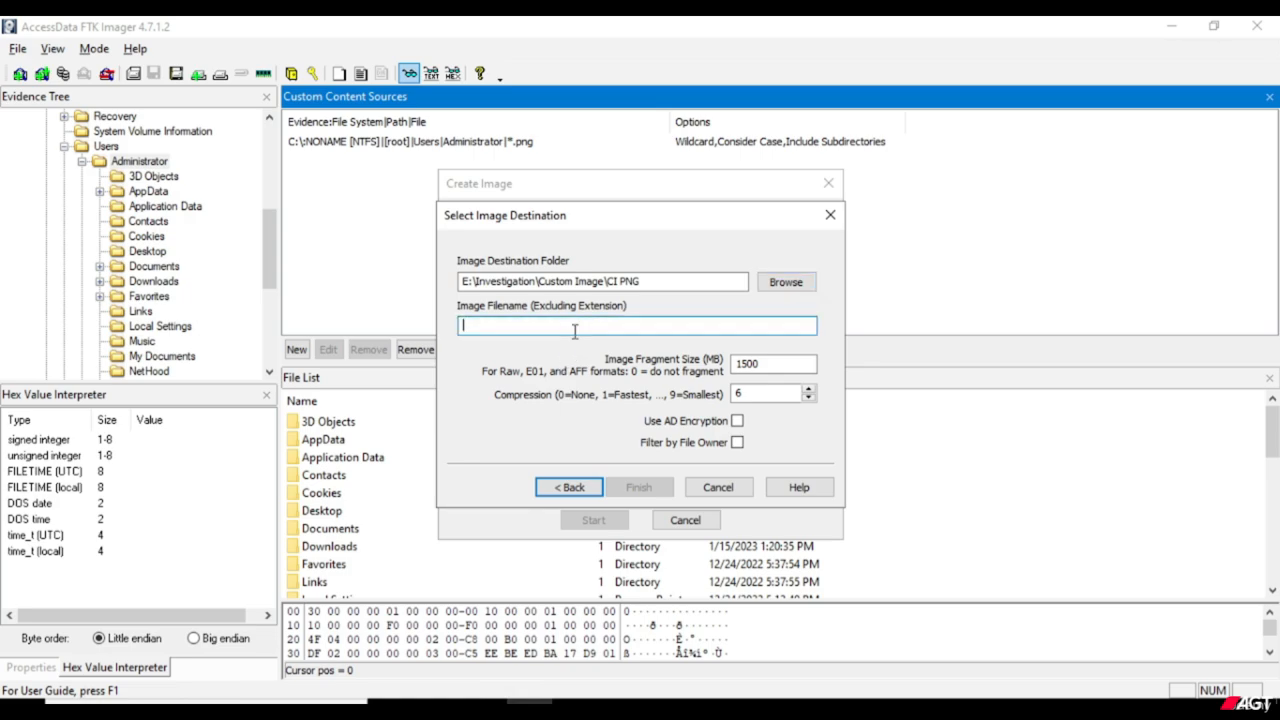
type("Admin PNG")
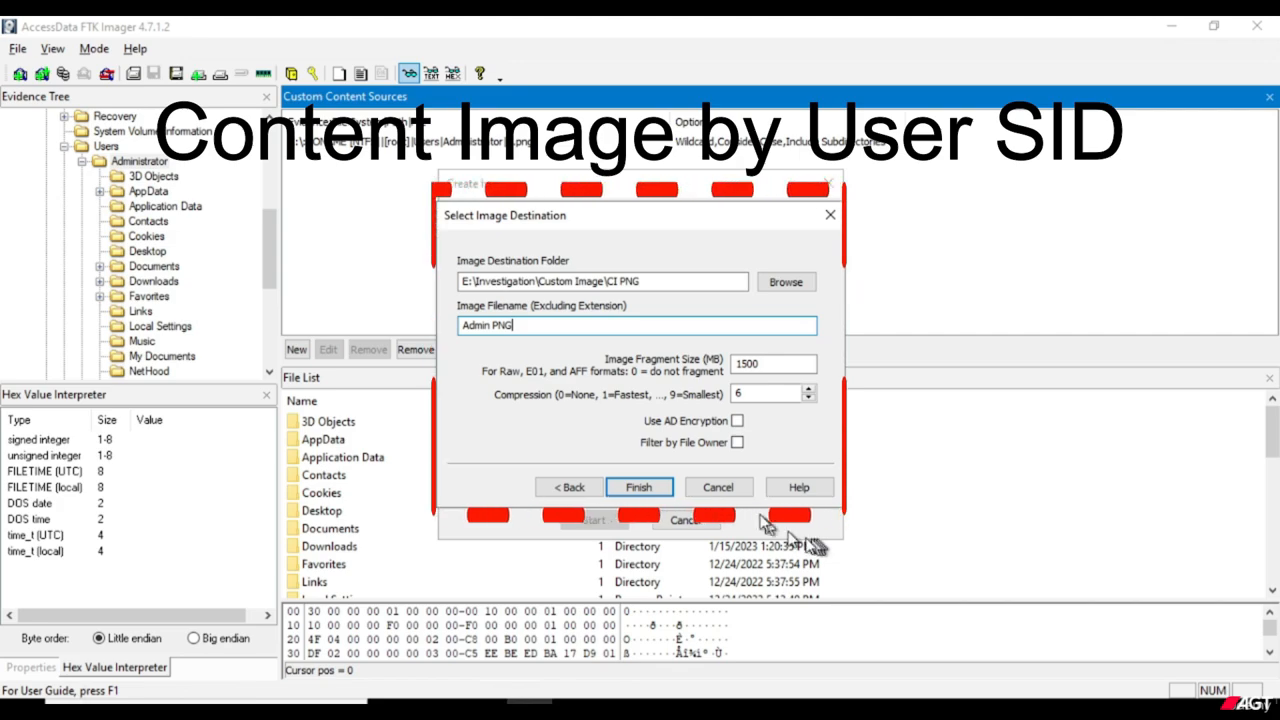
left_click(737, 443)
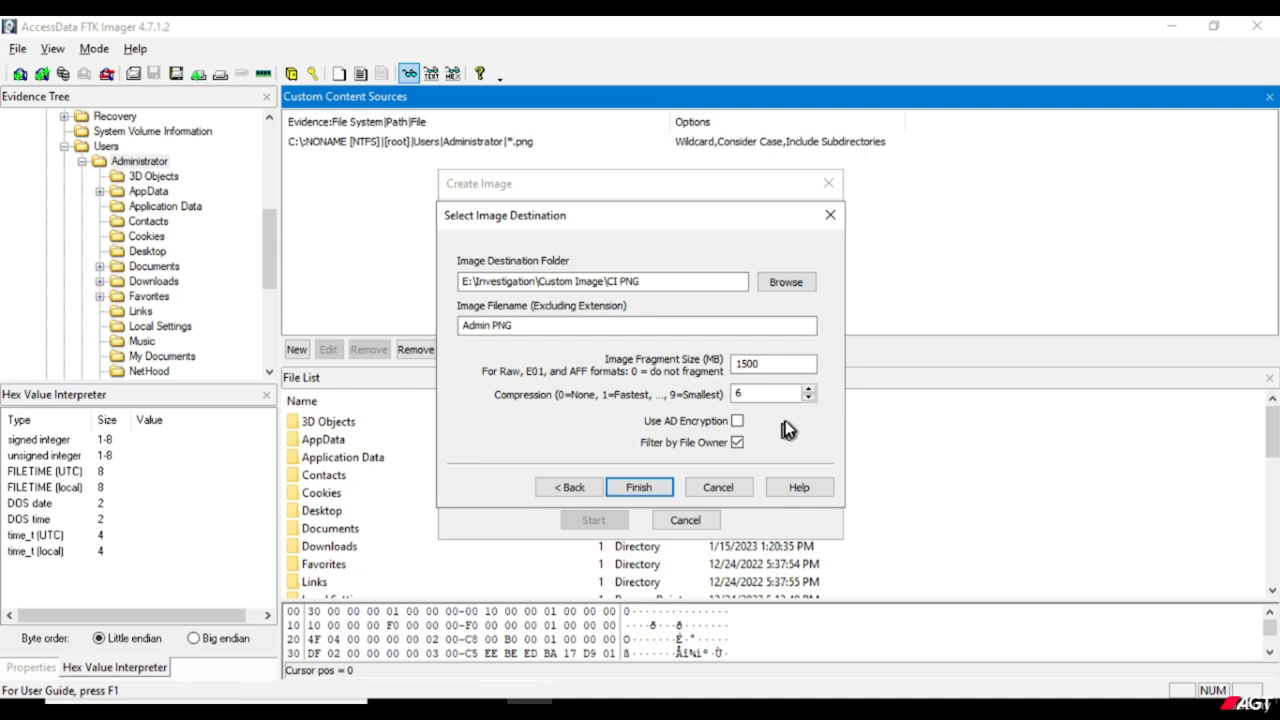
Limit the AD1 image to files owned by the Administrator account and finish the destination setup.
left_click(639, 488)
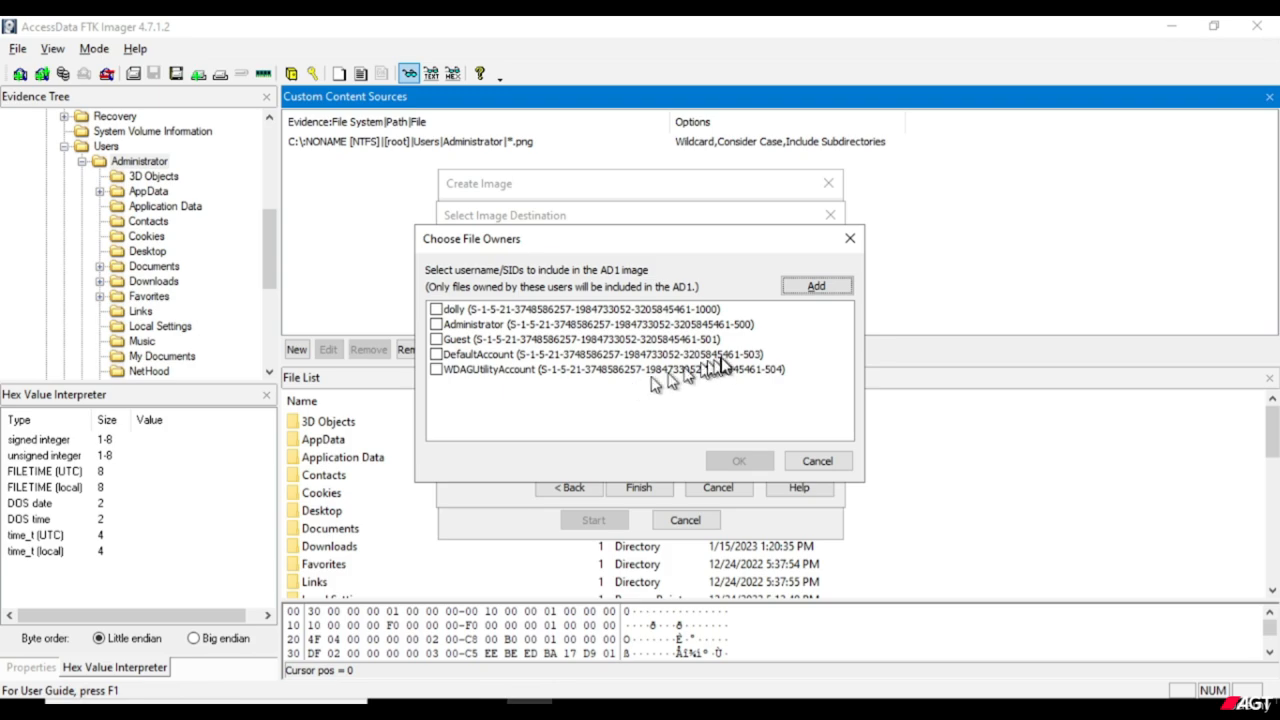
left_click(436, 325)
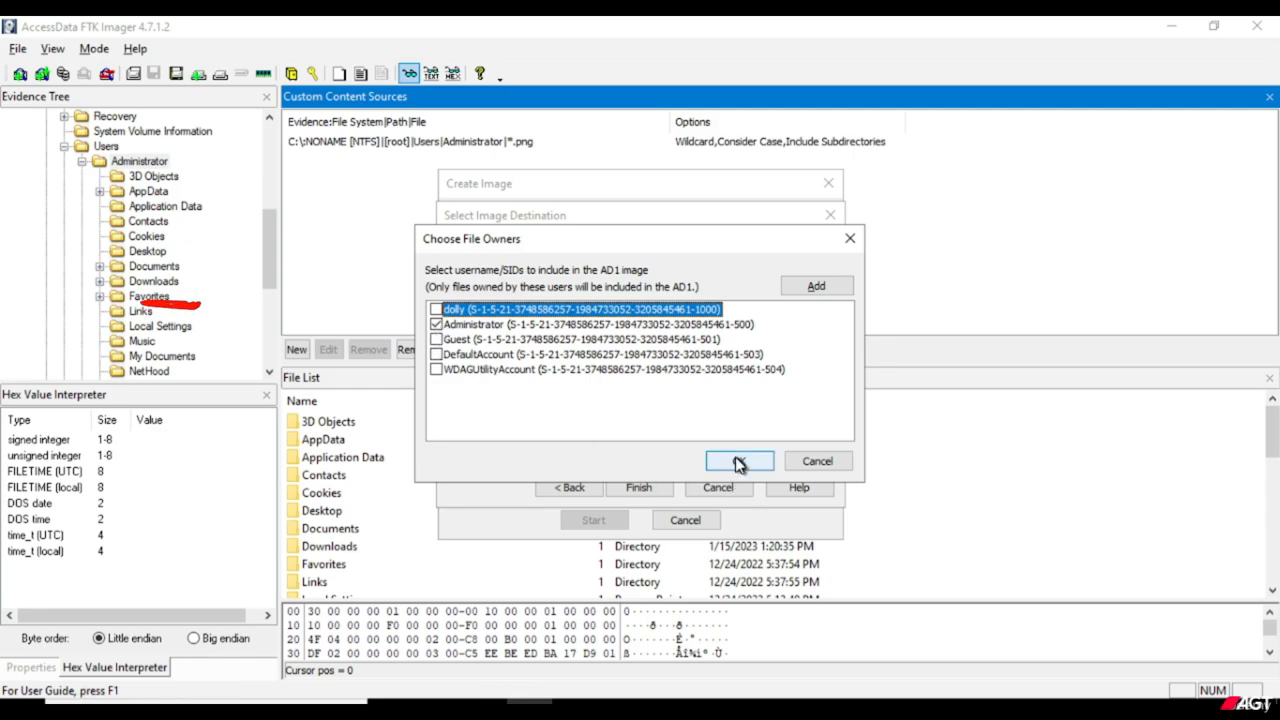
left_click(436, 310)
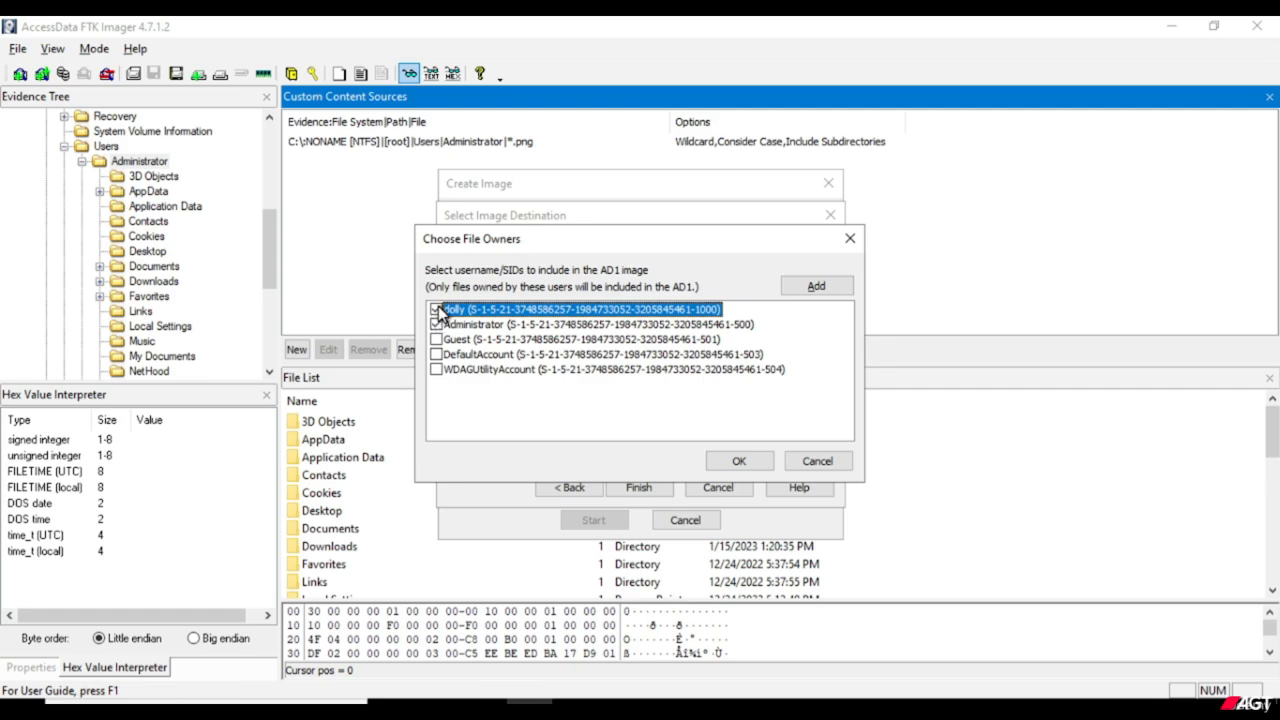
left_click(438, 309)
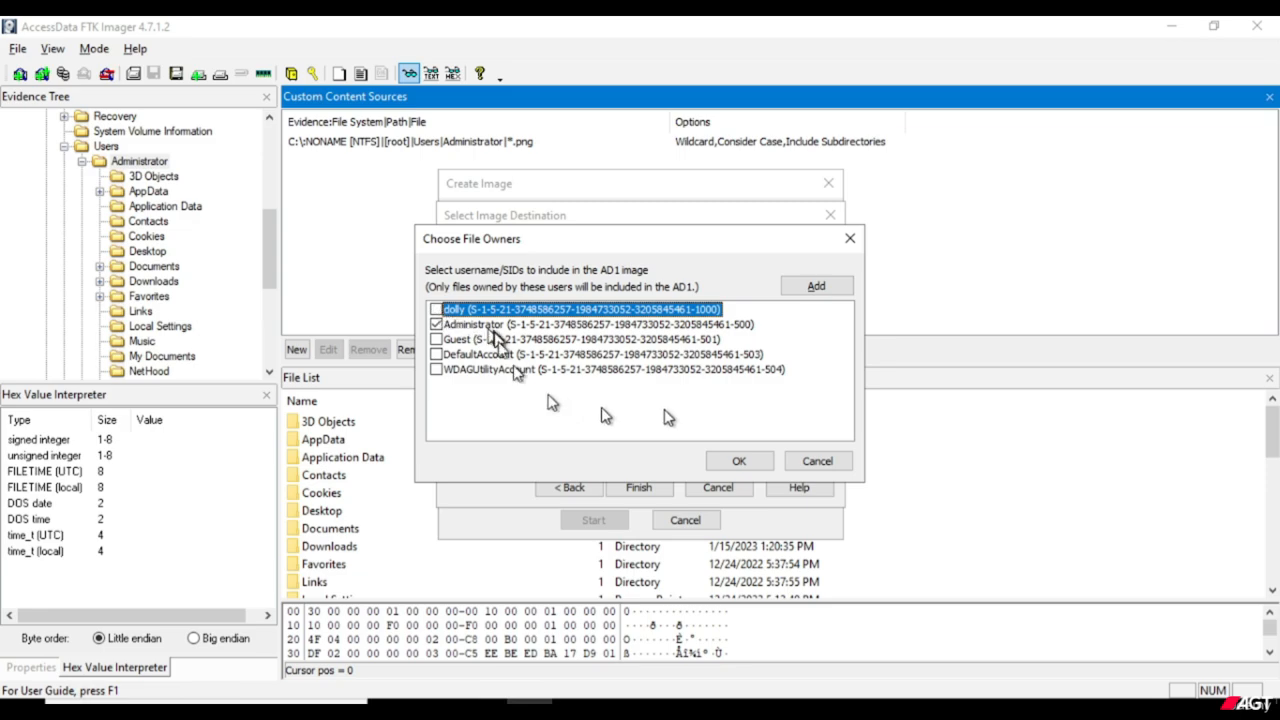
left_click(748, 462)
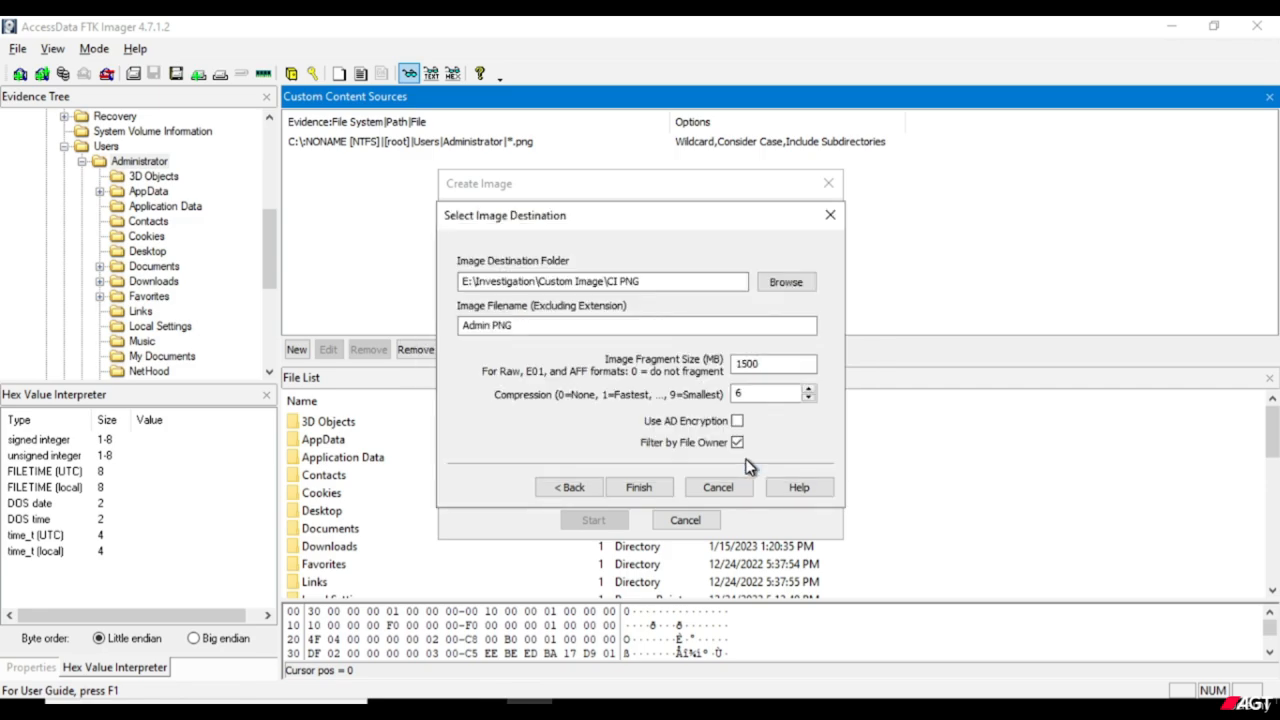
key("Return")
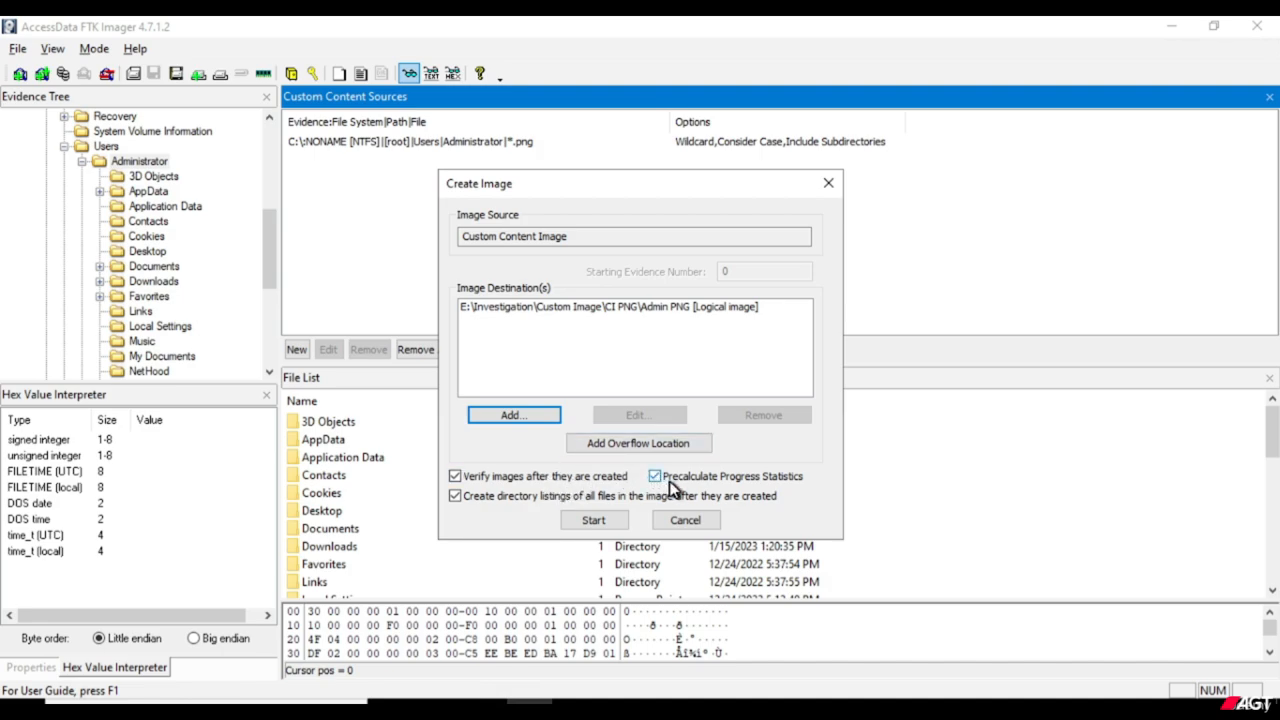
Create the Admin PNG image with verification and directory listing, and close the verify results and progress windows.
left_click(593, 520)
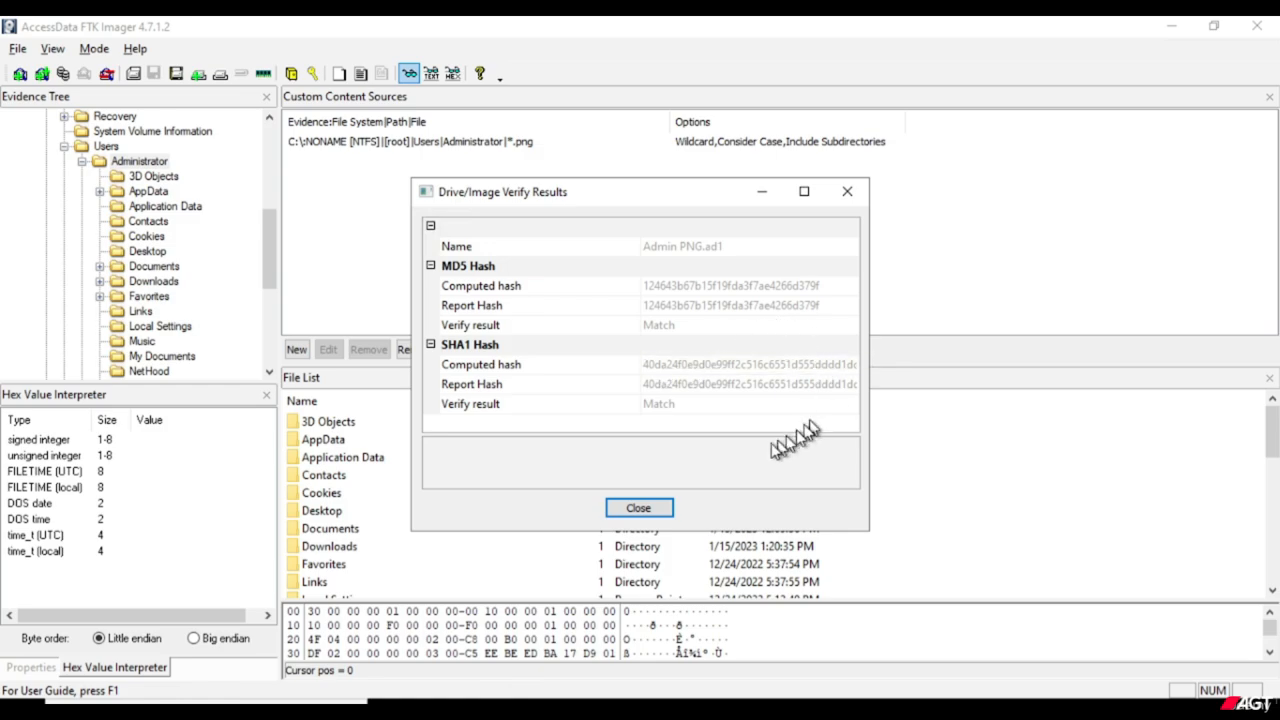
left_click(668, 511)
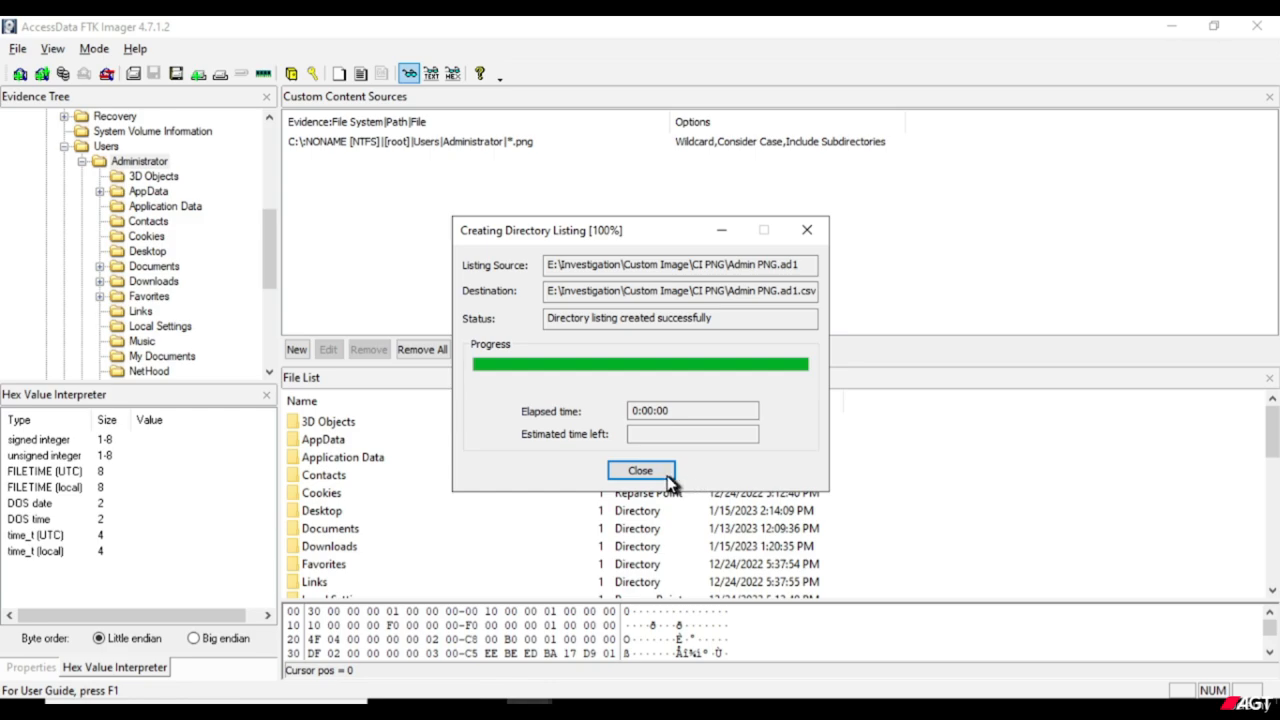
left_click(667, 475)
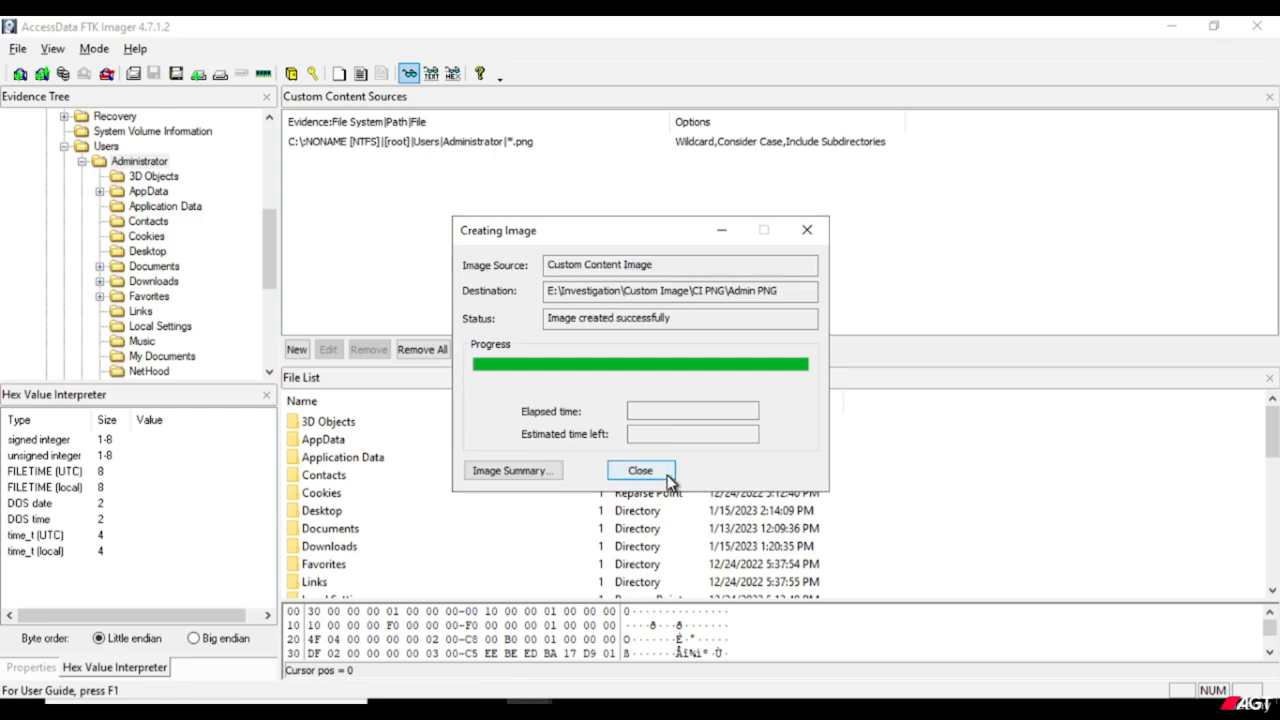
left_click(667, 475)
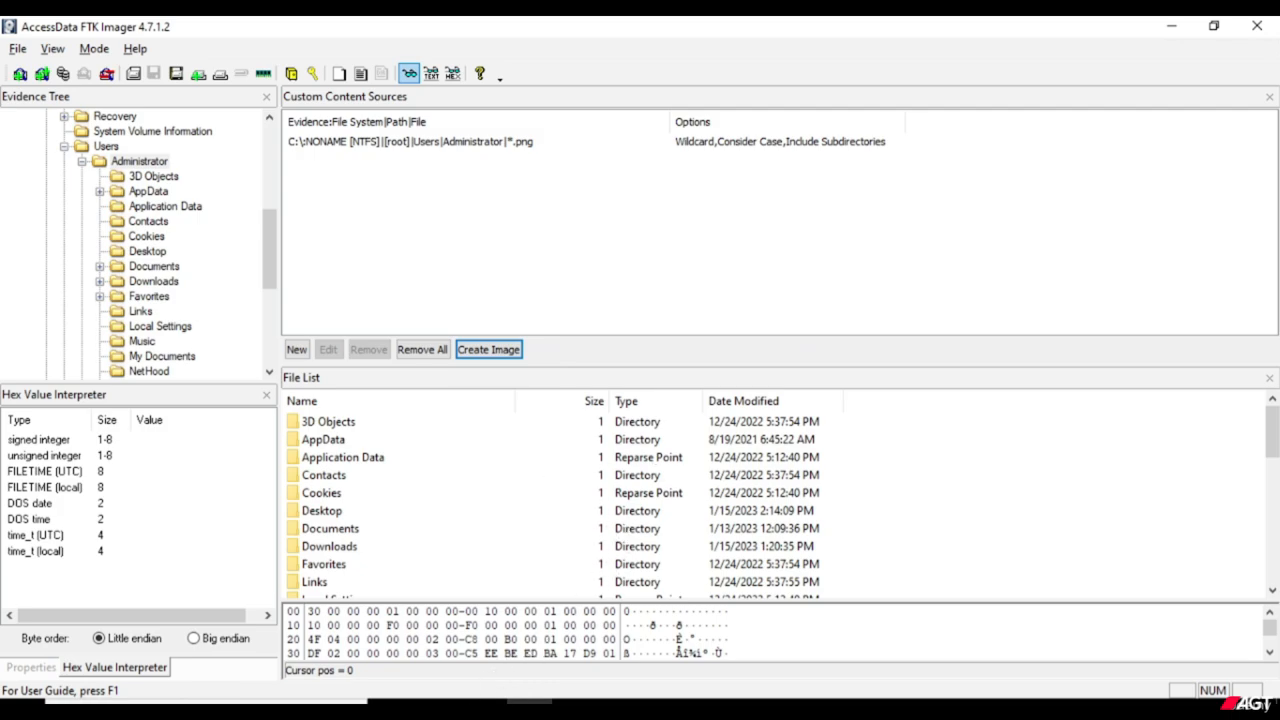
Switch to File Explorer and open Custom Image's CI PNG folder in Investigation to view the generated Admin PNG files.
mouse_move(437, 702)
left_click(437, 635)
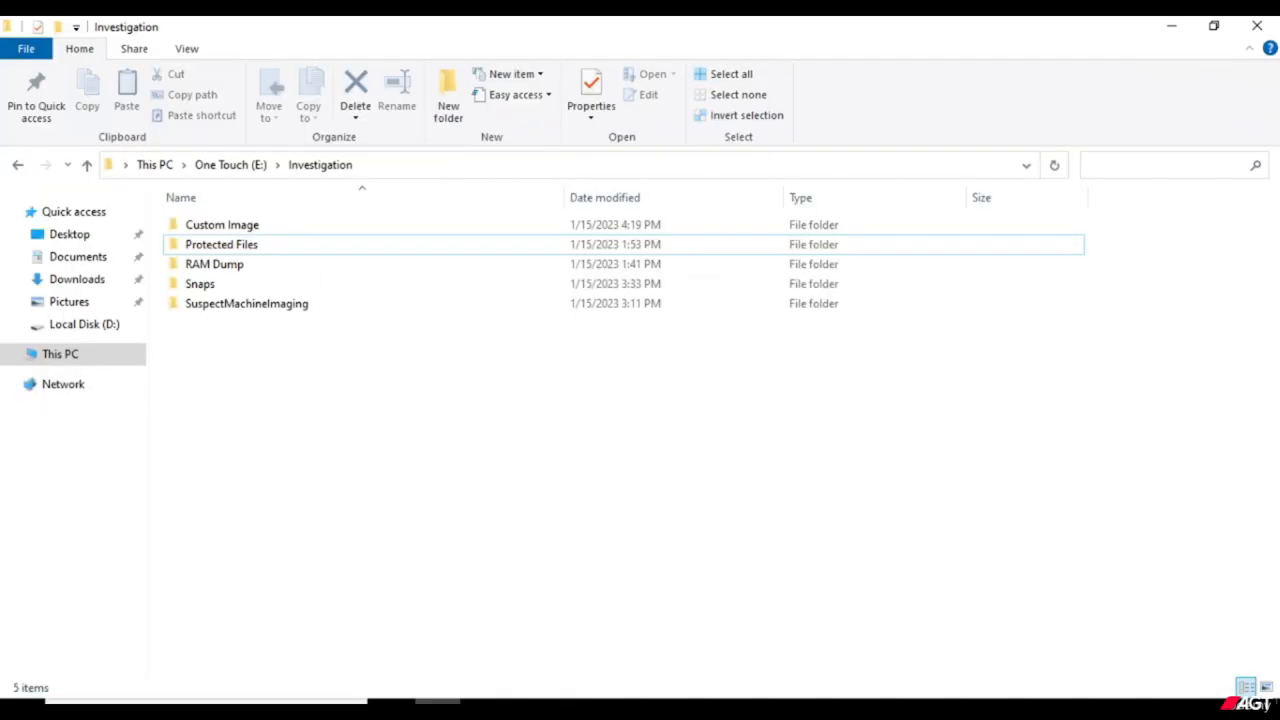
right_click(251, 228)
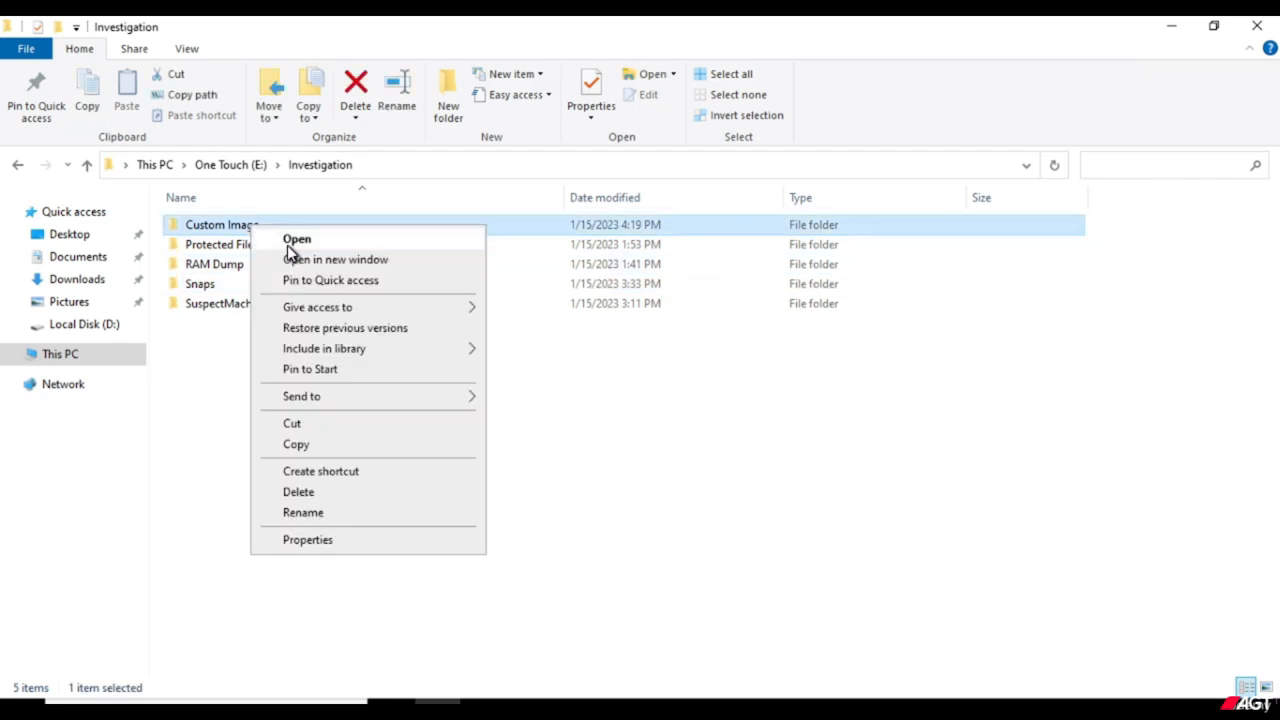
left_click(288, 240)
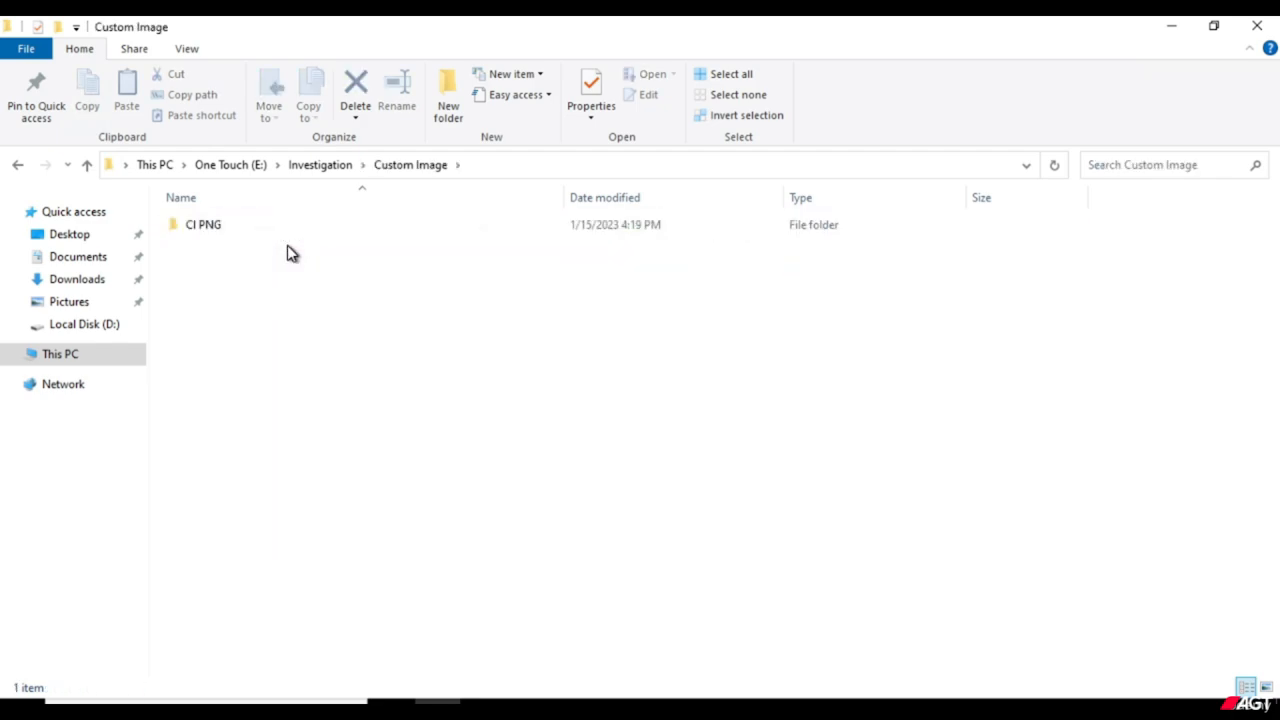
left_click(223, 229)
right_click(223, 229)
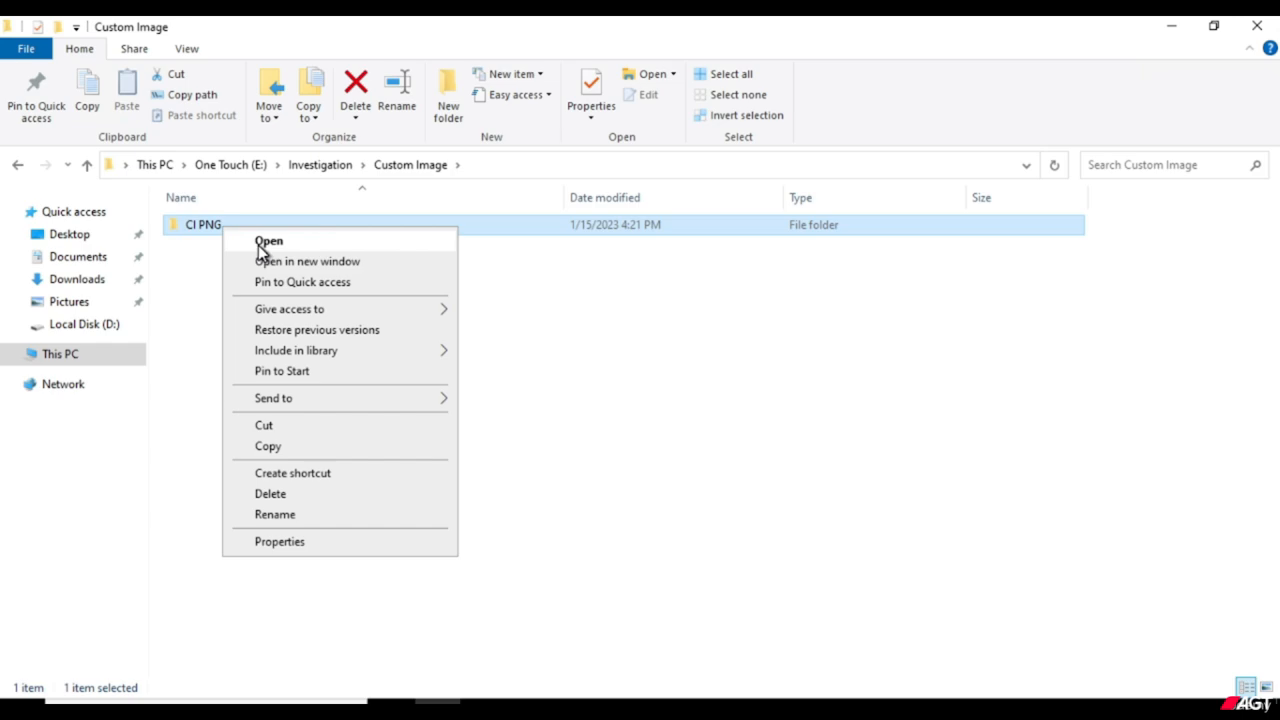
left_click(258, 242)
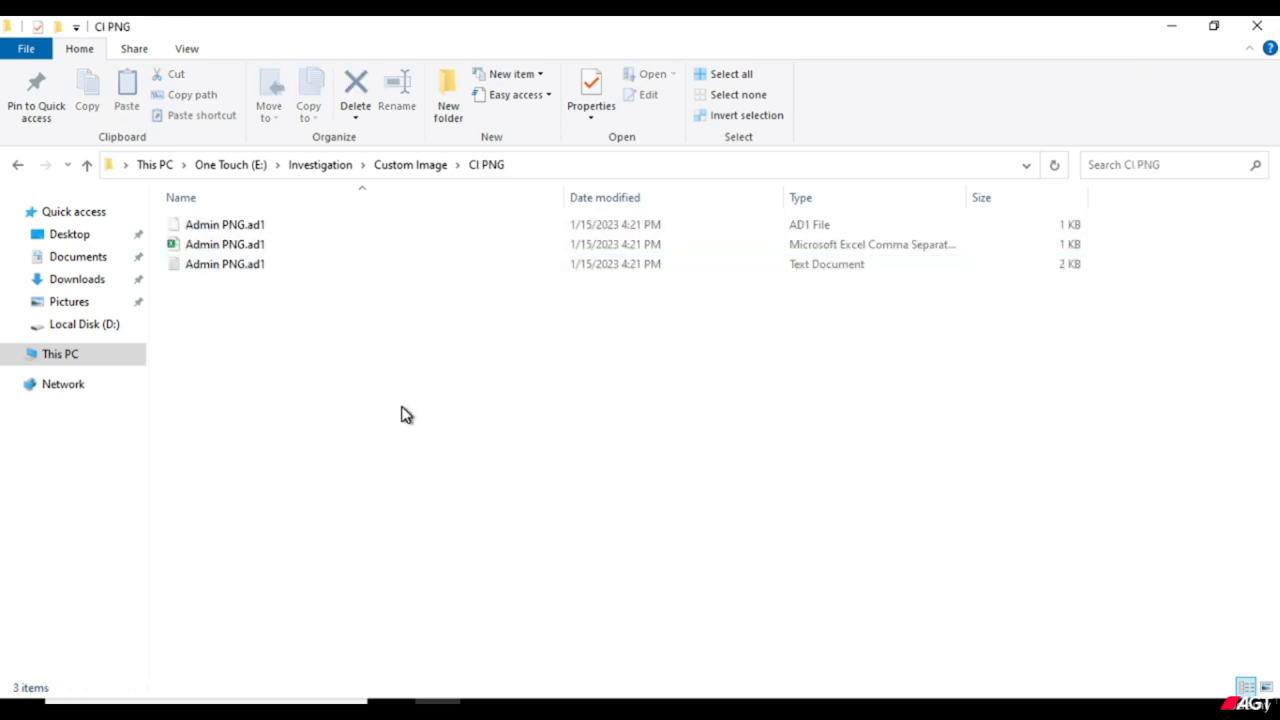
left_click_drag(265, 342, 271, 214)
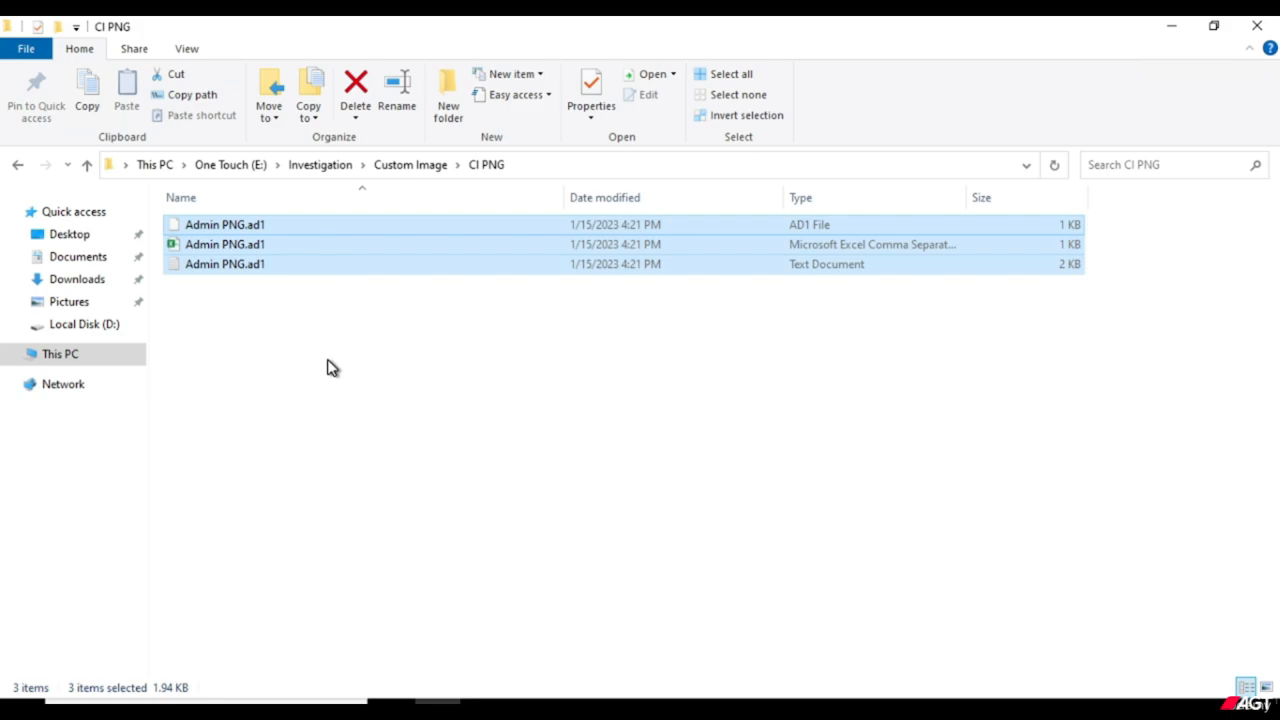
left_click(332, 368)
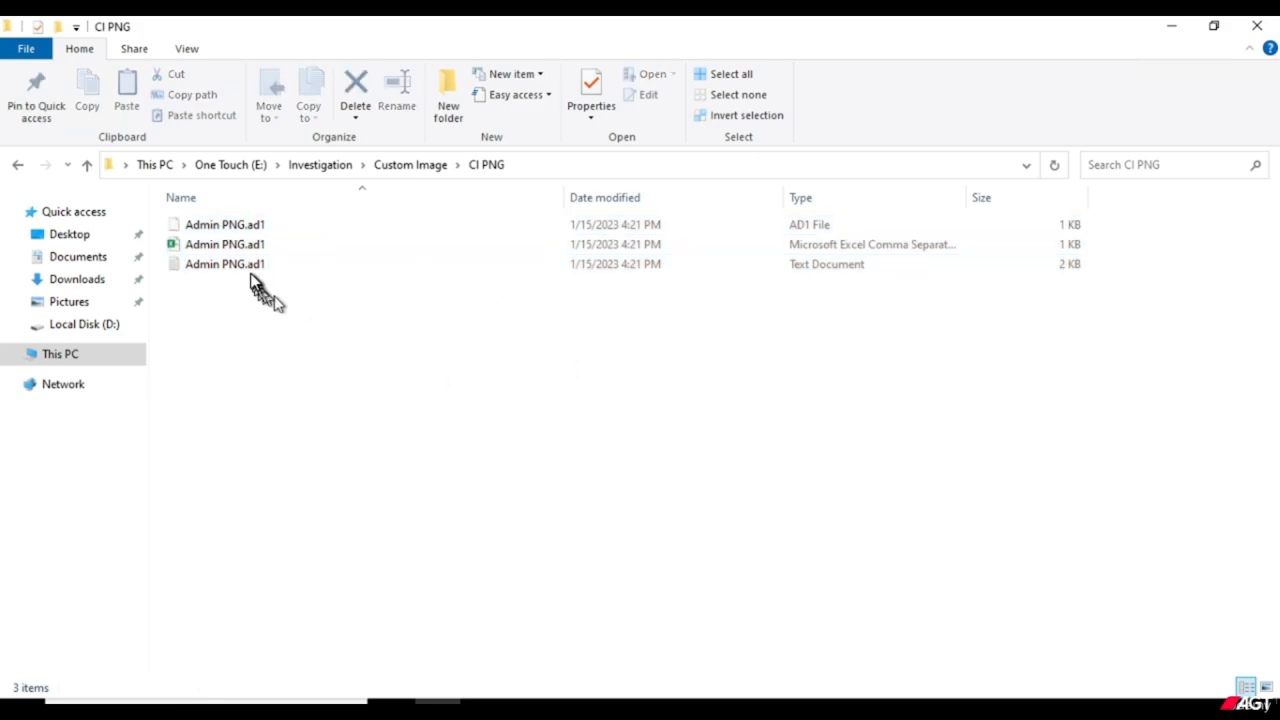
Open the Admin PNG.ad1 text log, review its case details and MD5 and SHA1 verification results, and close it.
left_click(251, 273)
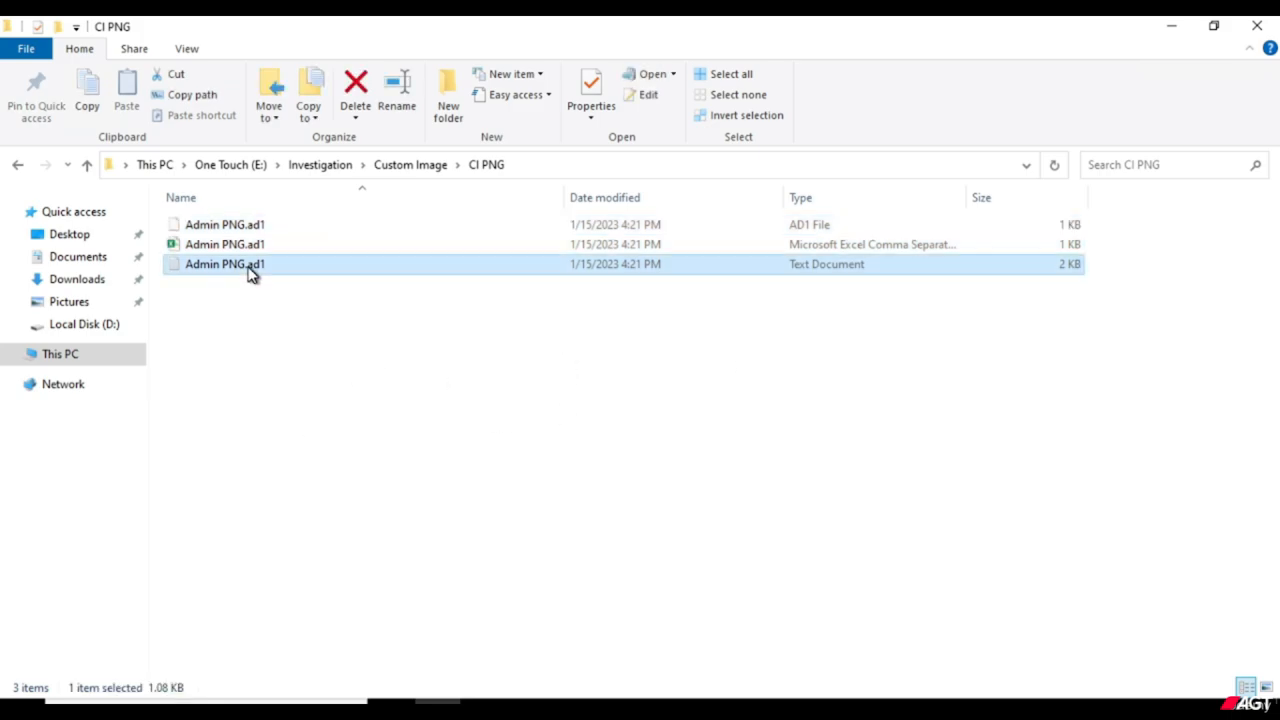
double_click(251, 273)
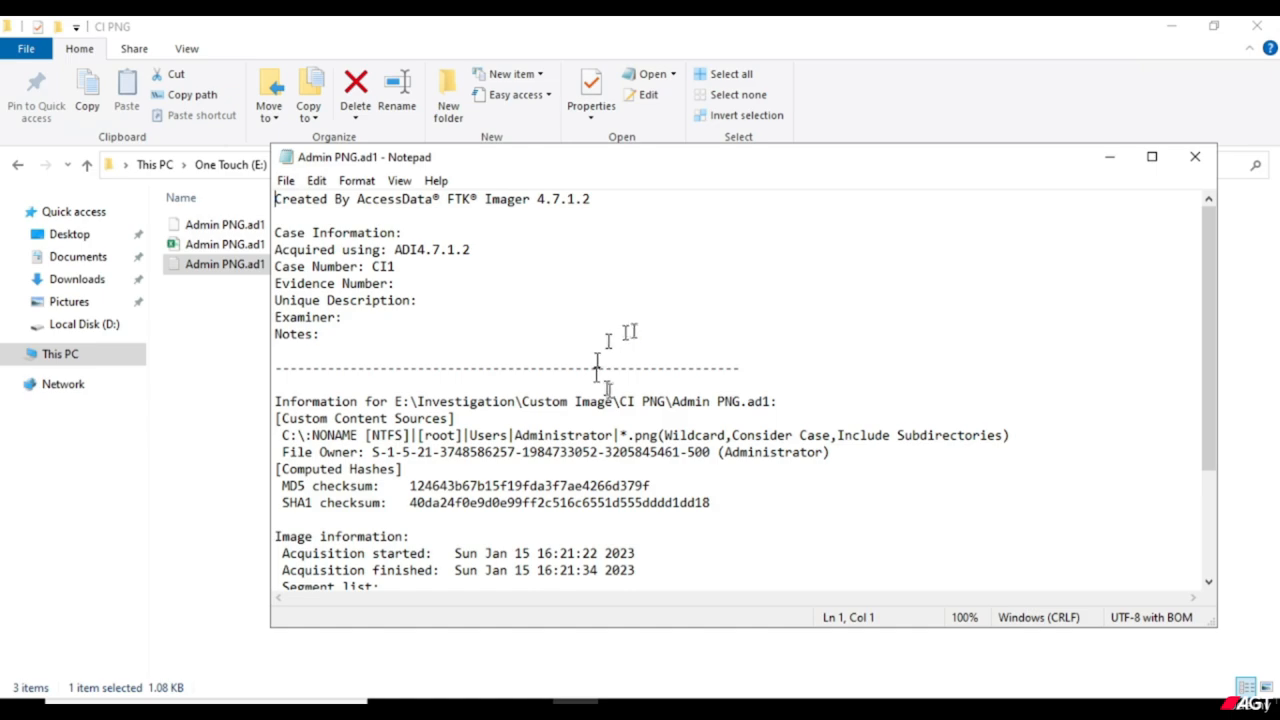
scroll(597, 368, "down", 3)
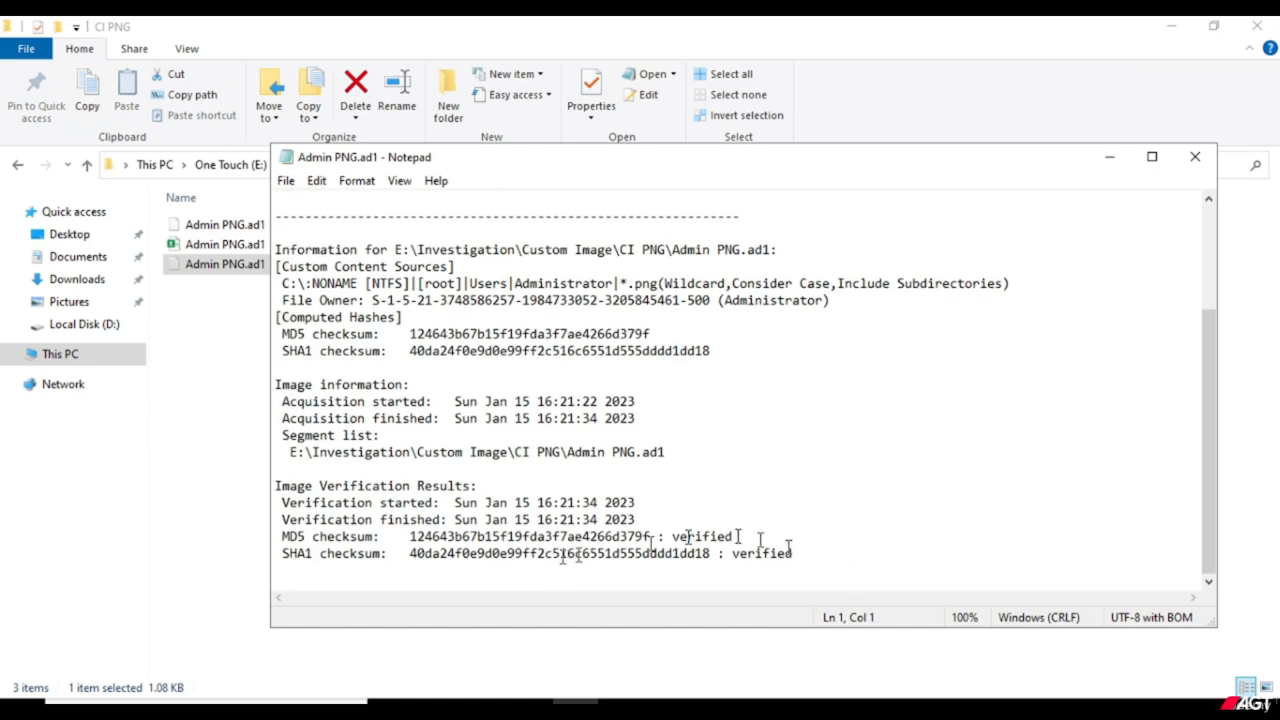
left_click_drag(798, 562, 268, 540)
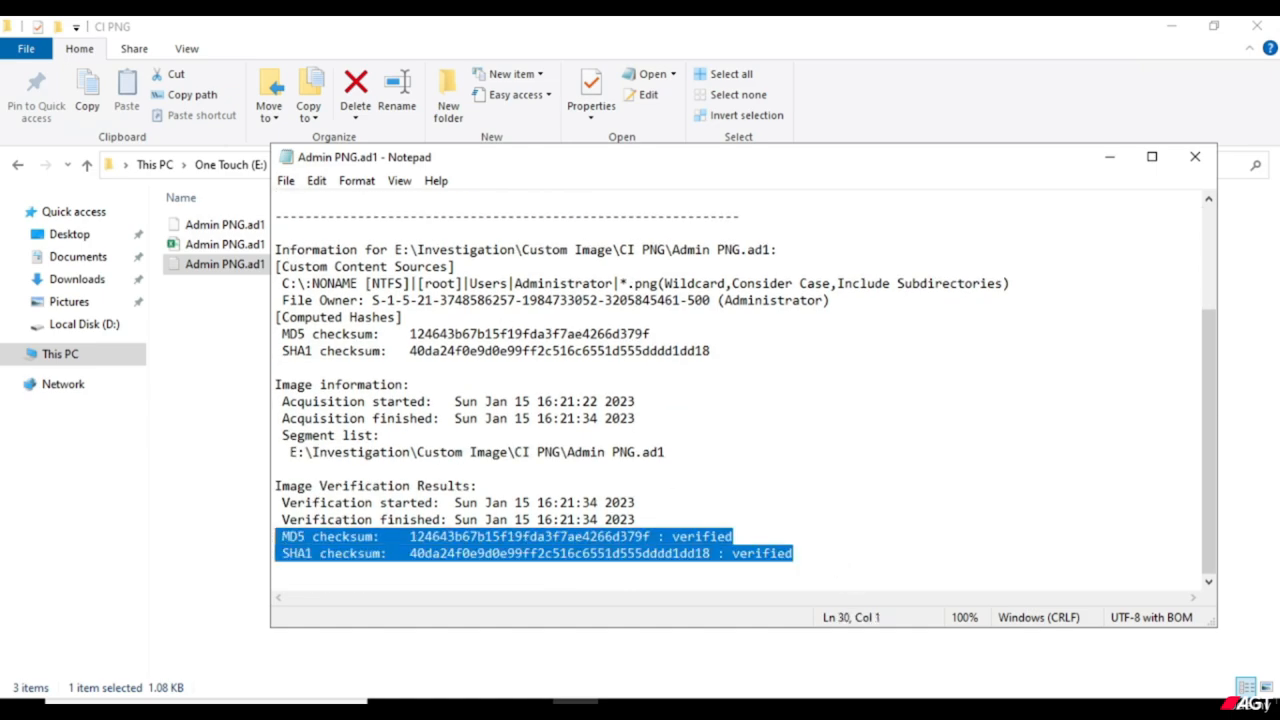
scroll(820, 505, "up", 3)
left_click(820, 502)
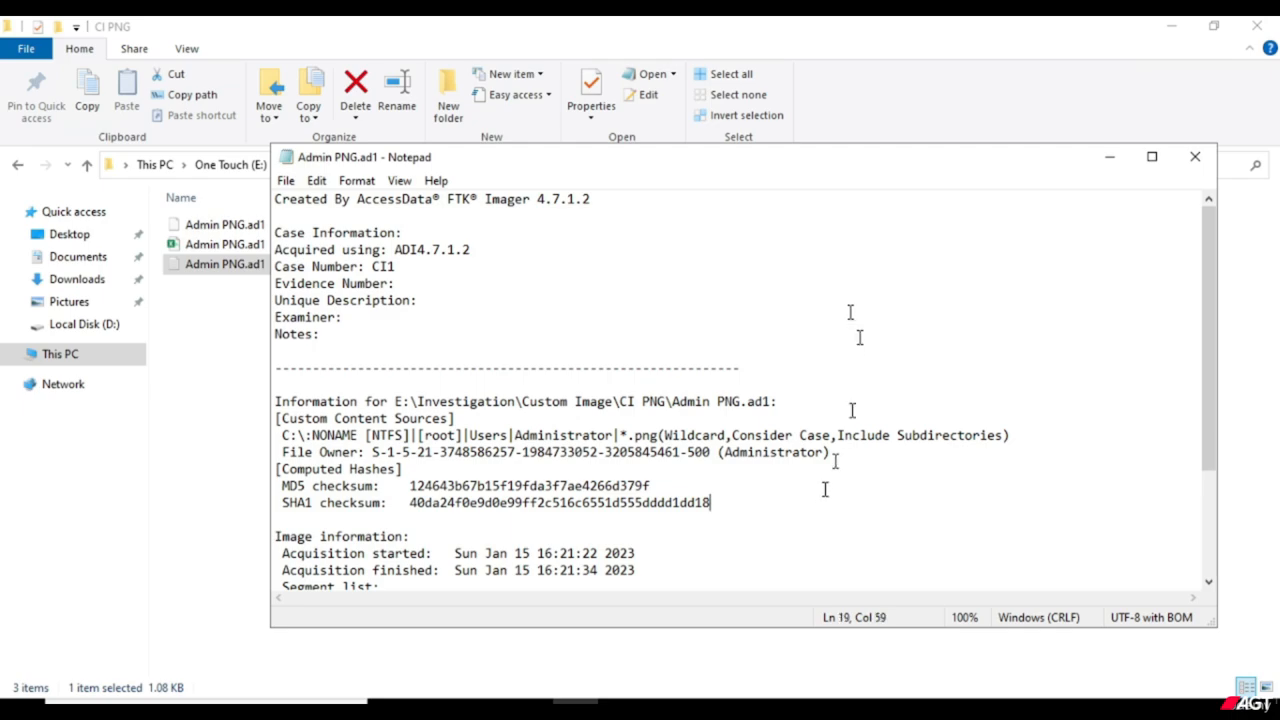
left_click(1195, 161)
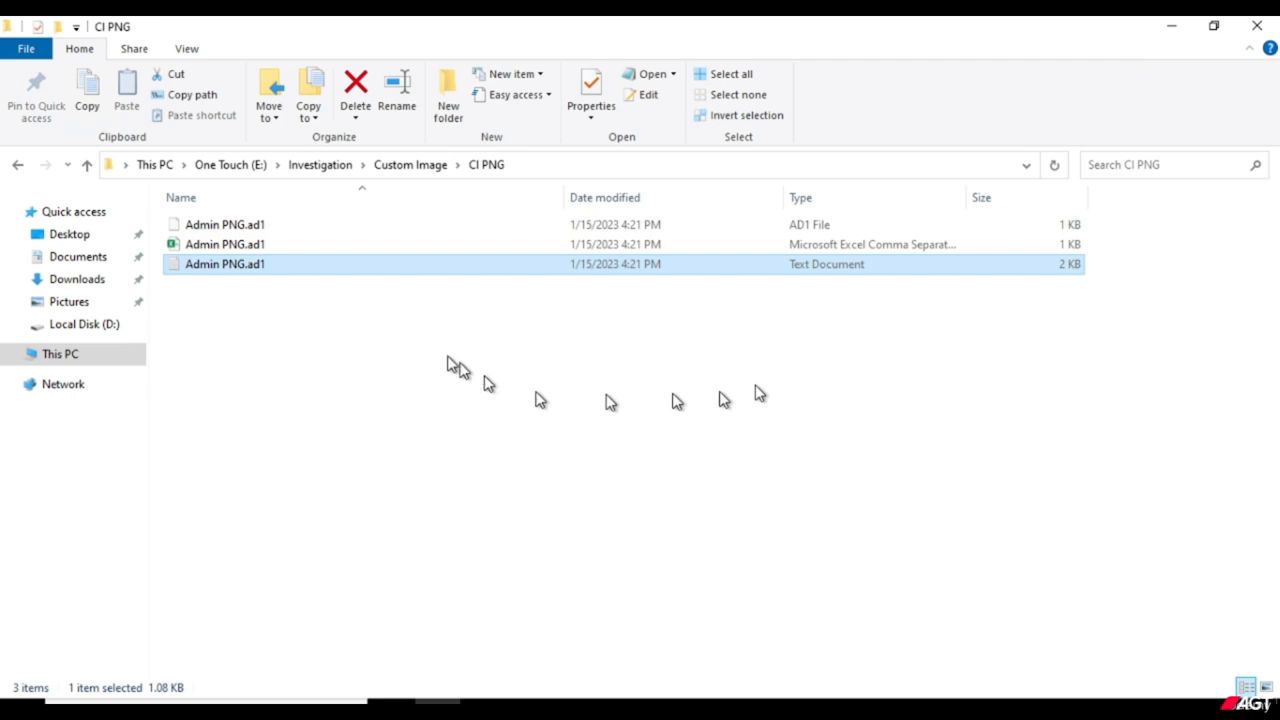
Go back up to the Investigation folder and switch back to FTK Imager.
left_click(352, 296)
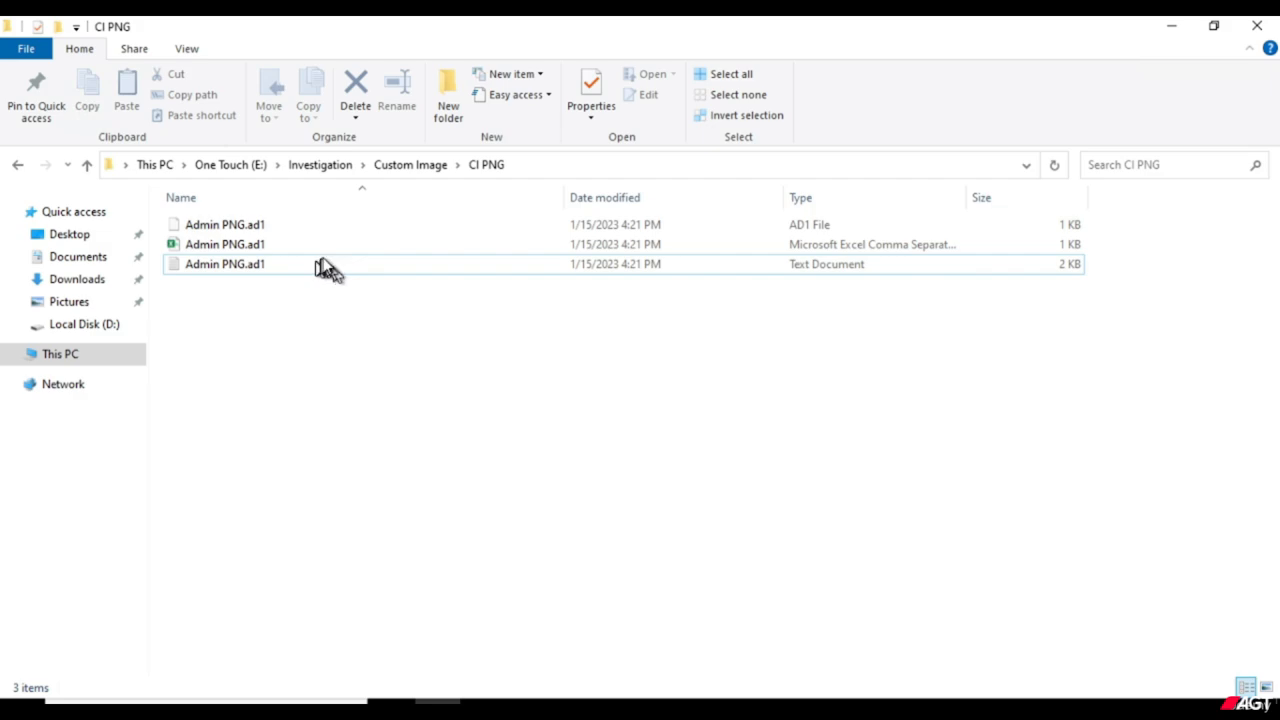
left_click(326, 267)
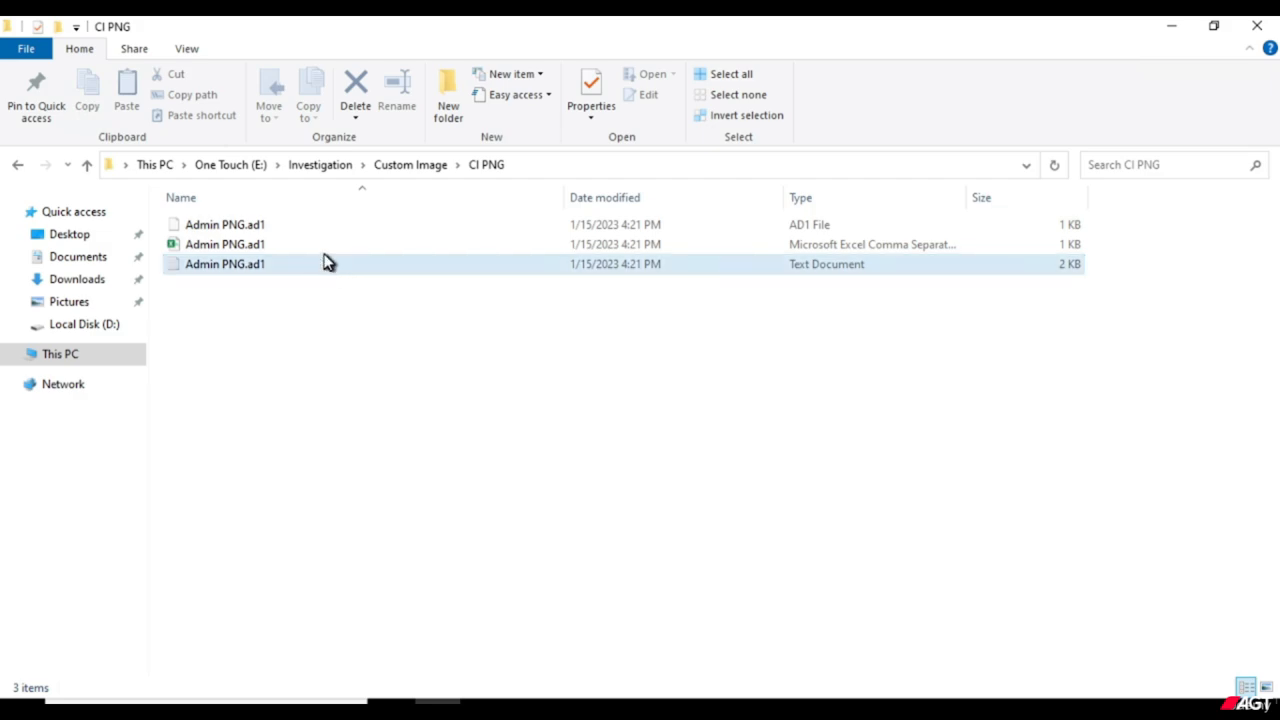
key("Up")
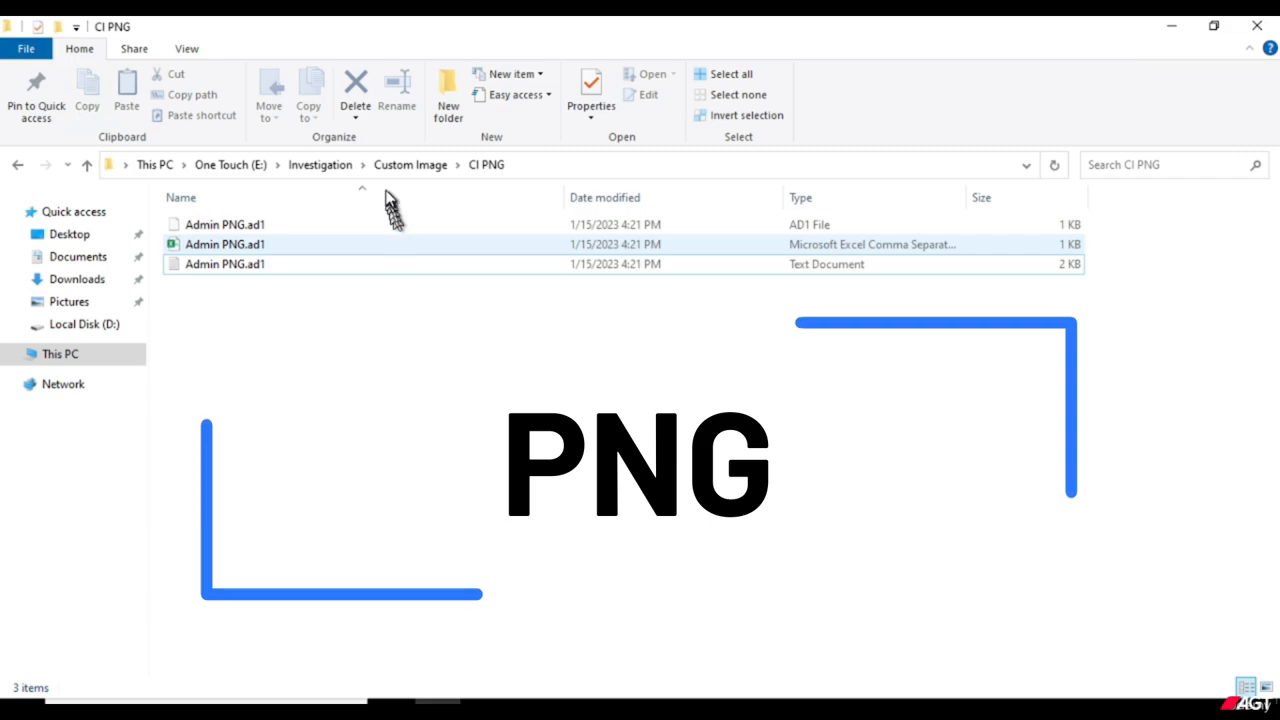
key("Up")
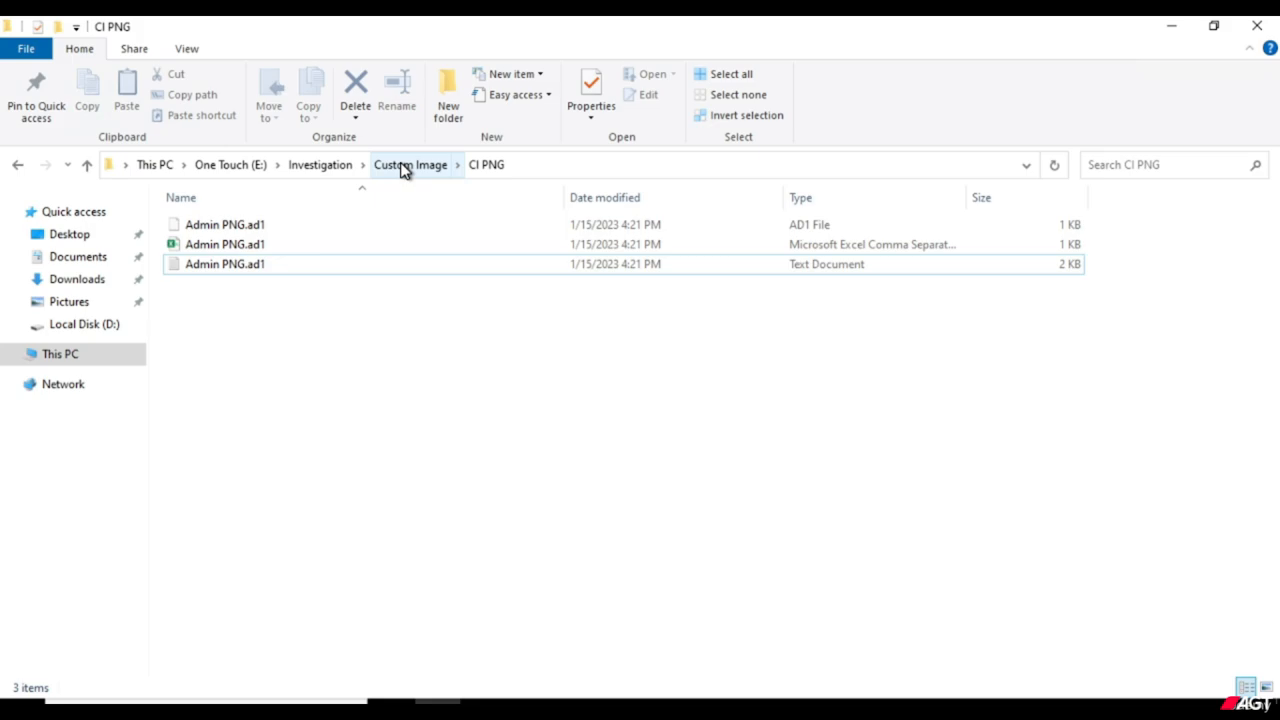
left_click(343, 175)
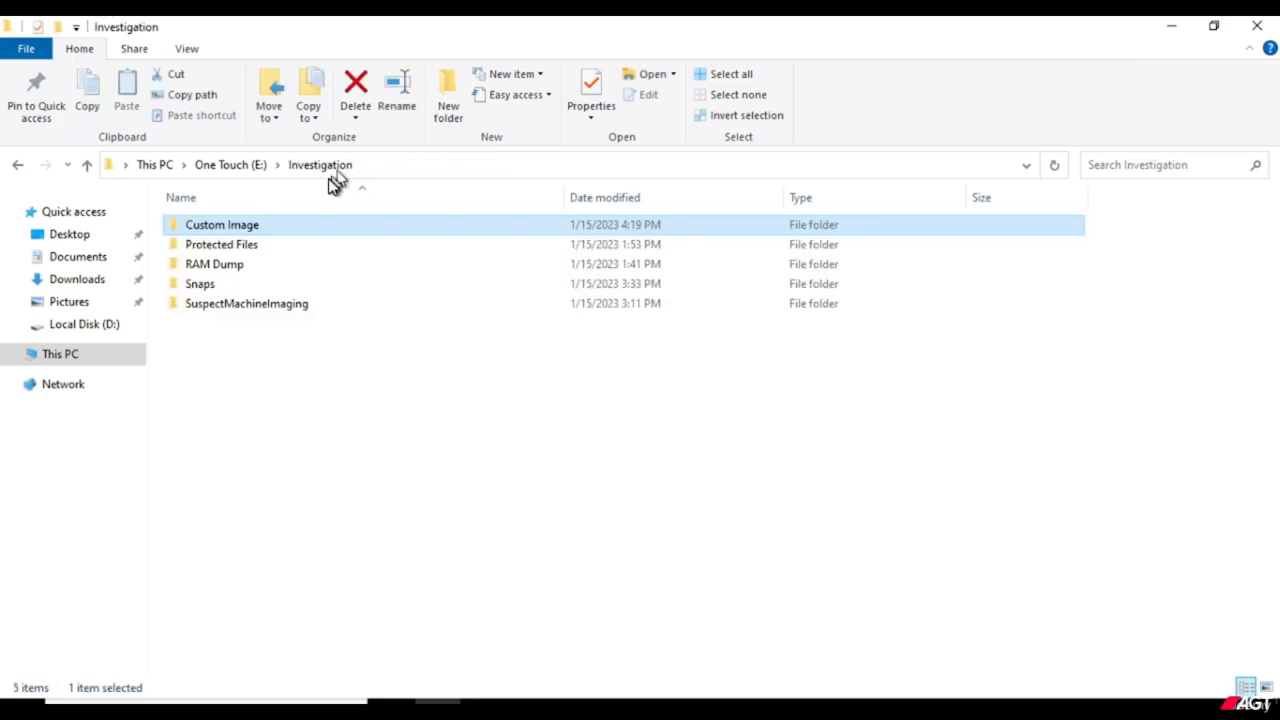
left_click(1170, 30)
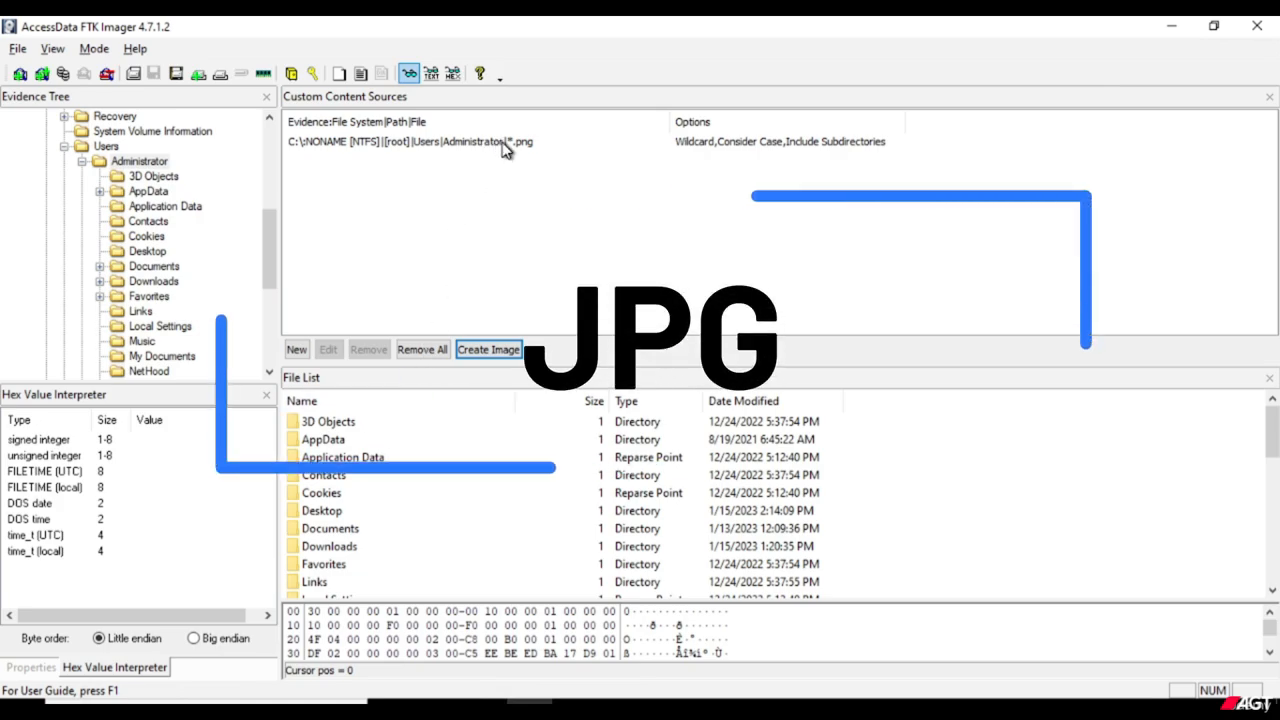
left_click(297, 350)
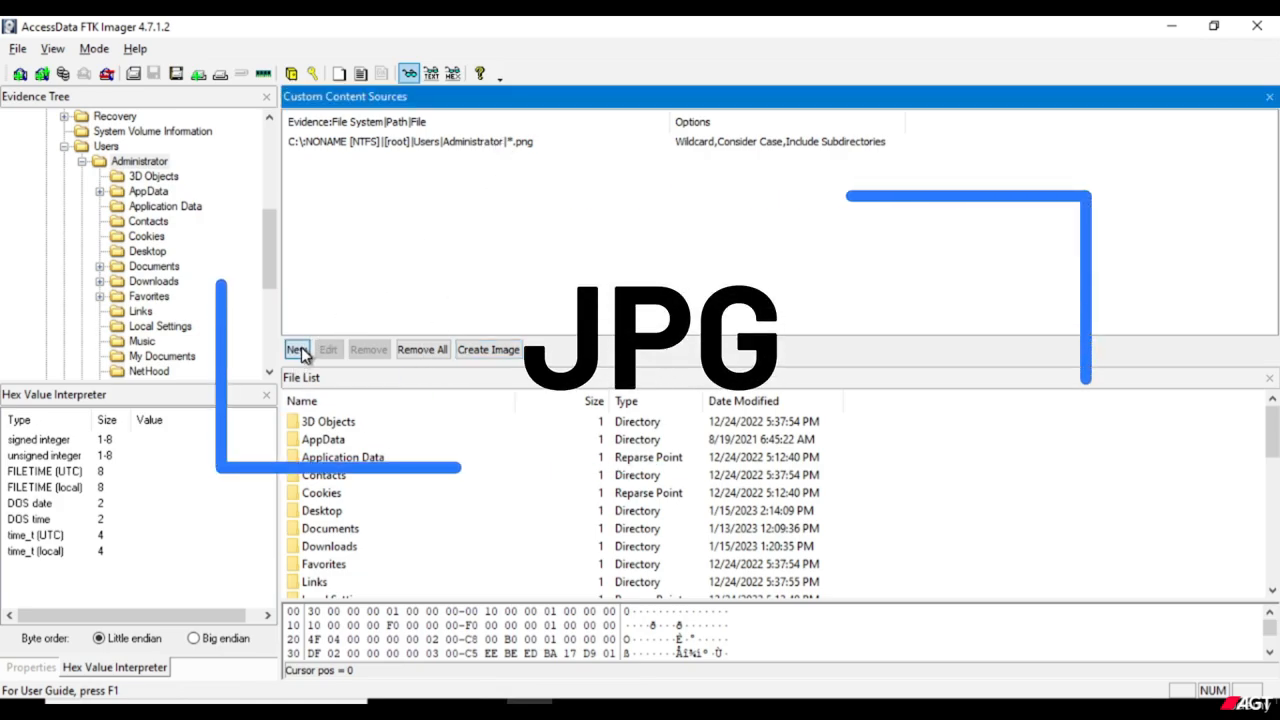
left_click(400, 162)
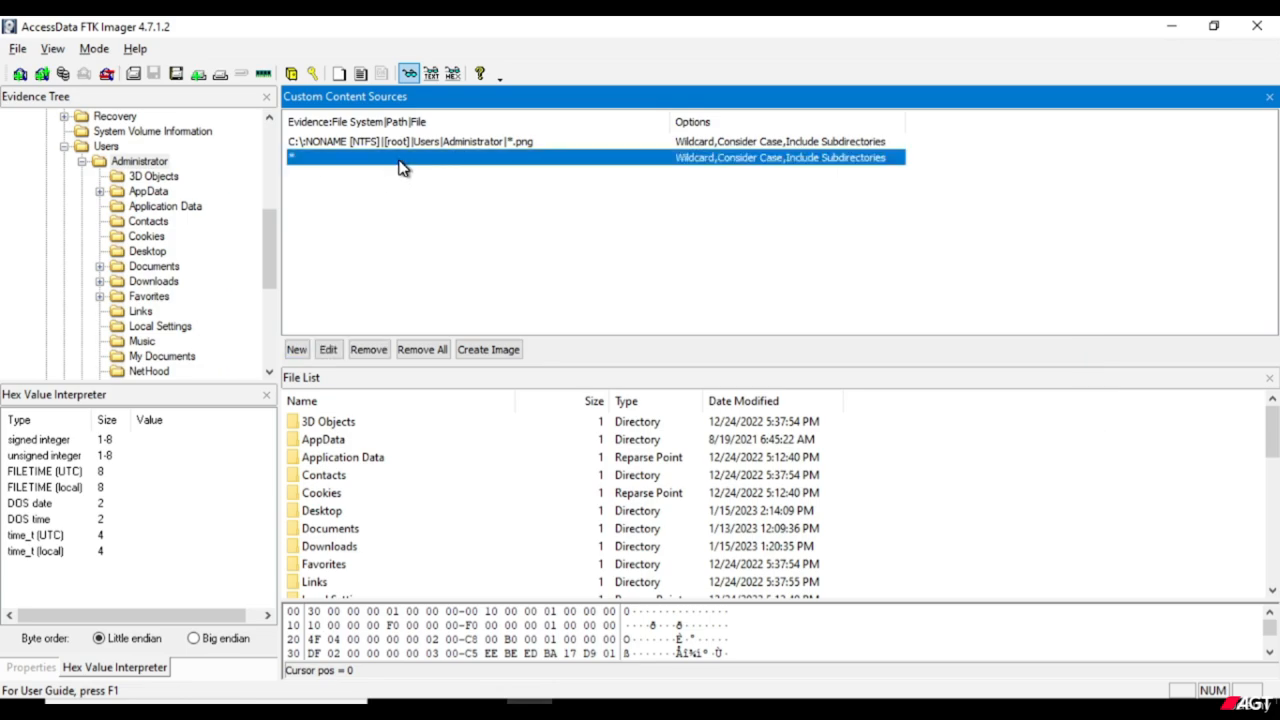
left_click(370, 352)
Change the wildcard of the Administrator custom content source from PNG files to *.jpg.
left_click(510, 148)
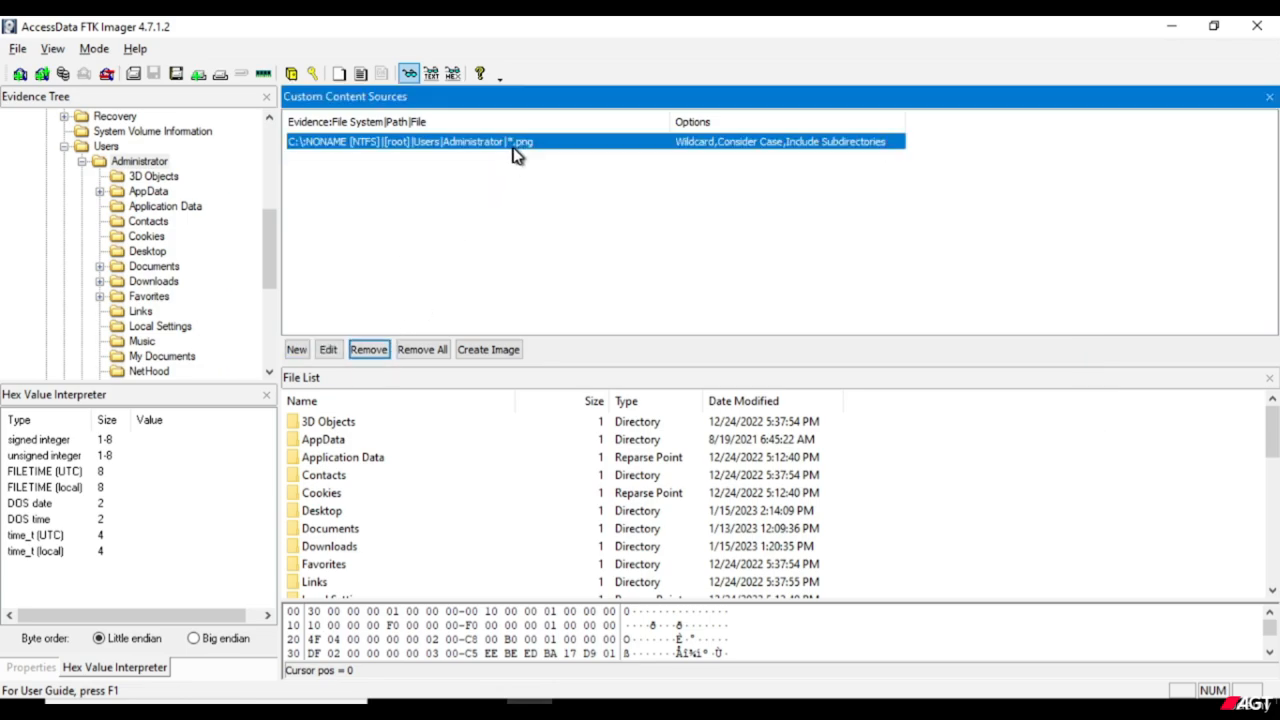
left_click(330, 352)
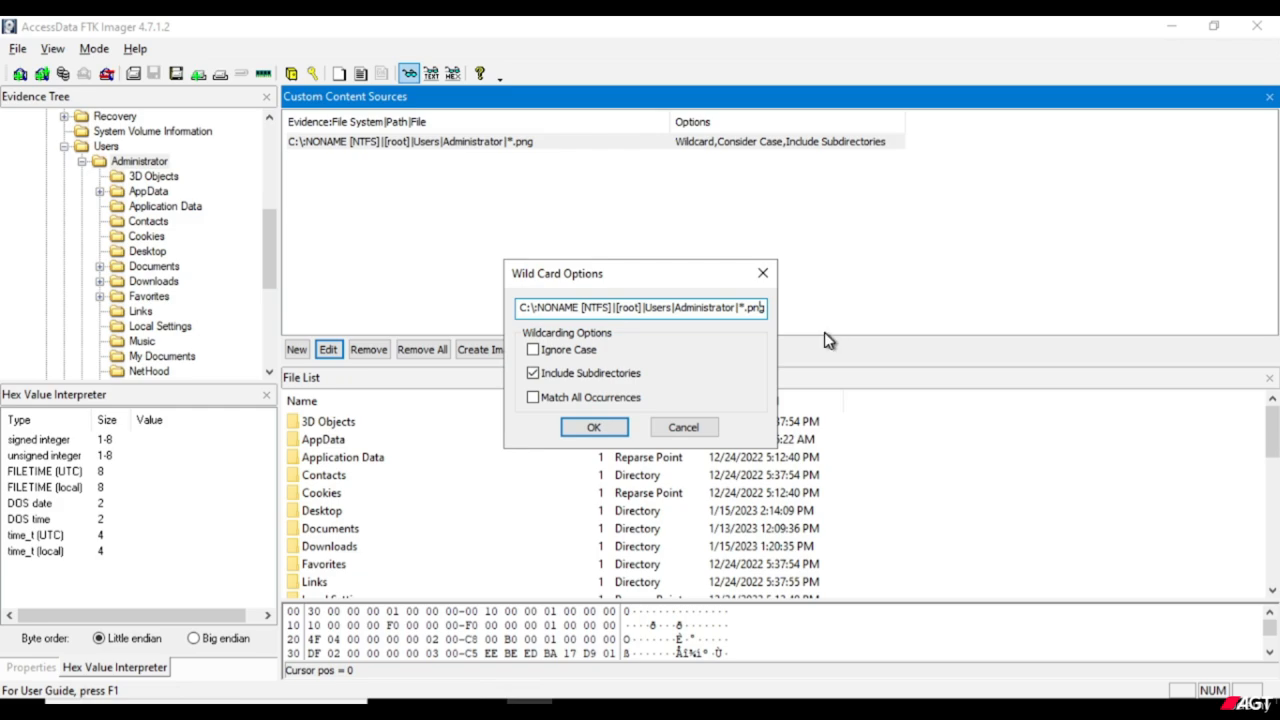
key("BackSpace")
key("BackSpace")
key("BackSpace")
type("jpg")
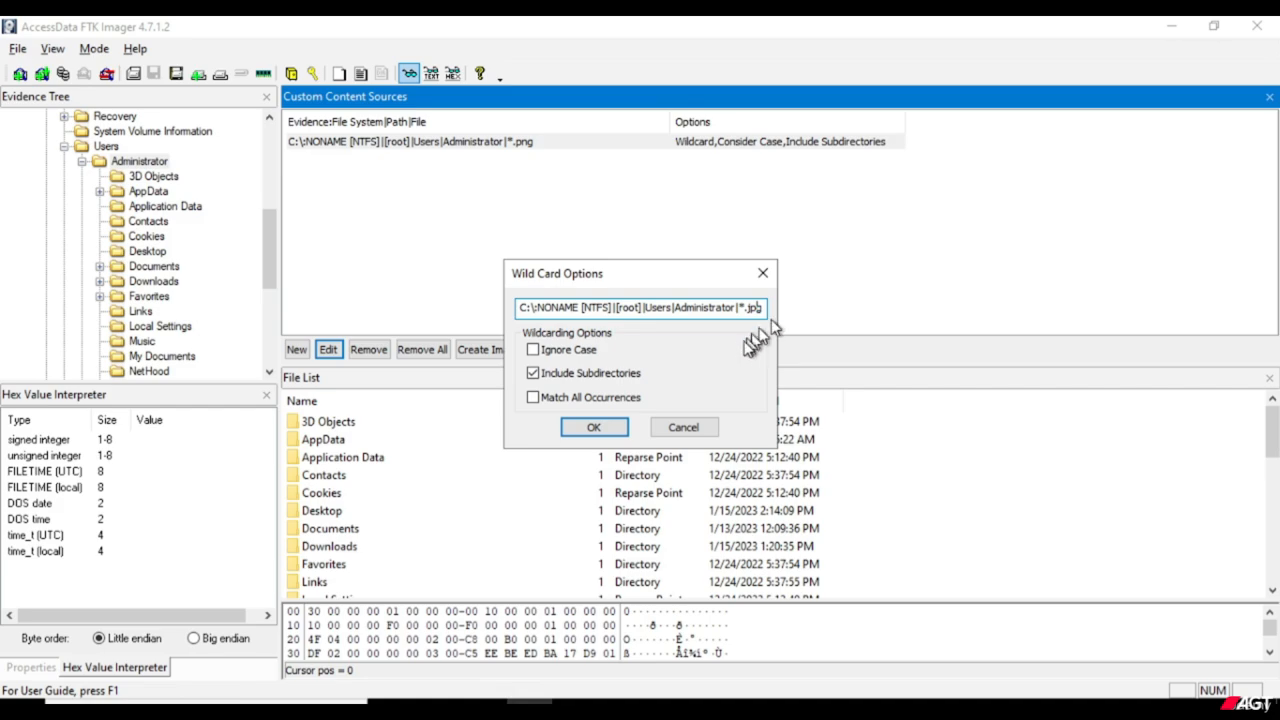
left_click(614, 427)
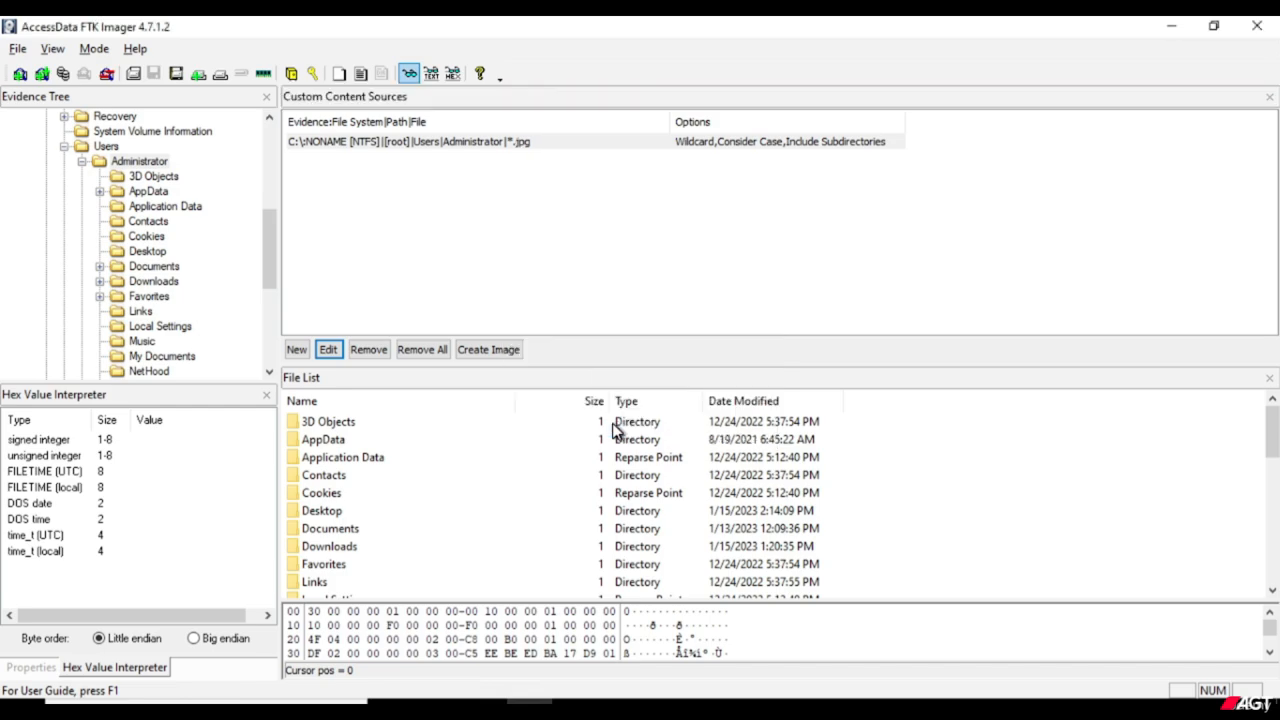
Begin creating the JPG custom content image, add an image destination and fill in its case number.
left_click(503, 355)
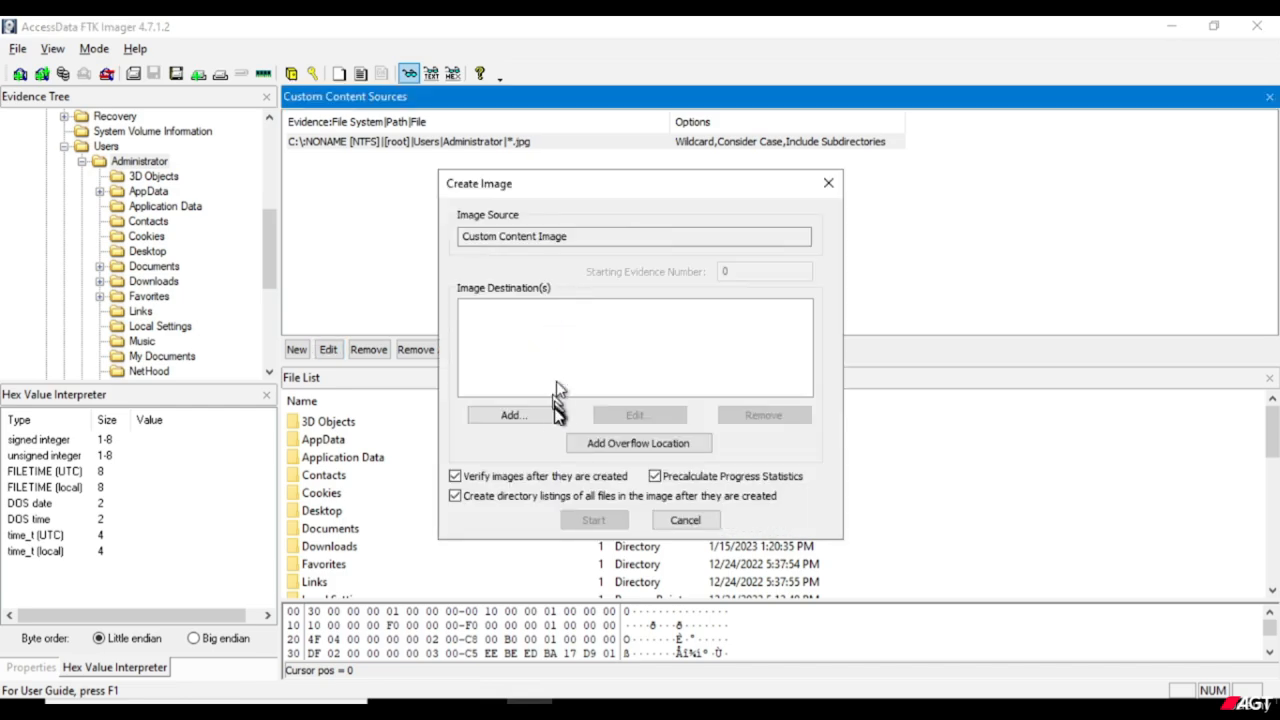
left_click(553, 417)
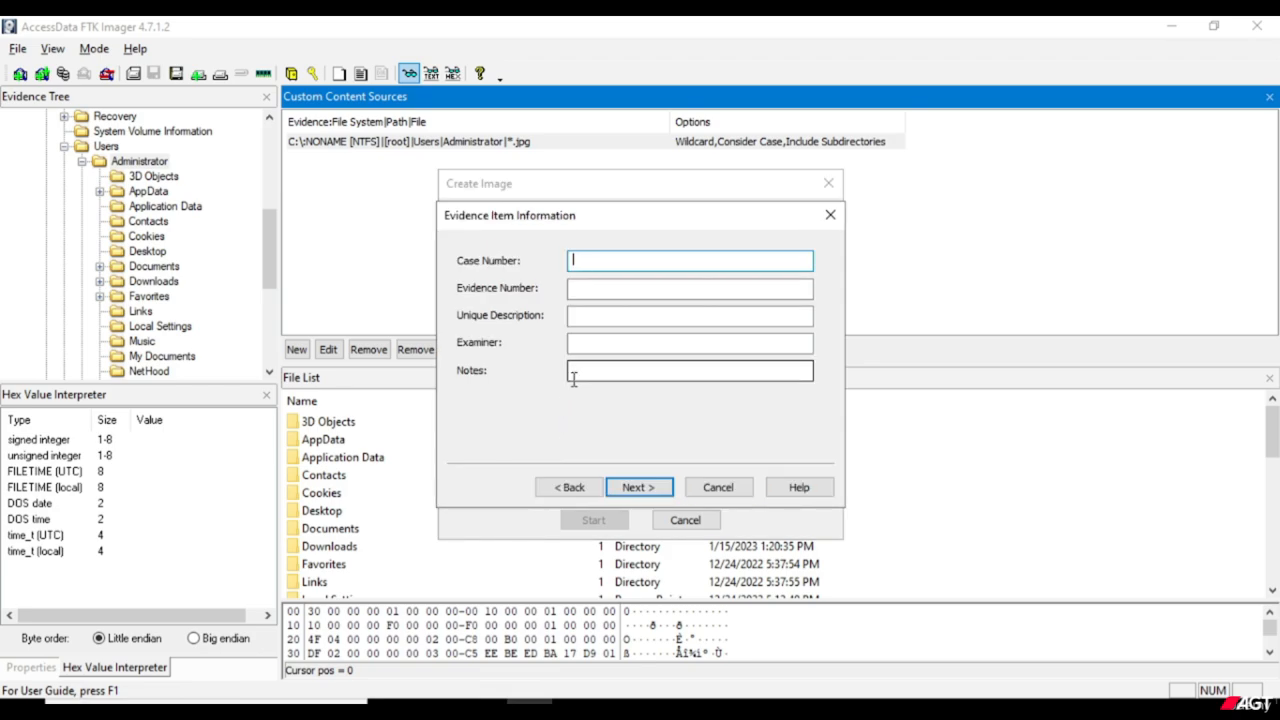
type("CN2")
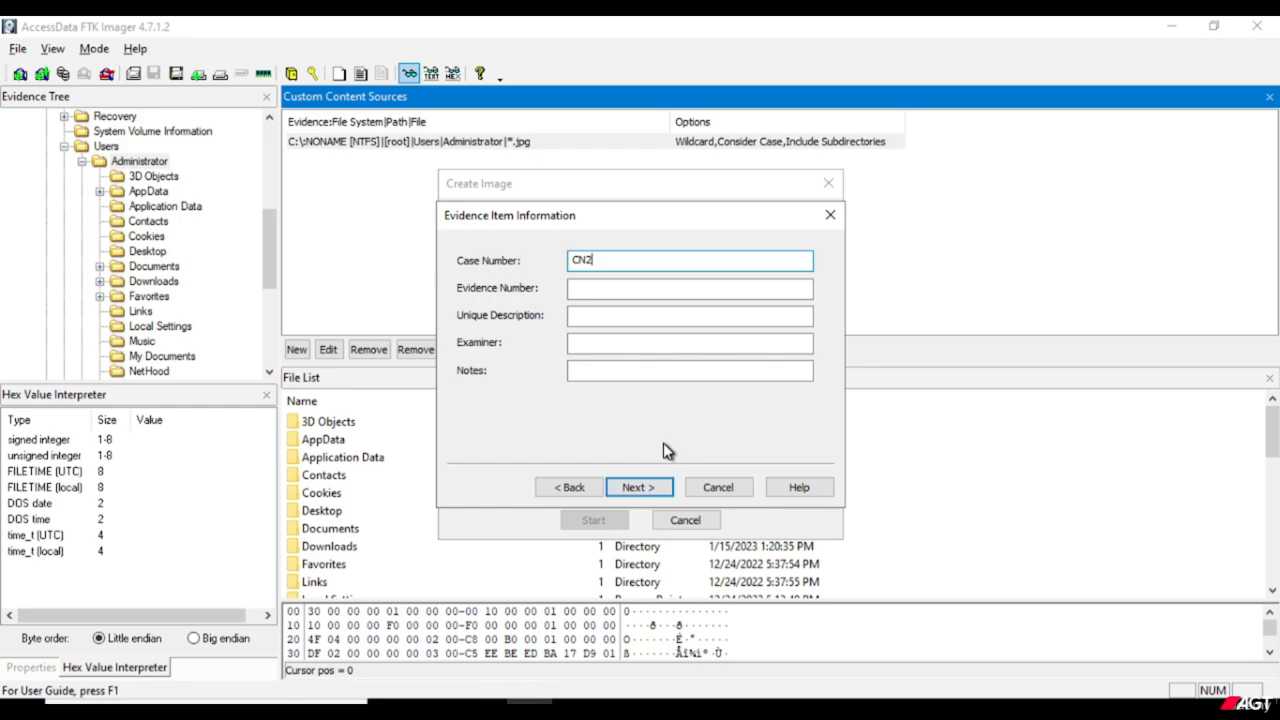
key("BackSpace")
key("BackSpace")
type("I")
left_click(626, 490)
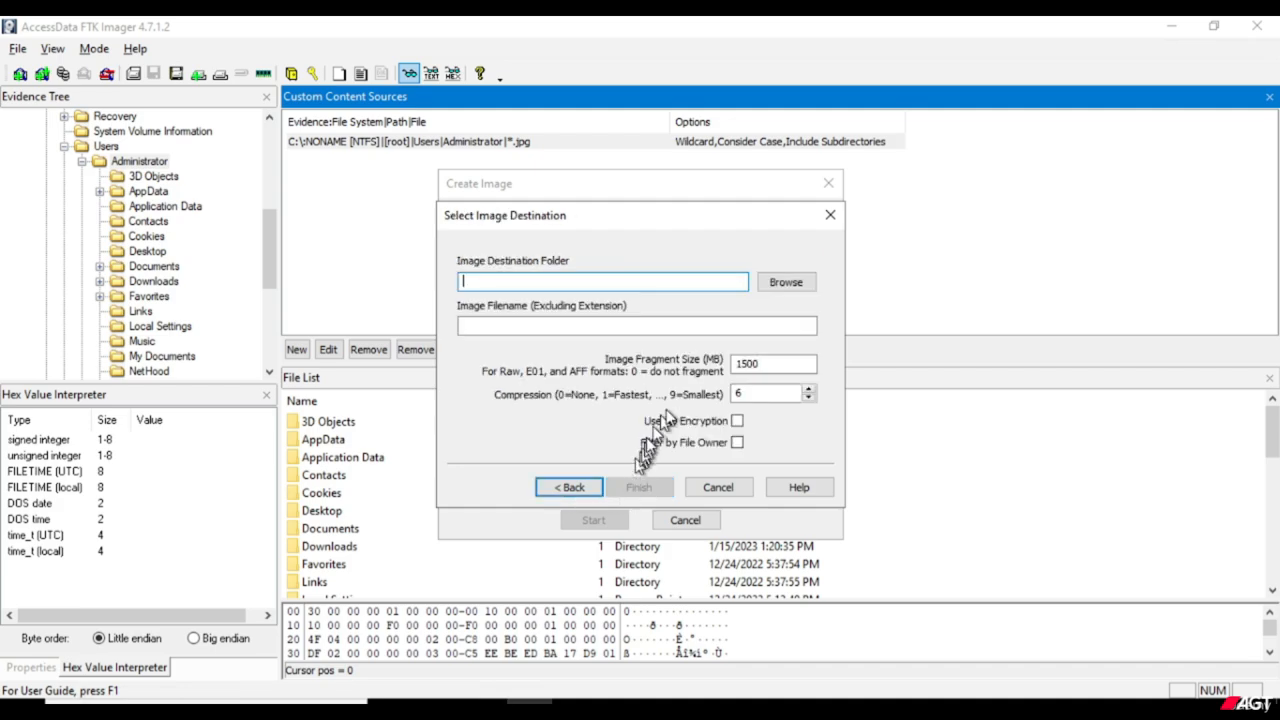
Create a new folder named CI JPG inside E:\Investigation\Custom Image while browsing for the image destination folder.
left_click(803, 284)
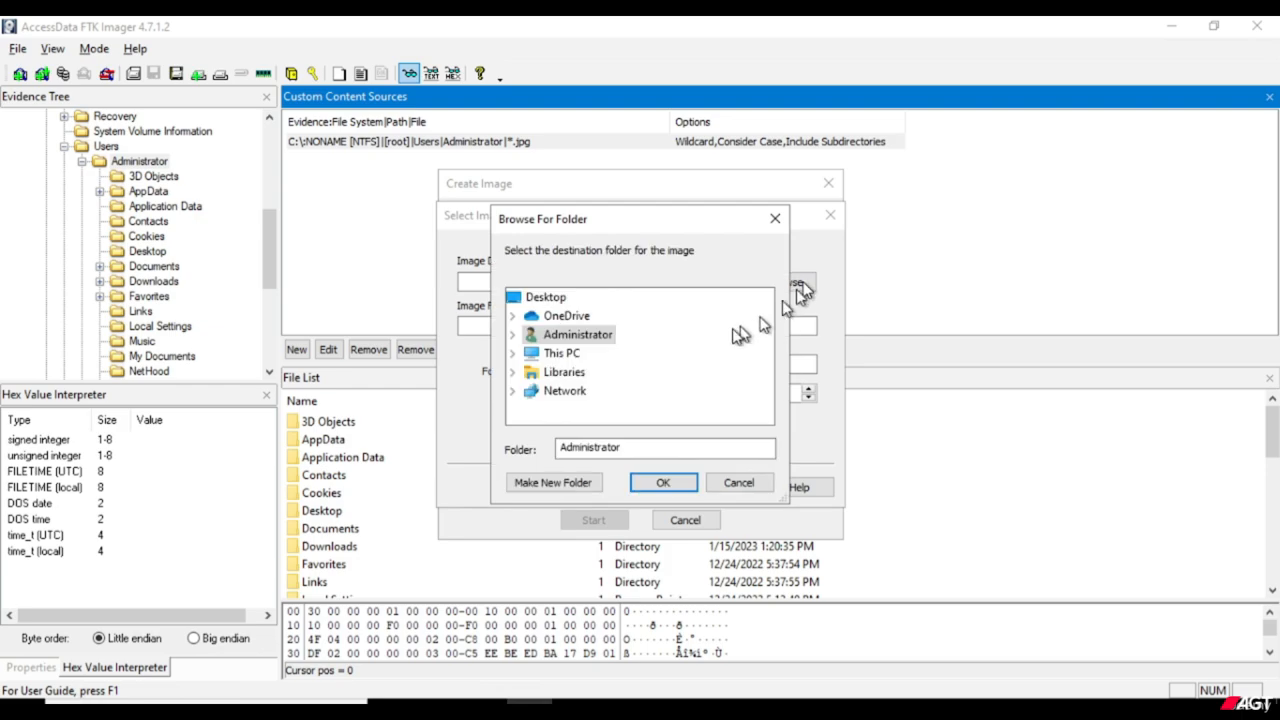
double_click(575, 357)
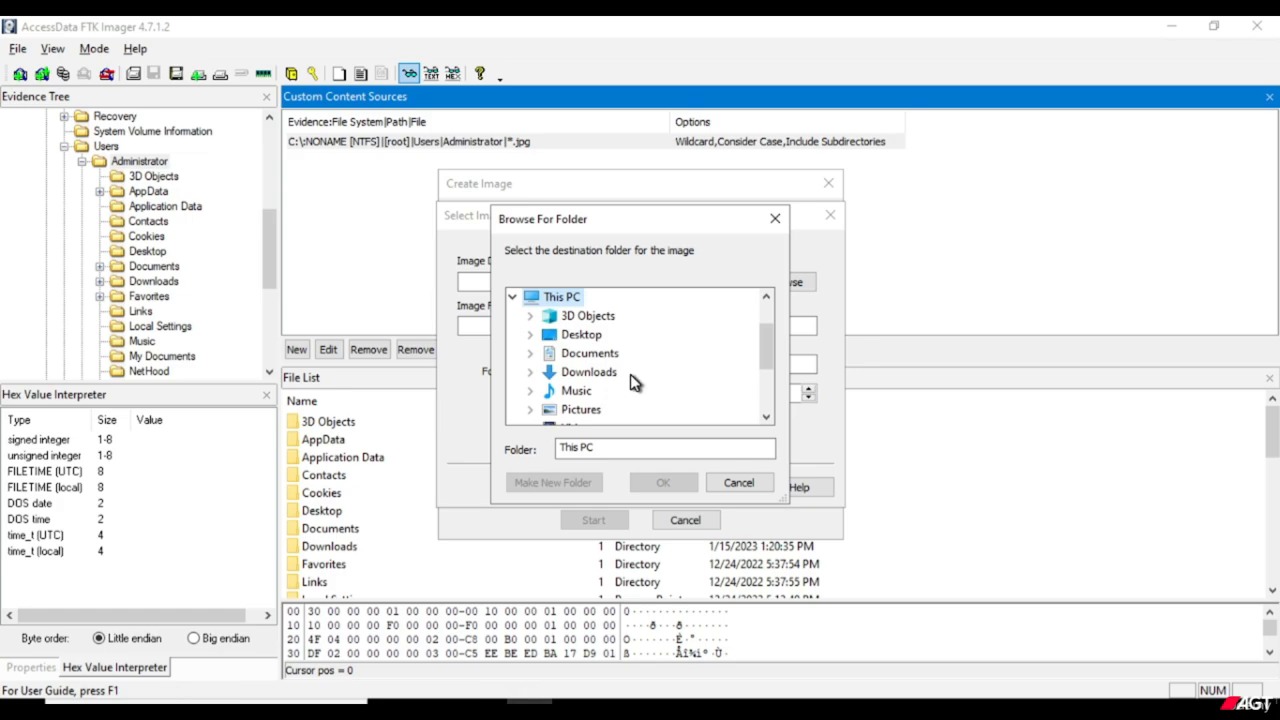
scroll(632, 381, "down", 2)
left_click(627, 375)
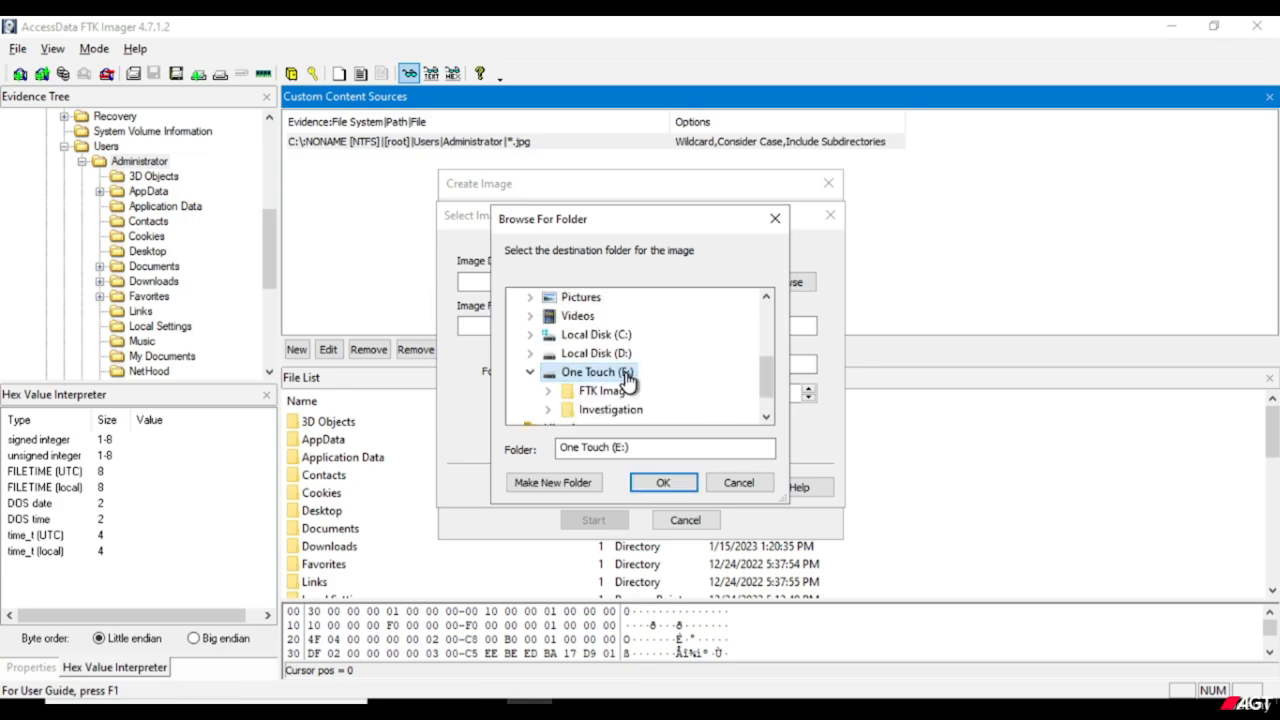
scroll(627, 381, "down", 1)
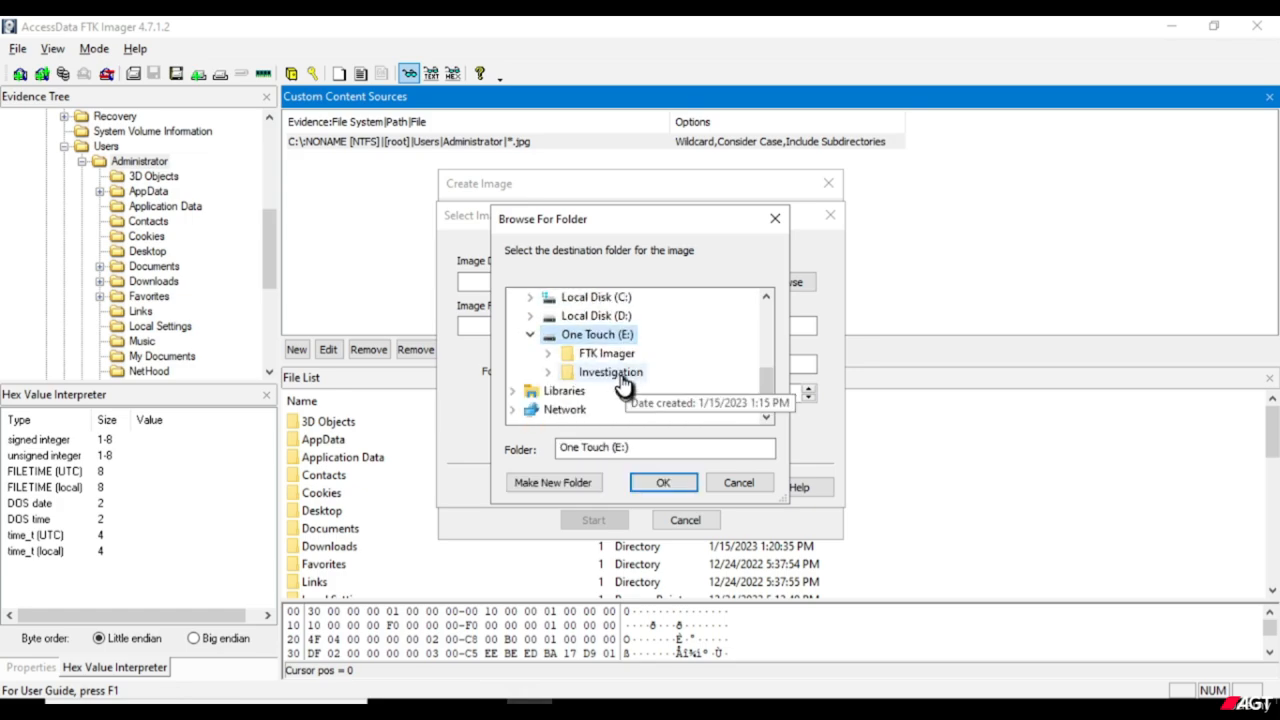
double_click(622, 385)
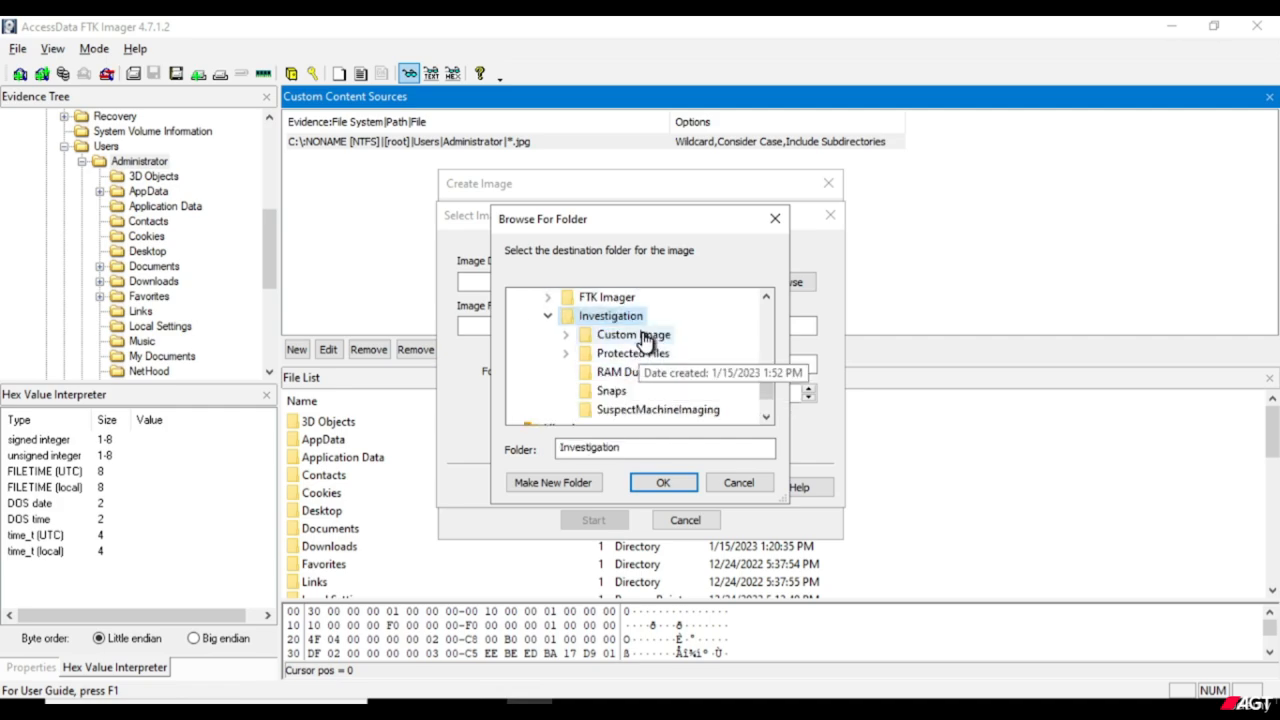
double_click(648, 337)
scroll(684, 360, "down", 1)
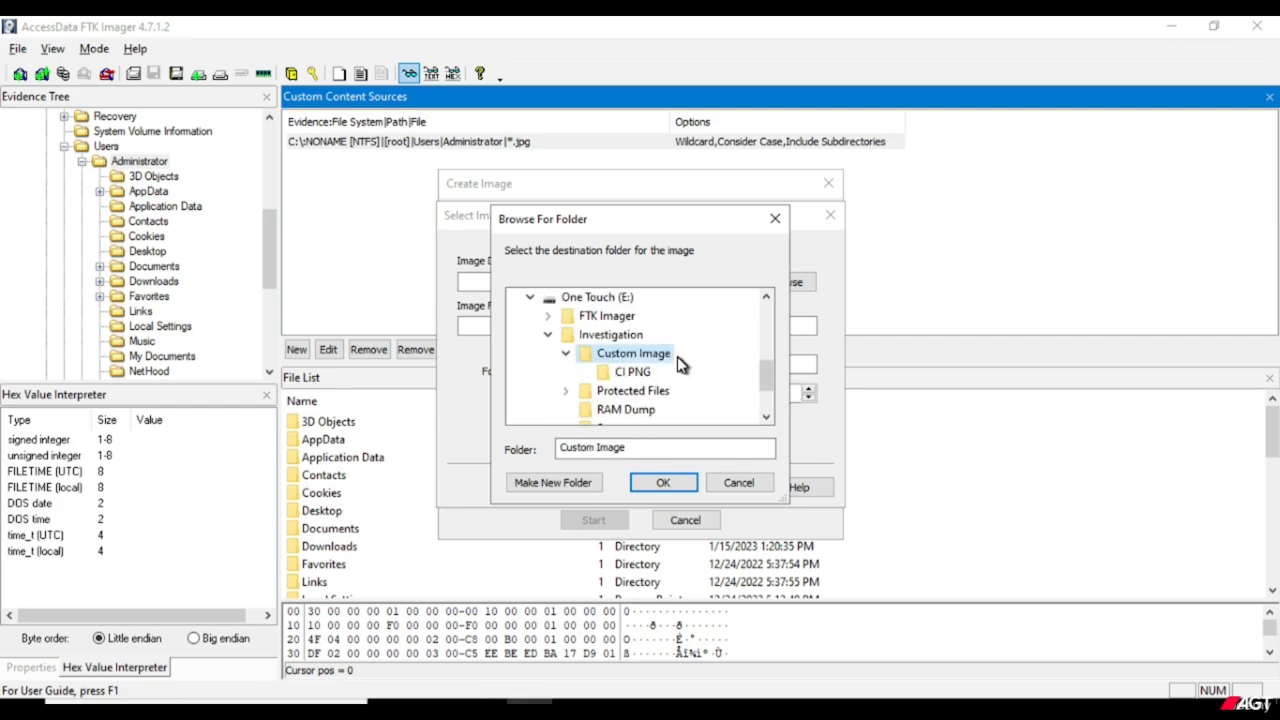
left_click(574, 484)
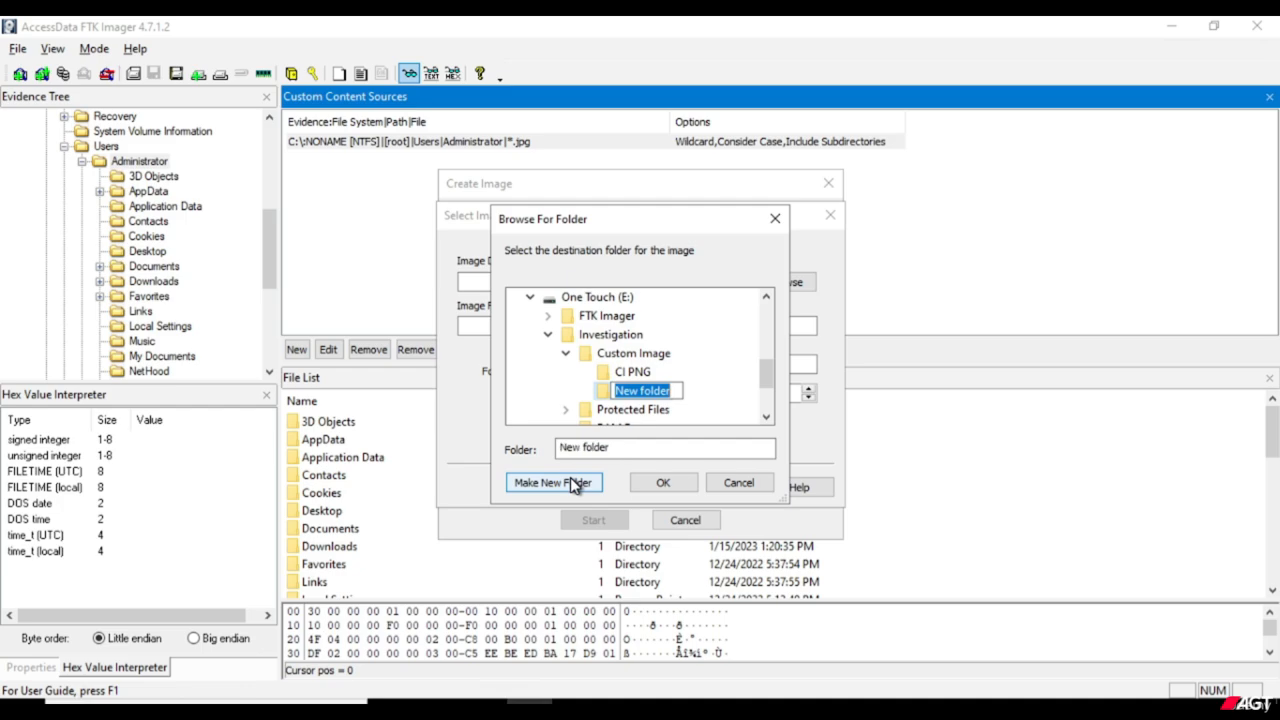
type("CI JPG")
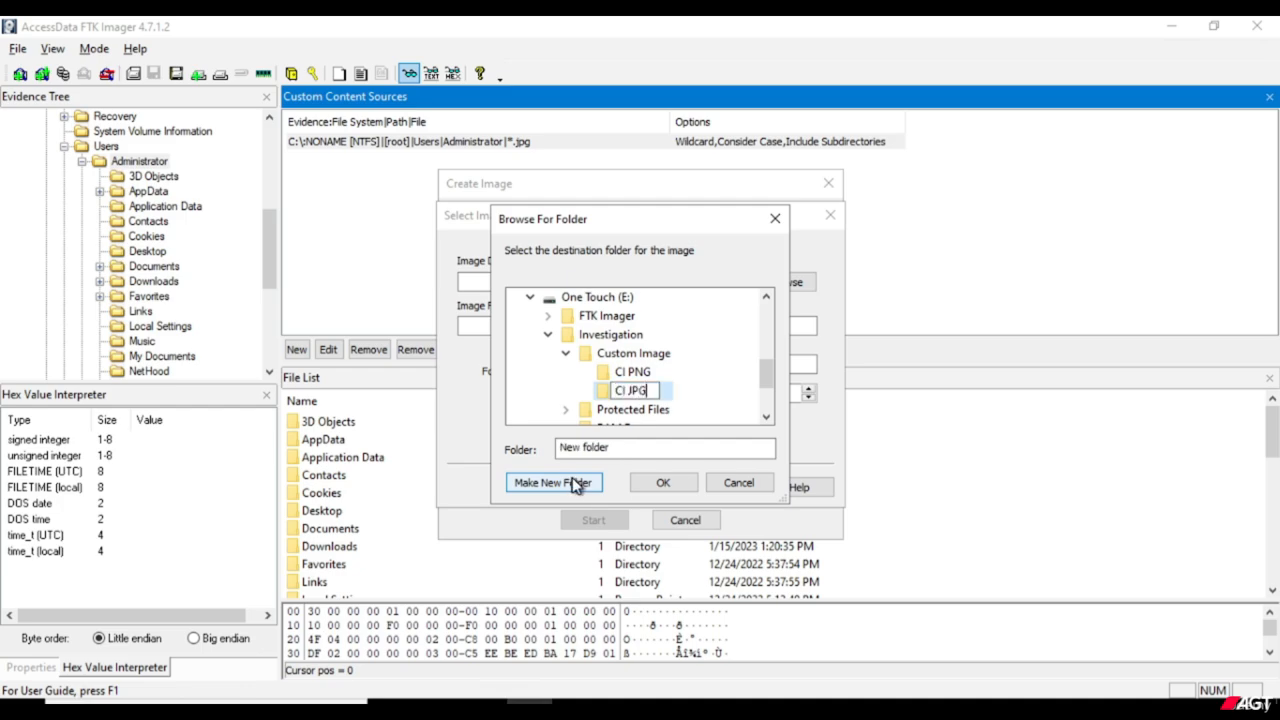
left_click(663, 482)
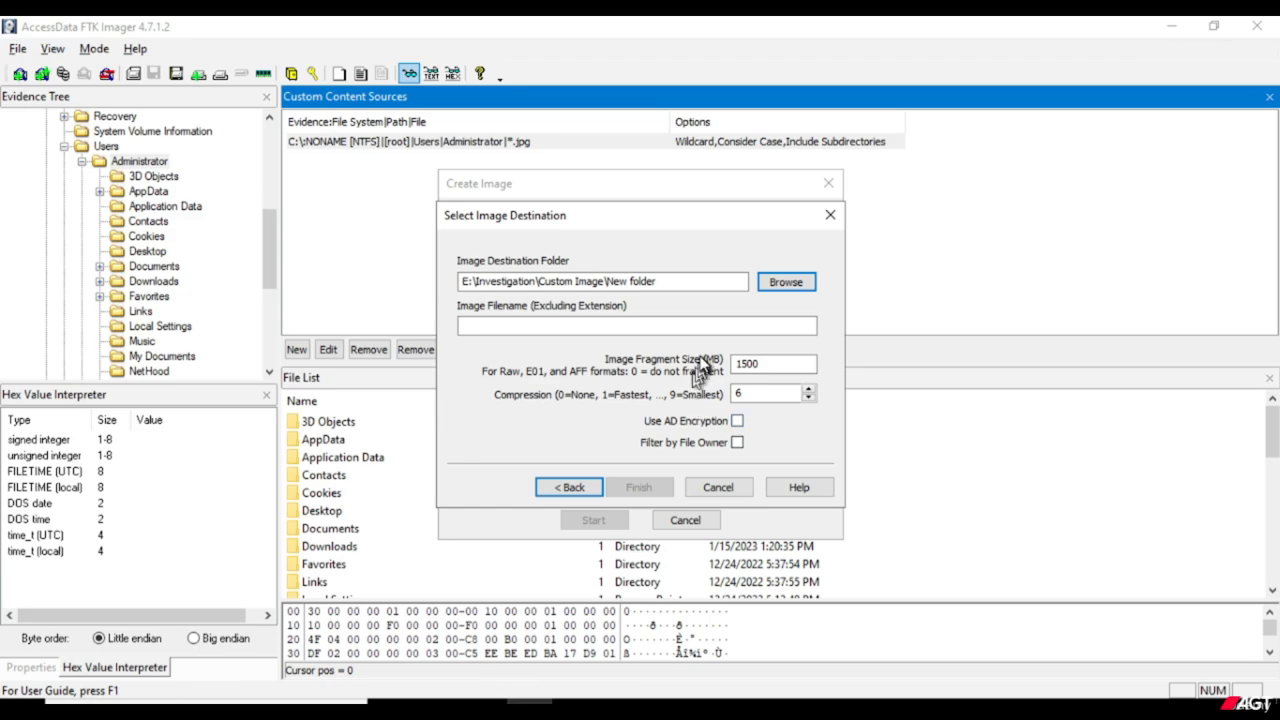
Set the image destination folder to E:\Investigation\Custom Image\CI JPG.
left_click(789, 283)
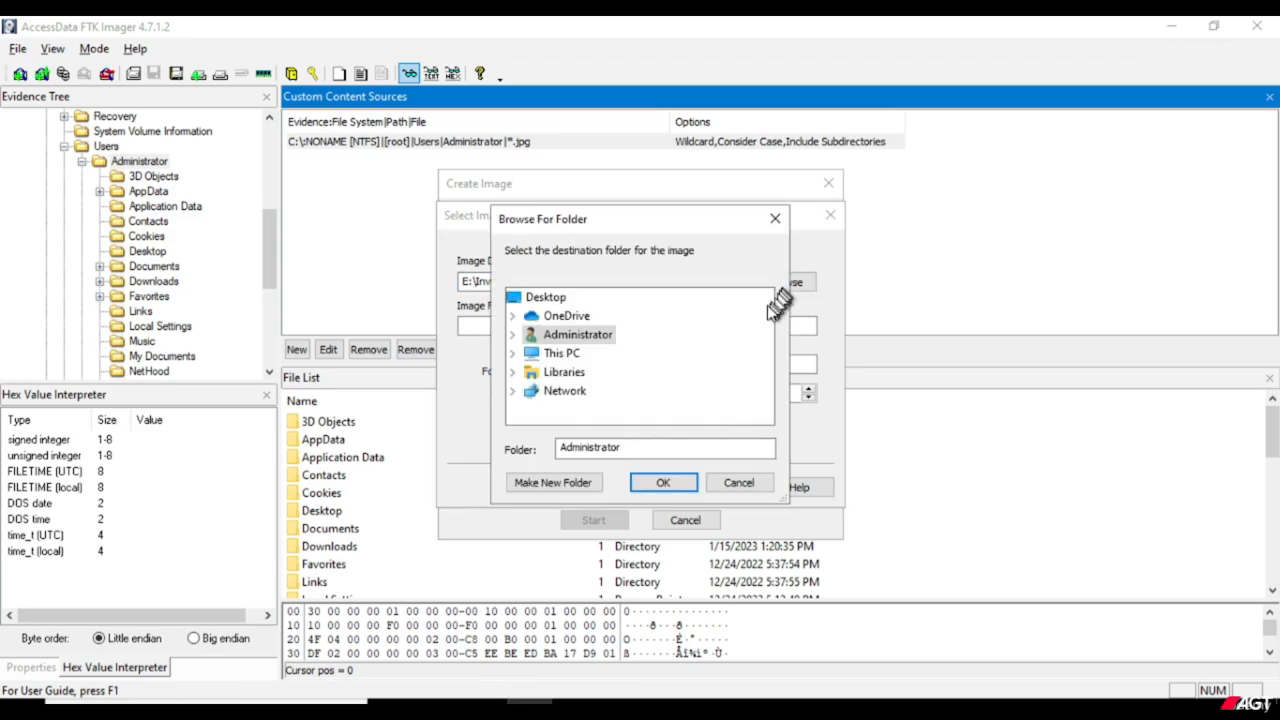
double_click(575, 355)
scroll(655, 385, "down", 2)
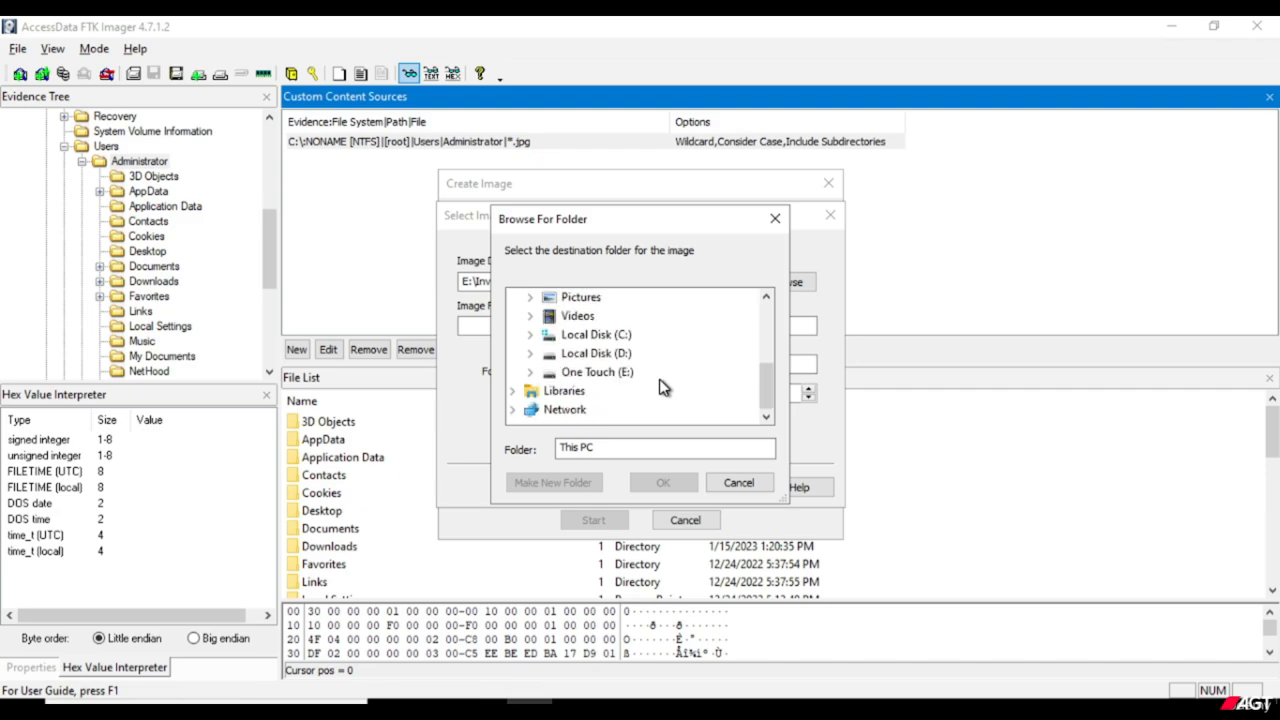
double_click(636, 372)
scroll(655, 380, "down", 1)
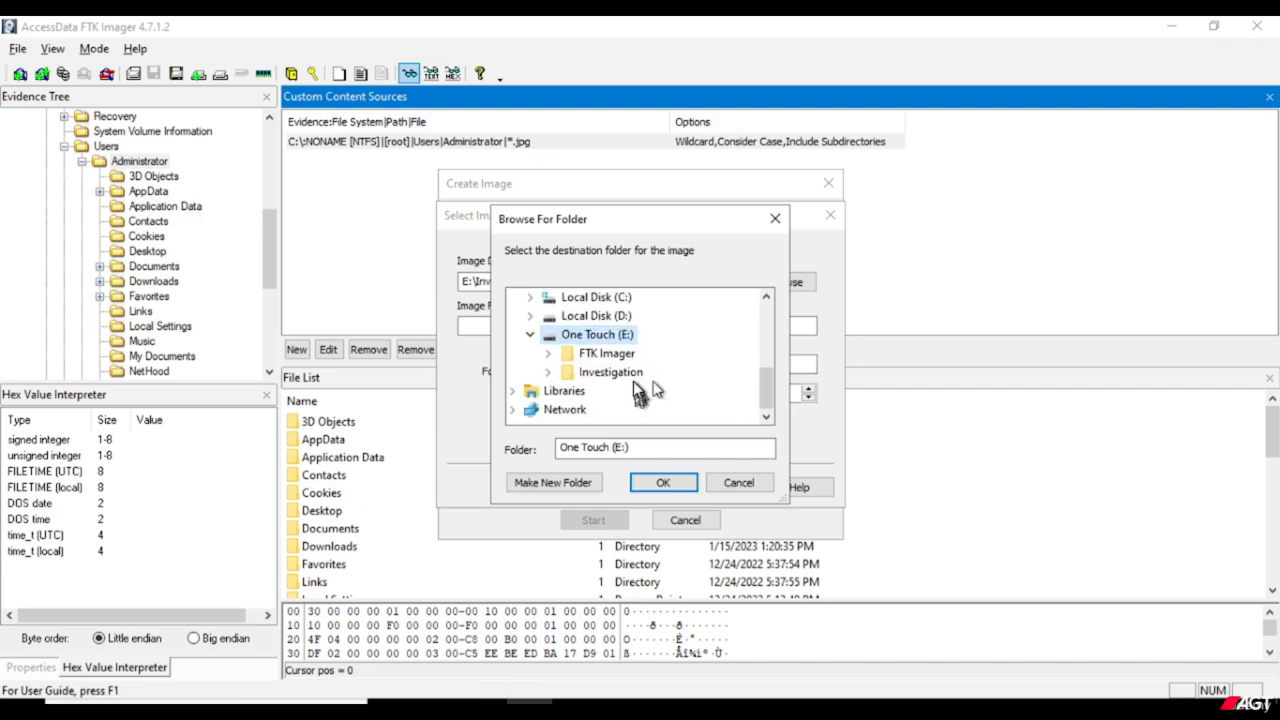
double_click(637, 374)
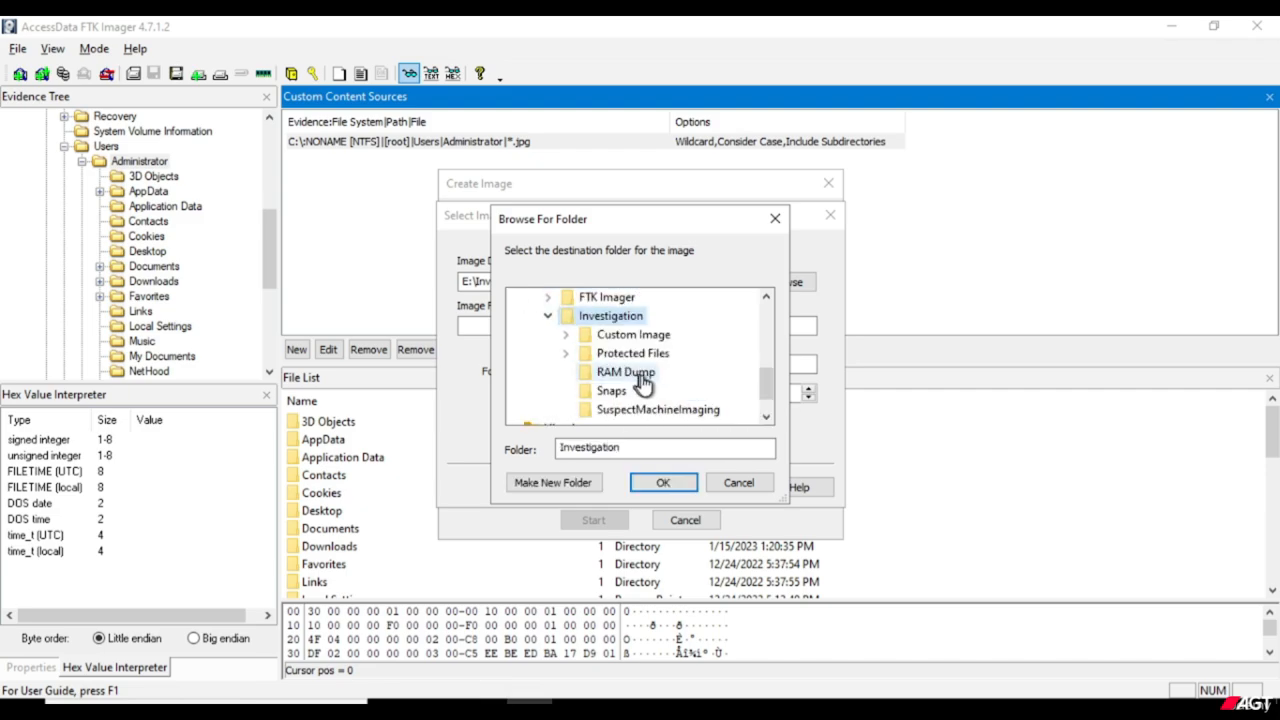
double_click(652, 335)
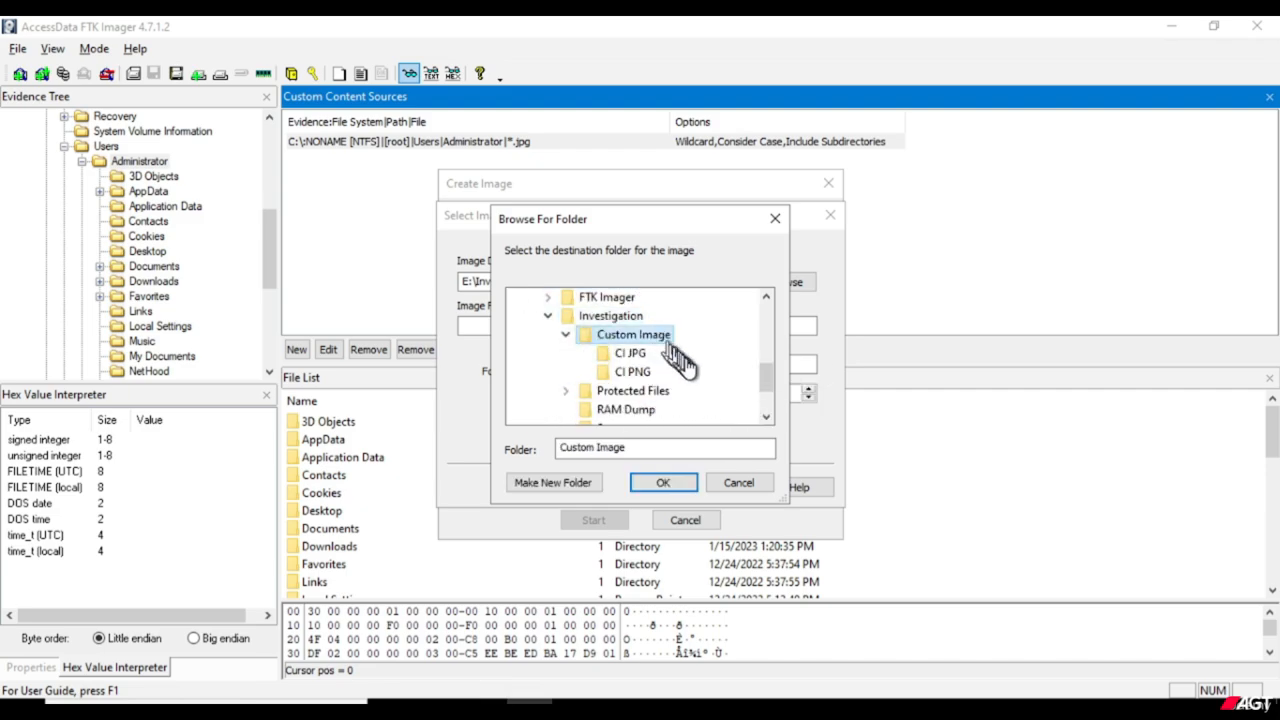
left_click(632, 355)
left_click(664, 483)
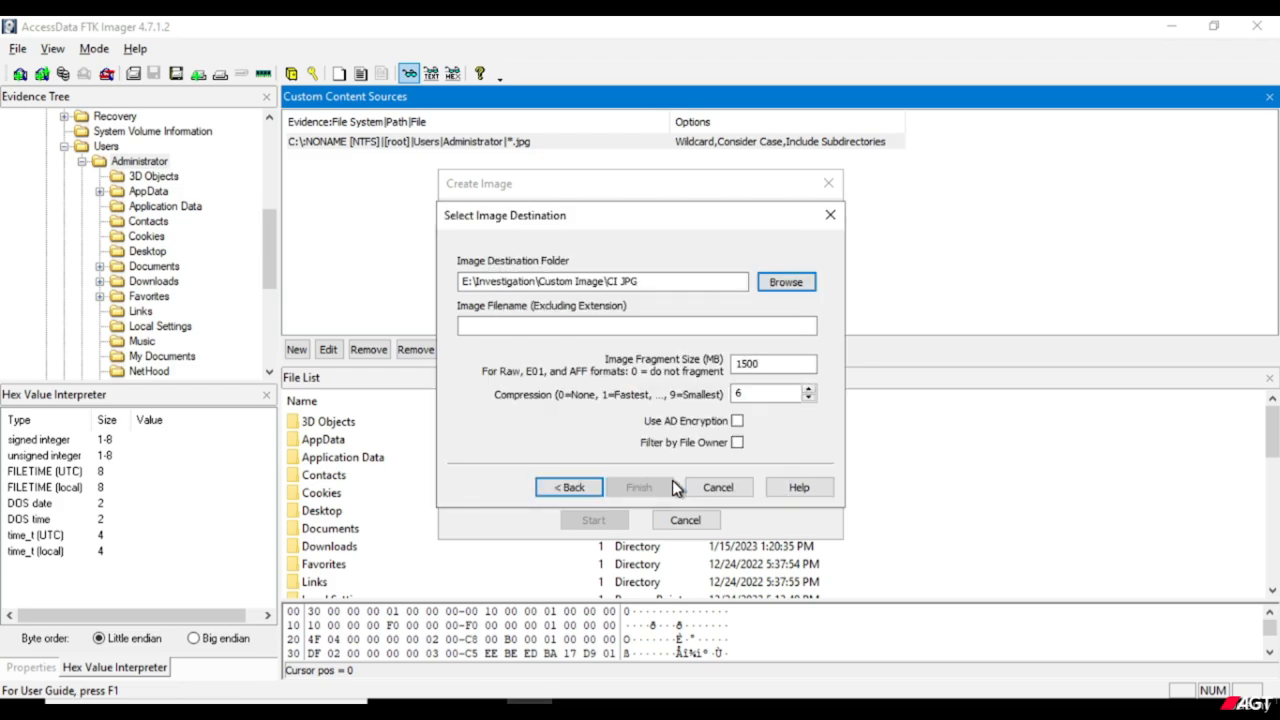
Name the image Admin JPG and filter it by file owner, including only files owned by Administrator.
left_click(637, 325)
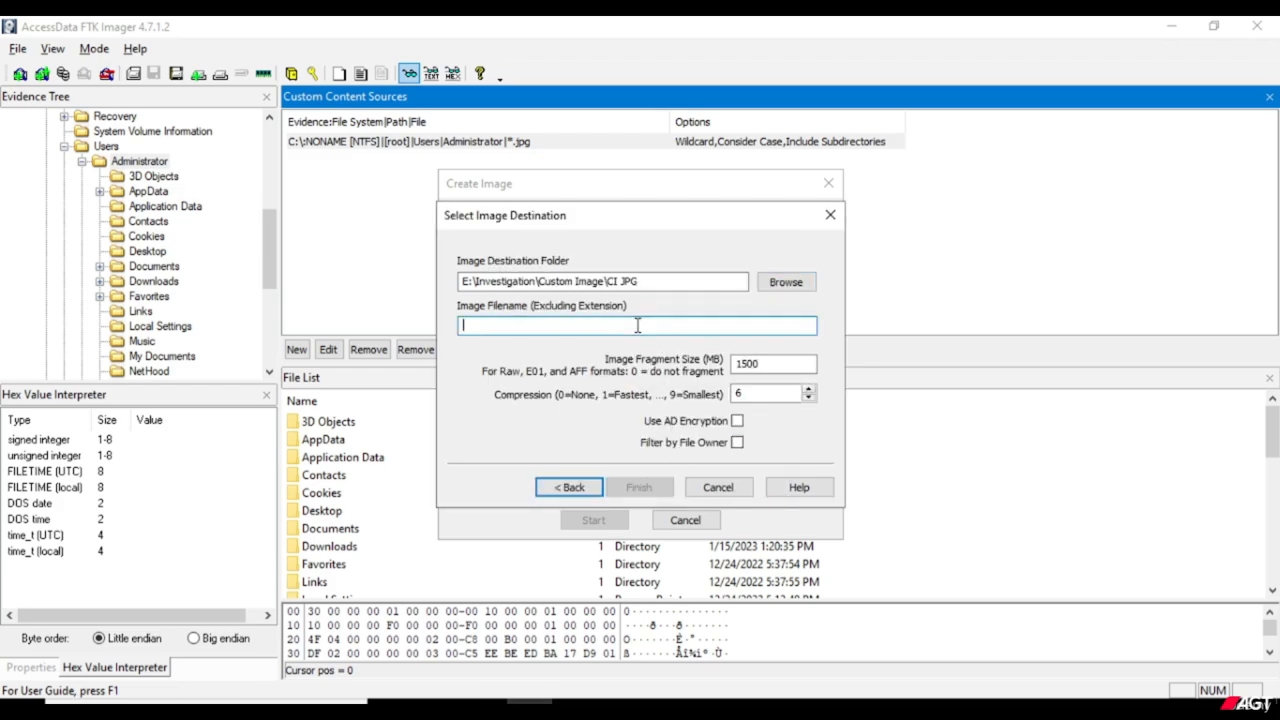
type("Admin JPG")
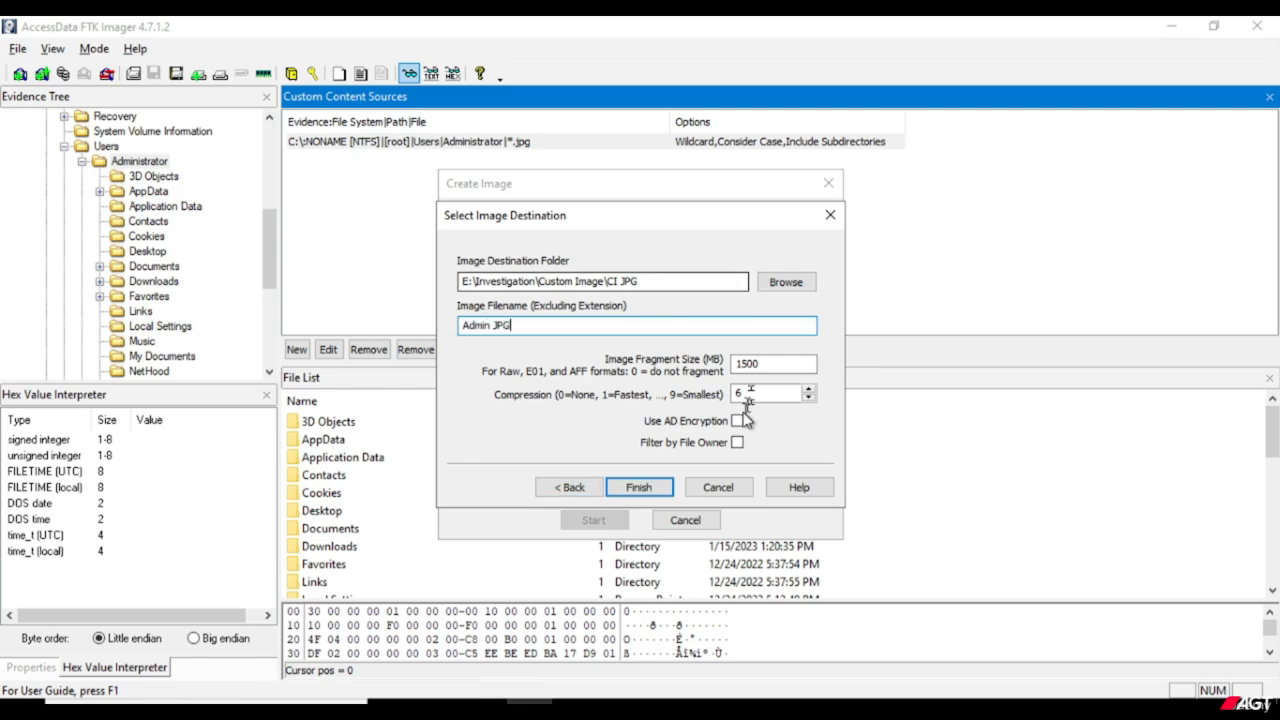
left_click(738, 443)
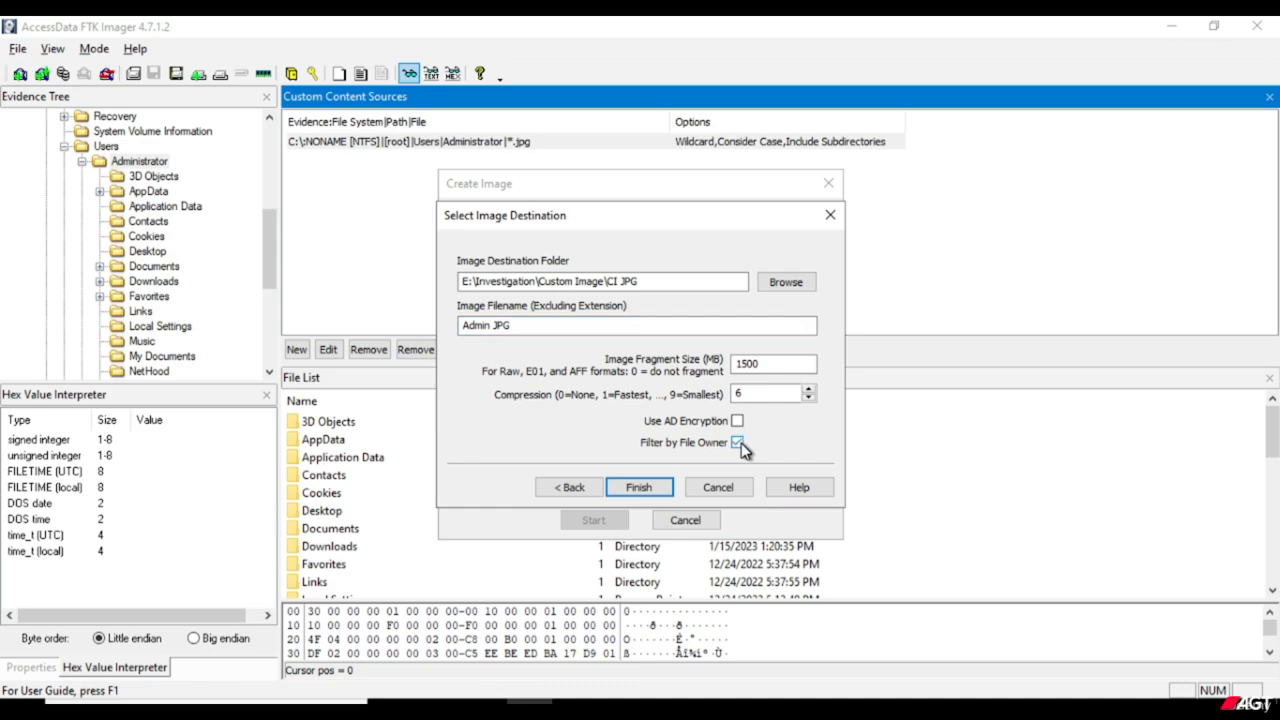
left_click(655, 488)
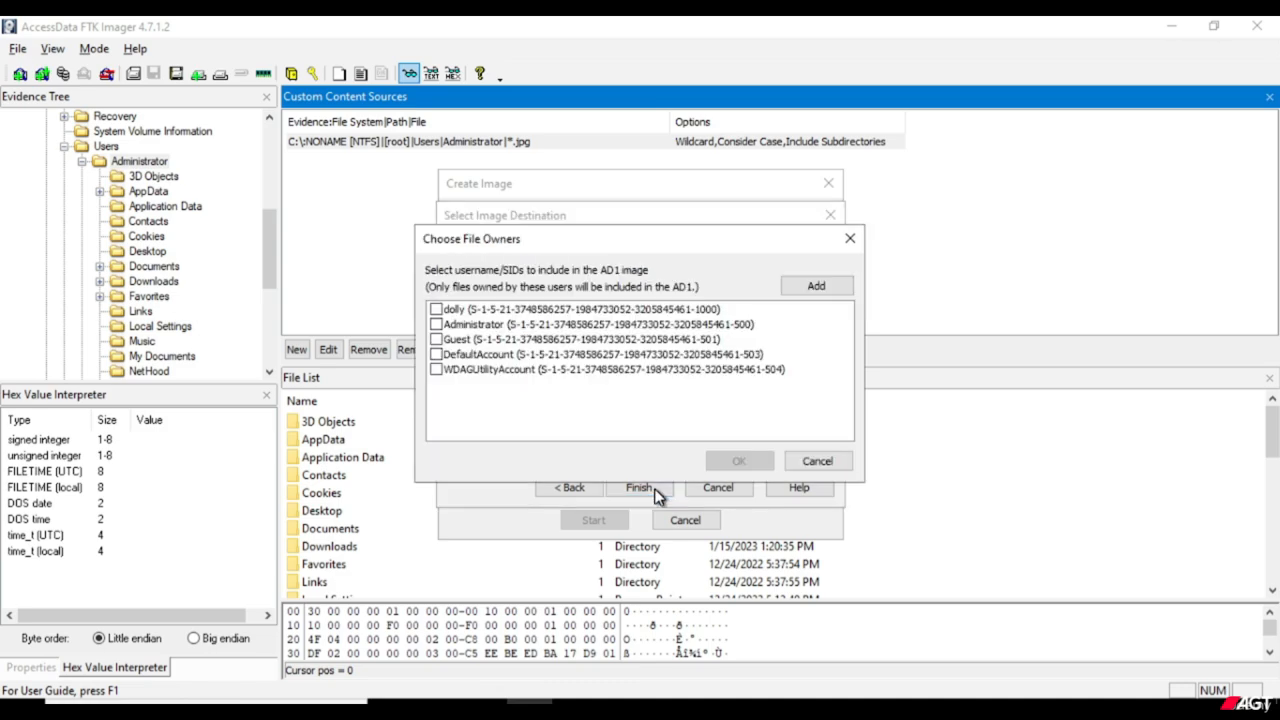
left_click(437, 325)
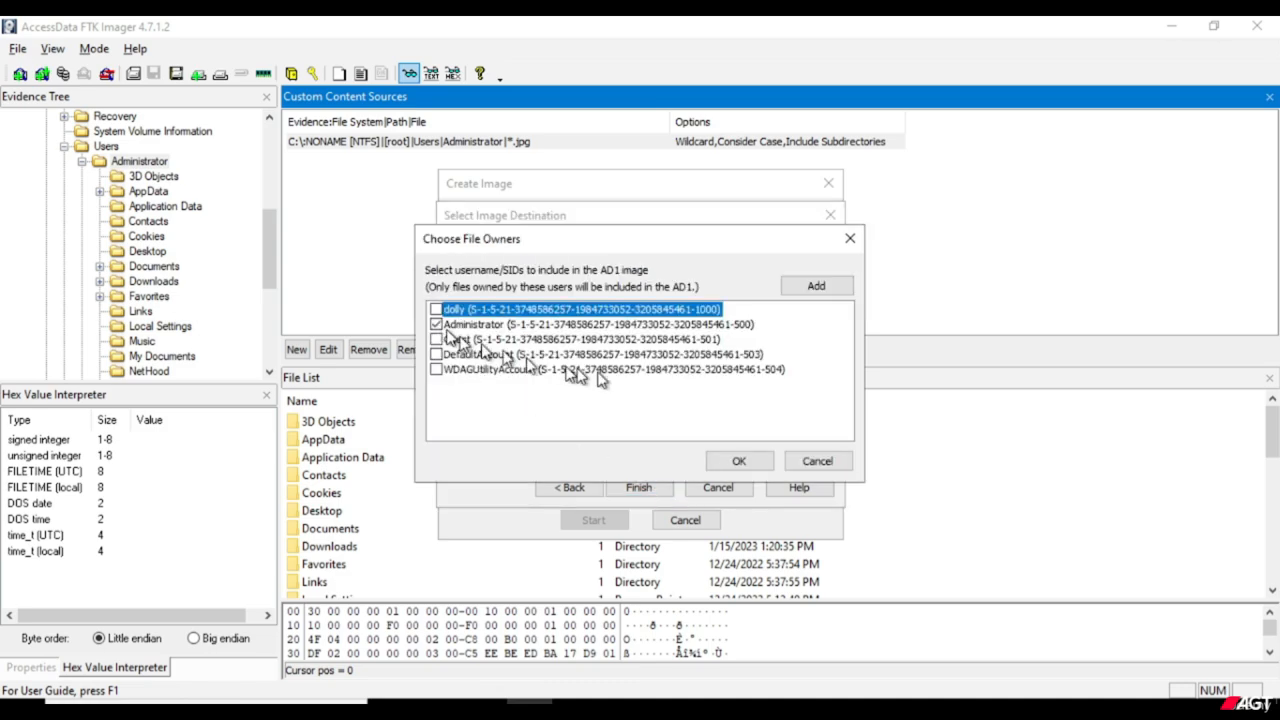
left_click(740, 462)
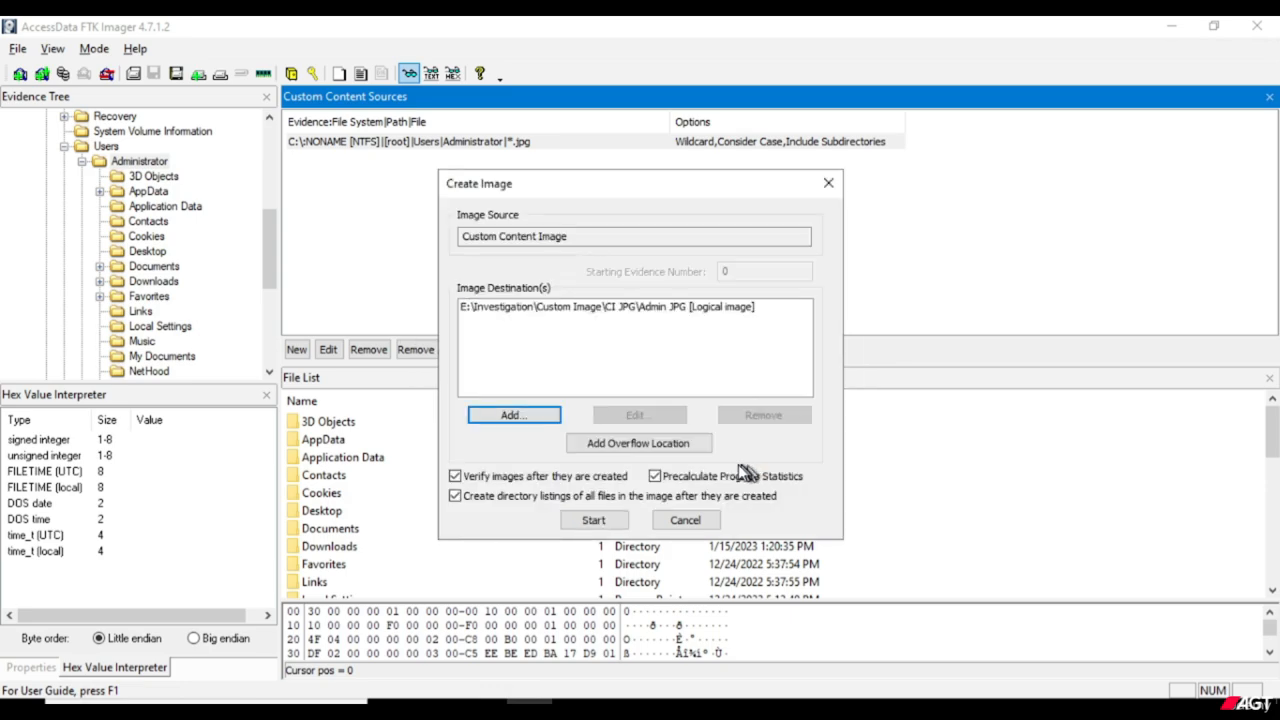
Start creating the Admin JPG image, then dismiss the hash verification results and the directory listing progress.
left_click(593, 522)
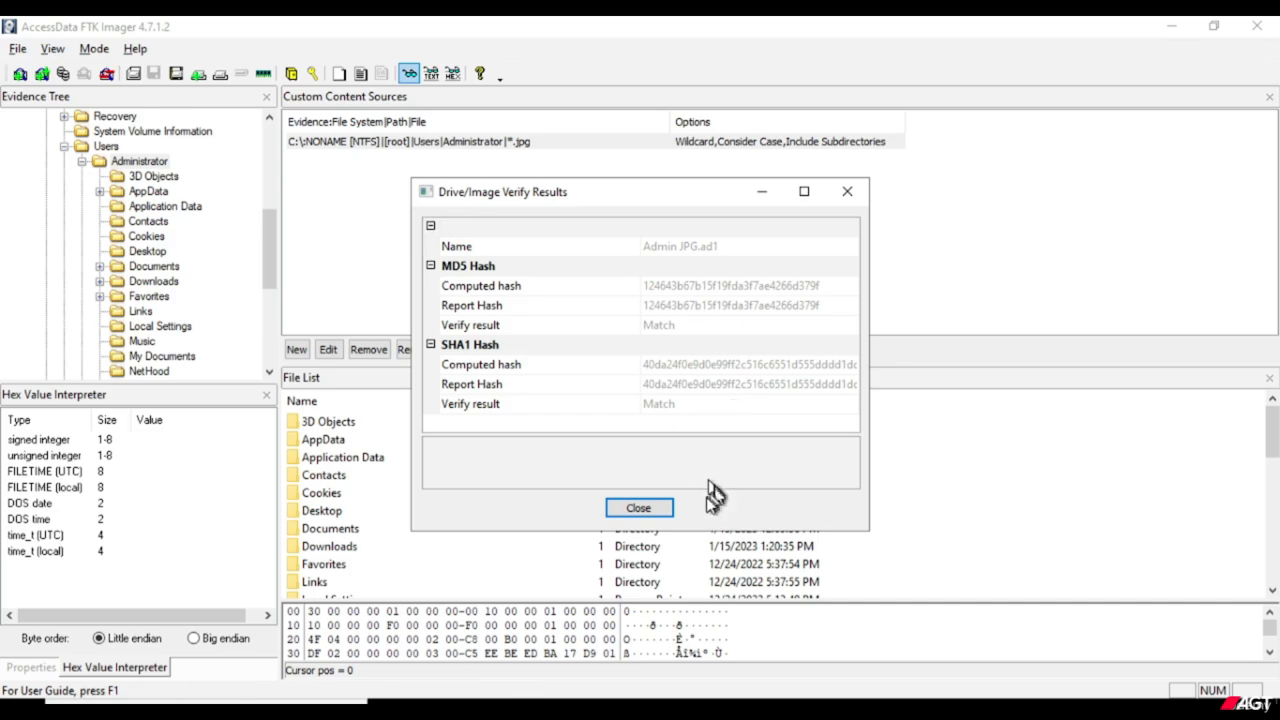
left_click(659, 513)
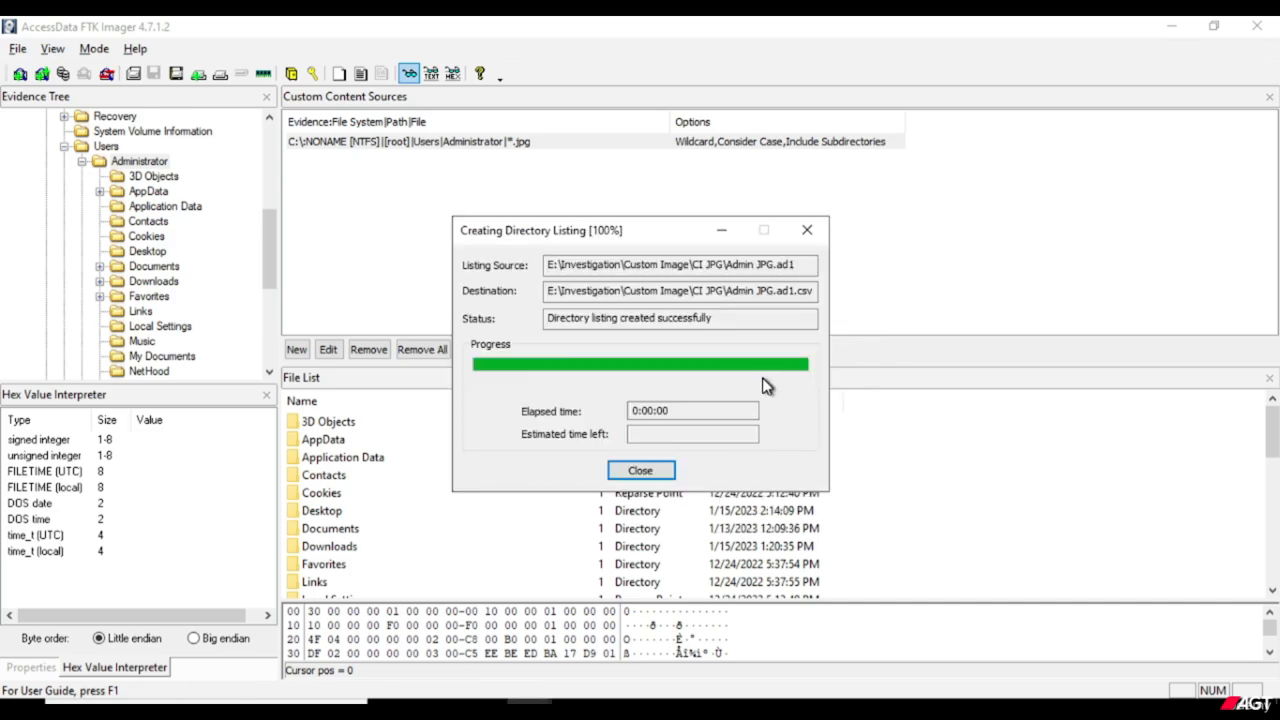
left_click(655, 478)
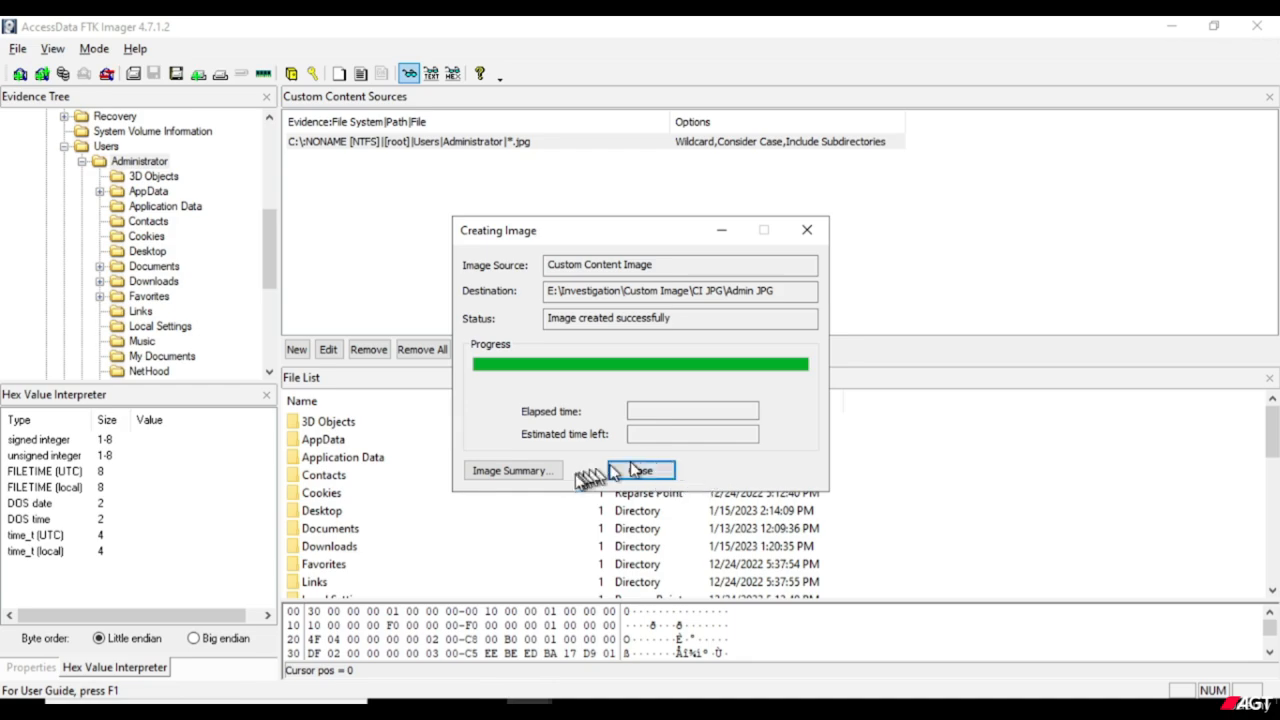
Review the image summary's case information, checksums and verification results, and close the image creation dialog.
left_click(555, 470)
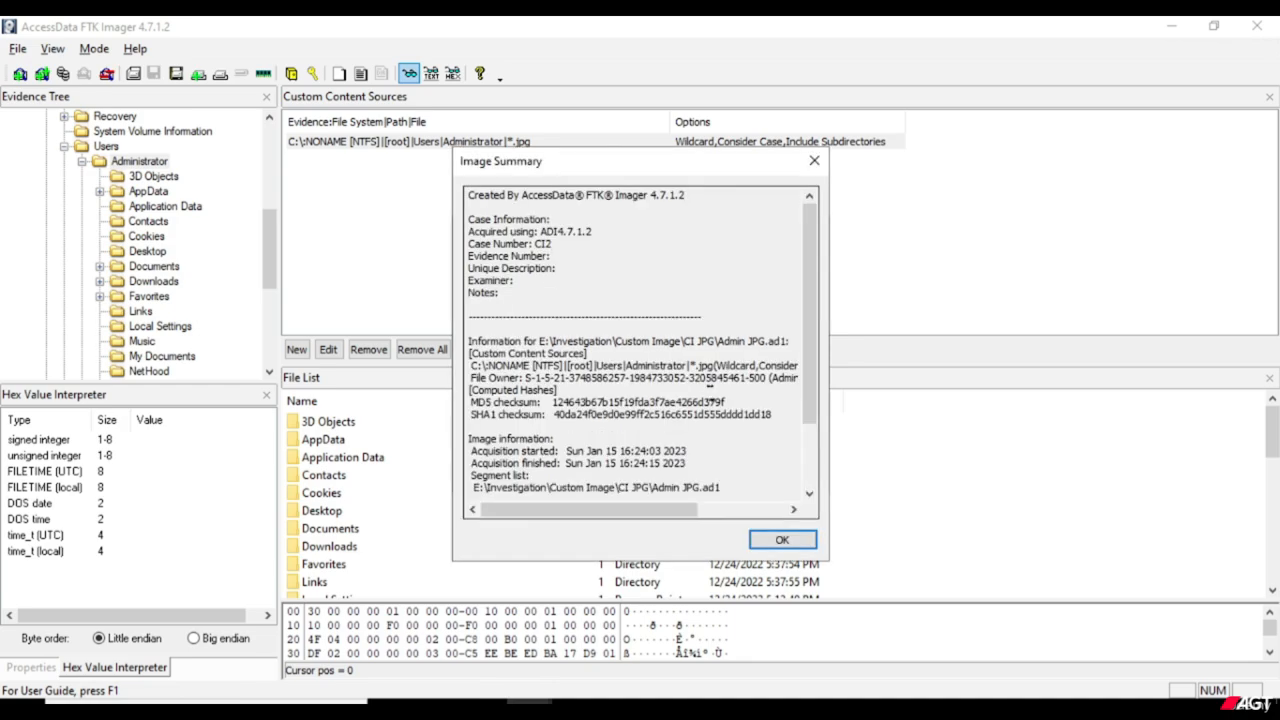
scroll(710, 393, "down", 3)
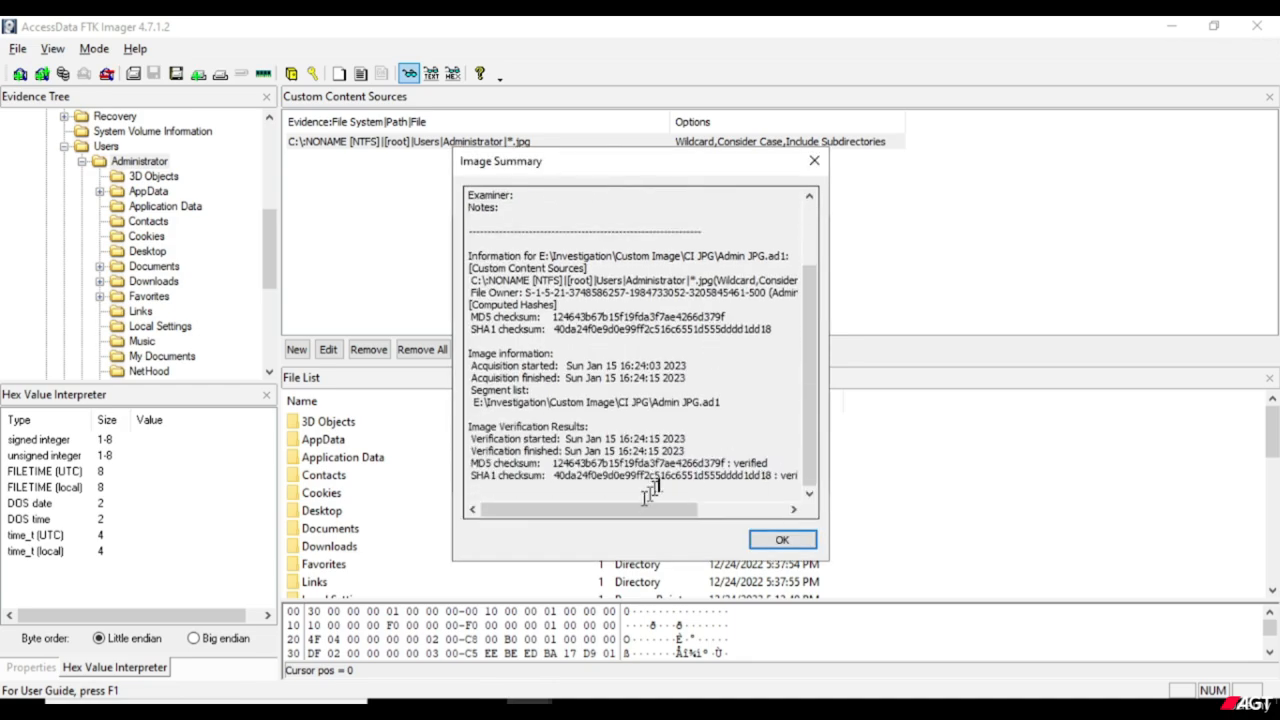
left_click(803, 541)
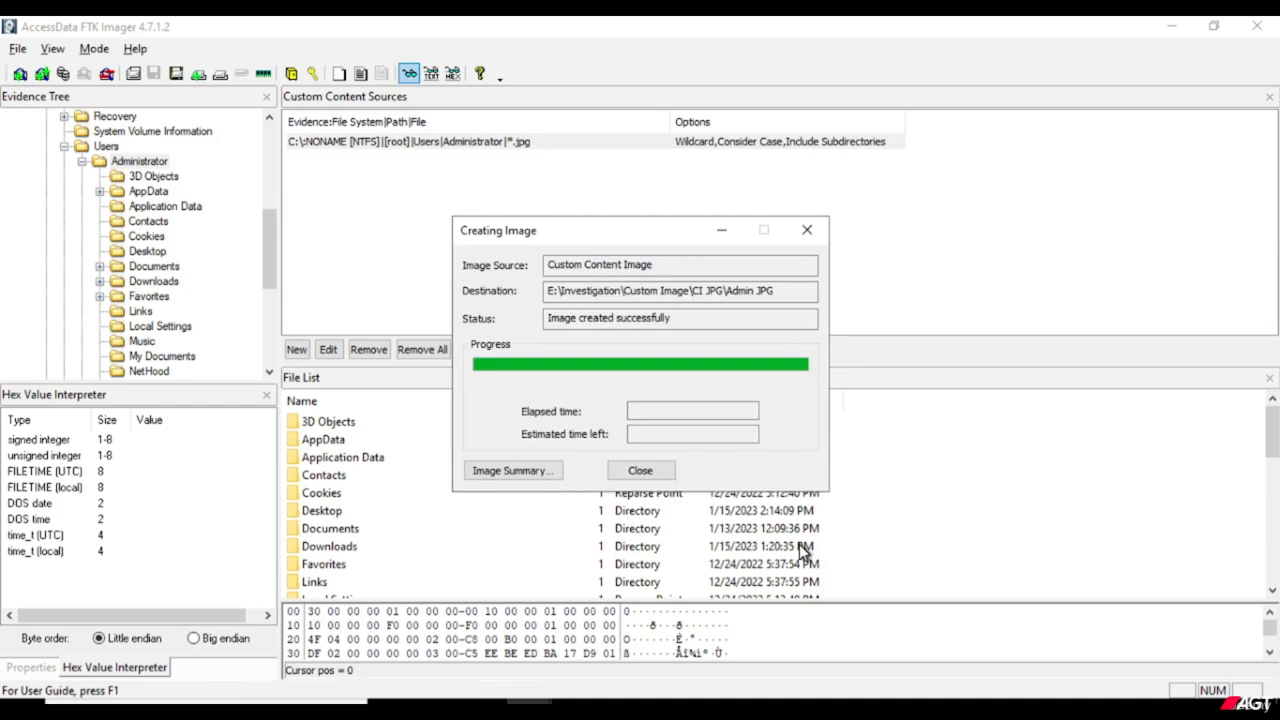
left_click(640, 471)
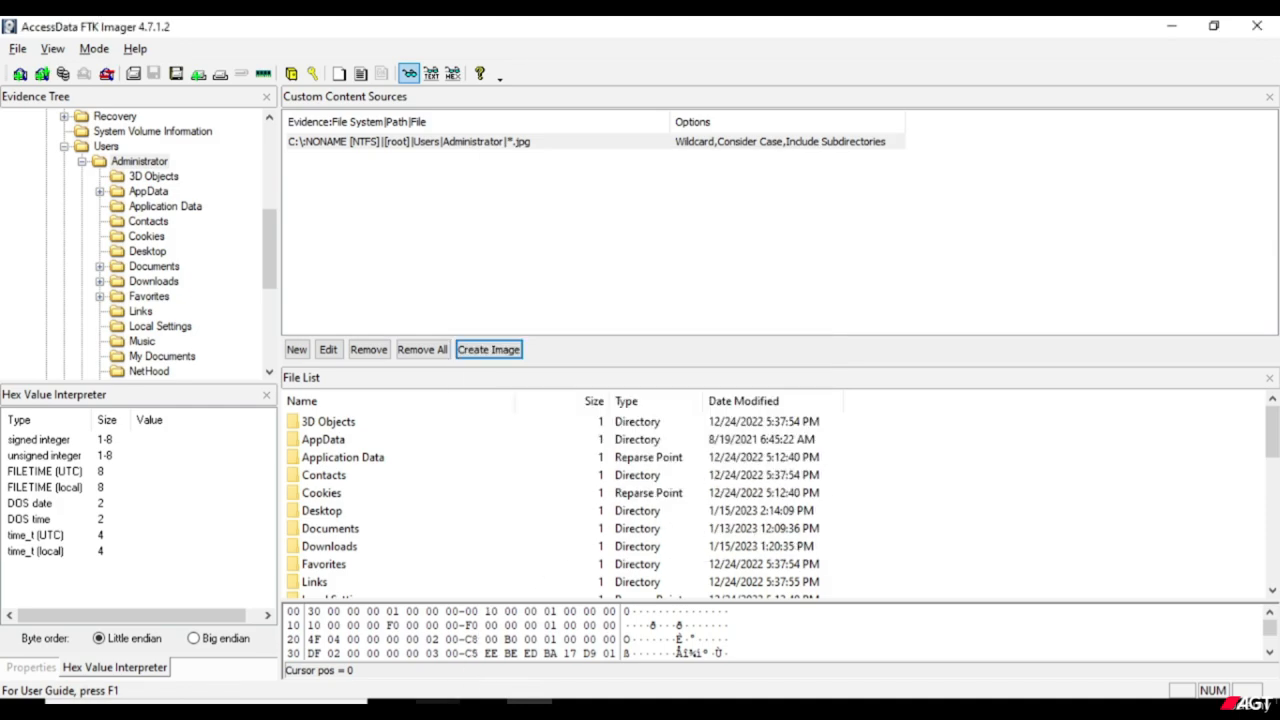
Switch to File Explorer, check the output files in Custom Image\CI JPG, and return to the Custom Image folder.
left_click(440, 700)
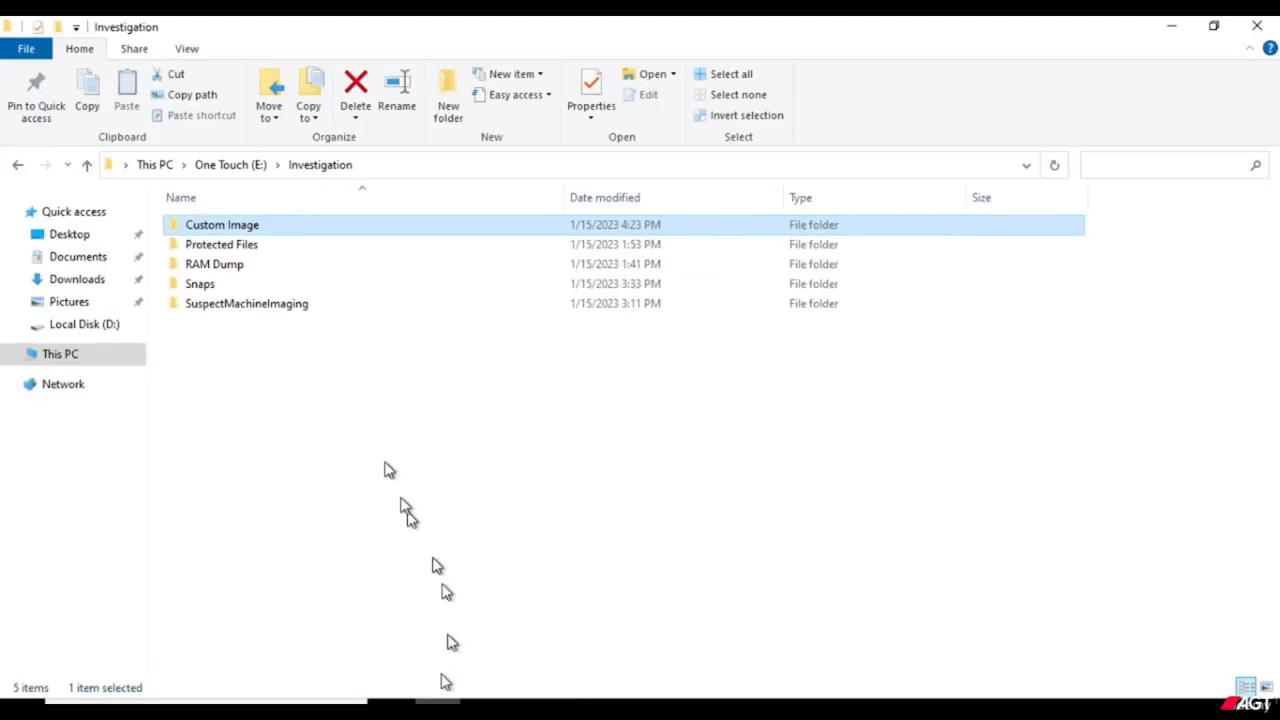
right_click(253, 230)
left_click(293, 242)
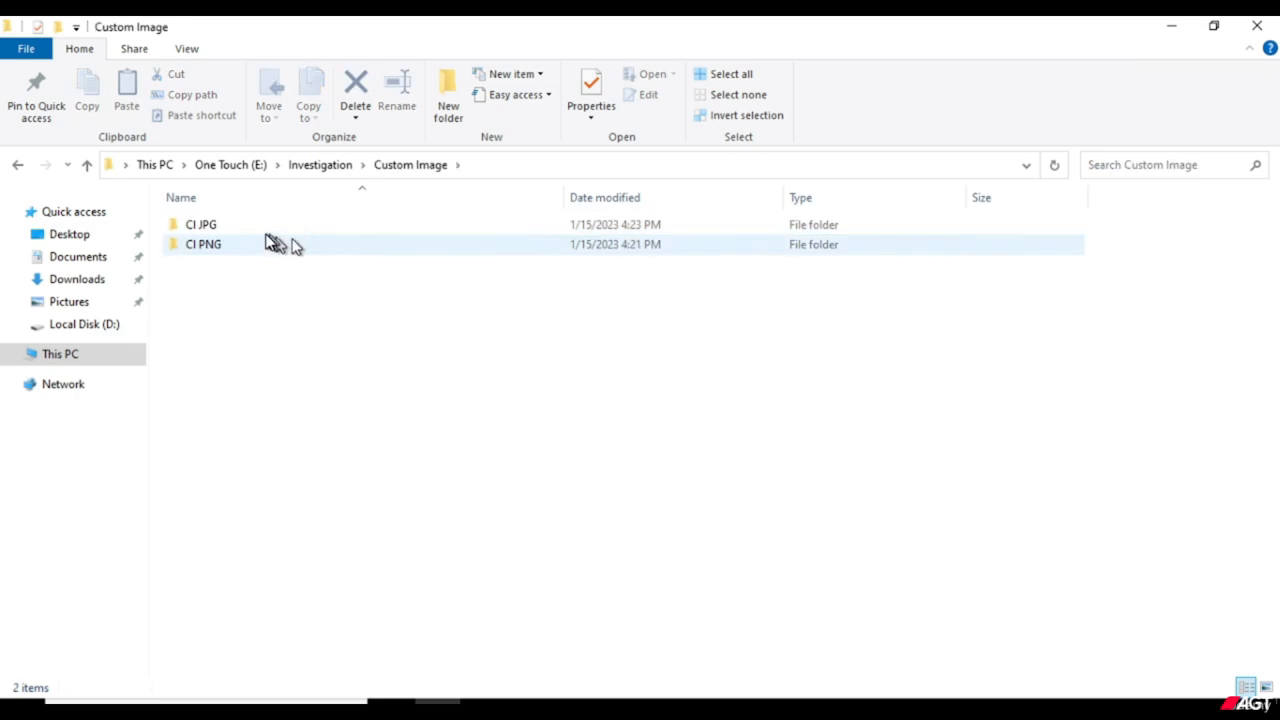
right_click(208, 227)
left_click(252, 236)
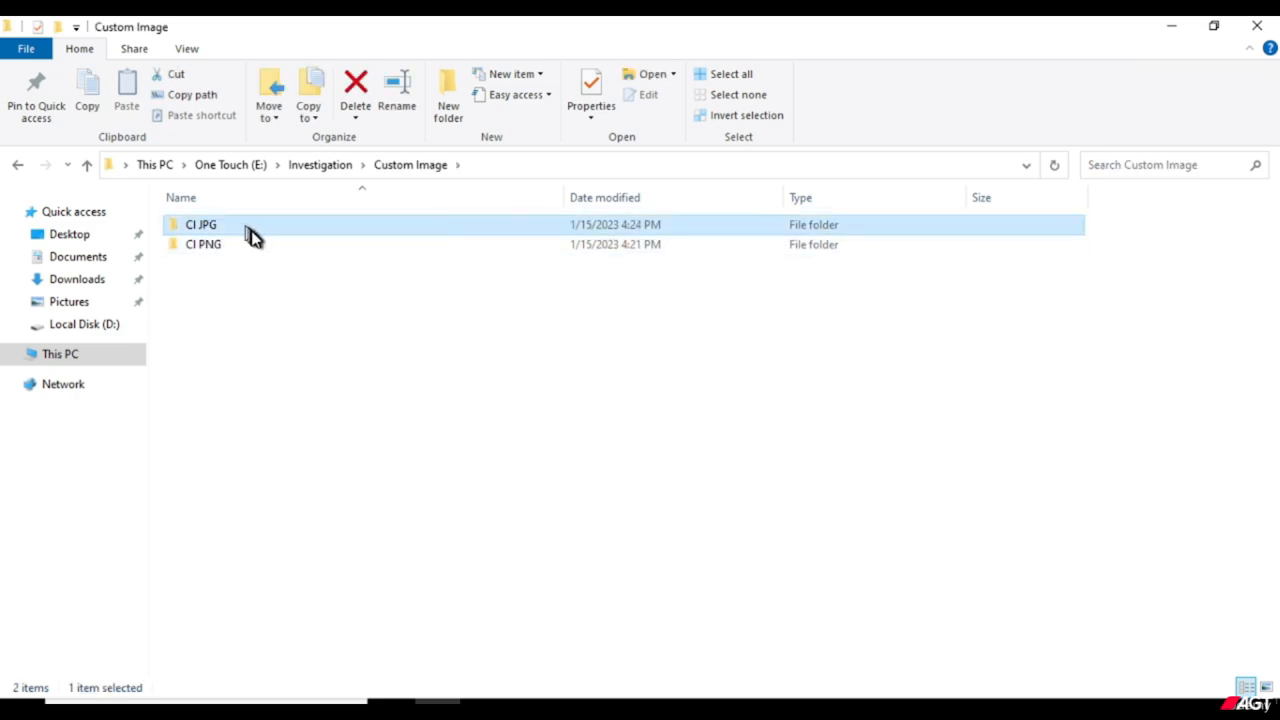
right_click(264, 249)
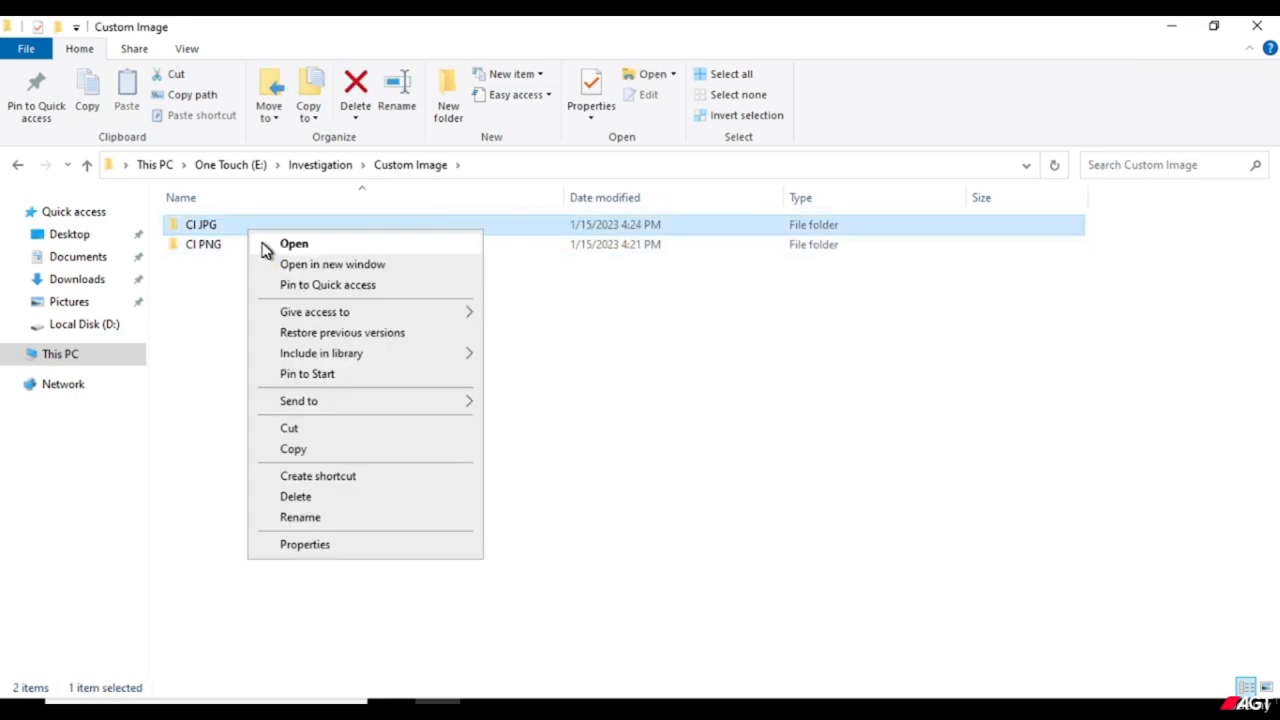
left_click(290, 244)
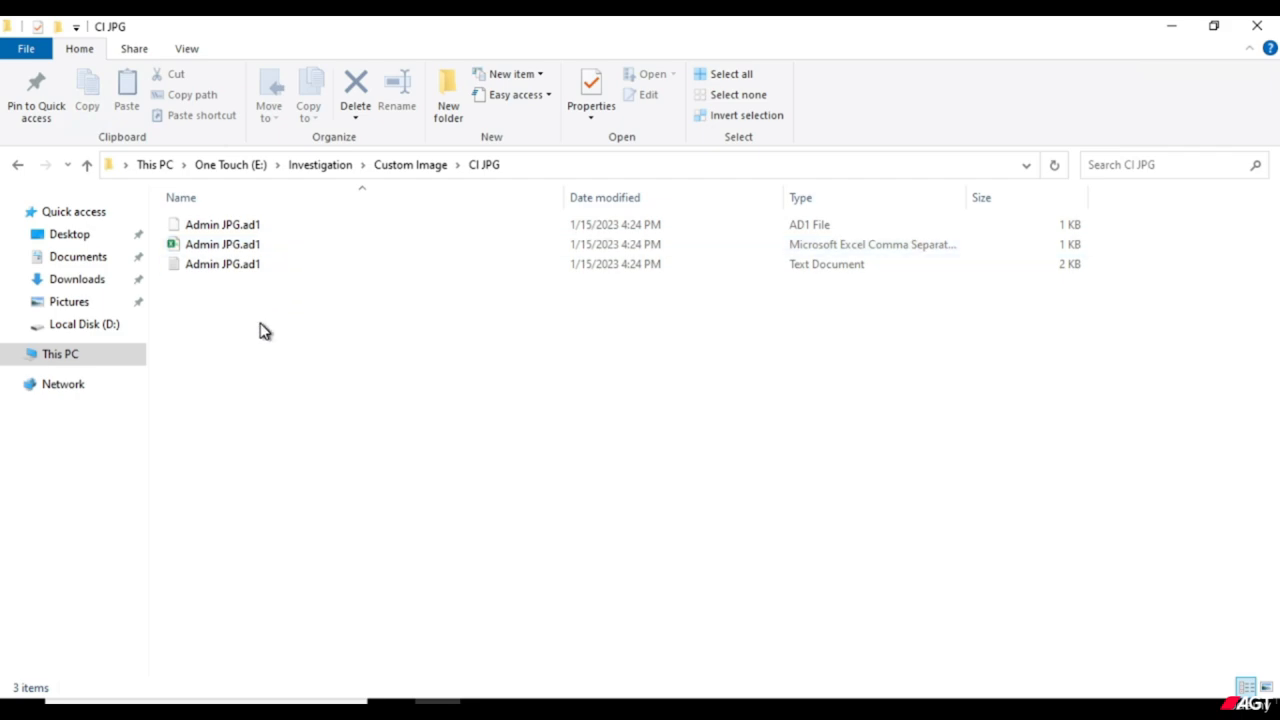
left_click(384, 168)
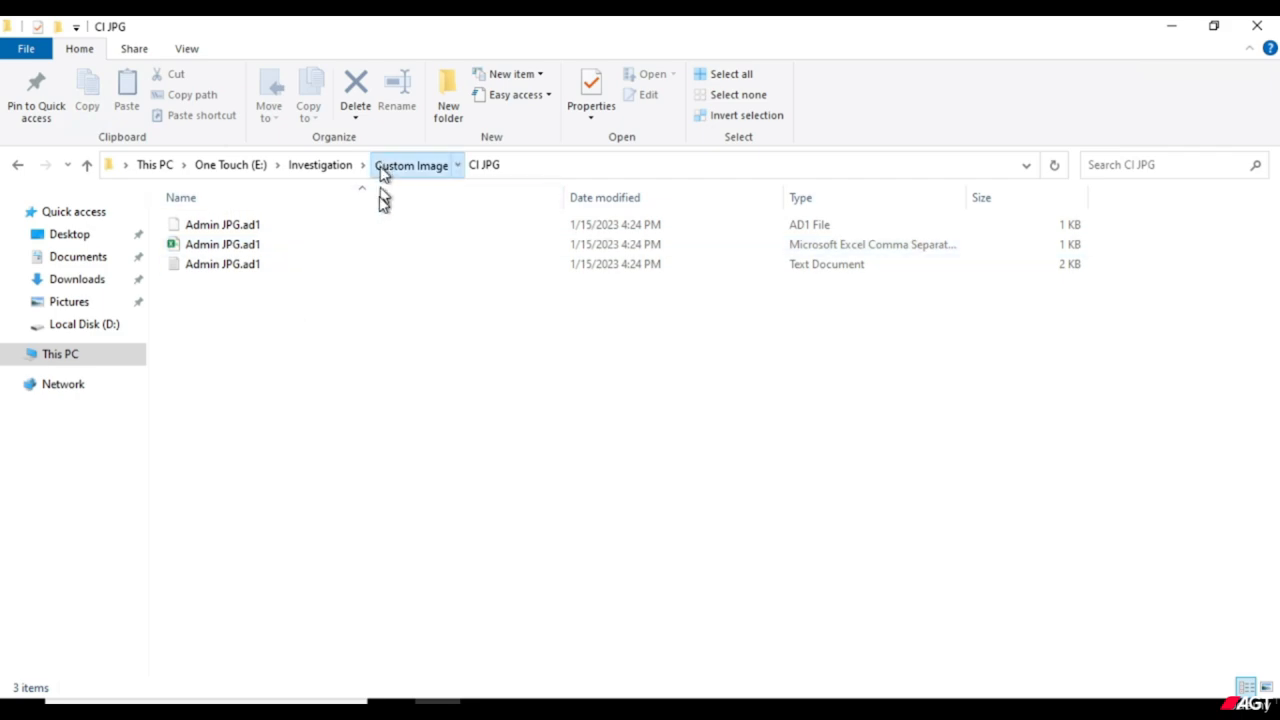
left_click(349, 357)
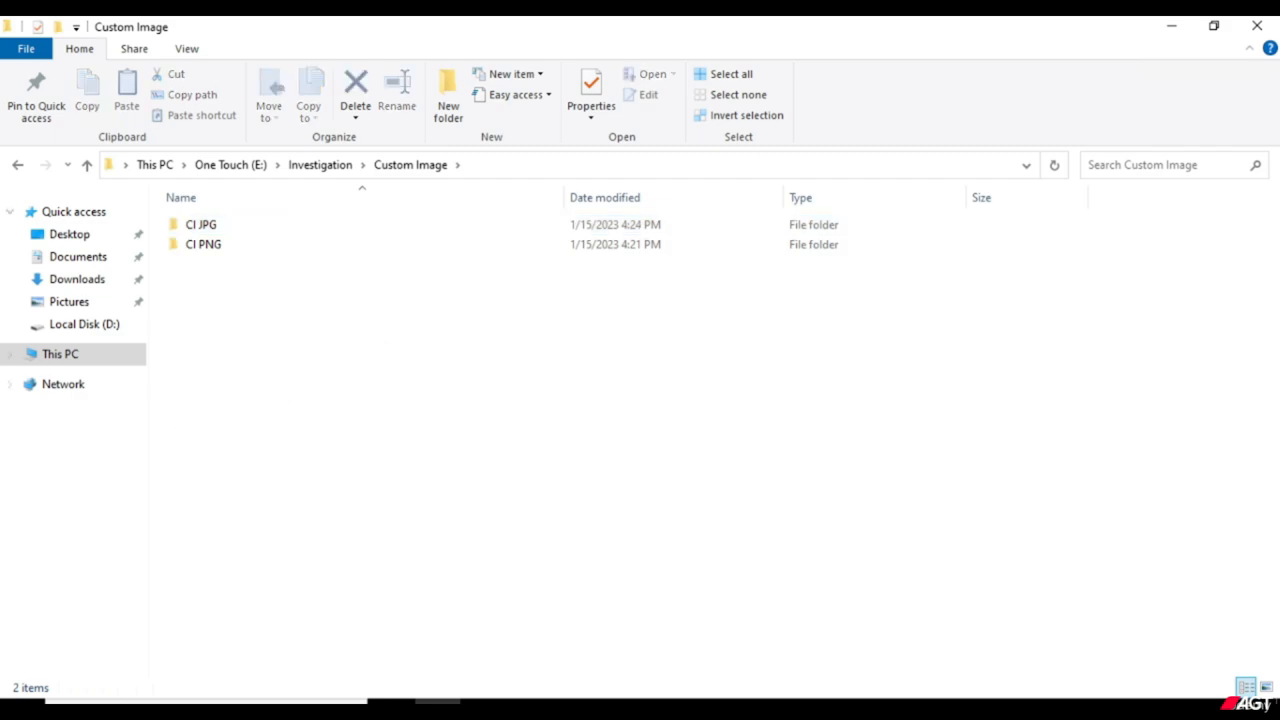
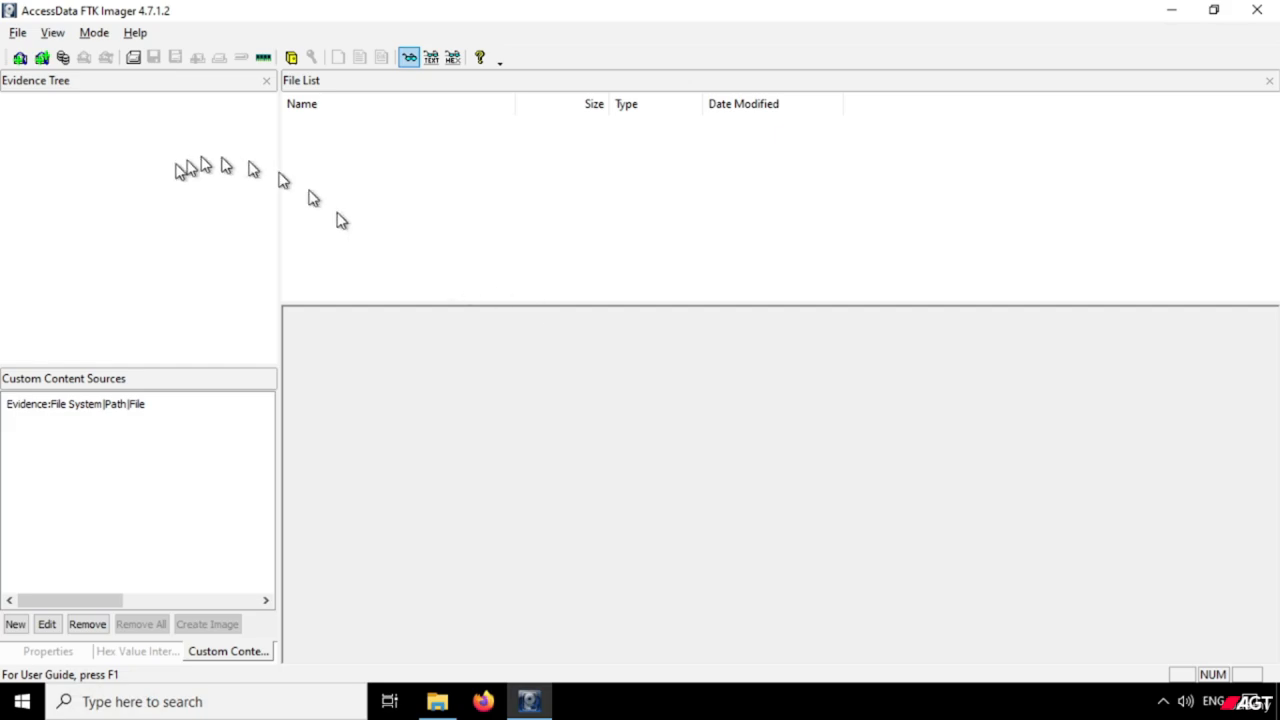
Add the image file Suspect Machine.E01 from E:\Investigation\SuspectMachineImaging as an evidence item.
left_click(18, 33)
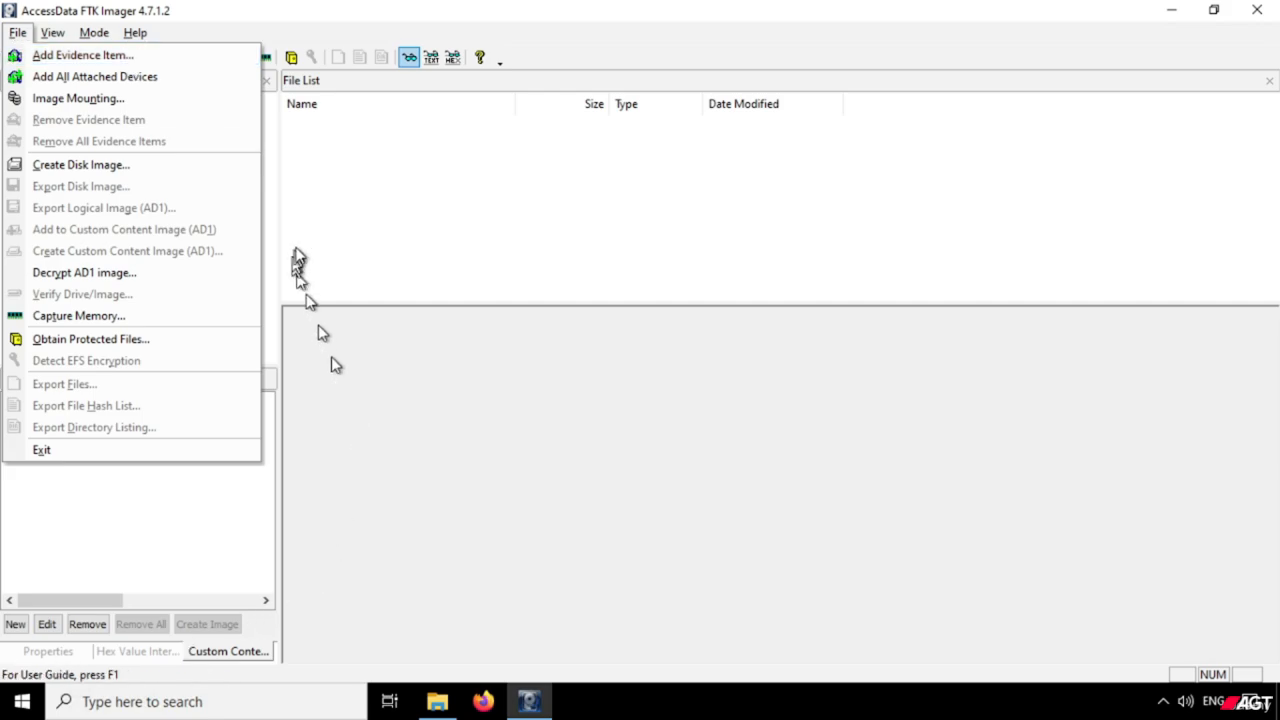
left_click(118, 57)
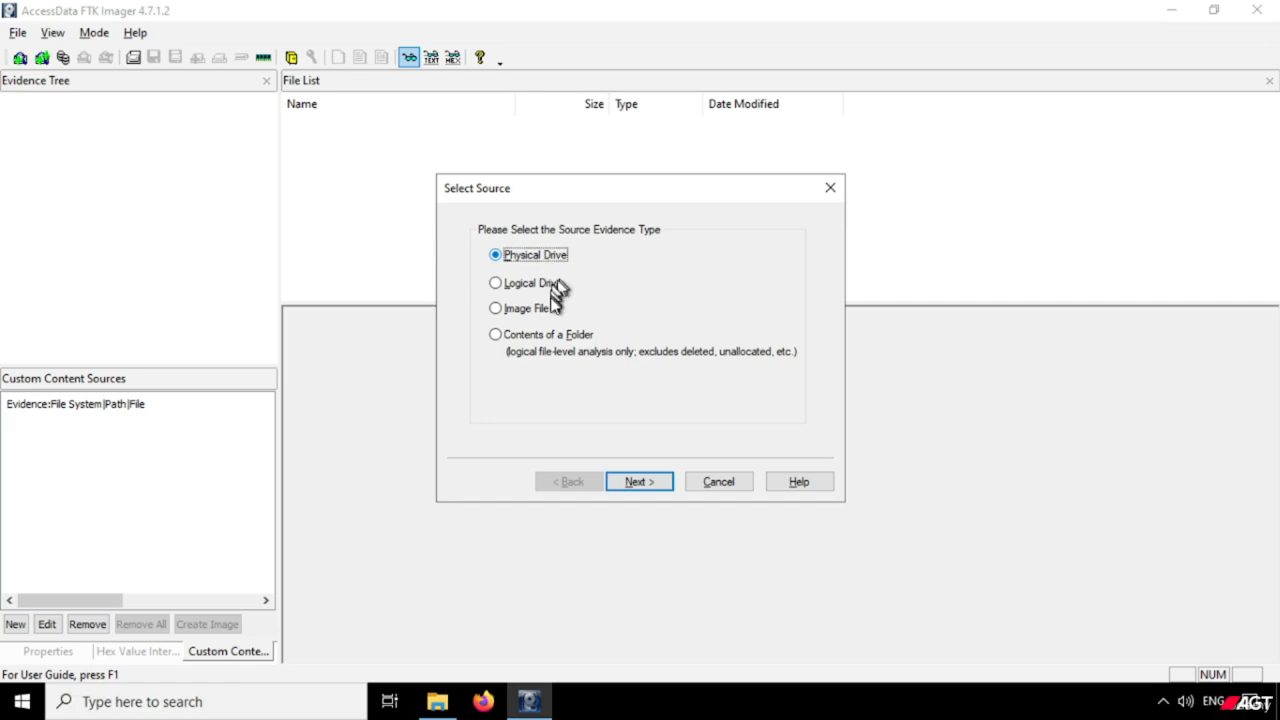
left_click(545, 313)
left_click(545, 313)
left_click(660, 487)
left_click(740, 334)
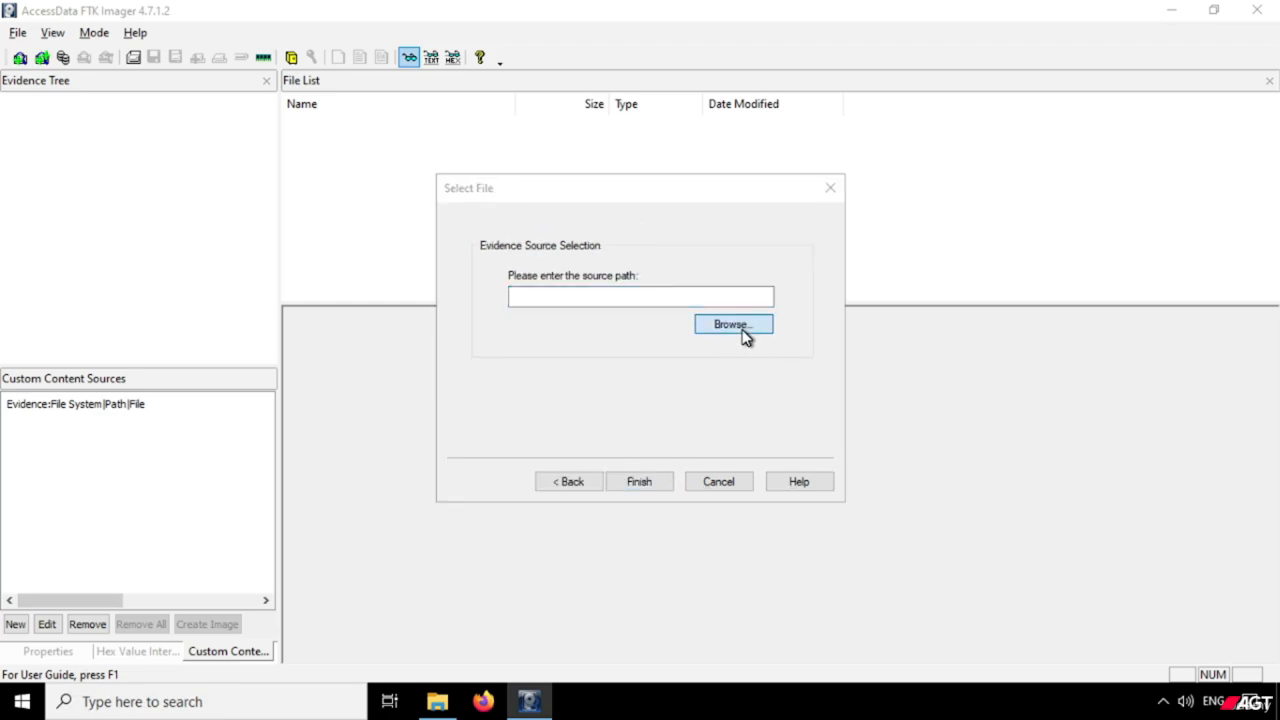
double_click(716, 539)
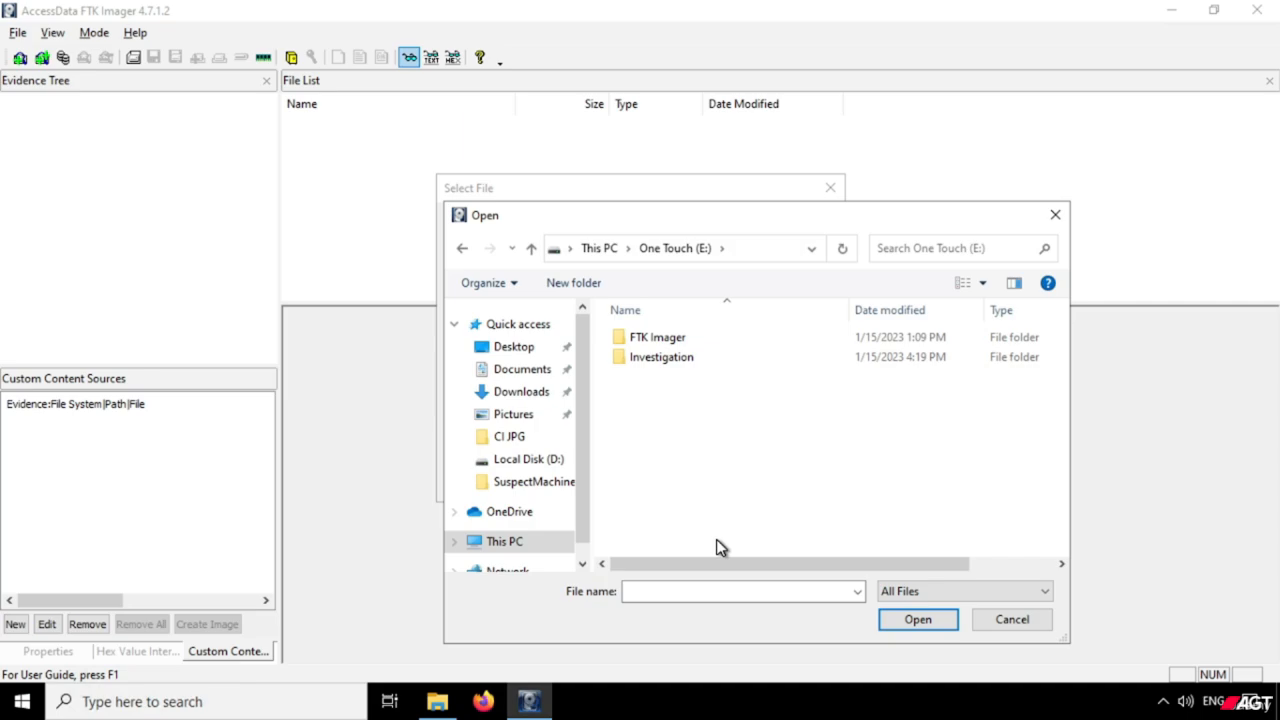
double_click(660, 362)
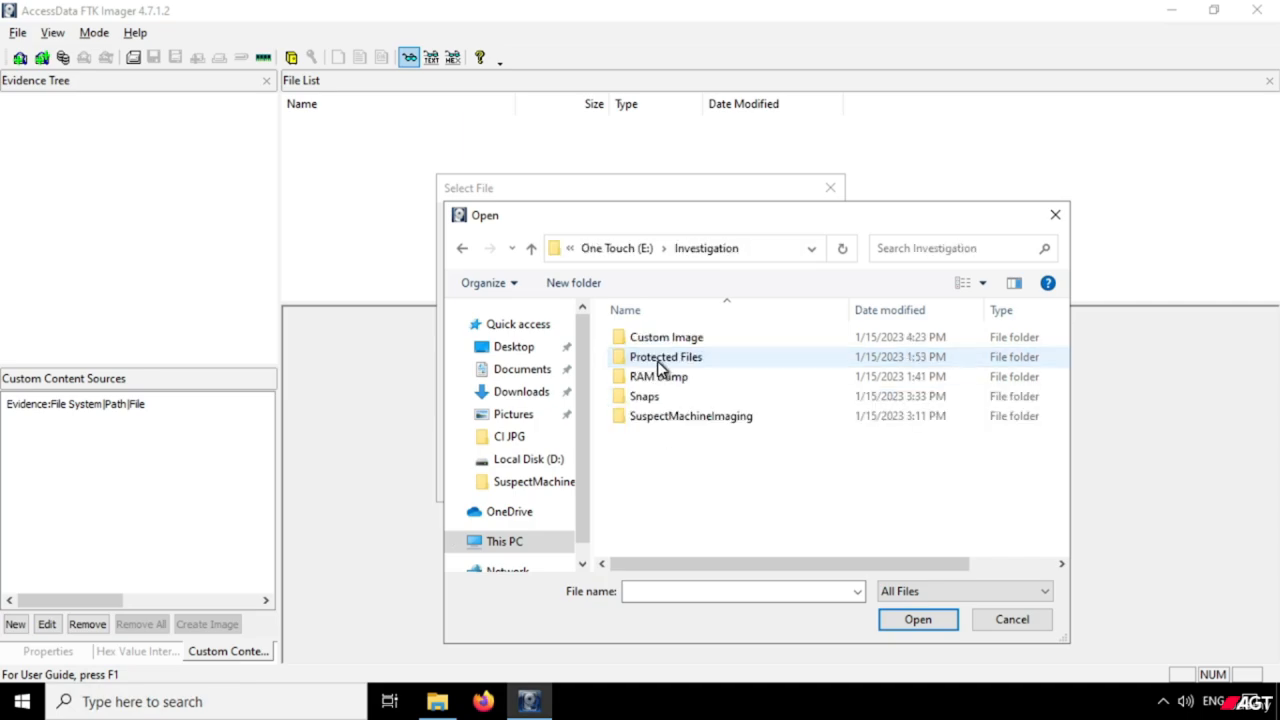
double_click(672, 418)
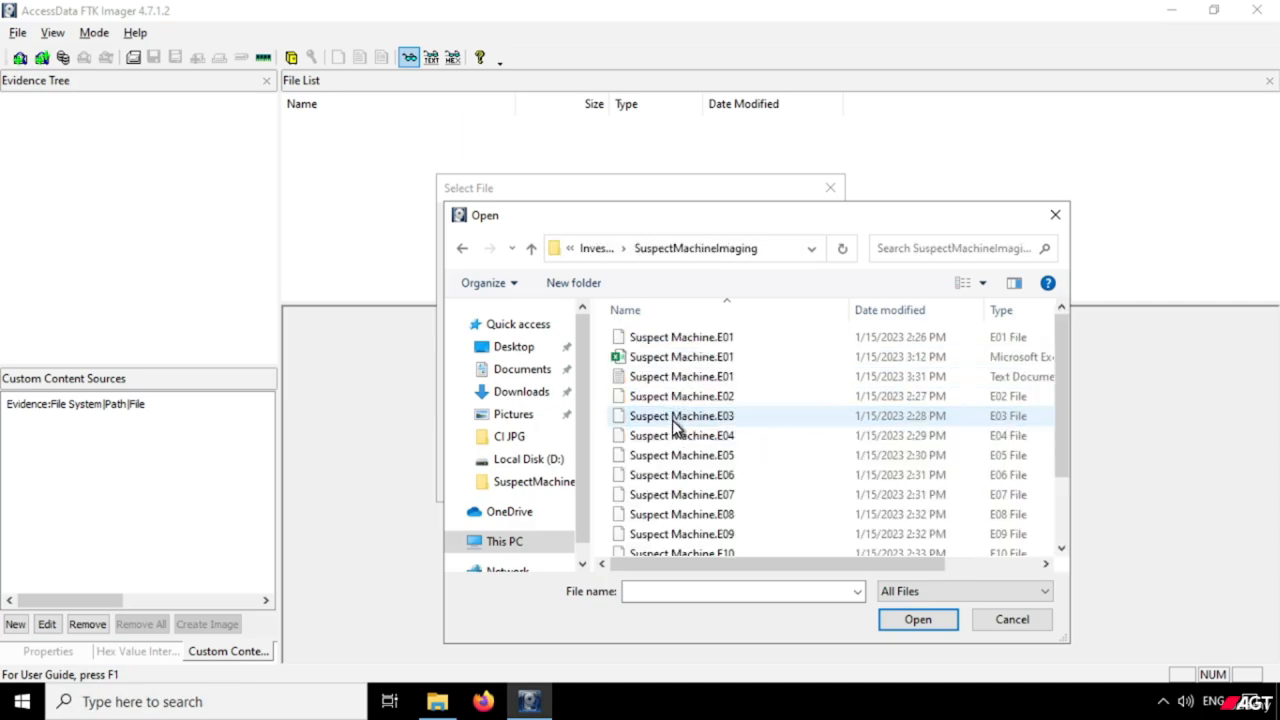
left_click(702, 340)
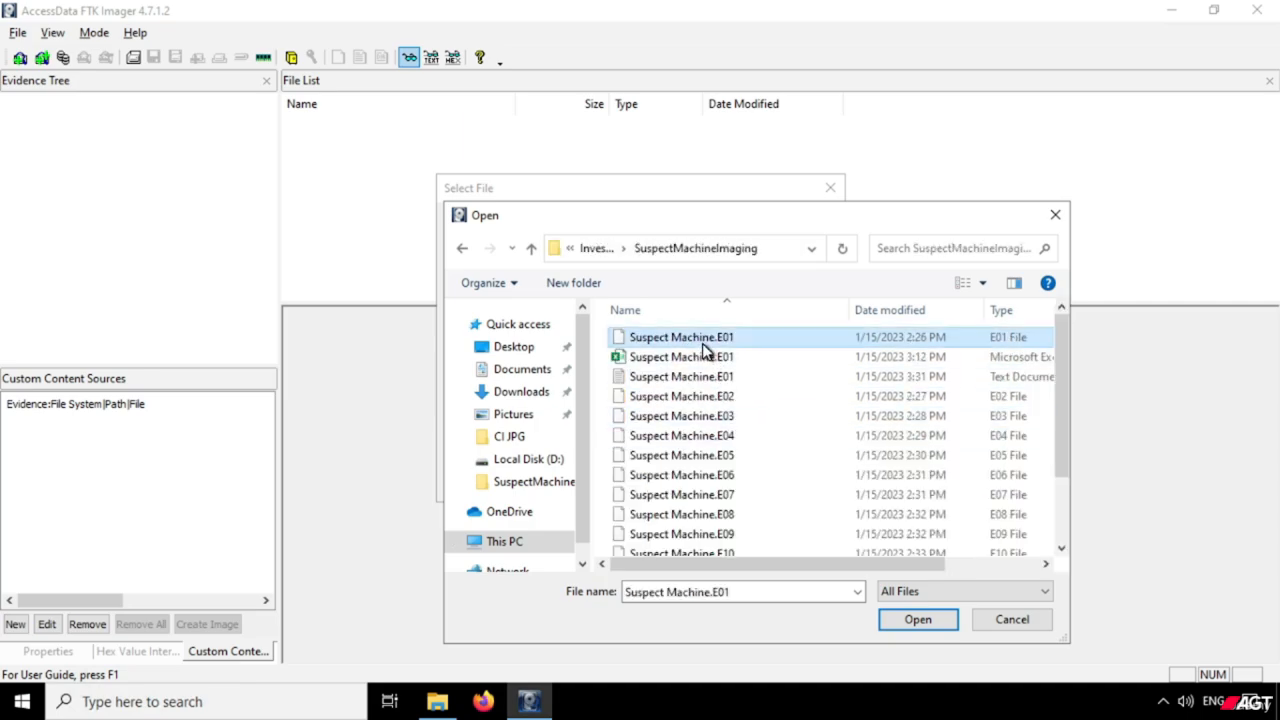
left_click(917, 620)
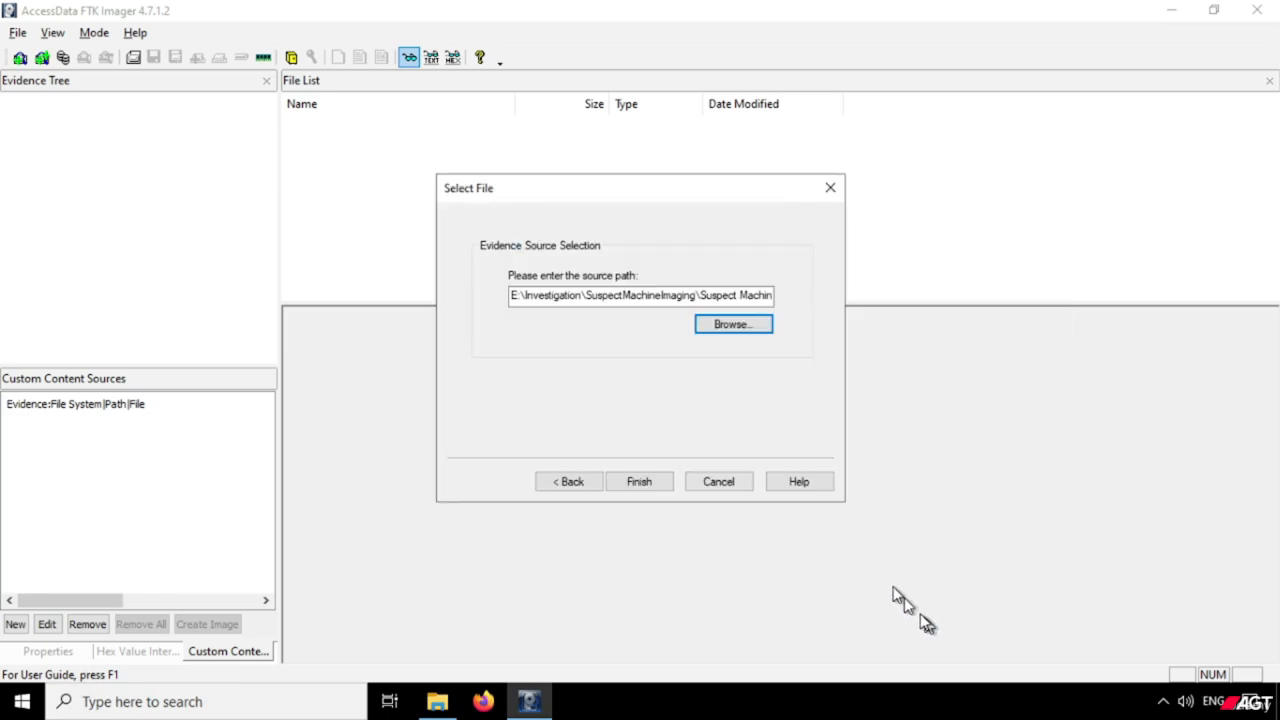
left_click(639, 481)
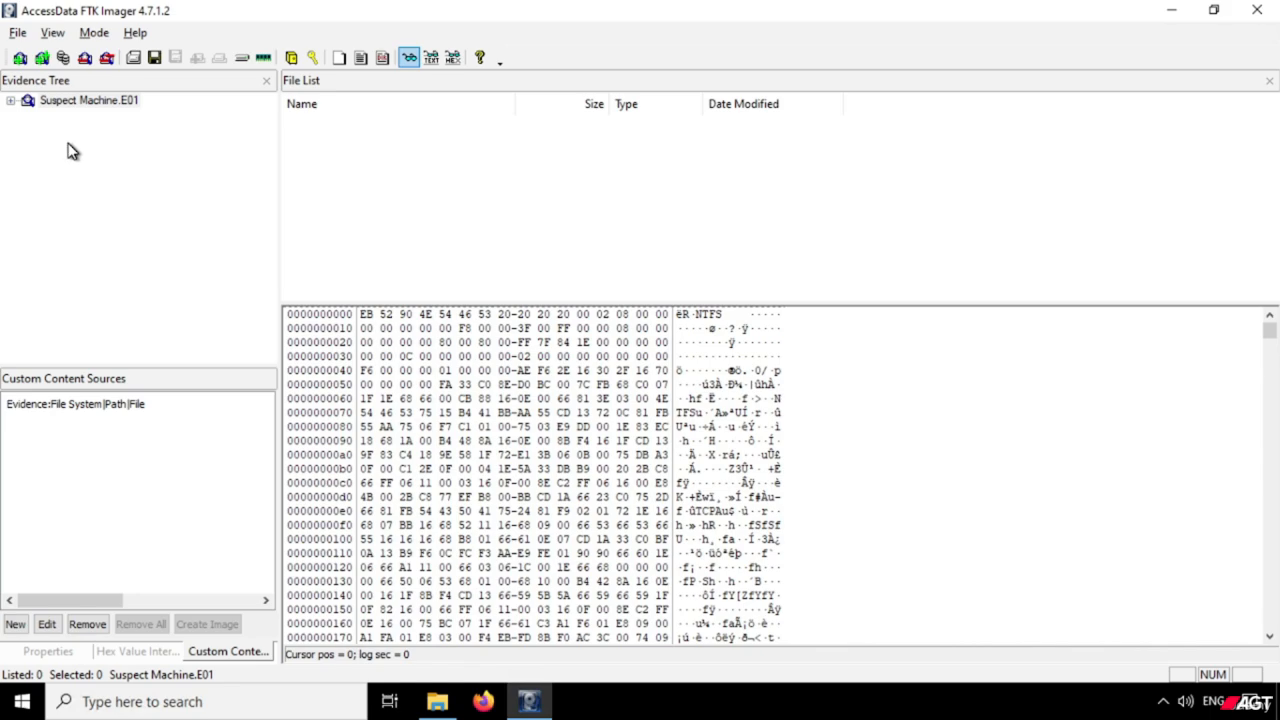
Expand Suspect Machine.E01 down to its NONAME [NTFS] volume, look through the orphan folder's contents, and collapse that folder.
left_click(65, 104)
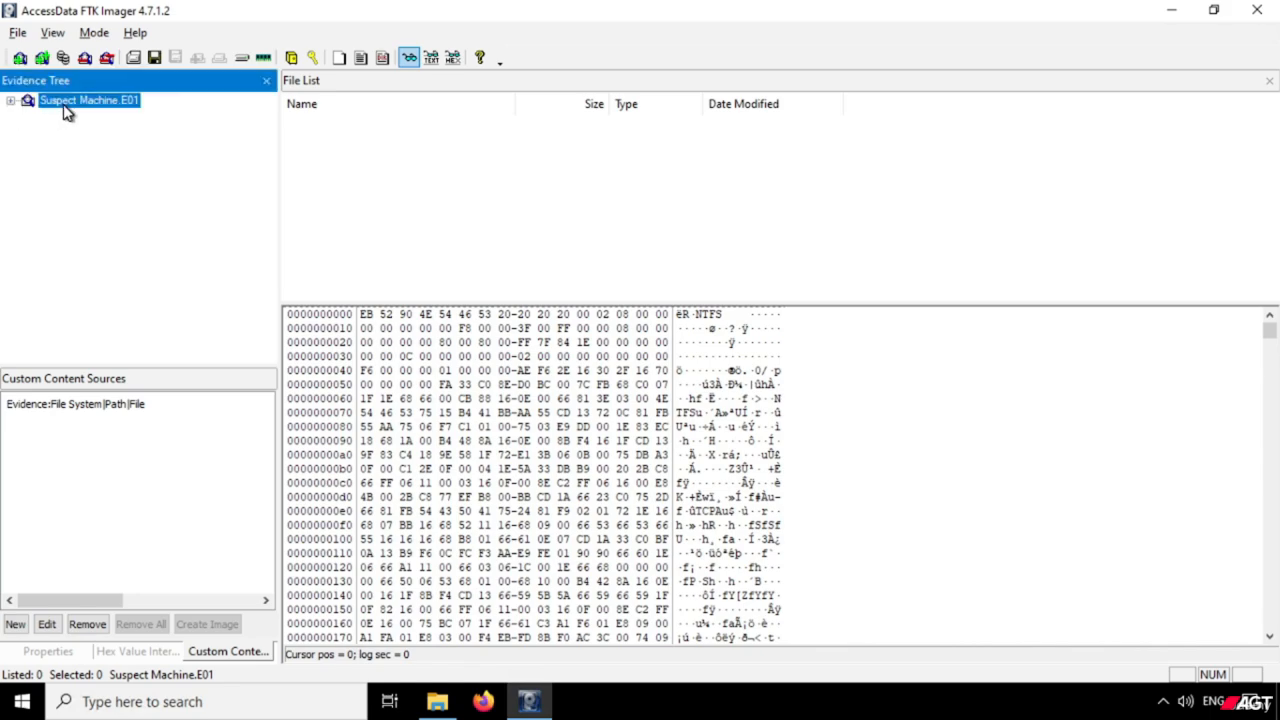
left_click(12, 101)
left_click(28, 116)
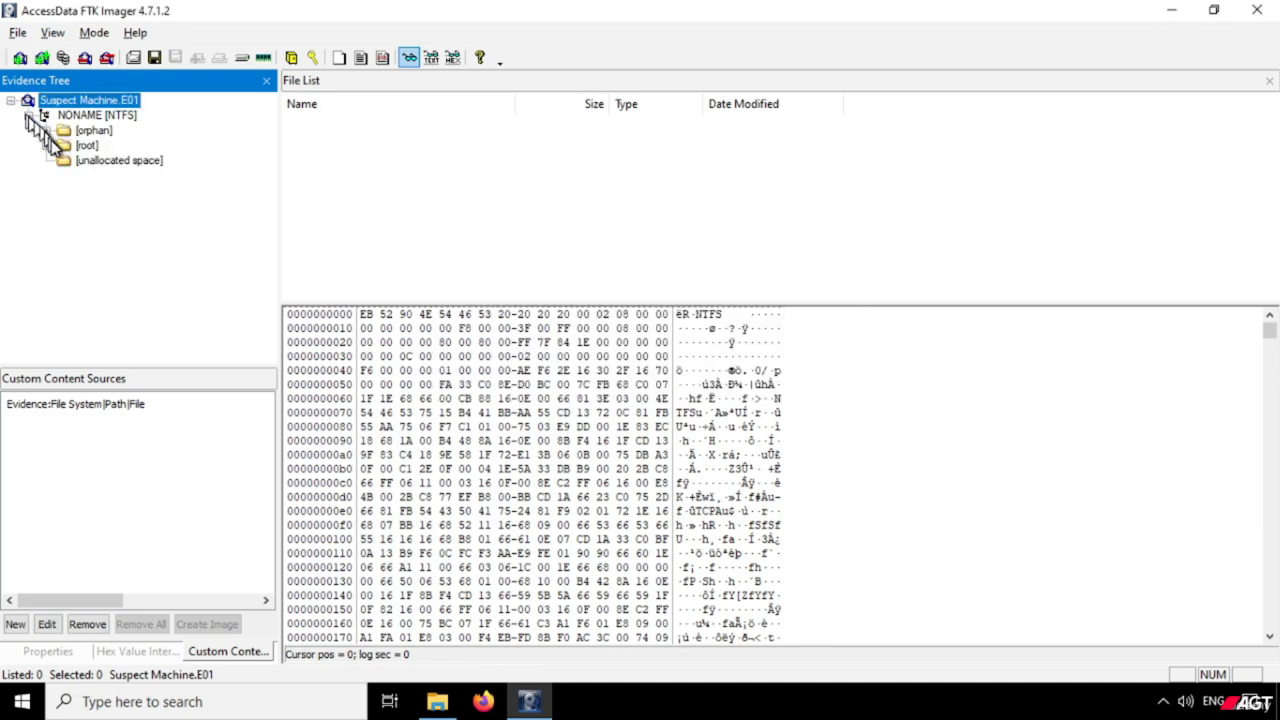
left_click(46, 131)
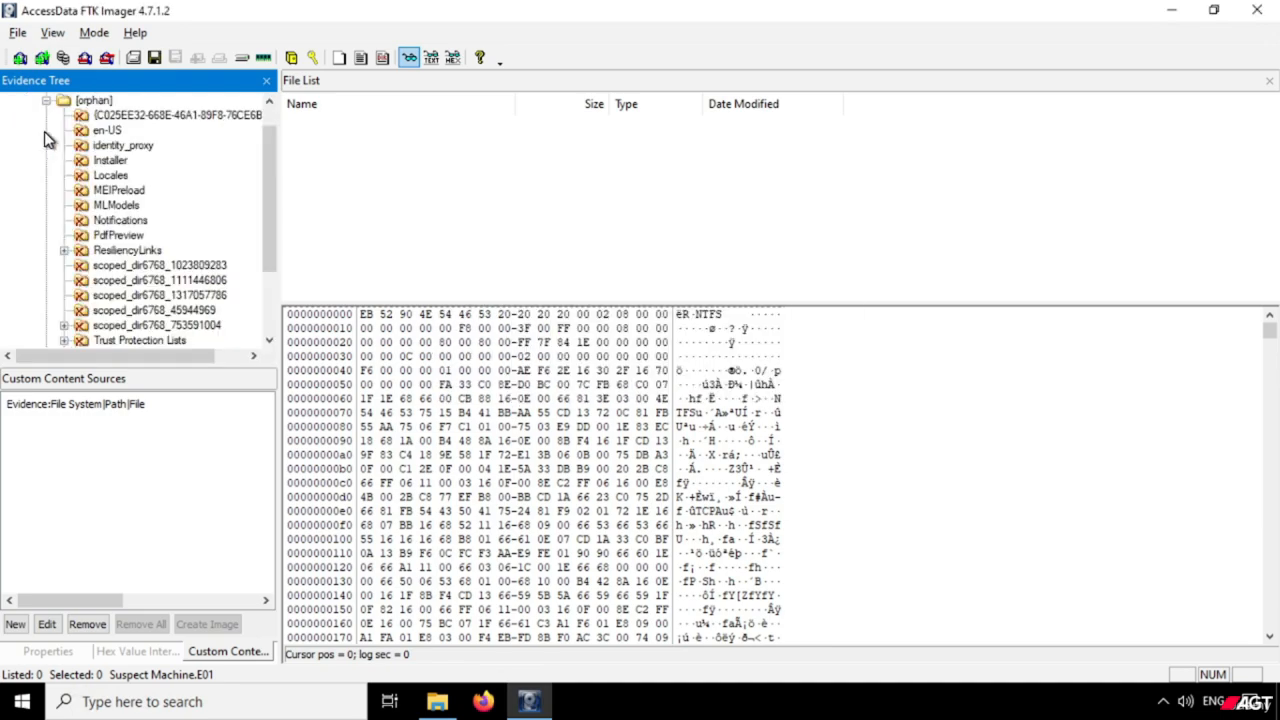
scroll(115, 240, "down", 2)
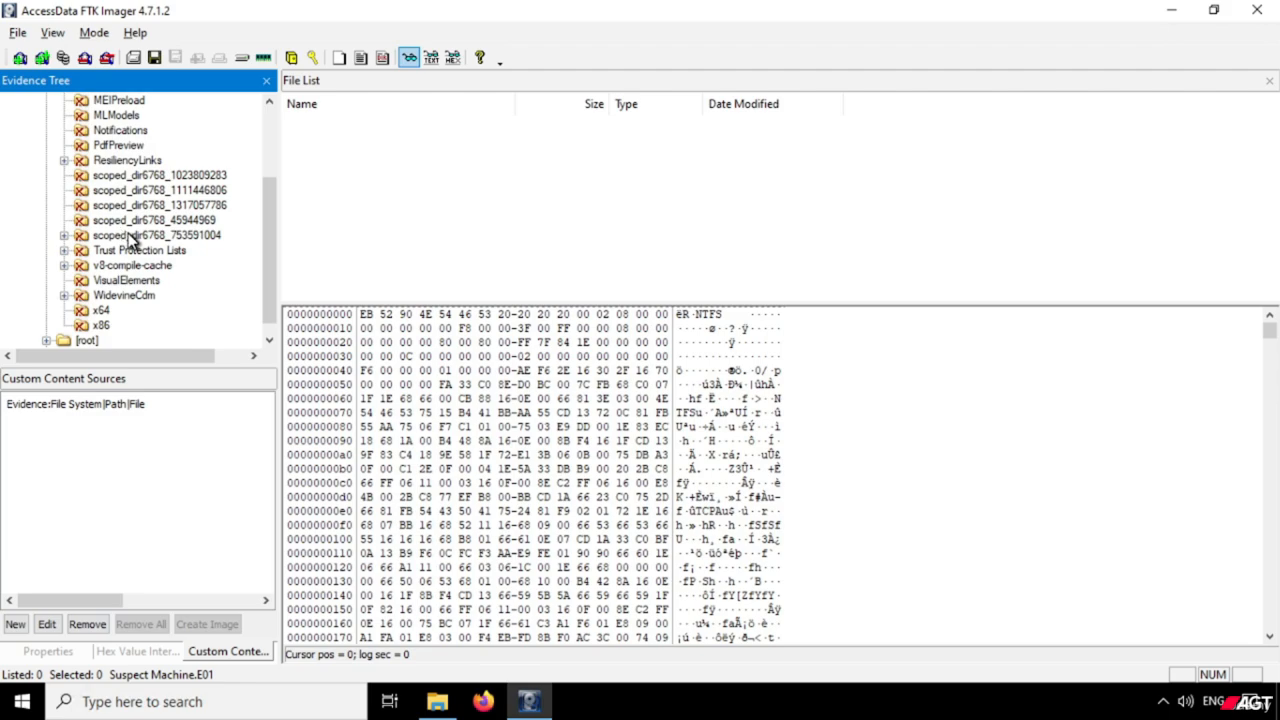
scroll(128, 240, "up", 3)
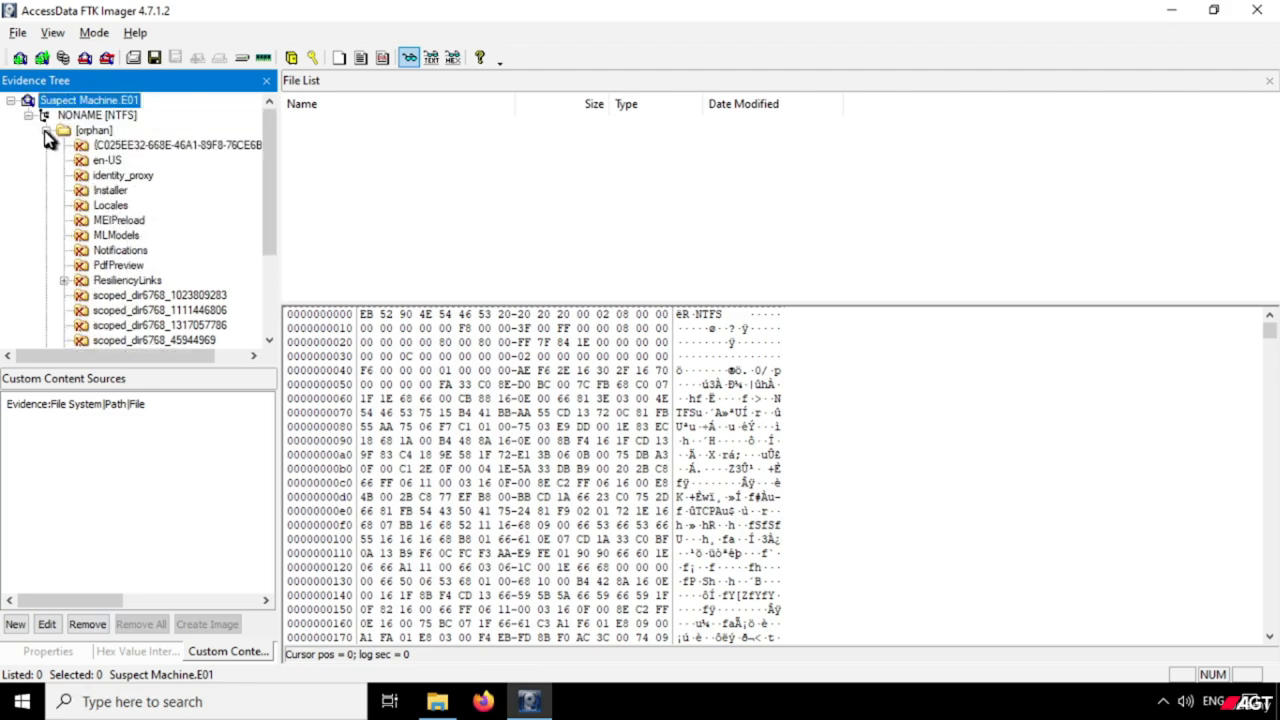
left_click(46, 131)
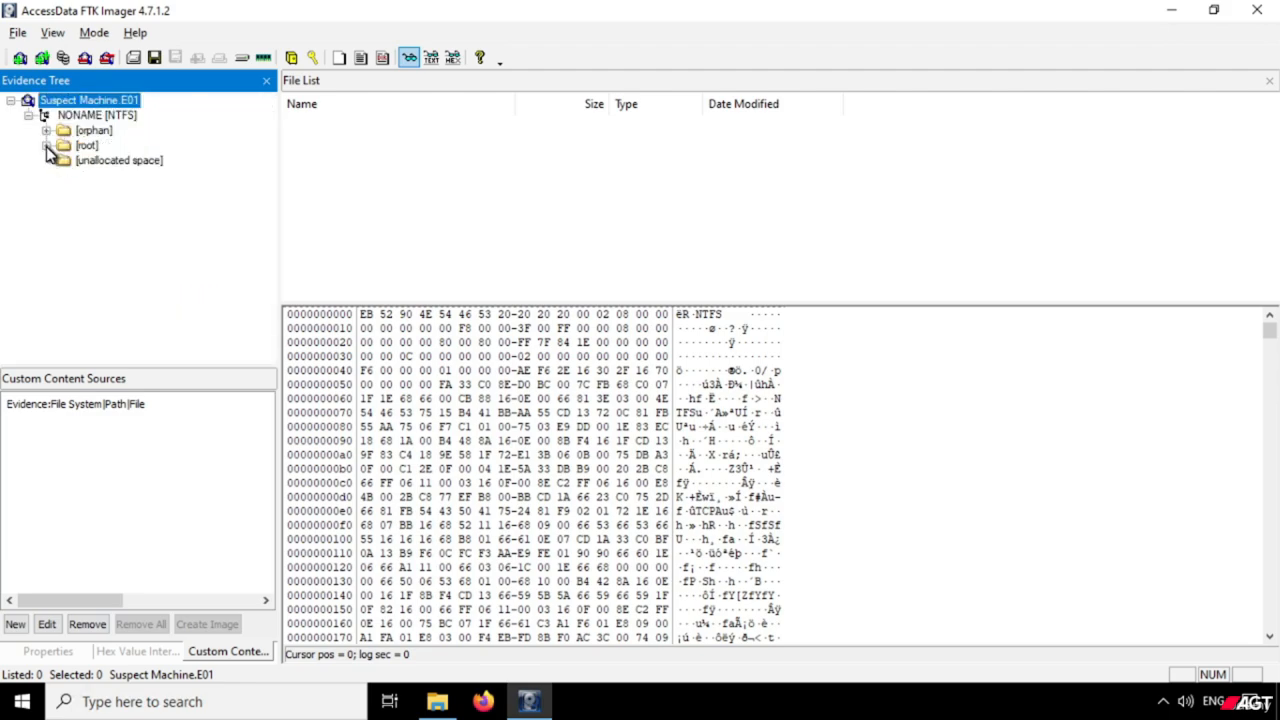
Expand the root folder of the Suspect Machine.E01 image and look through its folders.
left_click(47, 146)
scroll(186, 262, "down", 1)
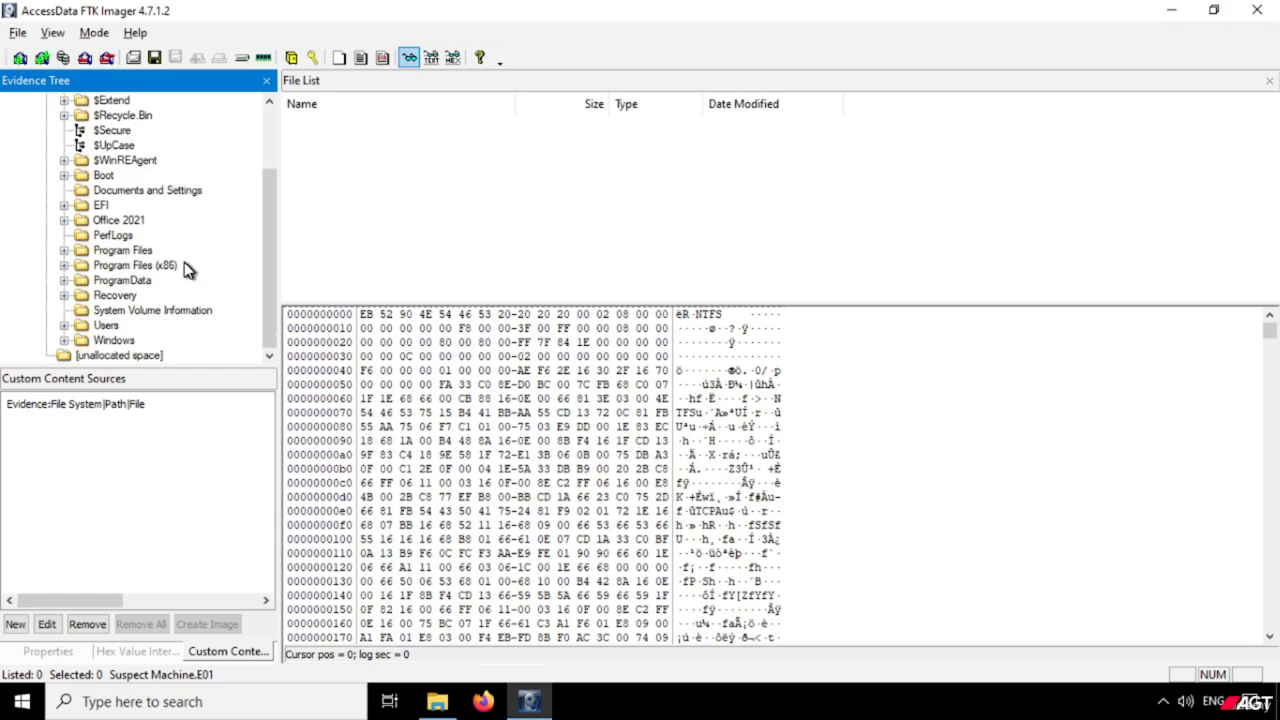
scroll(184, 263, "up", 2)
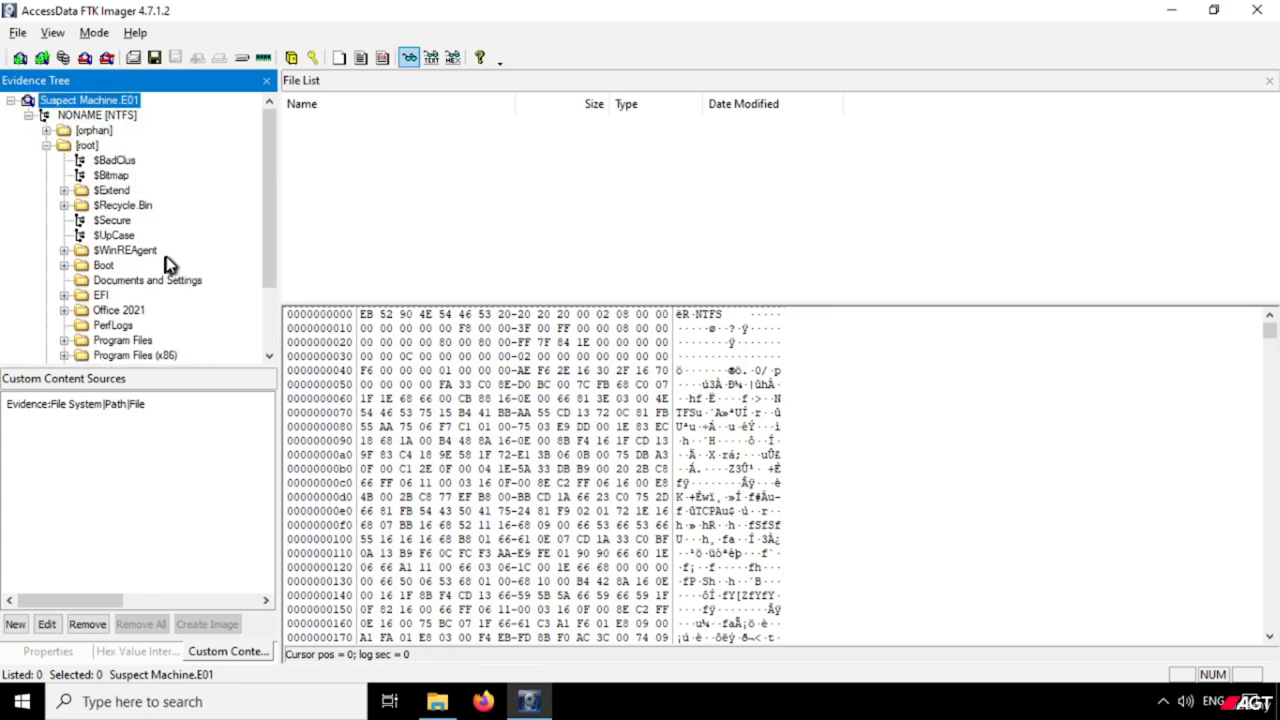
scroll(207, 298, "down", 2)
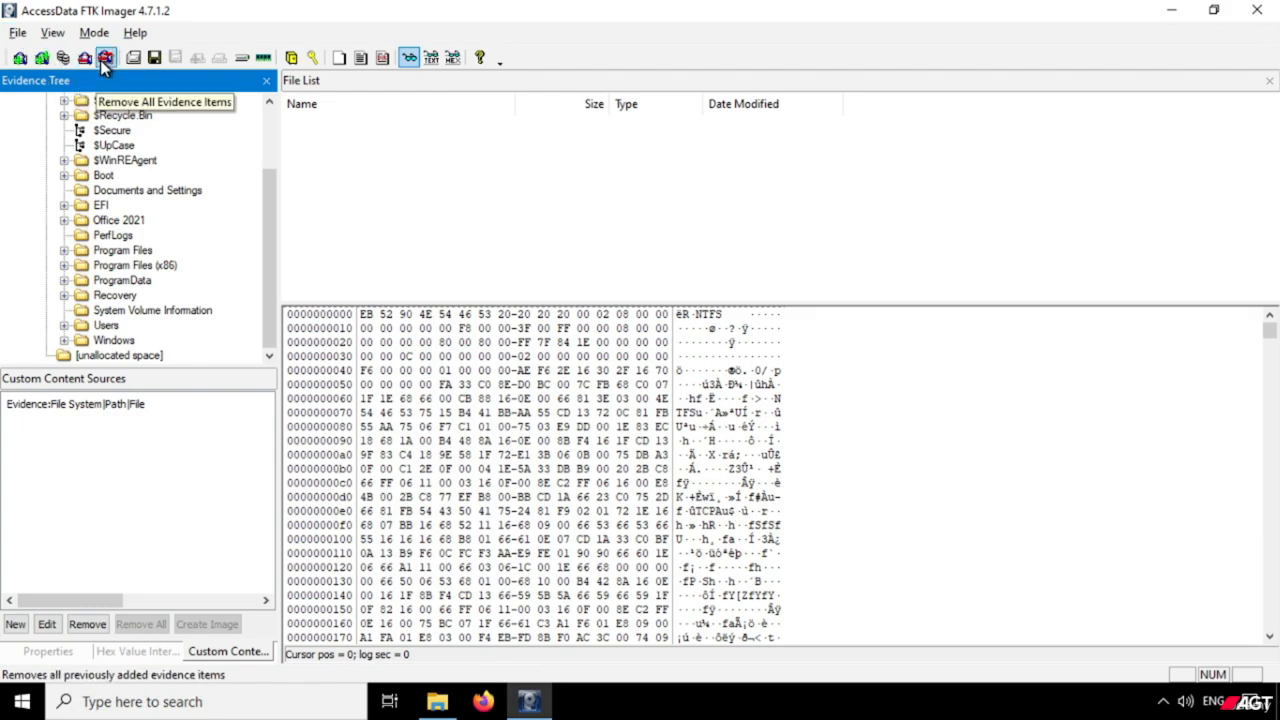
Remove the Suspect Machine.E01 evidence item from the evidence tree.
left_click(18, 33)
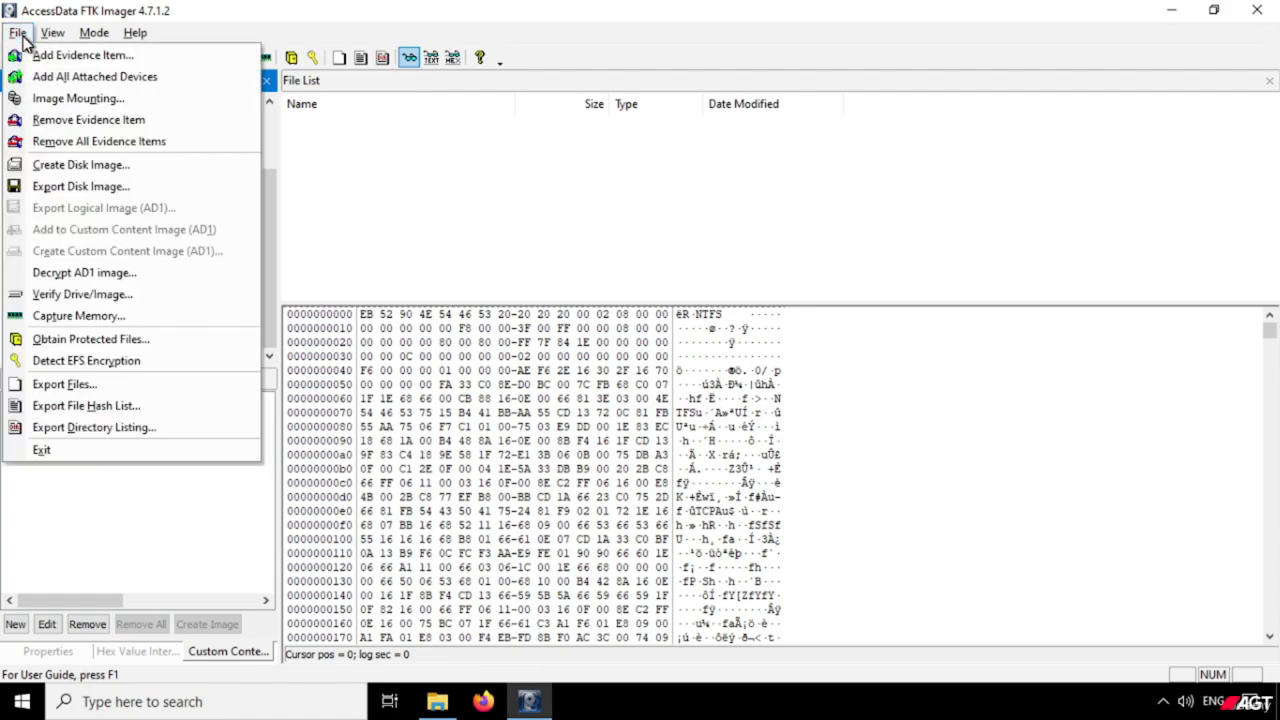
mouse_move(52, 32)
left_click(47, 120)
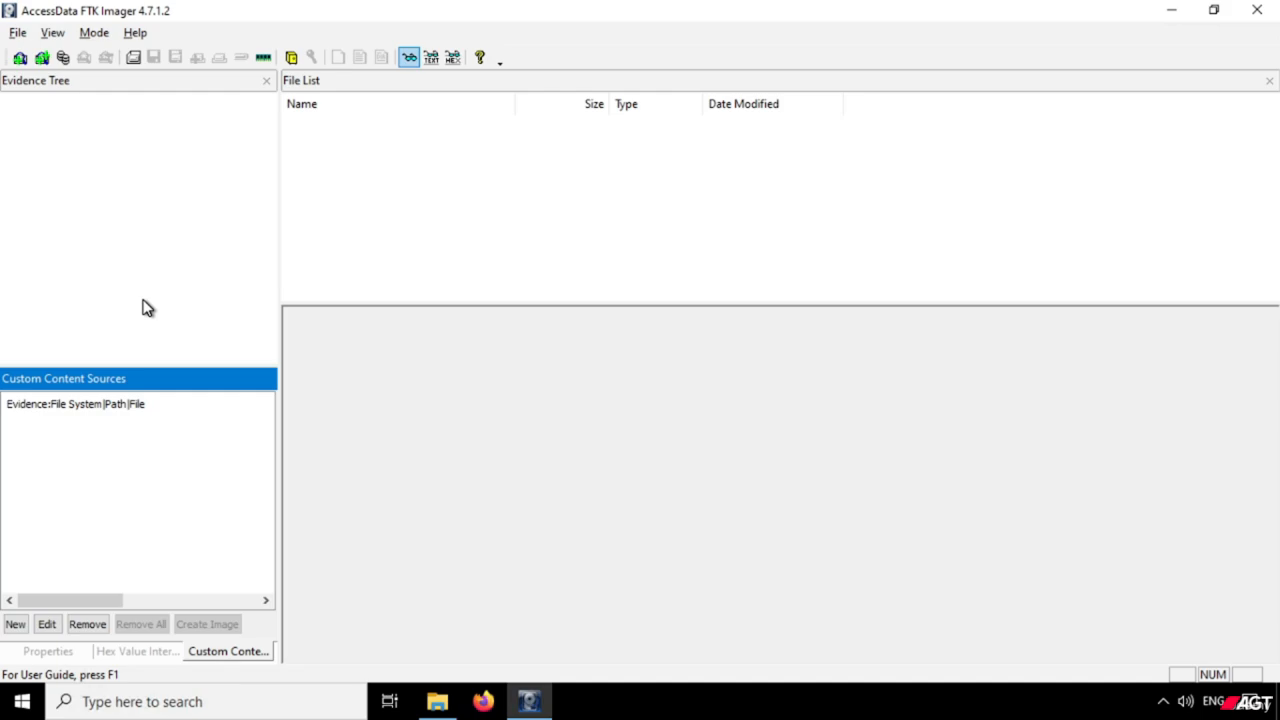
left_click(142, 307)
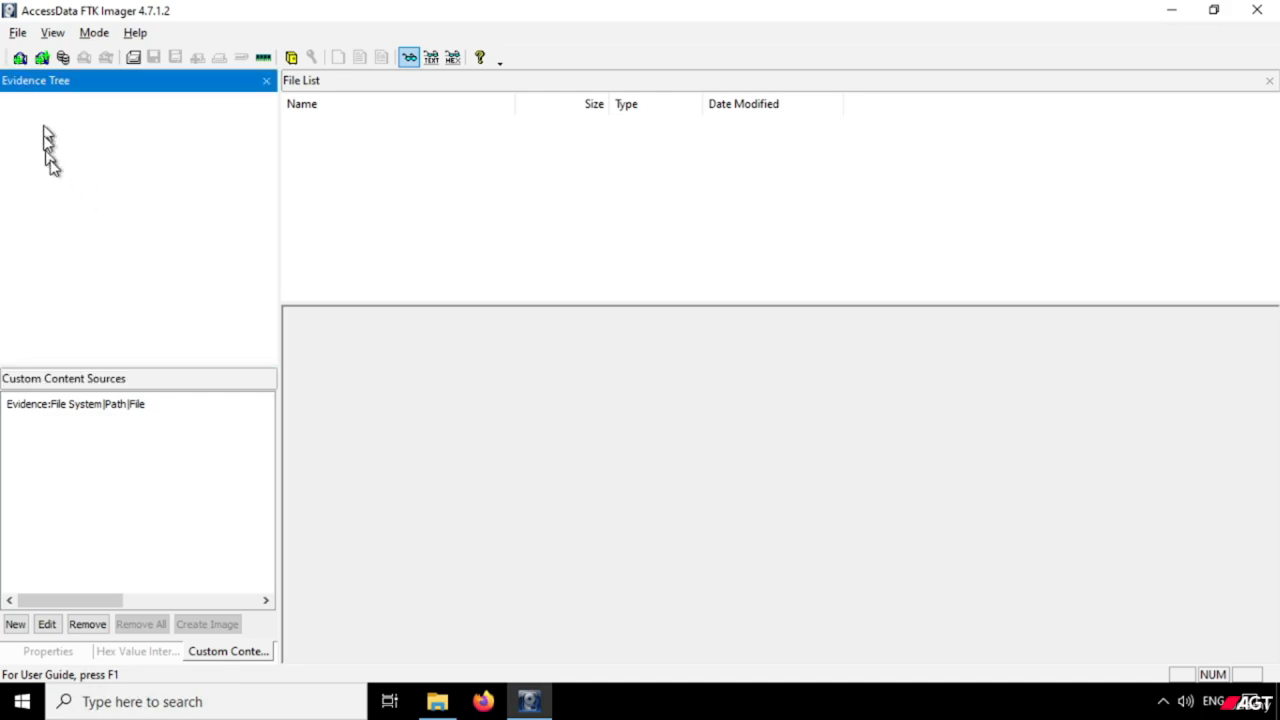
Add the image file Admin JPG.ad1 from E:\Investigation\Custom Image\CI JPG as an evidence item.
left_click(16, 34)
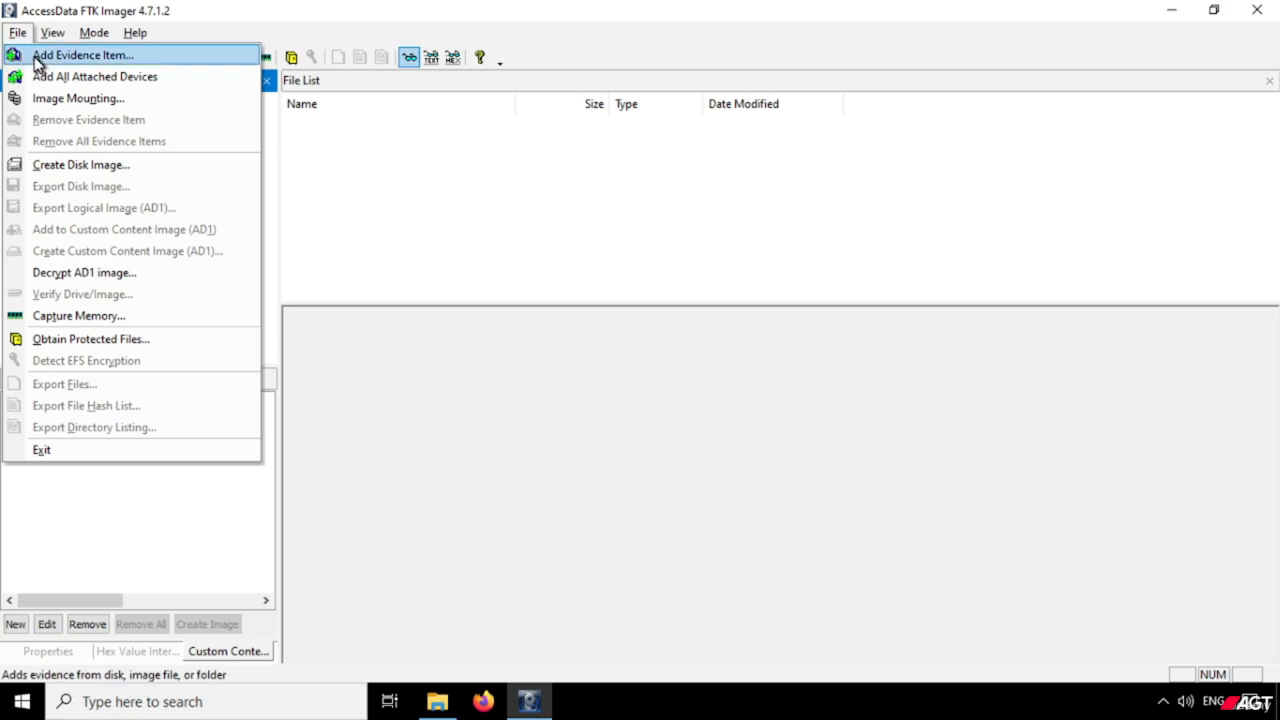
left_click(38, 57)
left_click(532, 314)
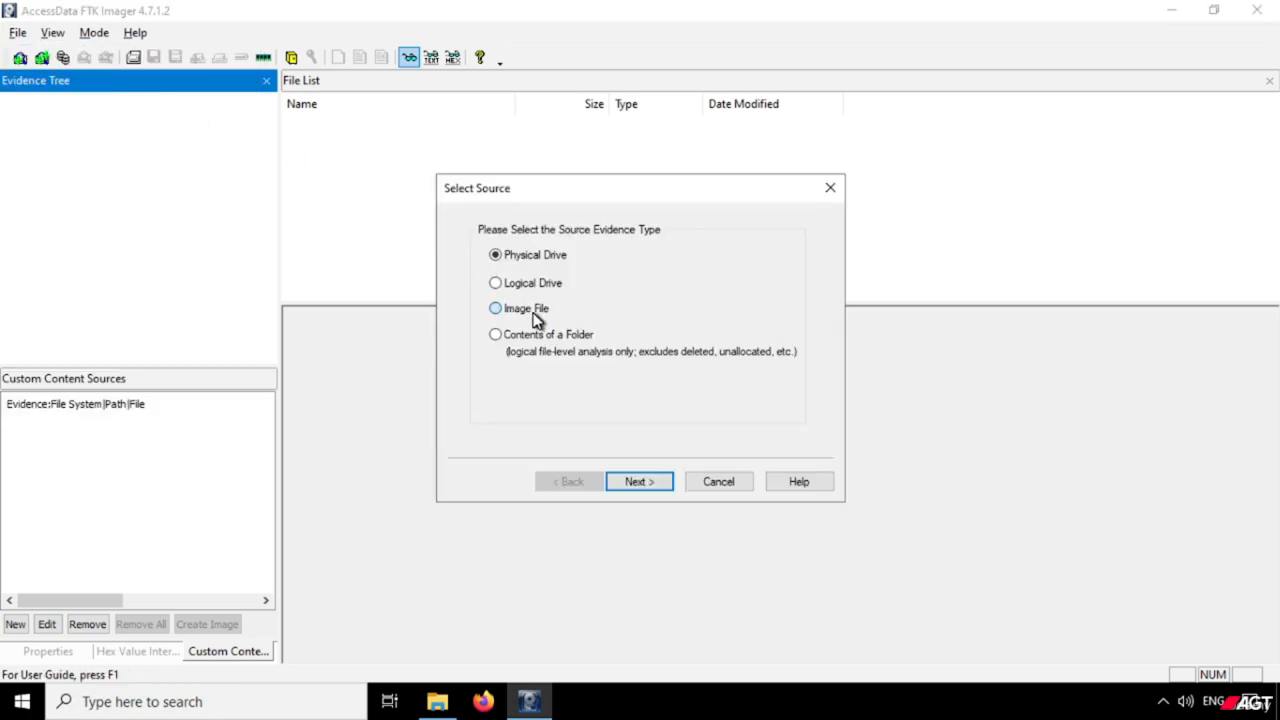
left_click(645, 481)
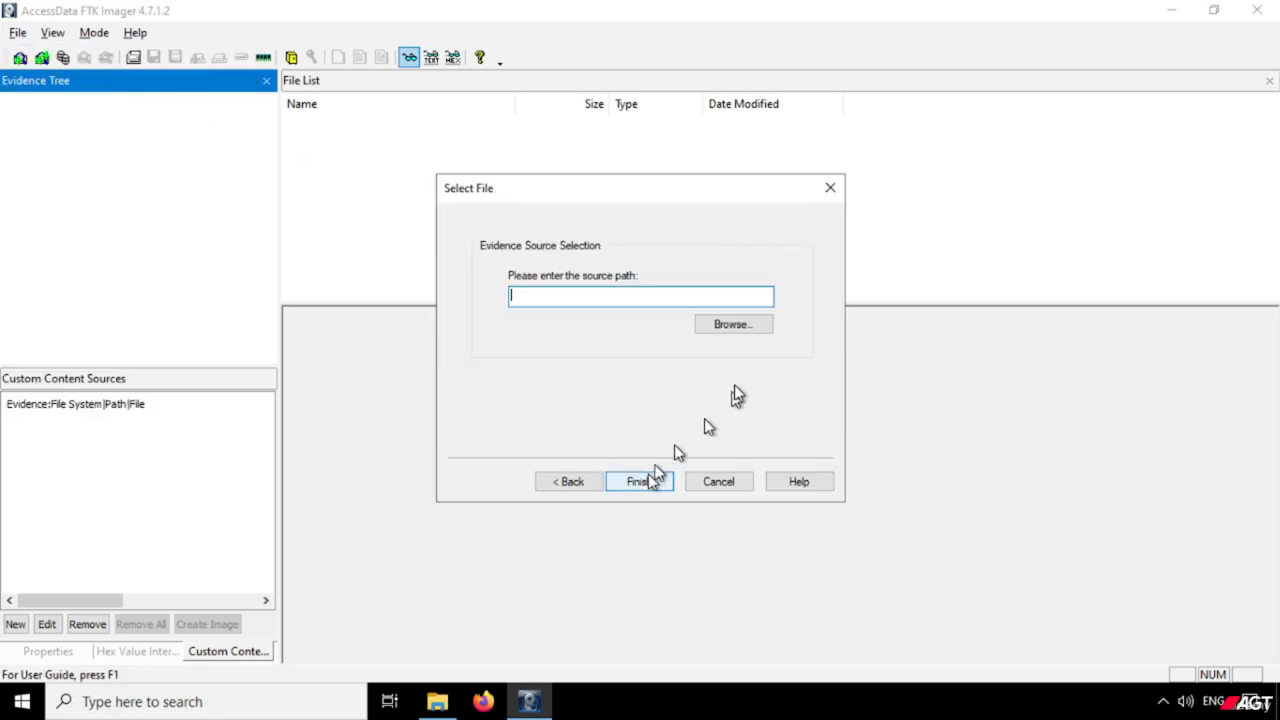
left_click(730, 330)
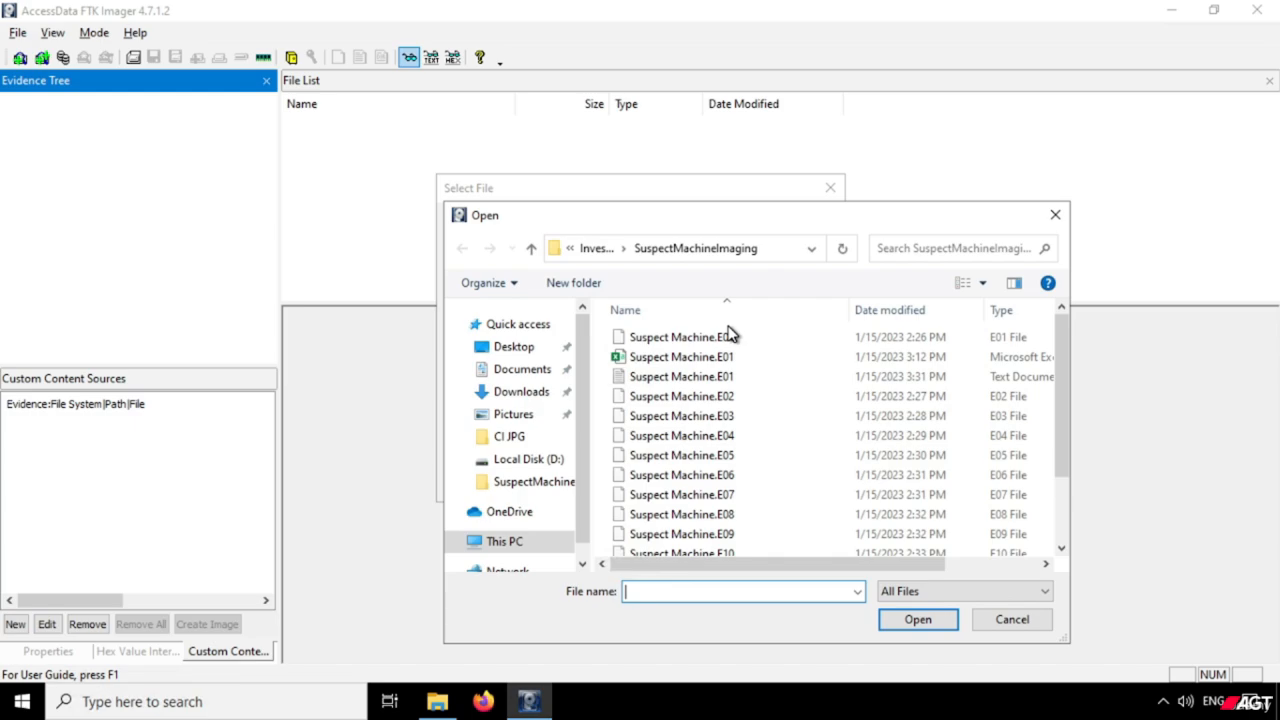
left_click(596, 248)
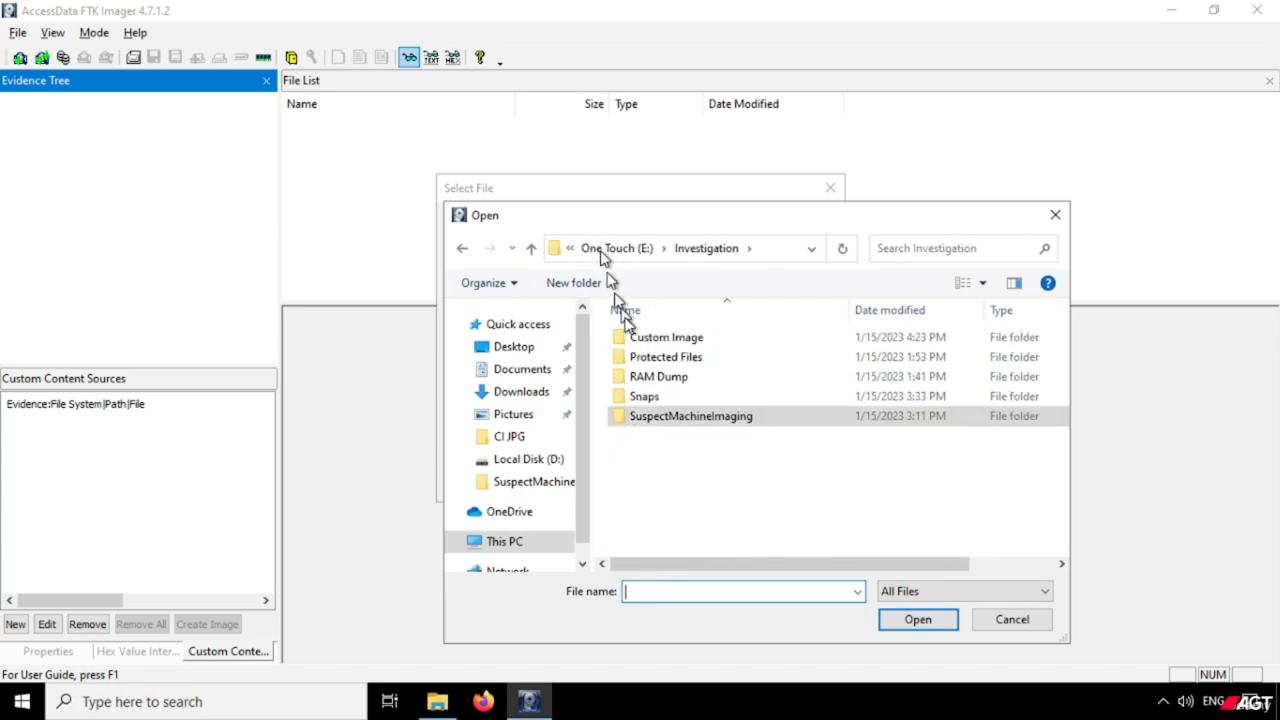
double_click(655, 340)
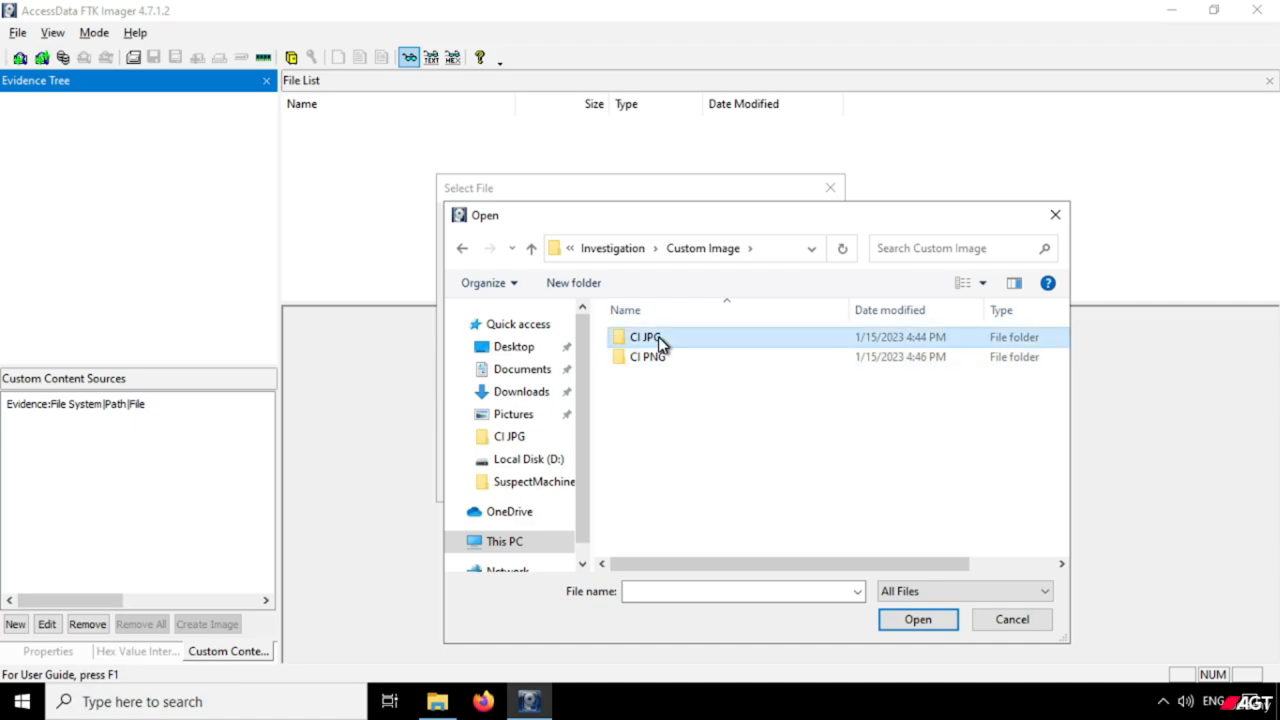
double_click(660, 340)
left_click(692, 338)
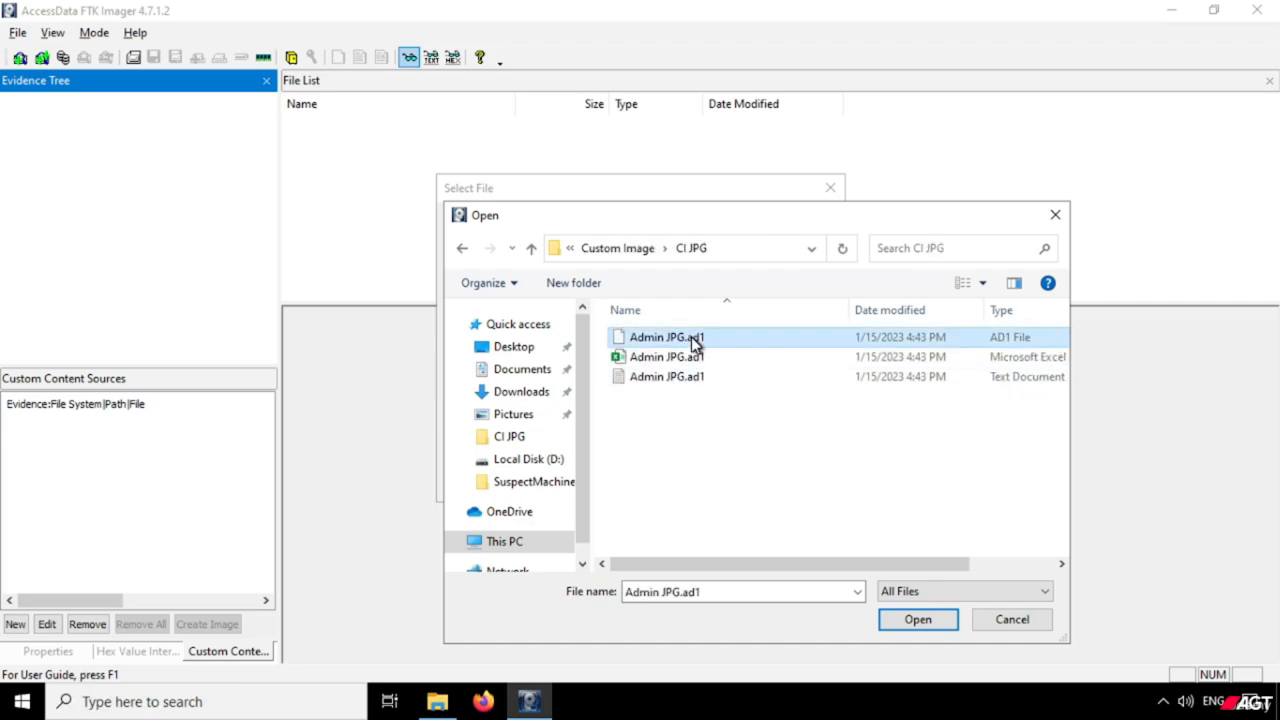
left_click(930, 622)
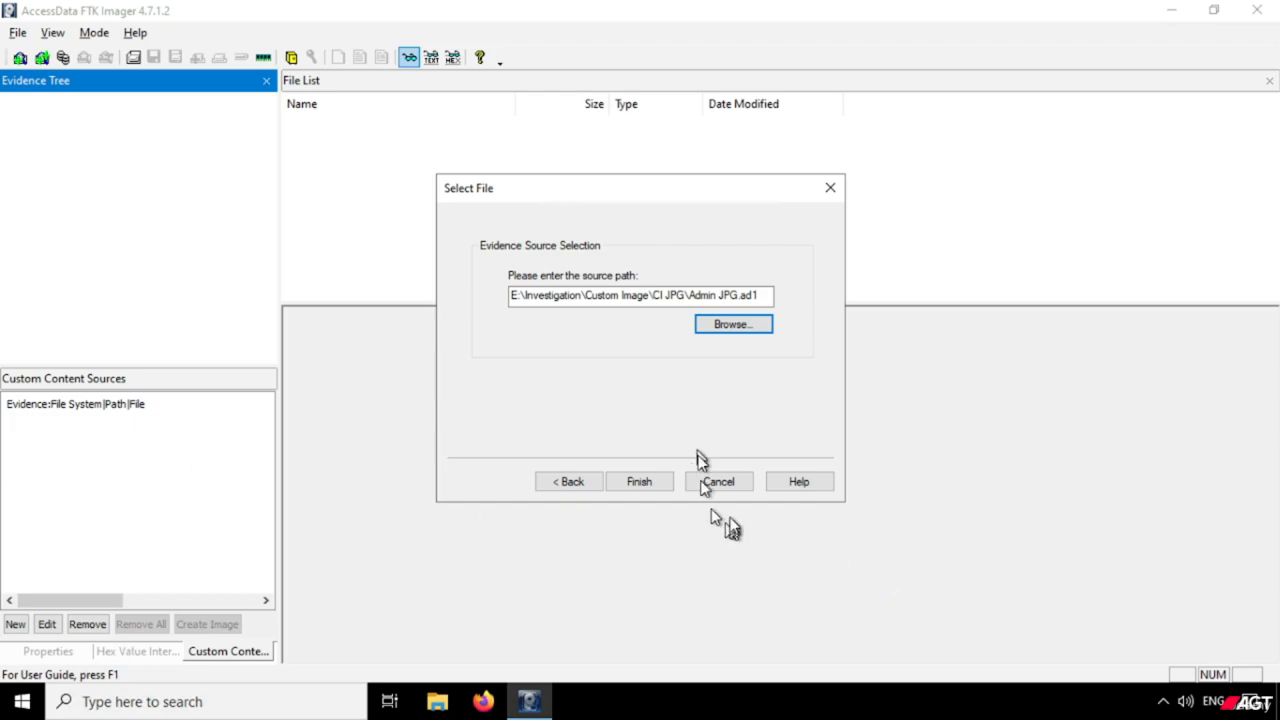
left_click(649, 483)
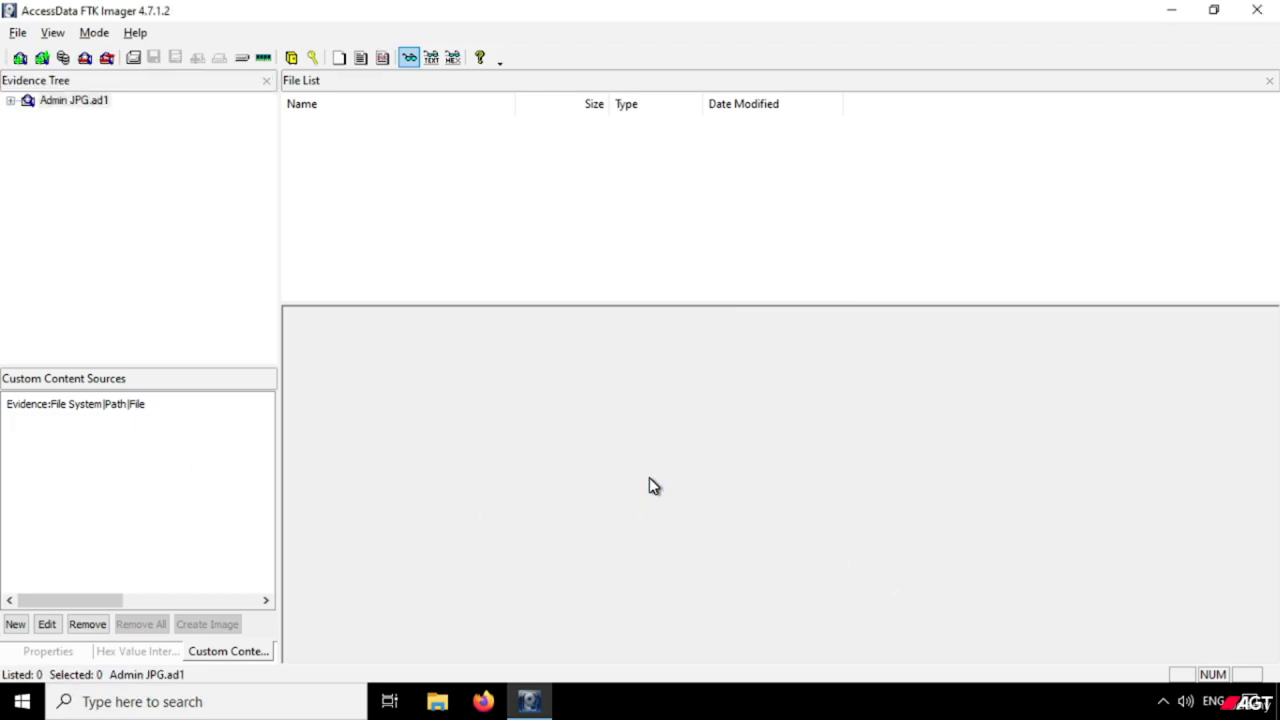
Expand the Admin JPG.ad1 custom content image down to the Administrator folder under Users.
left_click(84, 104)
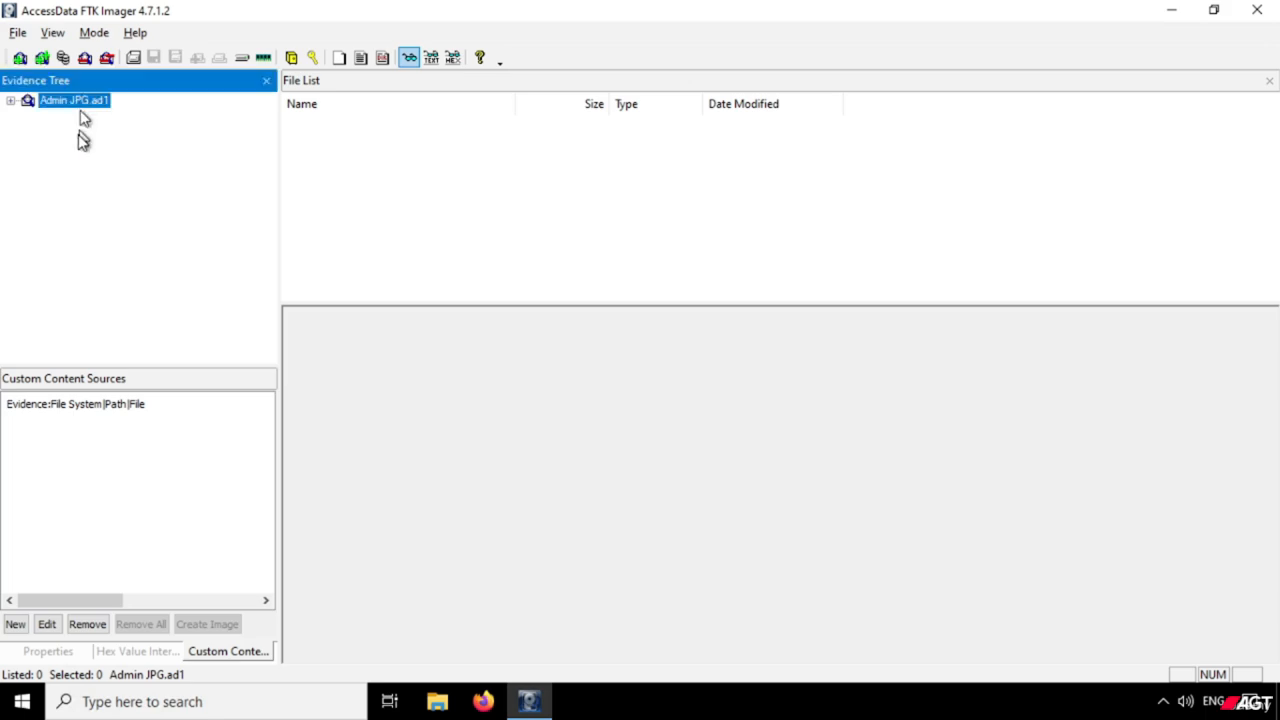
left_click(10, 101)
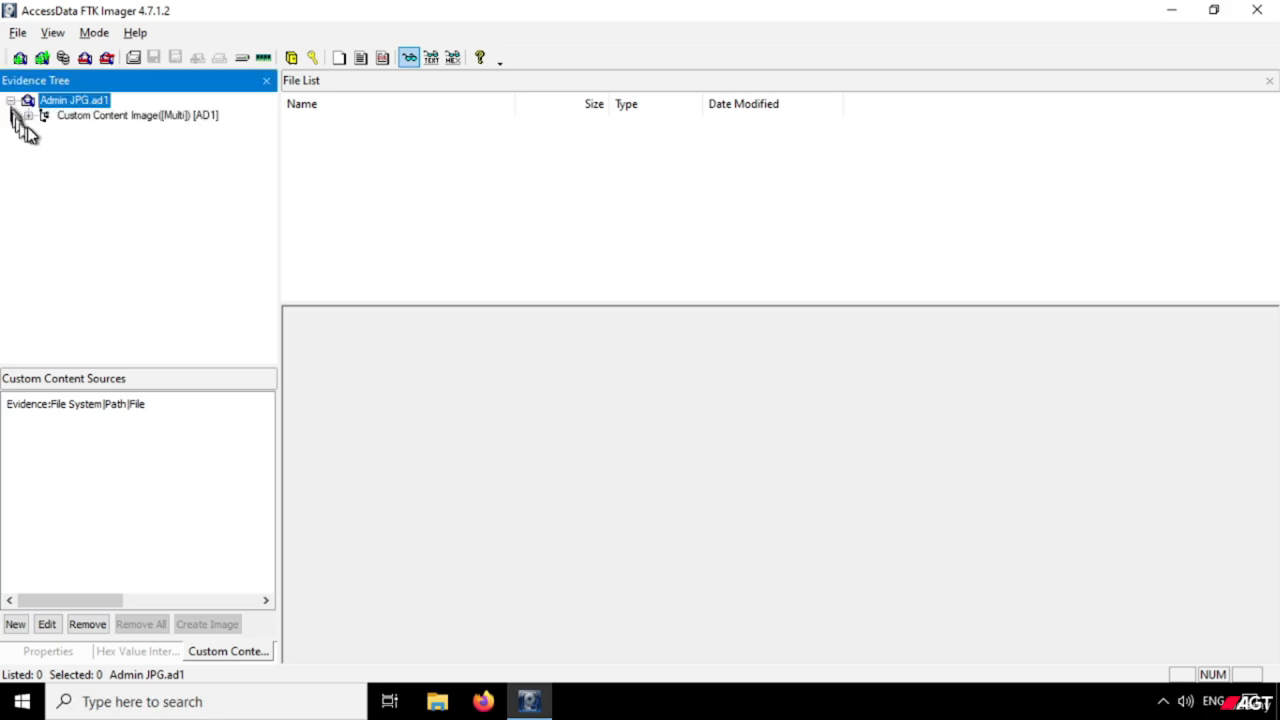
left_click(28, 115)
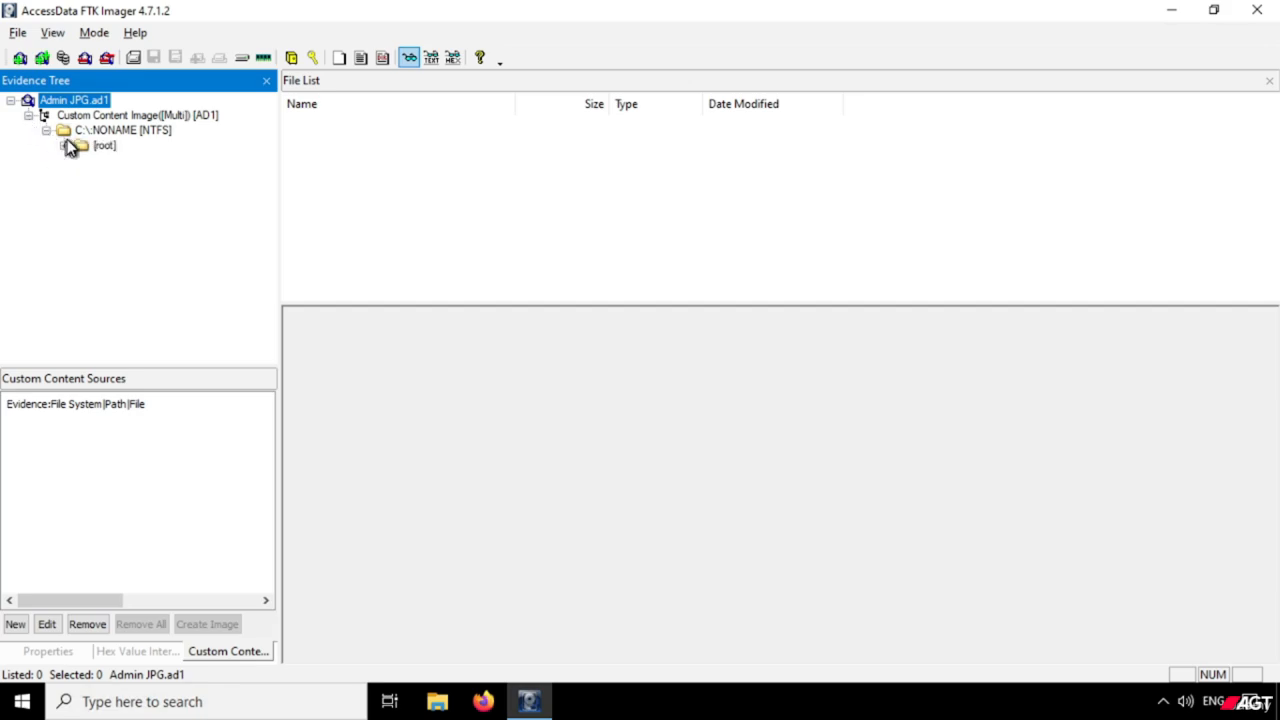
left_click(66, 146)
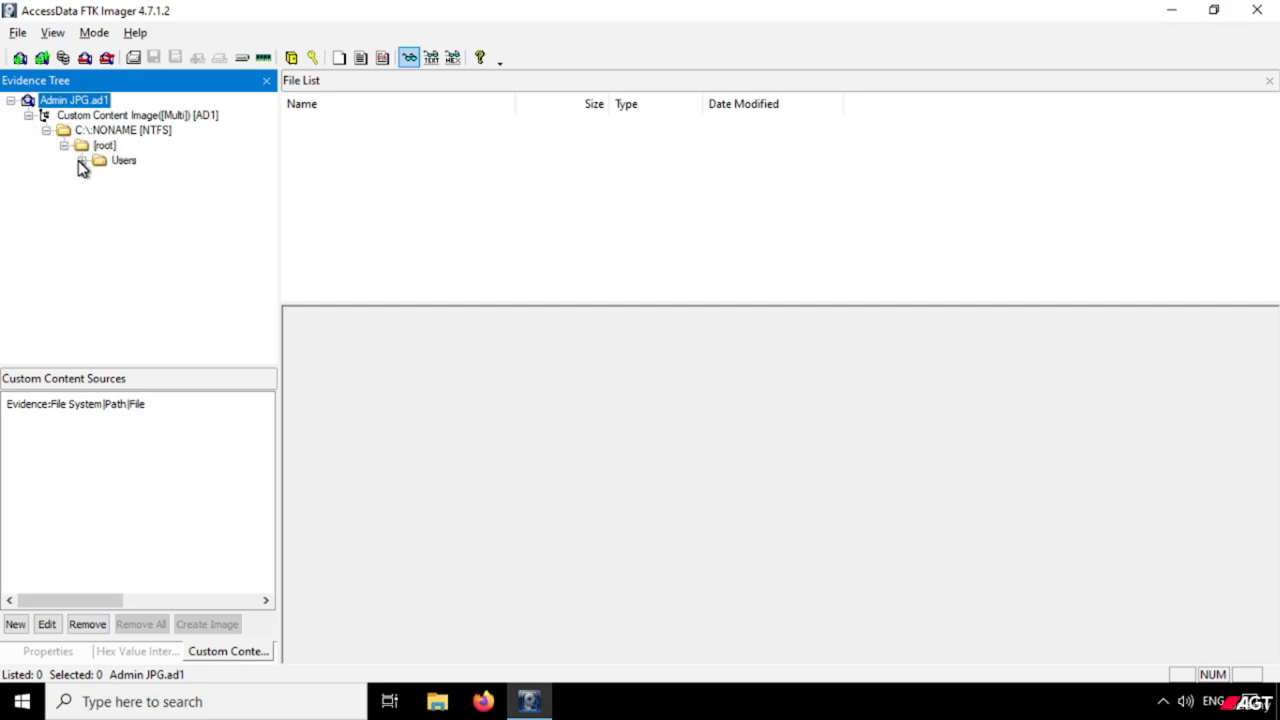
left_click(80, 161)
left_click(101, 177)
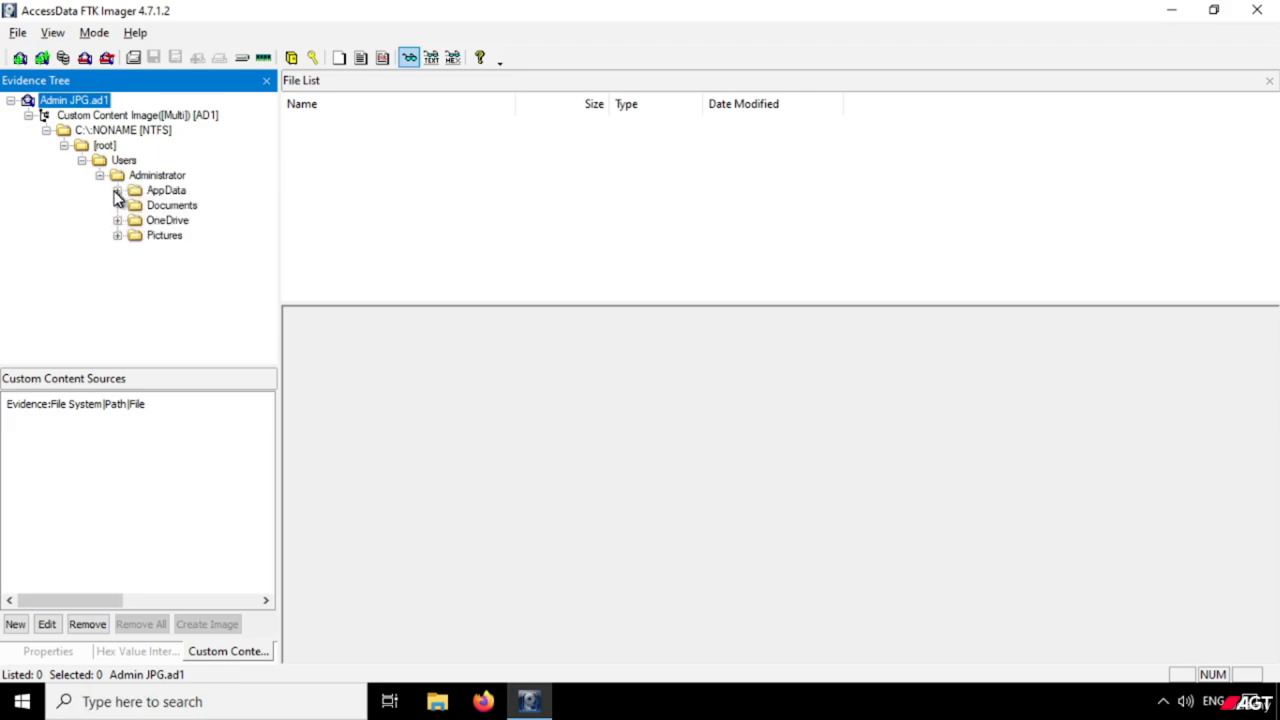
Expand Administrator's AppData\Roaming\Microsoft\Windows\Themes path and preview CachedImage_1366_768_POS0.jpg in the CachedFiles folder.
left_click(117, 191)
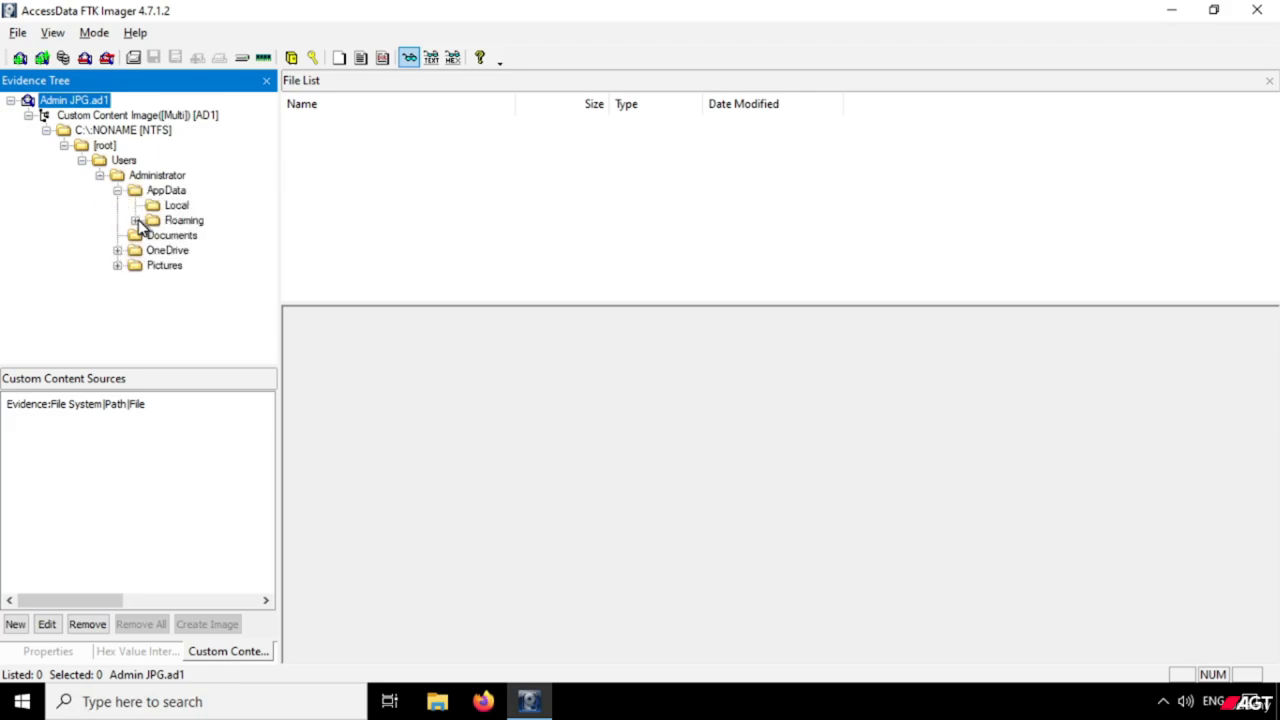
left_click(135, 220)
left_click(153, 236)
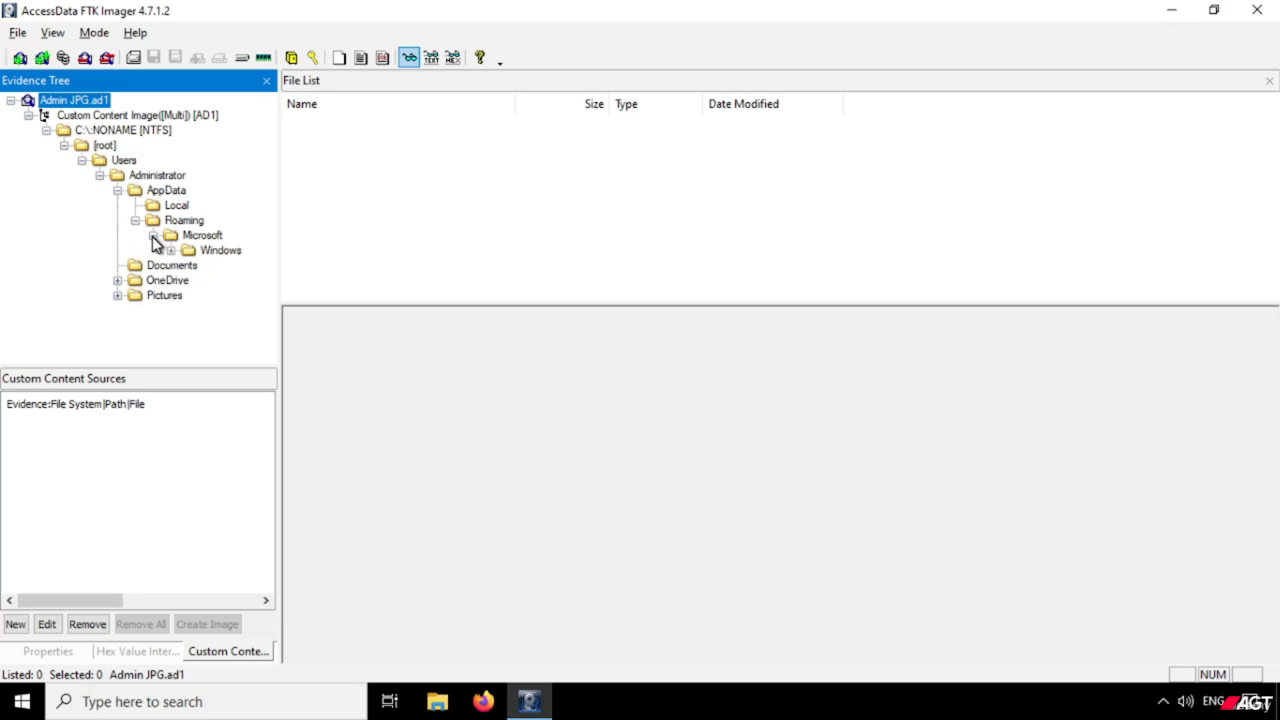
left_click(171, 250)
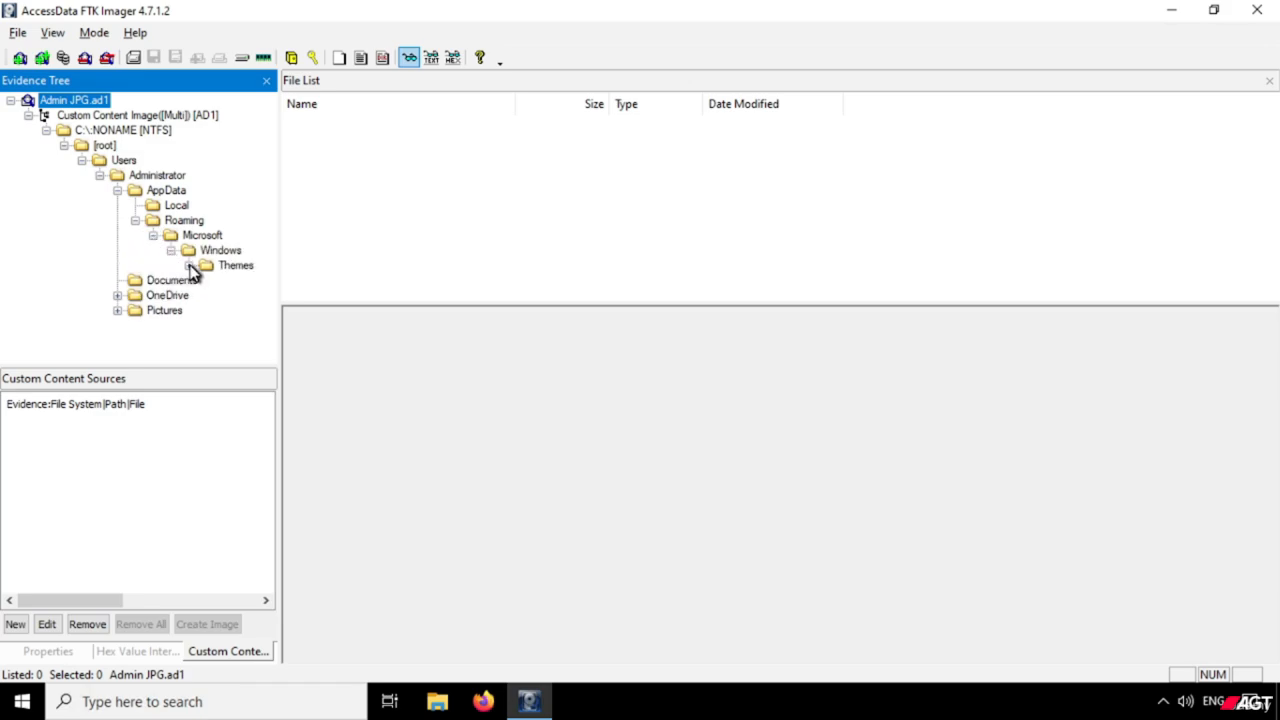
left_click(189, 266)
left_click(242, 283)
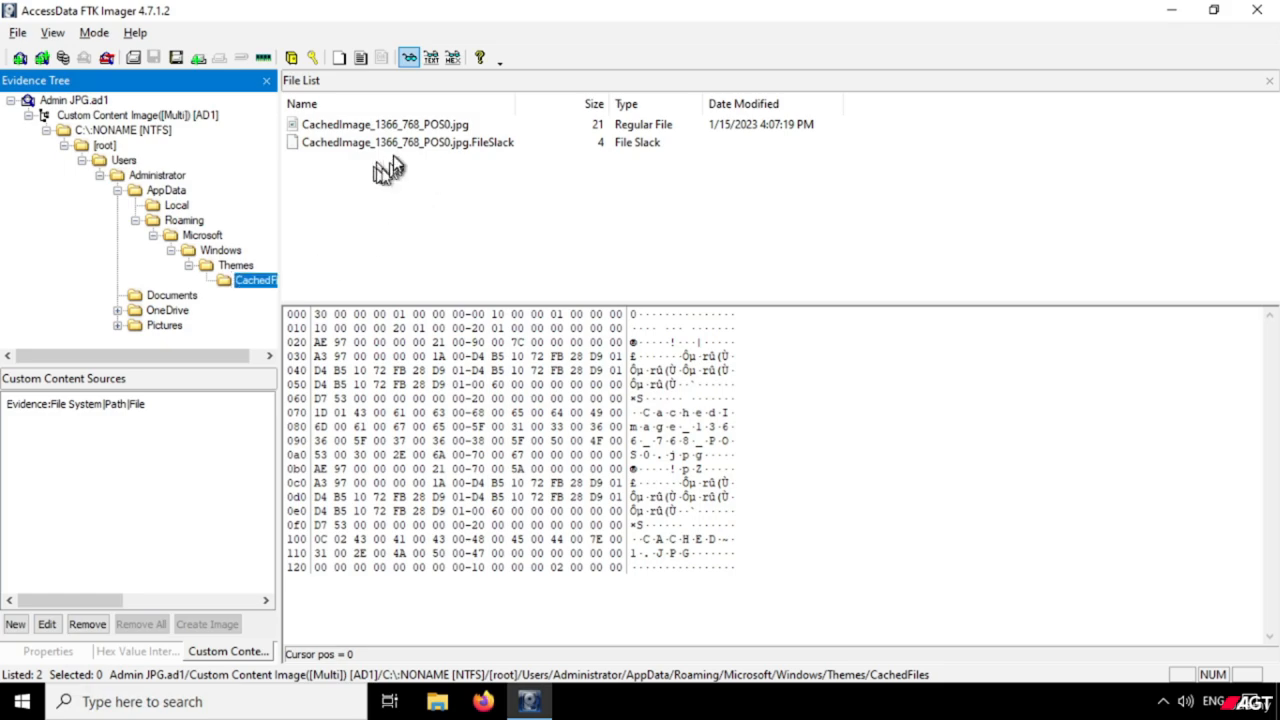
left_click(385, 126)
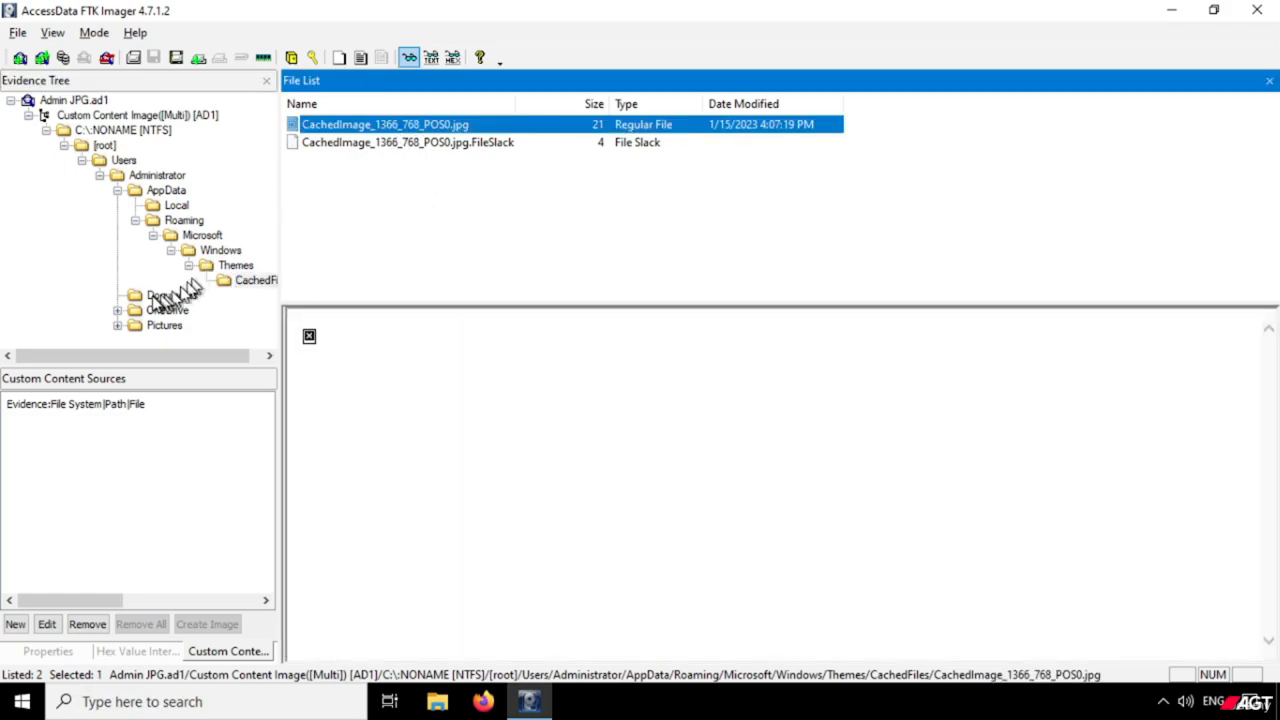
Preview Flying.jpg from Administrator's Pictures folder, trying the plain text view mode and returning to automatic mode.
left_click(118, 326)
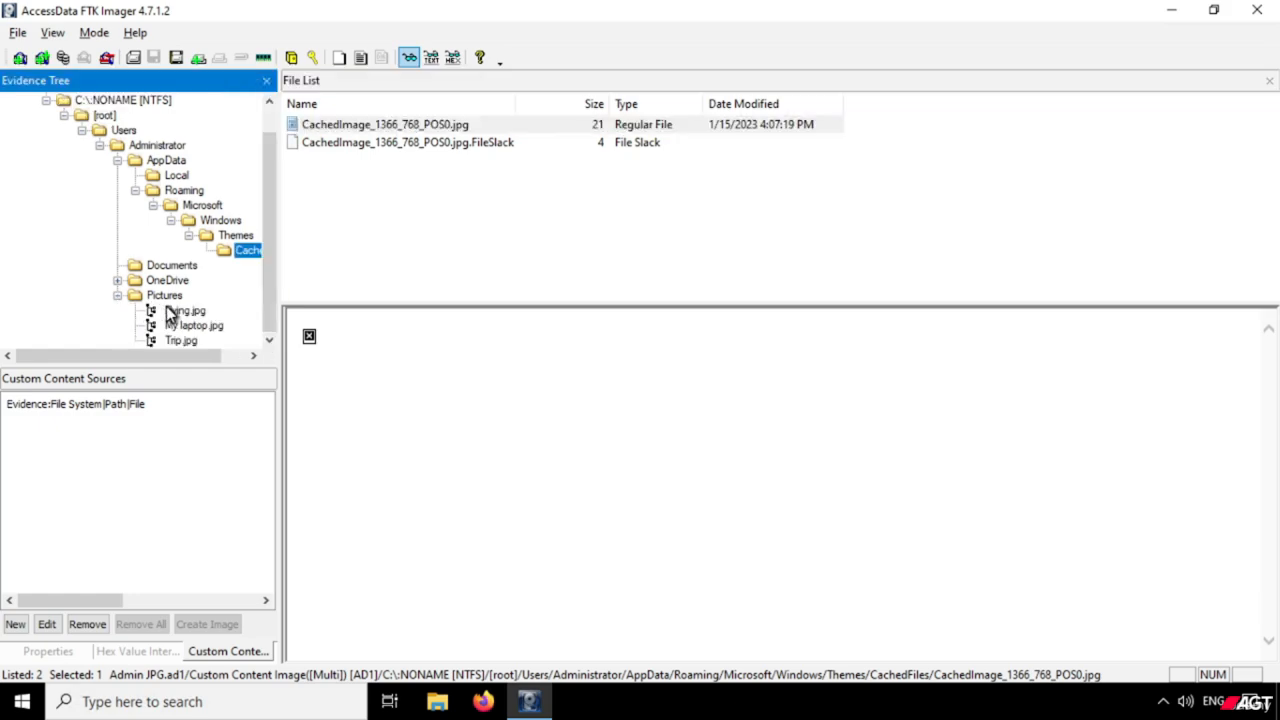
left_click(185, 311)
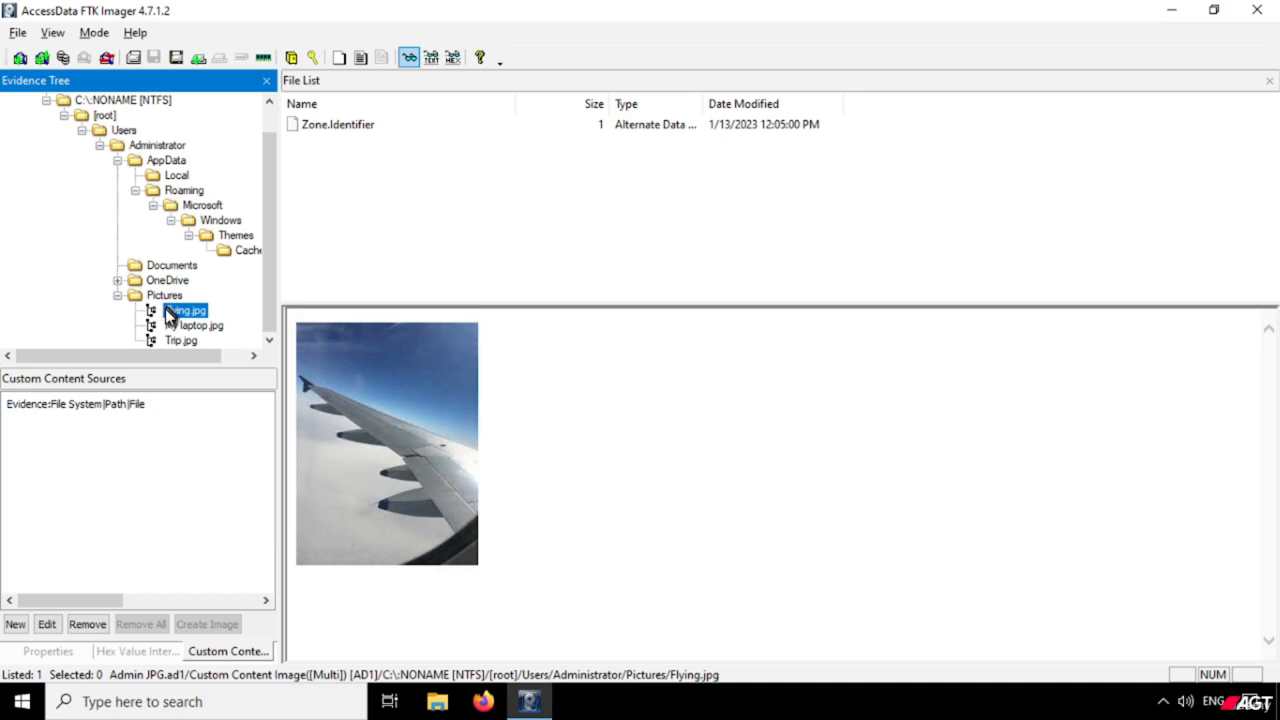
left_click(94, 33)
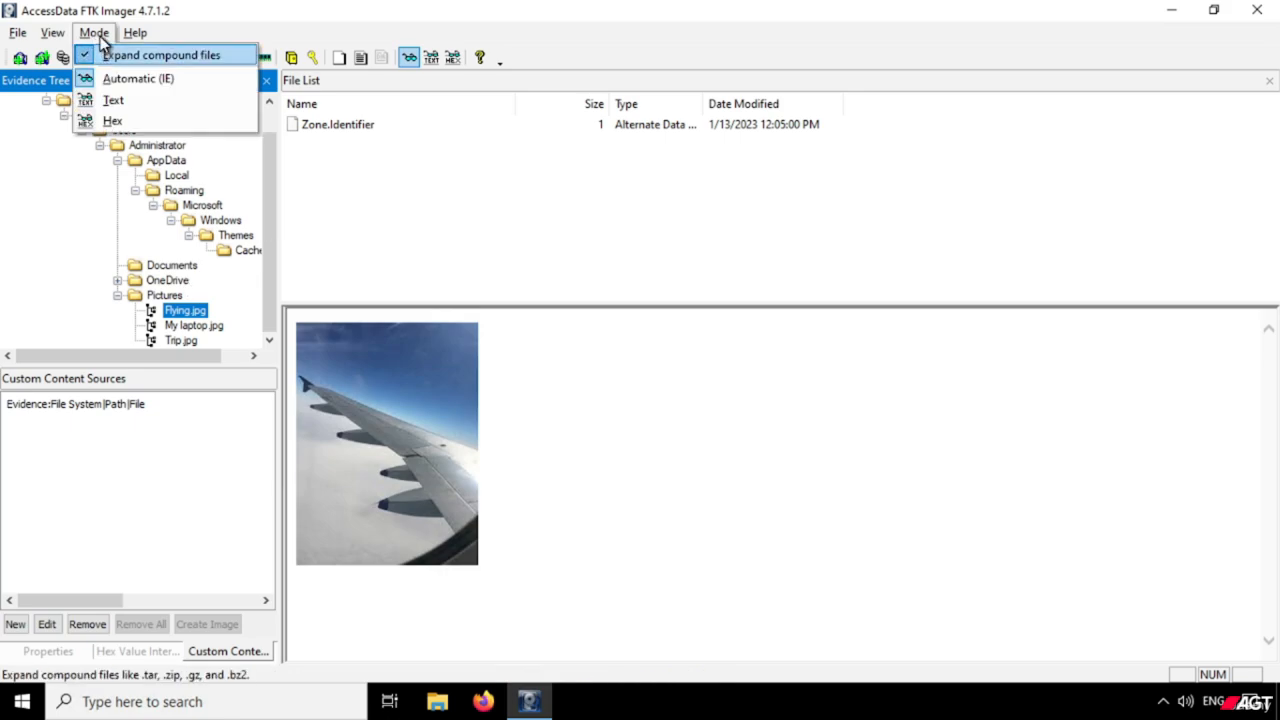
left_click(100, 37)
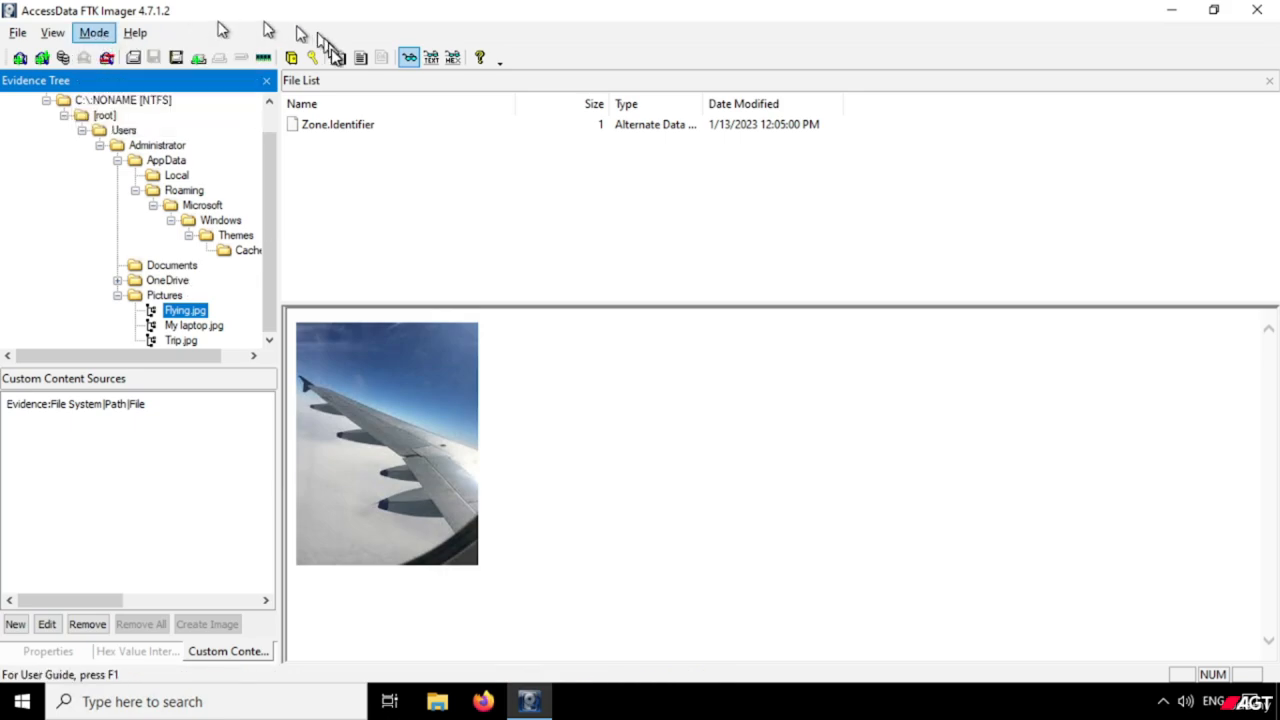
left_click(431, 60)
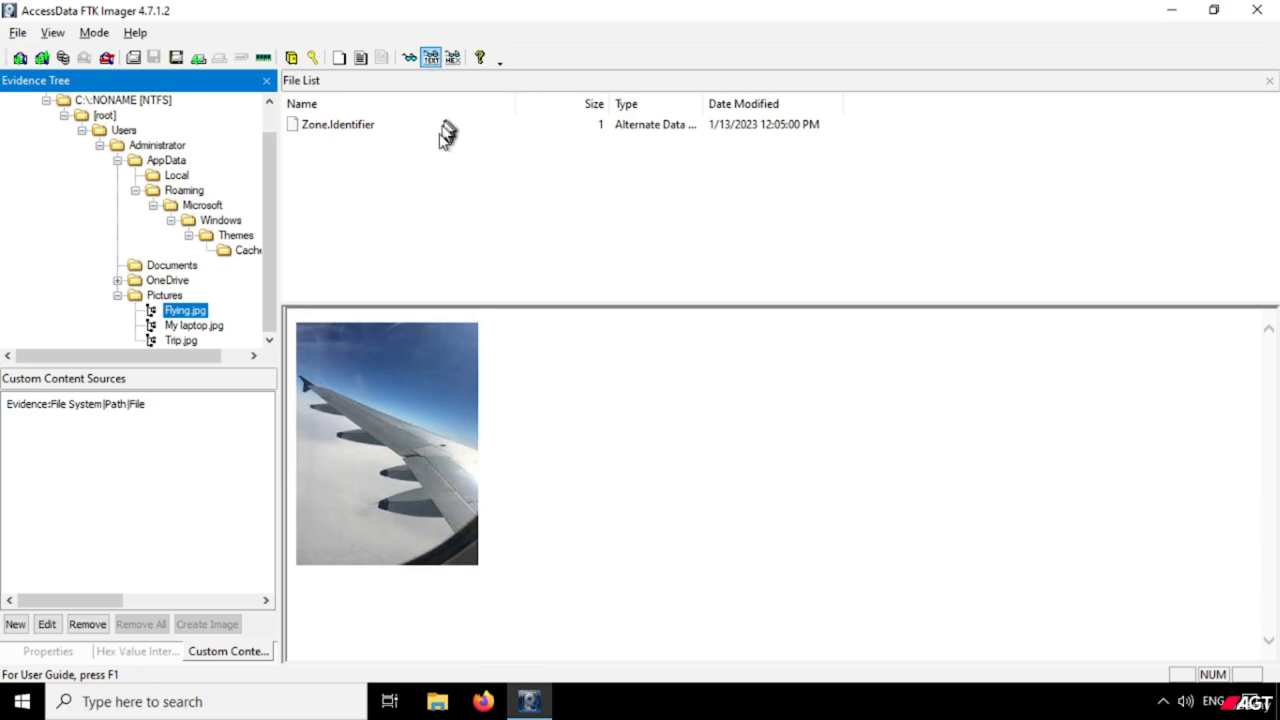
left_click(409, 57)
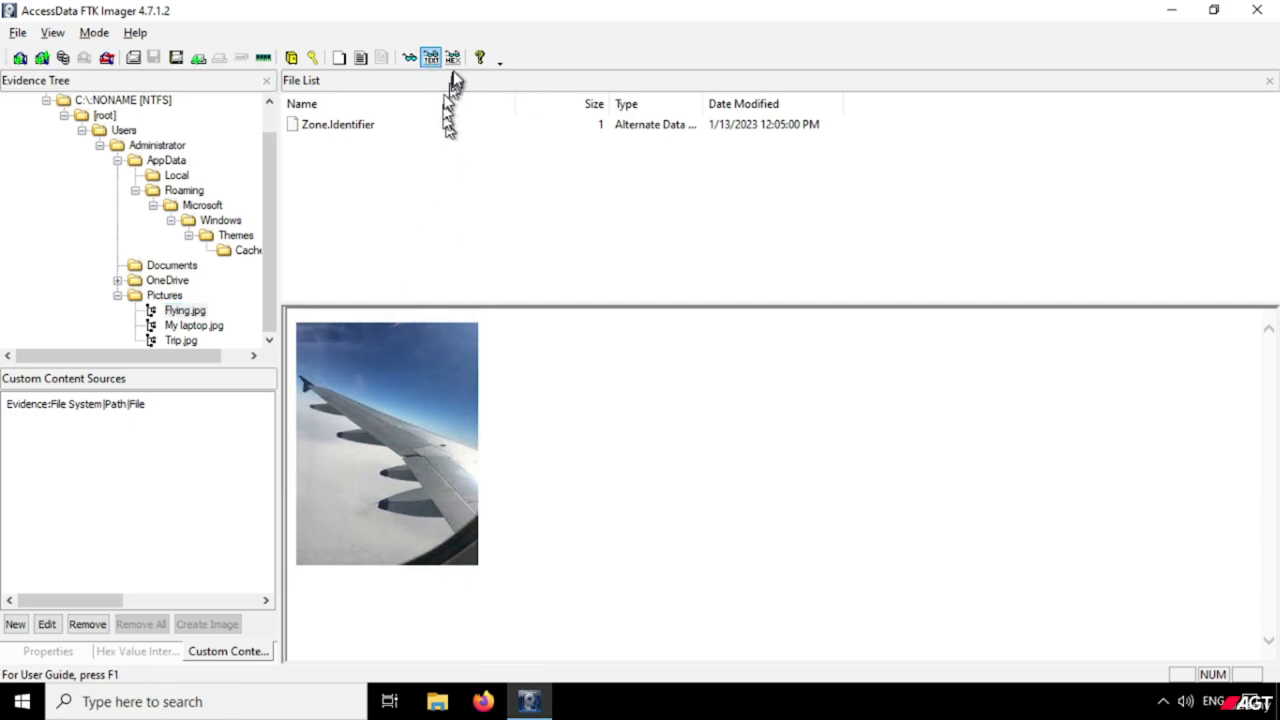
Remove all evidence items and add the image file Admin PNG.ad1 from E:\Investigation\Custom Image\CI PNG as an evidence item.
left_click(104, 59)
left_click(17, 32)
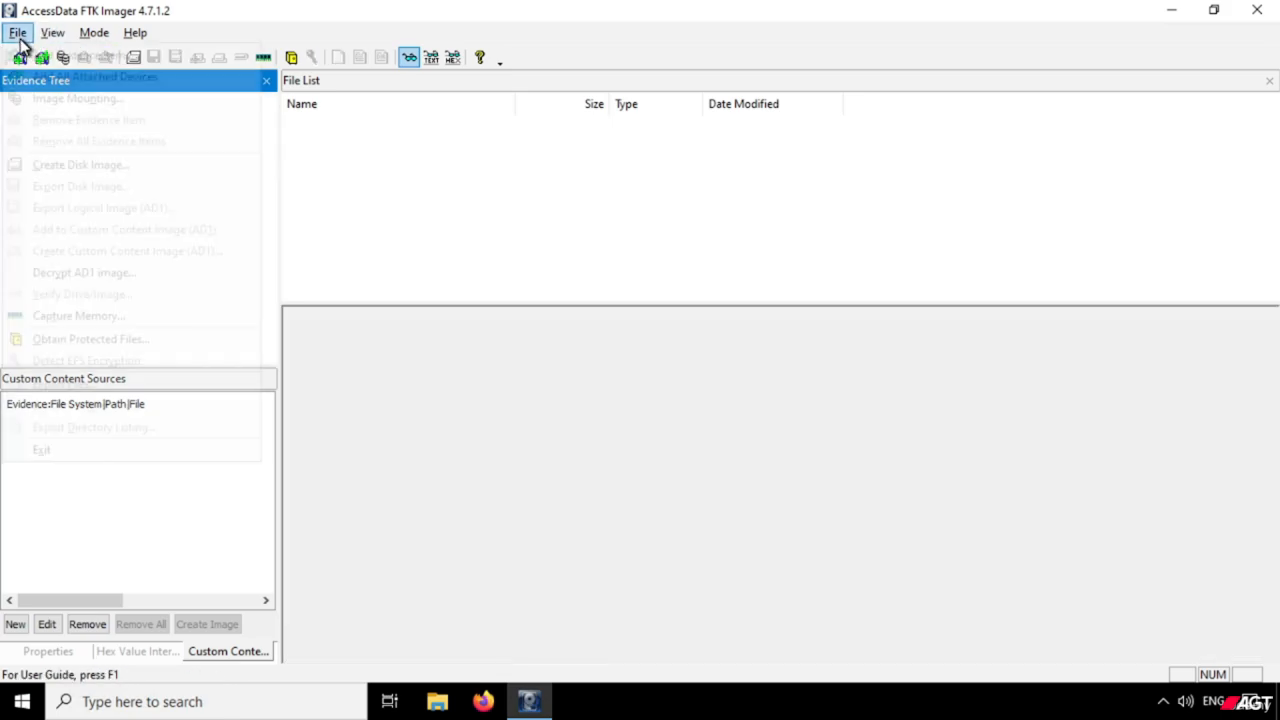
left_click(43, 62)
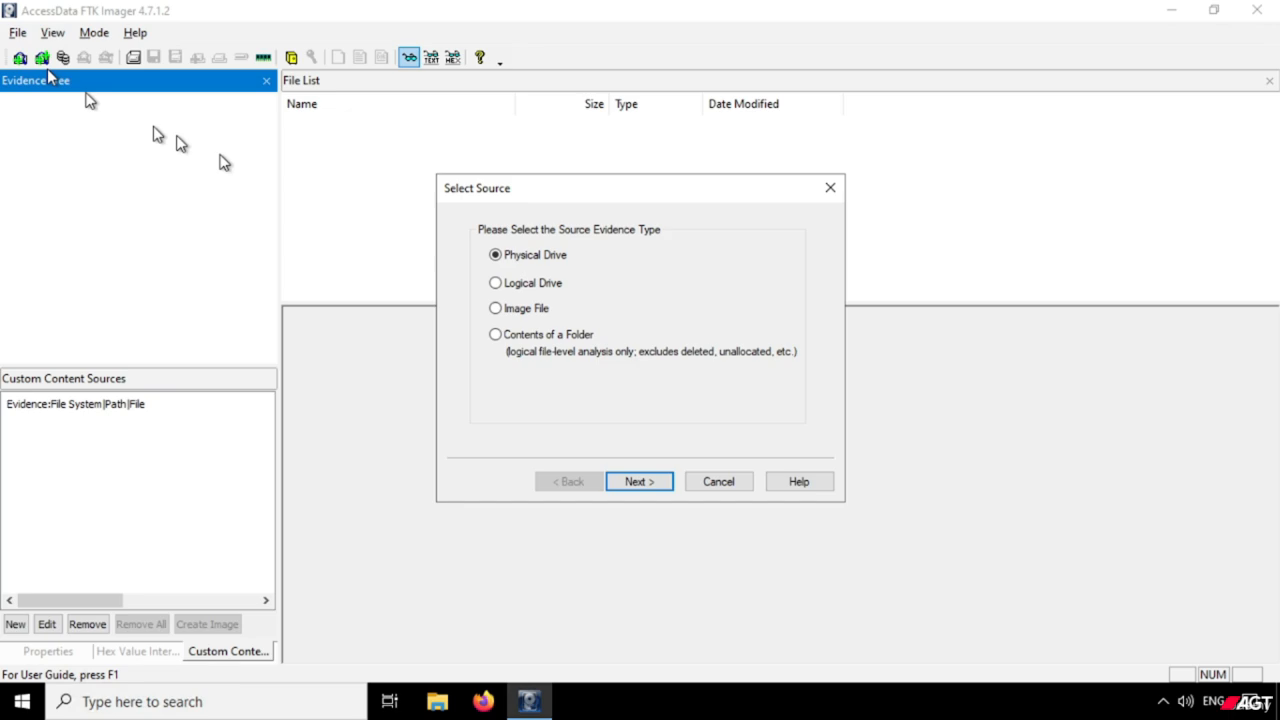
left_click(543, 310)
left_click(659, 484)
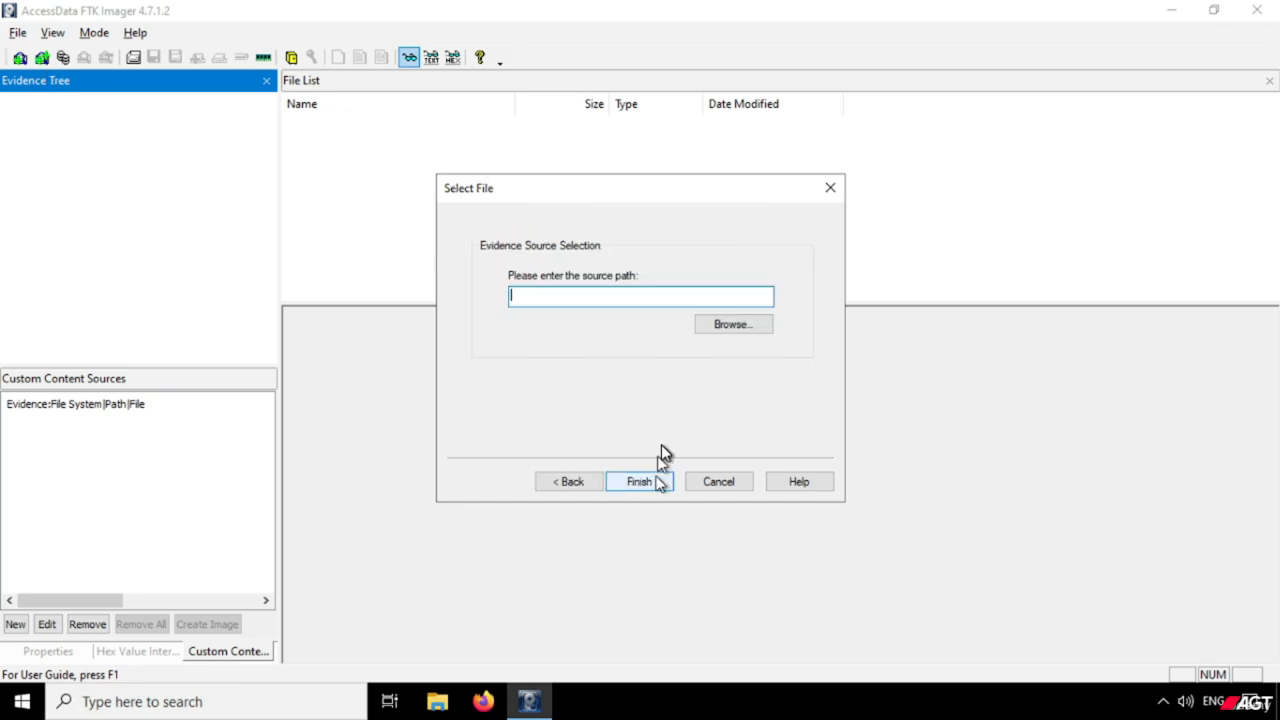
left_click(734, 336)
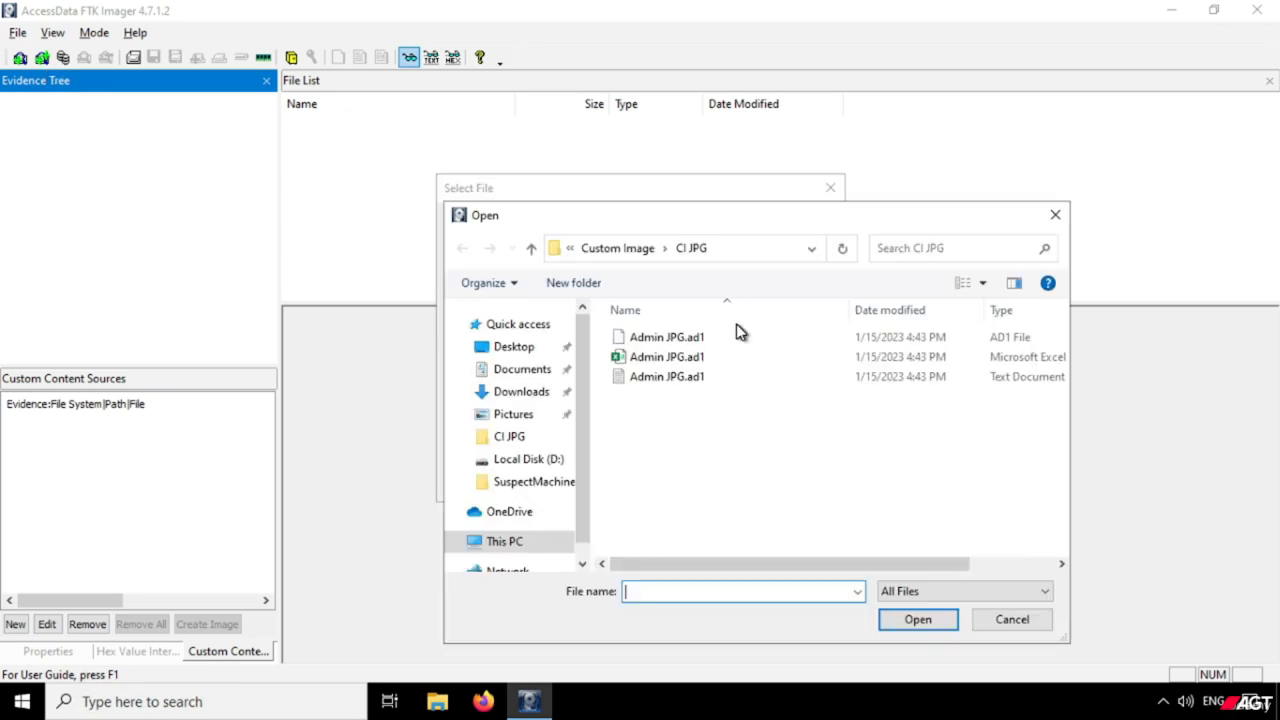
left_click(626, 248)
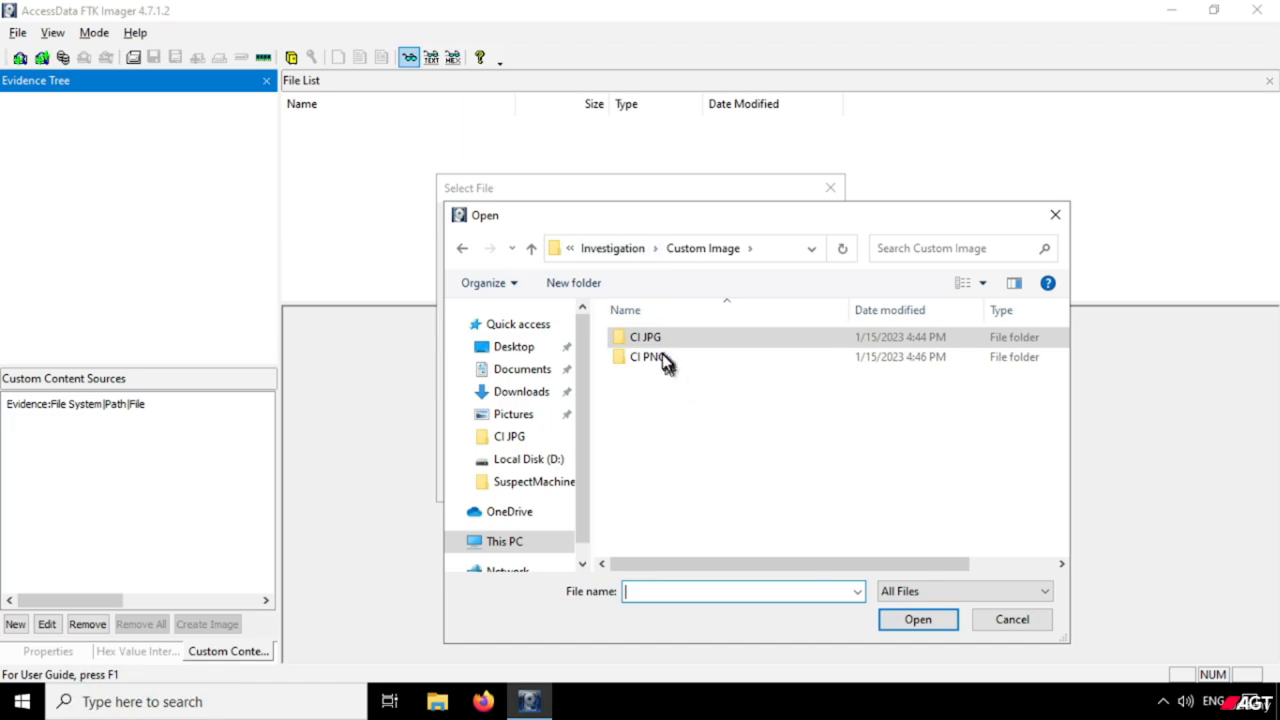
double_click(660, 357)
left_click(666, 340)
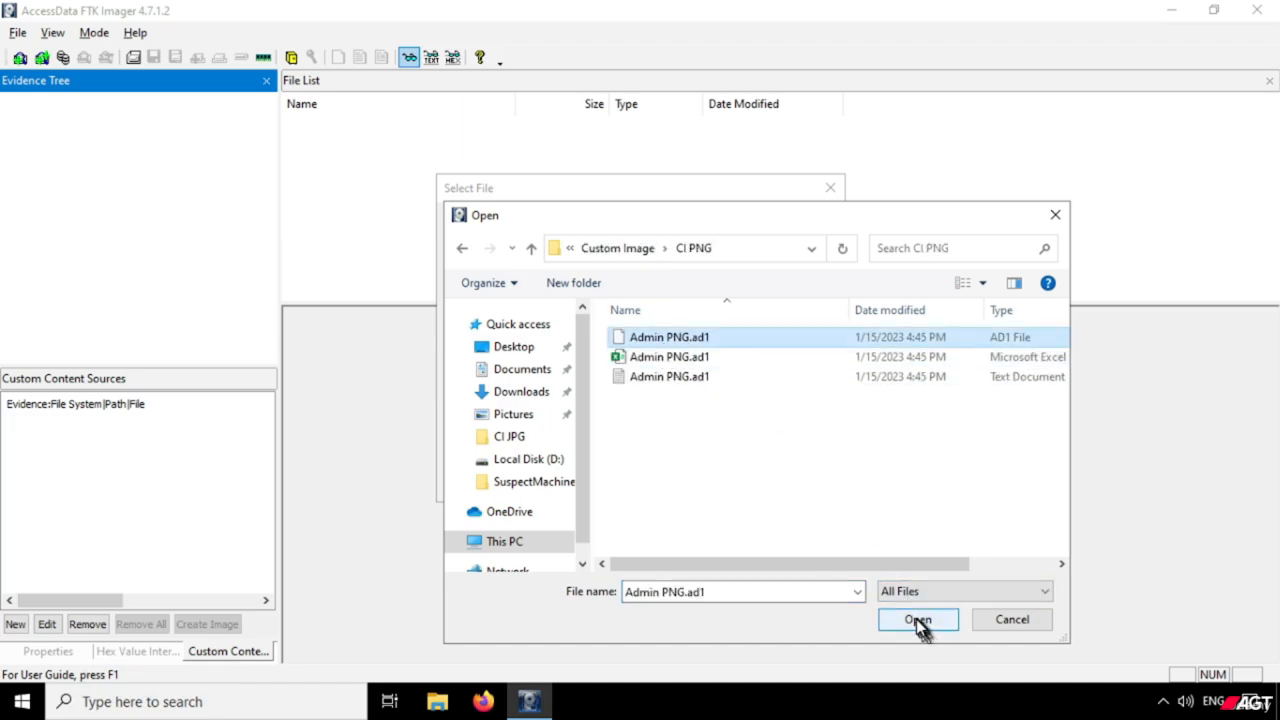
left_click(918, 620)
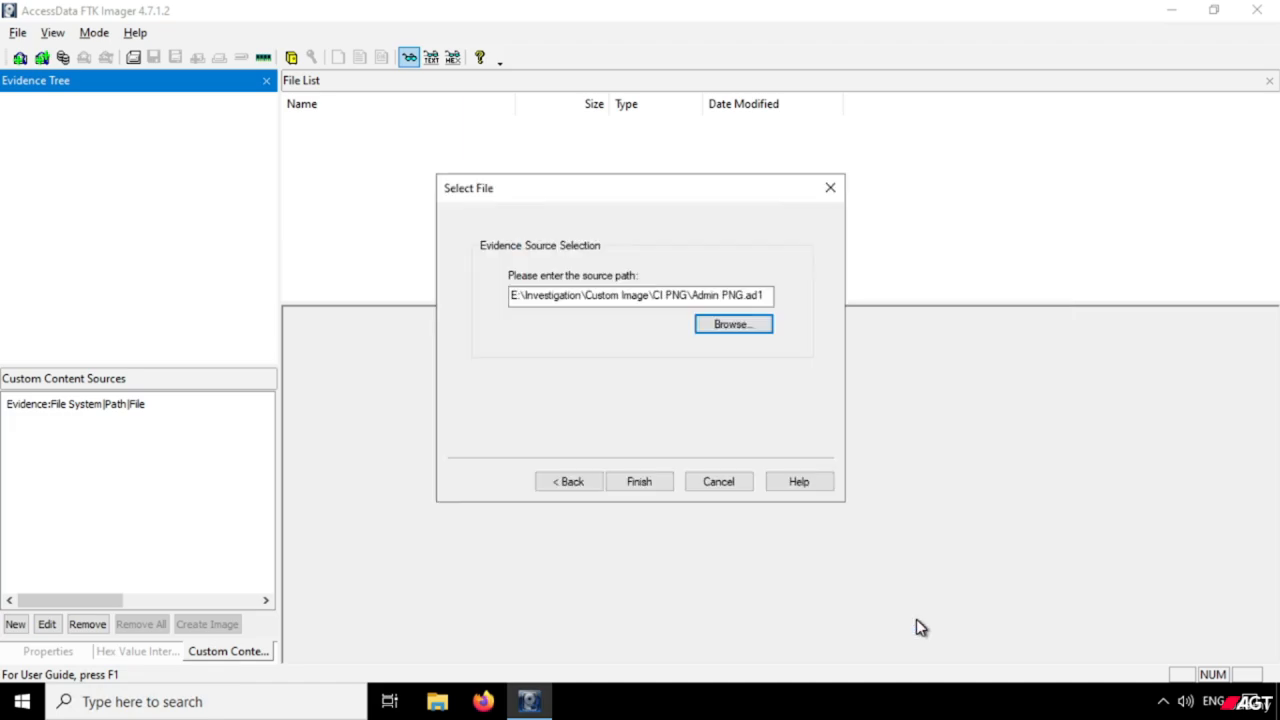
left_click(659, 485)
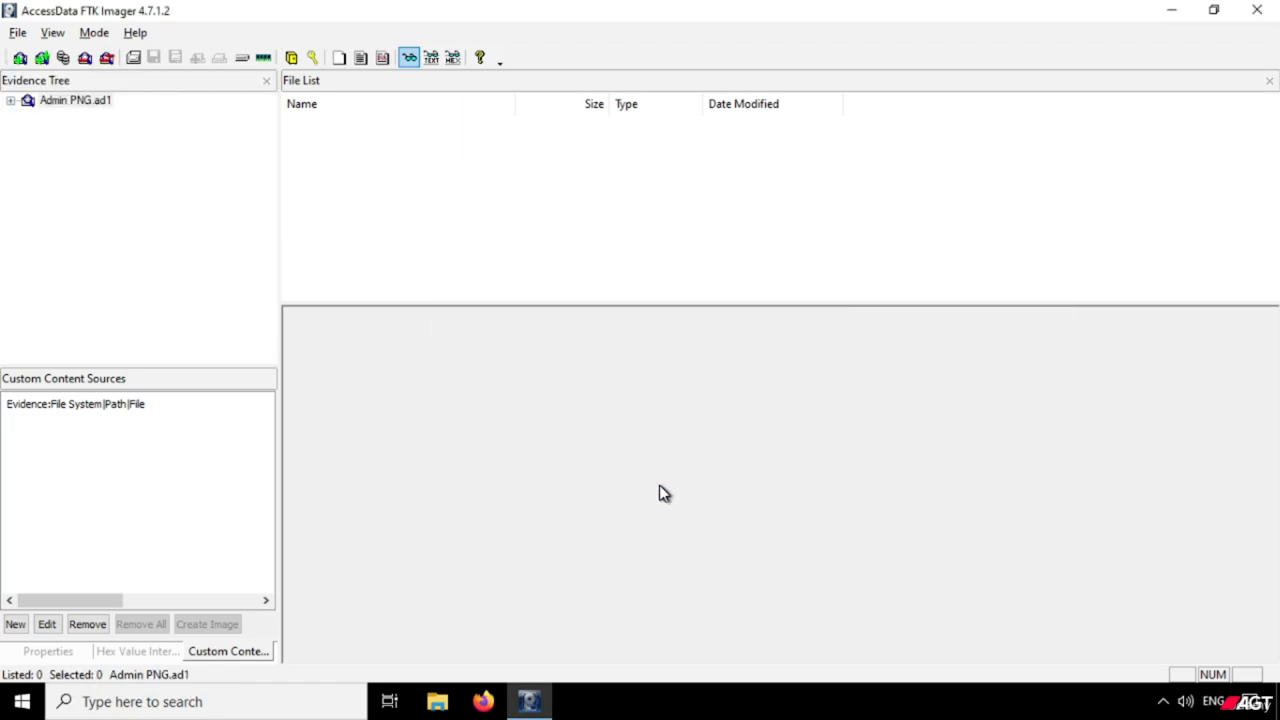
Expand the Admin PNG.ad1 custom content image through its NTFS root and Users folders down to Administrator.
double_click(105, 110)
double_click(105, 116)
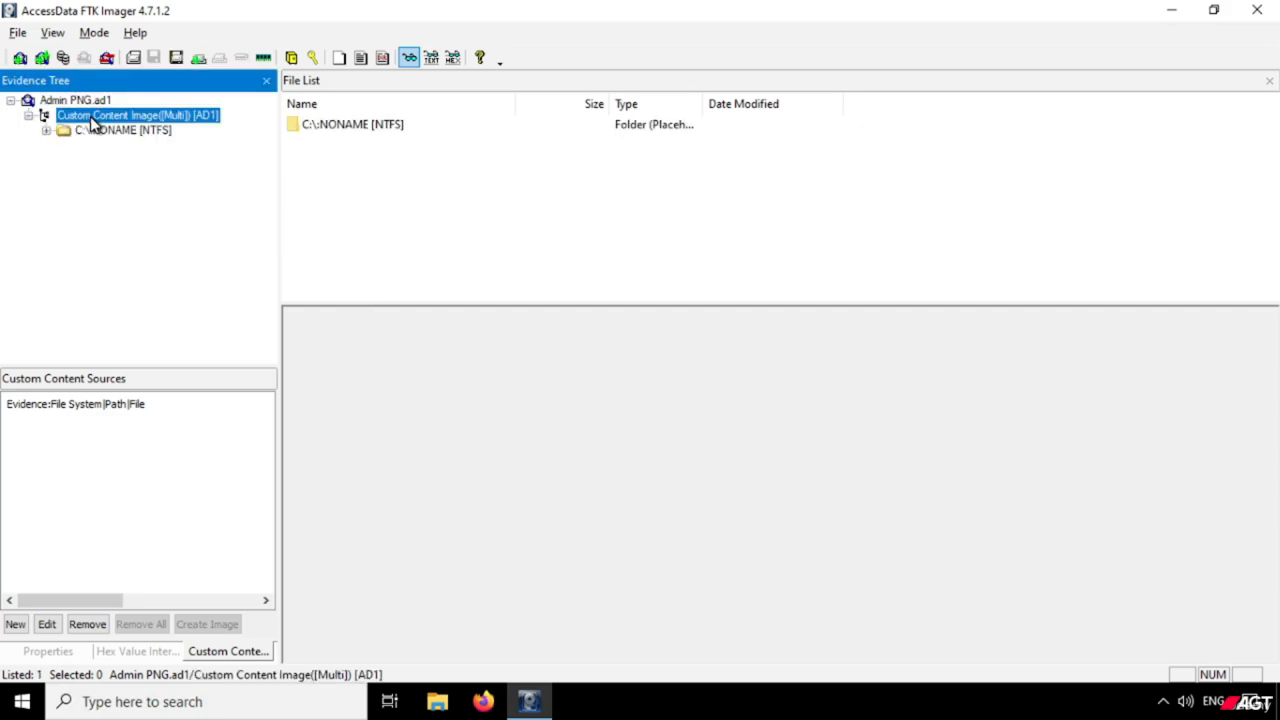
double_click(105, 131)
double_click(106, 146)
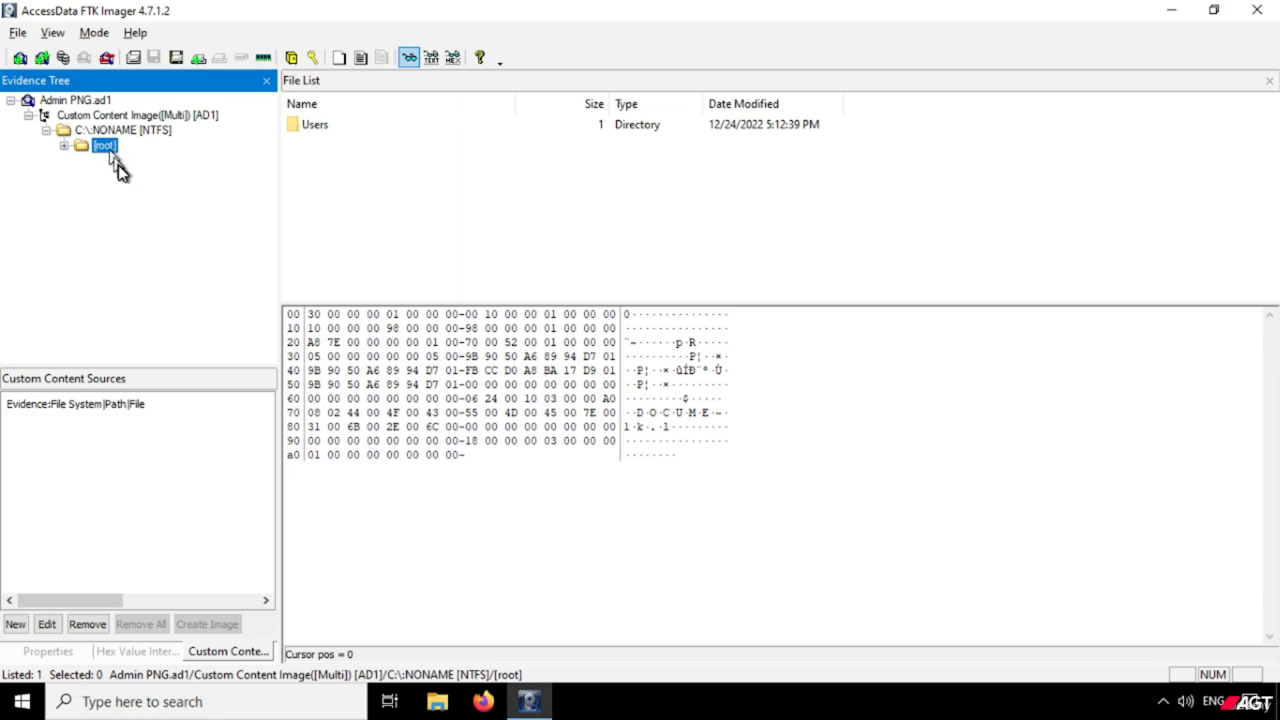
double_click(121, 161)
double_click(140, 176)
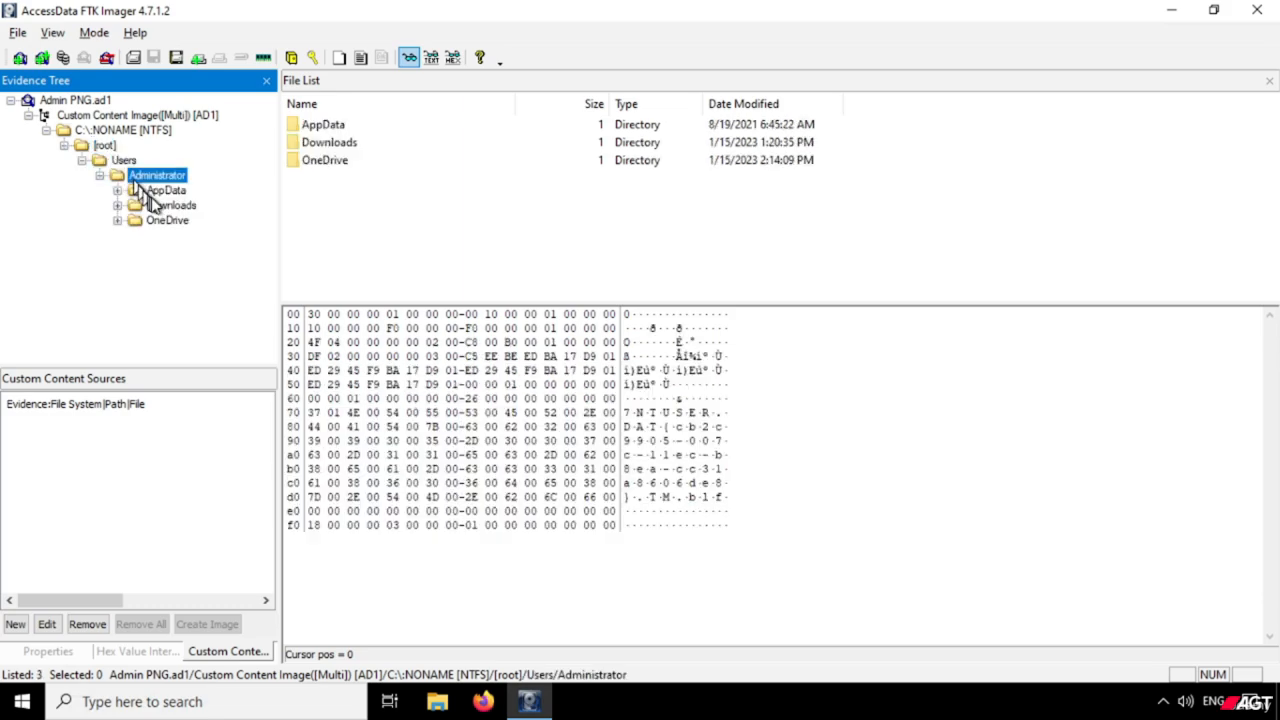
Open the Files folder in Administrator's OneDrive and preview comingsoon.png.
double_click(168, 221)
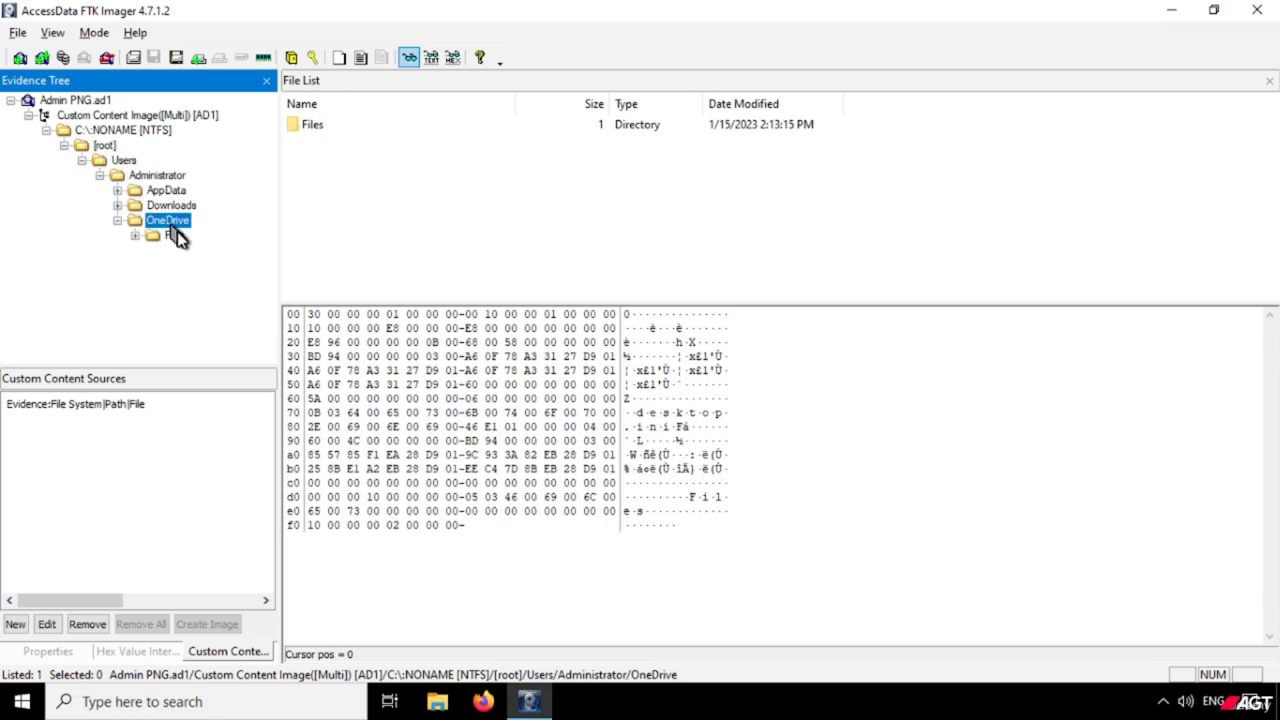
double_click(175, 236)
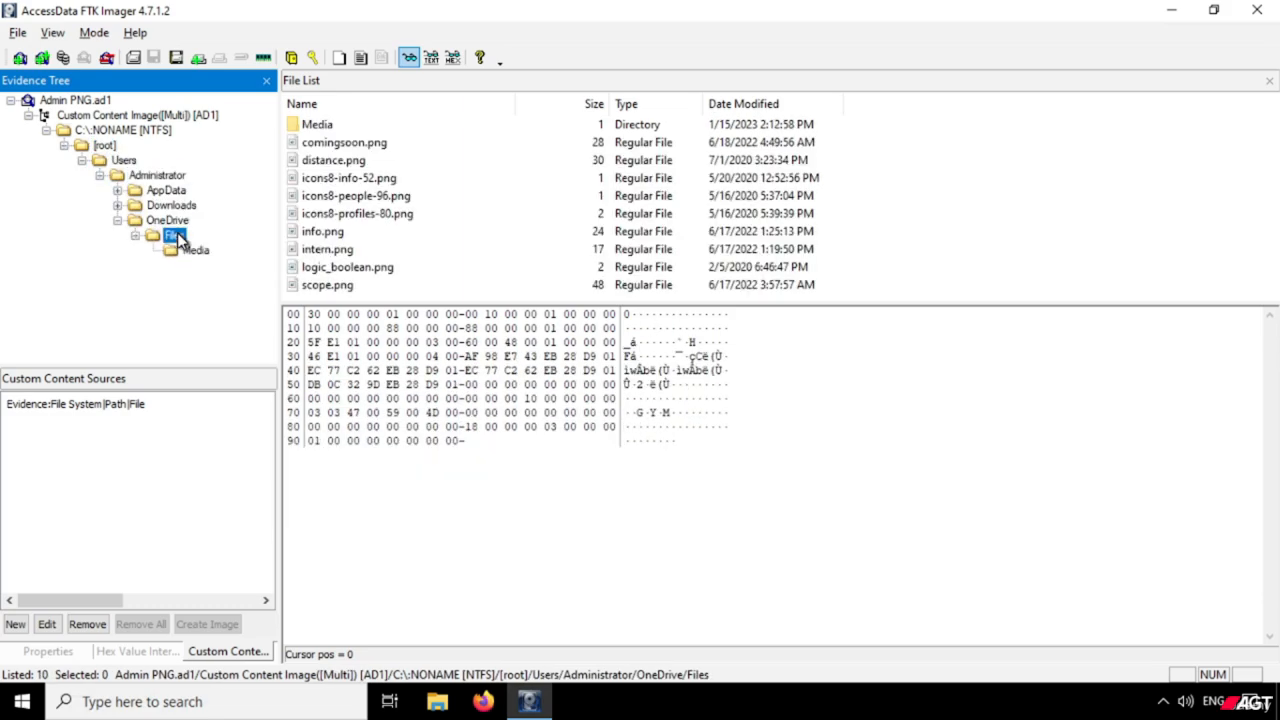
left_click(366, 145)
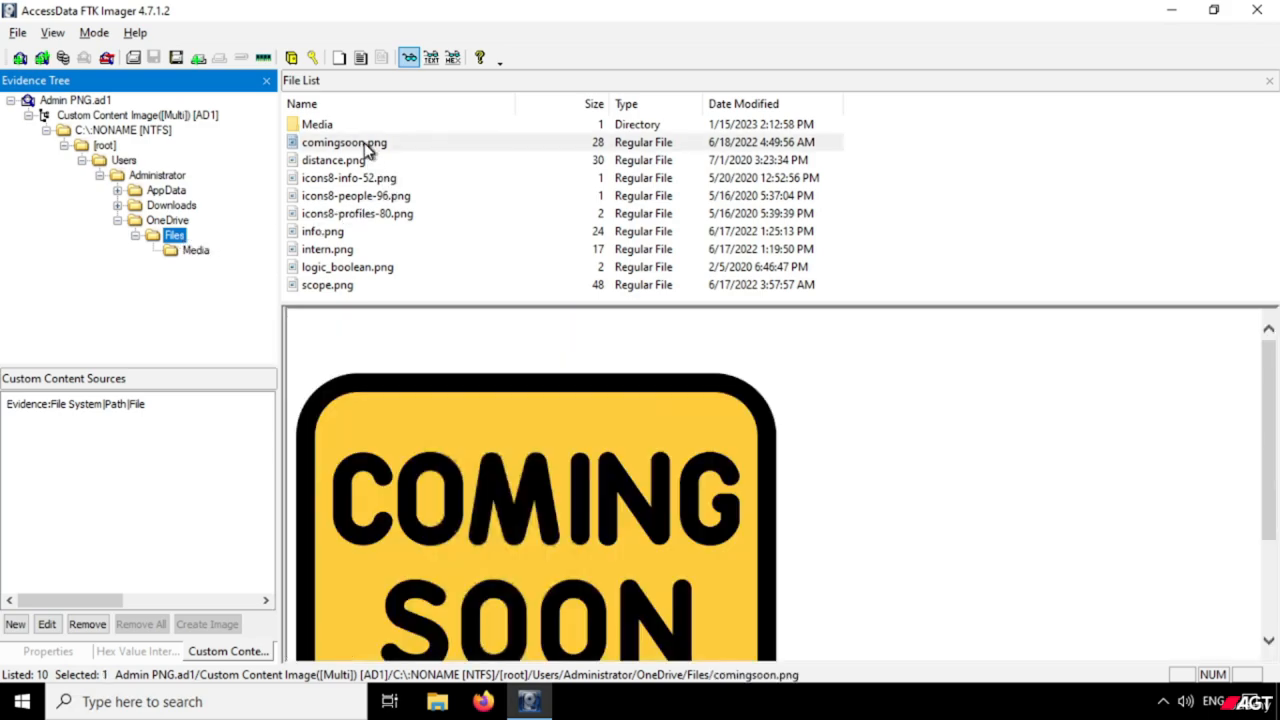
Examine comingsoon.png in plain text and hex formats, ending in hex format.
left_click(430, 57)
left_click(453, 58)
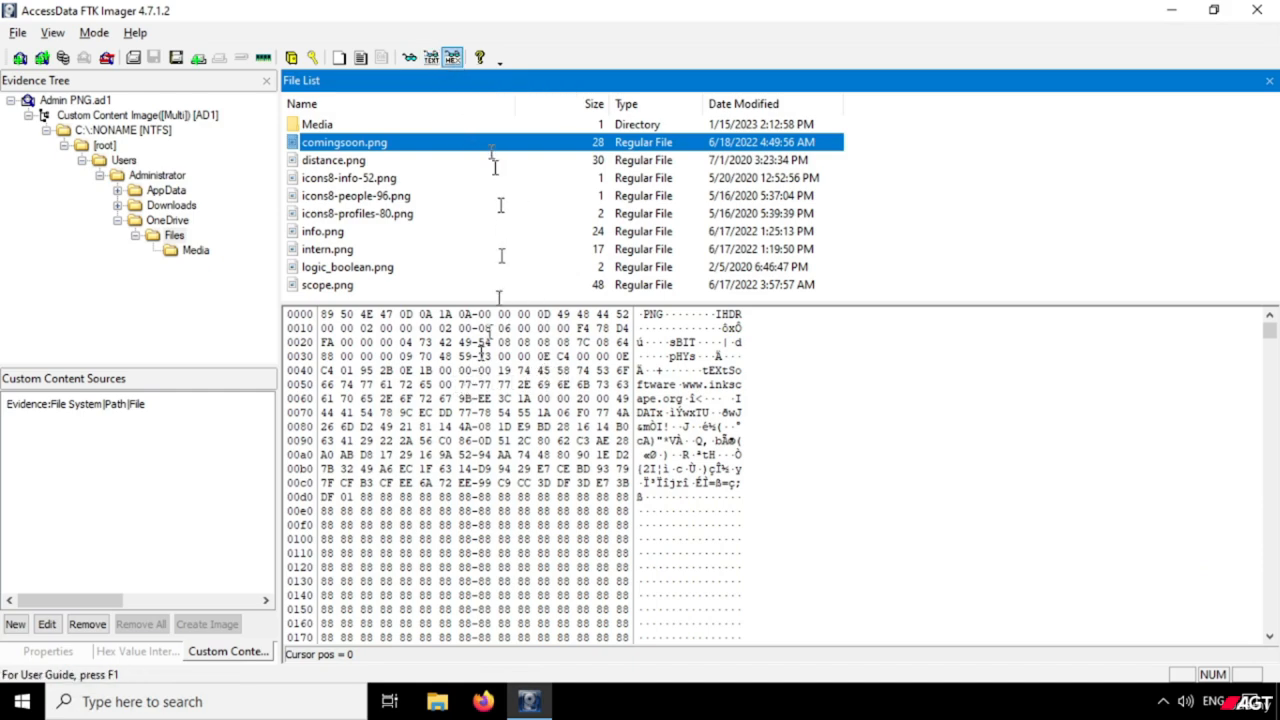
left_click(431, 58)
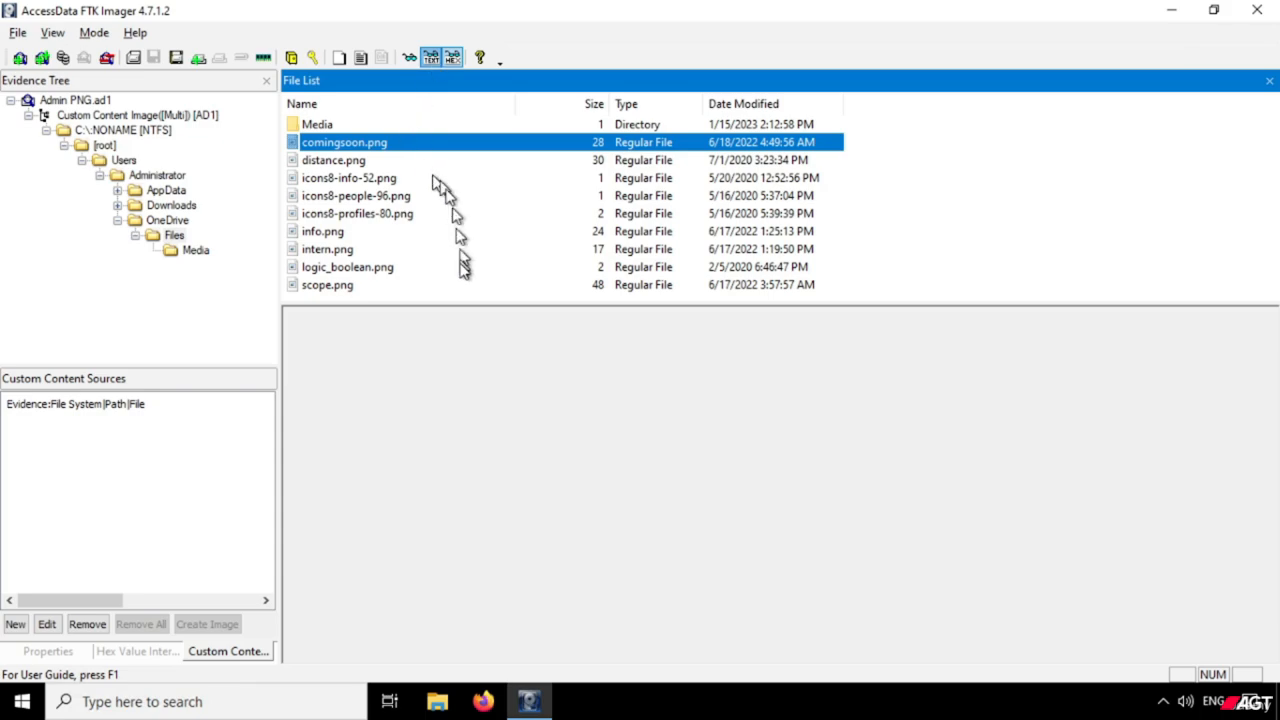
scroll(539, 440, "down", 1)
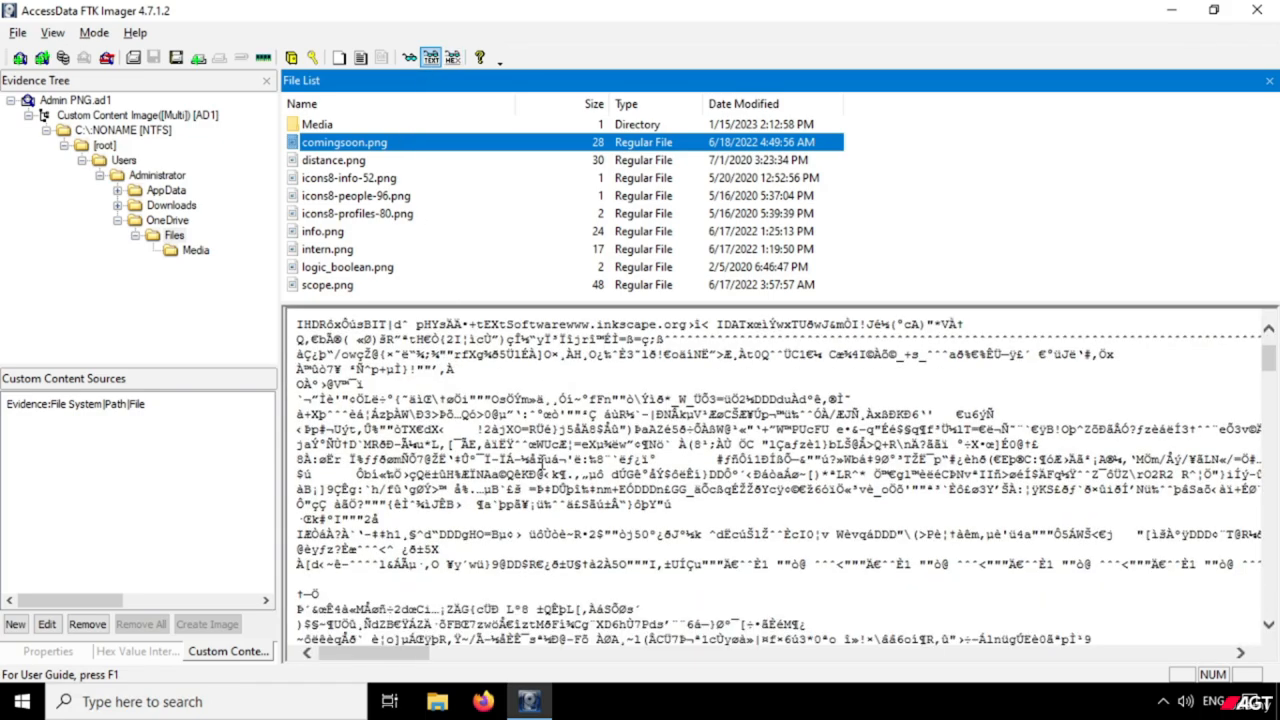
scroll(547, 444, "up", 1)
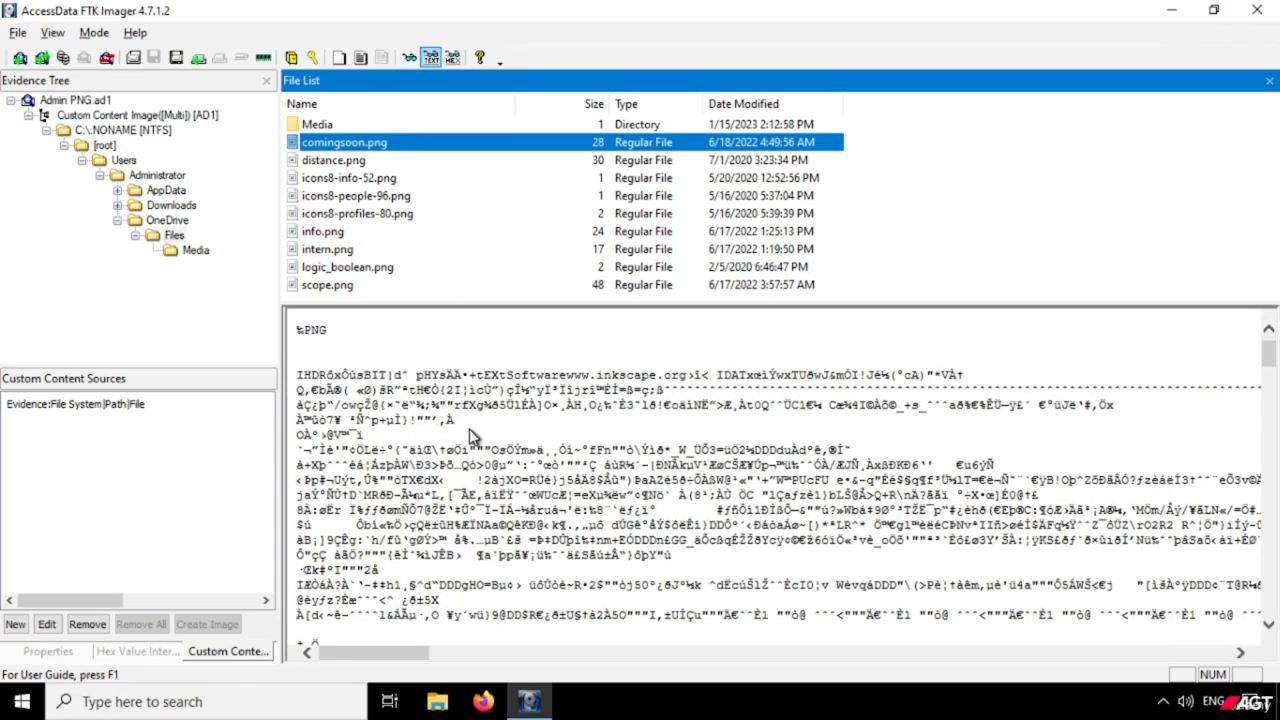
left_click(453, 58)
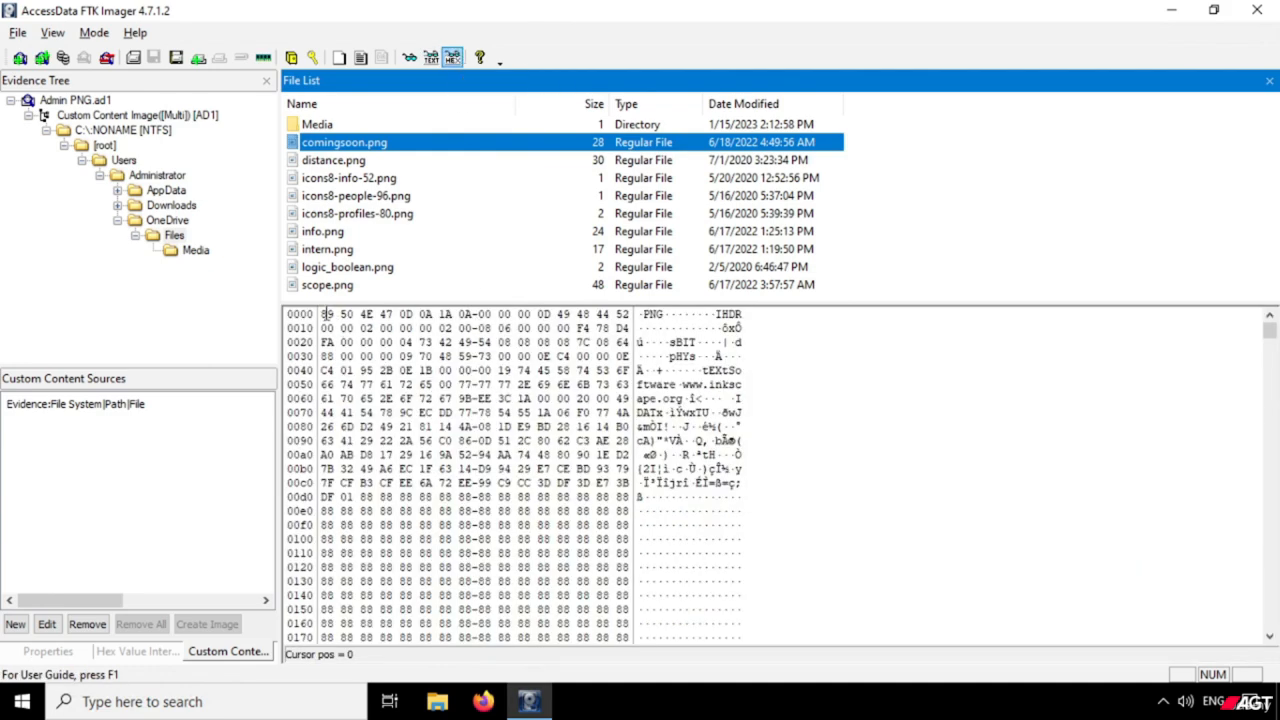
Inspect the first four and last three hex bytes of comingsoon.png, and view the hex content of info.png.
left_click_drag(321, 314, 396, 315)
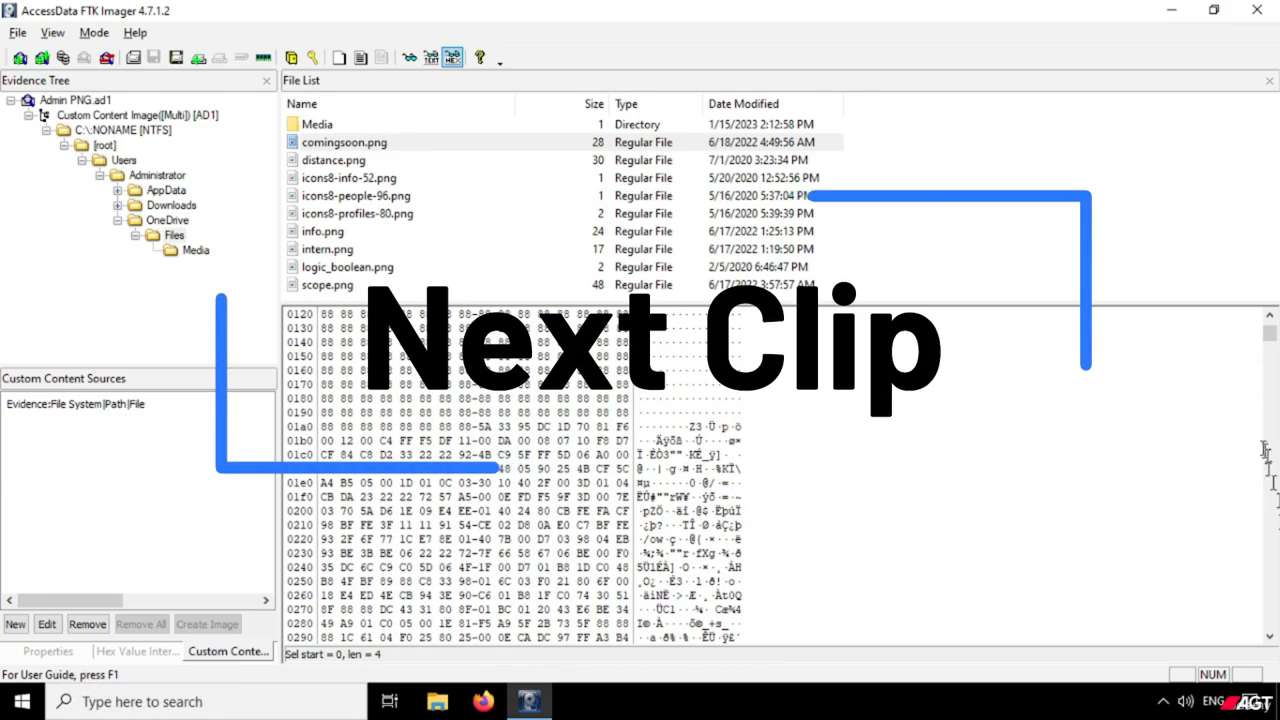
left_click_drag(1270, 334, 1274, 640)
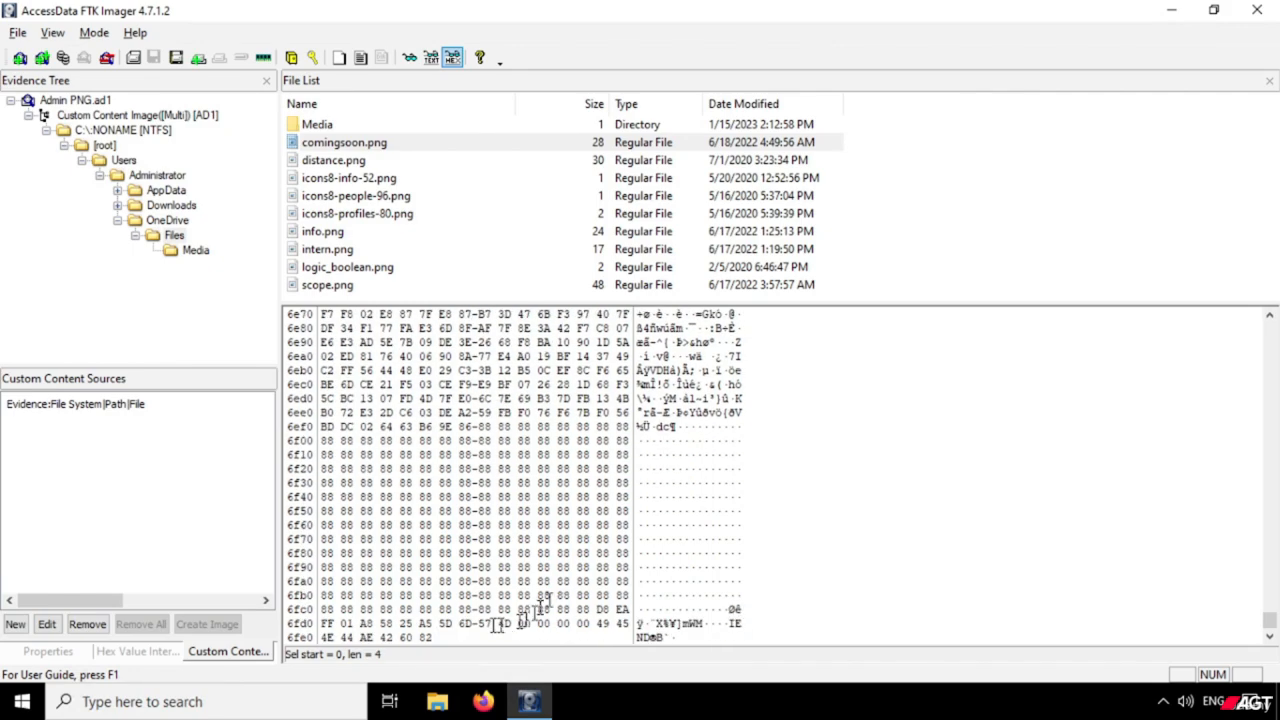
left_click_drag(446, 637, 380, 637)
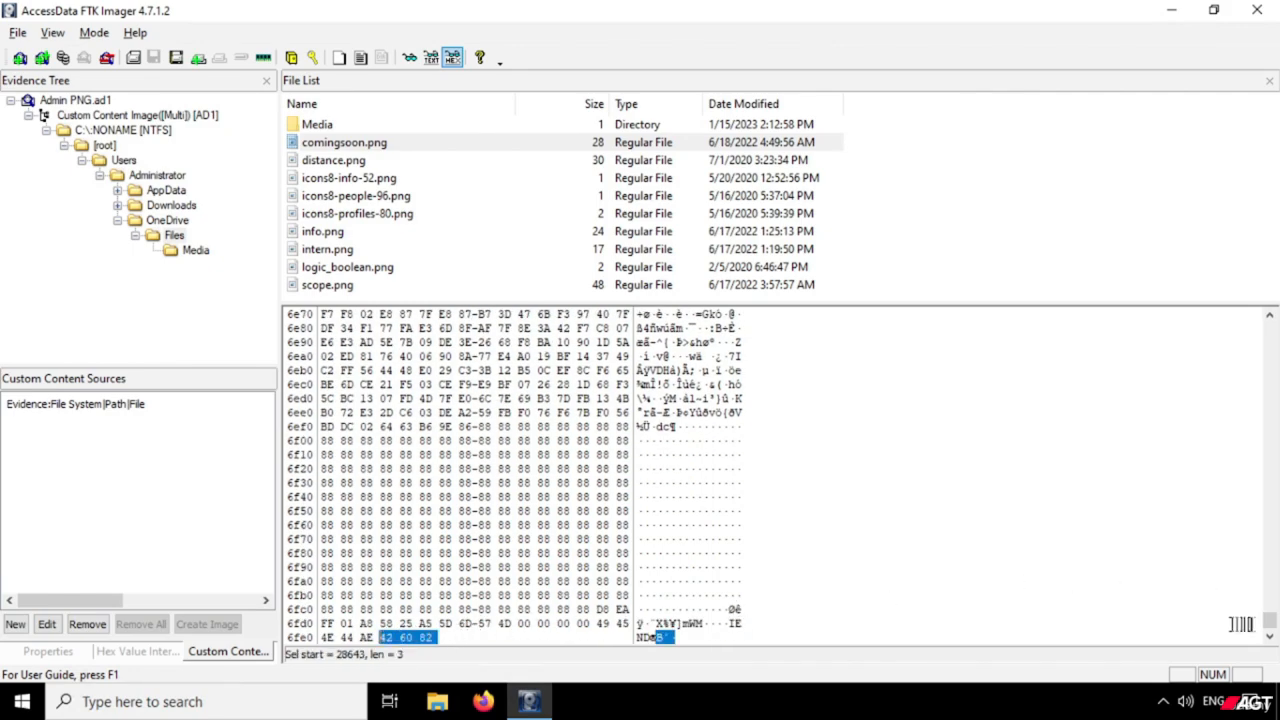
left_click(415, 232)
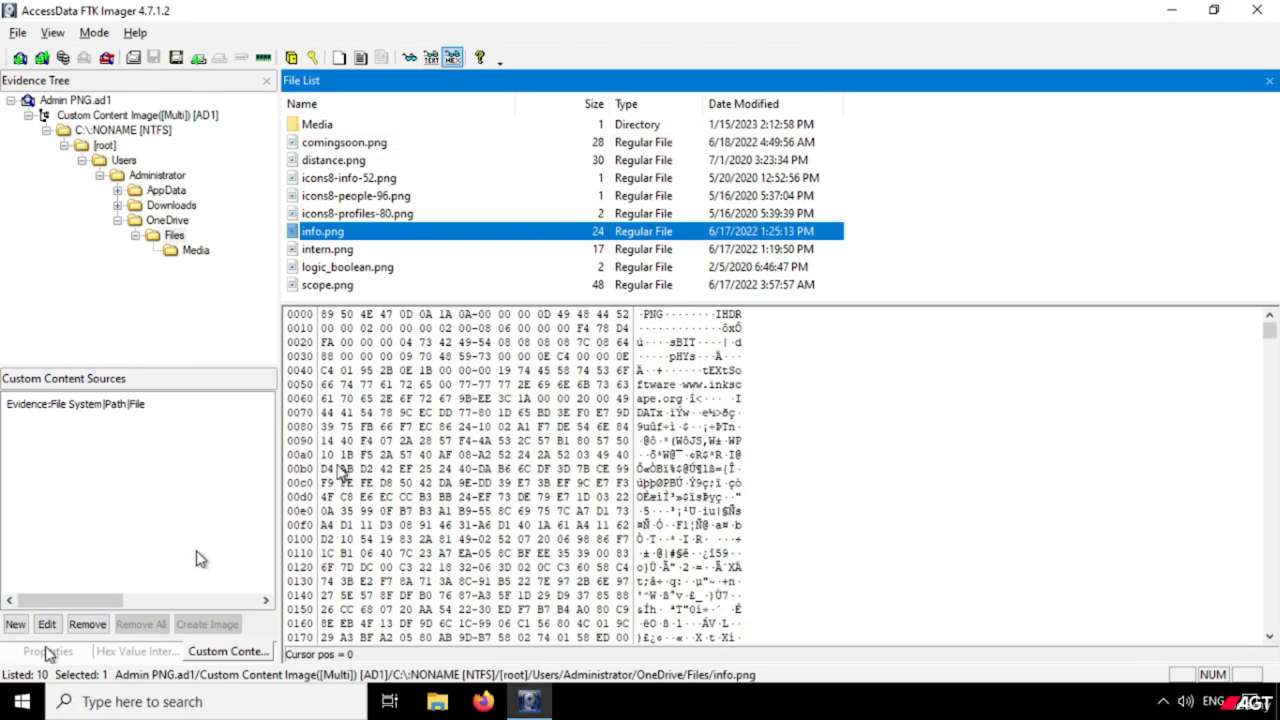
Remove all evidence items and open the image mounting dialog.
left_click(11, 101)
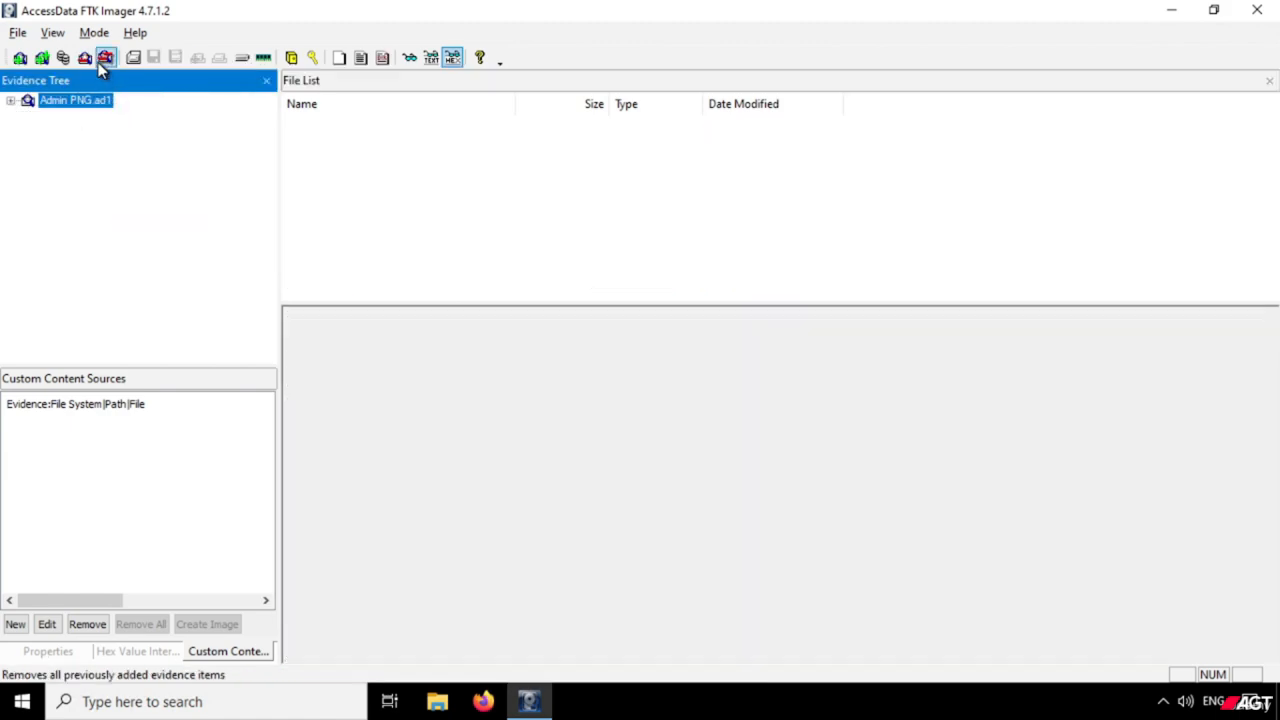
left_click(104, 58)
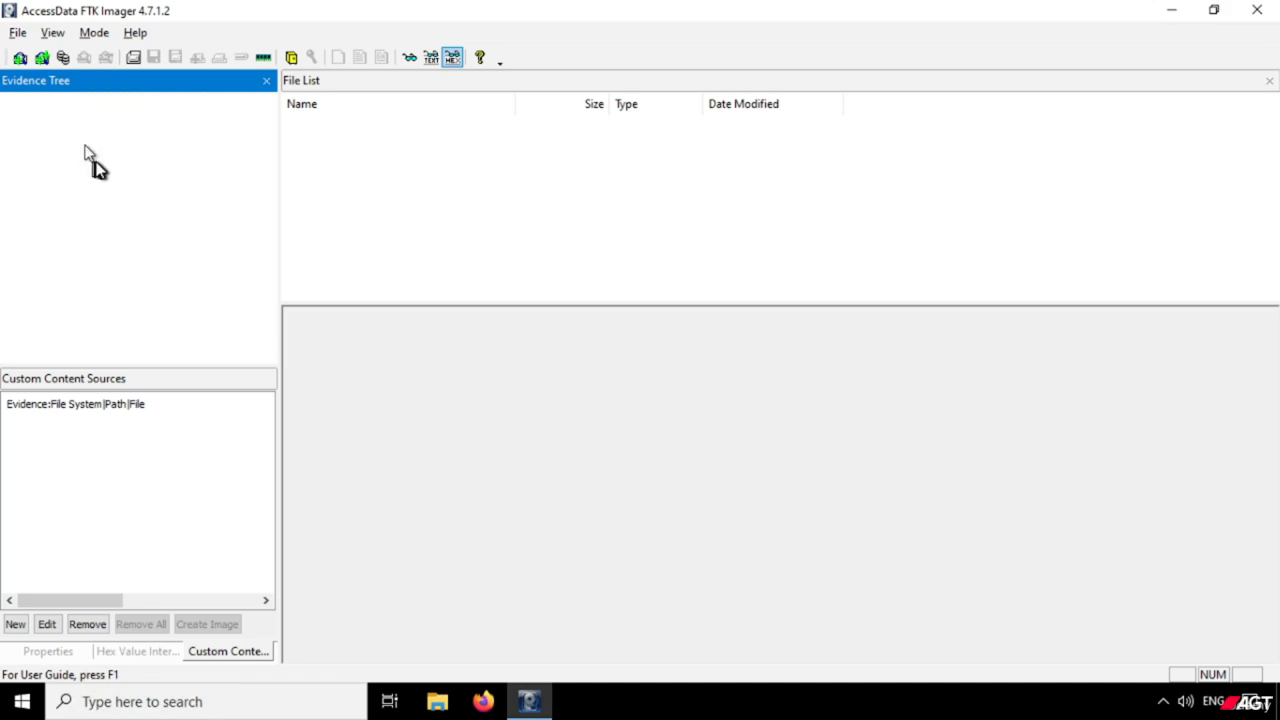
left_click(19, 33)
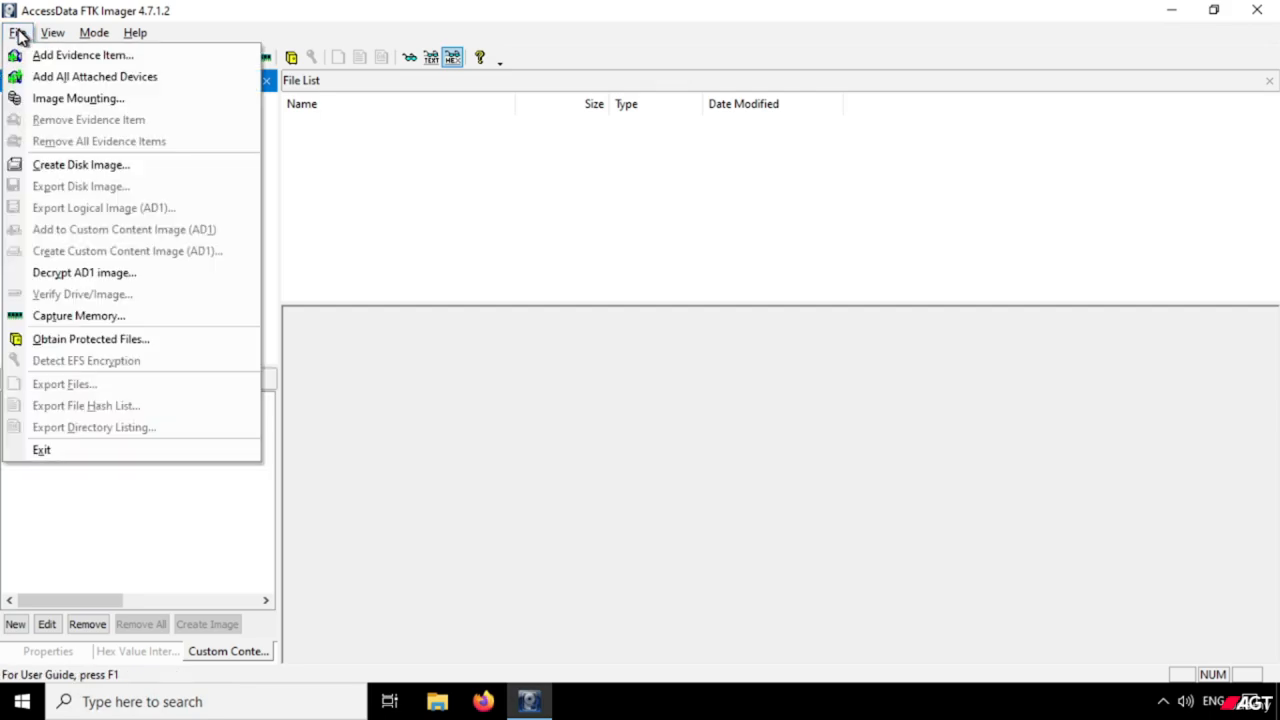
left_click(80, 99)
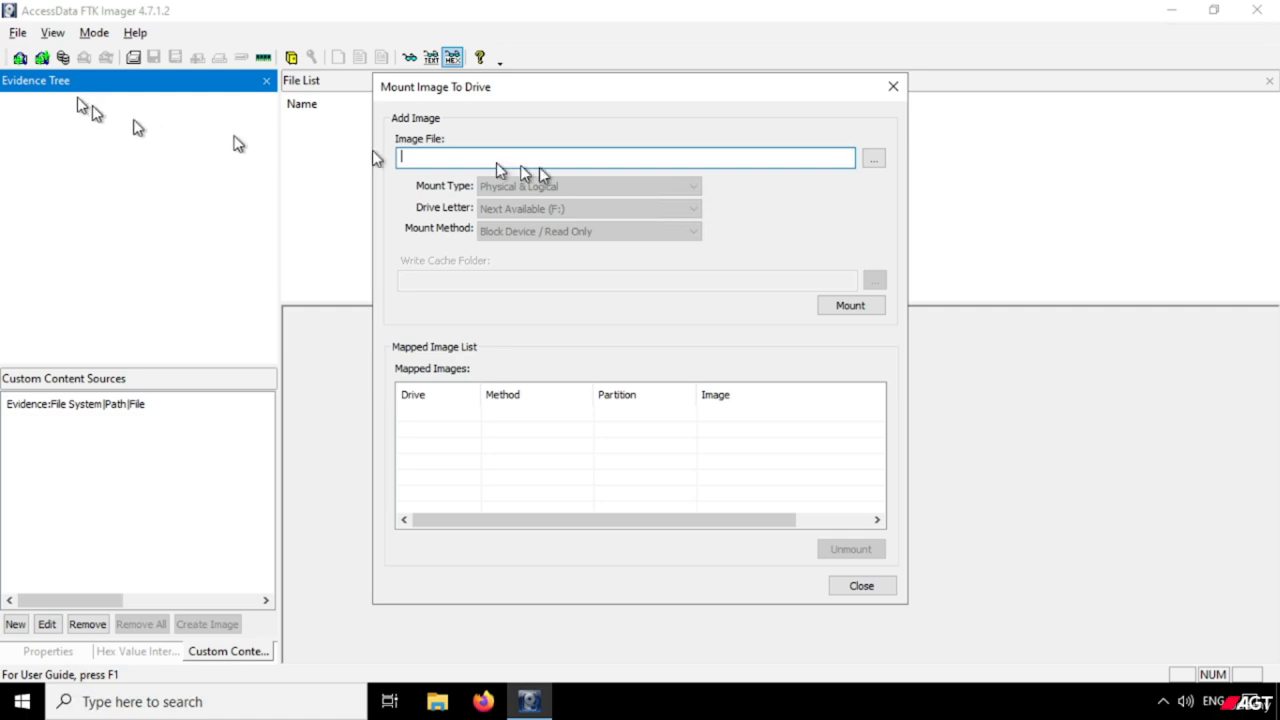
Choose Suspect Machine.E01 from E:\Investigation\SuspectMachineImaging as the image file to mount.
left_click(873, 162)
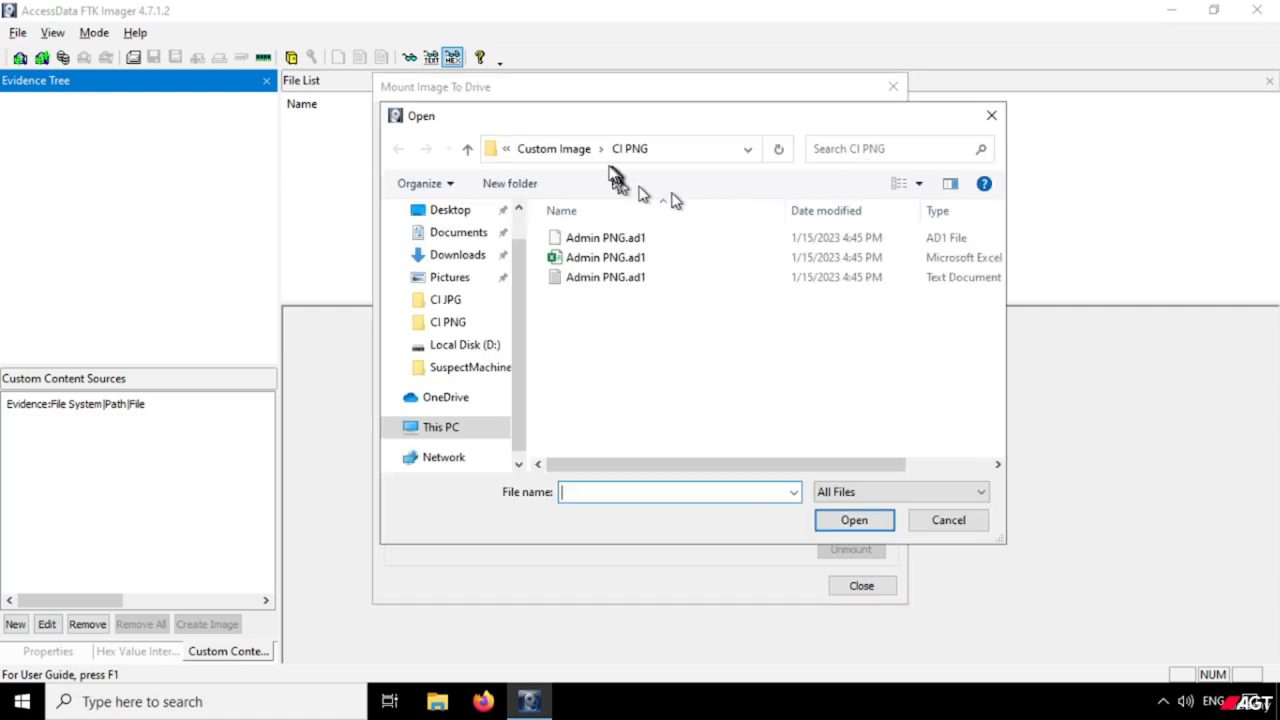
left_click(558, 152)
left_click(560, 152)
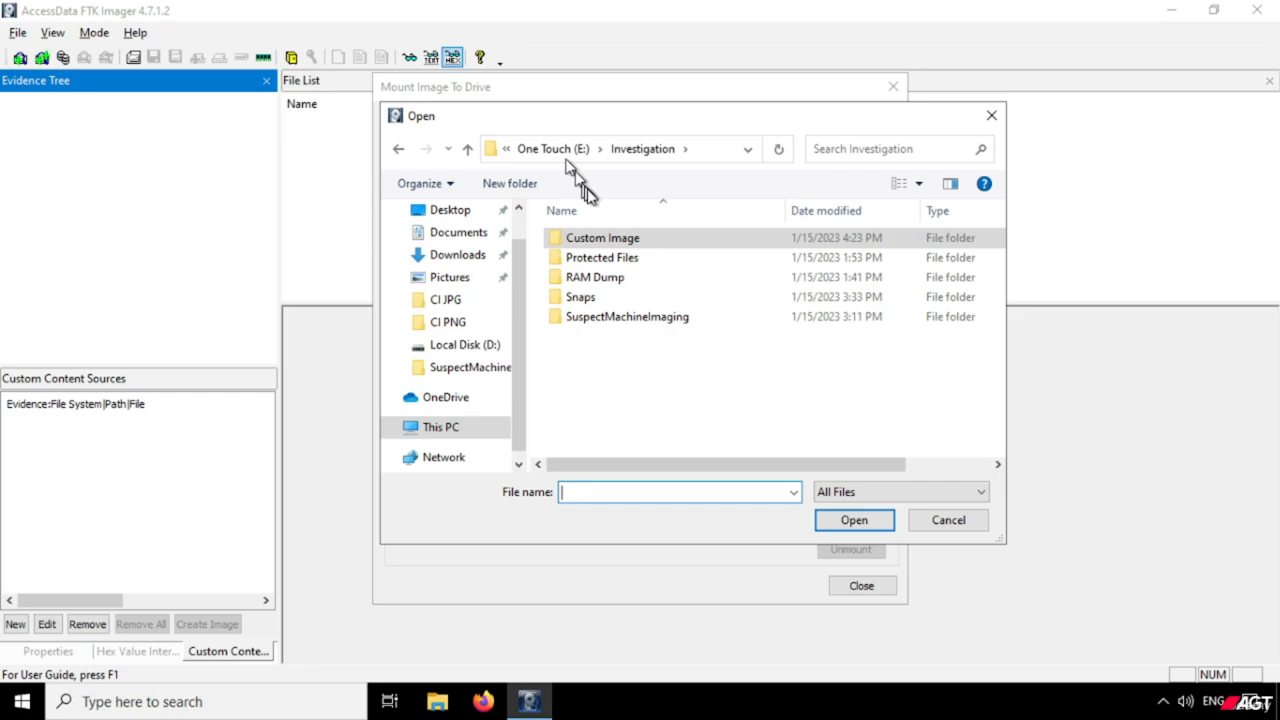
double_click(612, 316)
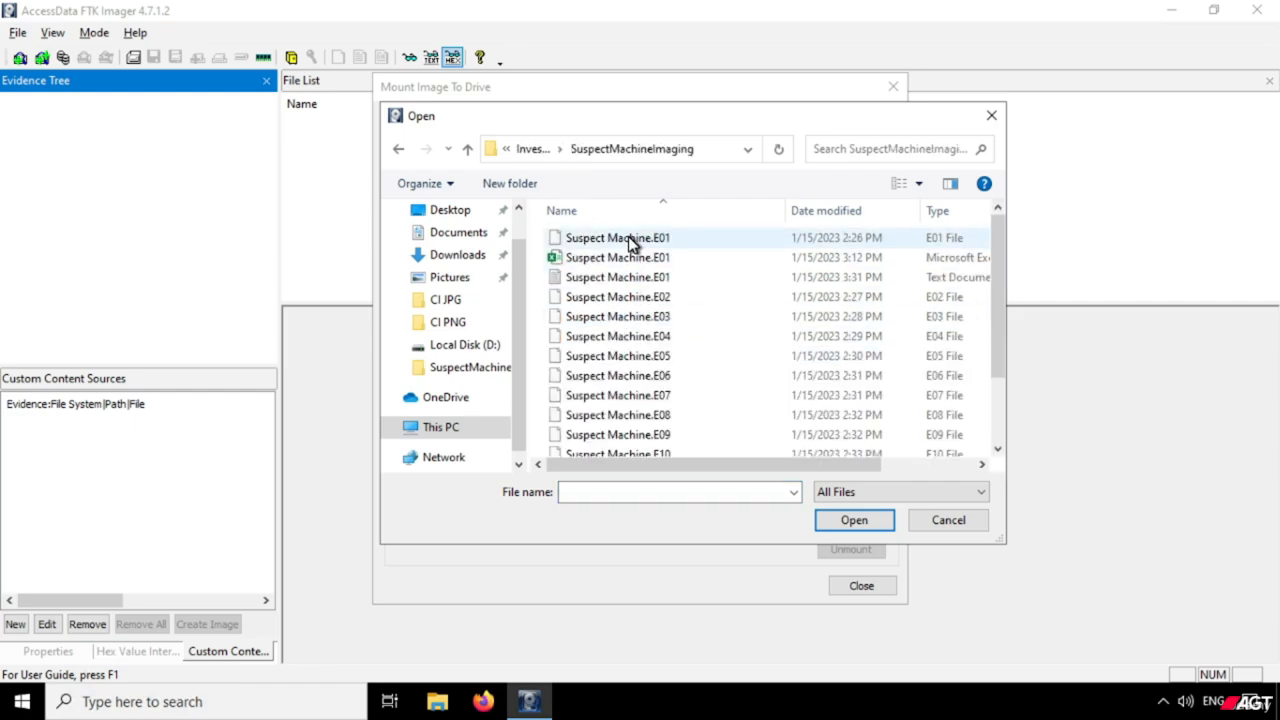
left_click(622, 238)
left_click(852, 521)
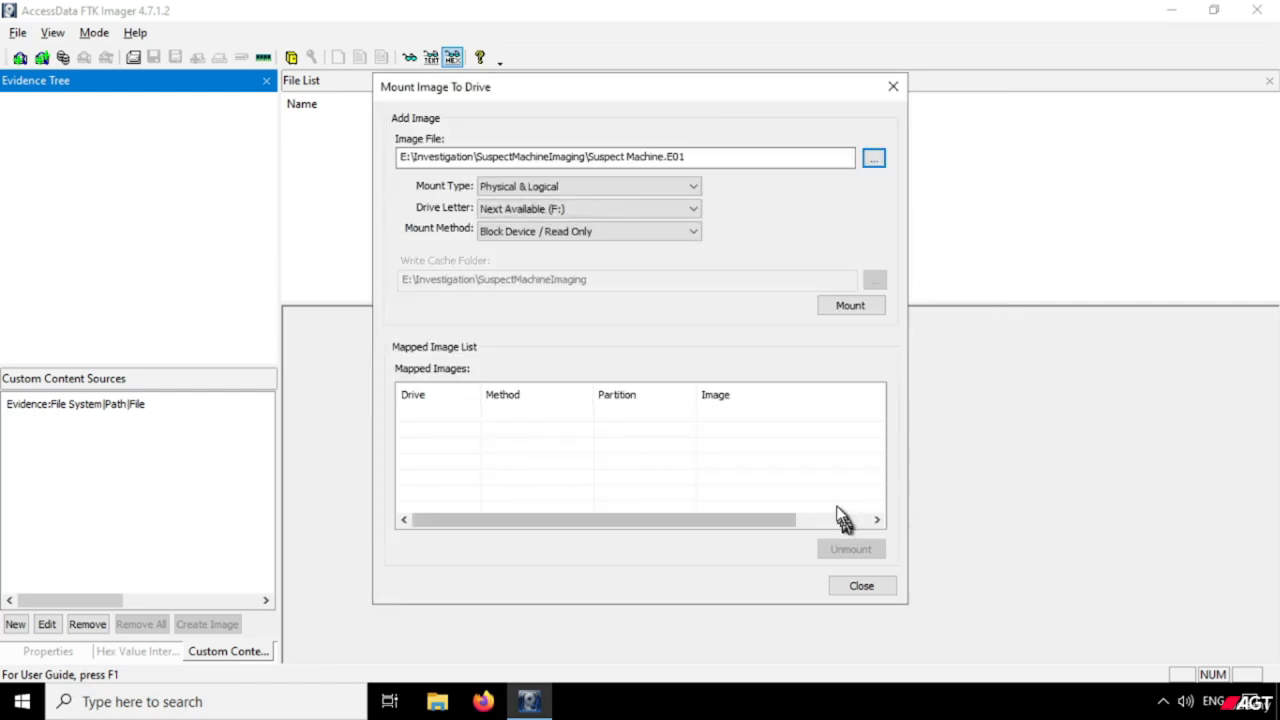
Set the mount type to Logical Only and list the drive letters available for the mount.
left_click(694, 188)
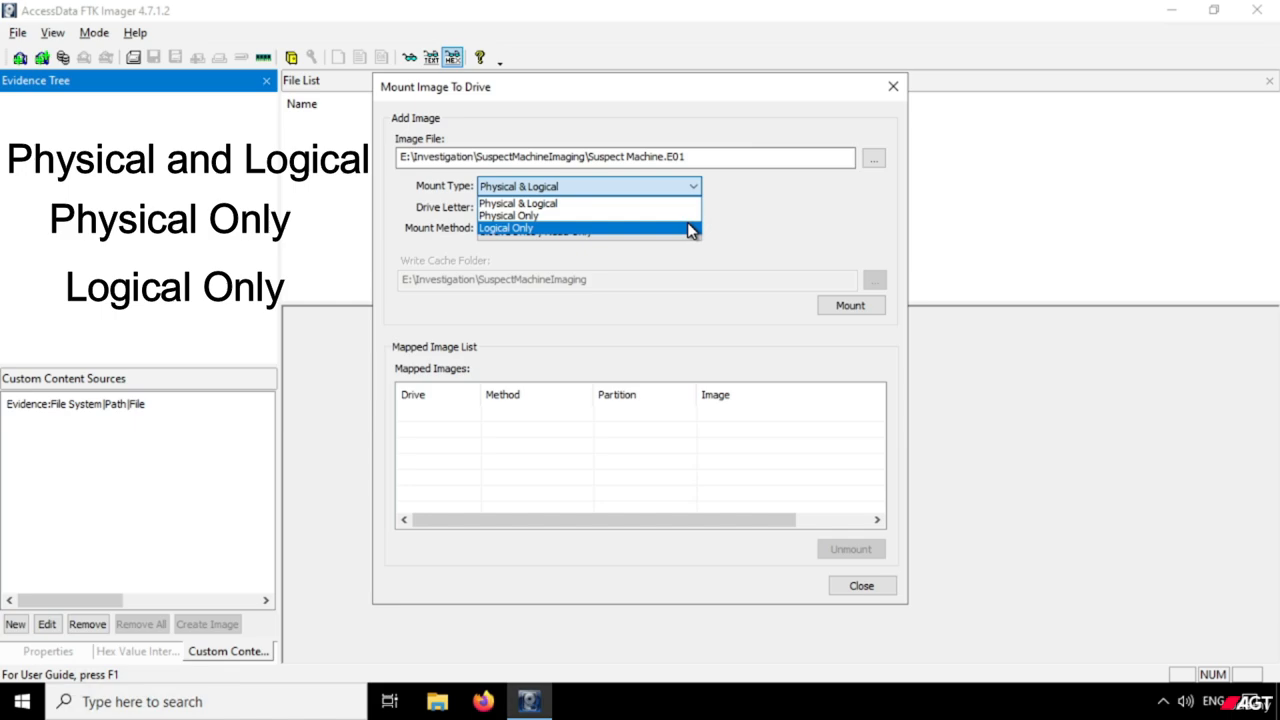
left_click(690, 228)
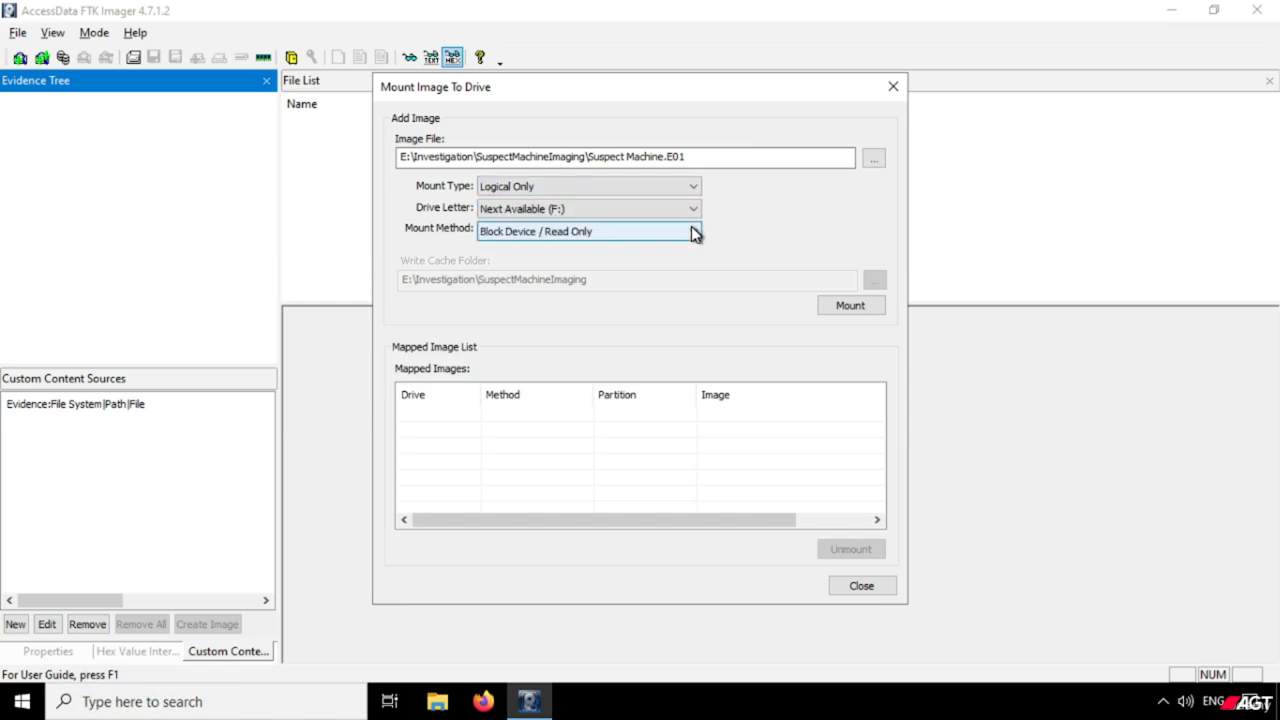
left_click(693, 209)
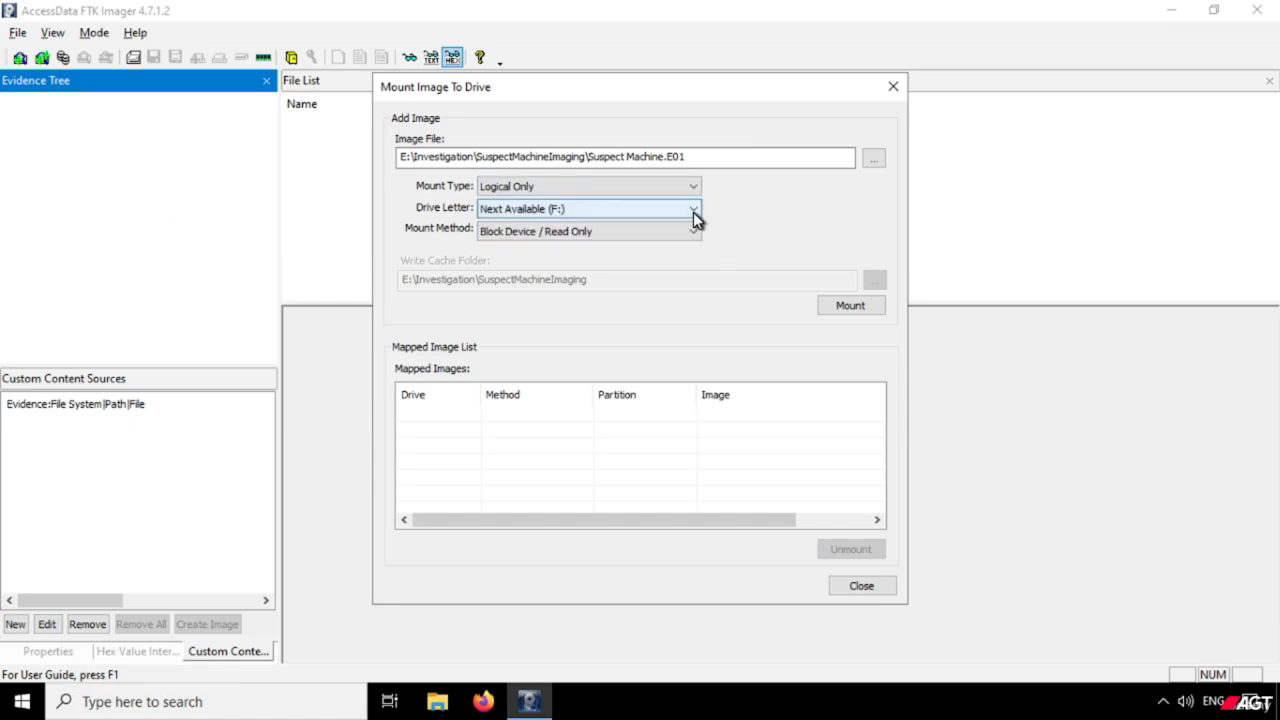
left_click(693, 212)
left_click(693, 212)
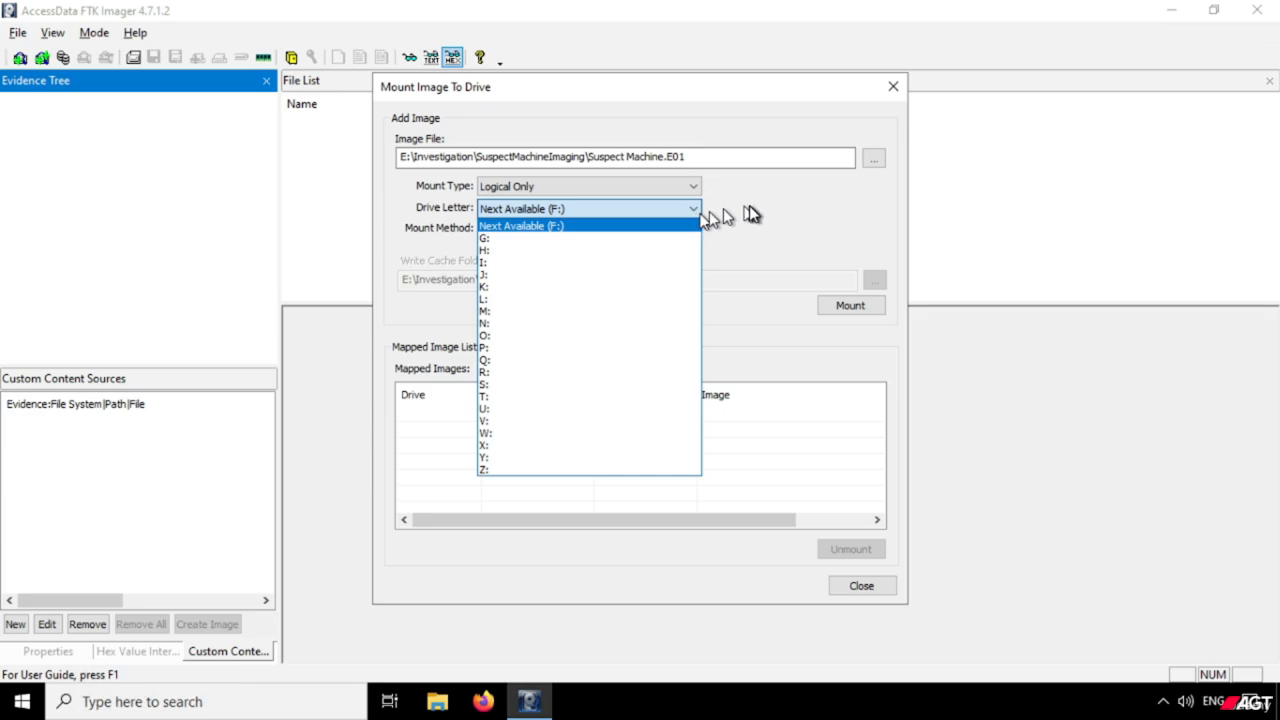
Check the existing drives under This PC in File Explorer, and return to FTK Imager to review the Next Available (F:) drive letter.
left_click(437, 701)
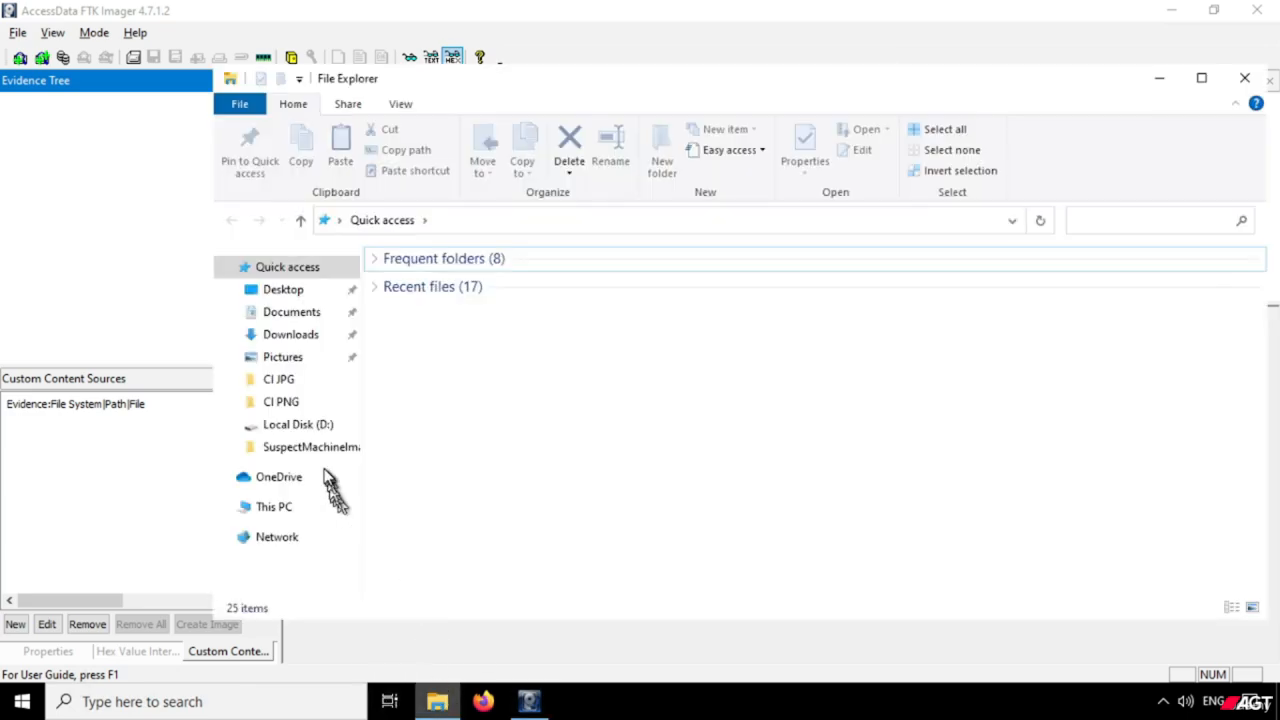
left_click(288, 510)
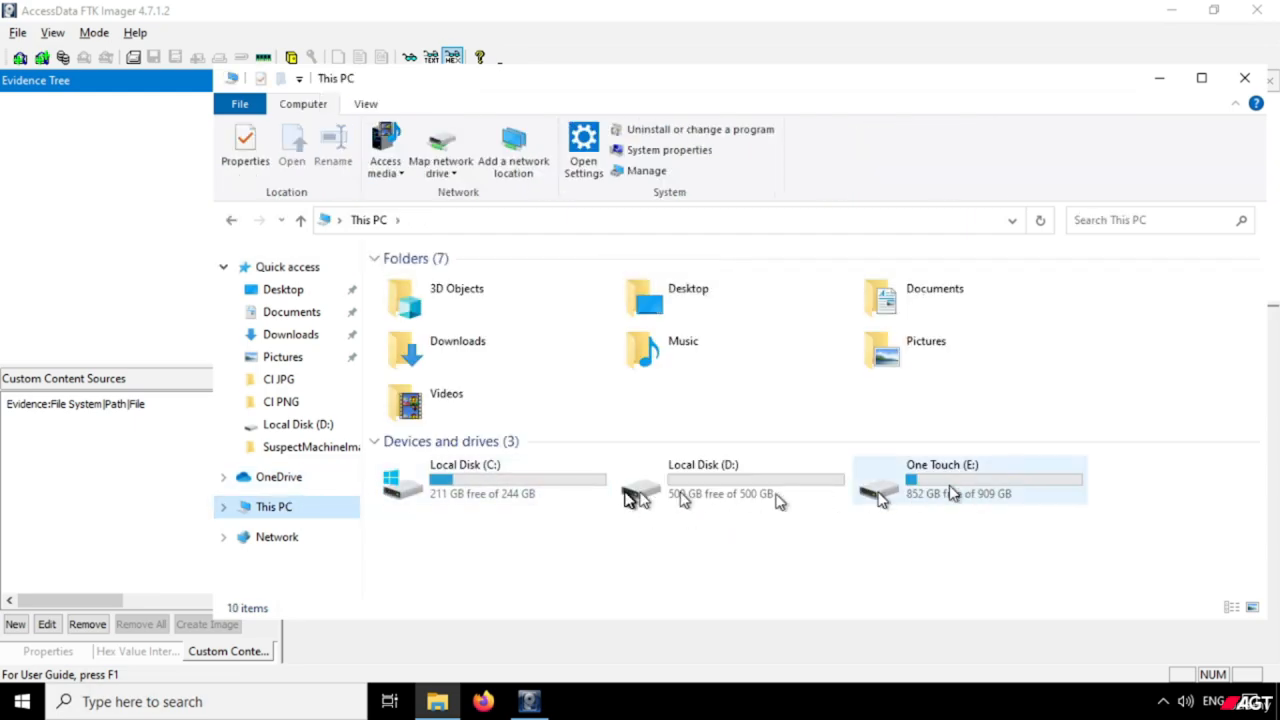
left_click(1157, 87)
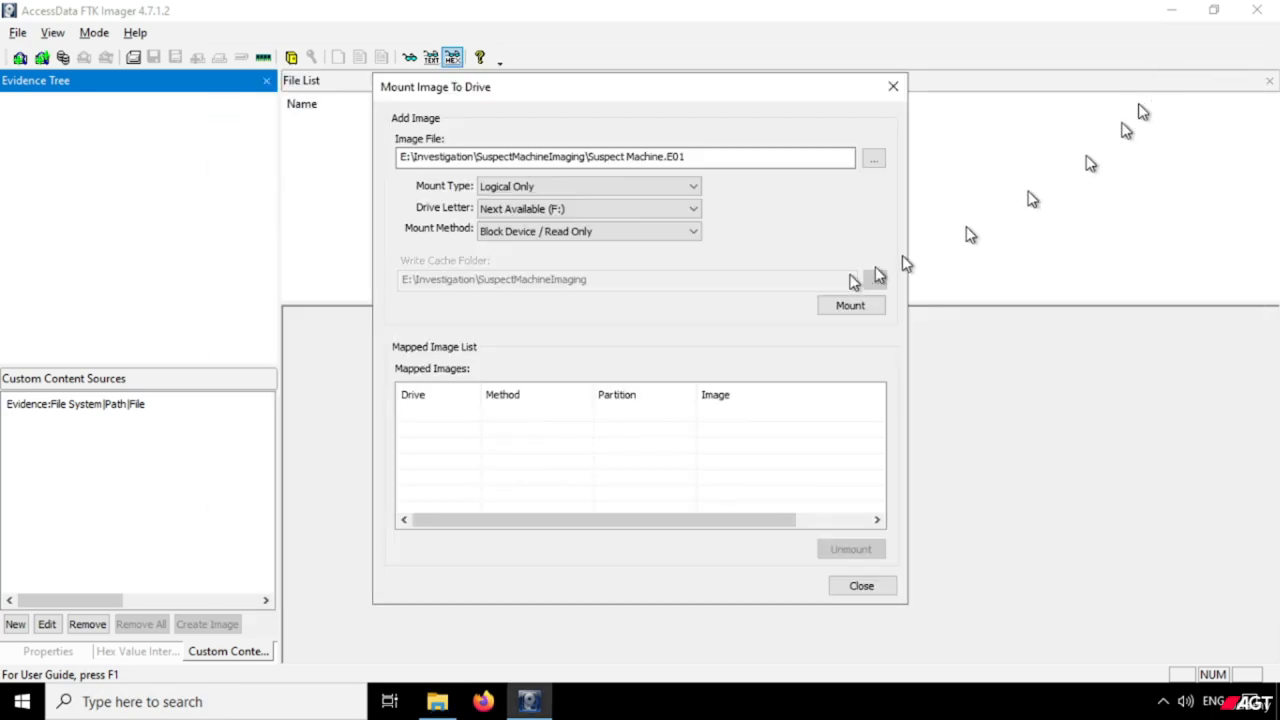
left_click(583, 212)
left_click(580, 214)
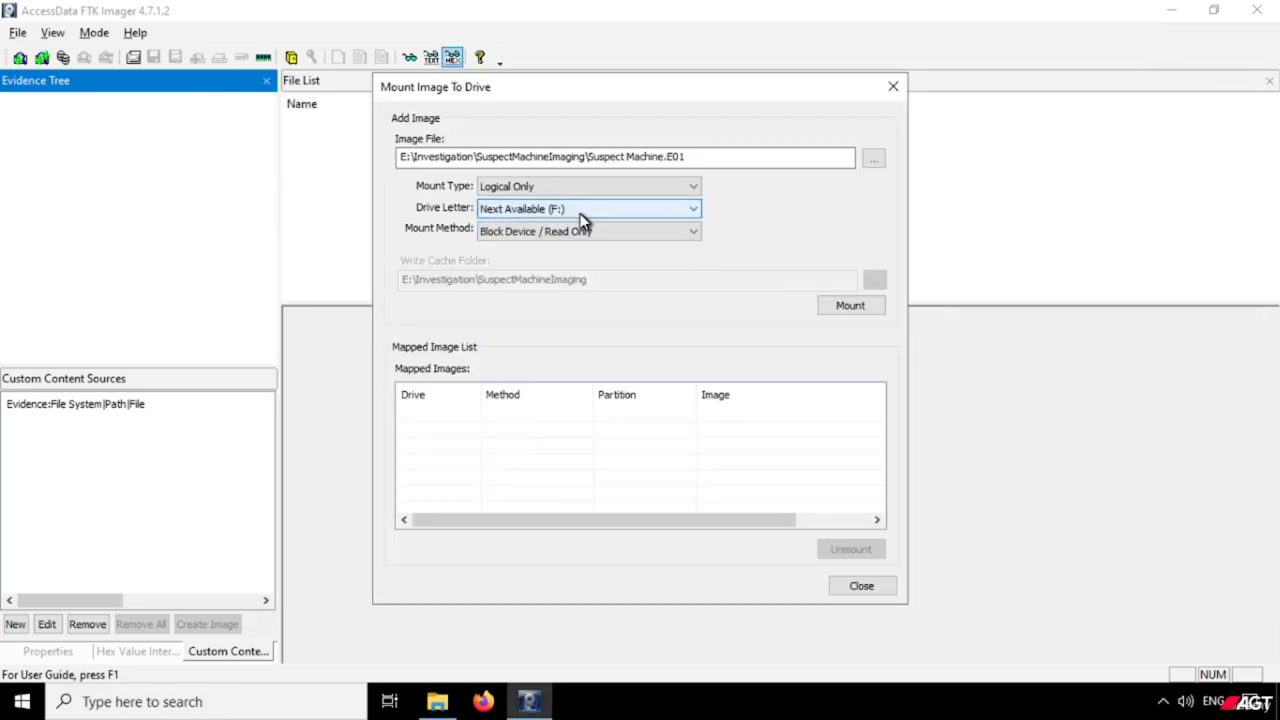
left_click(583, 218)
left_click(594, 220)
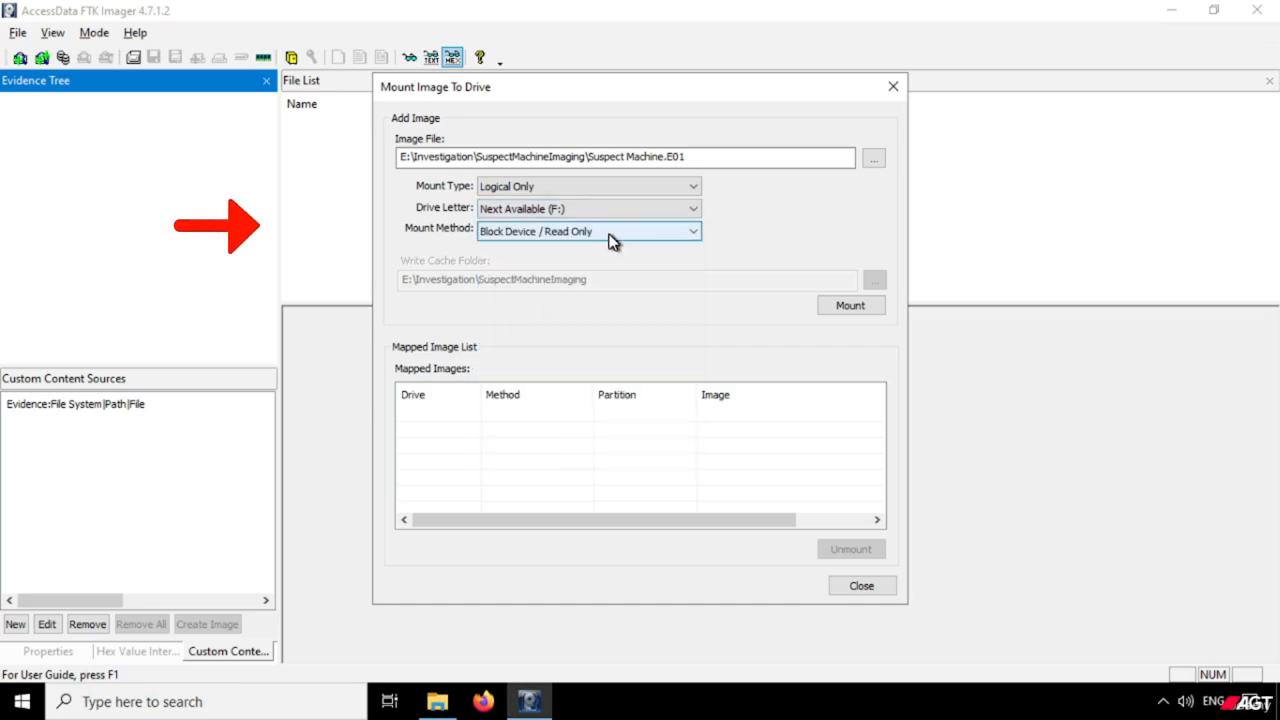
Try the Block Device / Writable mount method and browse for its write cache folder without choosing one.
left_click(612, 241)
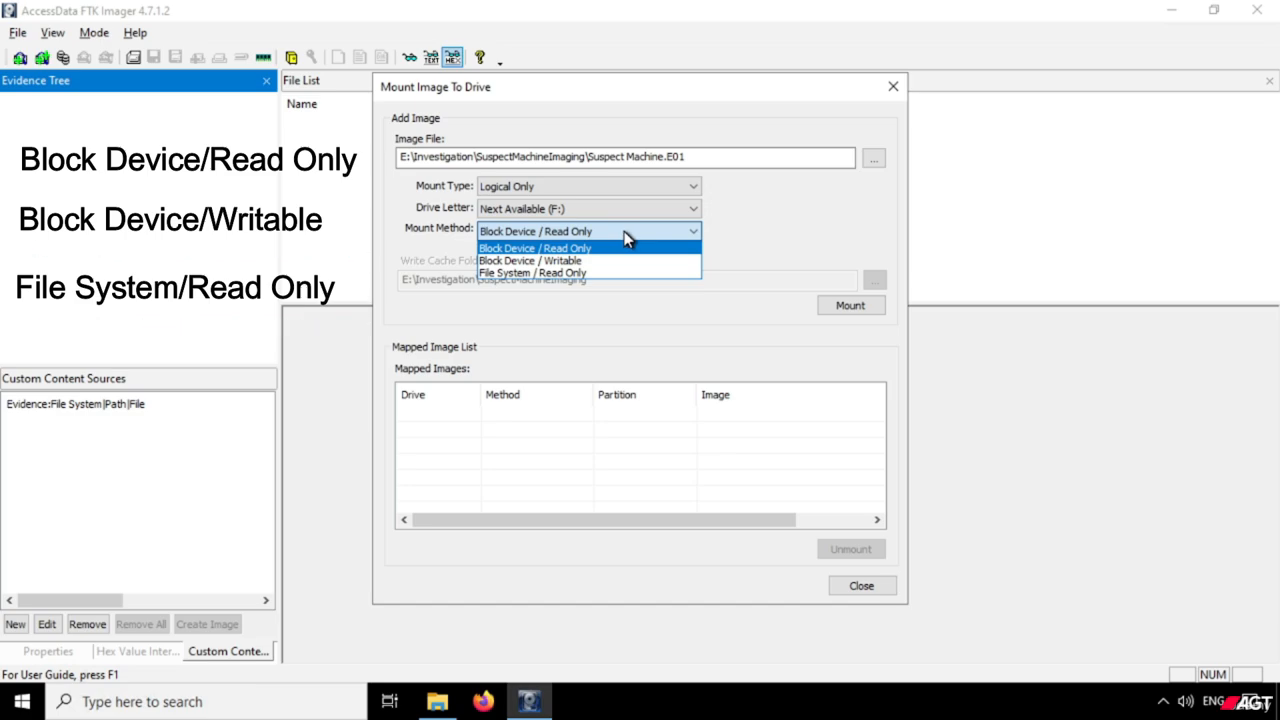
left_click(628, 245)
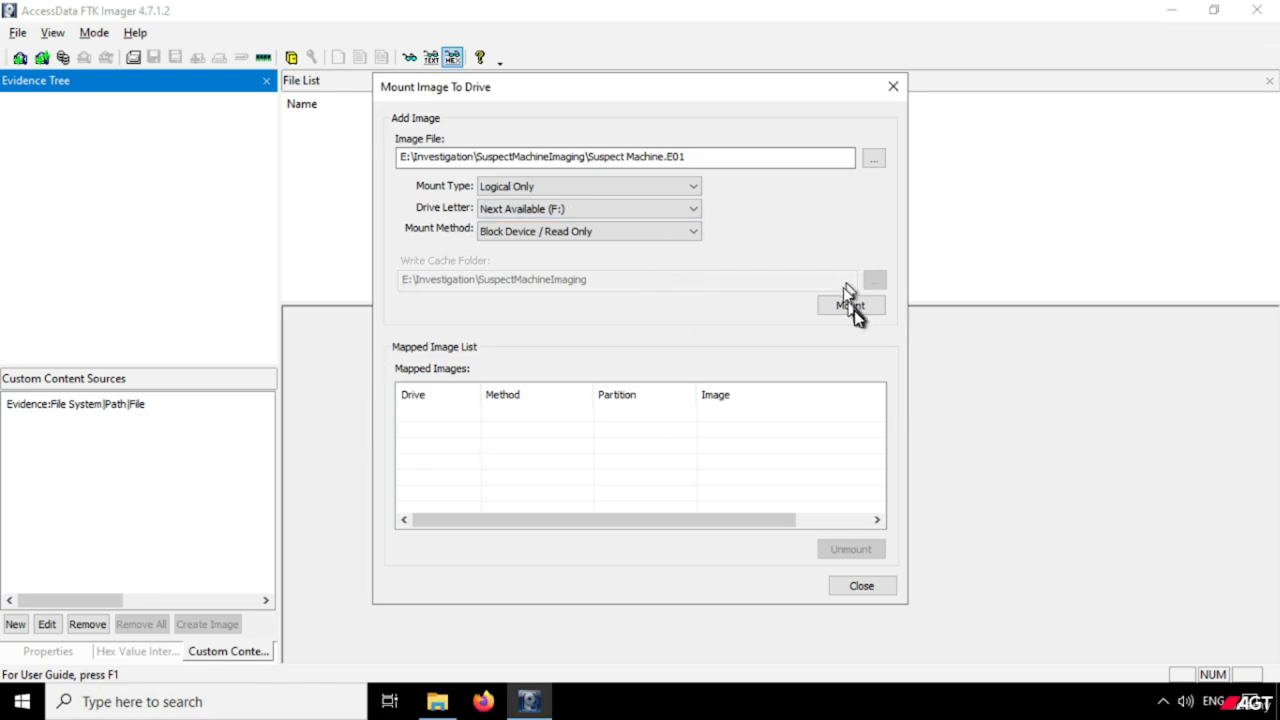
left_click(692, 236)
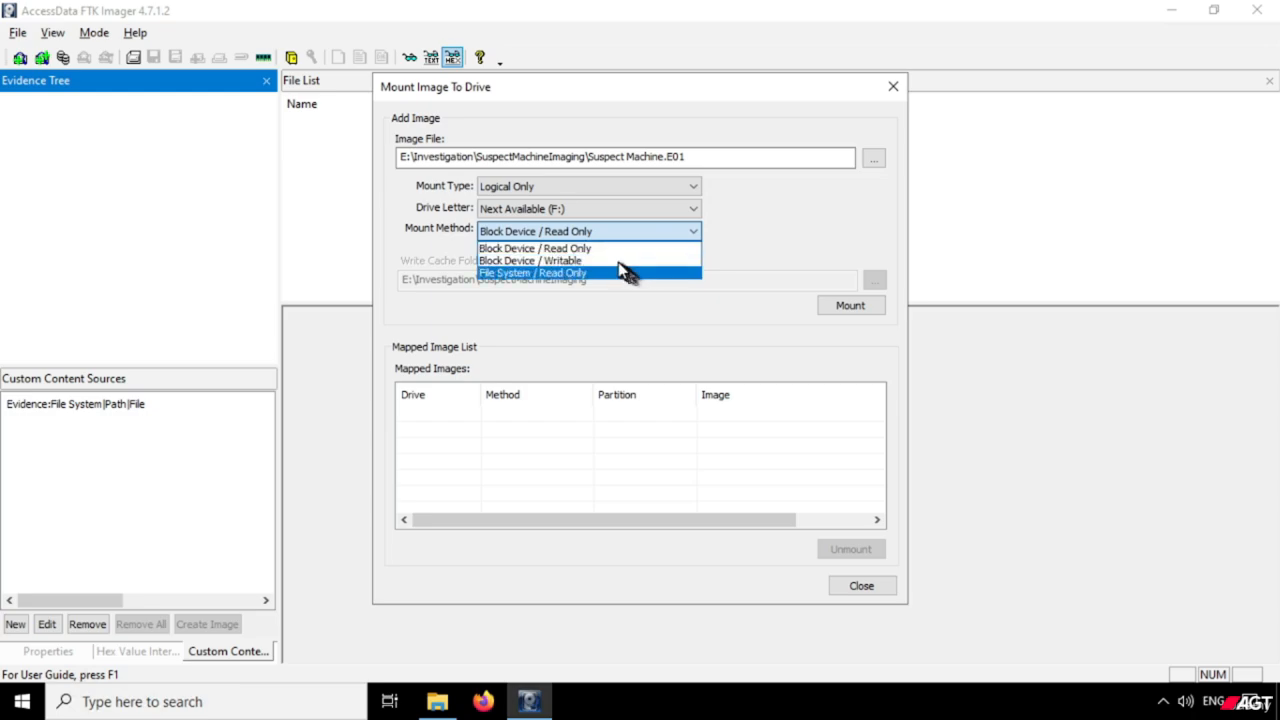
left_click(622, 268)
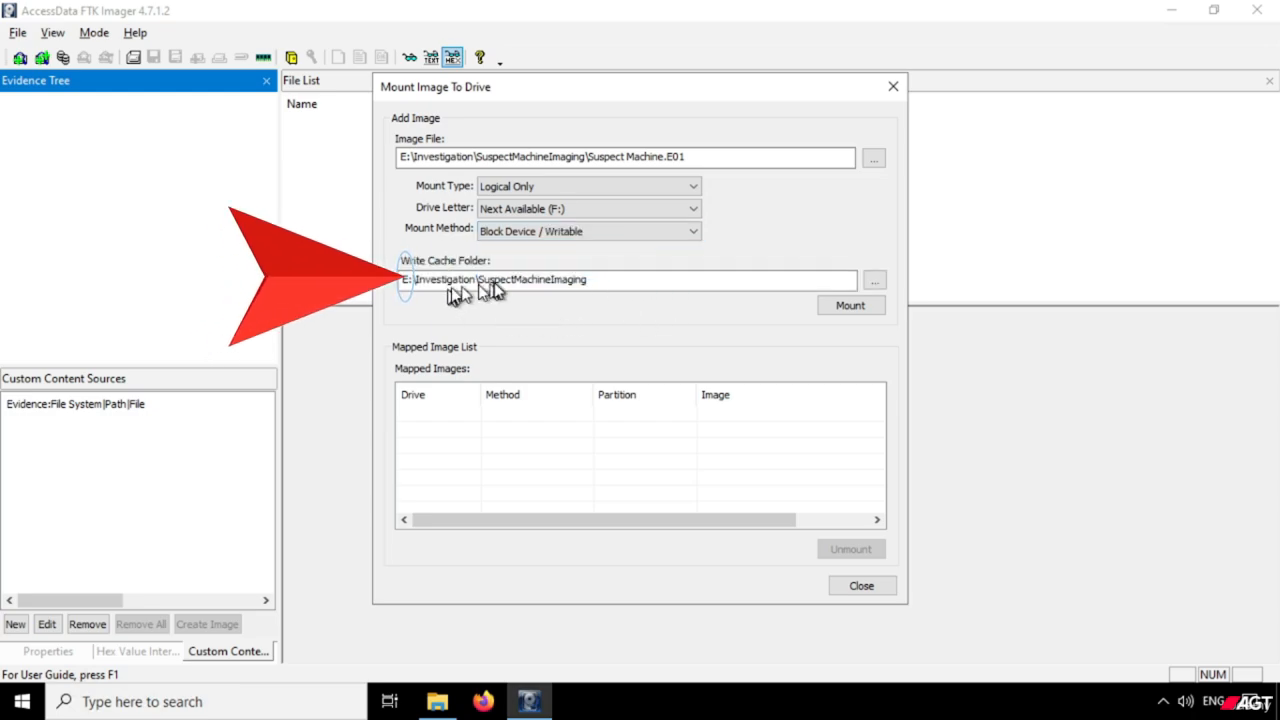
left_click_drag(495, 280, 522, 280)
left_click_drag(597, 293, 614, 291)
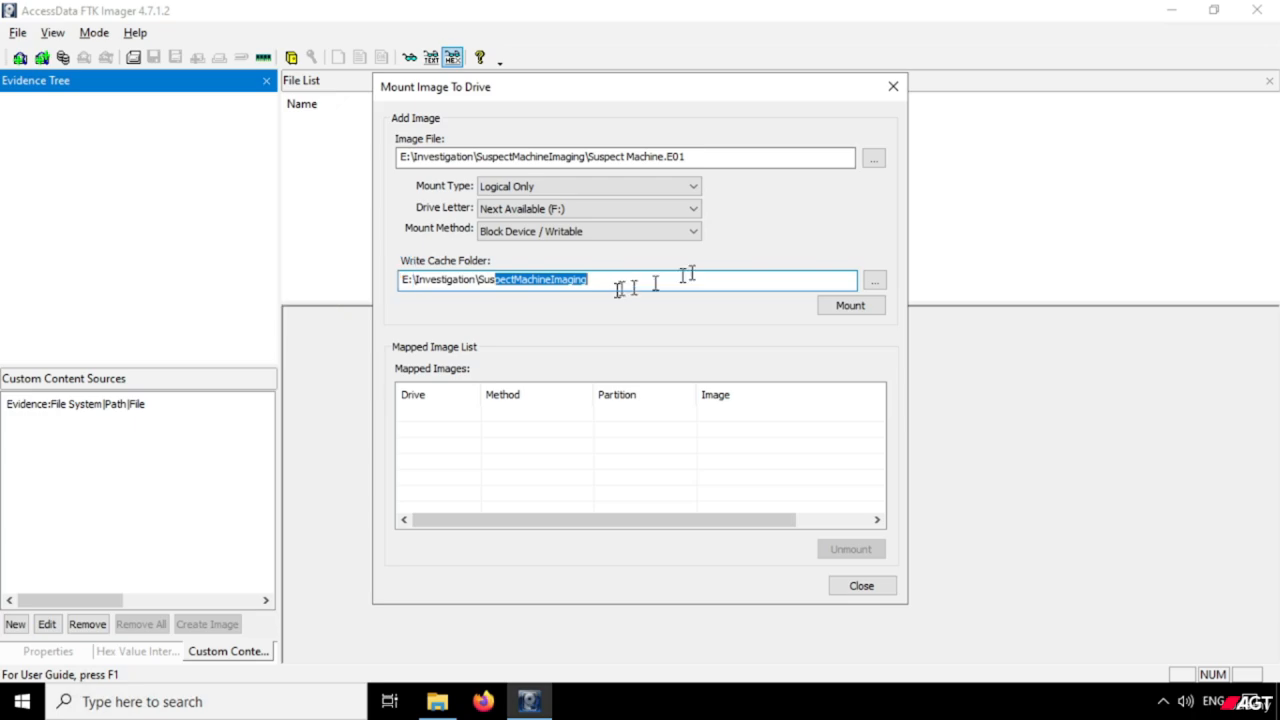
left_click(722, 283)
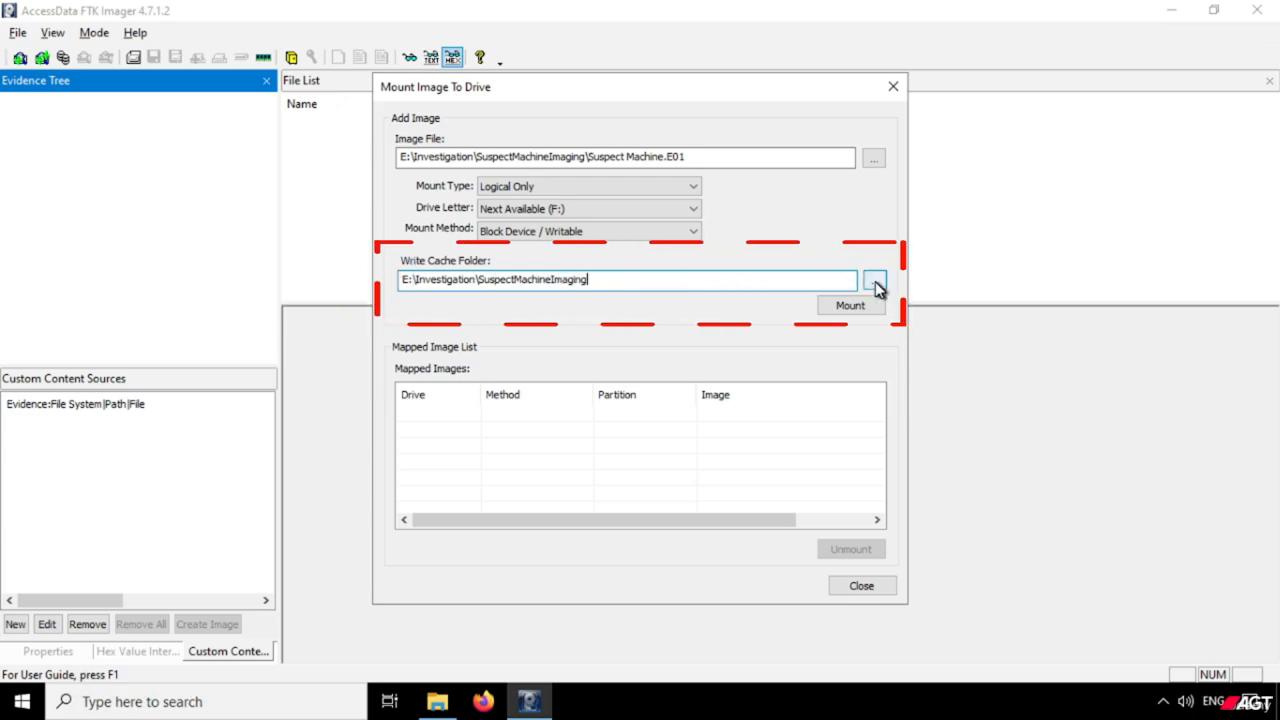
left_click(874, 281)
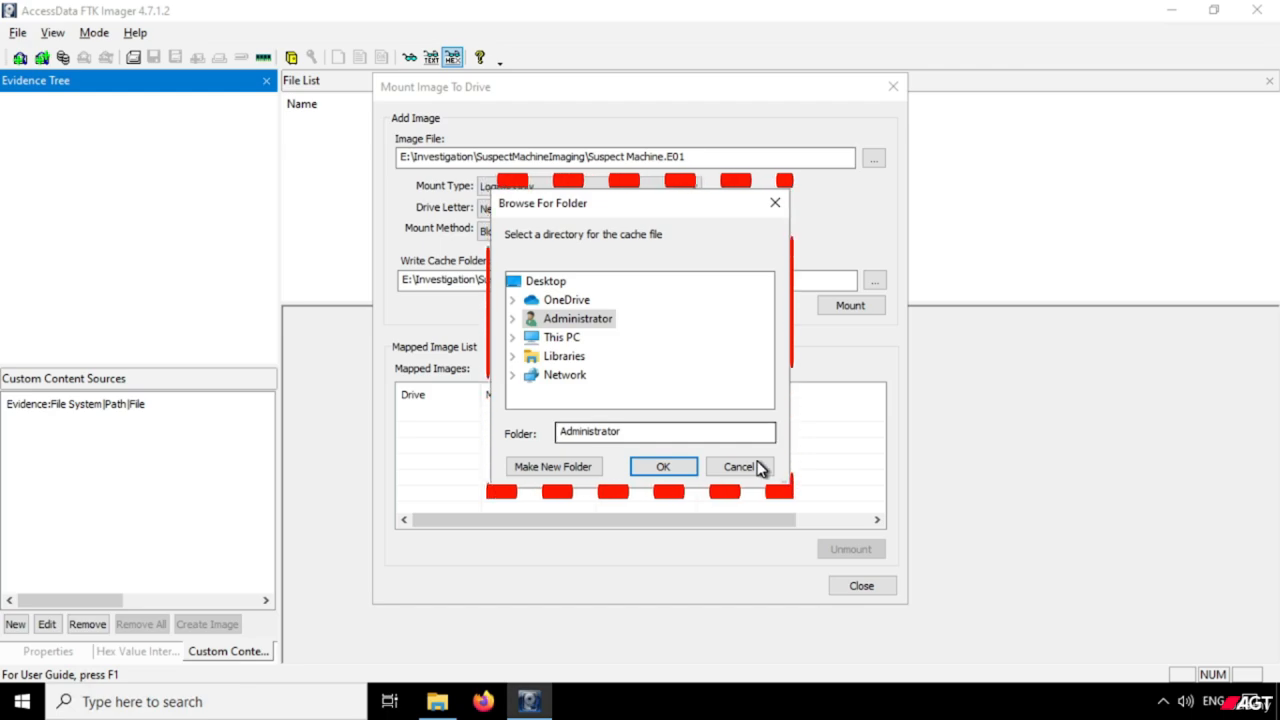
left_click(742, 466)
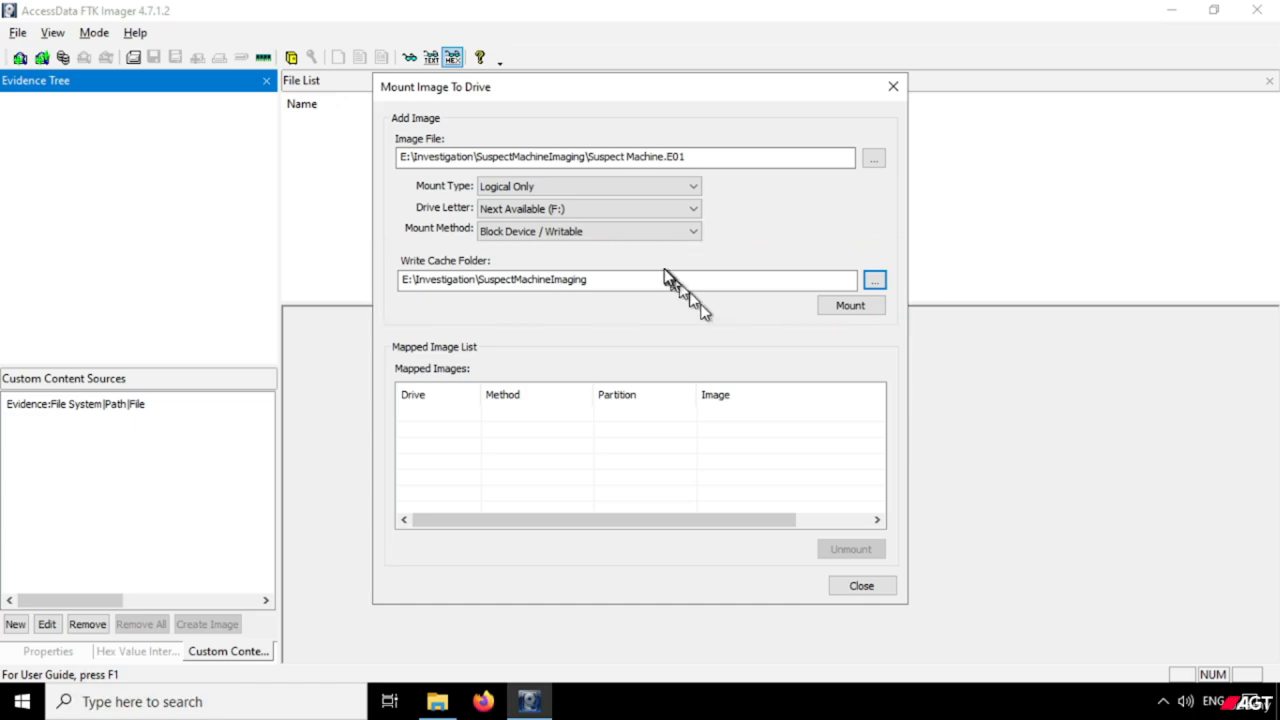
Mount the image with the File System / Read Only method and select its entry in the mapped images.
left_click(645, 240)
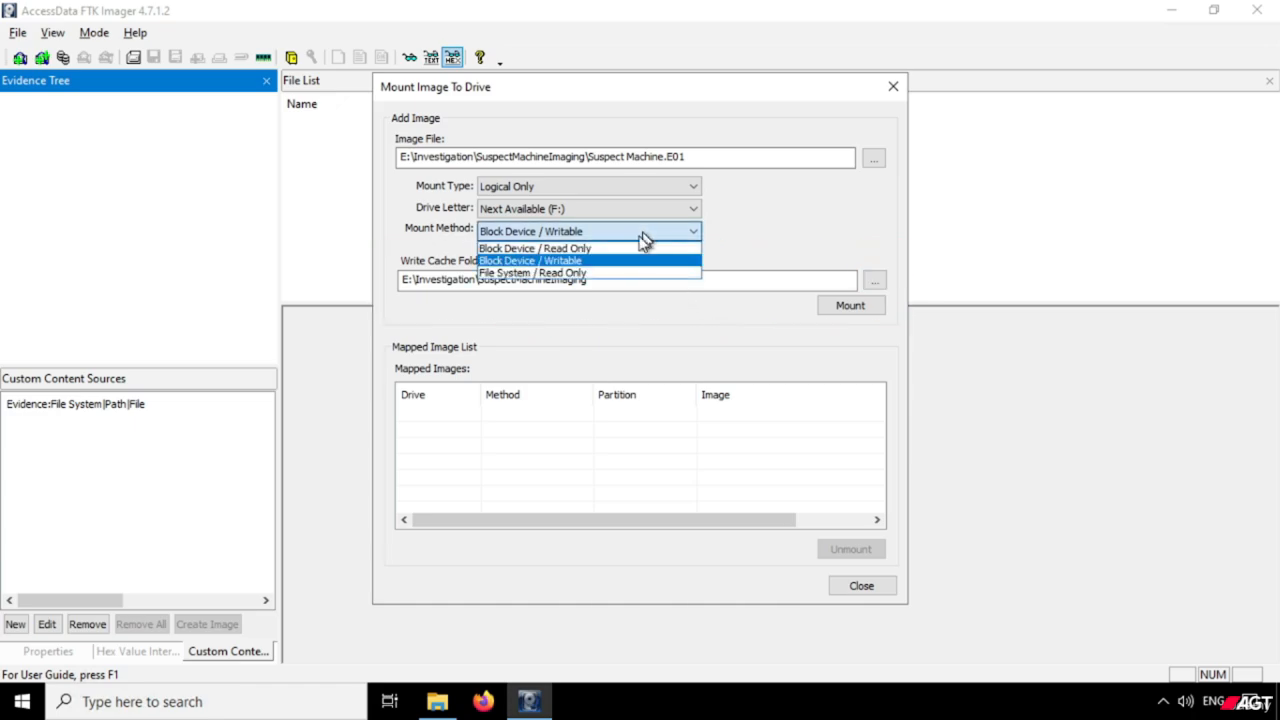
left_click(595, 273)
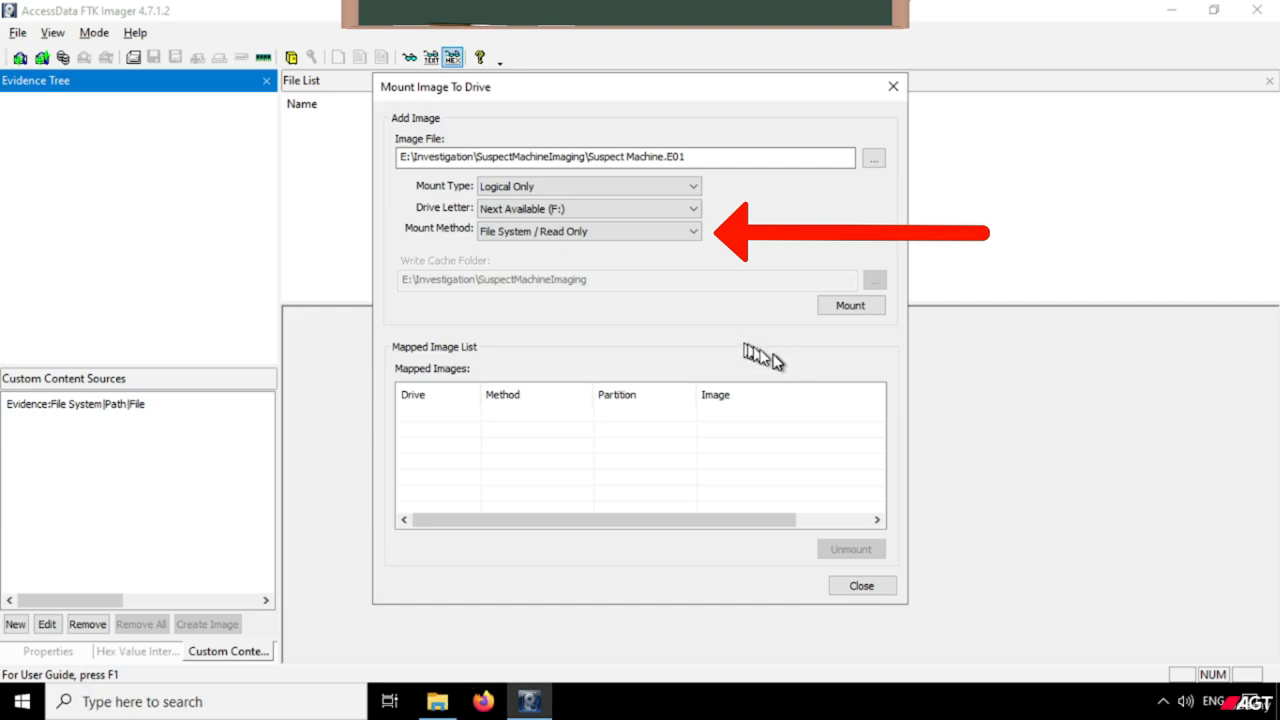
left_click(839, 310)
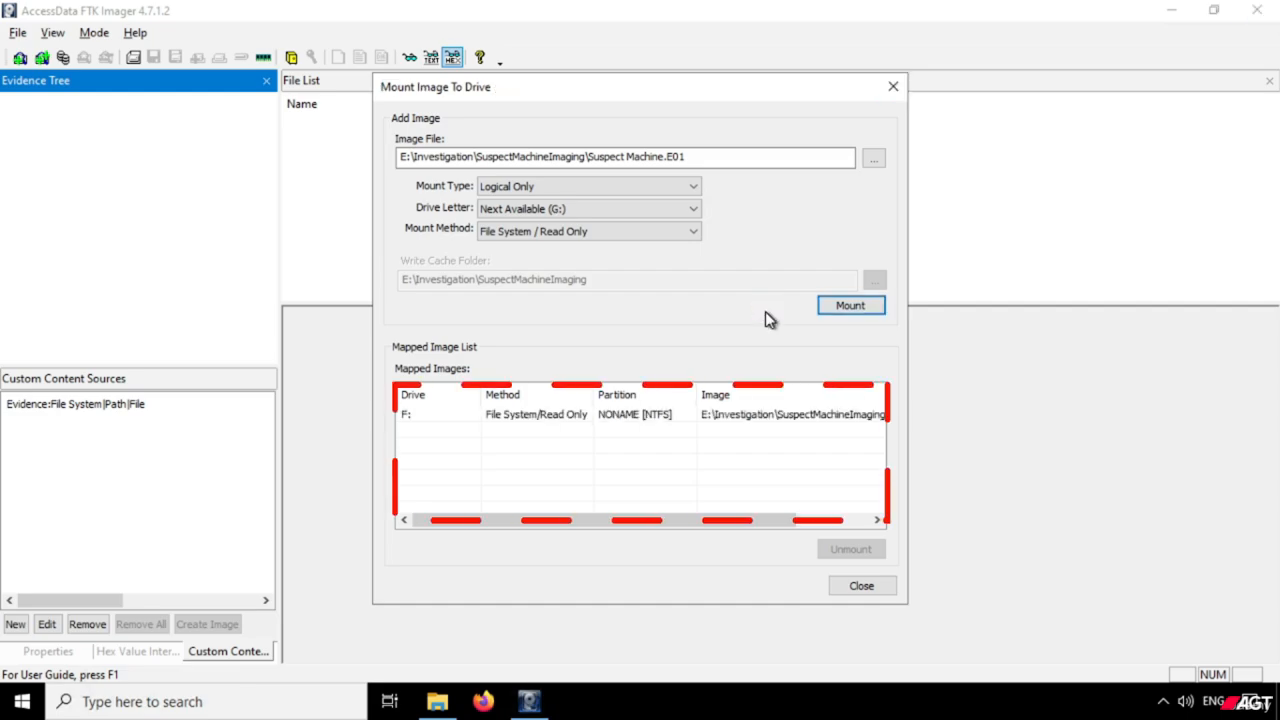
left_click(523, 420)
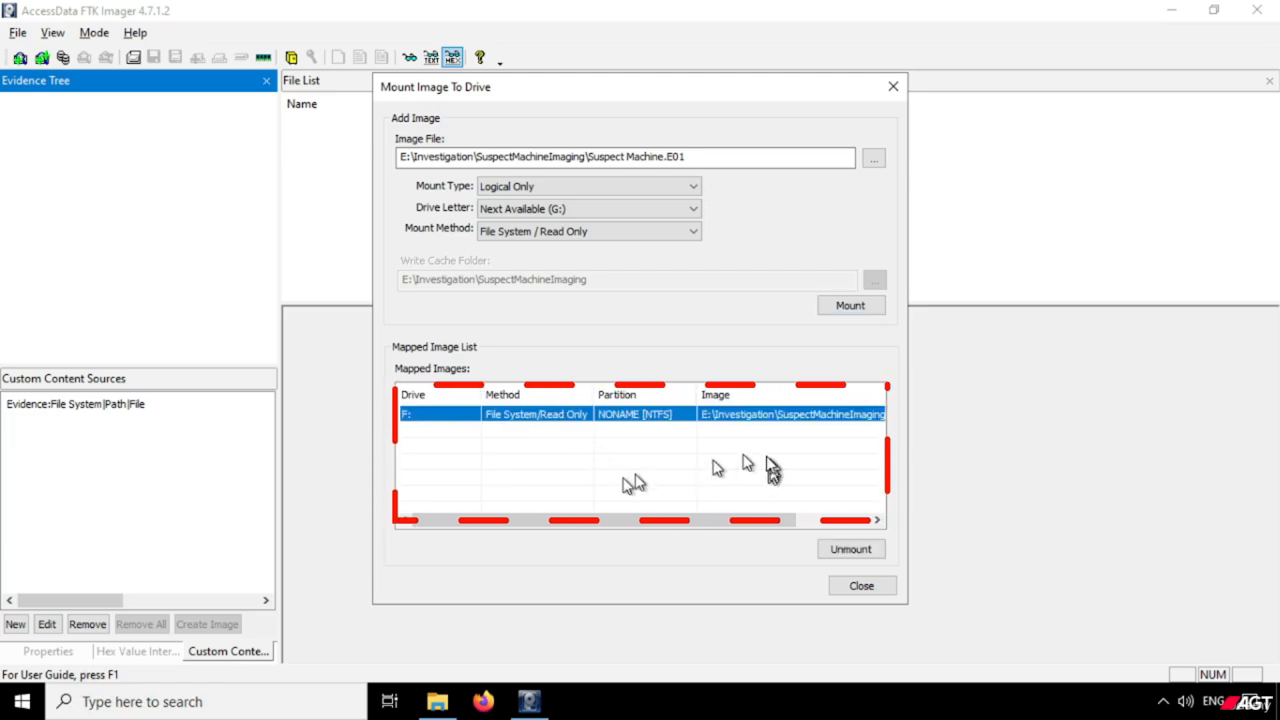
Switch to File Explorer and open the [root] folder of the mounted Removable Disk (F:).
left_click(437, 701)
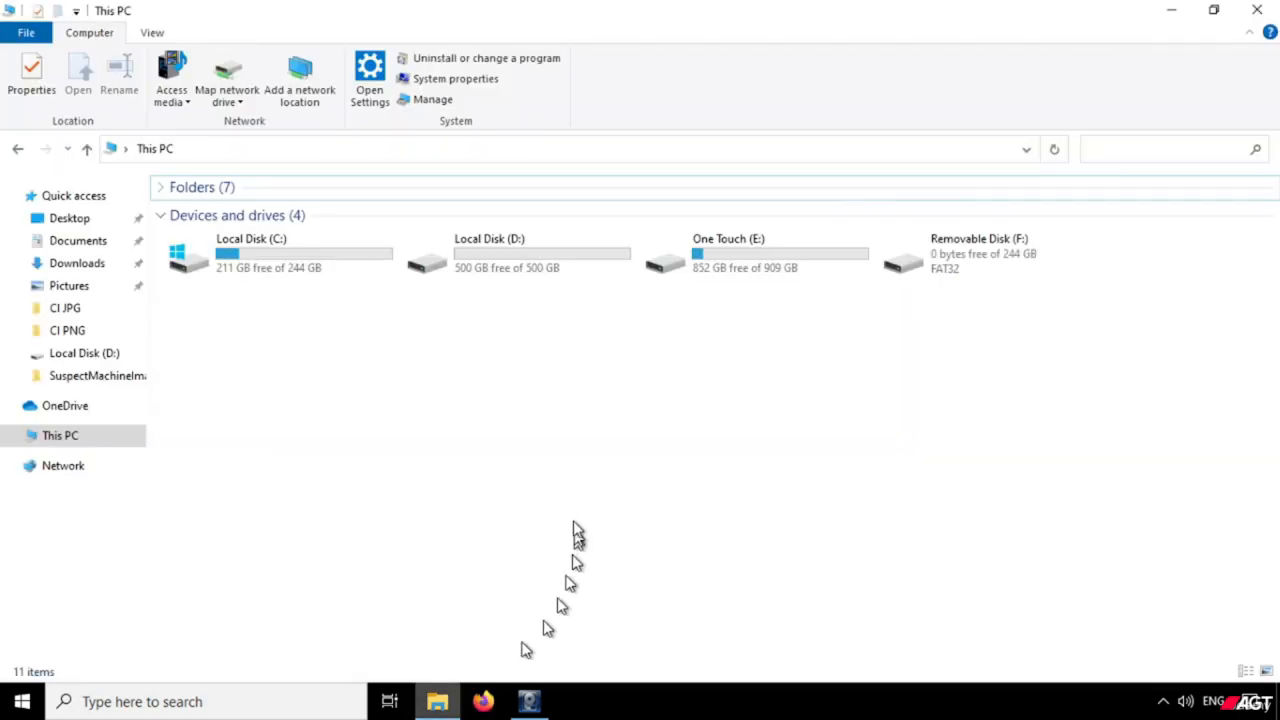
left_click(986, 277)
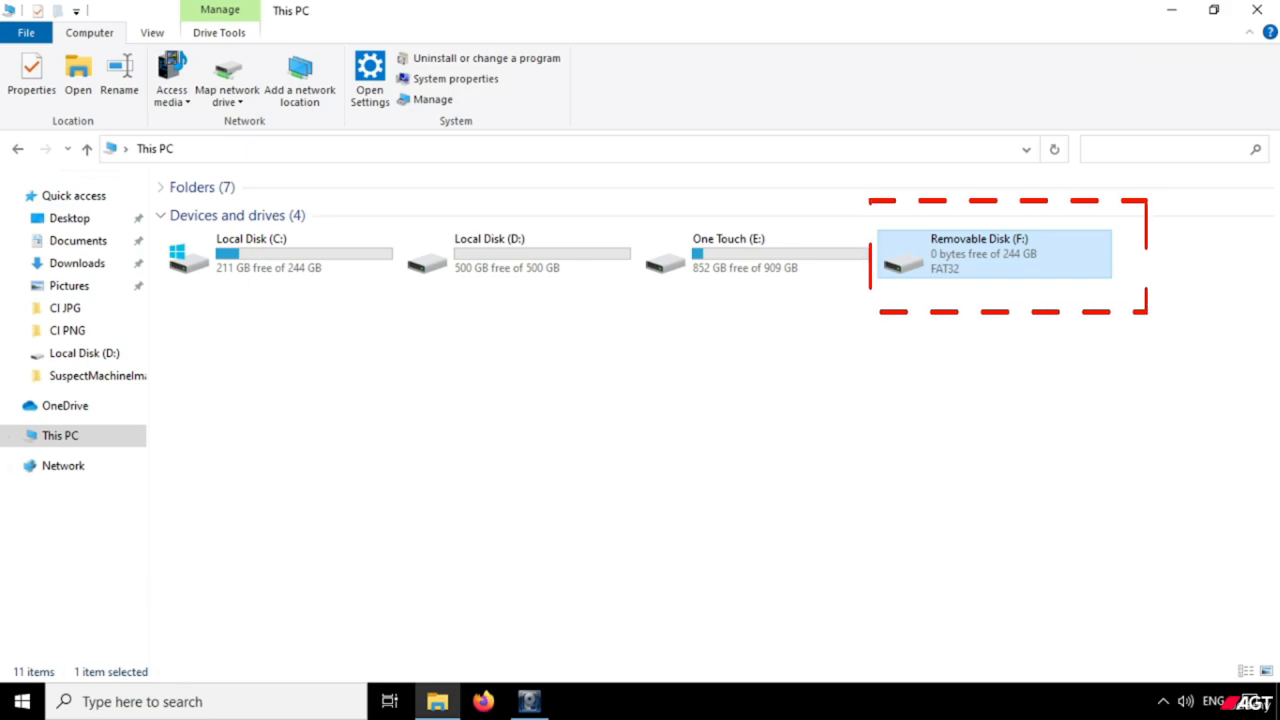
right_click(937, 252)
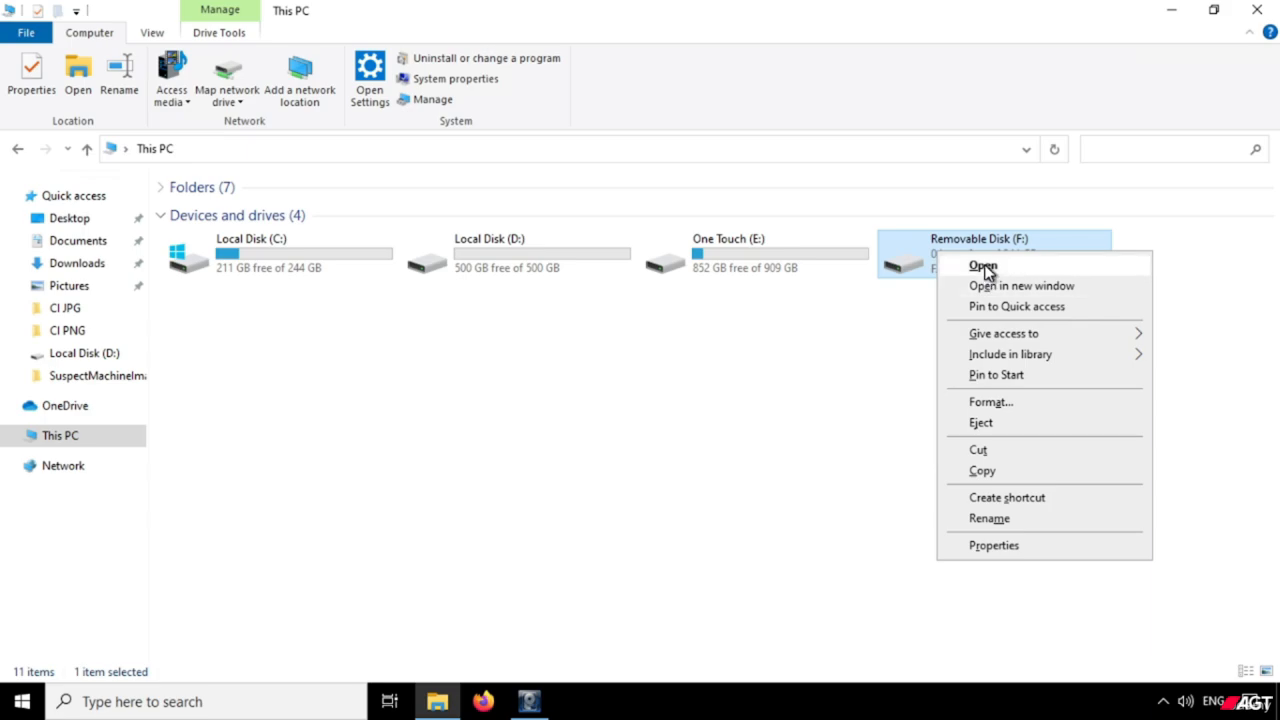
left_click(983, 267)
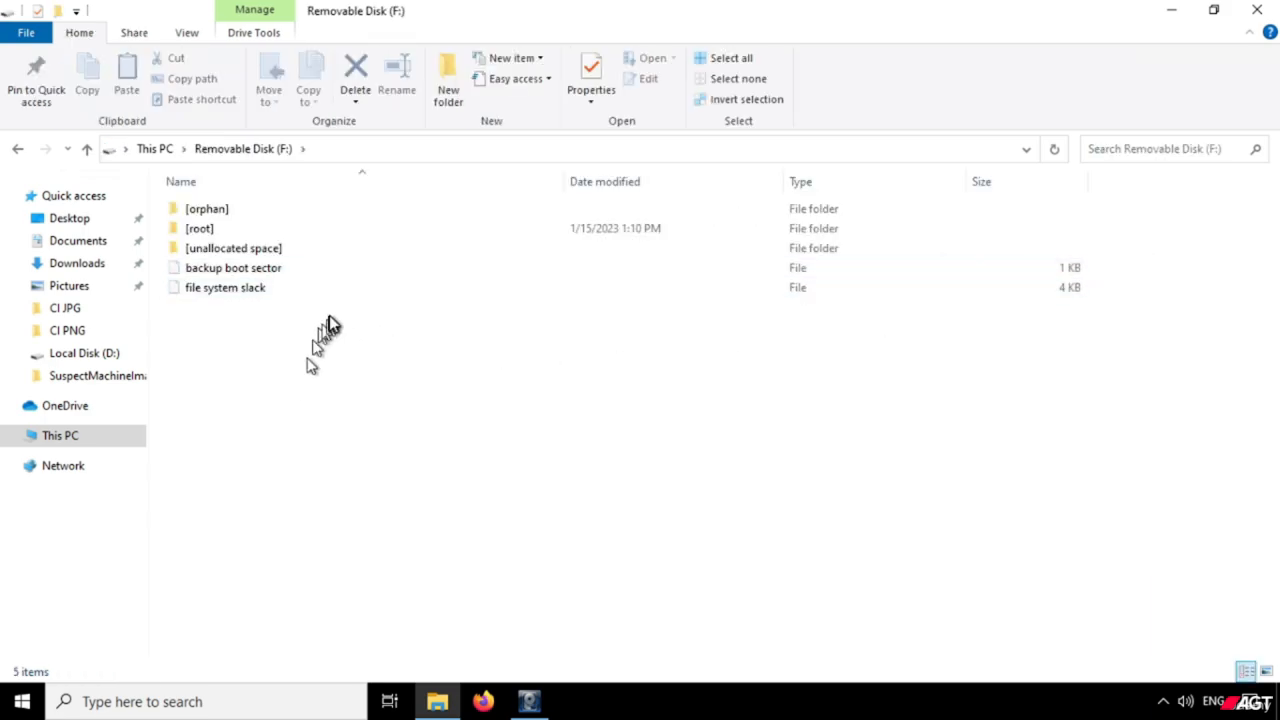
right_click(205, 232)
left_click(238, 240)
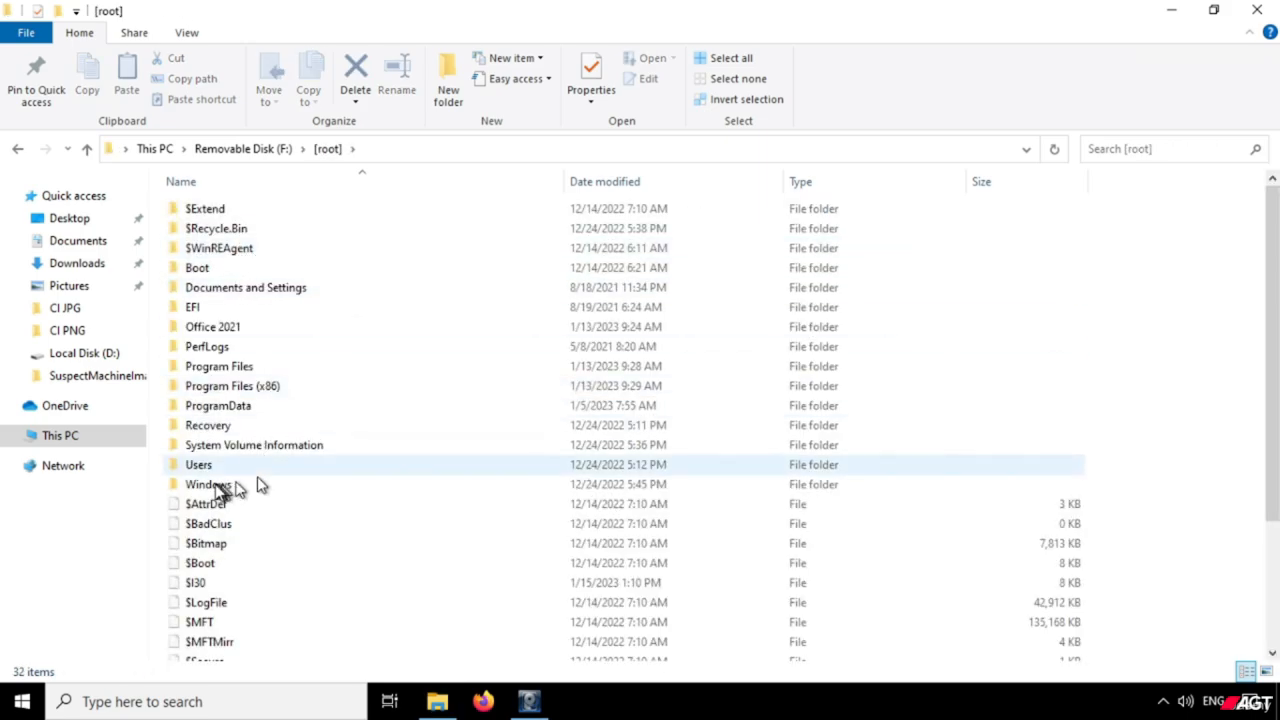
Open the Administrator profile inside the Users folder and look through its folders and files.
right_click(203, 466)
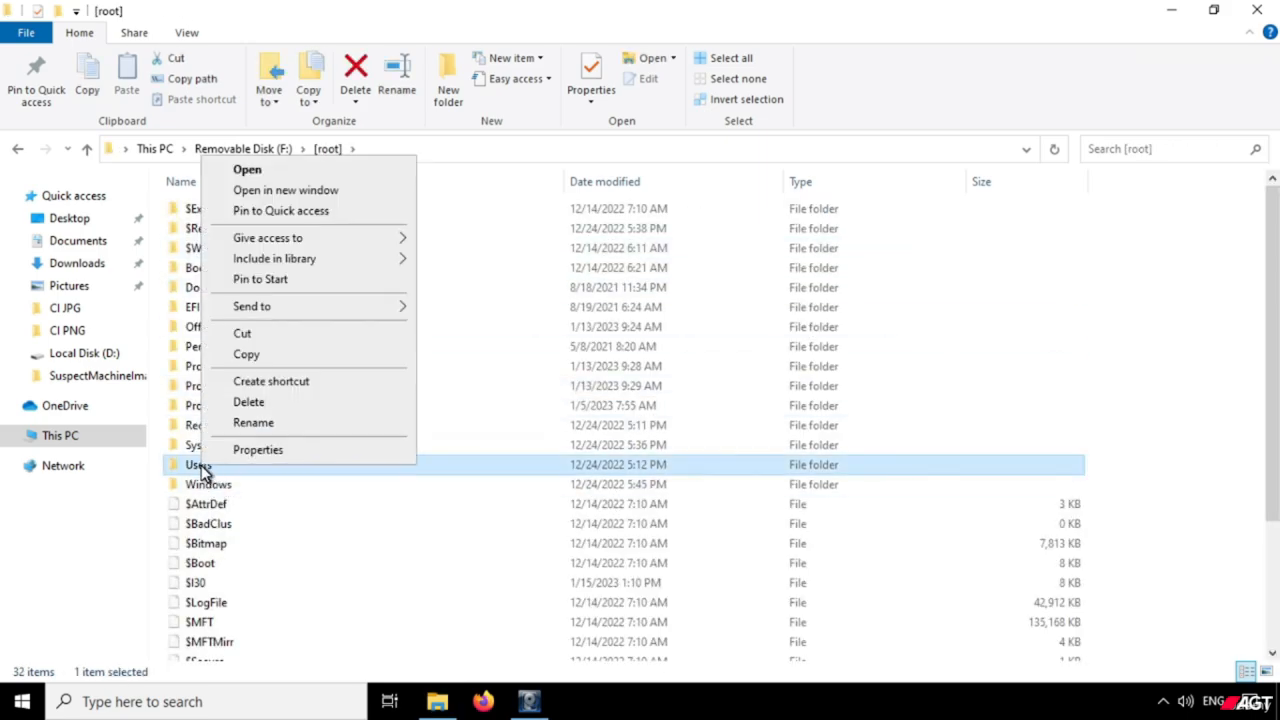
left_click(255, 172)
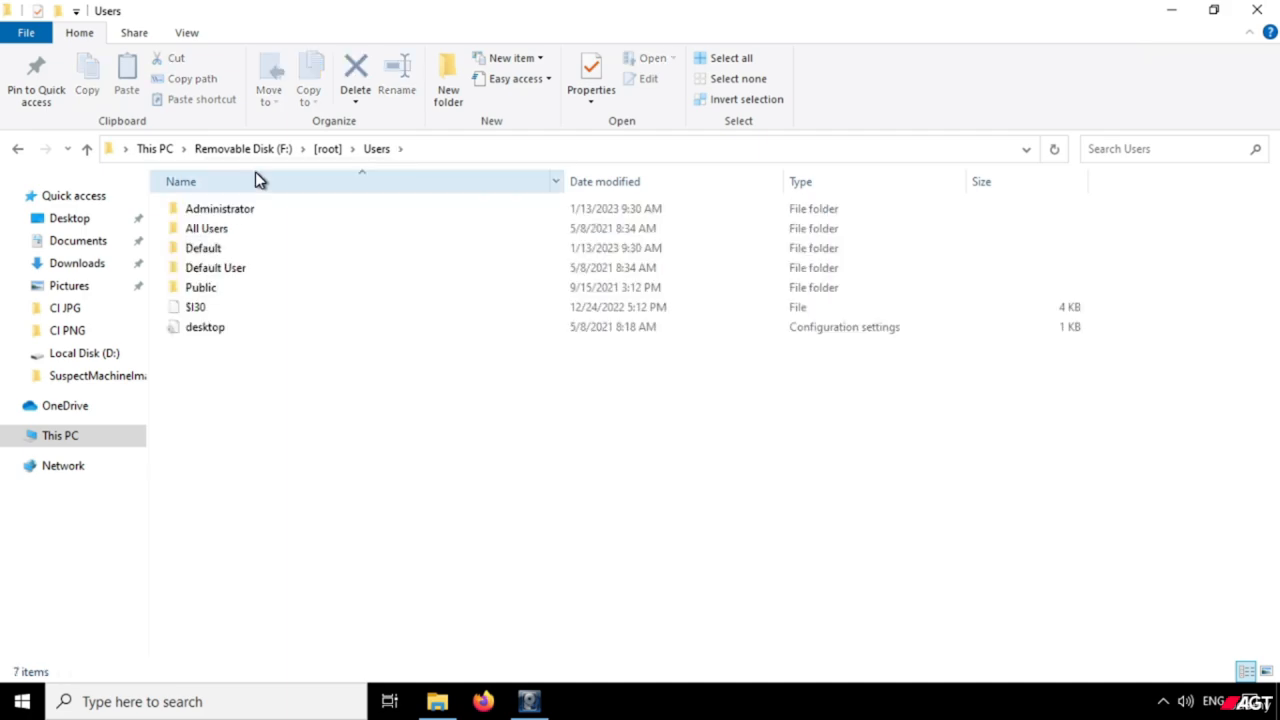
right_click(234, 210)
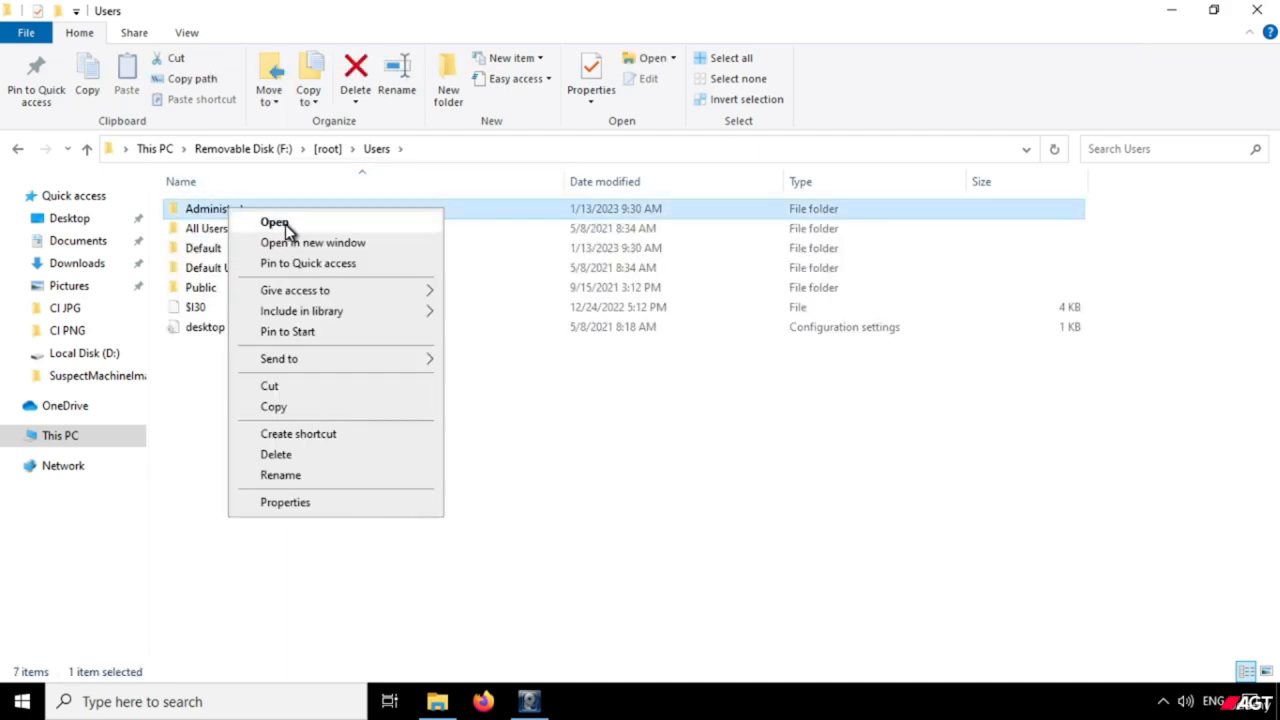
left_click(285, 224)
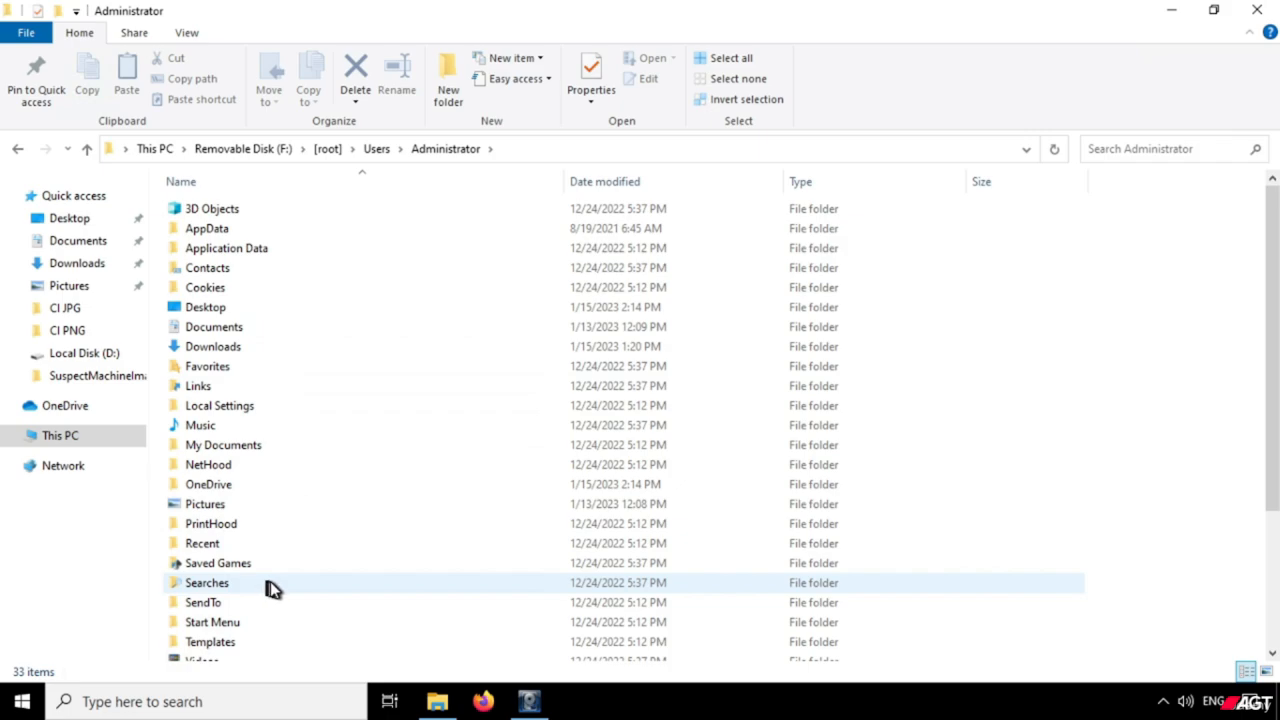
scroll(283, 580, "down", 4)
scroll(288, 570, "up", 2)
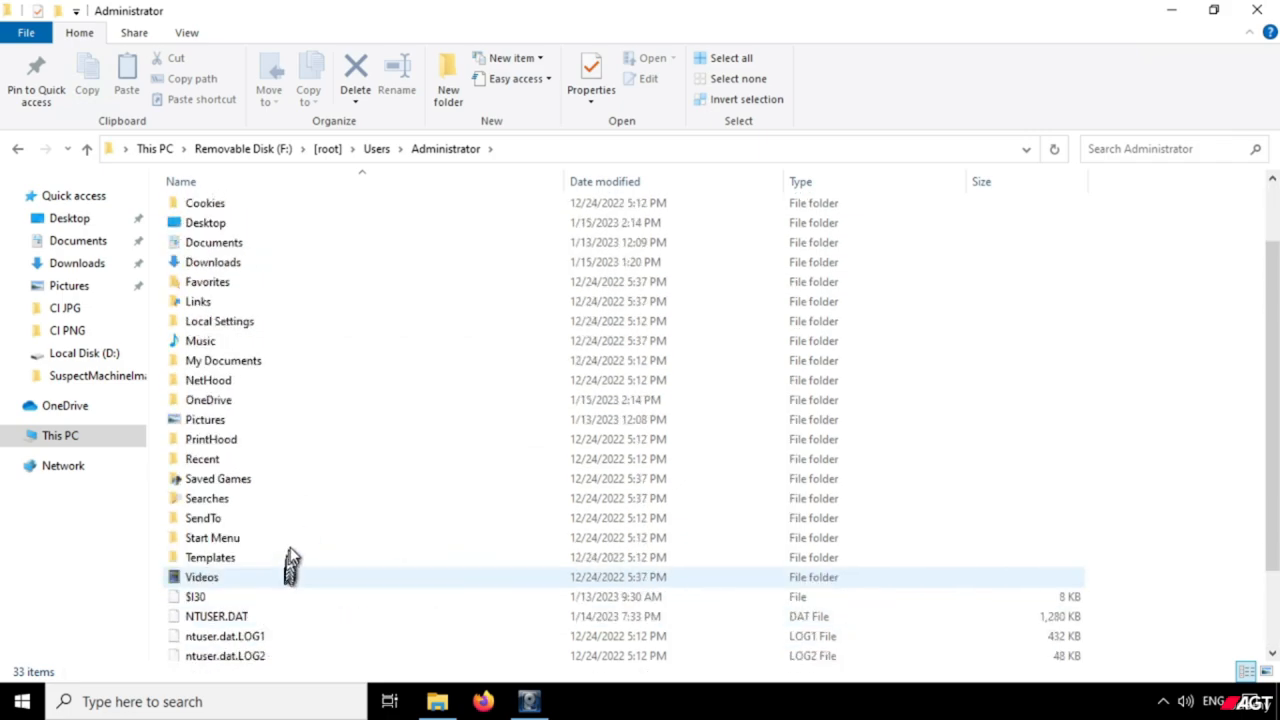
scroll(290, 565, "up", 2)
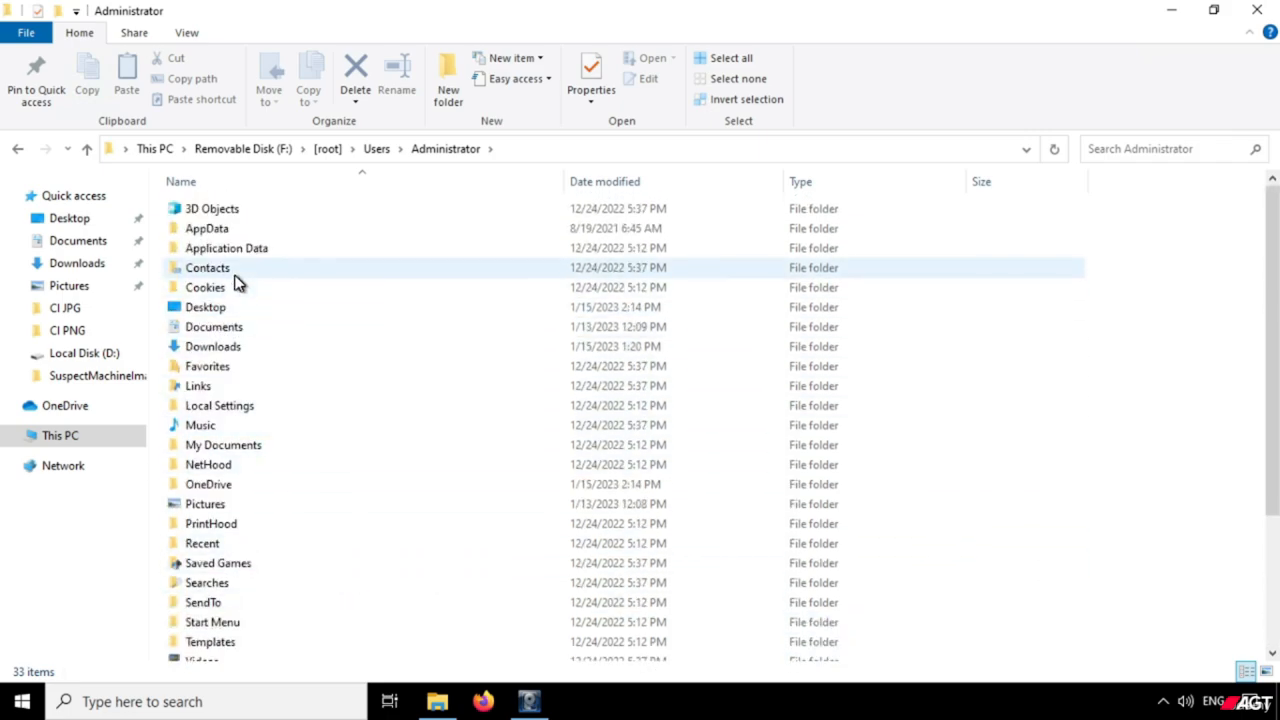
Open the Administrator's Pictures folder, check the actions available for the Trip image, and go back to This PC.
double_click(210, 510)
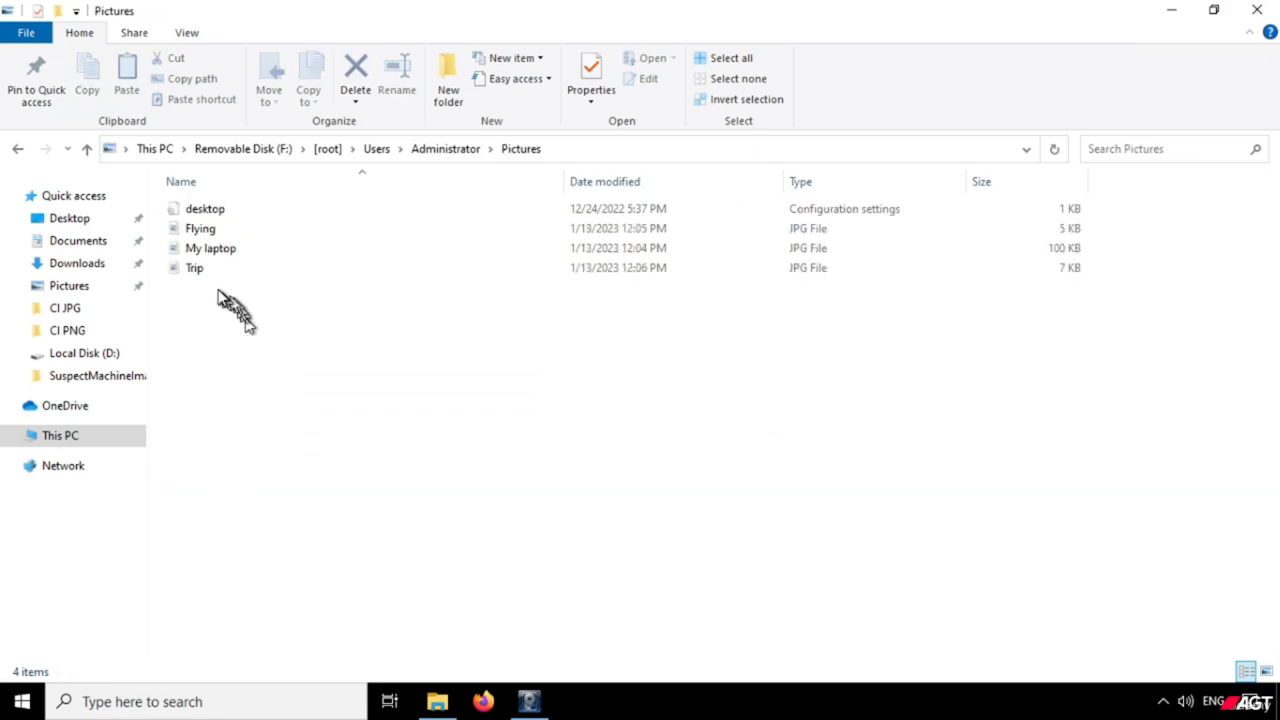
left_click(198, 272)
right_click(197, 274)
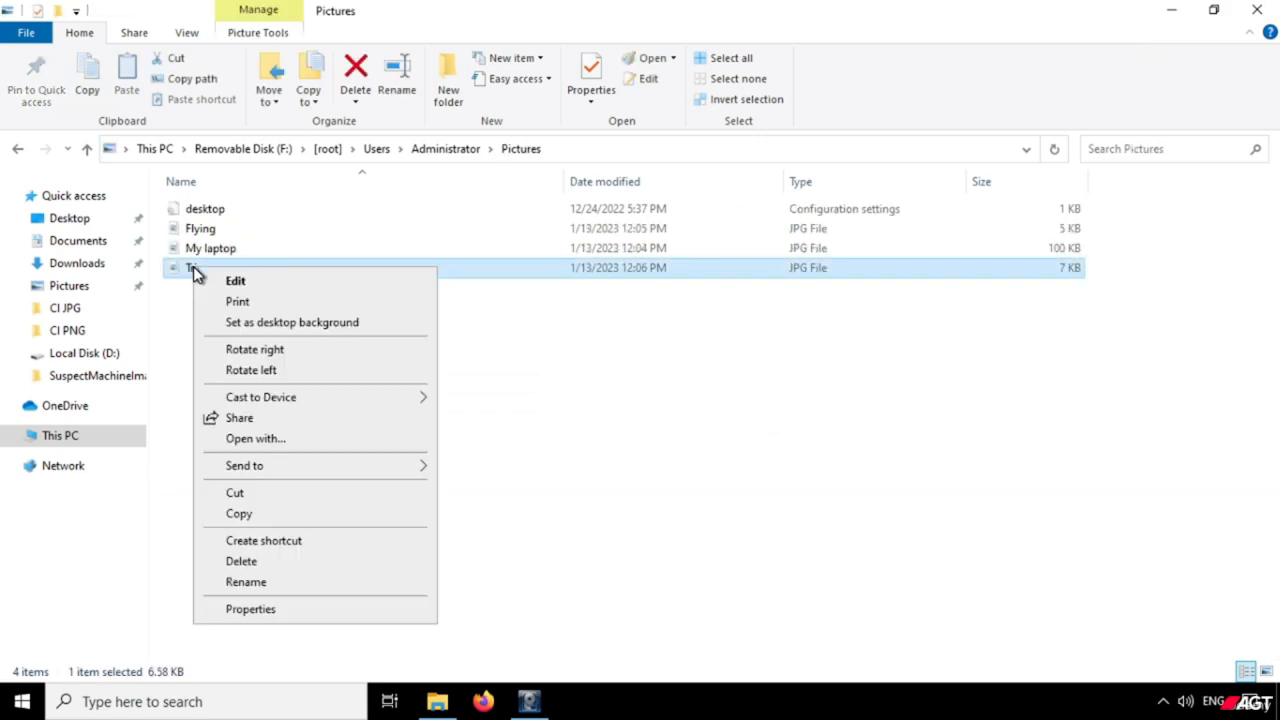
left_click(520, 377)
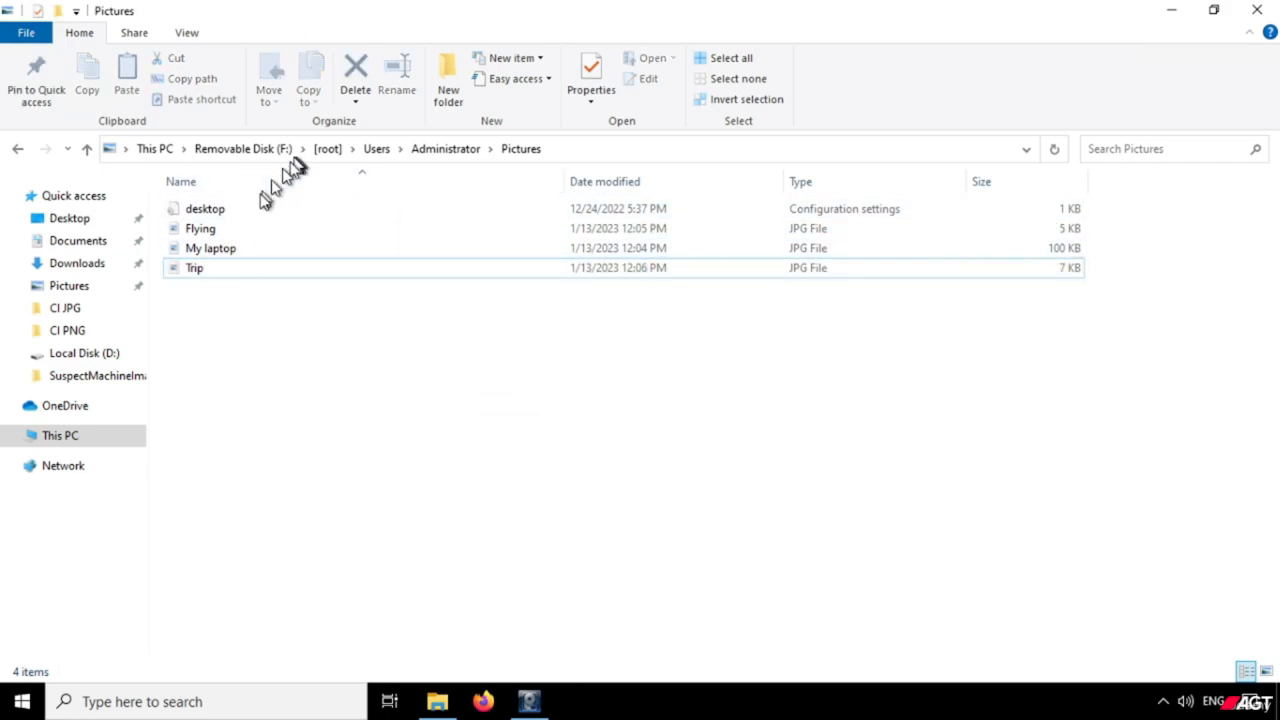
left_click(437, 150)
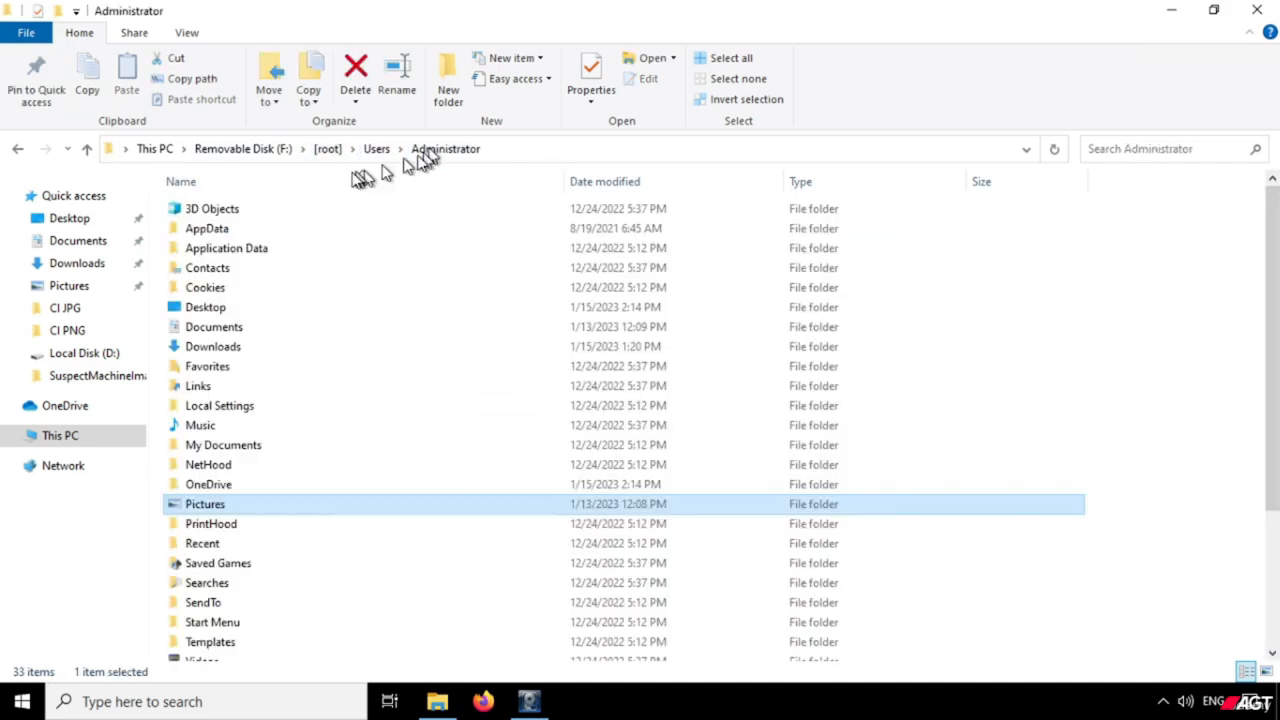
left_click(158, 157)
Return to FTK Imager and unmount the mapped image on drive F:.
left_click(1172, 10)
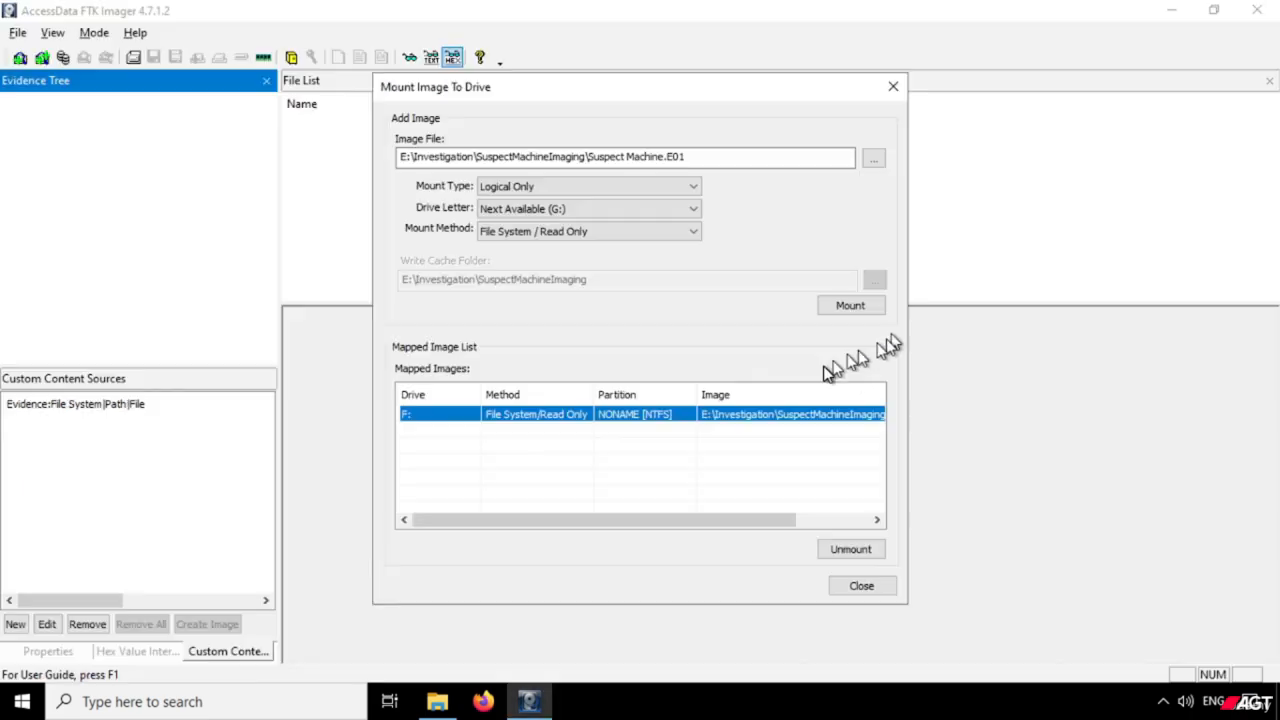
left_click(696, 444)
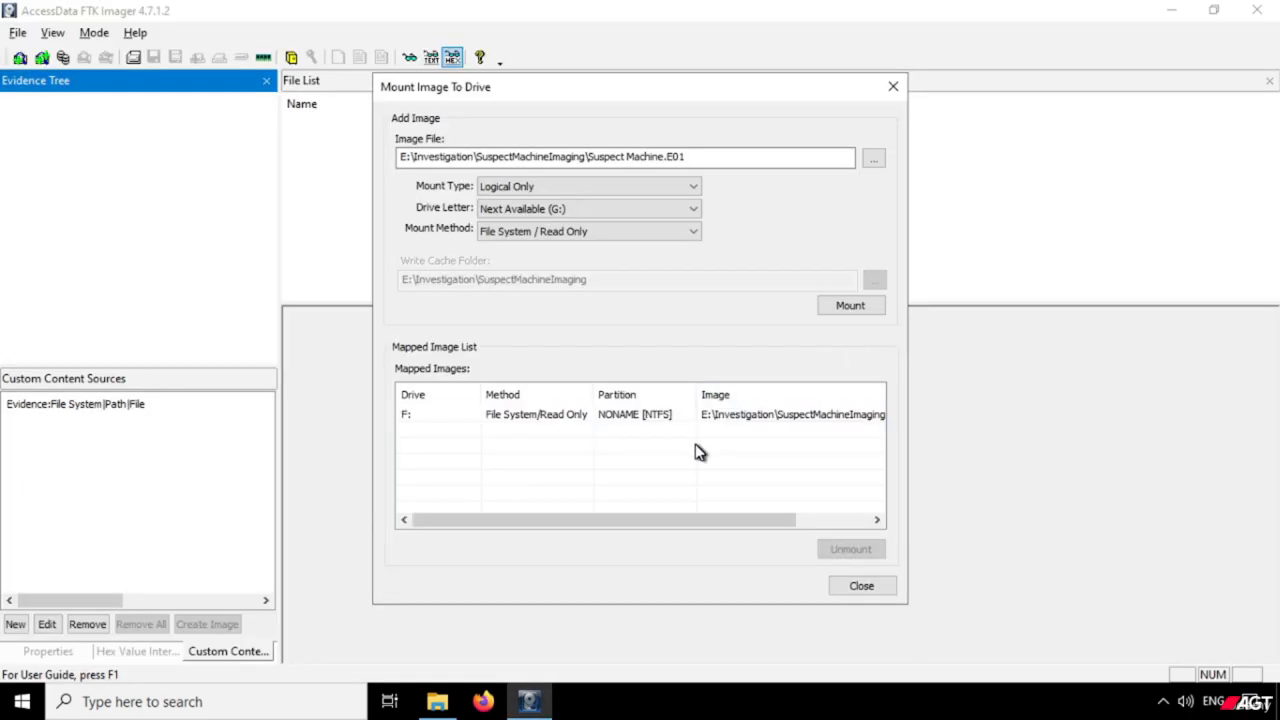
left_click(566, 418)
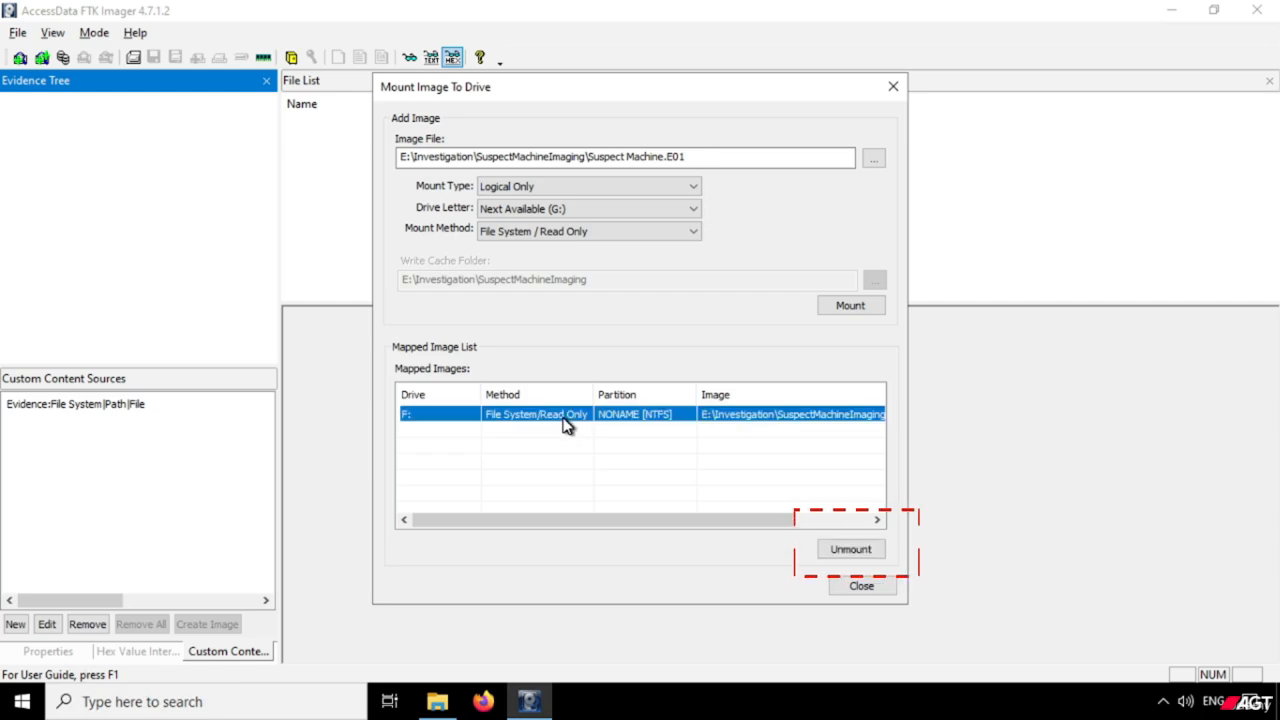
left_click(857, 553)
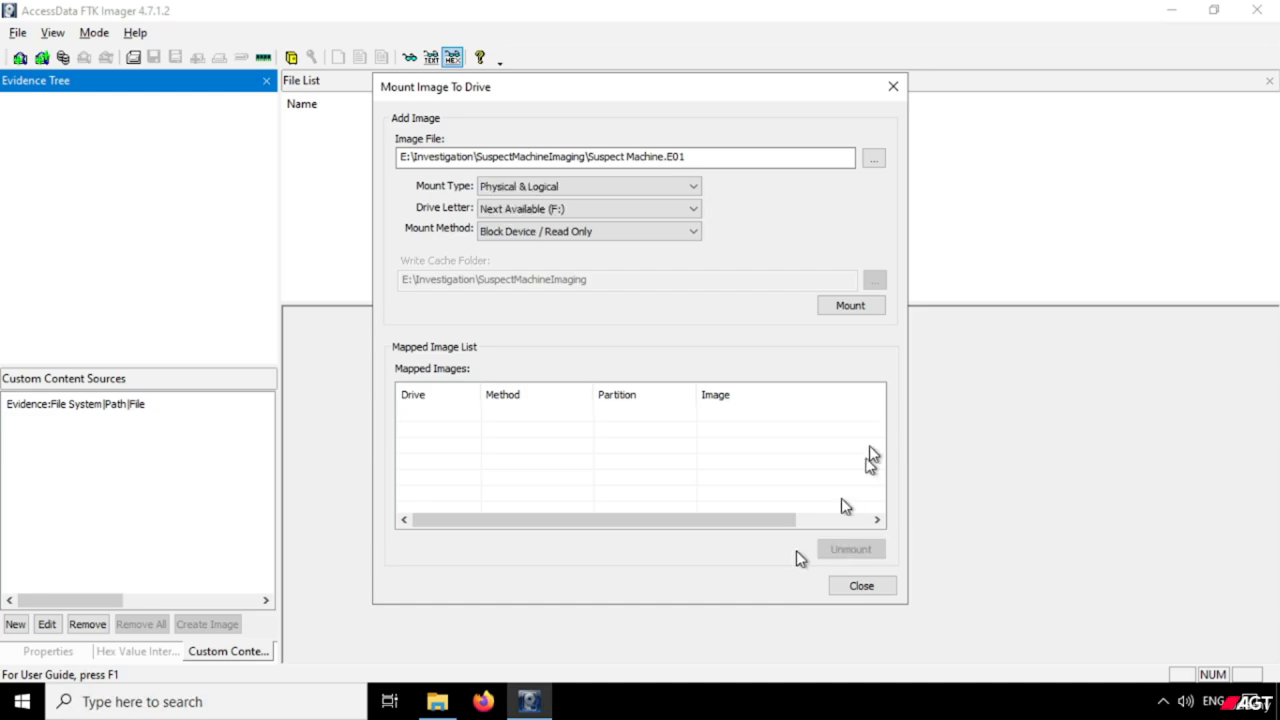
Check the drives under This PC in a maximized File Explorer window with the Folders group collapsed.
left_click(437, 701)
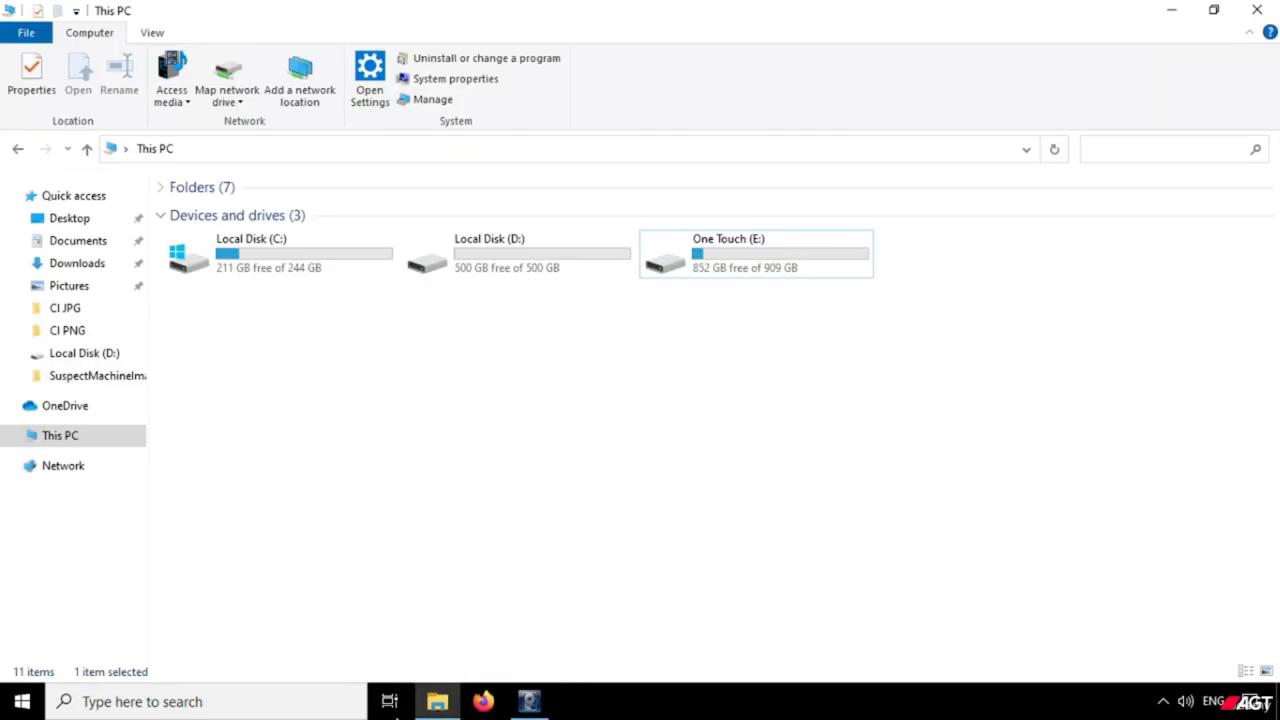
left_click(440, 703)
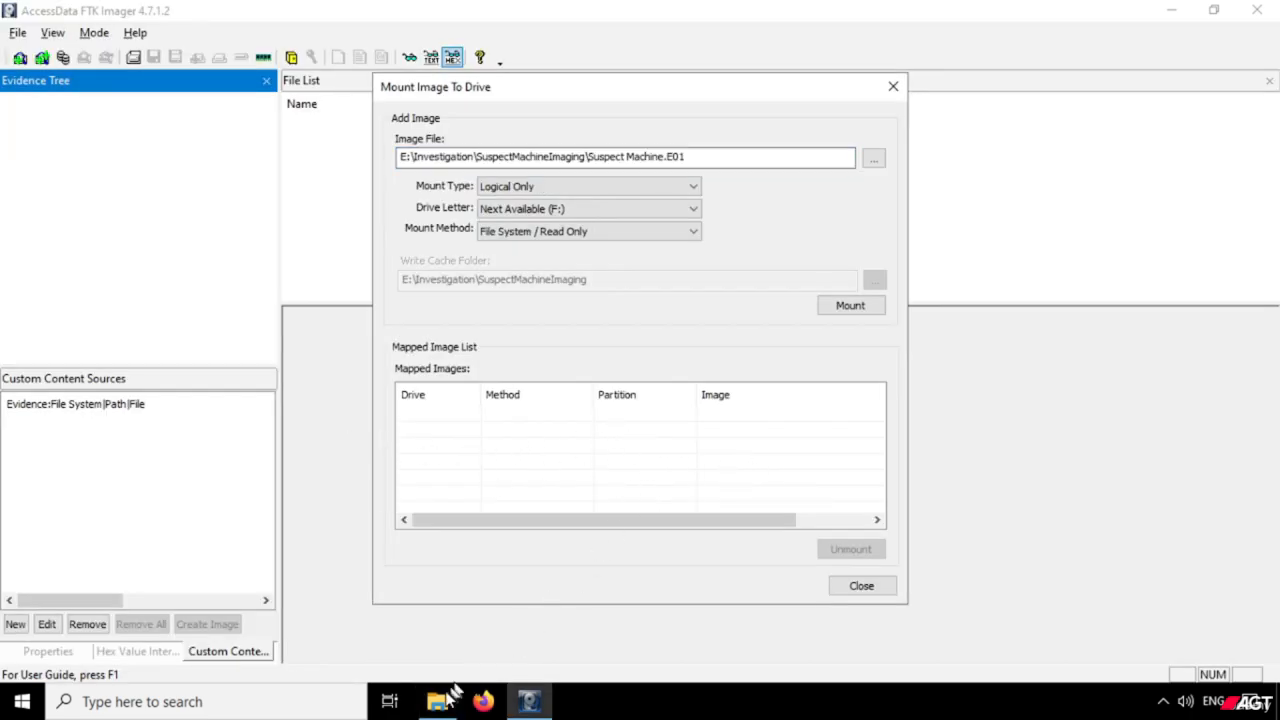
left_click(442, 702)
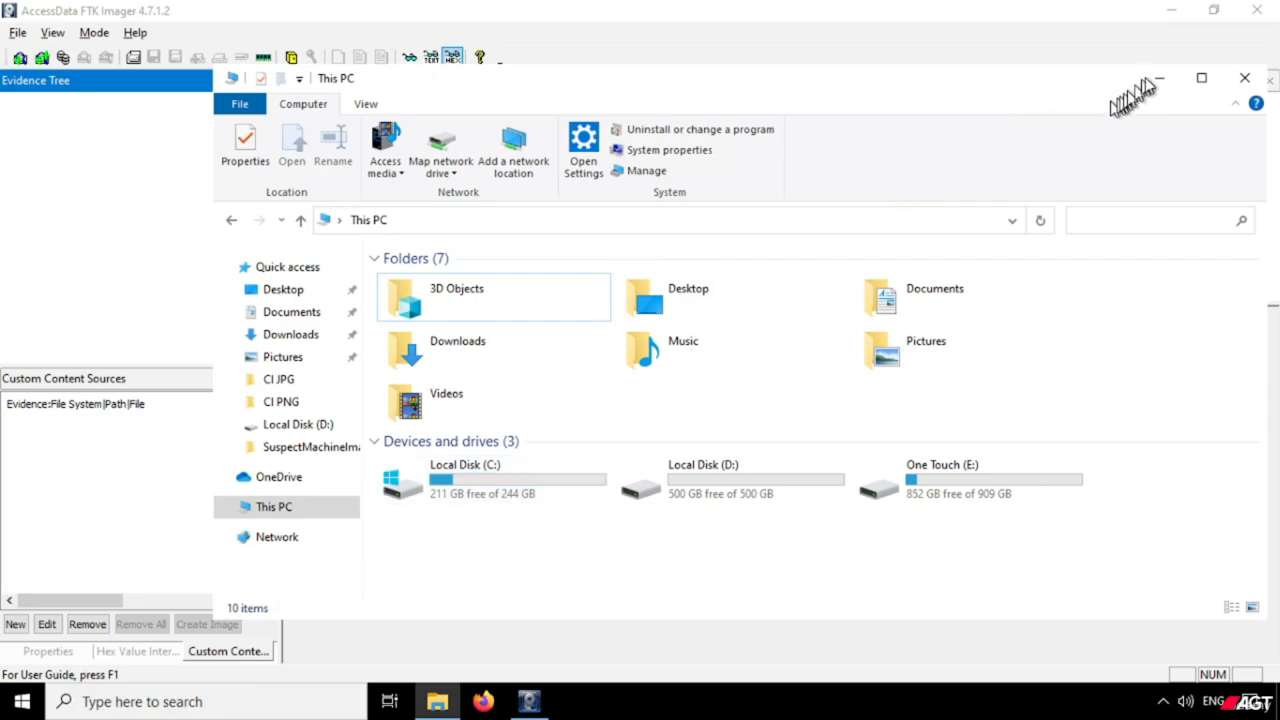
left_click(1200, 80)
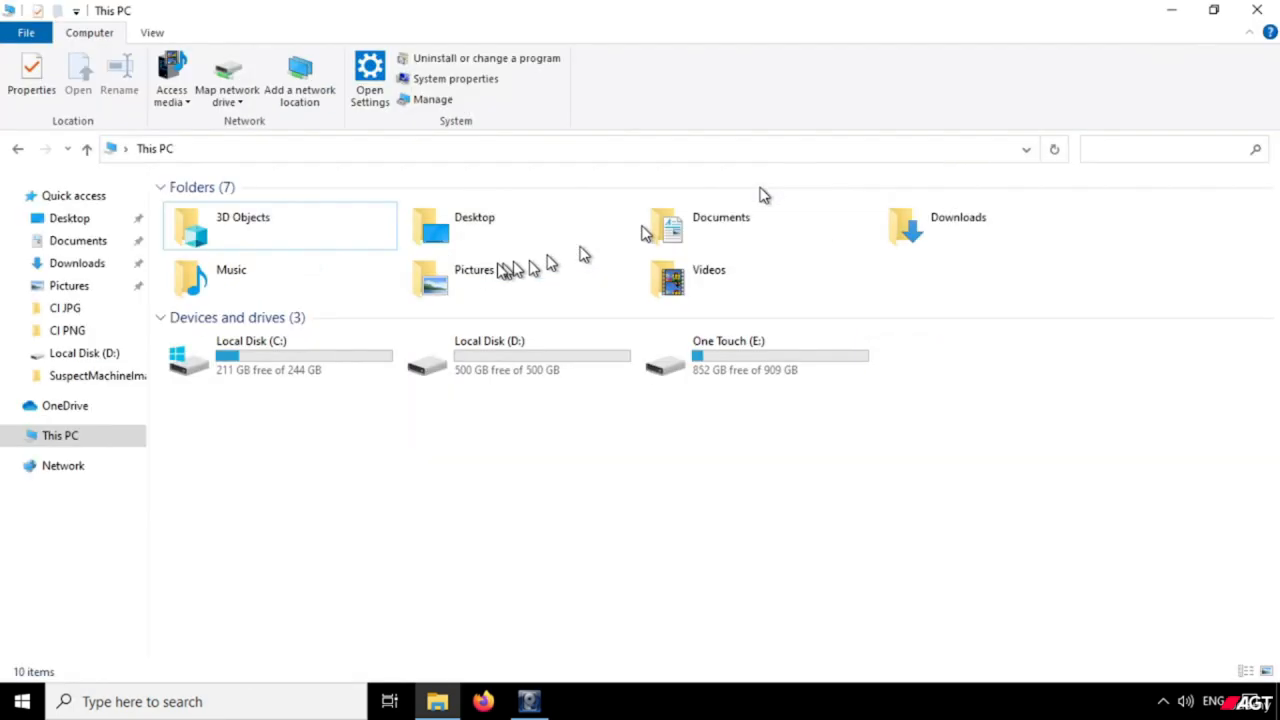
left_click(163, 188)
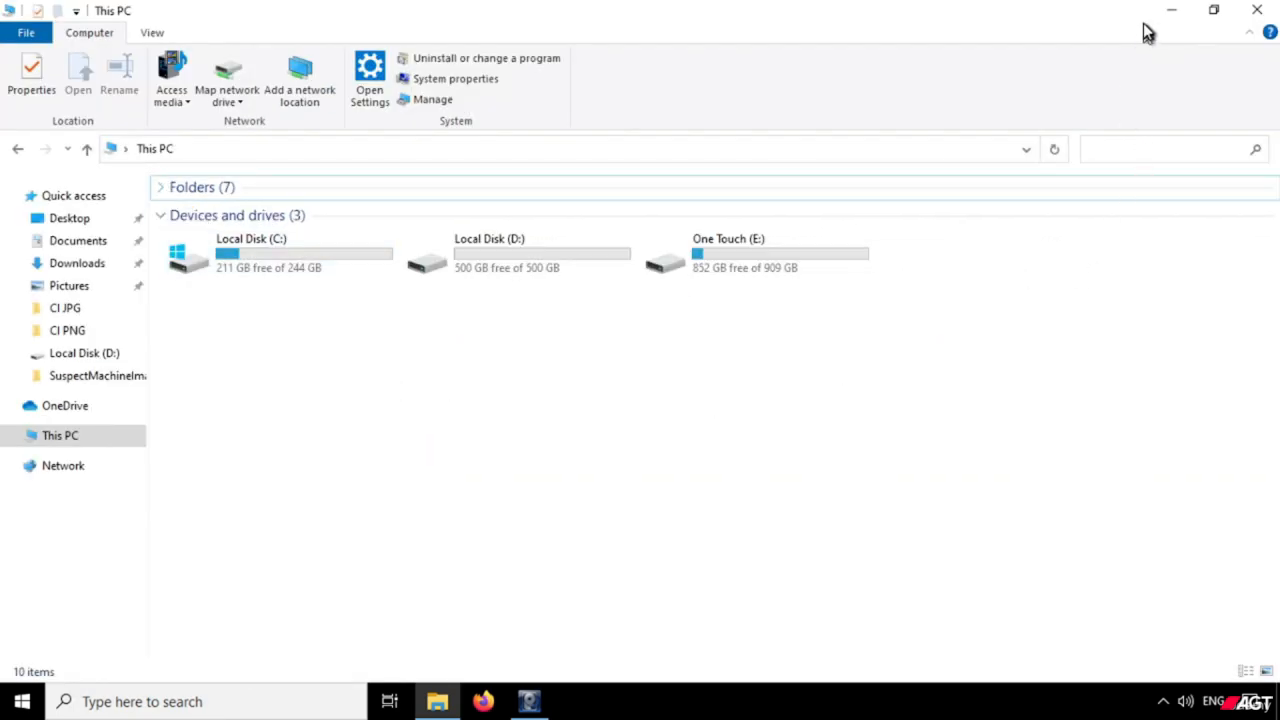
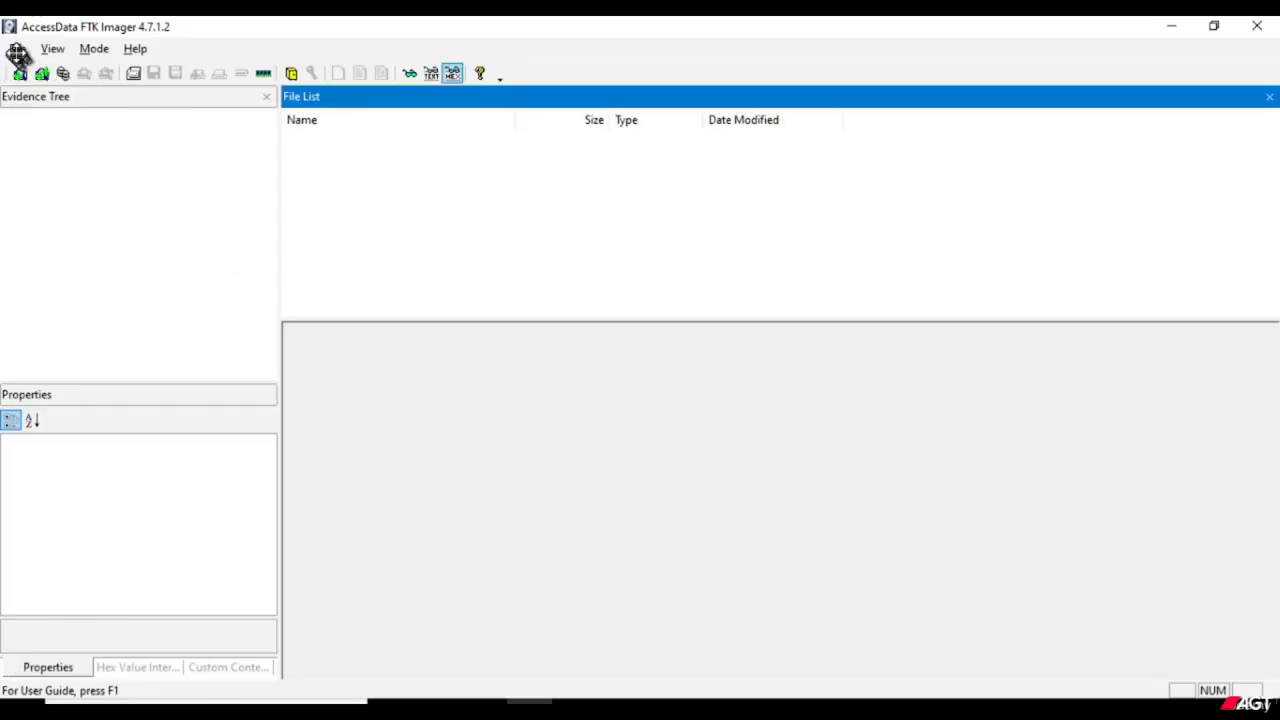
Add the image file Admin PNG.ad1 from the CI PNG folder inside Custom Image as an evidence item.
left_click(17, 49)
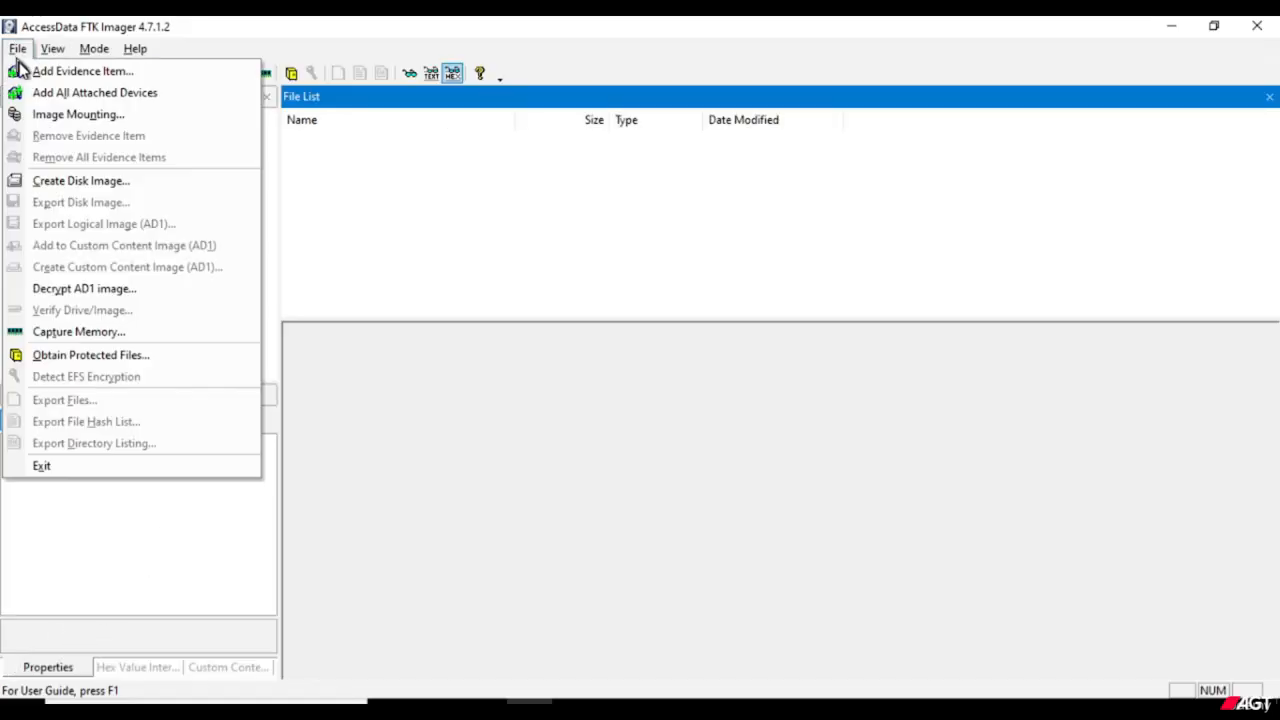
left_click(24, 71)
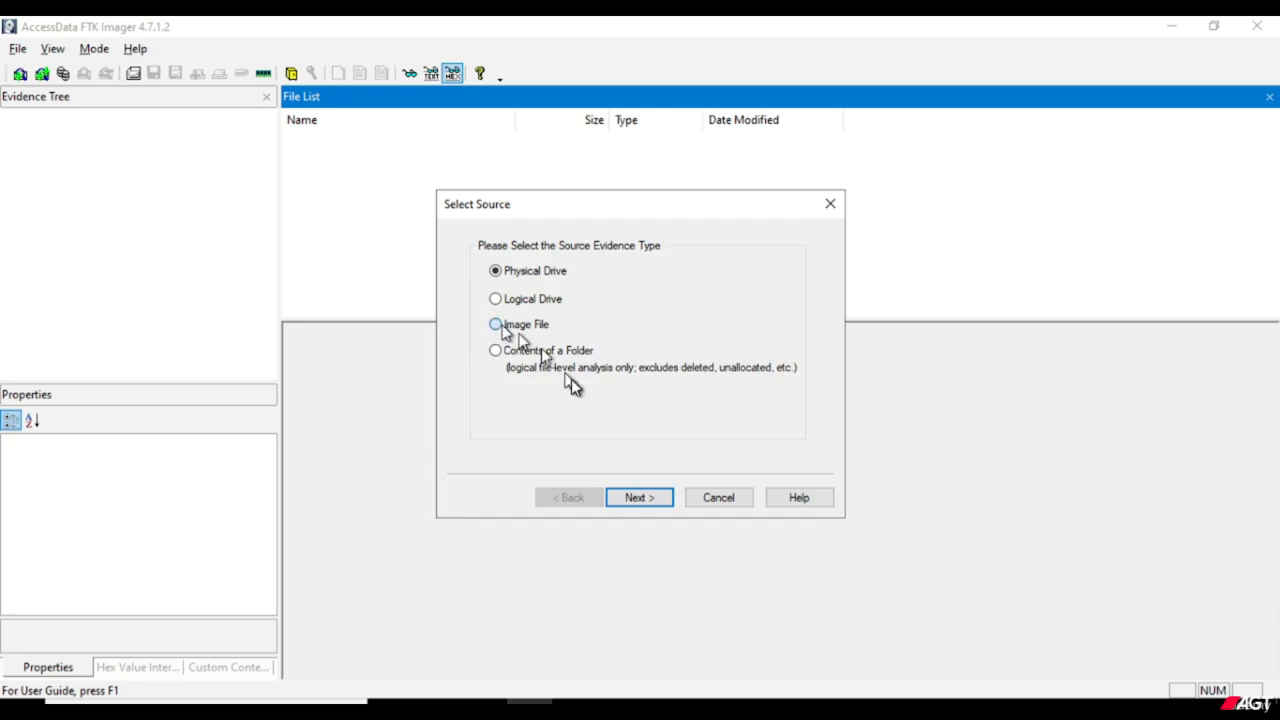
left_click(495, 324)
left_click(652, 503)
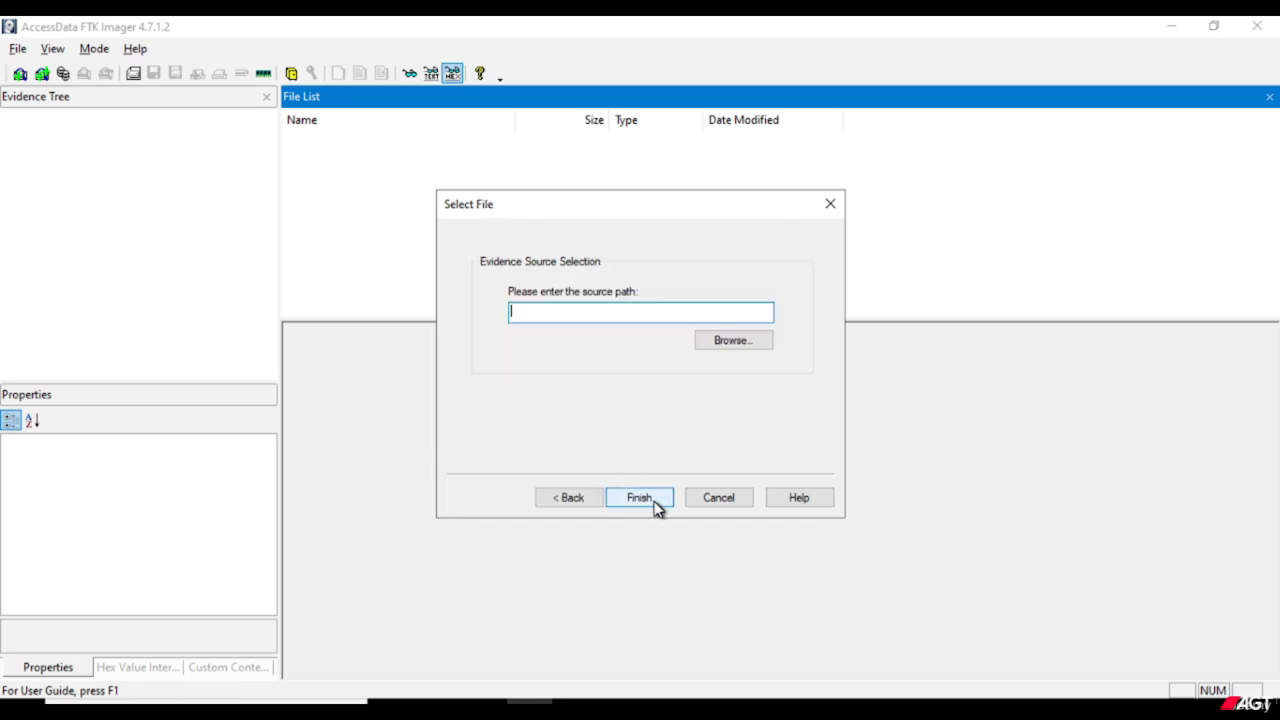
left_click(703, 345)
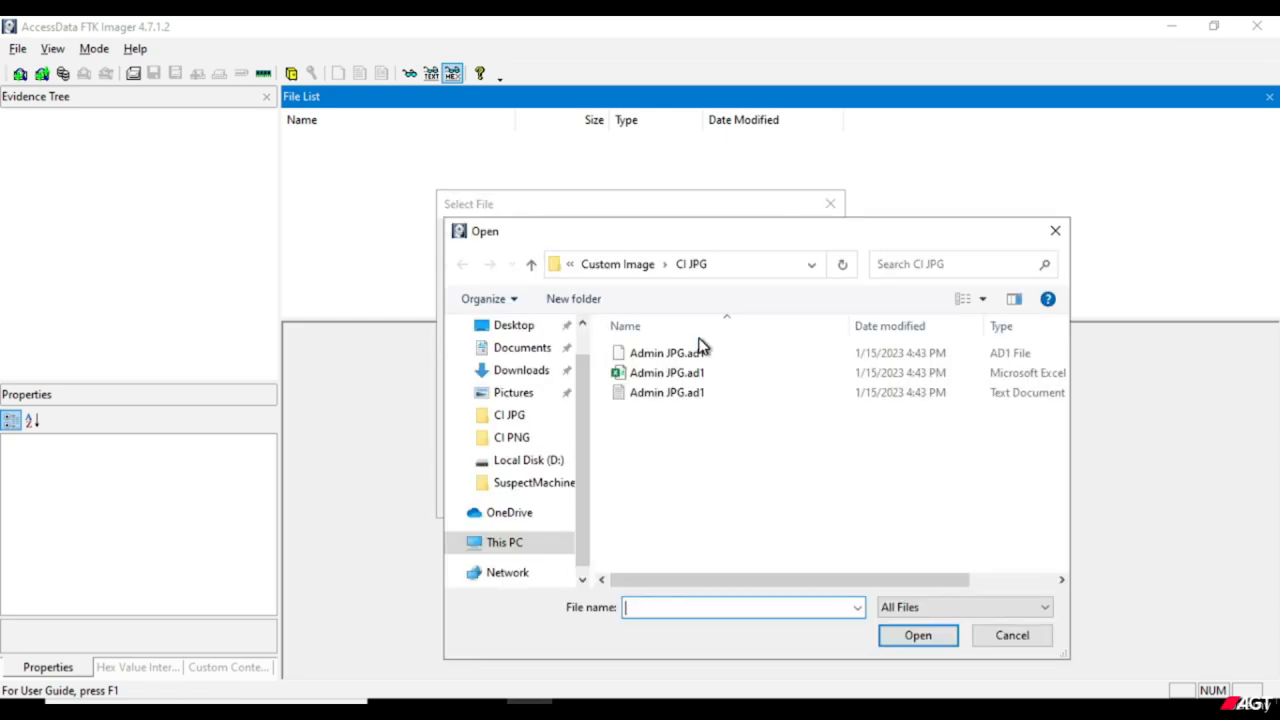
left_click(635, 265)
double_click(660, 376)
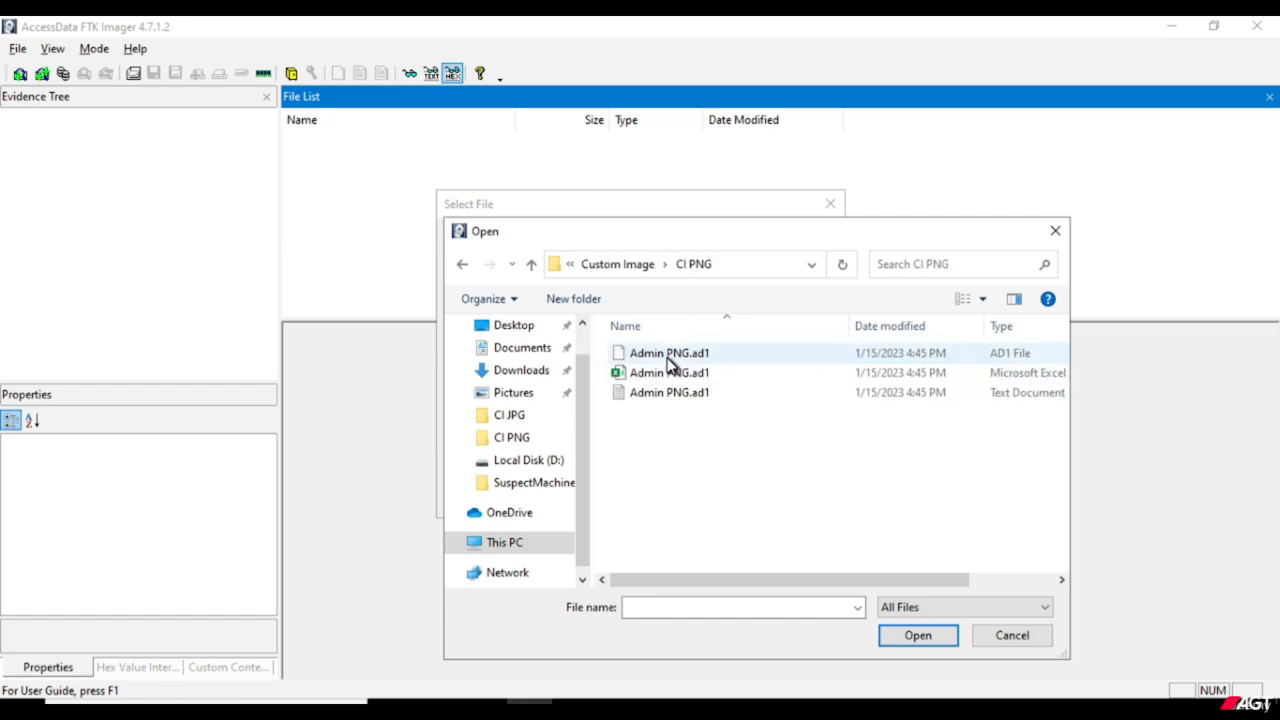
left_click(668, 353)
left_click(918, 636)
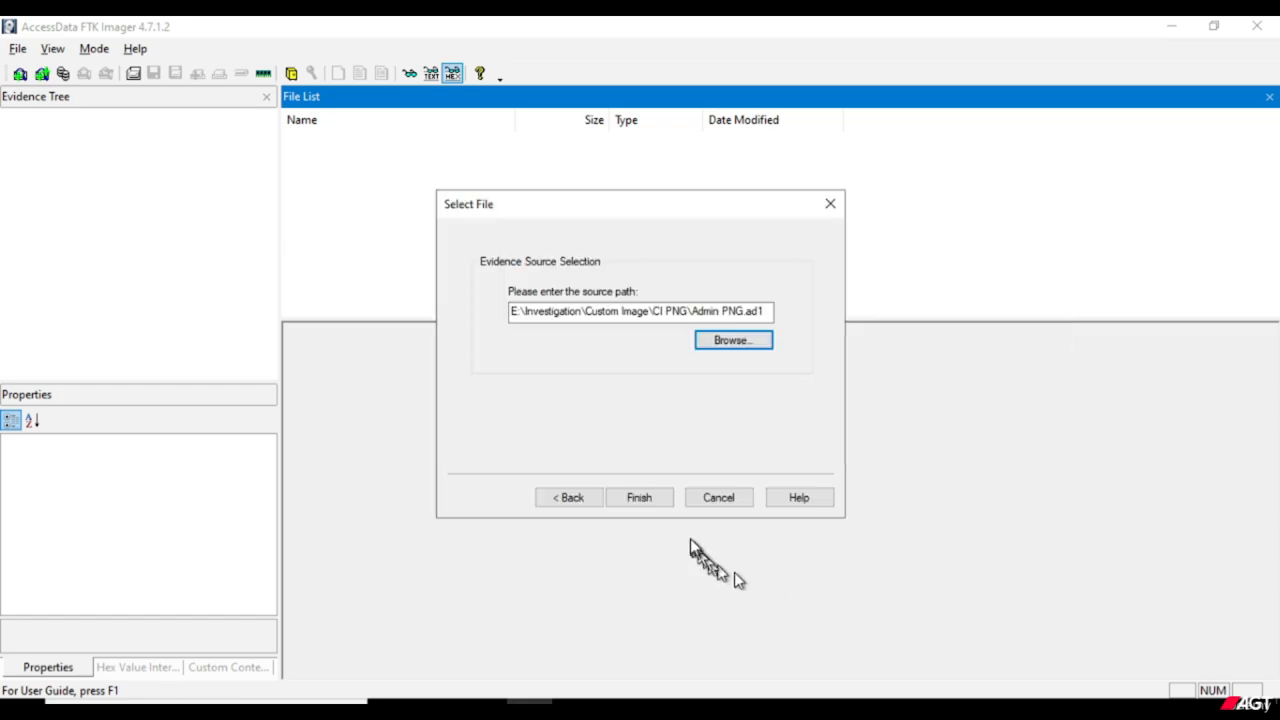
left_click(640, 497)
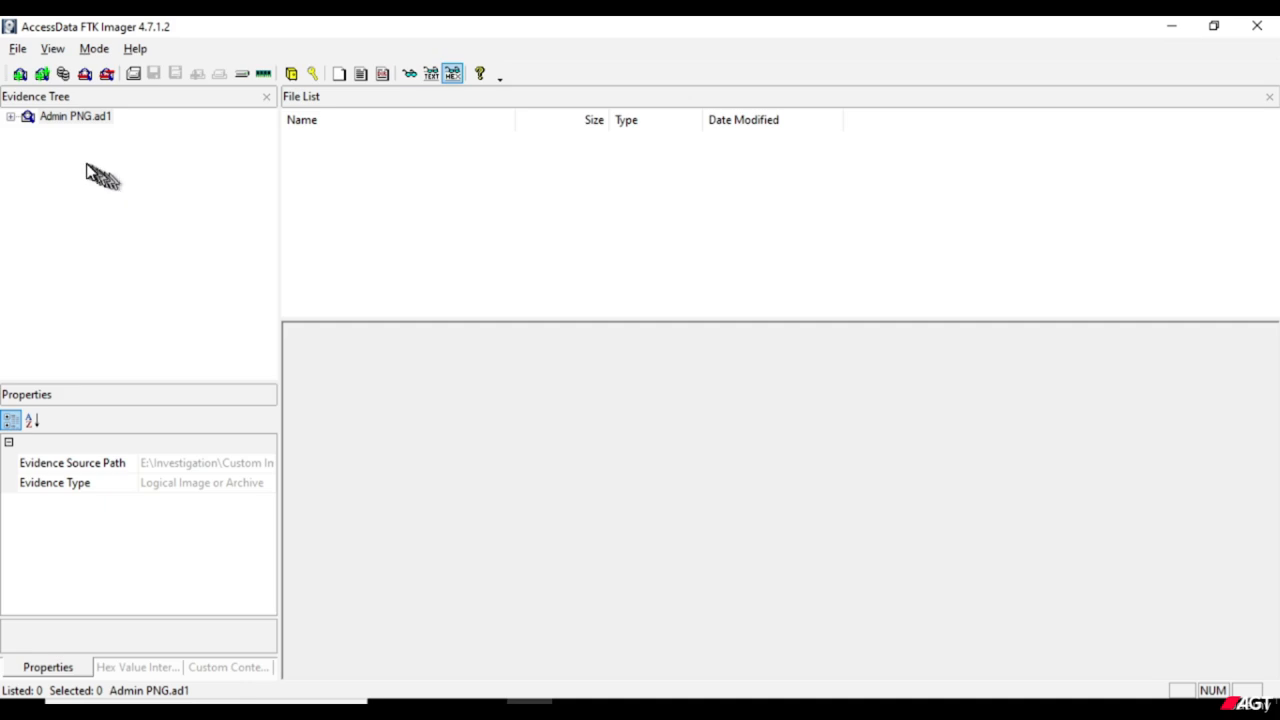
Expand the Admin PNG.ad1 evidence down to the Administrator's OneDrive folder and list the contents of its Files folder.
left_click(11, 117)
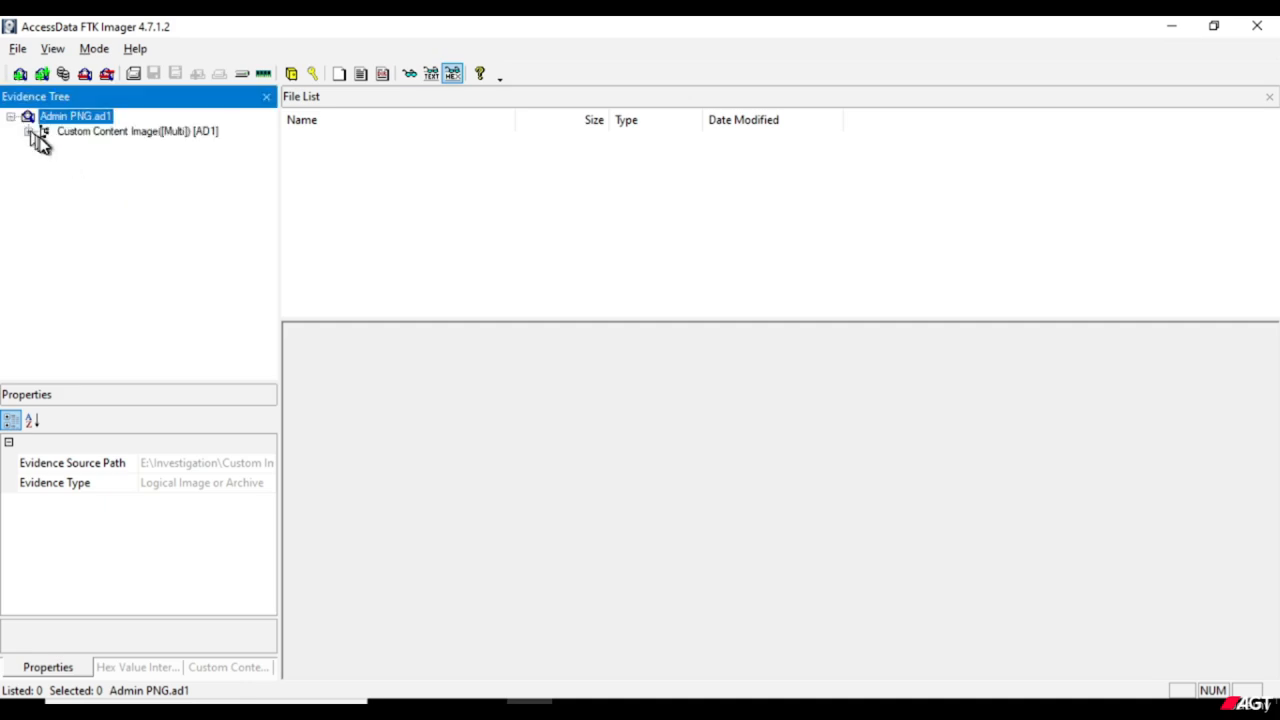
left_click(29, 132)
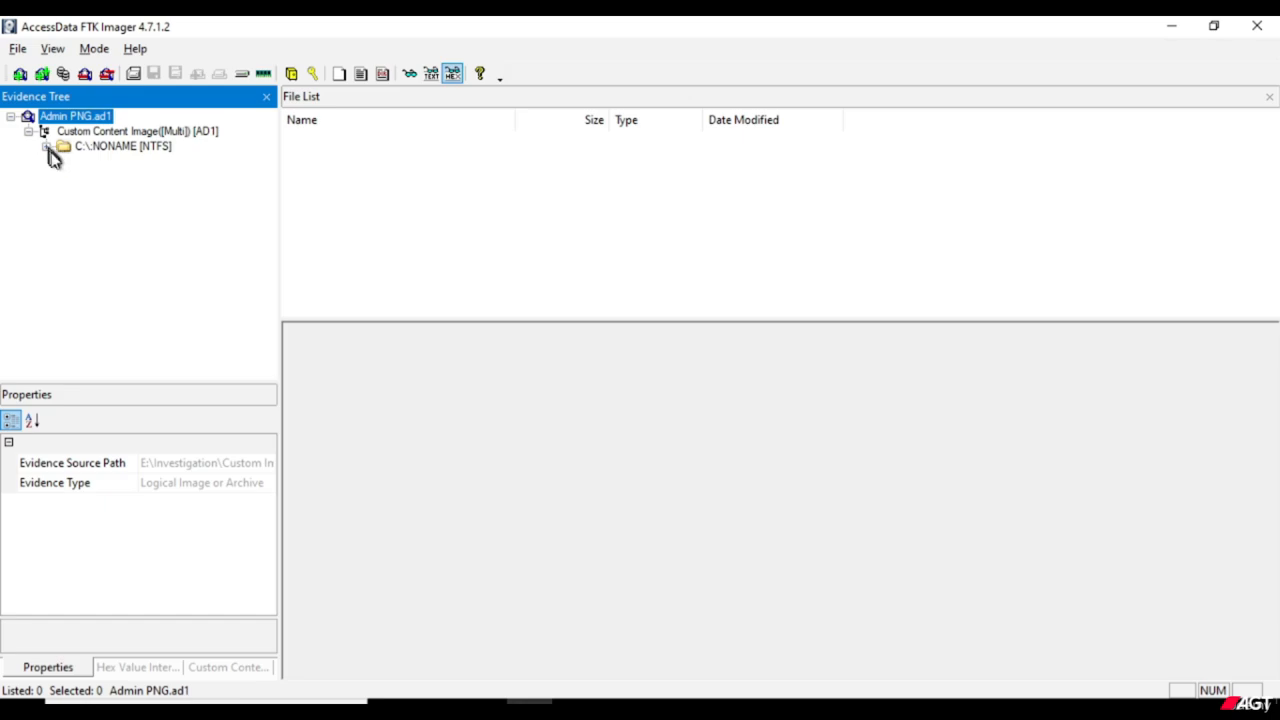
left_click(46, 147)
left_click(64, 162)
left_click(82, 177)
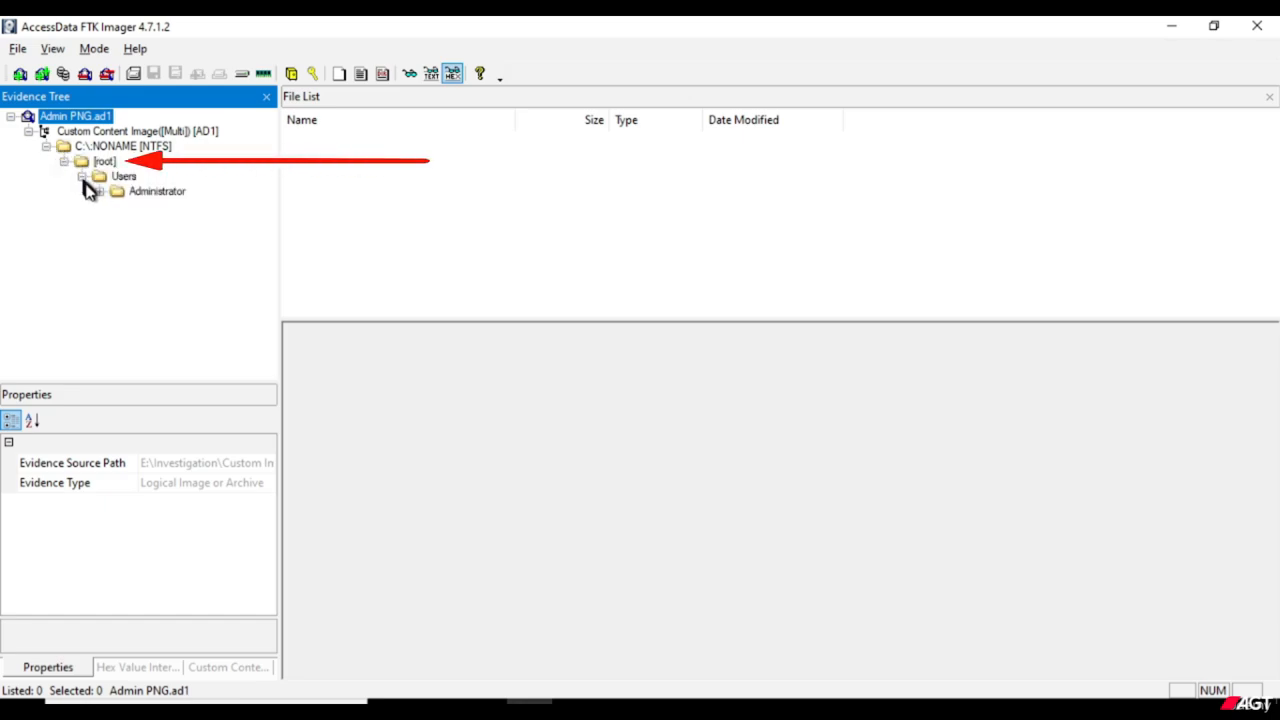
left_click(100, 192)
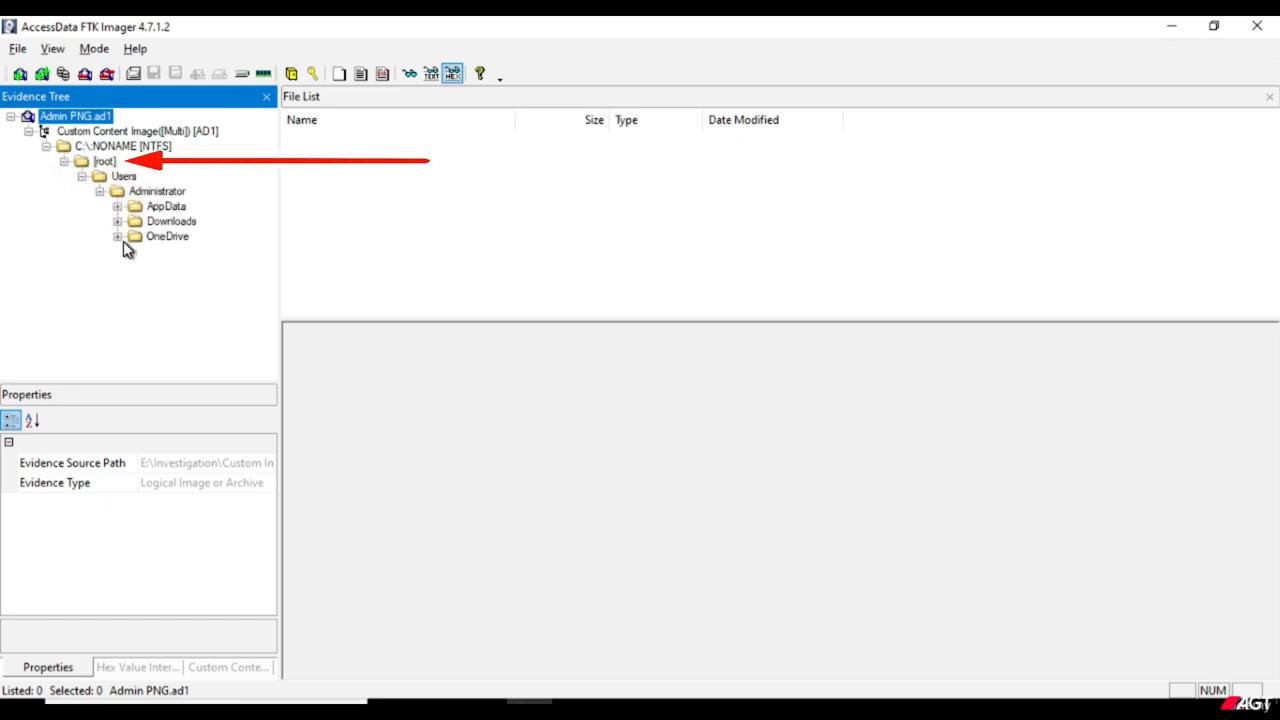
left_click(118, 237)
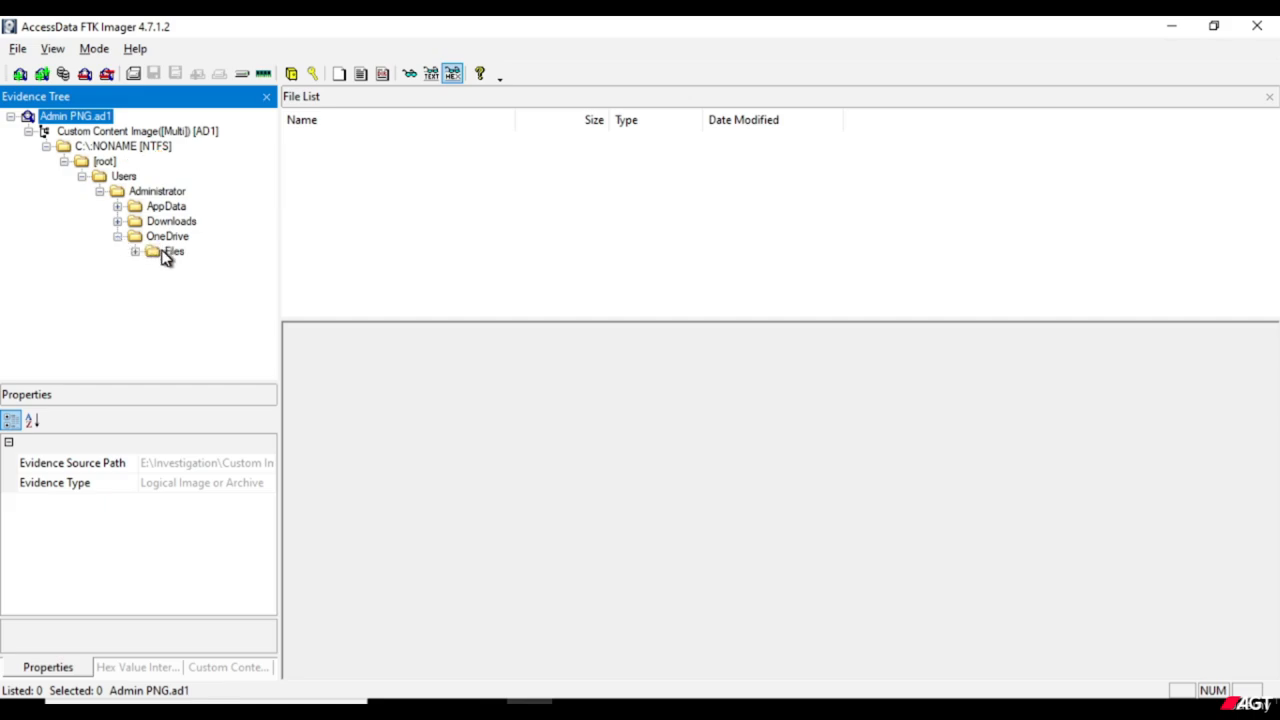
left_click(166, 254)
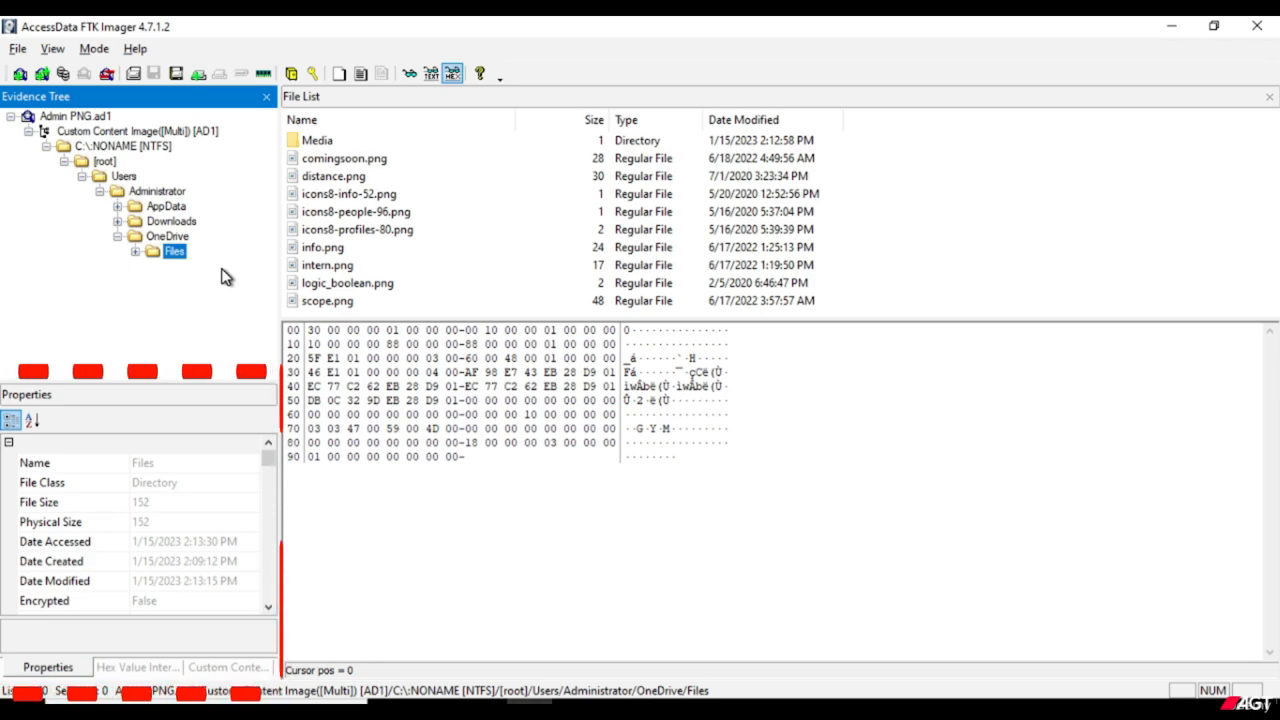
Switch the file viewer to Automatic (IE) mode and preview the comingsoon.png image.
left_click(92, 50)
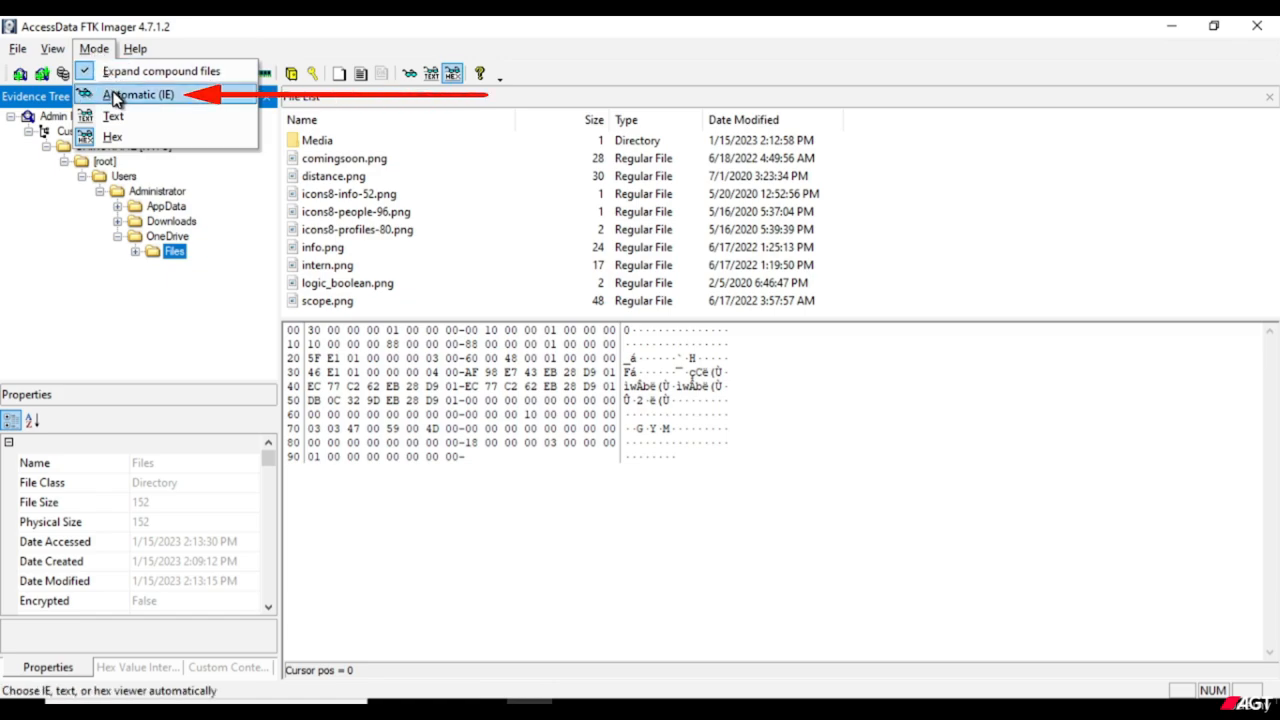
left_click(115, 96)
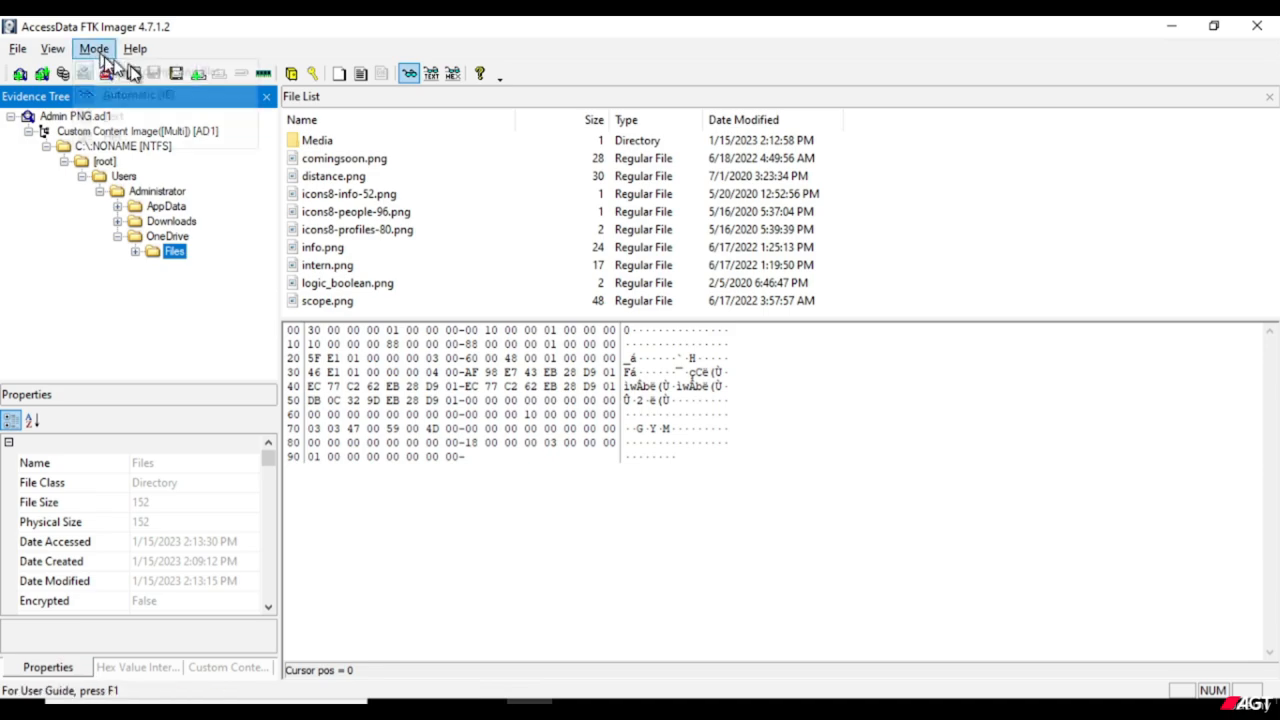
left_click(95, 50)
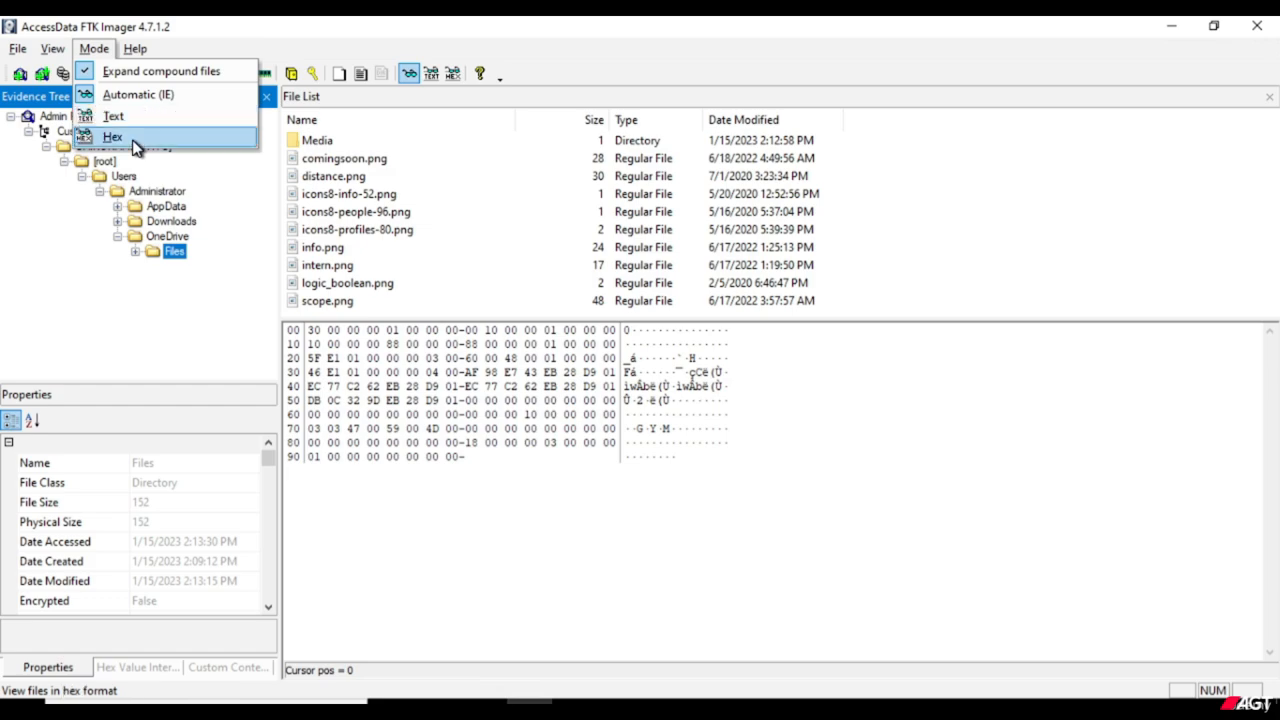
left_click(95, 49)
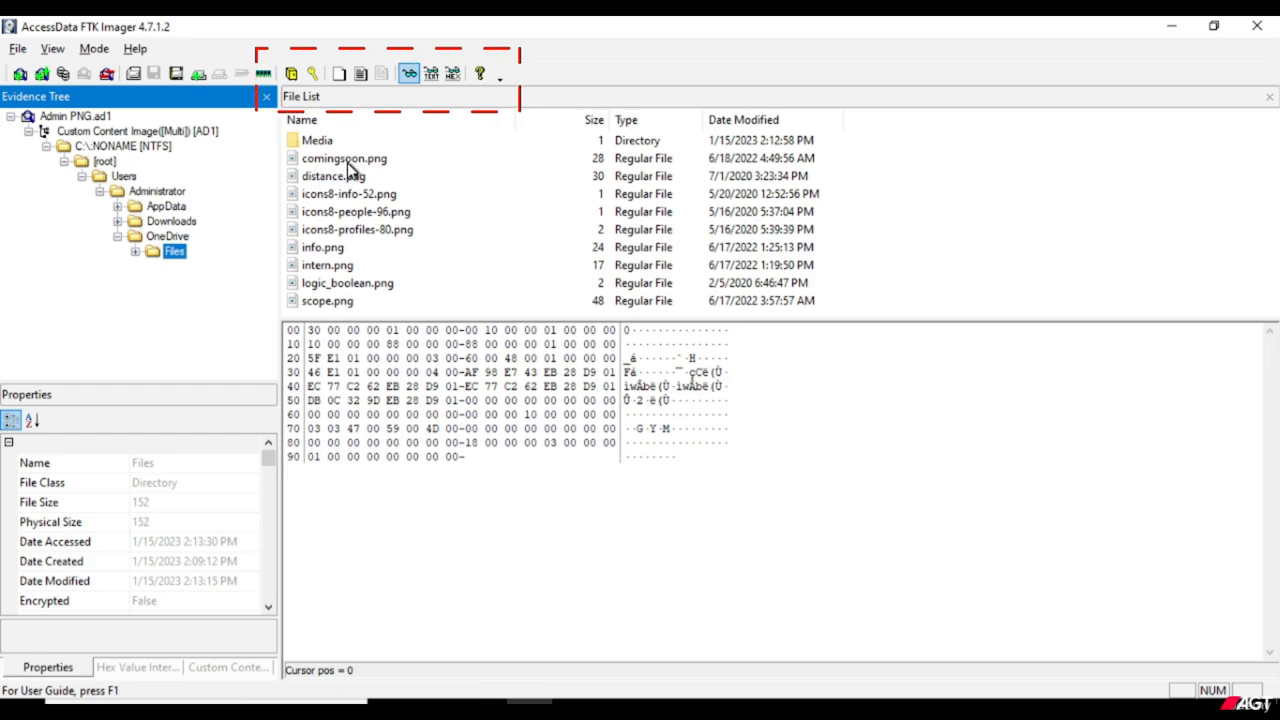
left_click(94, 49)
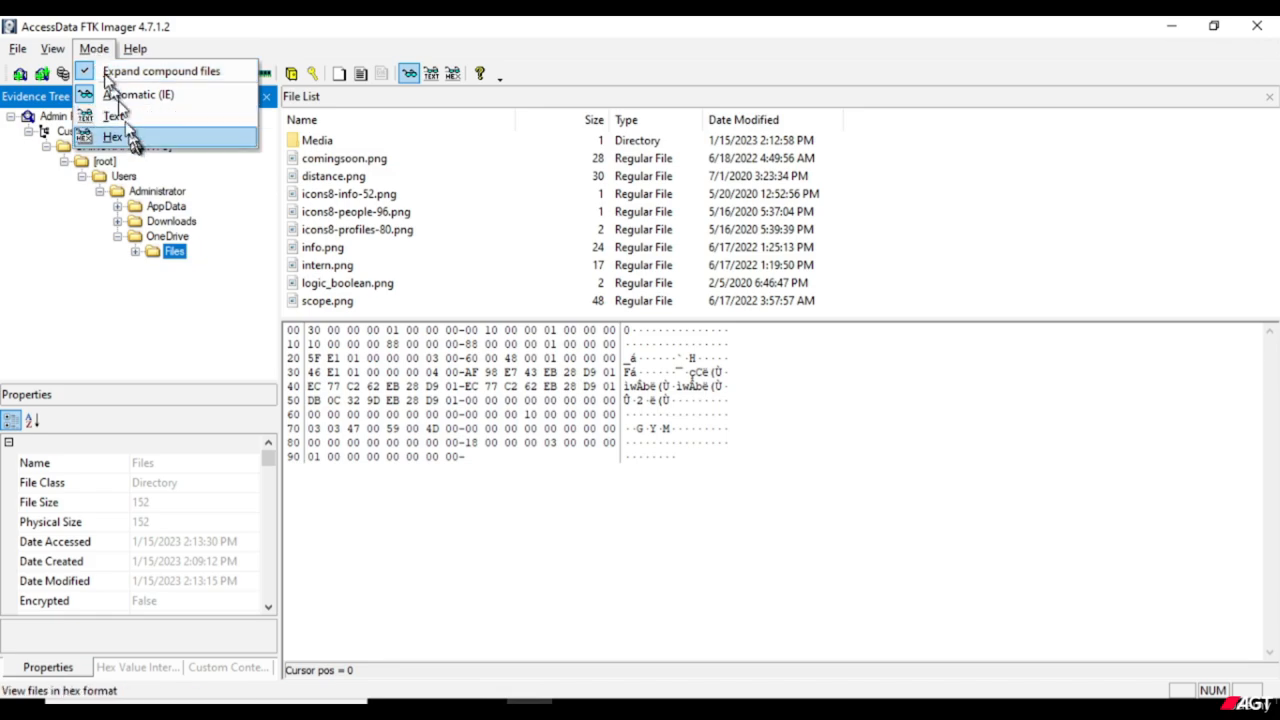
left_click(348, 162)
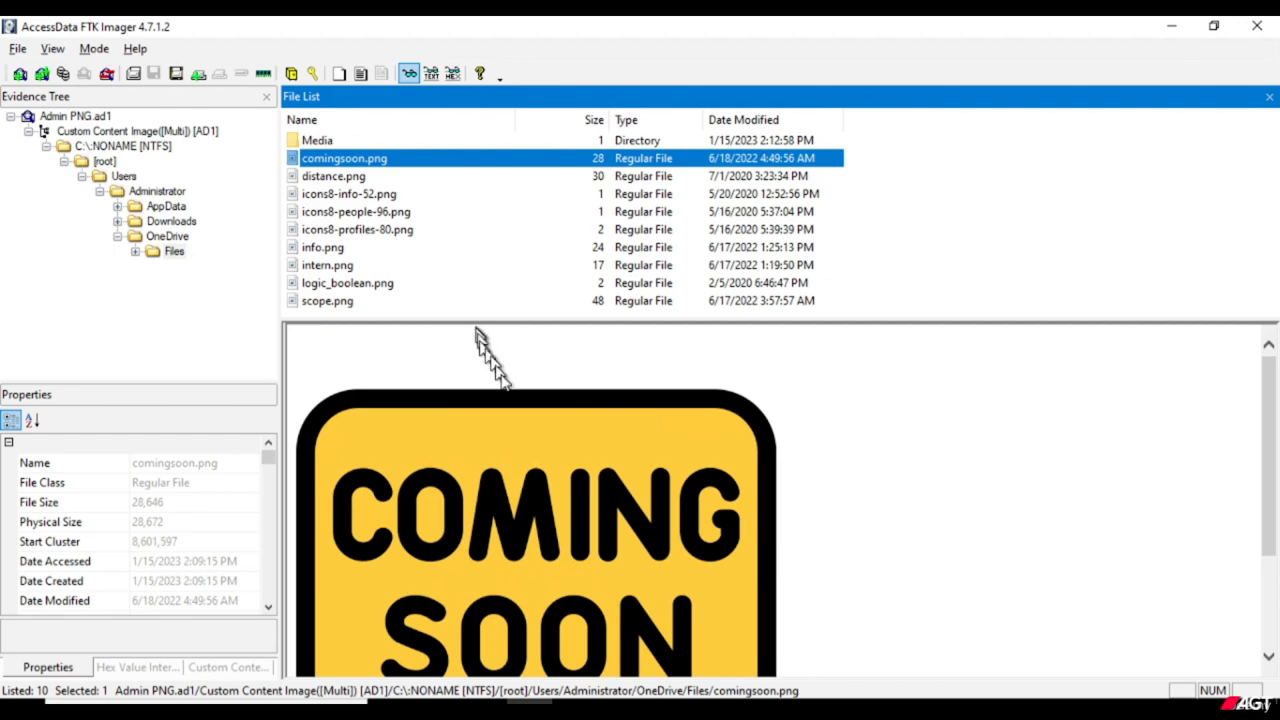
scroll(665, 575, "down", 1)
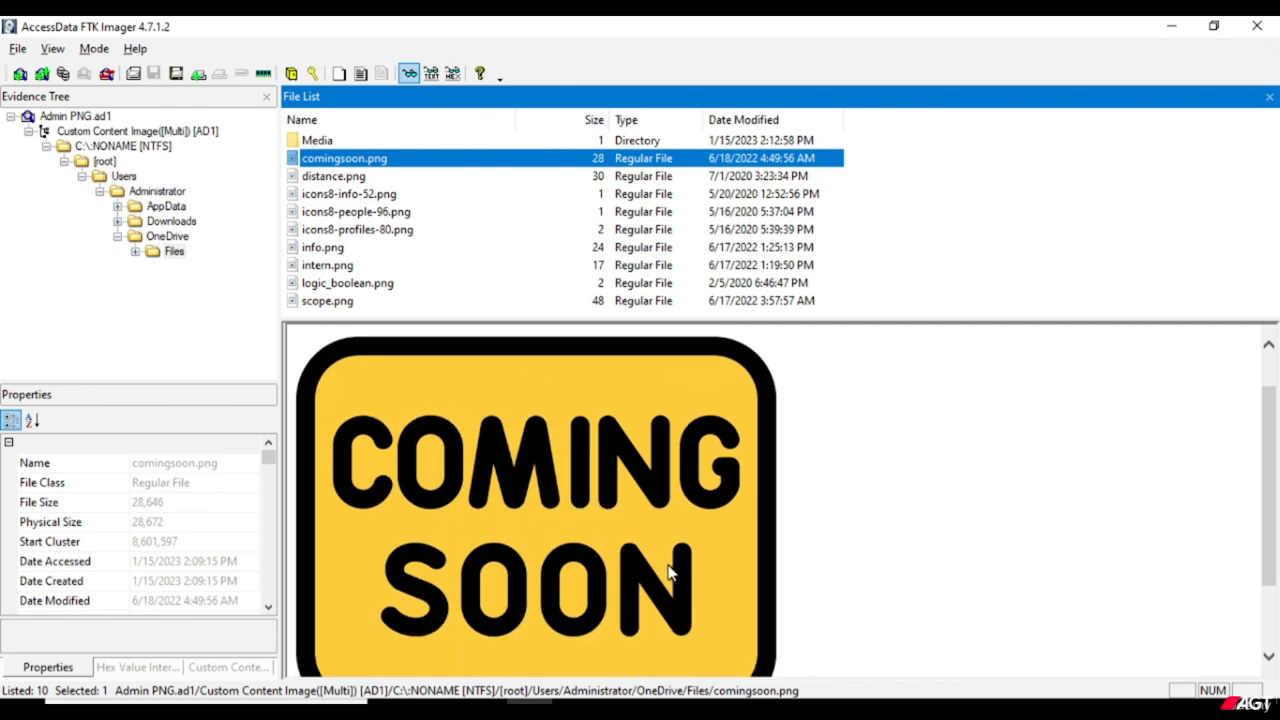
scroll(670, 572, "down", 1)
scroll(660, 541, "up", 2)
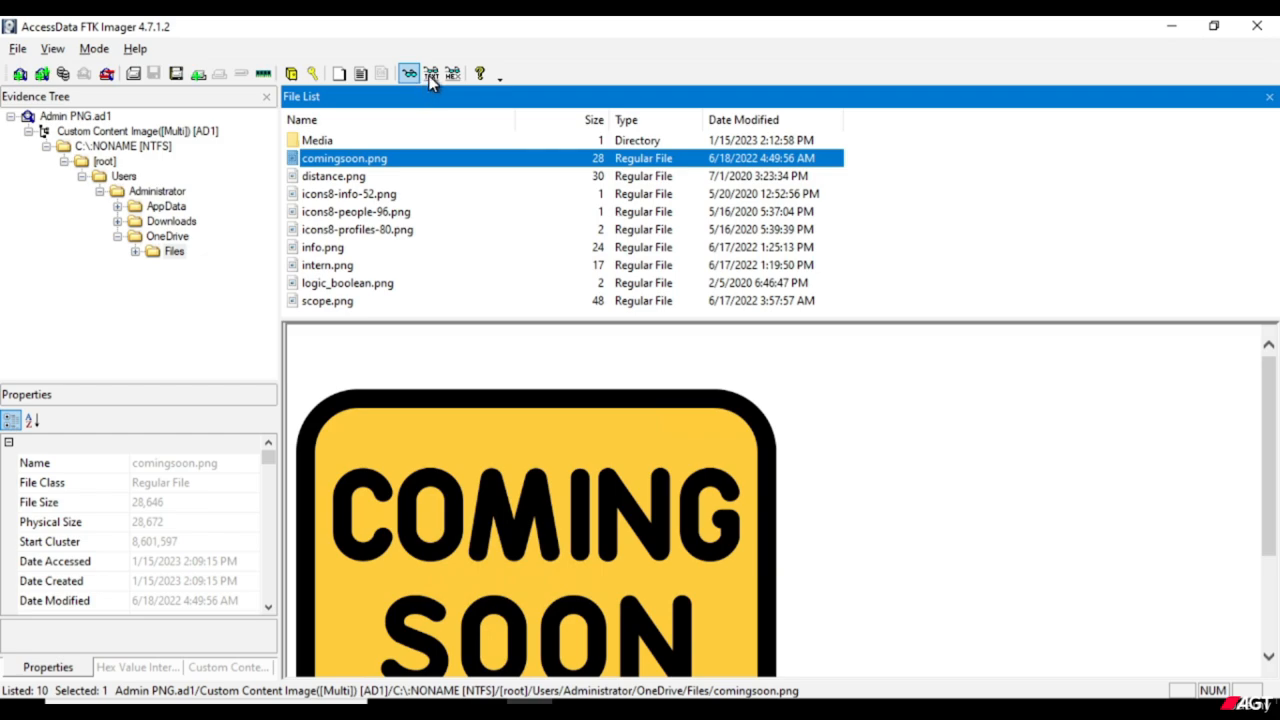
View comingsoon.png in text and hex modes, and select its signature bytes 89 50 4E 47 in the hex data.
left_click(430, 77)
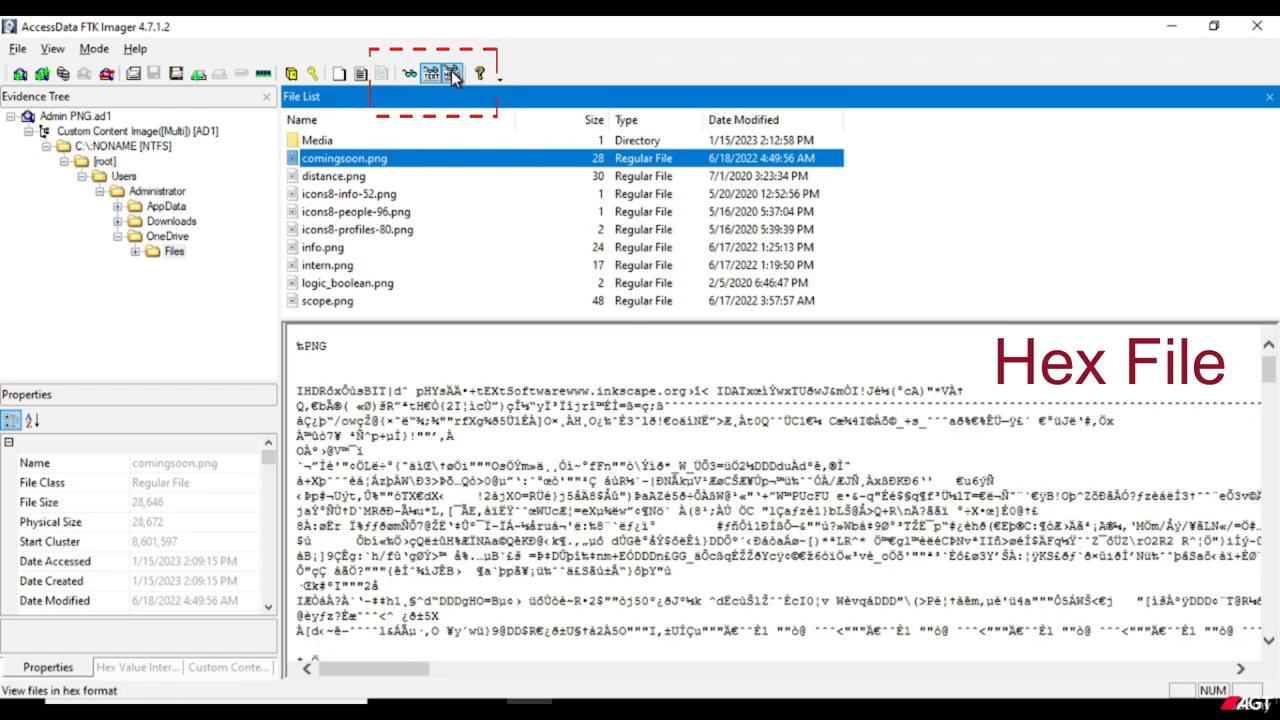
left_click(452, 73)
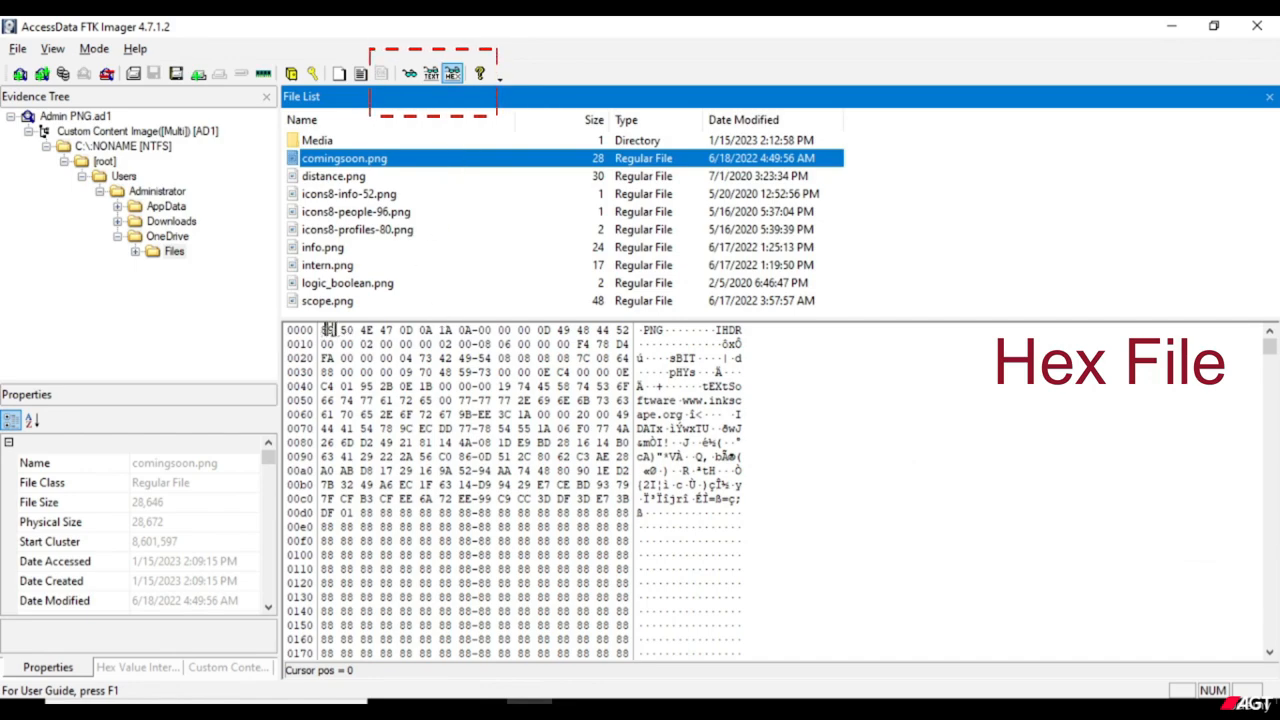
left_click(360, 330)
left_click(360, 330, "shift")
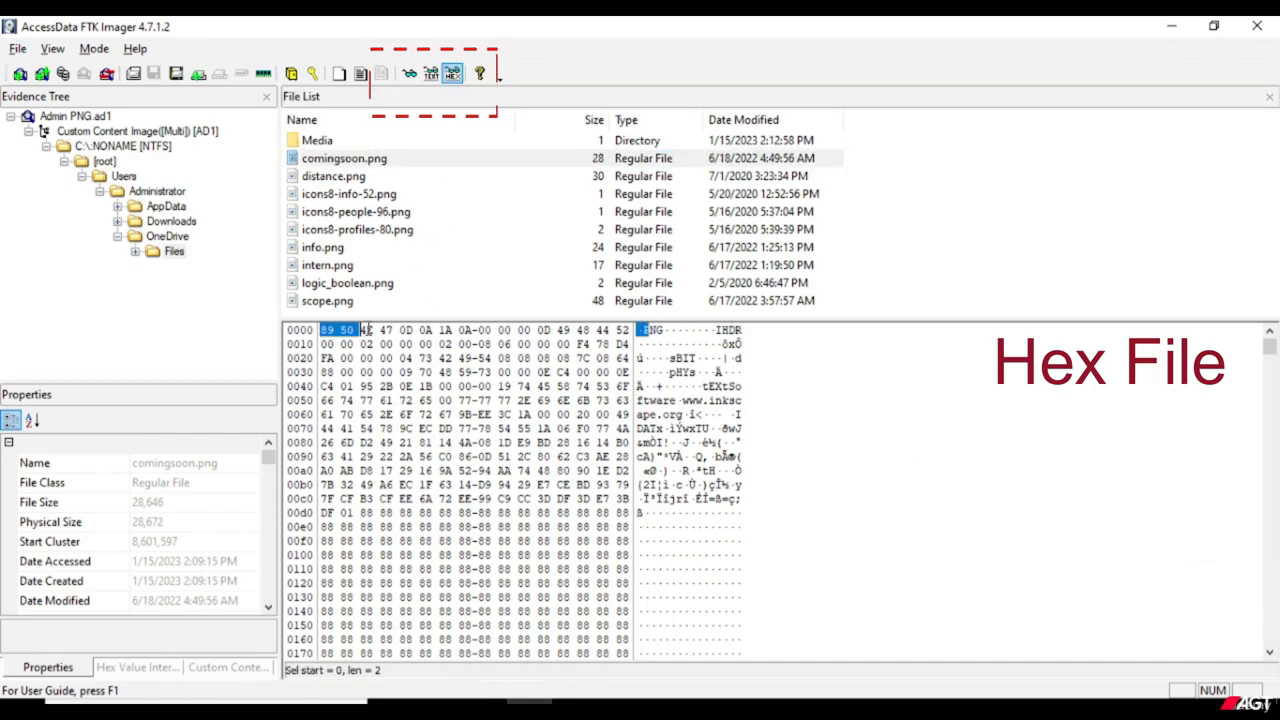
left_click(367, 330, "shift")
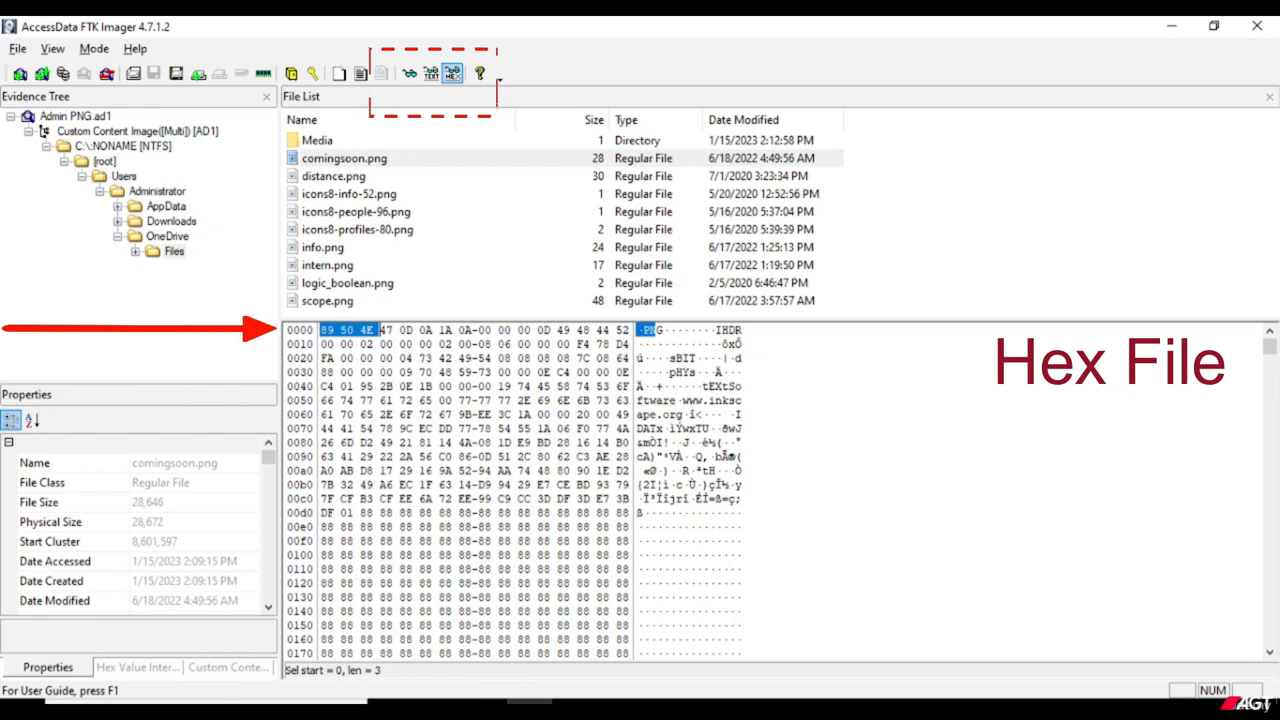
left_click(403, 336, "shift")
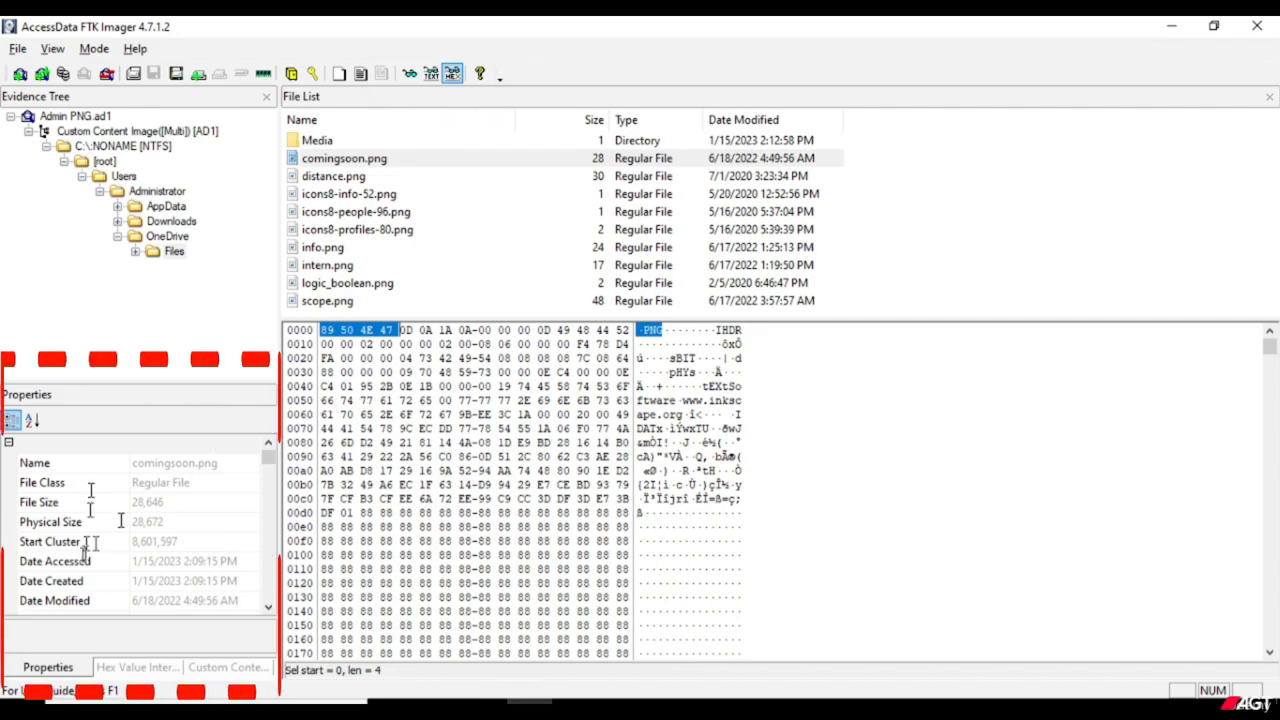
Enlarge the Properties pane and examine comingsoon.png's dates, DOS attributes, verification hashes, NTFS information and owner details.
left_click(131, 397)
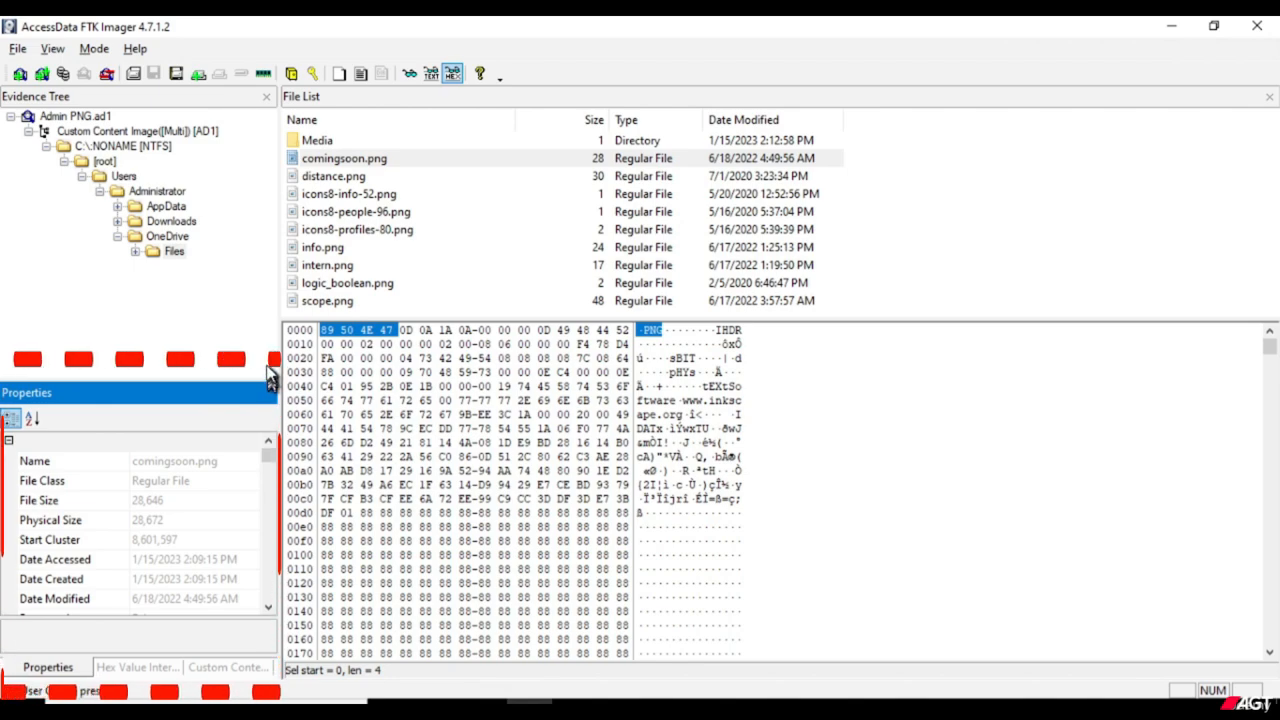
left_click(258, 321)
left_click_drag(270, 383, 202, 368)
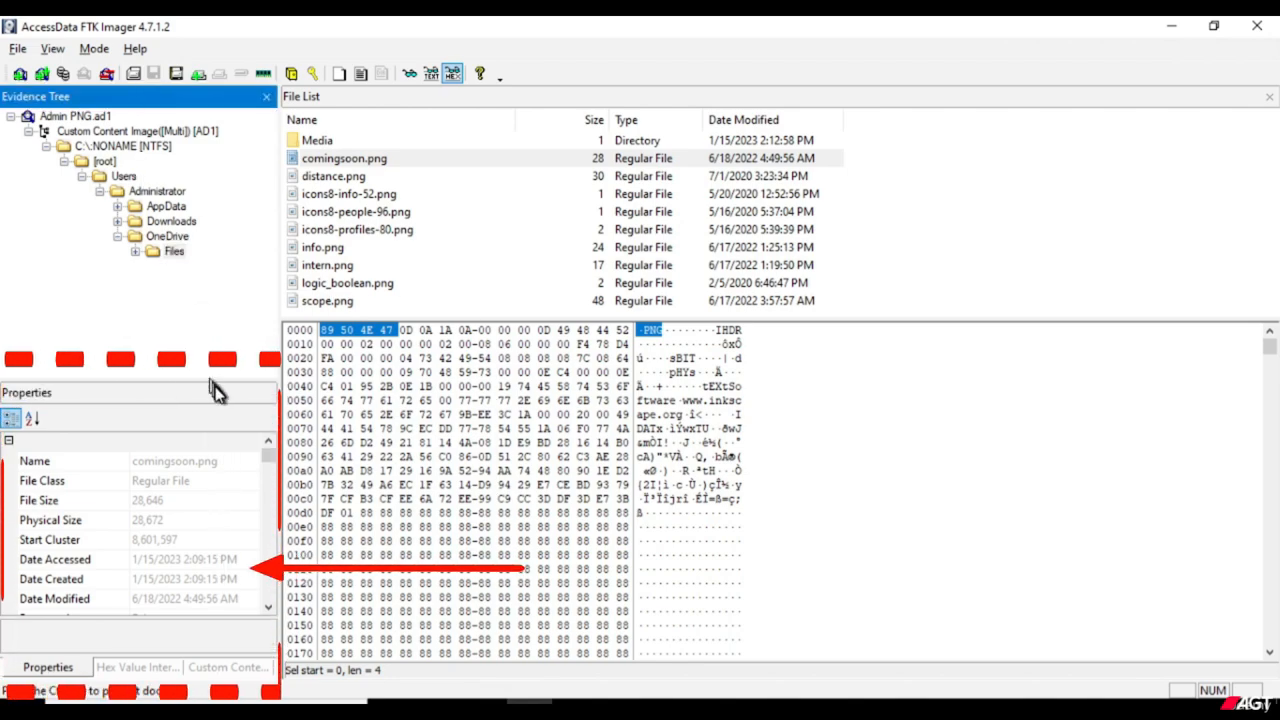
left_click(176, 432)
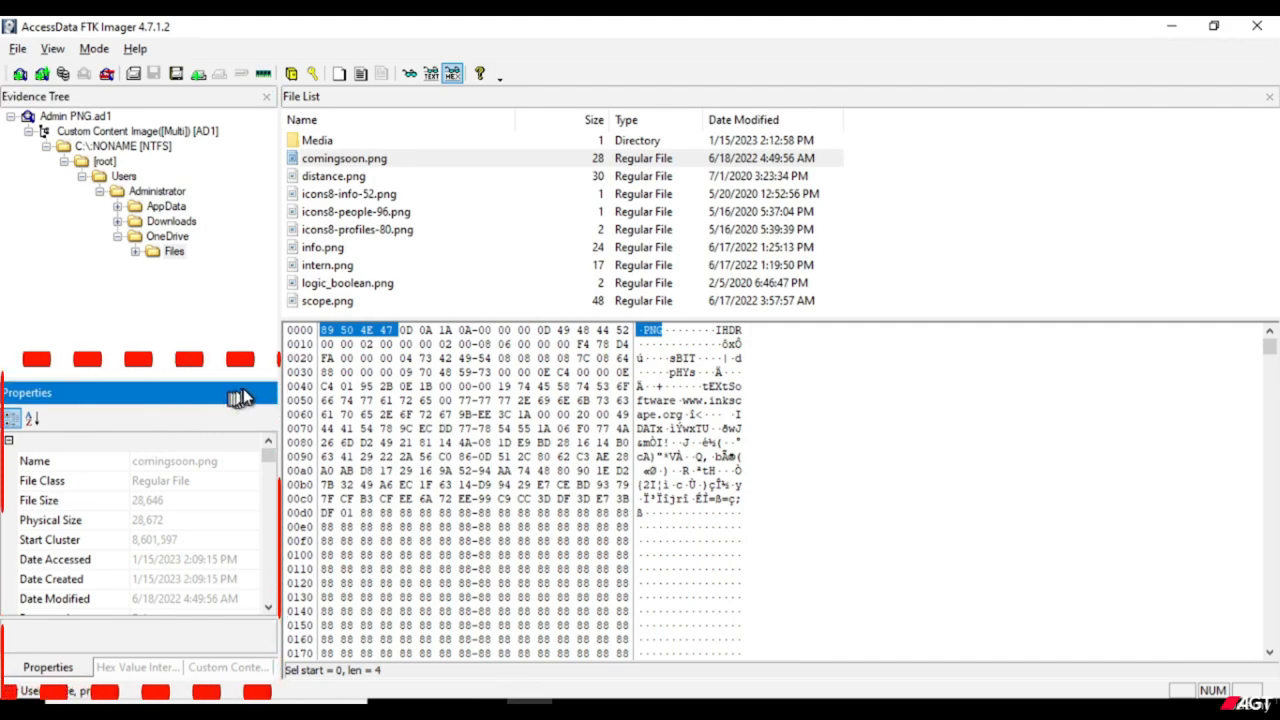
left_click(257, 376)
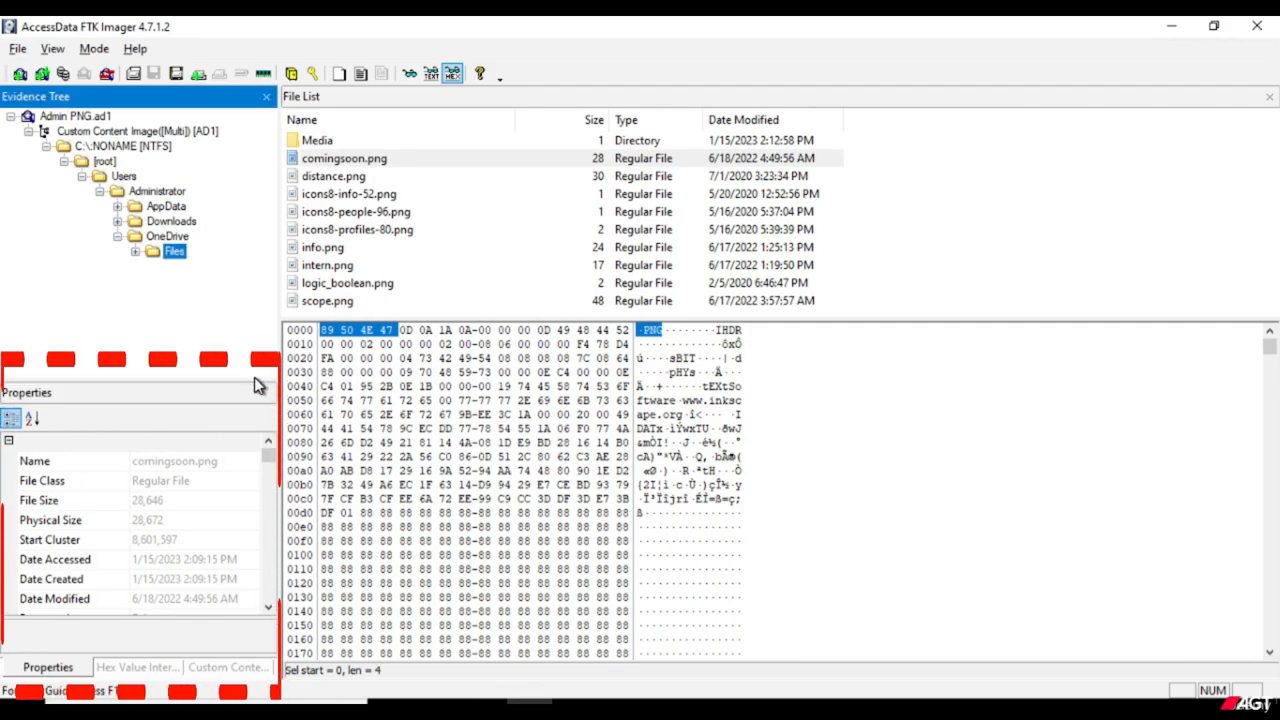
left_click_drag(256, 380, 277, 200)
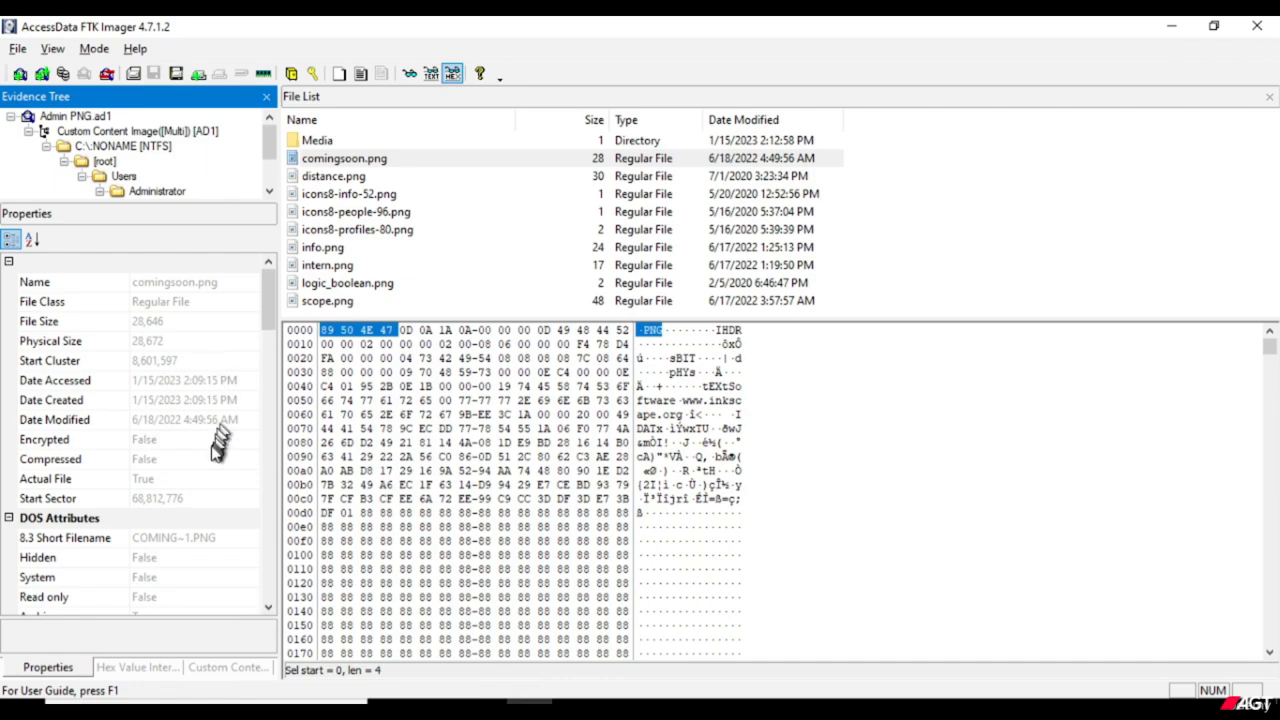
scroll(205, 447, "down", 2)
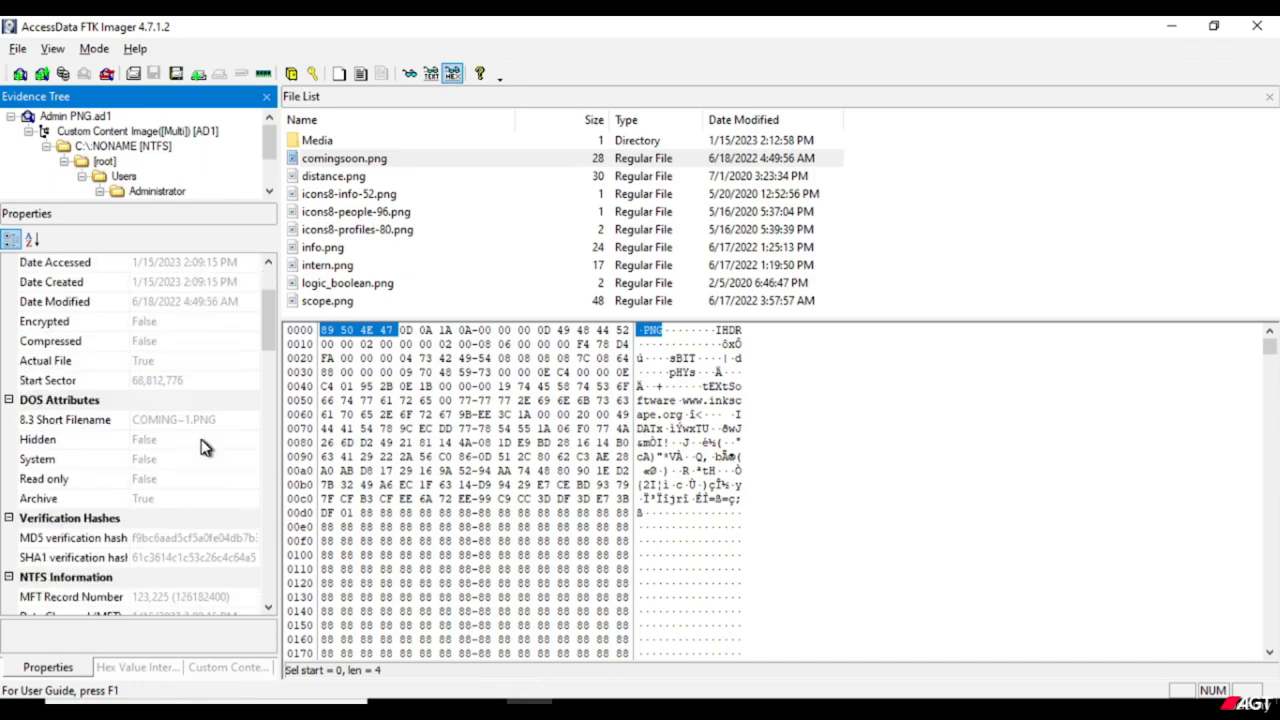
scroll(199, 445, "down", 1)
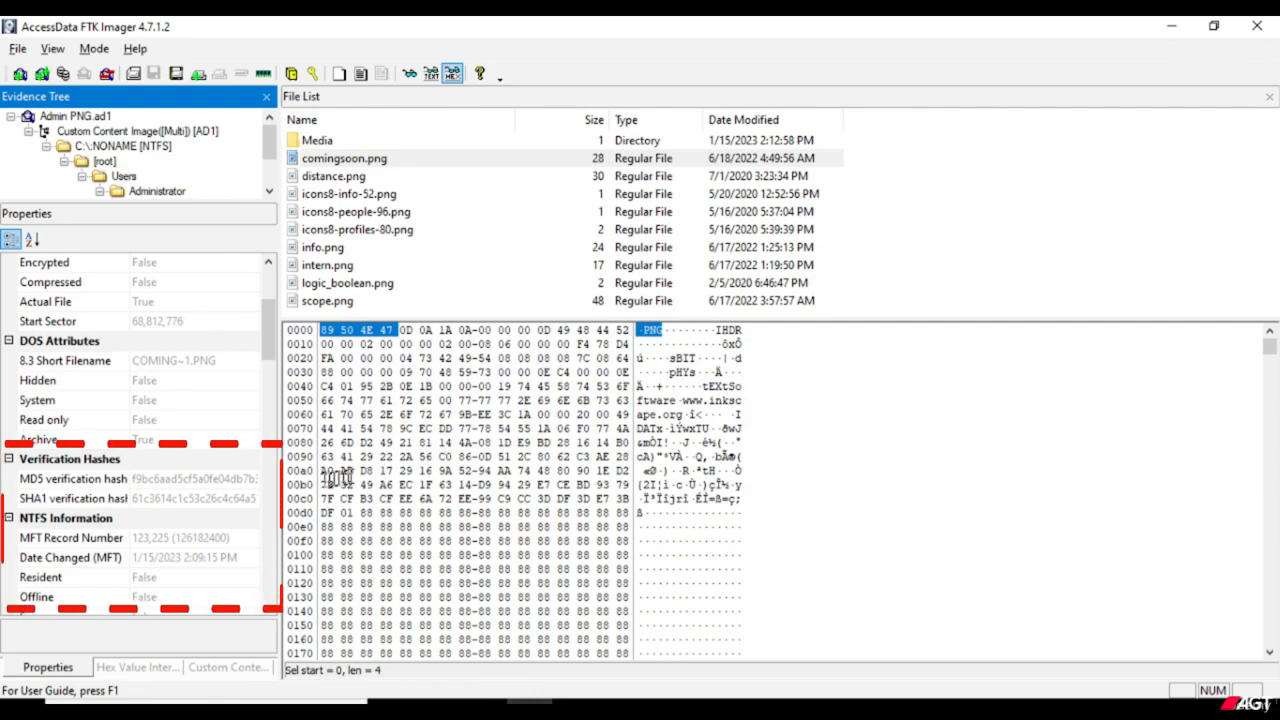
scroll(226, 500, "down", 1)
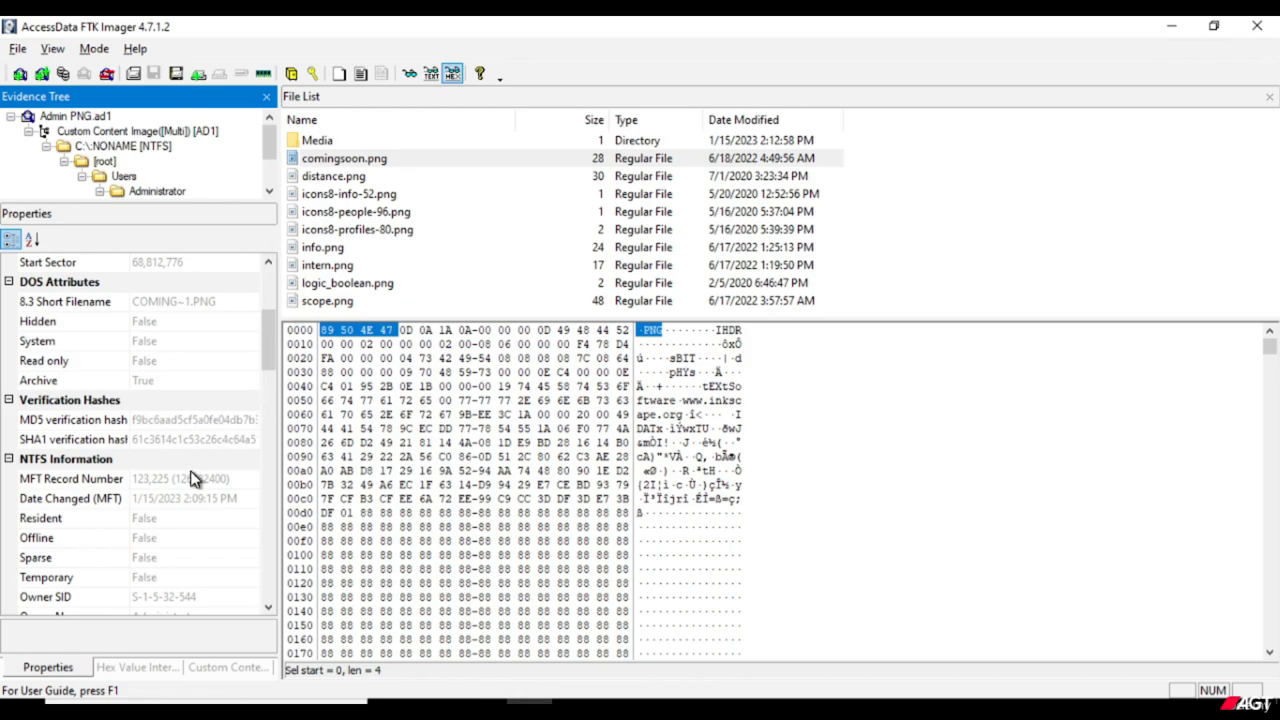
scroll(195, 480, "down", 3)
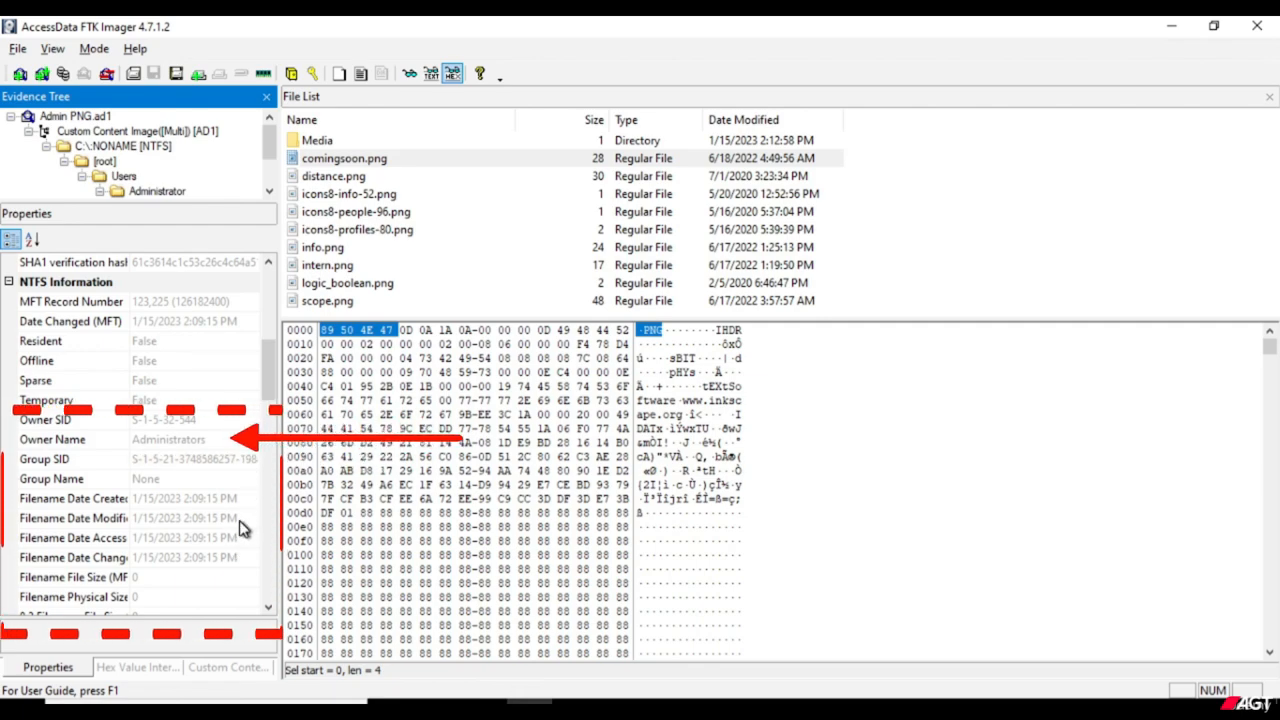
Examine comingsoon.png's owner and group details, filename timestamps, INDX entry values and the three NTFS access control entries in its properties.
scroll(212, 512, "down", 1)
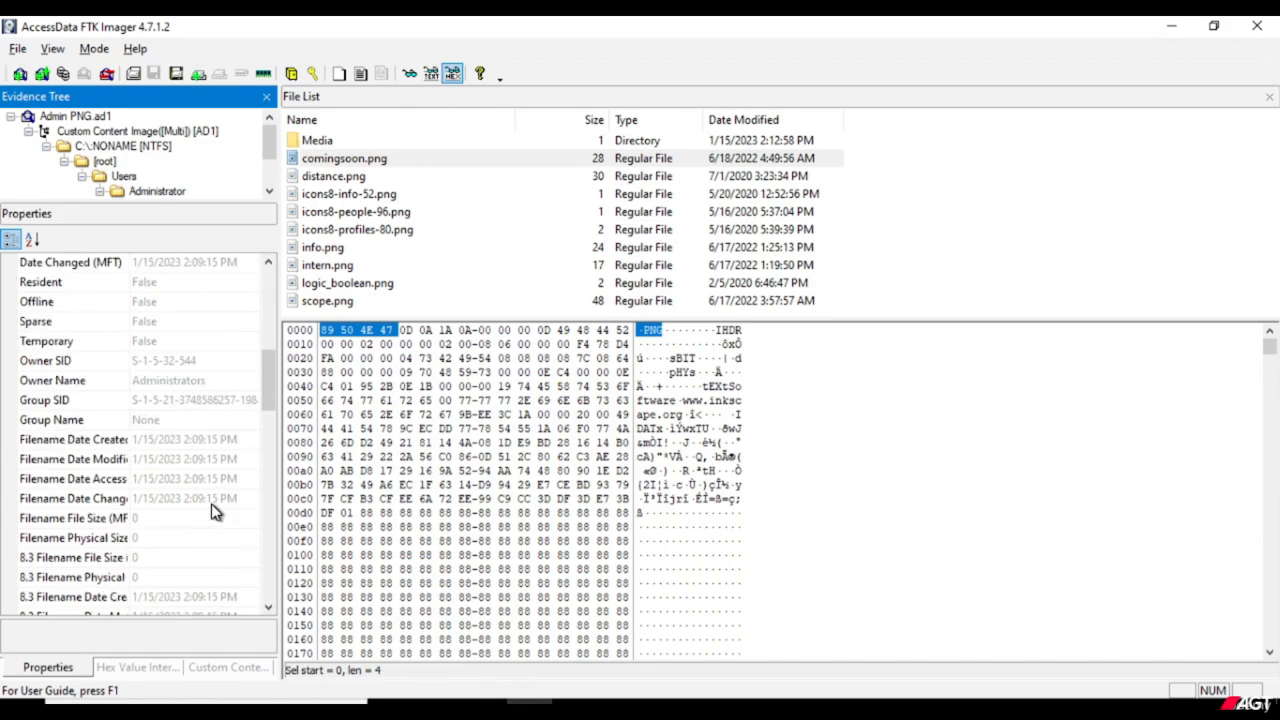
scroll(212, 512, "down", 1)
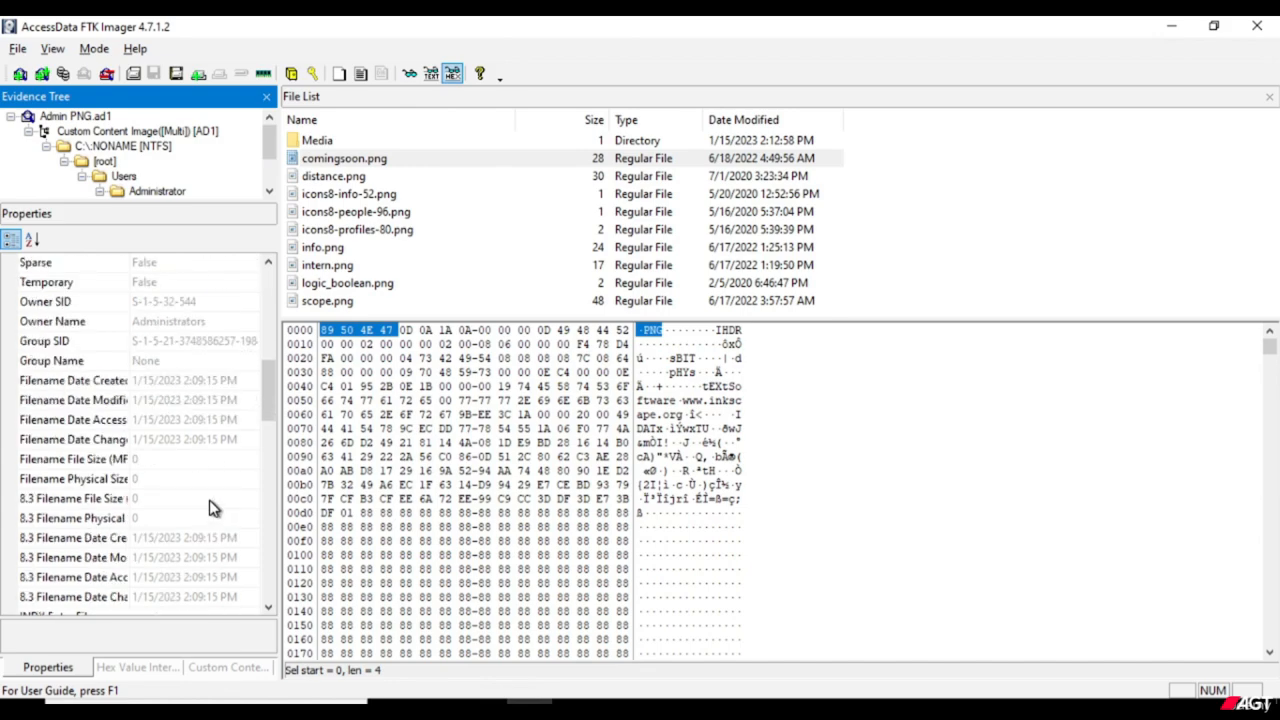
scroll(212, 505, "down", 2)
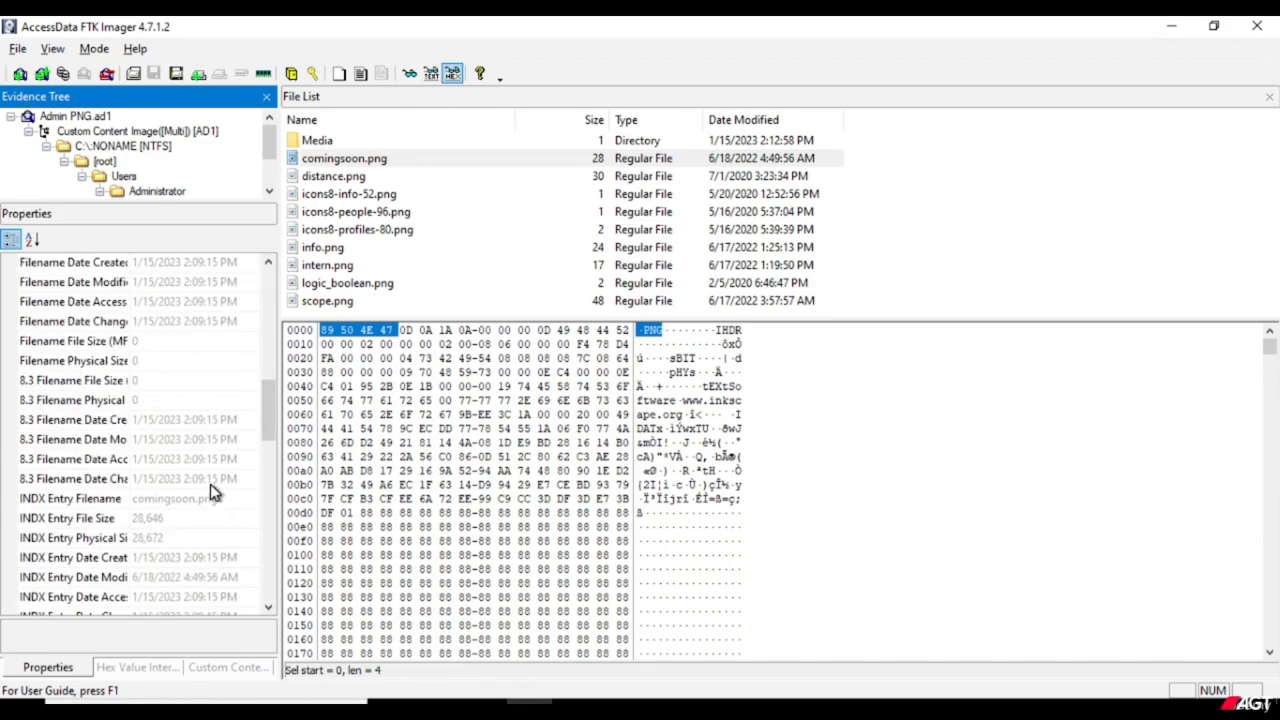
scroll(212, 497, "down", 1)
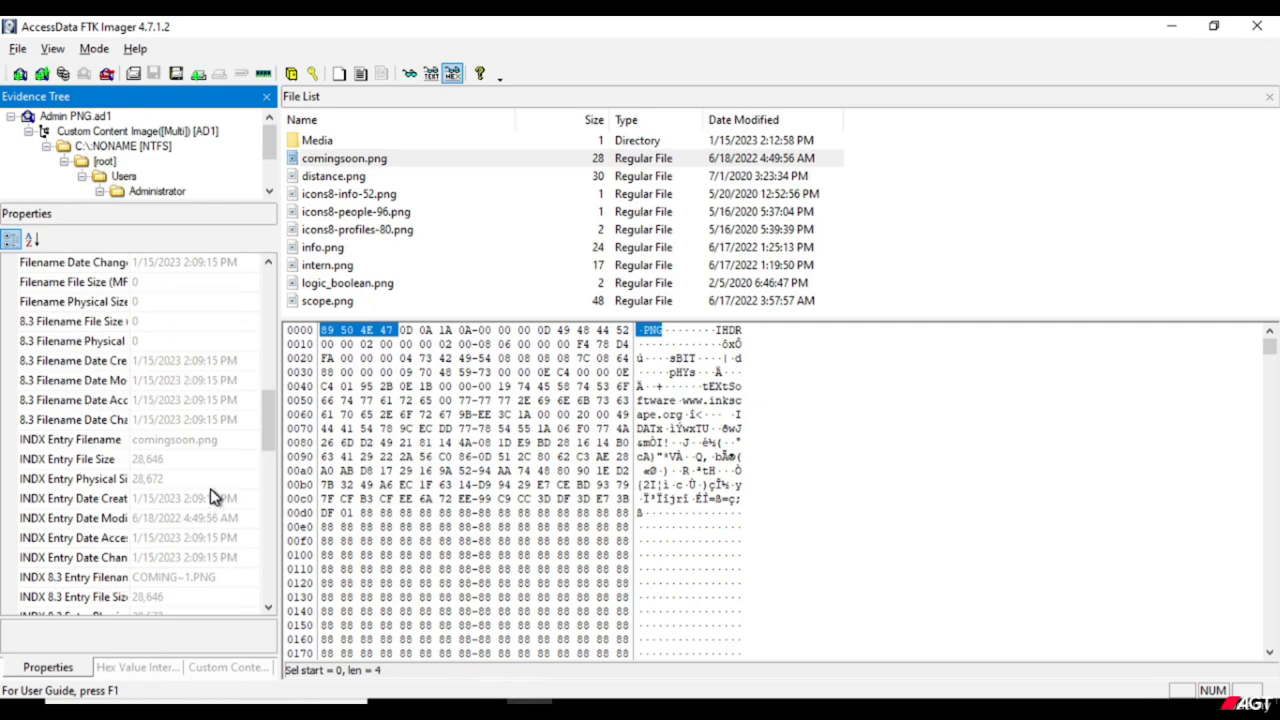
scroll(210, 488, "down", 1)
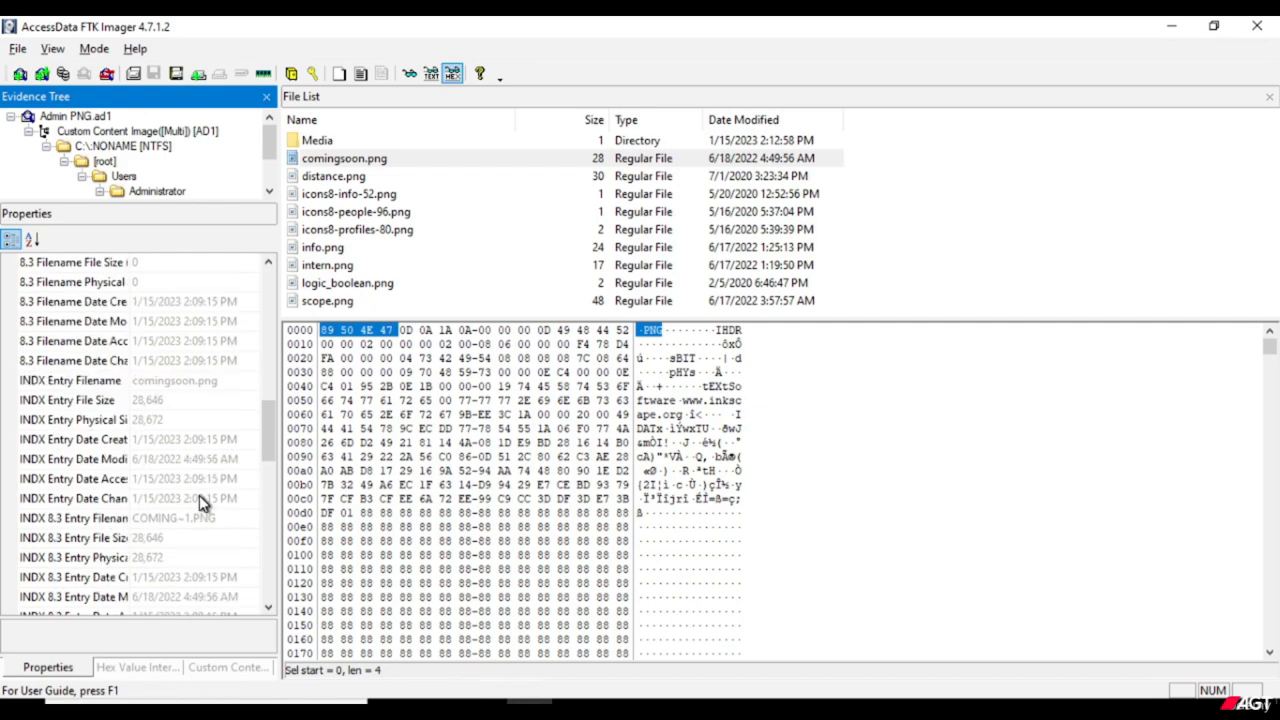
scroll(236, 530, "down", 1)
scroll(237, 540, "down", 1)
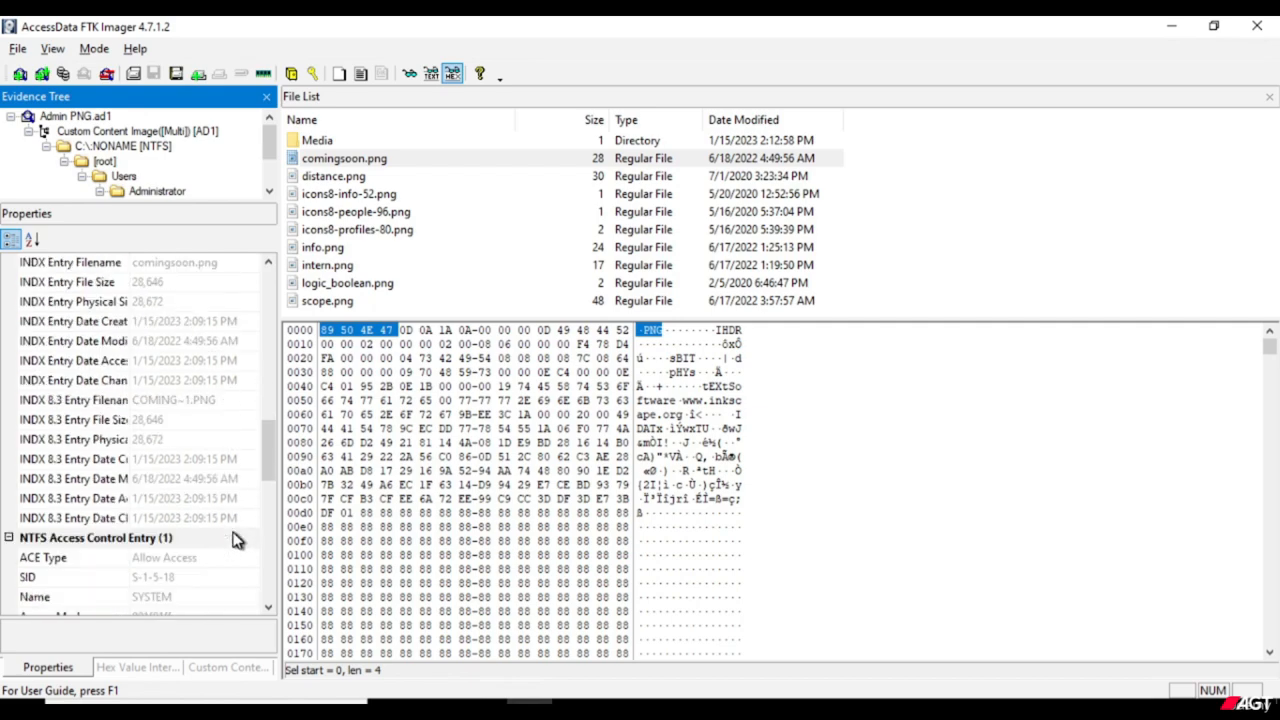
scroll(237, 540, "down", 1)
scroll(236, 538, "down", 2)
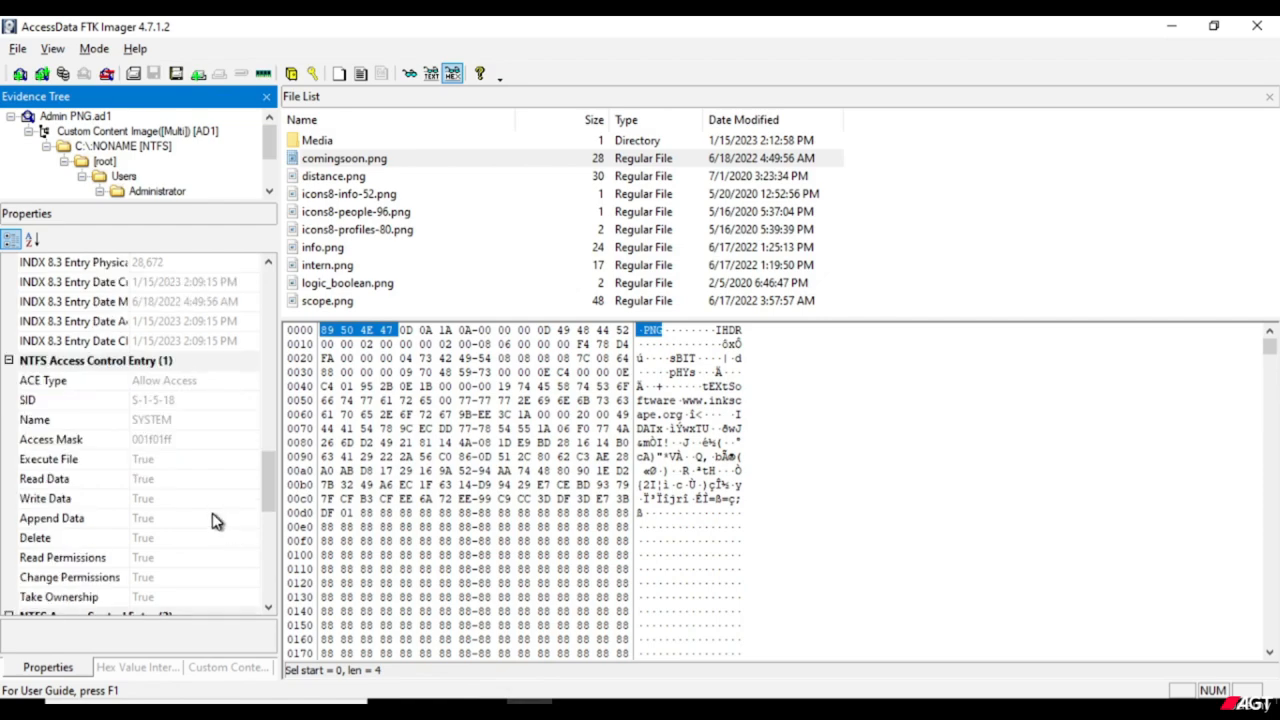
scroll(213, 522, "down", 4)
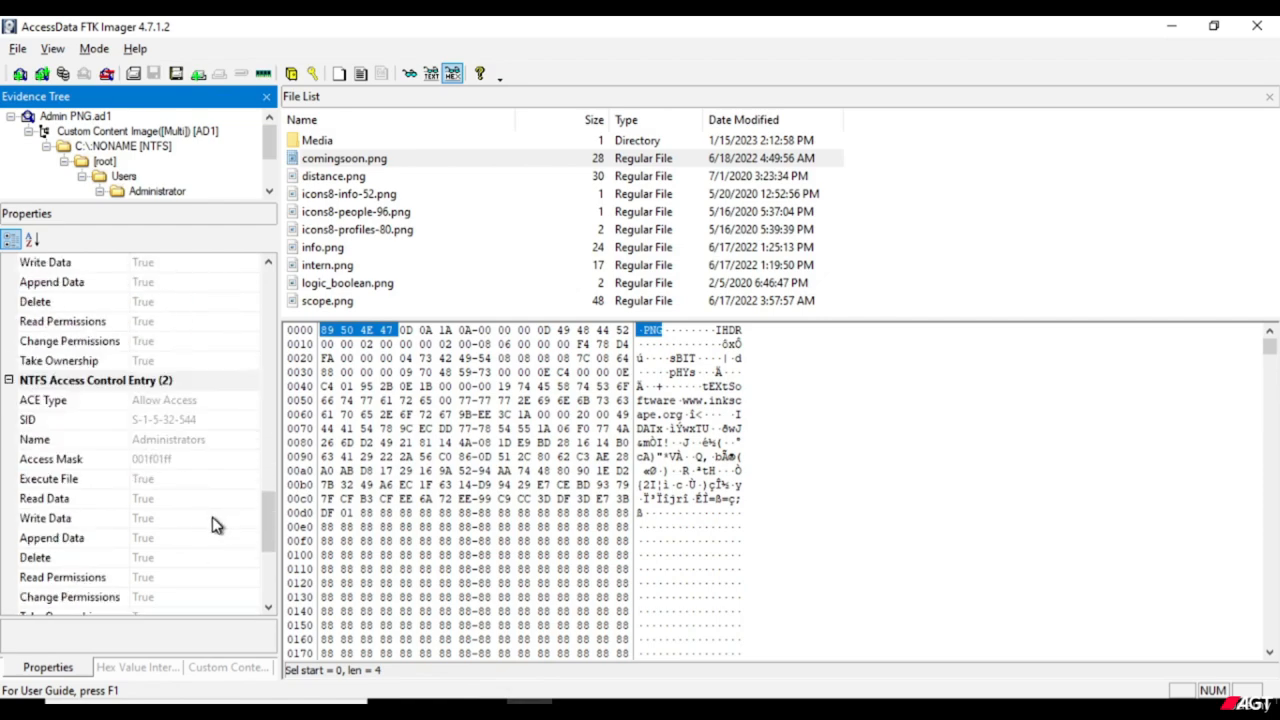
scroll(213, 525, "down", 5)
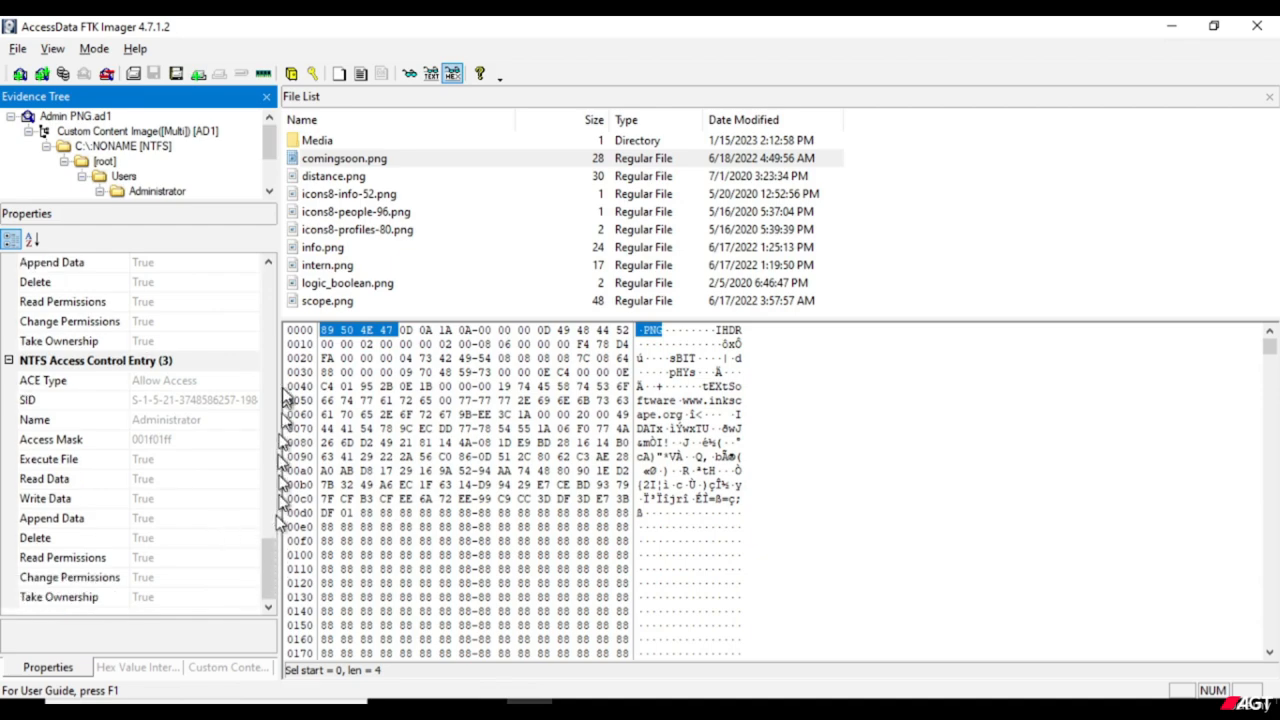
Return to the start of the file's properties and shrink the Properties pane so the evidence tree shows down to the Files folder.
scroll(275, 275, "up", 10)
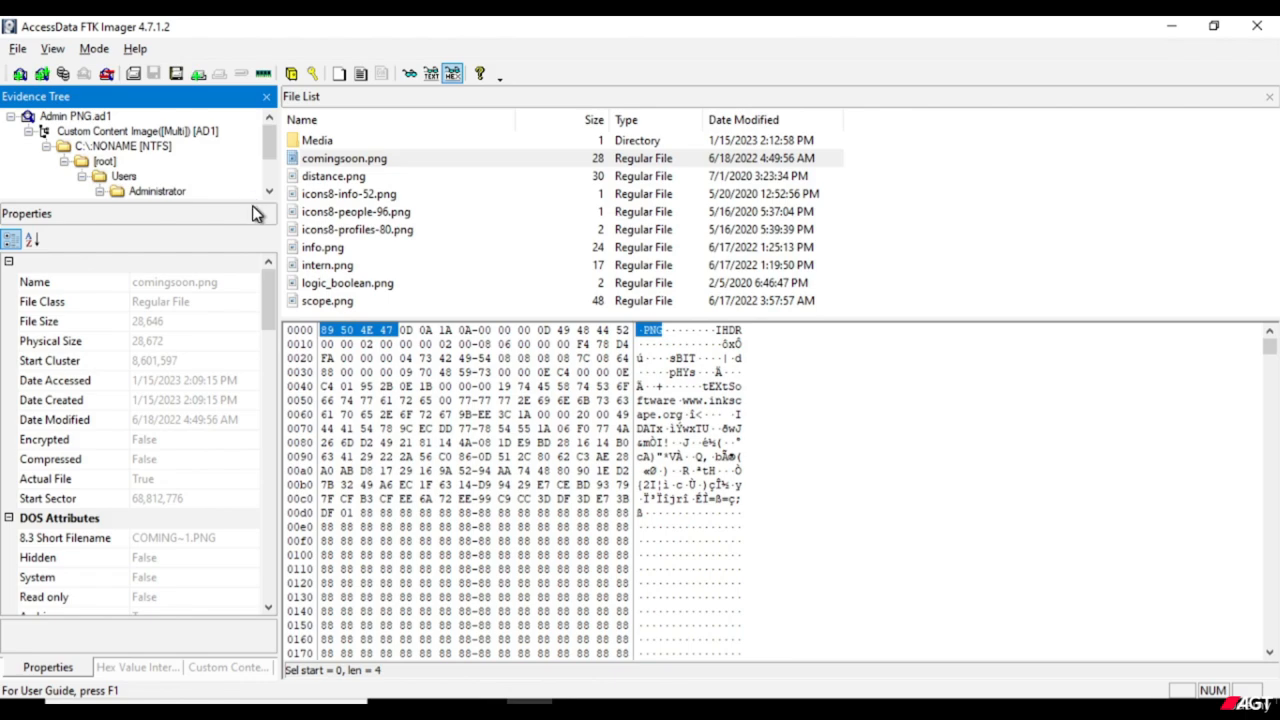
left_click(253, 208)
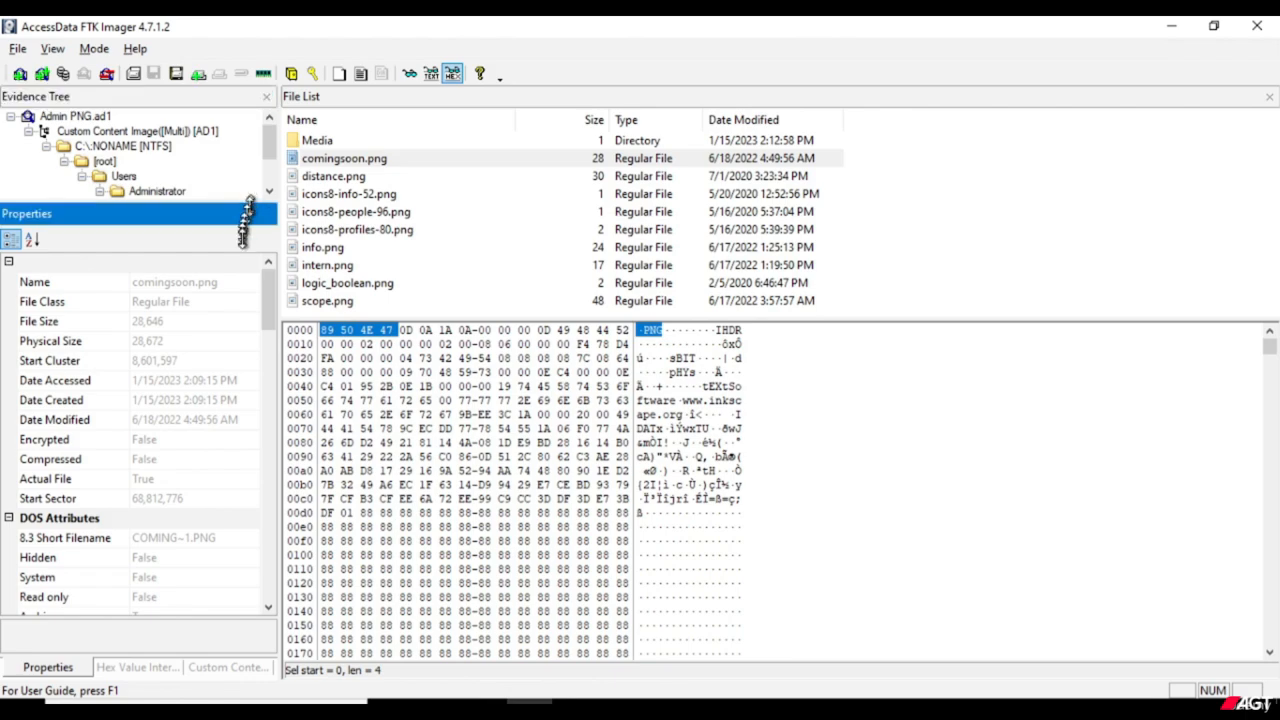
left_click_drag(251, 365, 253, 396)
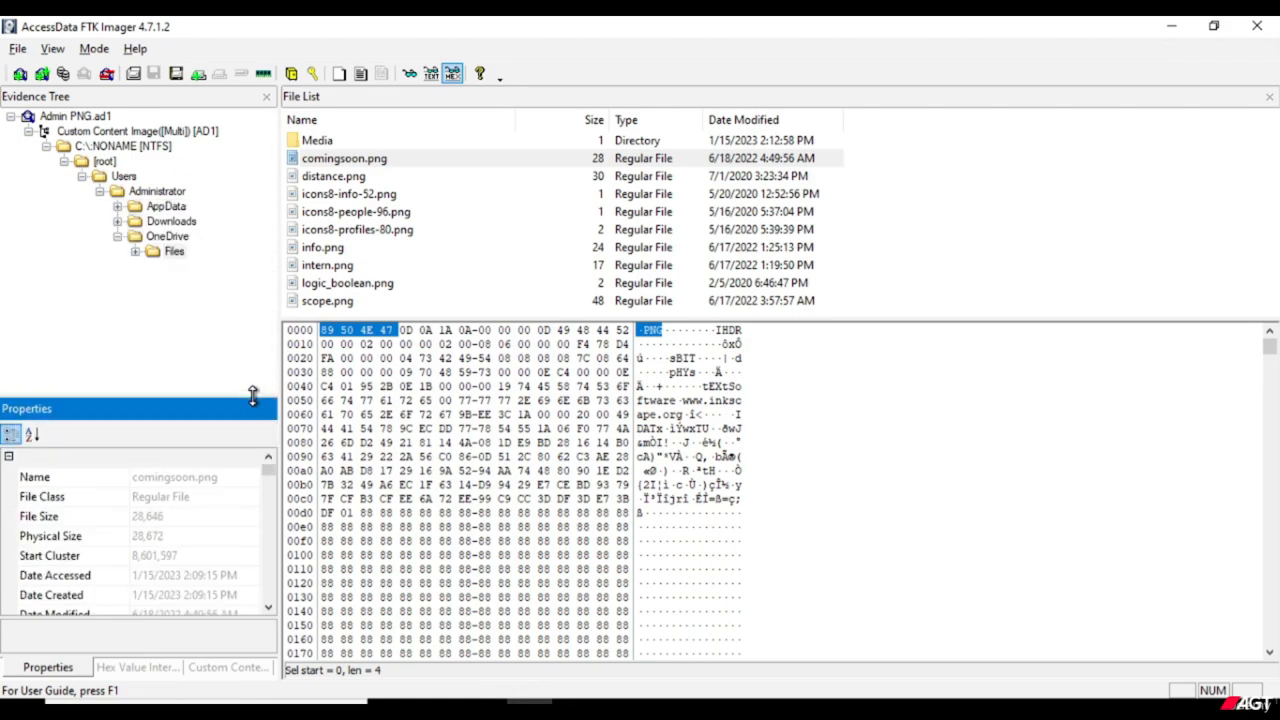
Export comingsoon.png from the AD1 image to the Desktop and dismiss the export results.
left_click(343, 160)
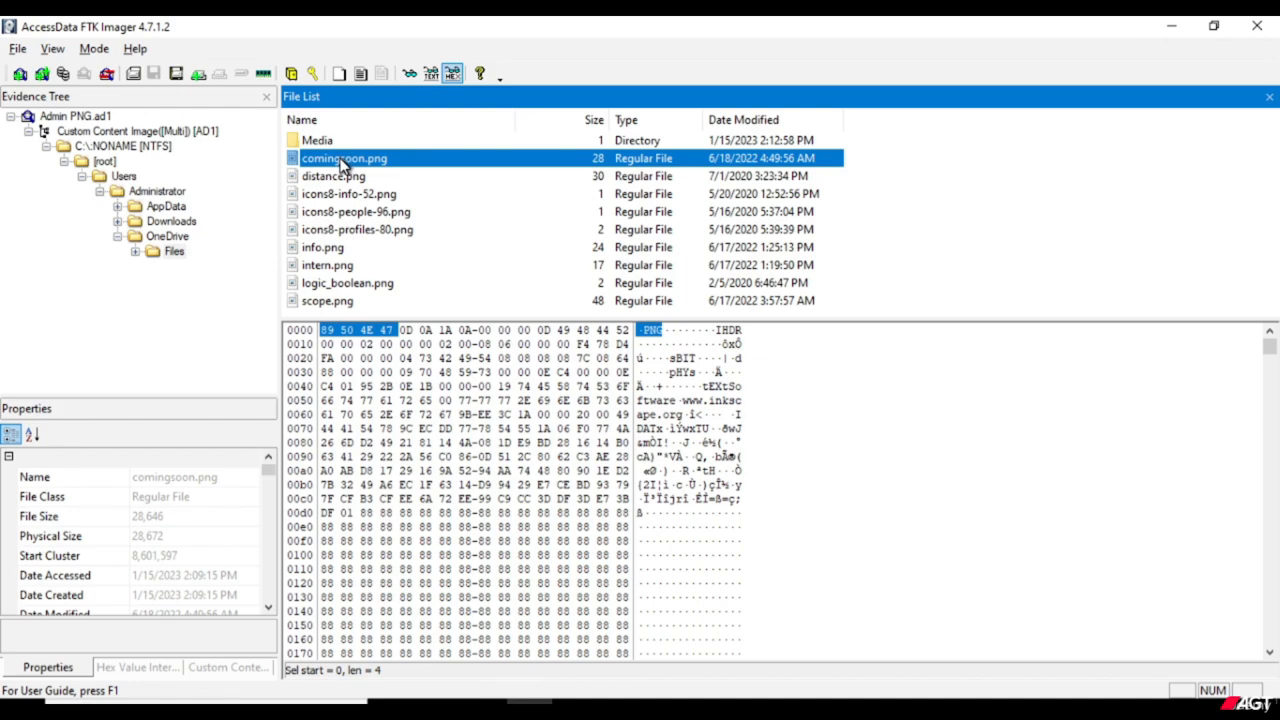
right_click(340, 157)
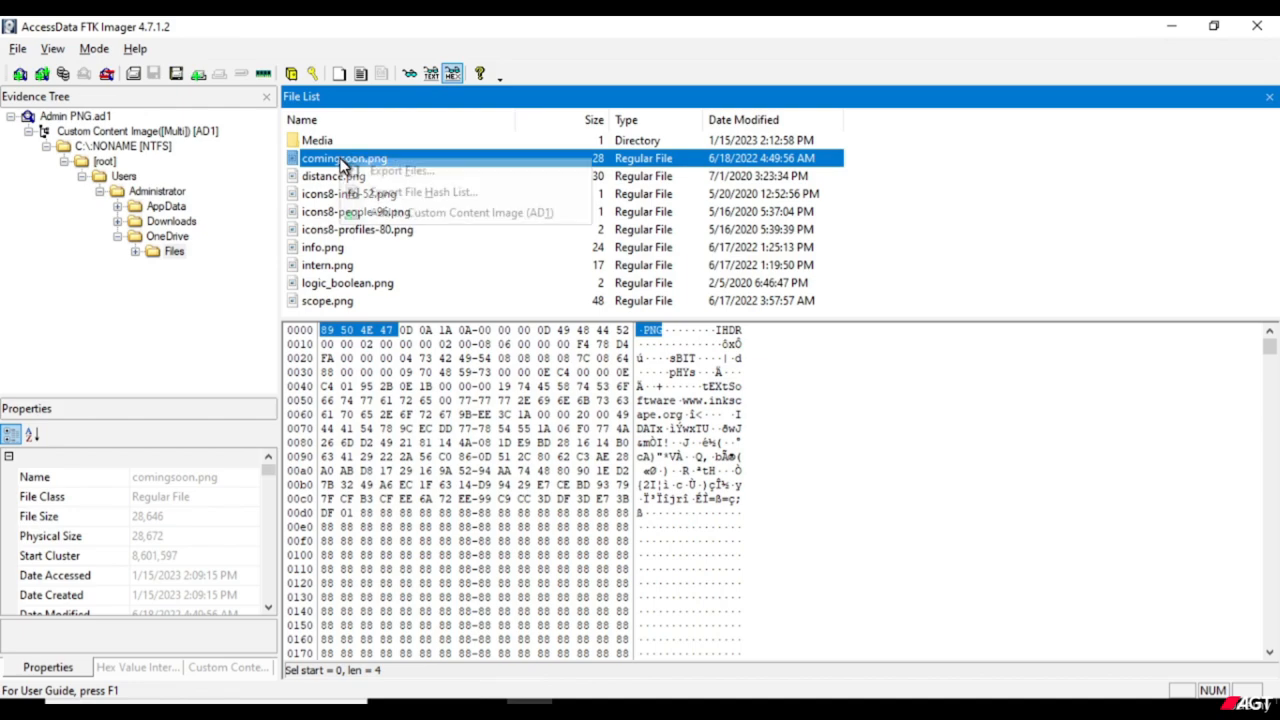
left_click(404, 173)
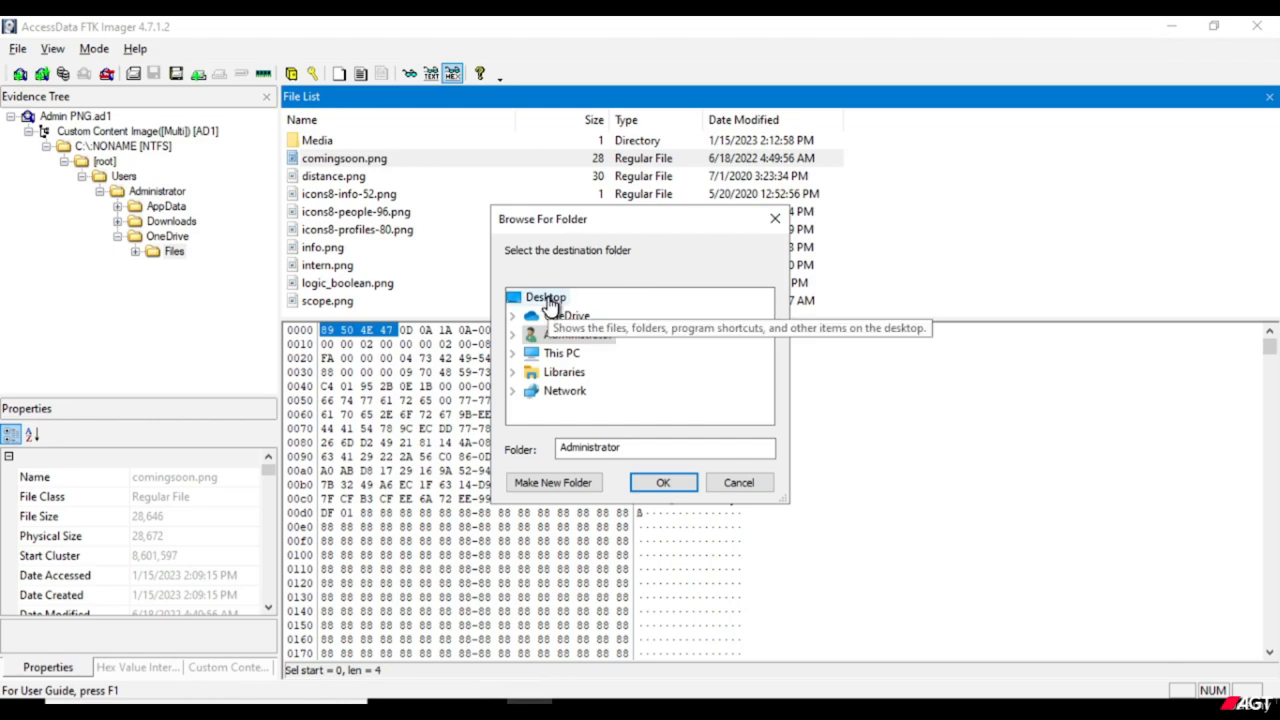
left_click(548, 299)
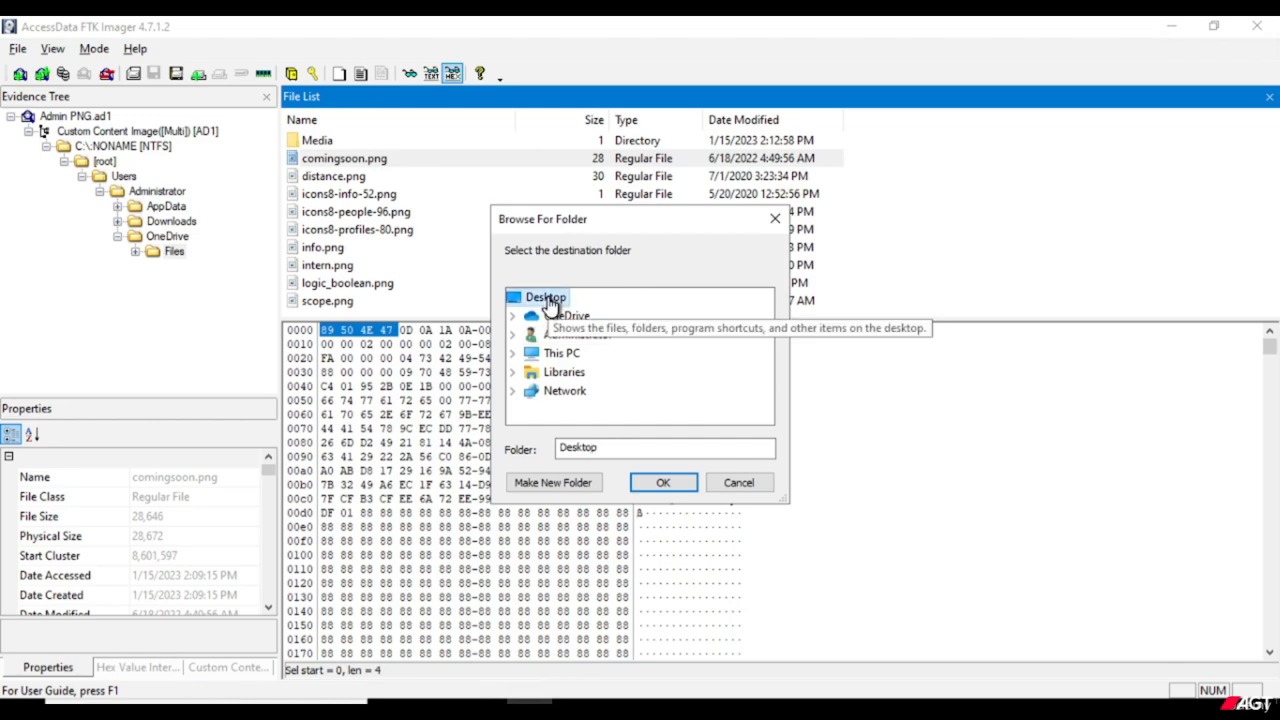
left_click(662, 484)
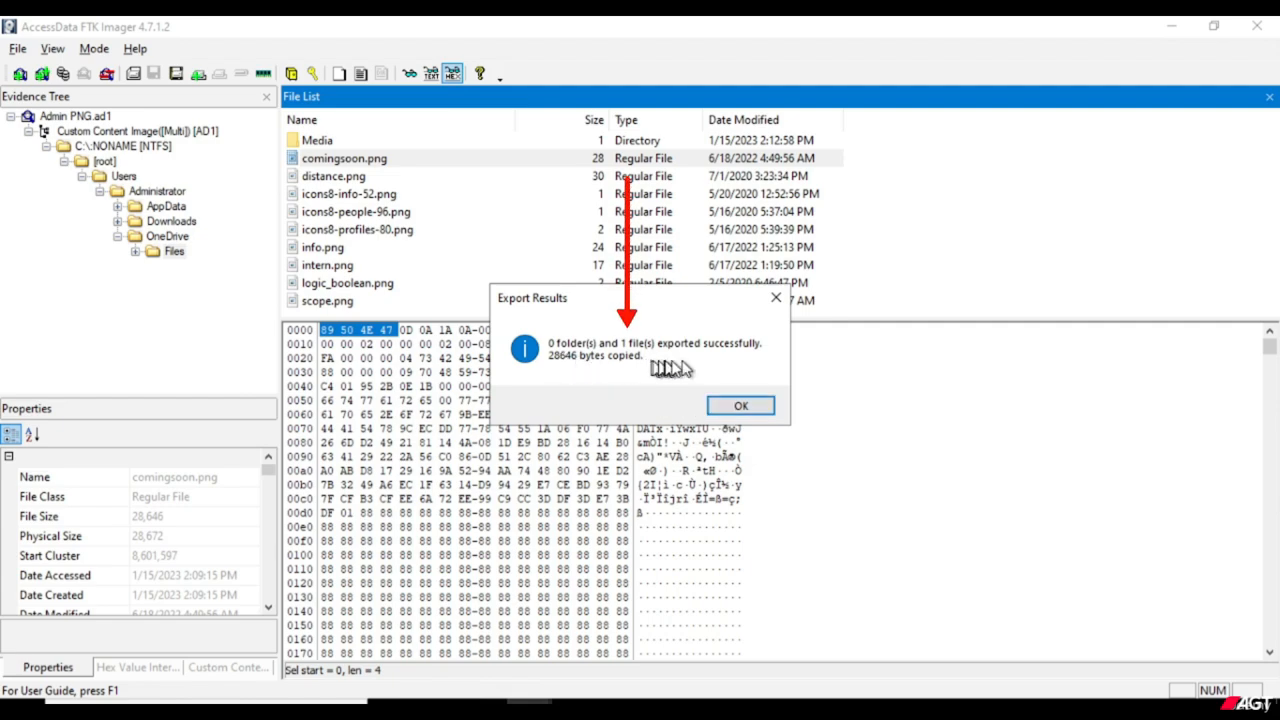
left_click(737, 408)
Switch to the Windows desktop and examine the general and detailed file properties of the exported comingsoon image.
left_click(1171, 28)
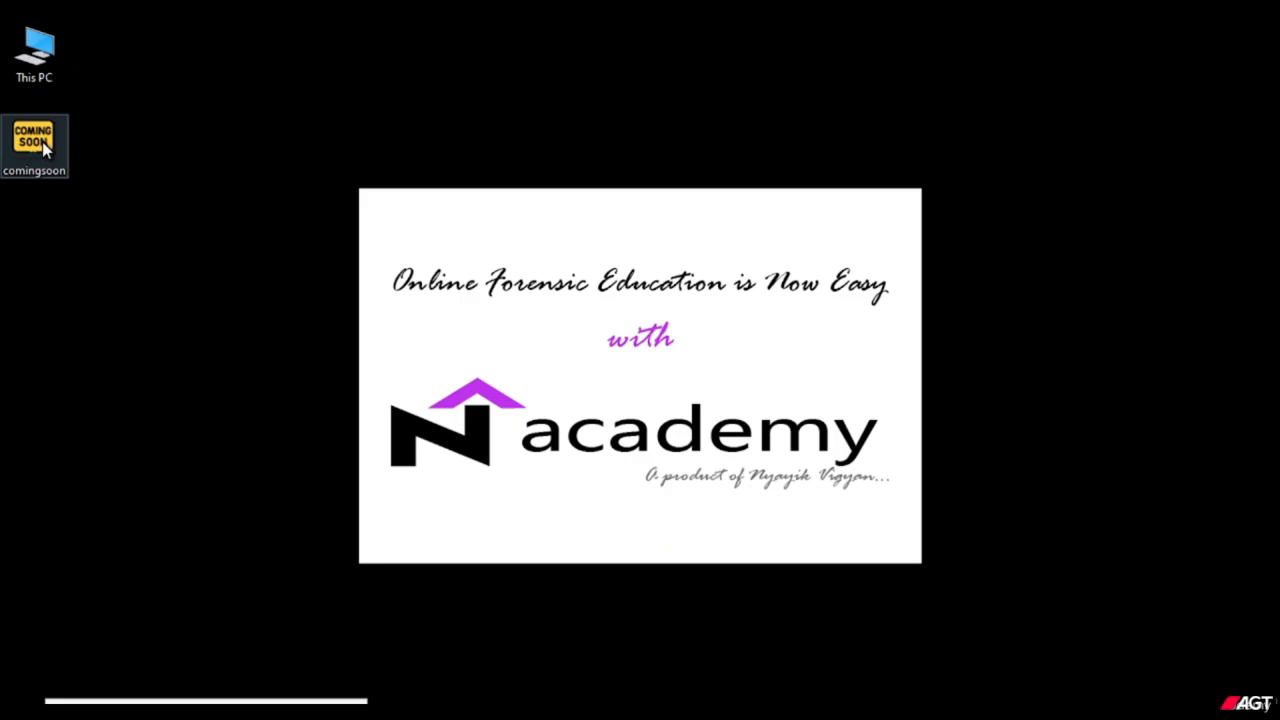
right_click(26, 174)
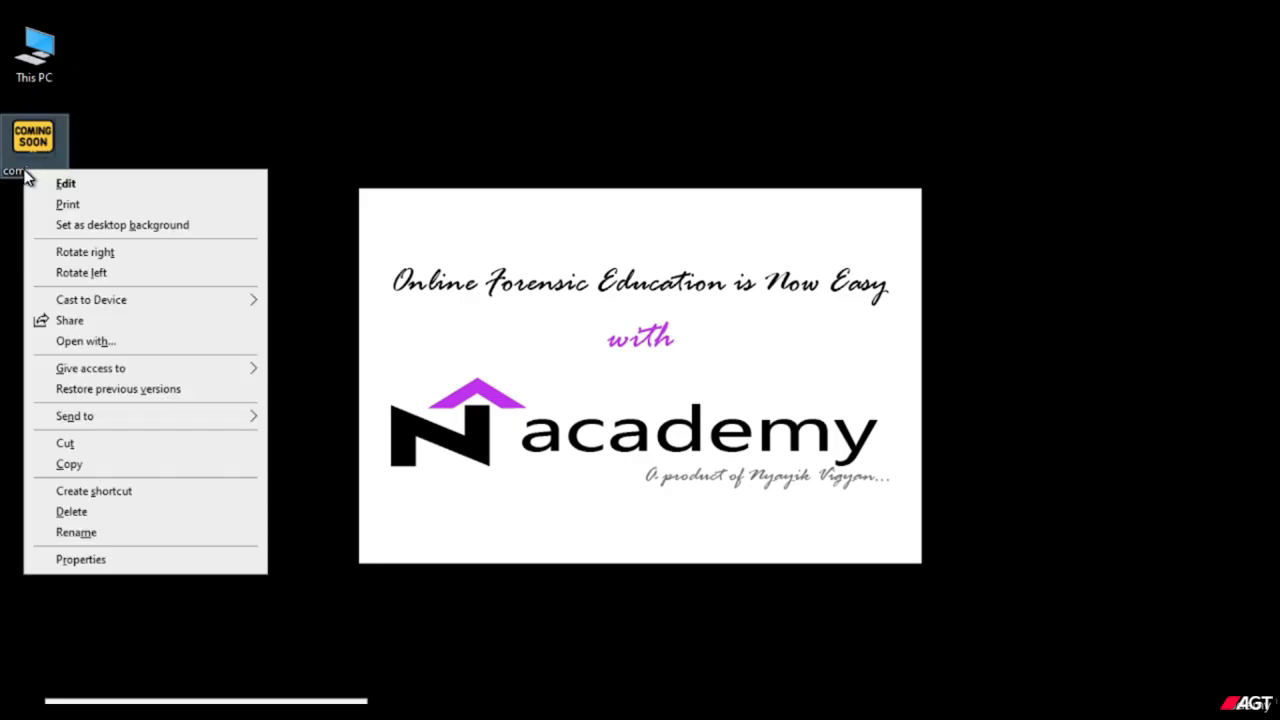
left_click(87, 557)
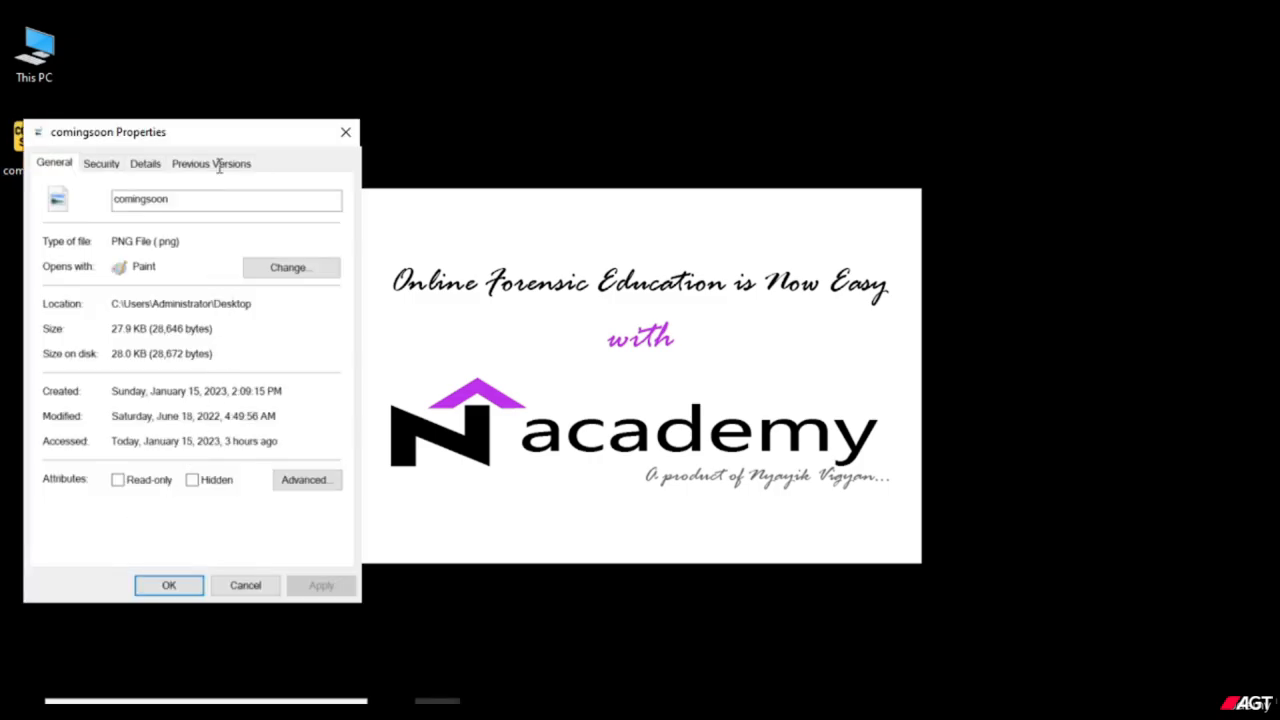
left_click_drag(243, 134, 470, 124)
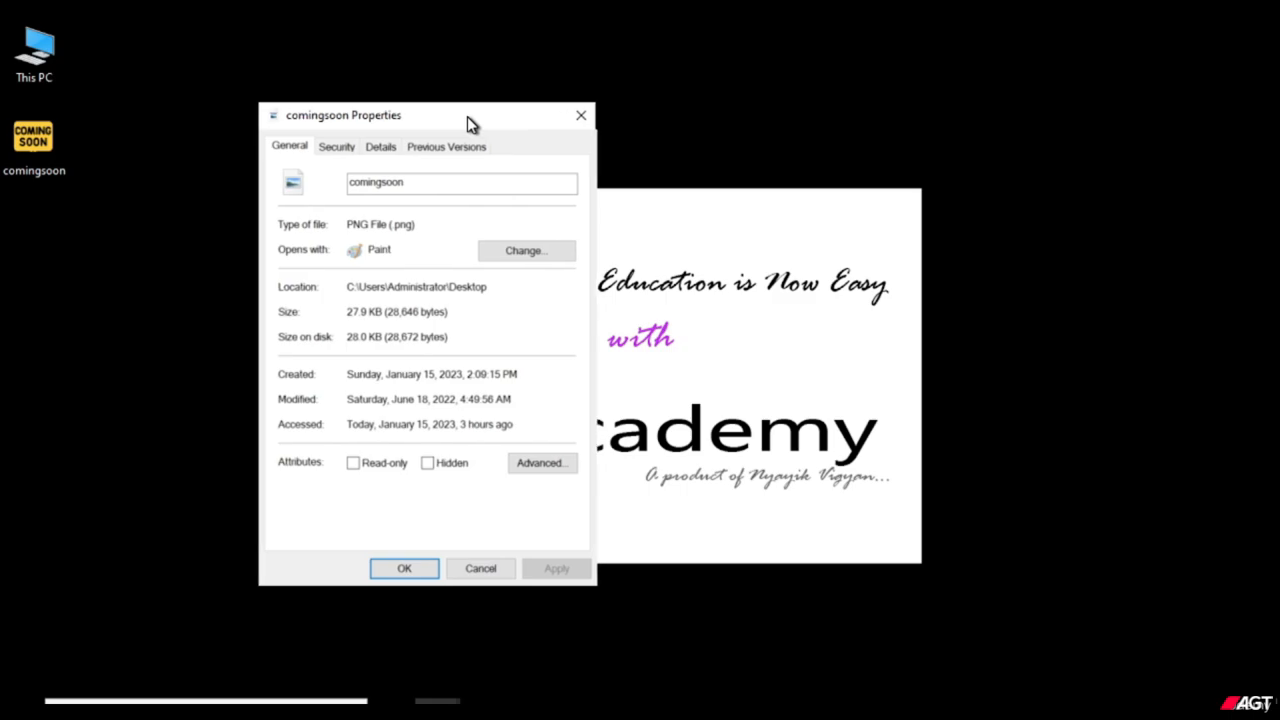
left_click(378, 148)
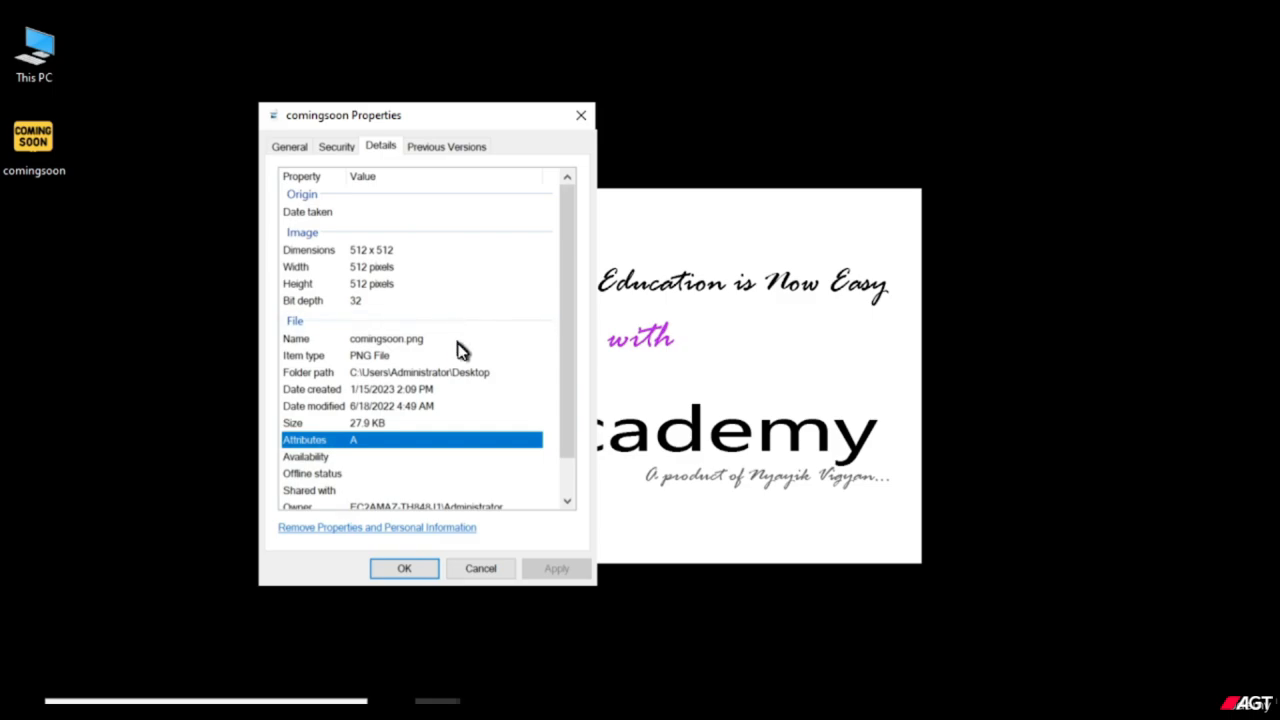
scroll(460, 350, "down", 1)
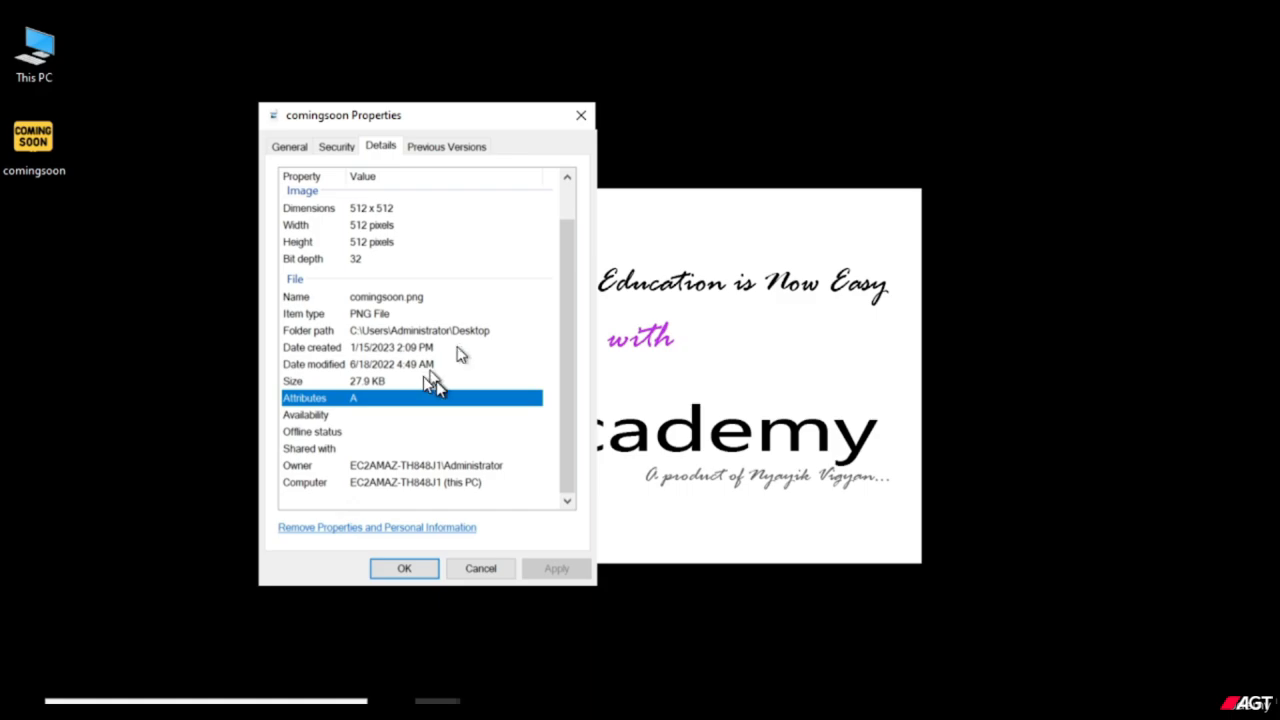
left_click(426, 570)
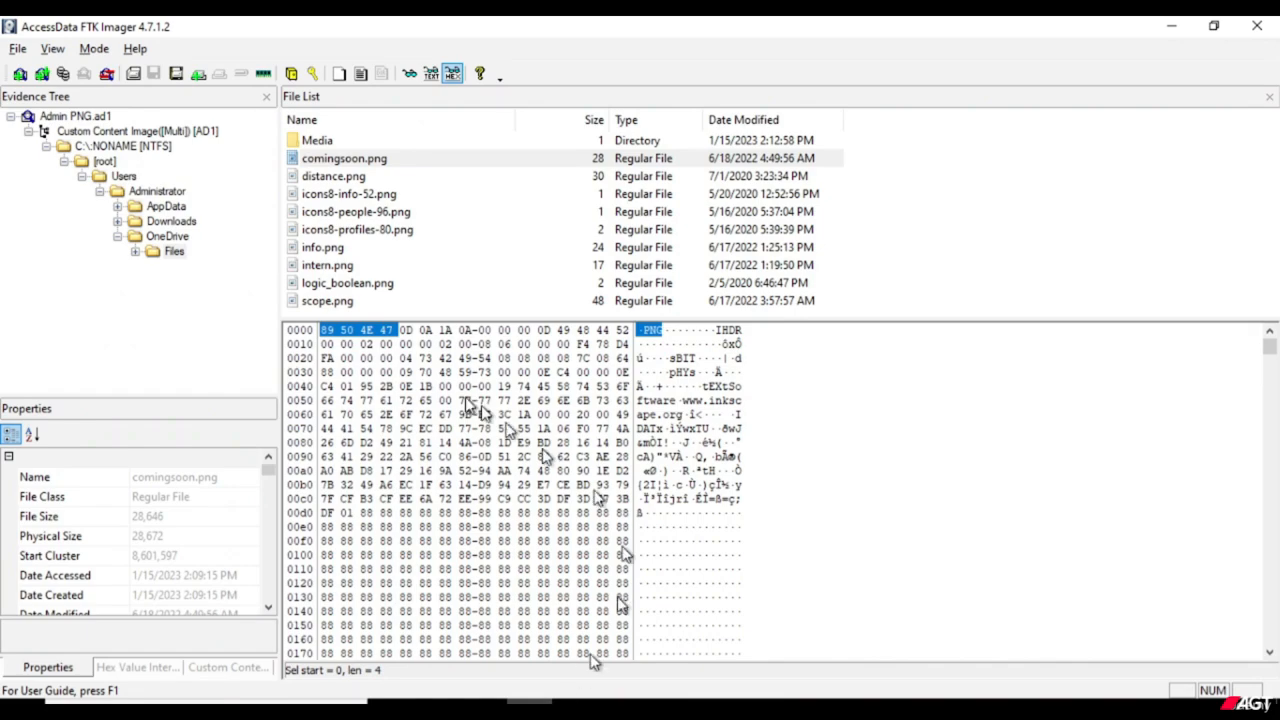
View the export options available for the OneDrive Files folder in the evidence tree.
left_click(174, 252)
right_click(176, 255)
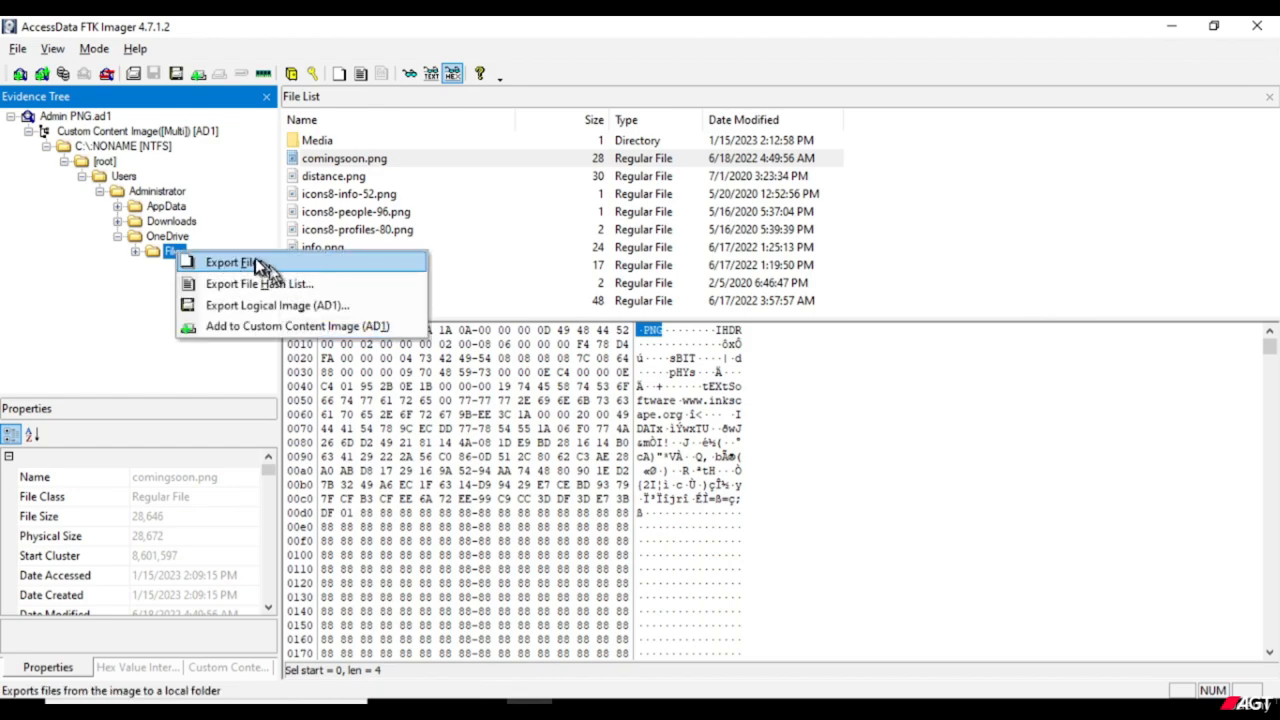
left_click(170, 253)
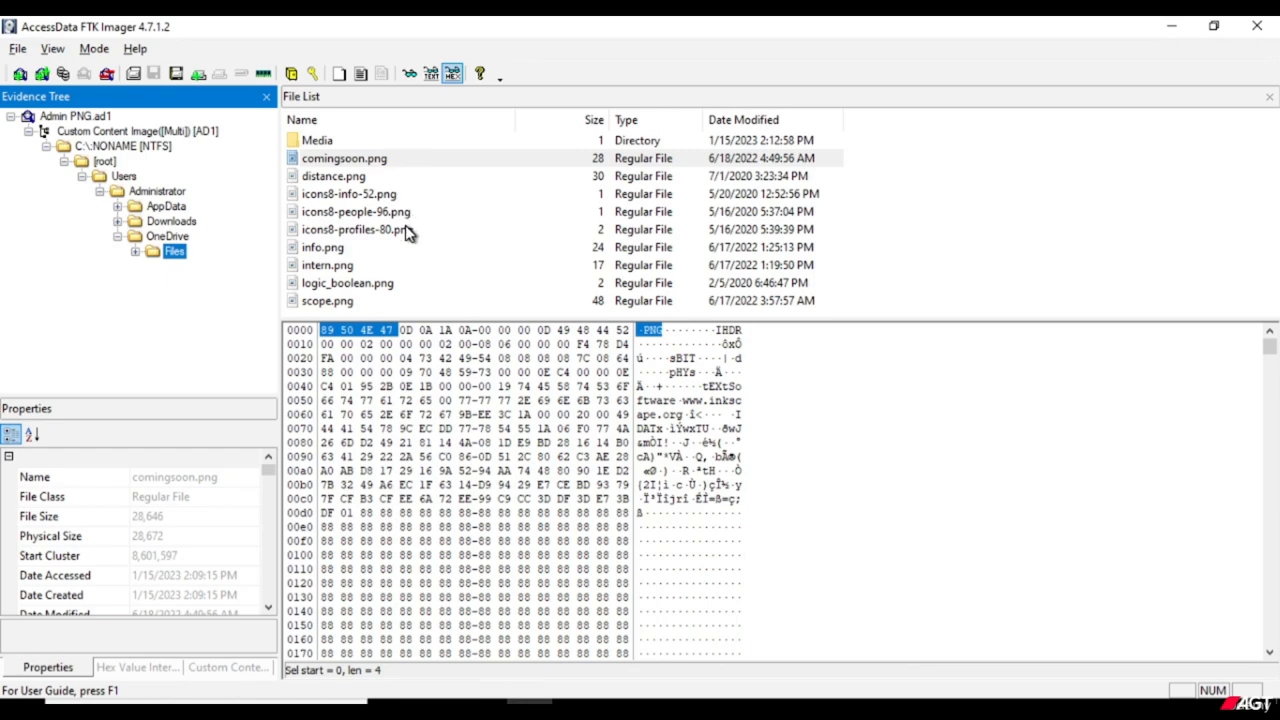
Select the files from comingsoon.png through info.png, view their export options without exporting, and clear the selection.
left_click(394, 163)
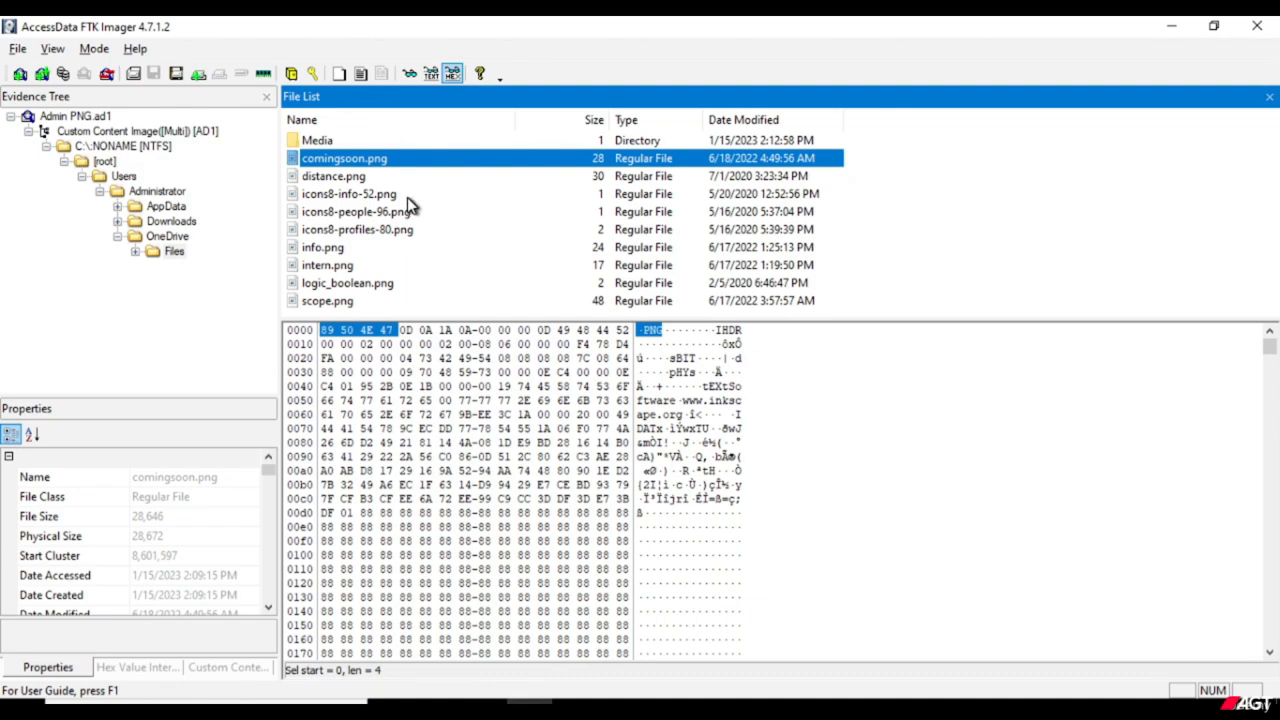
key("shift+Down")
key("shift+Down")
key("shift+Down")
key("shift+Down")
key("shift+Down")
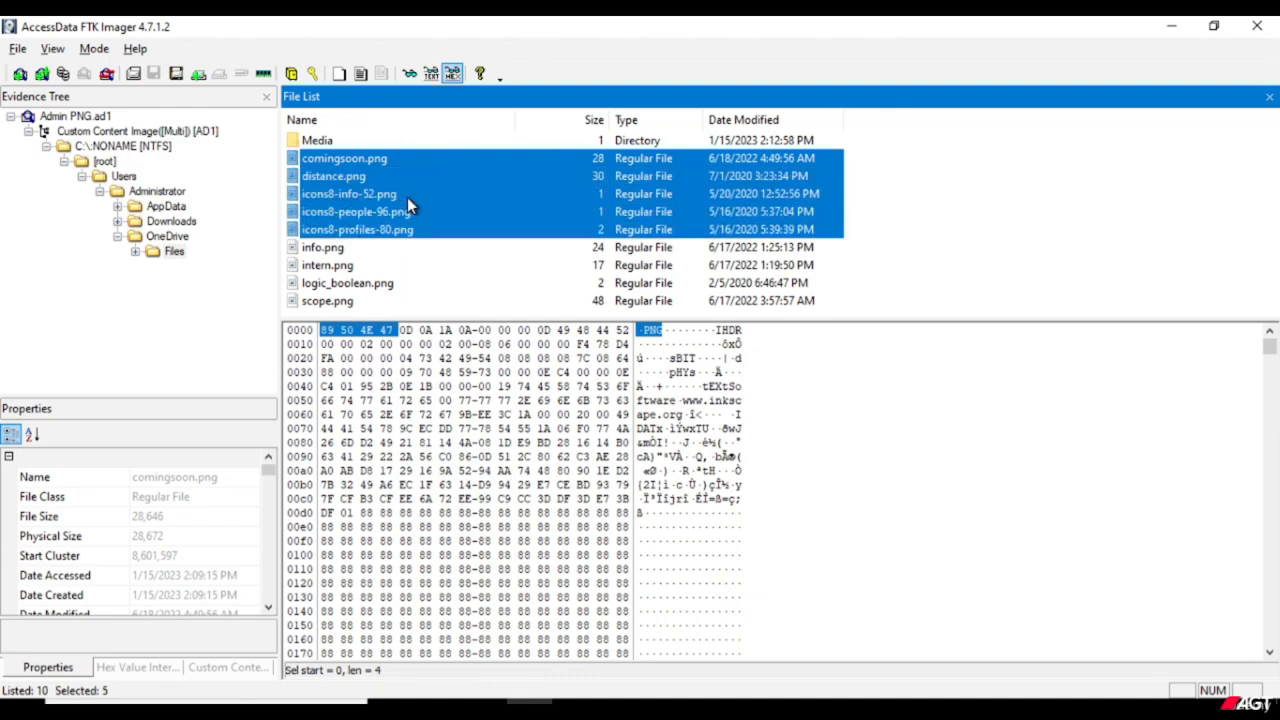
right_click(407, 197)
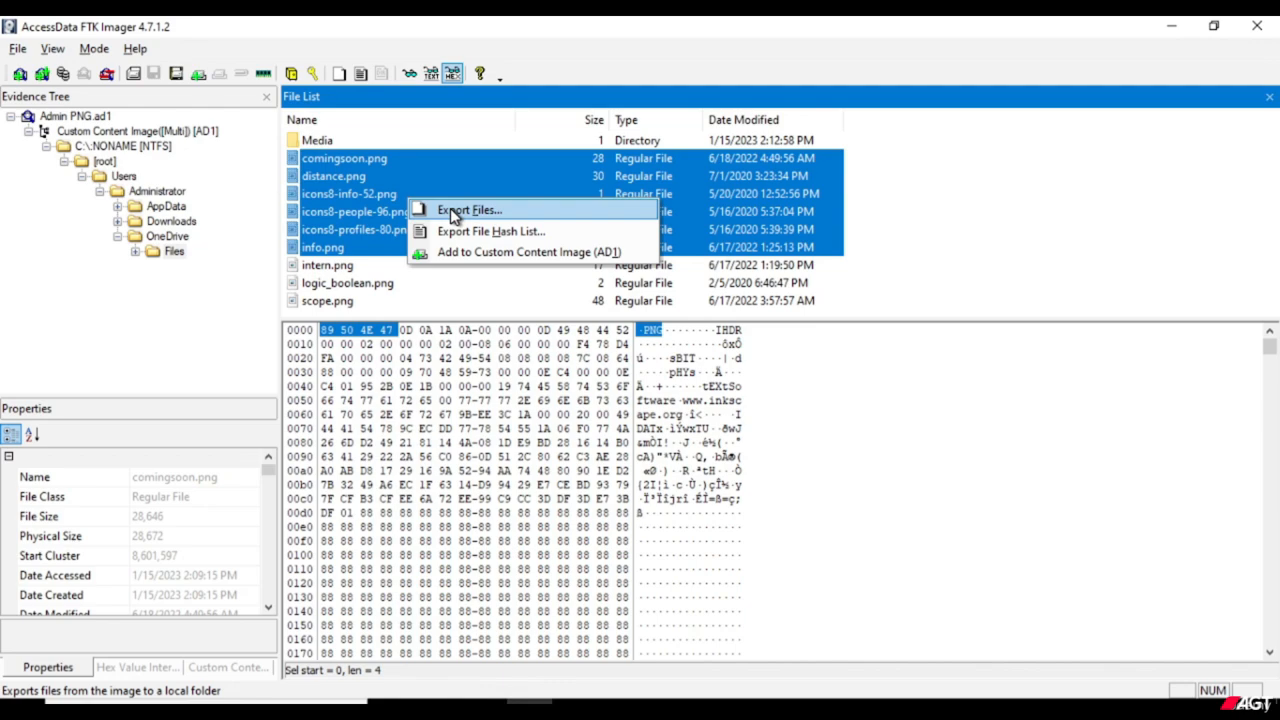
left_click(965, 214)
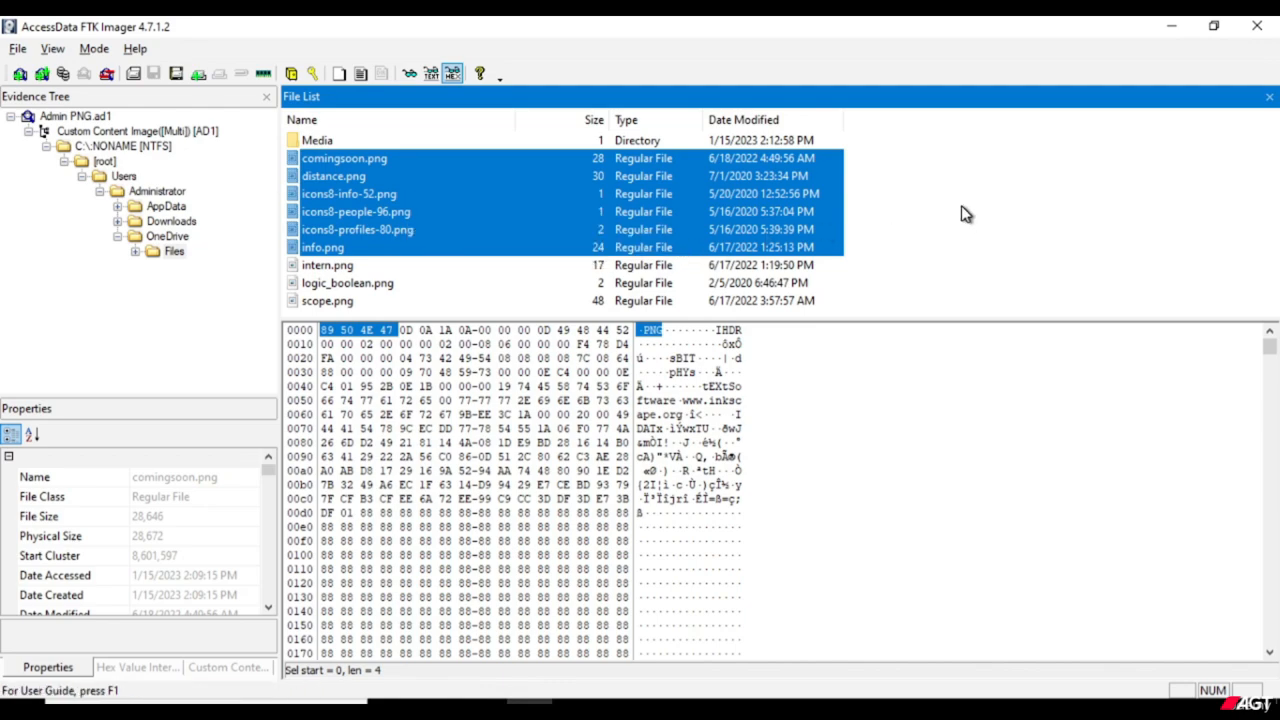
left_click(965, 214)
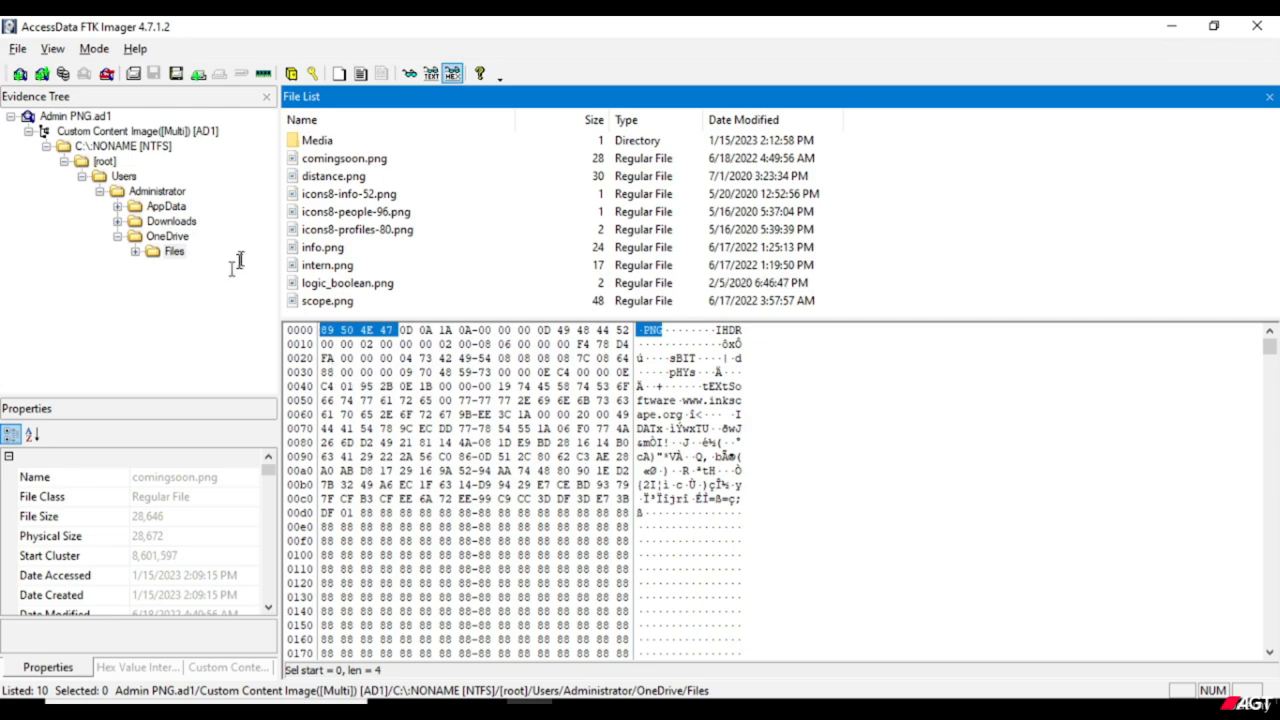
Expand the OneDrive Files folder in the evidence tree.
left_click(137, 253)
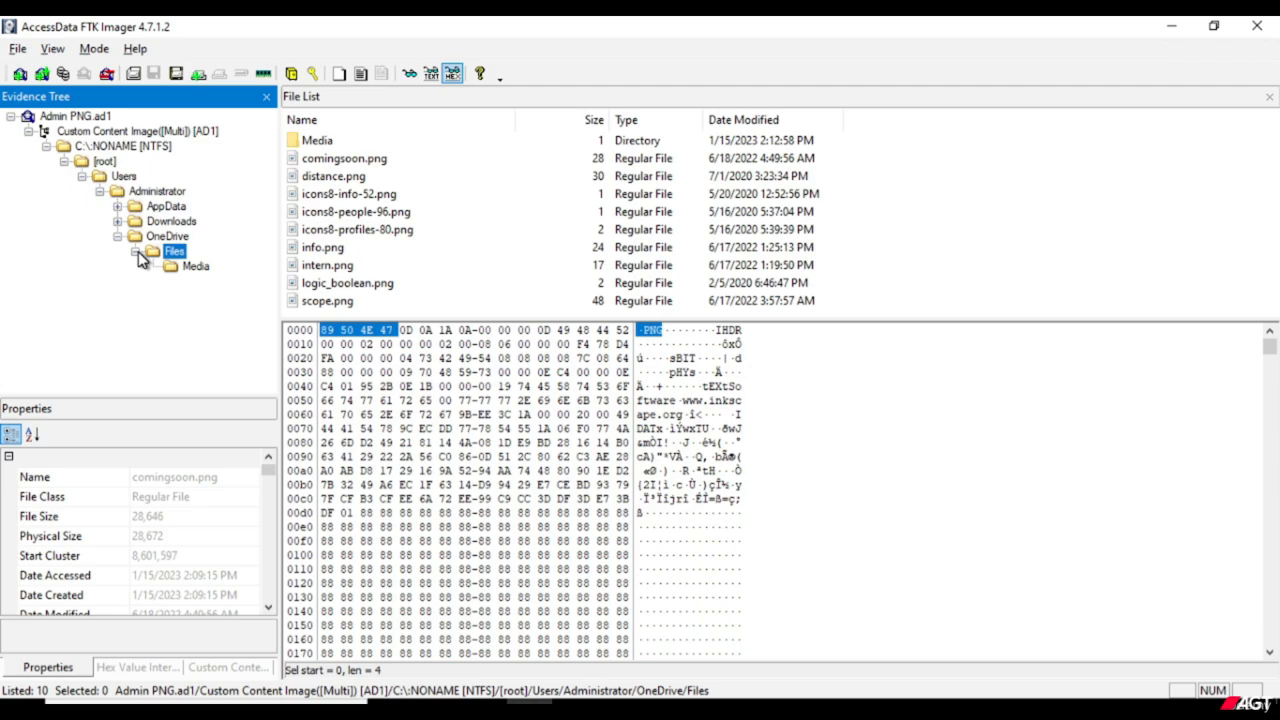
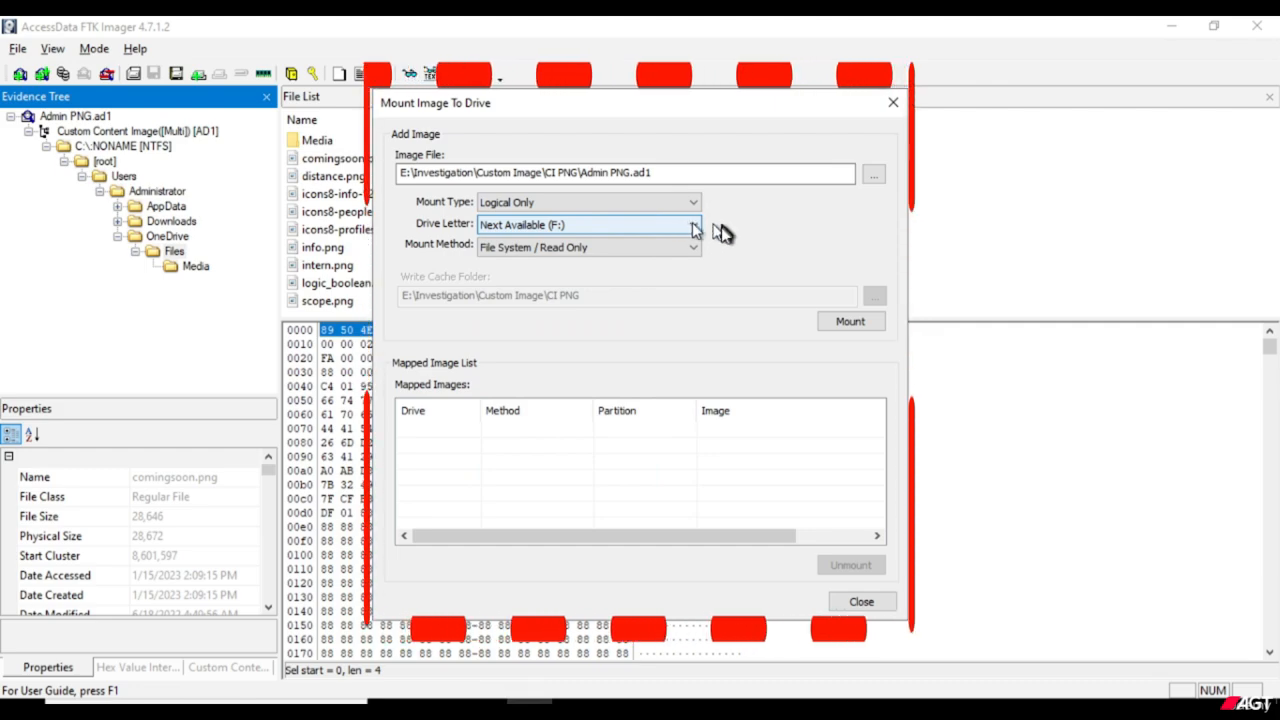
Mount the Admin PNG.ad1 image as Logical Only on the next available drive F: with the File System / Read Only method.
left_click(693, 249)
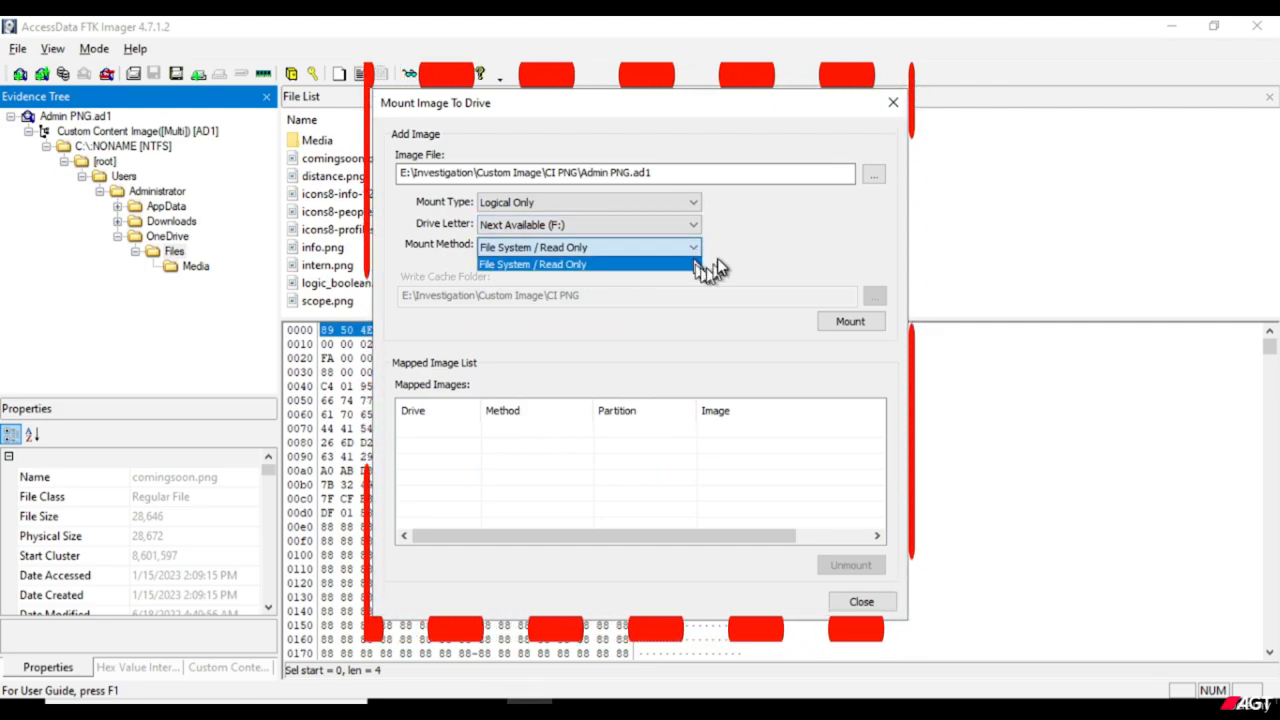
left_click(698, 264)
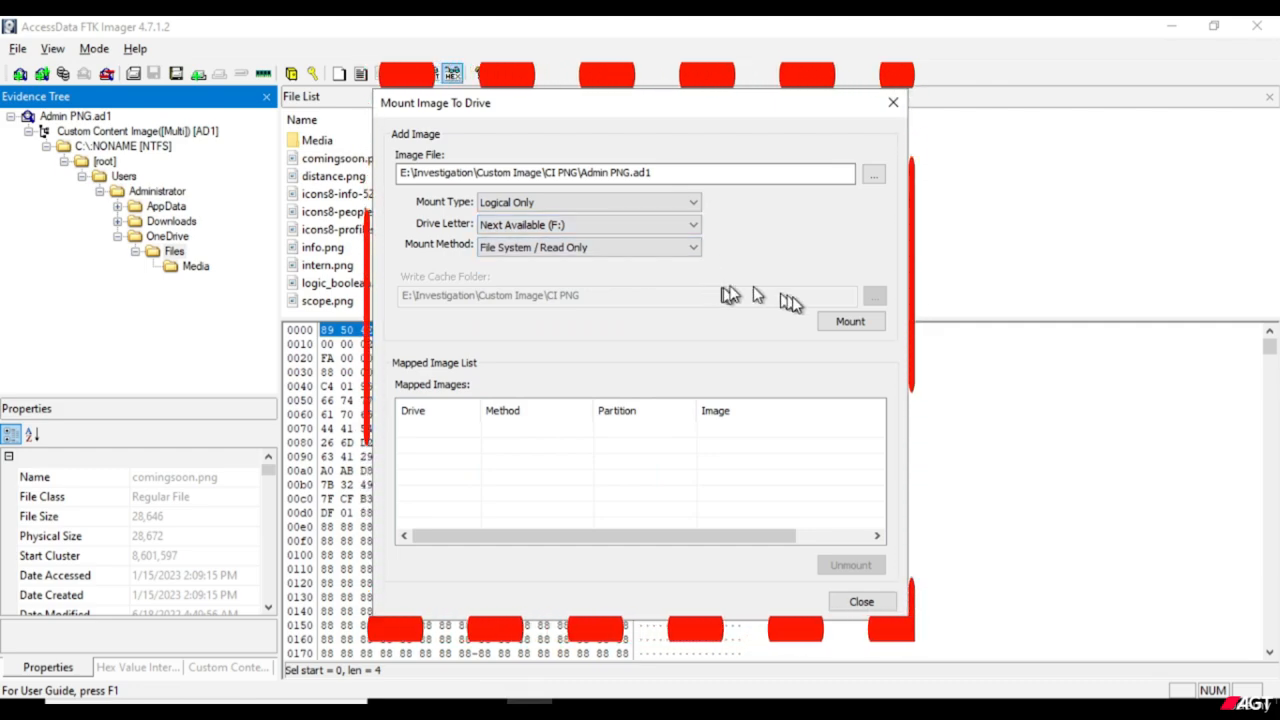
left_click(845, 322)
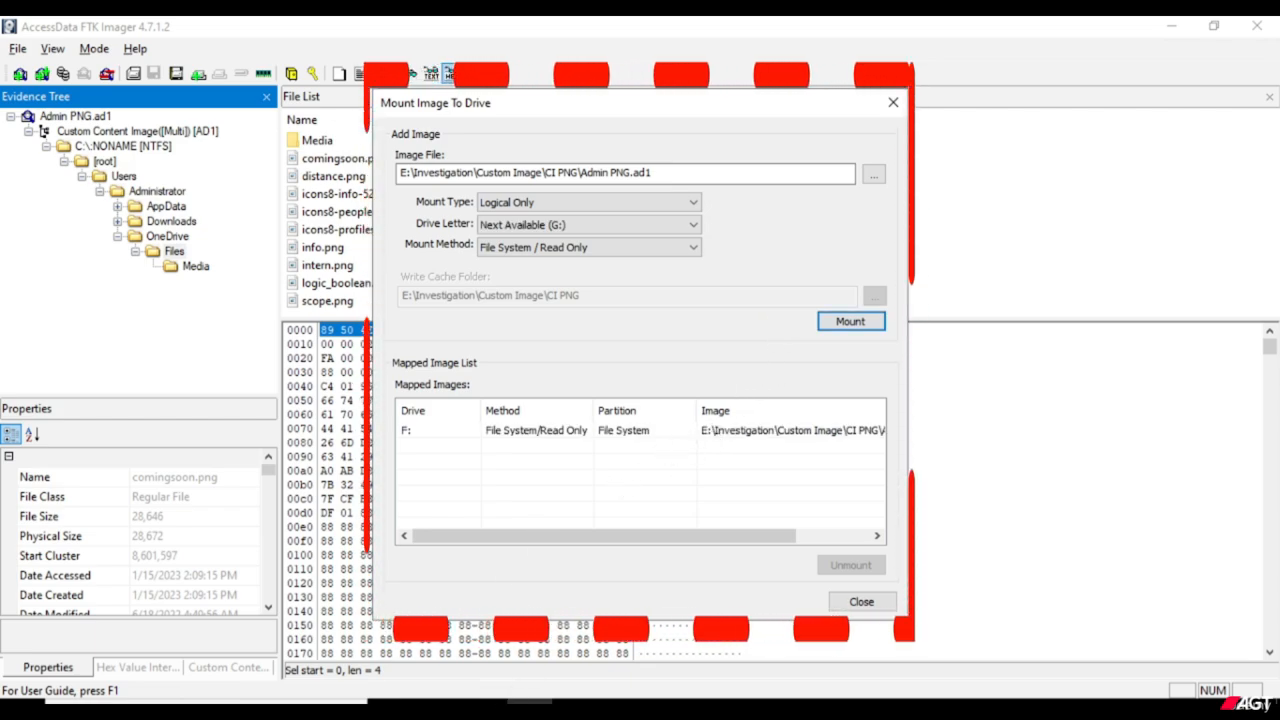
Switch to File Explorer and open the mounted Removable Disk (F:).
left_click(438, 709)
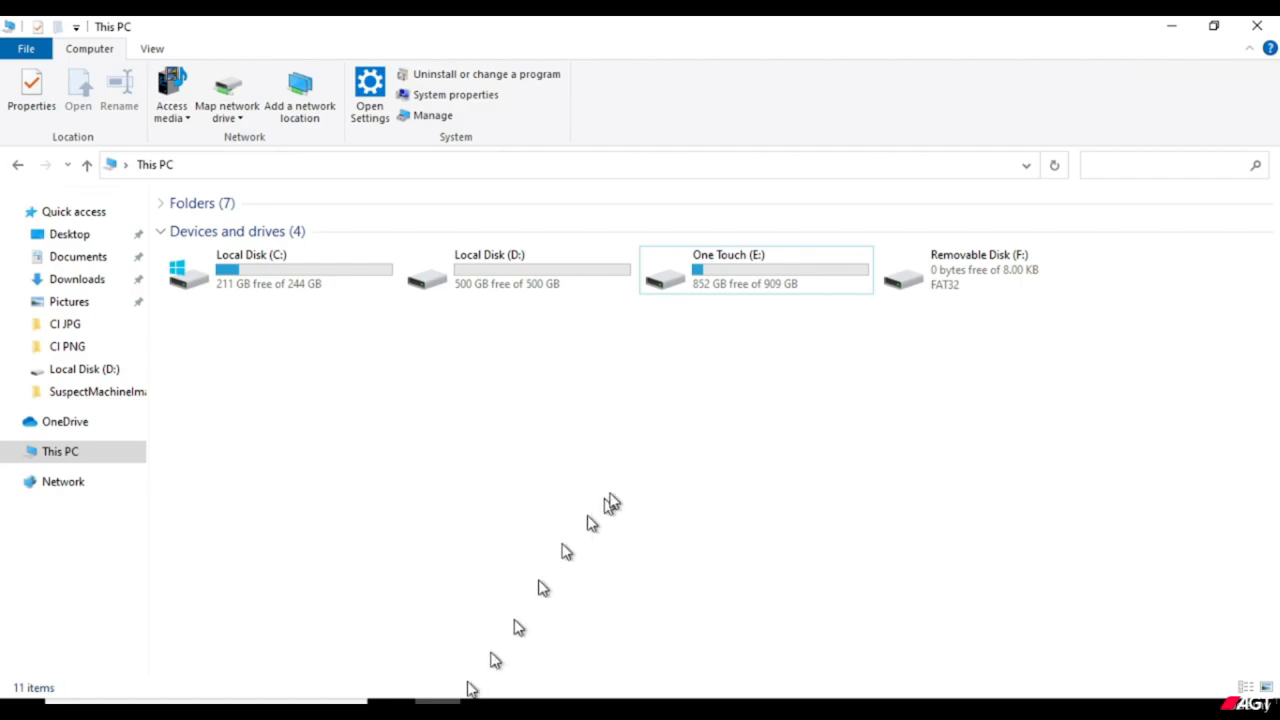
left_click(937, 286)
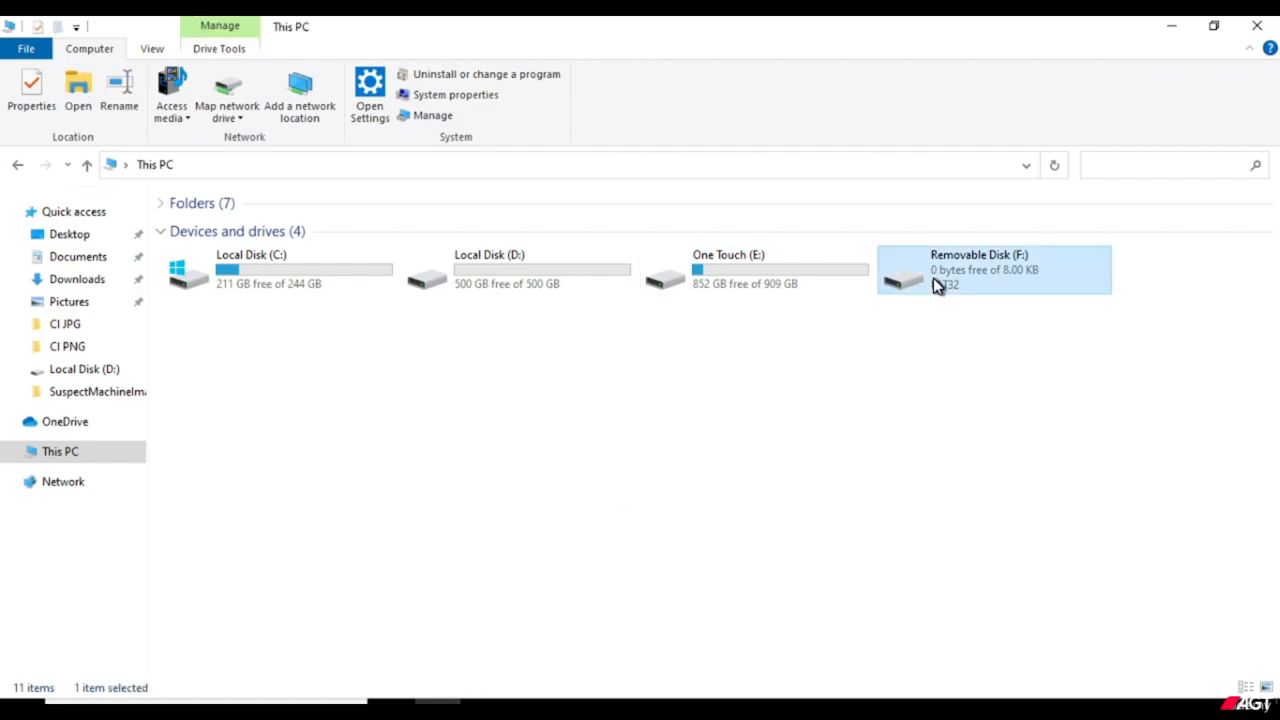
right_click(937, 286)
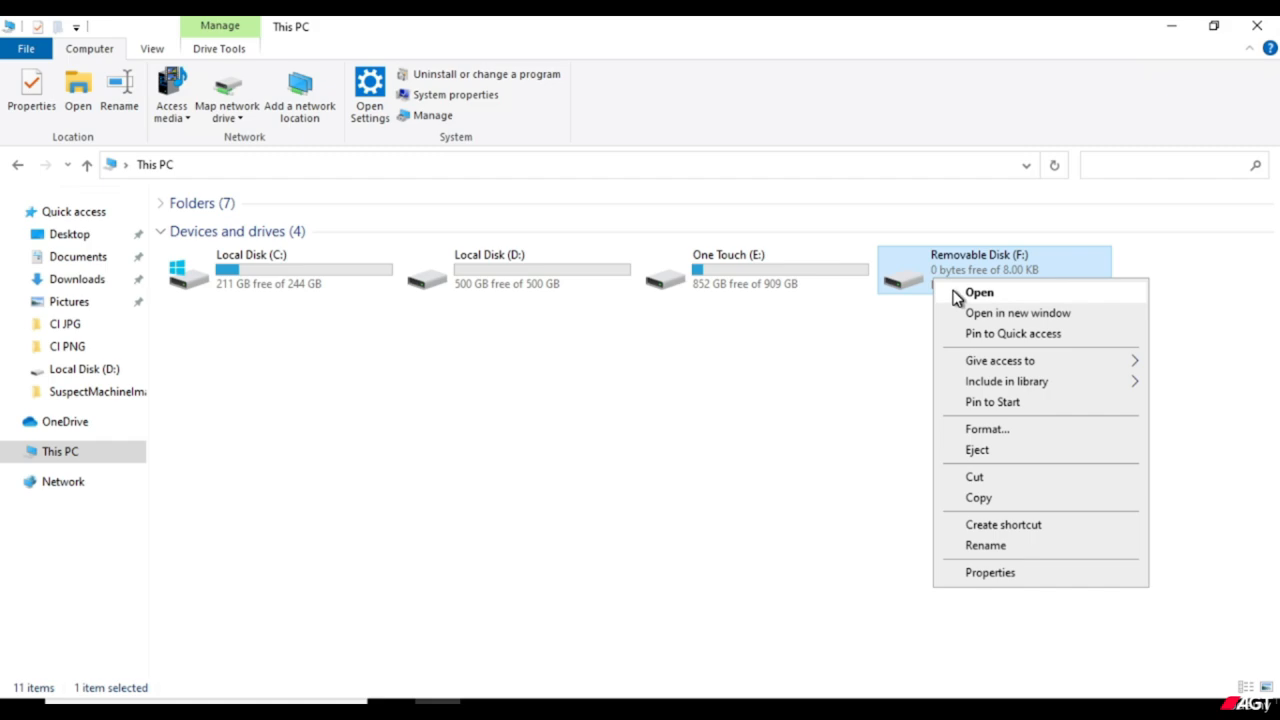
left_click(957, 297)
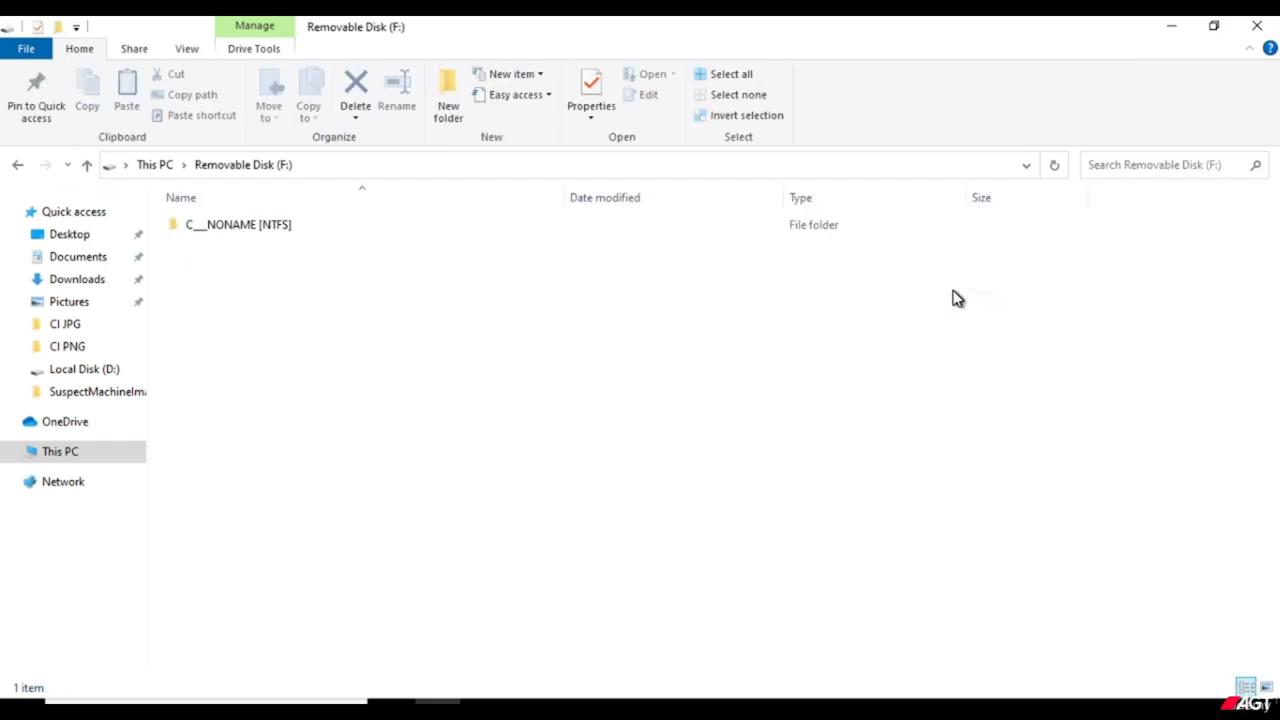
Browse the mounted drive through C___NONAME [NTFS], [root], Users, Administrator and OneDrive to the Files folder.
double_click(251, 233)
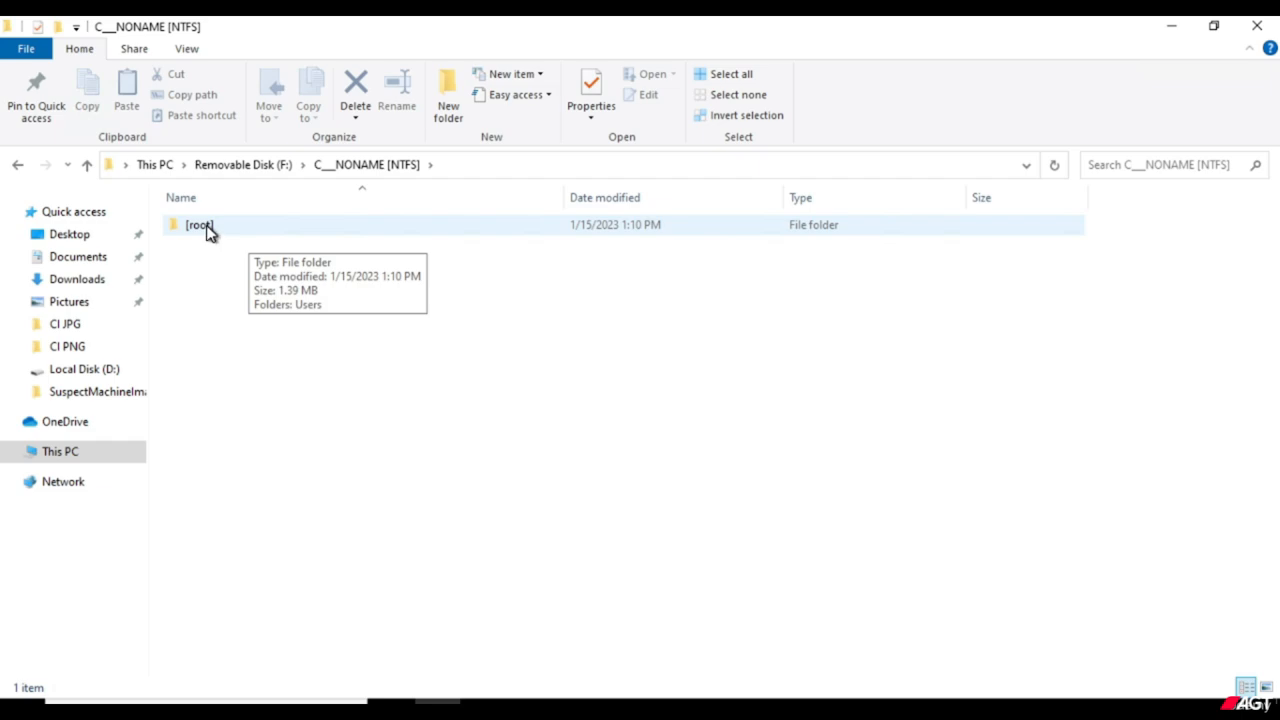
double_click(199, 225)
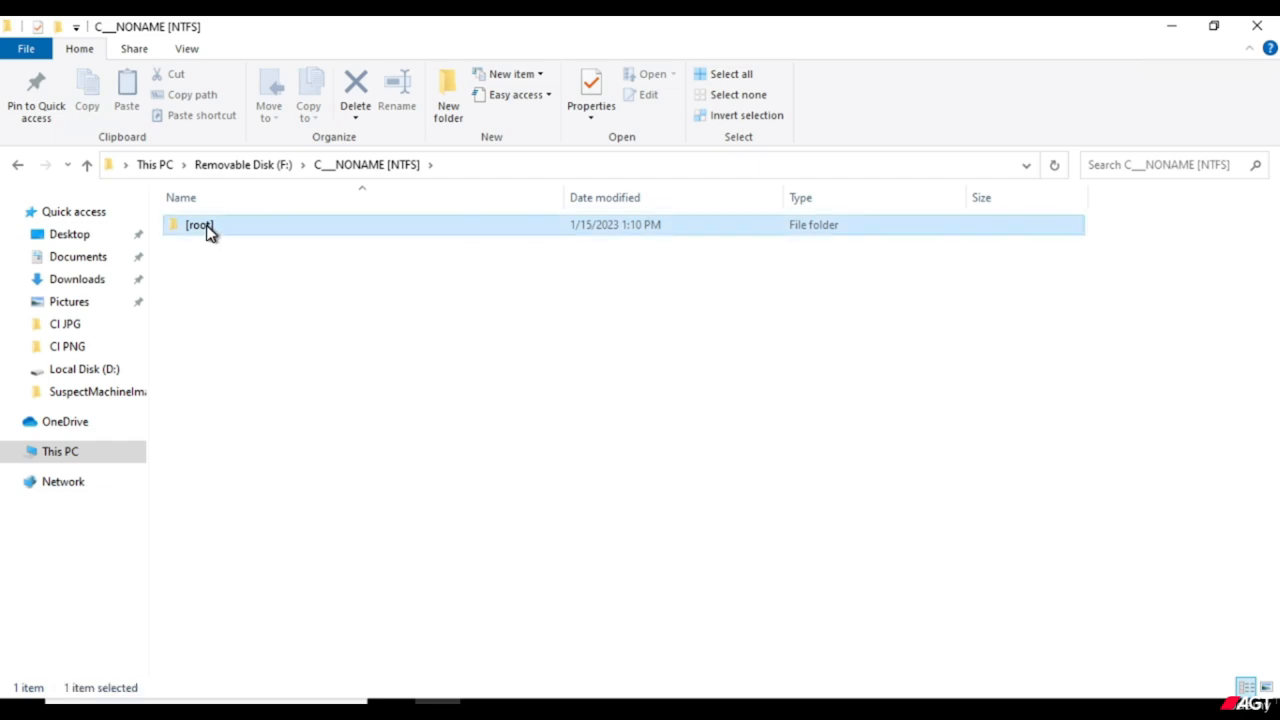
right_click(209, 227)
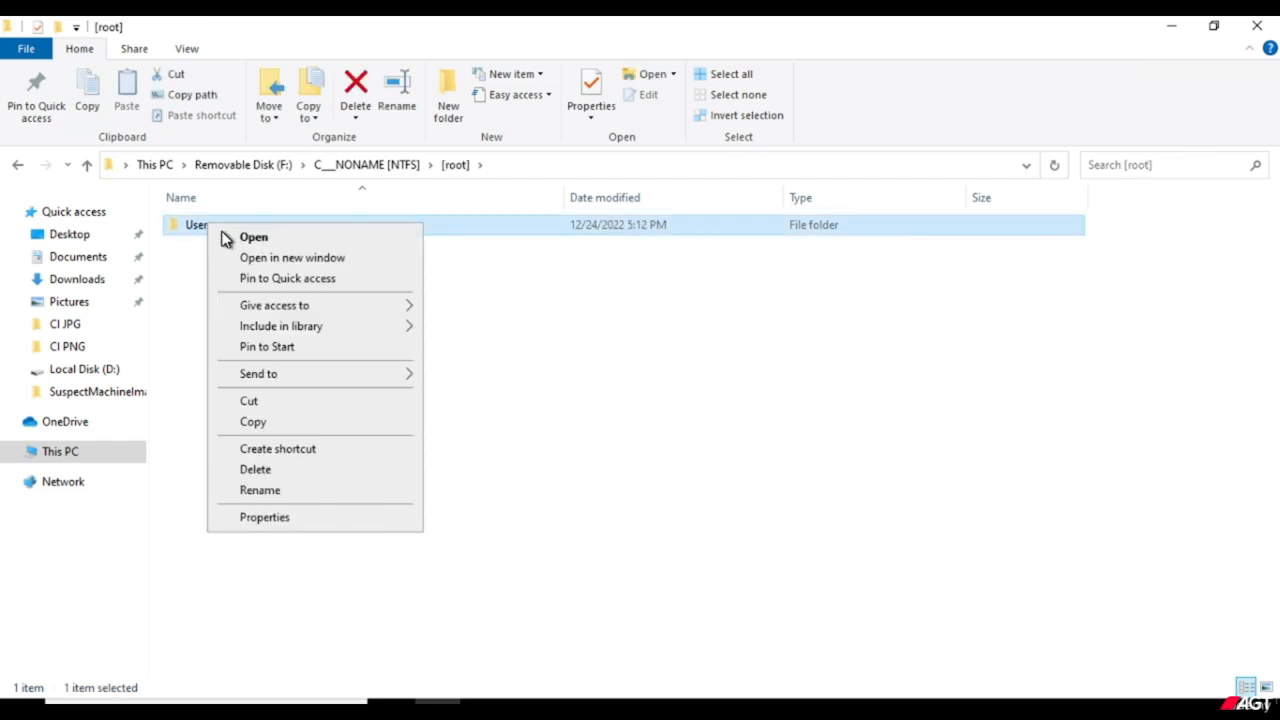
left_click(250, 237)
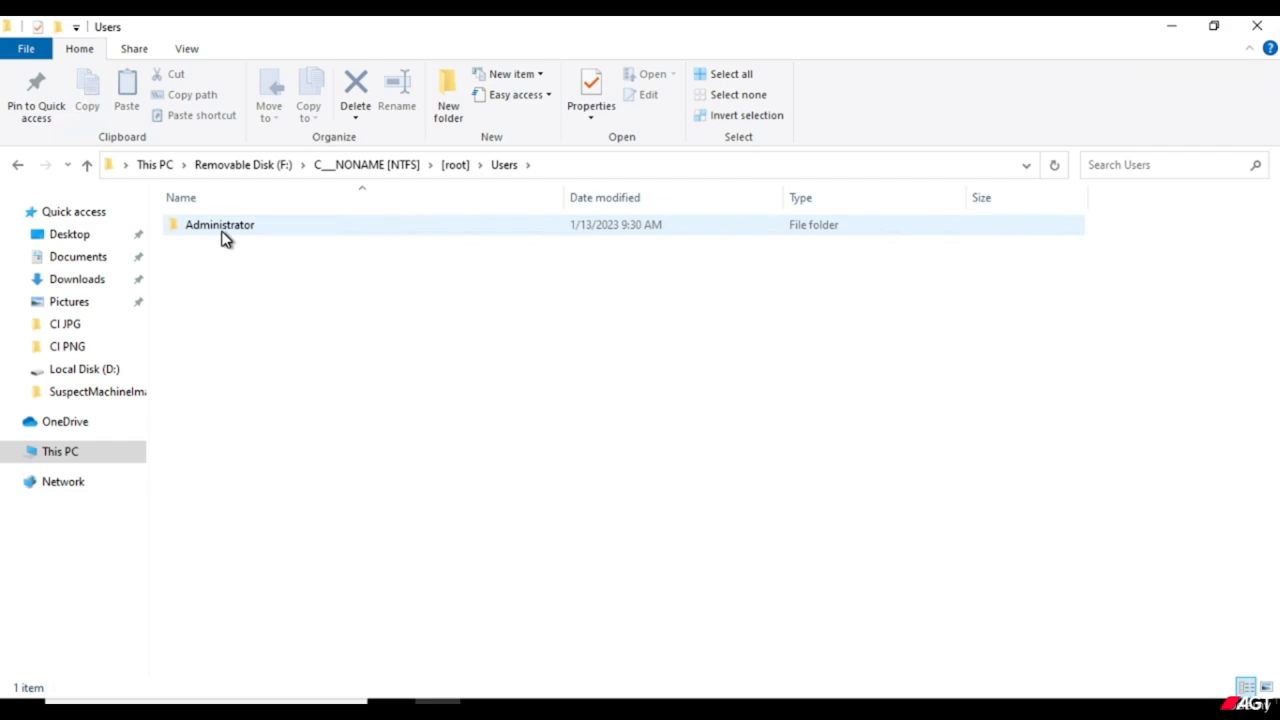
left_click(226, 240)
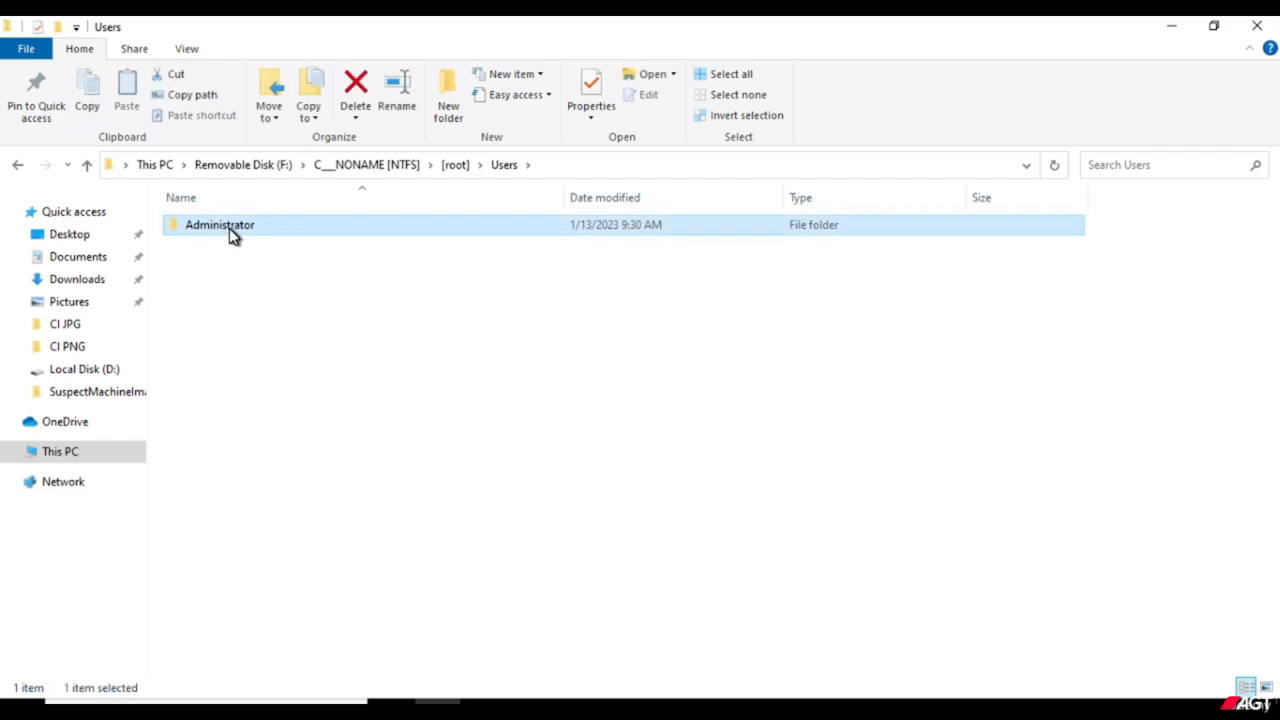
double_click(230, 236)
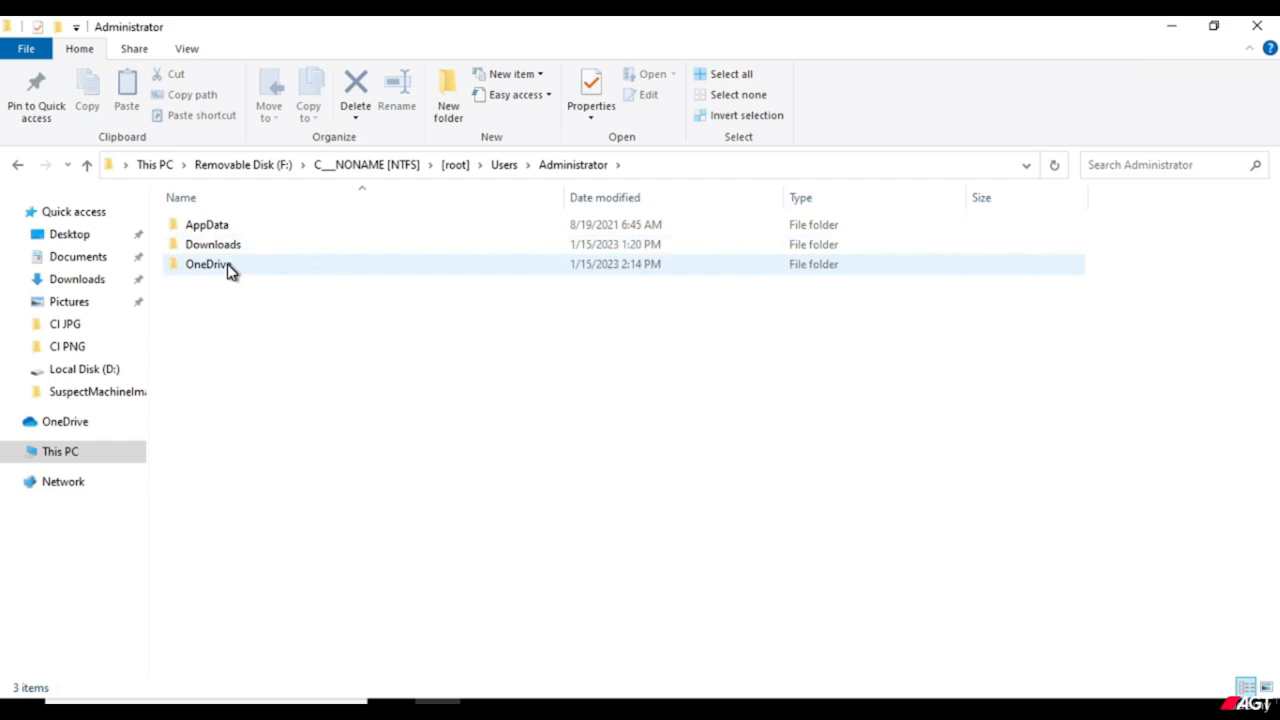
double_click(220, 266)
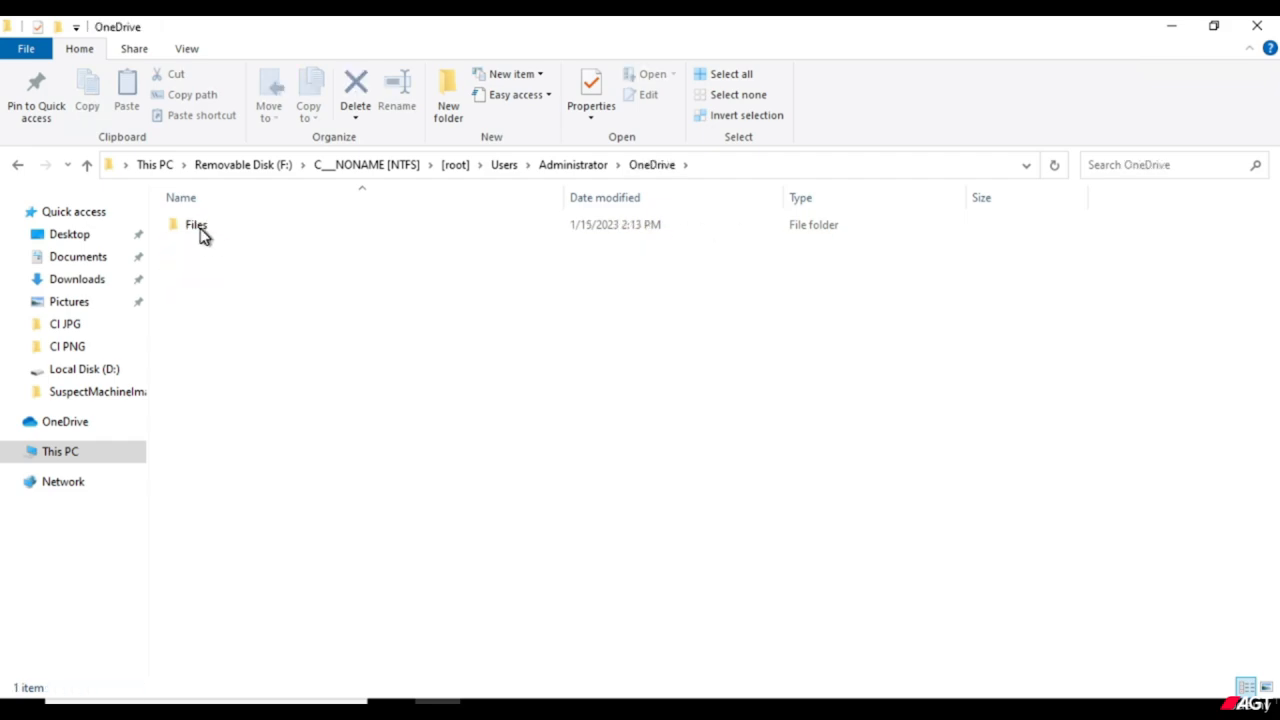
double_click(203, 230)
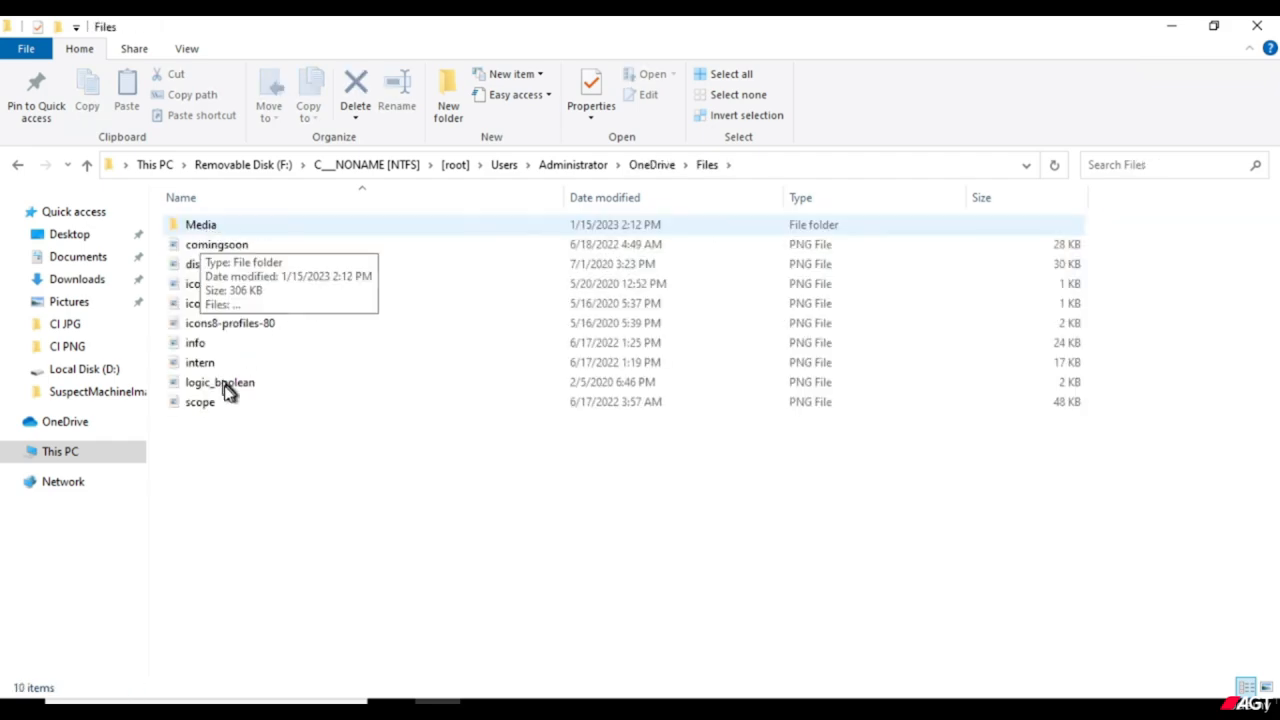
Examine the file types in the Media folder inside Files, and go back up through OneDrive to This PC.
double_click(215, 229)
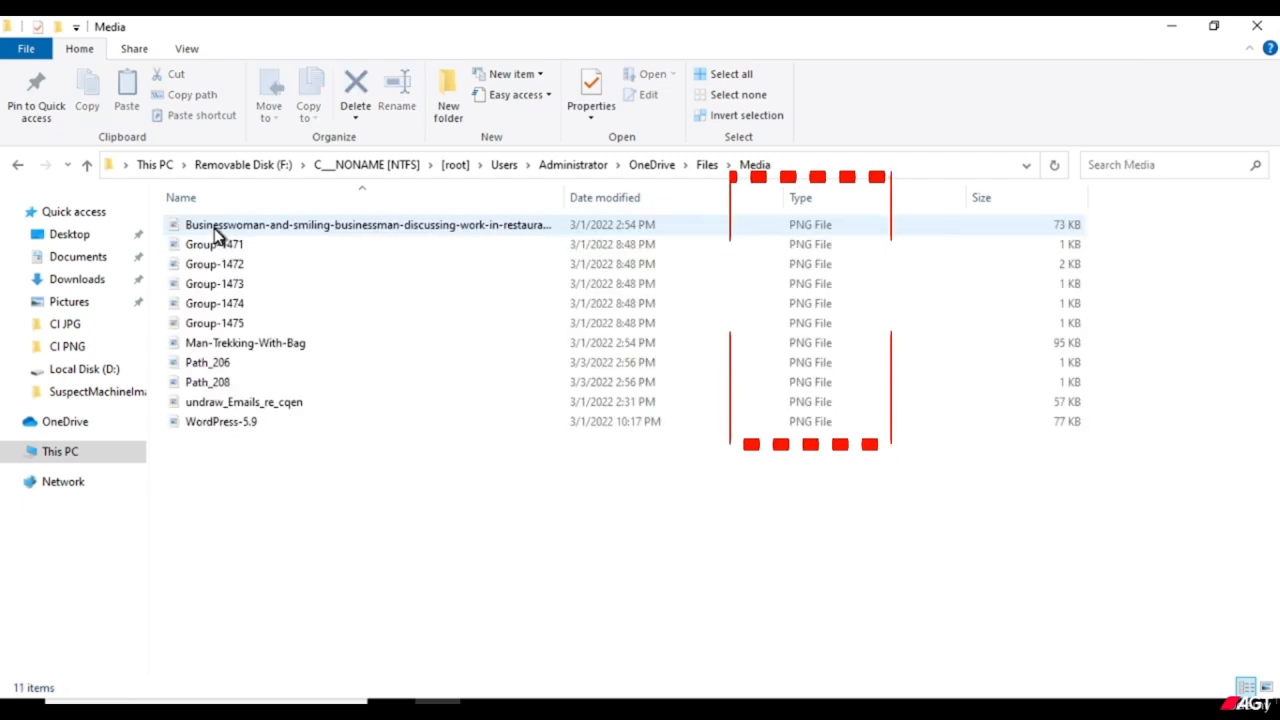
left_click(224, 244)
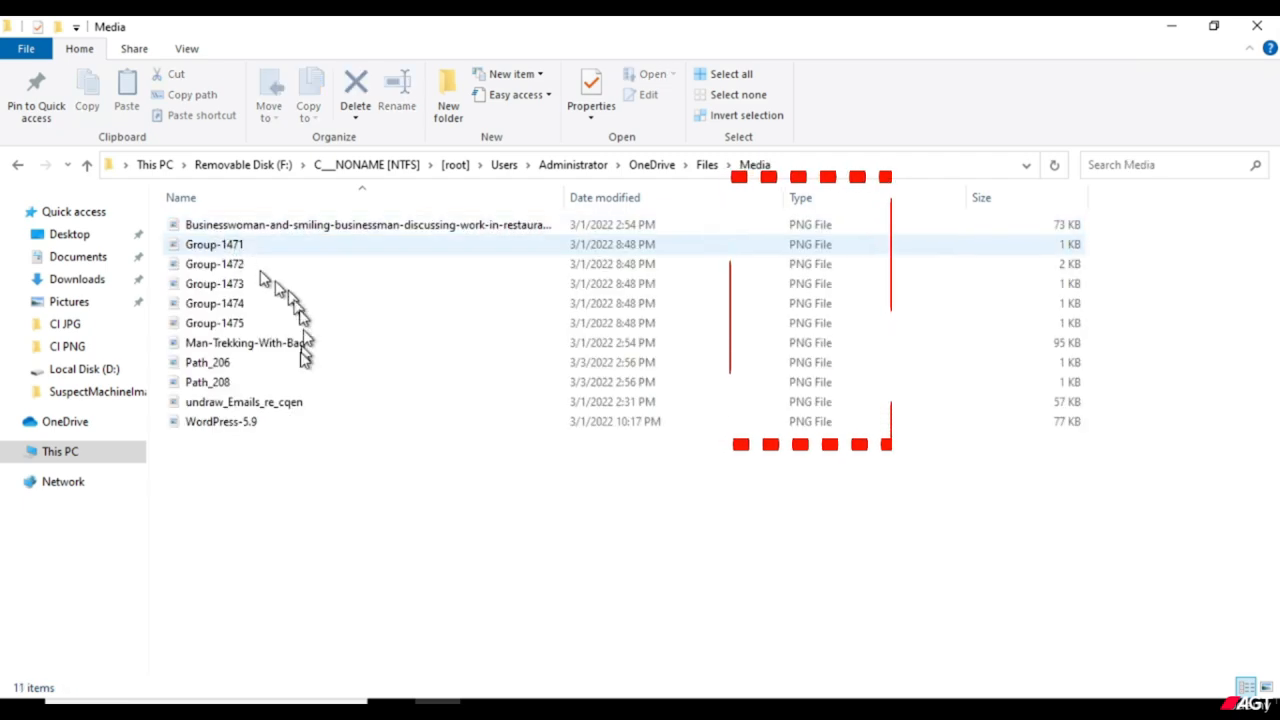
left_click(313, 424)
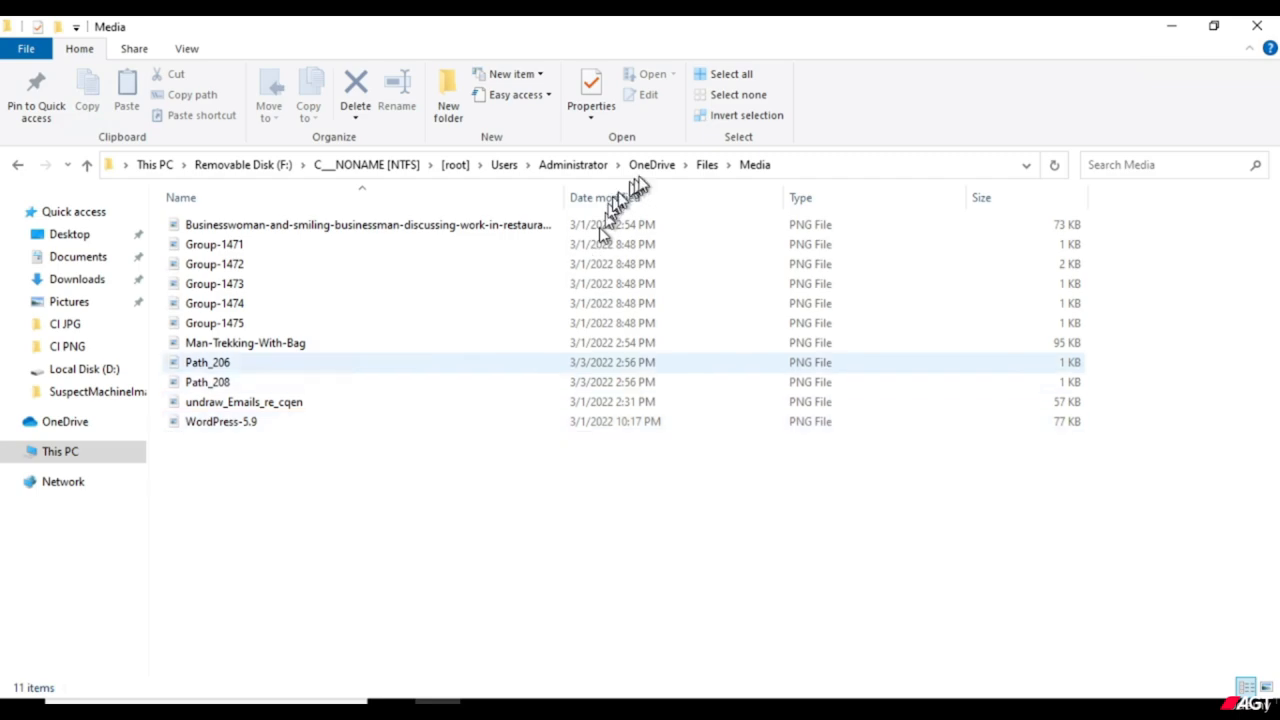
left_click(708, 168)
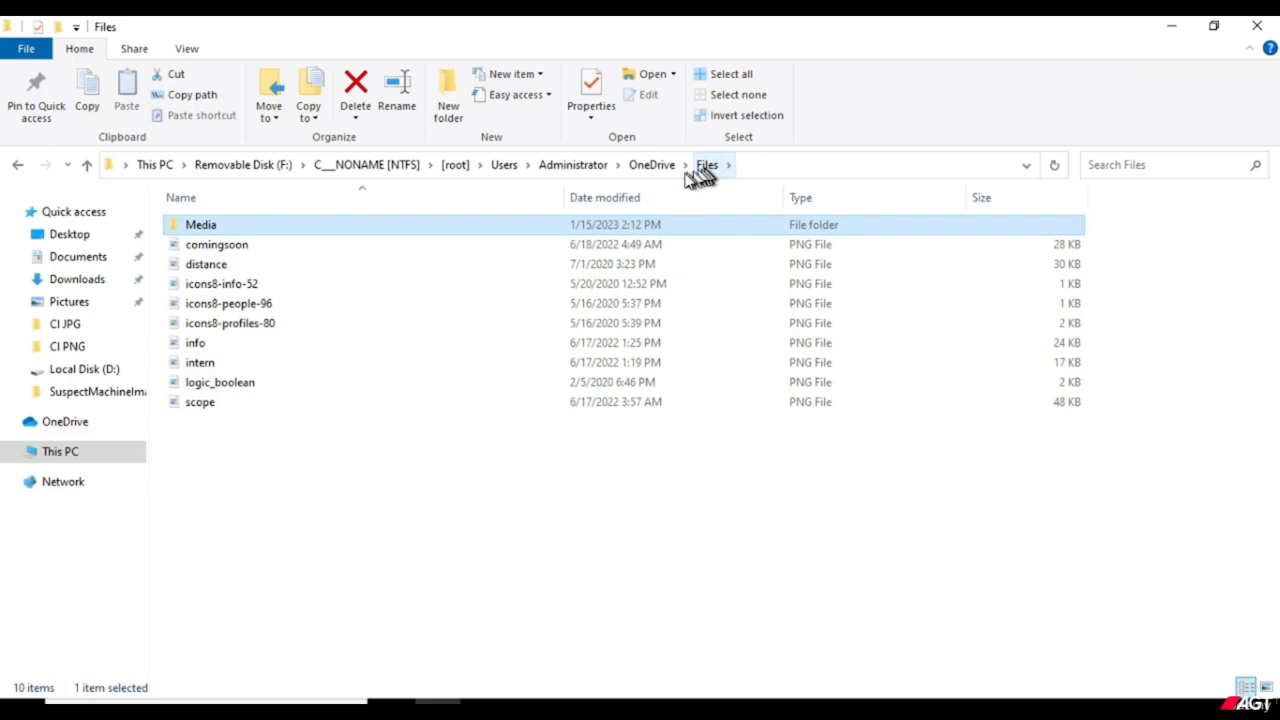
left_click(647, 168)
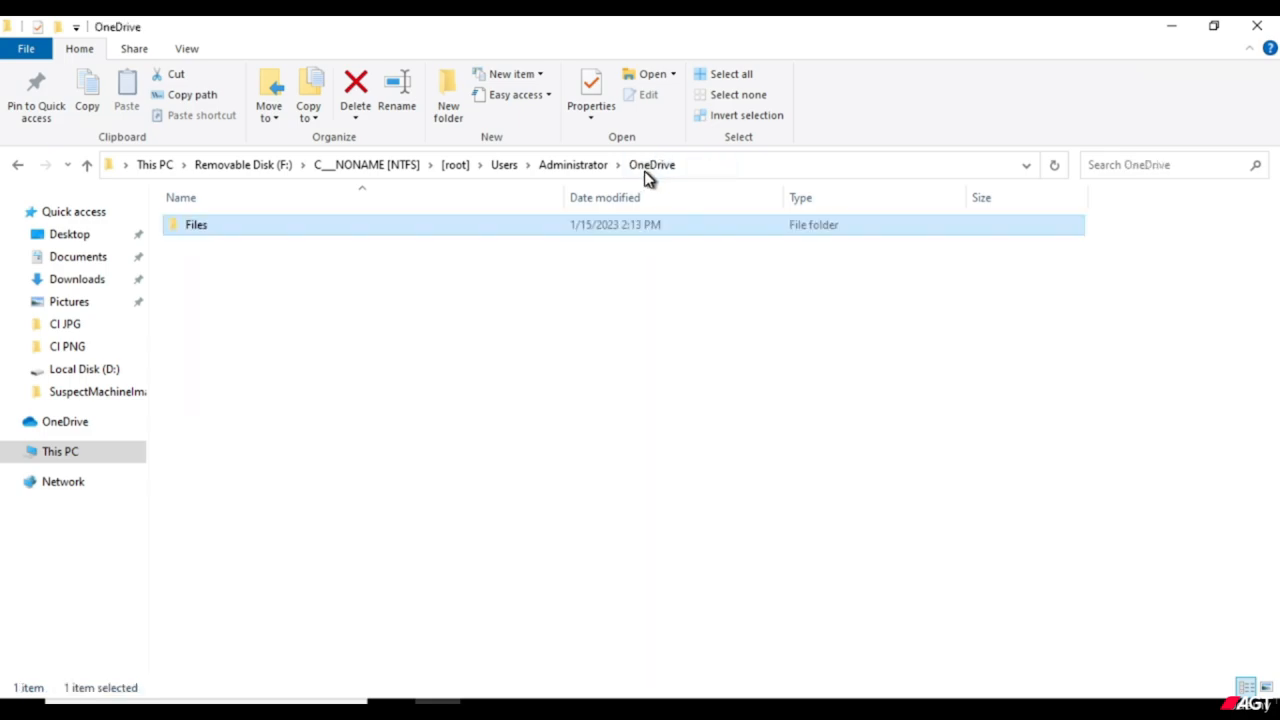
left_click(431, 309)
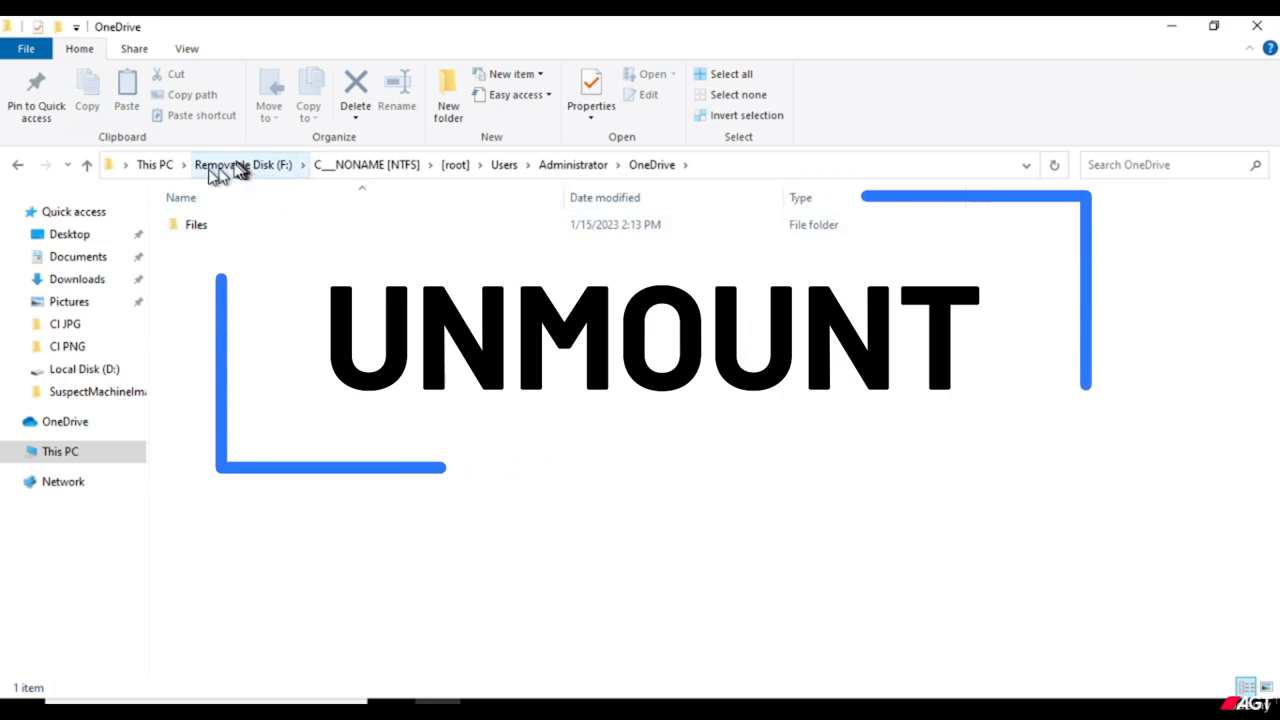
left_click(157, 172)
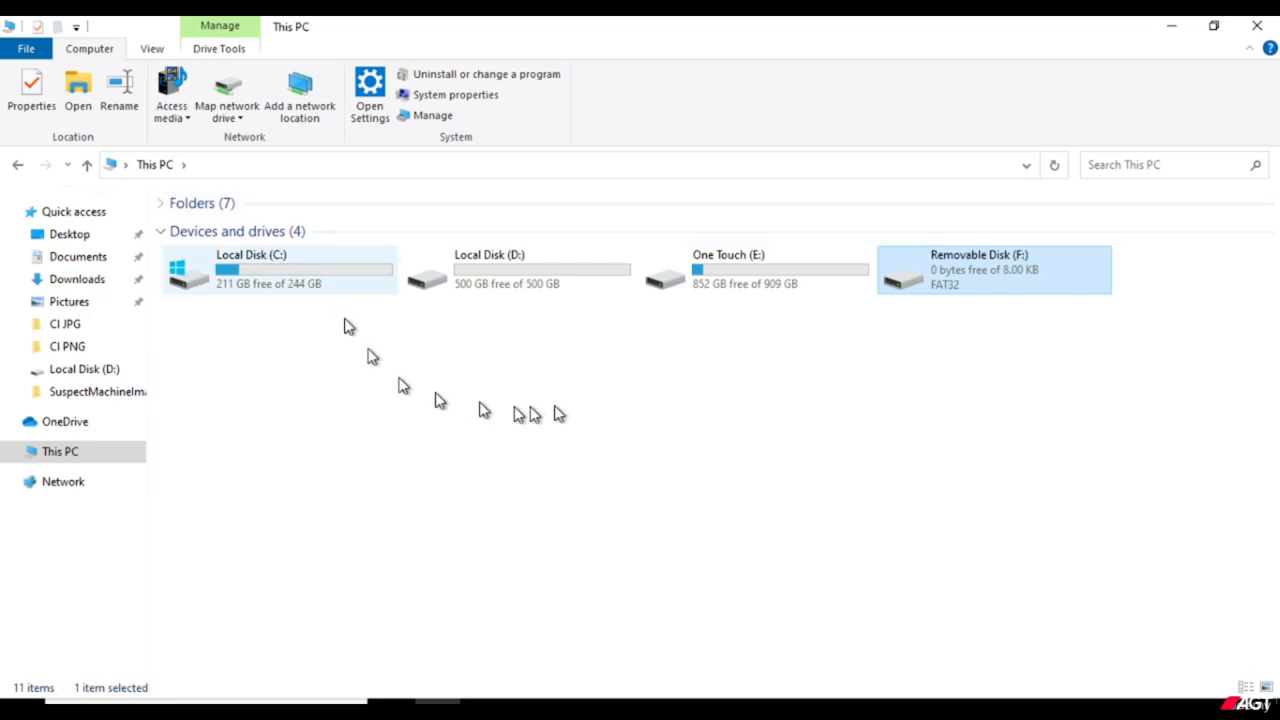
left_click(640, 492)
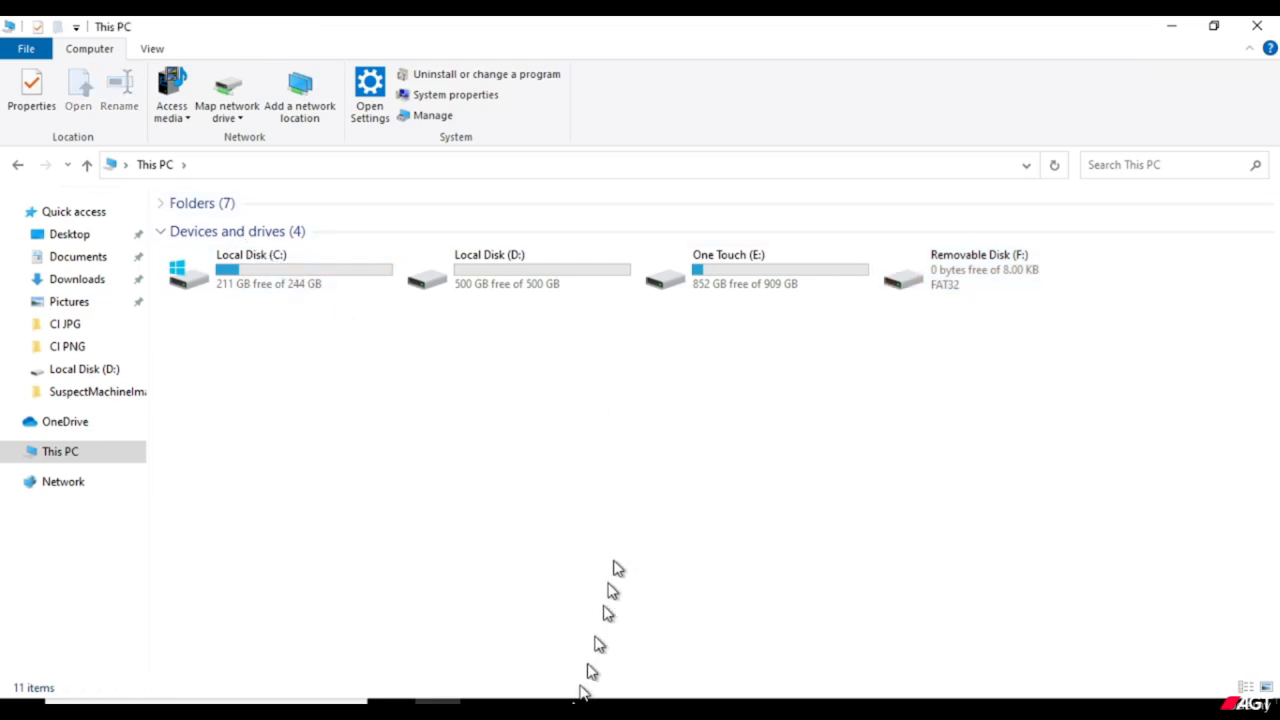
Switch to FTK Imager and unmount the Admin PNG.ad1 image mapped to drive F:.
left_click(529, 702)
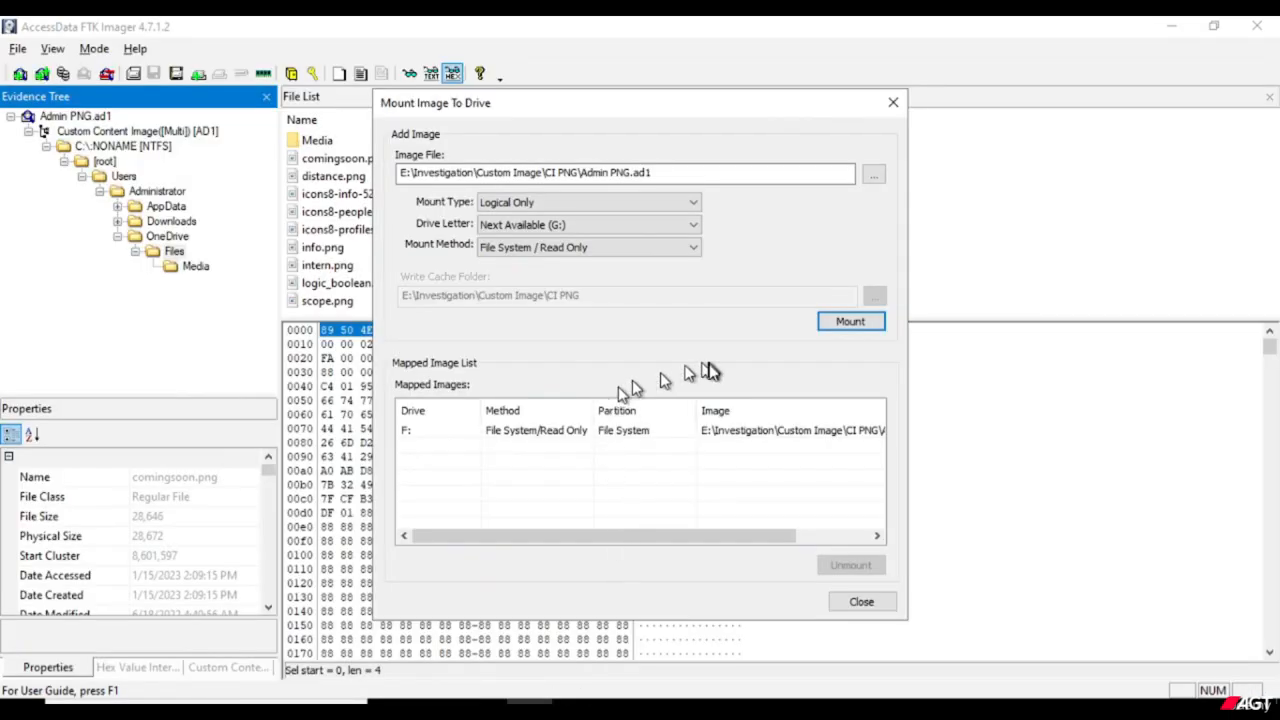
left_click(660, 437)
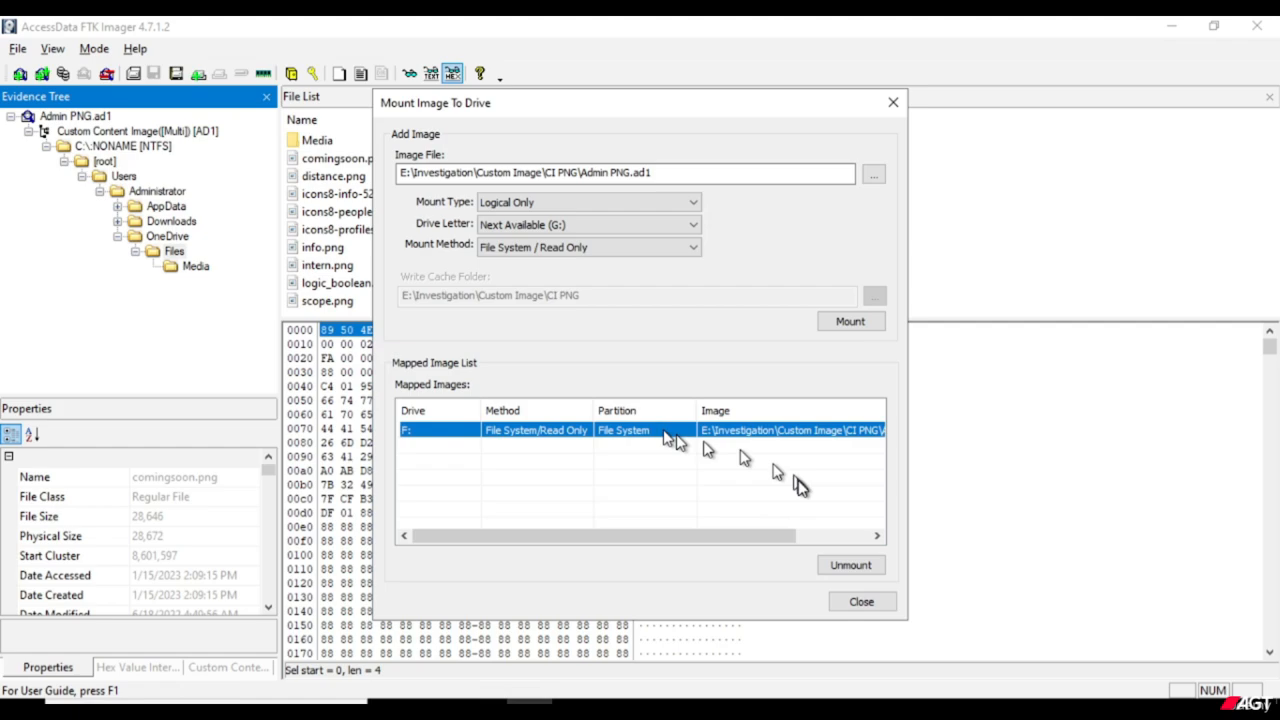
left_click(849, 568)
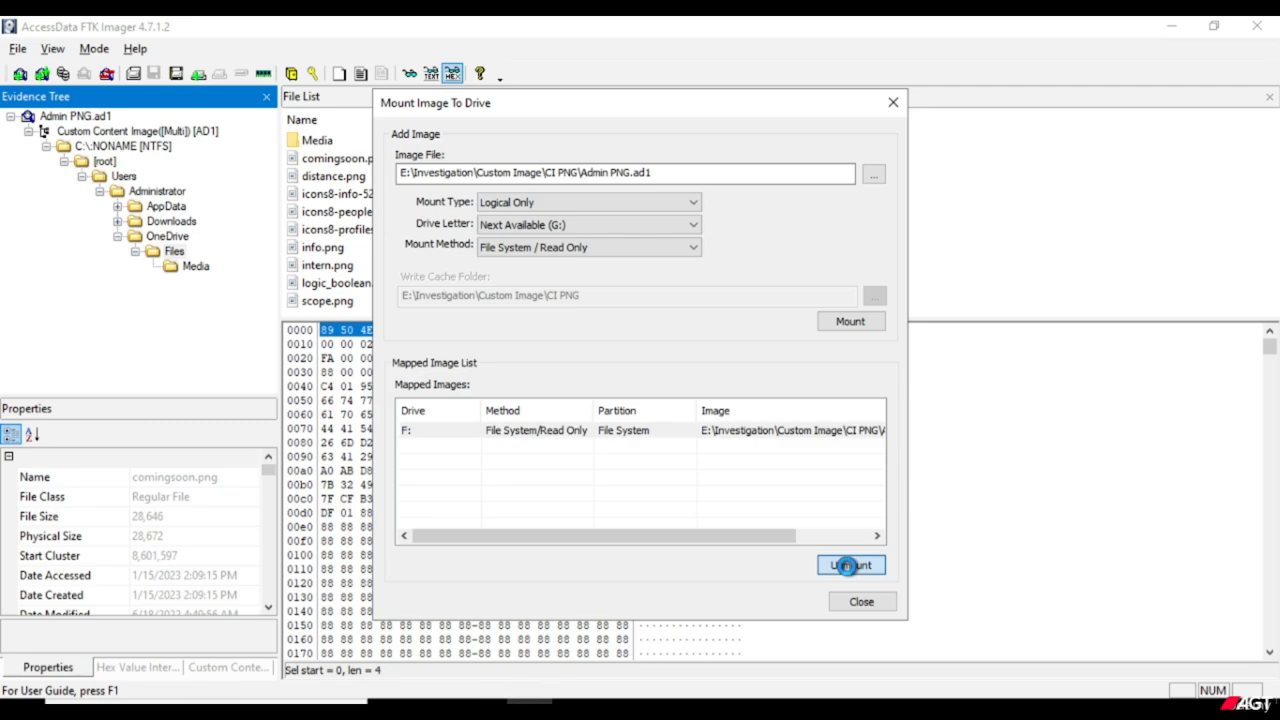
left_click(848, 566)
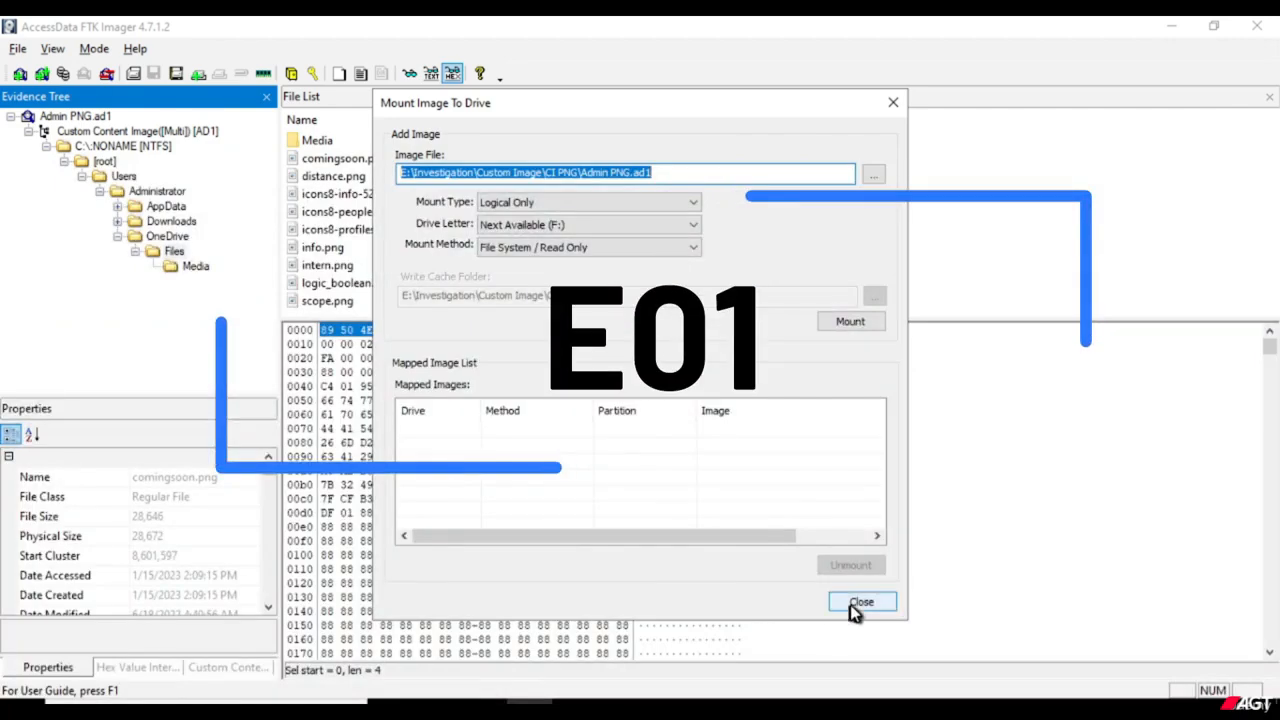
Close the image mounting dialog and remove all evidence items from the evidence tree.
left_click(855, 605)
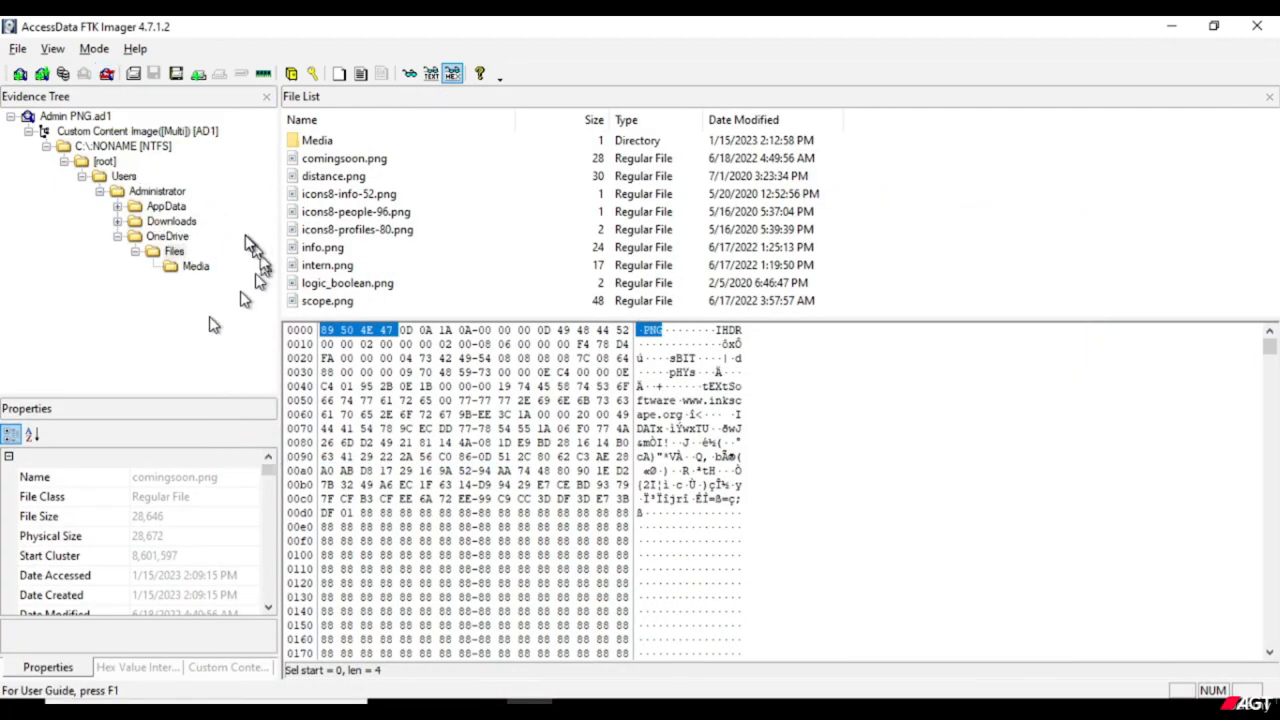
left_click(108, 76)
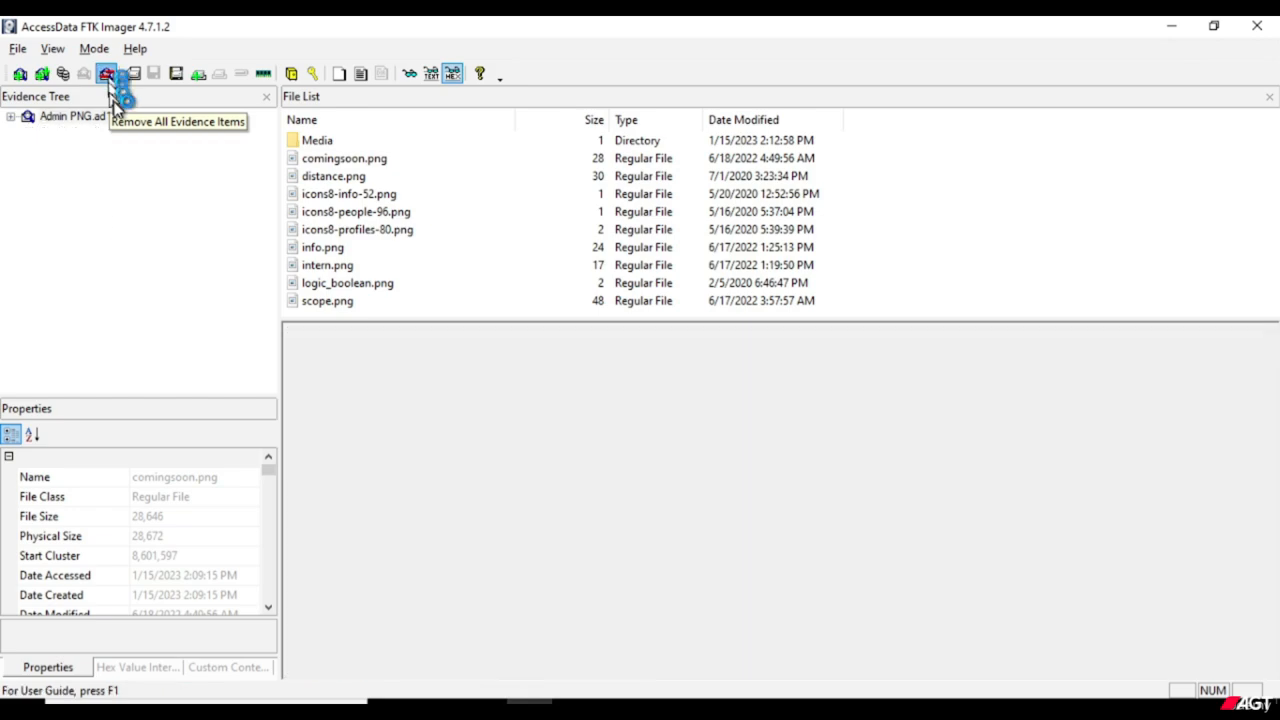
left_click(156, 221)
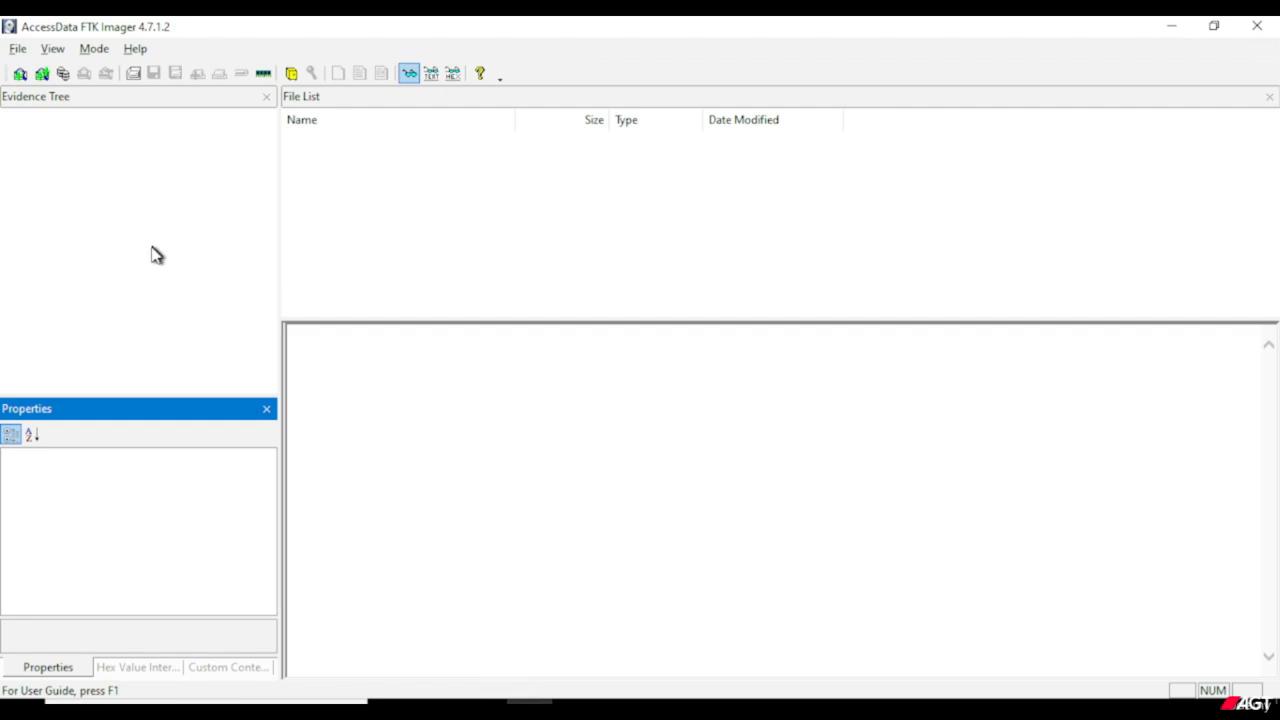
Start adding an evidence item with Image File as the source evidence type.
left_click(17, 50)
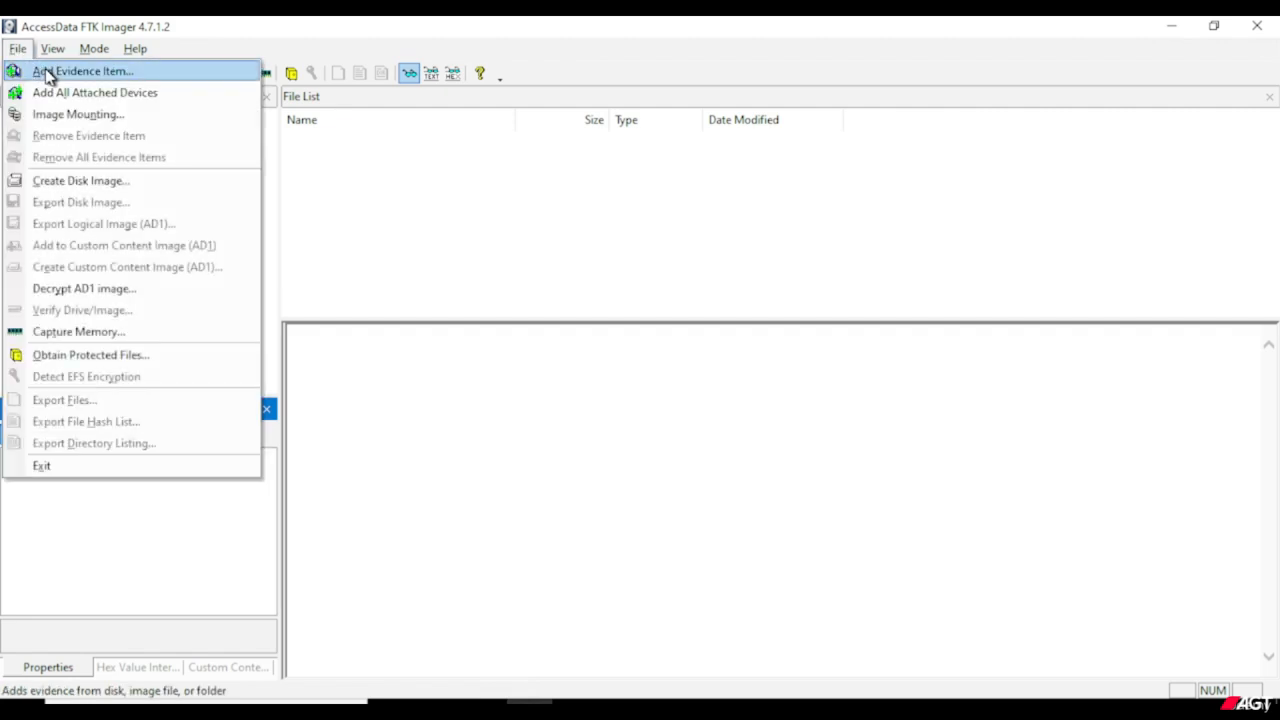
left_click(48, 74)
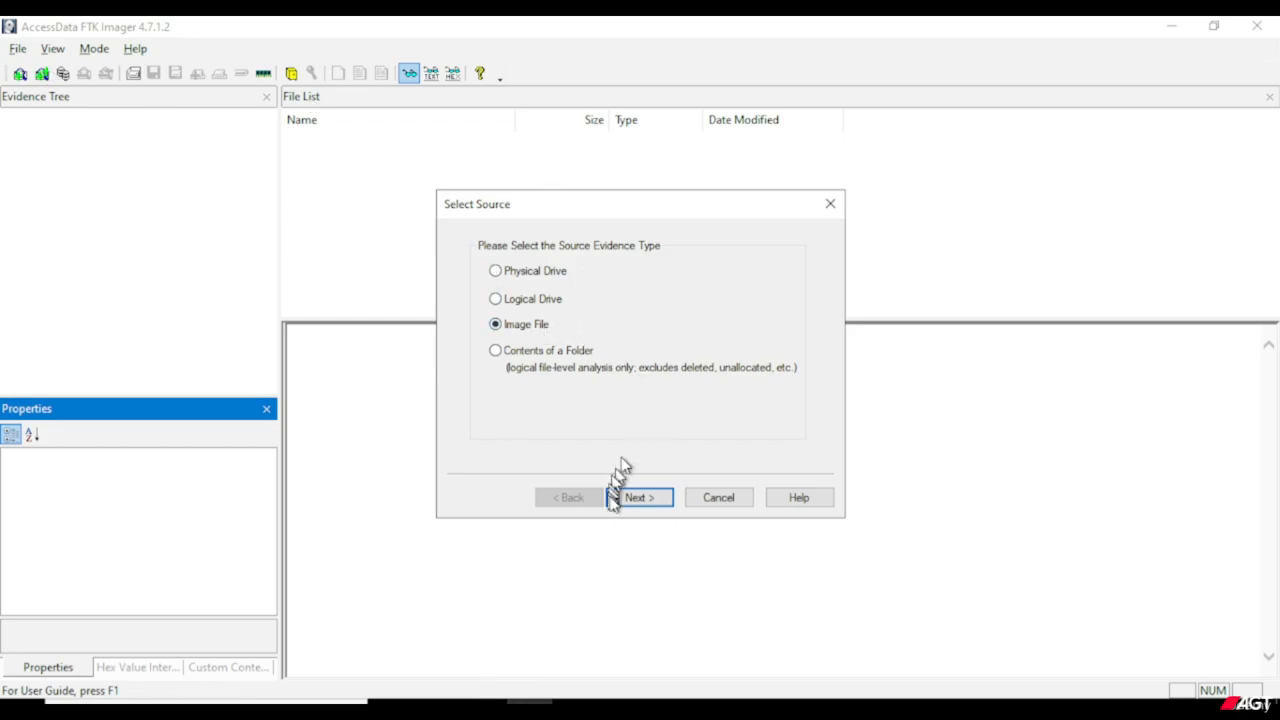
left_click(615, 499)
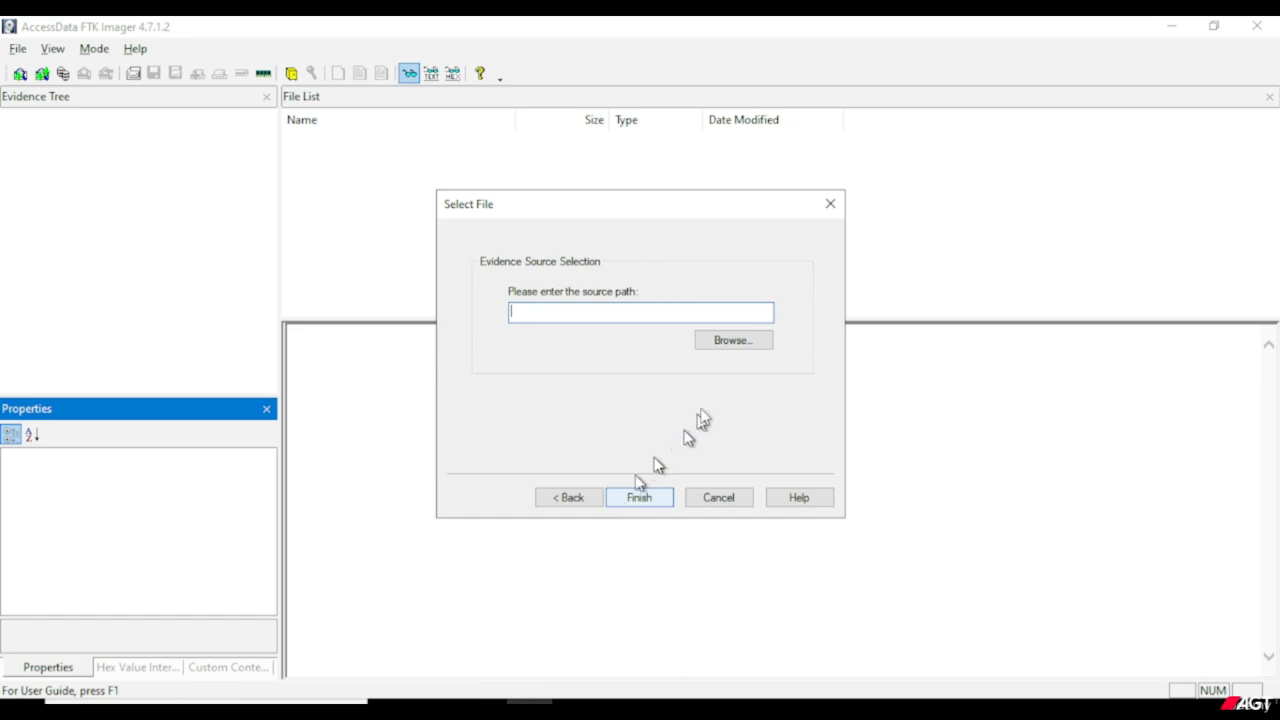
Add Suspect Machine.E01 from E:\Investigation\SuspectMachineImaging as the evidence source.
left_click(730, 344)
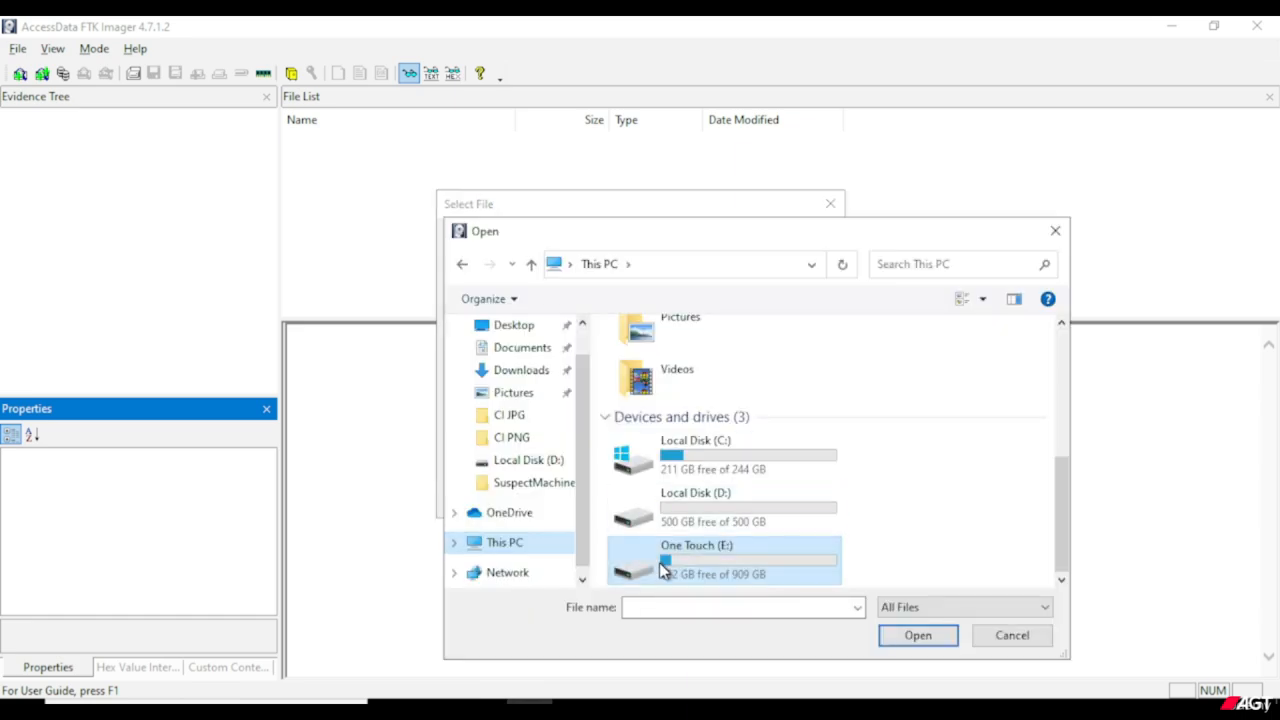
right_click(660, 568)
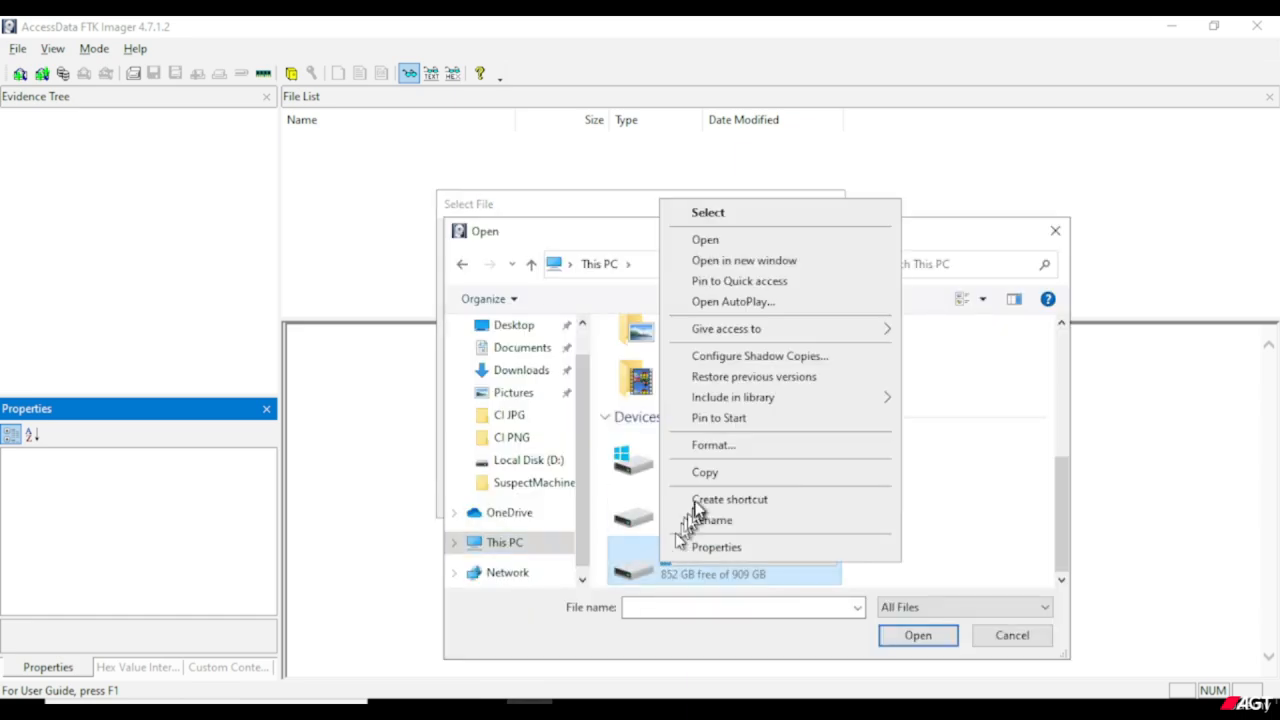
left_click(727, 240)
left_click(671, 374)
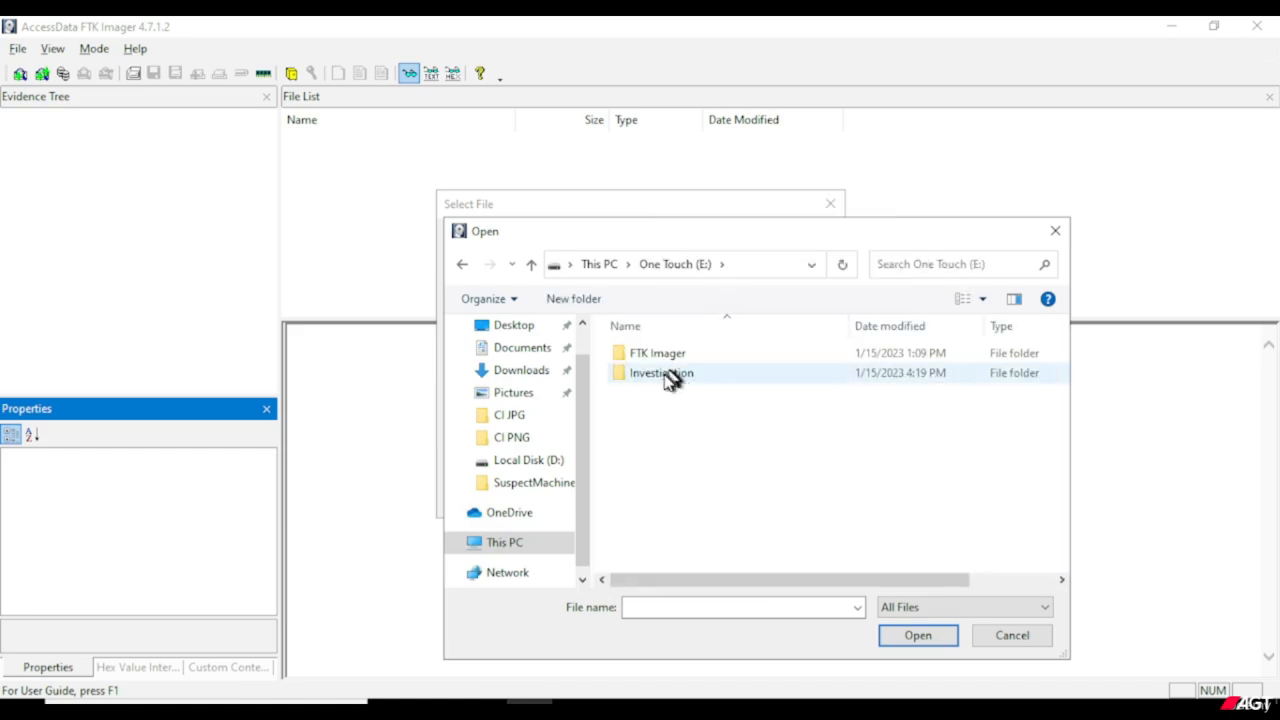
right_click(669, 378)
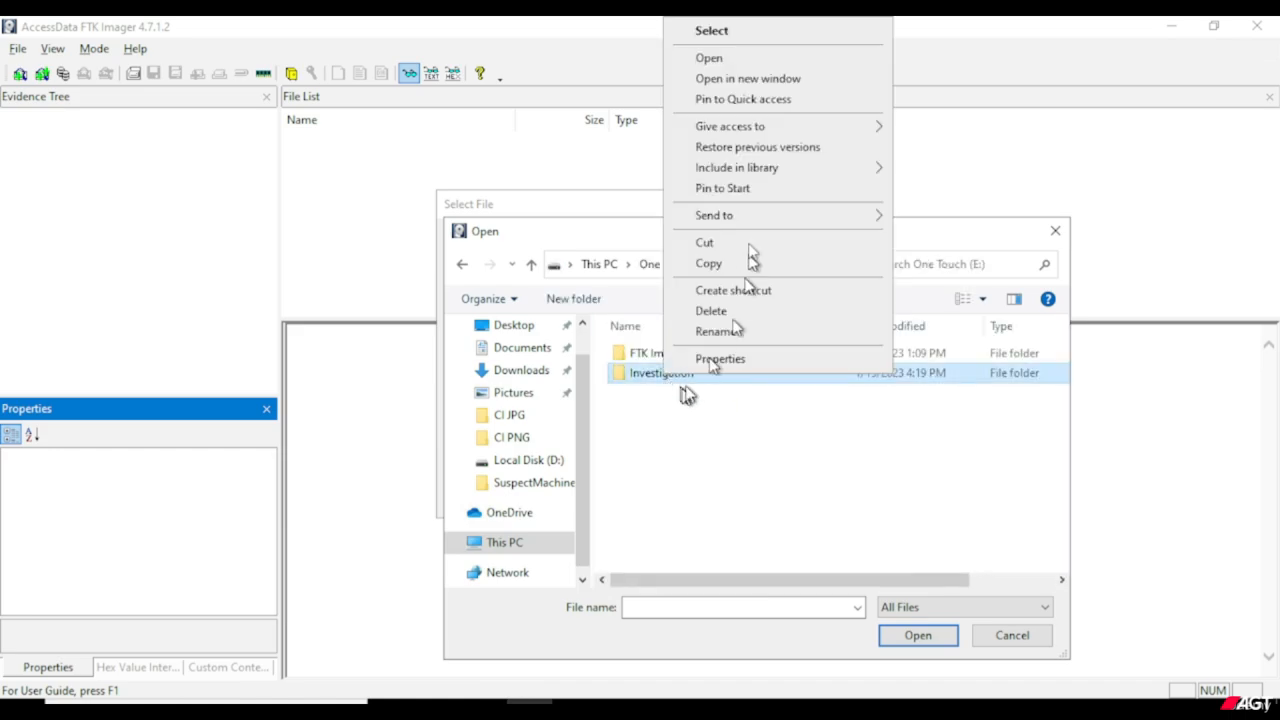
left_click(720, 60)
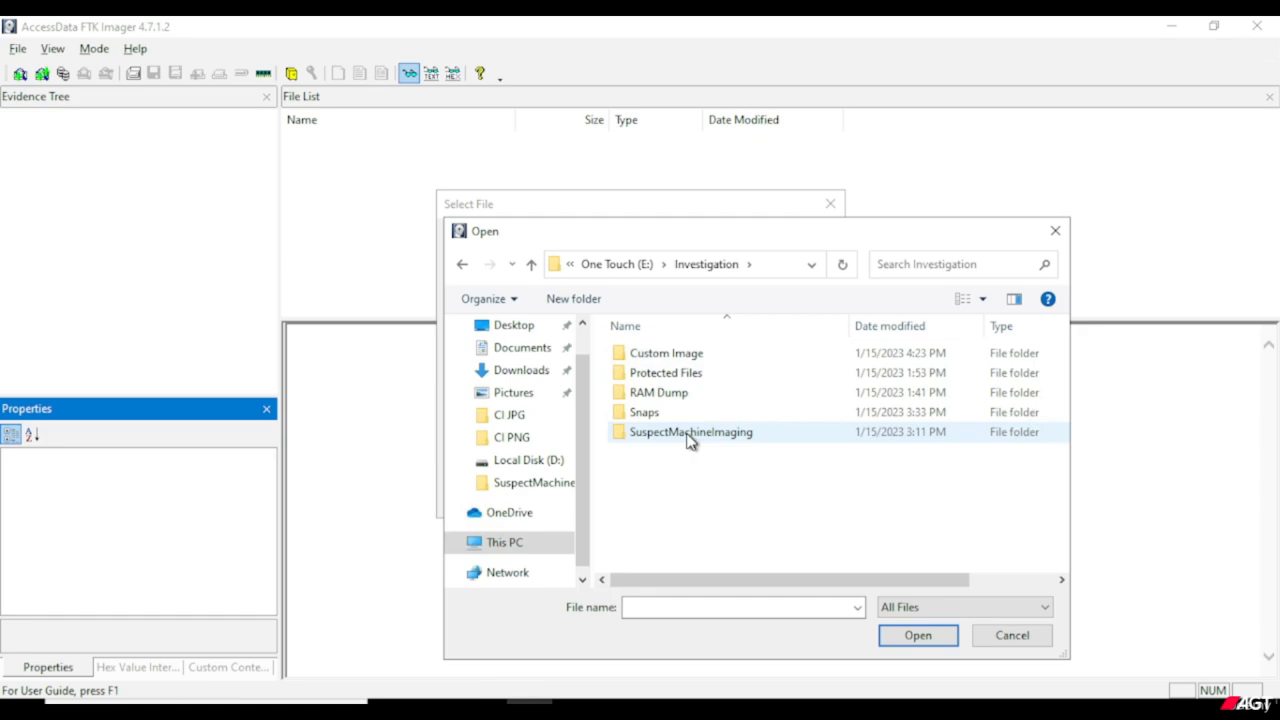
right_click(690, 440)
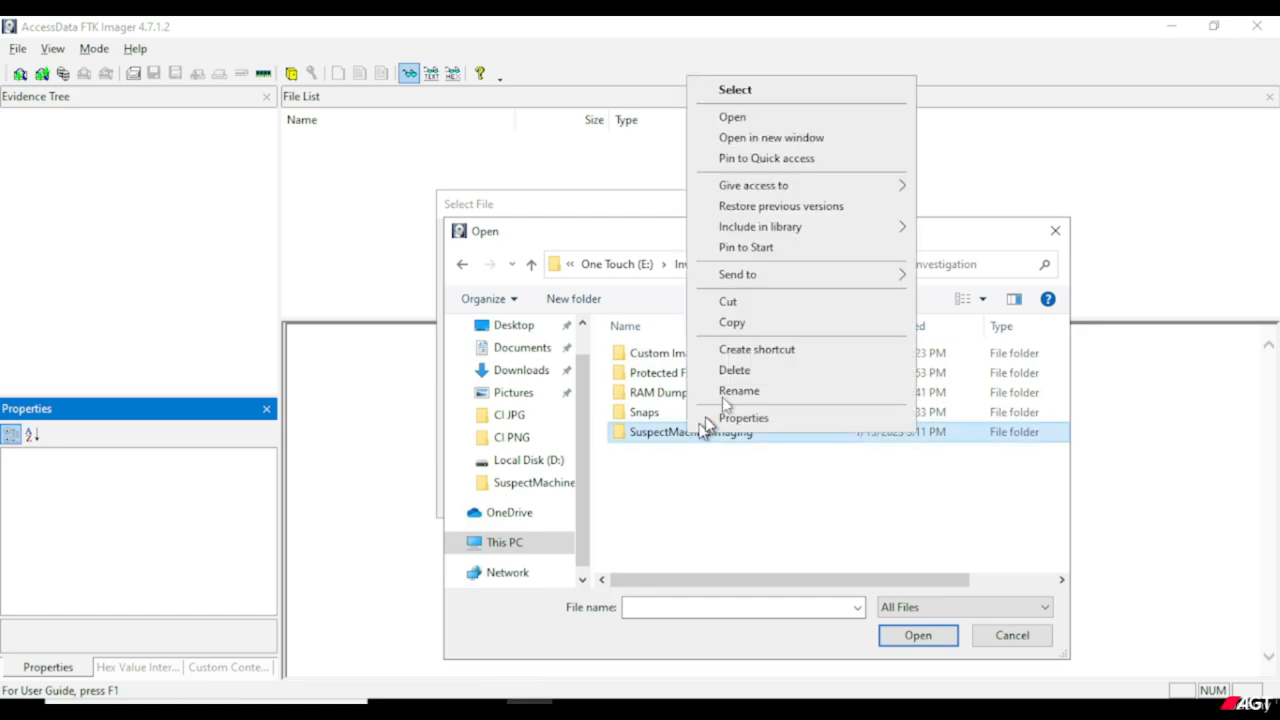
left_click(745, 118)
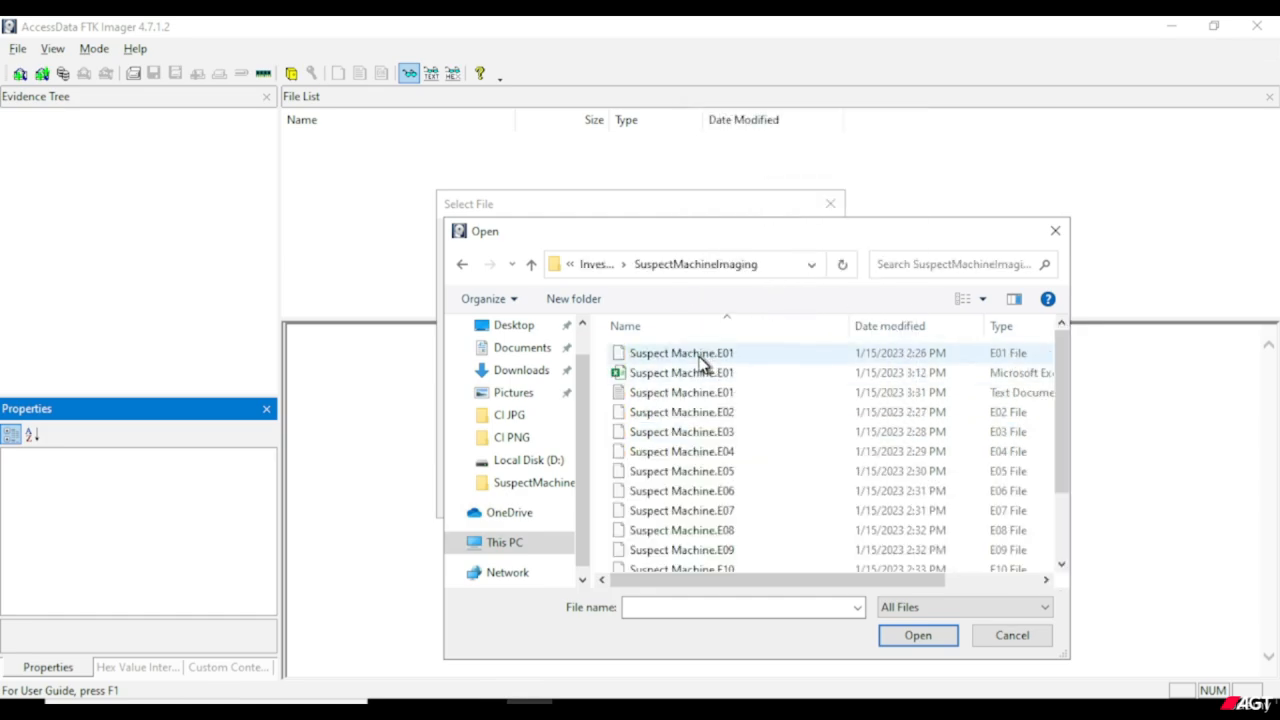
left_click(703, 356)
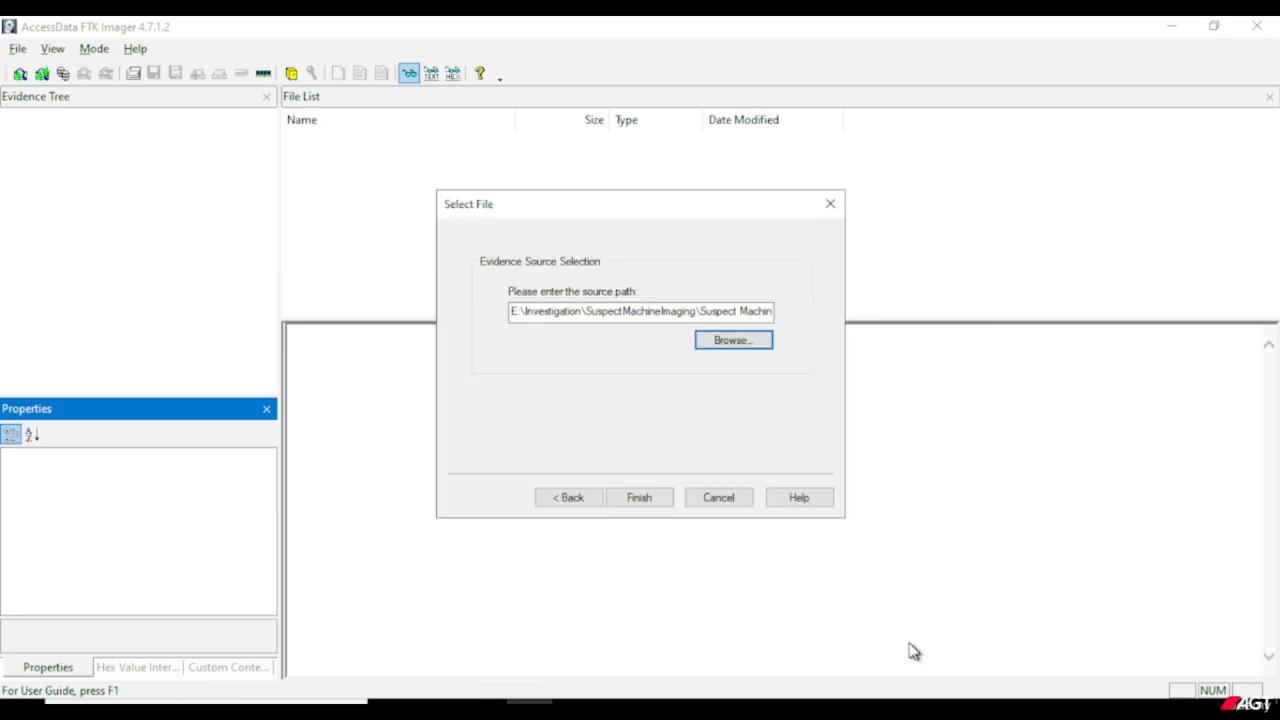
left_click(655, 503)
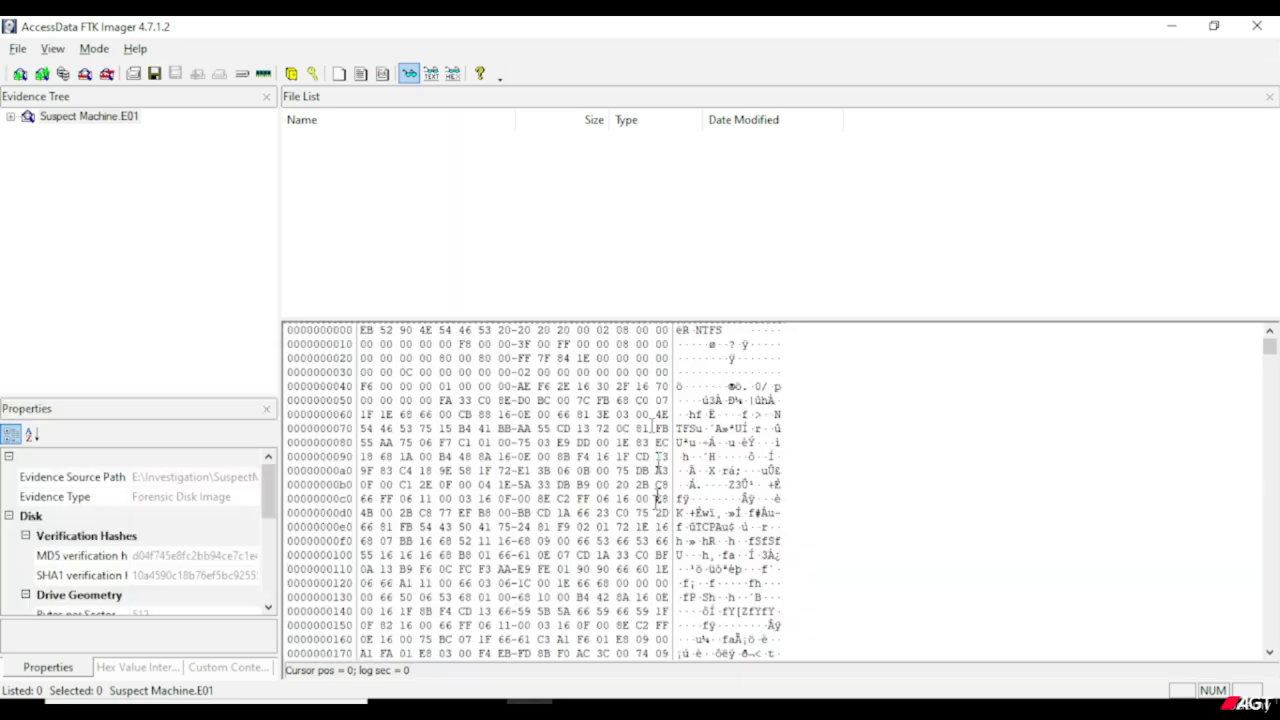
Expand Suspect Machine.E01 through NONAME [NTFS] to [root] in the evidence tree and look through its folders.
left_click(71, 123)
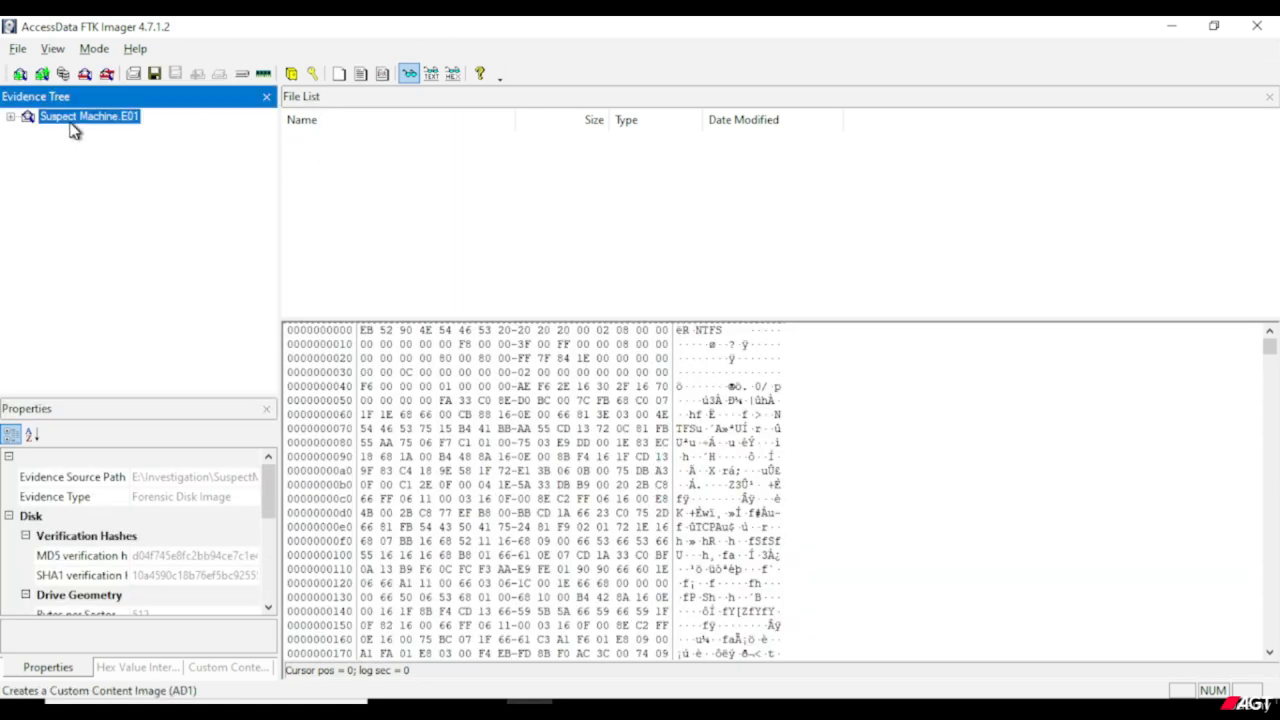
left_click(11, 118)
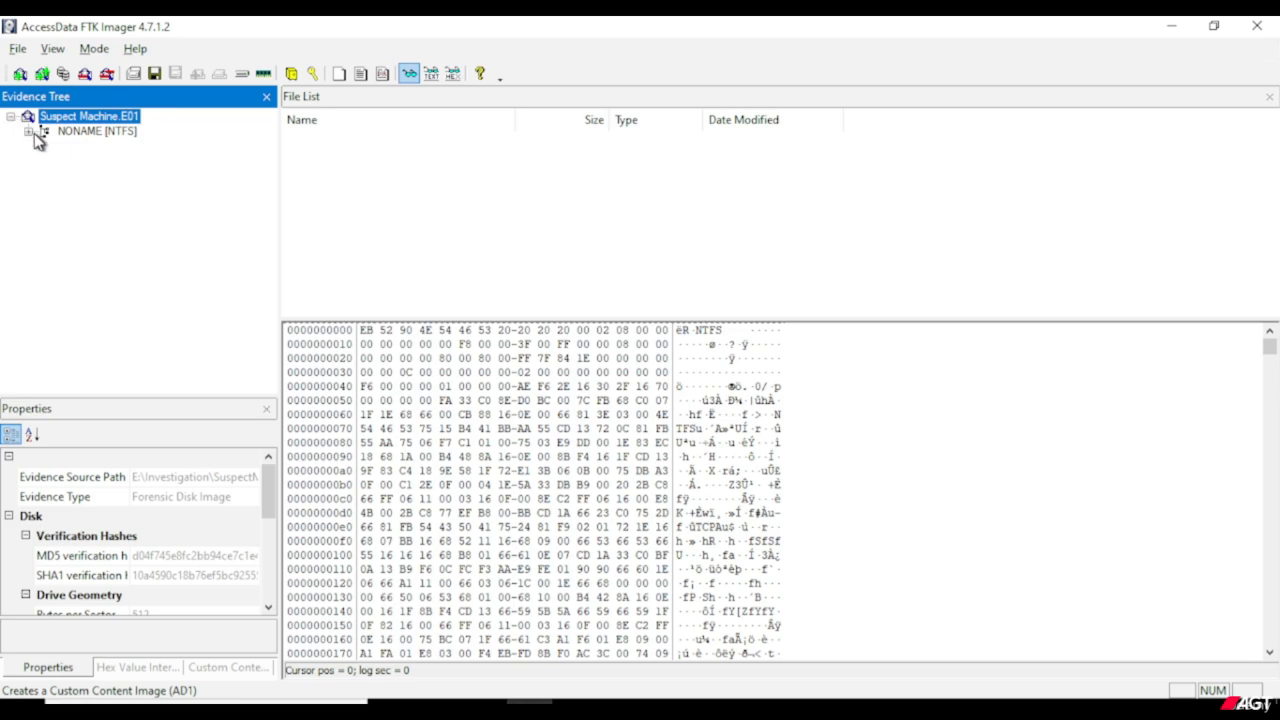
left_click(29, 131)
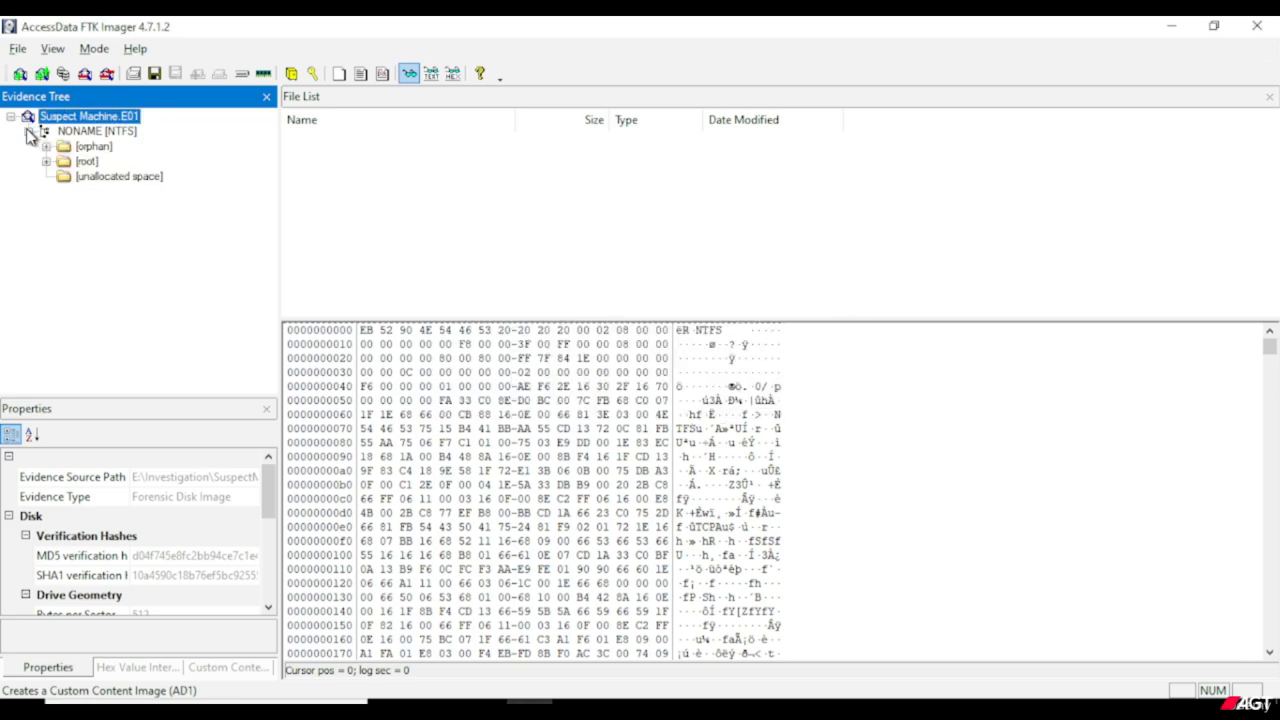
left_click(88, 136)
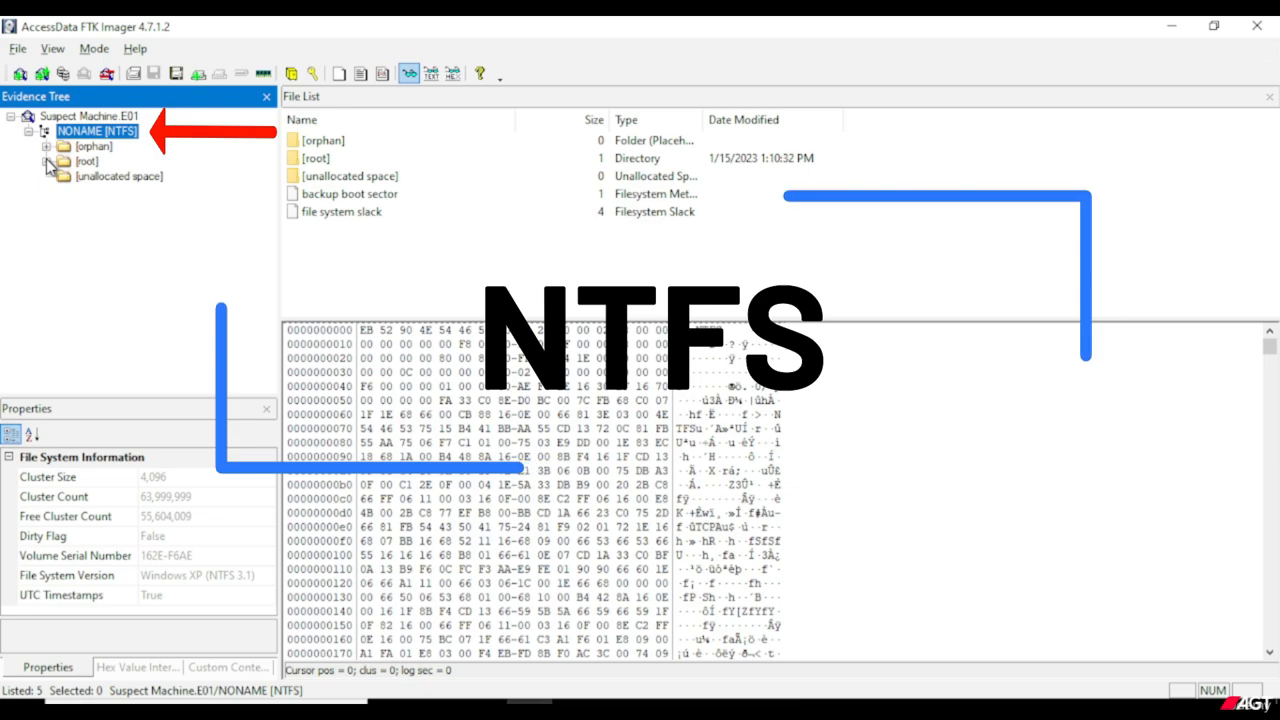
left_click(46, 161)
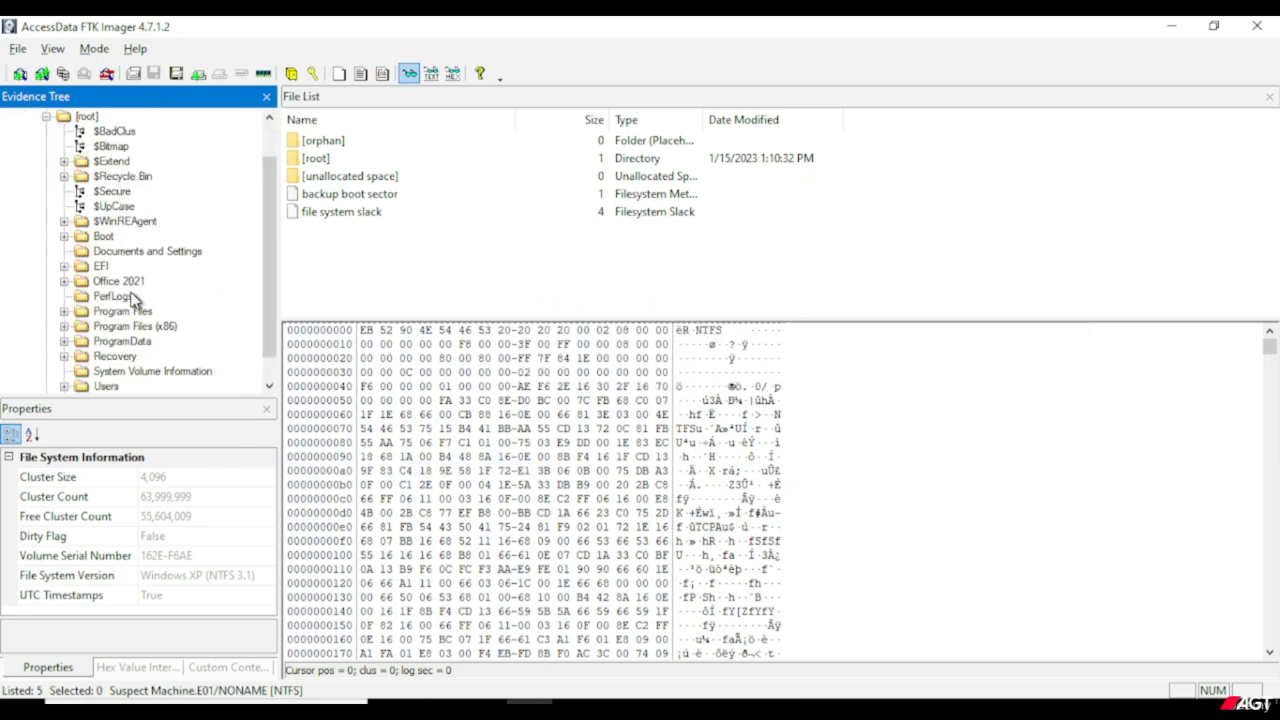
scroll(135, 300, "down", 1)
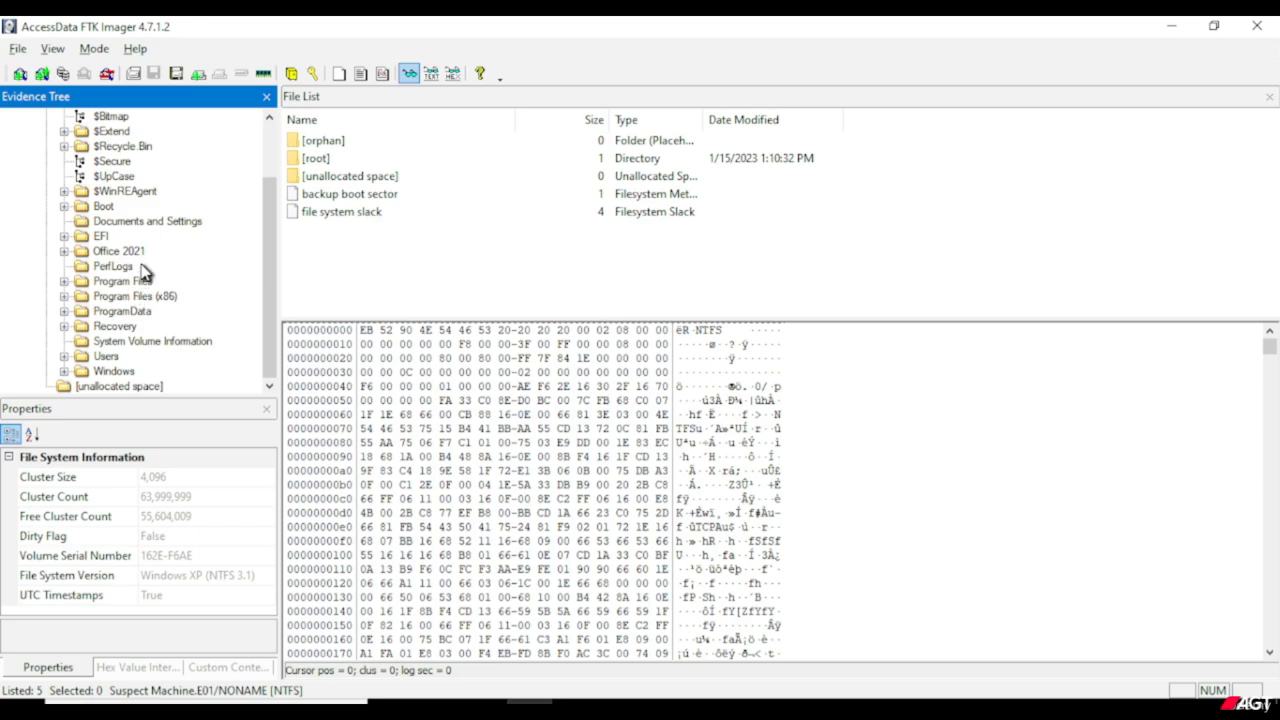
scroll(143, 270, "up", 2)
scroll(143, 270, "down", 2)
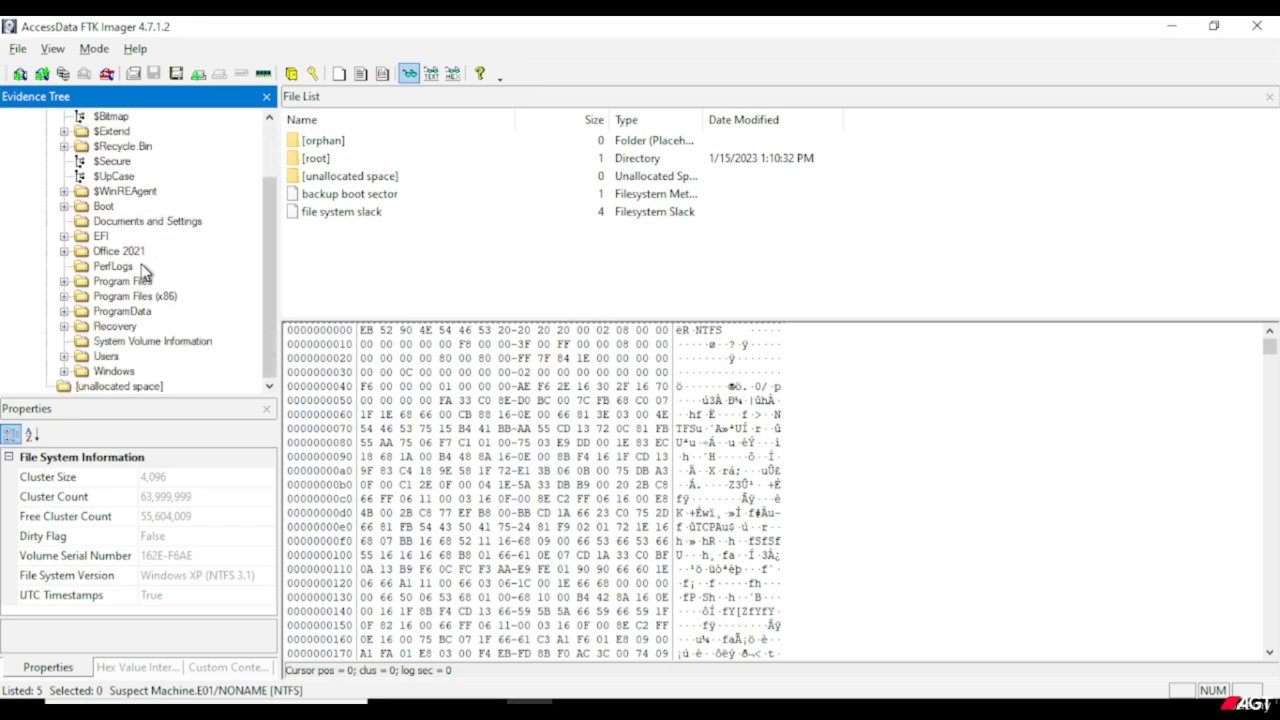
Examine the Users folder and its Administrator subfolder in the evidence tree, and collapse Administrator again.
left_click(108, 356)
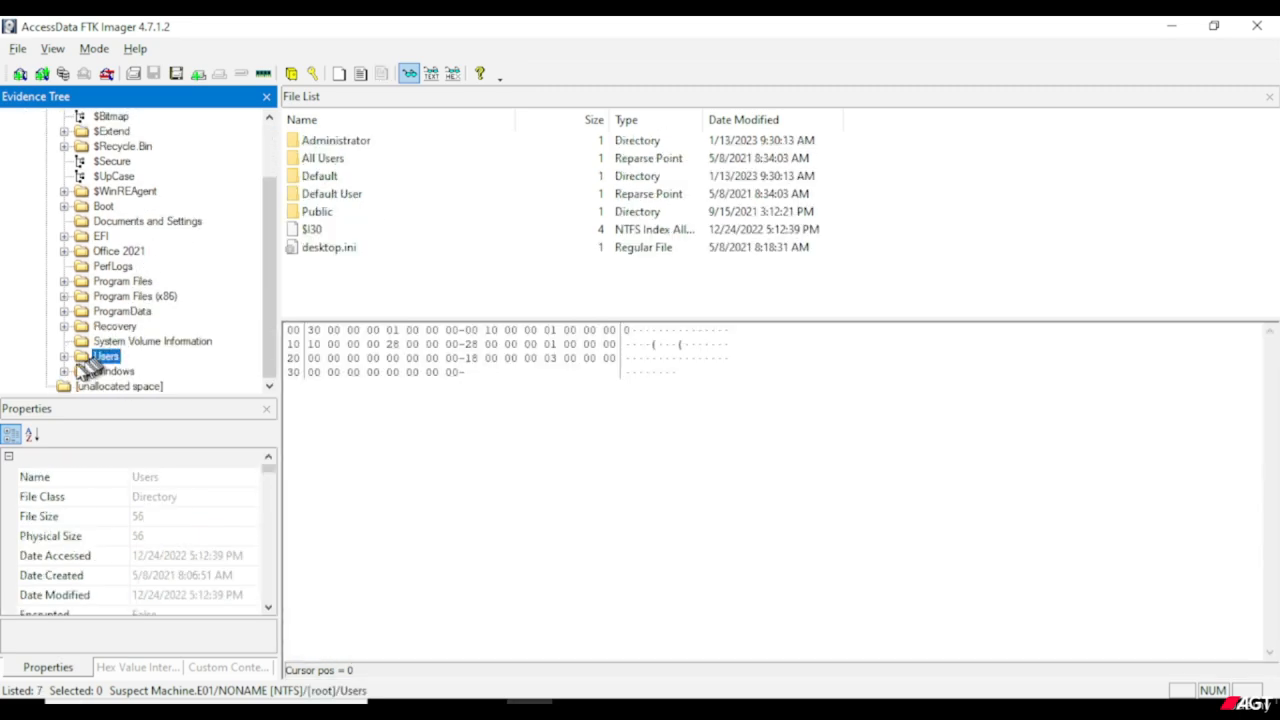
left_click(65, 357)
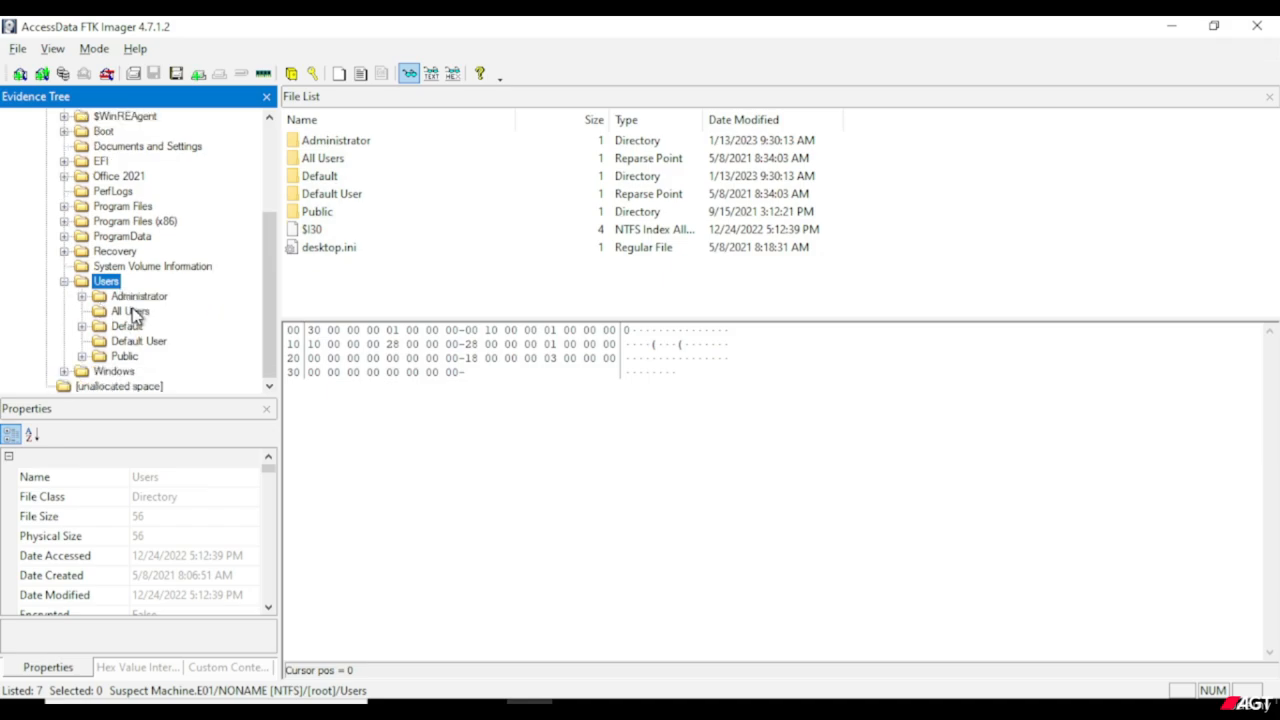
left_click(82, 296)
left_click(130, 117)
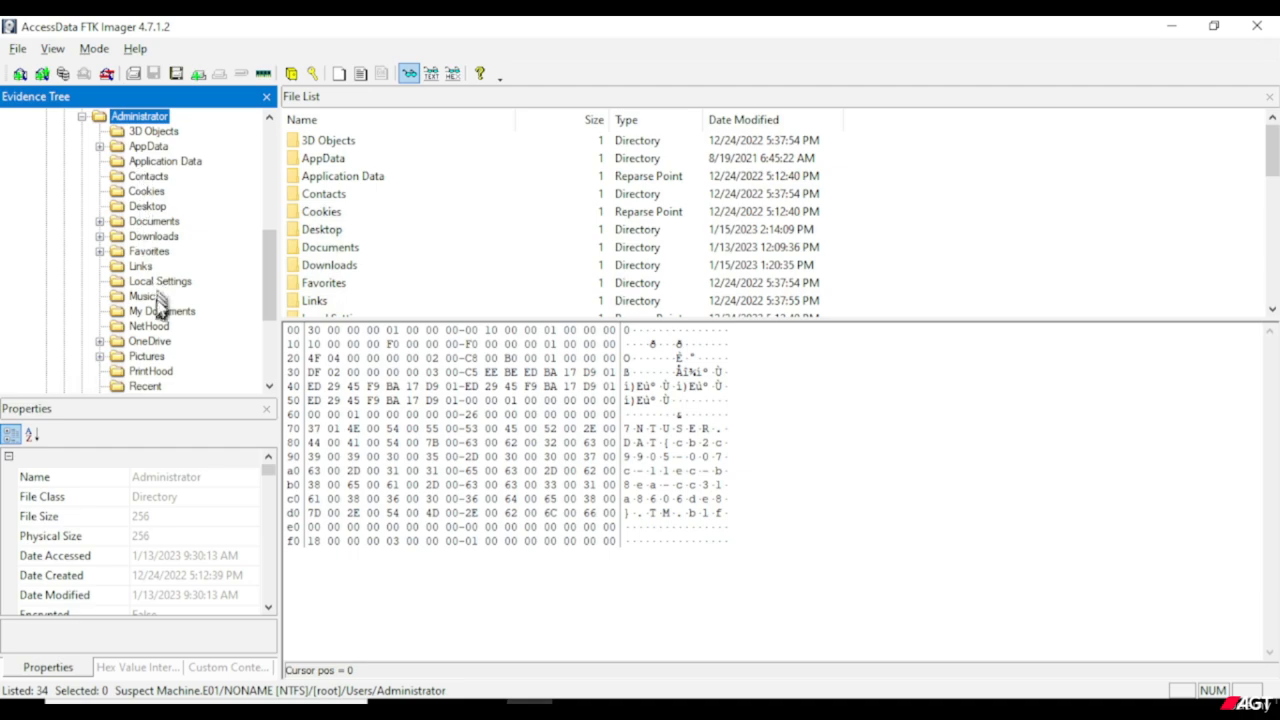
scroll(163, 305, "up", 1)
scroll(163, 305, "down", 1)
left_click(85, 117)
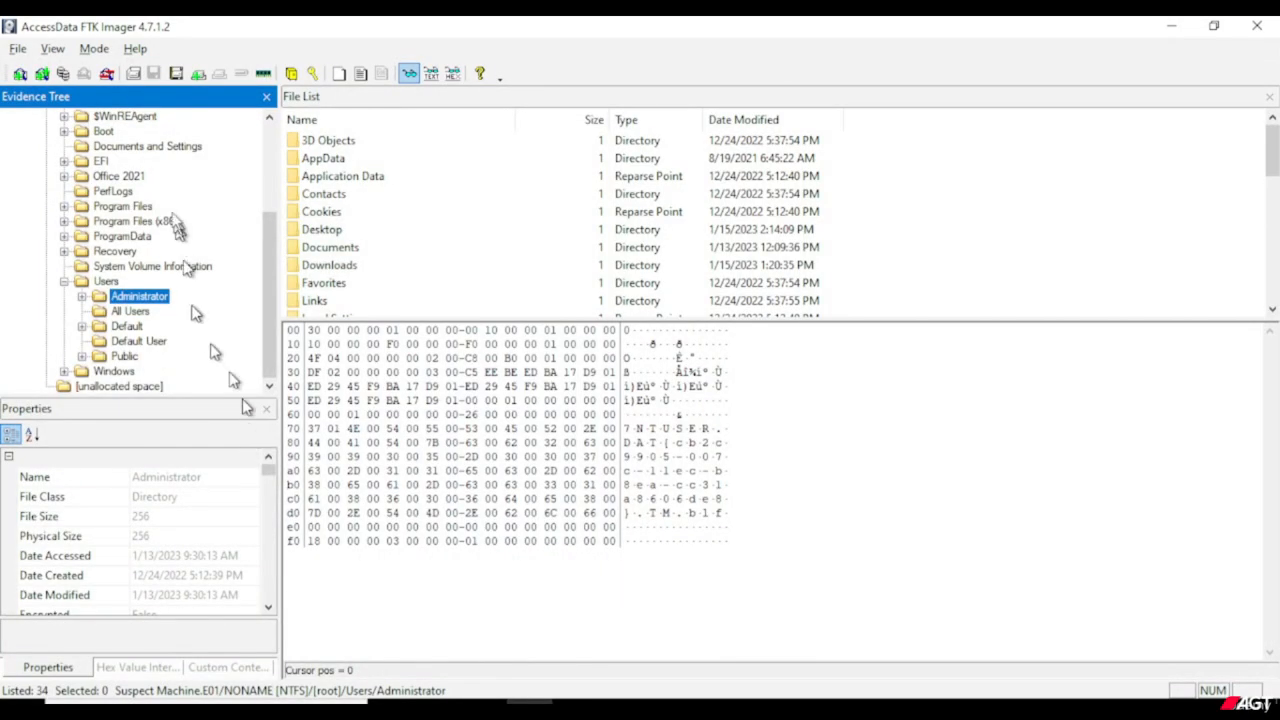
List the contents of [root] and show the $MFT file in the hex viewer.
scroll(170, 200, "up", 4)
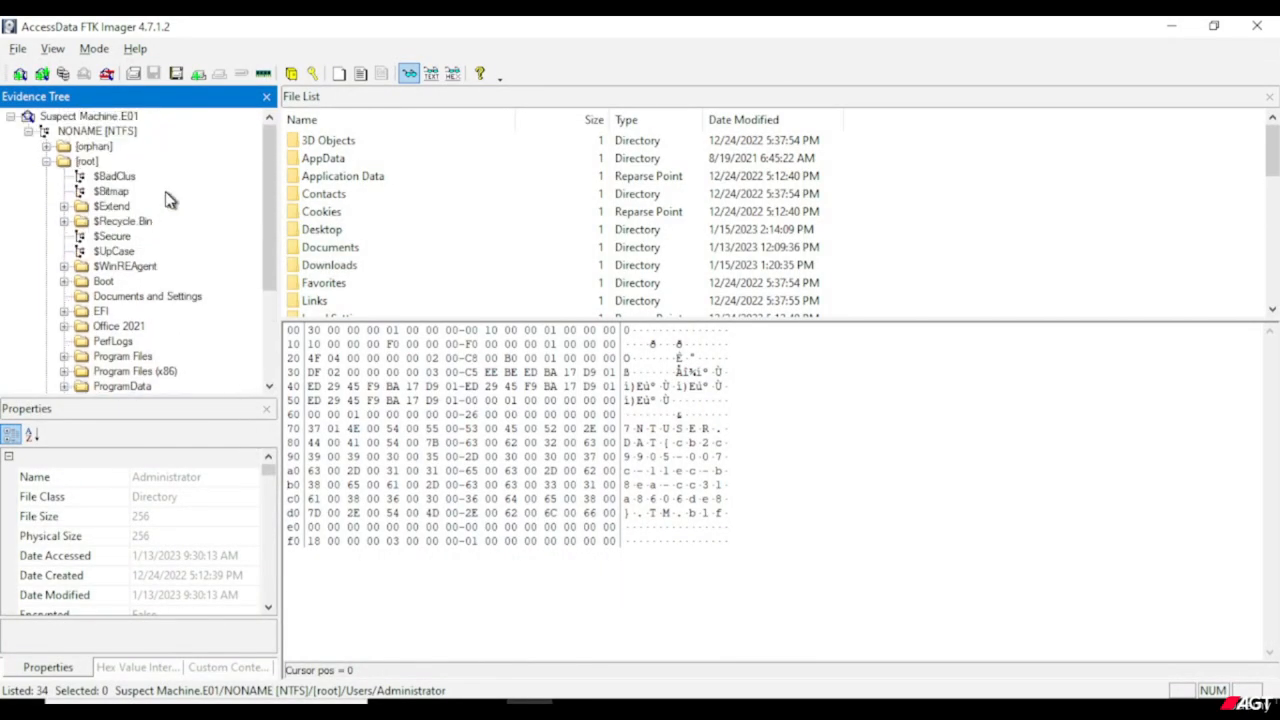
left_click(90, 164)
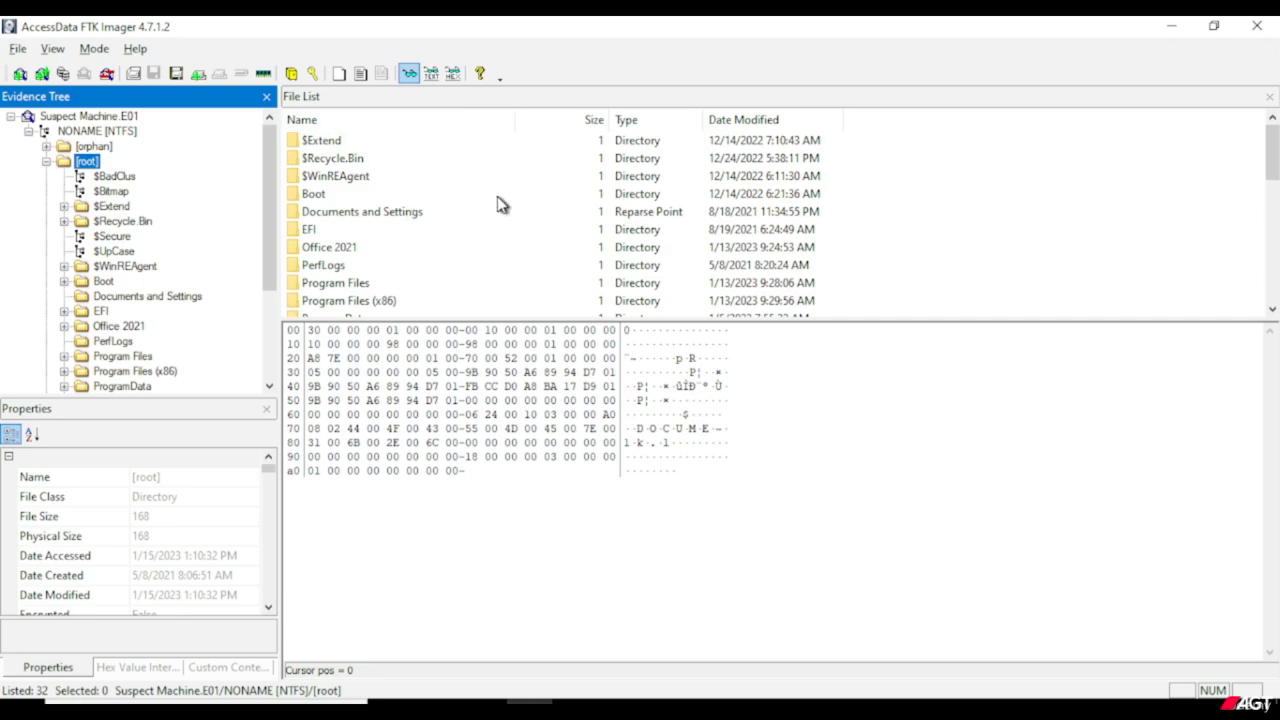
scroll(502, 204, "down", 3)
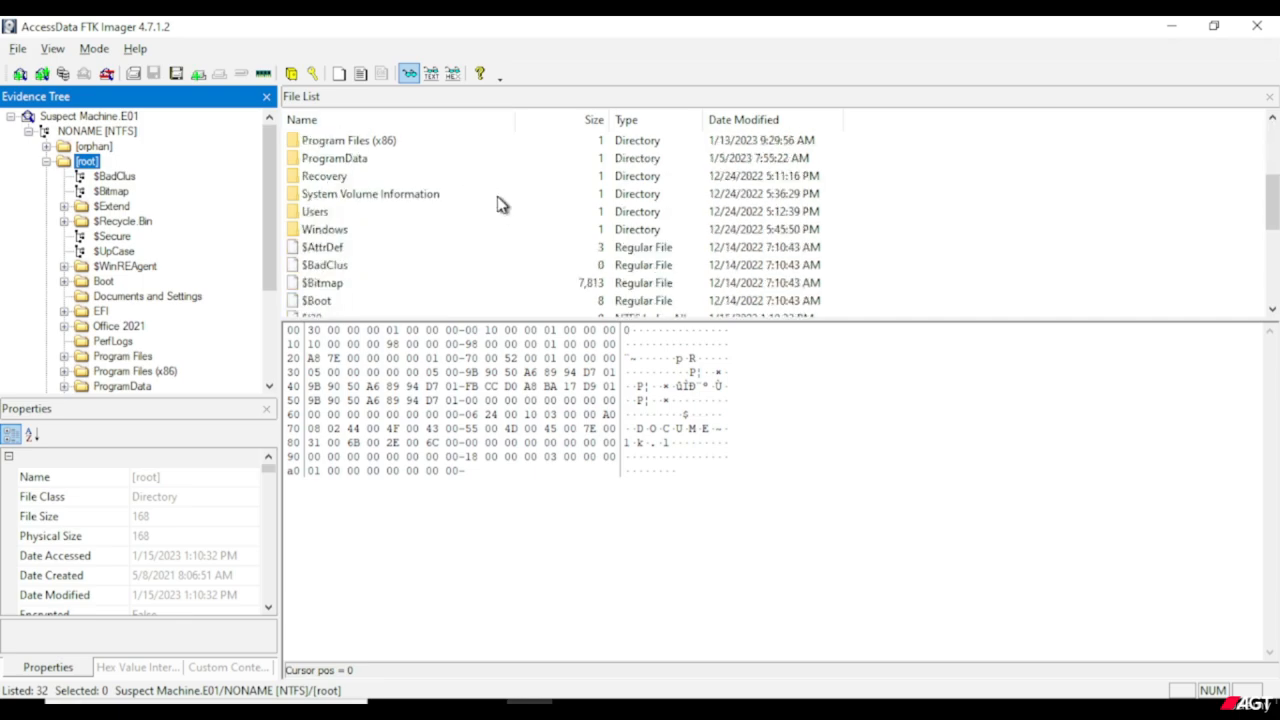
scroll(502, 204, "down", 3)
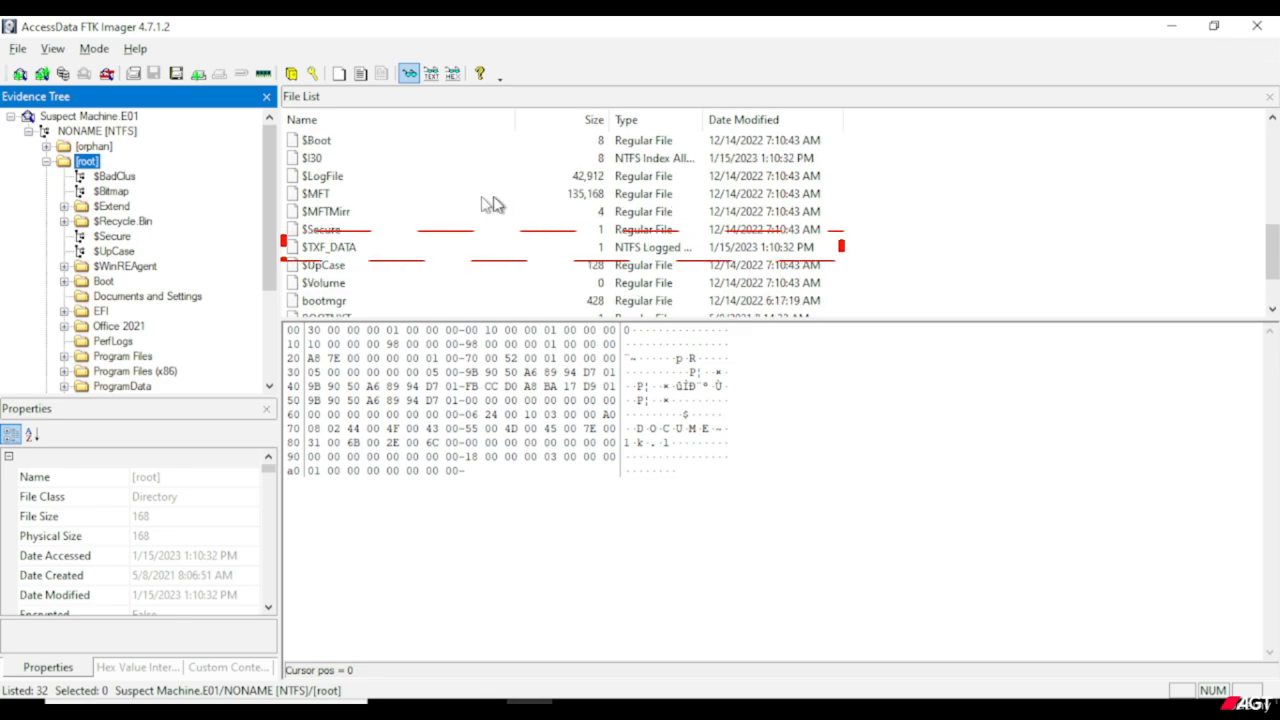
scroll(330, 204, "up", 1)
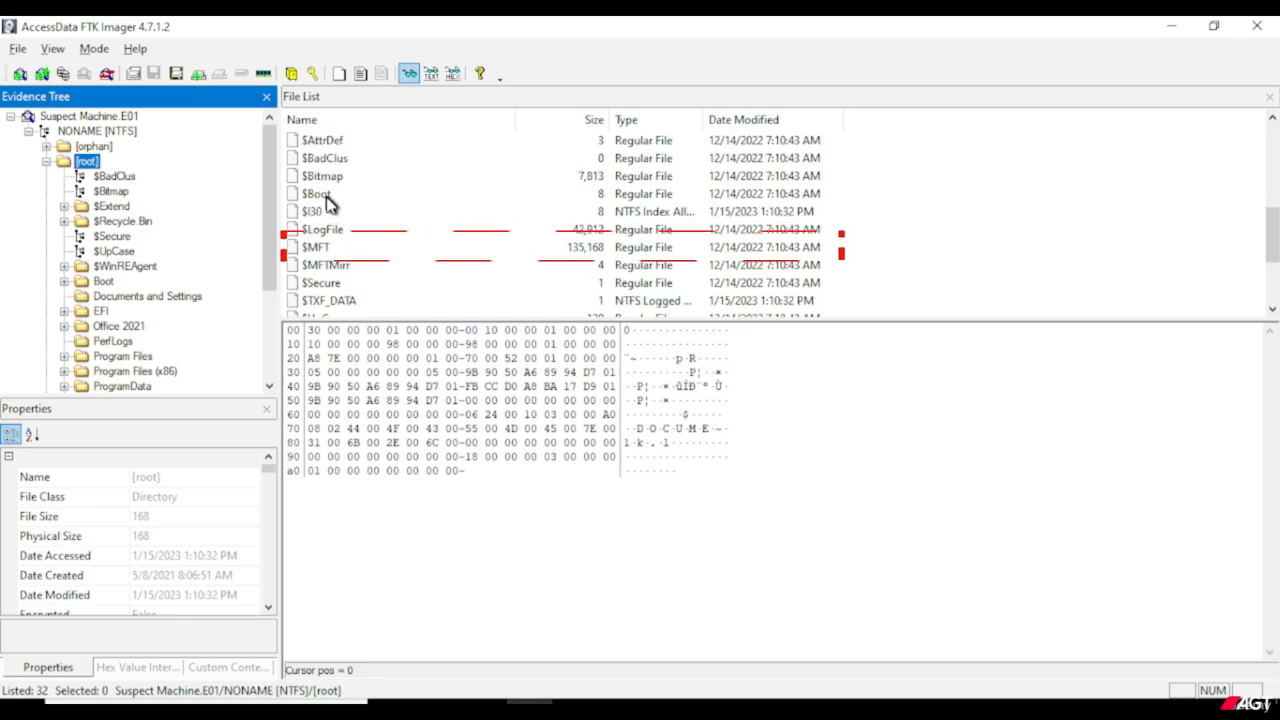
left_click(316, 248)
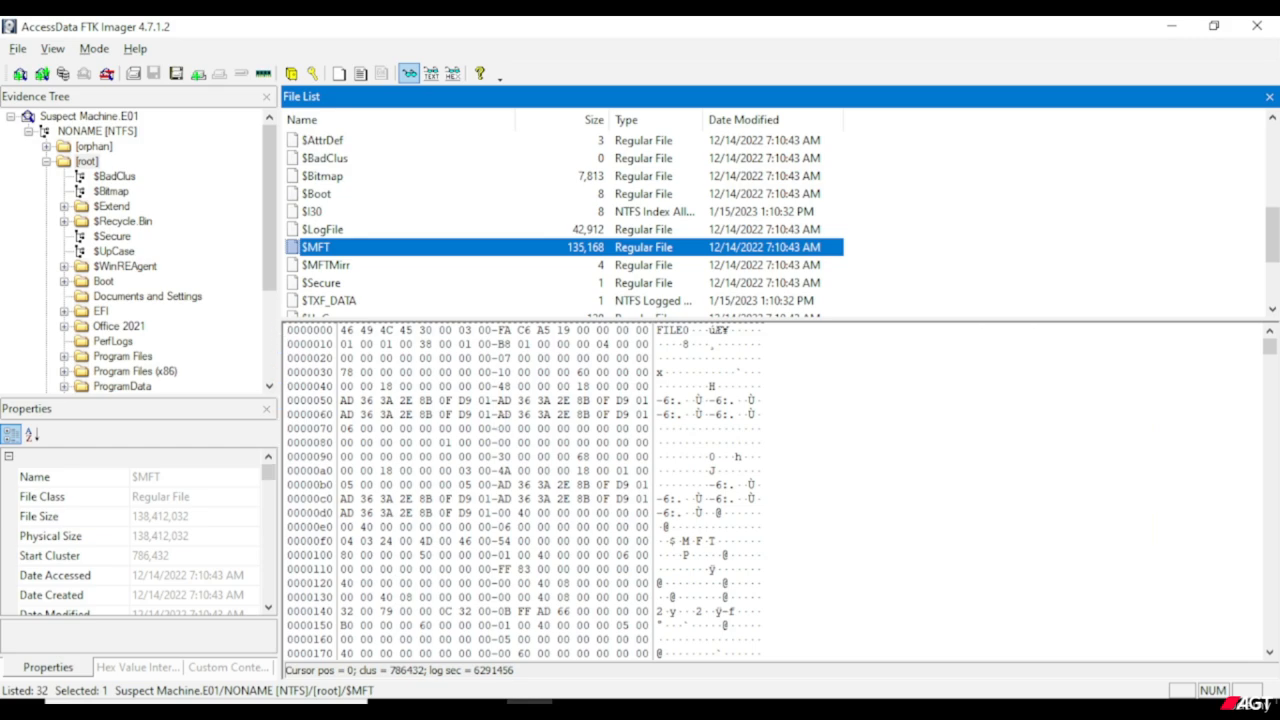
Search the hex data of $MFT for the text info.png.
right_click(494, 447)
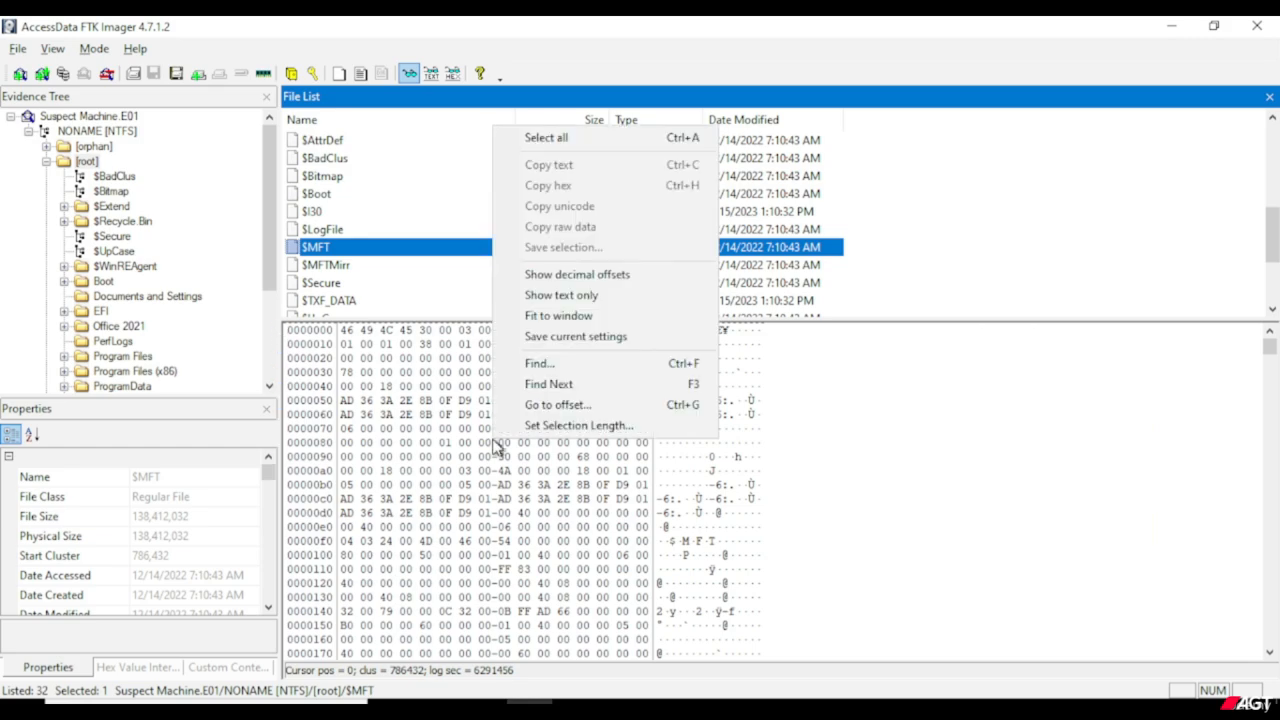
left_click(558, 366)
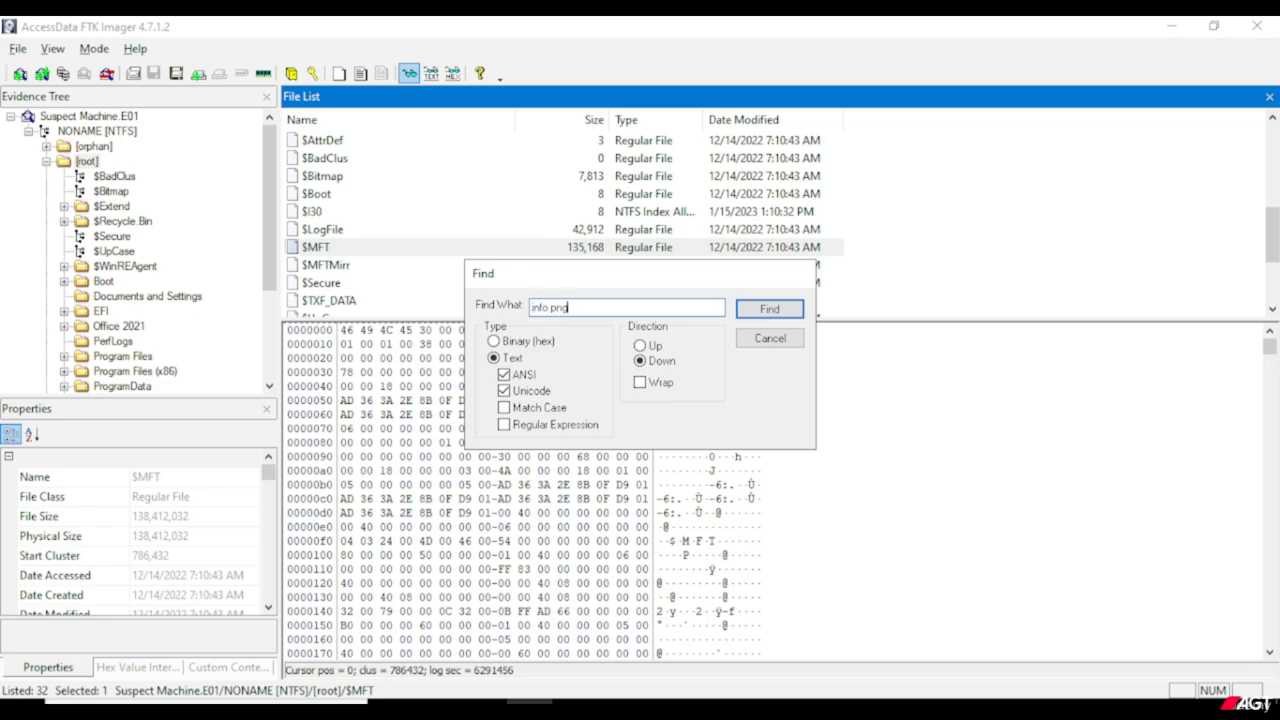
left_click(768, 310)
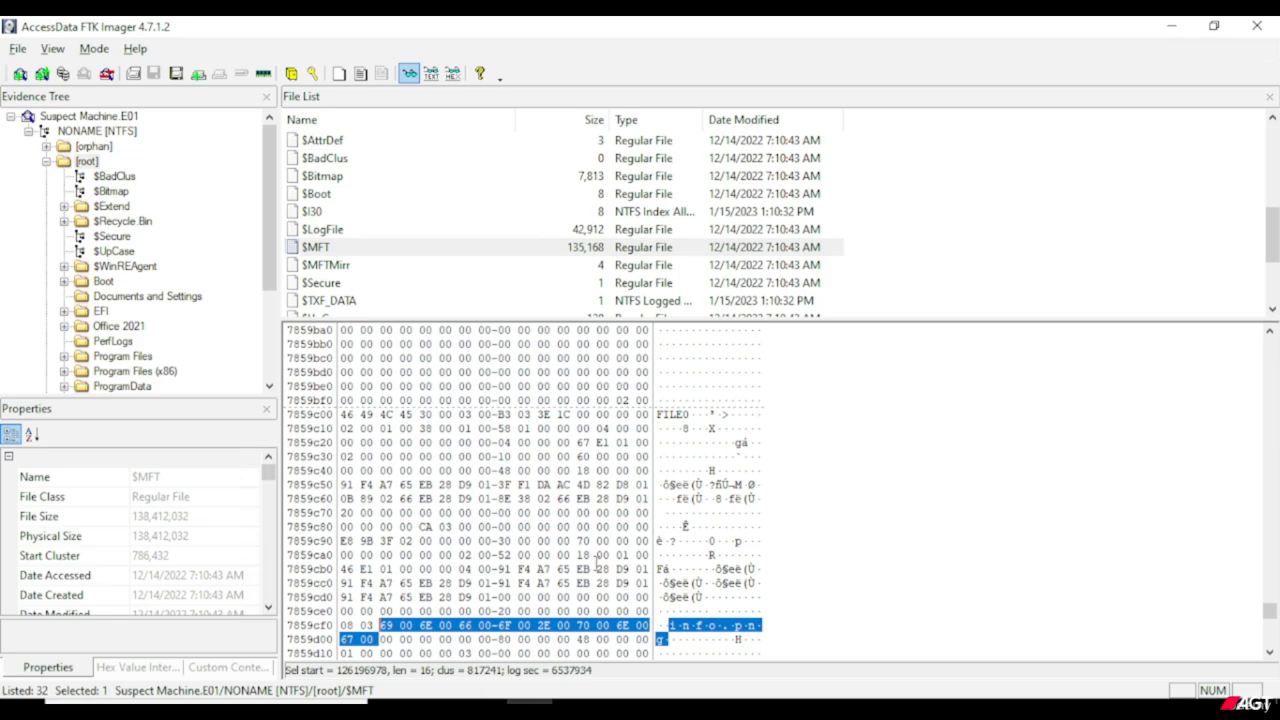
Select the FILE0 signature heading the info.png record in the $MFT hex data and check it in the Hex Value Interpreter.
scroll(597, 560, "down", 1)
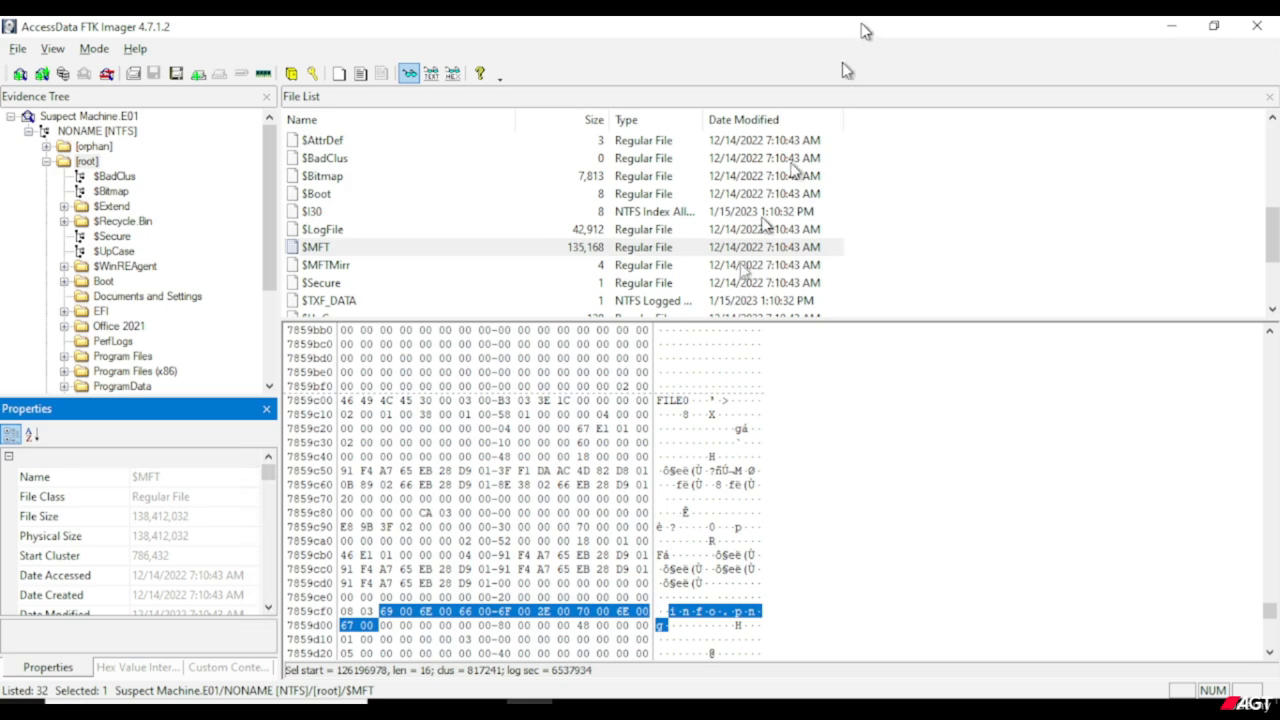
scroll(615, 477, "down", 1)
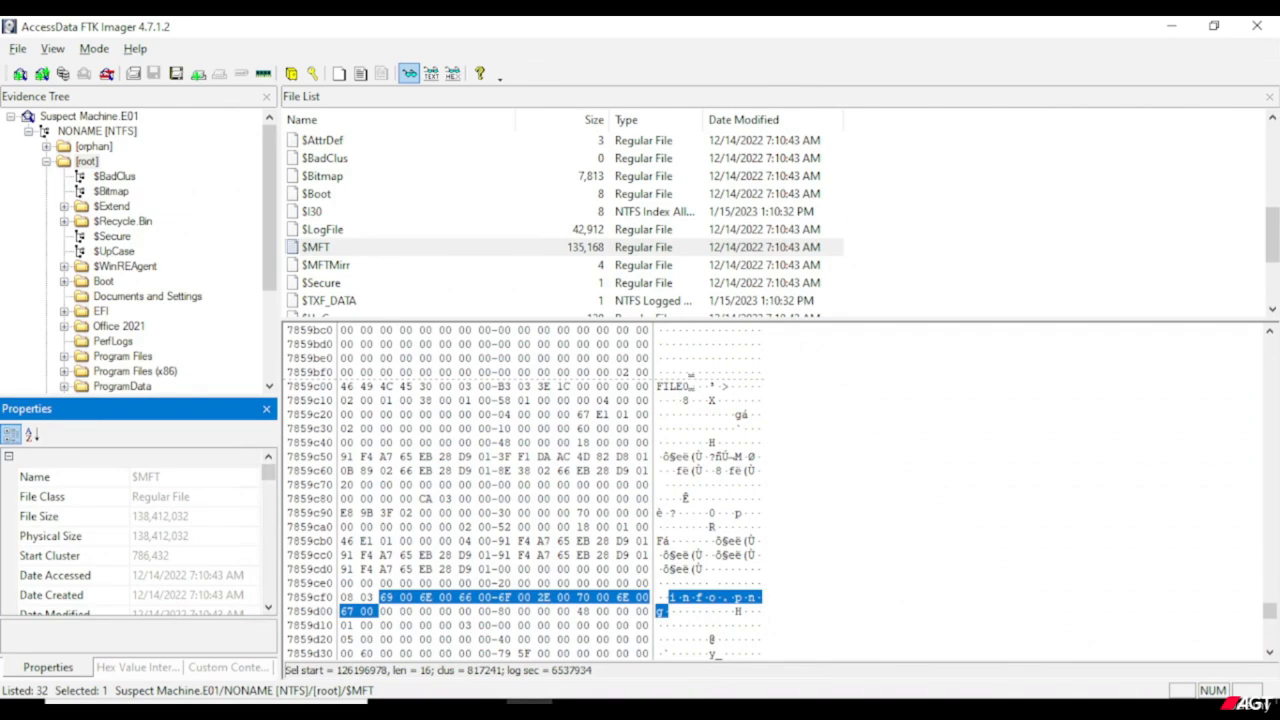
left_click(681, 385)
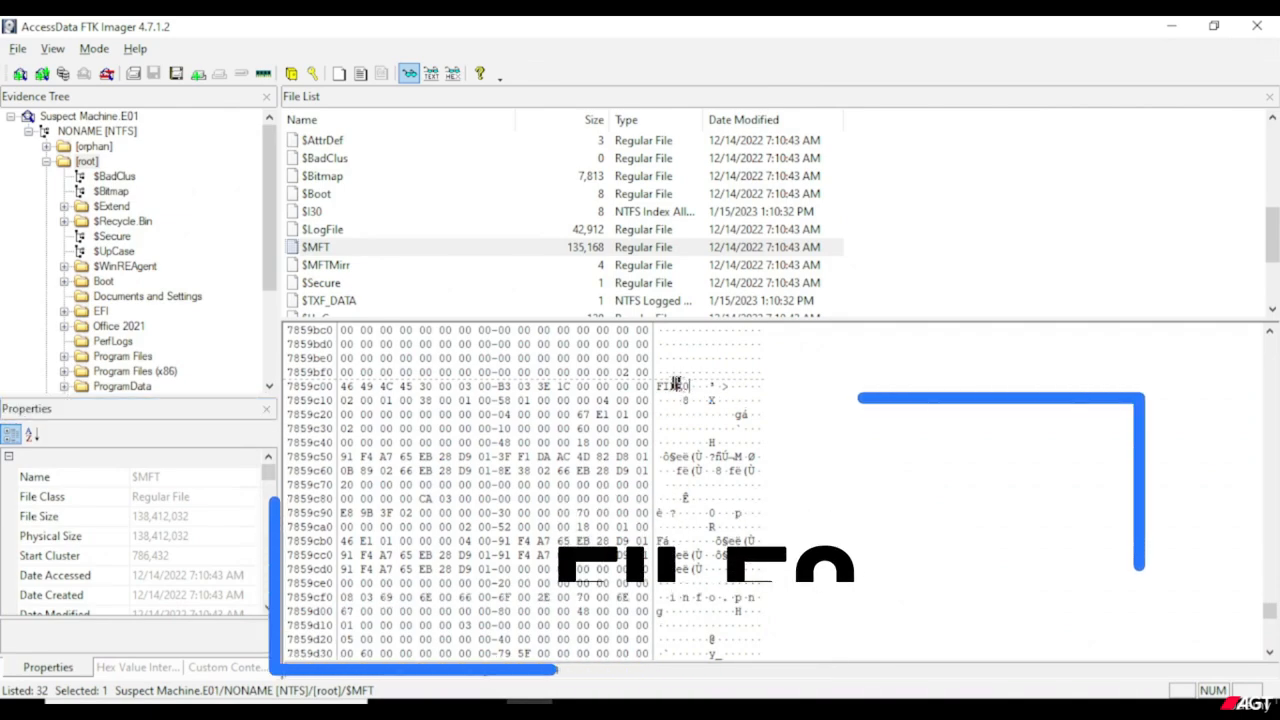
left_click_drag(686, 385, 657, 385)
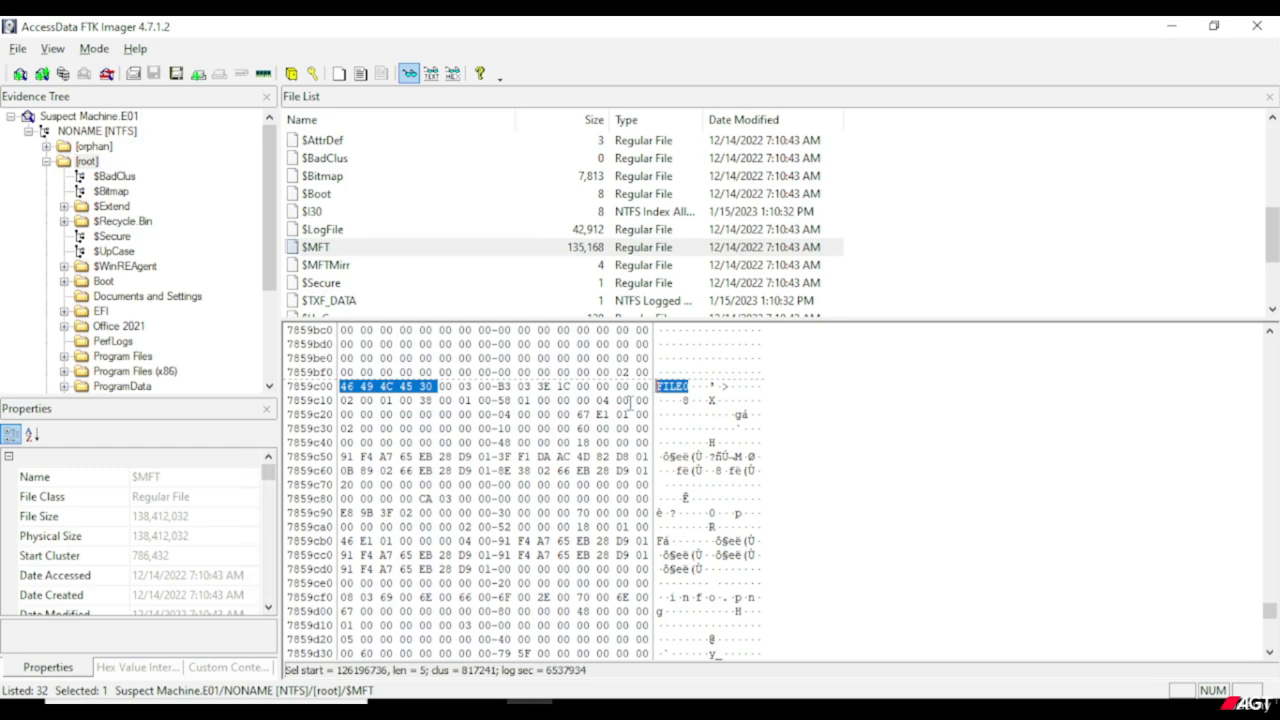
left_click(150, 667)
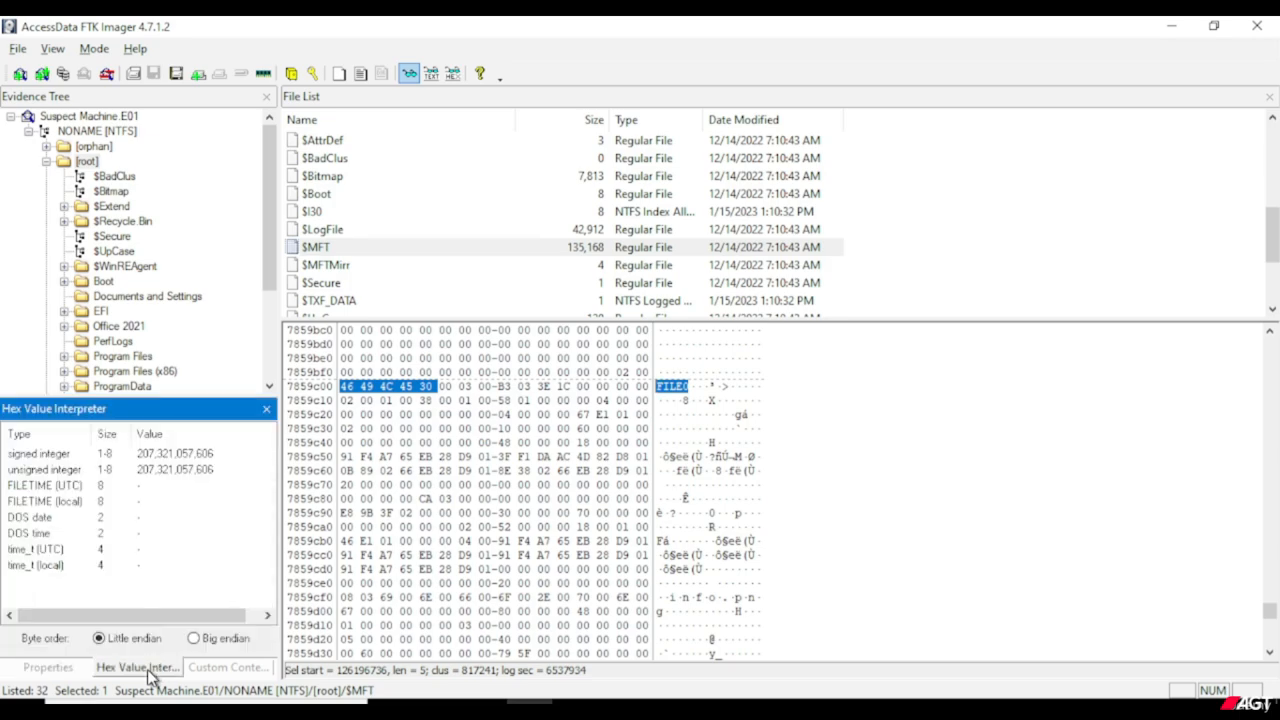
left_click(51, 669)
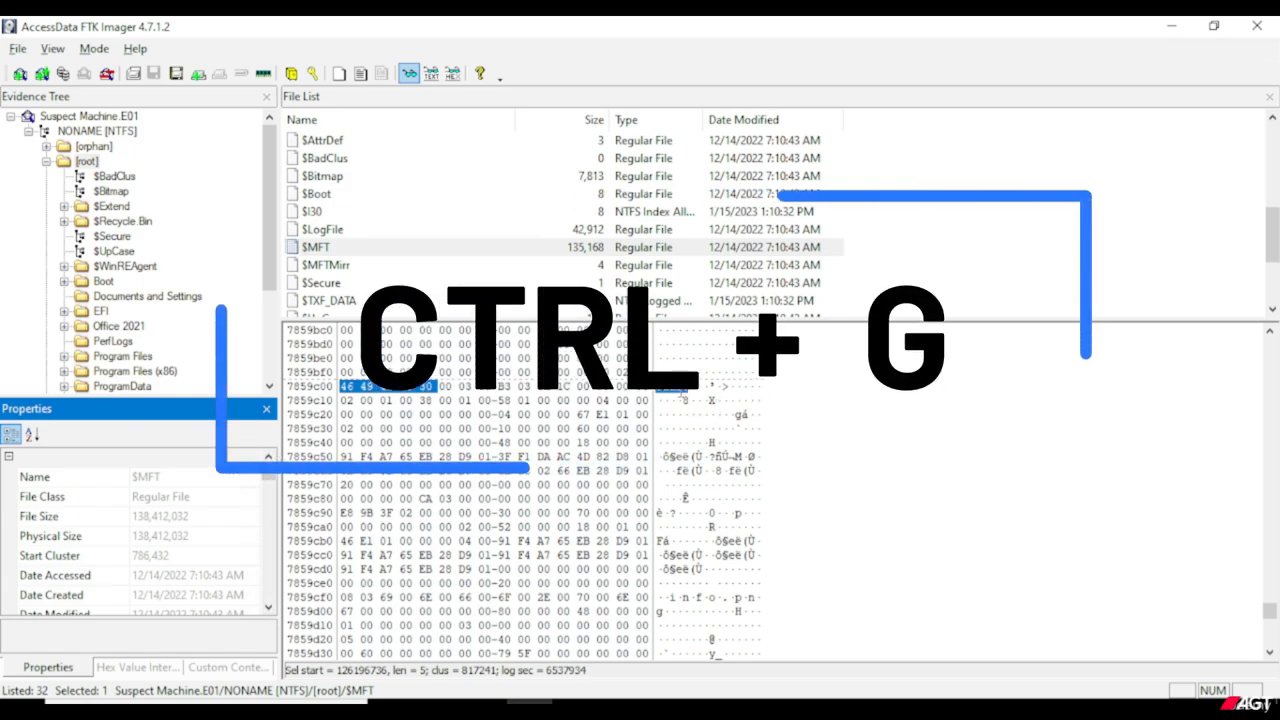
Go to decimal byte offset 80 from the current position at the FILE0 signature.
right_click(684, 388)
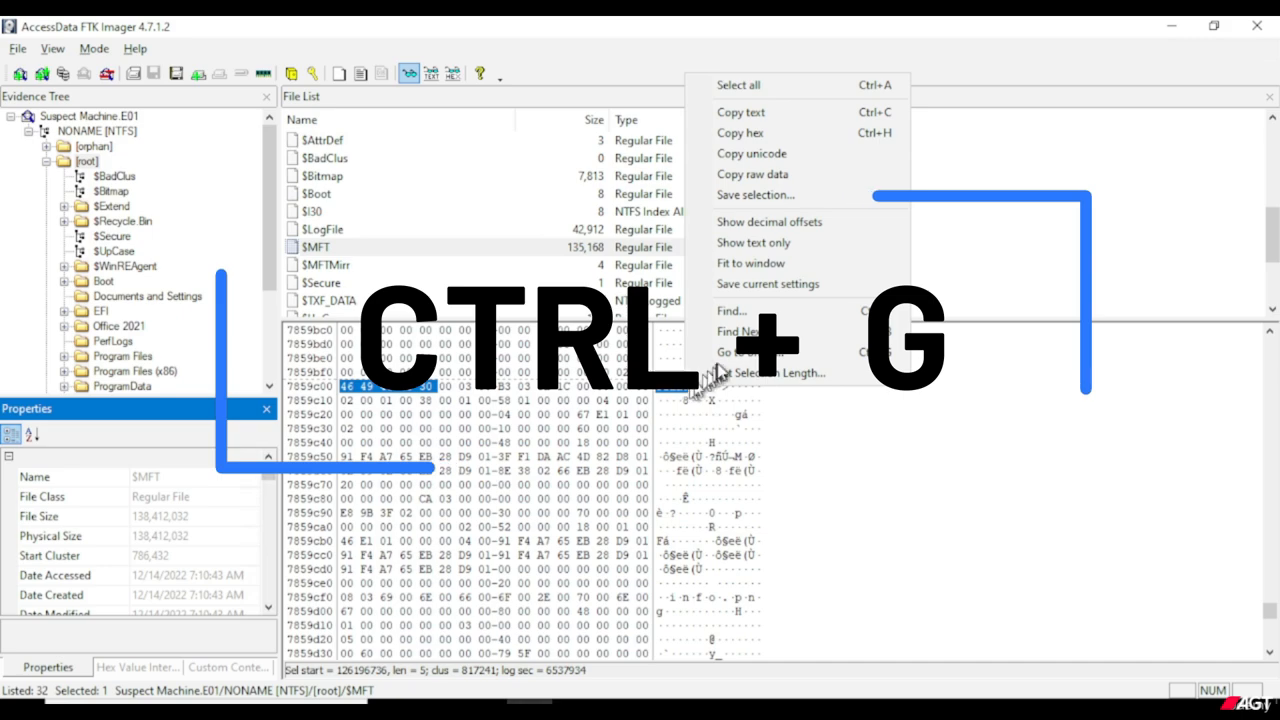
left_click(722, 354)
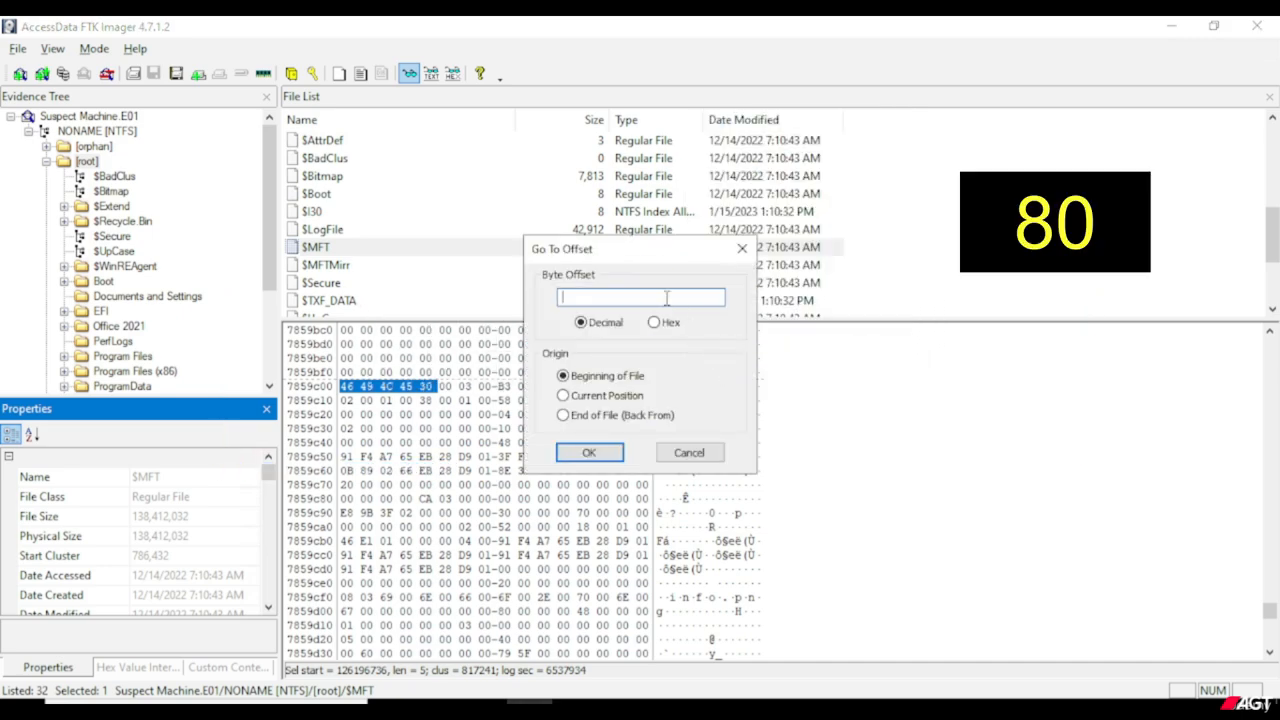
type("80")
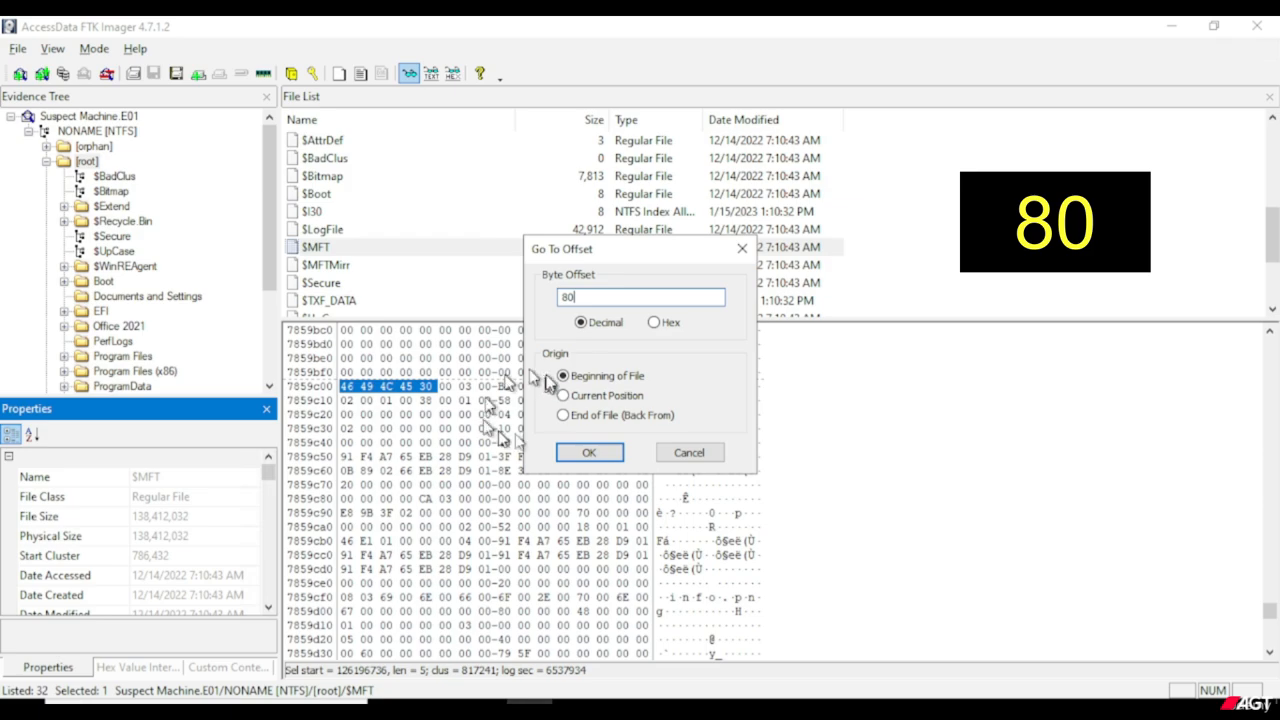
left_click_drag(648, 262, 886, 282)
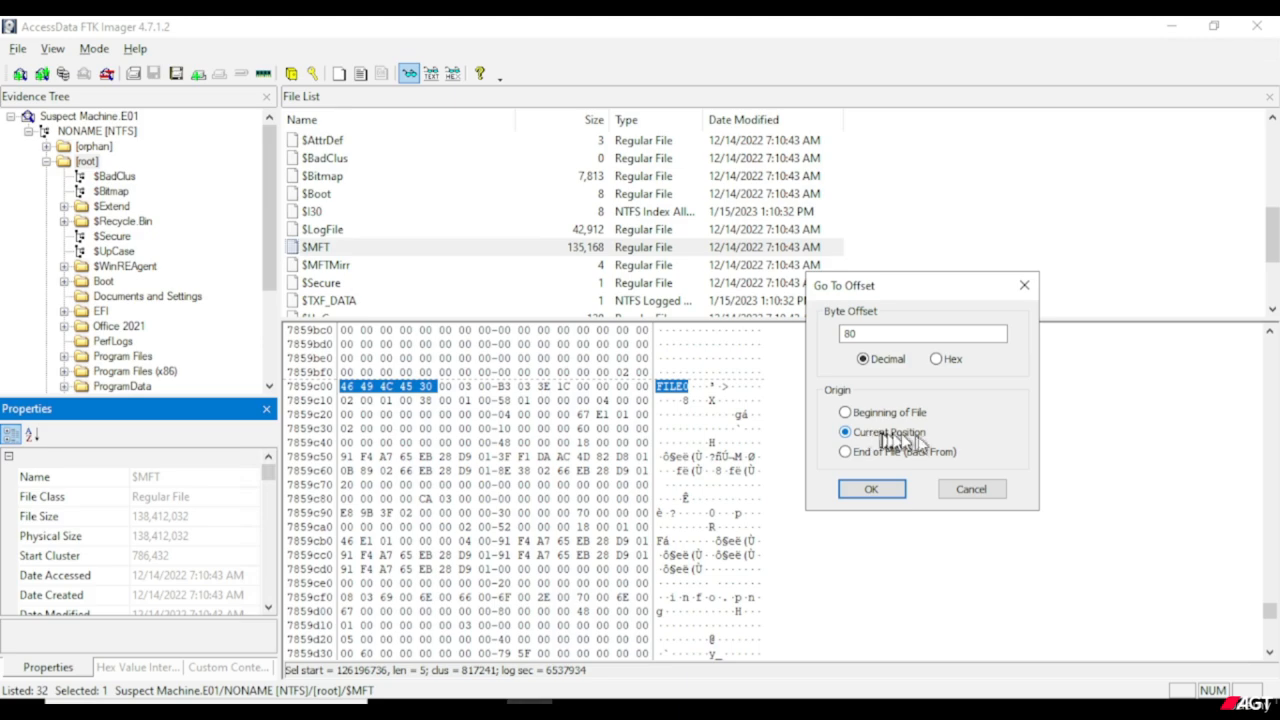
left_click(872, 490)
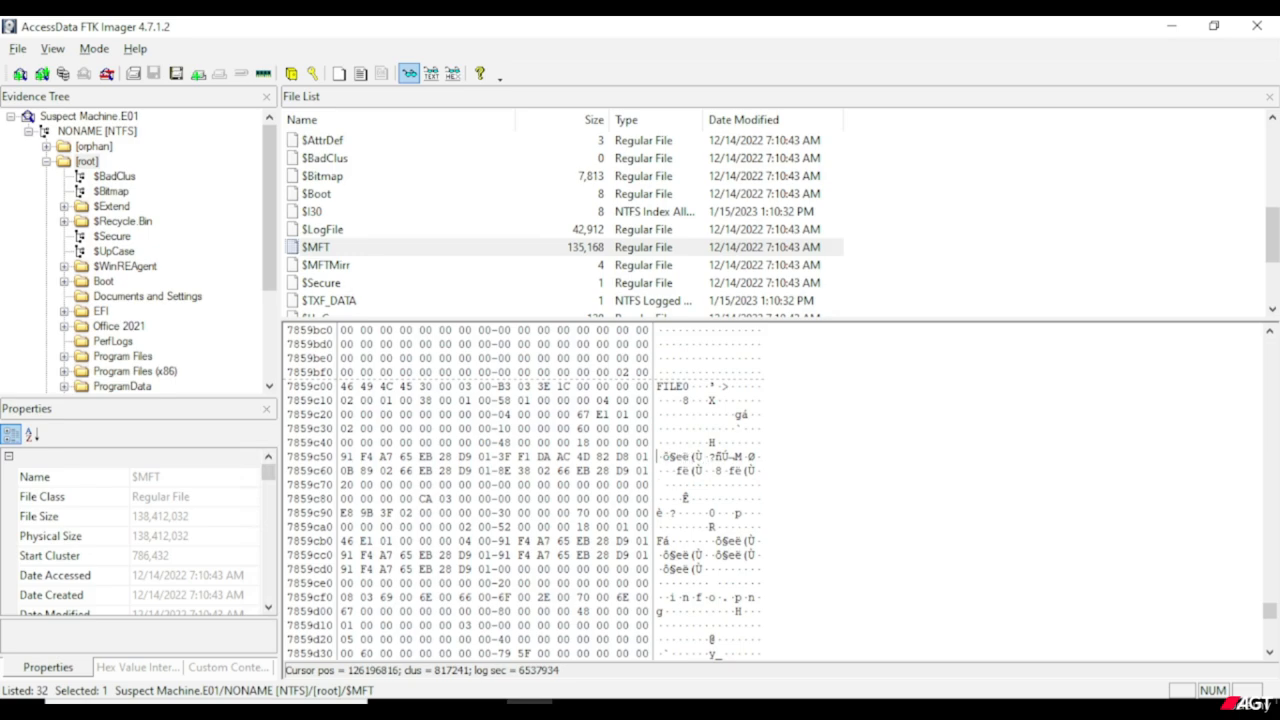
Reselect the FILE0 signature and repeat the 80-byte jump to the start of the record's timestamps.
left_click_drag(656, 386, 689, 386)
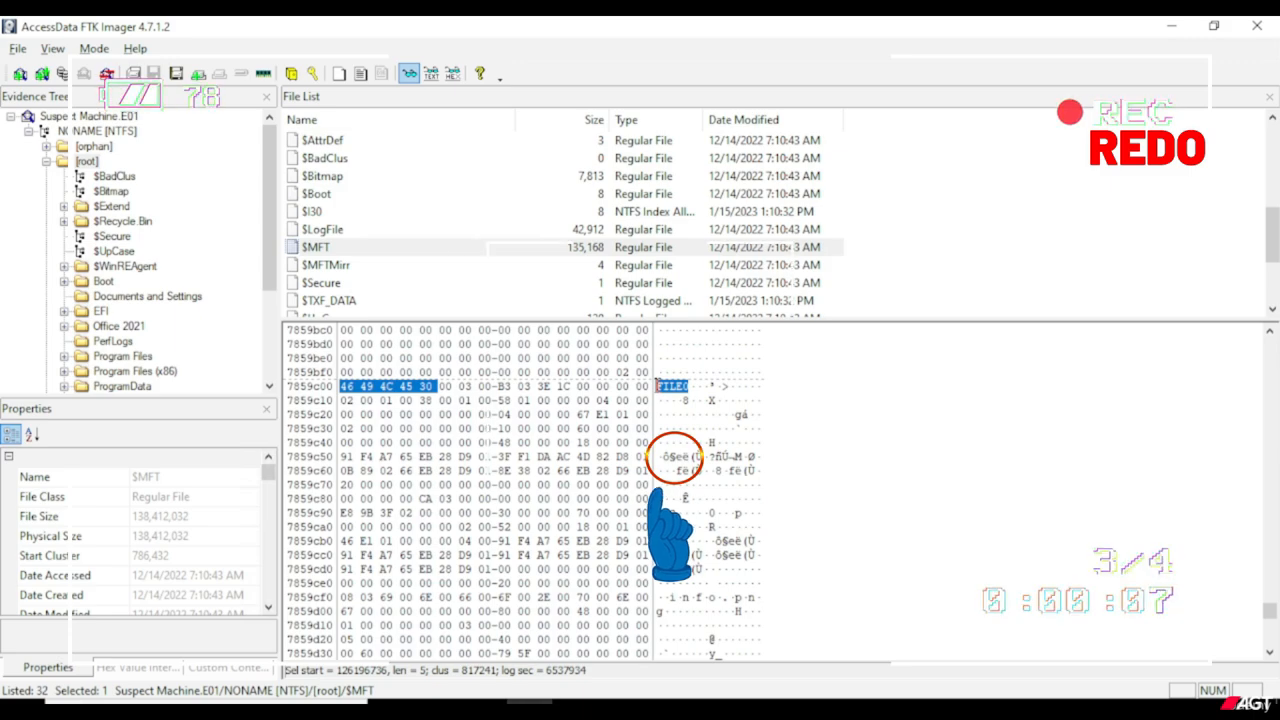
key("ctrl+g")
left_click(876, 492)
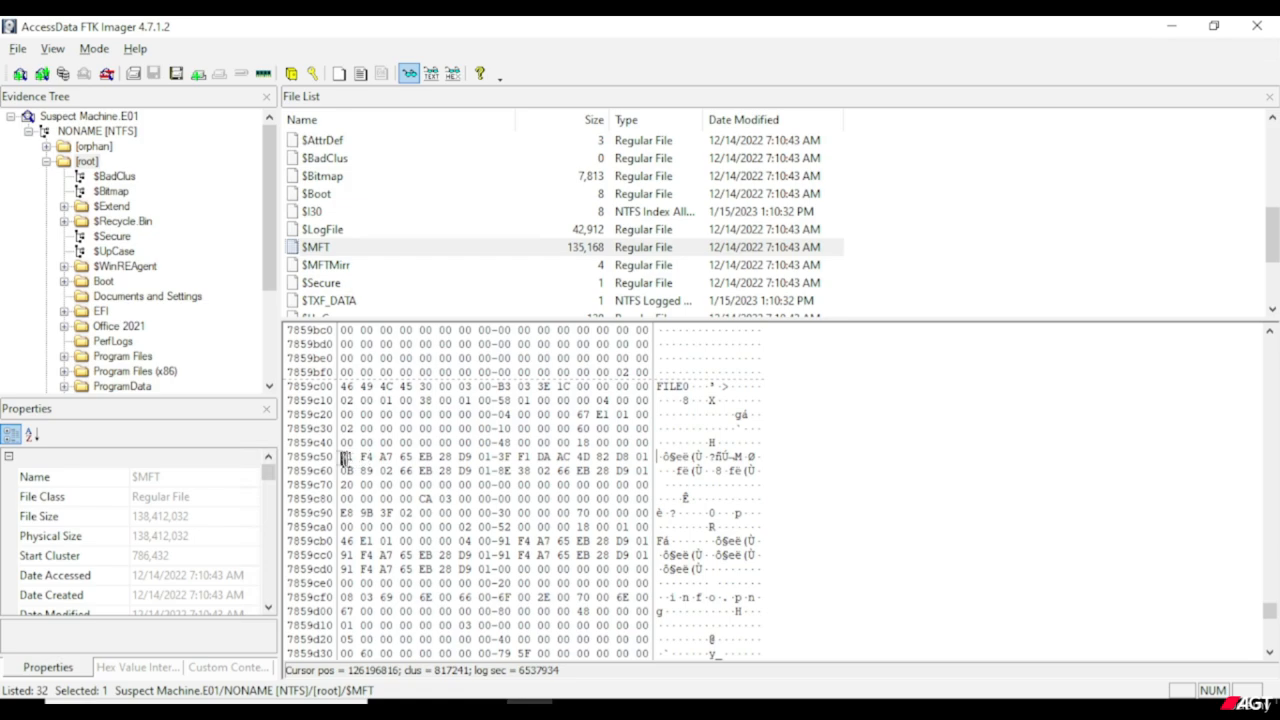
Select the eight-byte file creation time at the start of row 7859c50 and decode it in the Hex Value Interpreter.
left_click_drag(341, 456, 483, 456)
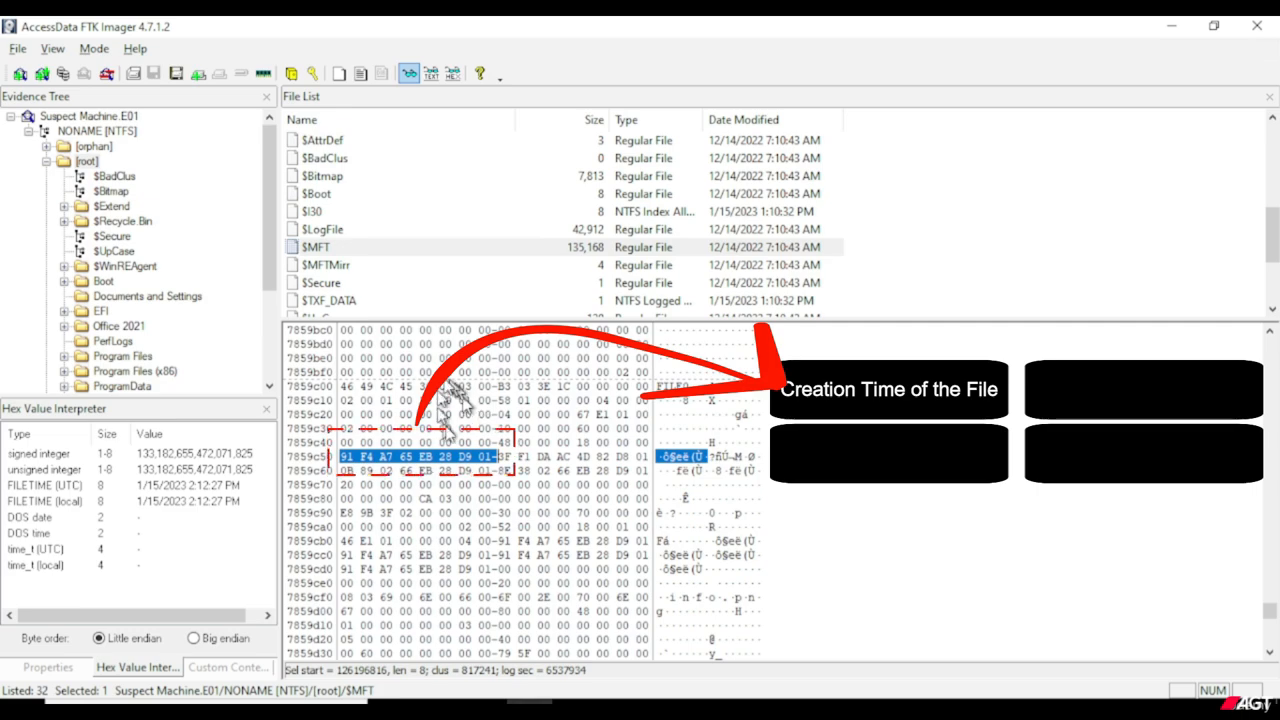
left_click(72, 671)
left_click(104, 672)
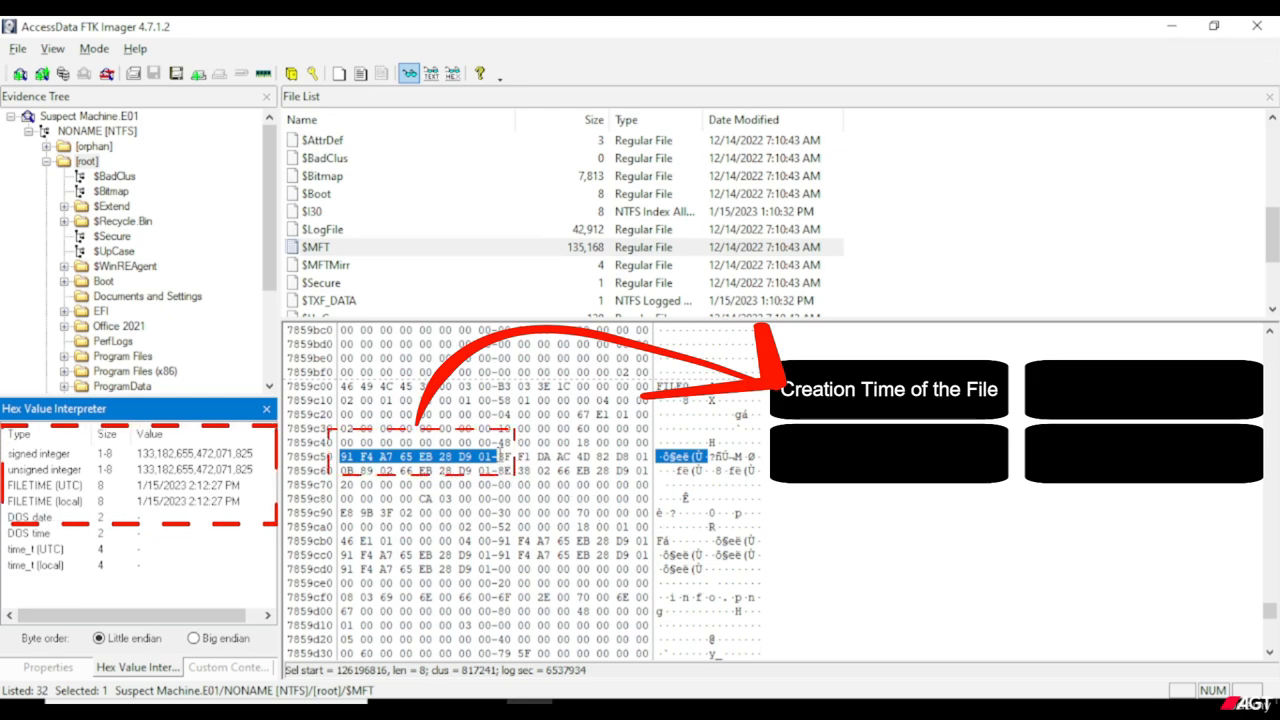
Decode the remaining three eight-byte timestamps on rows 7859c50 and 7859c60 one by one, and select all four timestamps together.
left_click_drag(500, 456, 643, 463)
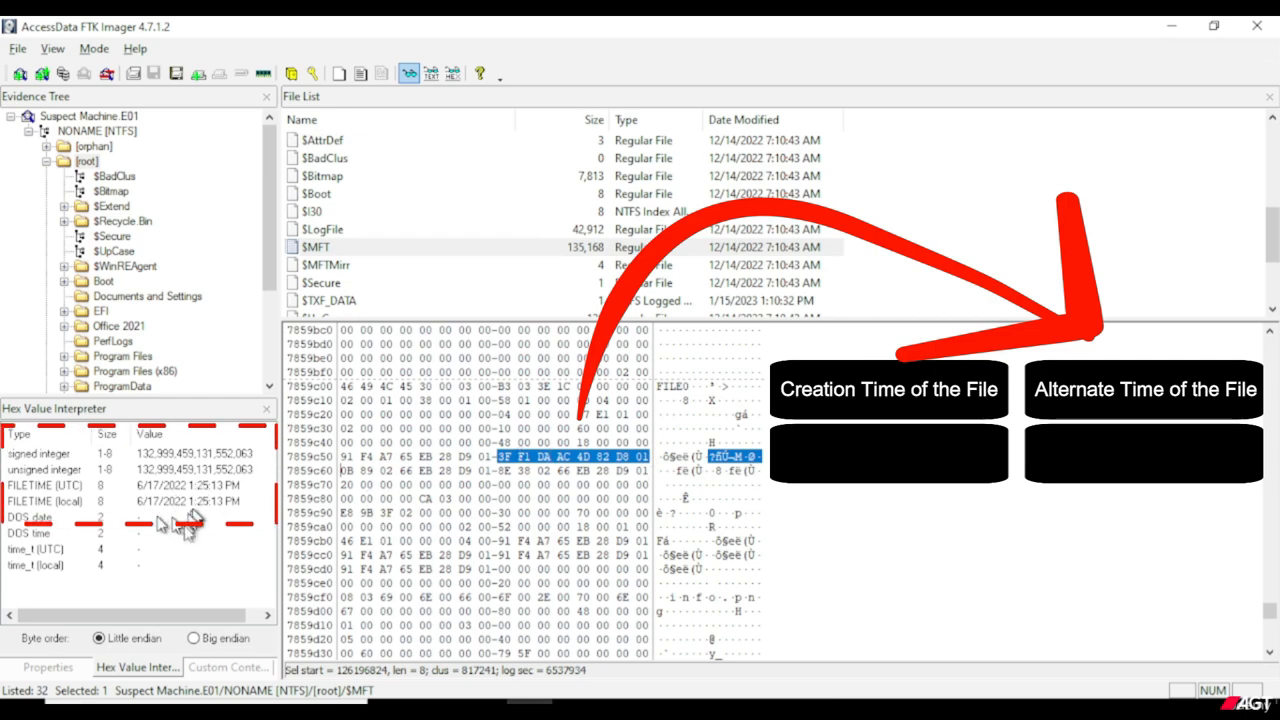
left_click_drag(344, 470, 512, 470)
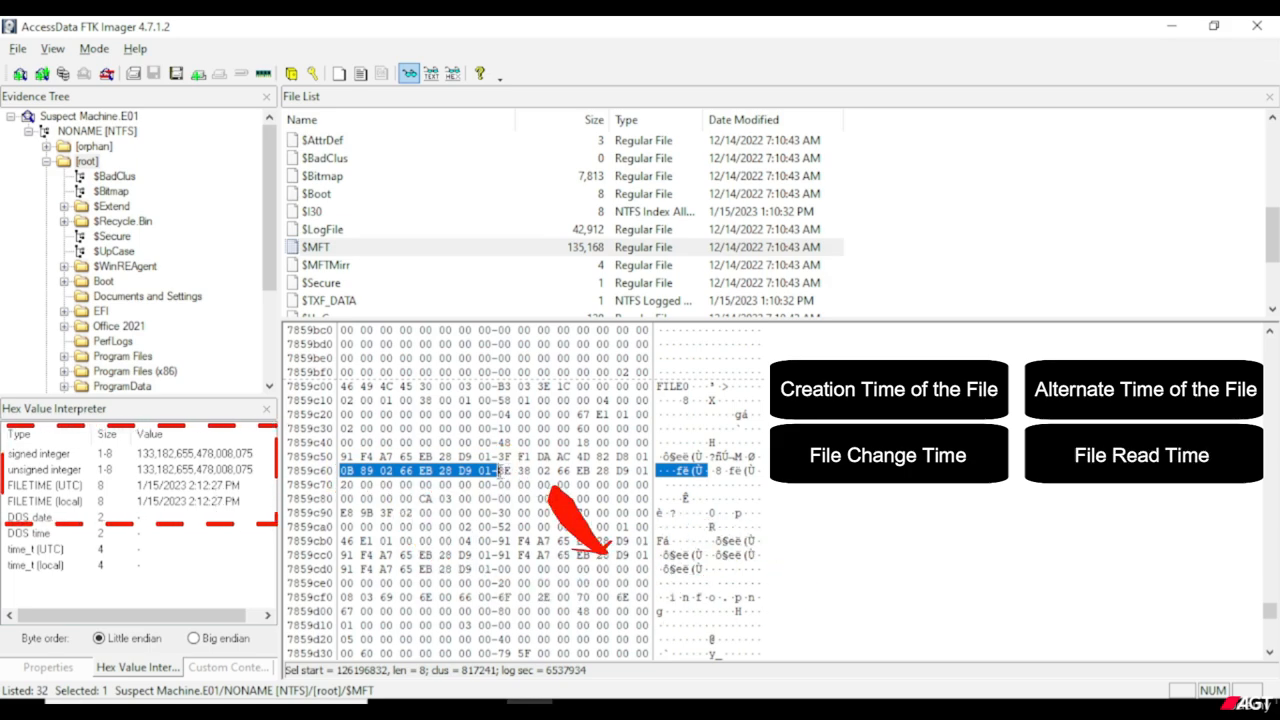
left_click_drag(500, 471, 649, 468)
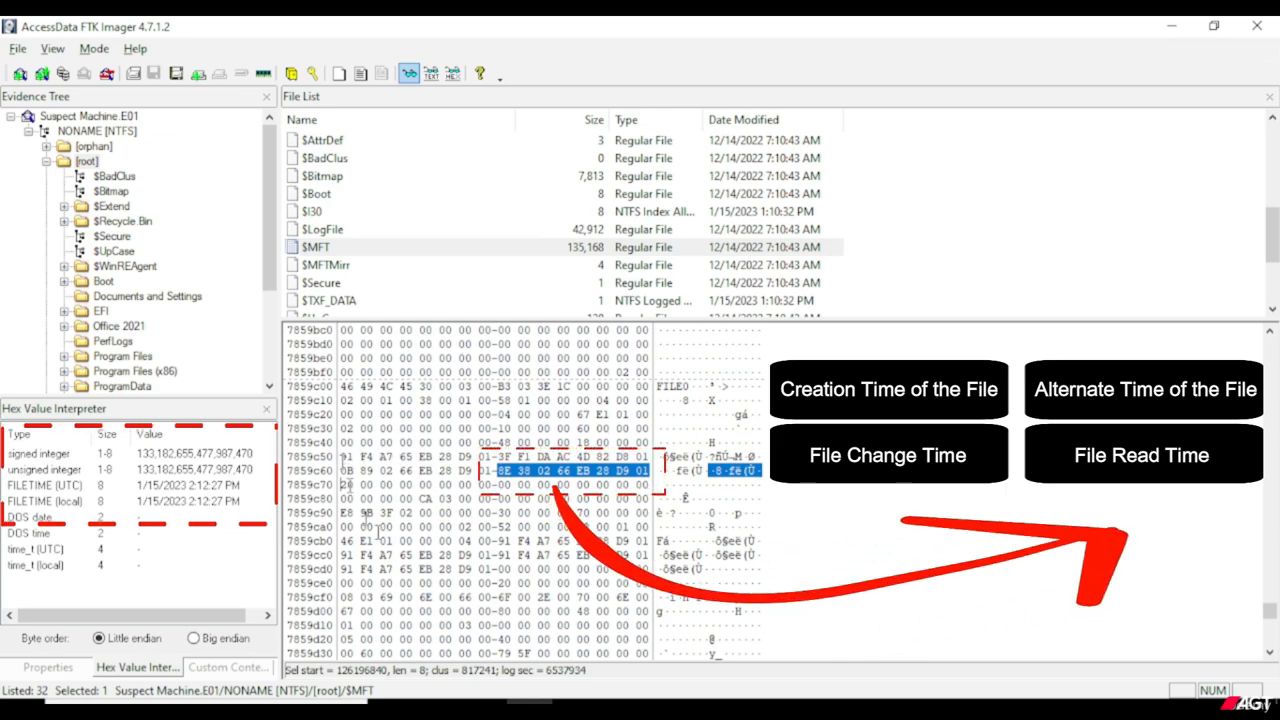
left_click(345, 456)
left_click_drag(345, 456, 650, 470)
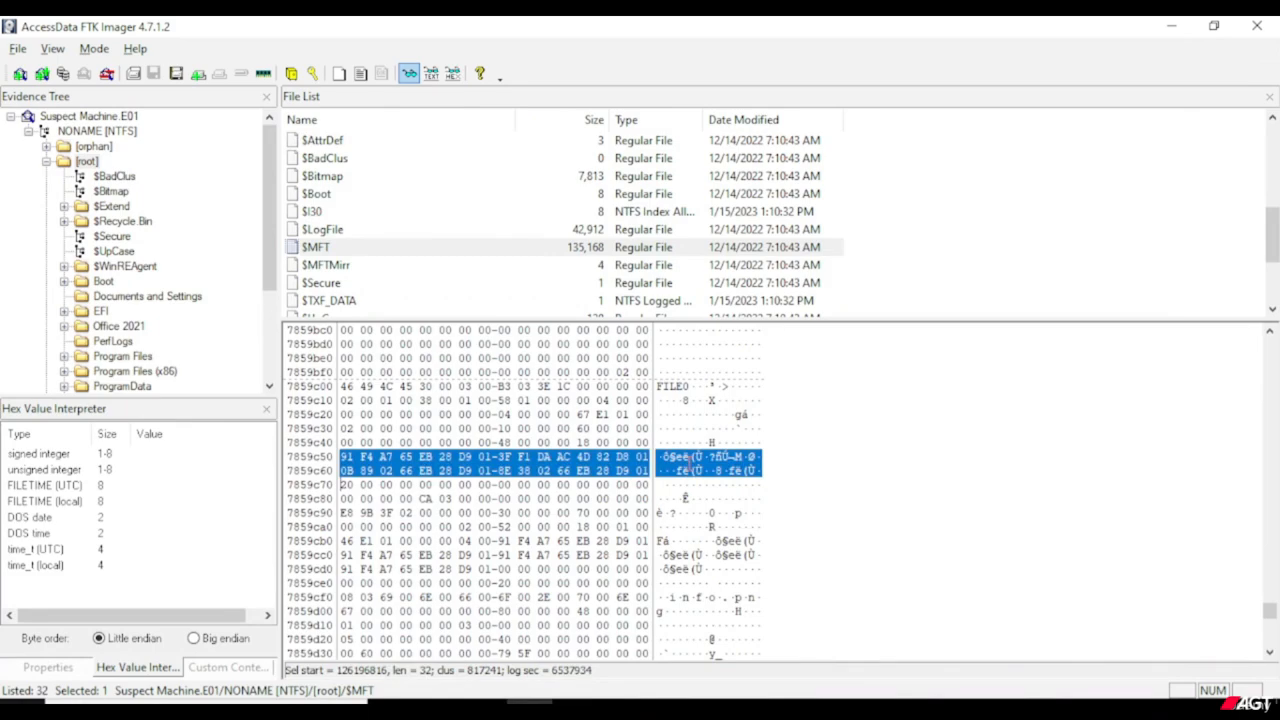
Search downward from the record's timestamps for the binary hex value 80 00 00 00.
left_click(689, 457)
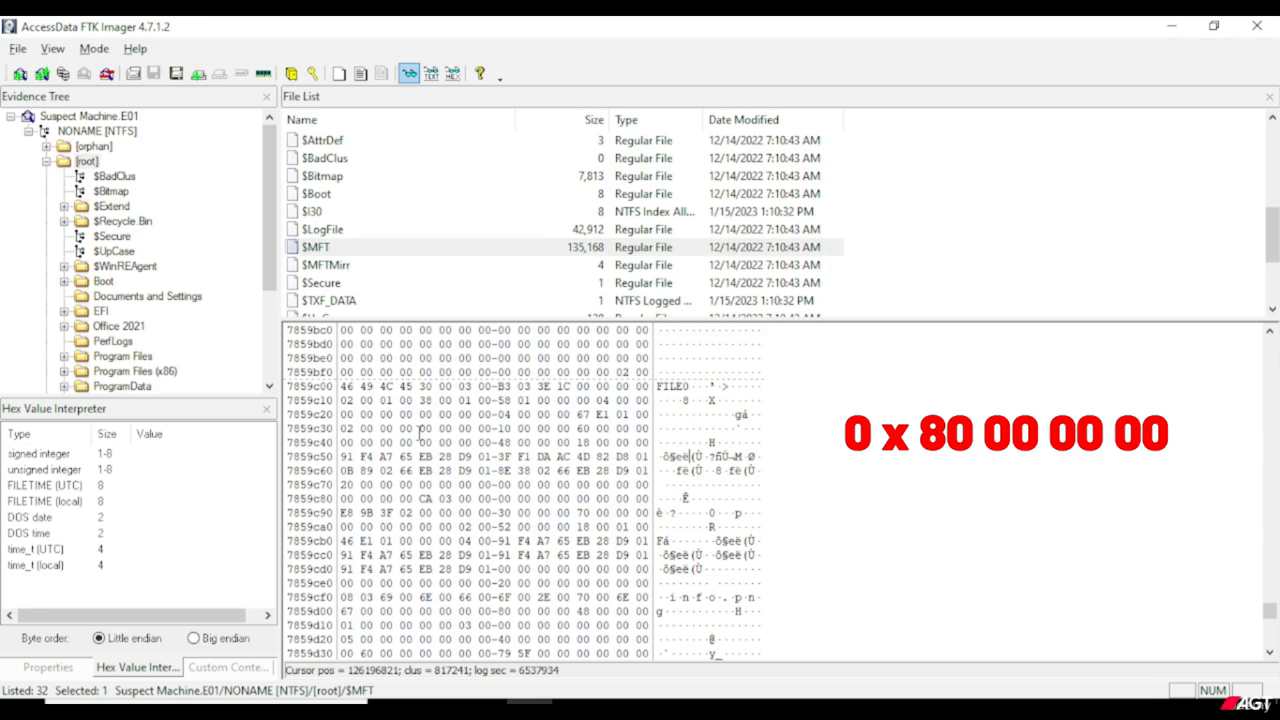
right_click(419, 442)
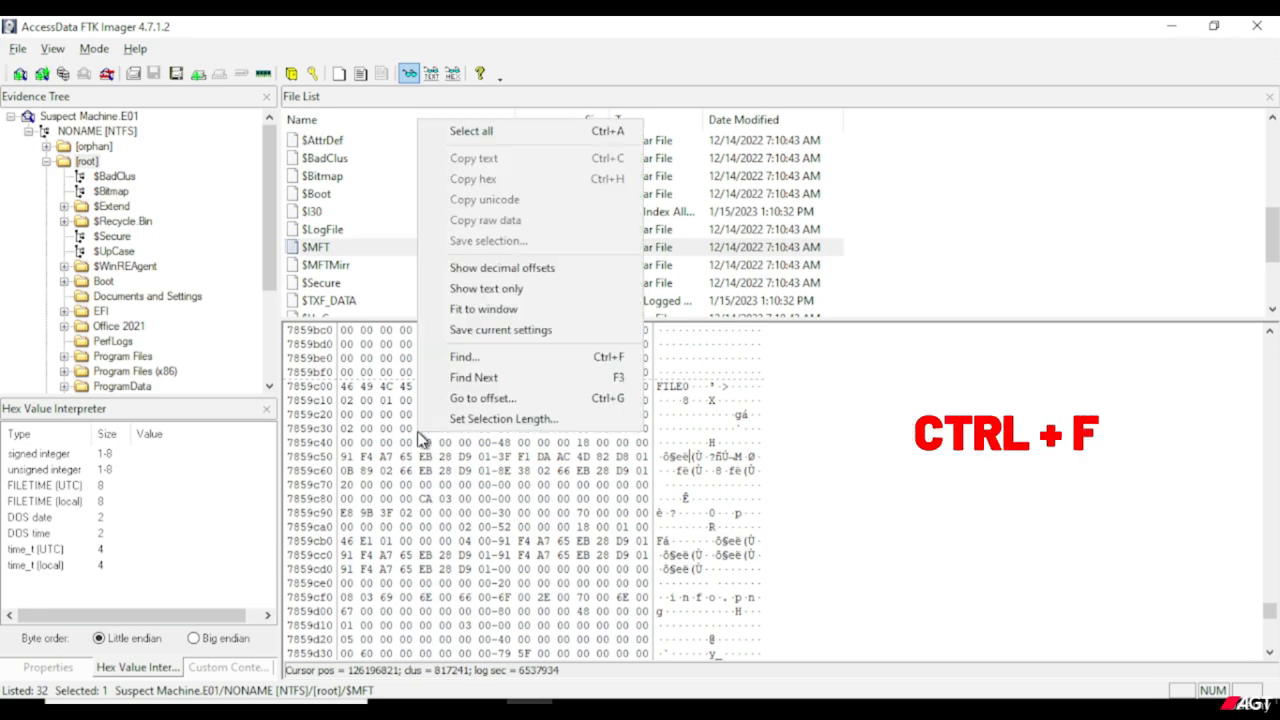
left_click(497, 362)
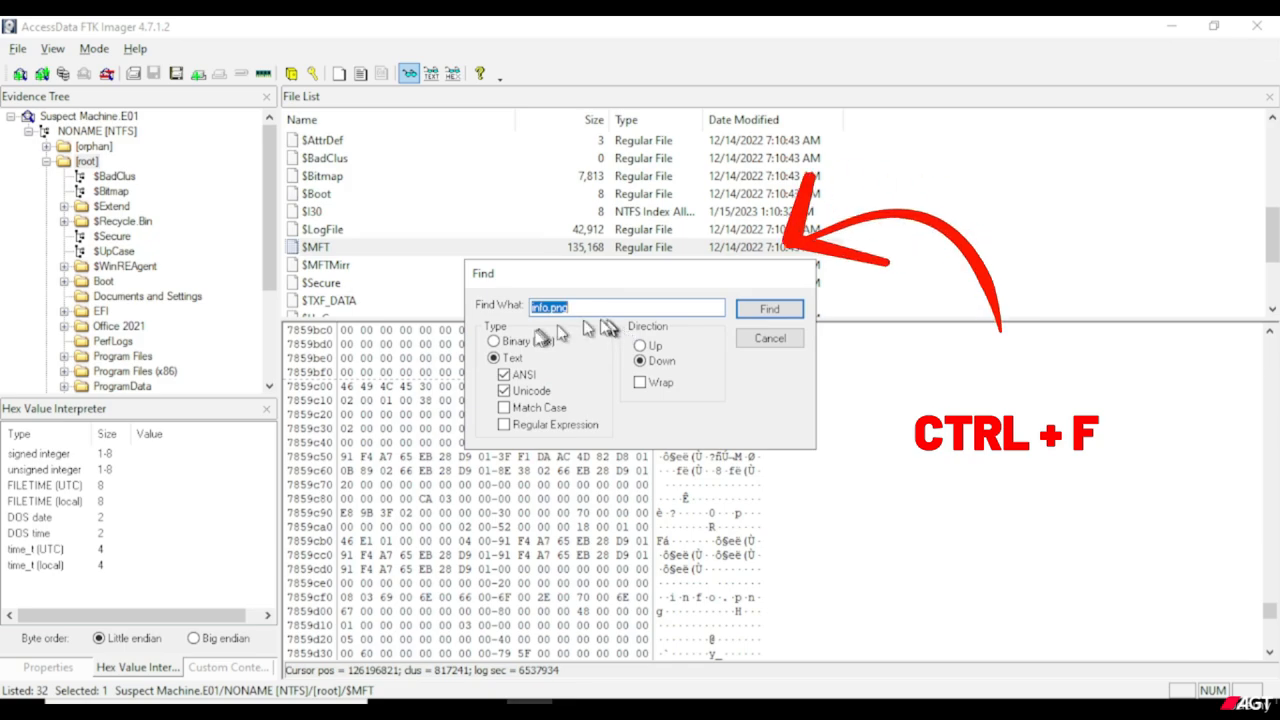
left_click(532, 344)
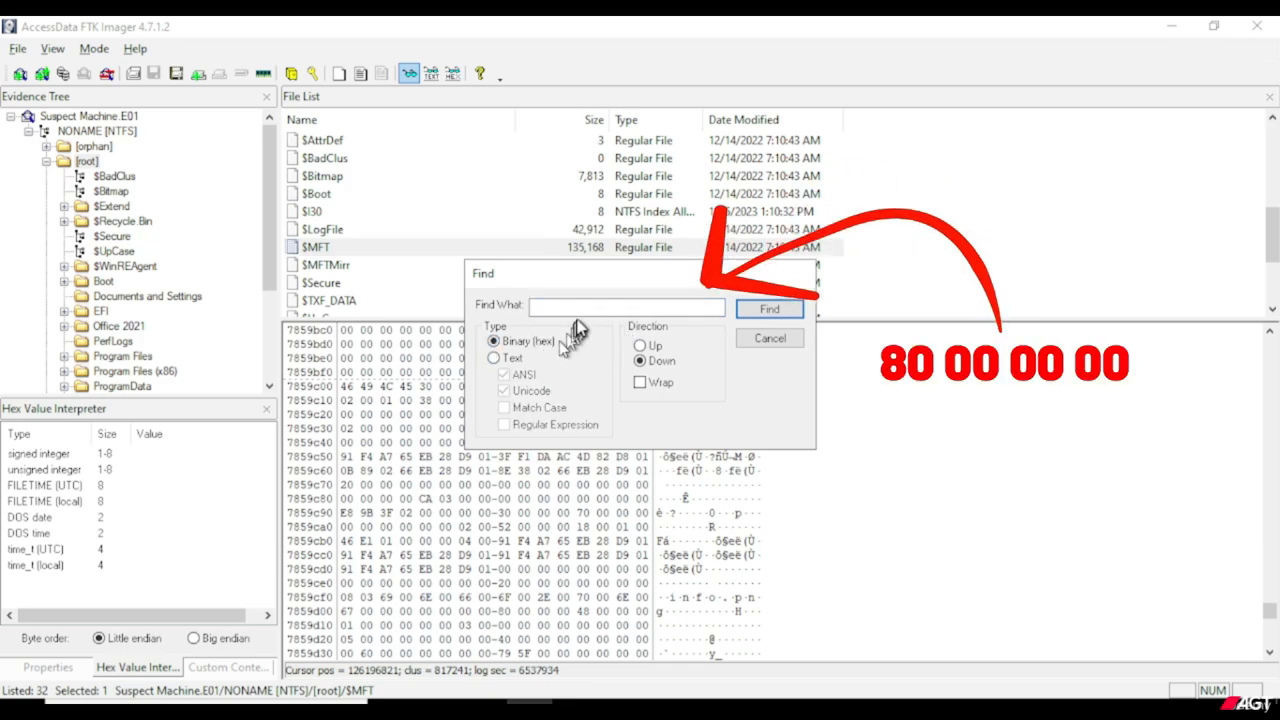
left_click(576, 310)
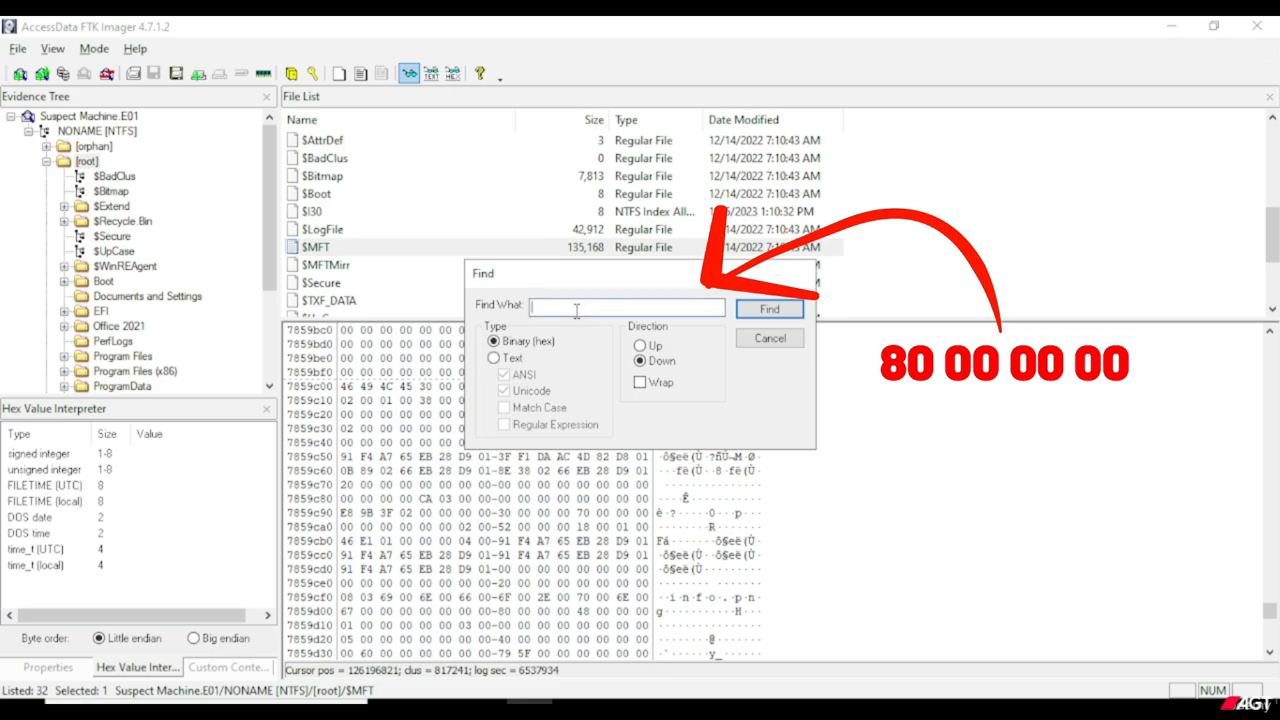
type("80")
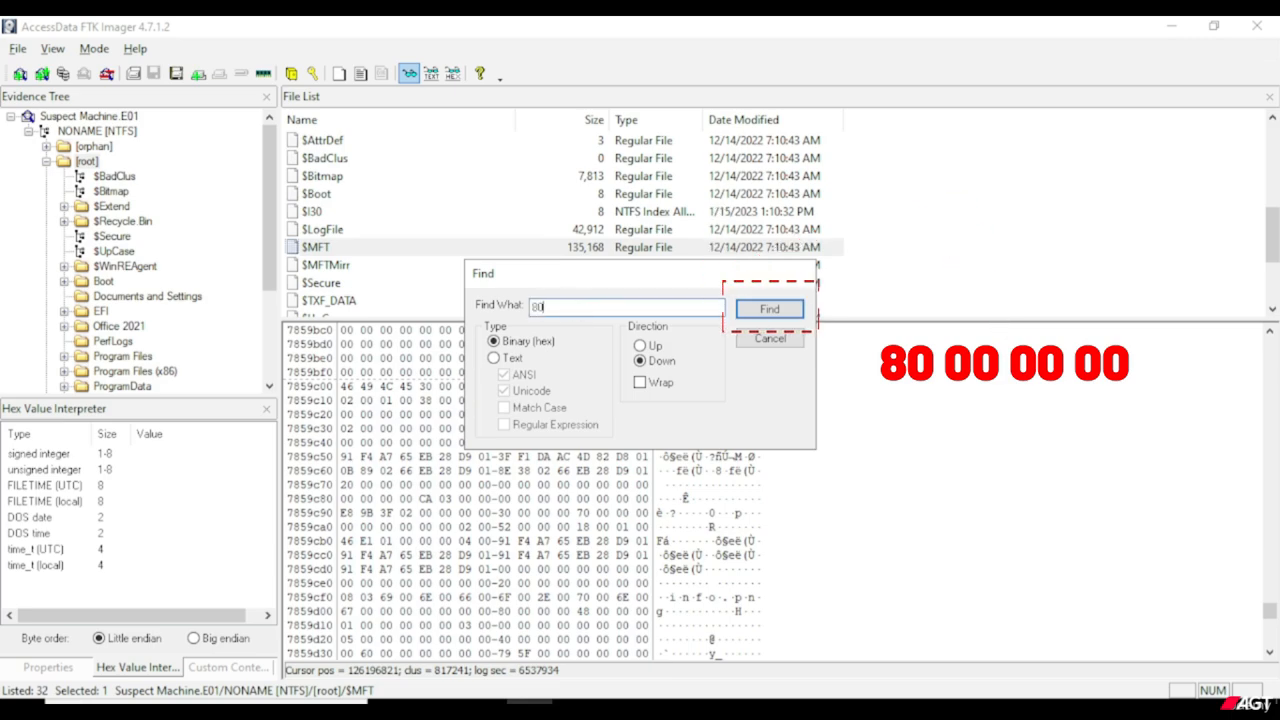
type(" 00")
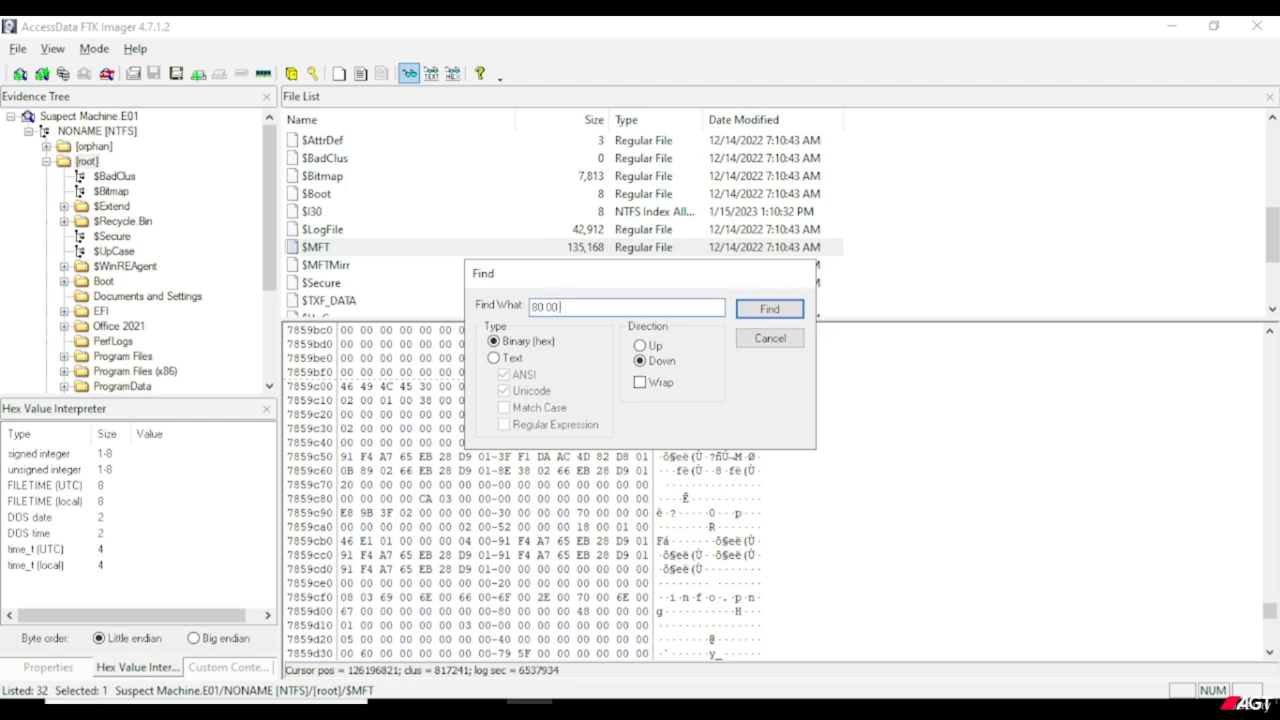
type(" 00 00")
left_click(793, 314)
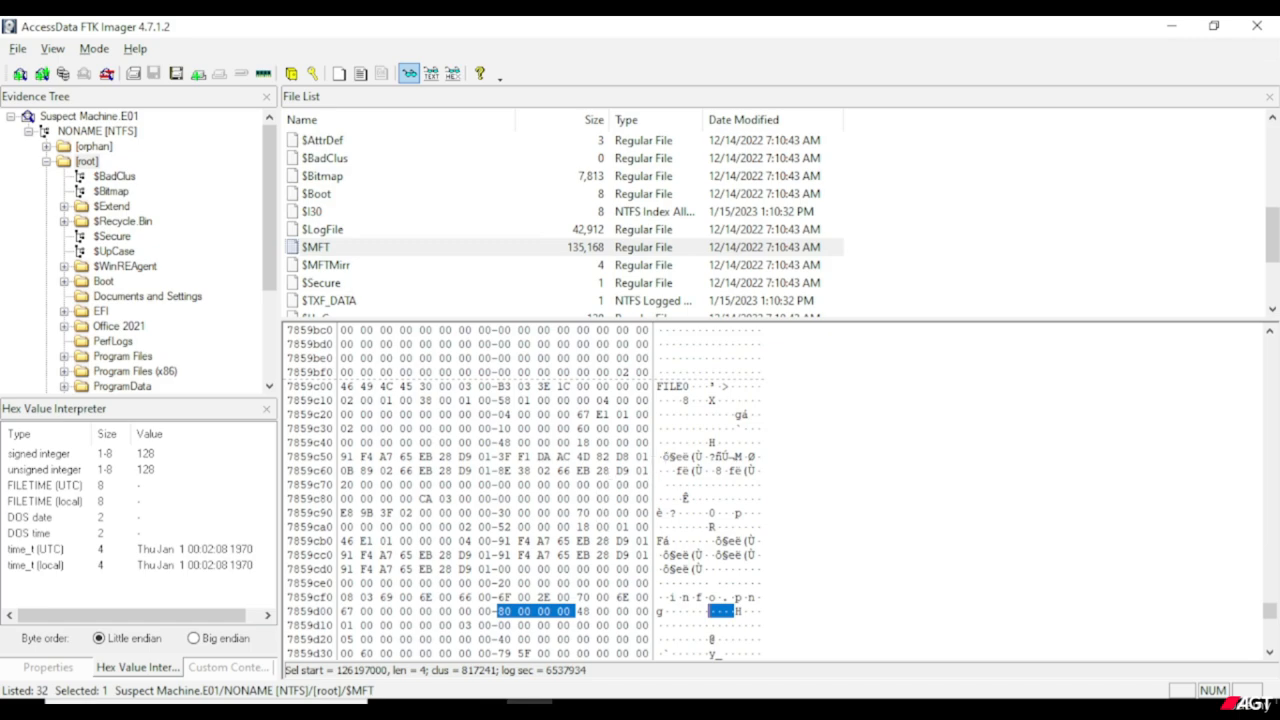
Select the four bytes 48 00 00 00 following the 80 00 00 00 marker to interpret the attribute's length.
scroll(603, 530, "down", 1)
scroll(603, 548, "down", 1)
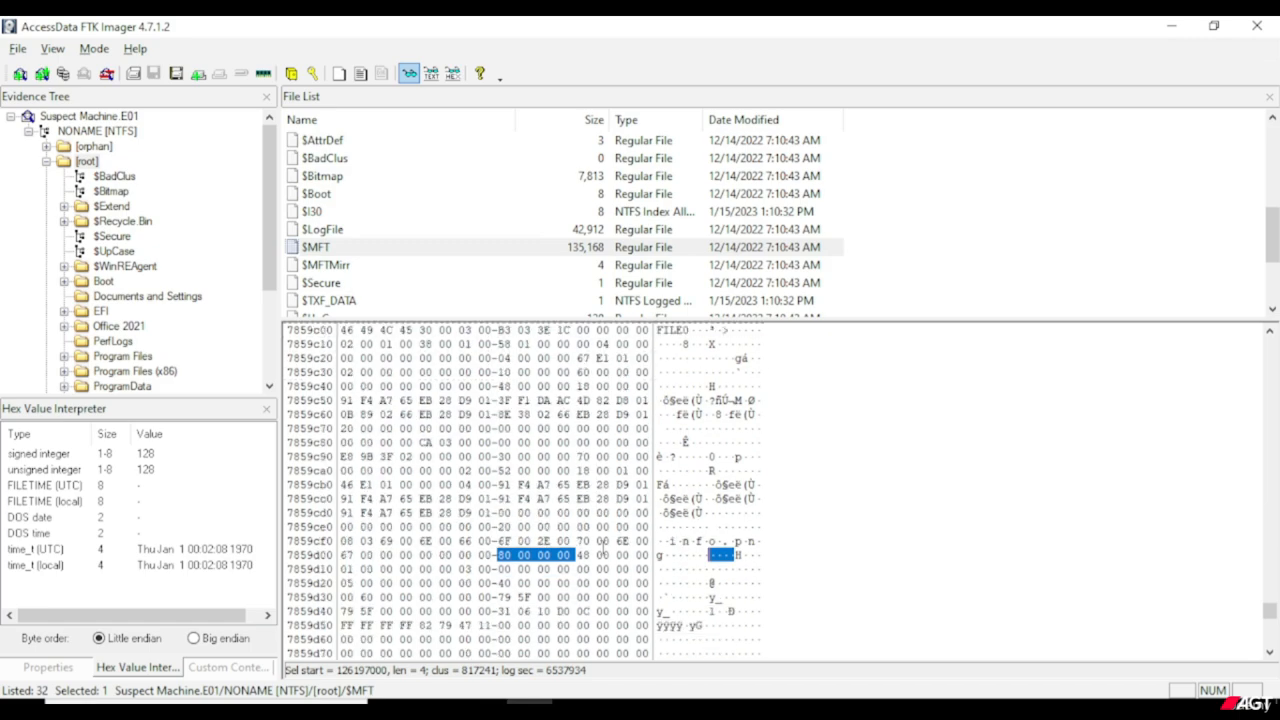
scroll(603, 548, "down", 2)
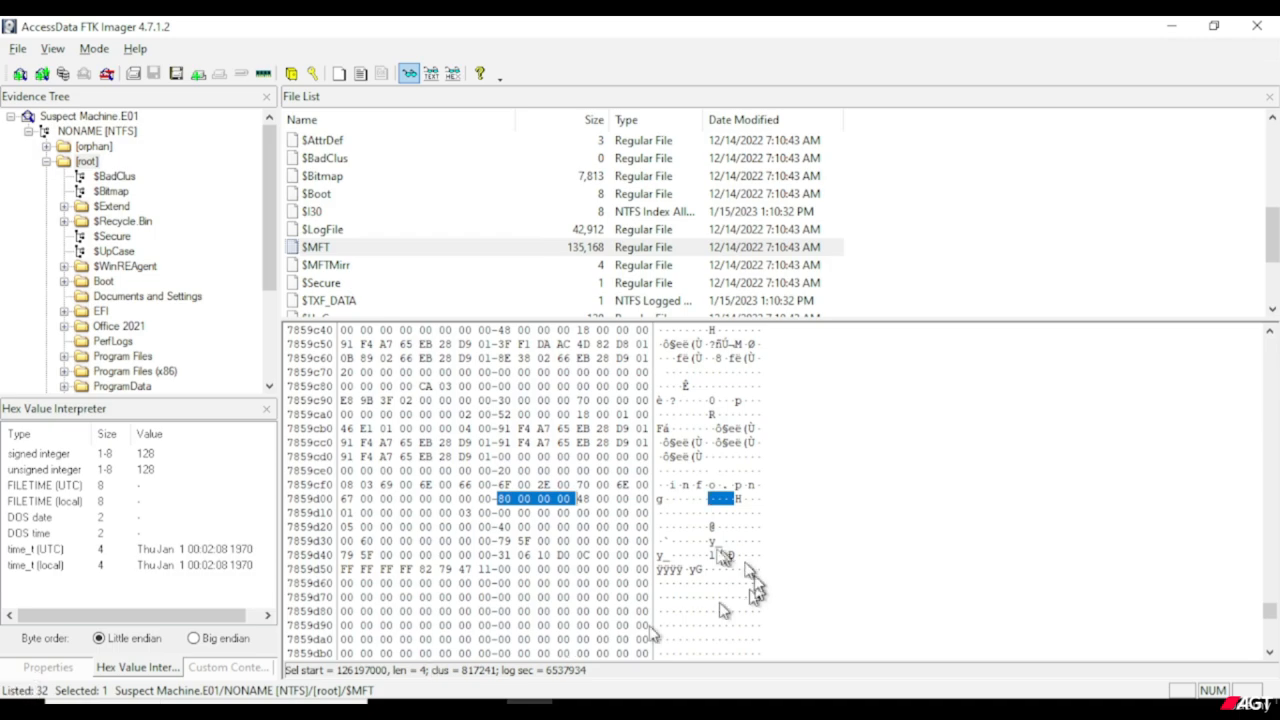
left_click(583, 499)
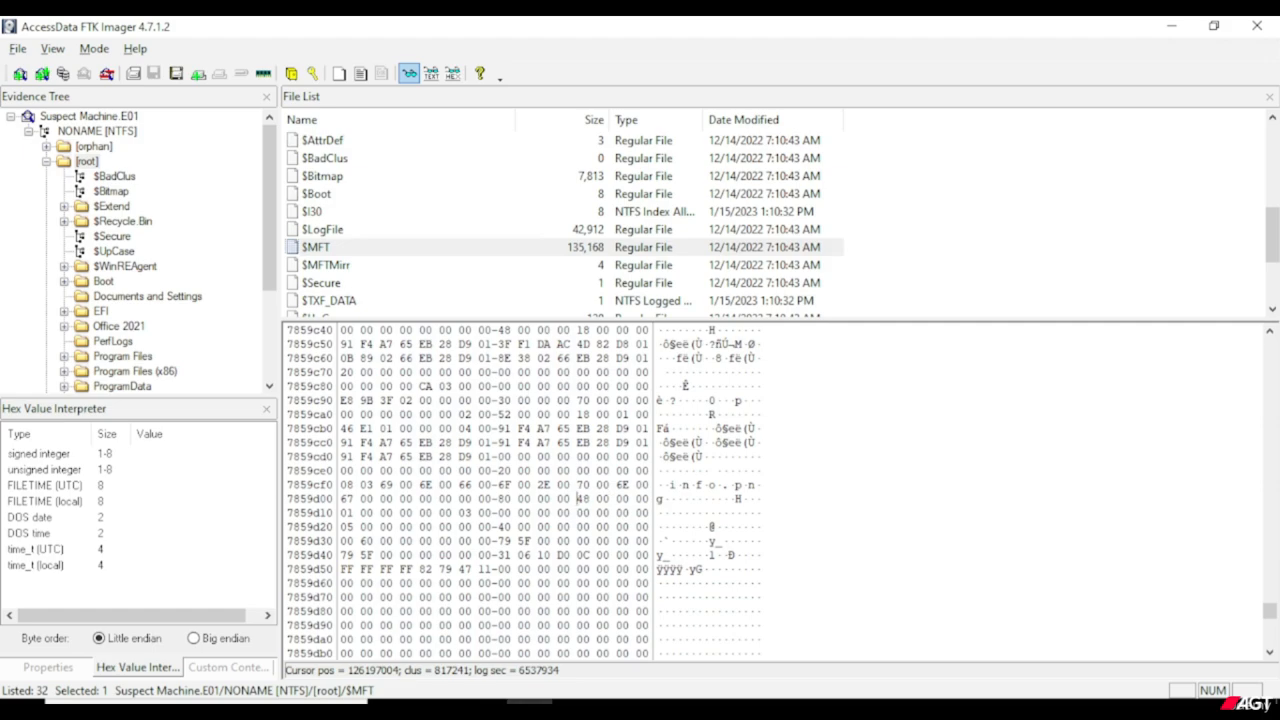
left_click_drag(588, 499, 650, 499)
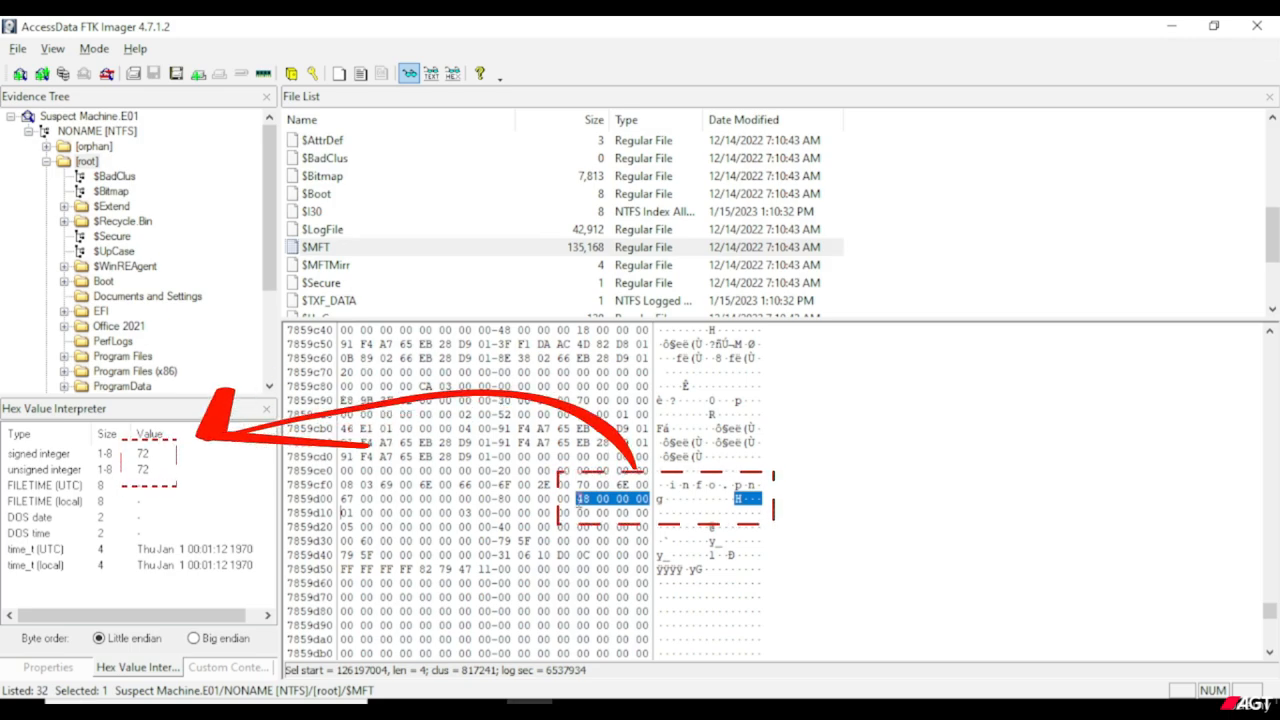
Start a new selection at the 48 byte on row 7859d00 and extend it byte by byte through 01 00 on row 7859d10.
left_click(578, 499)
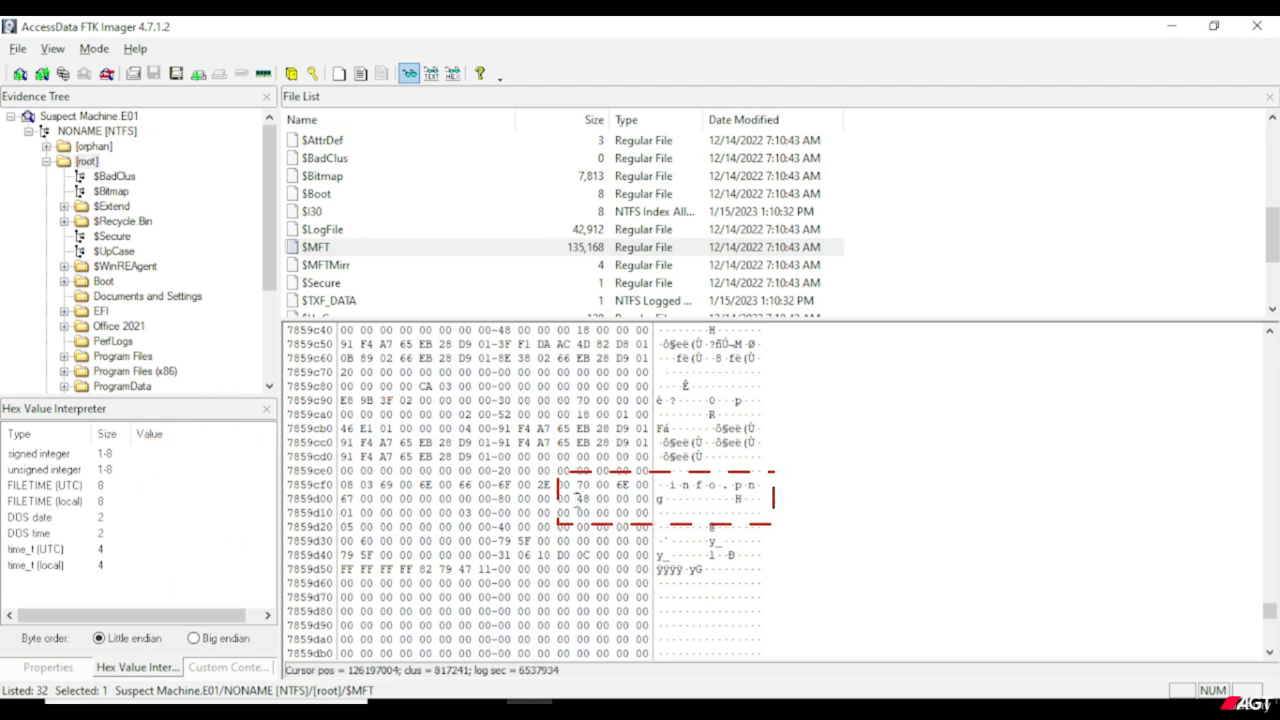
left_click(580, 499)
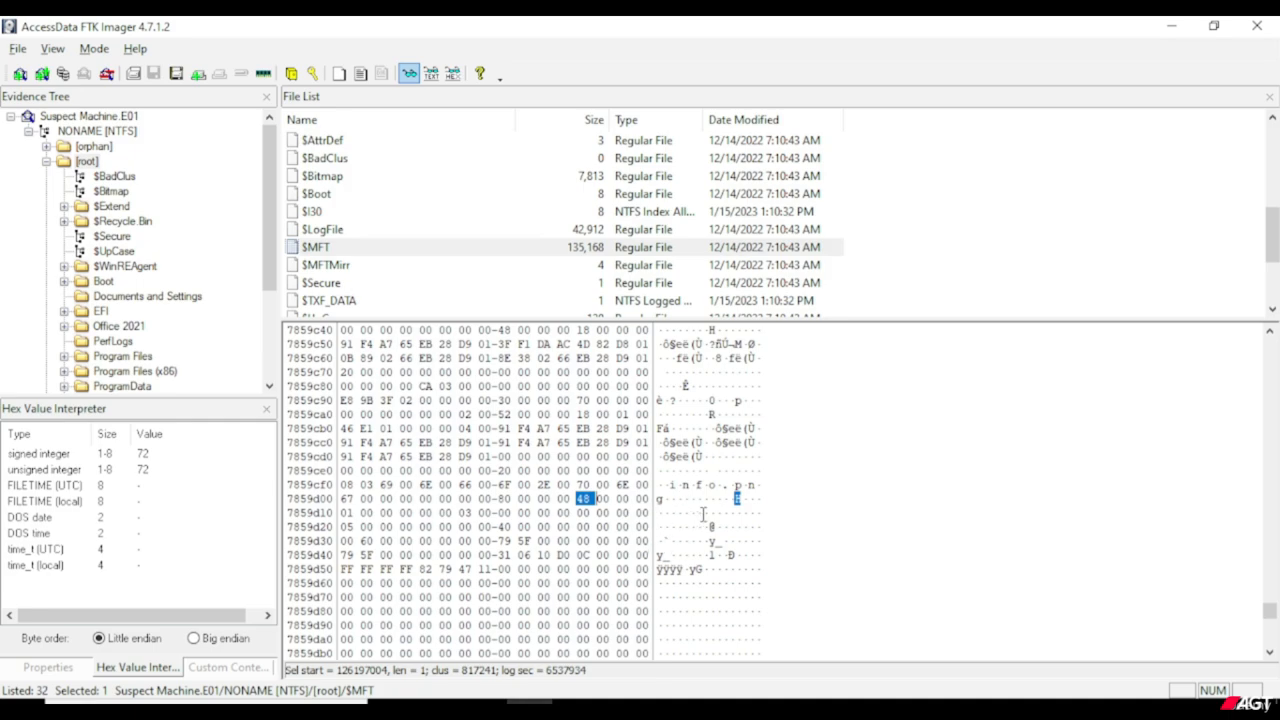
key("shift+Right")
key("shift+Right")
key("shift+Right")
key("shift+Right")
key("shift+Right")
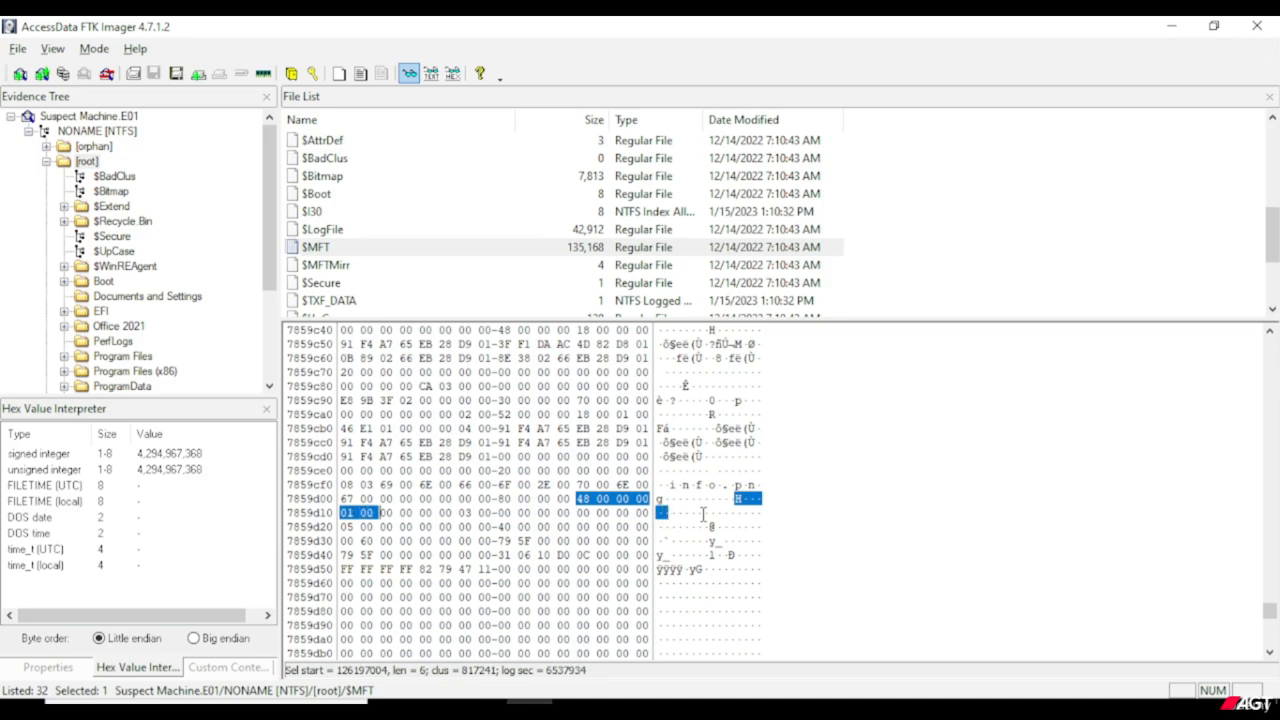
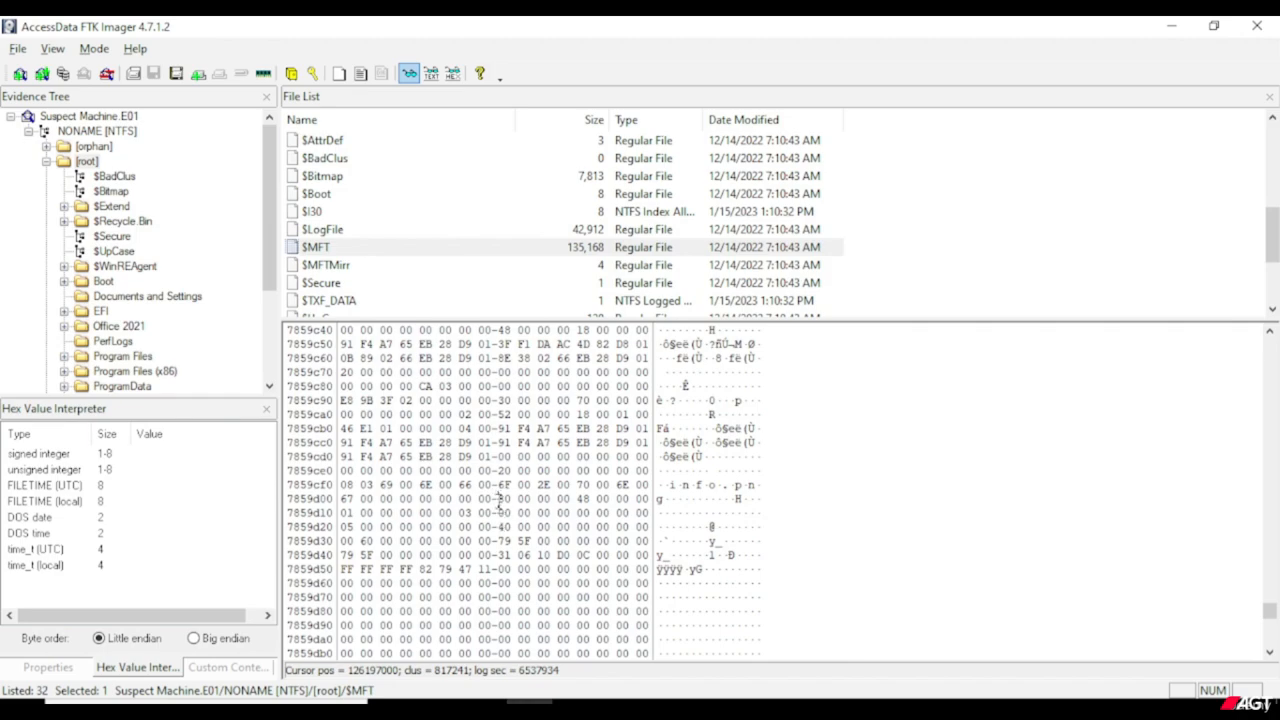
Select the 32 bytes starting at the 80 marker on row 7859d00, and interpret the 40 byte that follows them on row 7859d20.
left_click_drag(498, 498, 495, 532)
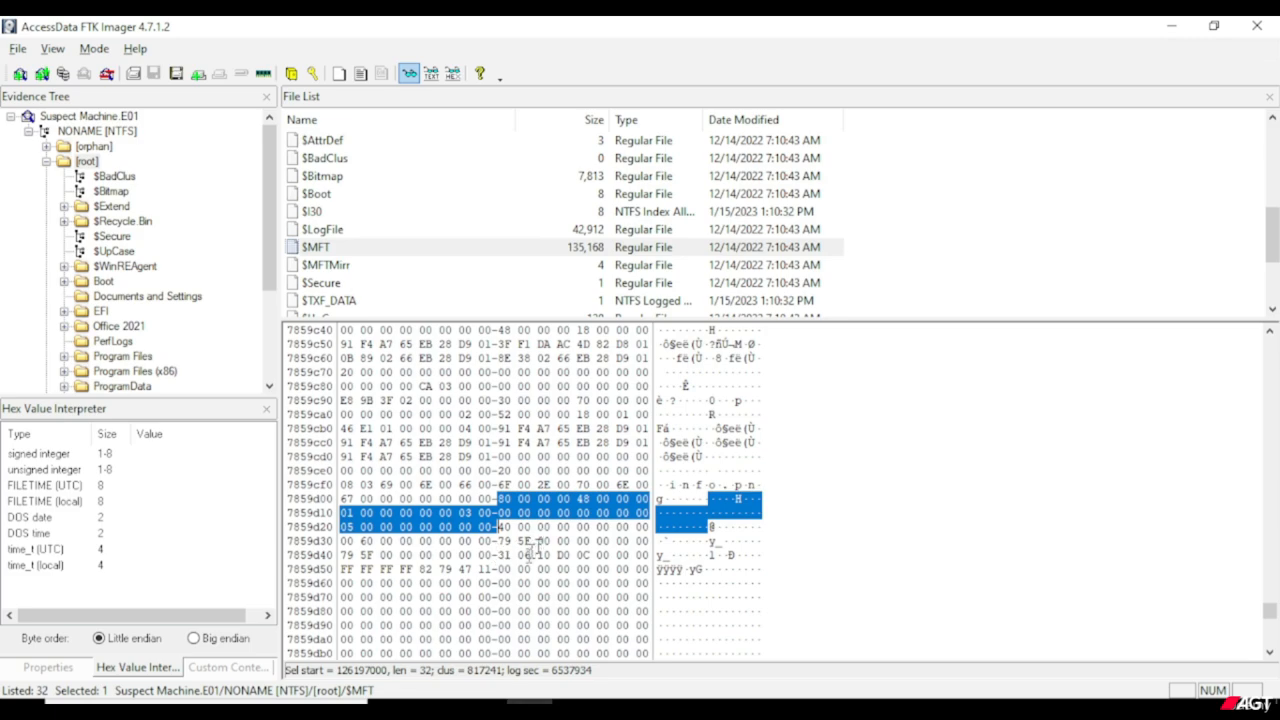
left_click(505, 526)
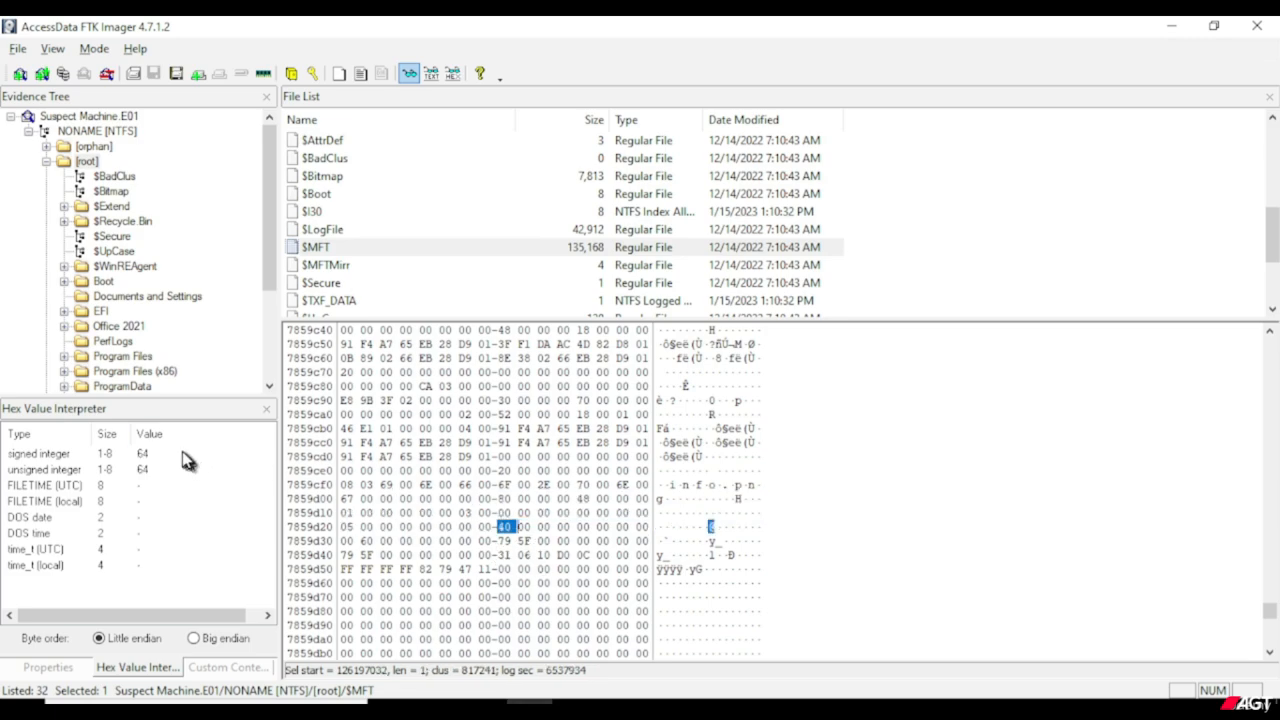
left_click(183, 455)
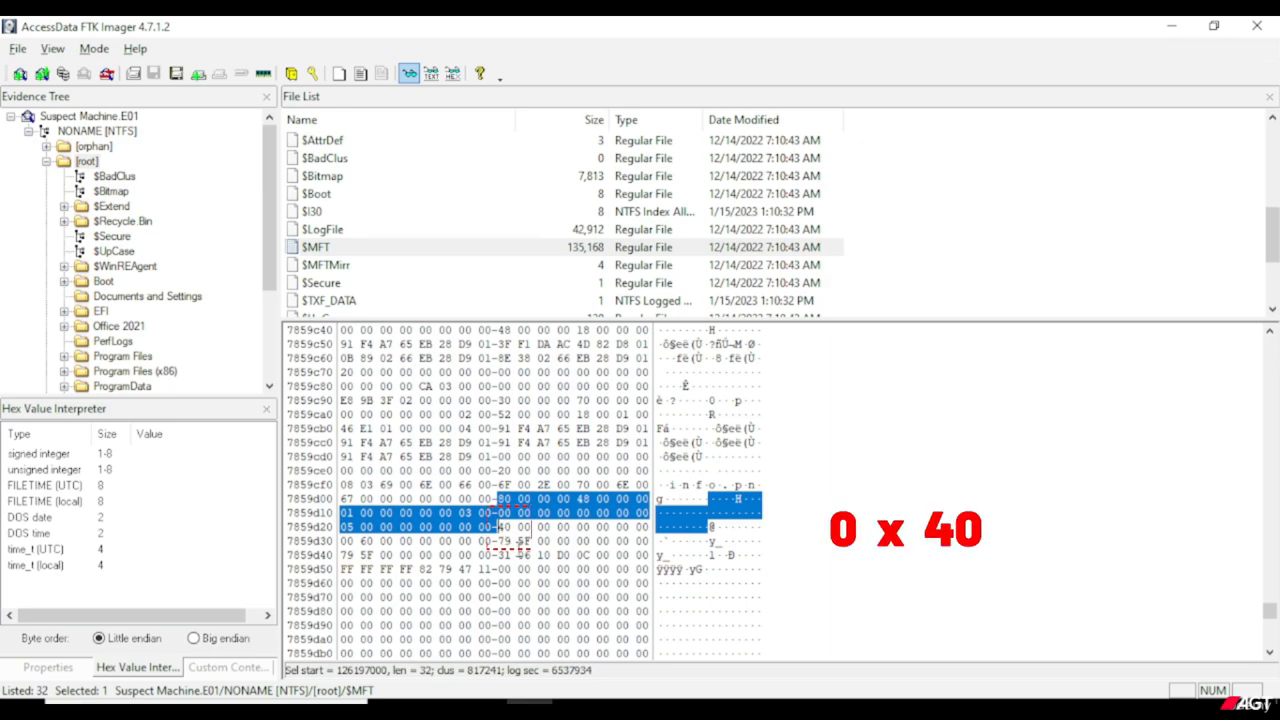
left_click(497, 527)
left_click_drag(497, 527, 508, 527)
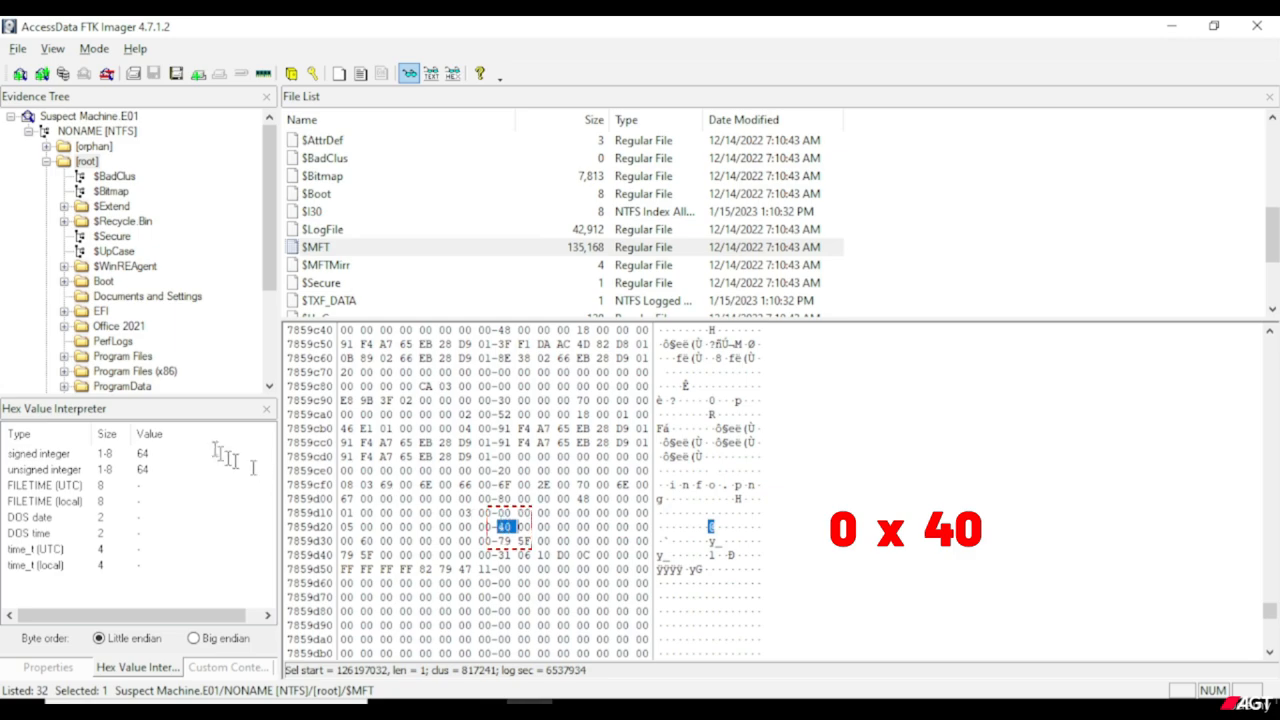
left_click(184, 454)
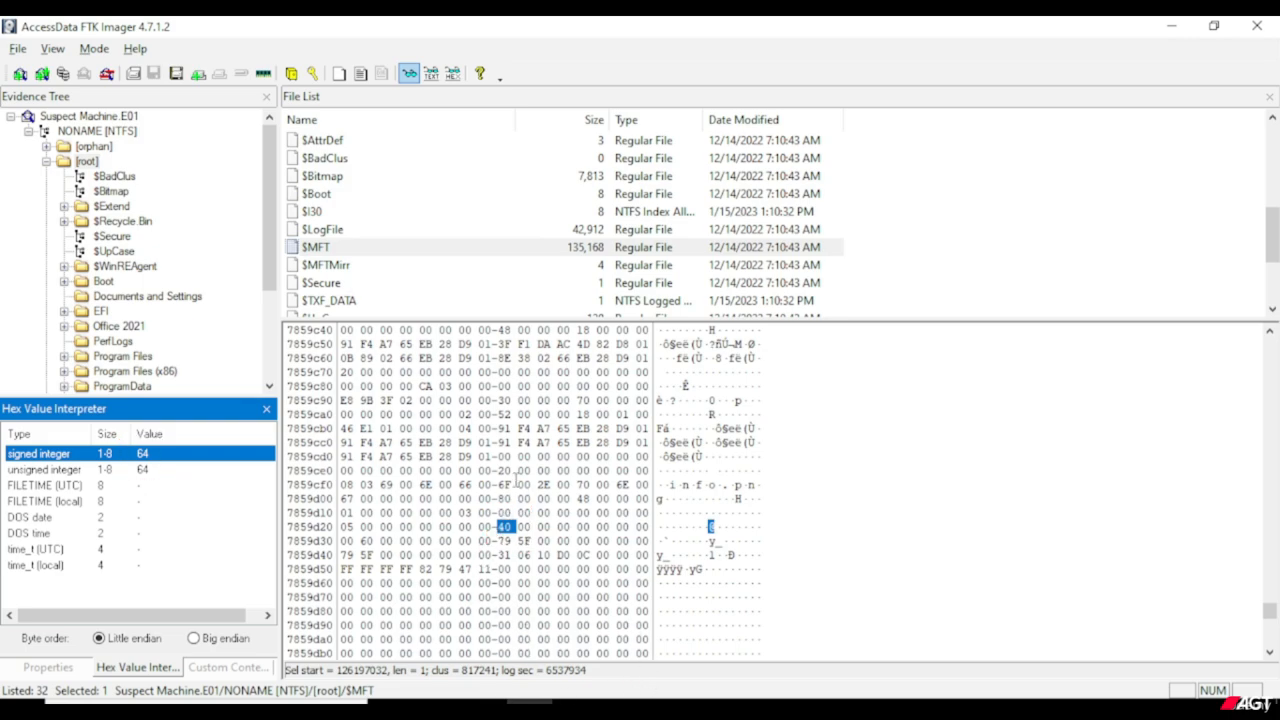
Search downward again from row 7859cd0 for the binary hex value 80 00 00 00.
left_click(515, 484)
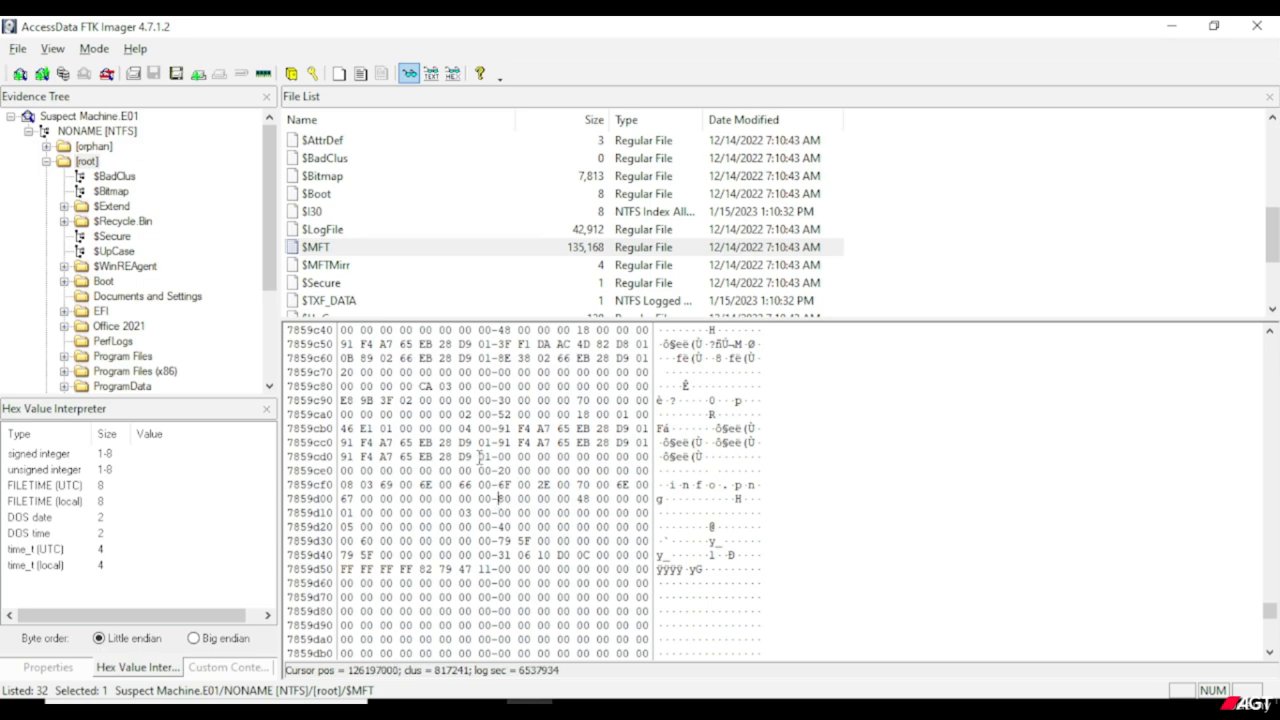
right_click(478, 455)
left_click(510, 379)
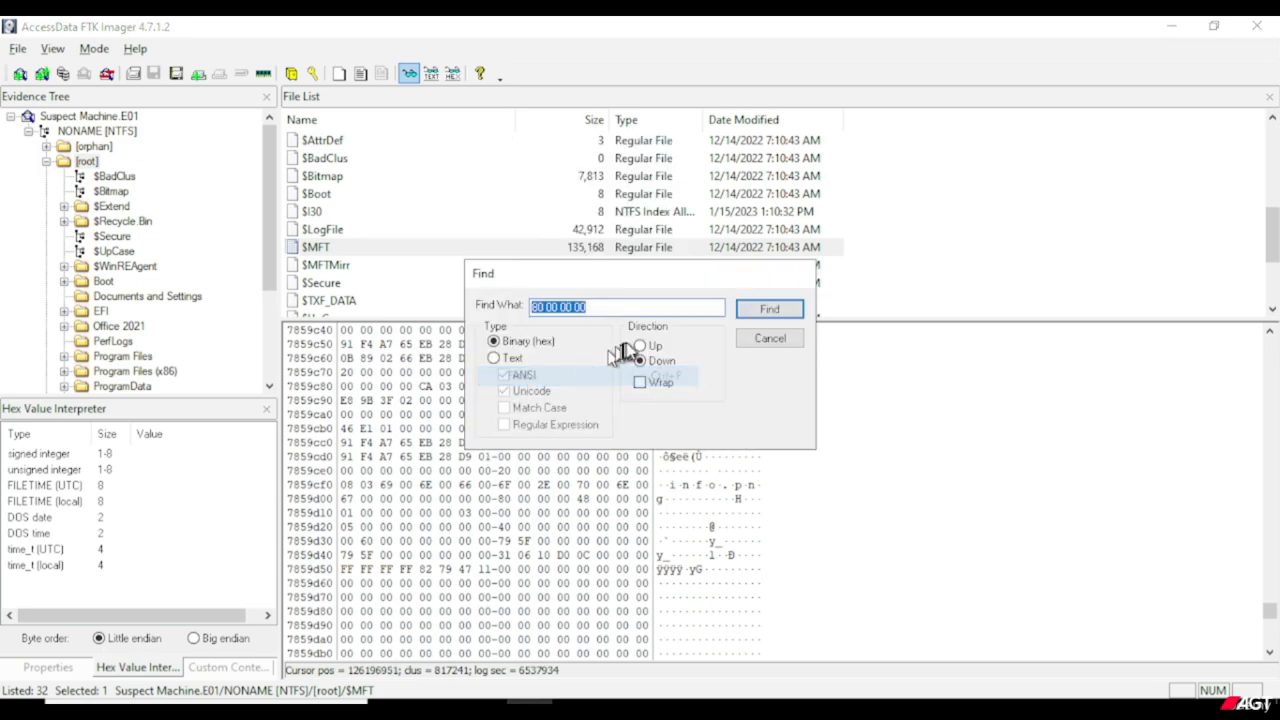
left_click(768, 311)
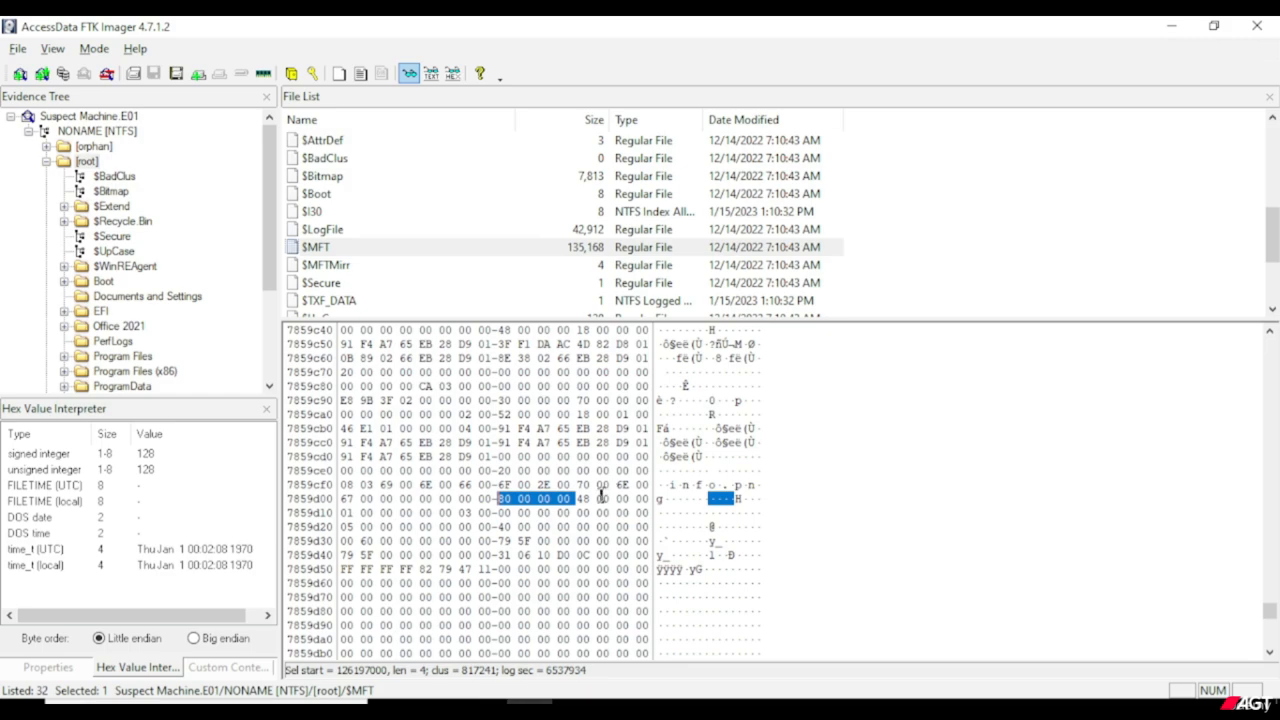
Select the 64 bytes starting at the 80 marker, and interpret the 31 byte that follows them on row 7859d40.
left_click_drag(500, 498, 498, 555)
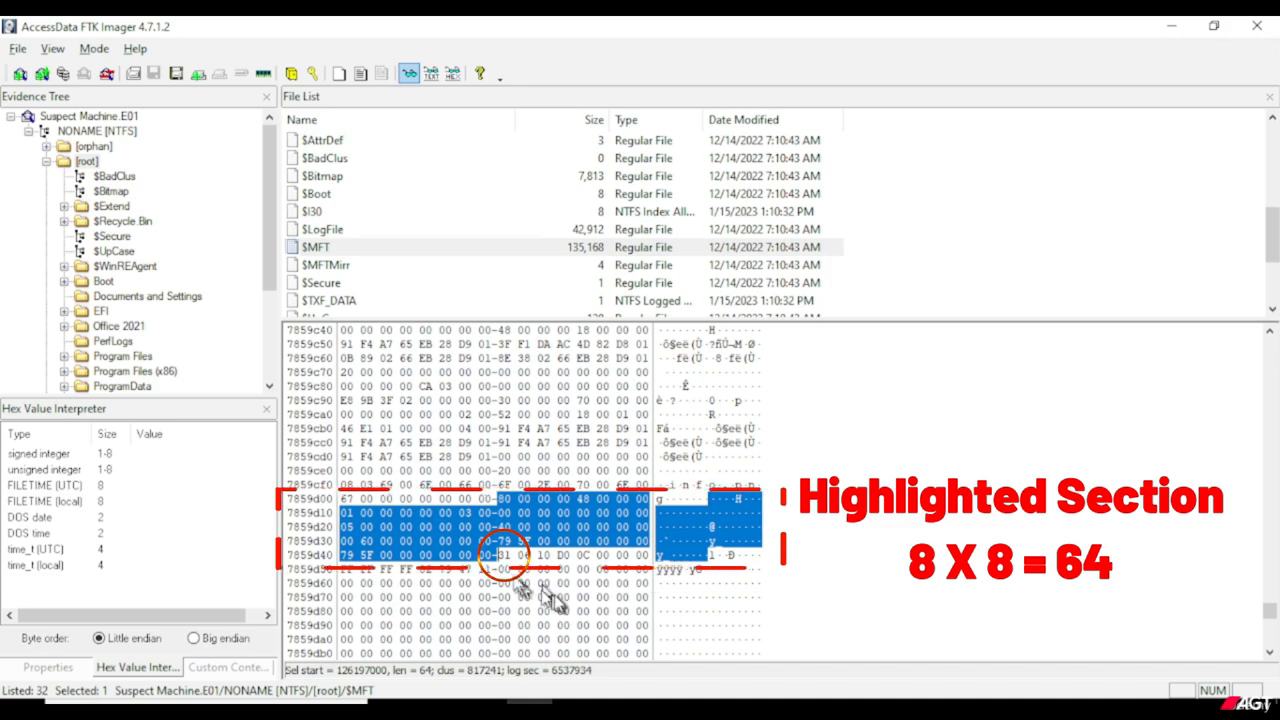
left_click(503, 555)
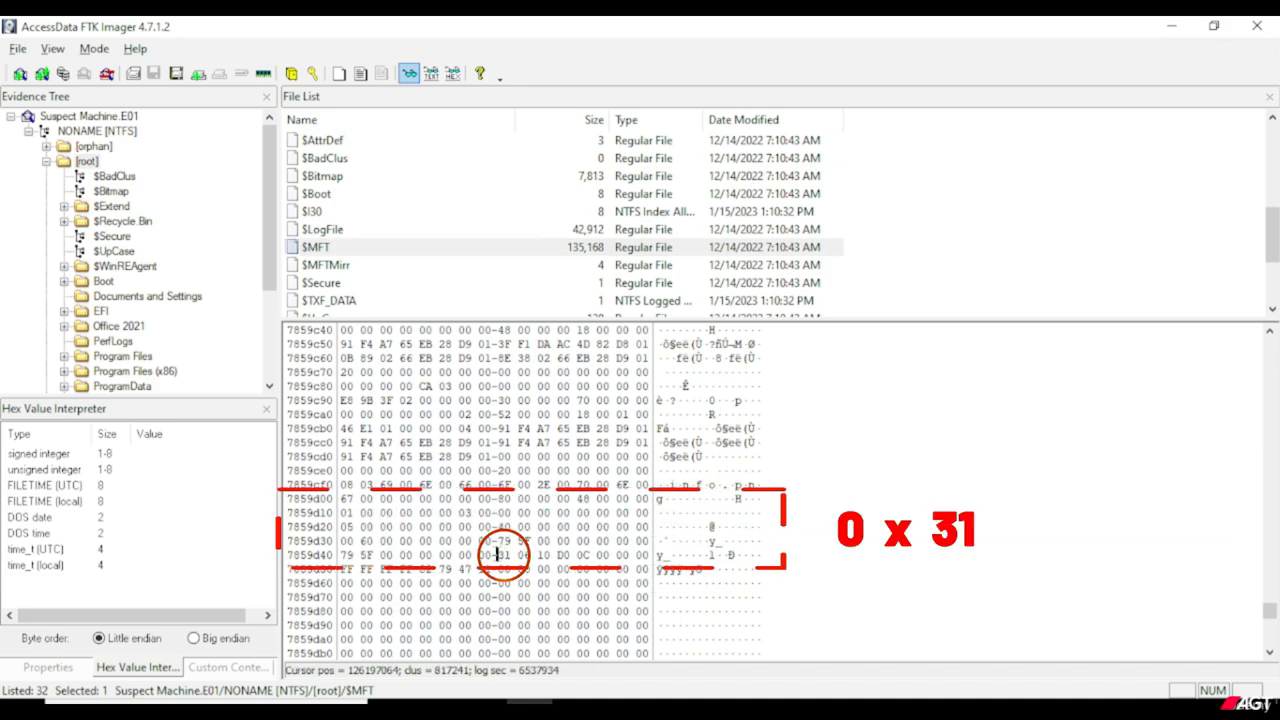
left_click_drag(498, 555, 512, 555)
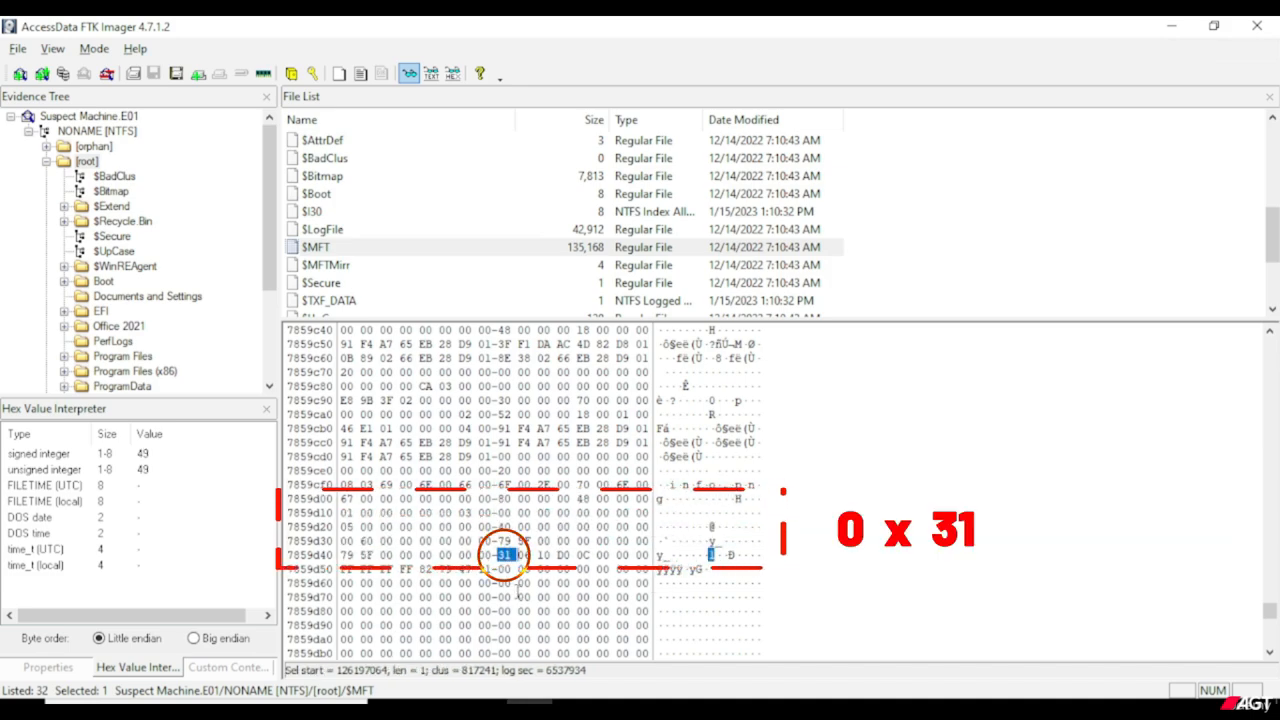
Select the three bytes 06 10 D0 after the 31 byte on row 7859d40, and reselect the 31 byte alone.
left_click(518, 555)
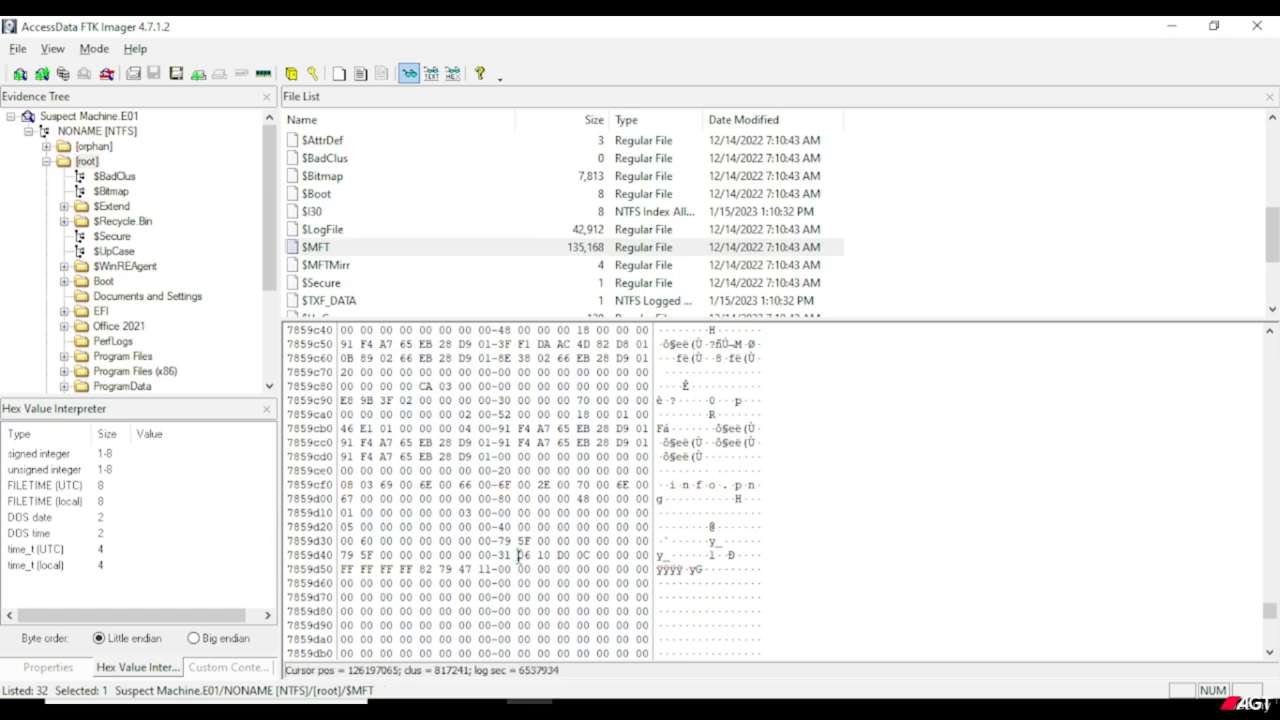
left_click_drag(522, 555, 574, 555)
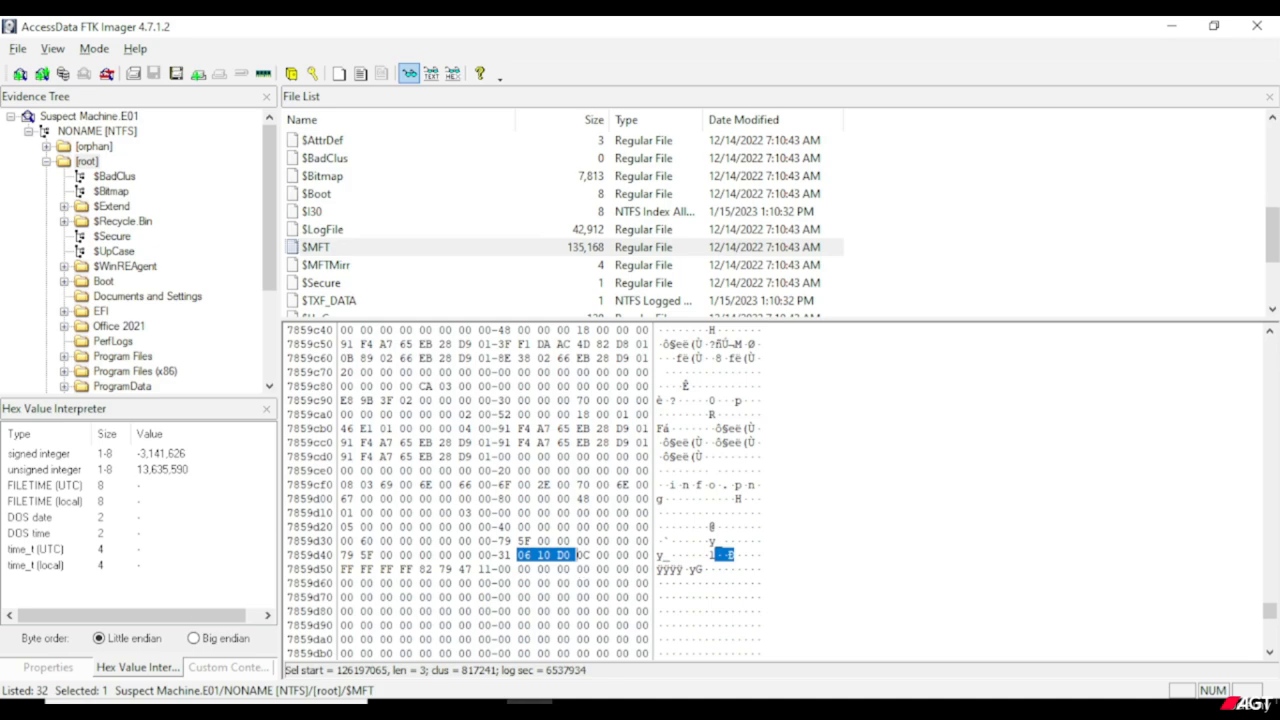
left_click(503, 555)
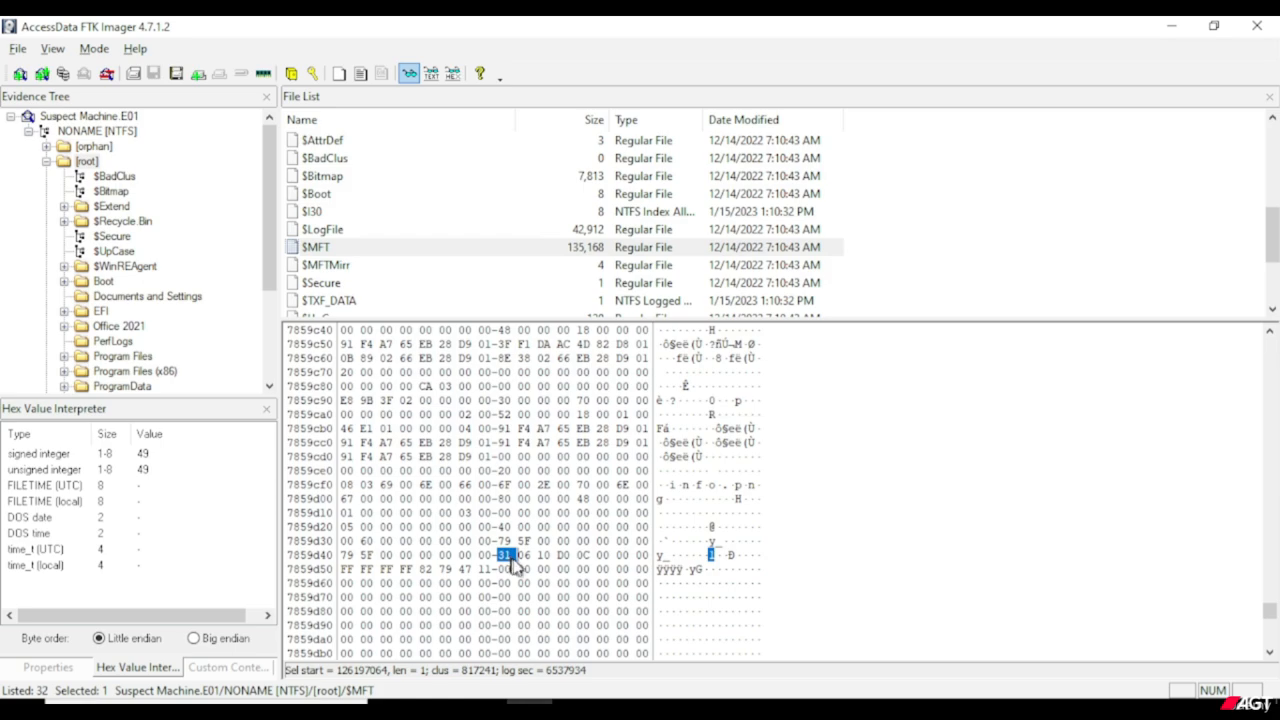
Interpret the 06 byte after 31 on row 7859d40 as an integer, and likewise the three bytes 10 D0 0C following it.
left_click(516, 556)
left_click_drag(520, 556, 533, 556)
left_click(532, 555)
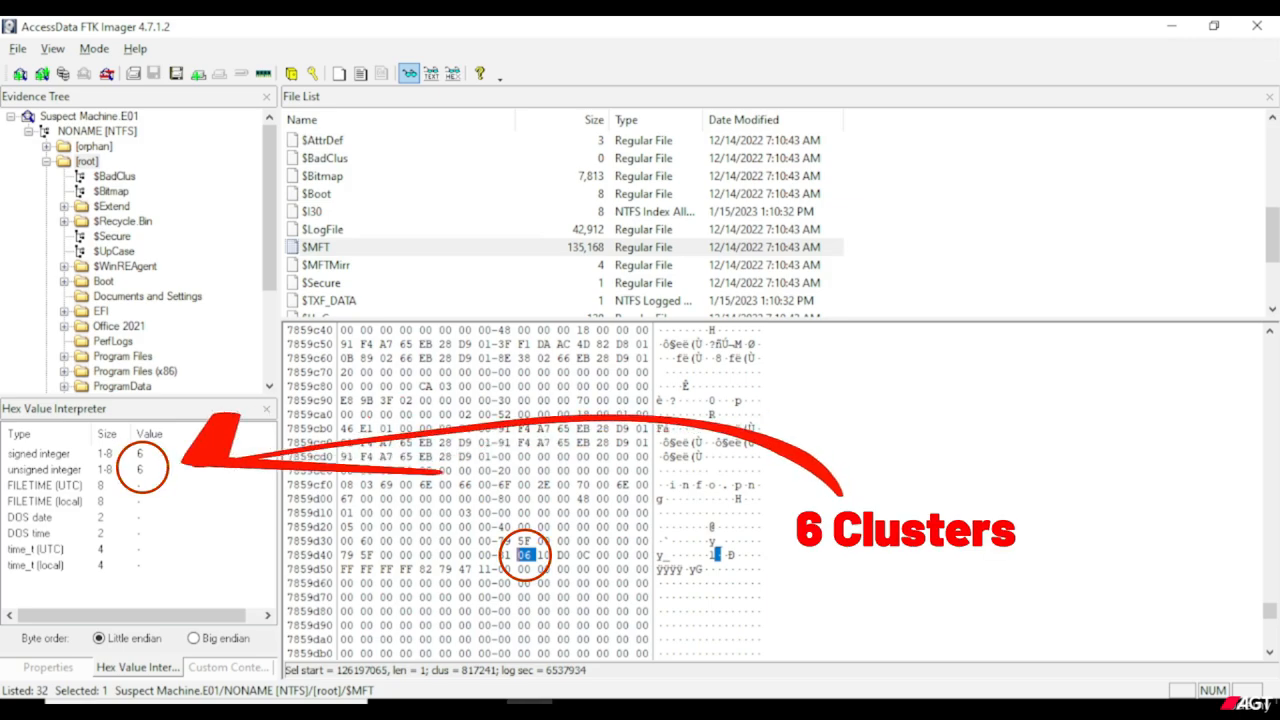
left_click(190, 457)
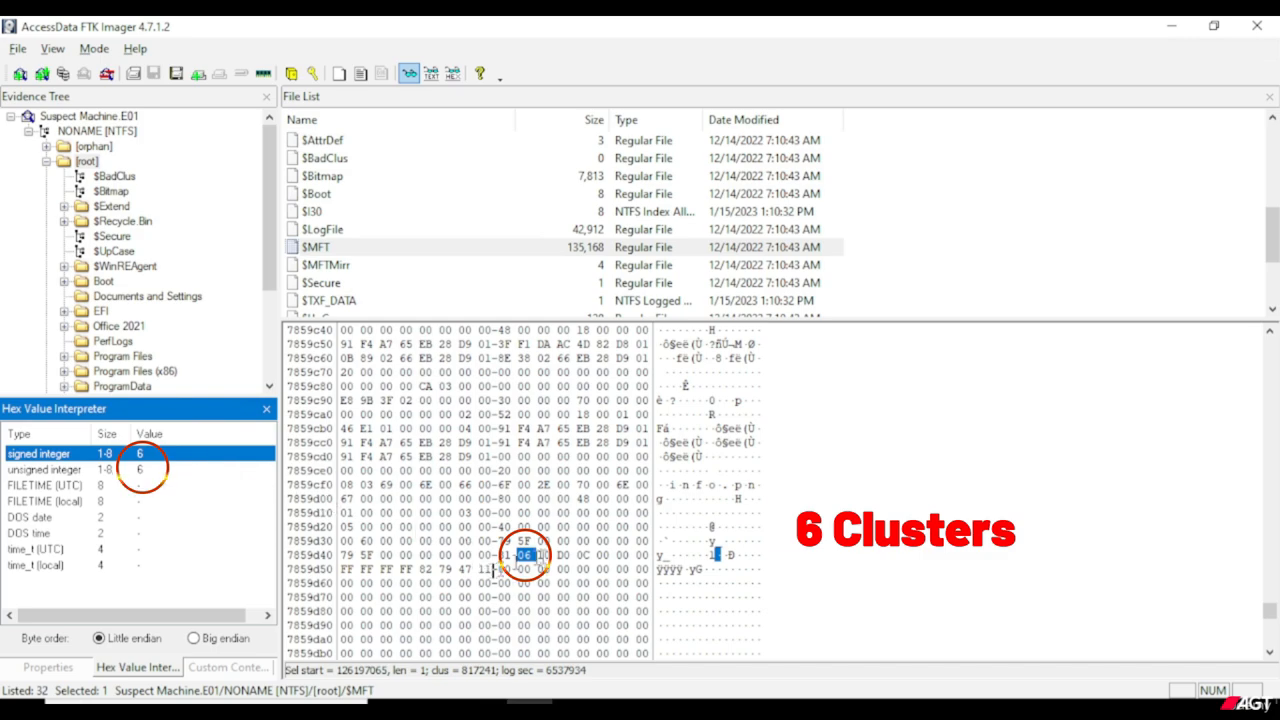
left_click_drag(540, 556, 590, 556)
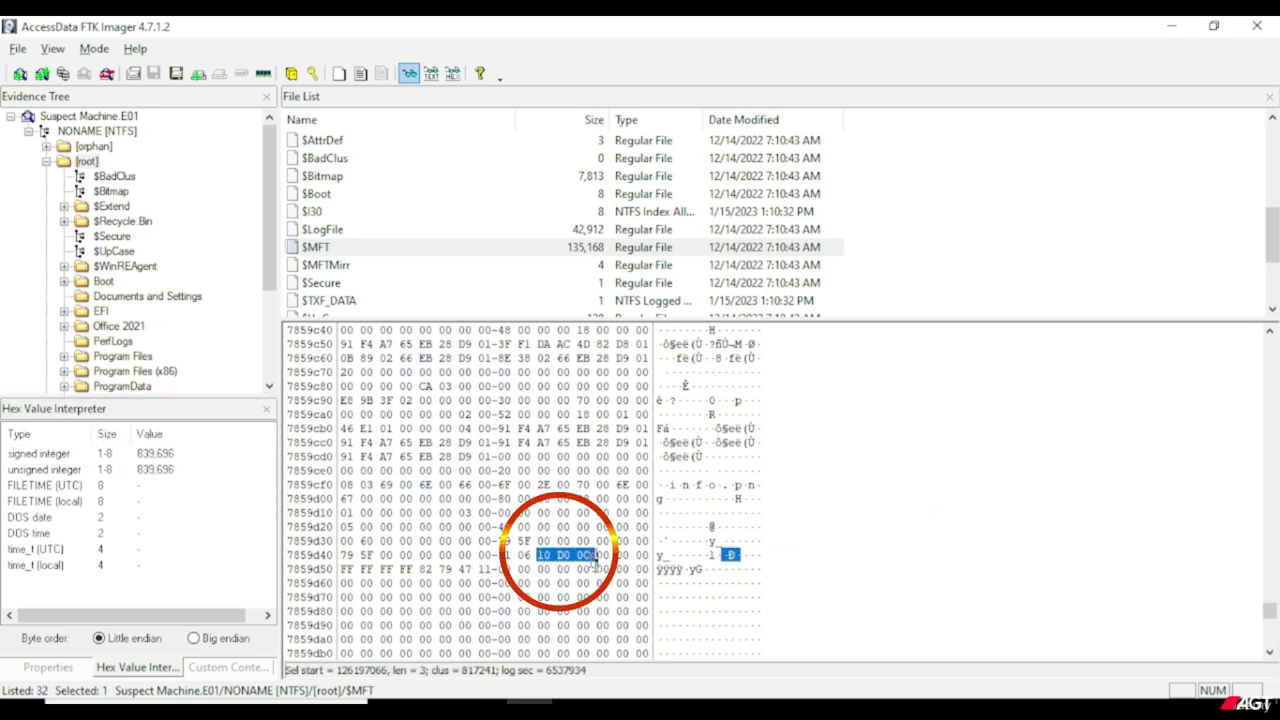
left_click(181, 456)
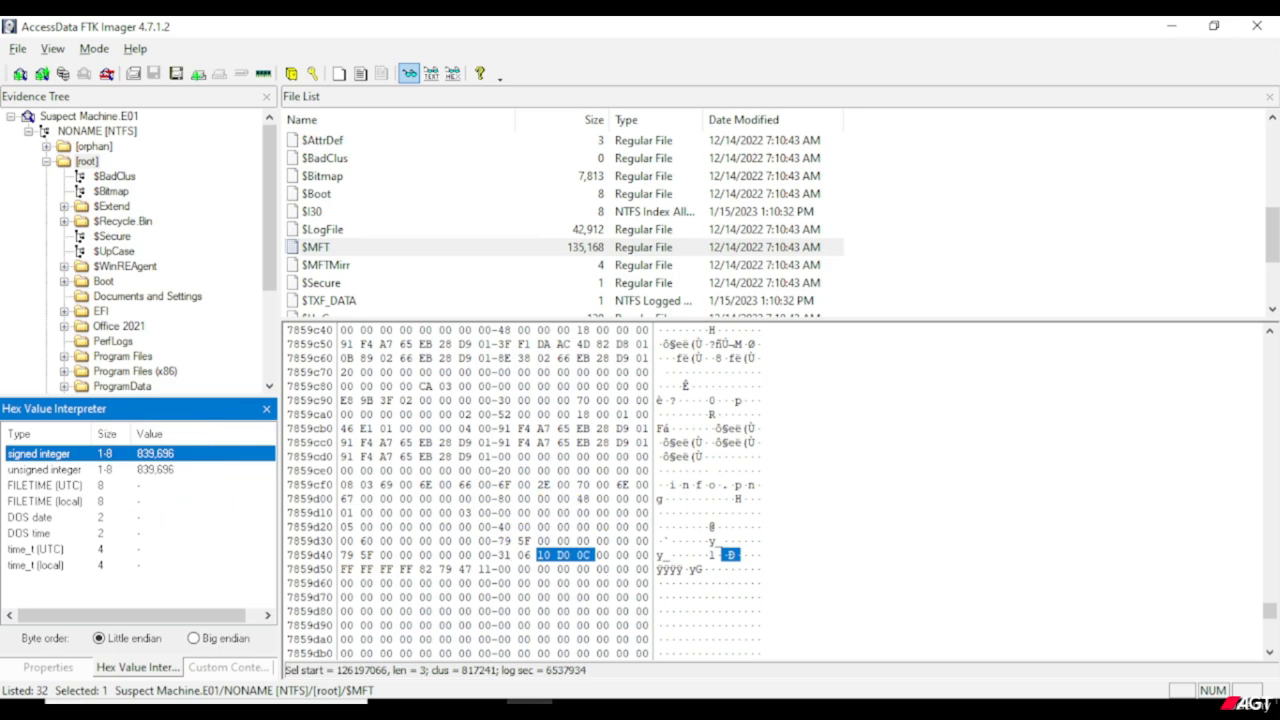
Open Notepad, narrow its window, and place it beside the restored-down FTK Imager window.
key("super")
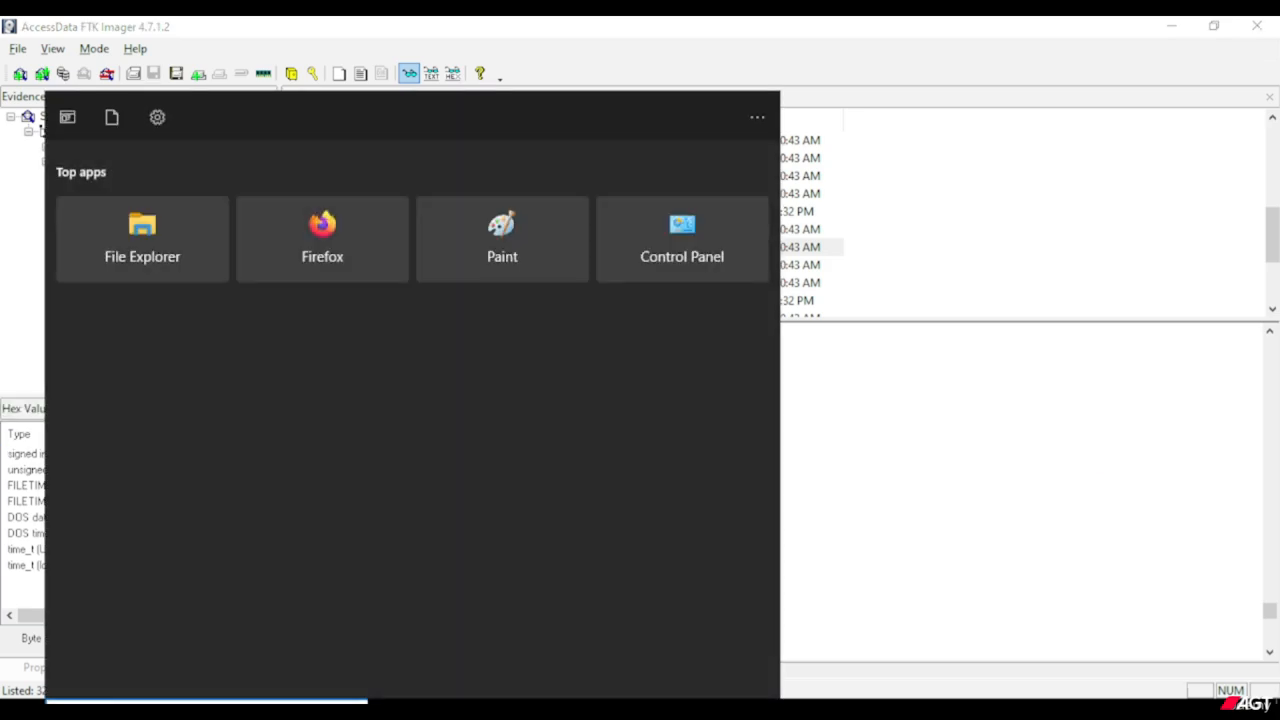
type("notepad")
key("Return")
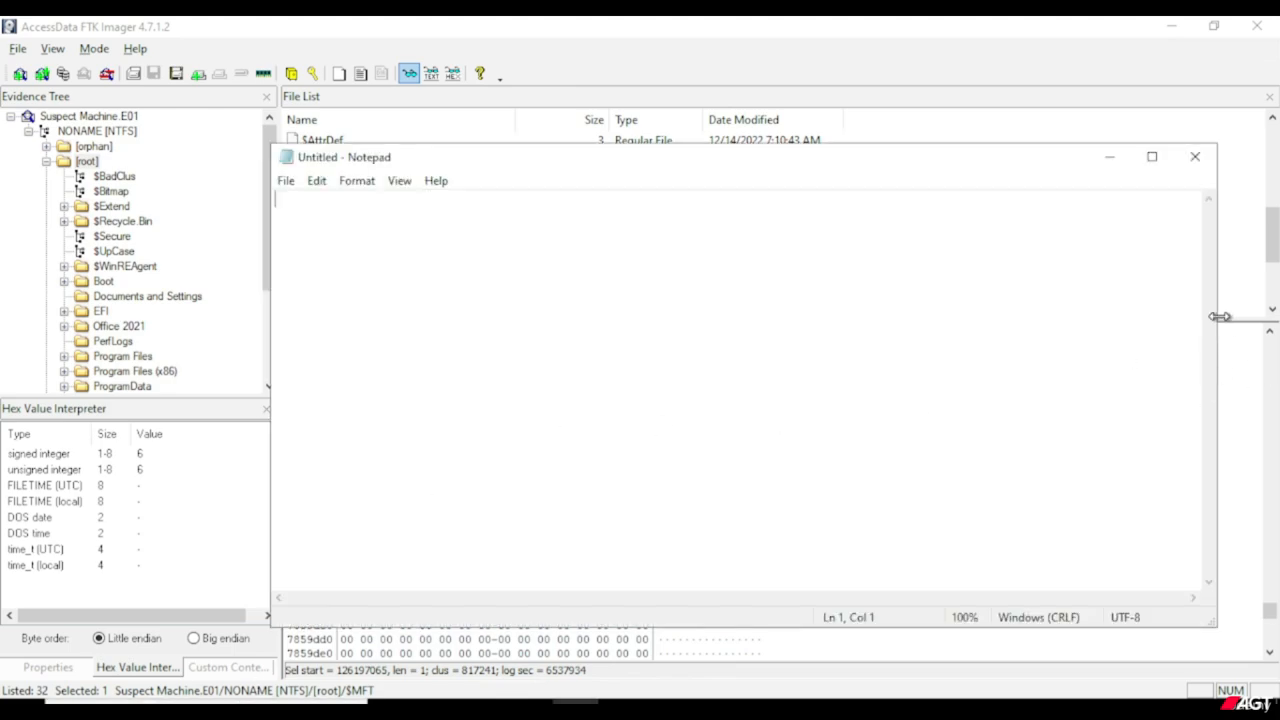
left_click_drag(1218, 320, 553, 257)
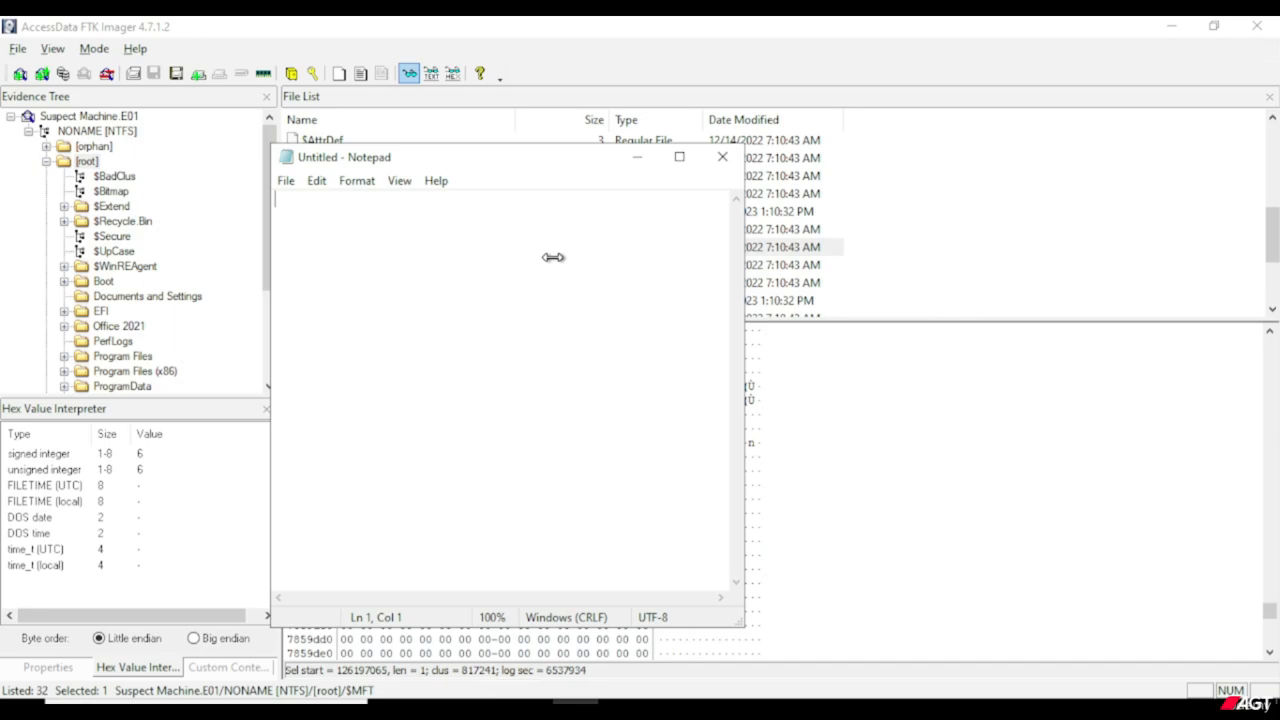
left_click(1214, 32)
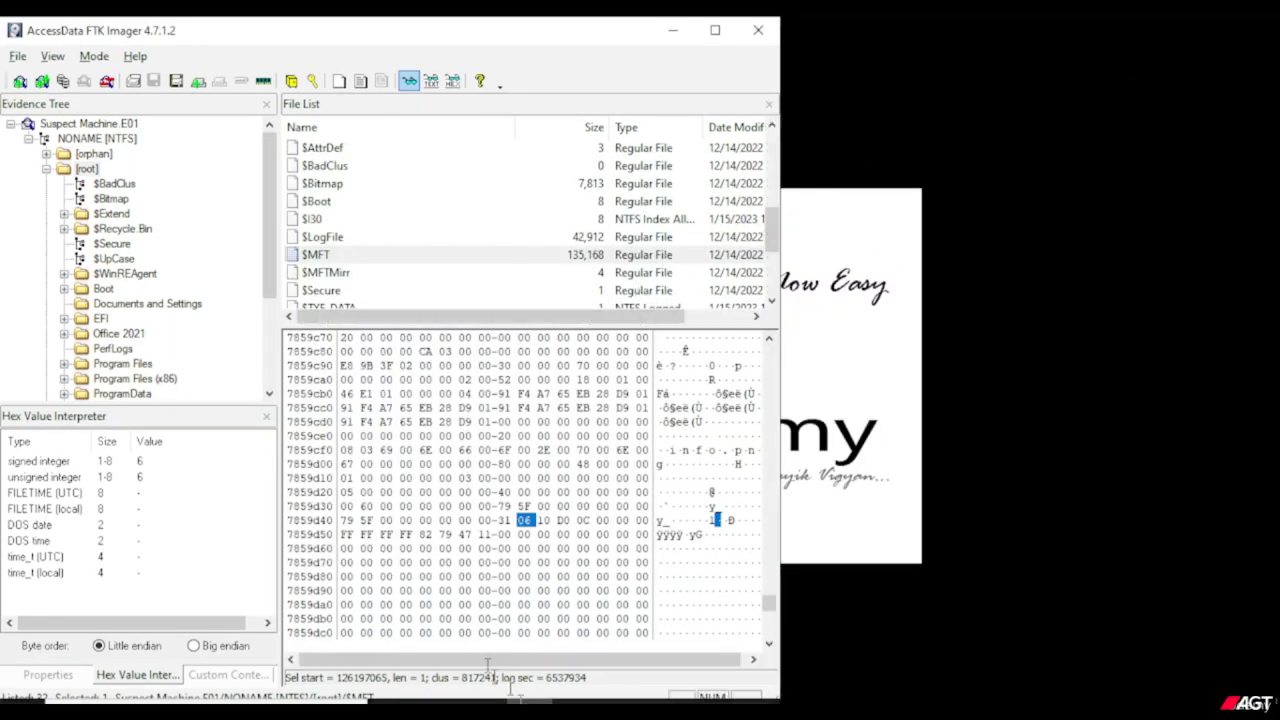
key("alt+Tab")
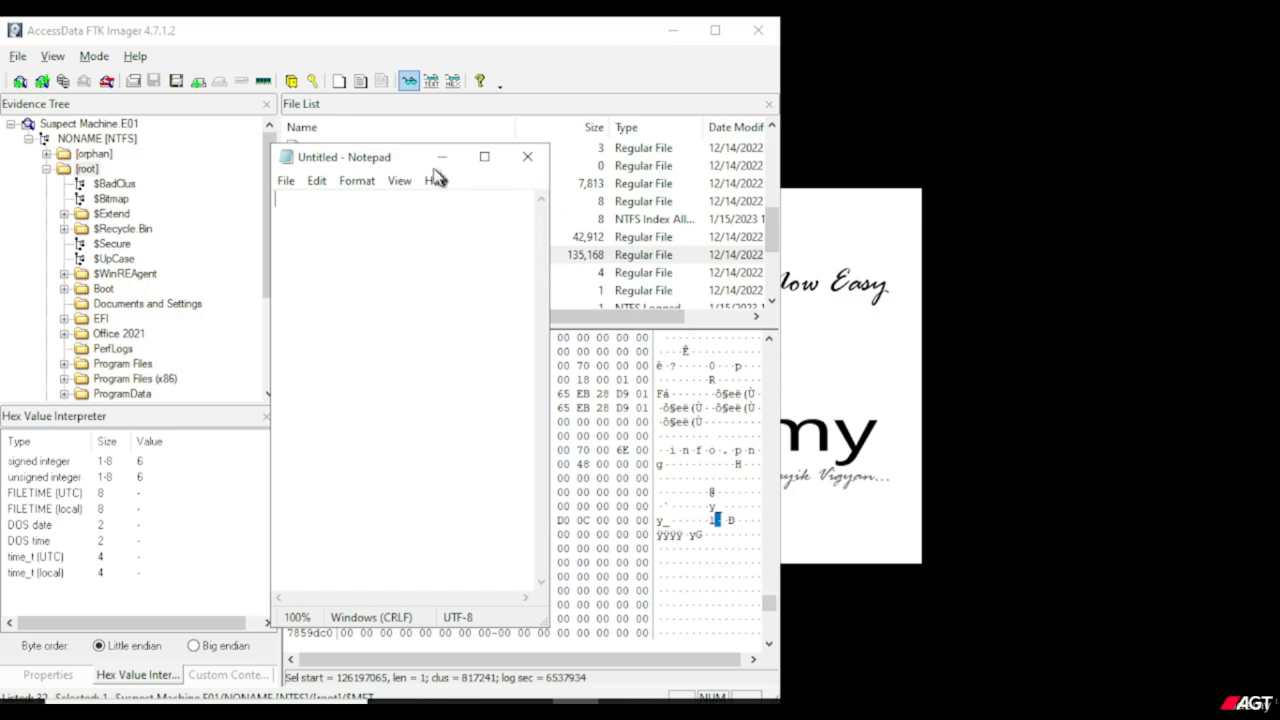
left_click_drag(417, 160, 971, 134)
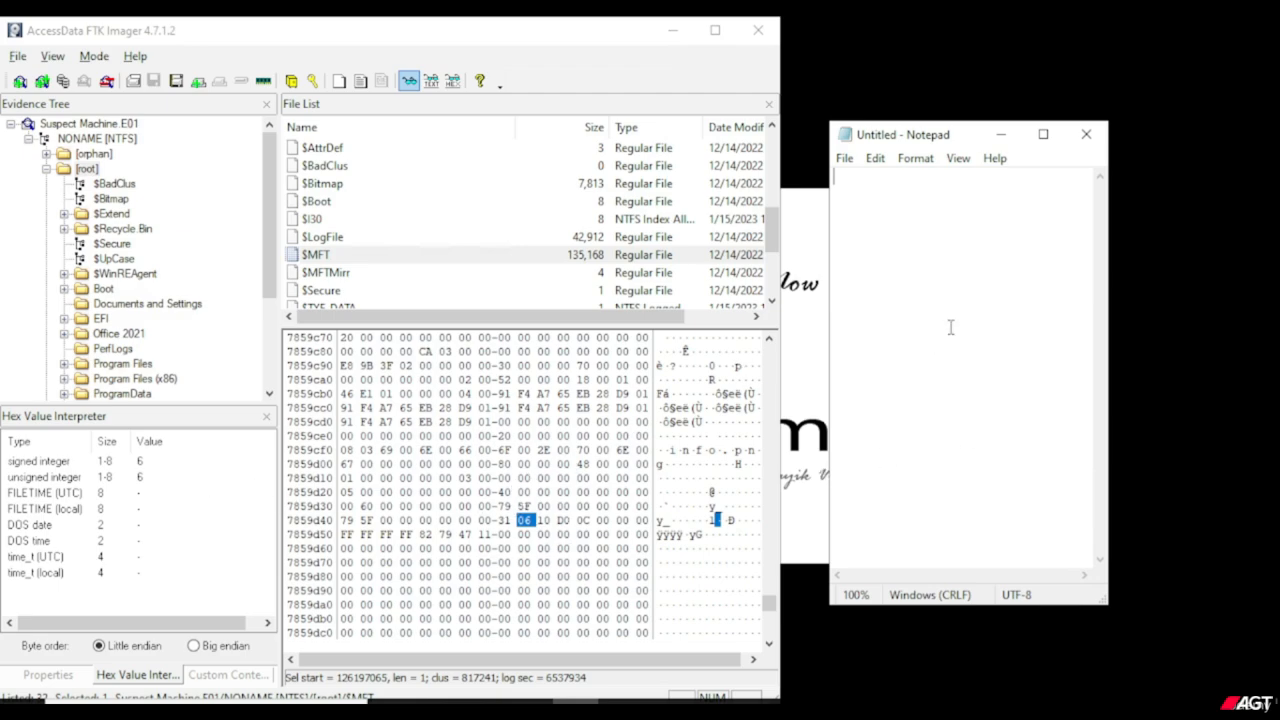
Enlarge the Notepad text to 170%, write "Decimal = 06 Clusters", and widen the note window to fit the line.
scroll(951, 327, "up", 3, "ctrl")
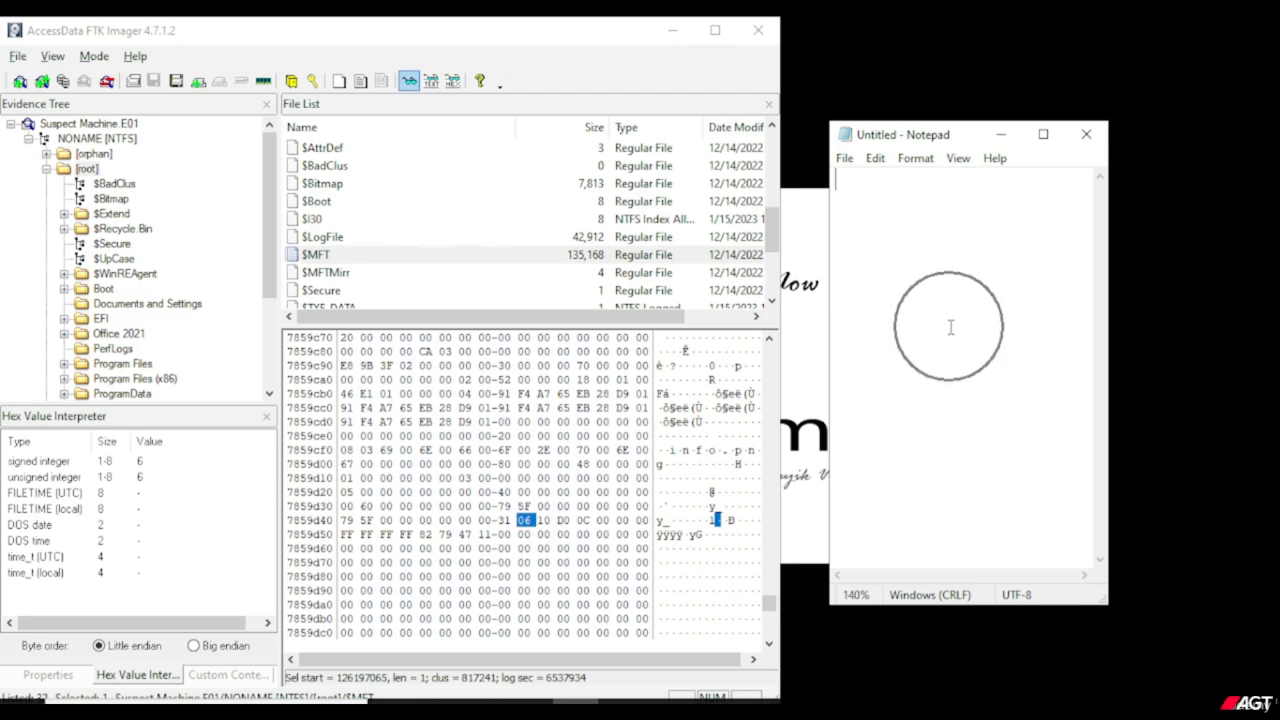
scroll(951, 327, "up", 3, "ctrl")
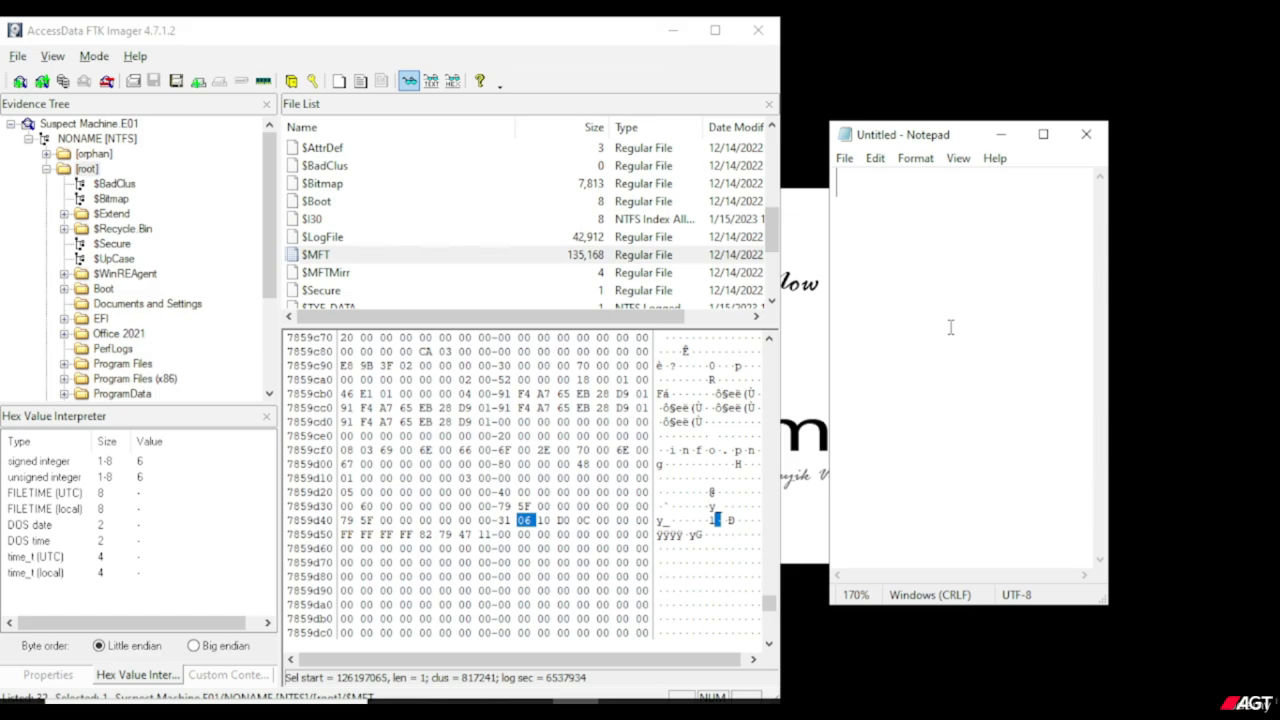
type("Dec")
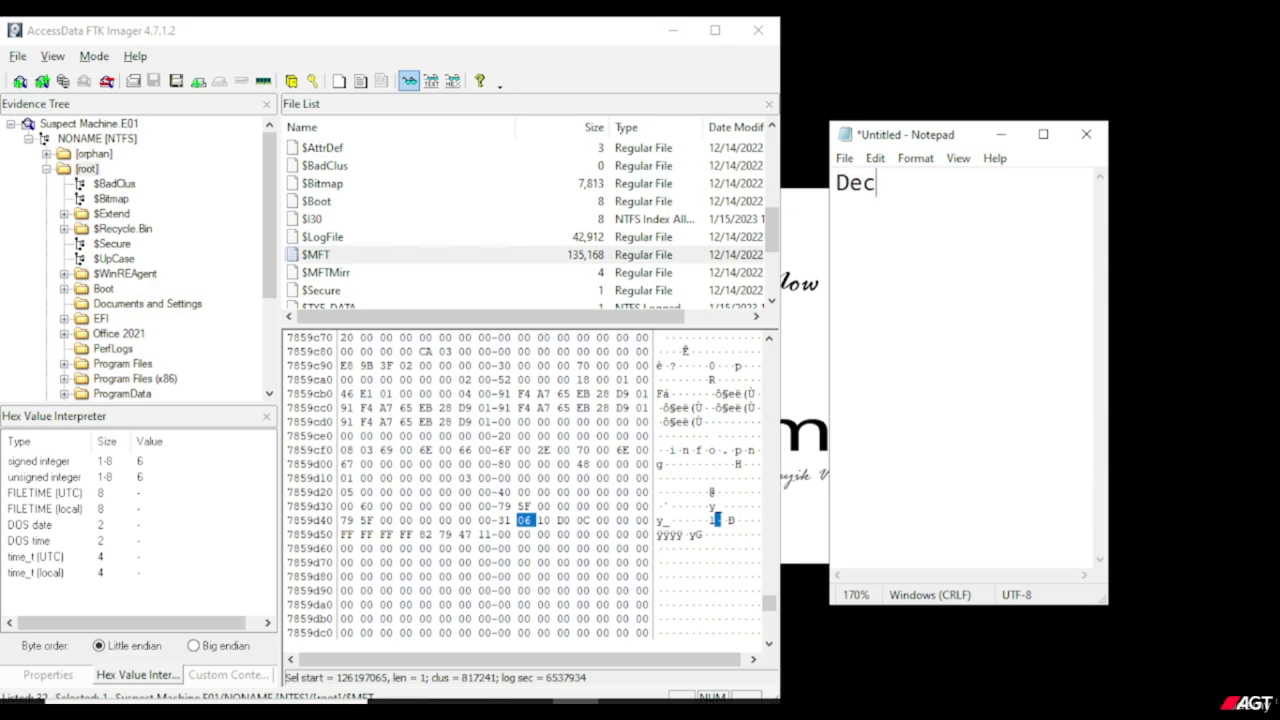
type("imal = 06")
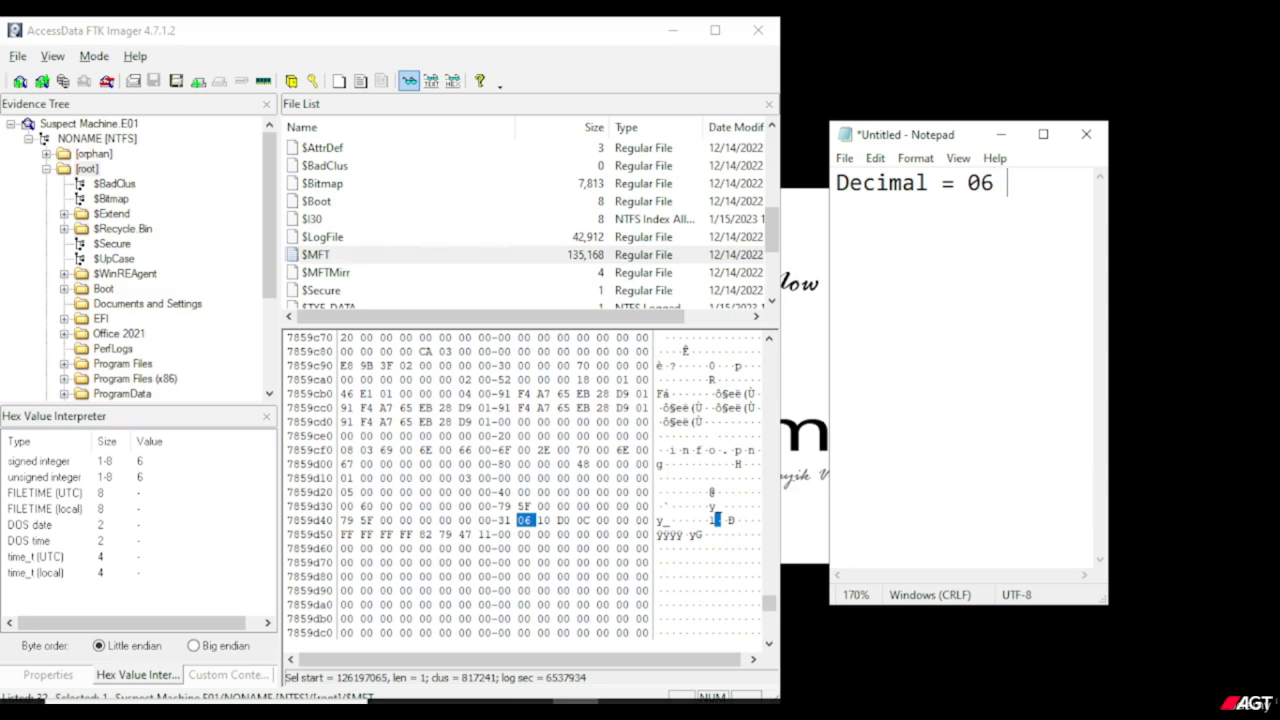
type(" Cluste")
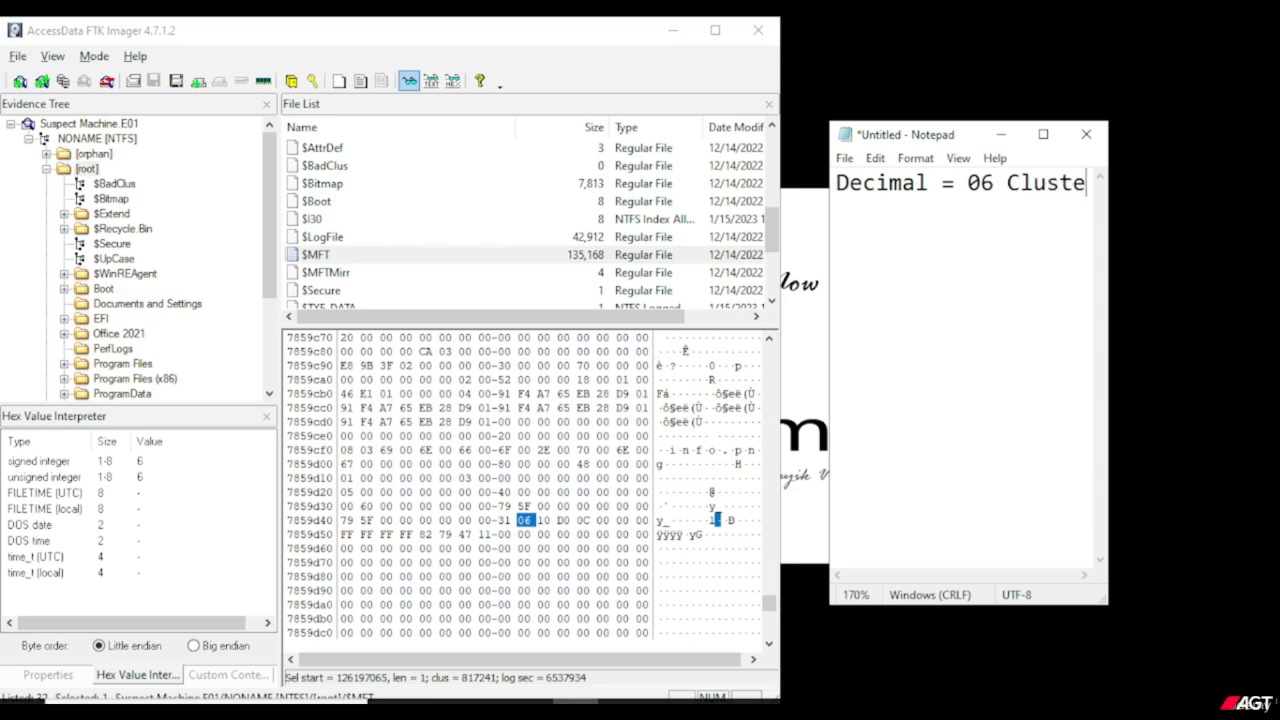
type("rs")
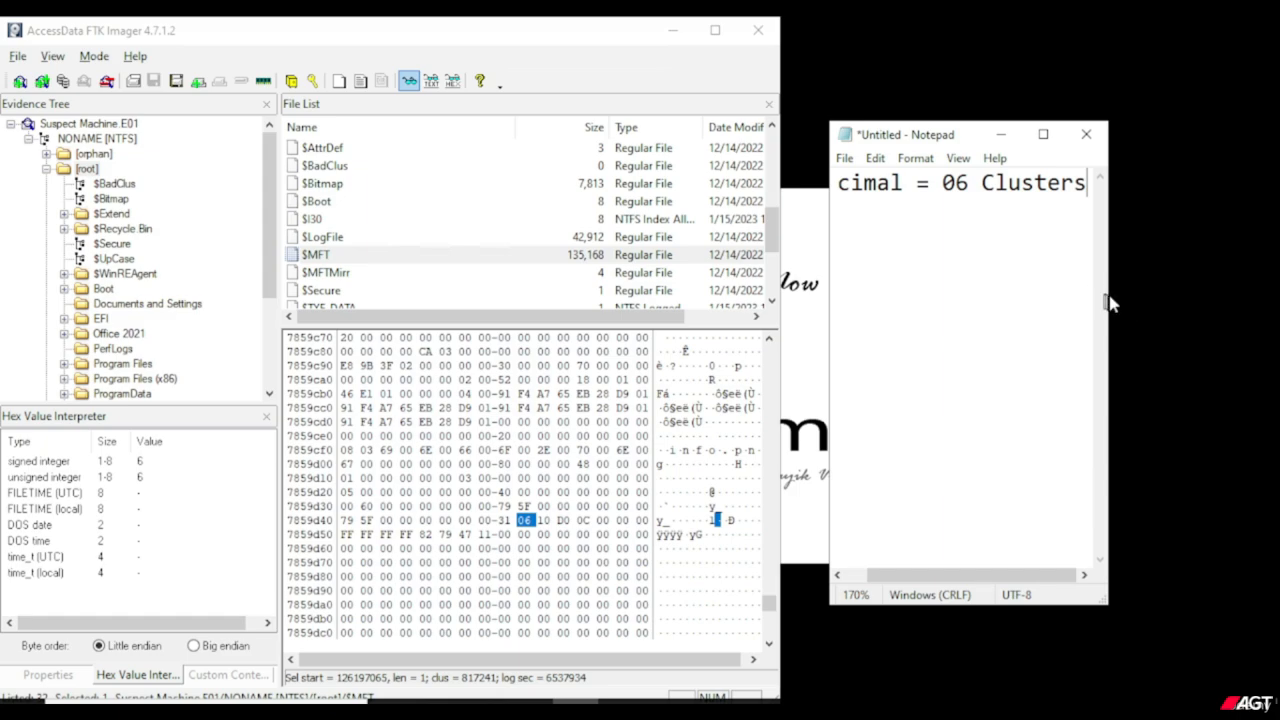
left_click_drag(1133, 297, 1275, 290)
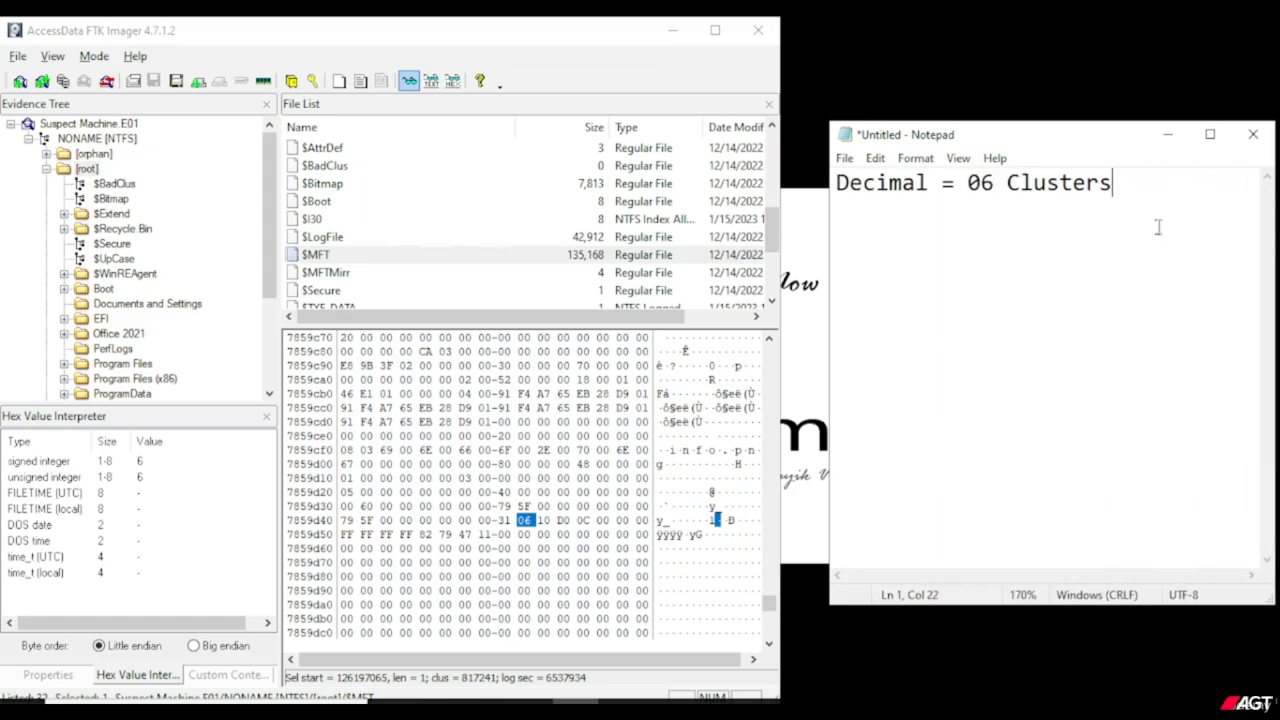
Select the bytes 10 D0 0C after 06 on row 7859d40 and start a second note line reading "10 D0 0C =".
left_click_drag(598, 520, 538, 520)
left_click(1070, 292)
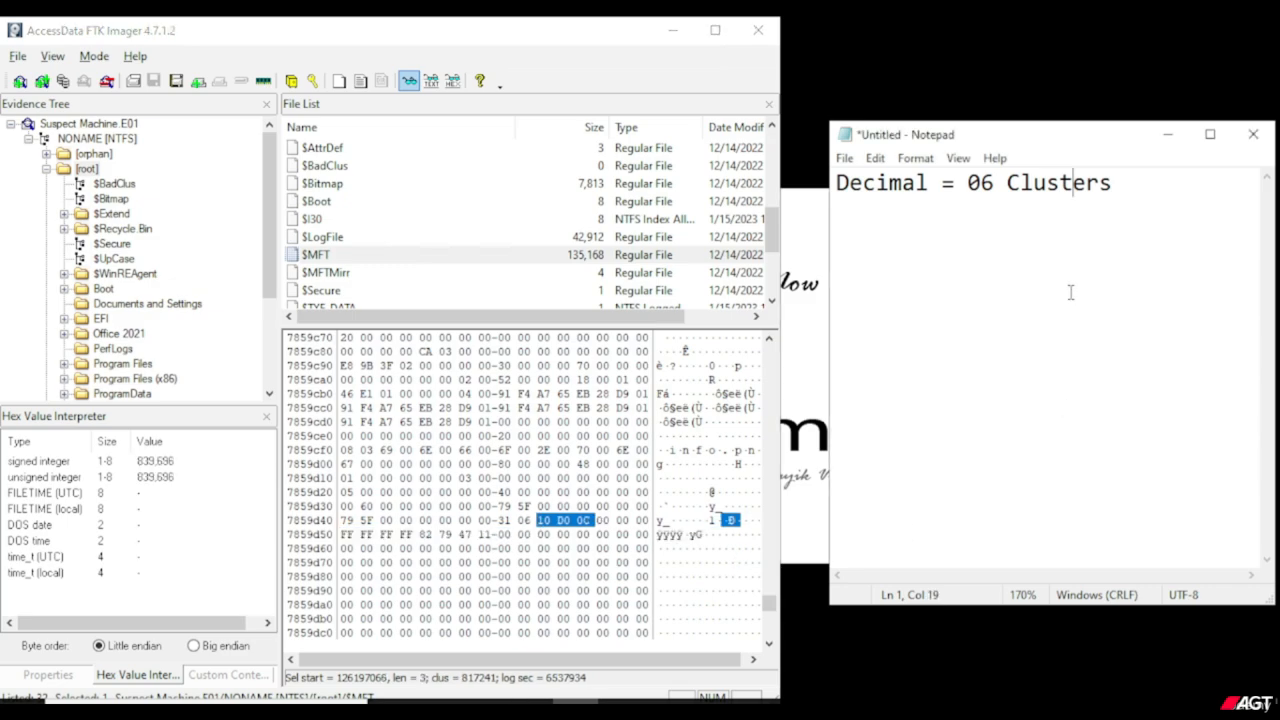
left_click(1165, 263)
key("Return")
type("10 D0")
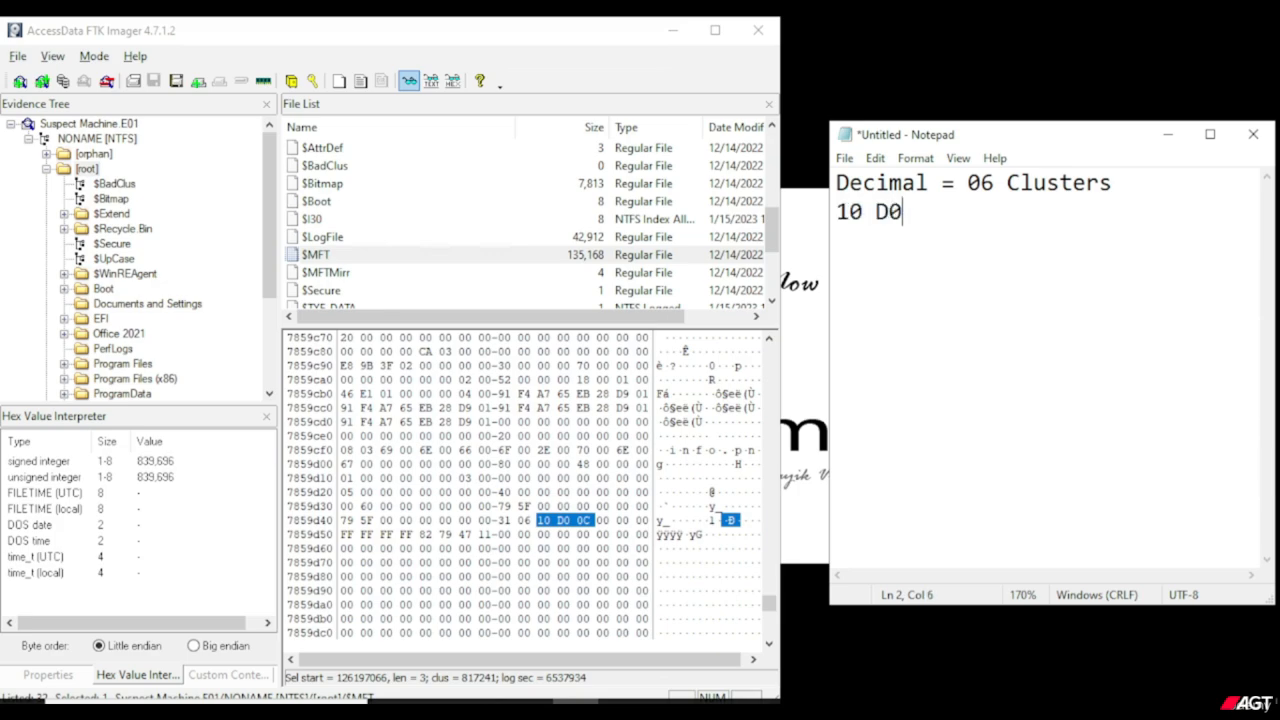
type(" 0C =")
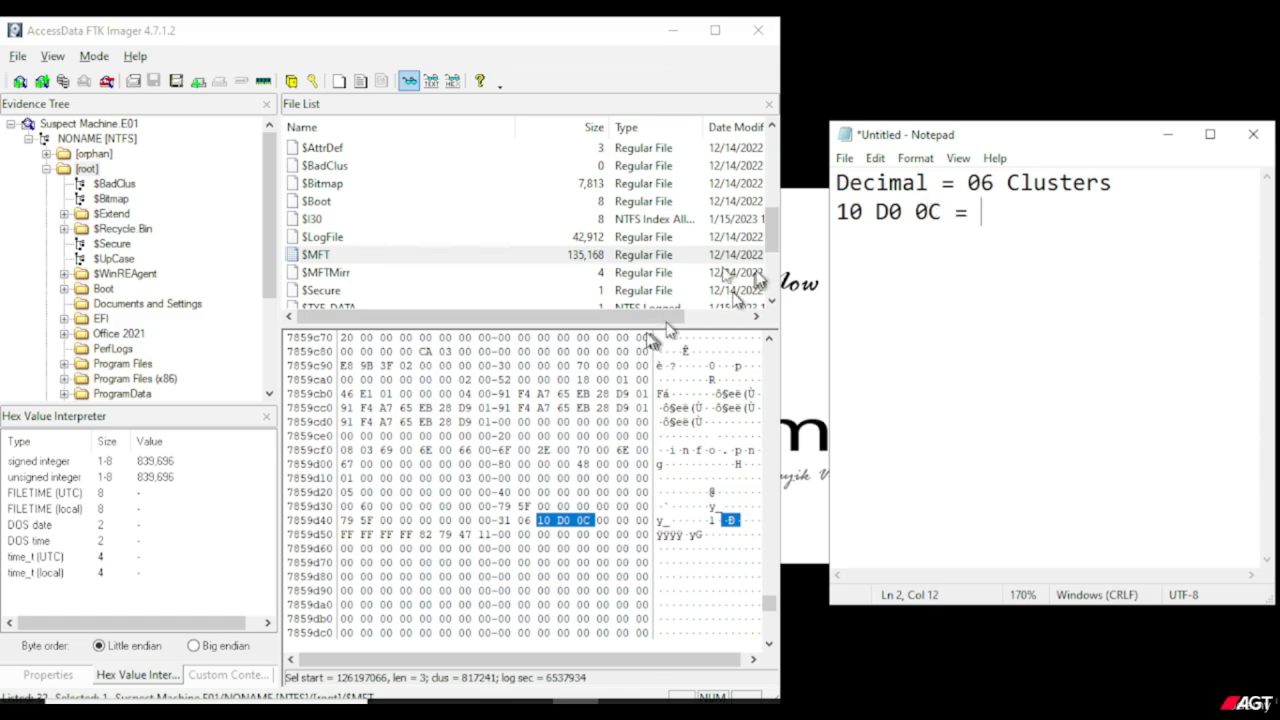
Complete the 10 D0 0C note line with its signed integer value, written as "839,696 decimals".
left_click(168, 464)
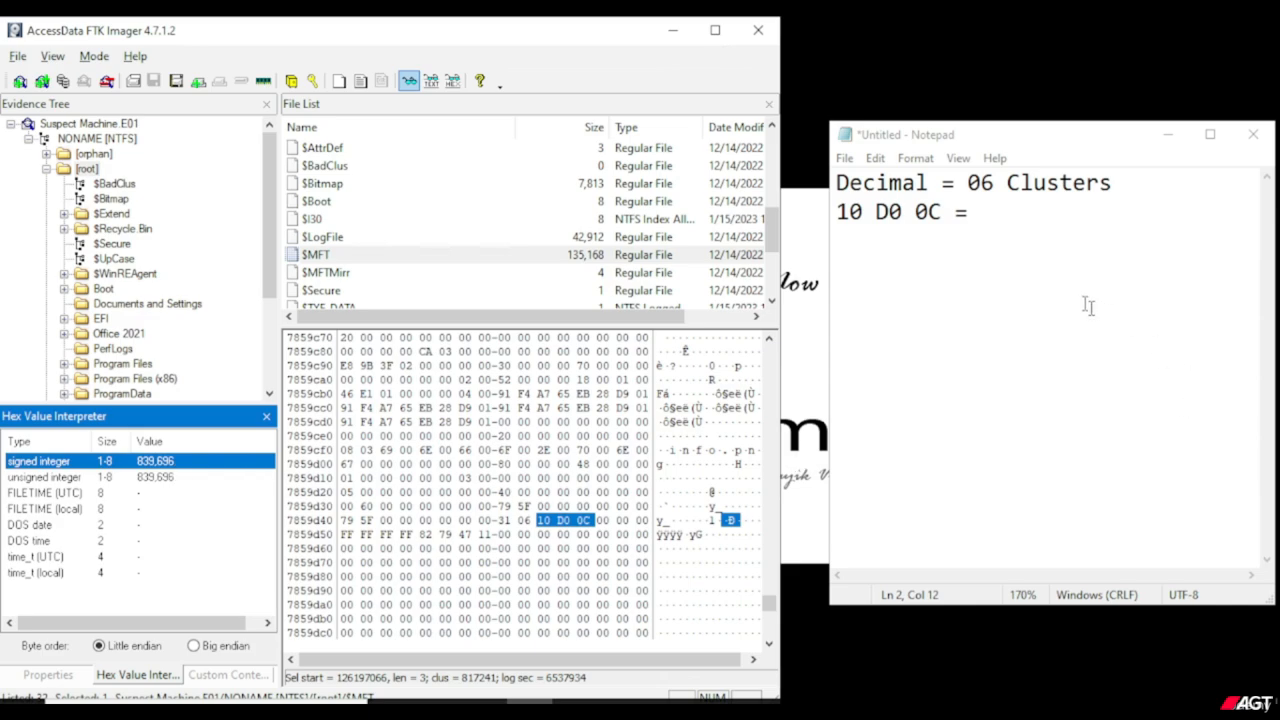
left_click(1022, 236)
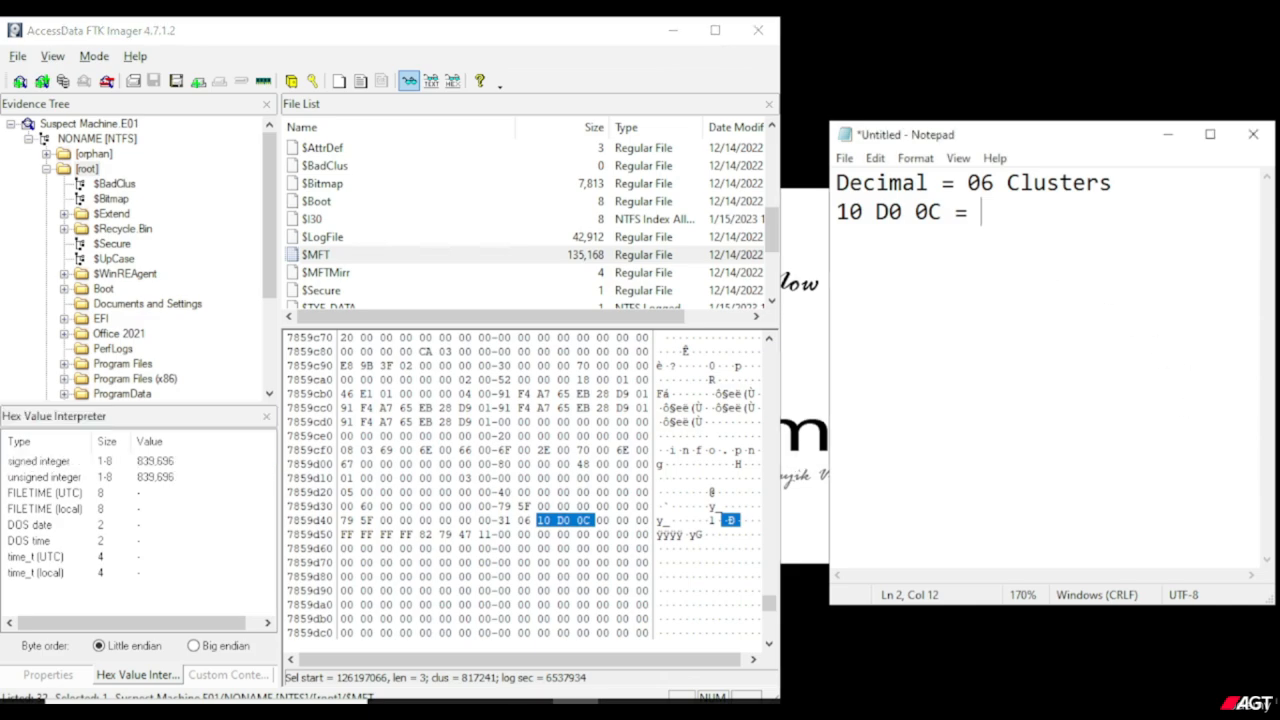
type("839,696")
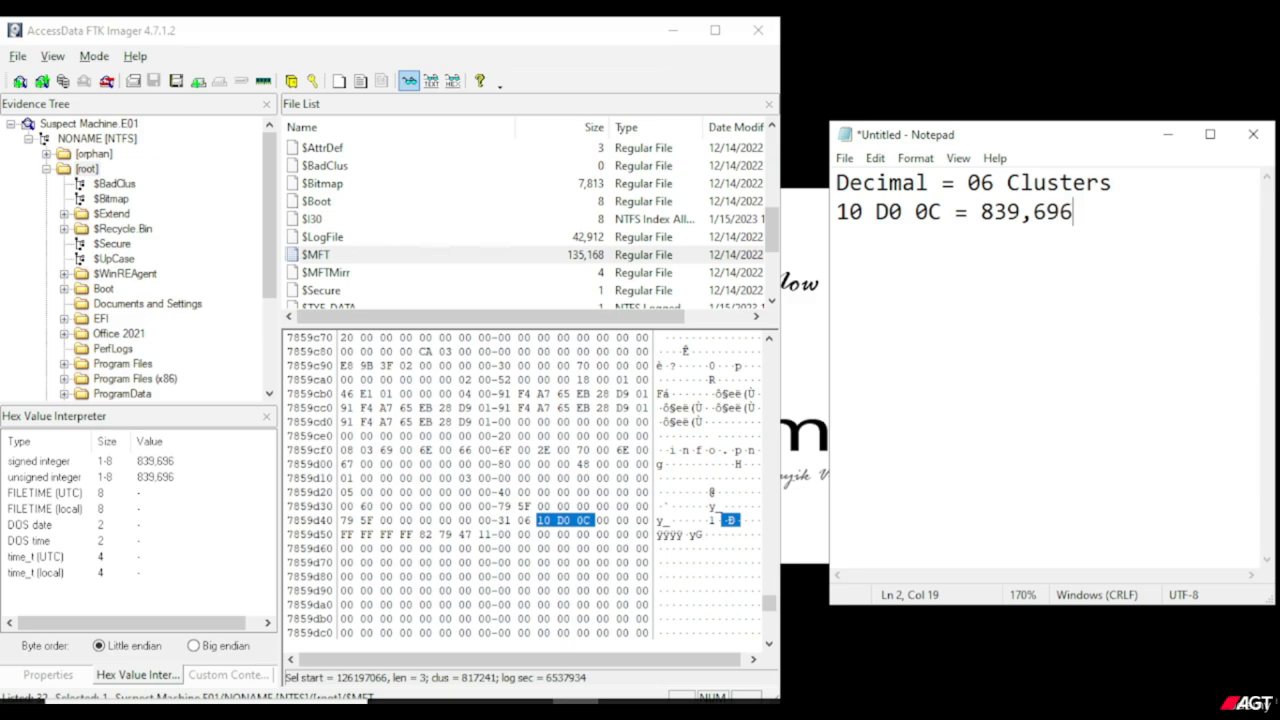
type(" decimals ")
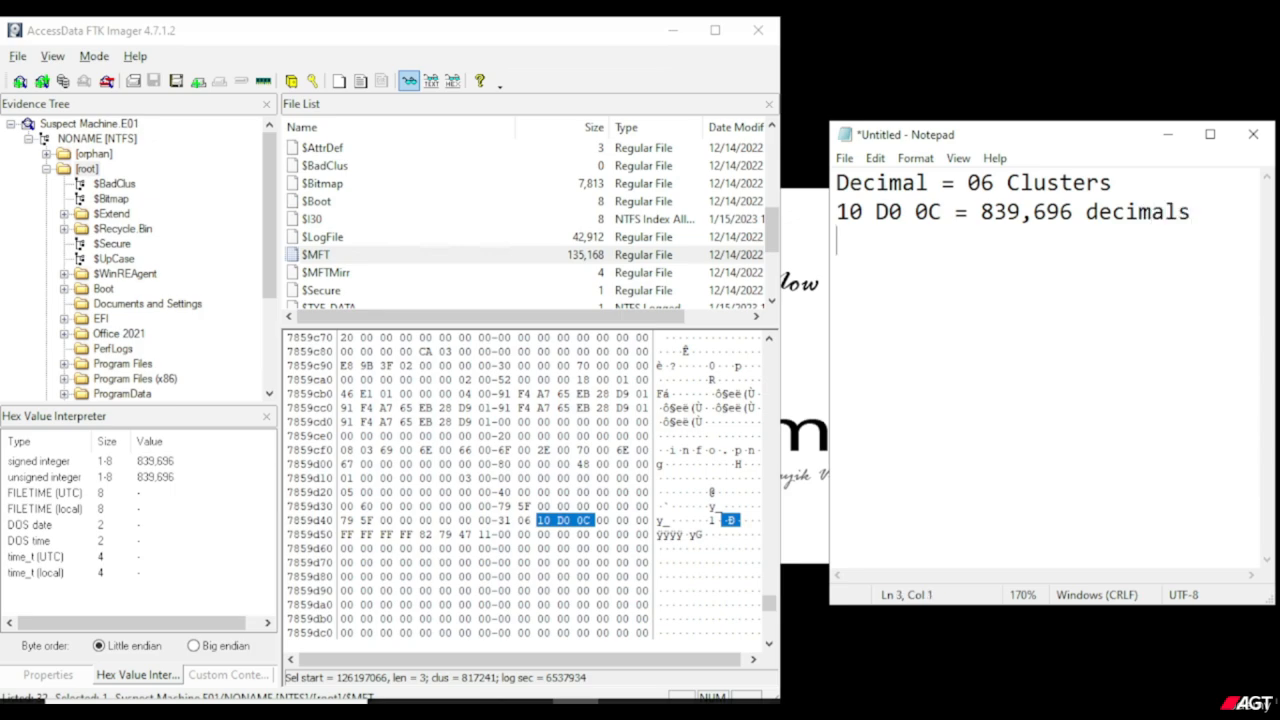
type("(No. of clus")
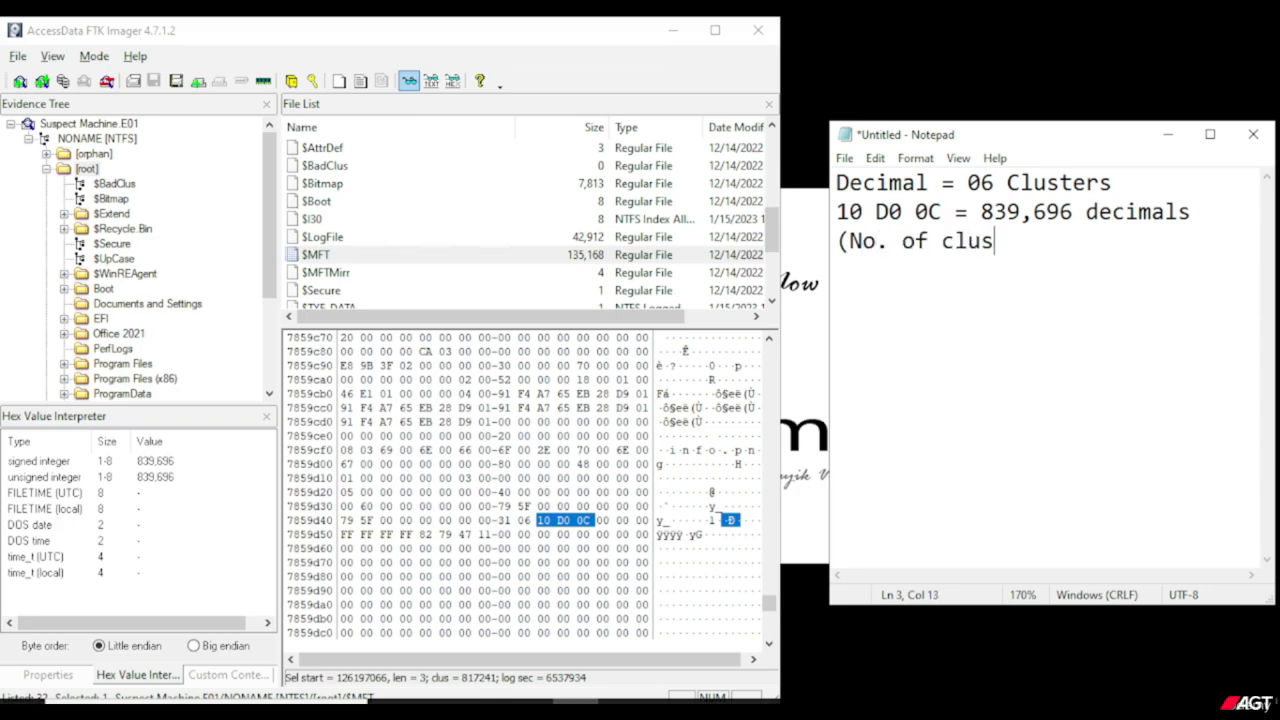
type("ters)")
Add "(No. of clusters)" on its own line beneath the 10 D0 0C note, and insert a blank line after the first note line.
key("Return")
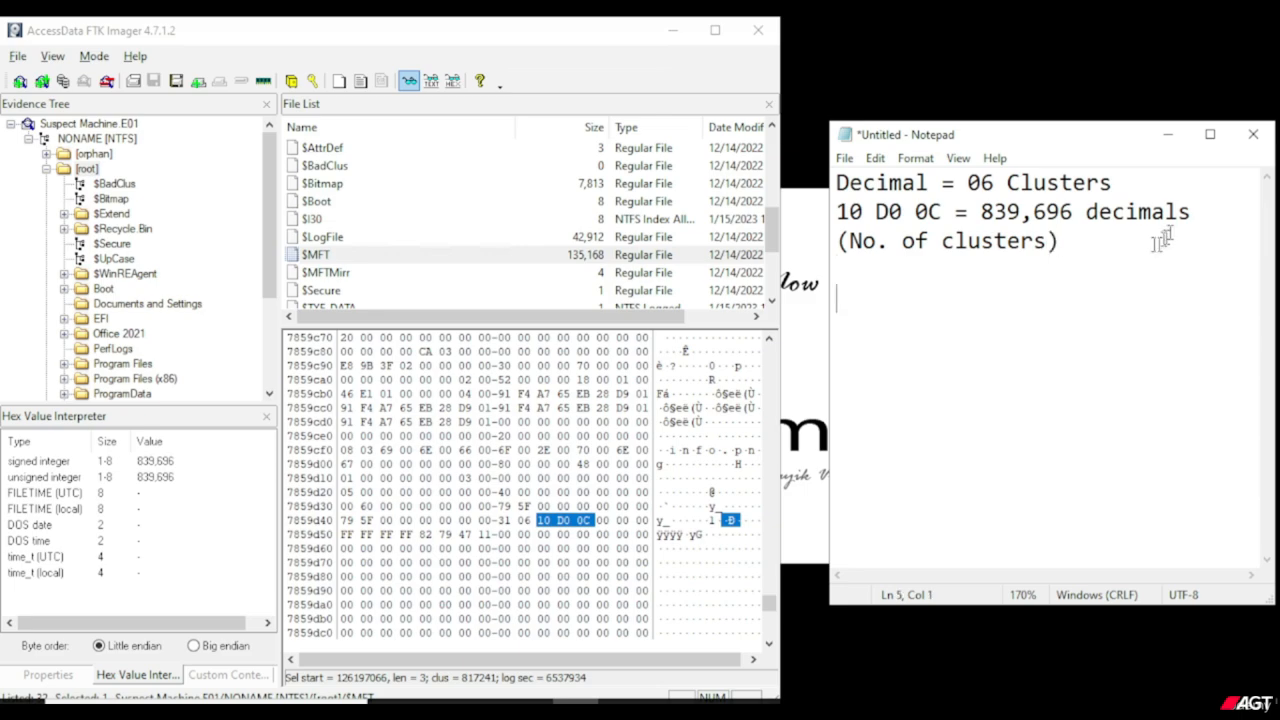
left_click(1128, 189)
type("\\")
key("BackSpace")
key("Return")
left_click(1094, 352)
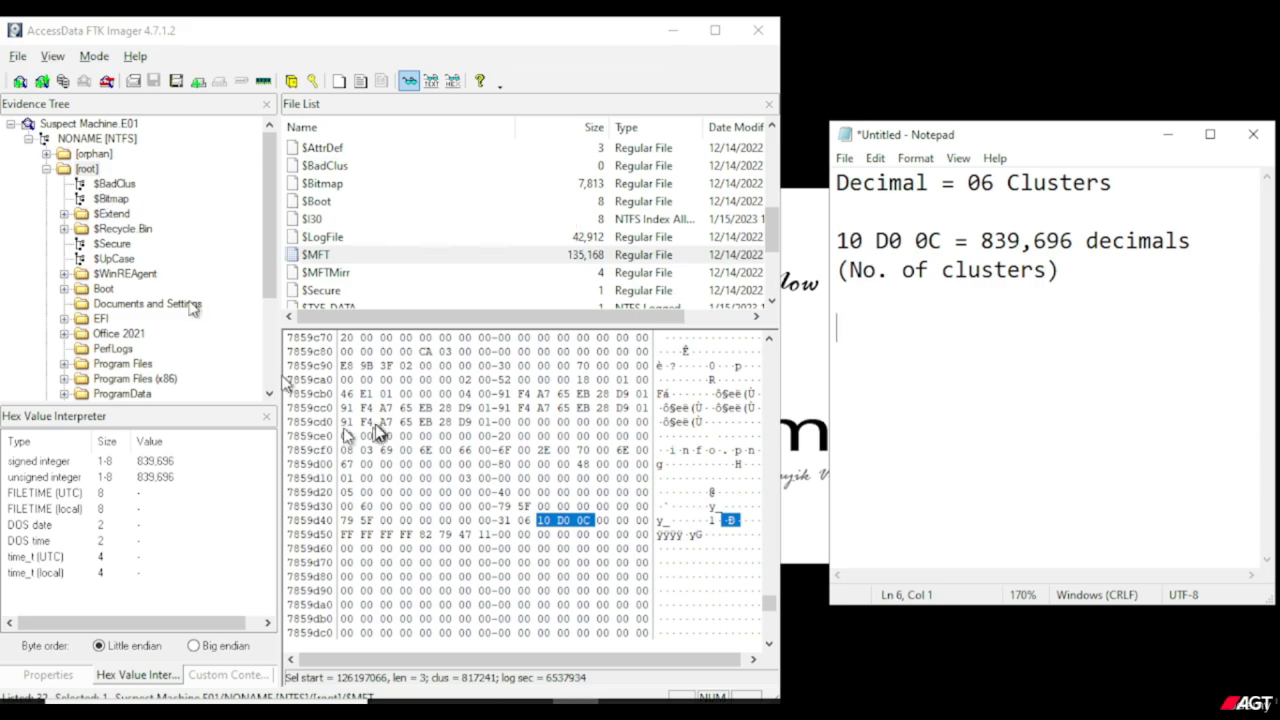
Show the file system properties of the NONAME [NTFS] volume and check its cluster size.
left_click(201, 465)
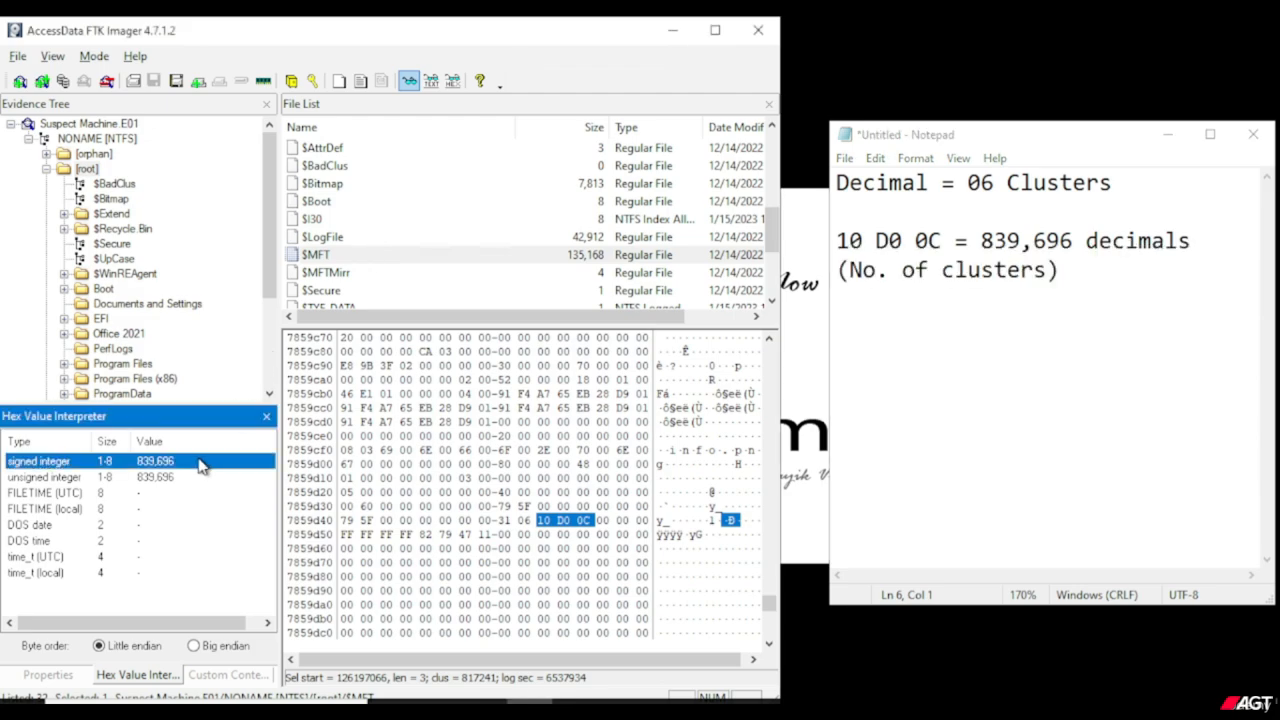
left_click(90, 171)
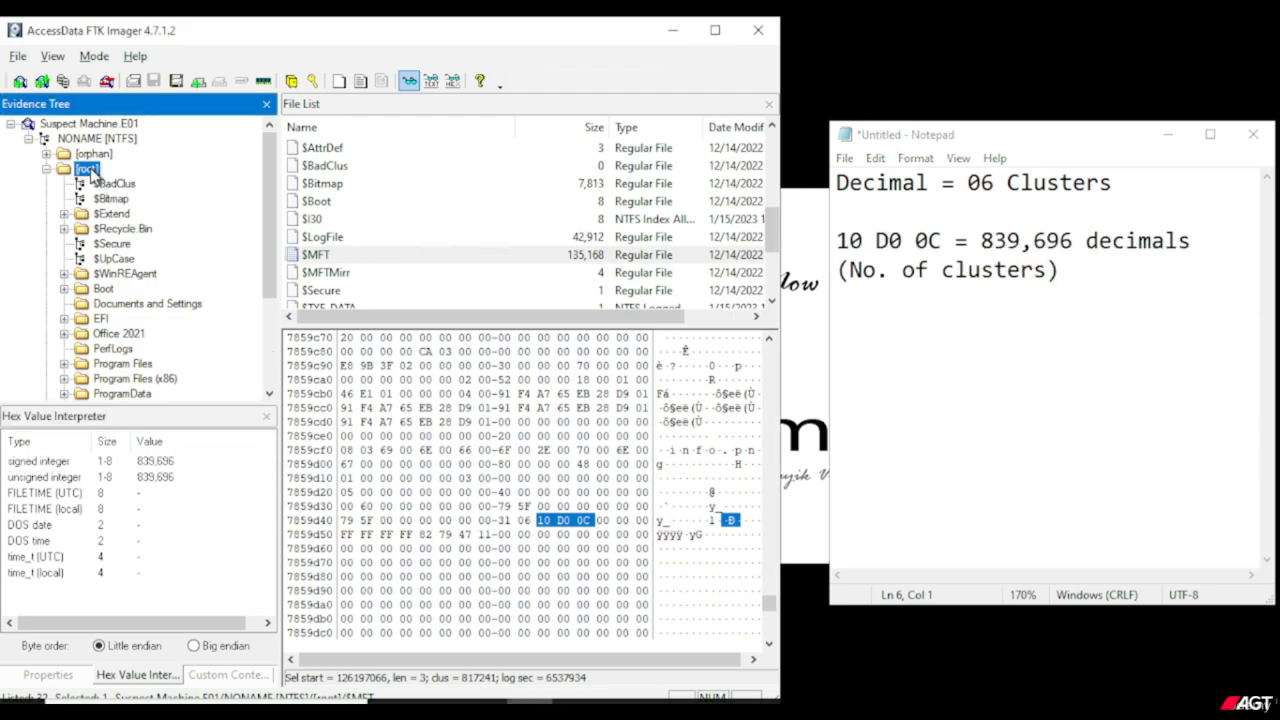
left_click(47, 677)
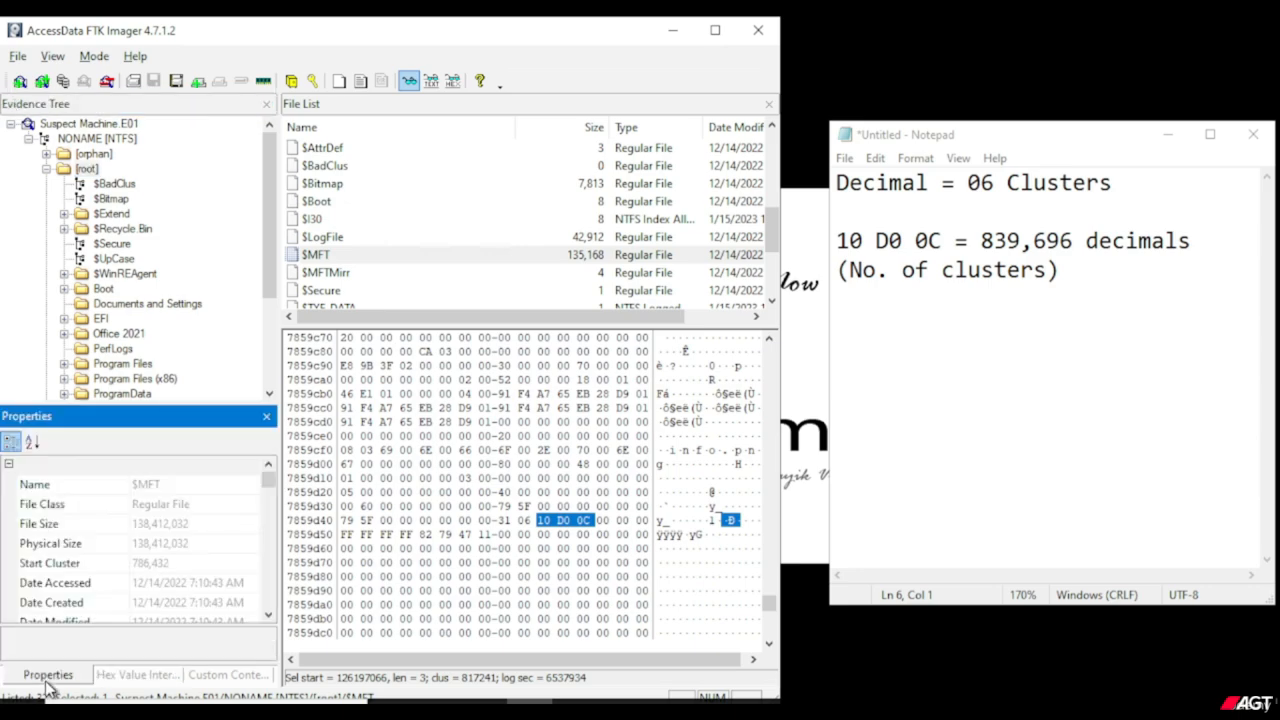
left_click(97, 139)
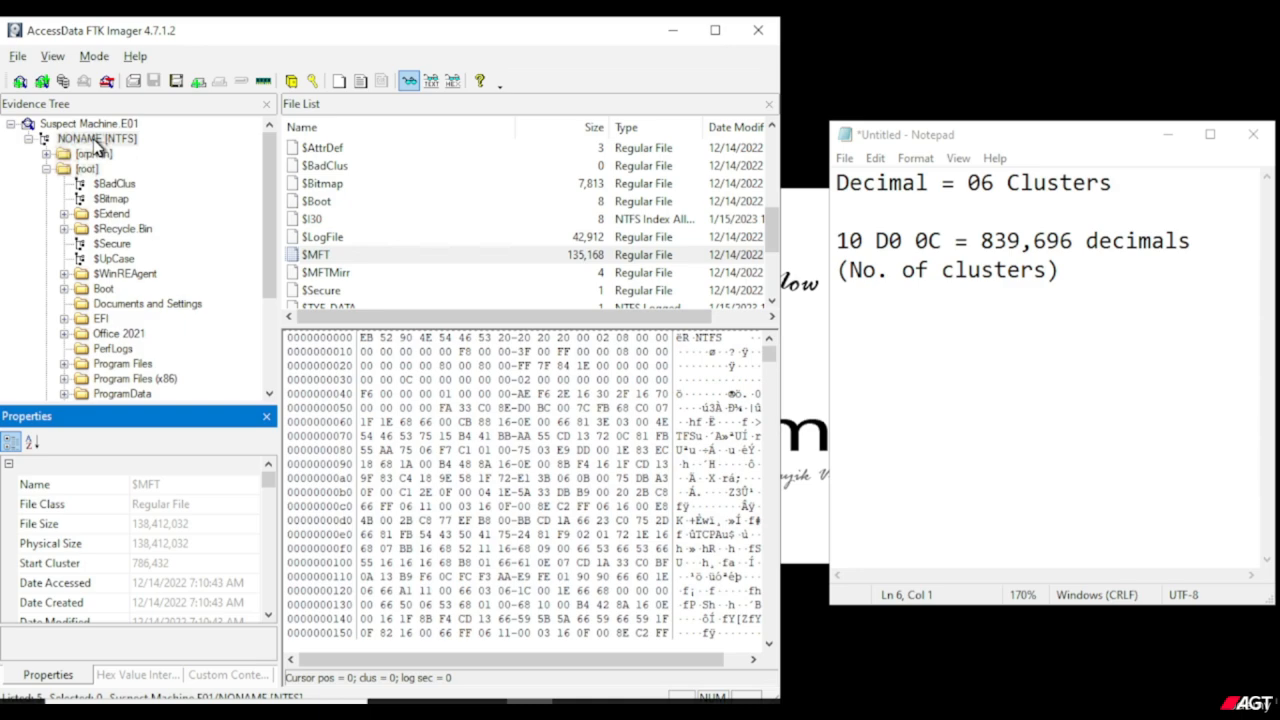
left_click(96, 142)
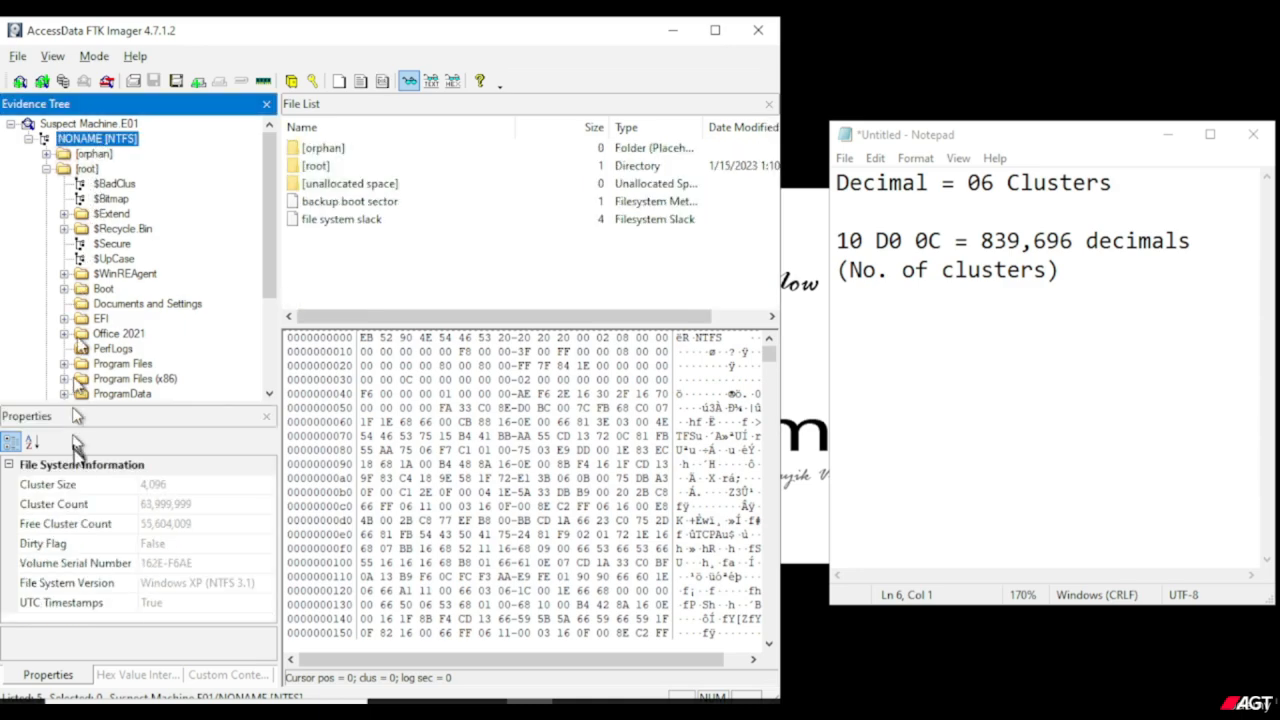
left_click(158, 488)
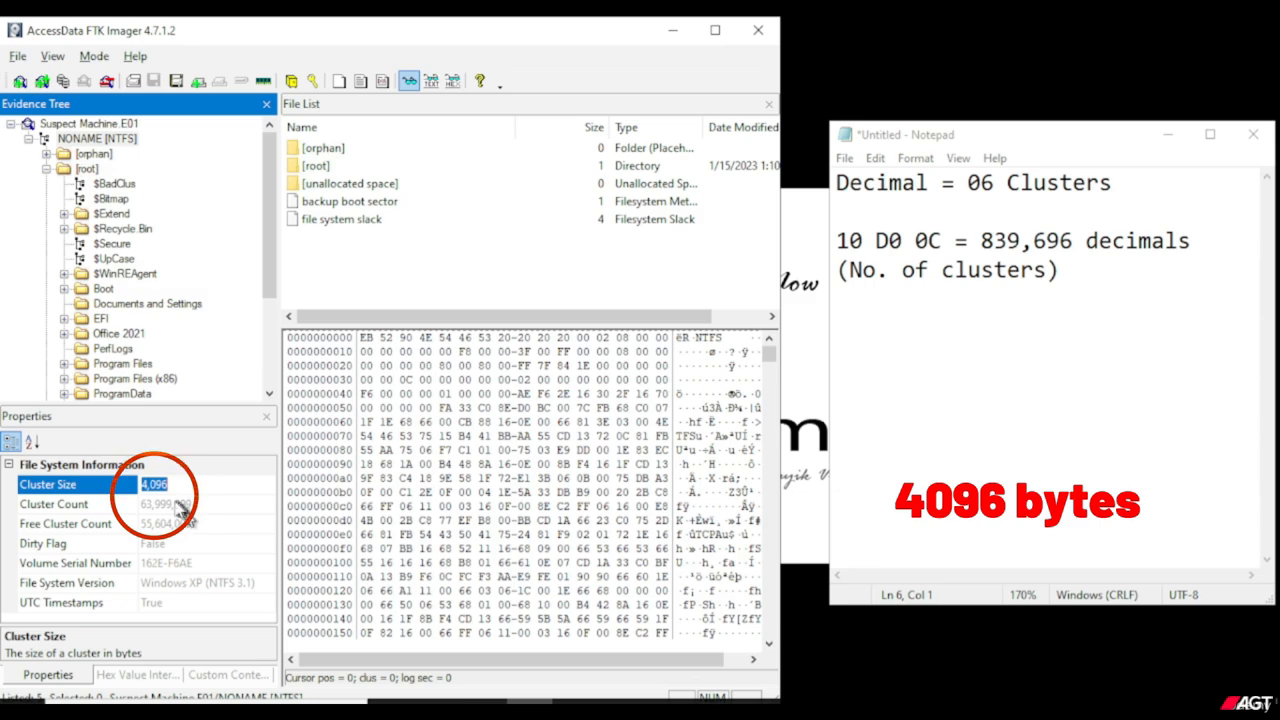
Write "Cluster Size = 4,096 bytes" in the note, checking it against the volume's Cluster Size property.
left_click(943, 386)
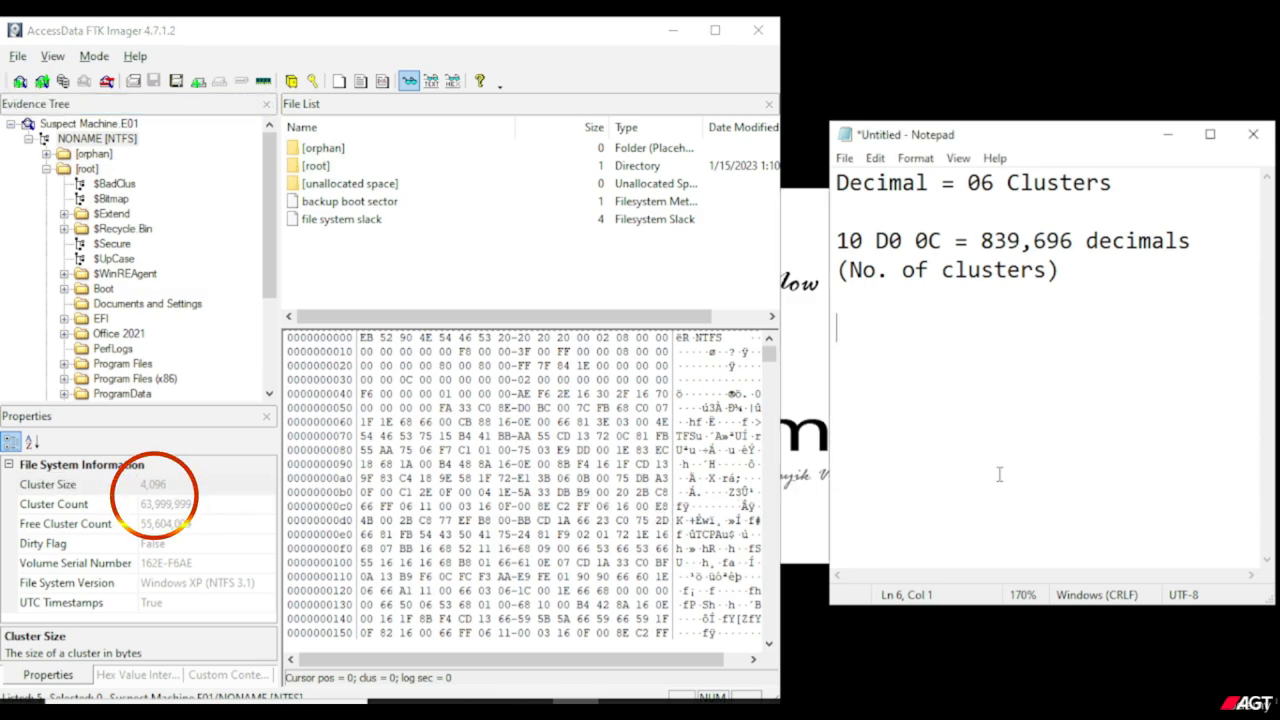
type("Clus")
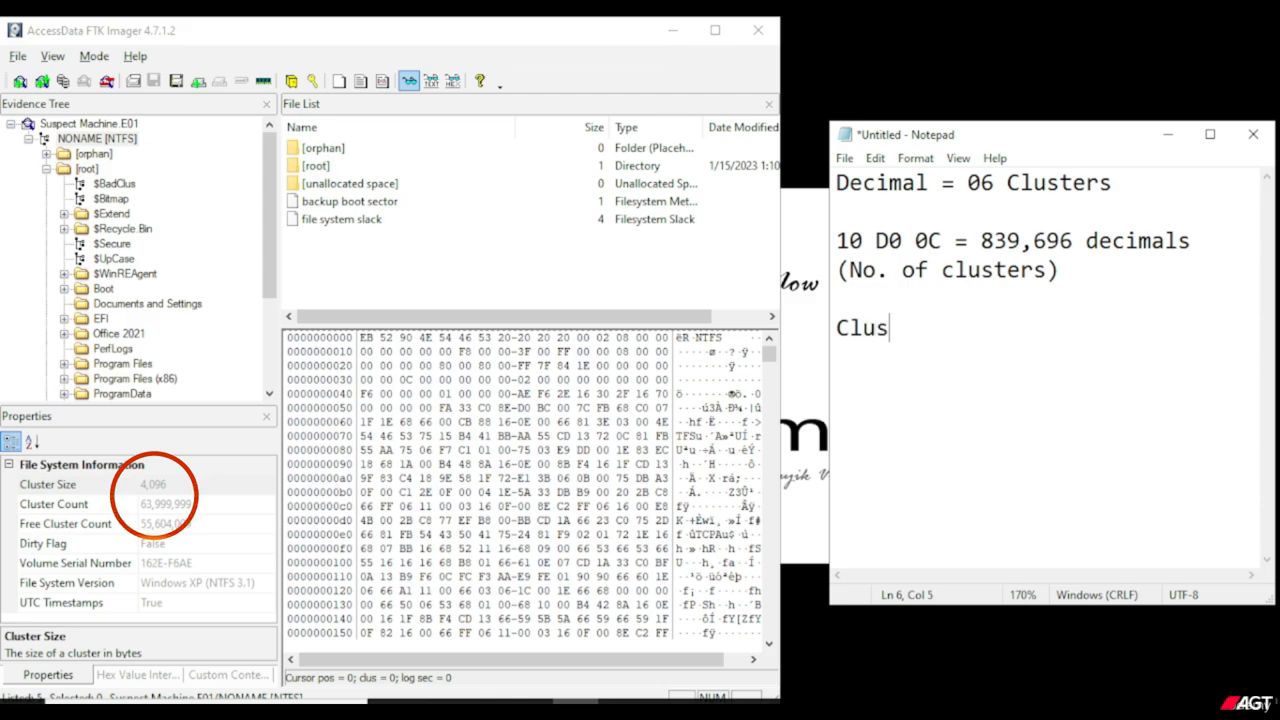
type("ter Size")
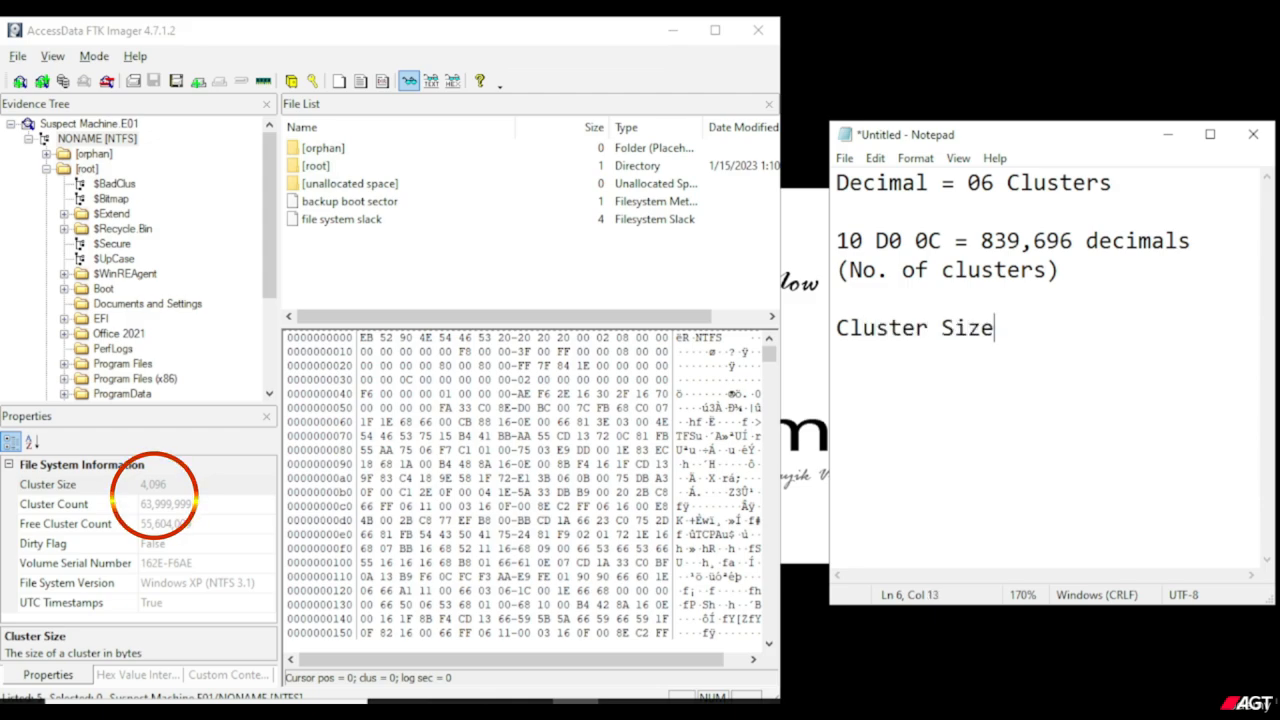
type(" =")
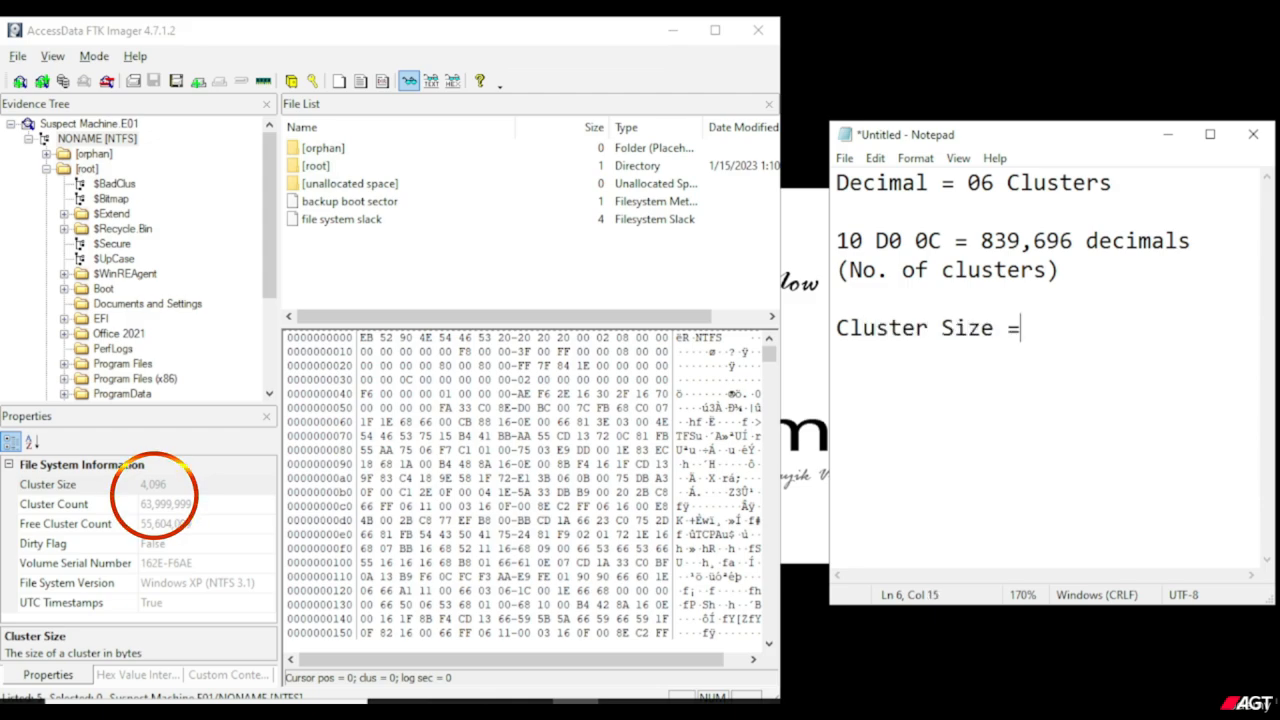
type(" 4,")
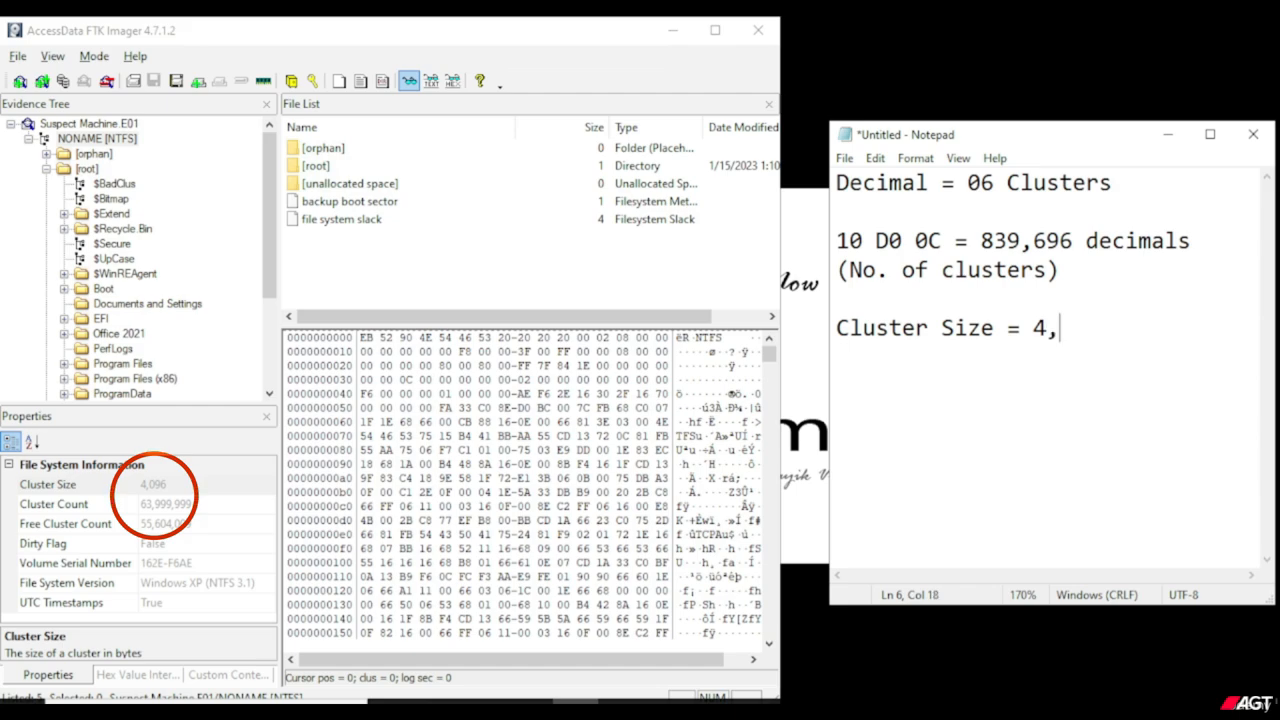
type("096")
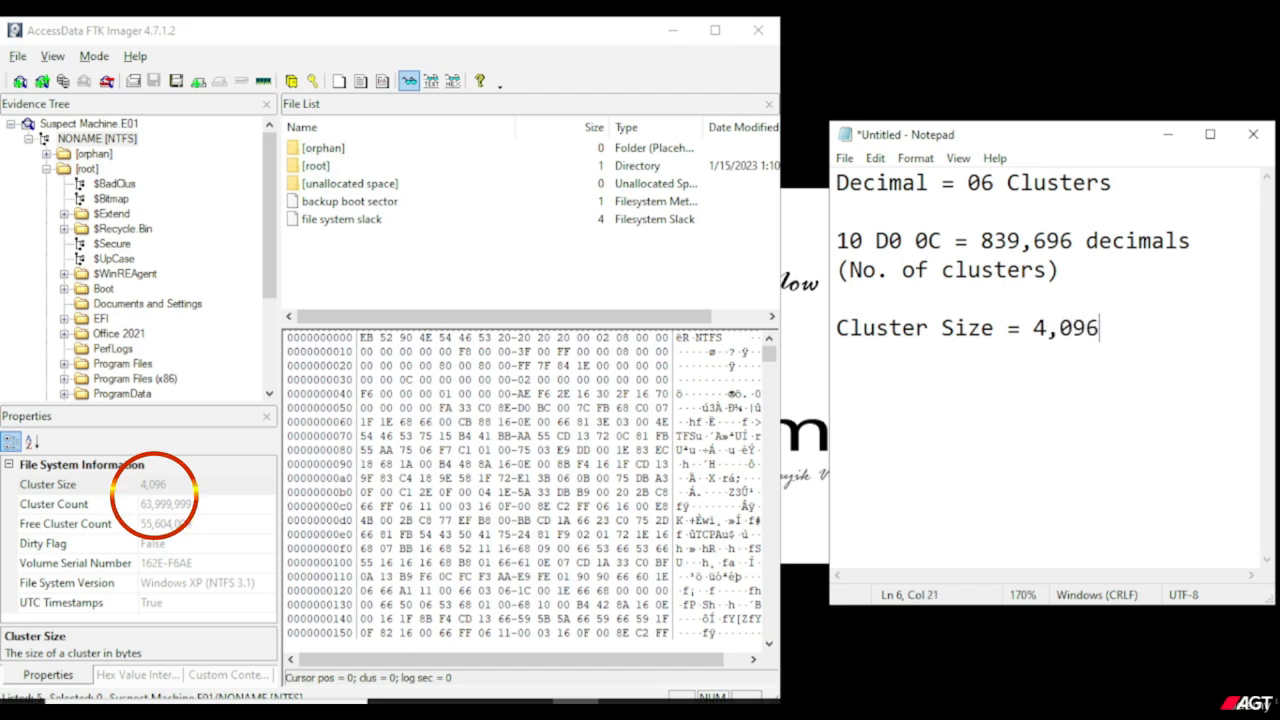
double_click(168, 487)
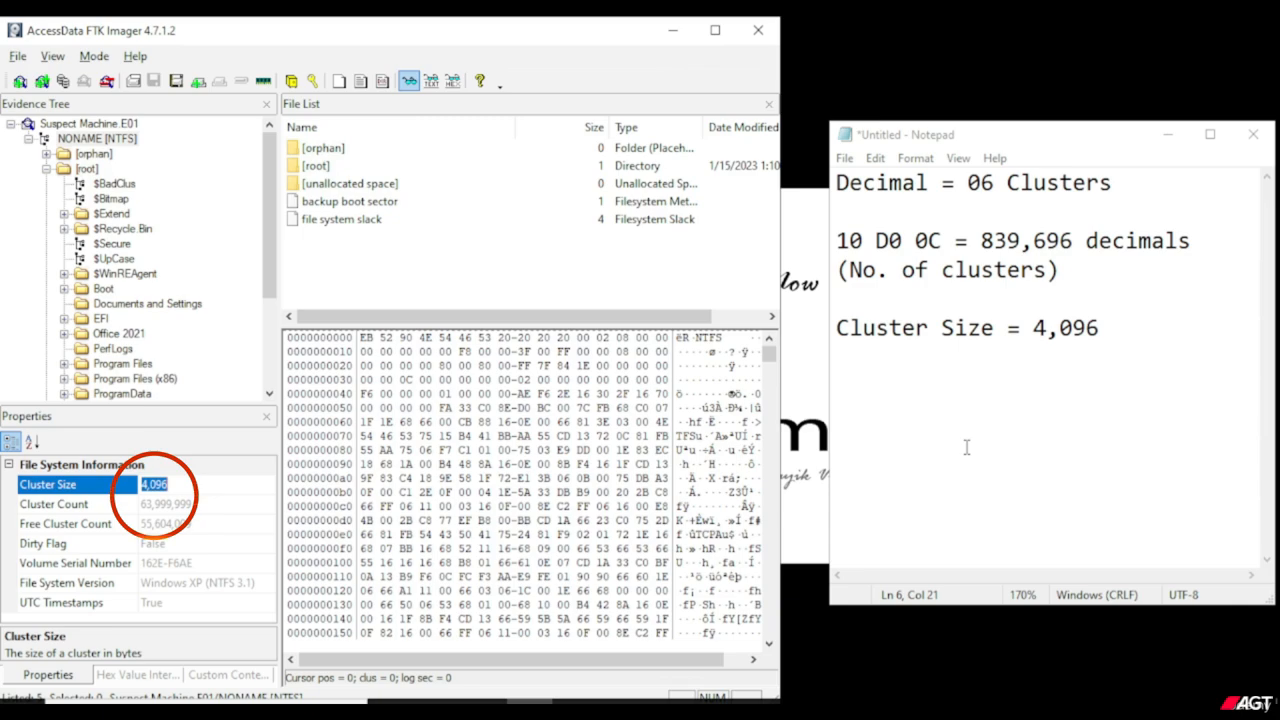
left_click(1168, 335)
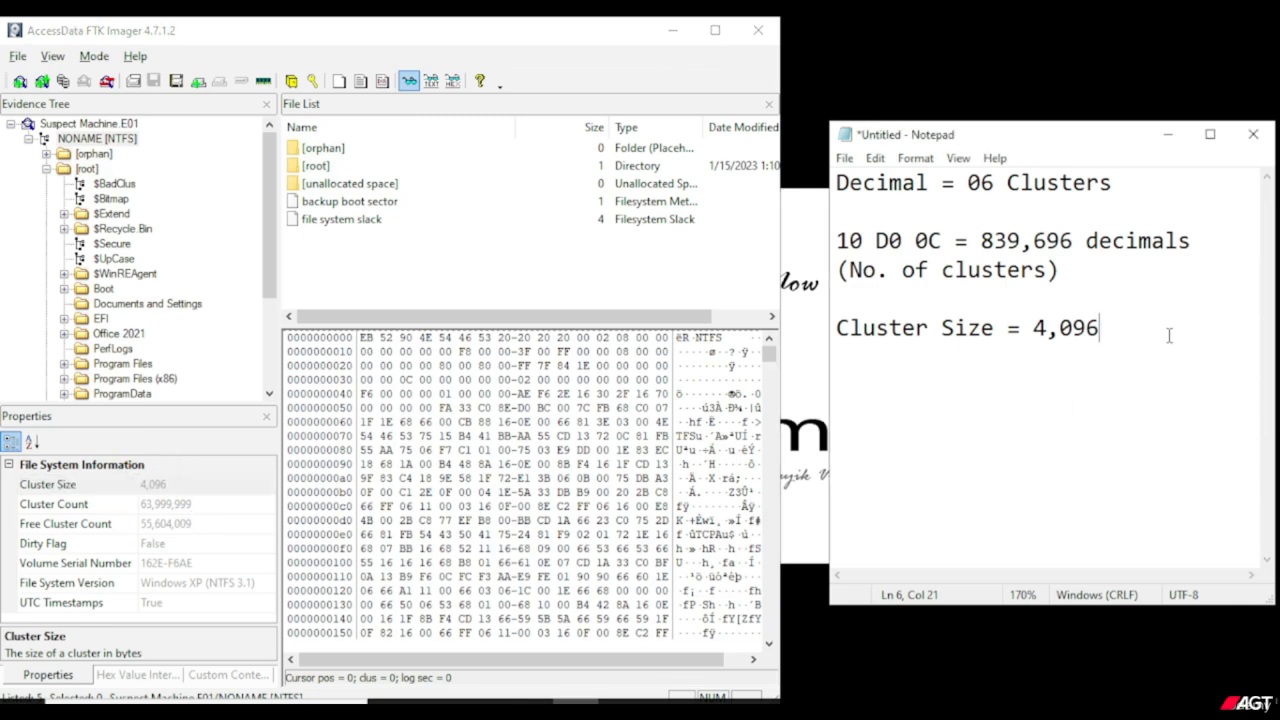
type("bytes")
double_click(196, 488)
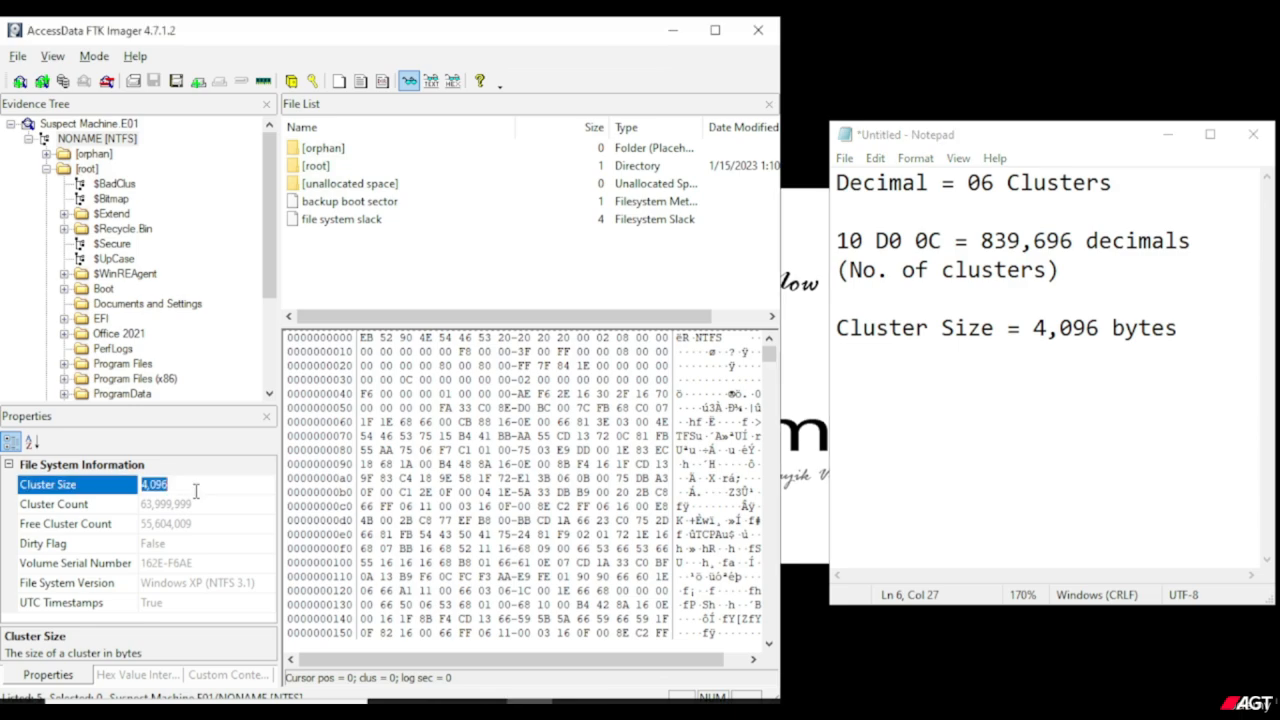
Add the formula heading "Cluster X Cluster Size" to the note, separated by a blank line.
key("alt+Tab")
key("Return")
key("Return")
type("Cluste")
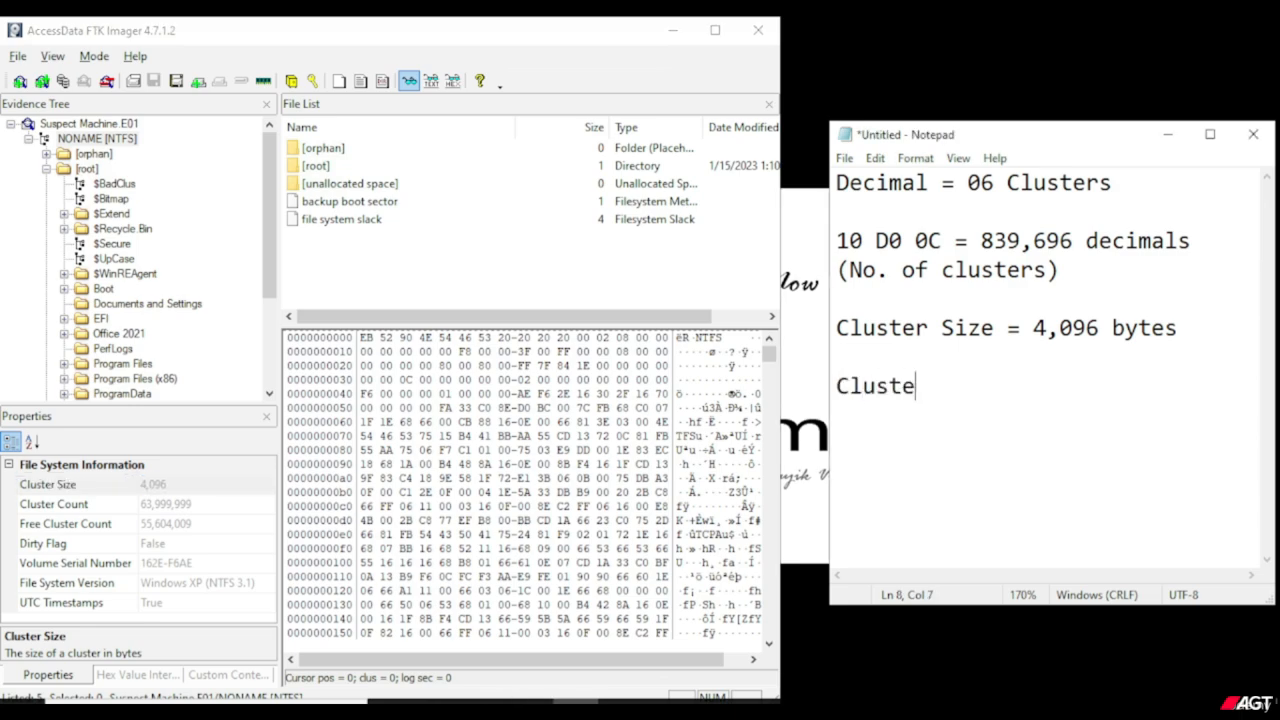
type("r X Cluster")
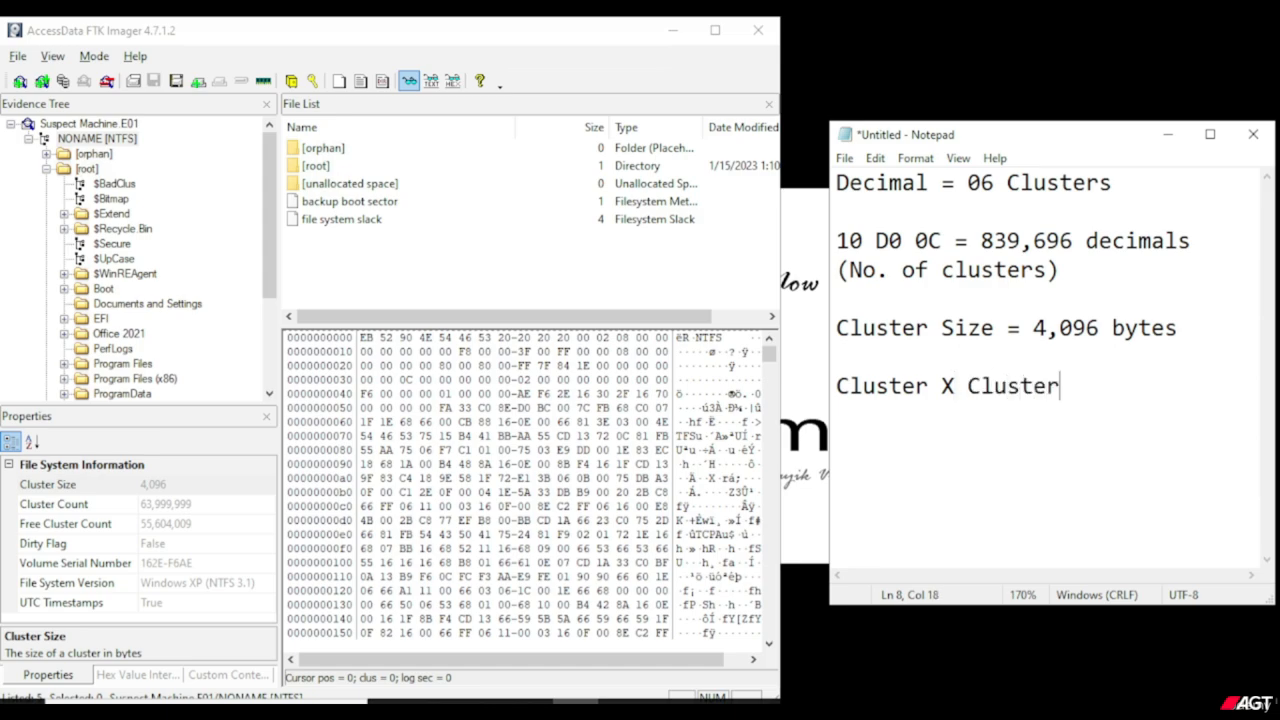
type(" Size")
Write the calculation "6x4,096=" on the line beneath the Cluster X Cluster Size heading.
key("Return")
type("0")
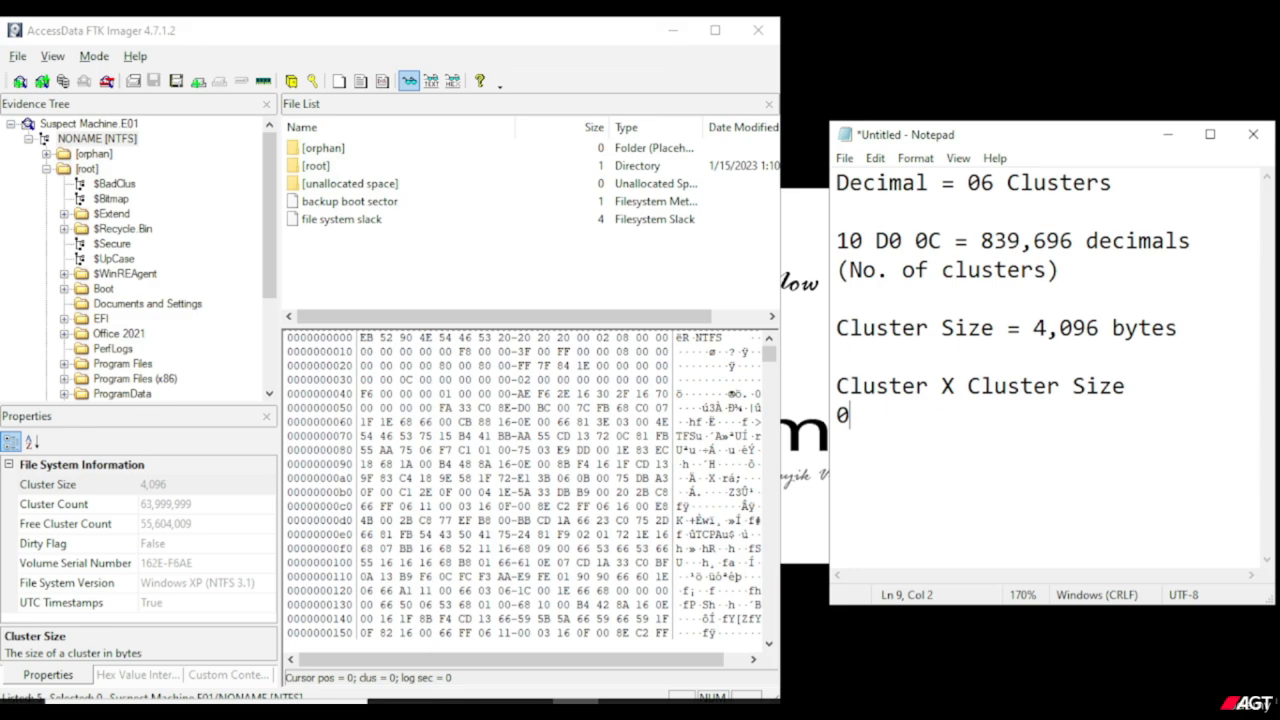
key("BackSpace")
type("6x4,096")
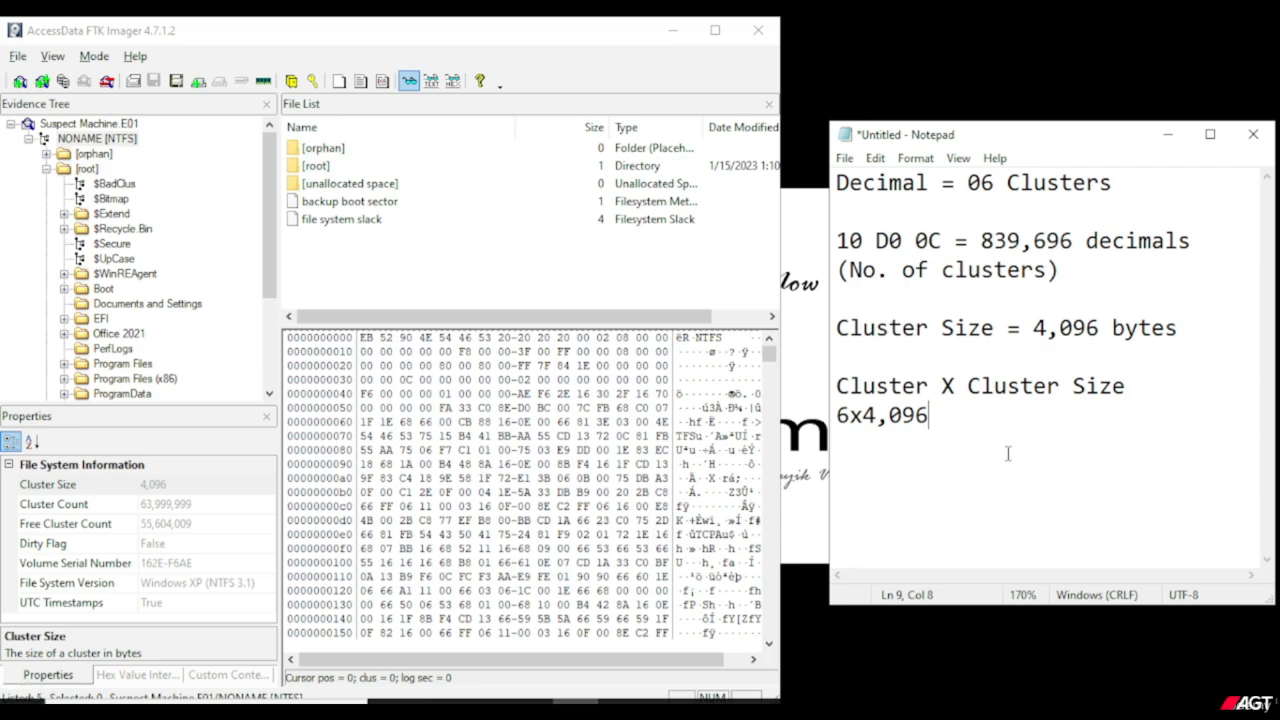
type("=")
Open the Calculator and multiply 6 by 4096.
key("super")
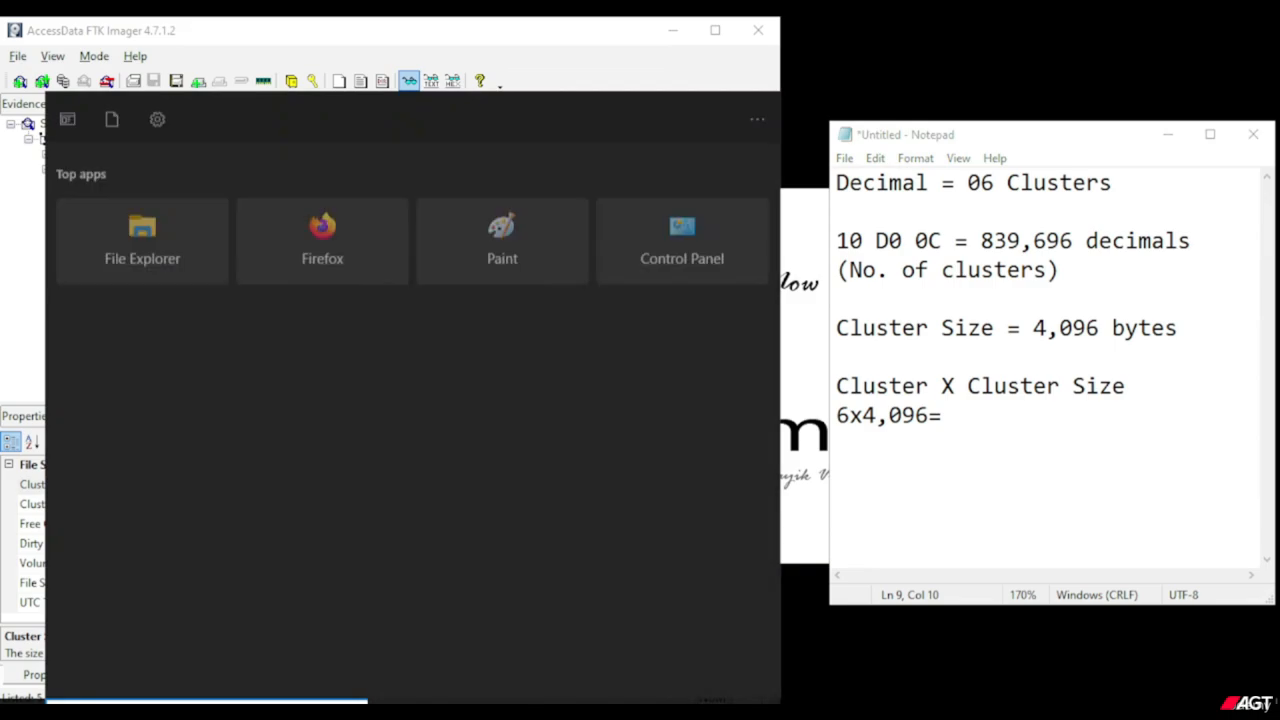
type("cal")
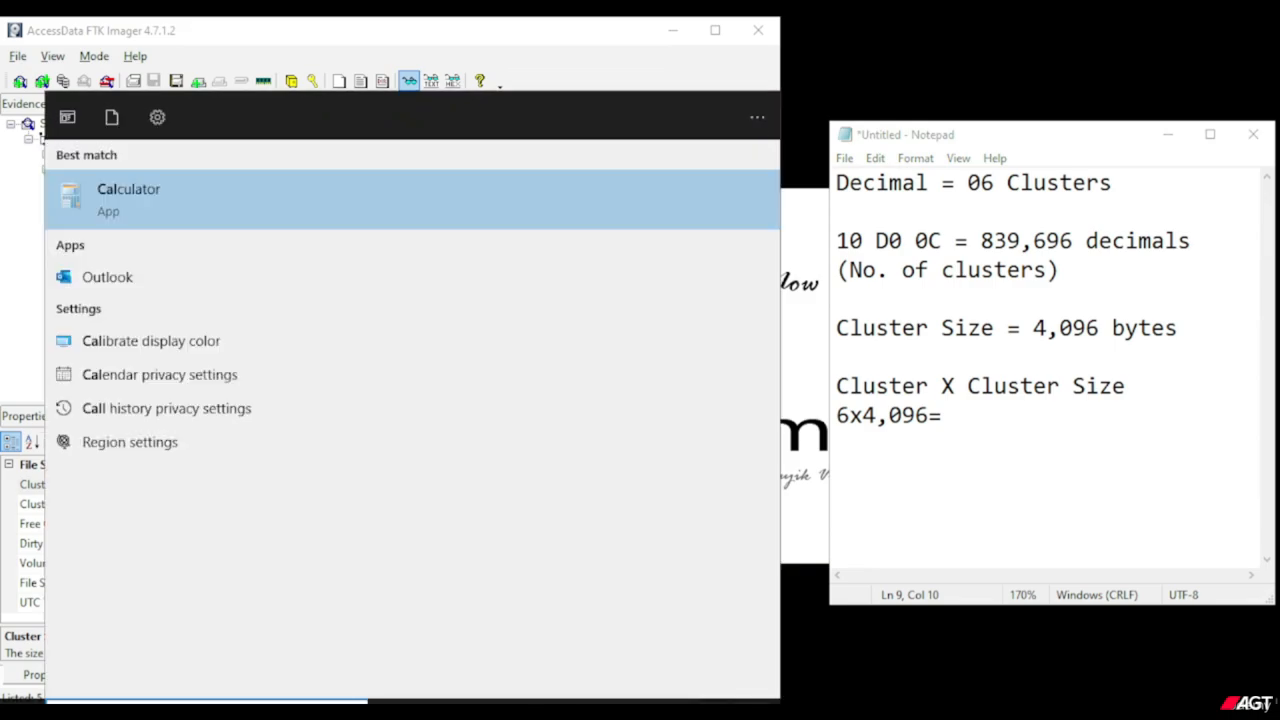
key("Return")
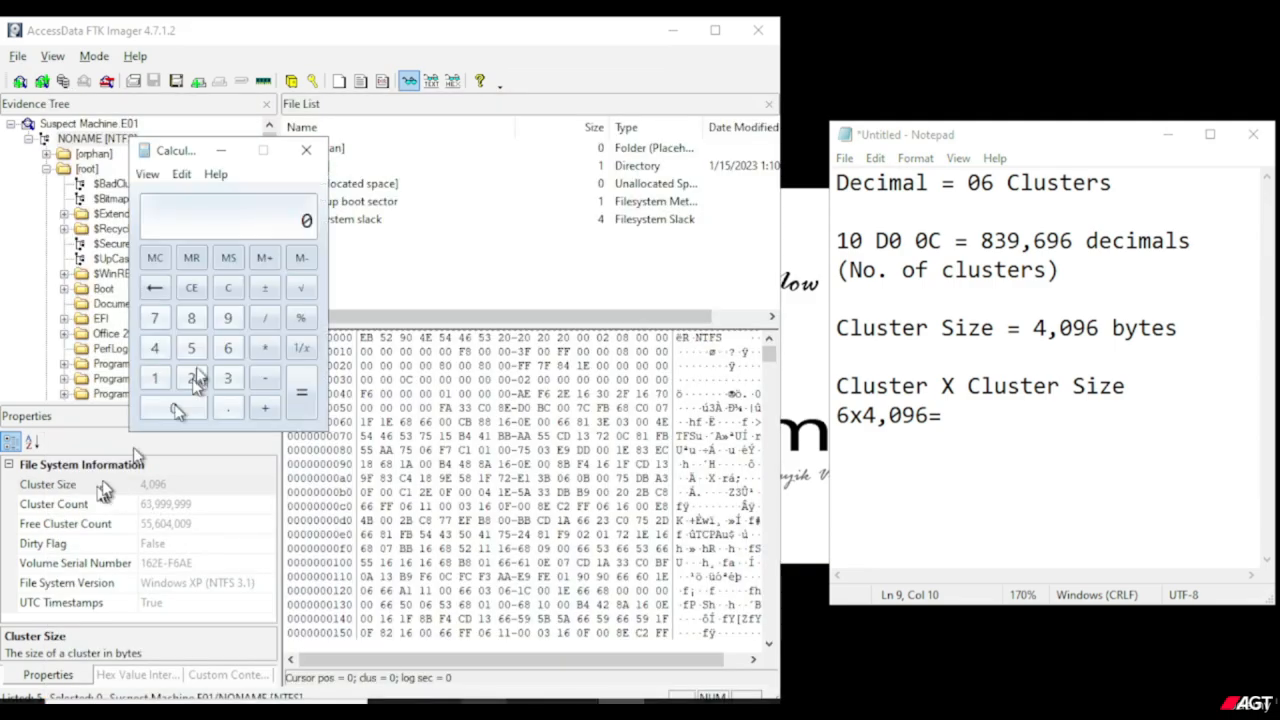
left_click(229, 348)
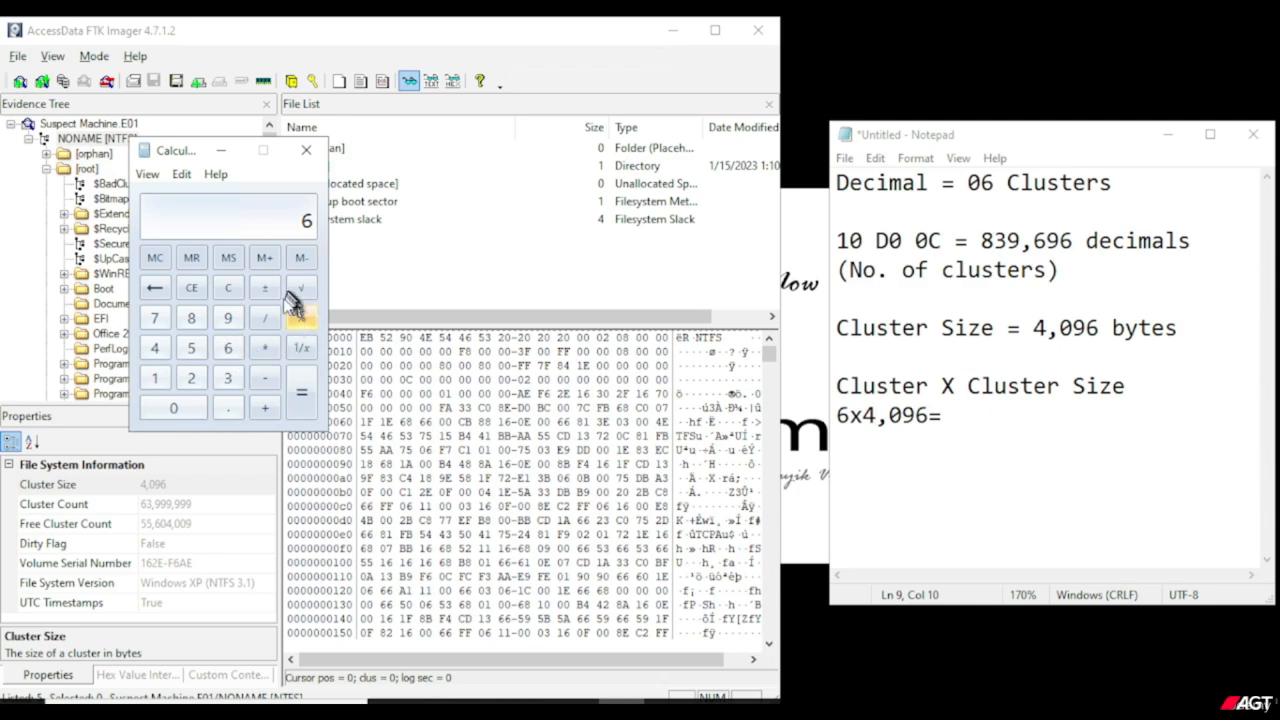
left_click(276, 350)
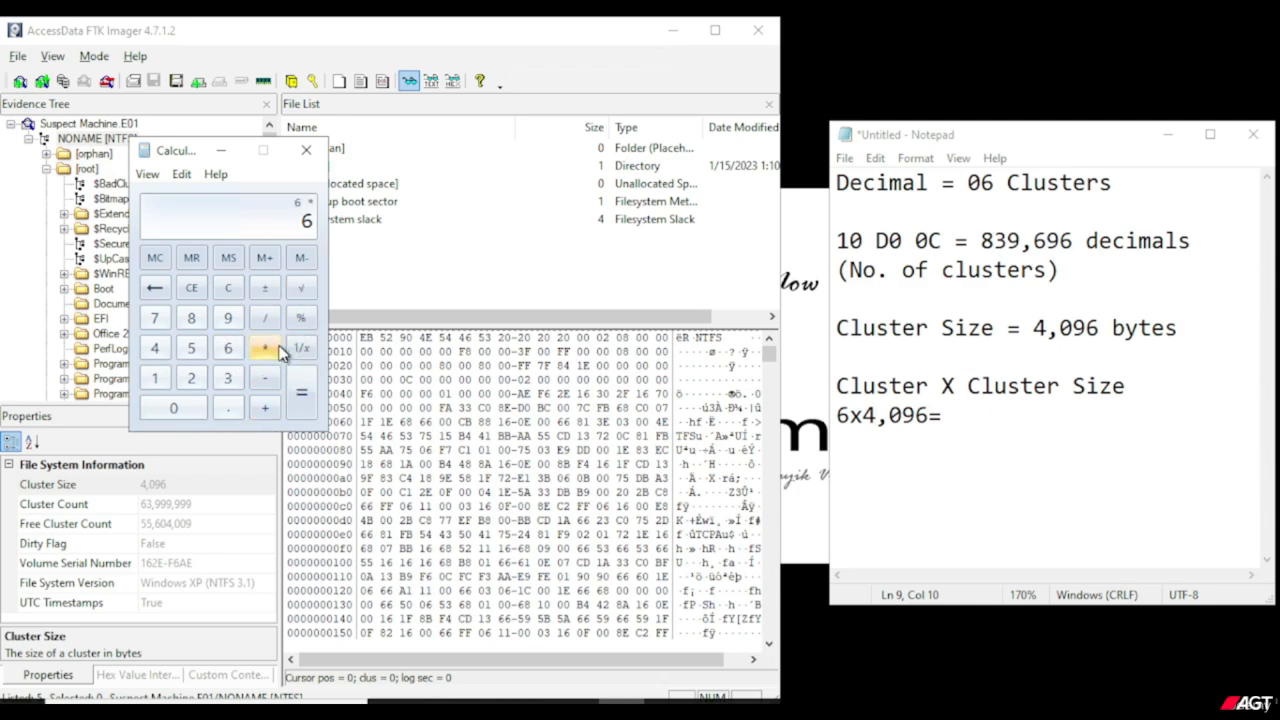
left_click(157, 350)
left_click(174, 407)
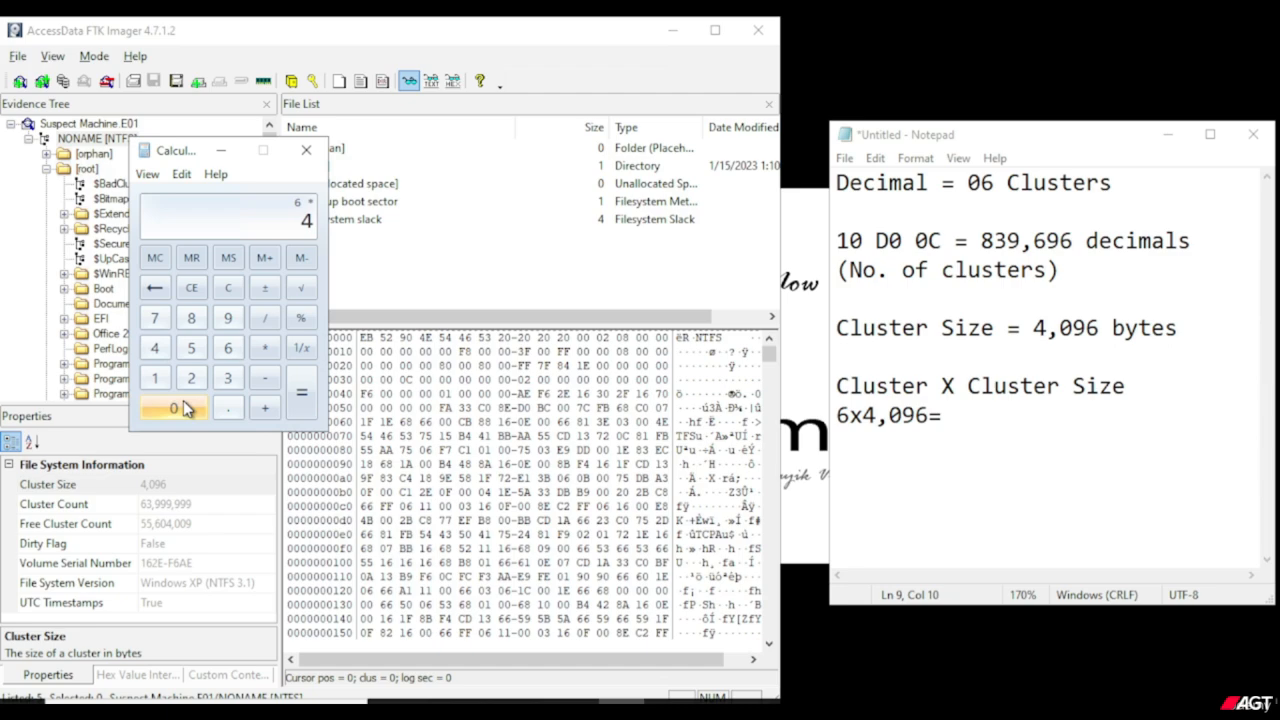
left_click(228, 318)
left_click(228, 348)
left_click(299, 402)
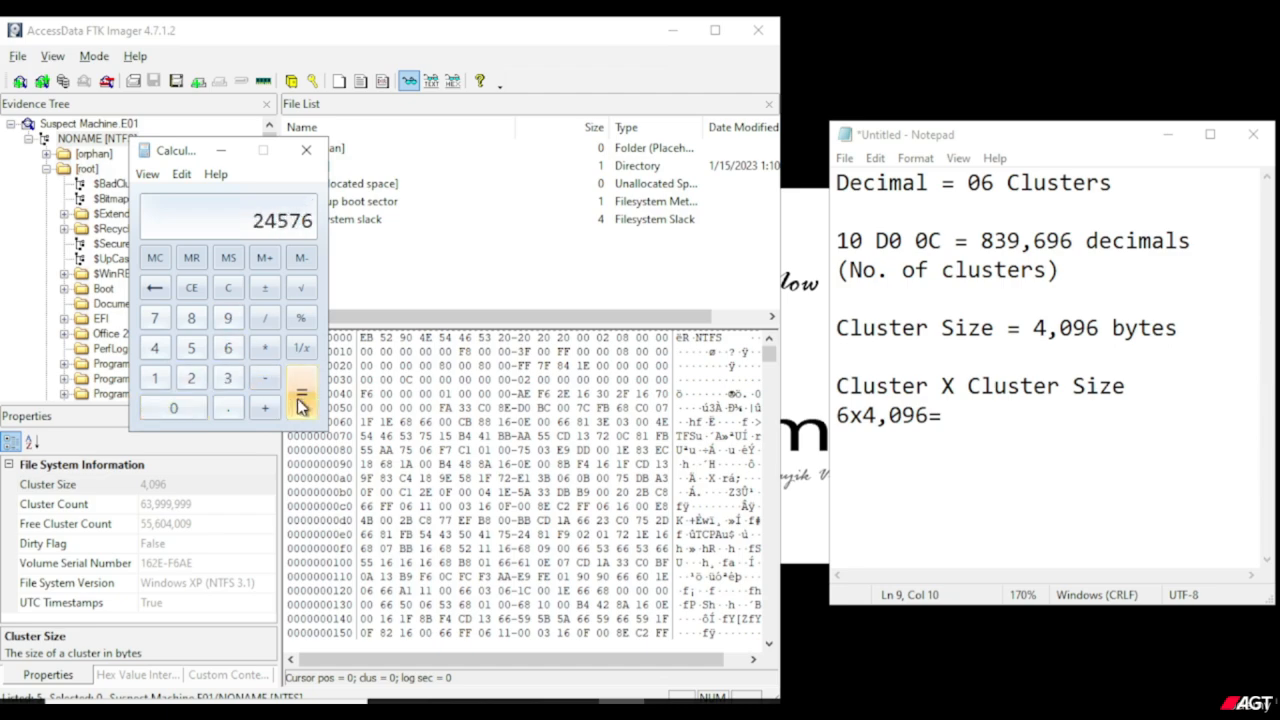
Switch to the Notepad note and write the result 24,576 after "6x4,096=".
left_click(1004, 443)
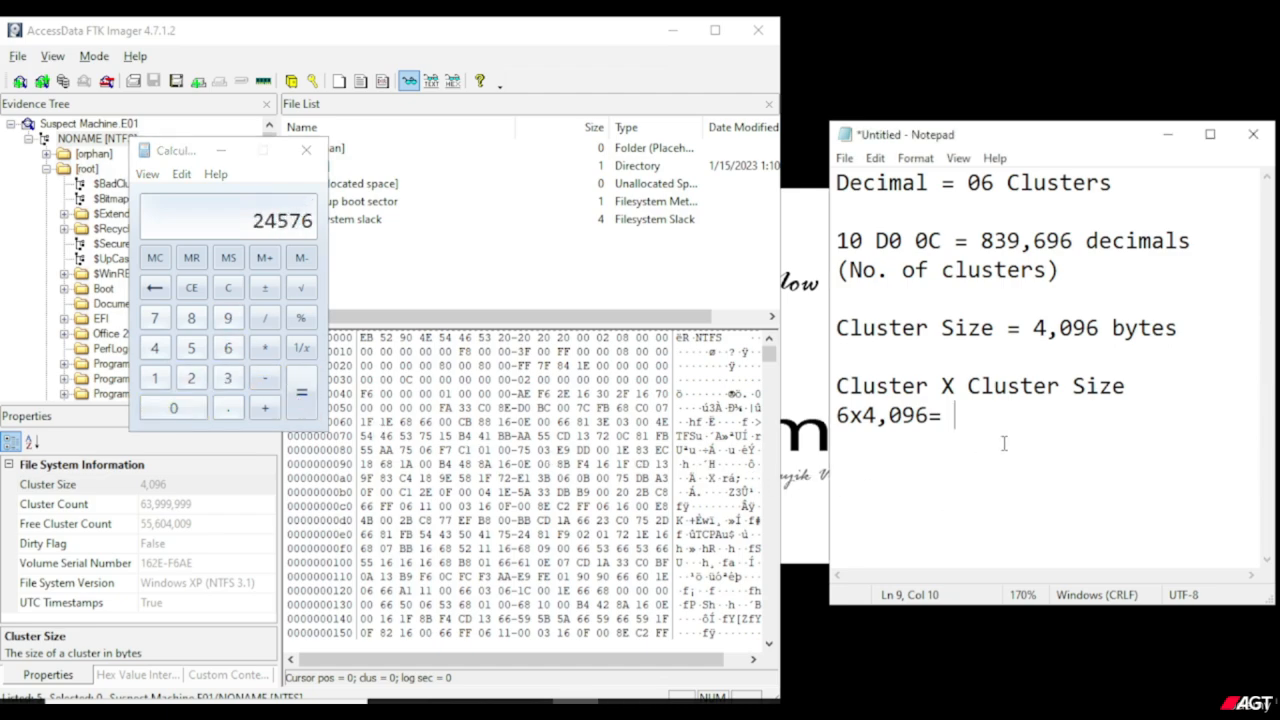
type("24,576")
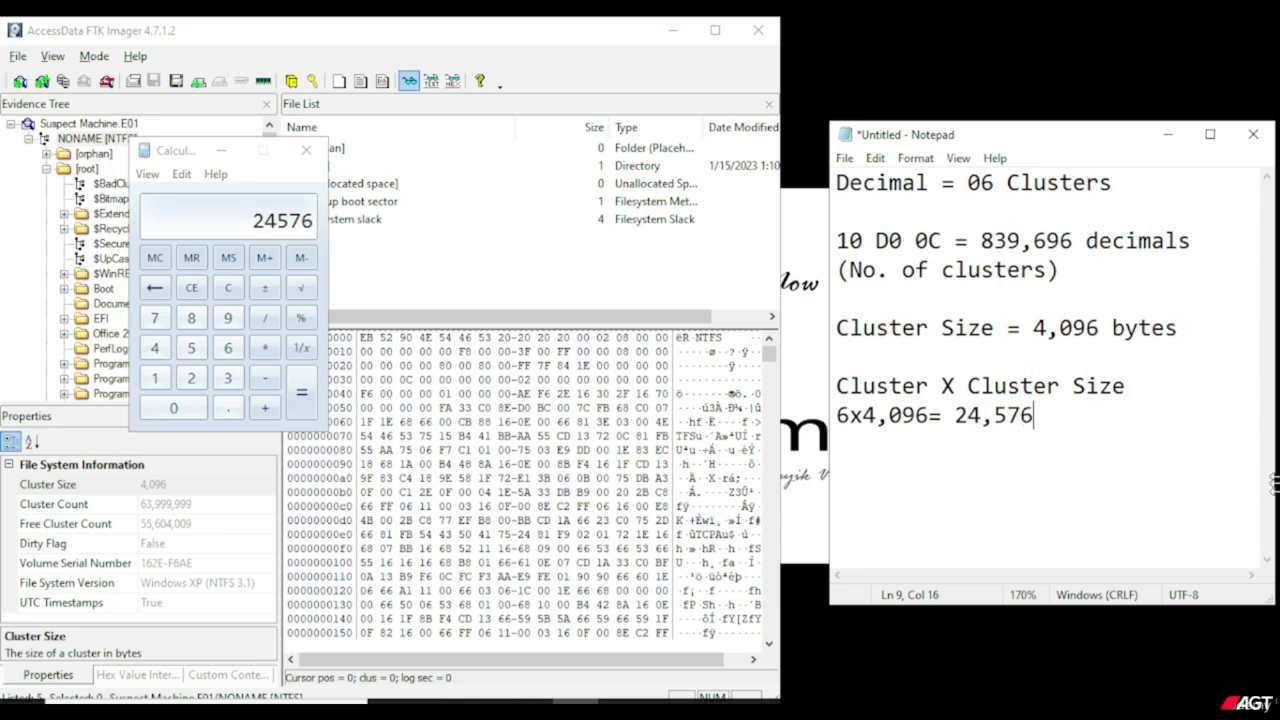
Add the label "Starting Cluster =" below the calculation, separated by a blank line.
key("Return")
key("Return")
type("Sa")
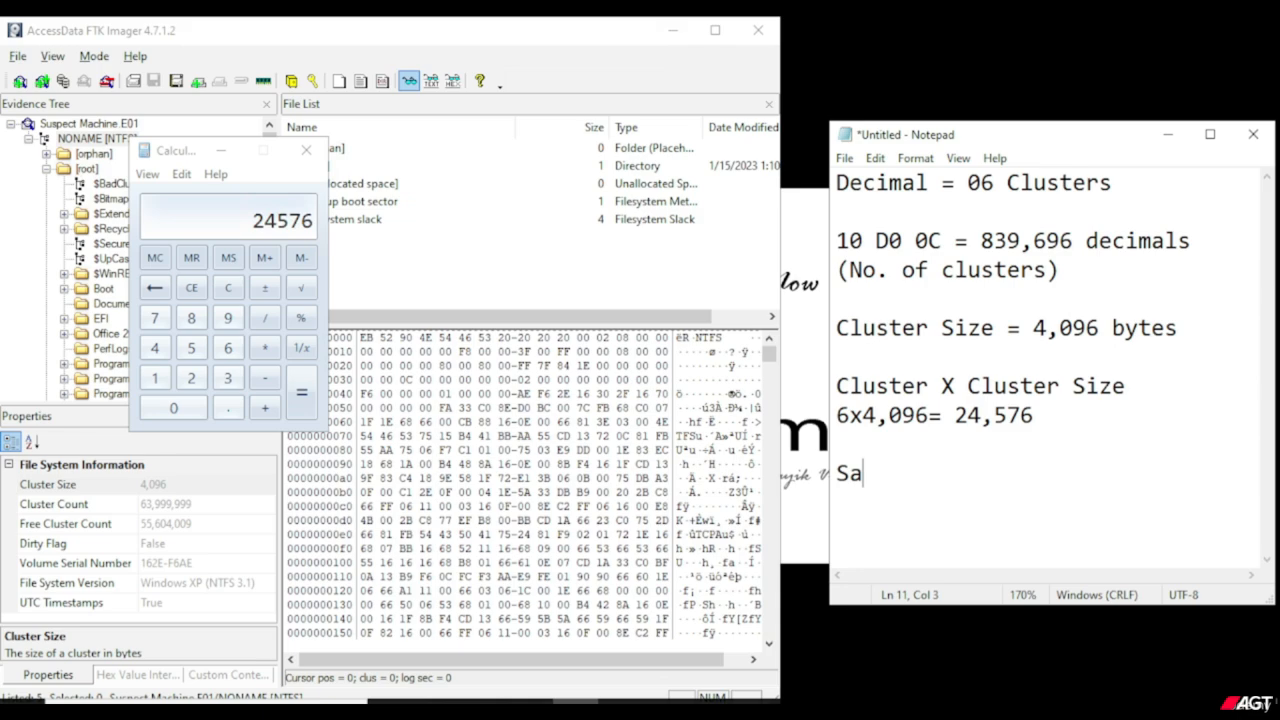
key("BackSpace")
type("tartin")
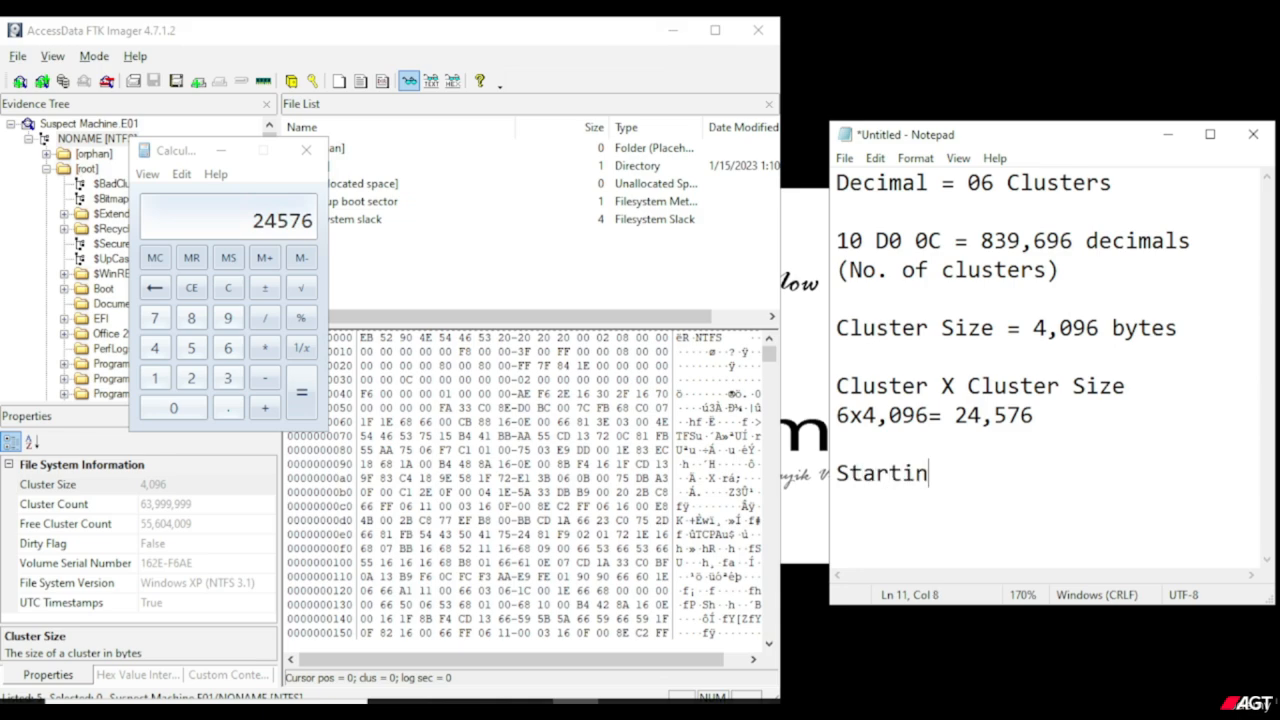
type("g Cluster =")
Copy the value 839,696 from the 10 D0 0C line of the note.
left_click_drag(1073, 241, 981, 241)
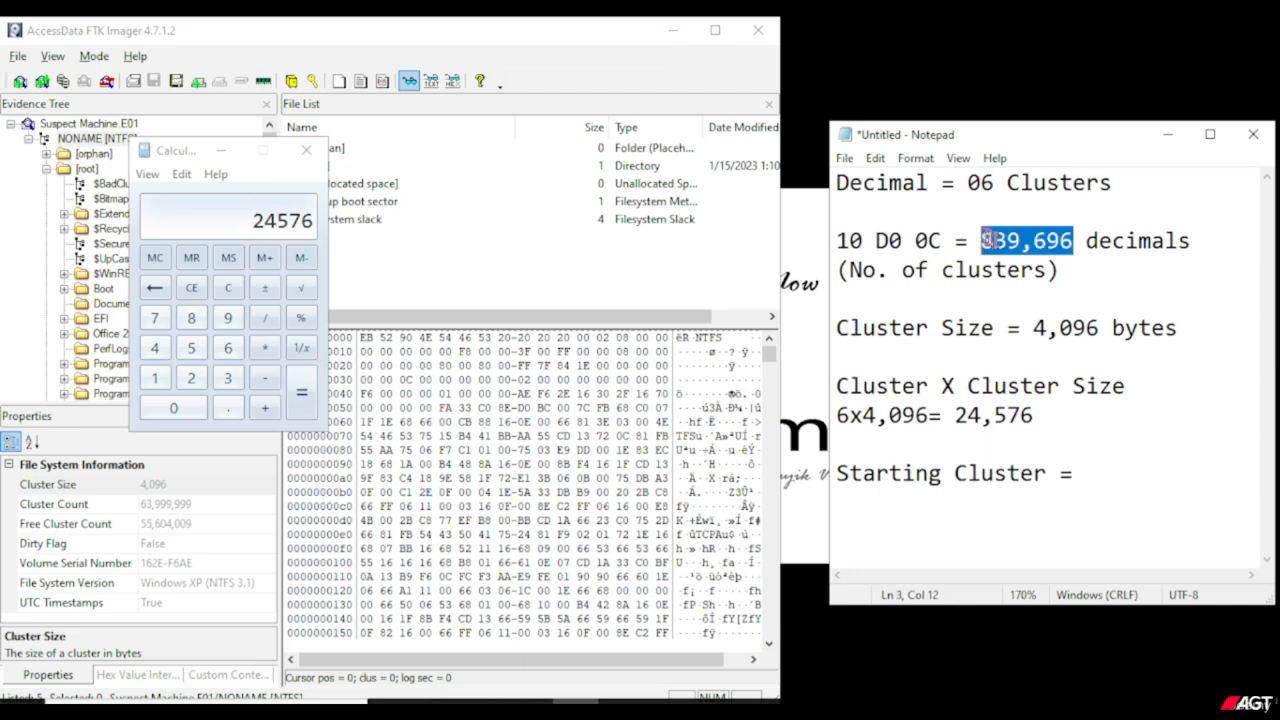
right_click(992, 240)
left_click(1052, 304)
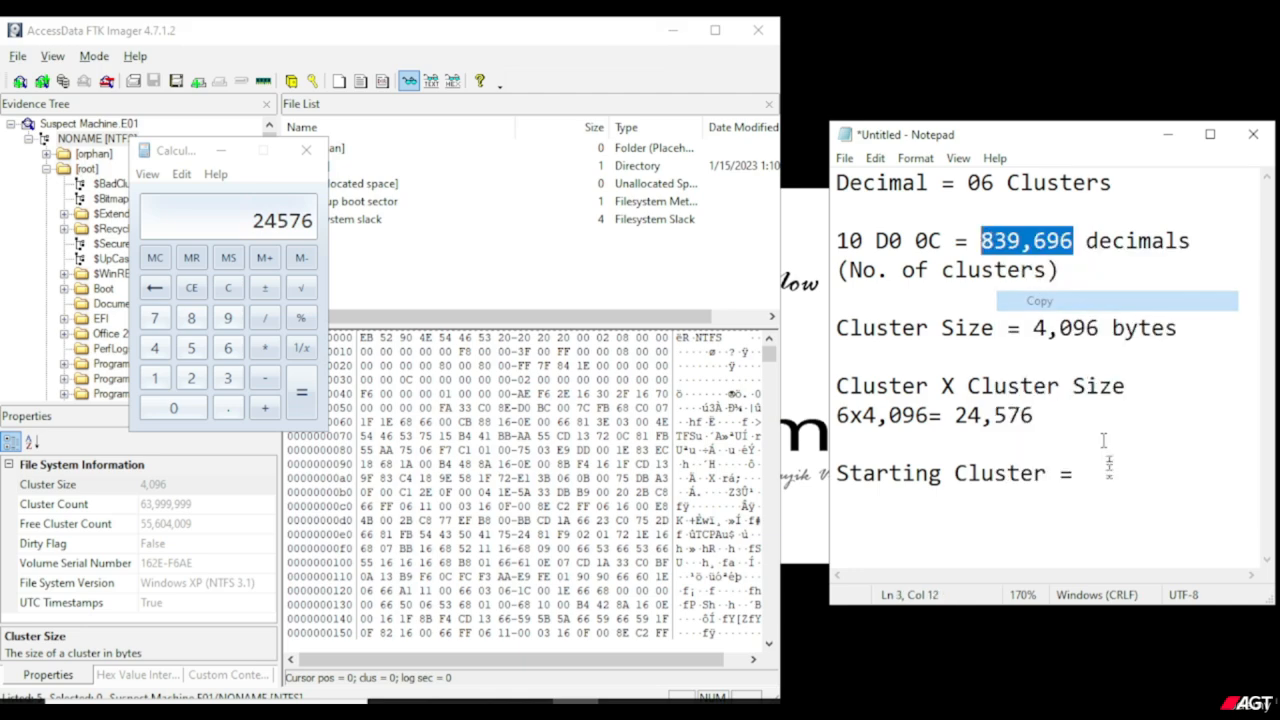
right_click(1108, 482)
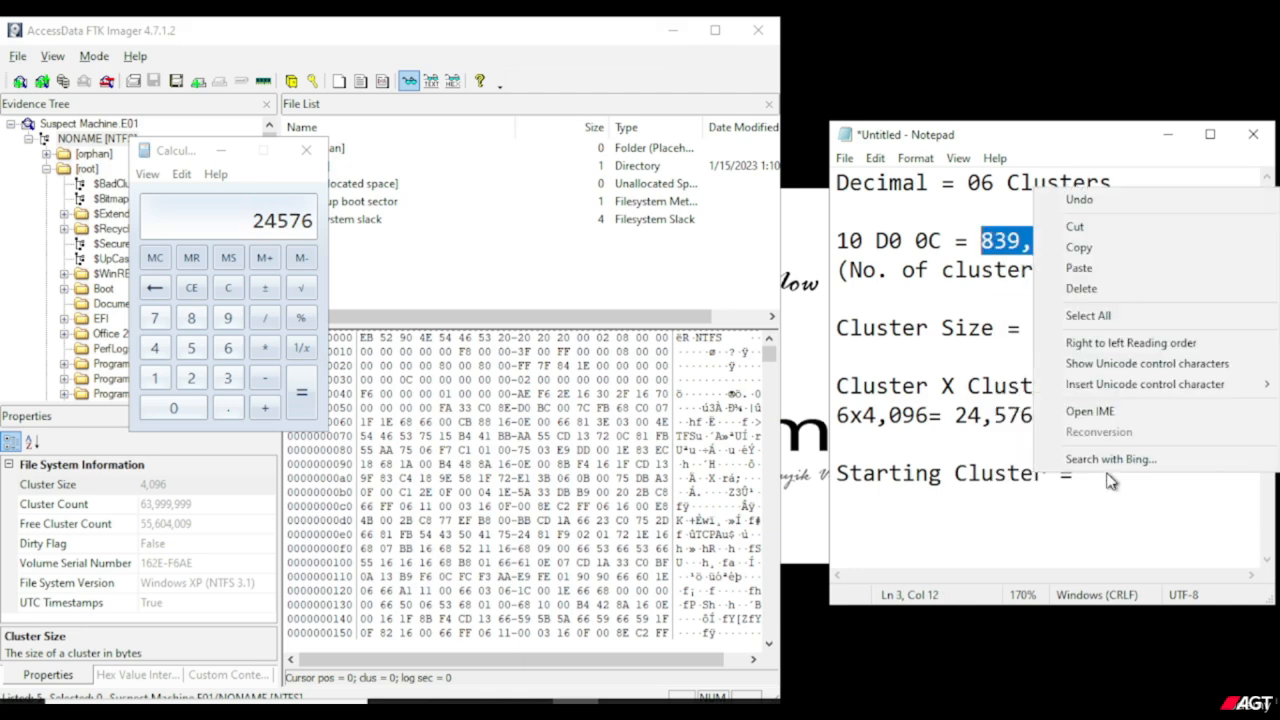
left_click(1078, 268)
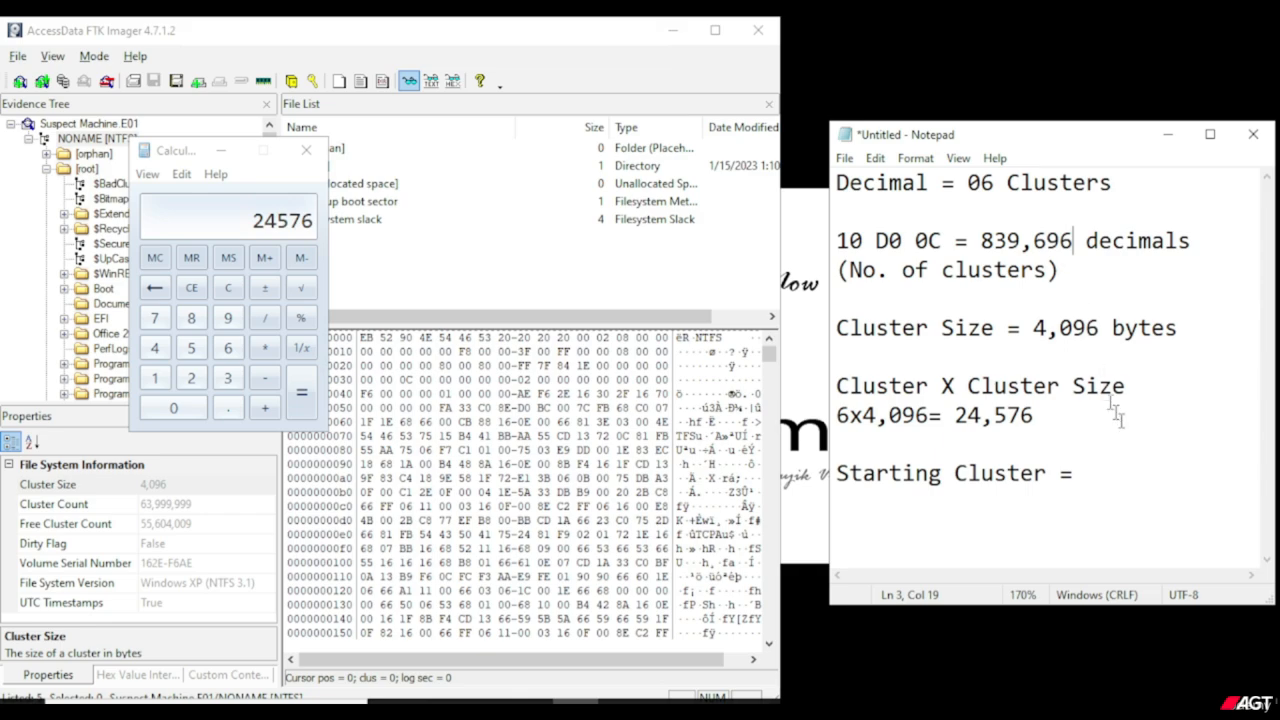
key("ctrl+z")
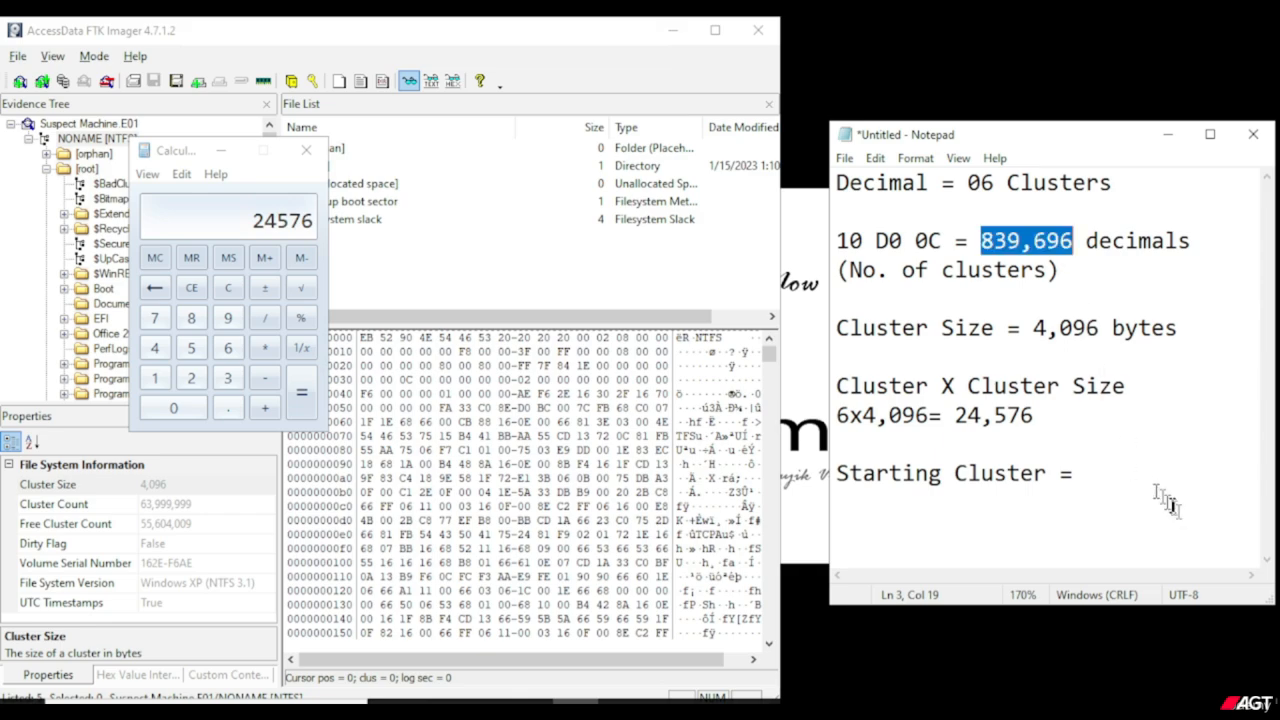
Paste 839,696 after "Starting Cluster =" at the end of the note and start a new line.
key("ctrl+End")
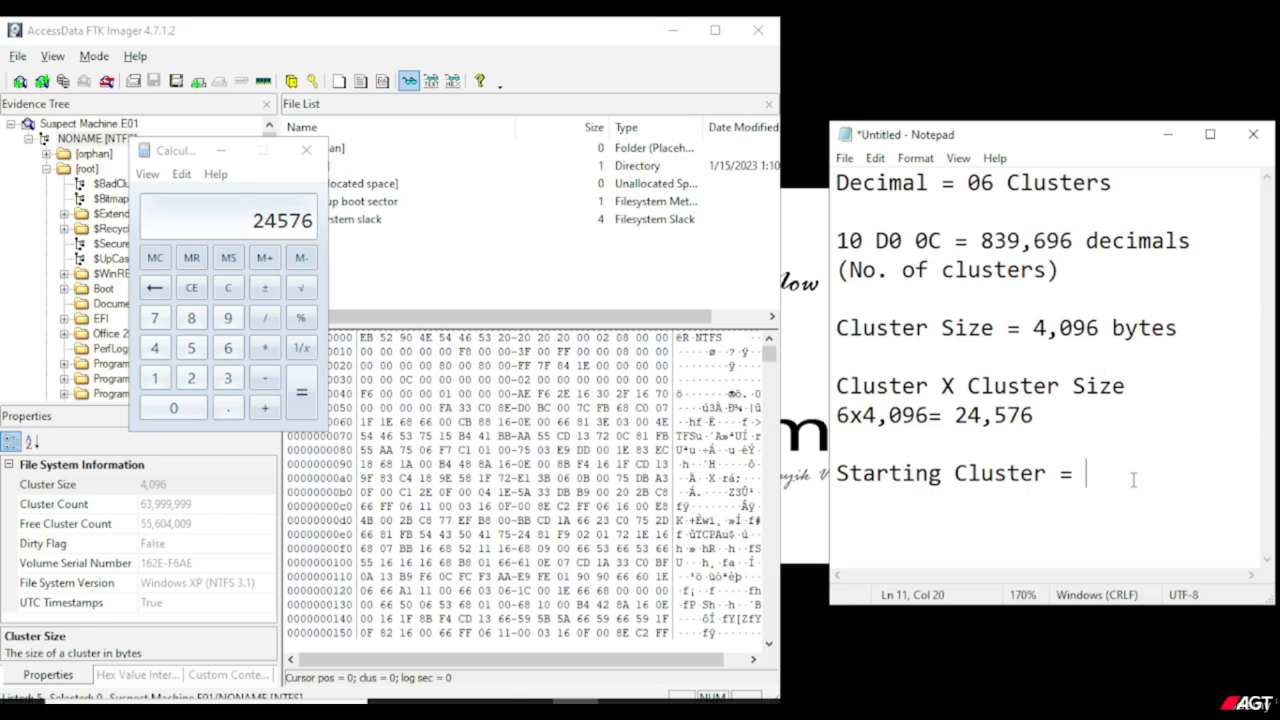
key("ctrl+v")
key("Return")
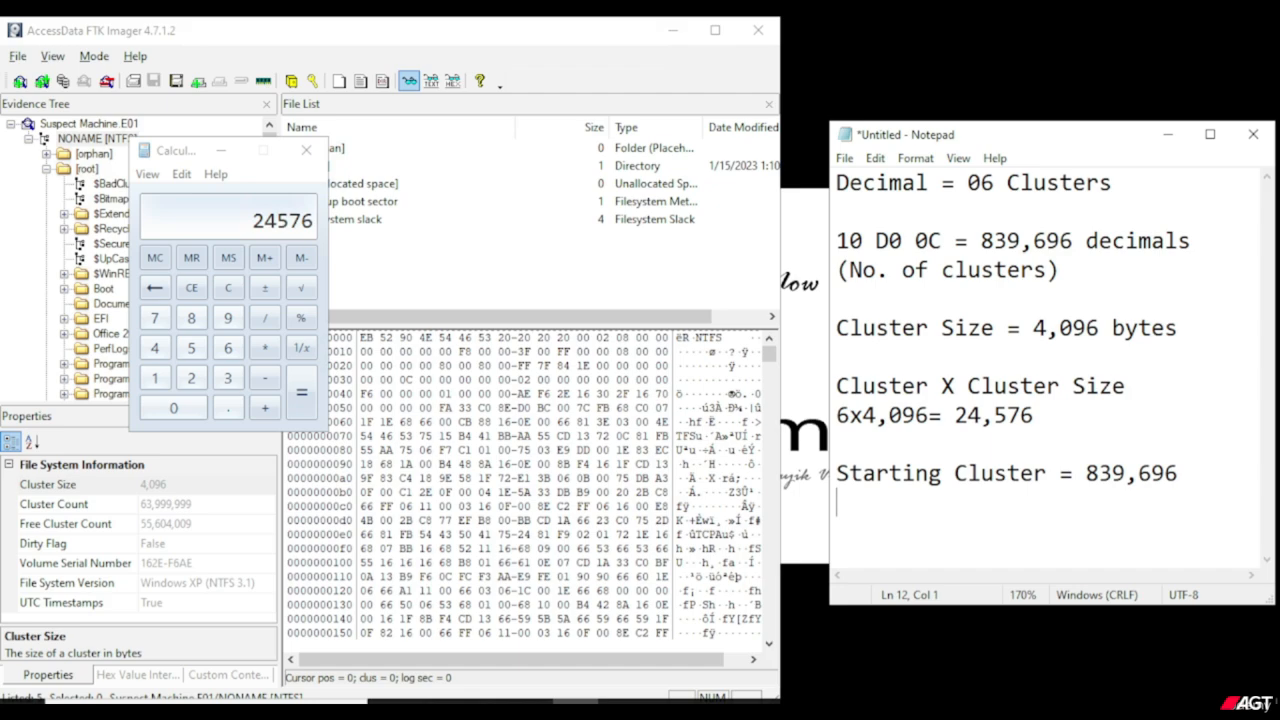
Write "Size of Photo = 24,576" beneath the Starting Cluster line, taking the value from the calculation and aligning the equals signs.
type("Size of photo")
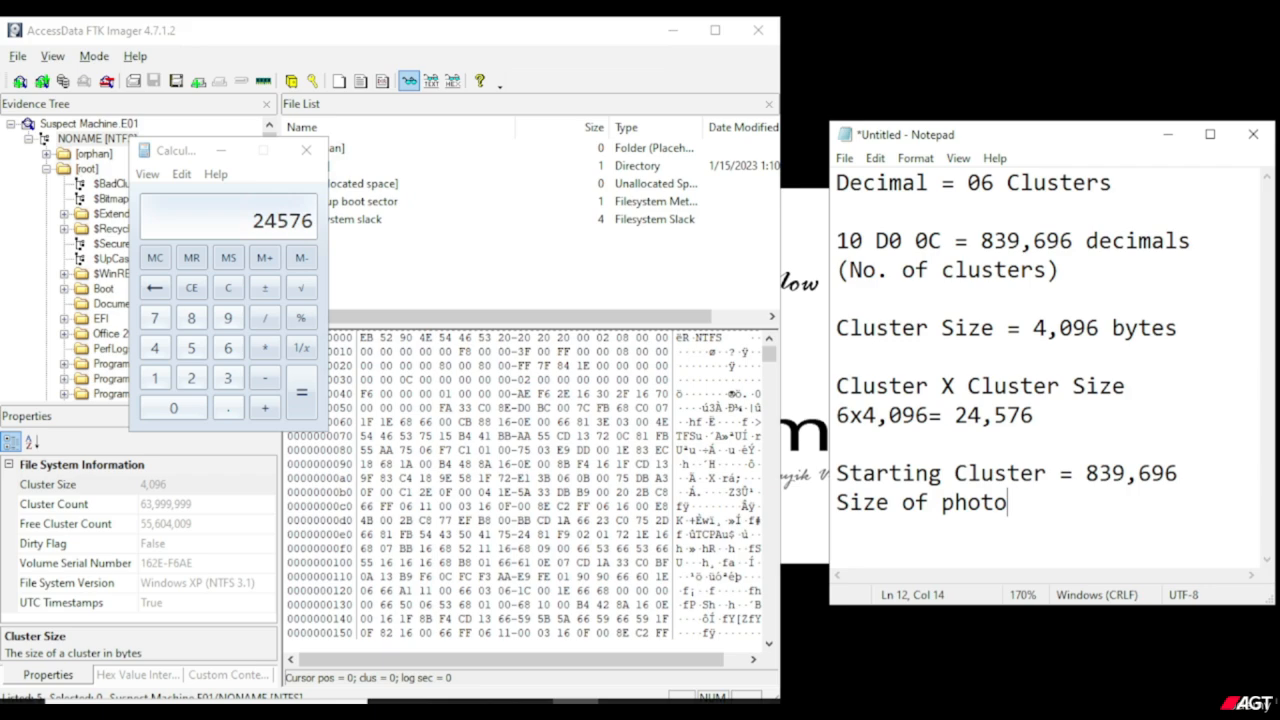
key("BackSpace")
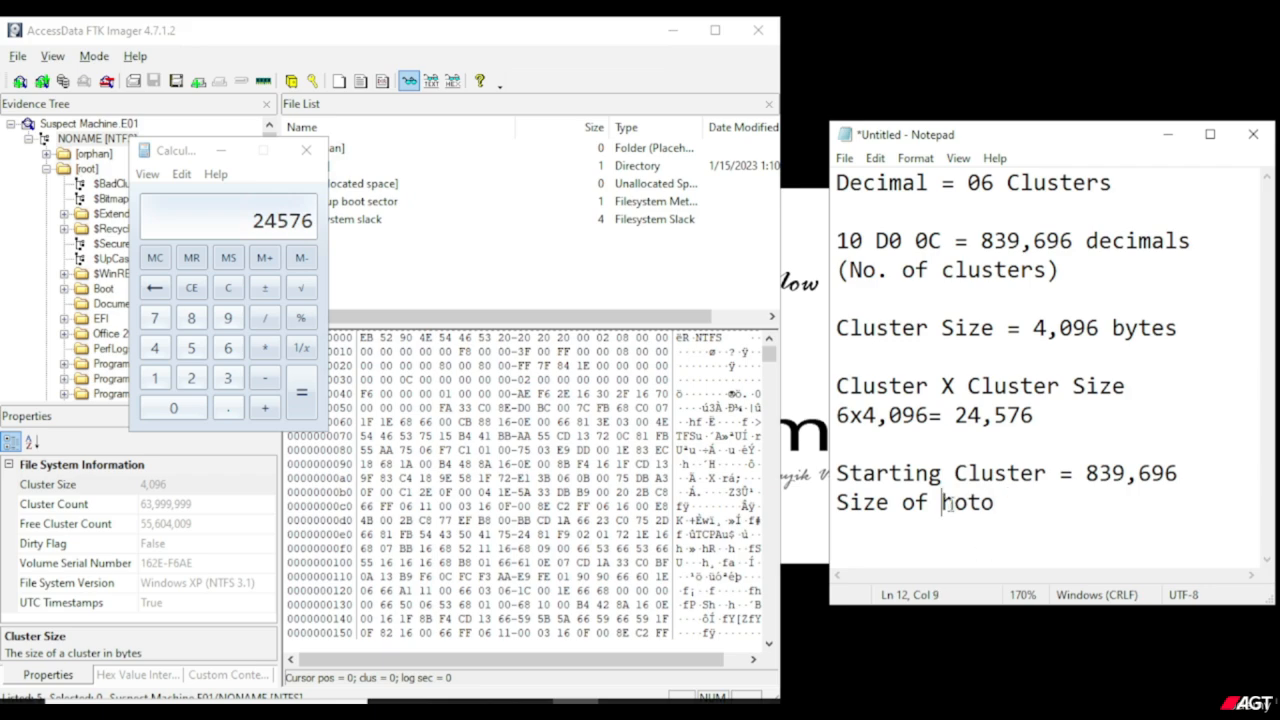
left_click_drag(1034, 416, 953, 415)
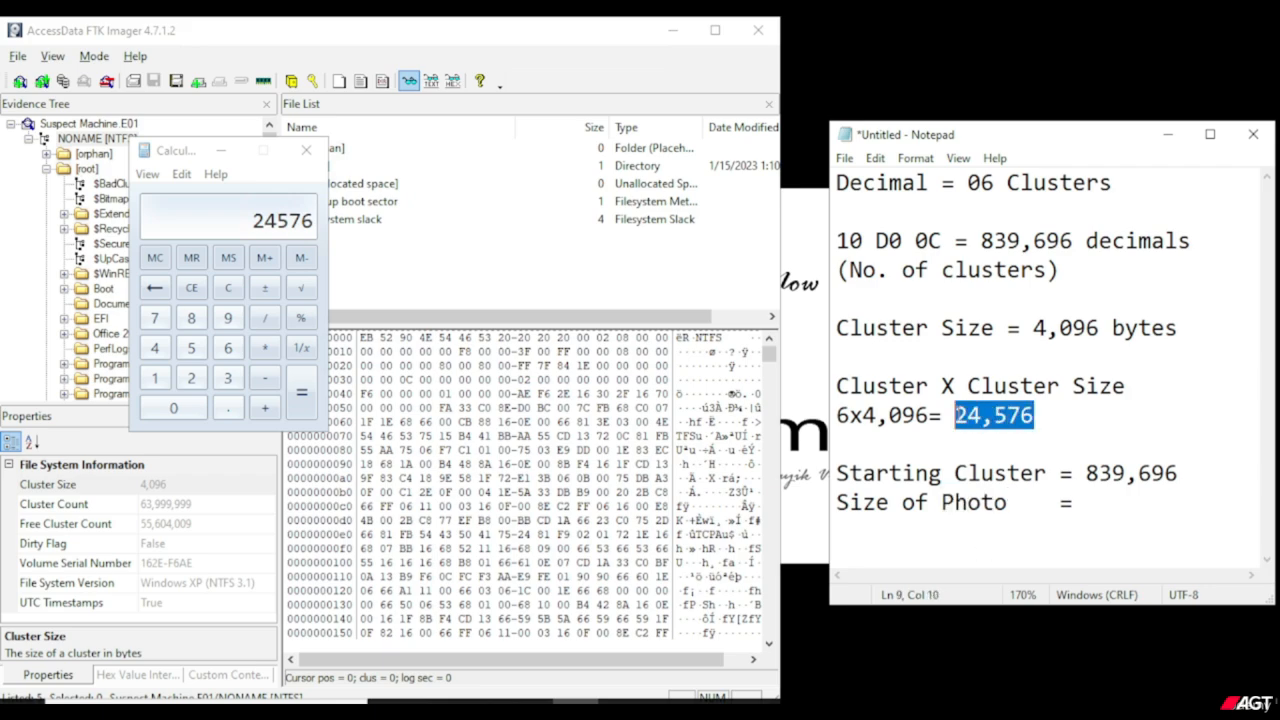
key("ctrl+End")
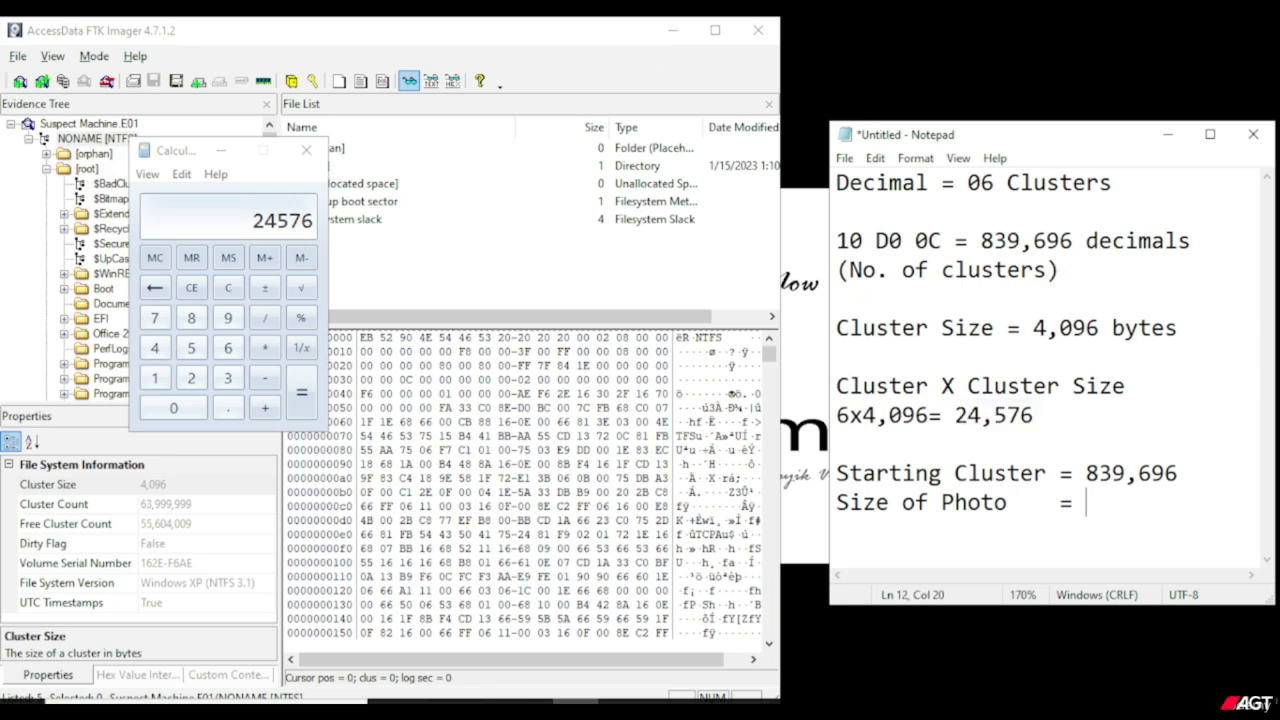
key("ctrl+v")
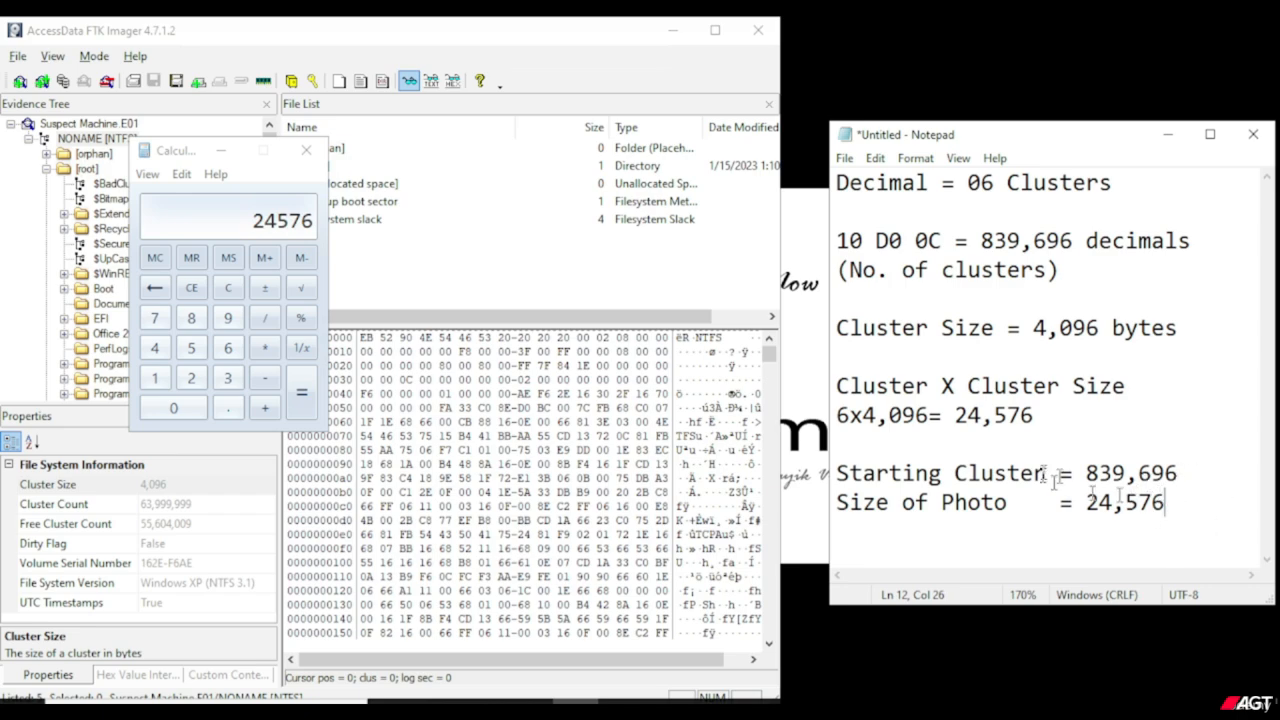
Highlight the Starting Cluster and Size of Photo lines in the note and close the Calculator.
left_click_drag(1166, 503, 1008, 472)
left_click_drag(930, 458, 836, 472)
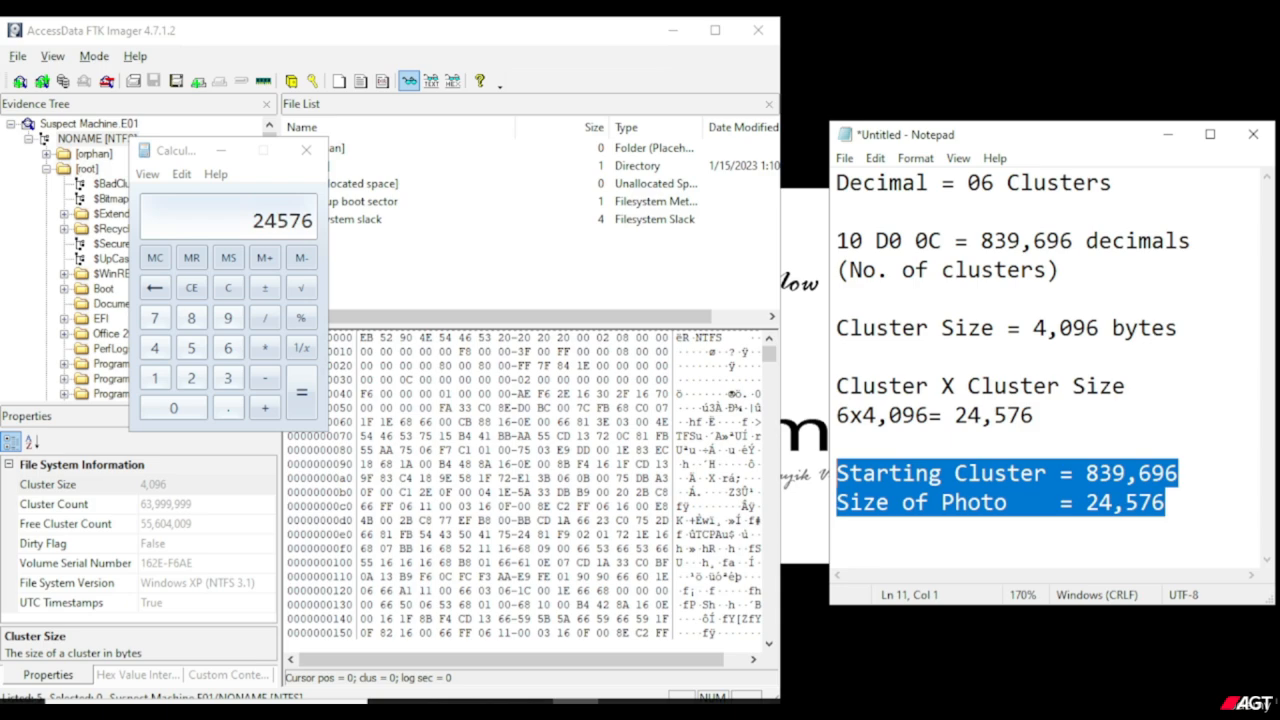
left_click(308, 152)
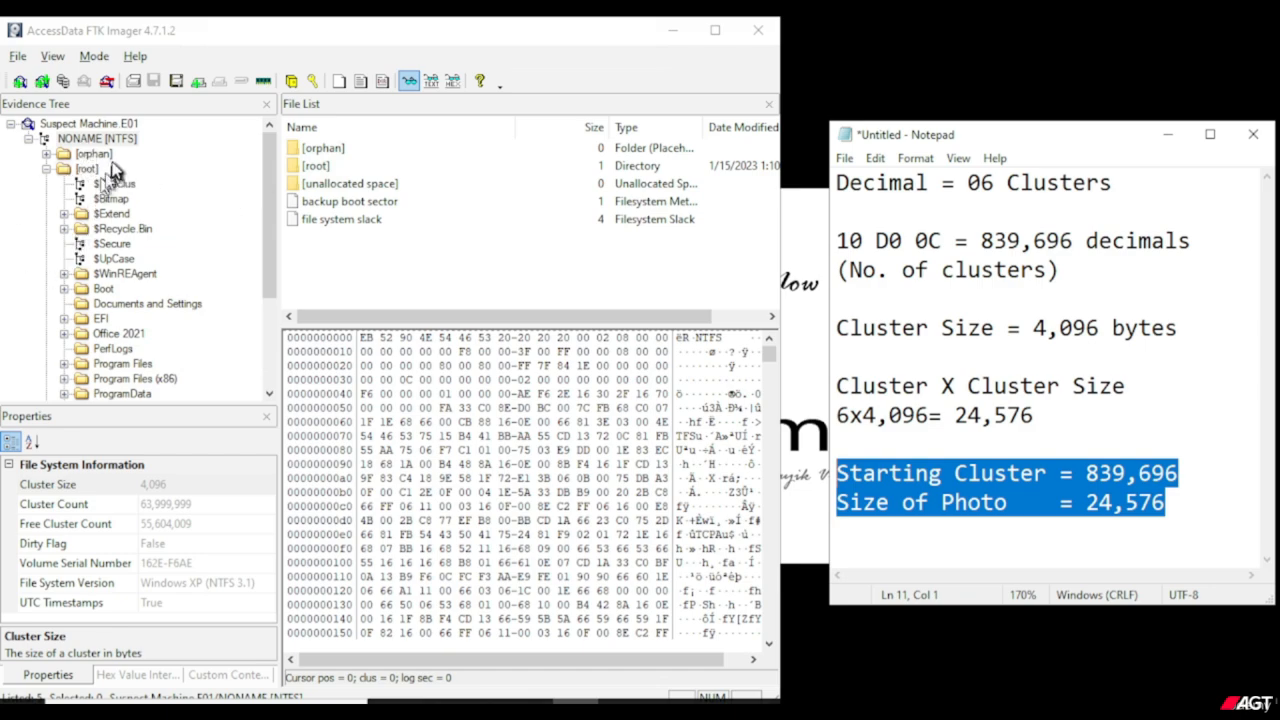
In FTK Imager, select the NONAME [NTFS] volume and open Go To Sector/Cluster for its hex view.
left_click(98, 140)
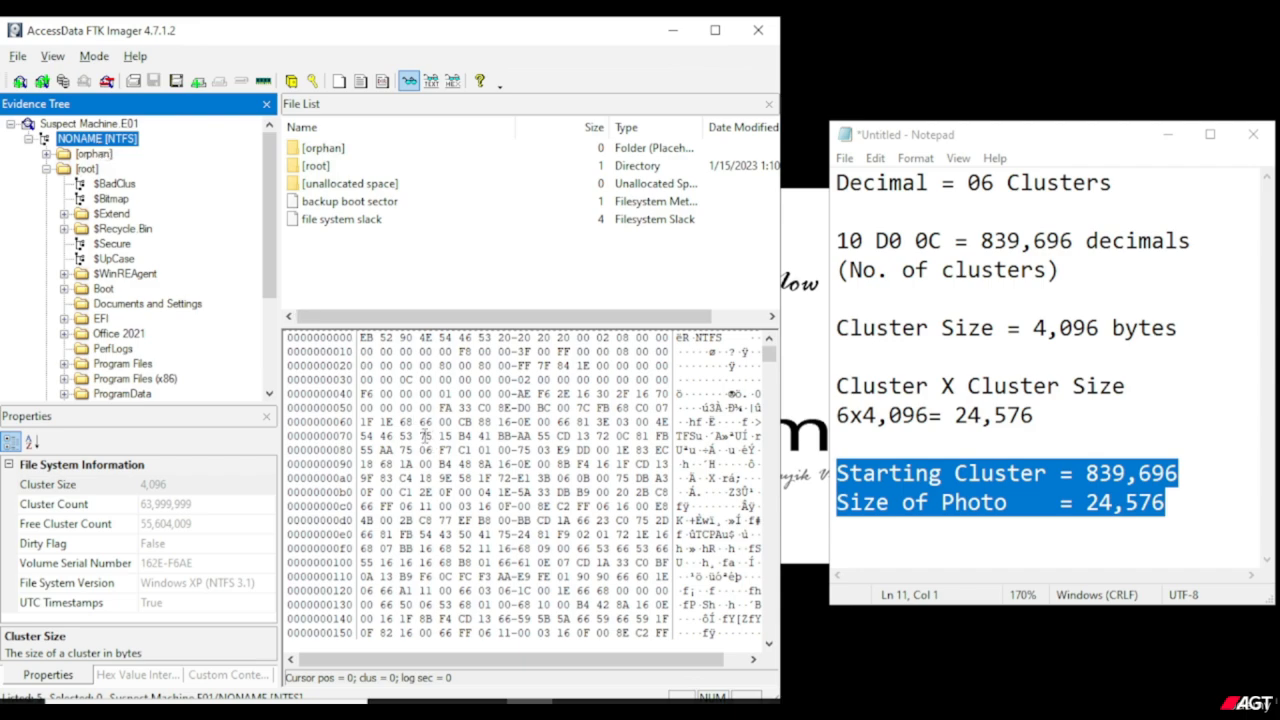
right_click(426, 440)
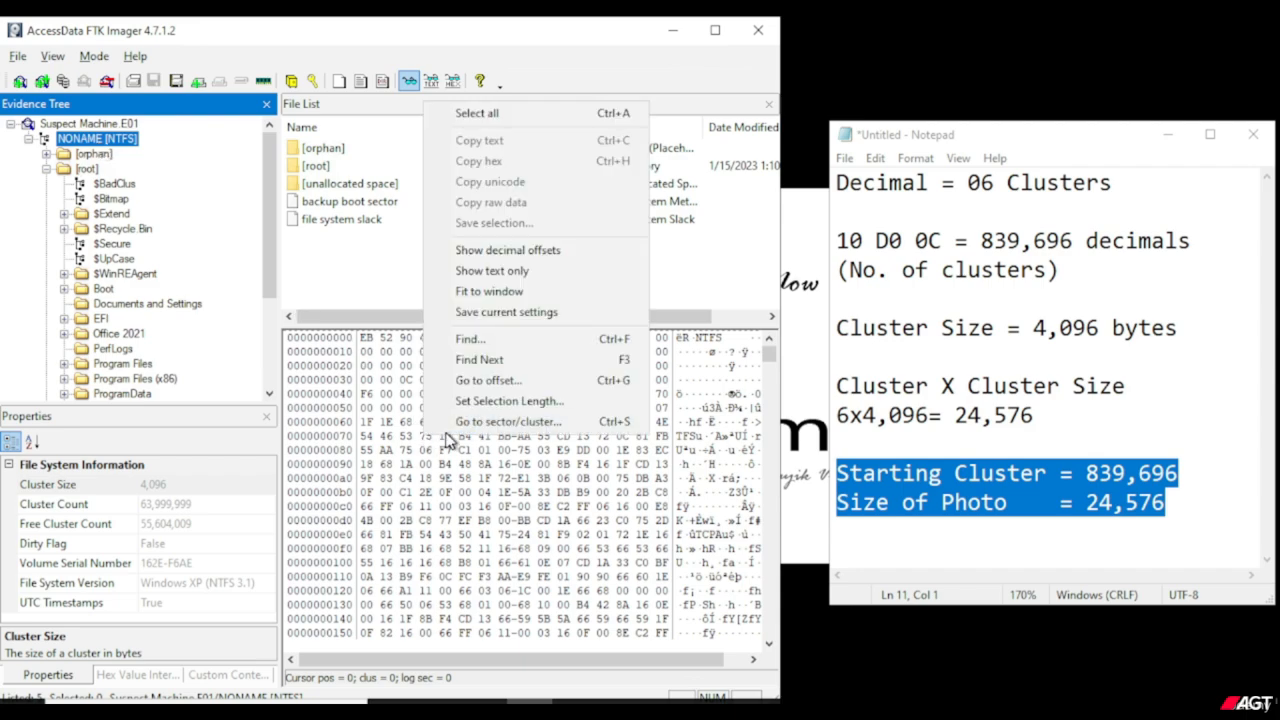
left_click(573, 424)
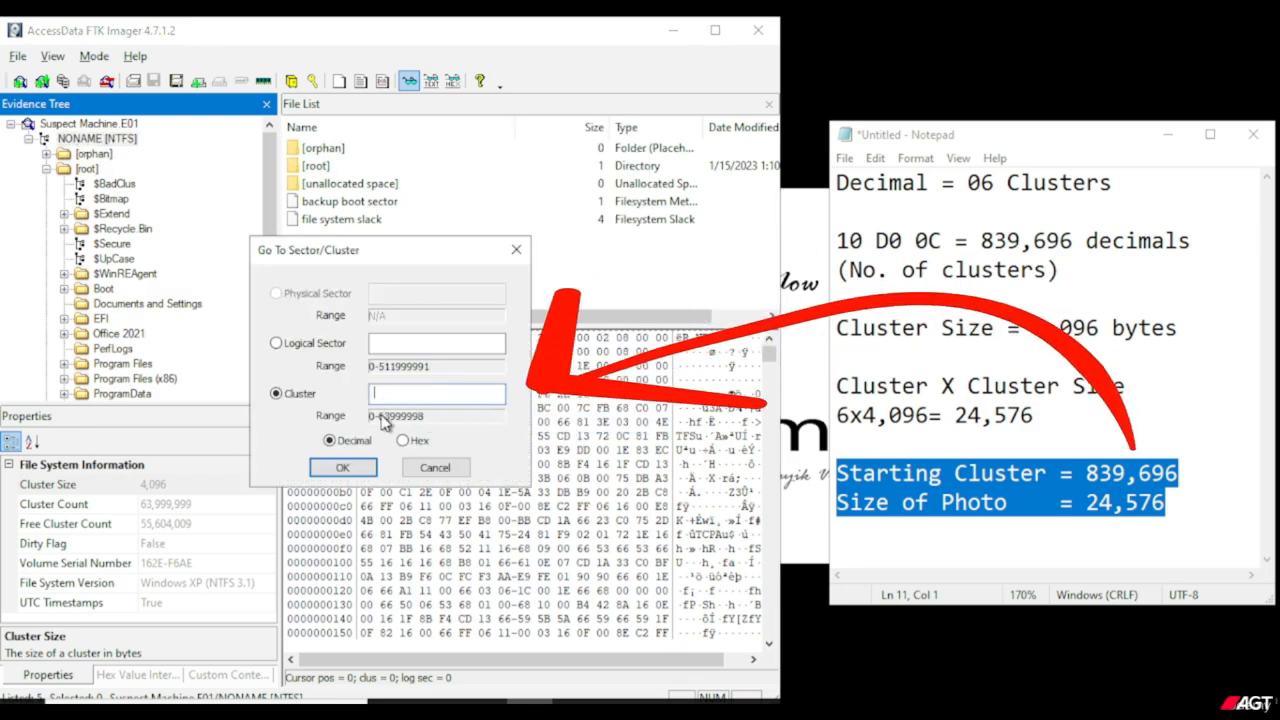
Remove the comma from the Starting Cluster value in the Notepad note, making it 839696.
left_click(1128, 478)
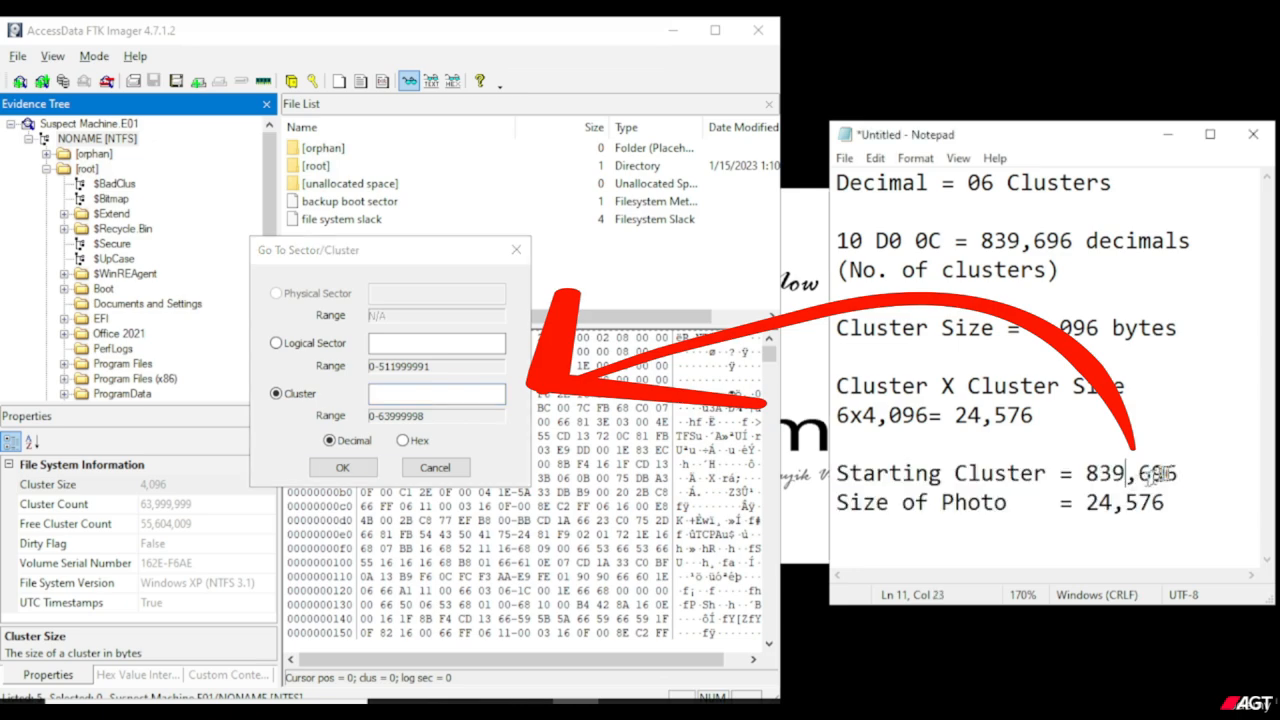
left_click_drag(1178, 474, 1085, 474)
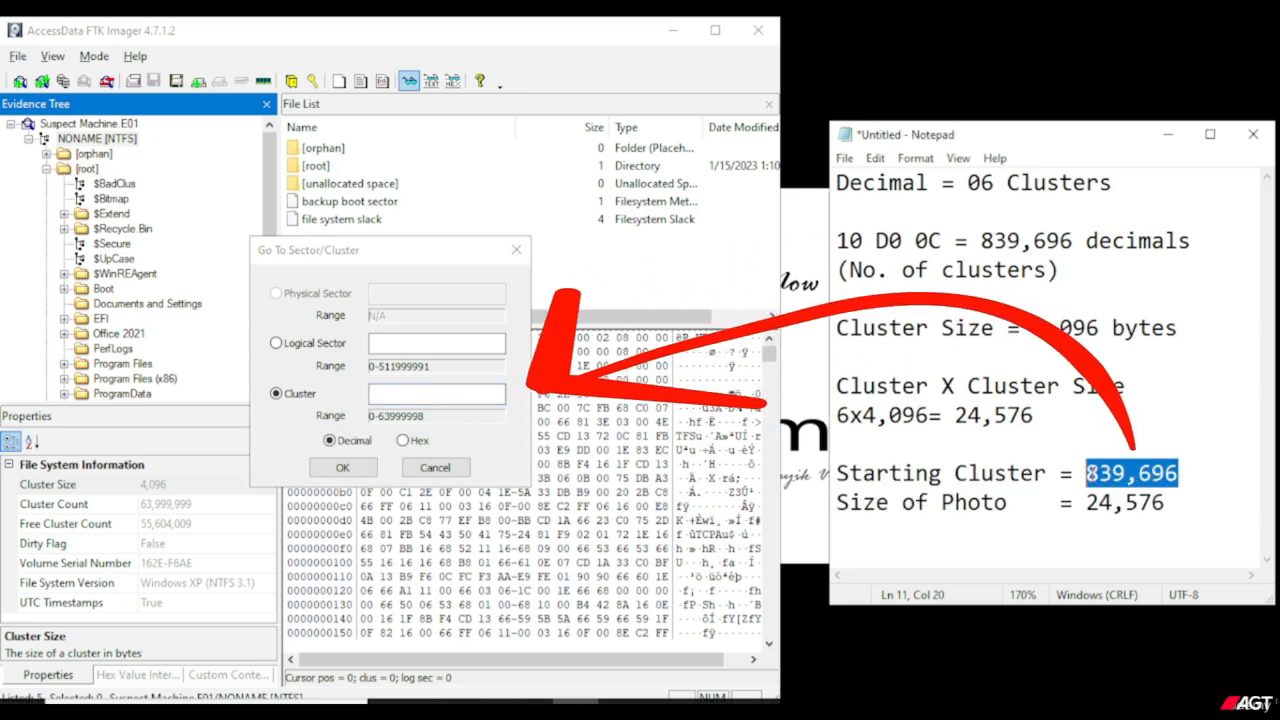
left_click(1141, 476)
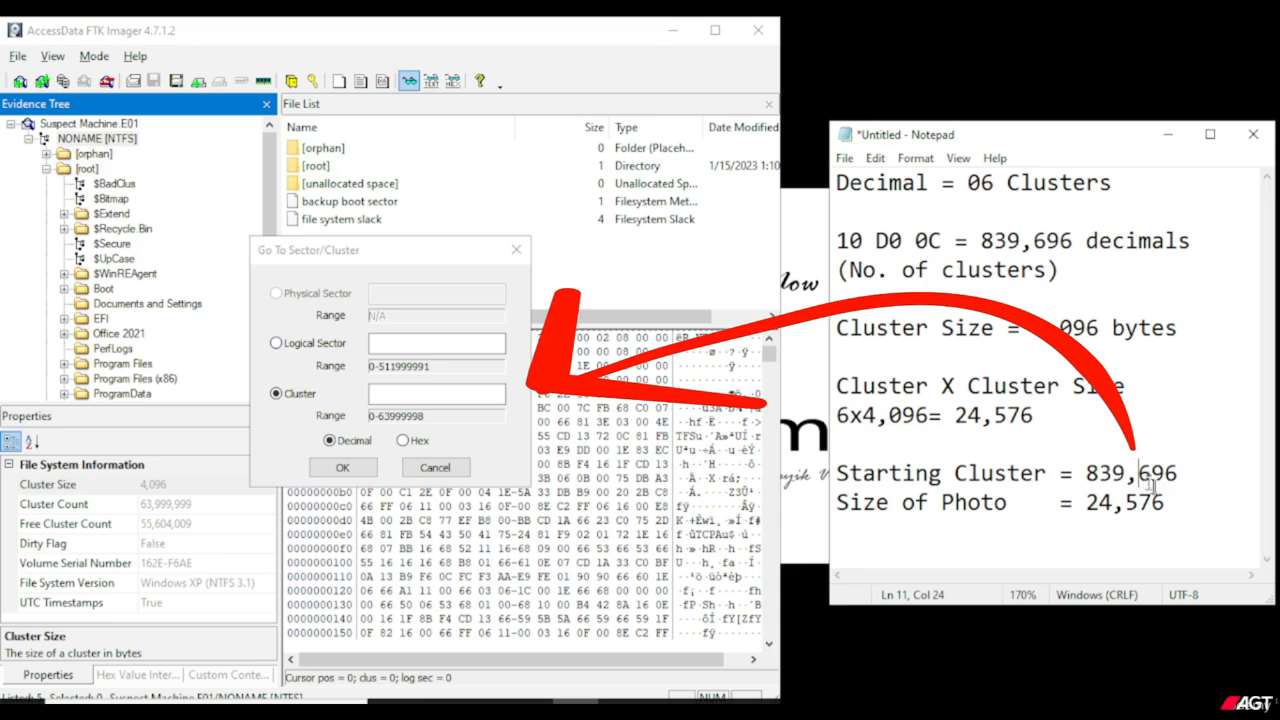
key("BackSpace")
Copy 839696 from the note into the Cluster field of FTK Imager's Go To Sector/Cluster dialog.
left_click_drag(1166, 474, 1085, 474)
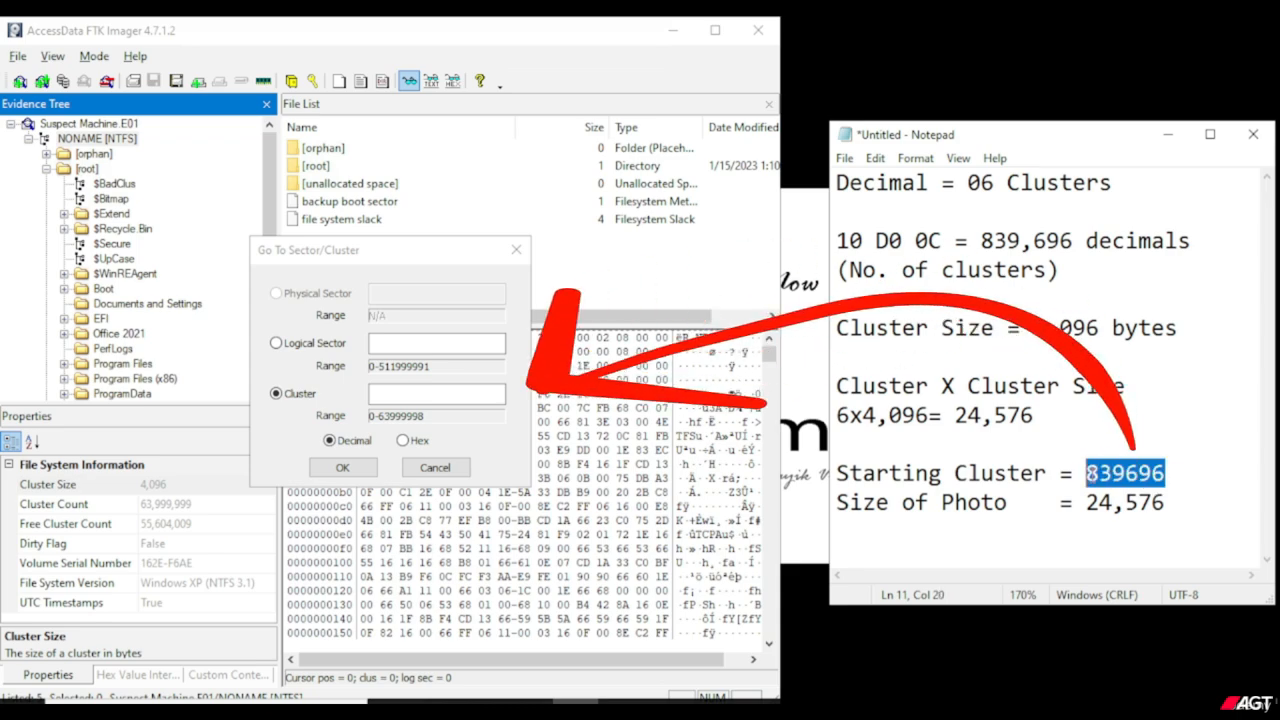
right_click(1090, 474)
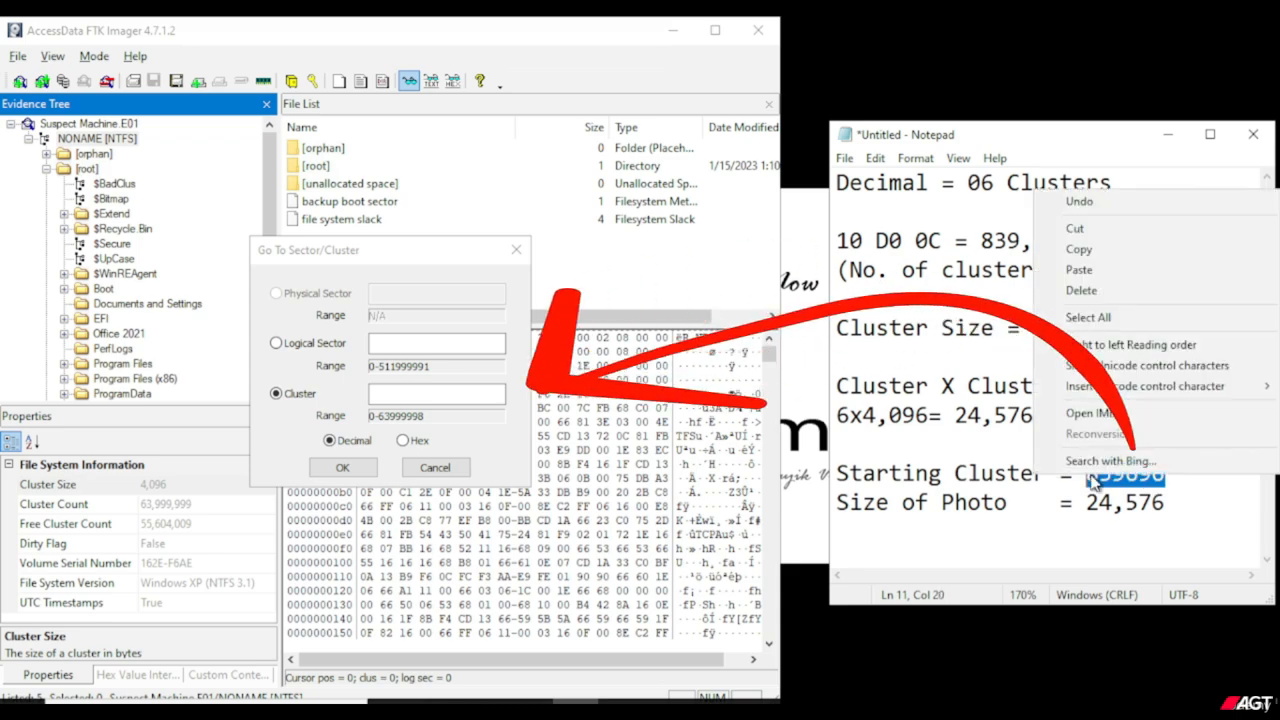
left_click(1076, 250)
left_click(435, 396)
right_click(435, 396)
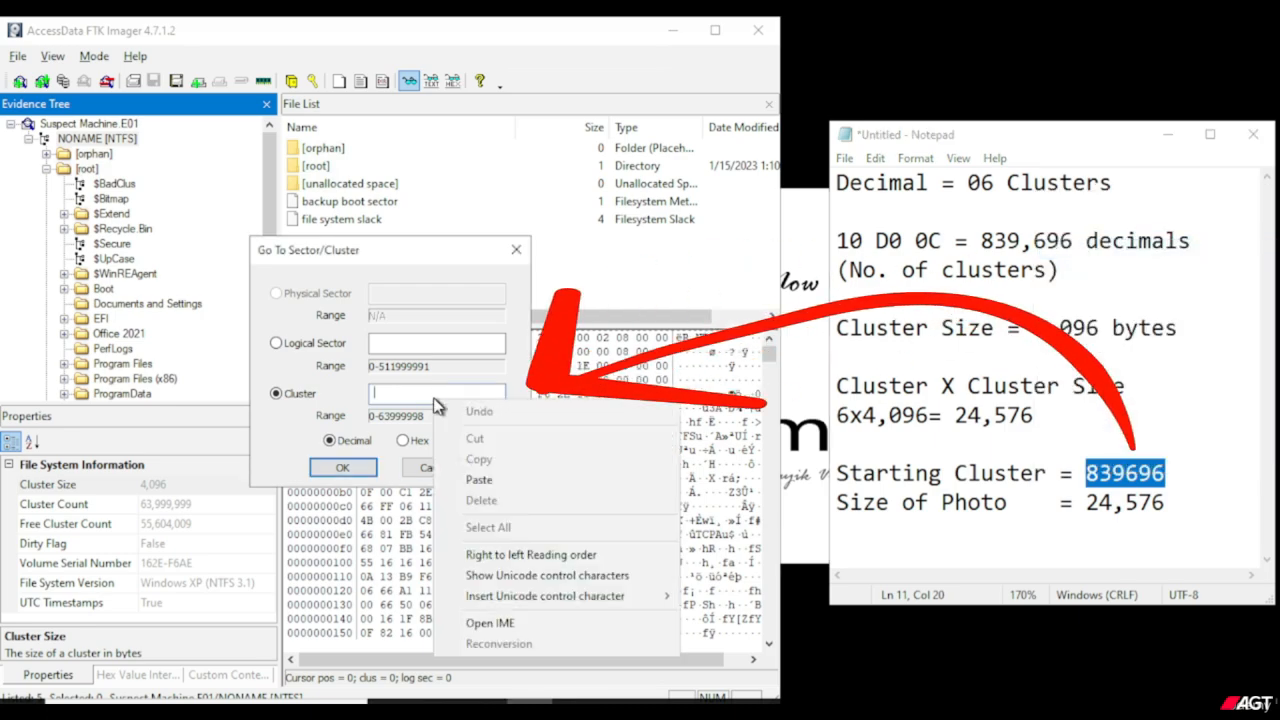
left_click(490, 482)
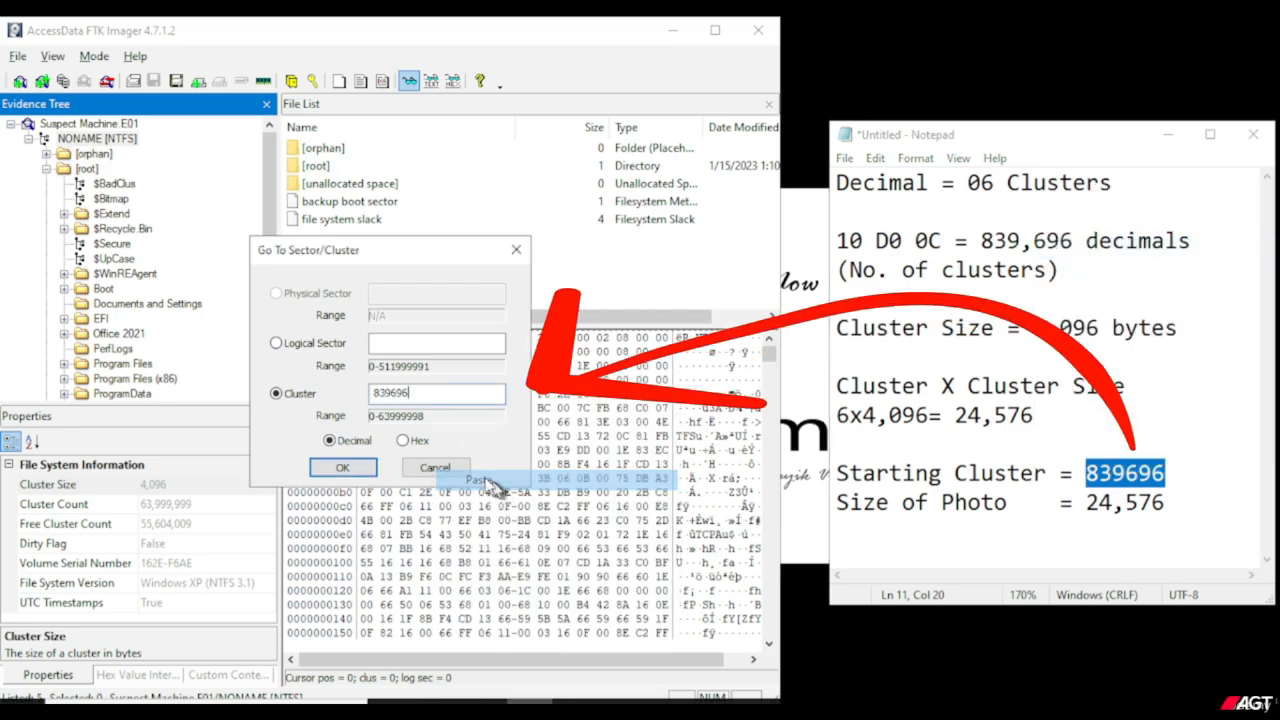
Go to the entered cluster and select the PNG signature bytes 89 50 4E 47 0D 0A 1A 0A at its start.
left_click(364, 467)
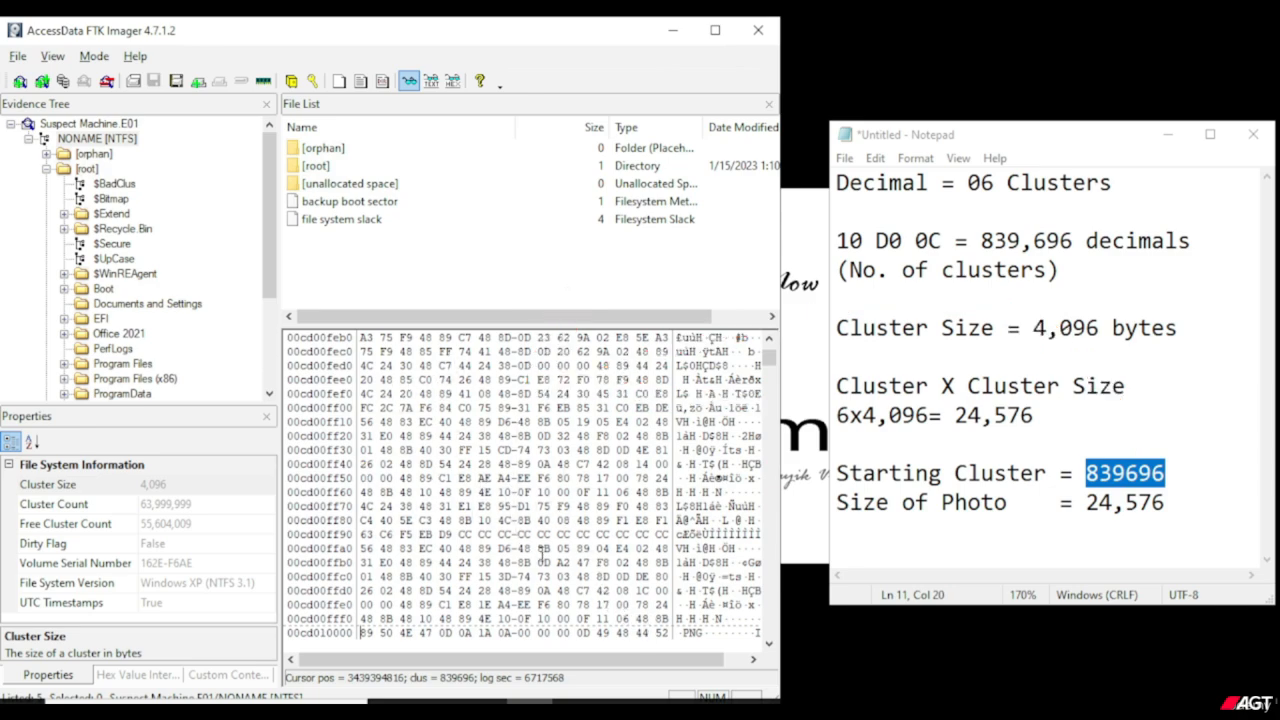
scroll(543, 553, "down", 3)
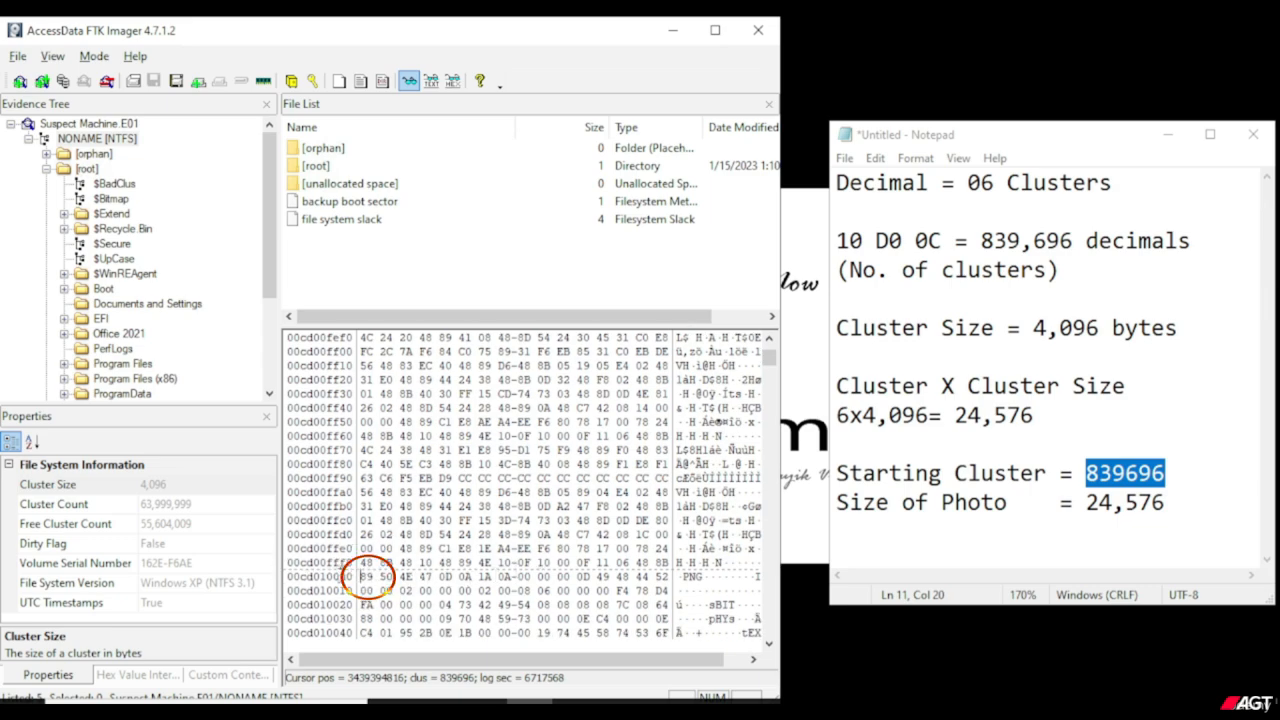
scroll(348, 585, "down", 1)
scroll(541, 485, "down", 1)
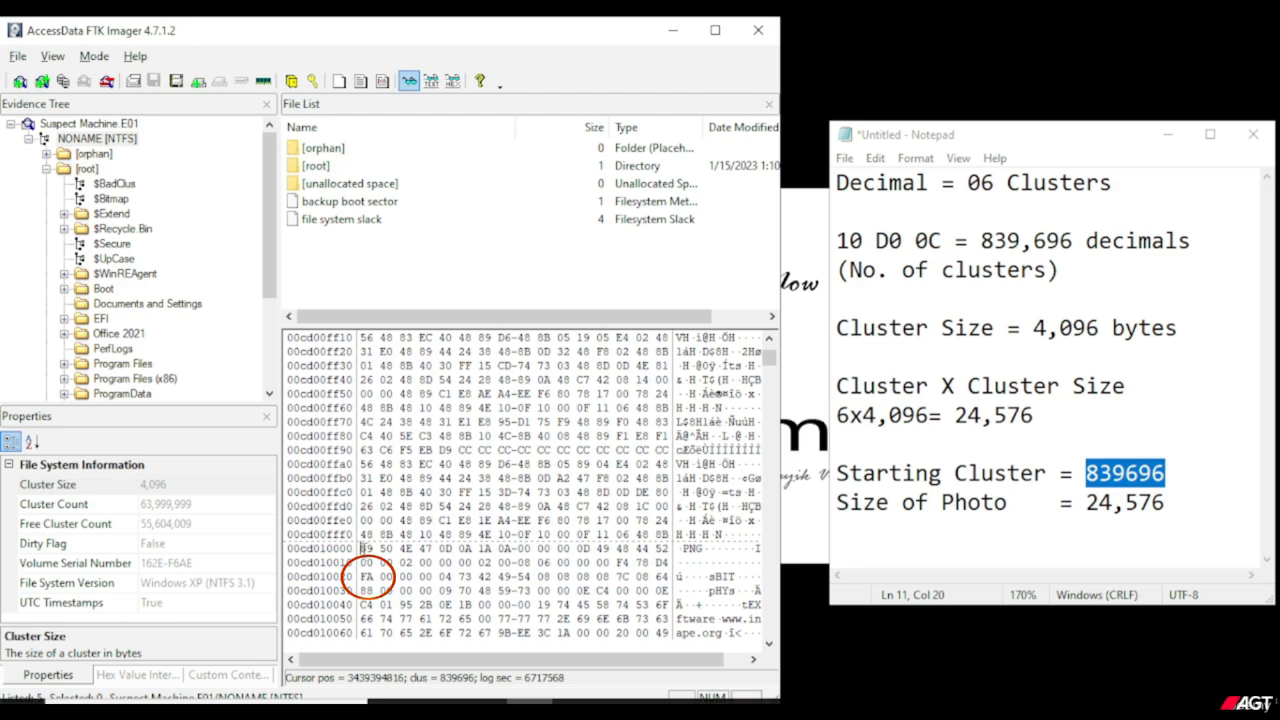
left_click_drag(360, 548, 515, 549)
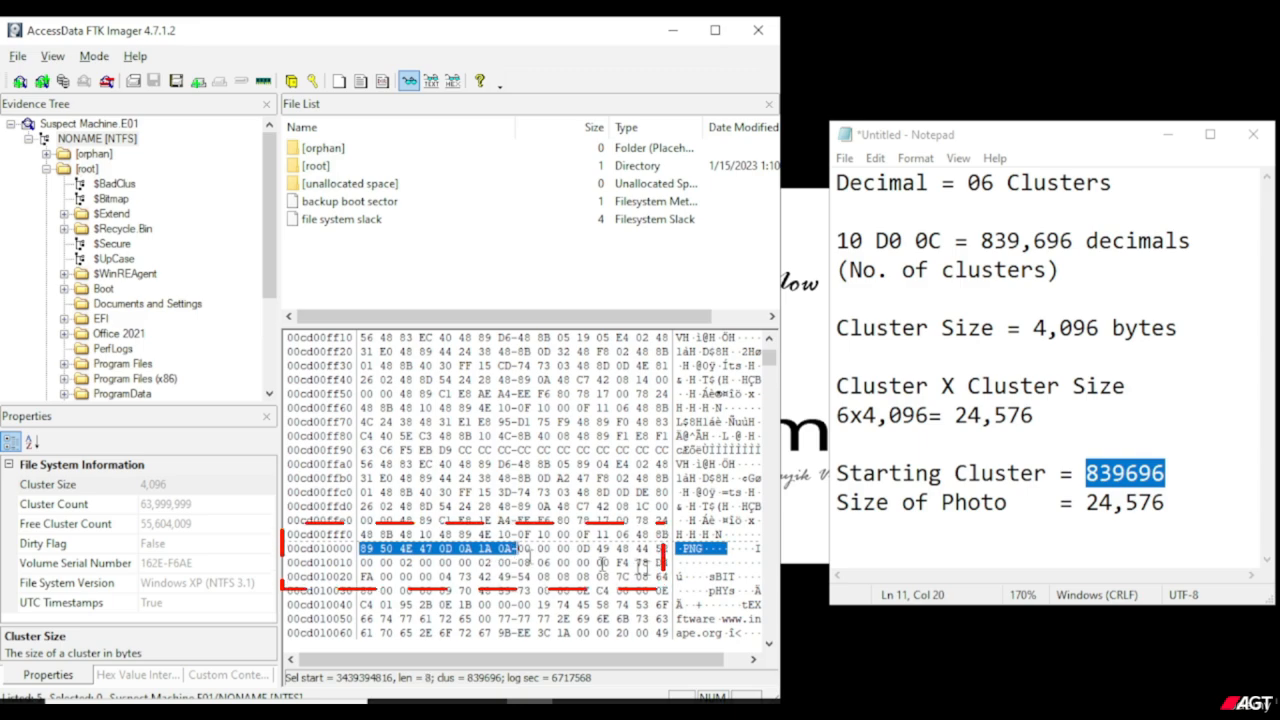
scroll(720, 516, "down", 1)
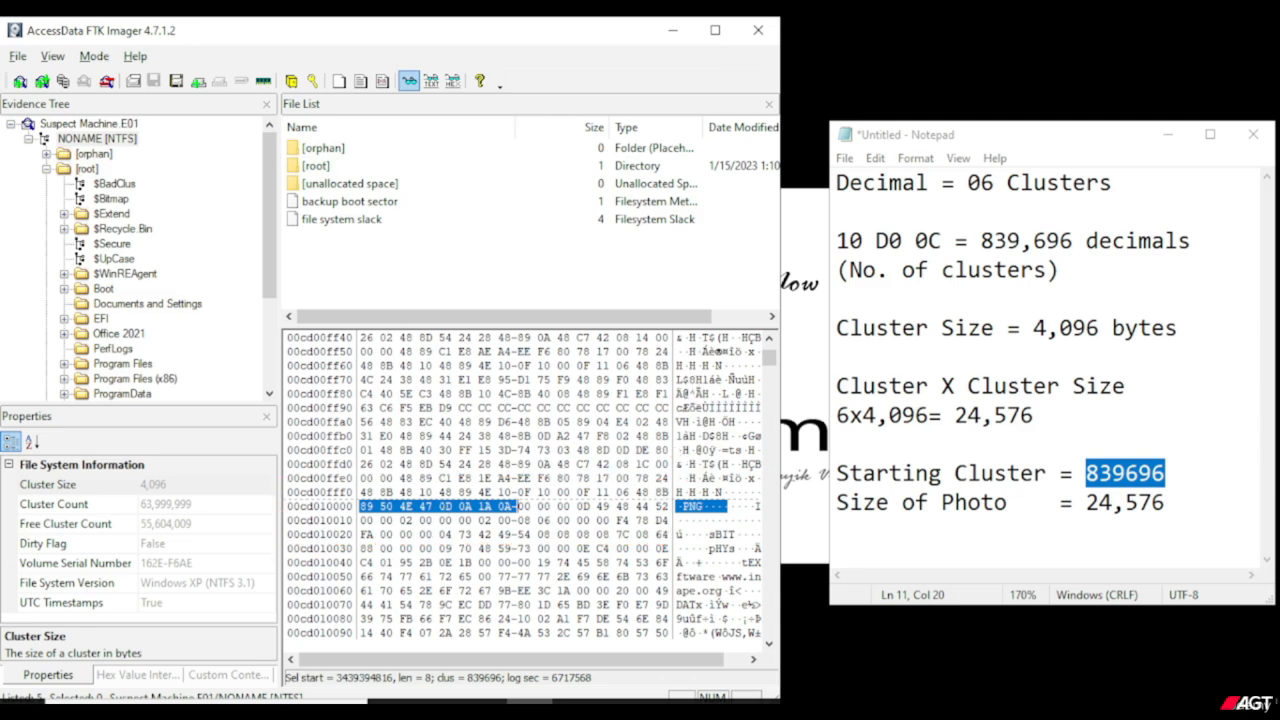
Open Set Selection Length for the hex view and remove the comma from Size of Photo in the Notepad note, making it 24576.
right_click(592, 480)
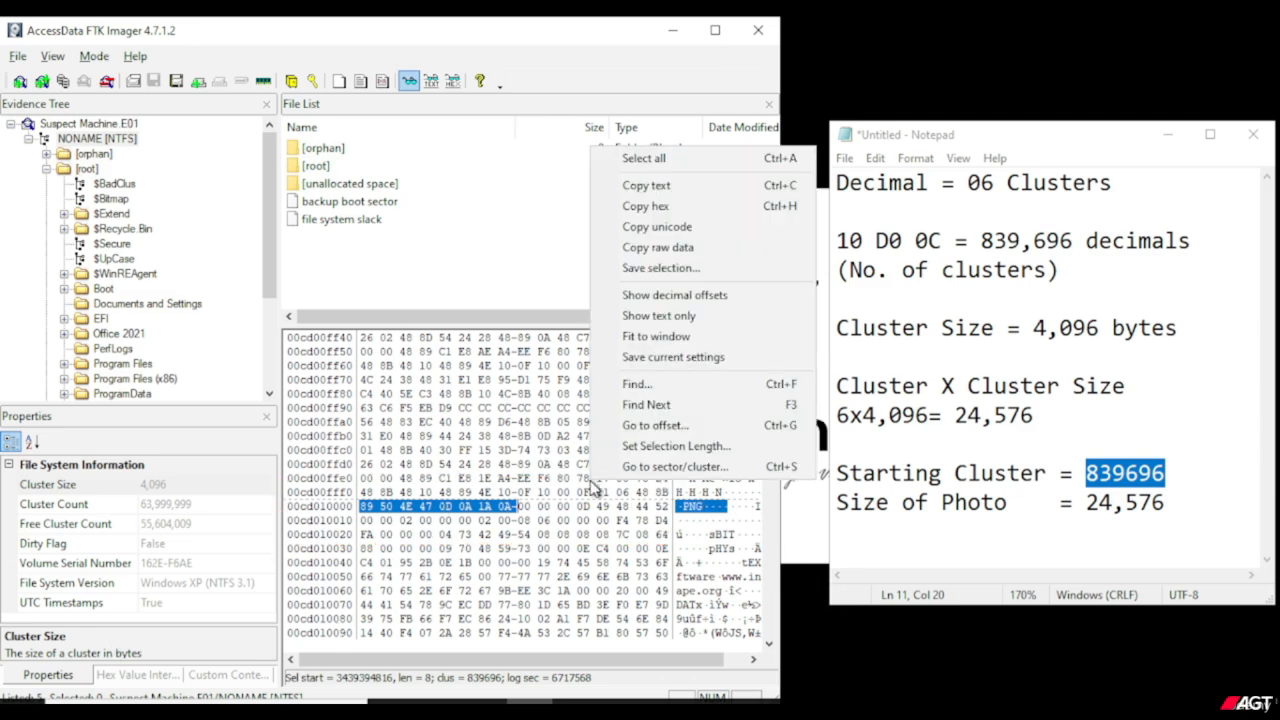
left_click(695, 446)
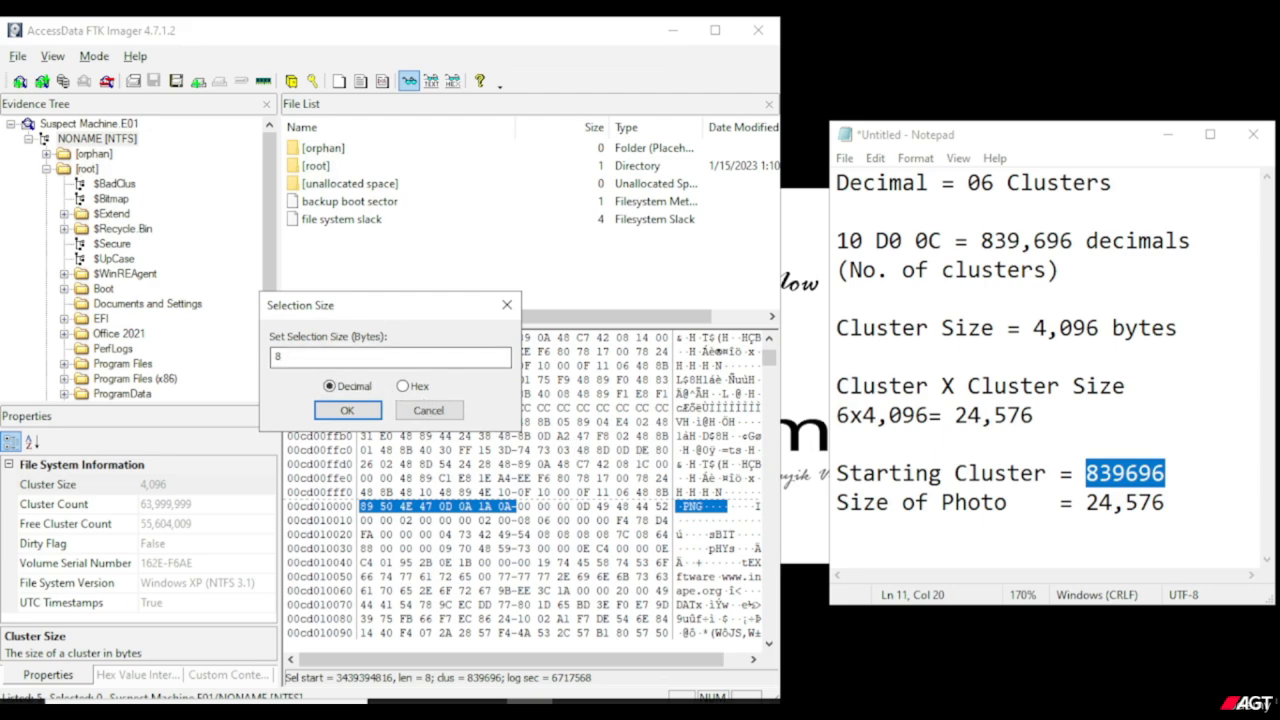
left_click(1127, 503)
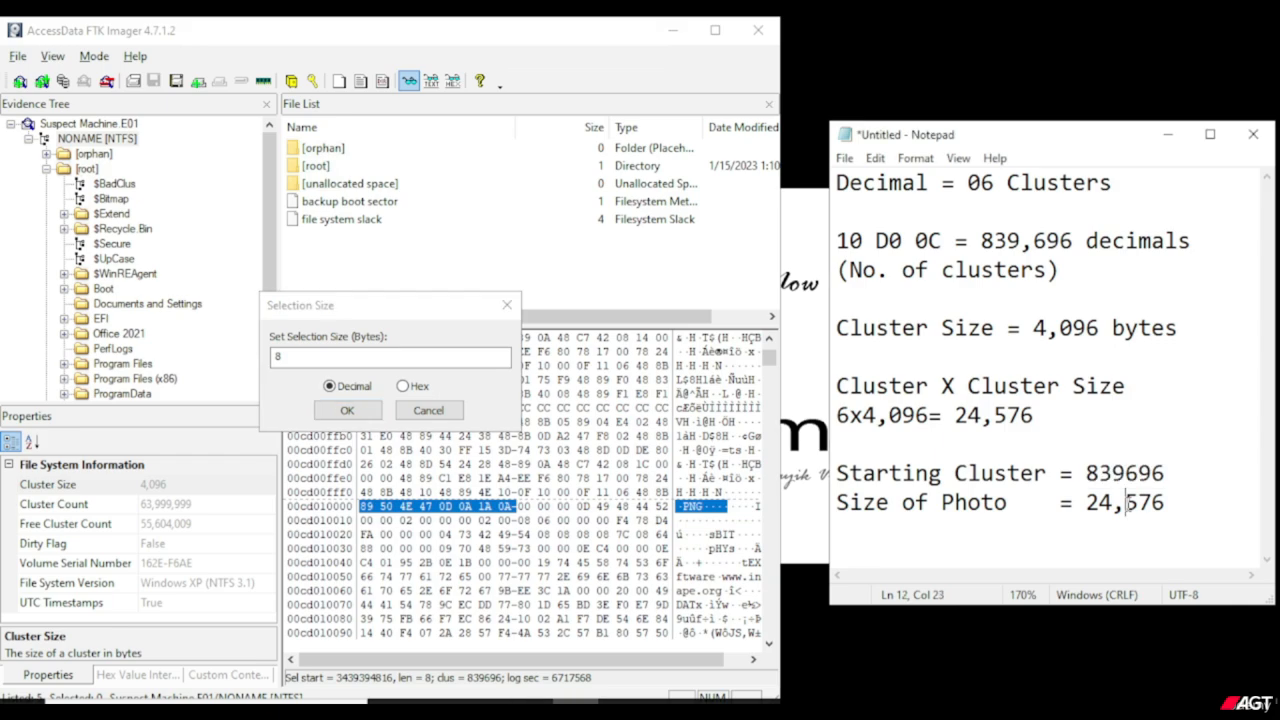
key("BackSpace")
Copy 24576 from the Notepad note into FTK Imager's Selection Size as the decimal byte count and apply it.
left_click_drag(1152, 503, 1087, 504)
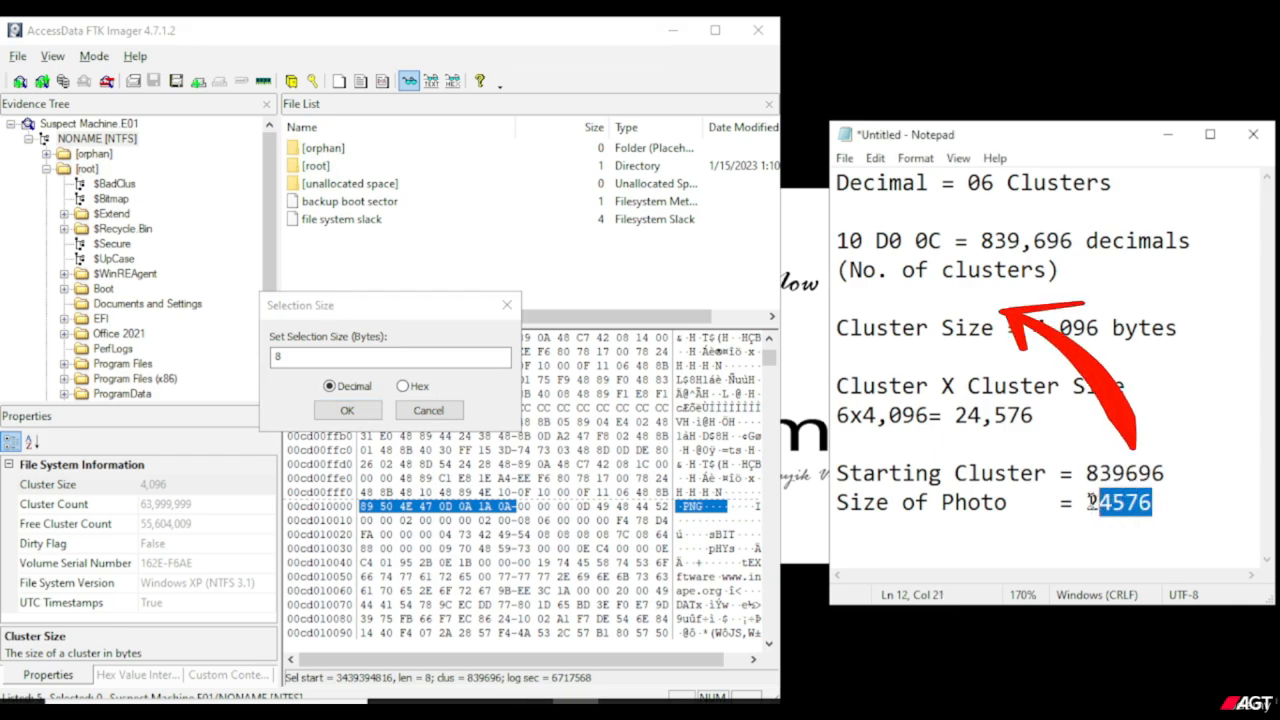
right_click(1093, 506)
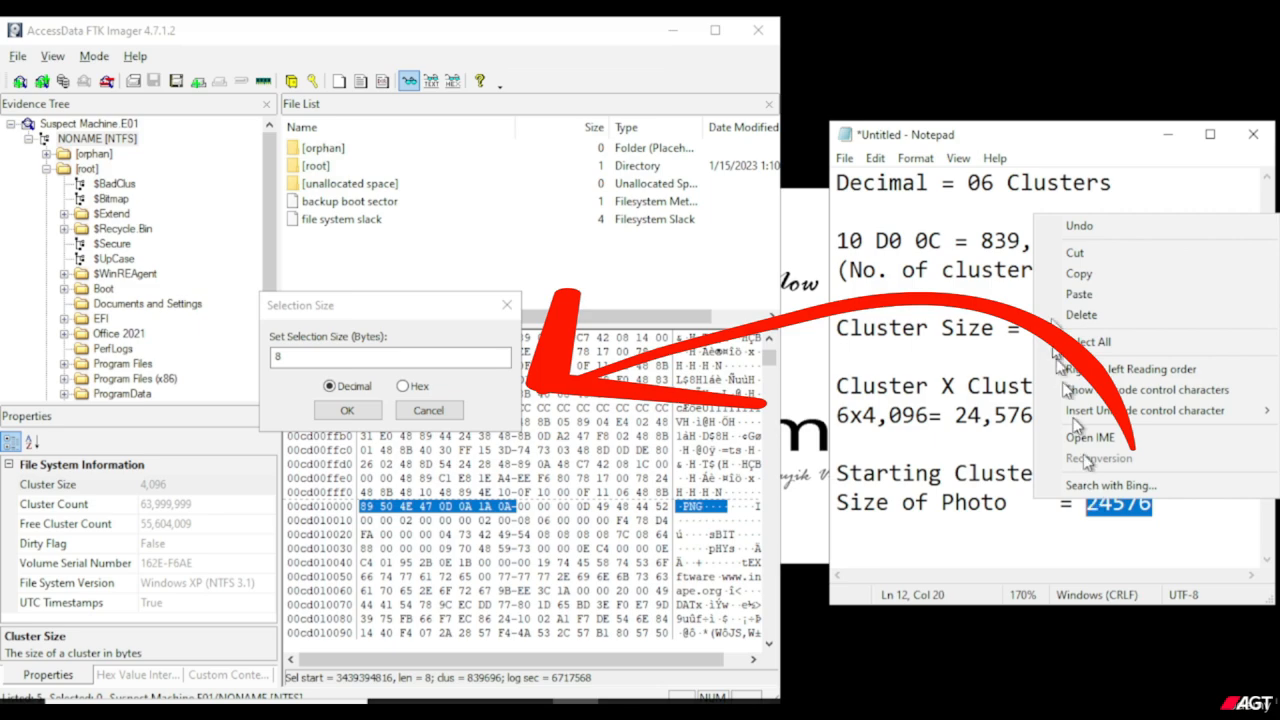
left_click(1077, 275)
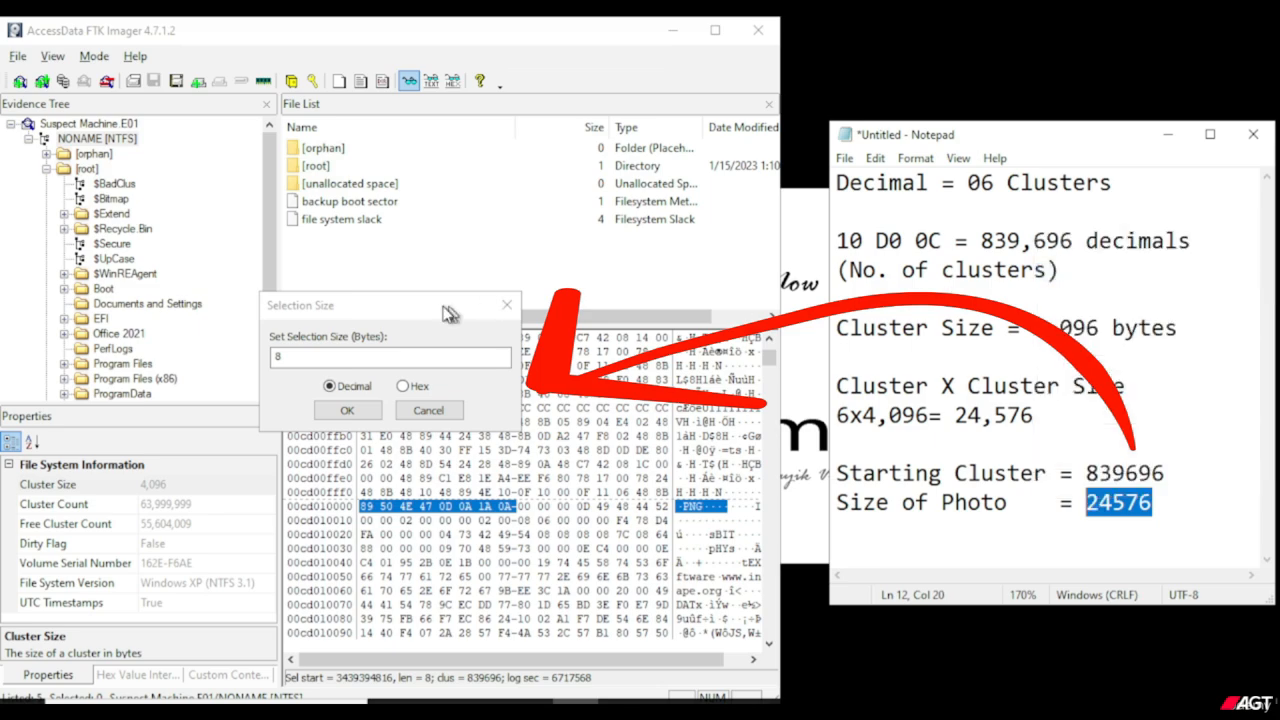
left_click(361, 358)
key("BackSpace")
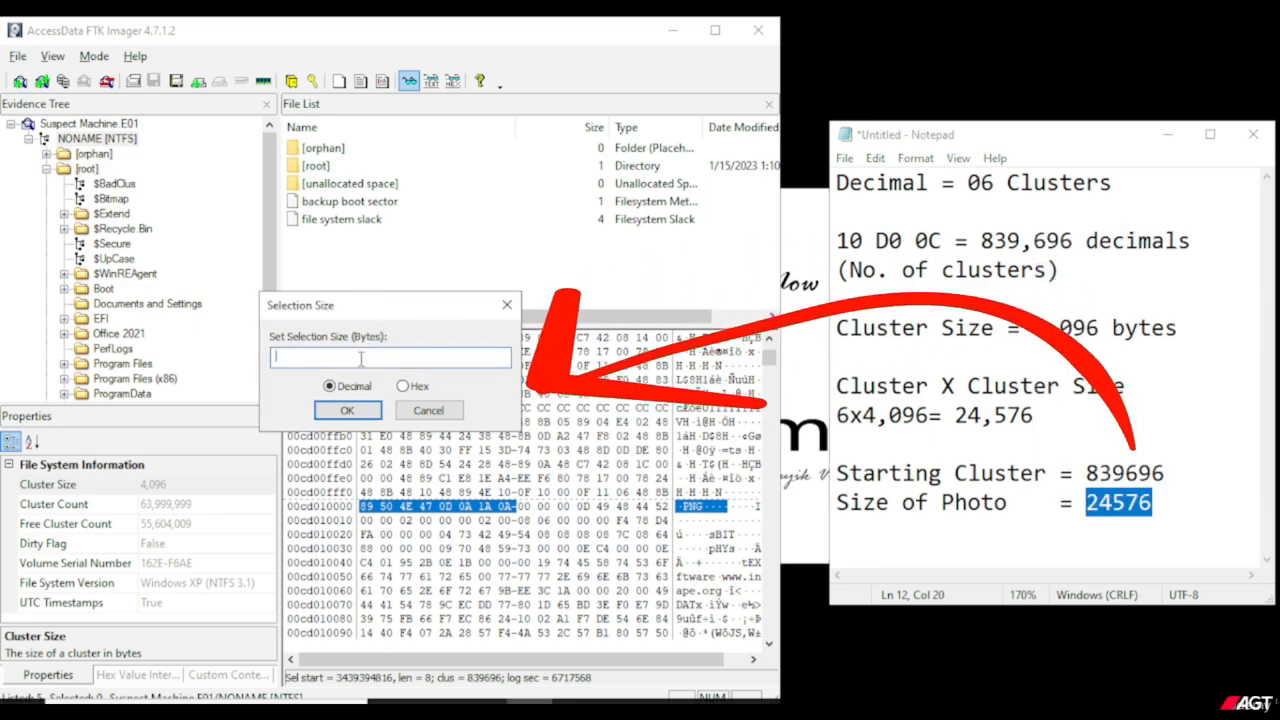
right_click(361, 358)
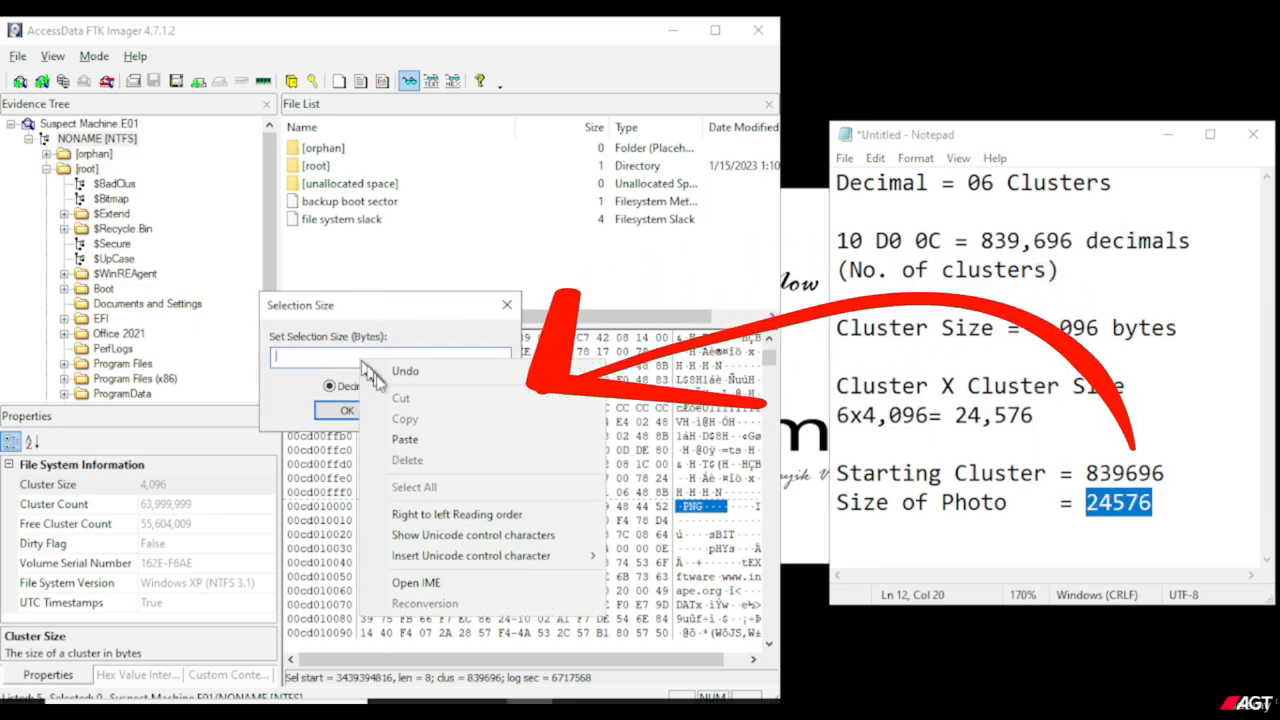
left_click(405, 439)
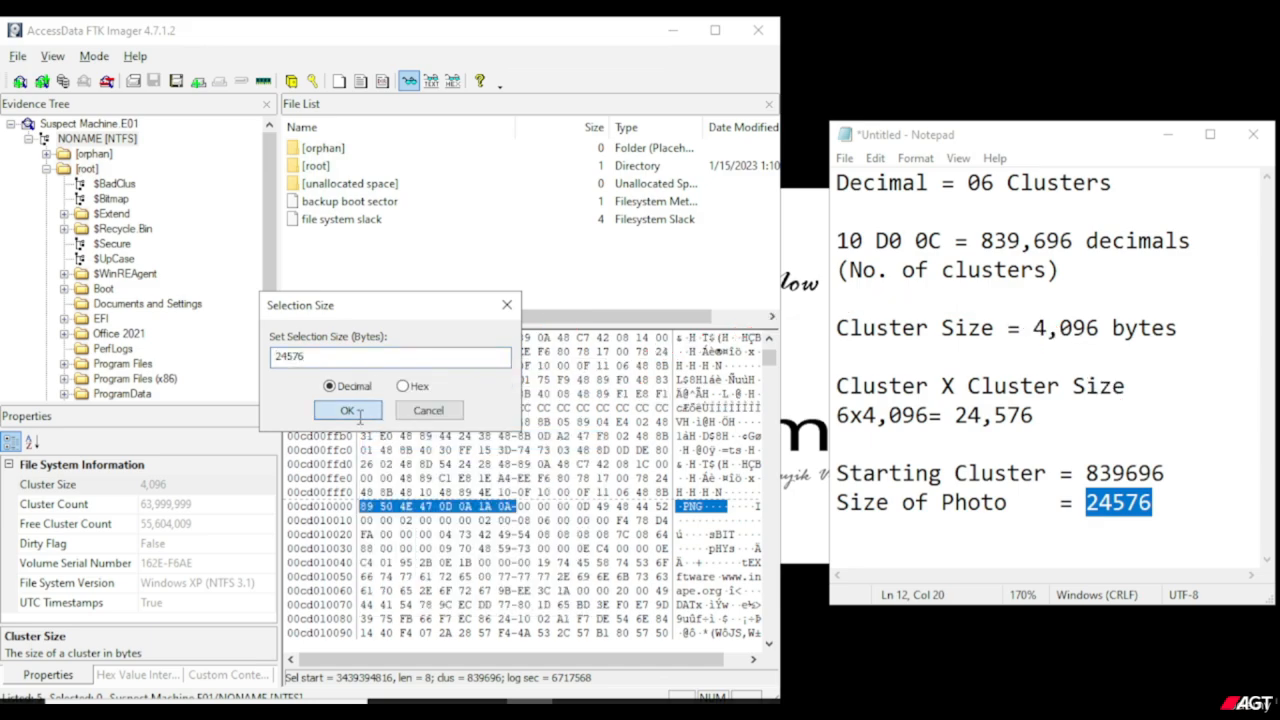
left_click(347, 411)
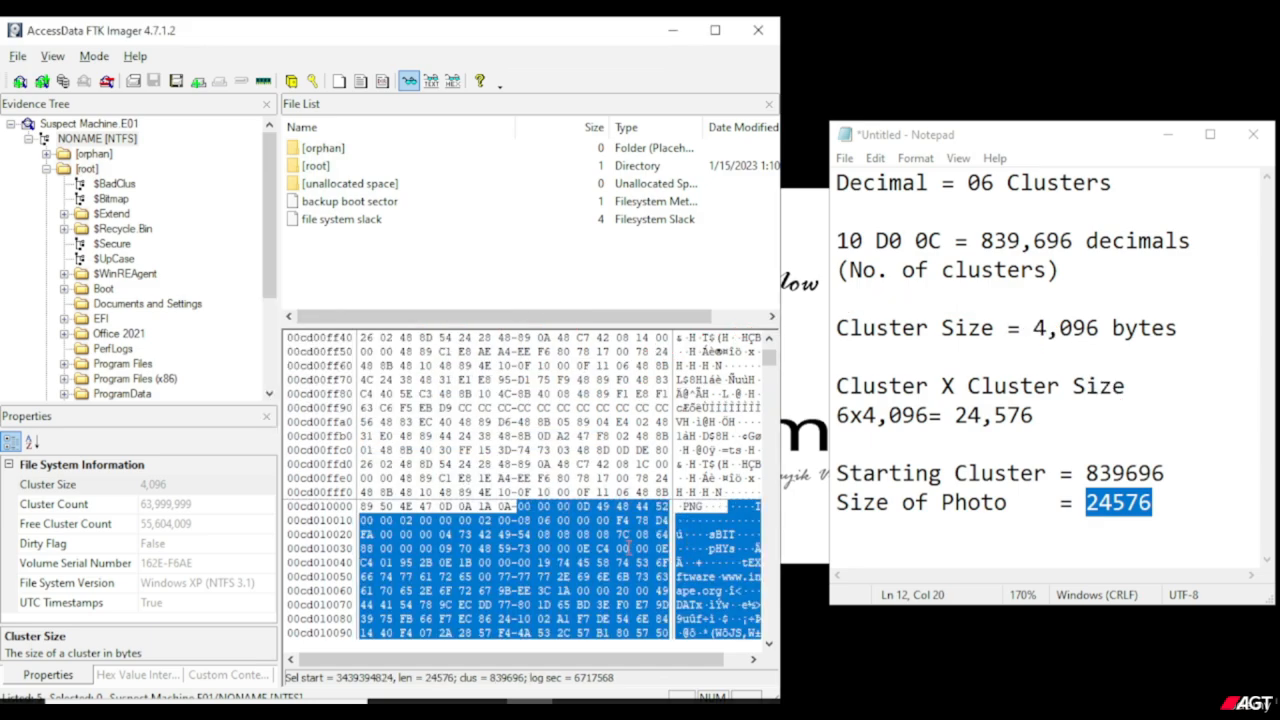
Maximize FTK Imager and examine the selected bytes in the hex view, from the PNG header onward.
scroll(630, 541, "down", 3)
scroll(628, 547, "down", 3)
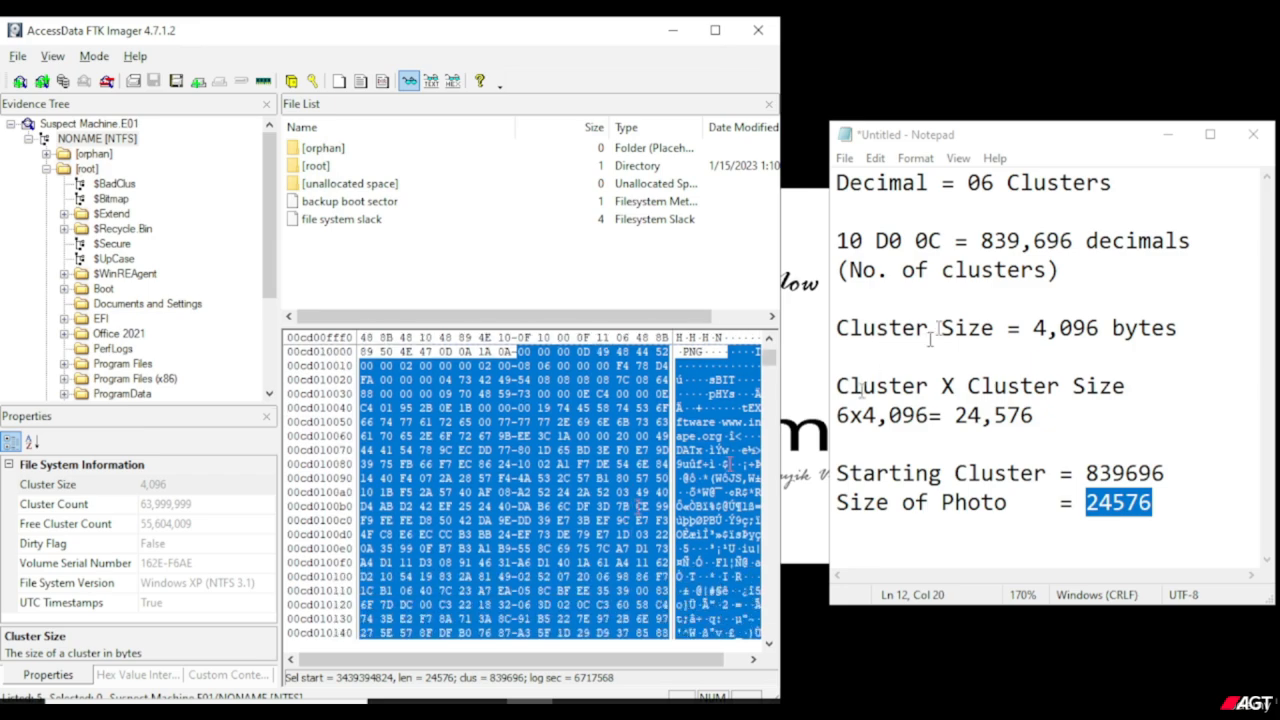
left_click(715, 30)
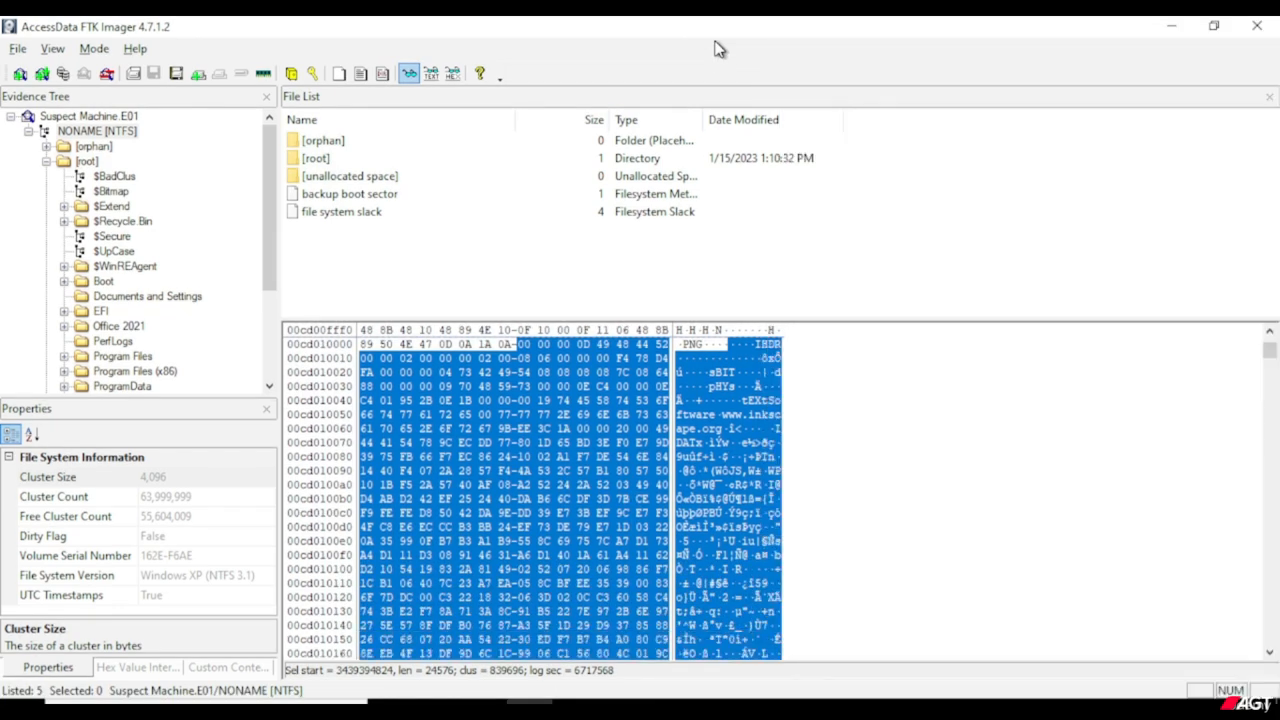
scroll(624, 440, "down", 1)
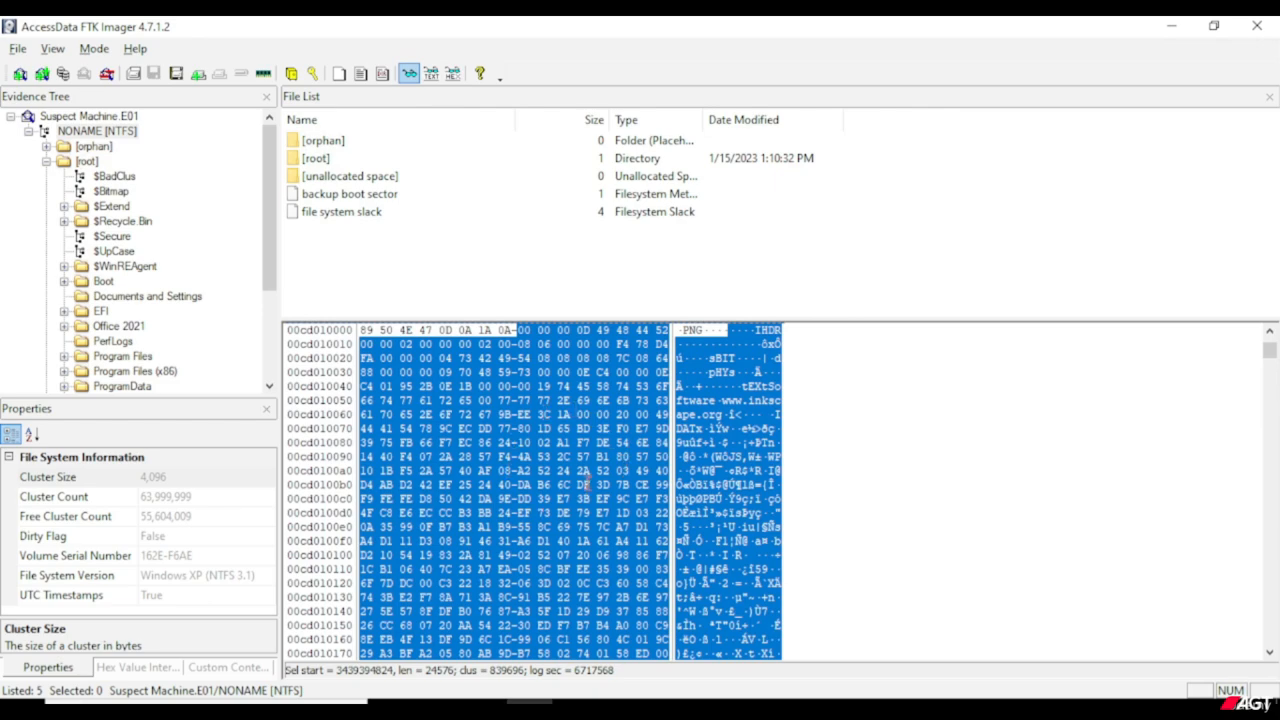
scroll(588, 484, "down", 3)
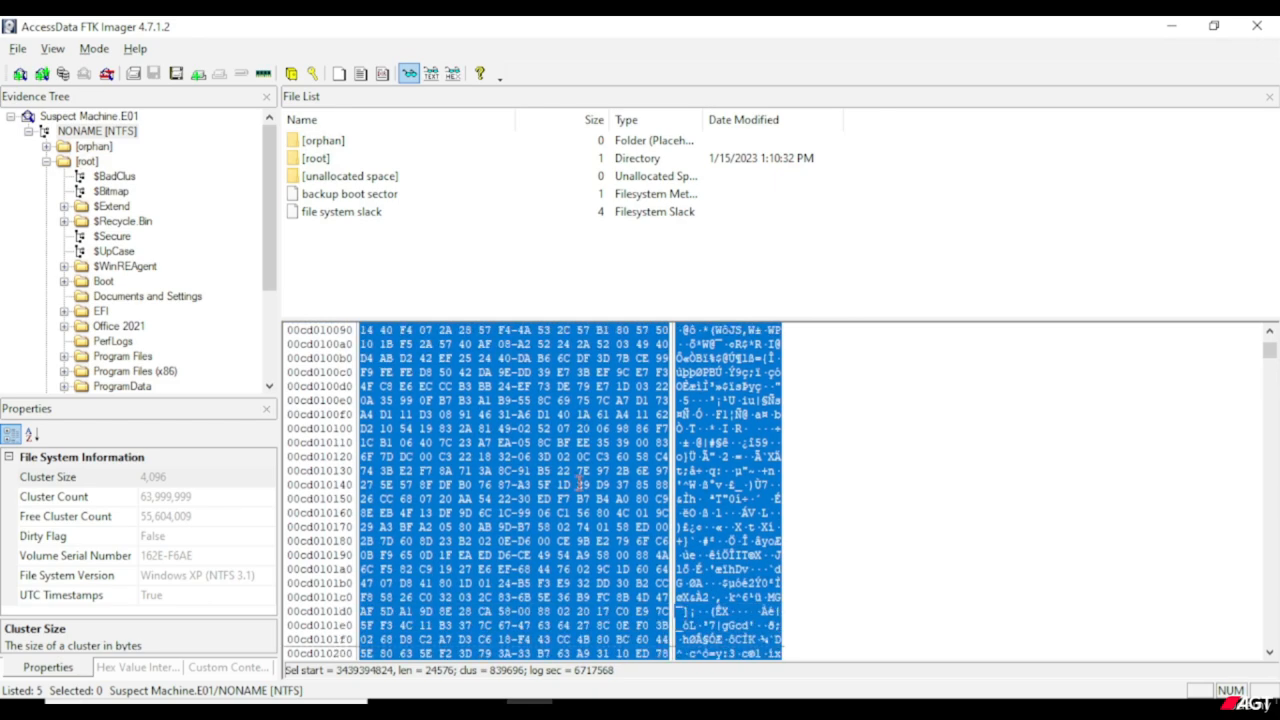
scroll(610, 495, "down", 1)
scroll(534, 492, "down", 1)
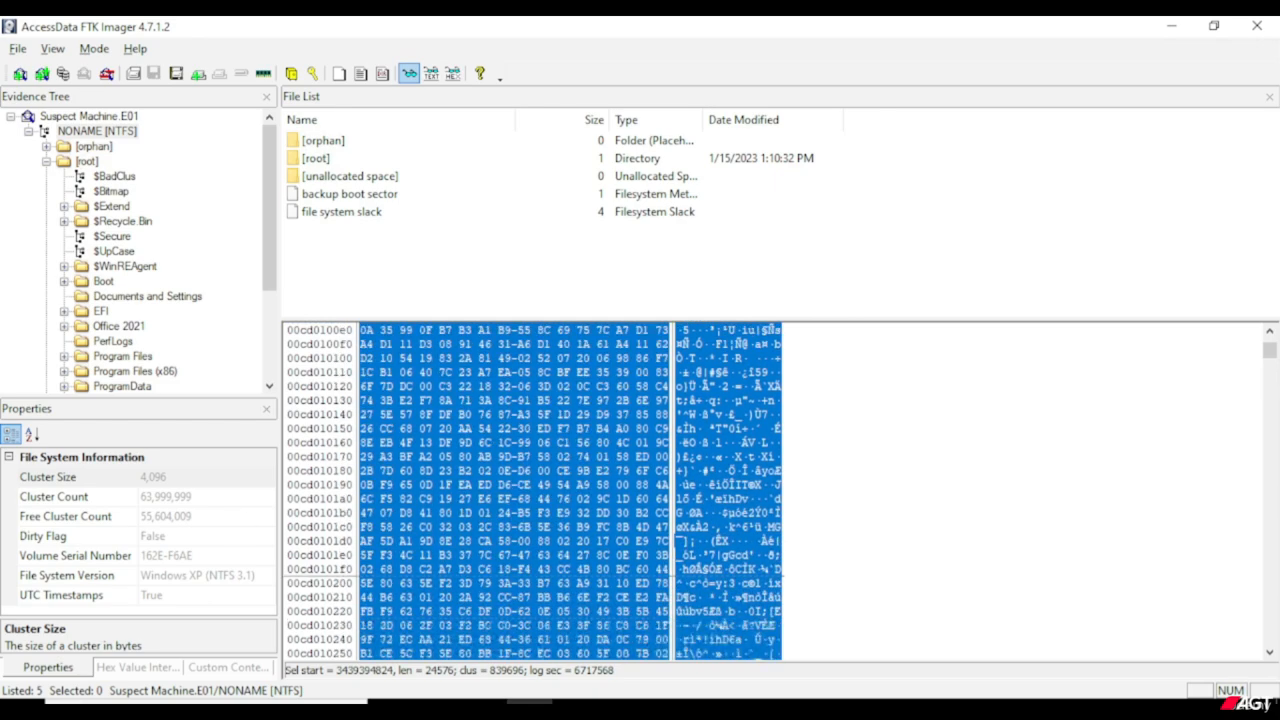
scroll(612, 478, "up", 7)
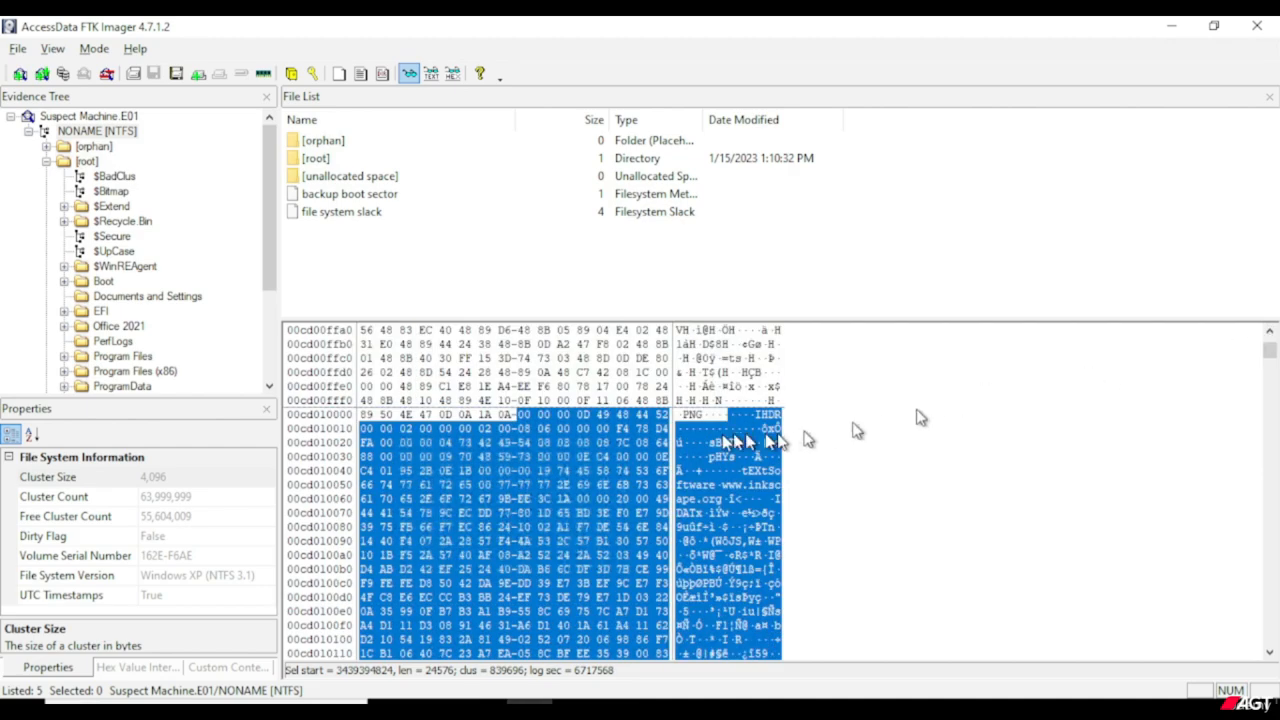
scroll(609, 483, "down", 3)
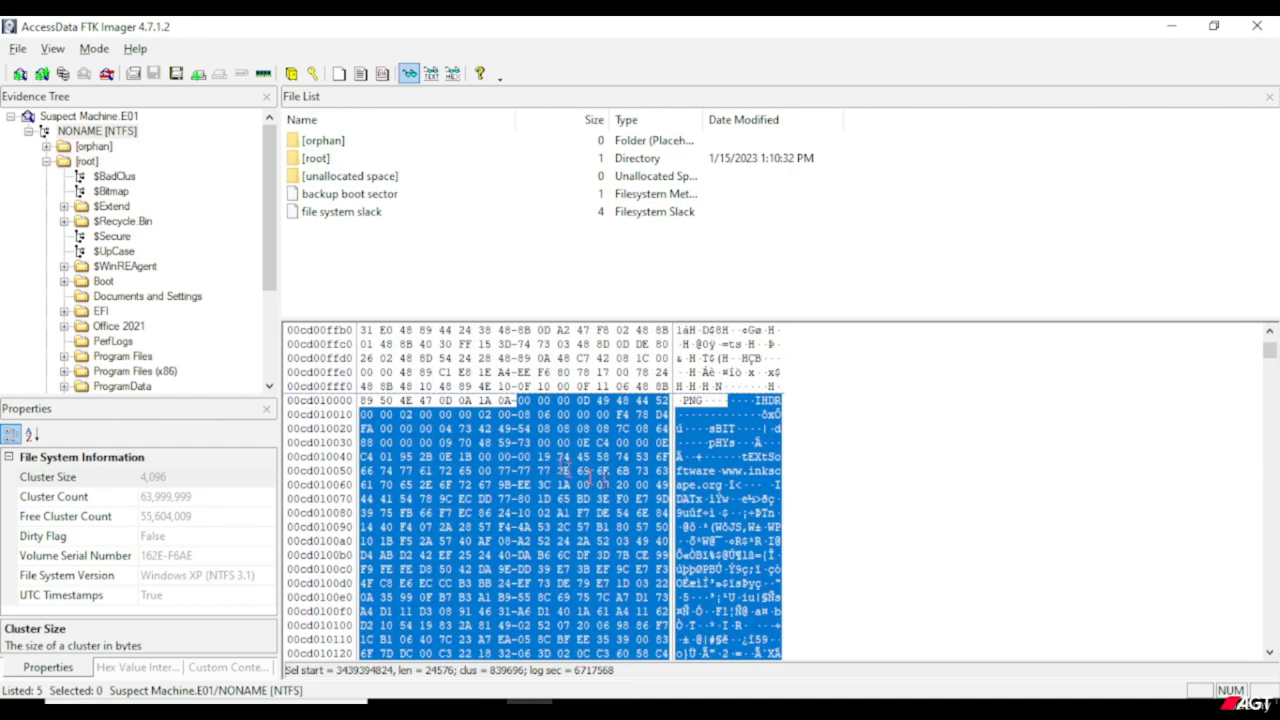
Restore the window to its smaller size and save the selected bytes to the Desktop as a file named Photo.
key("super+Down")
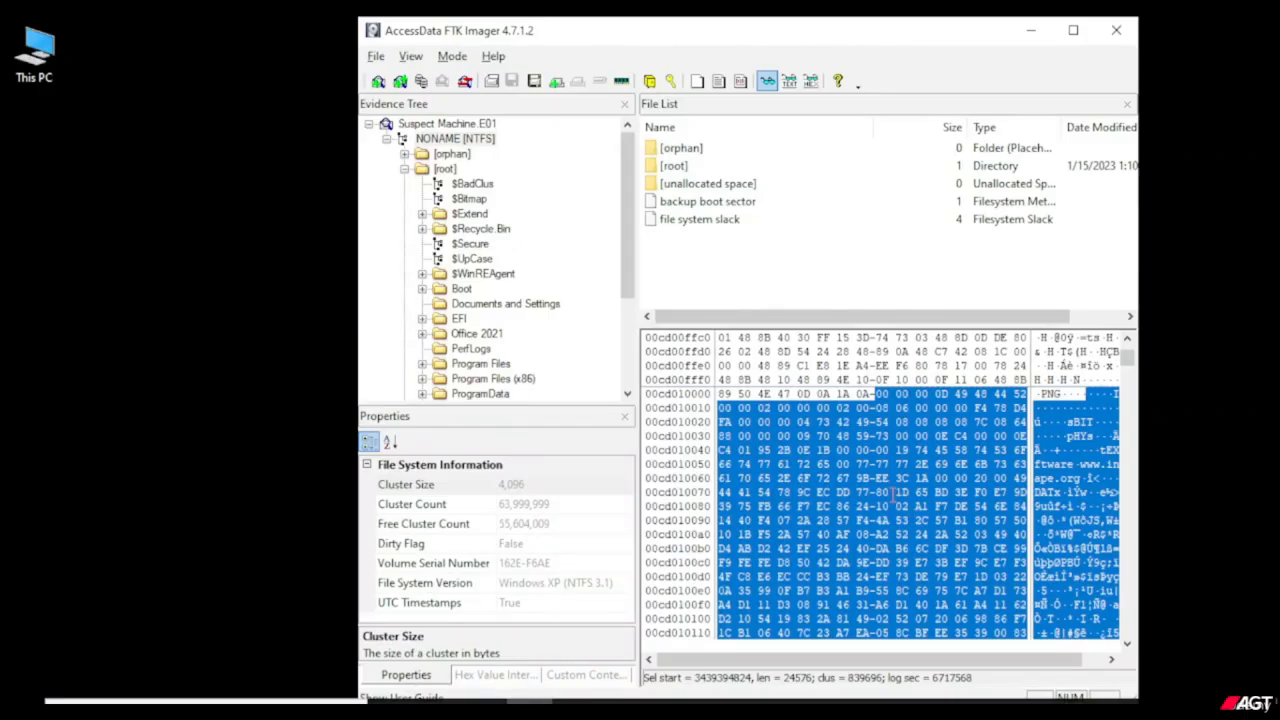
right_click(893, 498)
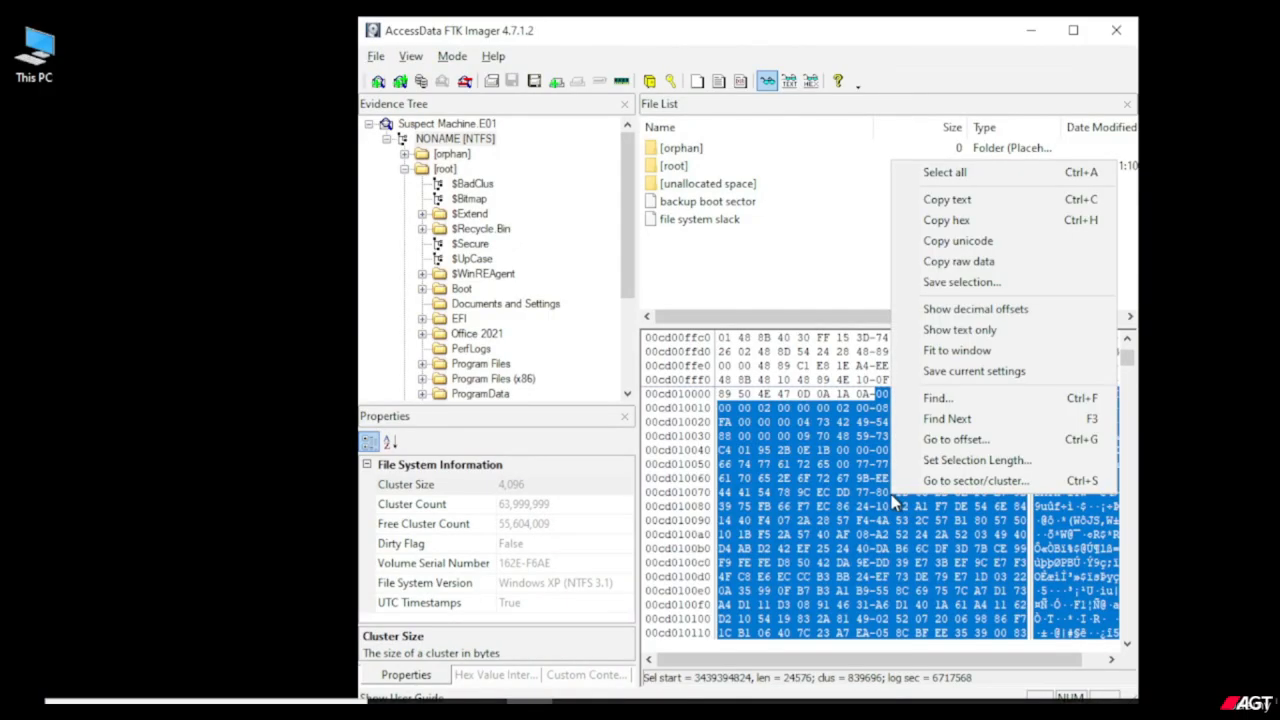
left_click(940, 287)
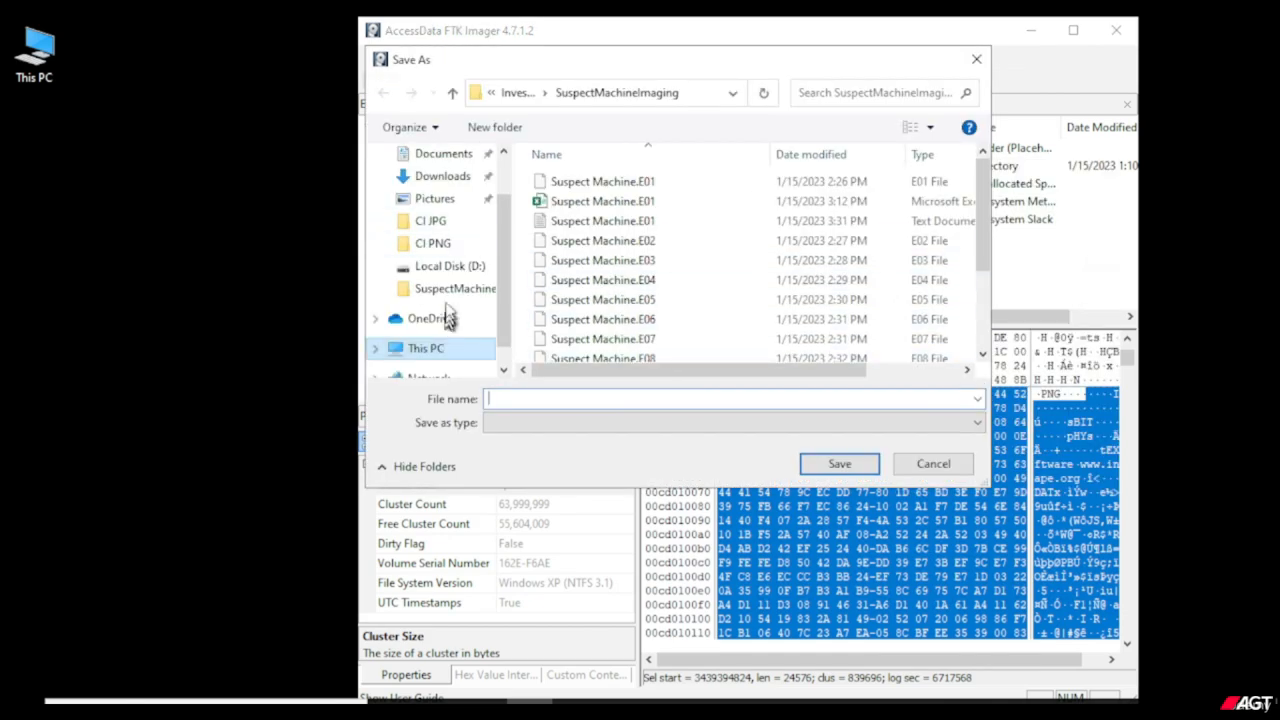
scroll(445, 300, "up", 1)
left_click(432, 191)
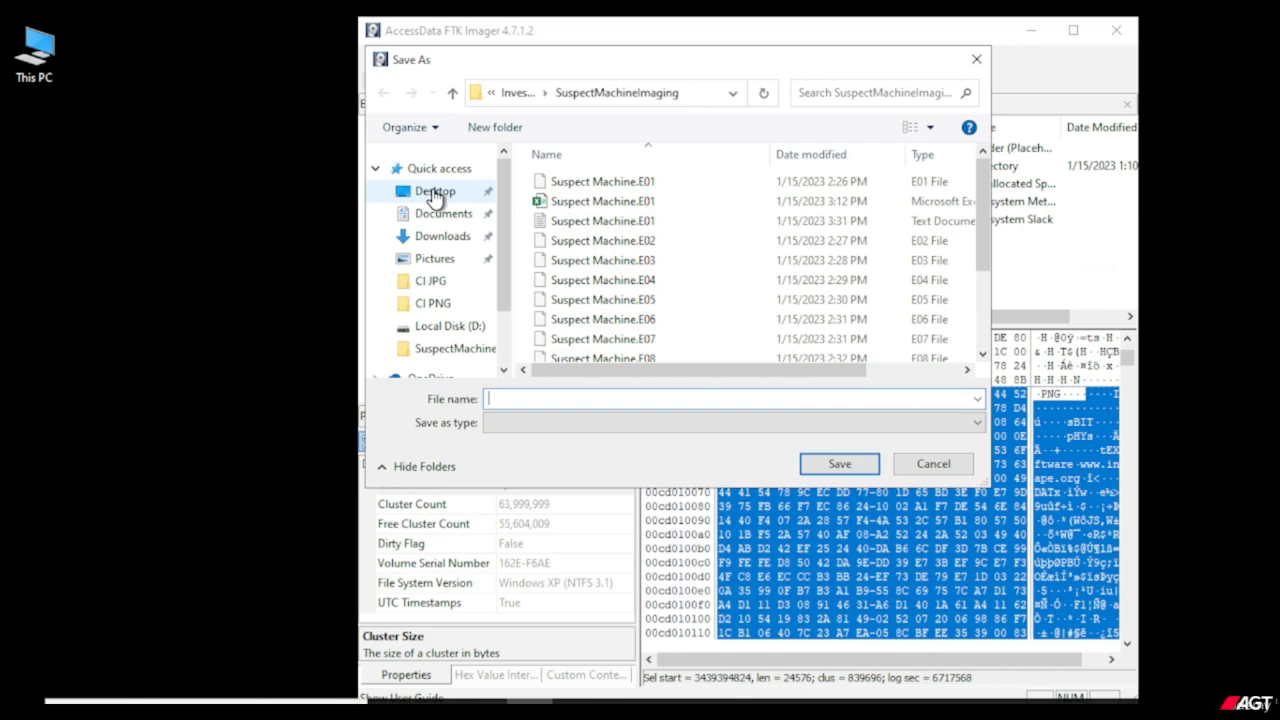
left_click(551, 399)
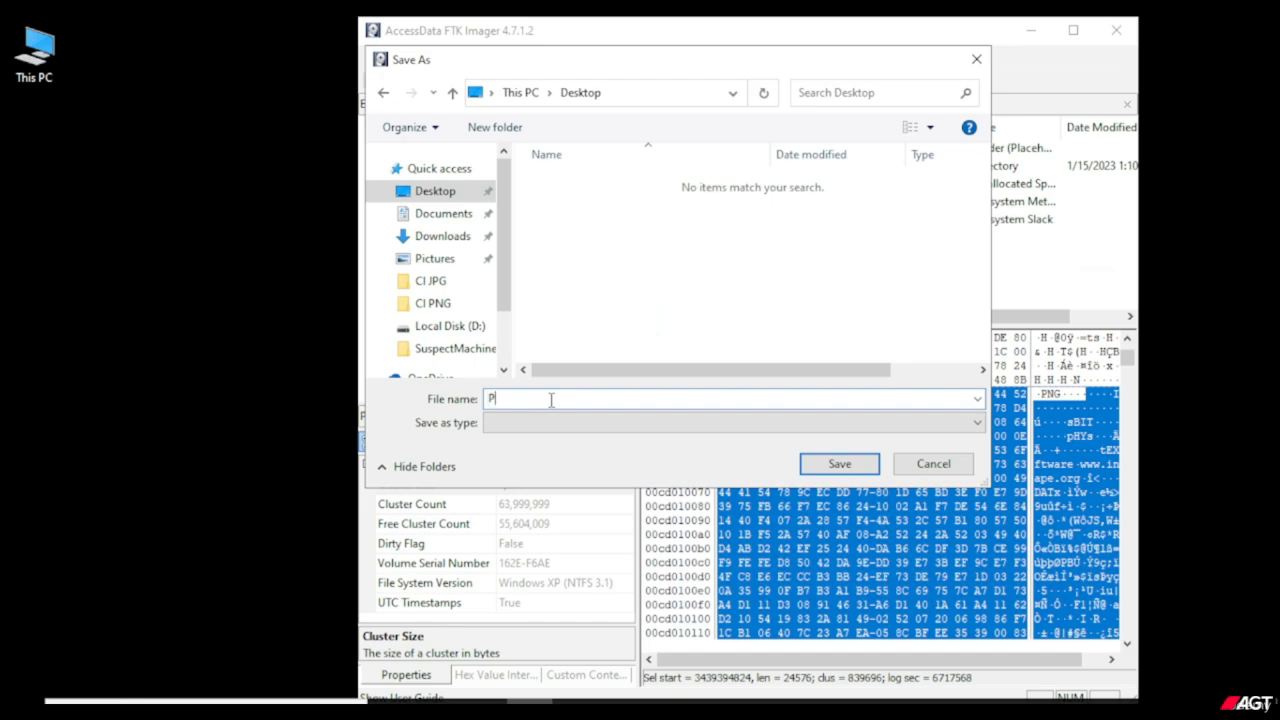
type("hoto")
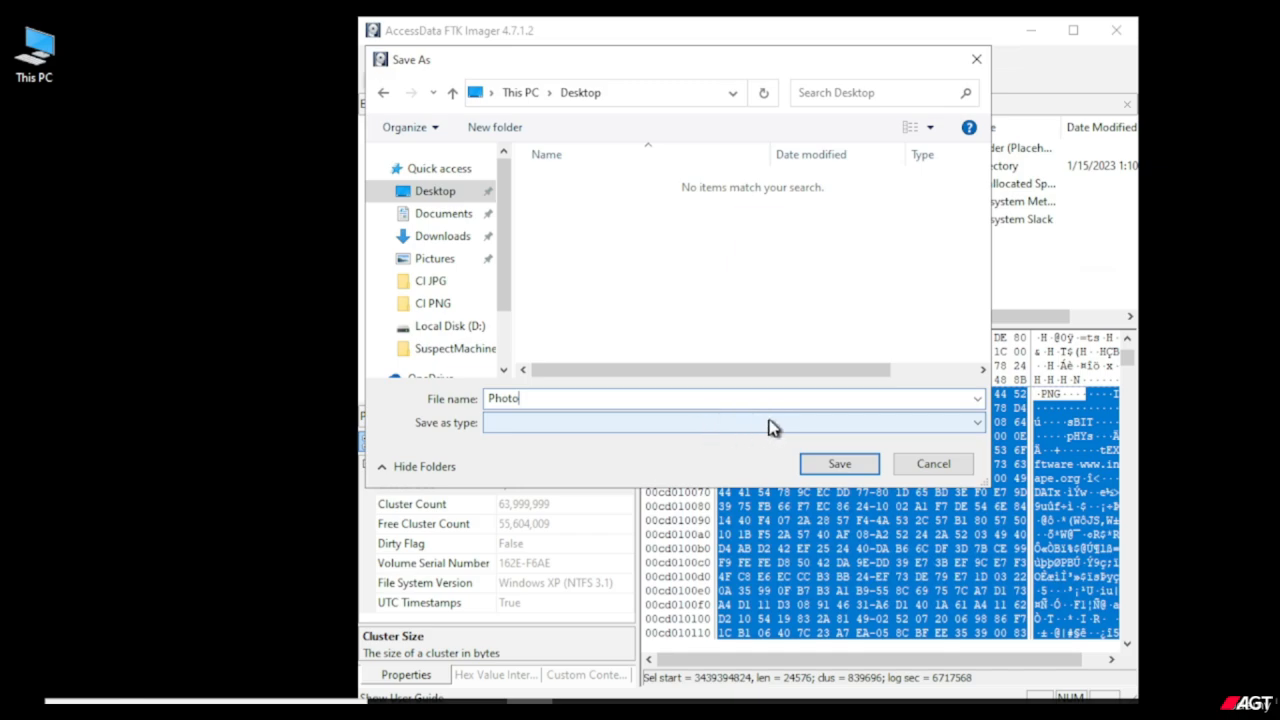
left_click(850, 468)
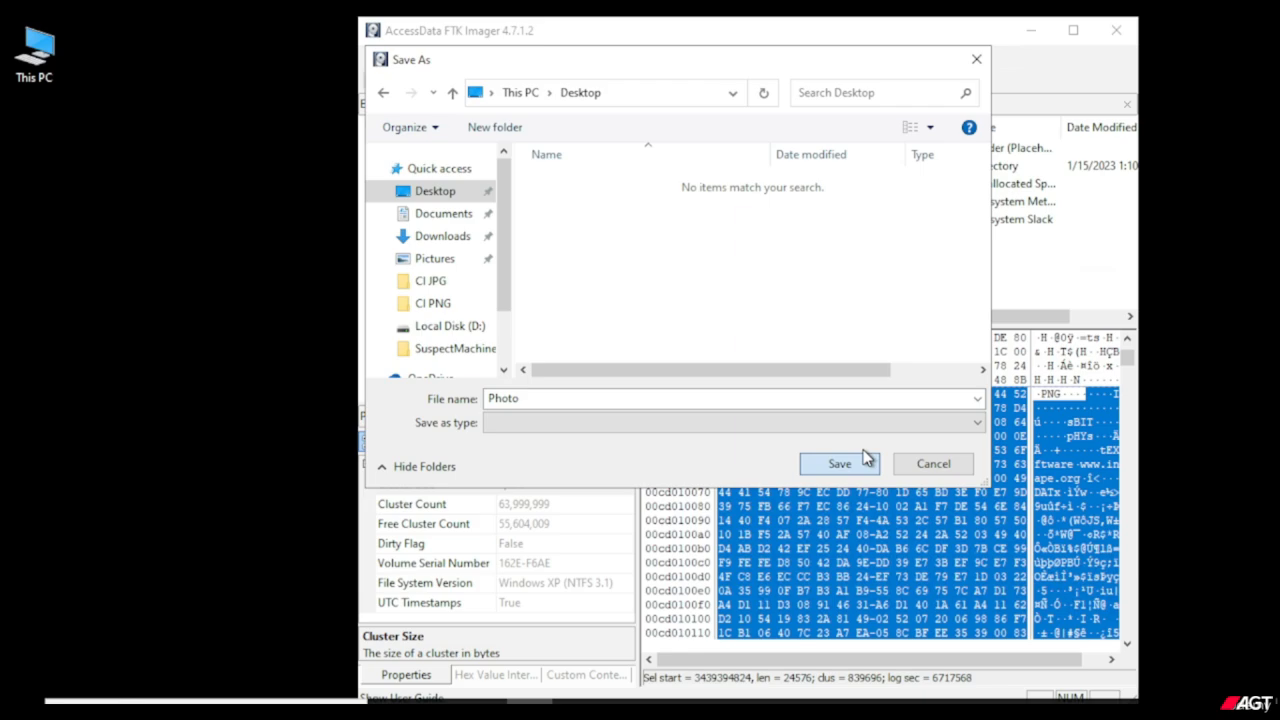
left_click(840, 463)
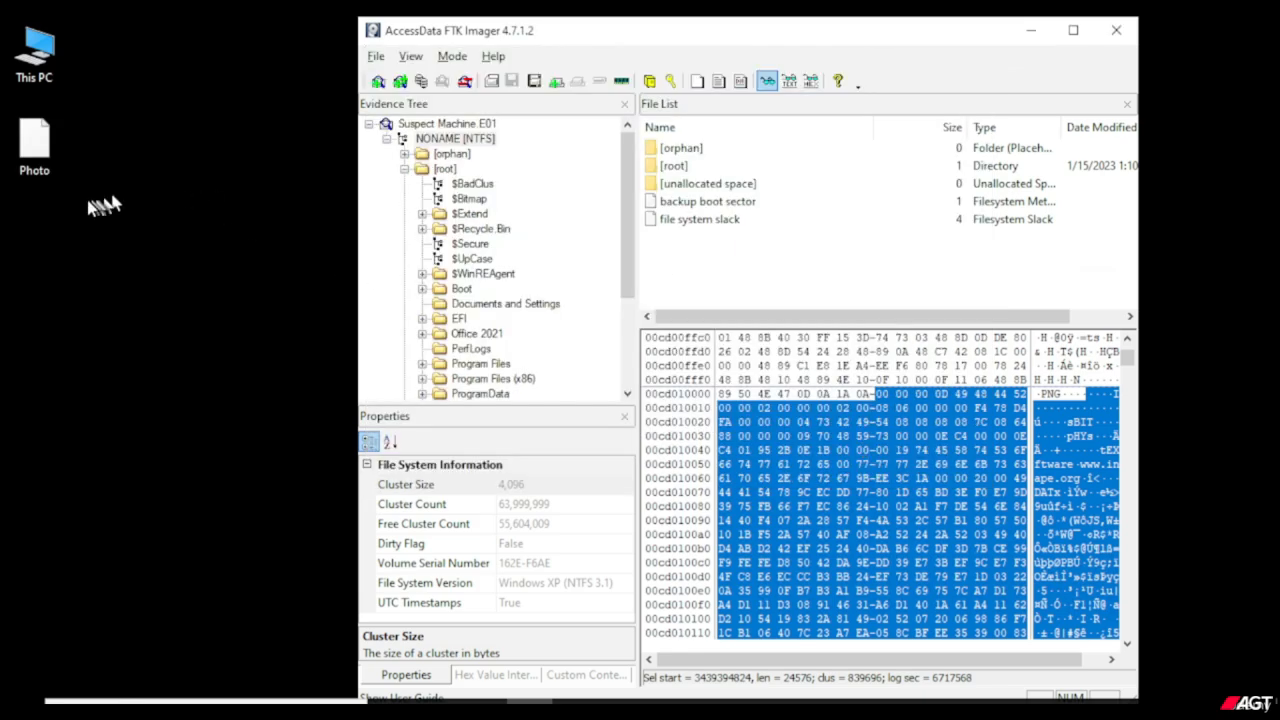
Save the 24576 bytes starting at the PNG header in the hex view to the Desktop as Photo.png.
right_click(38, 168)
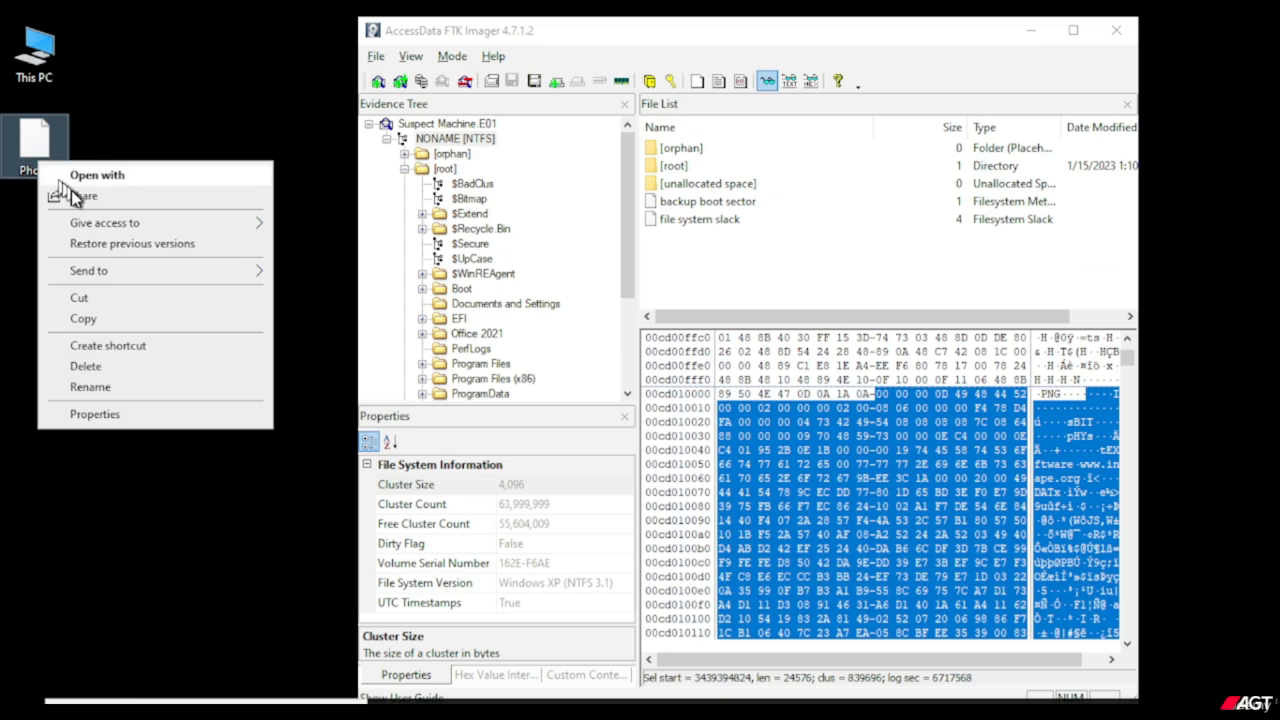
left_click(826, 40)
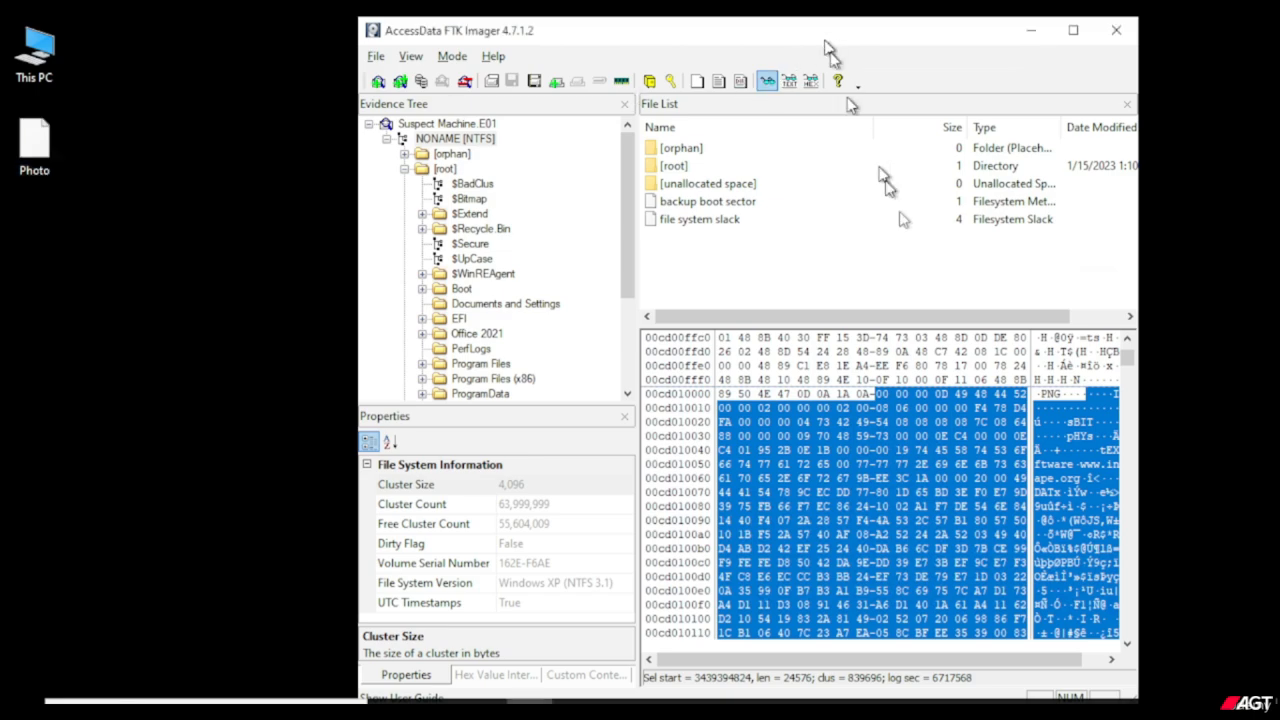
right_click(912, 462)
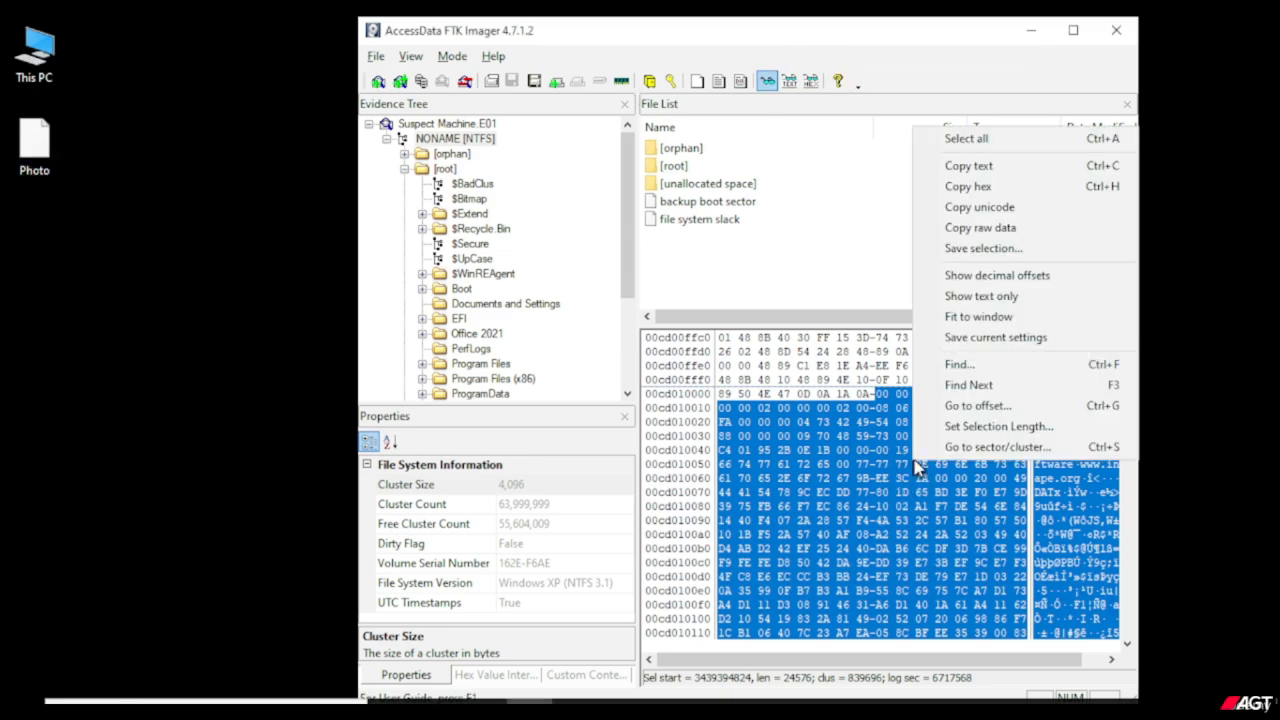
left_click(973, 252)
type("P")
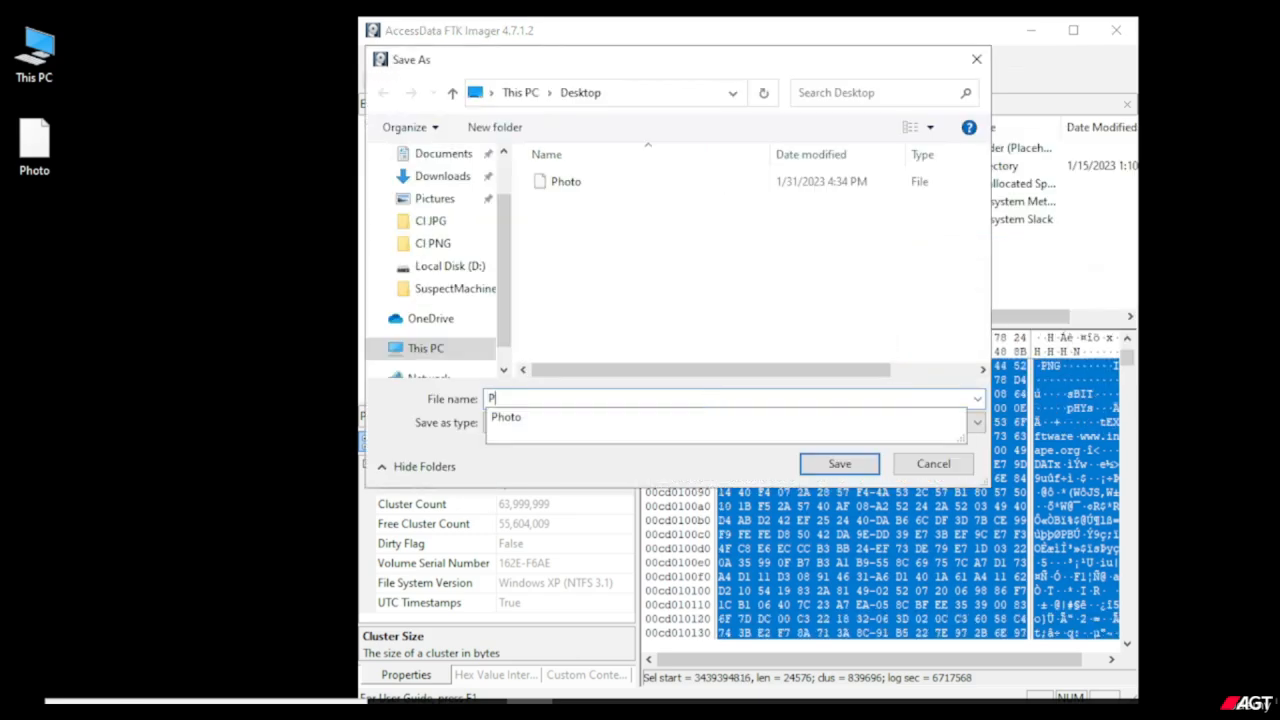
type("hoto.")
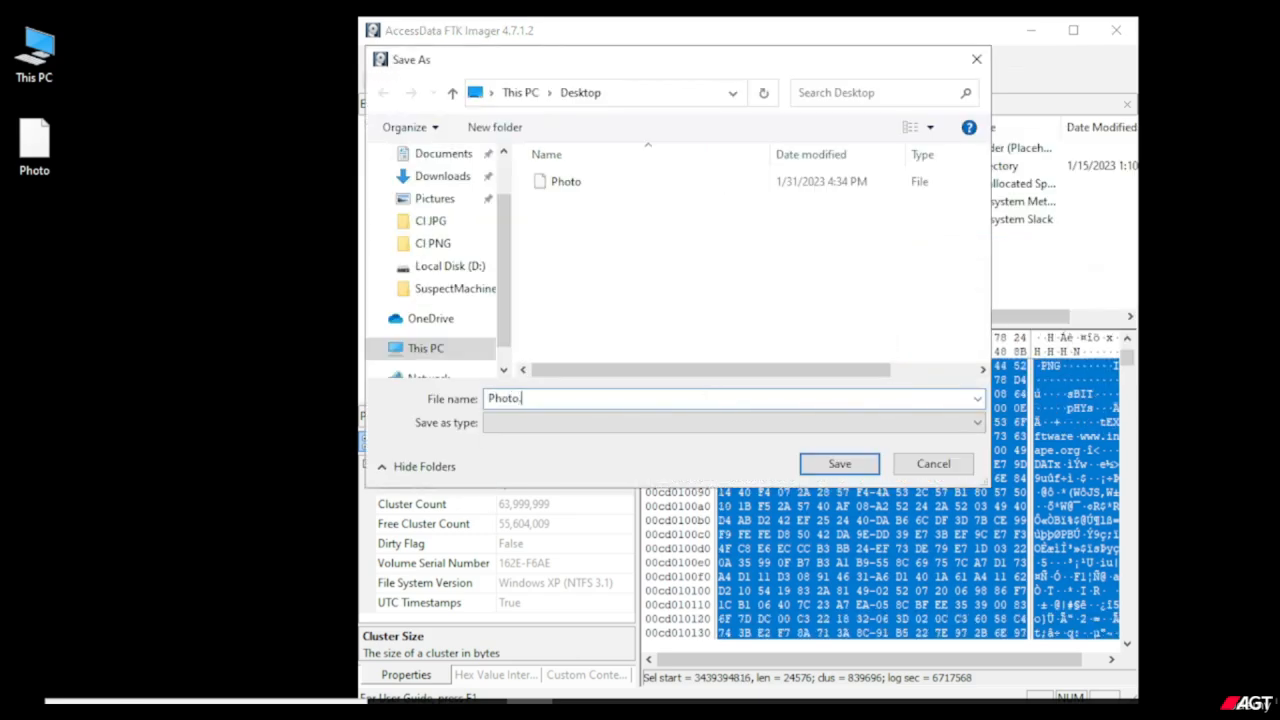
type("png")
left_click(843, 463)
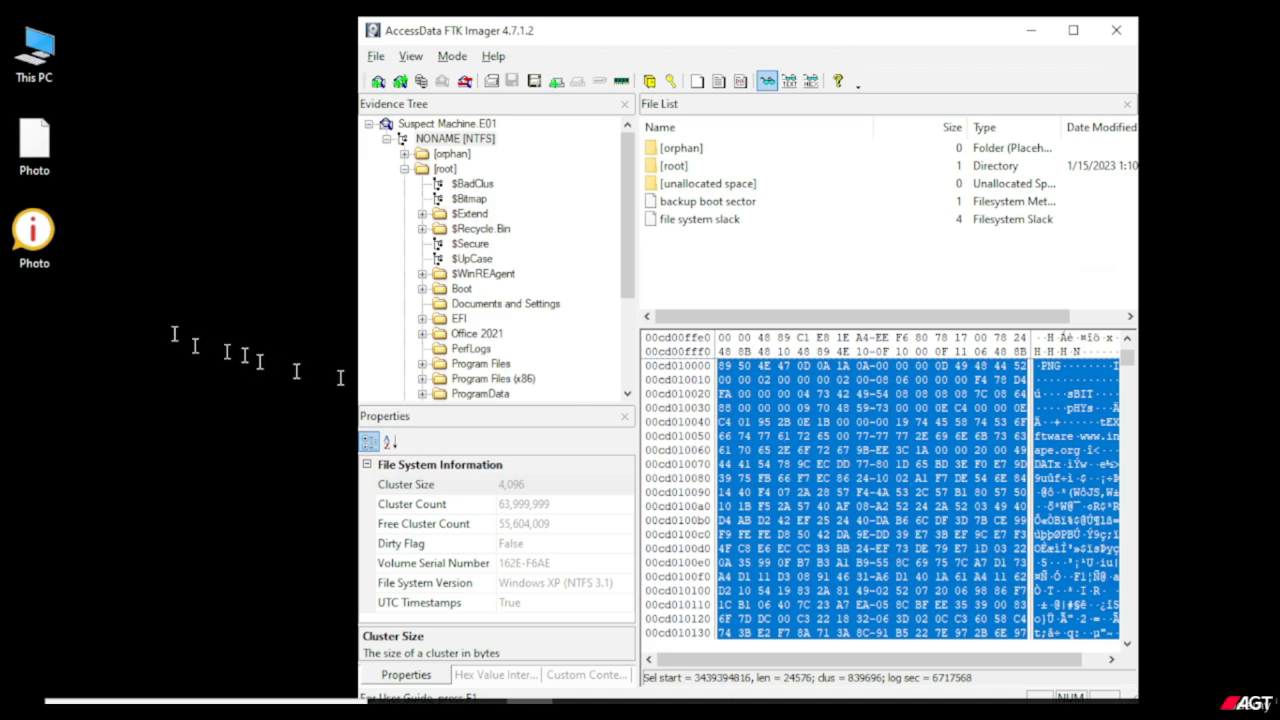
Open the recovered Photo.png from the Desktop in Paint and maximize the window to inspect the whole image.
left_click(41, 224)
left_click_drag(142, 218, 4, 318)
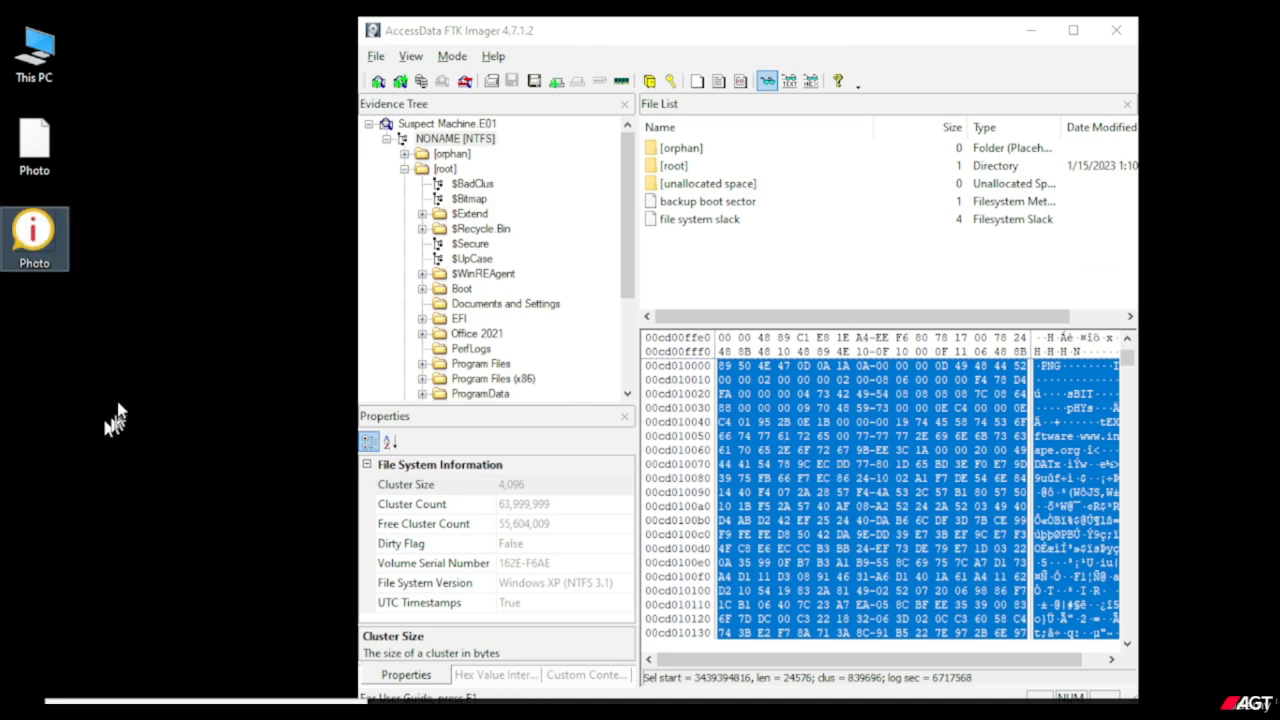
double_click(36, 262)
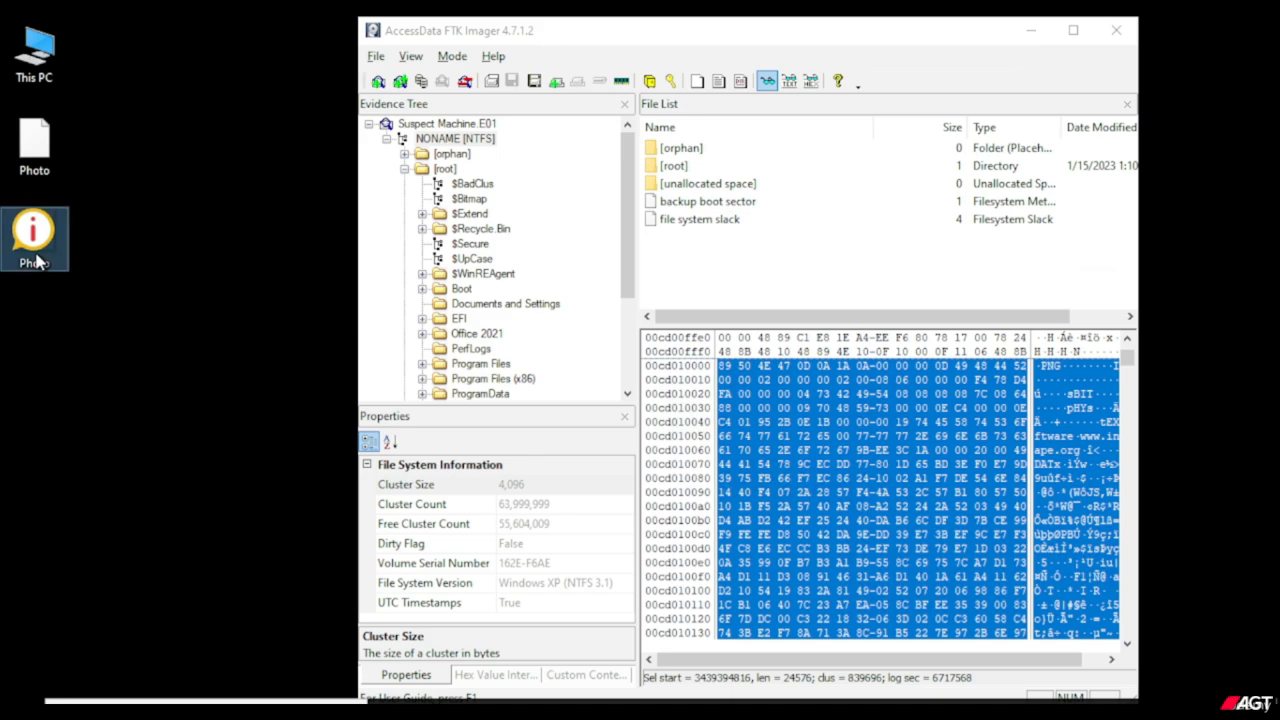
right_click(37, 258)
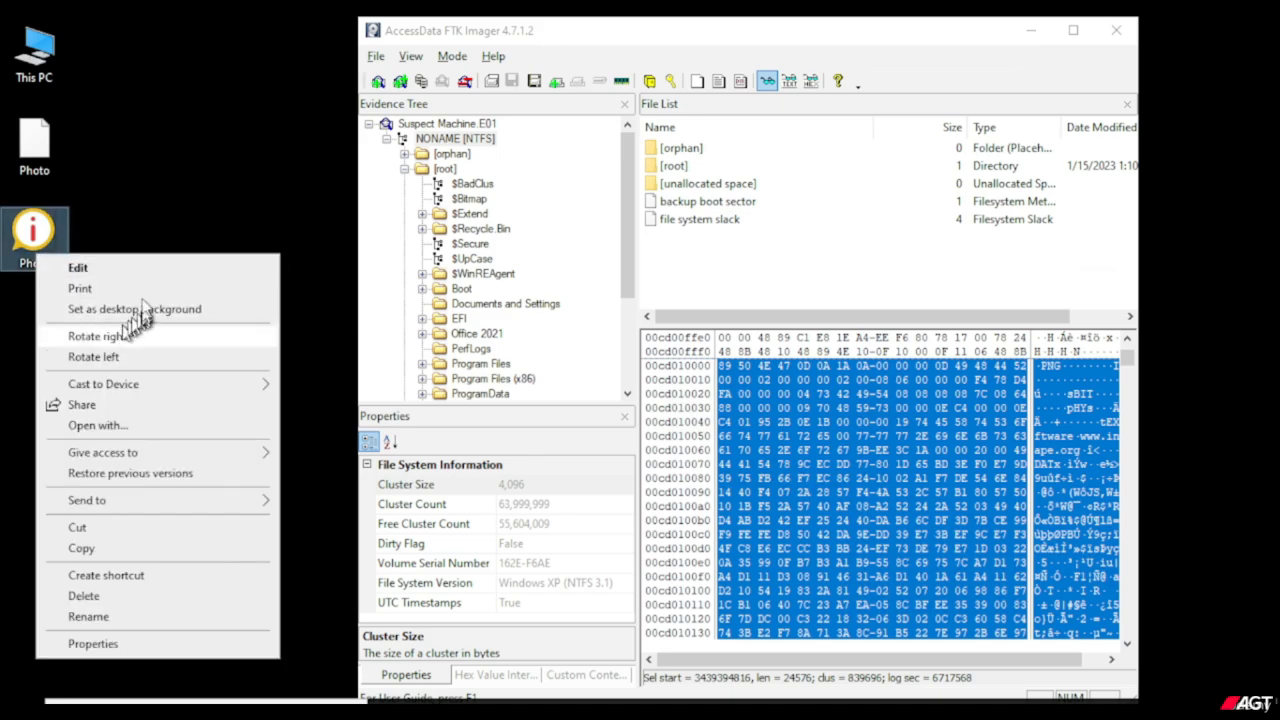
double_click(48, 236)
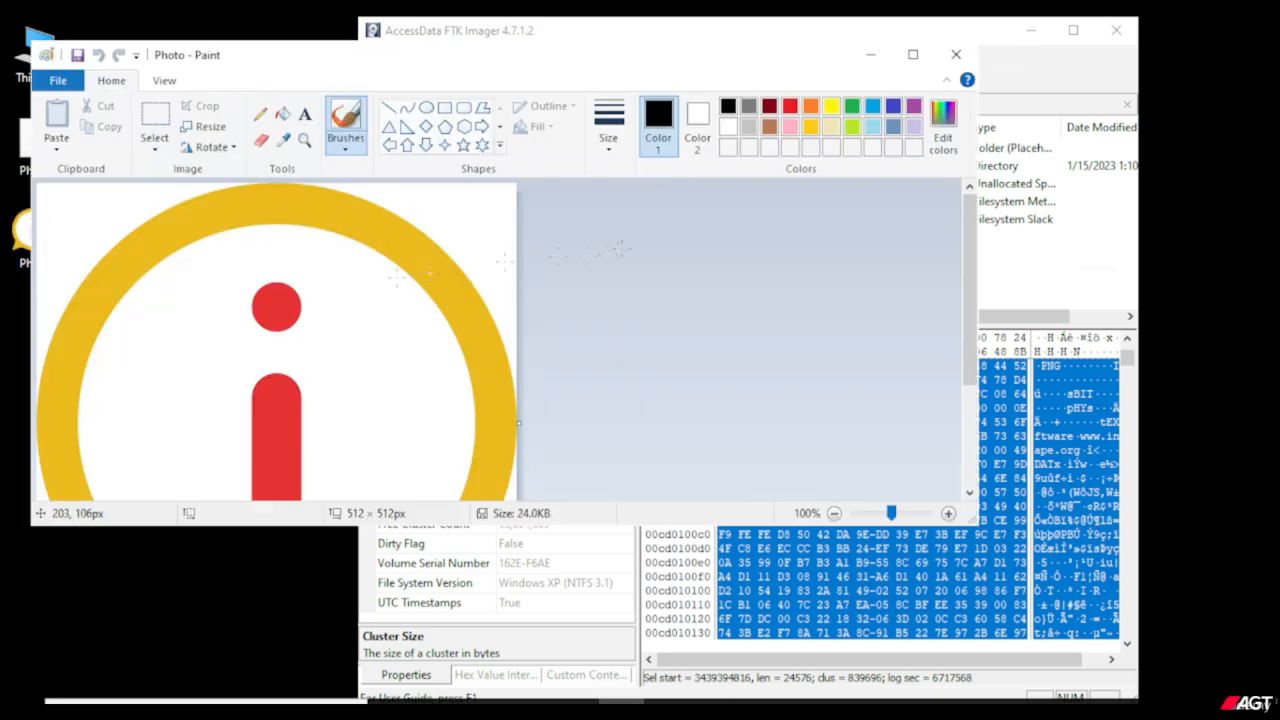
left_click(912, 54)
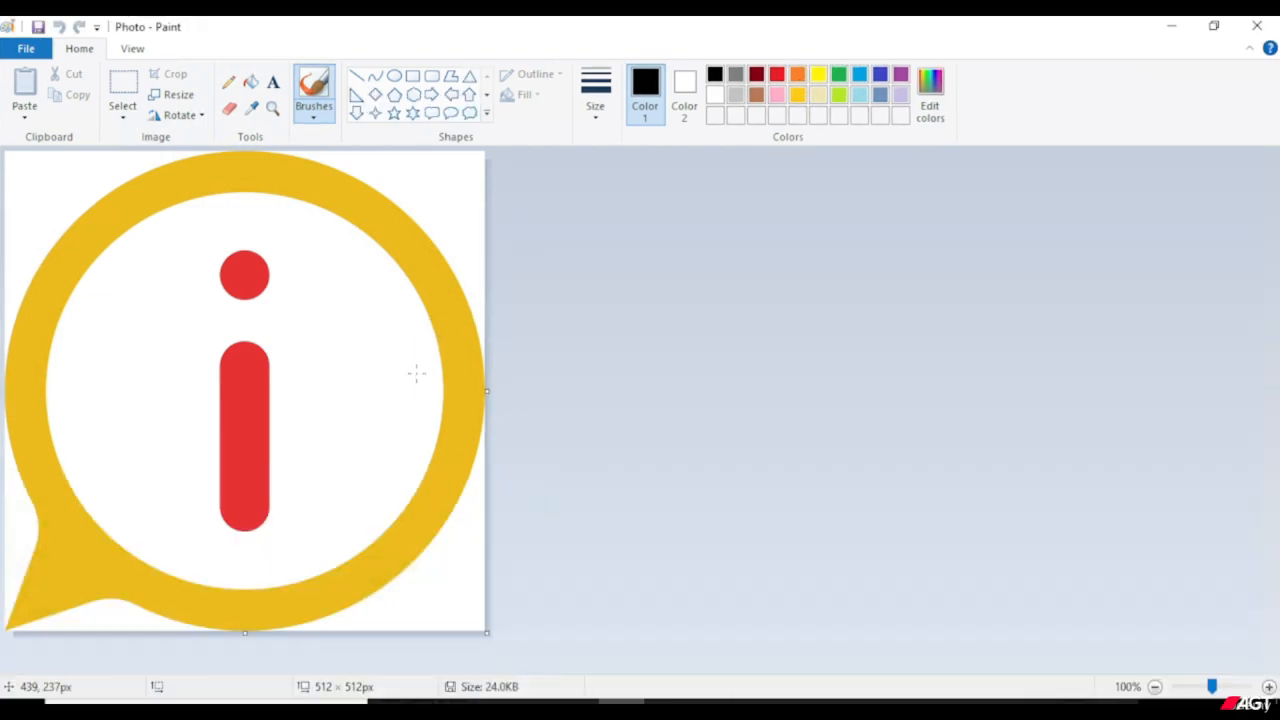
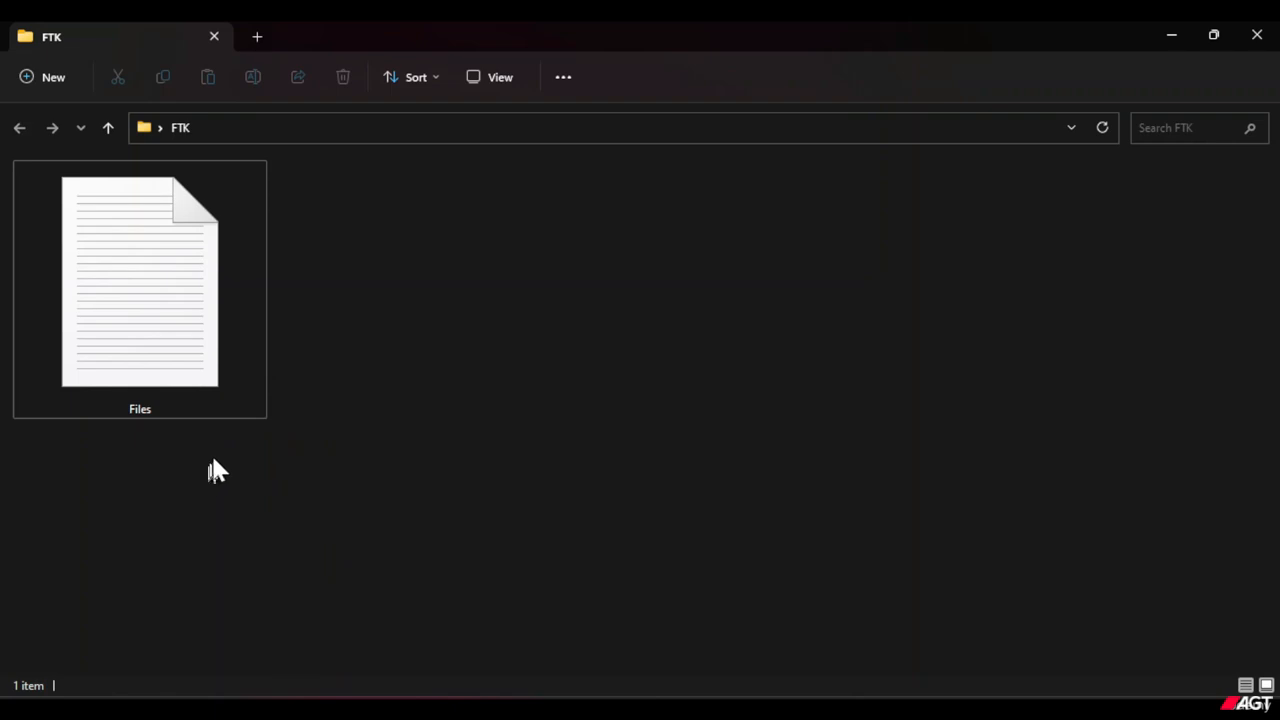
Turn on the display of file name extensions in the FTK folder.
left_click(502, 84)
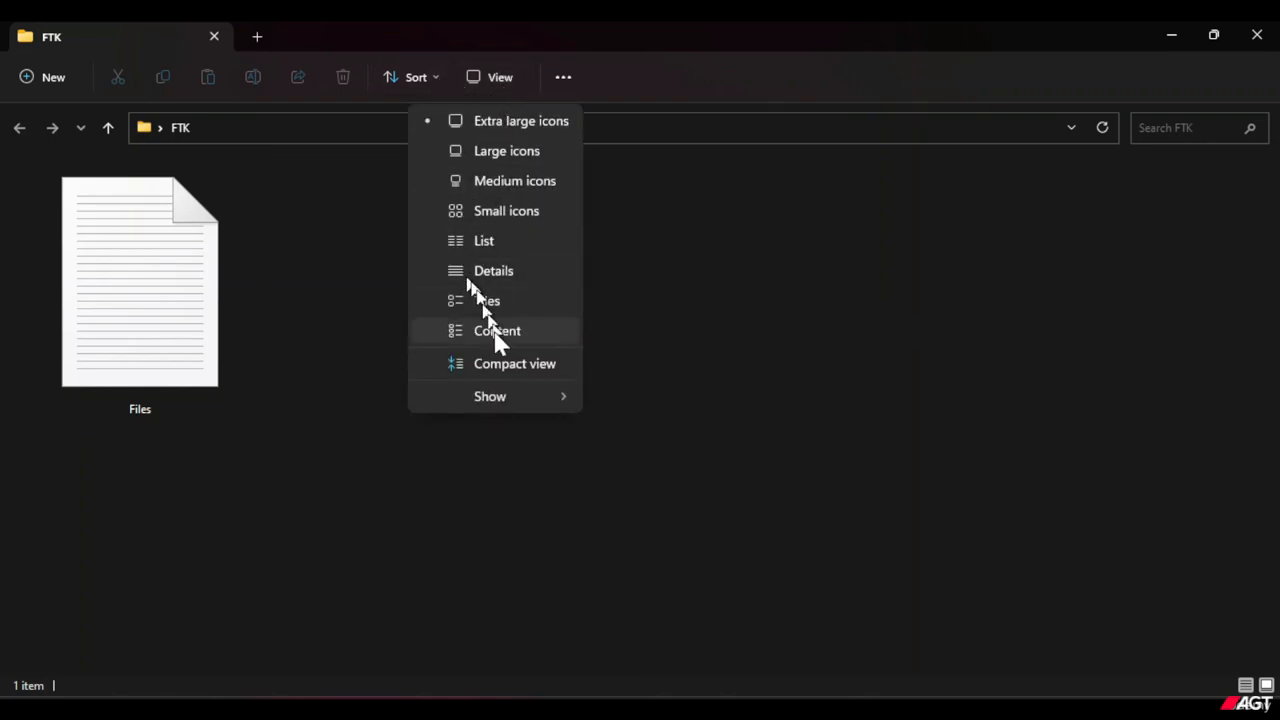
mouse_move(501, 398)
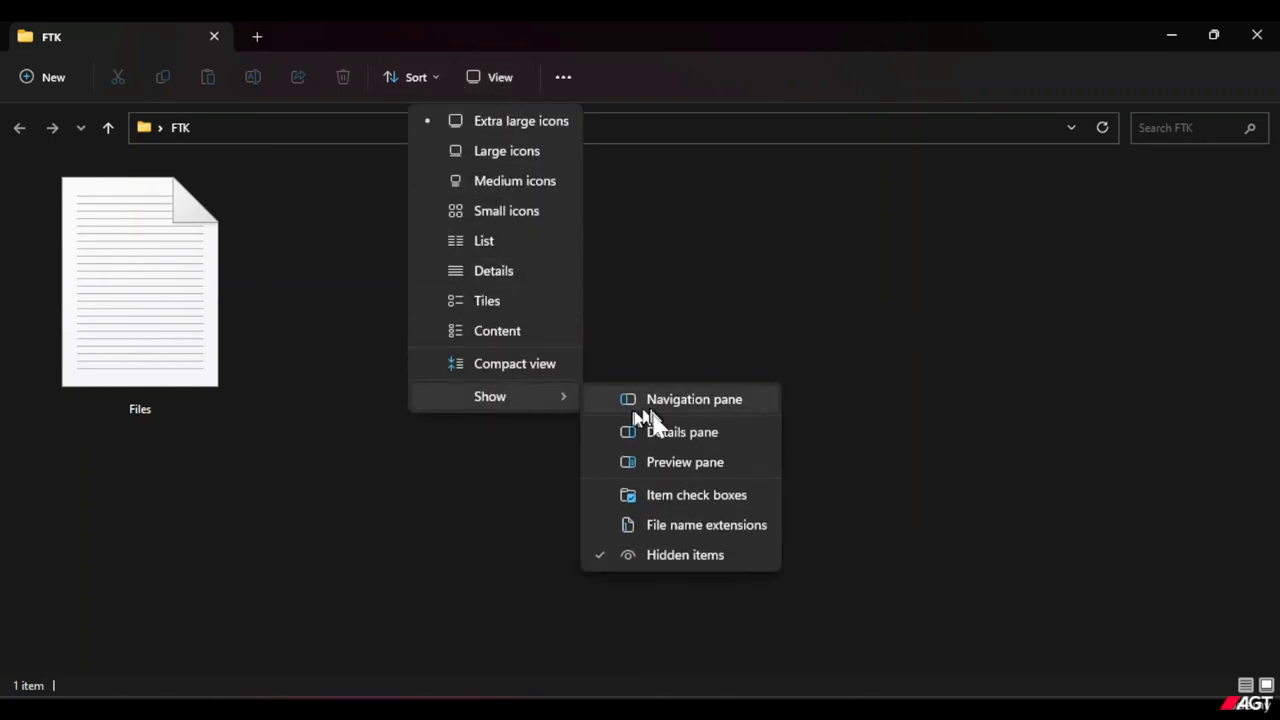
left_click(706, 532)
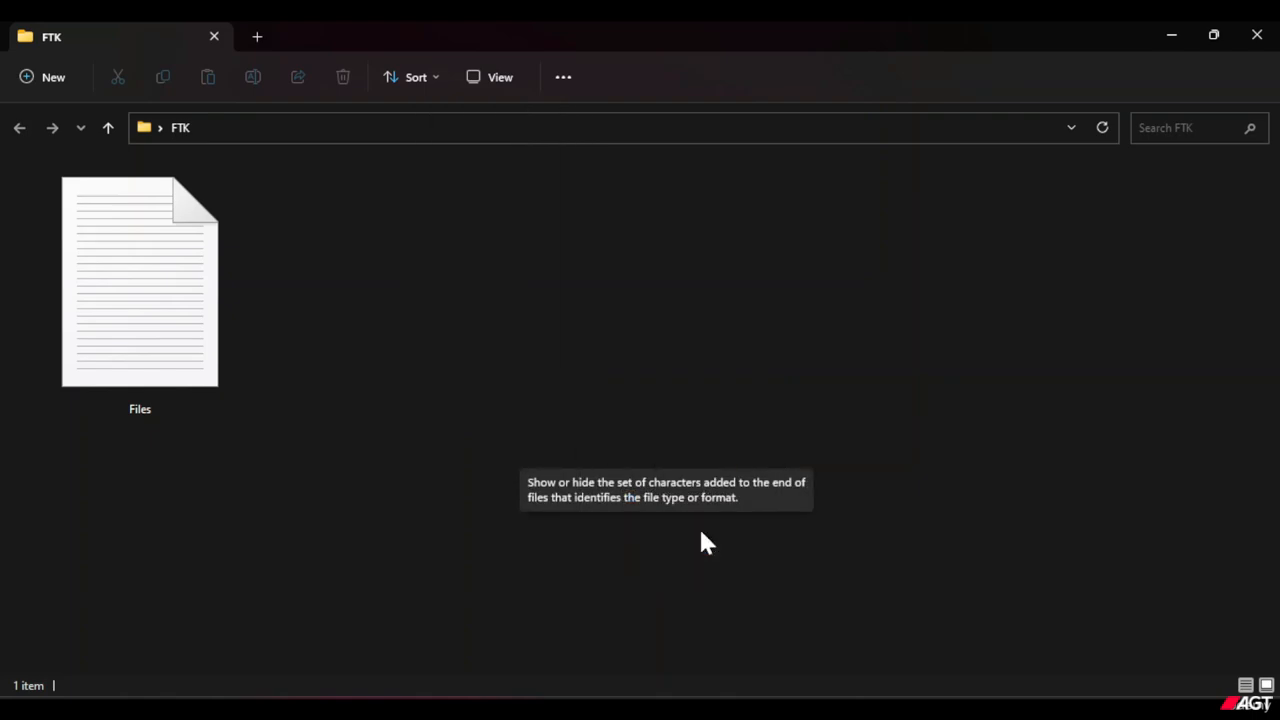
left_click(184, 410)
left_click(197, 478)
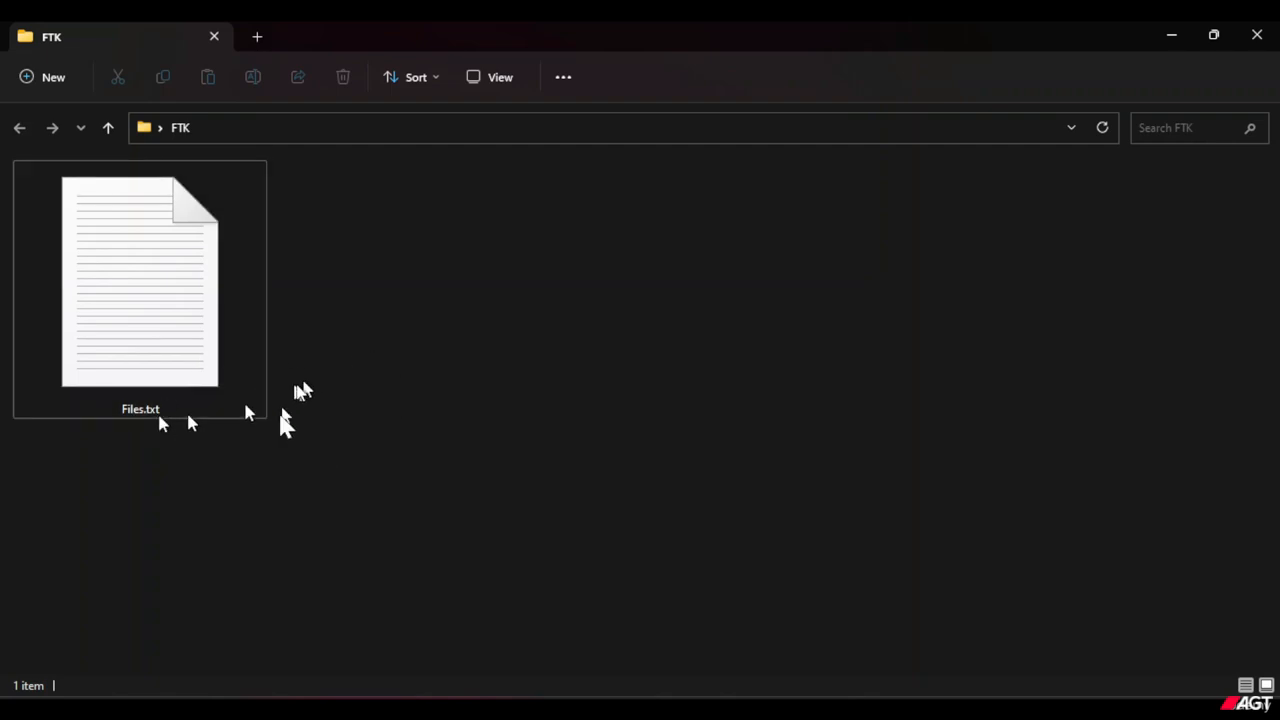
Look at the list of programs offered for opening Files.txt without choosing one.
left_click(163, 320)
right_click(170, 302)
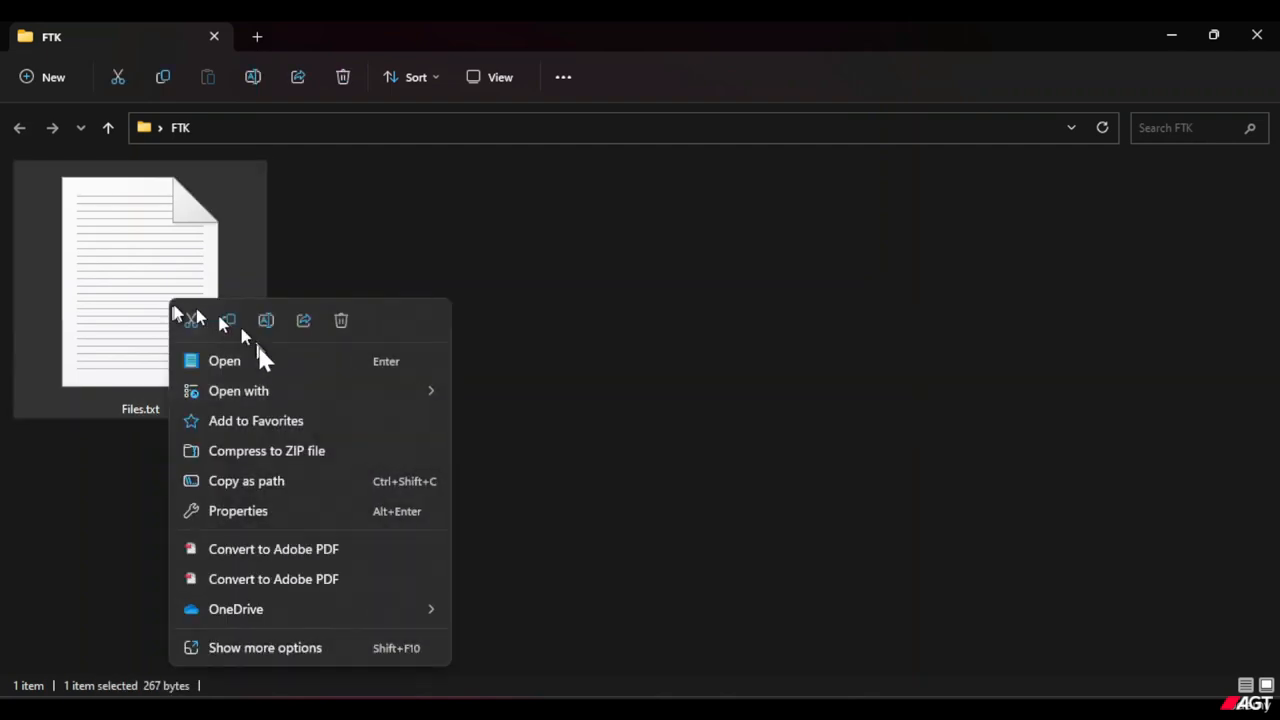
mouse_move(276, 391)
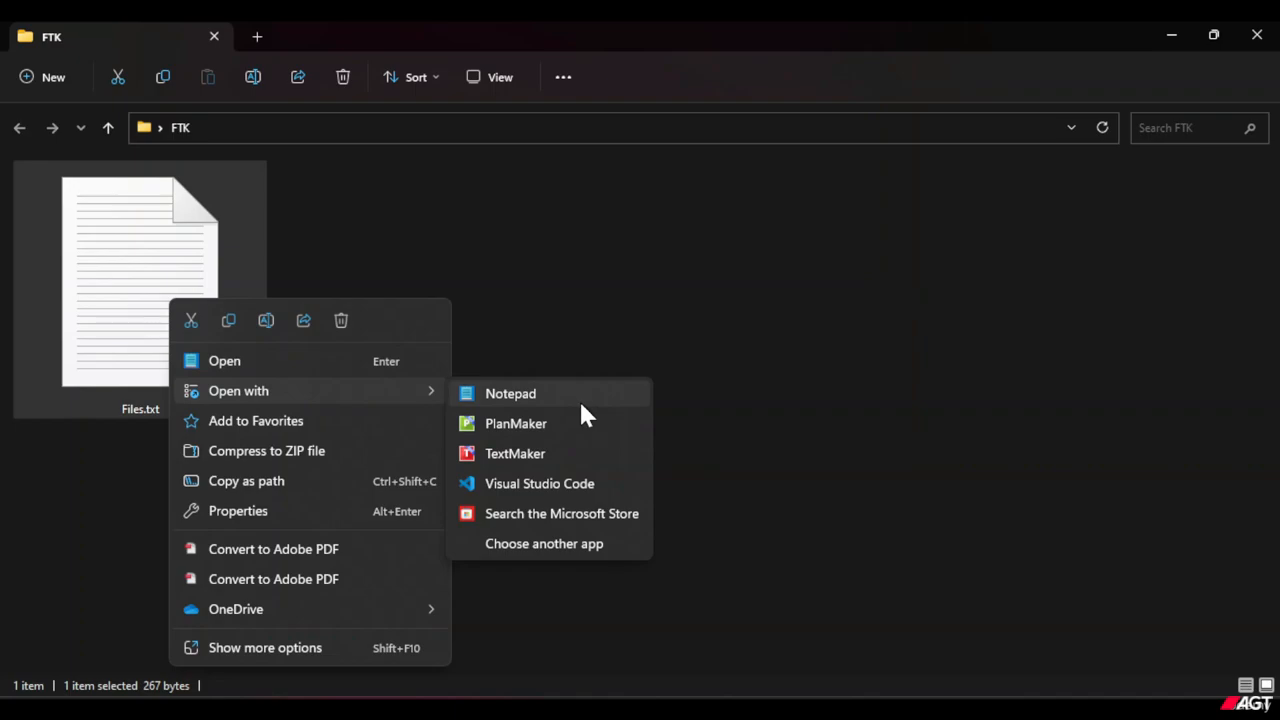
left_click(606, 312)
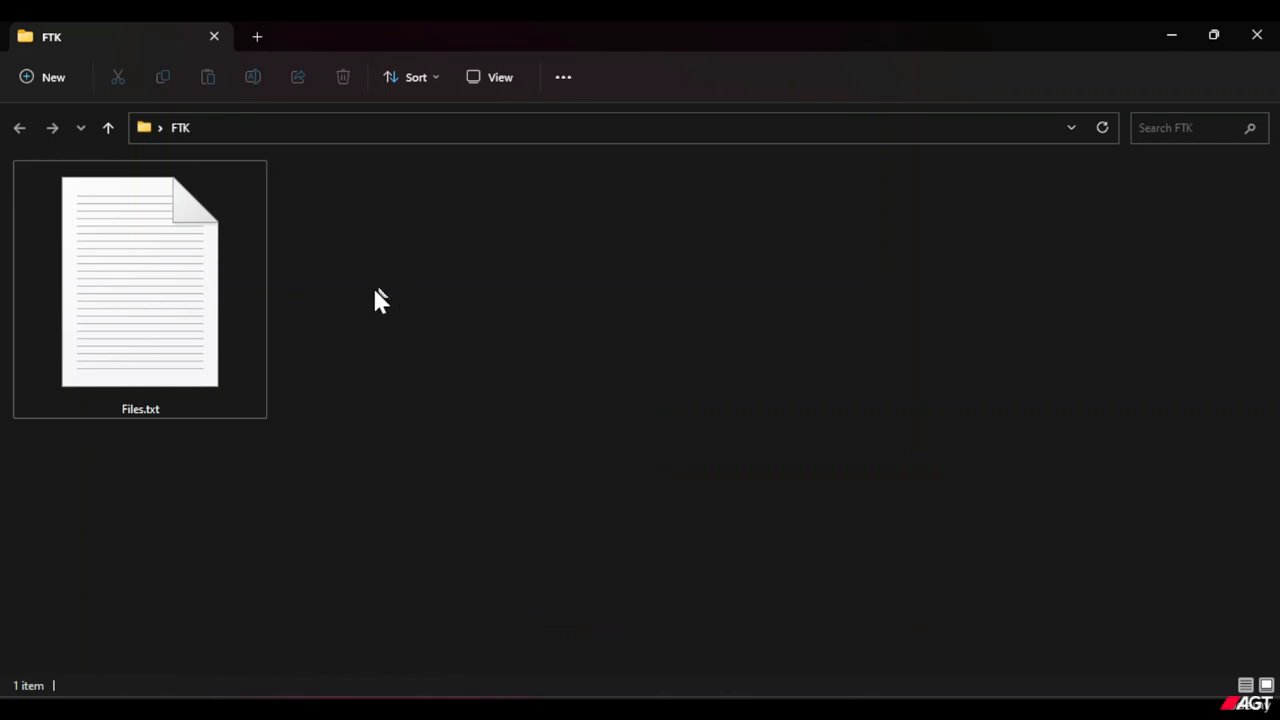
Open Files.txt in its default program, read its text, and close it again.
left_click(218, 330)
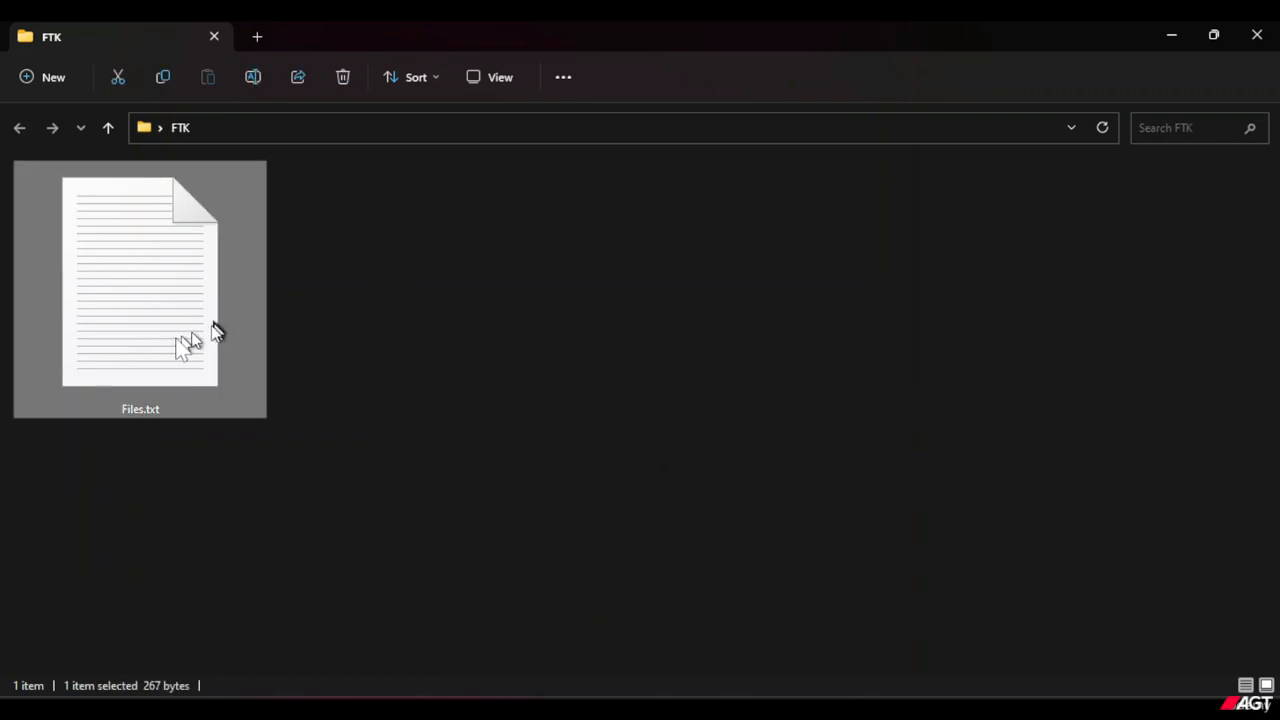
right_click(193, 377)
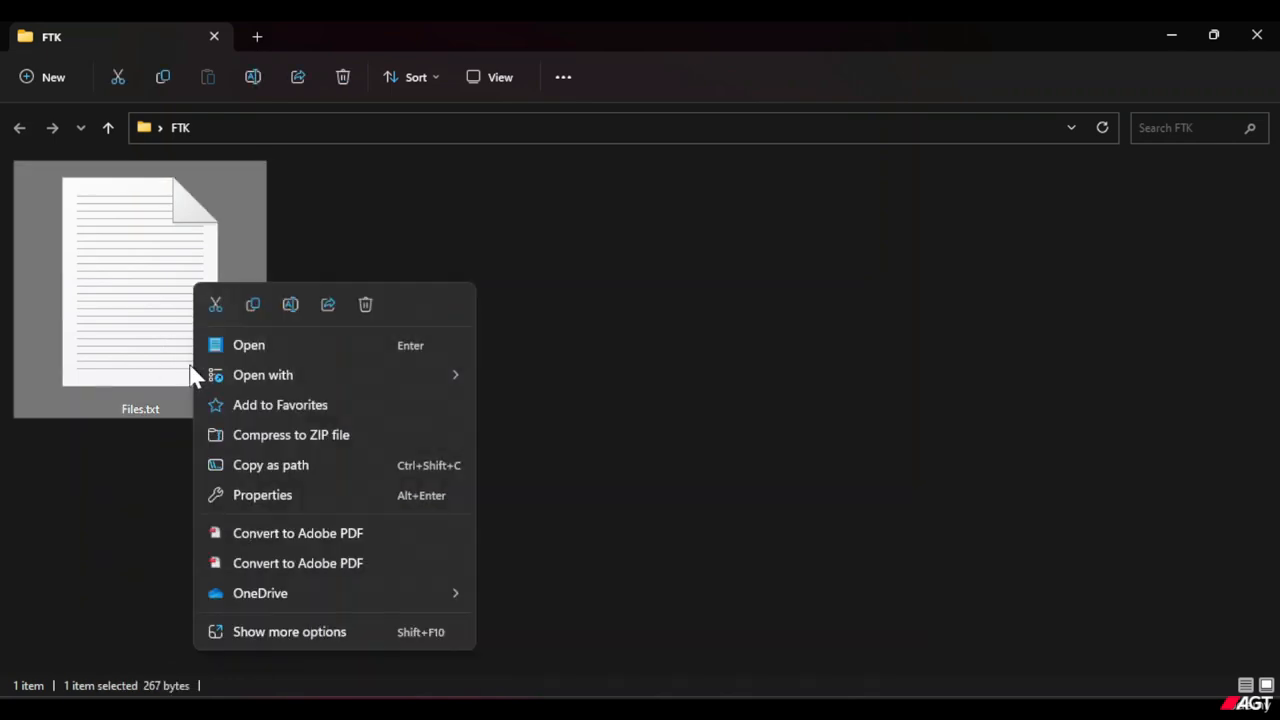
left_click(297, 348)
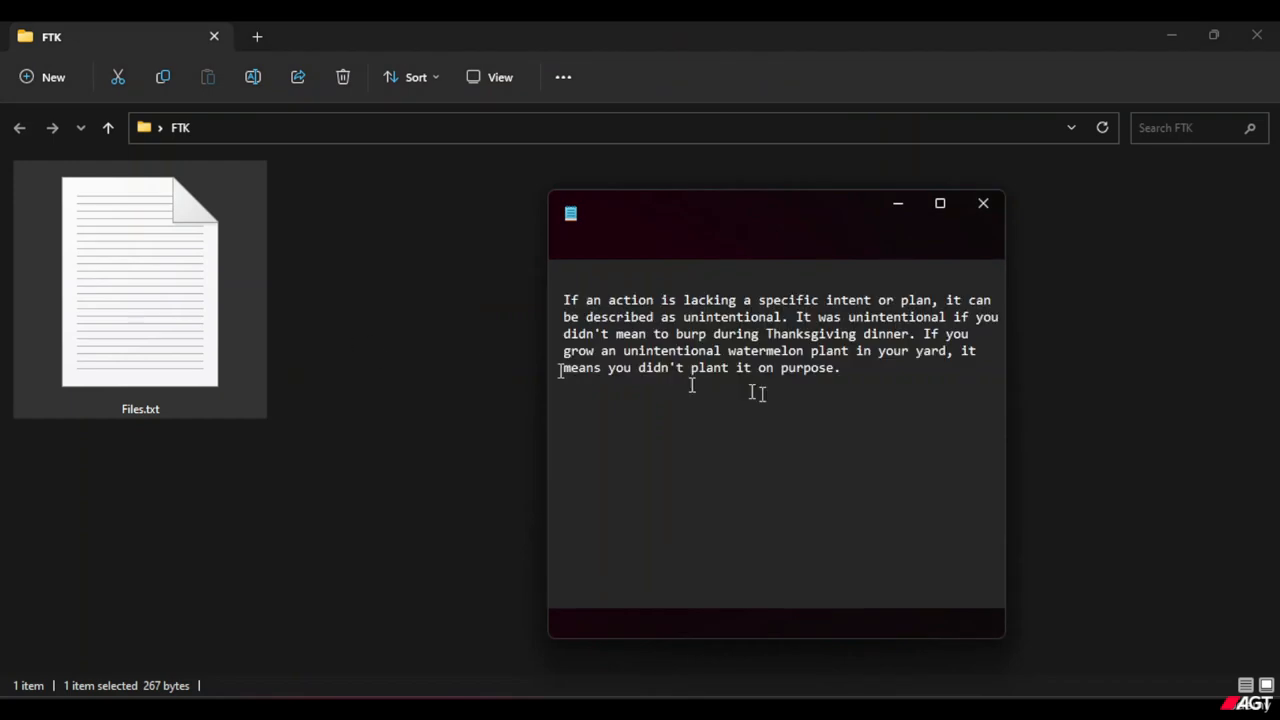
left_click(880, 422)
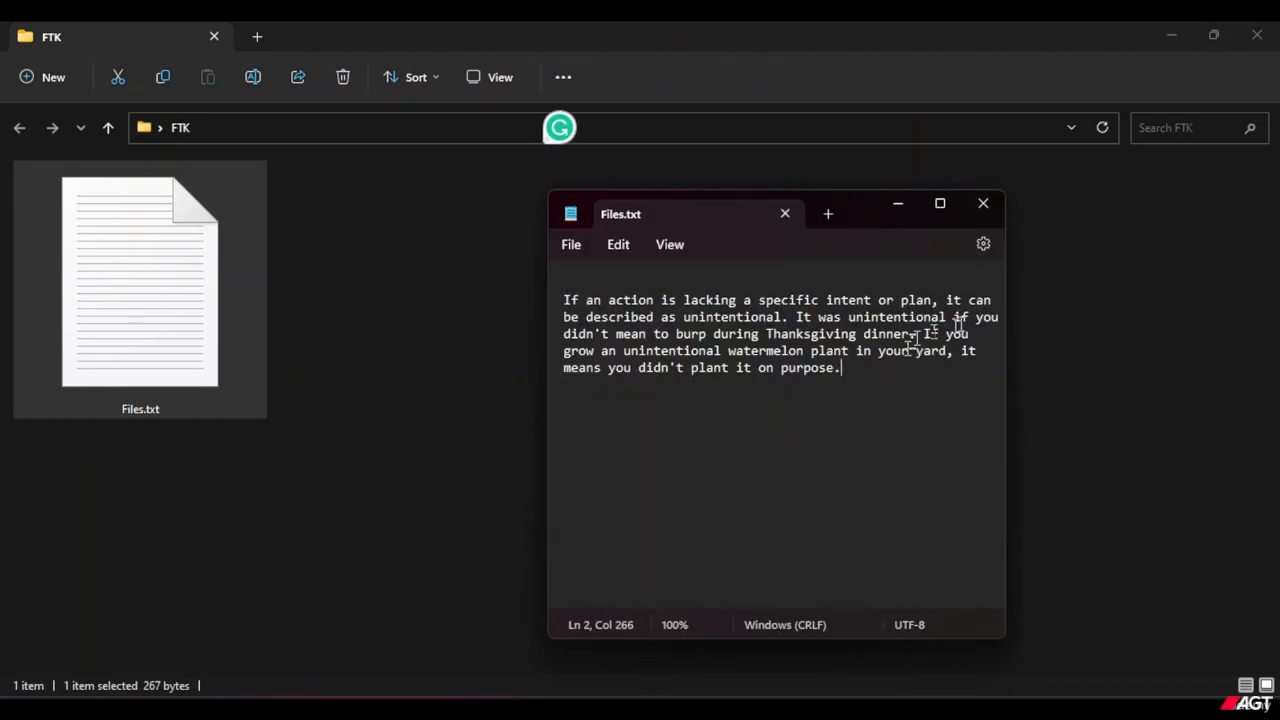
left_click(990, 209)
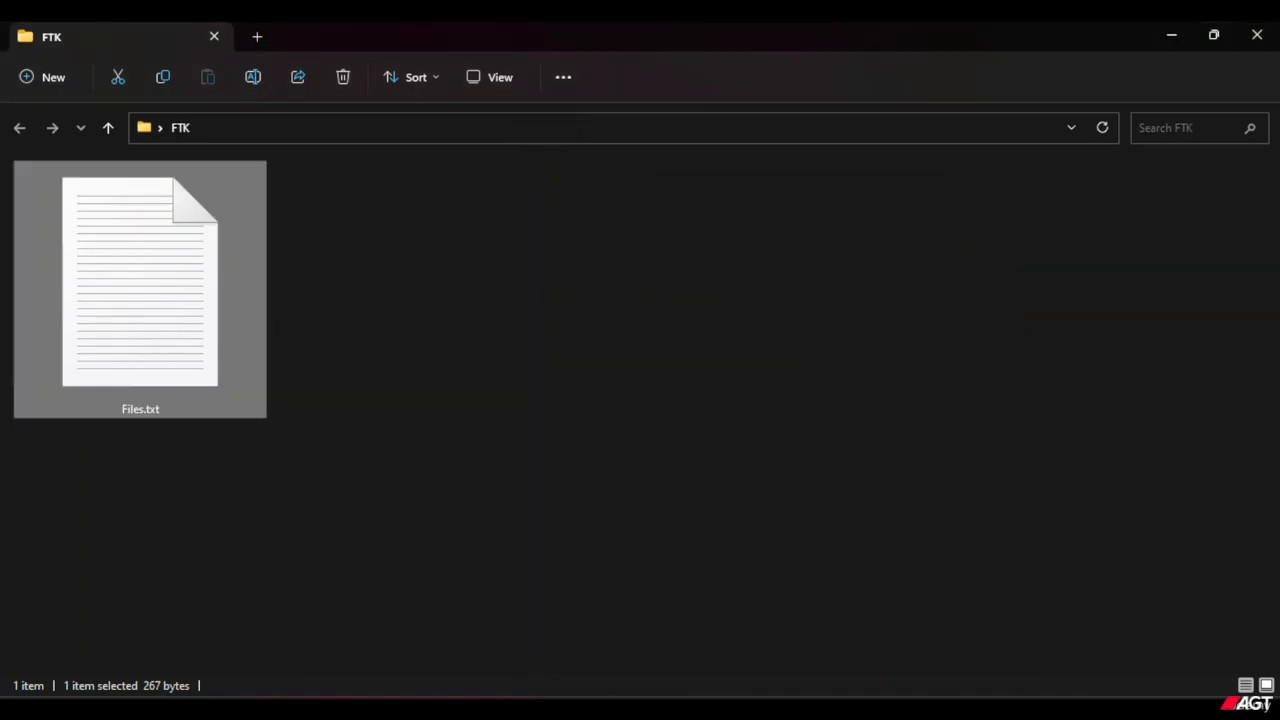
left_click(166, 452)
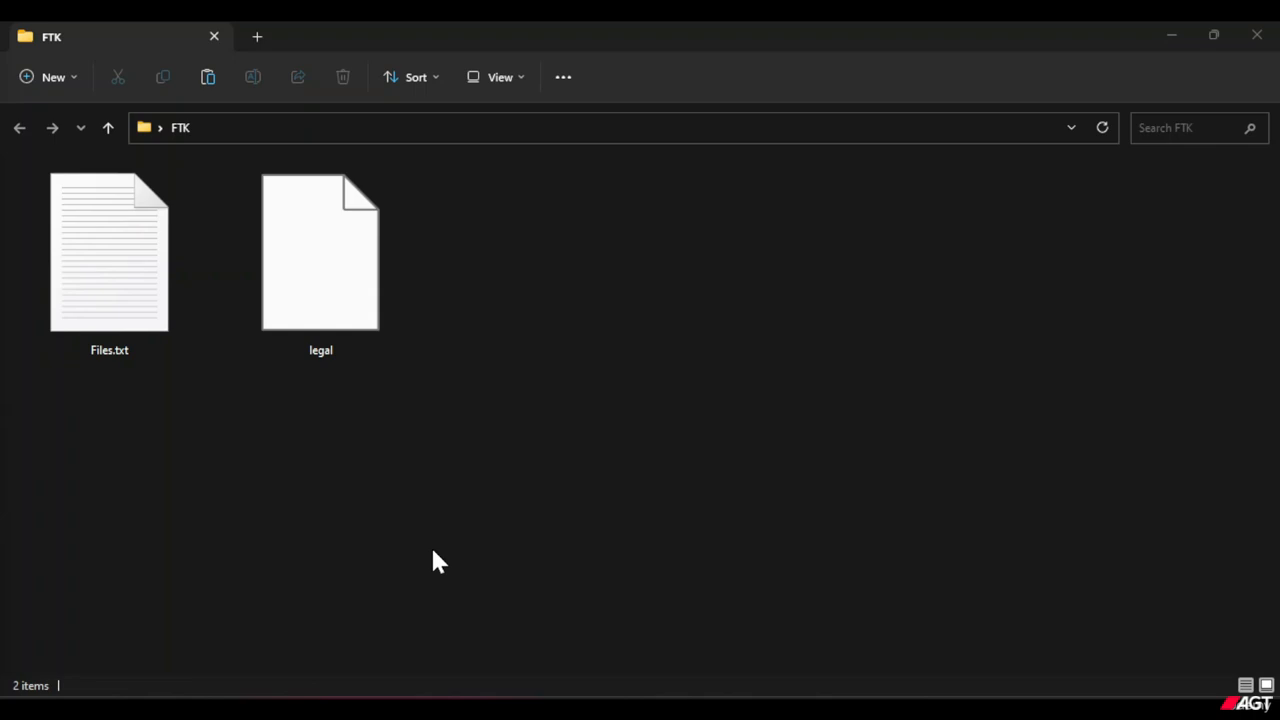
Open the properties of Files.txt and examine its file type in both the detailed and the general information.
left_click(110, 318)
right_click(110, 320)
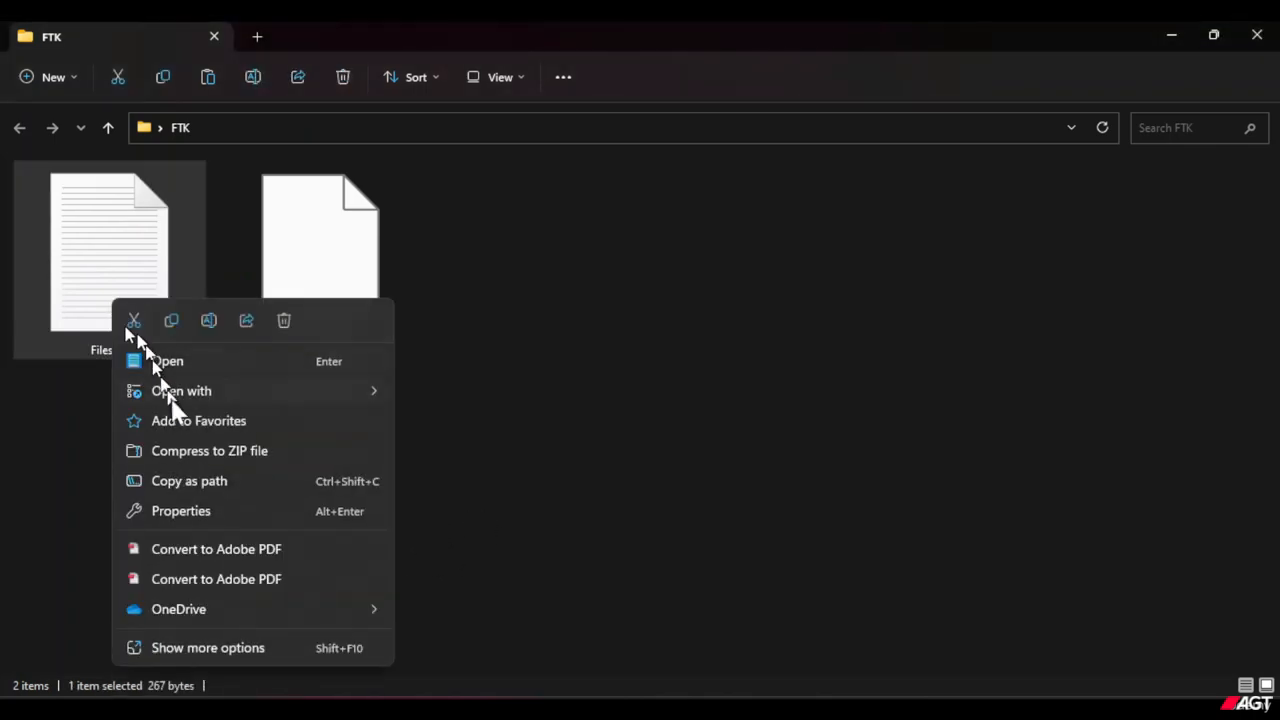
left_click(219, 508)
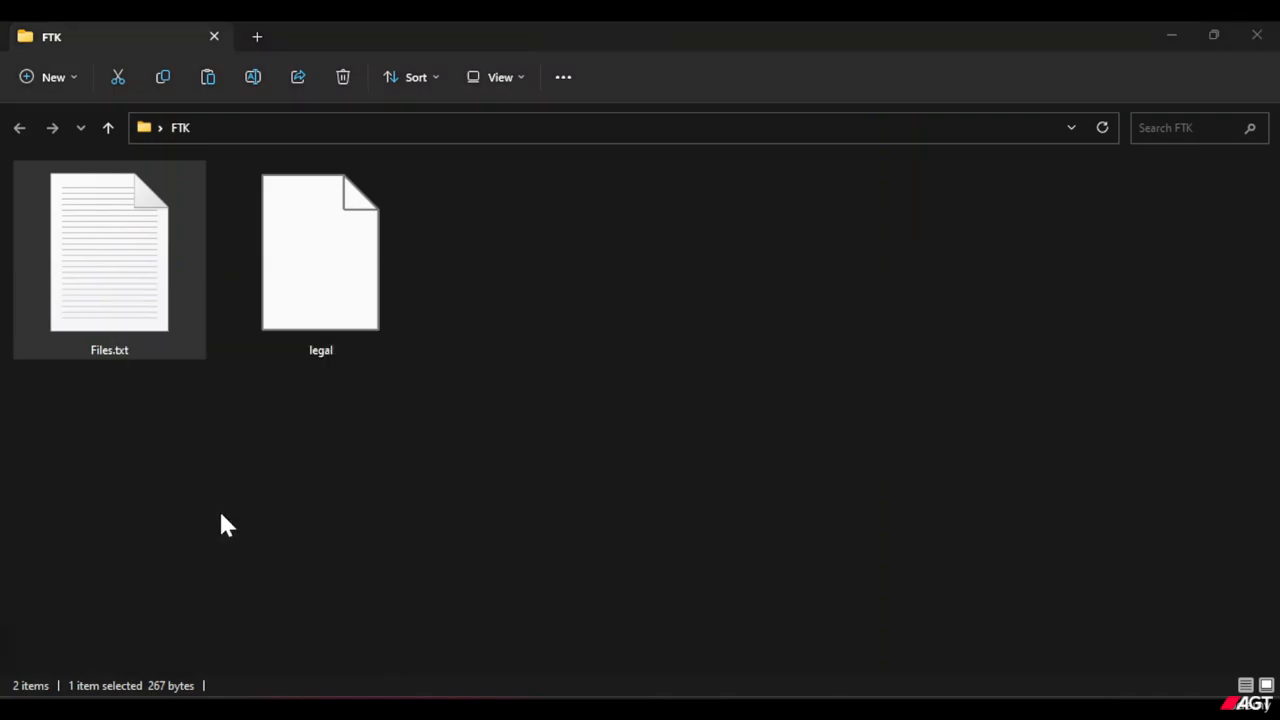
left_click_drag(0, 220, 573, 230)
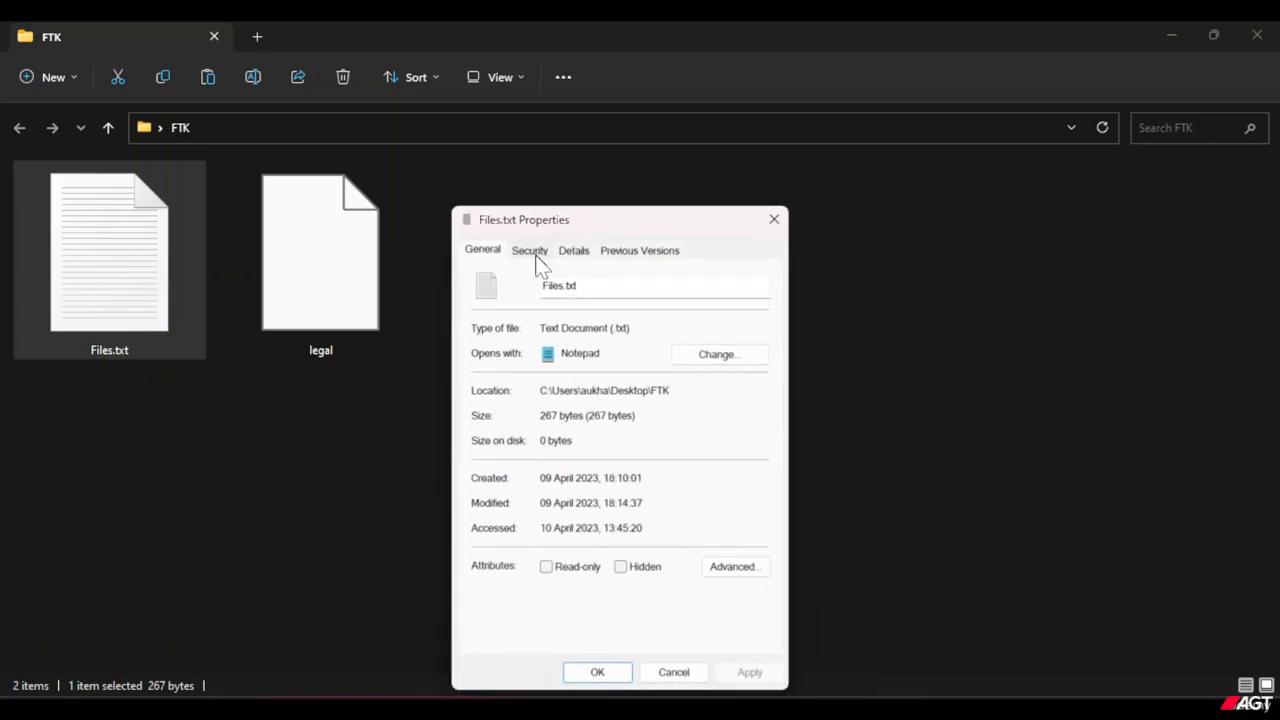
left_click(531, 250)
left_click(568, 248)
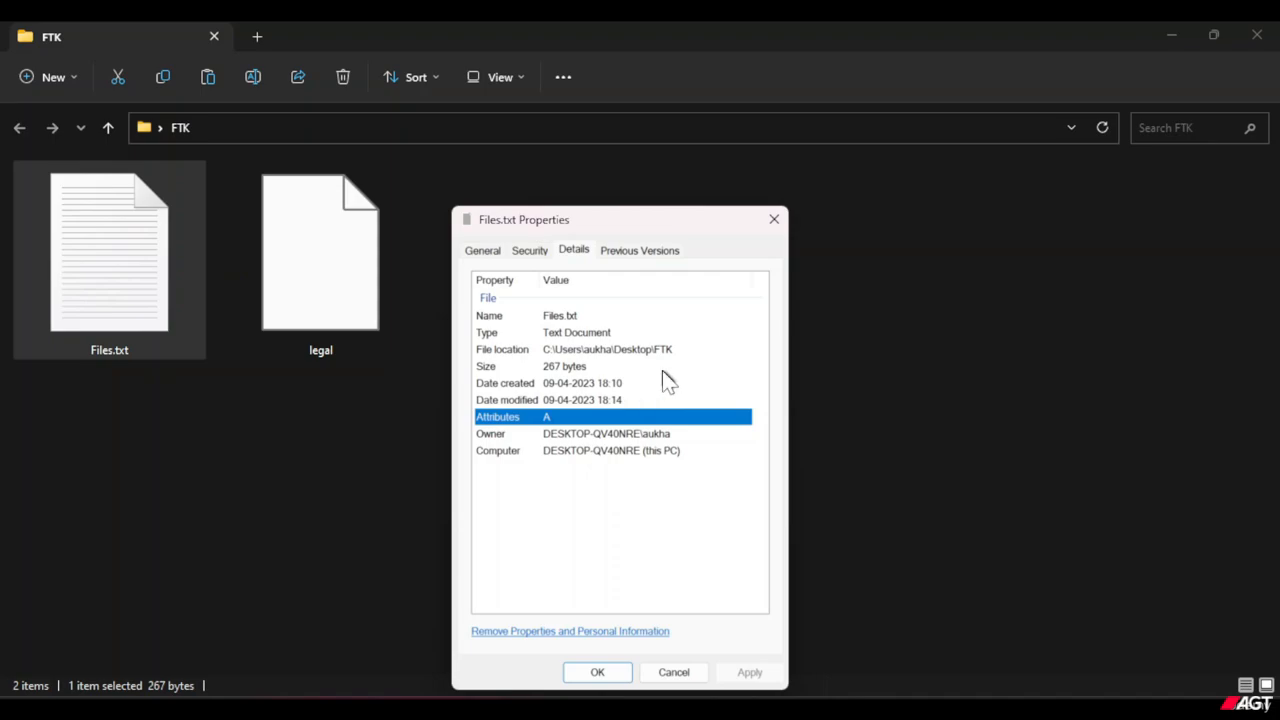
left_click(560, 335)
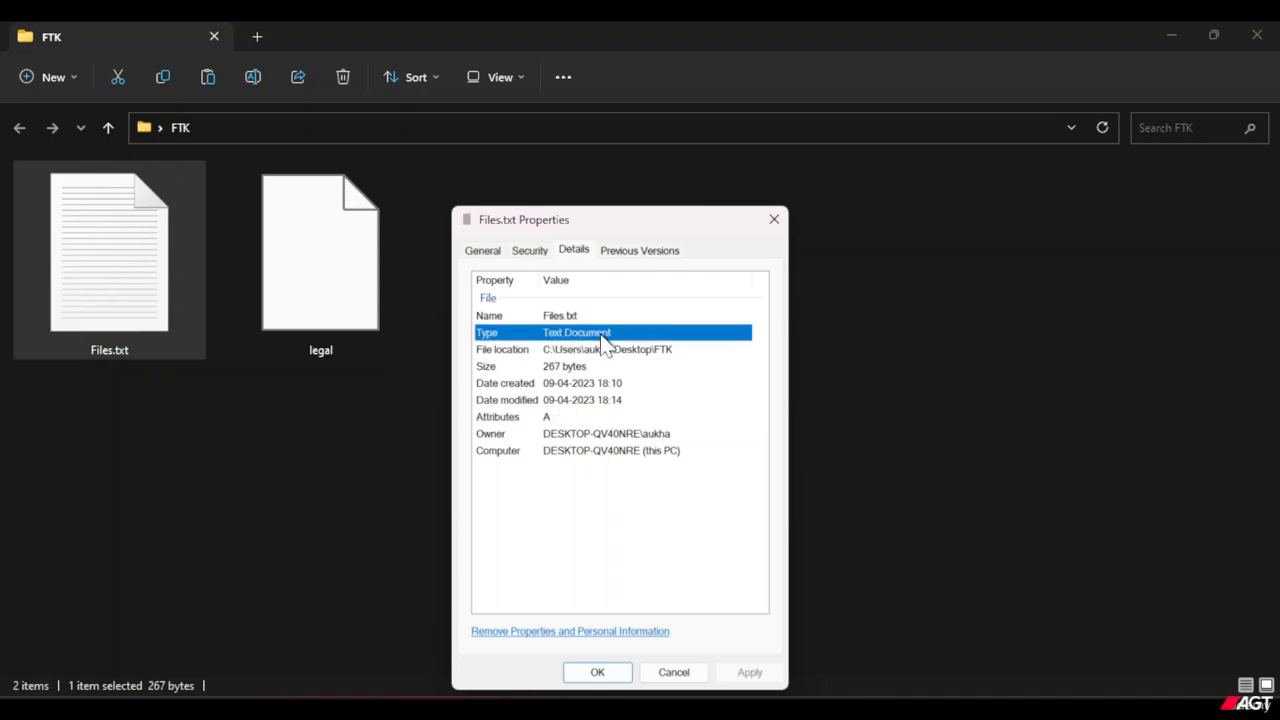
left_click(488, 253)
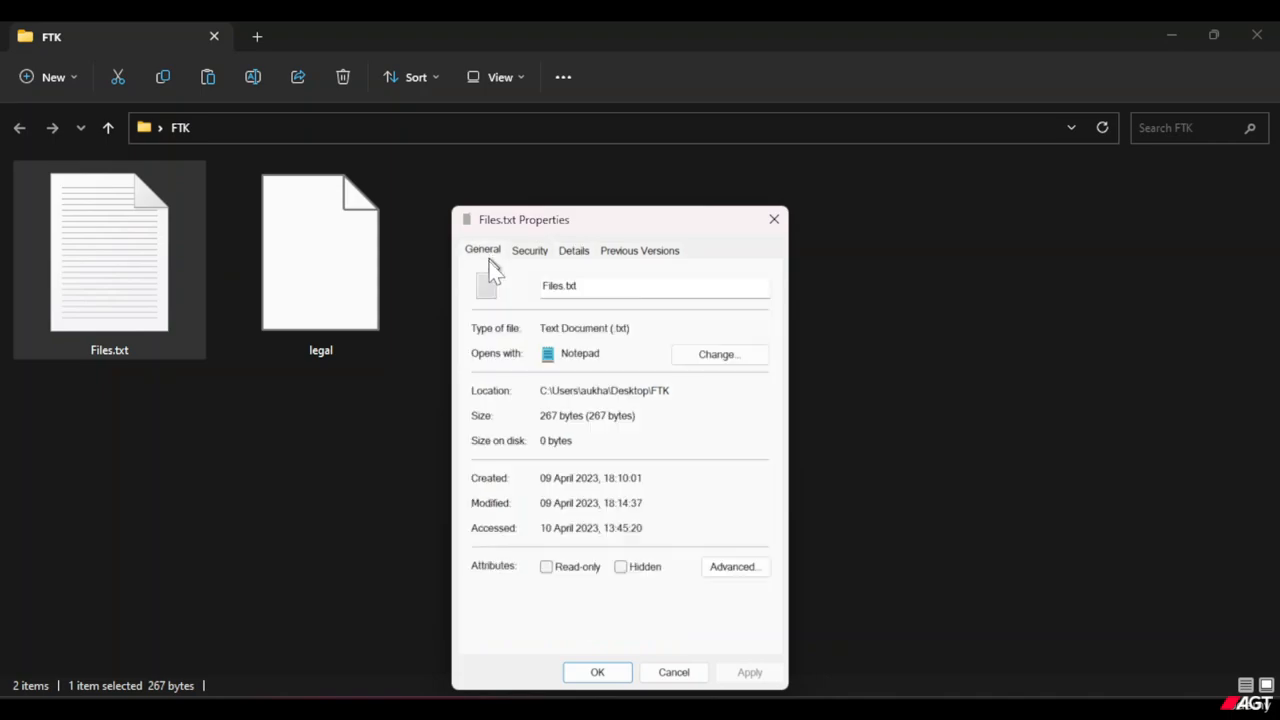
left_click_drag(645, 328, 540, 328)
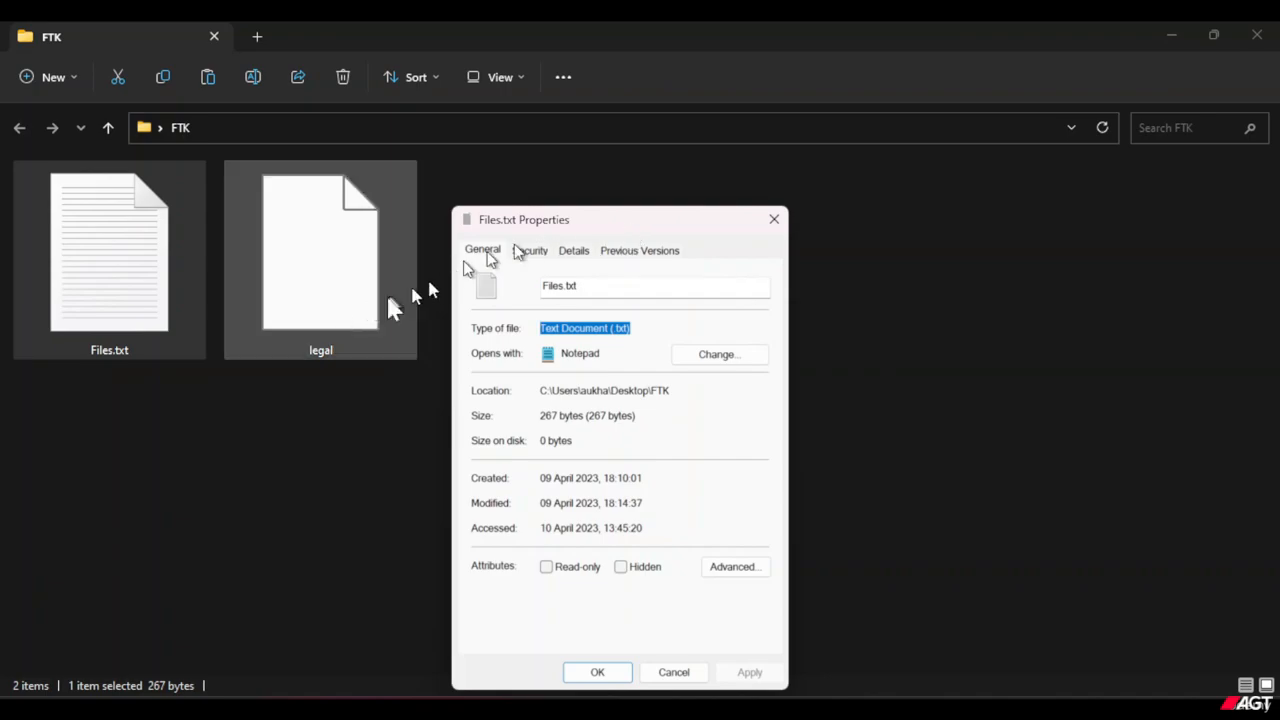
Open the properties of the extensionless legal file and move their window clear of the file icons.
left_click(333, 322)
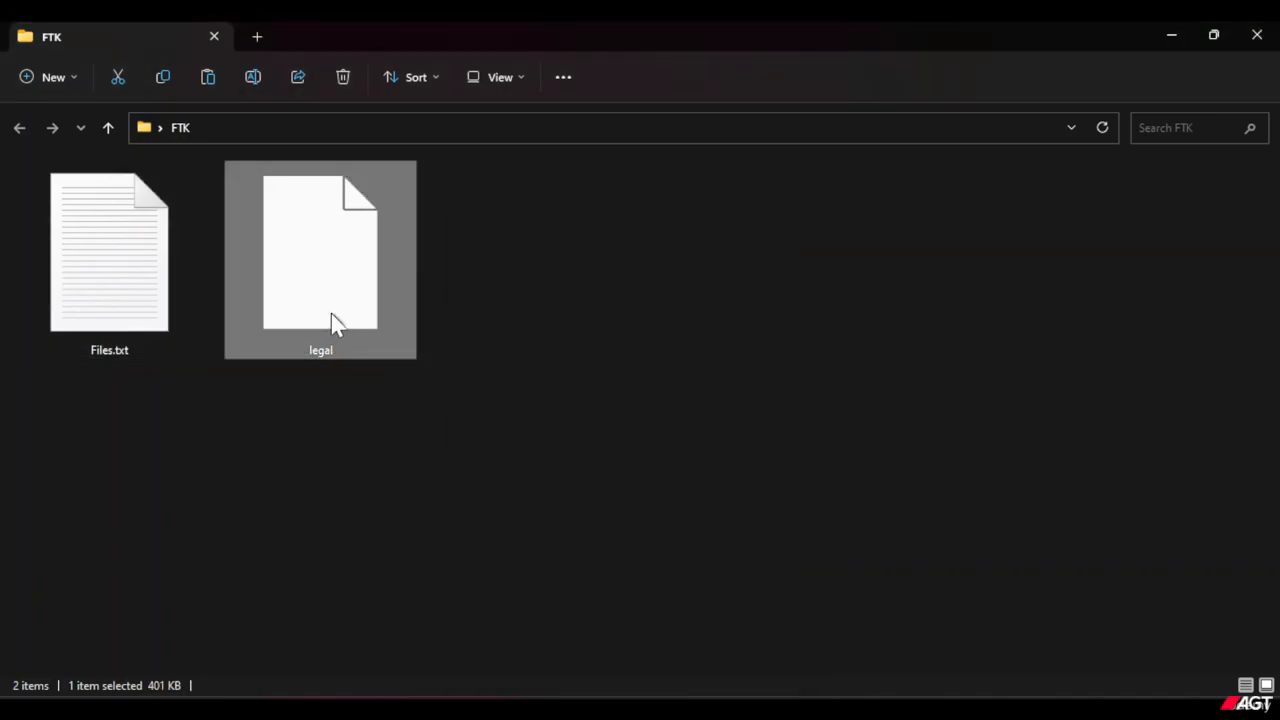
right_click(331, 313)
left_click(395, 496)
left_click_drag(881, 146, 941, 182)
Bring the Files.txt properties back into view and arrange them beside the legal properties without overlap.
mouse_move(830, 690)
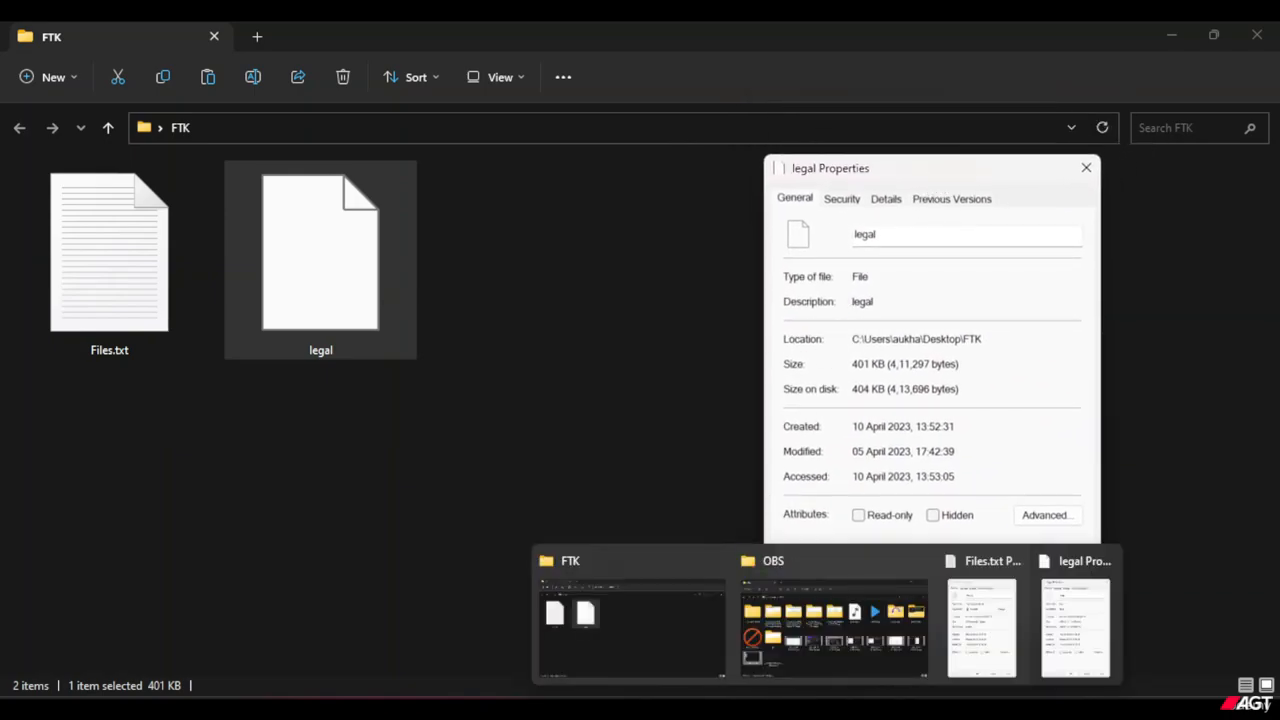
left_click(968, 636)
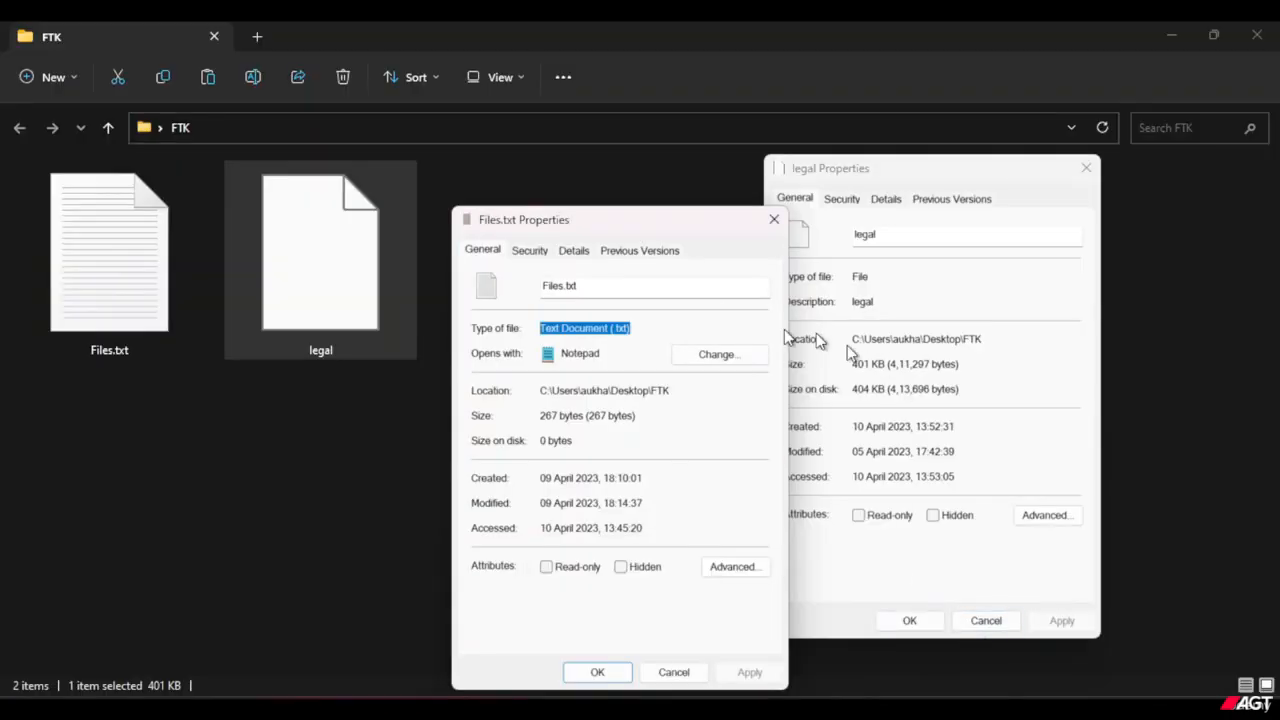
left_click_drag(698, 229, 675, 261)
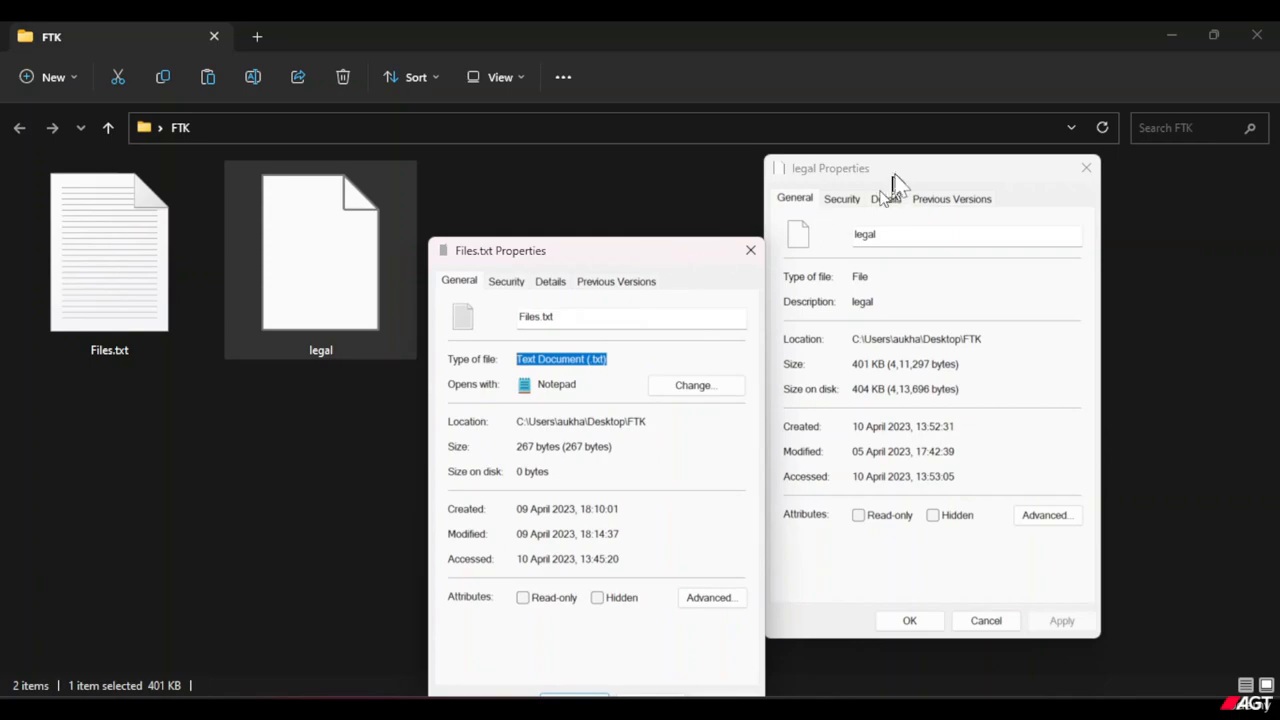
left_click_drag(894, 180, 1024, 176)
left_click_drag(686, 258, 732, 354)
left_click_drag(1037, 180, 980, 218)
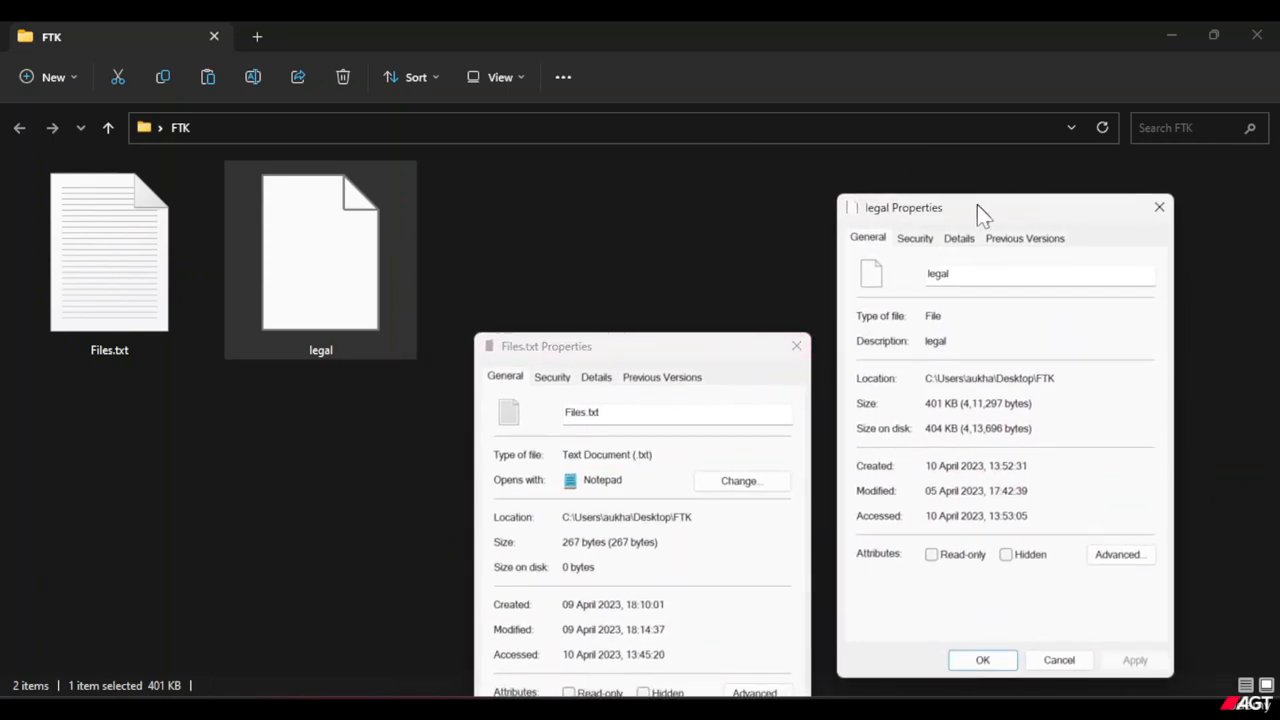
Examine the legal file's type in its detailed properties and in its general properties.
left_click(958, 240)
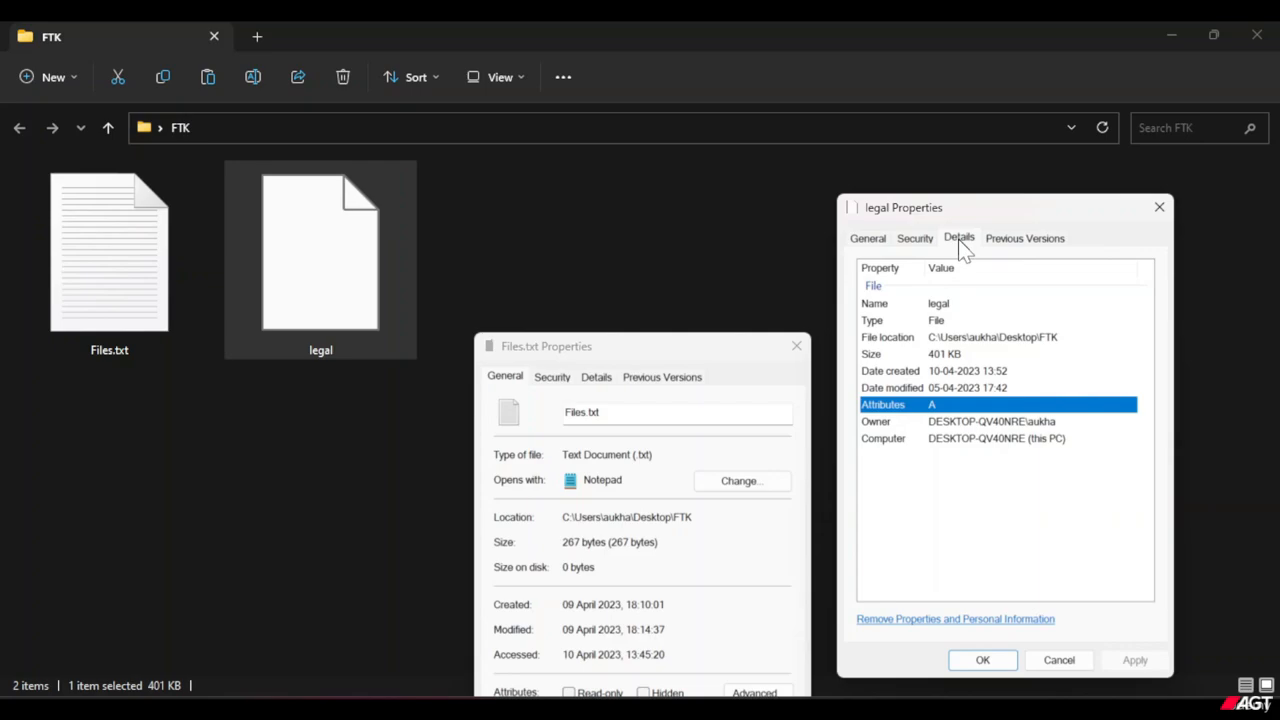
left_click(960, 321)
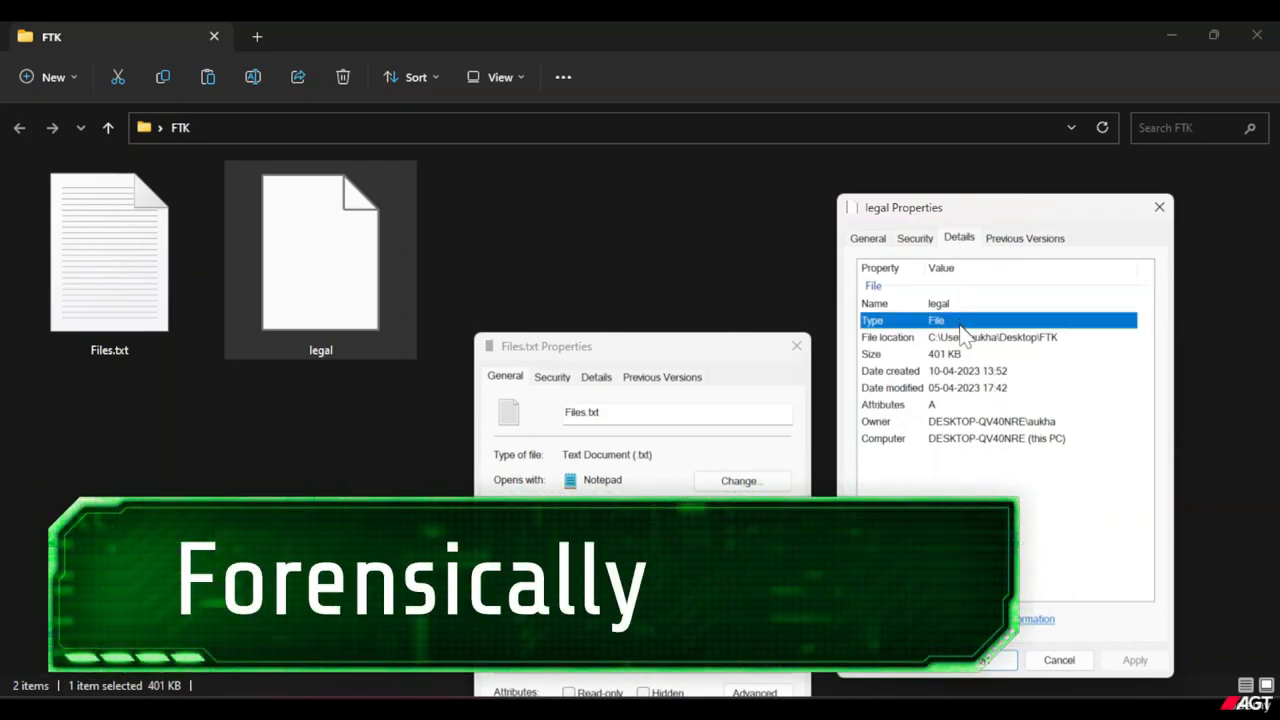
left_click(866, 238)
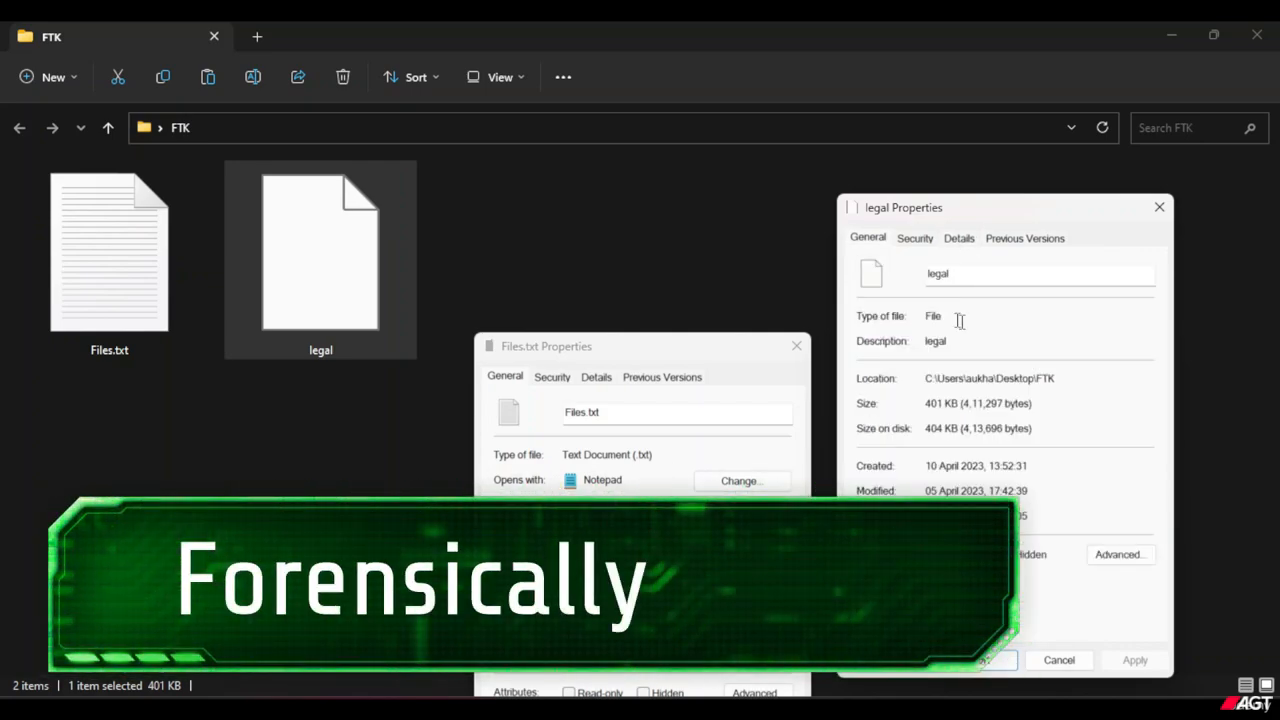
left_click_drag(951, 318, 927, 314)
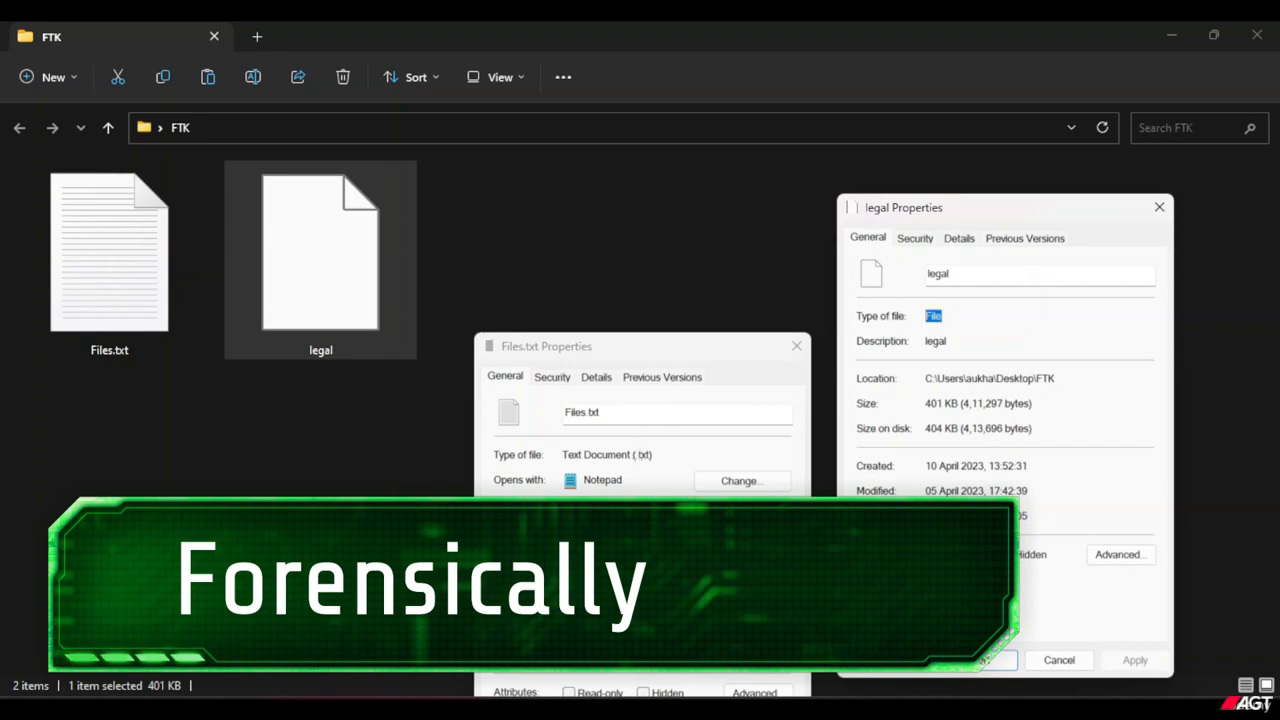
Compare the type of file given in the general properties of Files.txt and legal.
left_click(657, 453)
left_click_drag(660, 452, 563, 454)
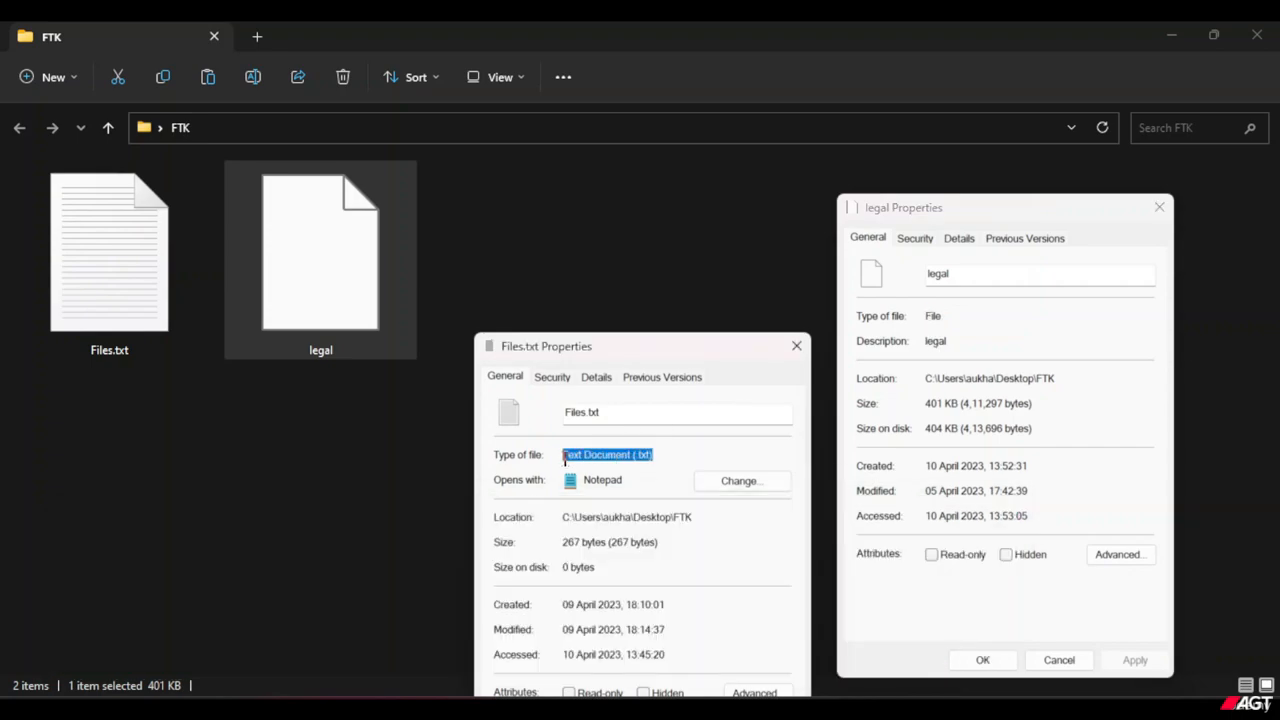
left_click_drag(962, 318, 926, 316)
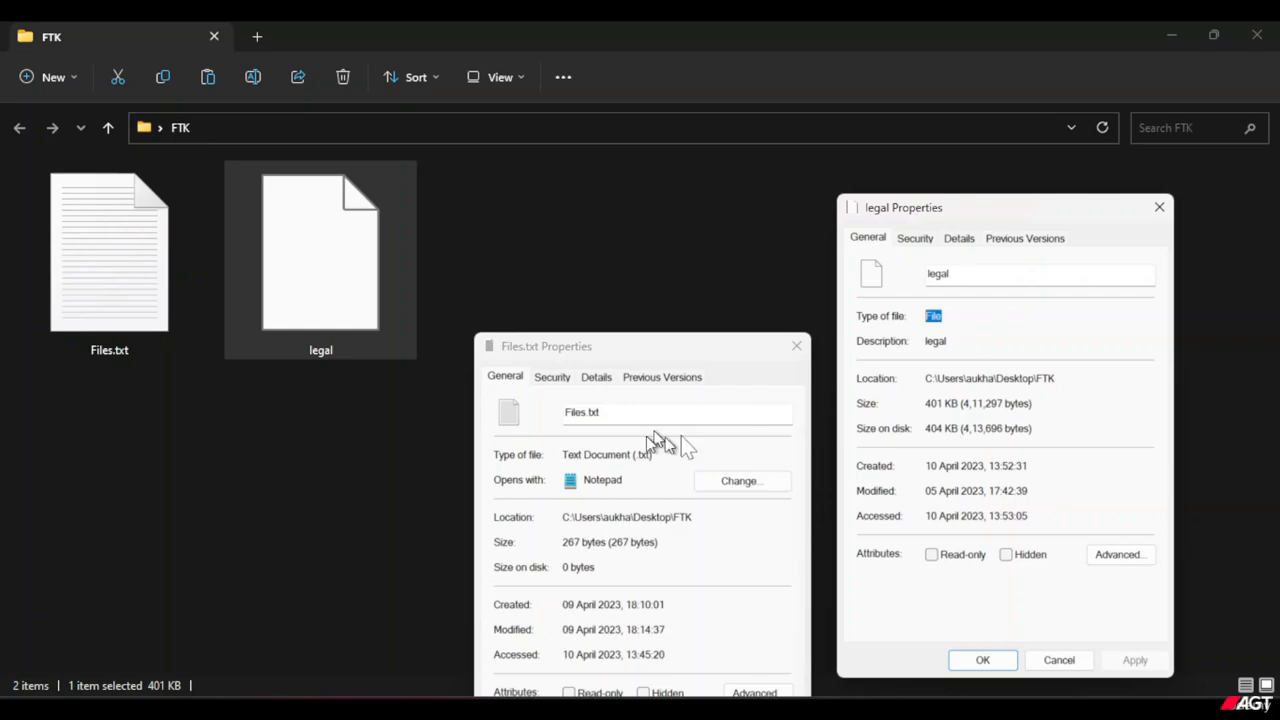
left_click(1030, 316)
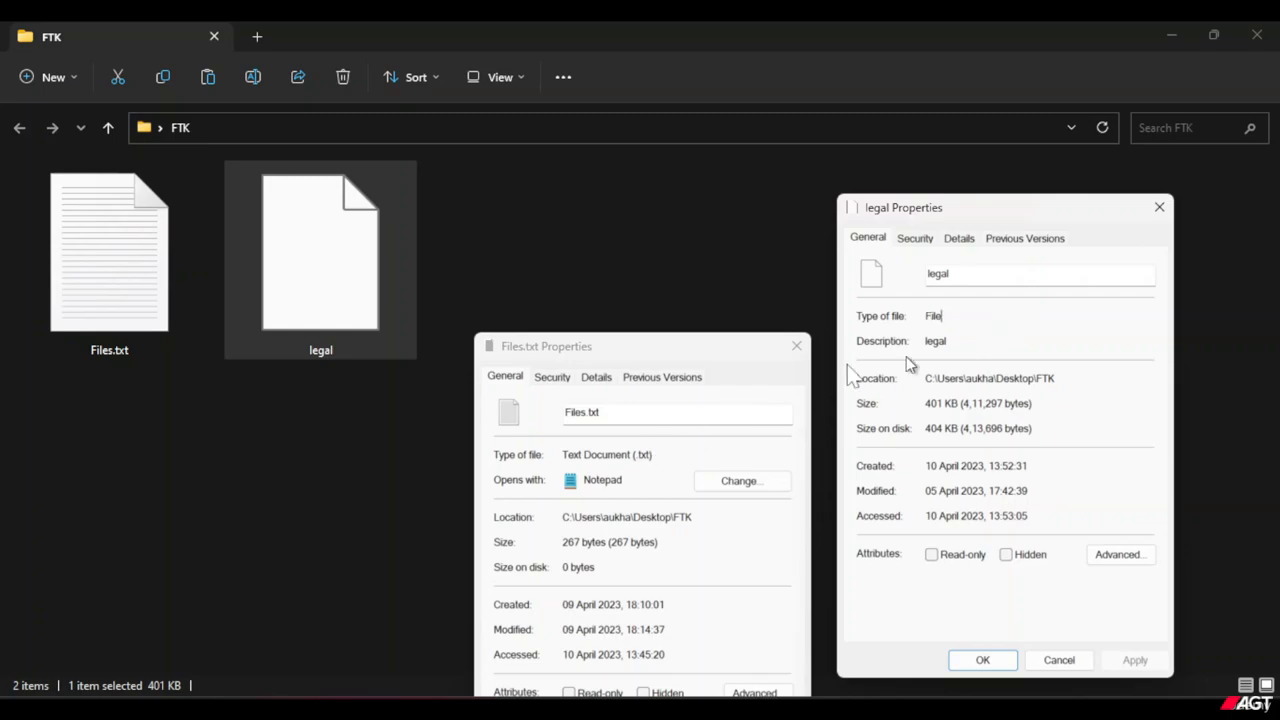
Show the detailed properties of both Files.txt and legal and compare their Type entries.
left_click(596, 378)
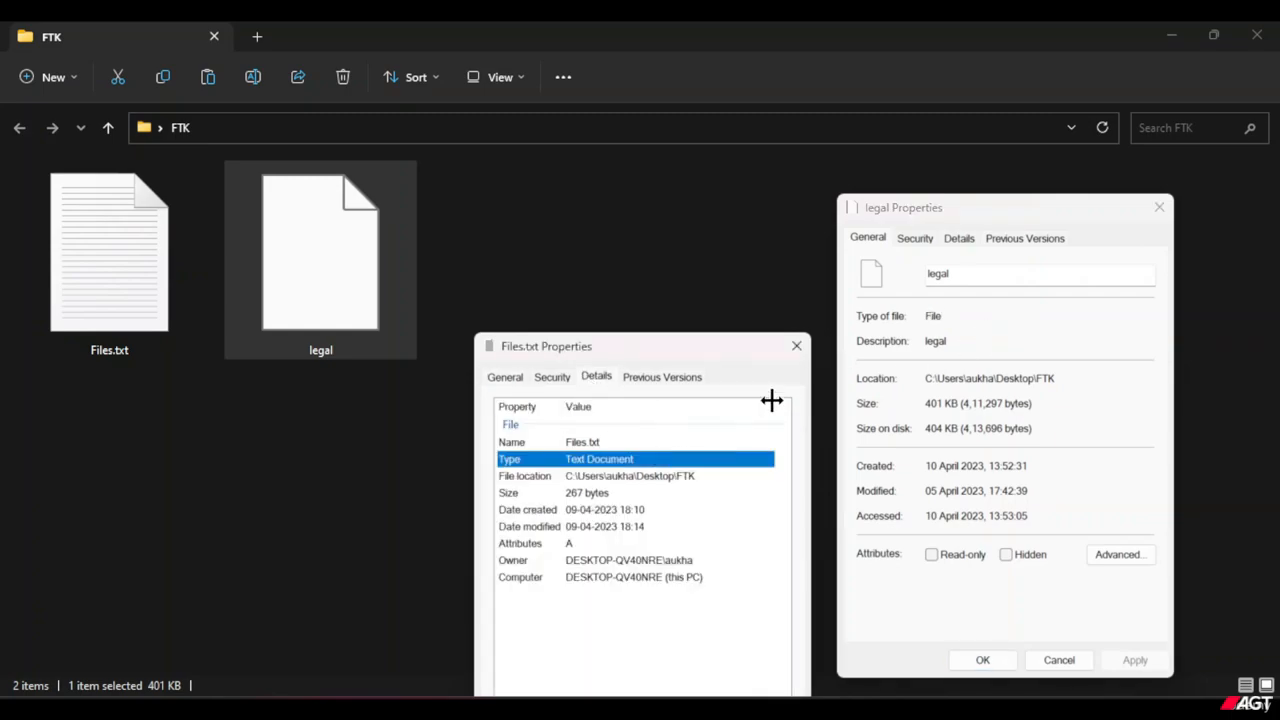
left_click(962, 242)
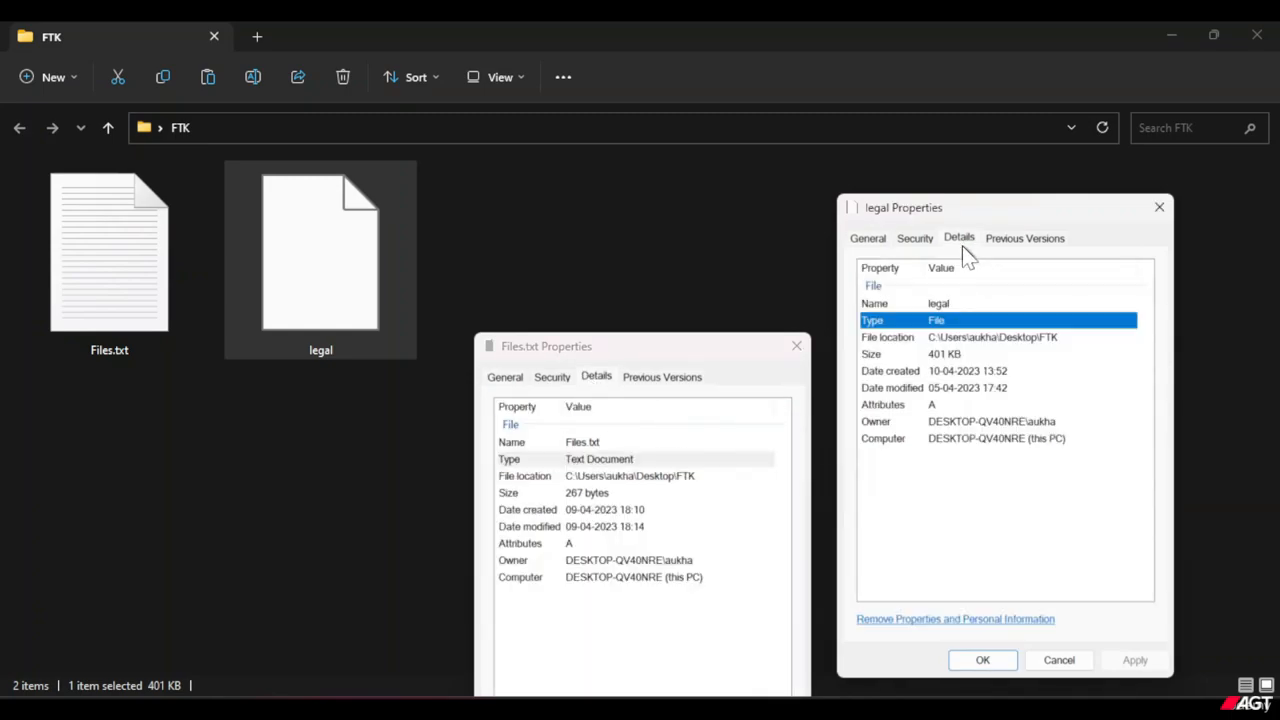
left_click(658, 462)
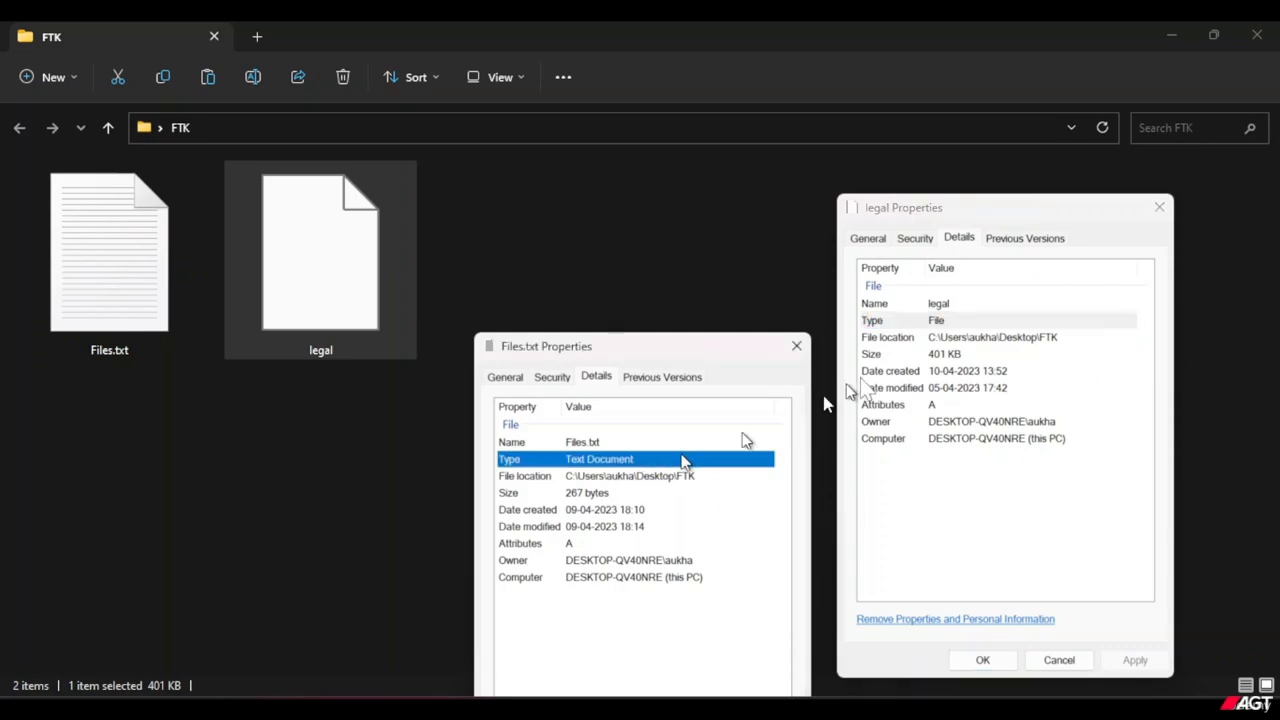
left_click(901, 323)
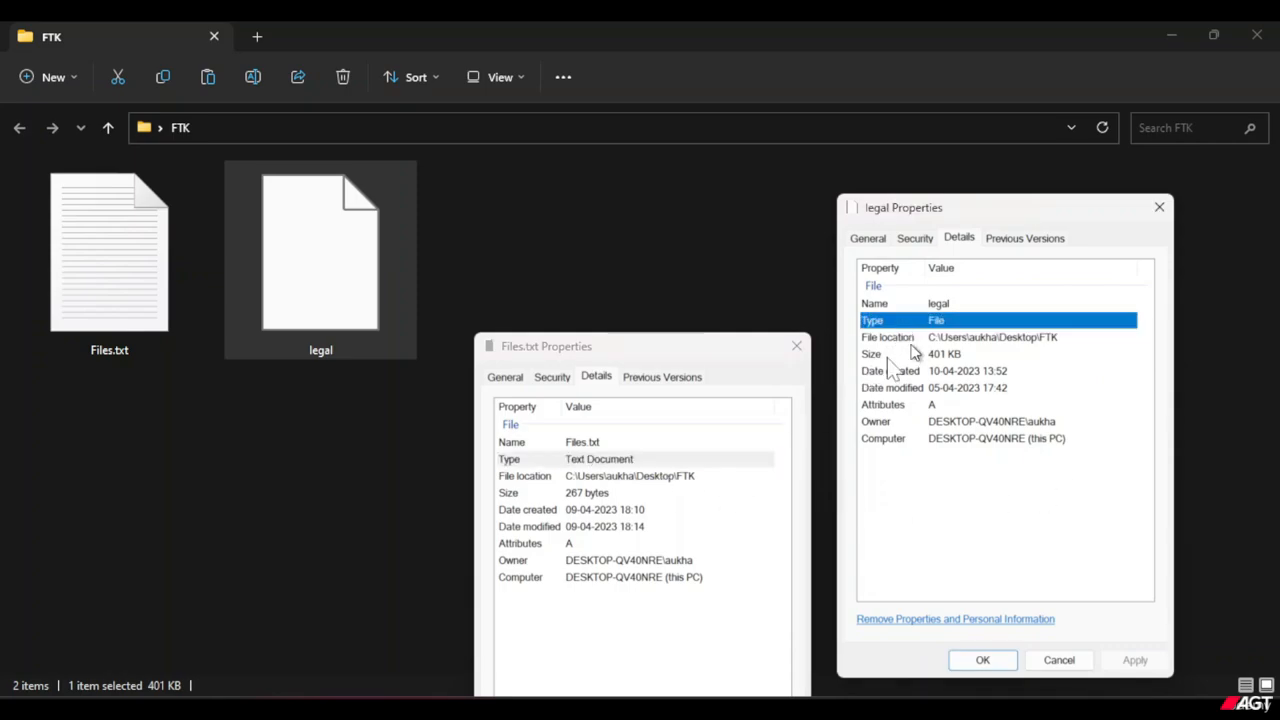
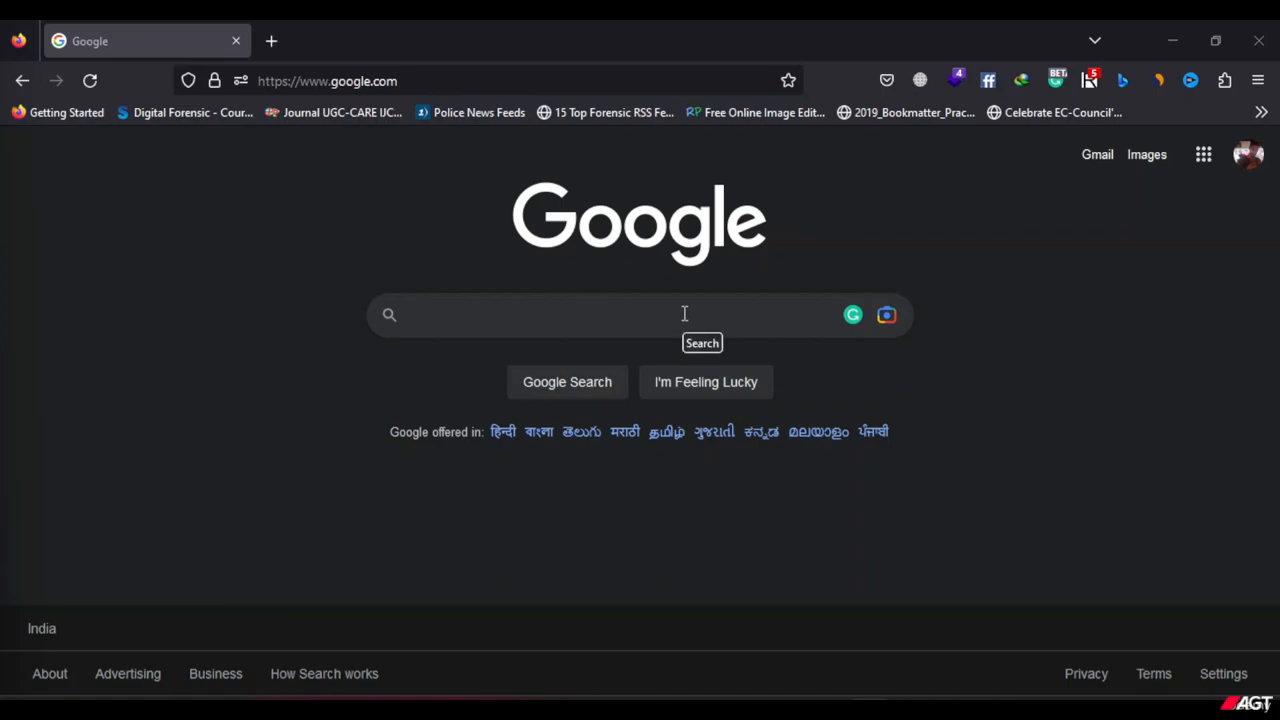
Search Google for Winhex and open the X-Ways WinHex product page from the results.
left_click(685, 314)
type("Win")
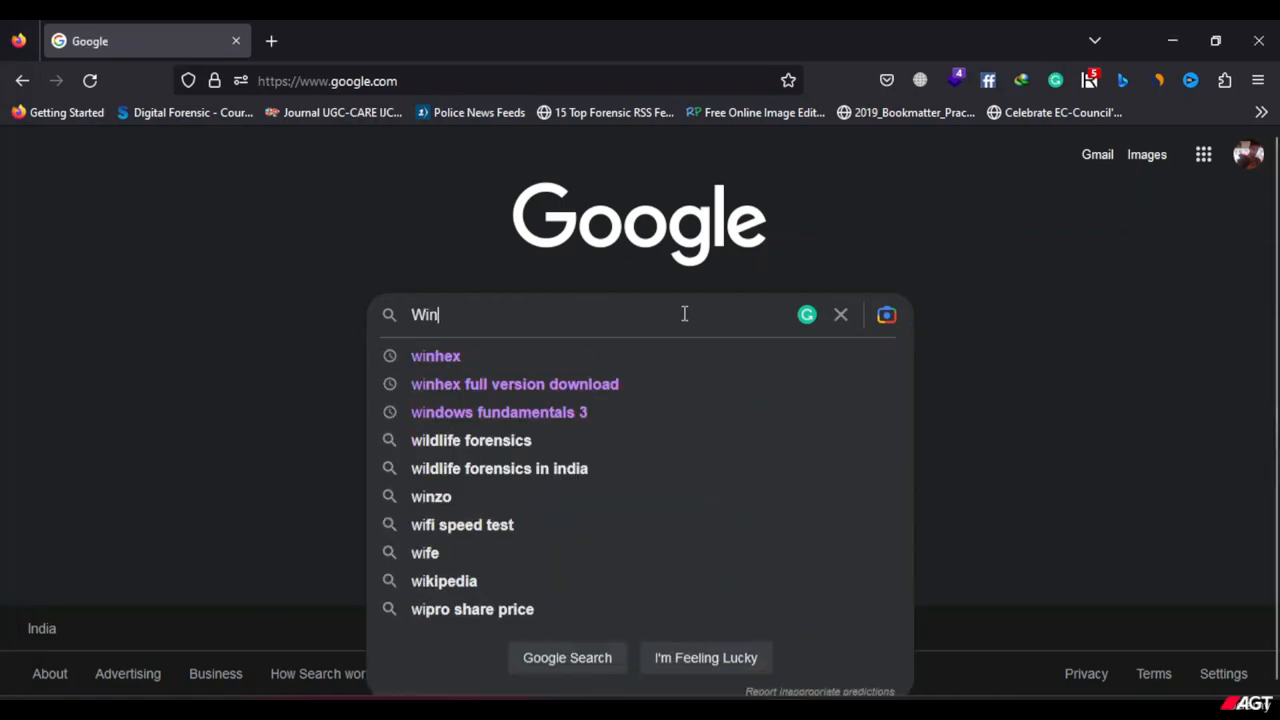
type("hex")
key("Return")
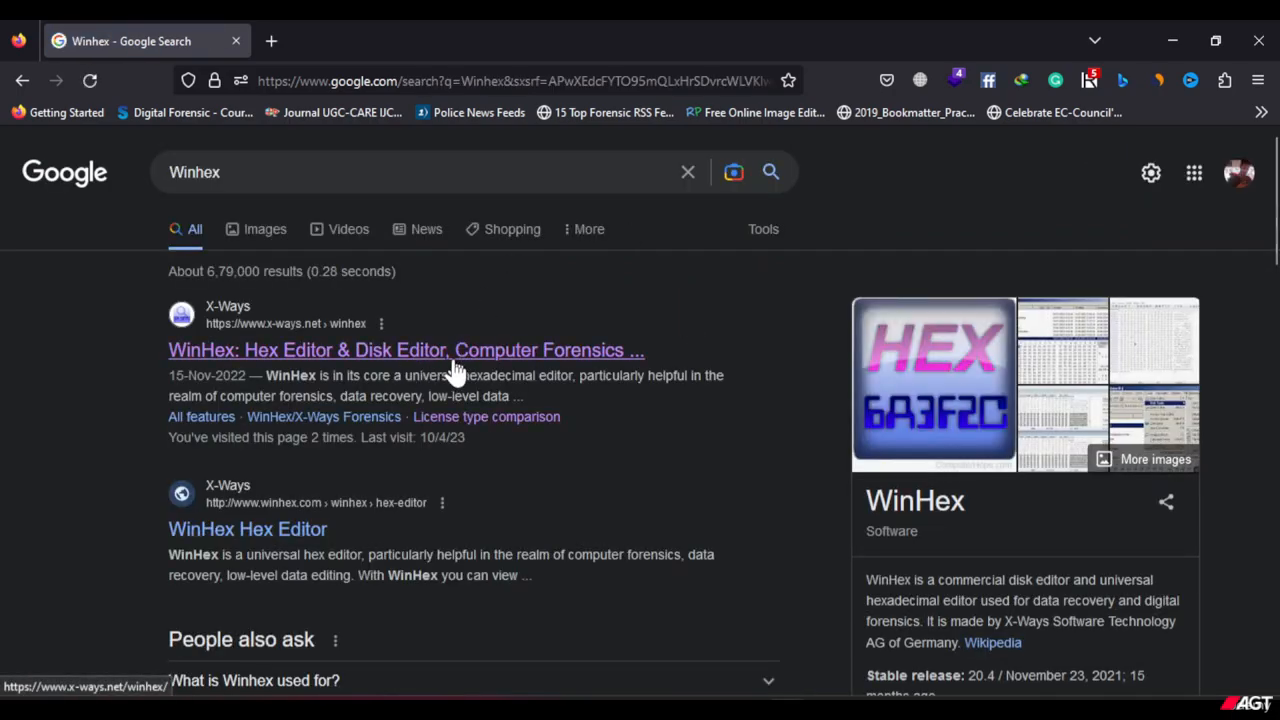
left_click(406, 358)
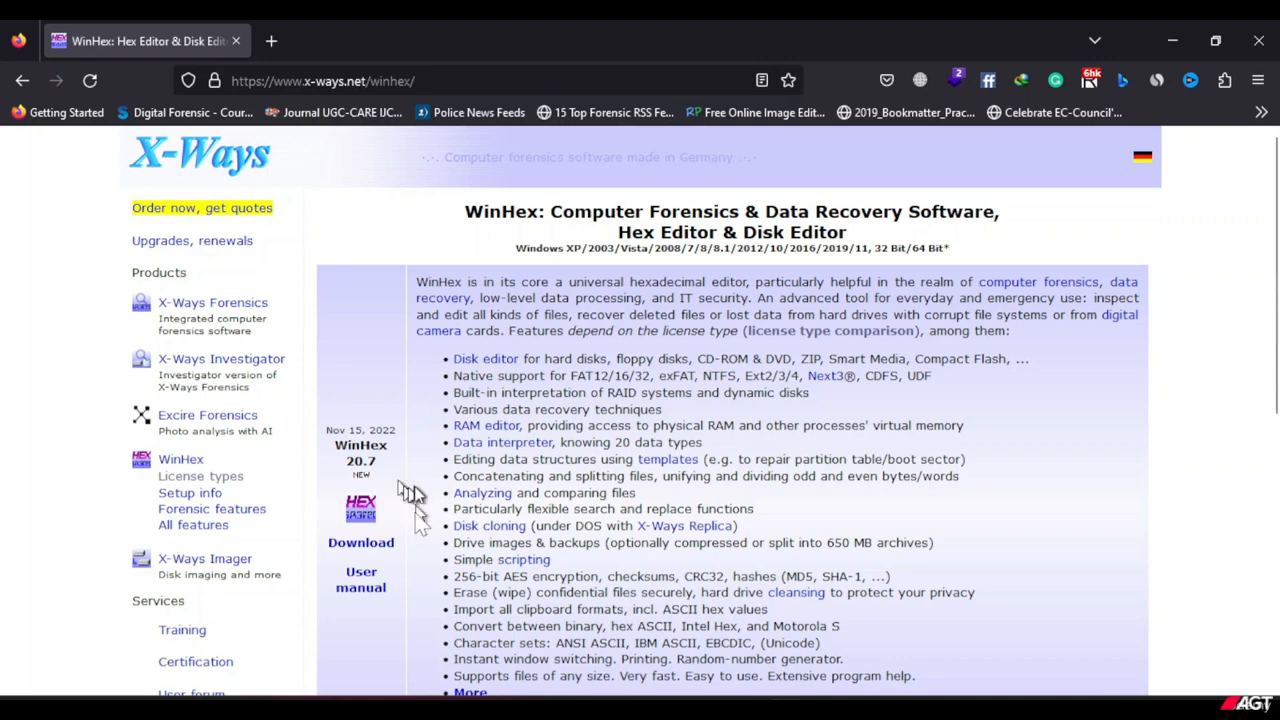
Download the WinHex archive as winhex_2.zip, saving it to the Desktop.
left_click(376, 553)
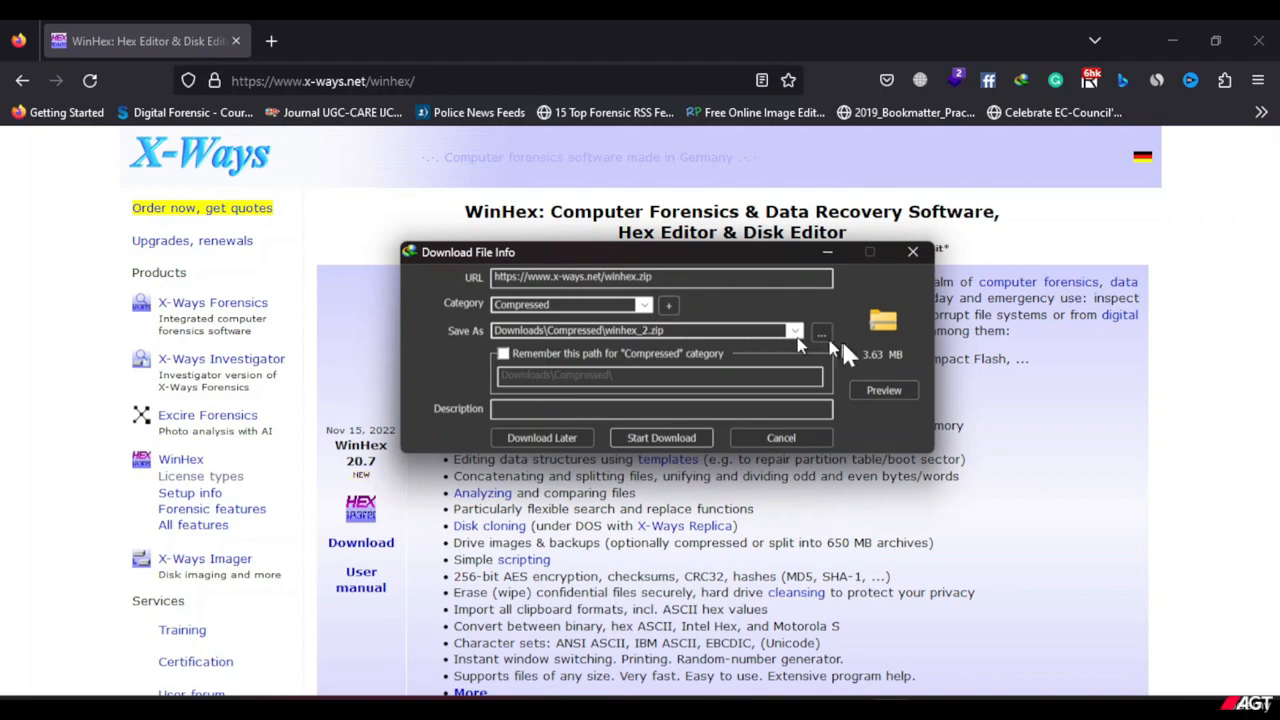
left_click(818, 332)
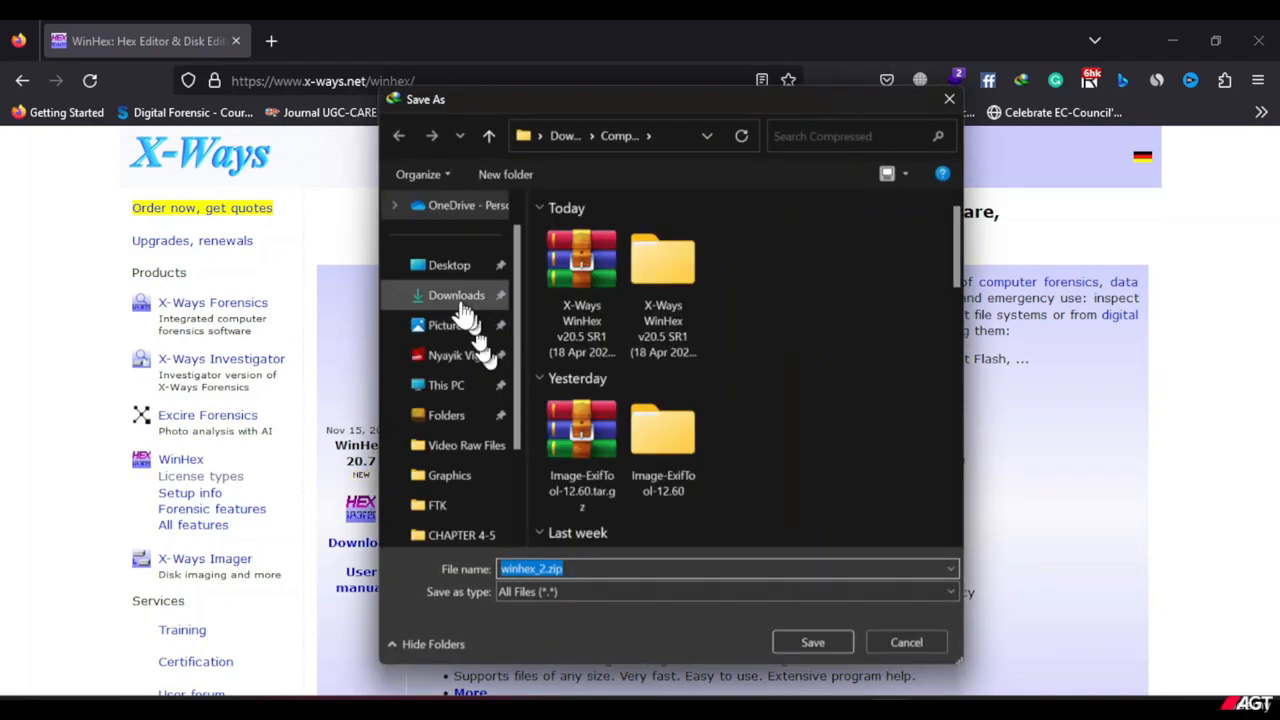
left_click(795, 638)
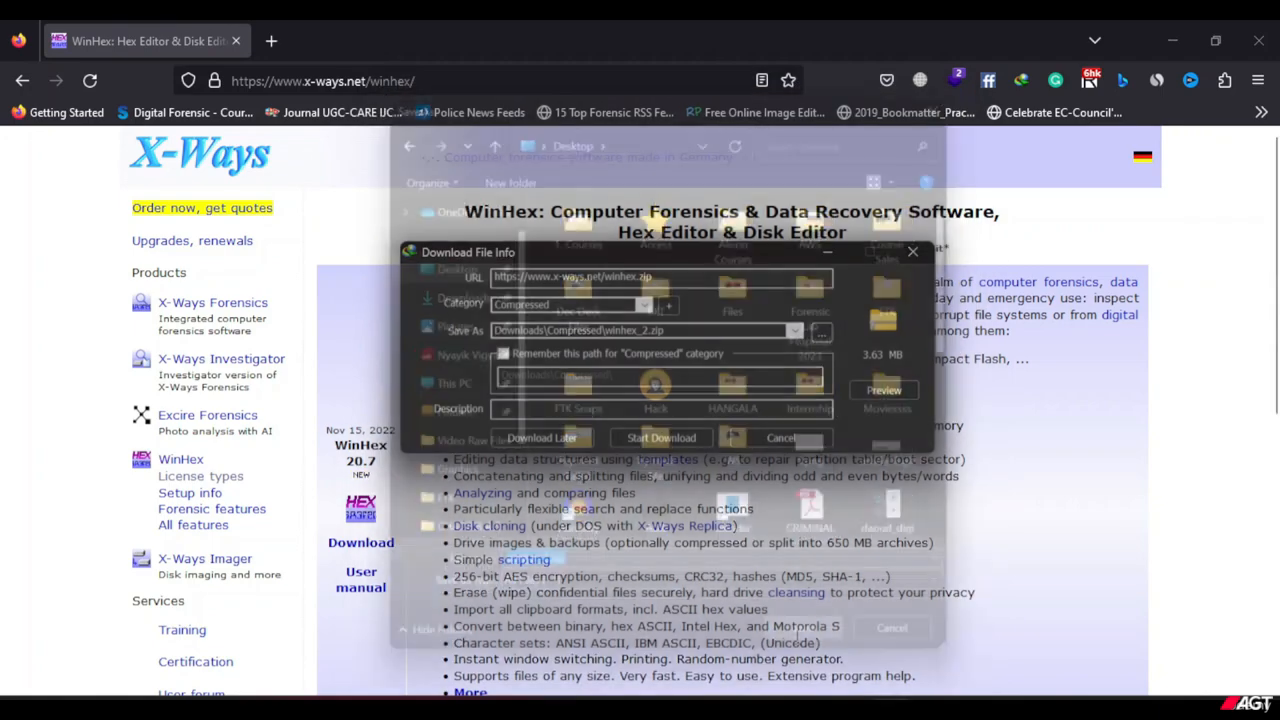
left_click(660, 438)
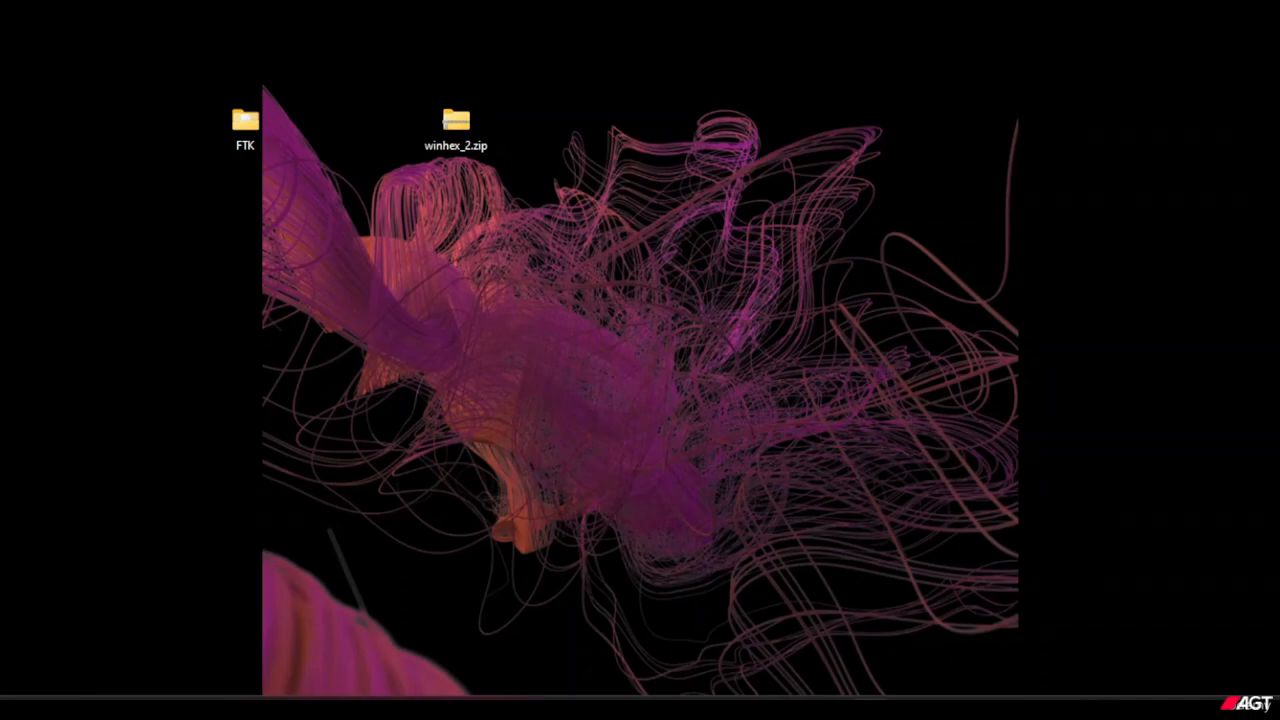
Extract winhex_2.zip with WinRAR into a winhex_2 folder on the Desktop.
right_click(463, 147)
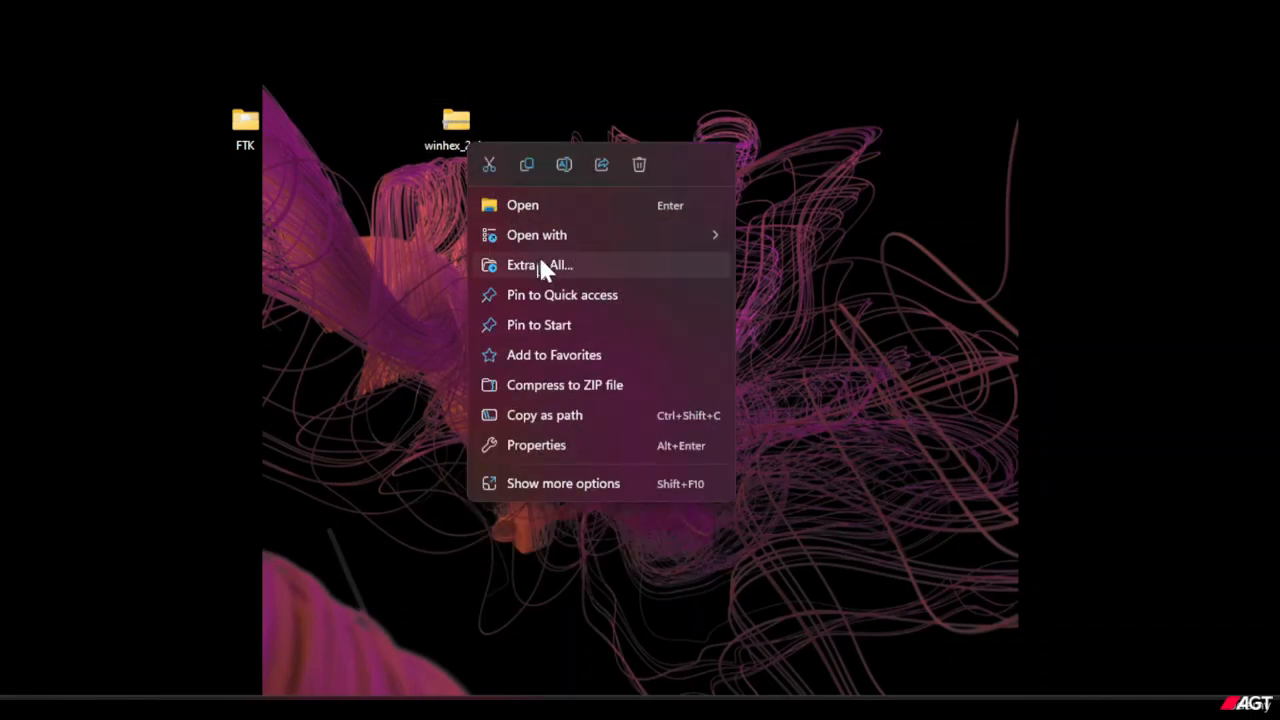
left_click(554, 486)
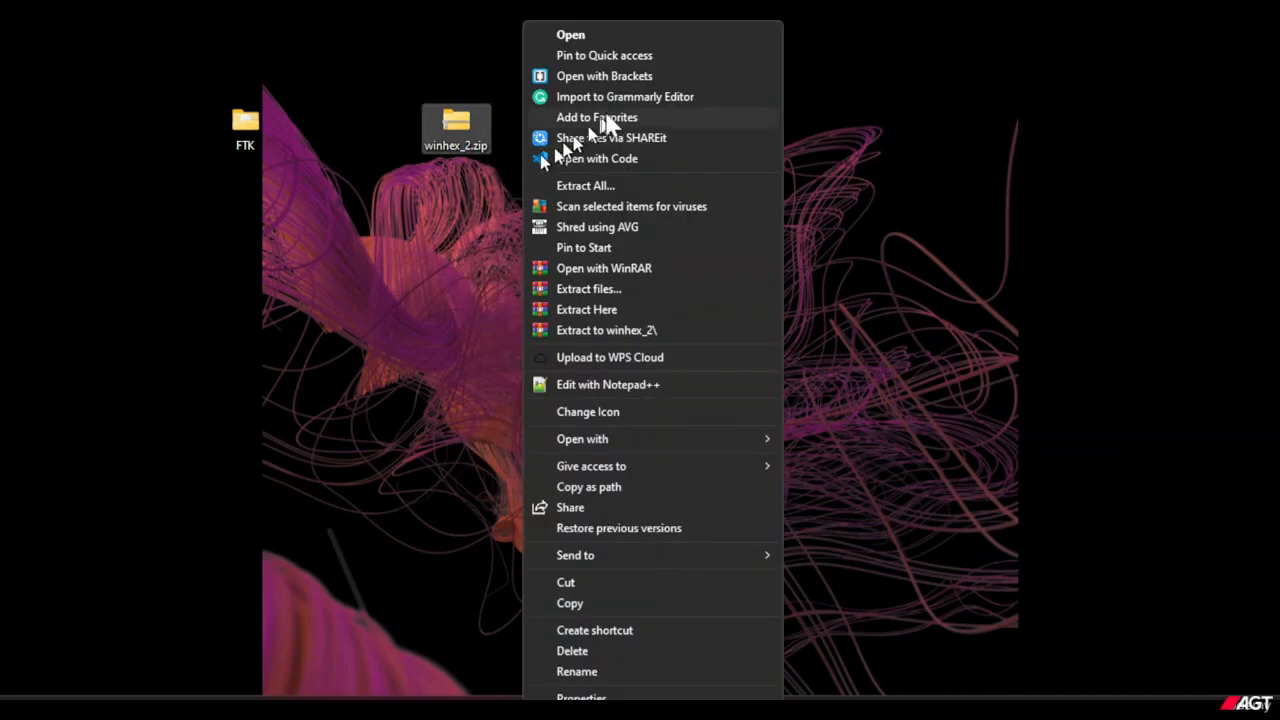
left_click(620, 287)
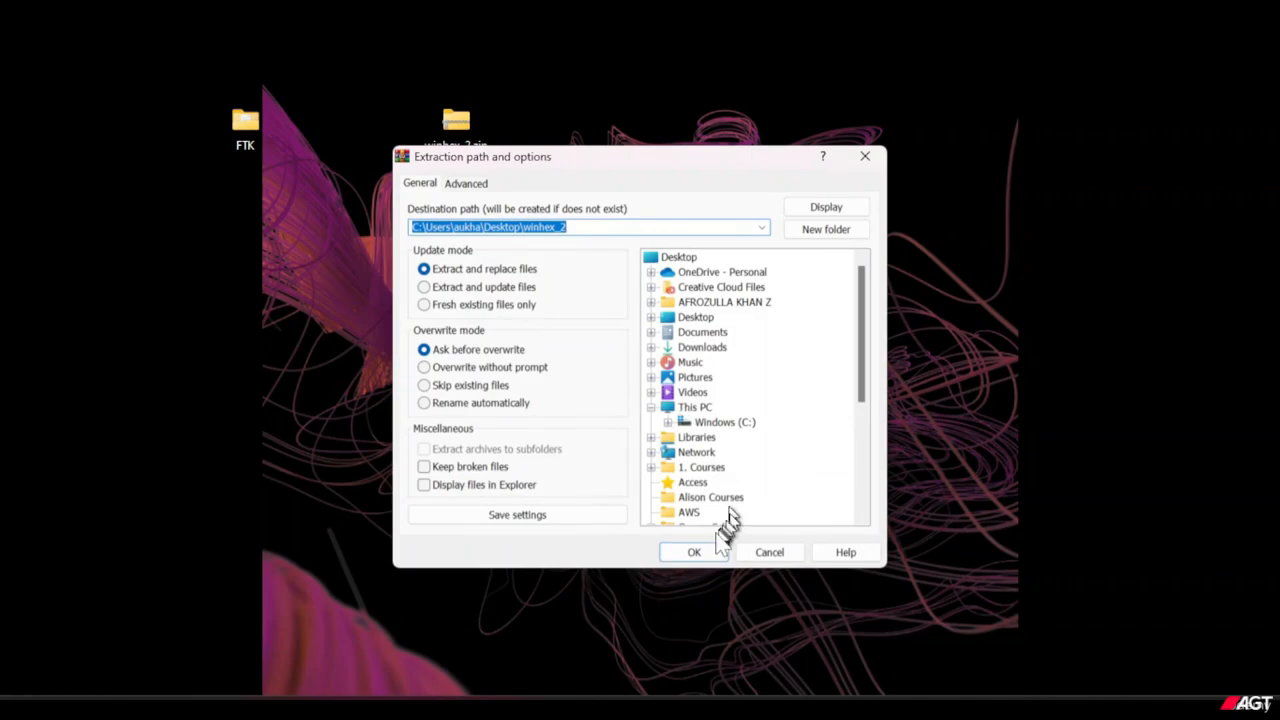
left_click(705, 551)
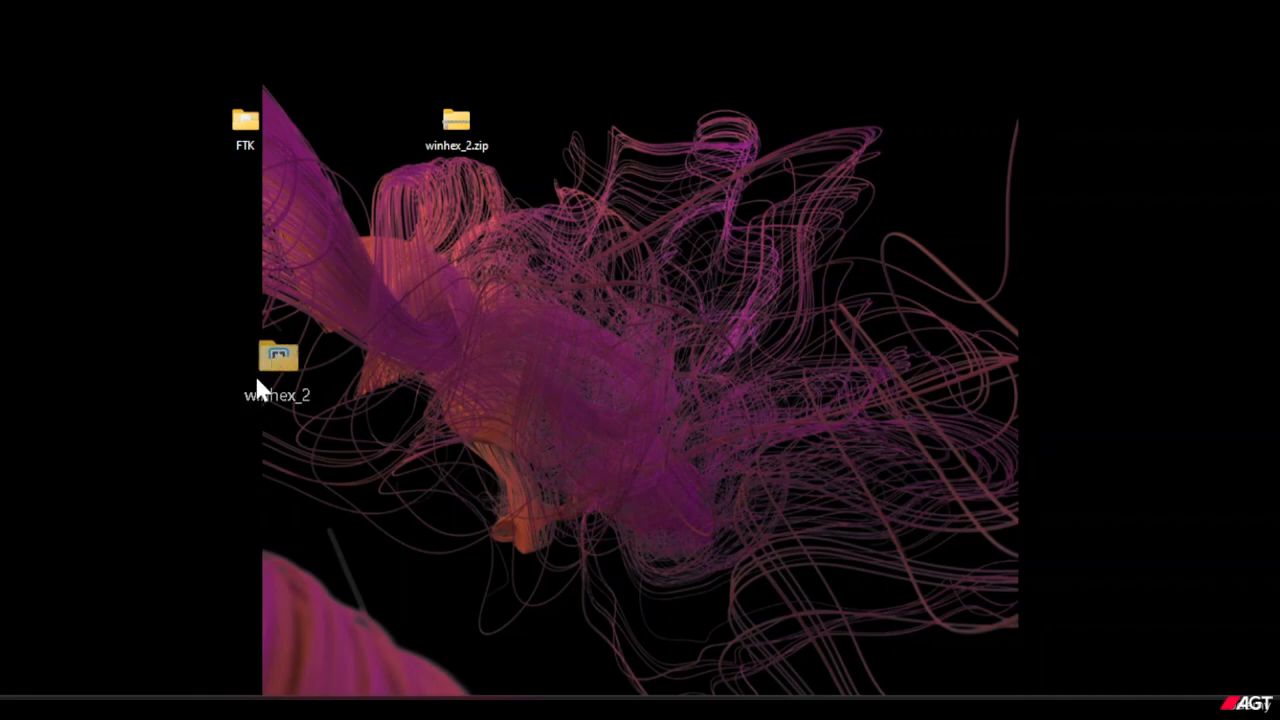
Place the extracted winhex_2 folder beside its archive on the desktop, then open it in a maximized window.
left_click_drag(268, 362, 598, 138)
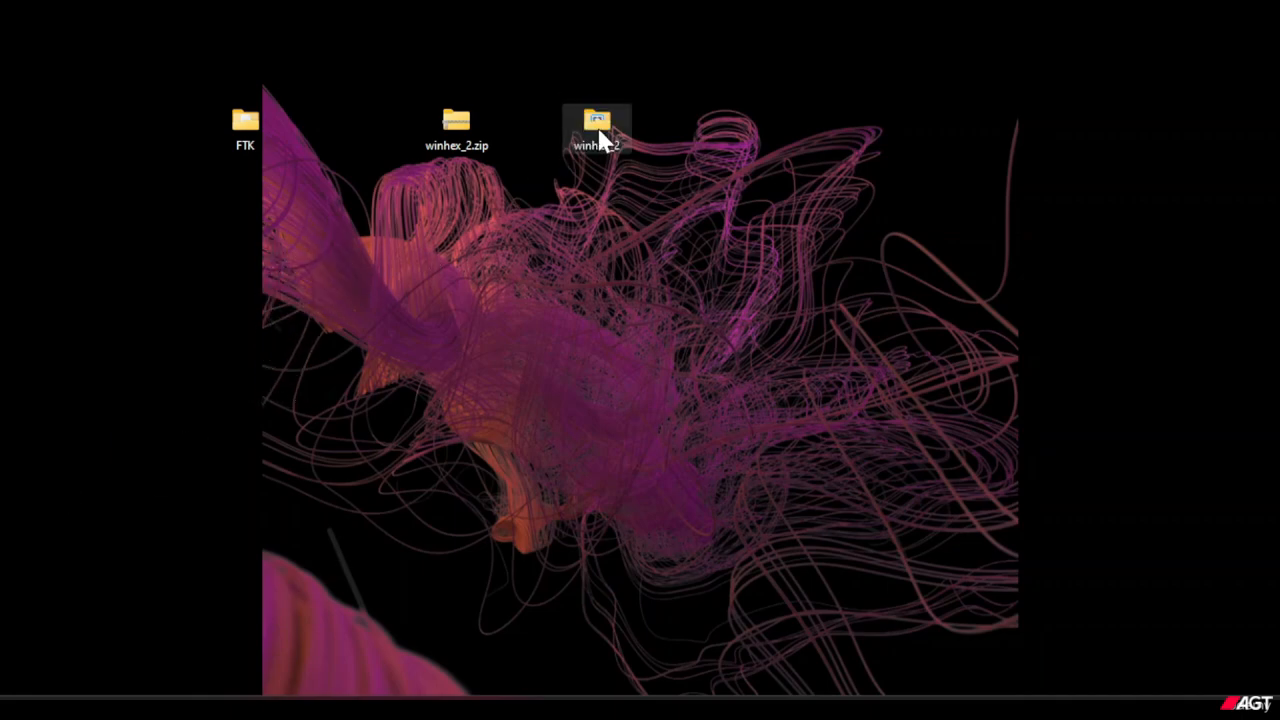
right_click(599, 137)
left_click(630, 185)
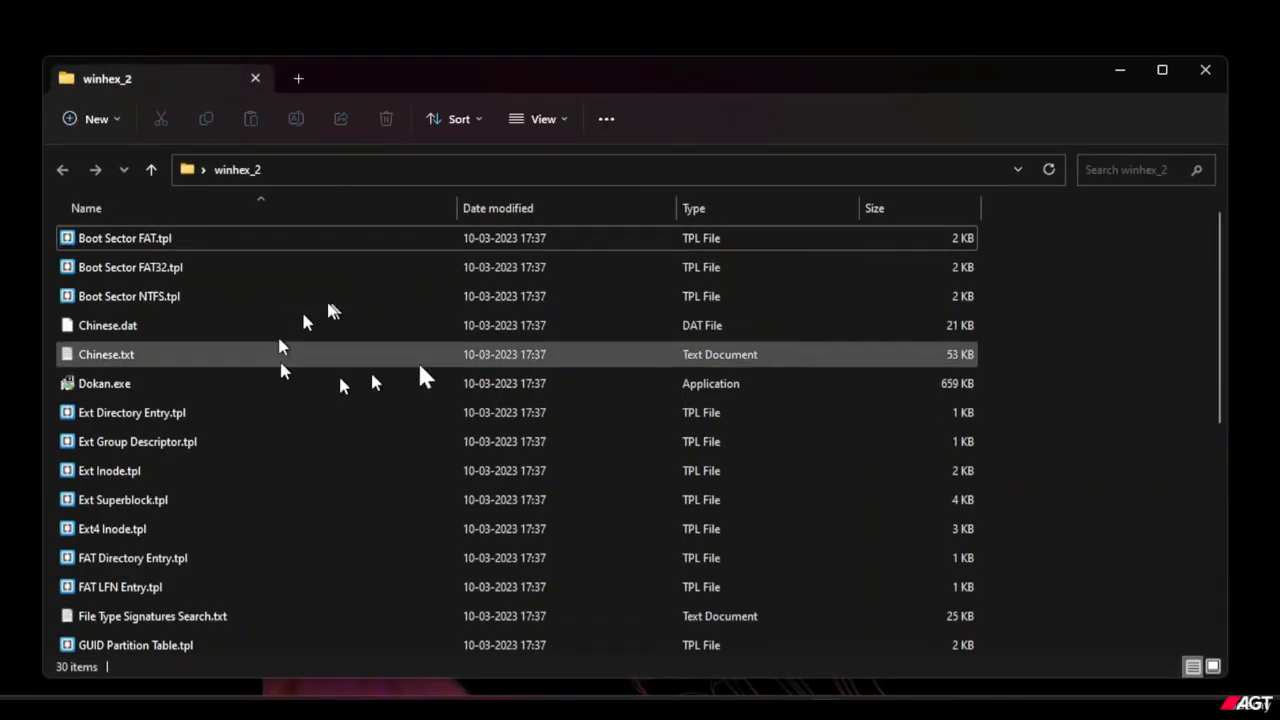
left_click(1162, 69)
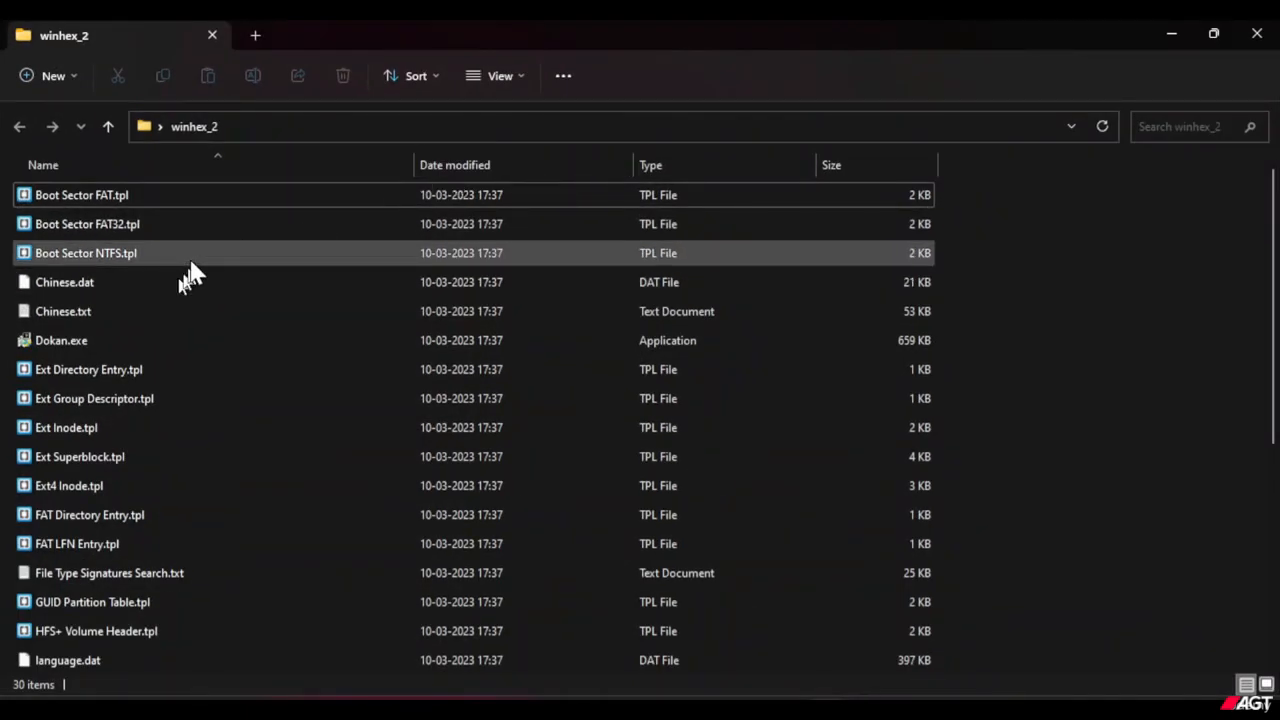
Run winhex.exe from the winhex_2 folder as administrator.
scroll(189, 277, "down", 4)
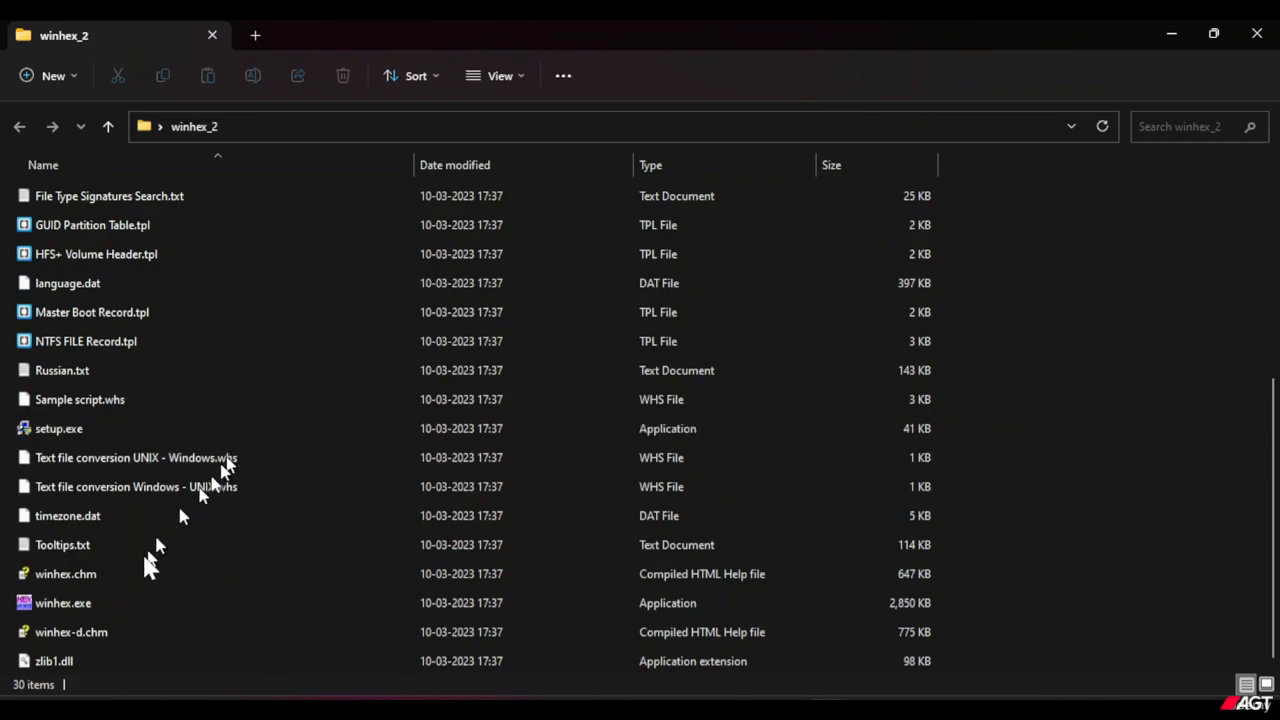
left_click(124, 607)
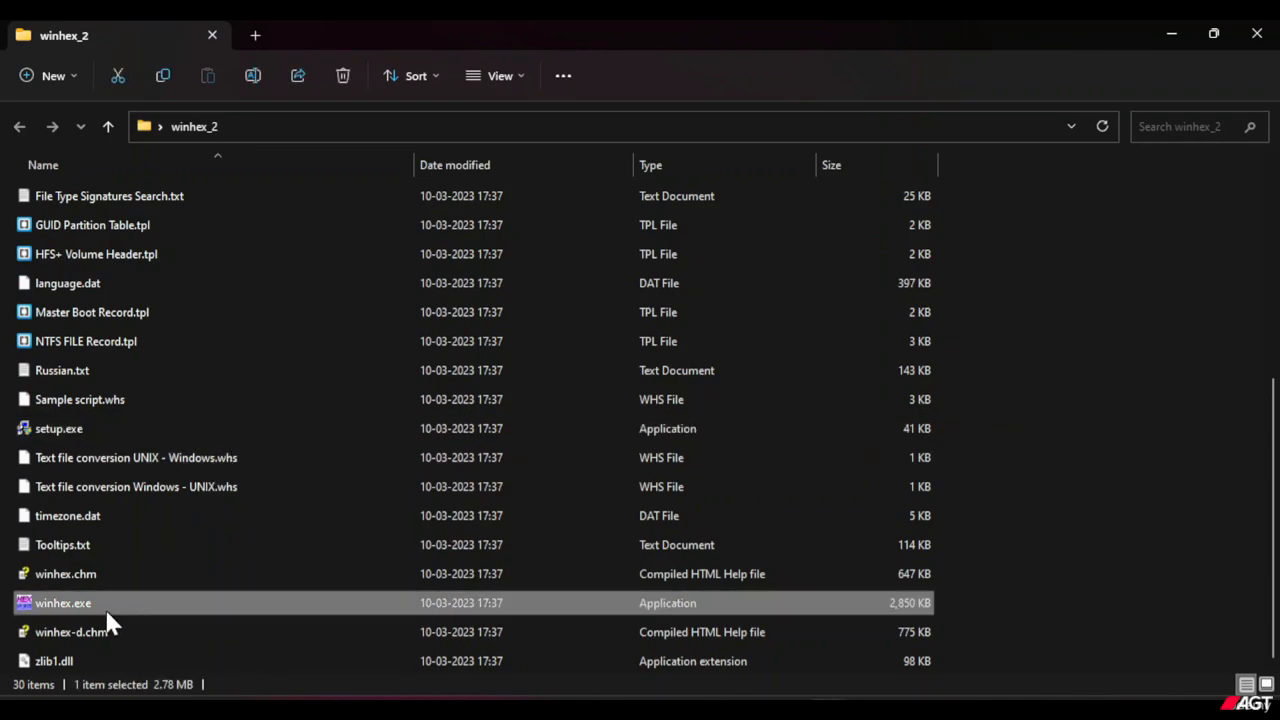
right_click(105, 606)
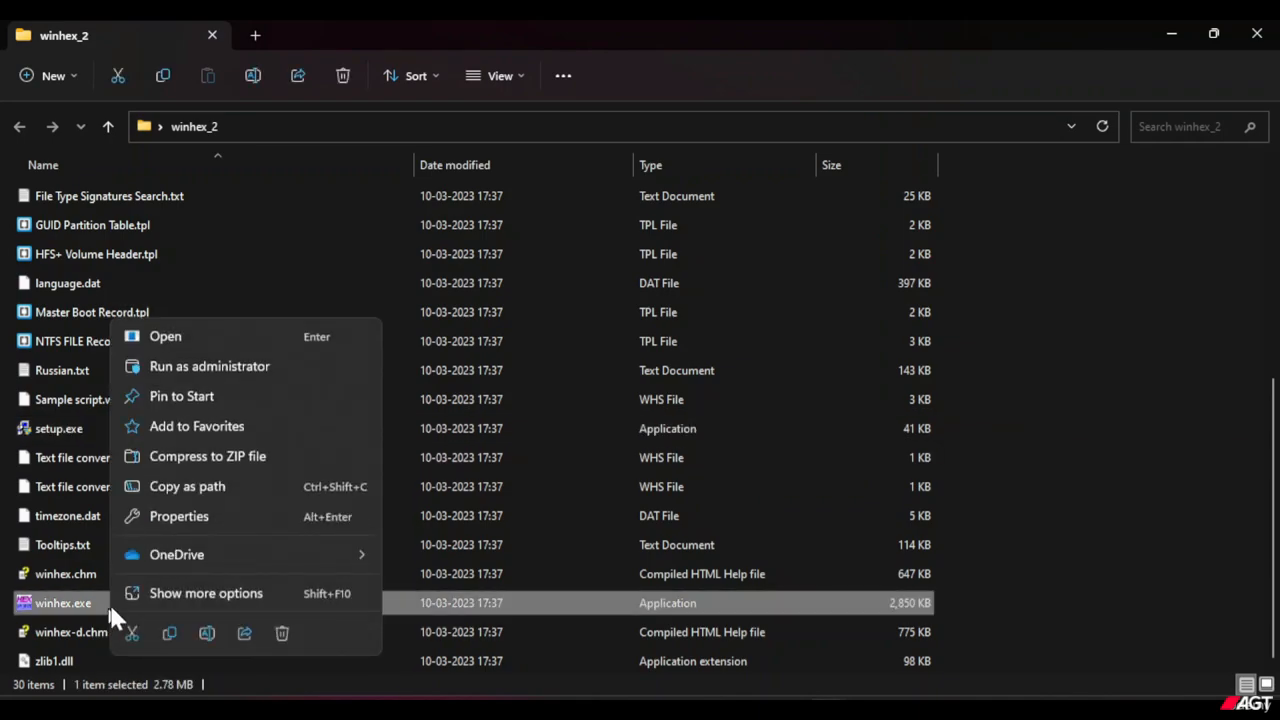
left_click(226, 367)
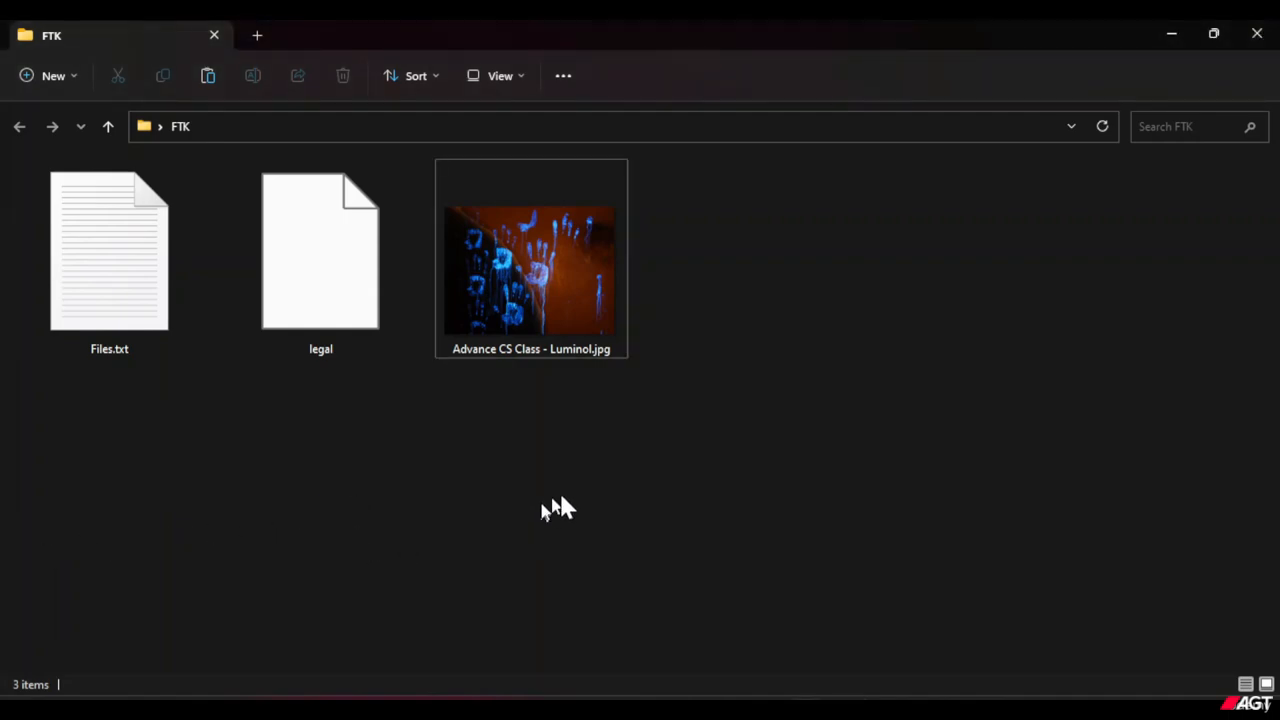
Arrange the FTK folder window and the WinHex window side by side, each filling half the screen.
left_click_drag(554, 491, 643, 222)
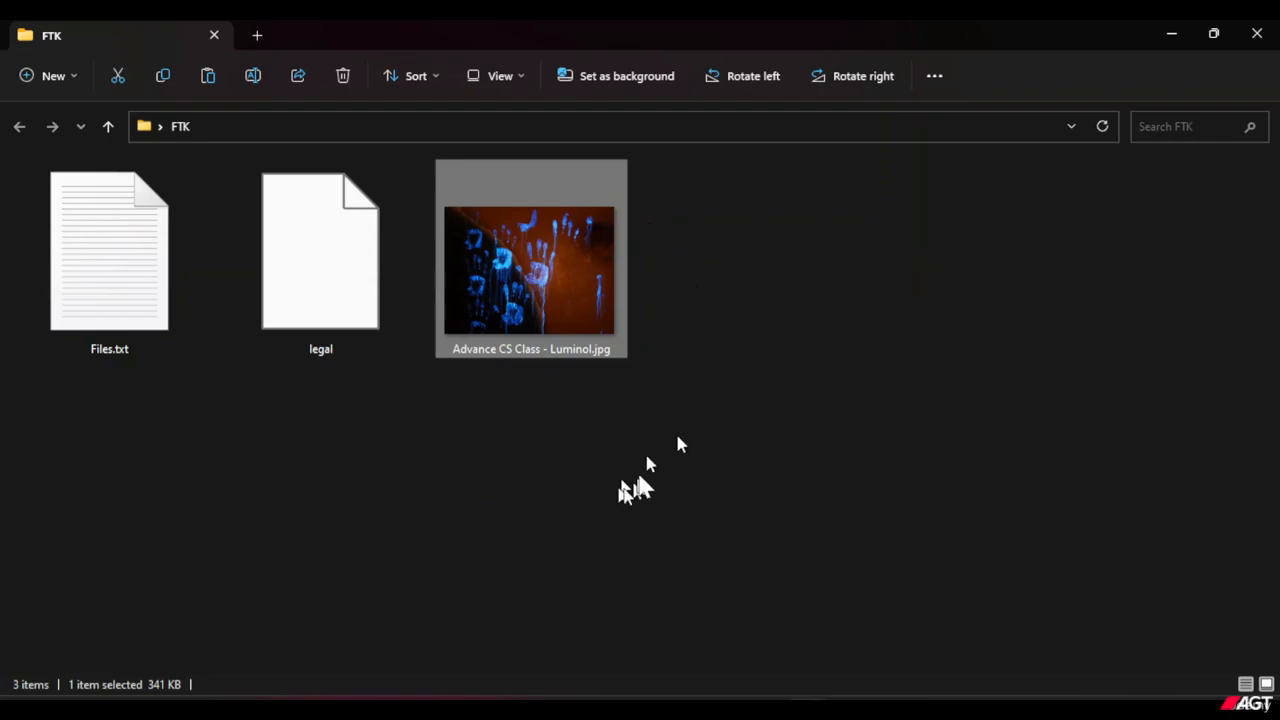
left_click(508, 420)
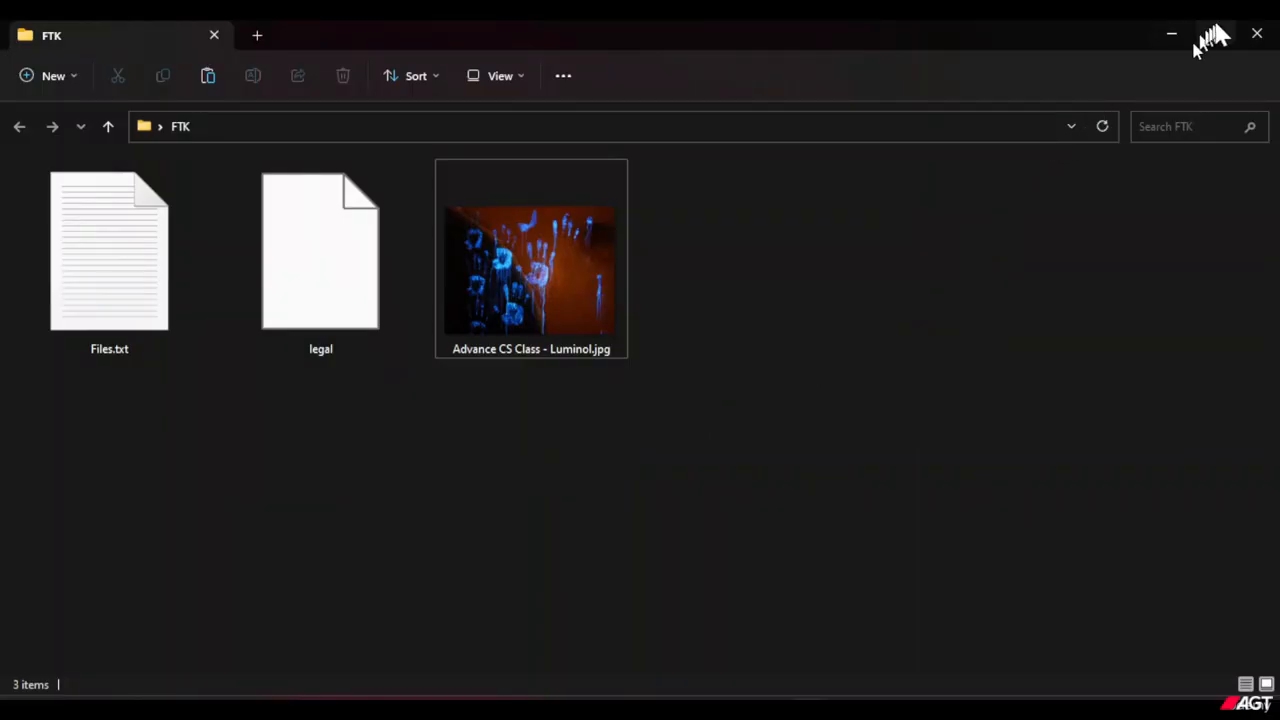
mouse_move(1215, 38)
left_click(1103, 106)
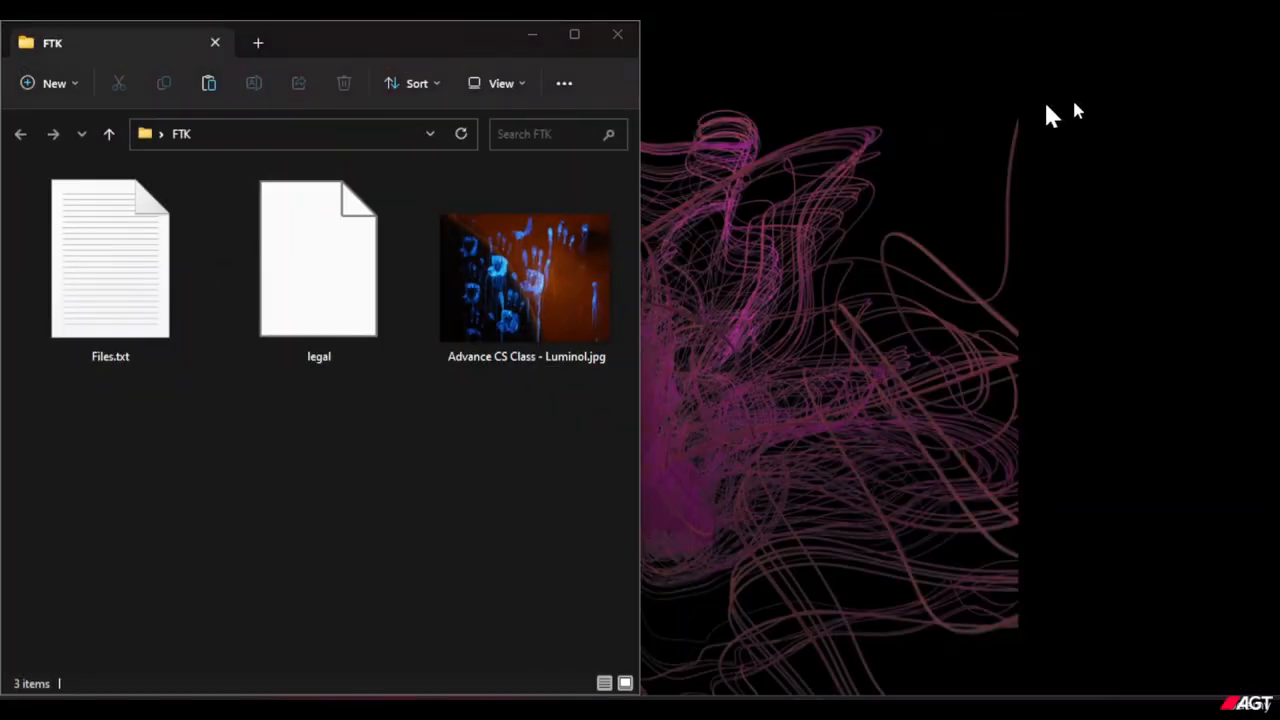
left_click(1058, 262)
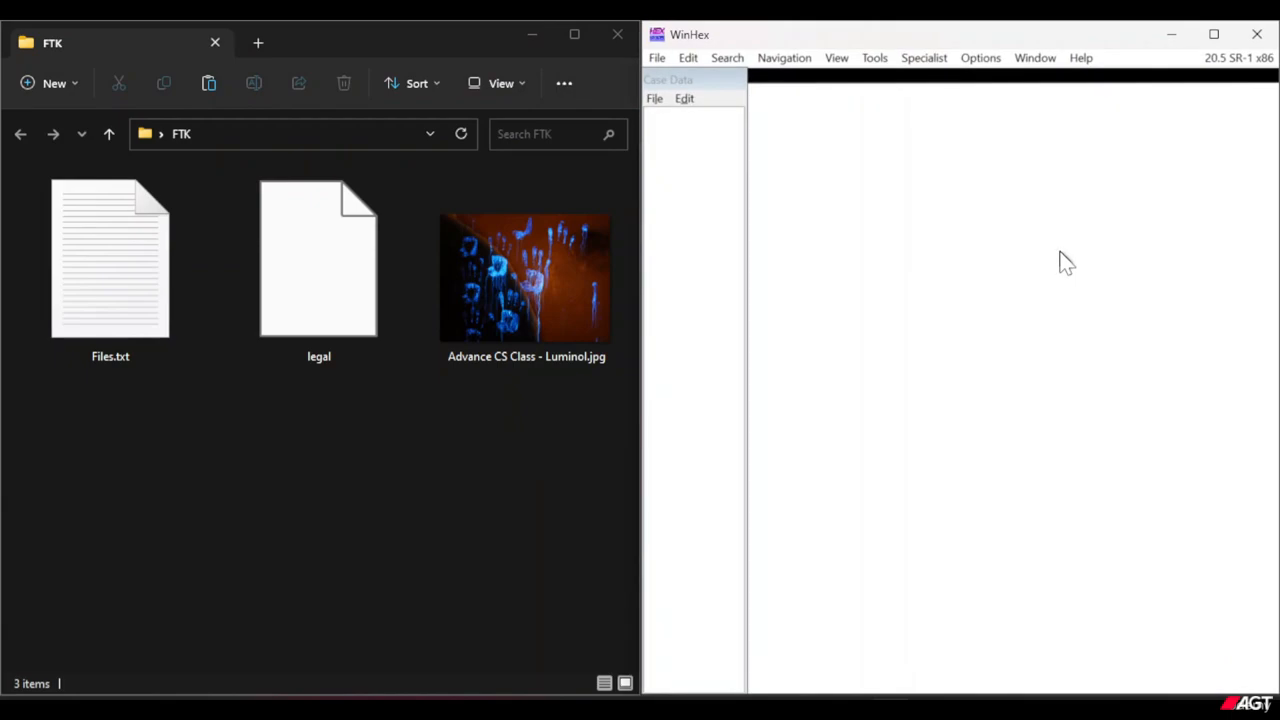
Open Advance CS Class - Luminol.jpg from the FTK folder in WinHex and show it in a floating document window.
left_click_drag(512, 312, 814, 350)
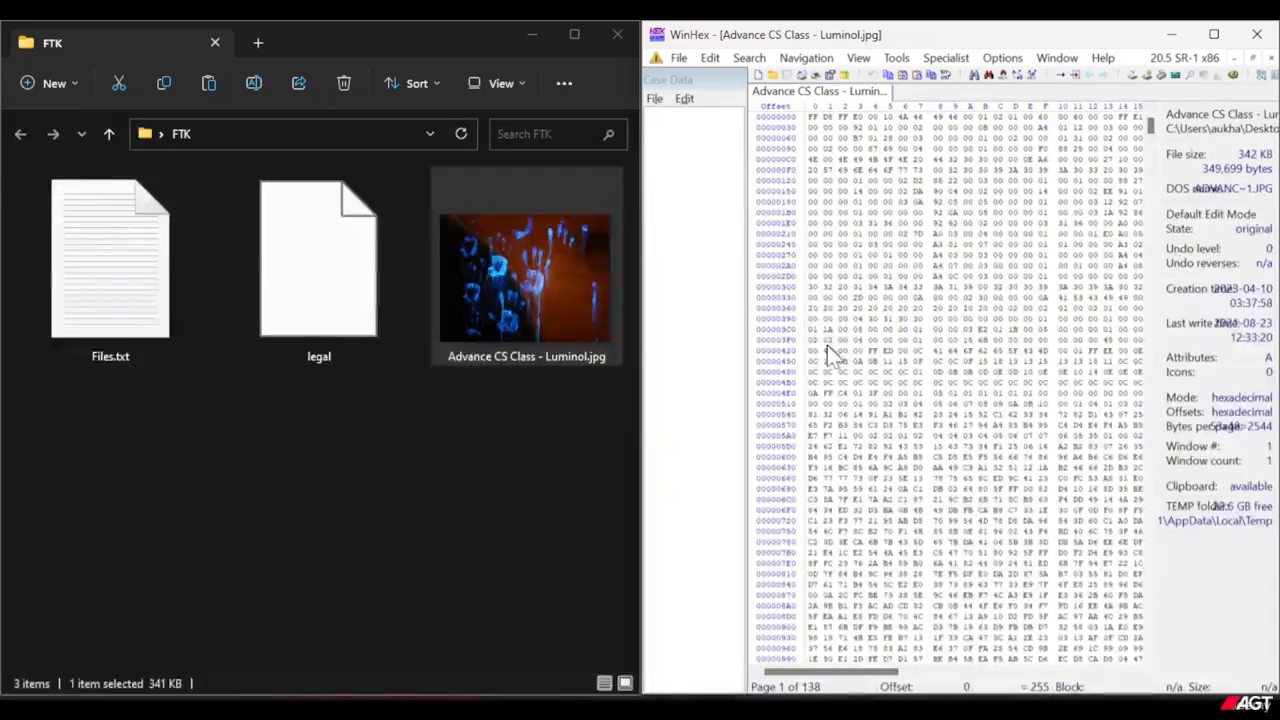
left_click(1250, 58)
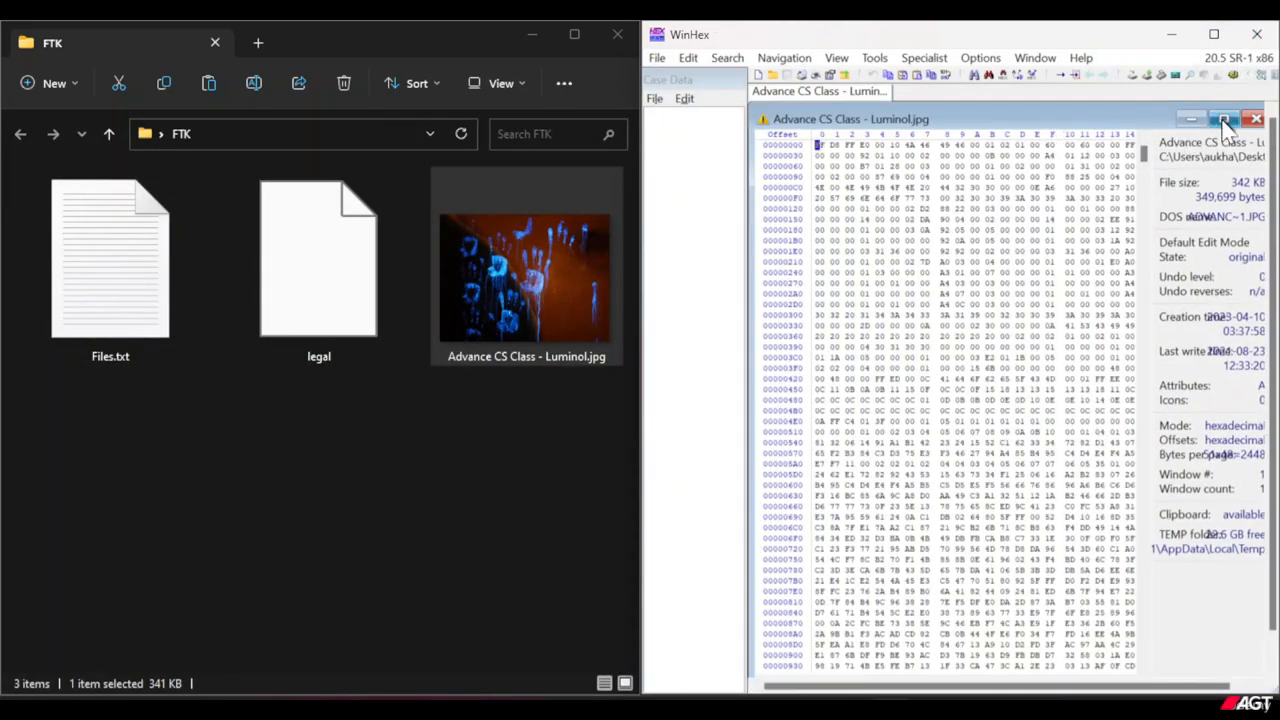
left_click(1223, 120)
left_click(1251, 74)
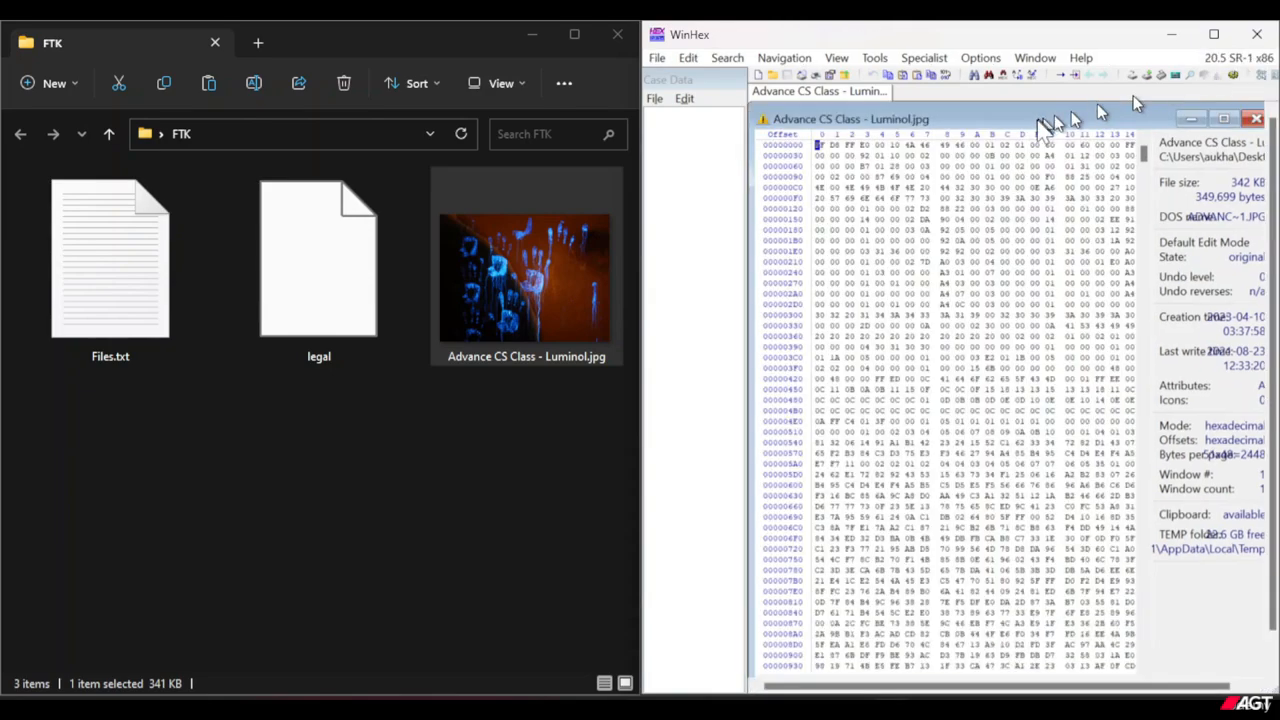
Select the first three bytes, FF D8 FF, at the start of the Luminol image's hex data.
left_click_drag(1097, 114, 1036, 141)
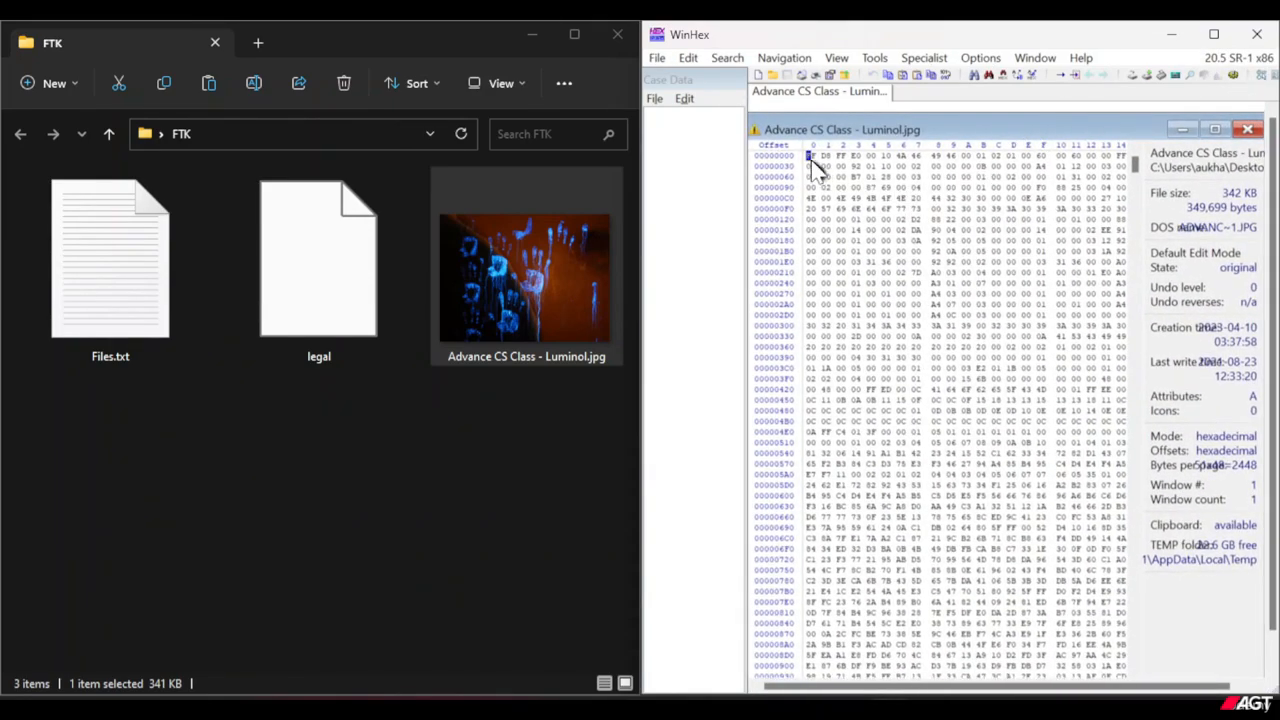
left_click_drag(810, 158, 841, 158)
left_click(843, 158)
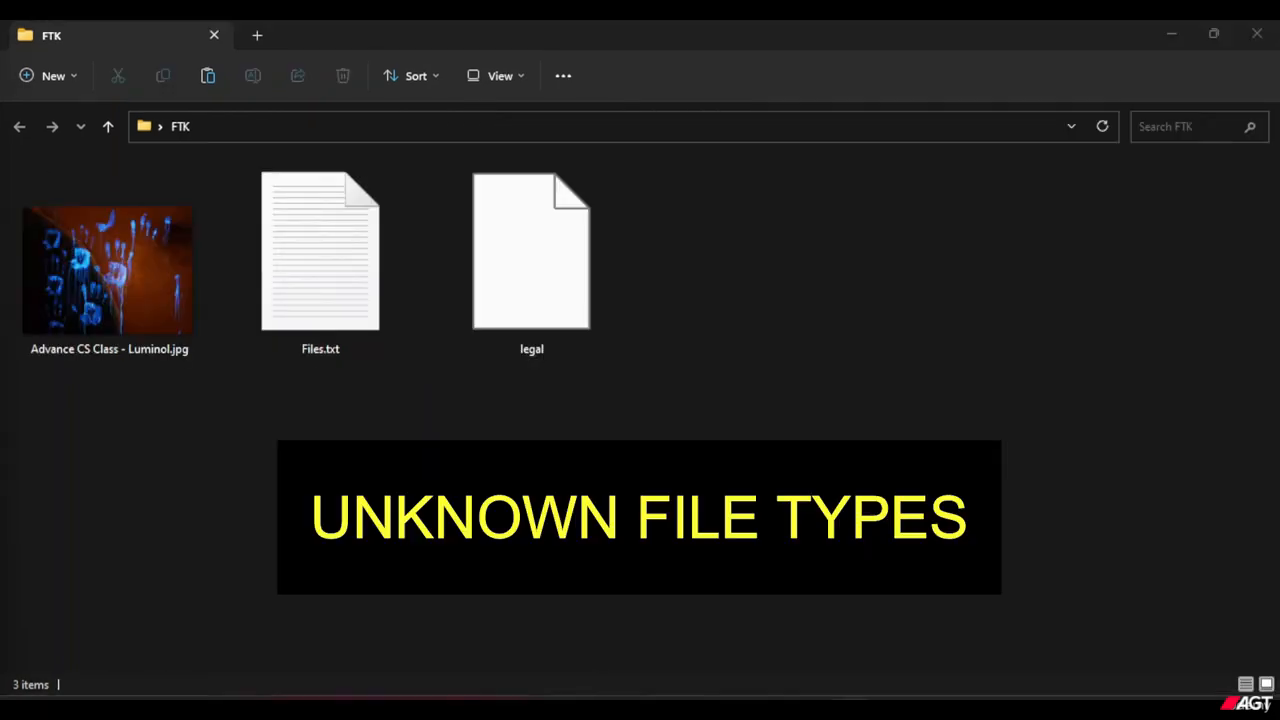
Snap the maximized FTK folder to one half of the screen and fill the other half with the empty WinHex window.
left_click(912, 427)
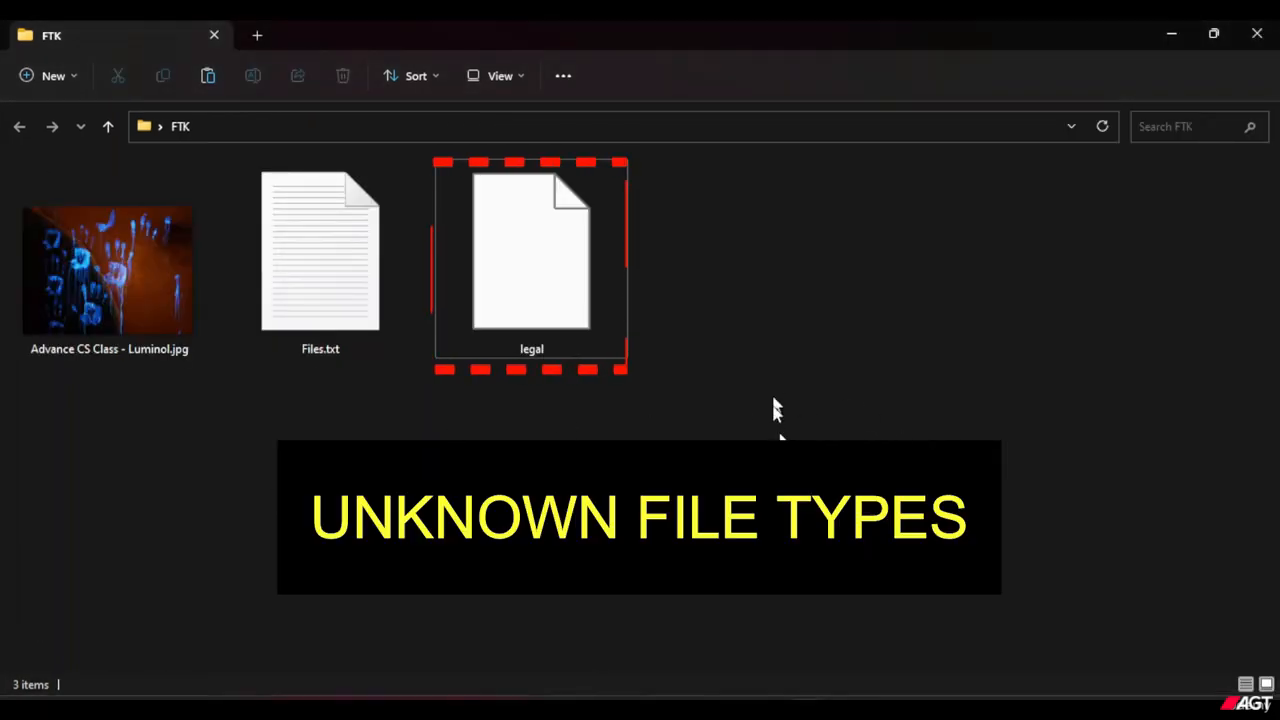
mouse_move(1217, 29)
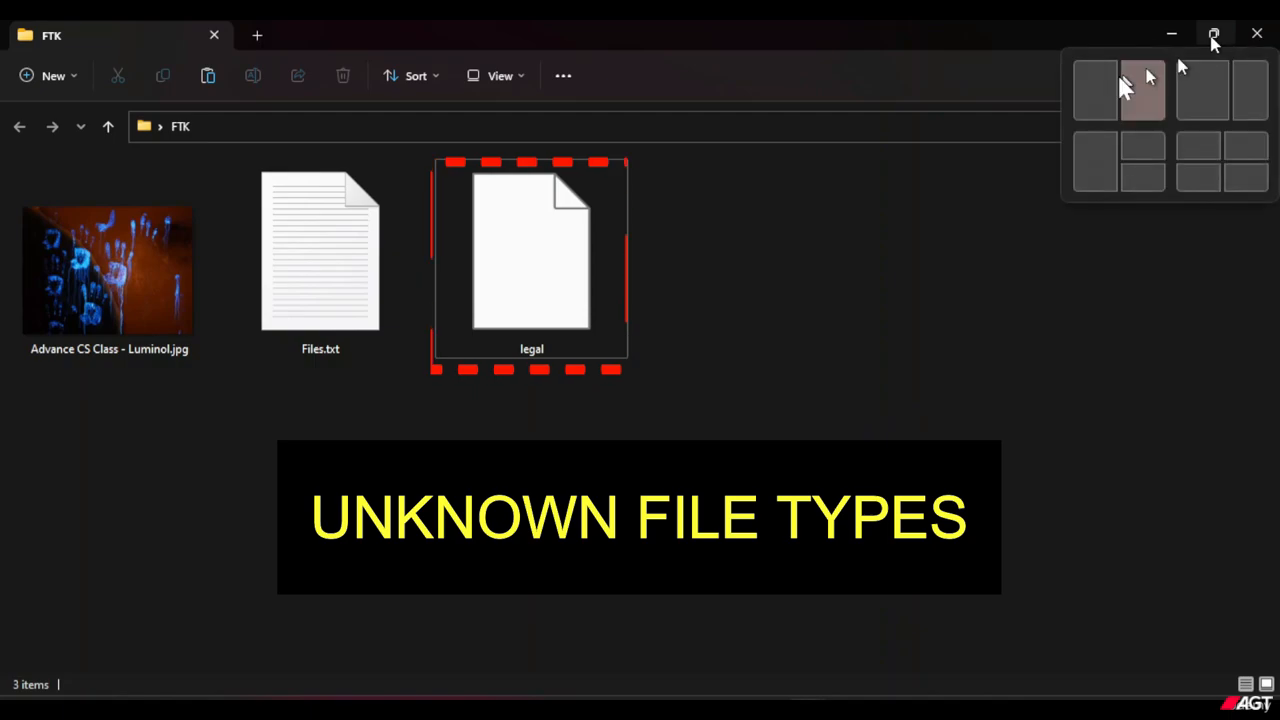
left_click(1100, 88)
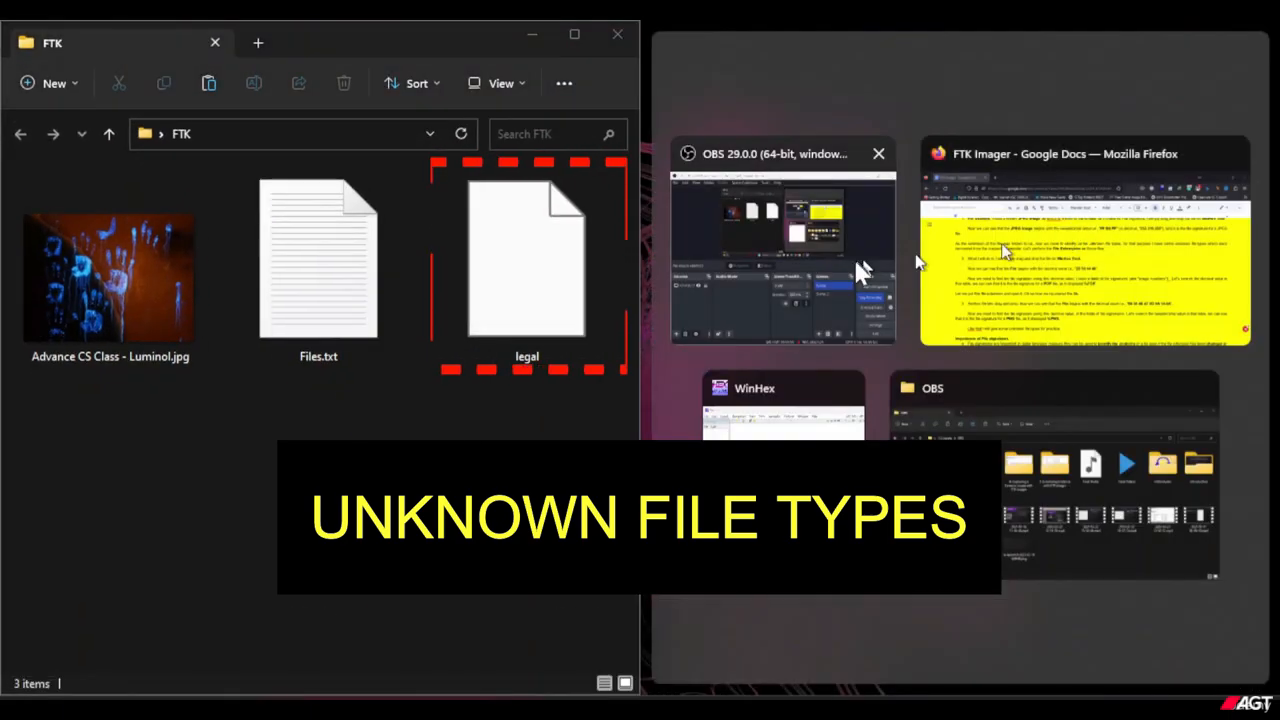
left_click(790, 415)
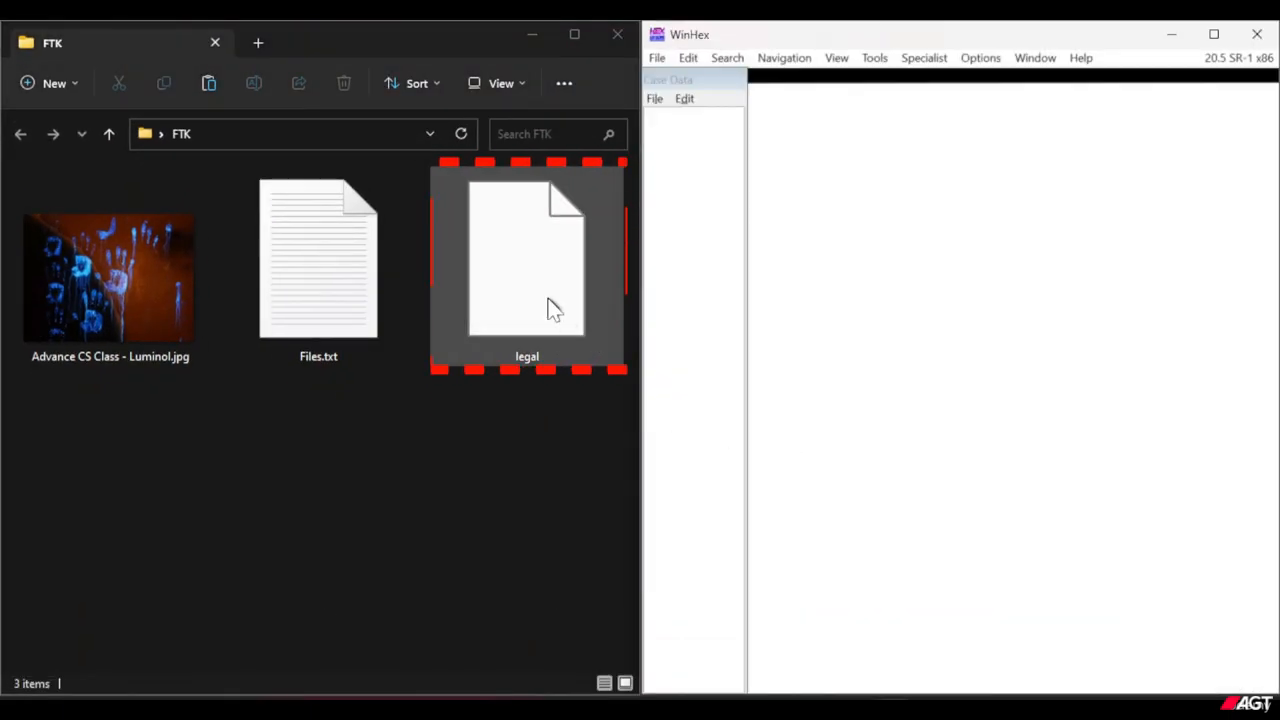
Open the extensionless legal file in WinHex and select its first four bytes, 25 50 44 46.
left_click(547, 311)
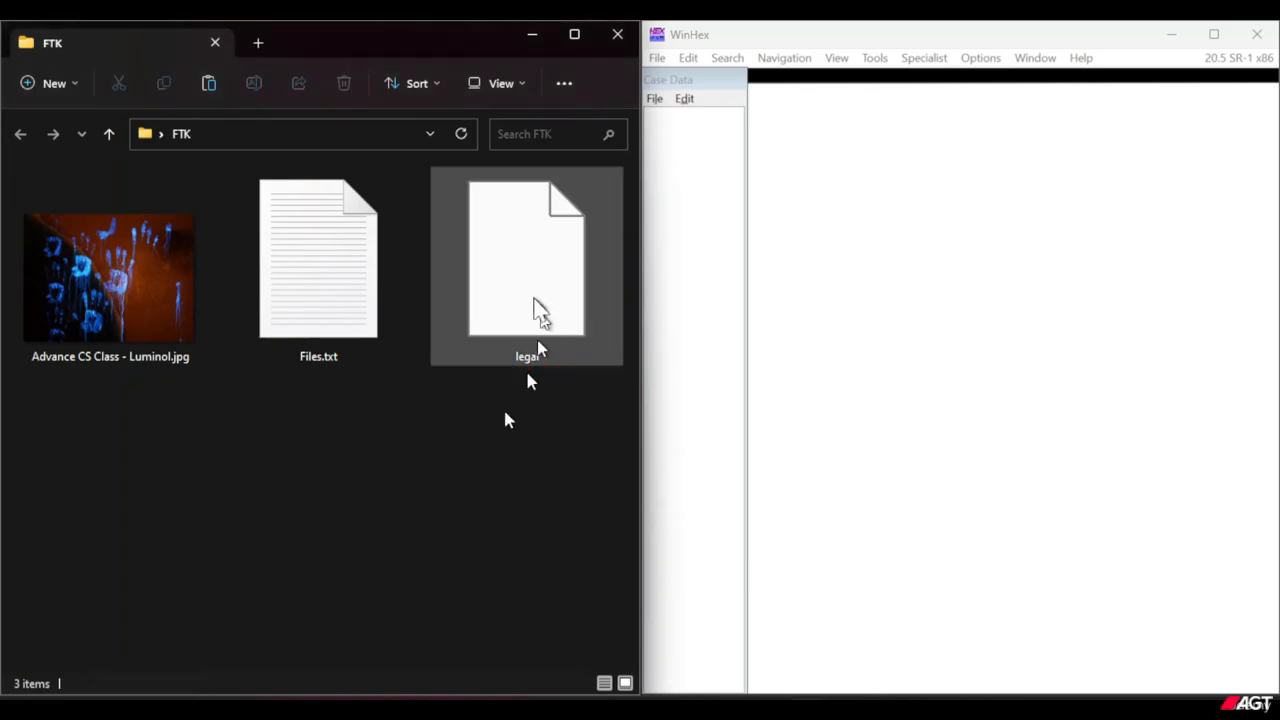
left_click_drag(531, 309, 922, 330)
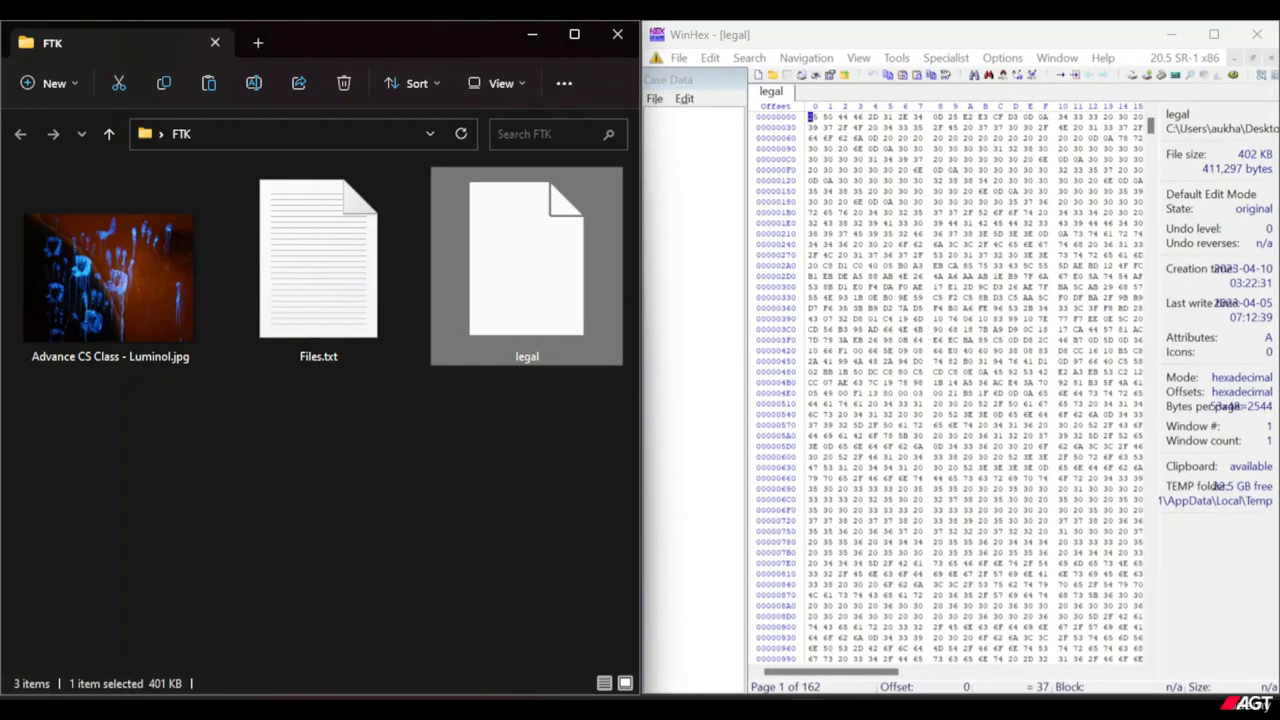
left_click(767, 710)
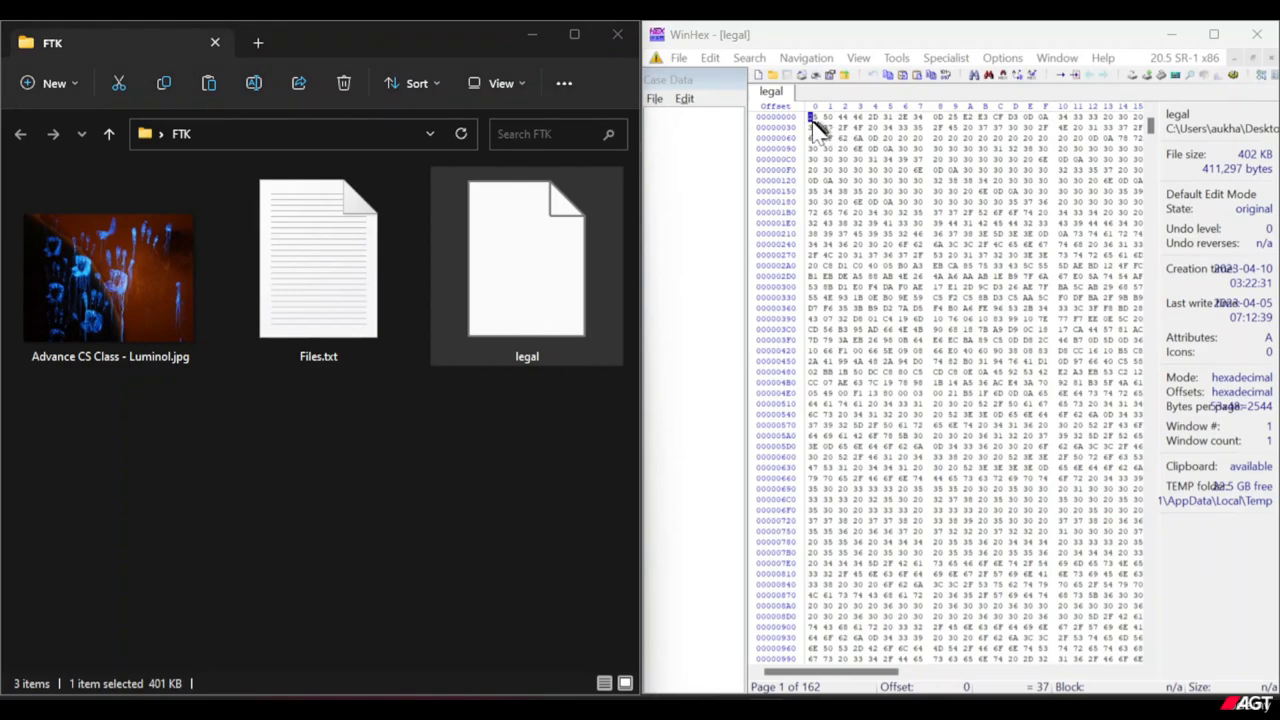
left_click_drag(812, 120, 868, 122)
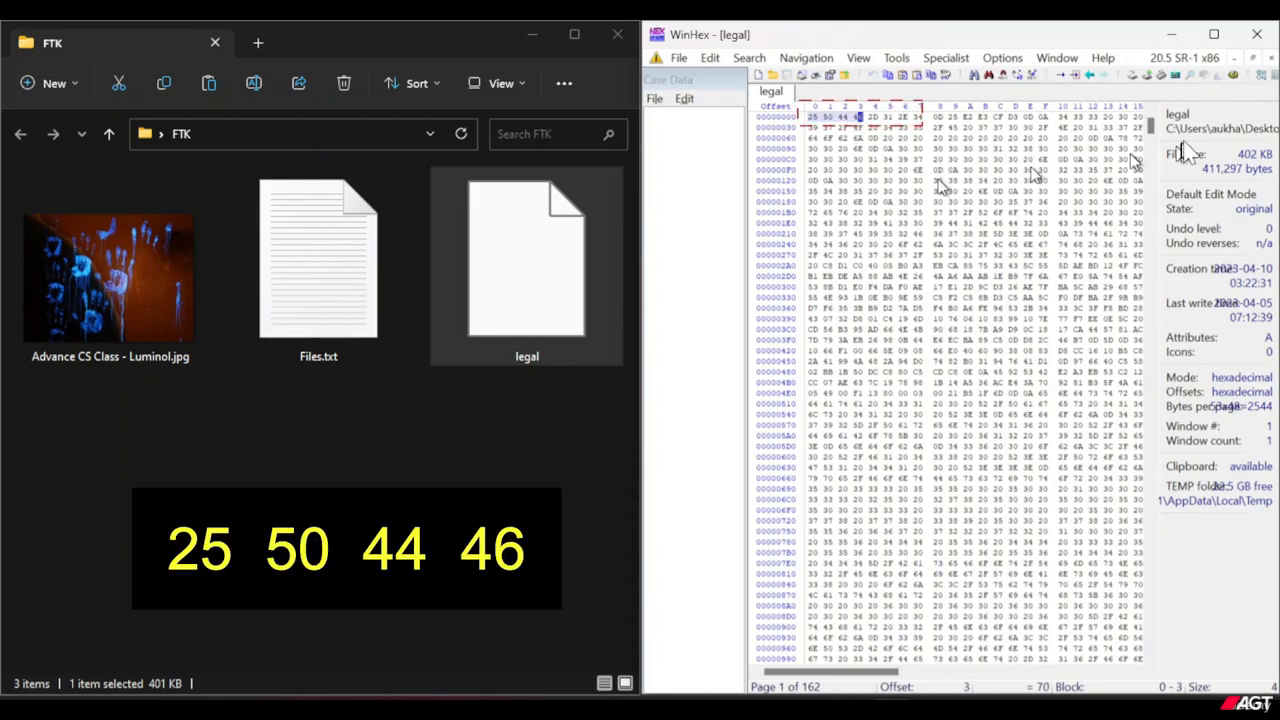
Show the legal file in a floating document window and select the bytes at the start of its hex data.
left_click(1256, 74)
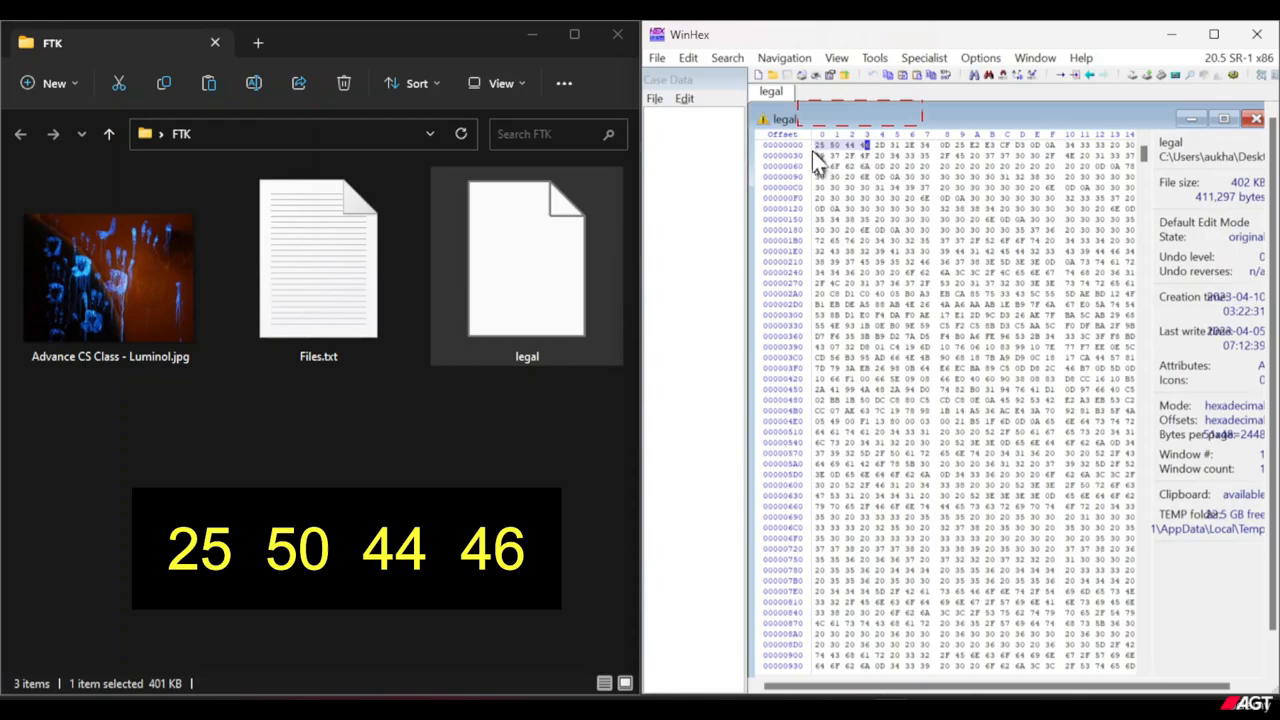
left_click_drag(817, 146, 925, 157)
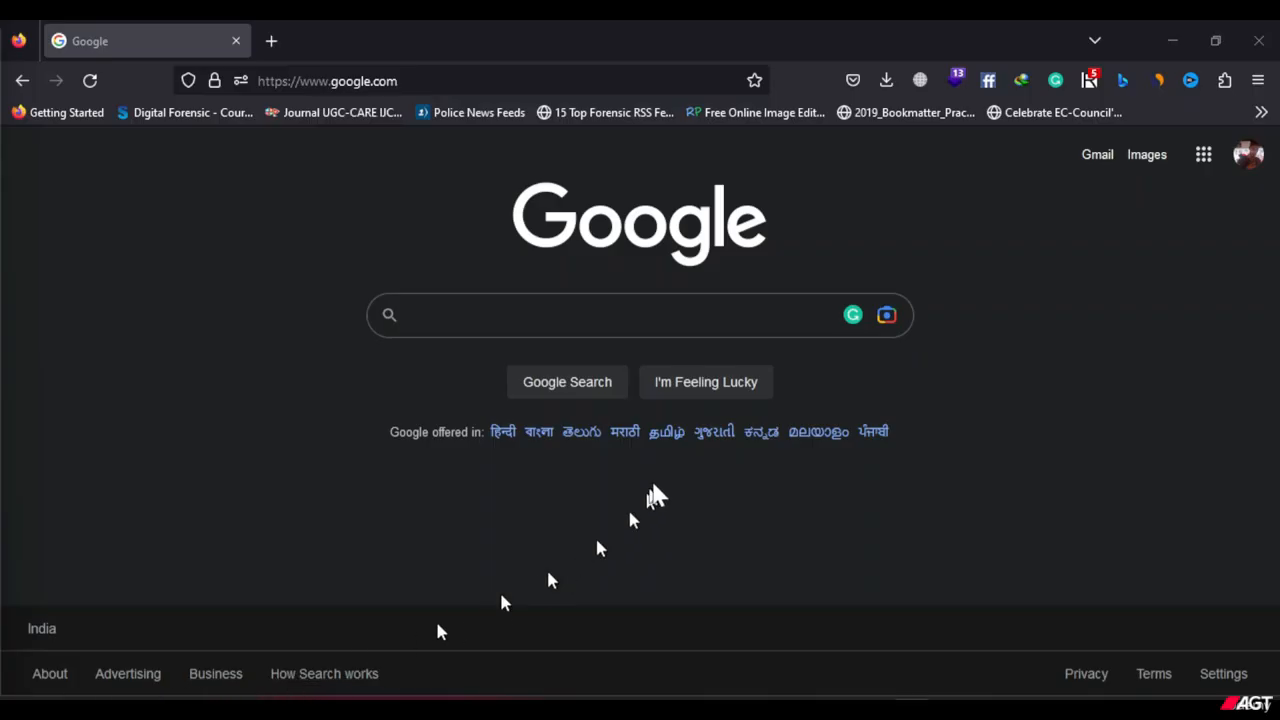
Switch to Firefox and search Google for nyayik vigyan file signatures.
left_click(599, 314)
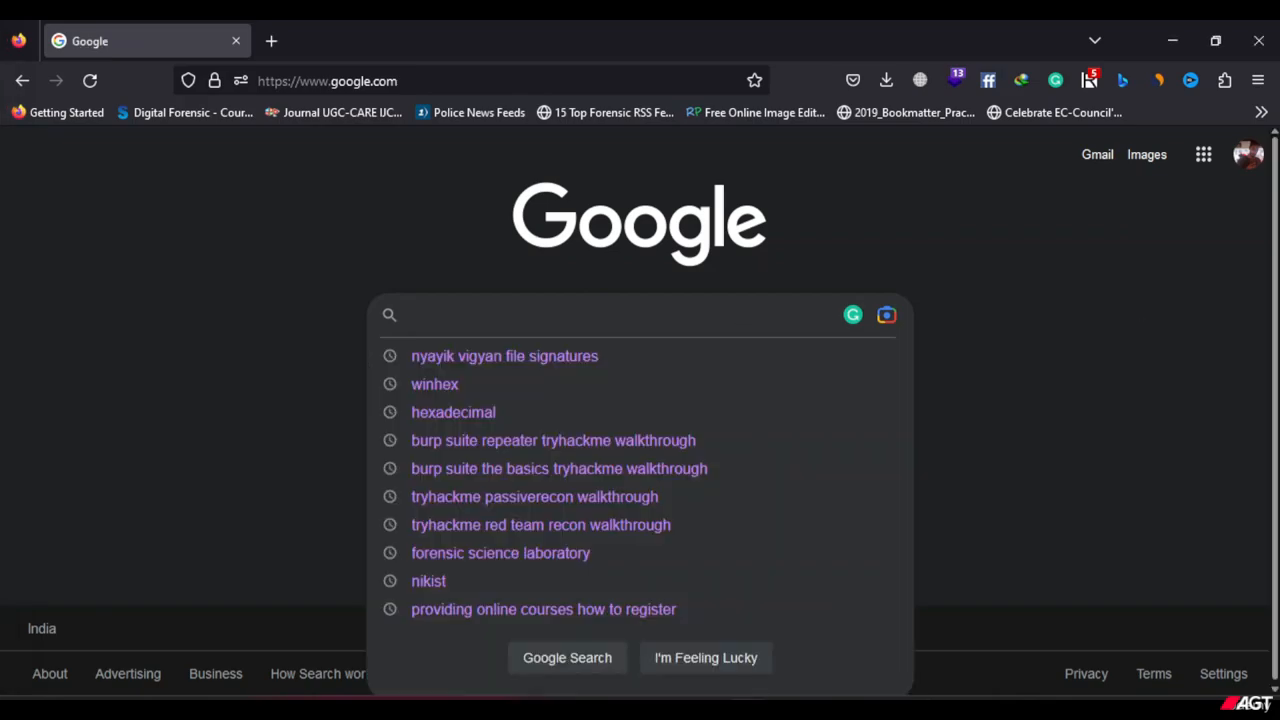
type("Nyayik")
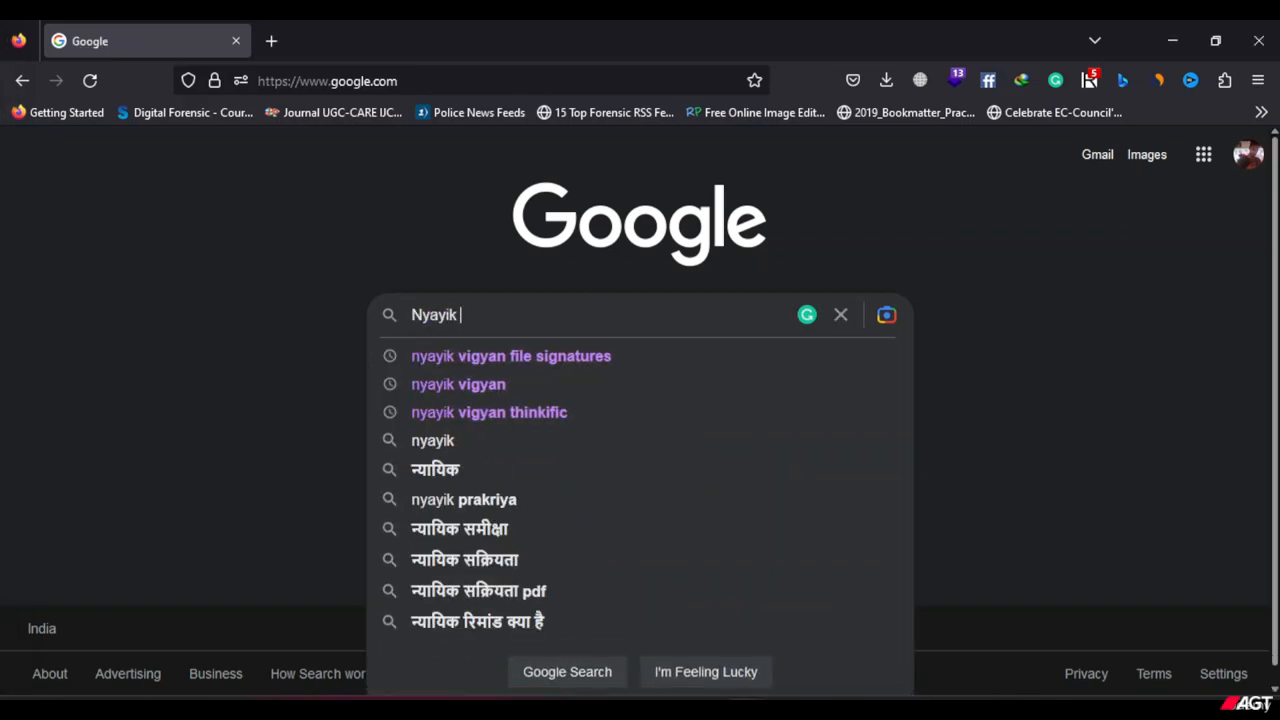
type(" Vigyan")
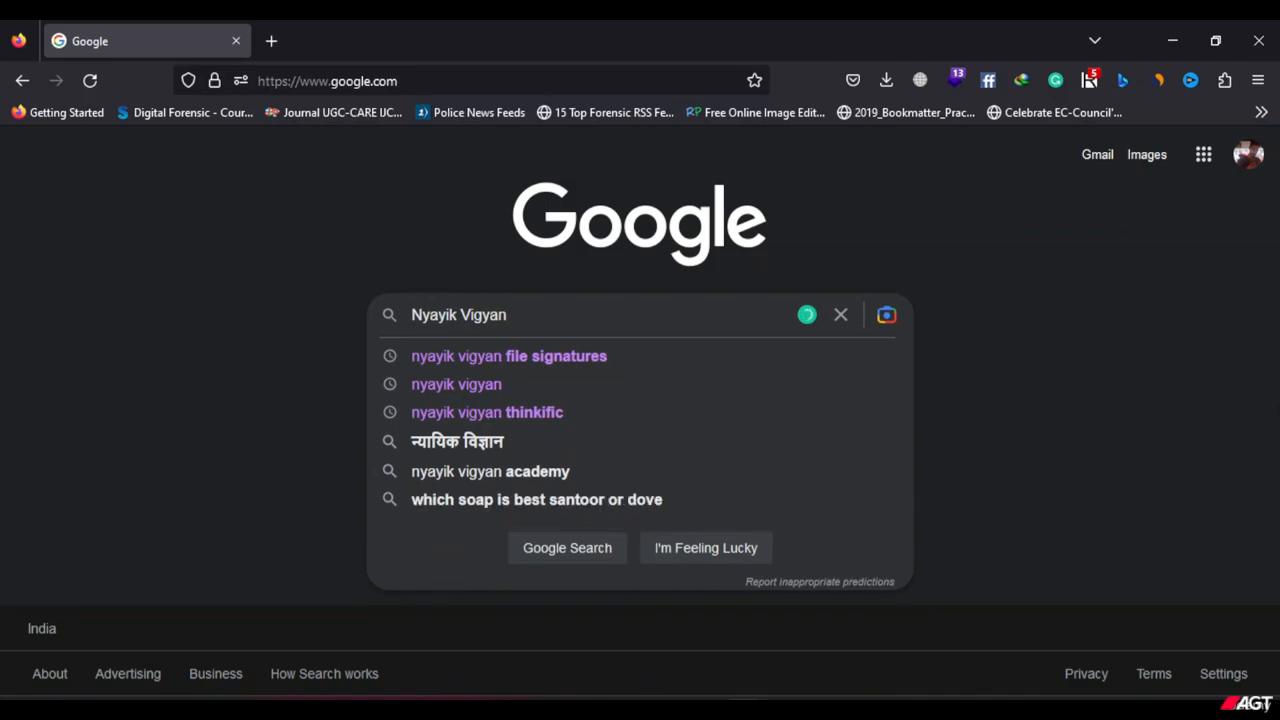
type(" f")
key("Down")
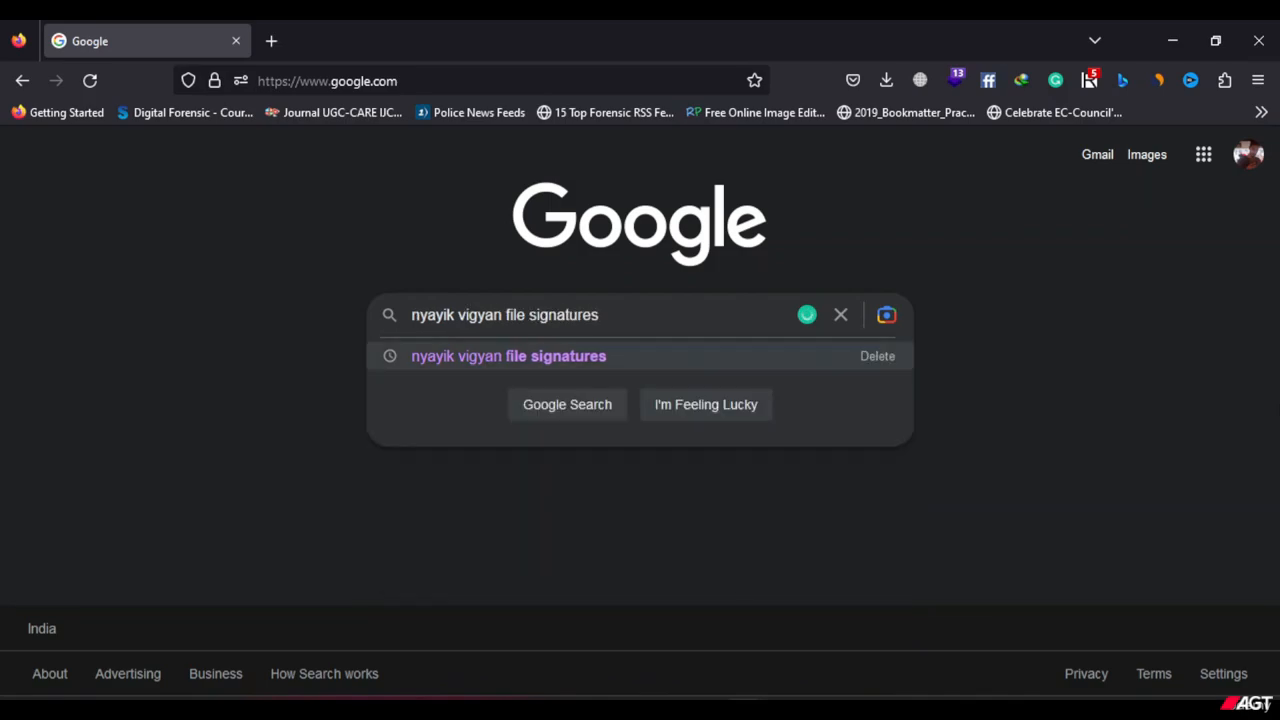
key("Return")
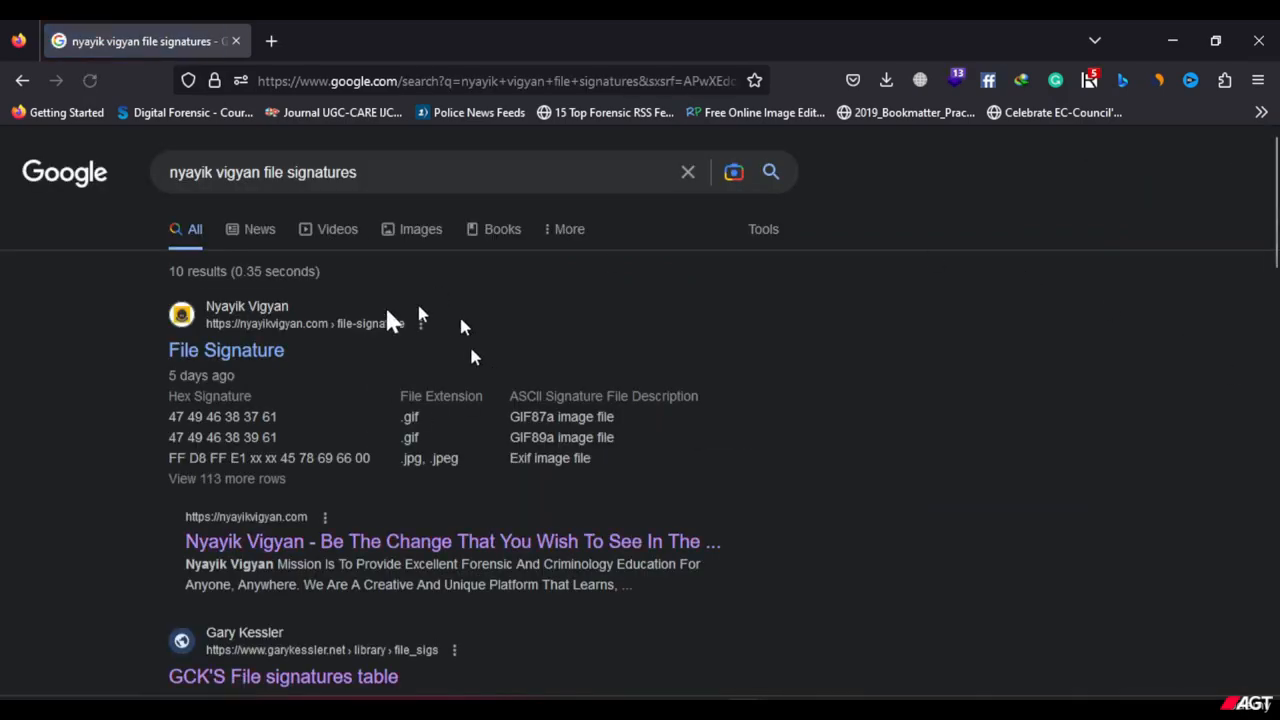
Open the Nyayik Vigyan File Signature page and dismiss its free courses pop-up and privacy preferences banner.
left_click(260, 363)
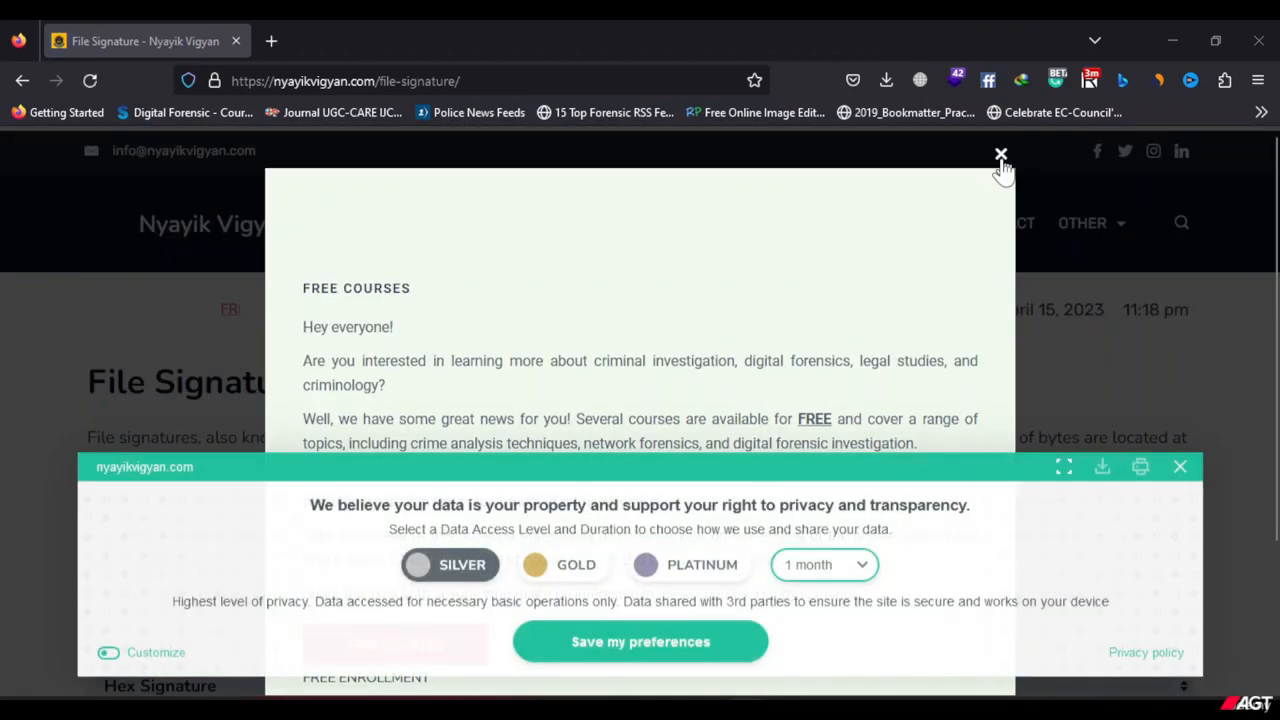
left_click(1001, 154)
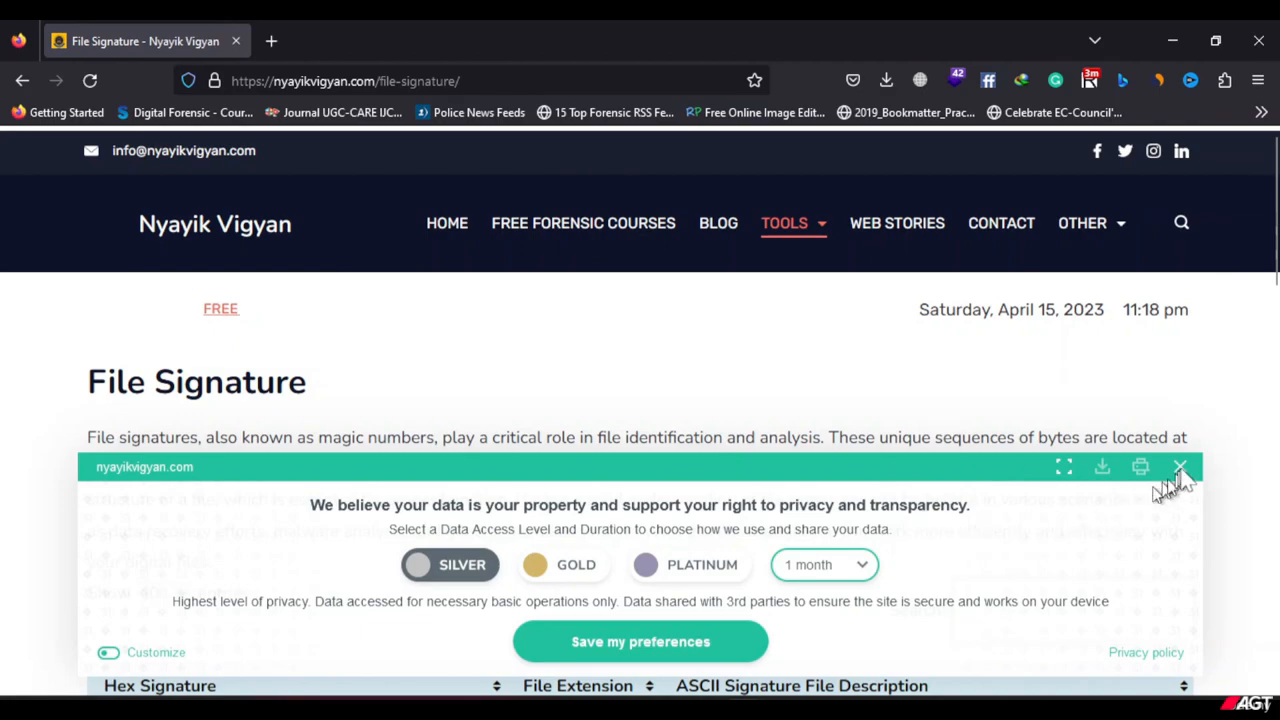
left_click(1181, 470)
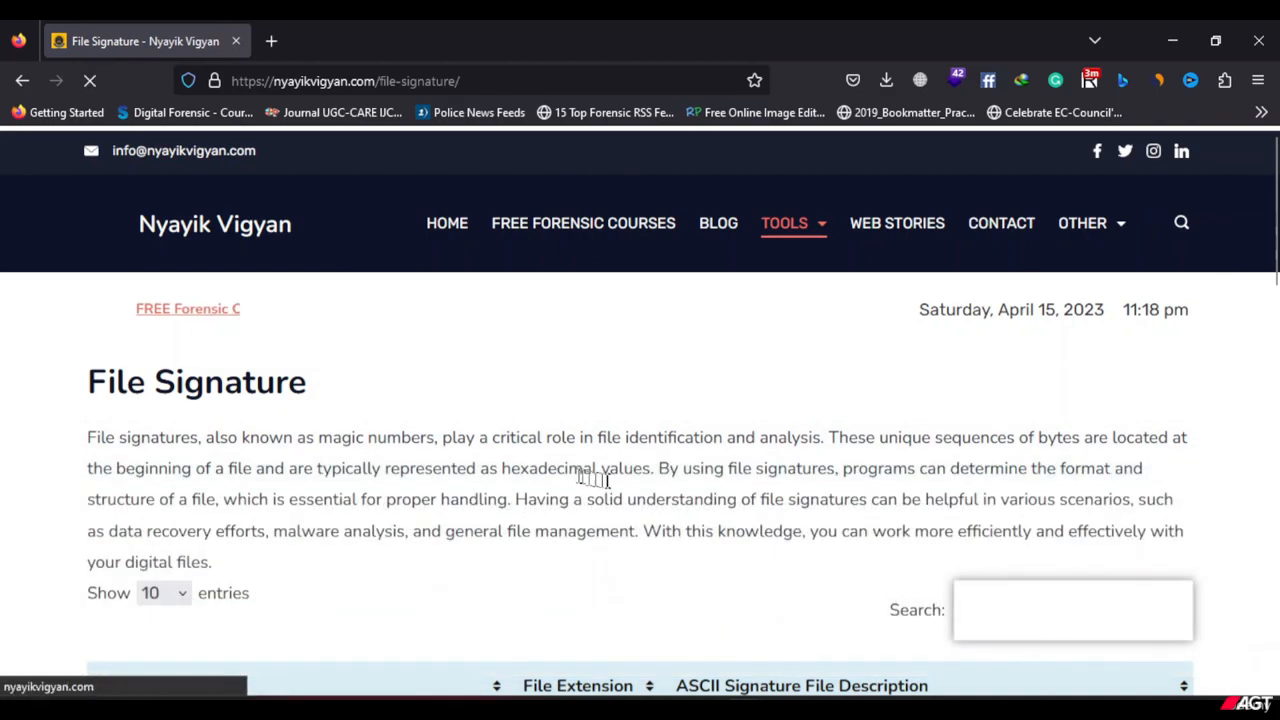
Set the file signature table to show 100 entries.
scroll(615, 494, "down", 1)
scroll(615, 494, "down", 3)
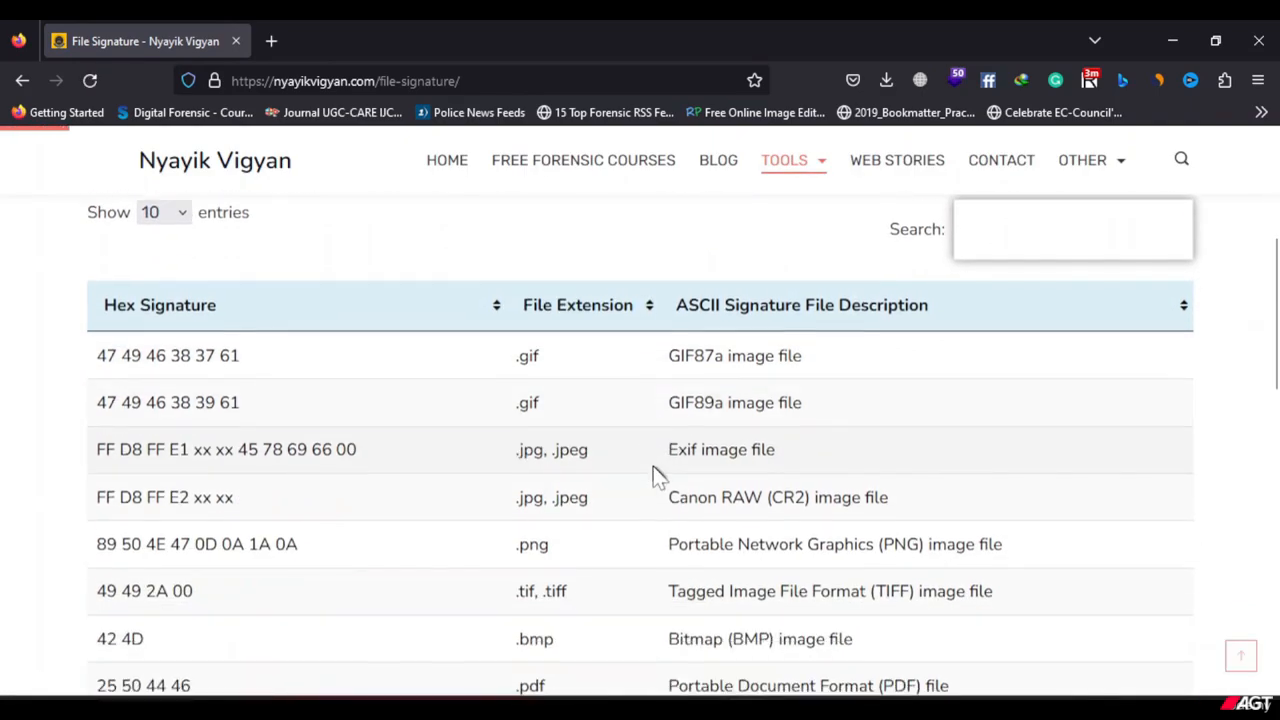
scroll(657, 477, "up", 1)
scroll(634, 470, "down", 6)
scroll(631, 465, "up", 3)
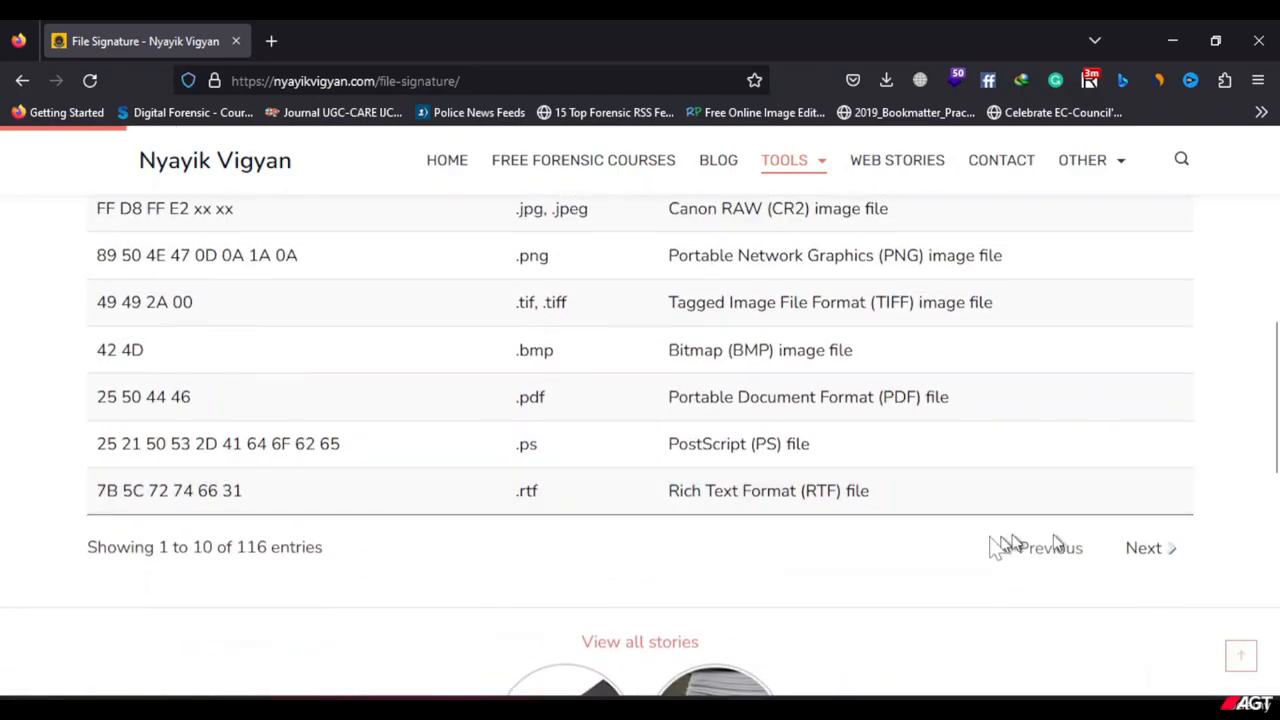
scroll(640, 495, "up", 2)
scroll(640, 480, "up", 1)
left_click(165, 211)
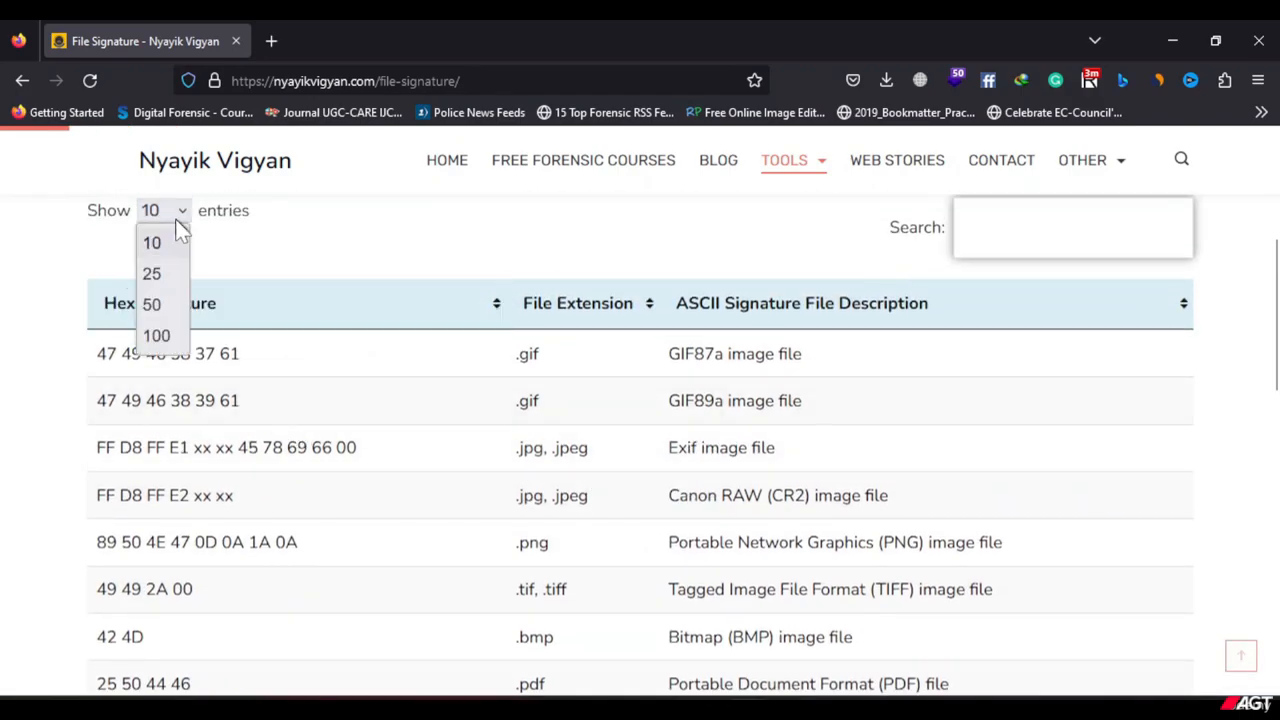
left_click(155, 336)
Look through the expanded list of file signatures and return the table to 10 entries.
scroll(366, 443, "down", 6)
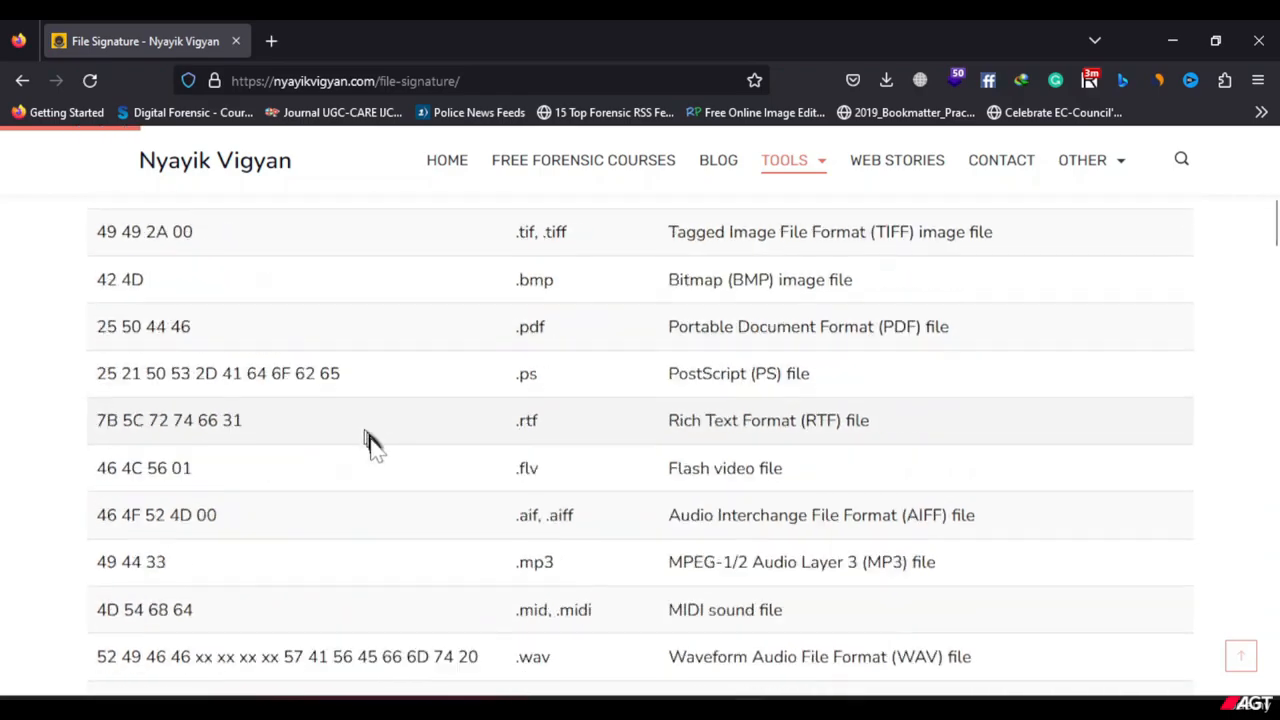
scroll(372, 445, "down", 20)
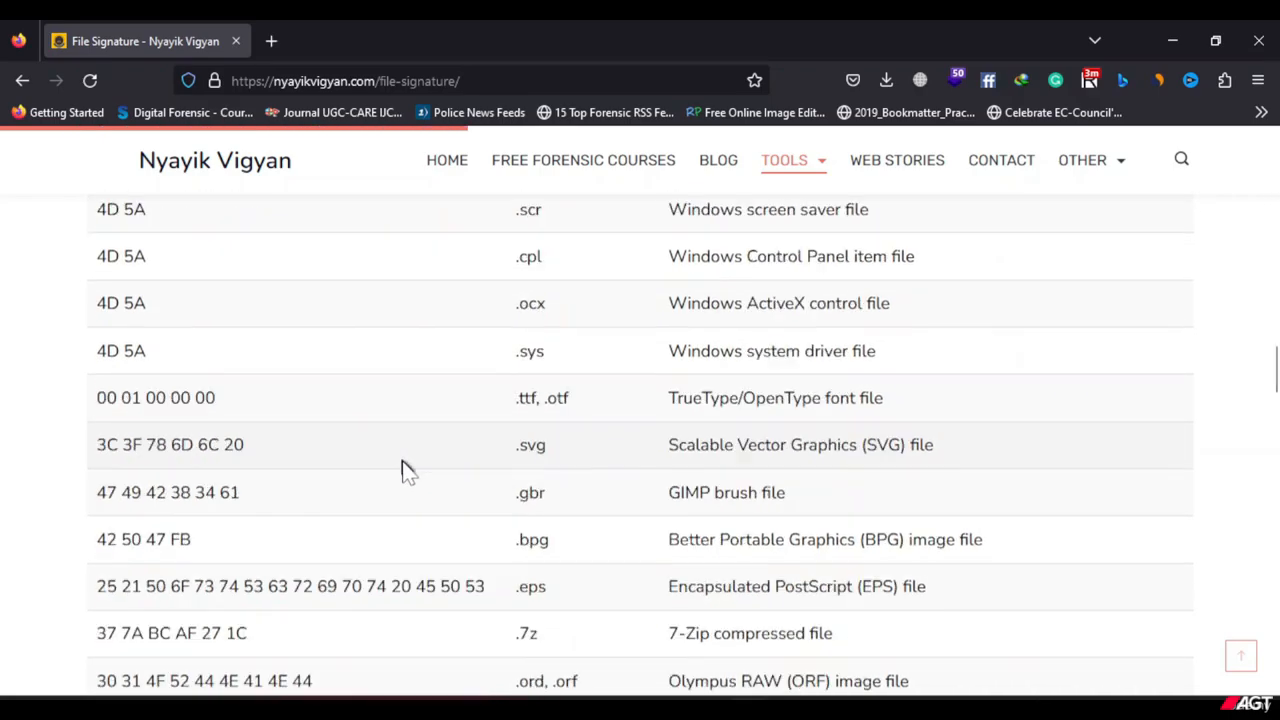
scroll(410, 472, "up", 15)
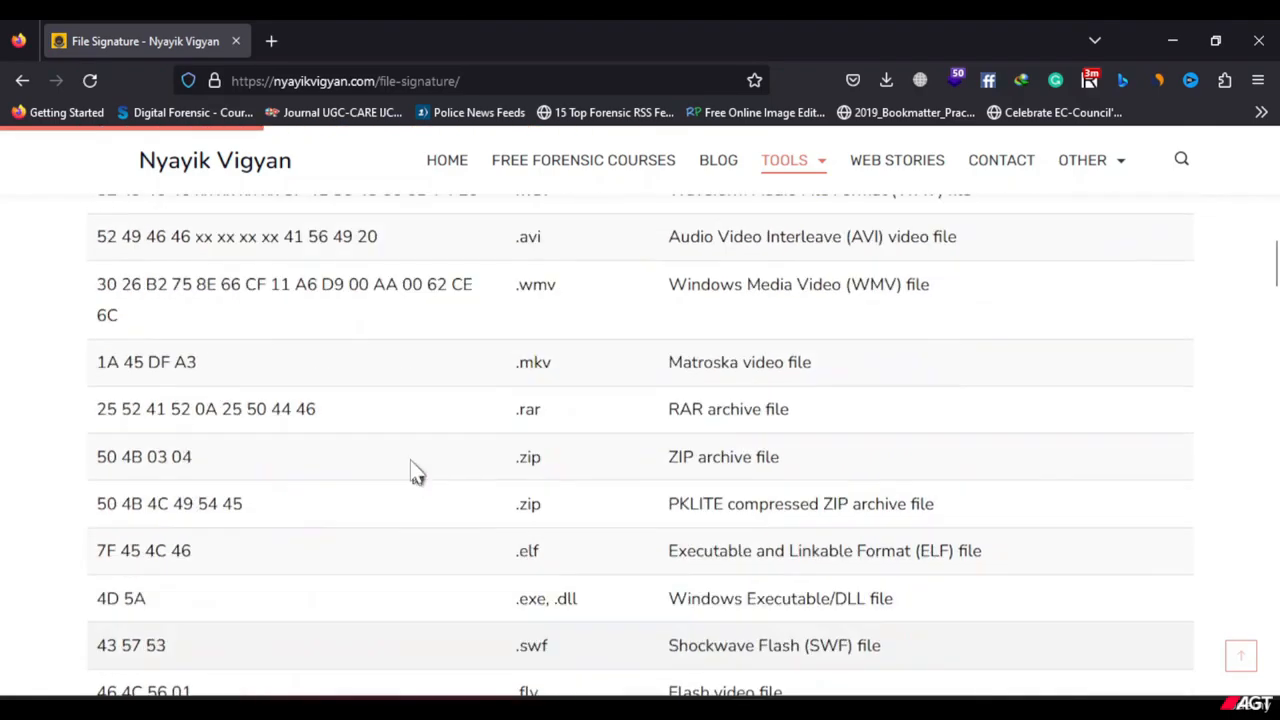
scroll(405, 460, "up", 5)
scroll(334, 466, "down", 4)
scroll(294, 486, "up", 2)
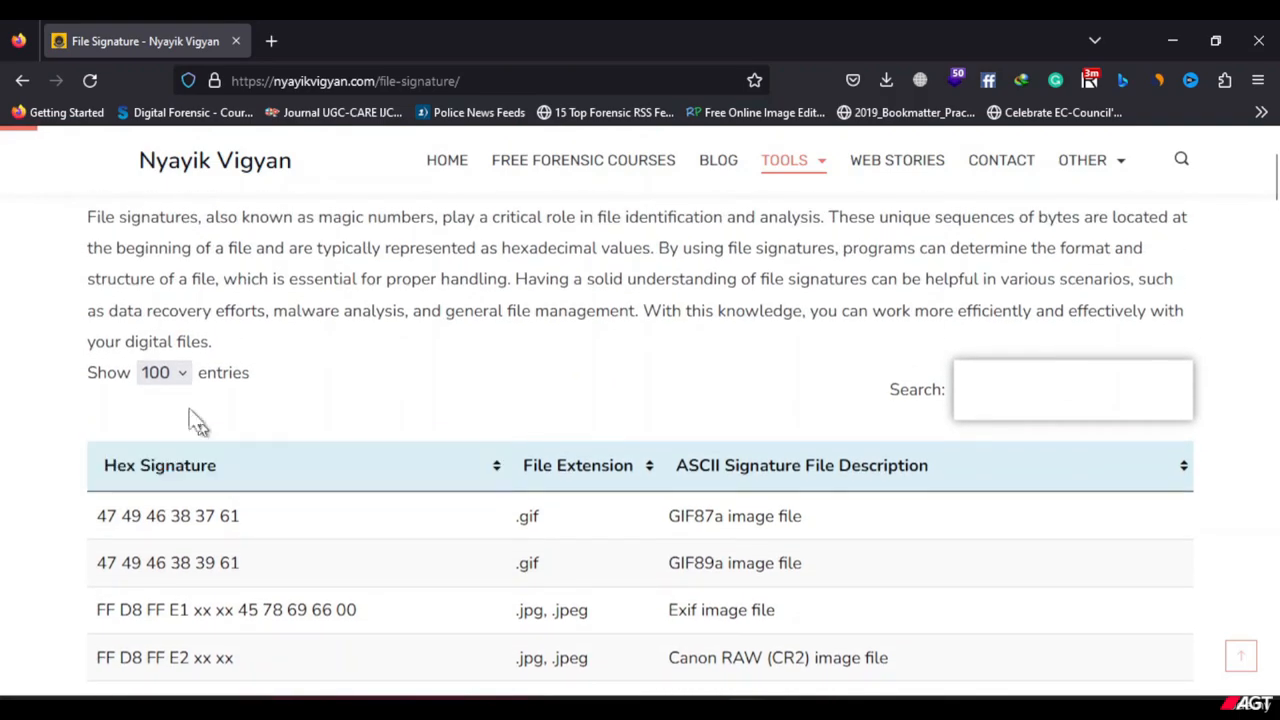
left_click(178, 384)
left_click(171, 407)
Search the signature table for 25 50 44 46 and highlight the complete .pdf row.
left_click(1080, 394)
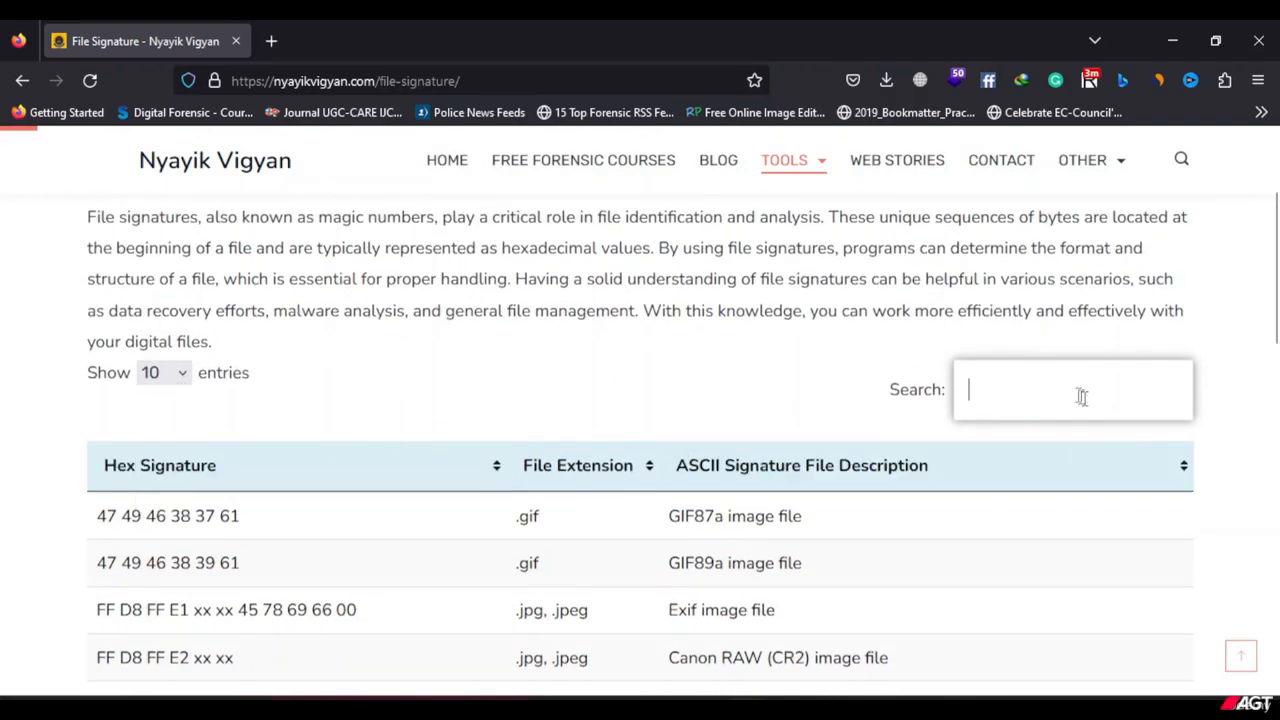
type("25")
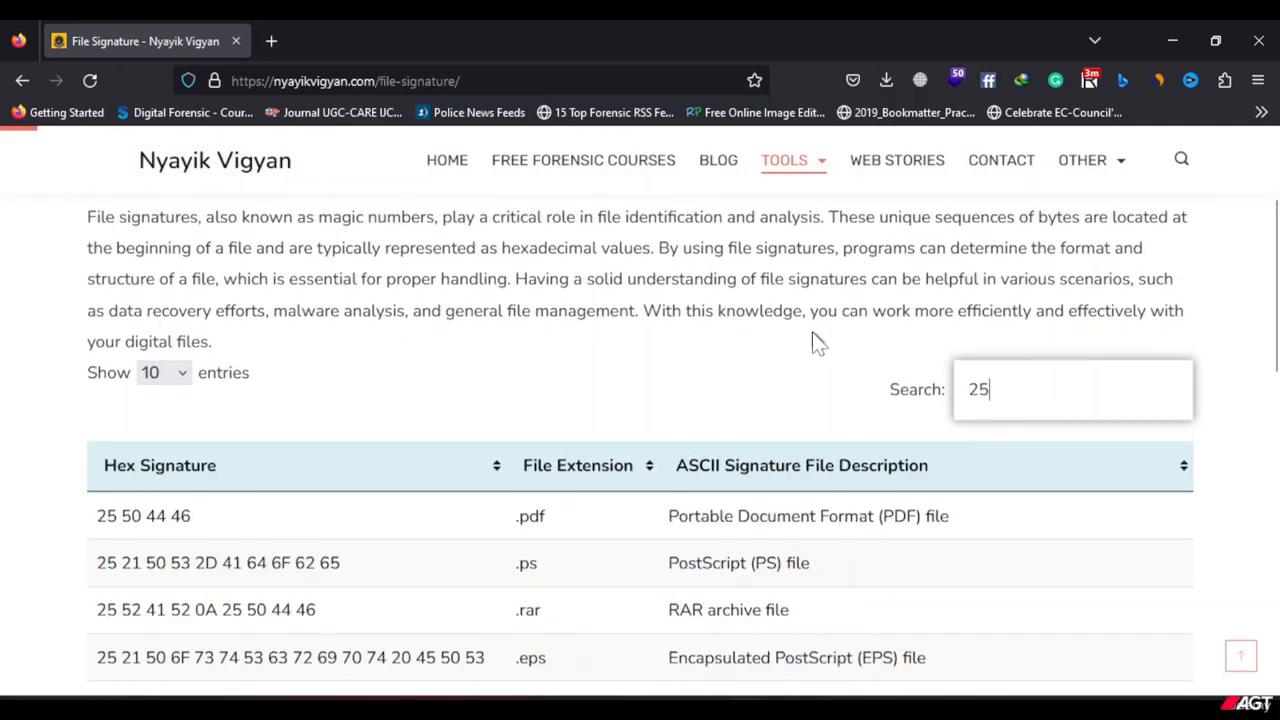
type(" 50 44 46")
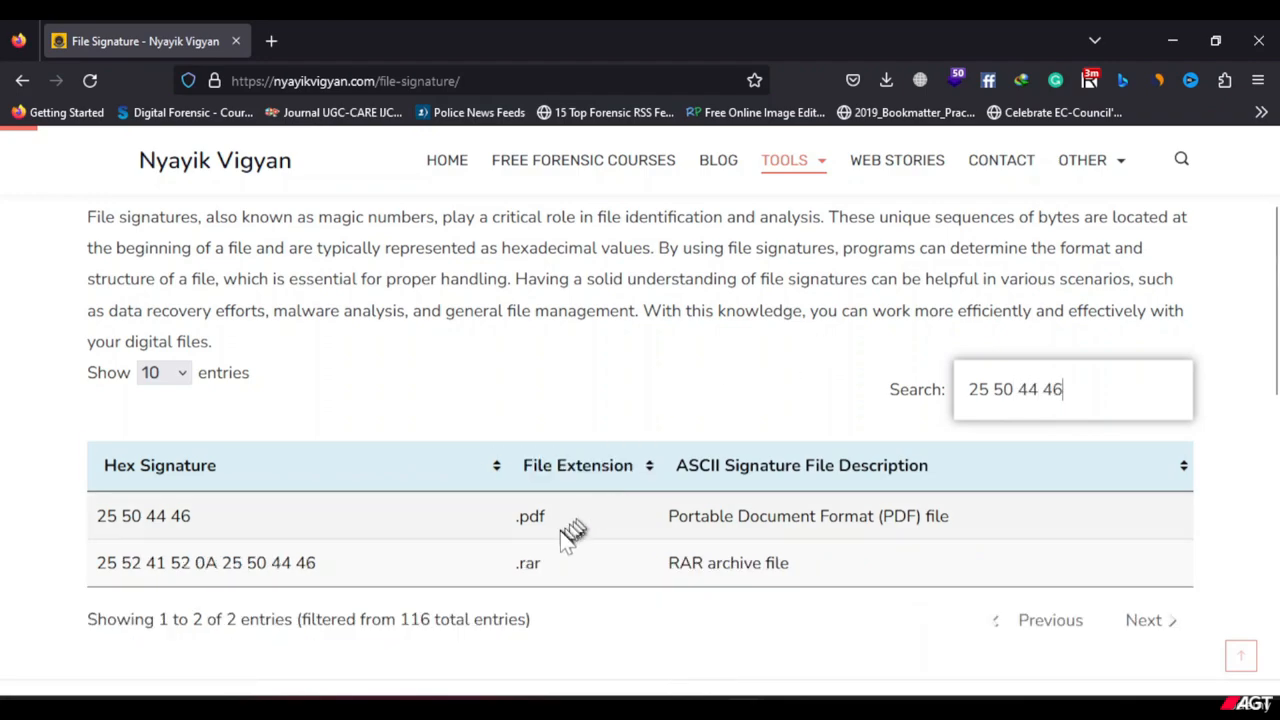
left_click_drag(550, 522, 88, 533)
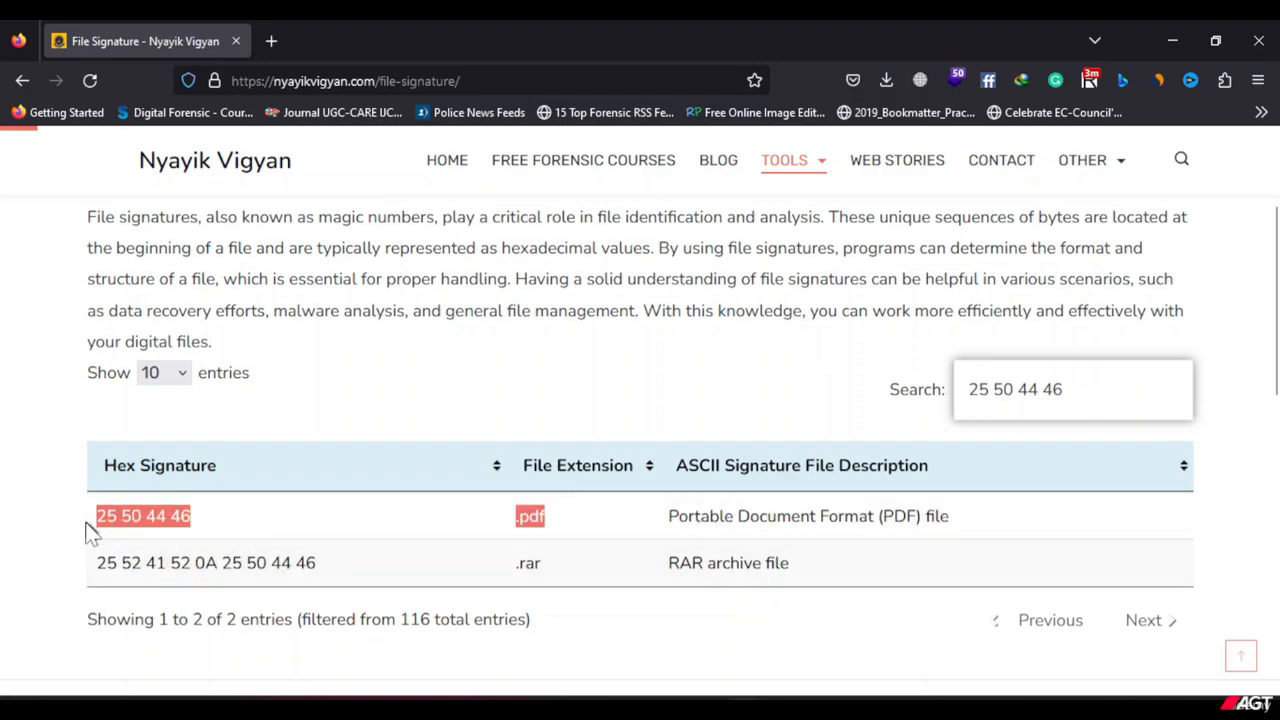
left_click_drag(1055, 520, 91, 517)
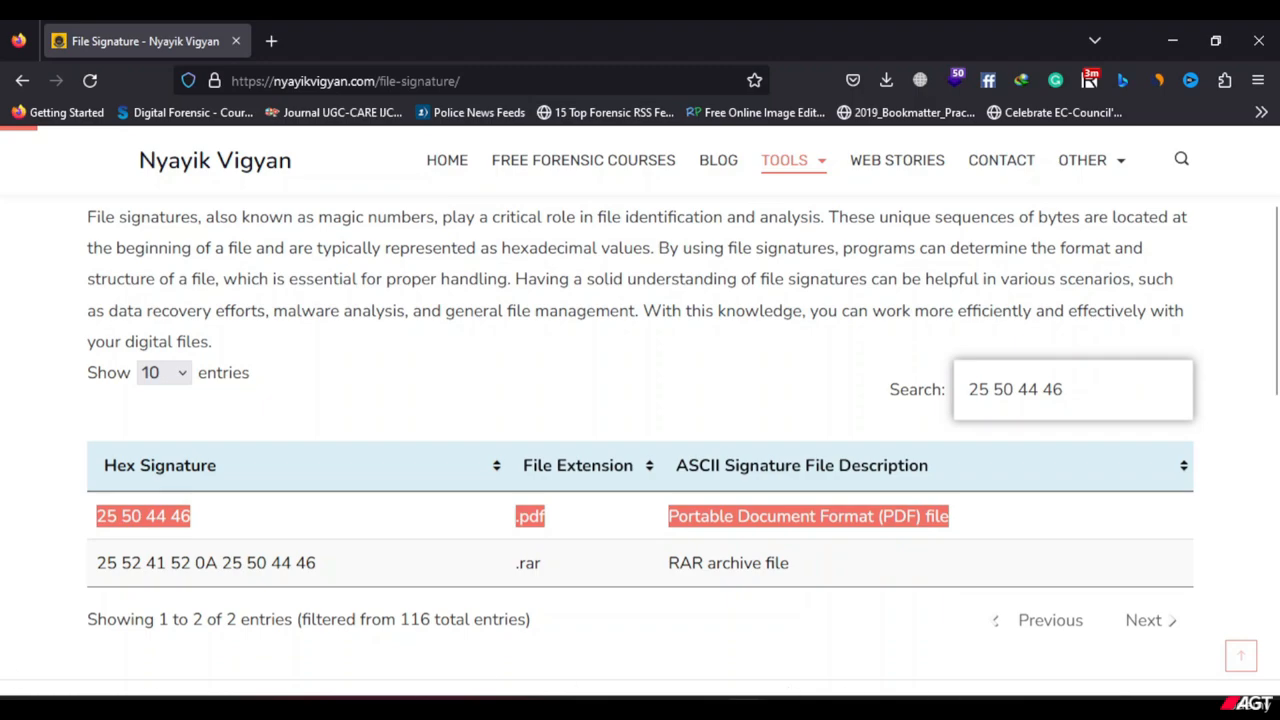
Switch to the FTK folder in File Explorer and rename the legal file to legal.pdf.
key("alt+Tab")
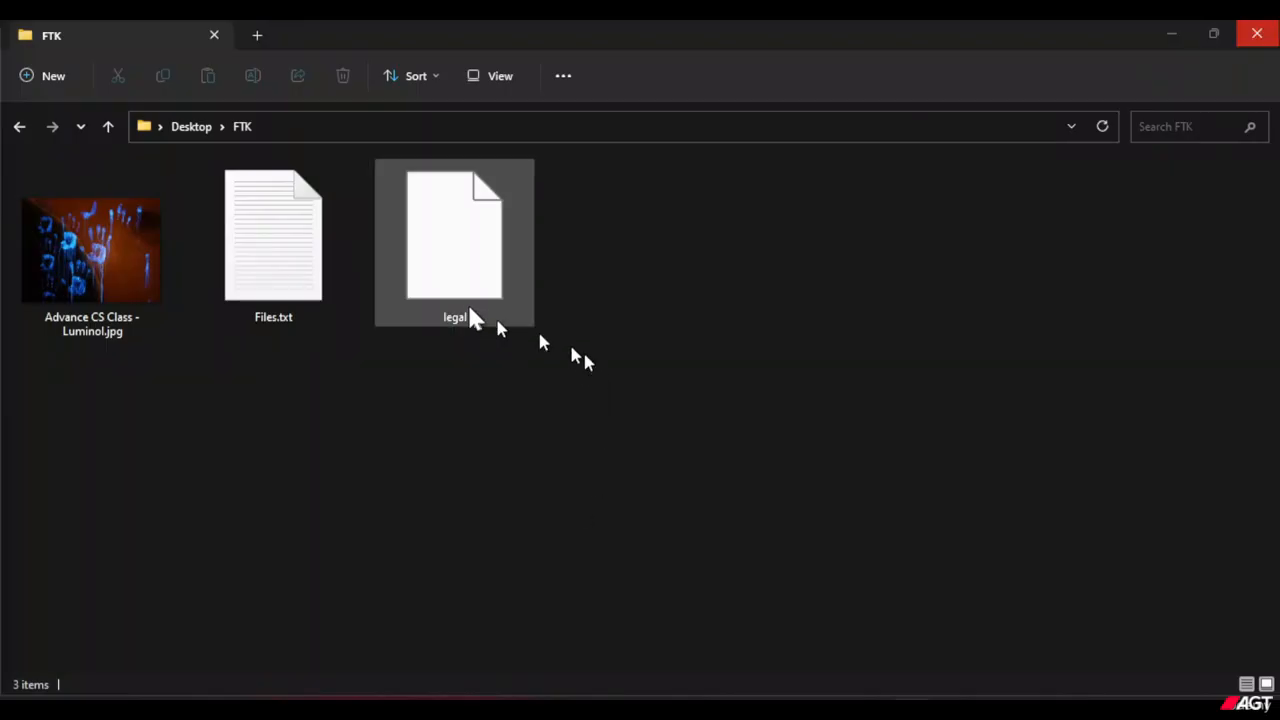
left_click(470, 314)
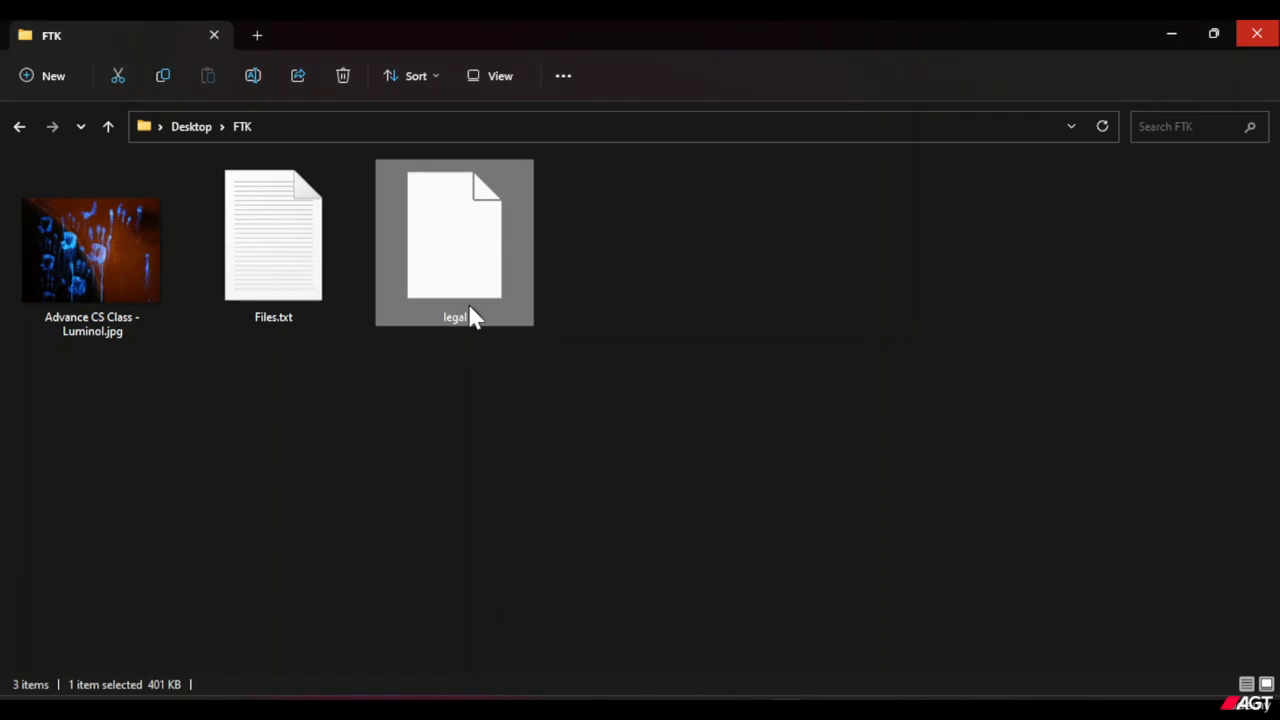
right_click(472, 316)
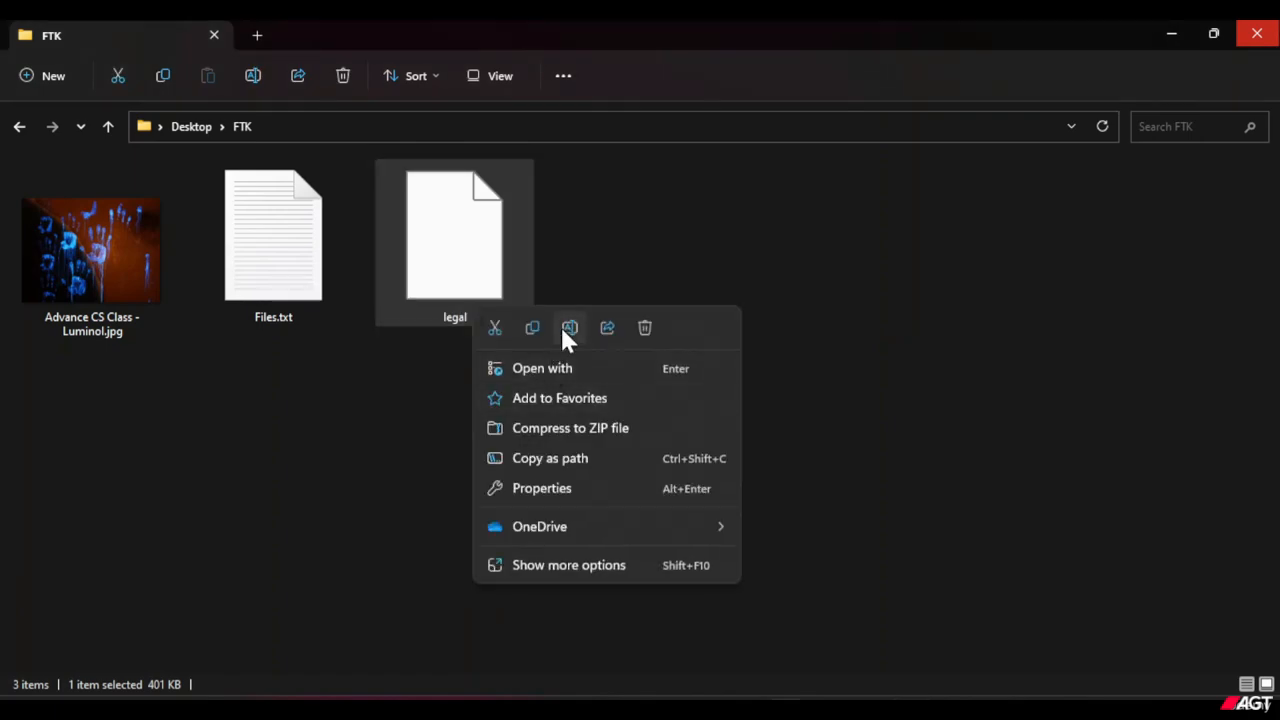
left_click(569, 328)
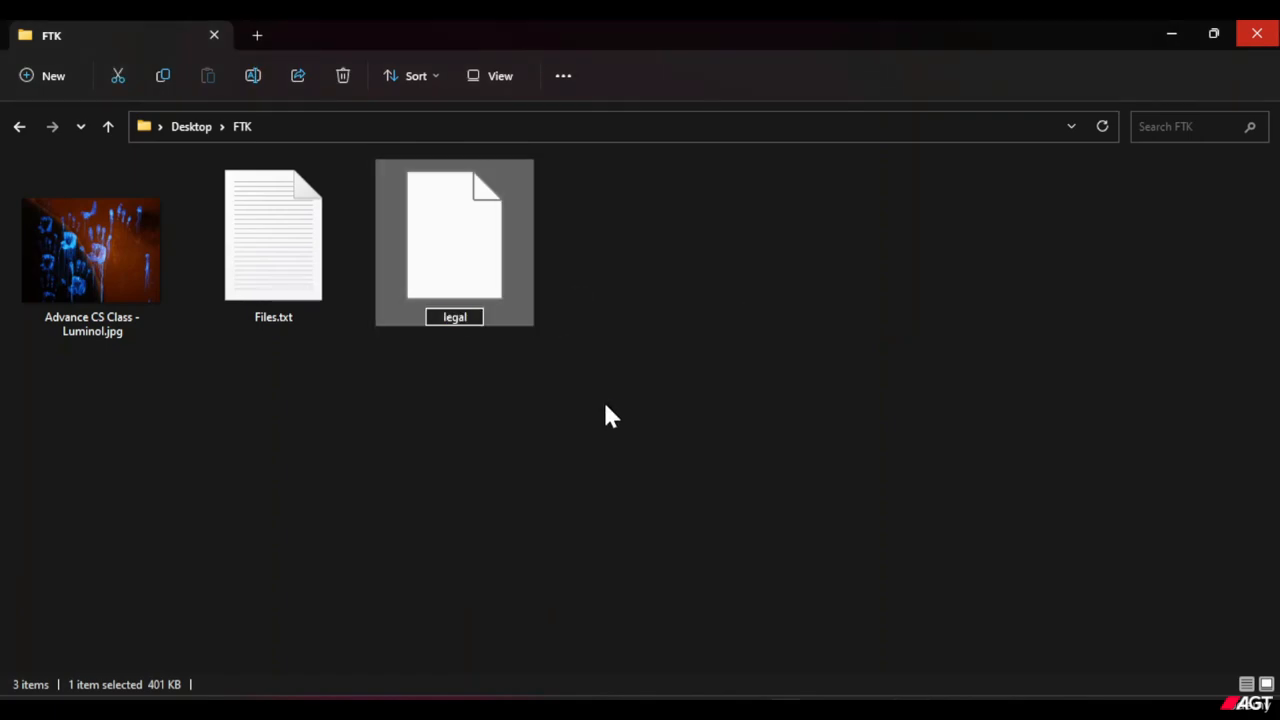
key("End")
type(".pdf")
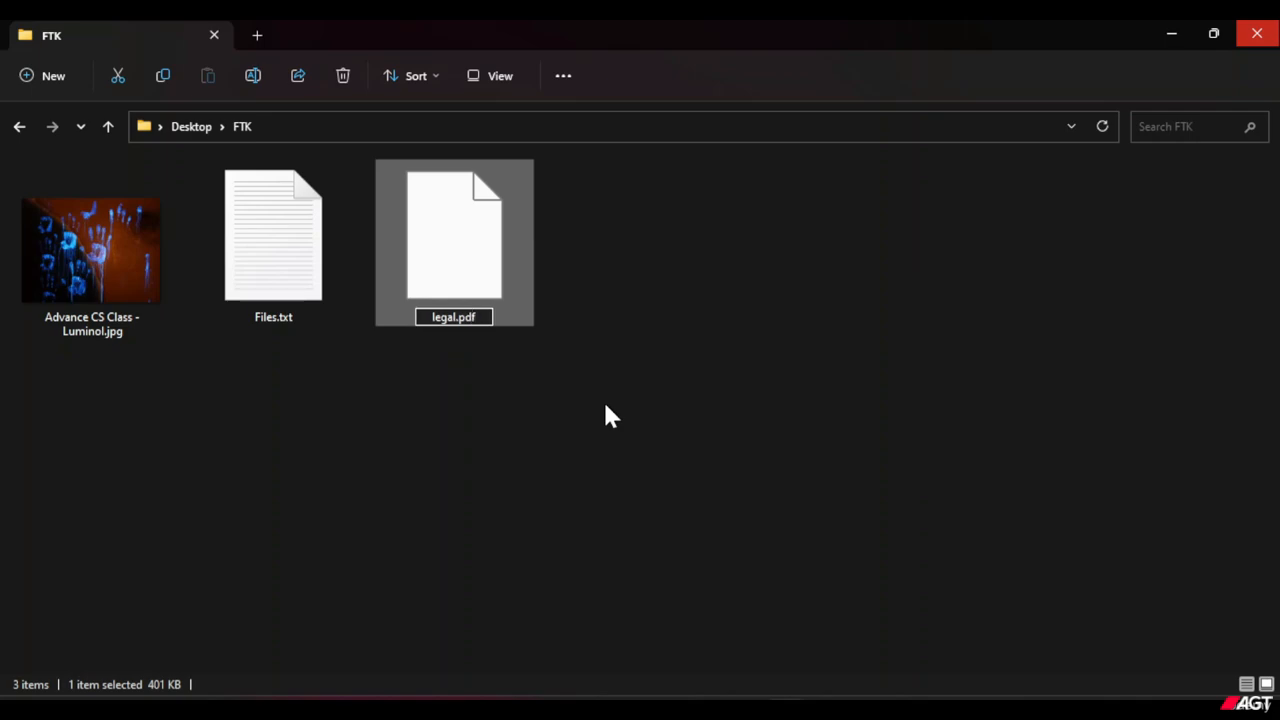
key("Return")
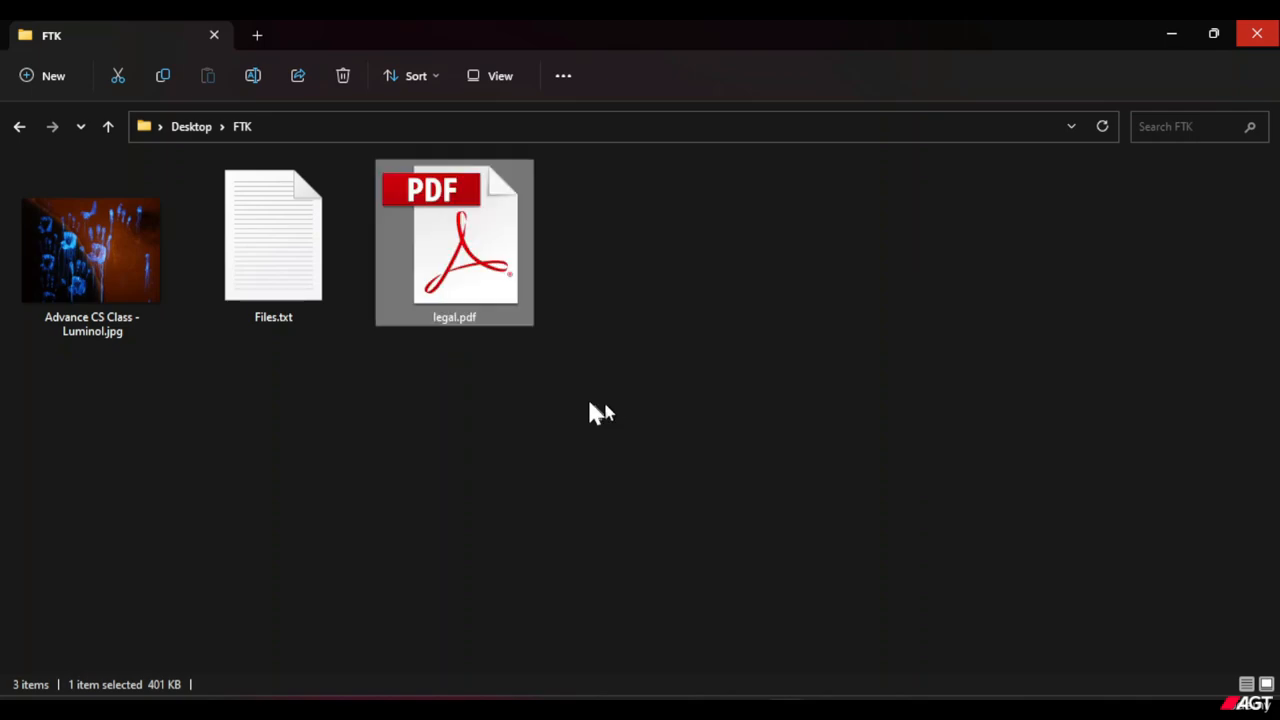
Open legal.pdf in Adobe Reader Touch and look through the content of its first pages.
right_click(489, 294)
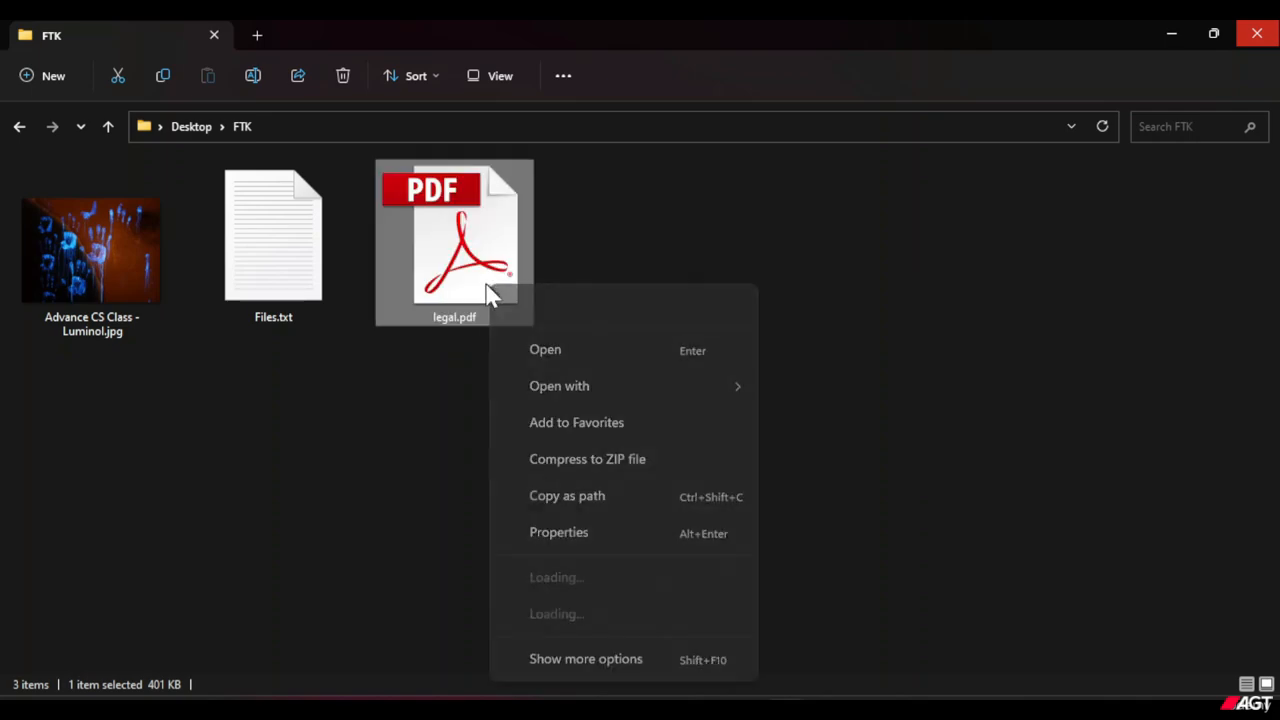
left_click(554, 357)
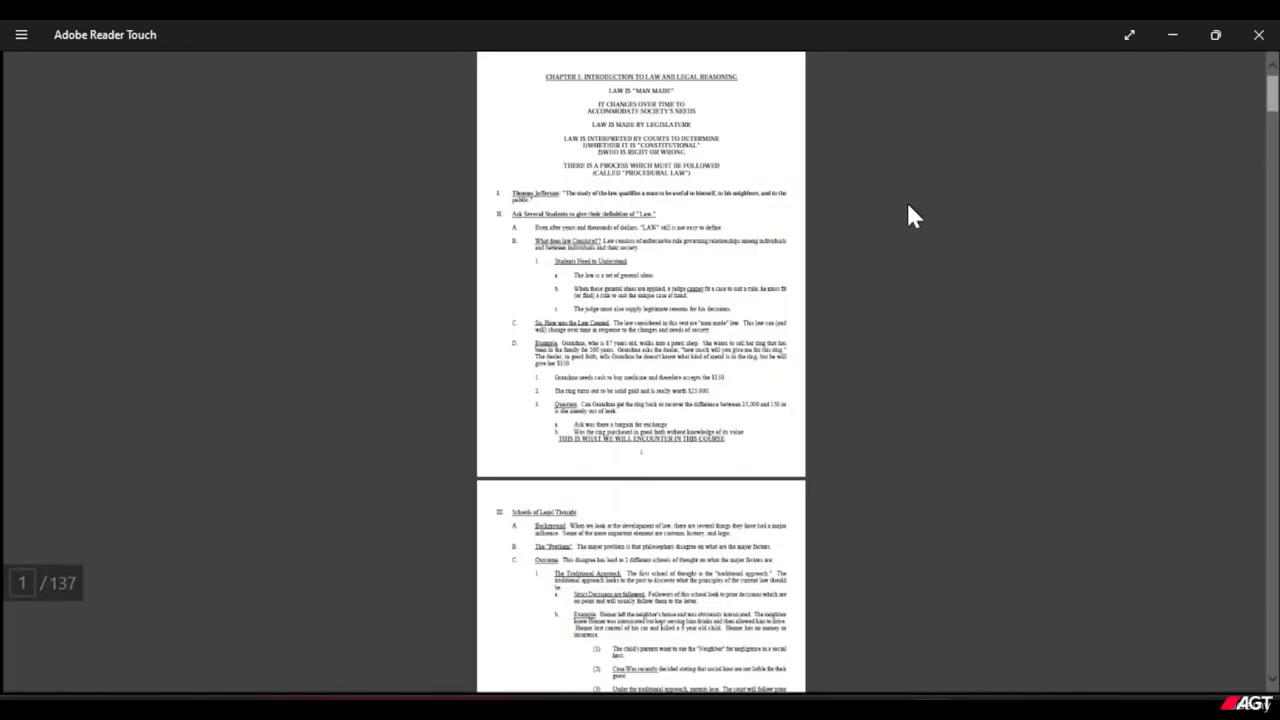
scroll(763, 209, "up", 2)
scroll(768, 220, "up", 2)
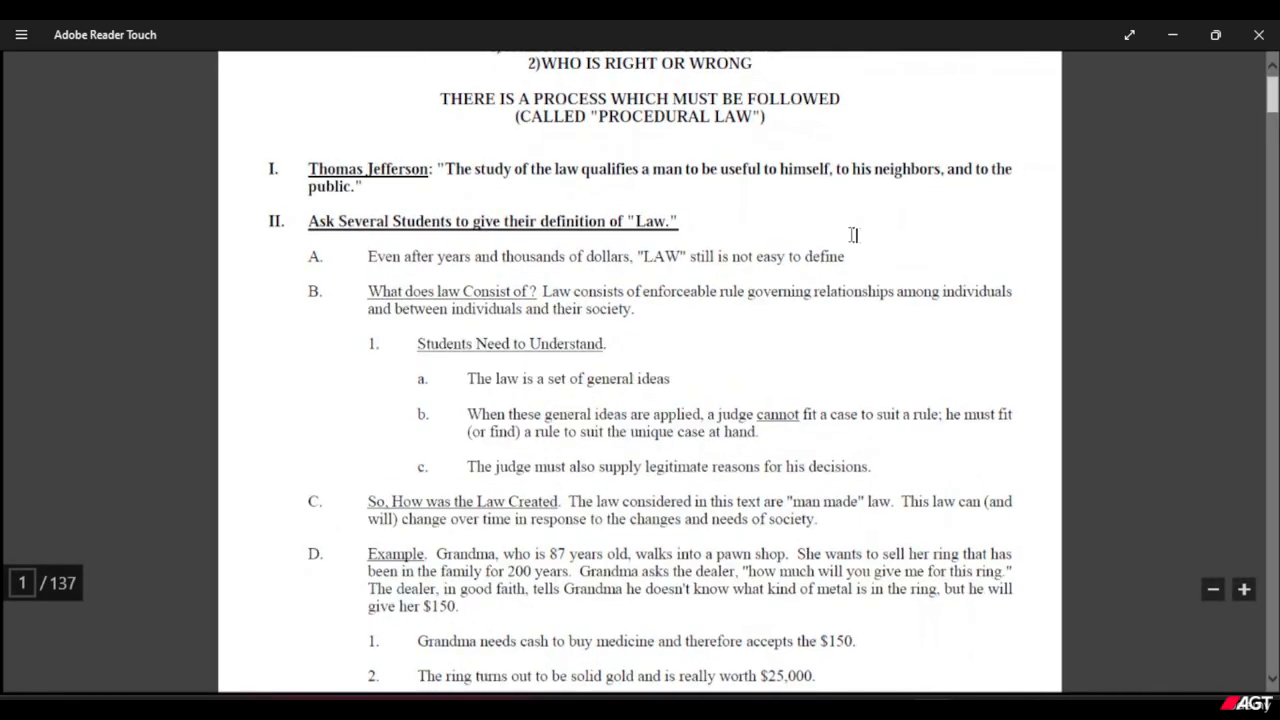
scroll(862, 247, "down", 4)
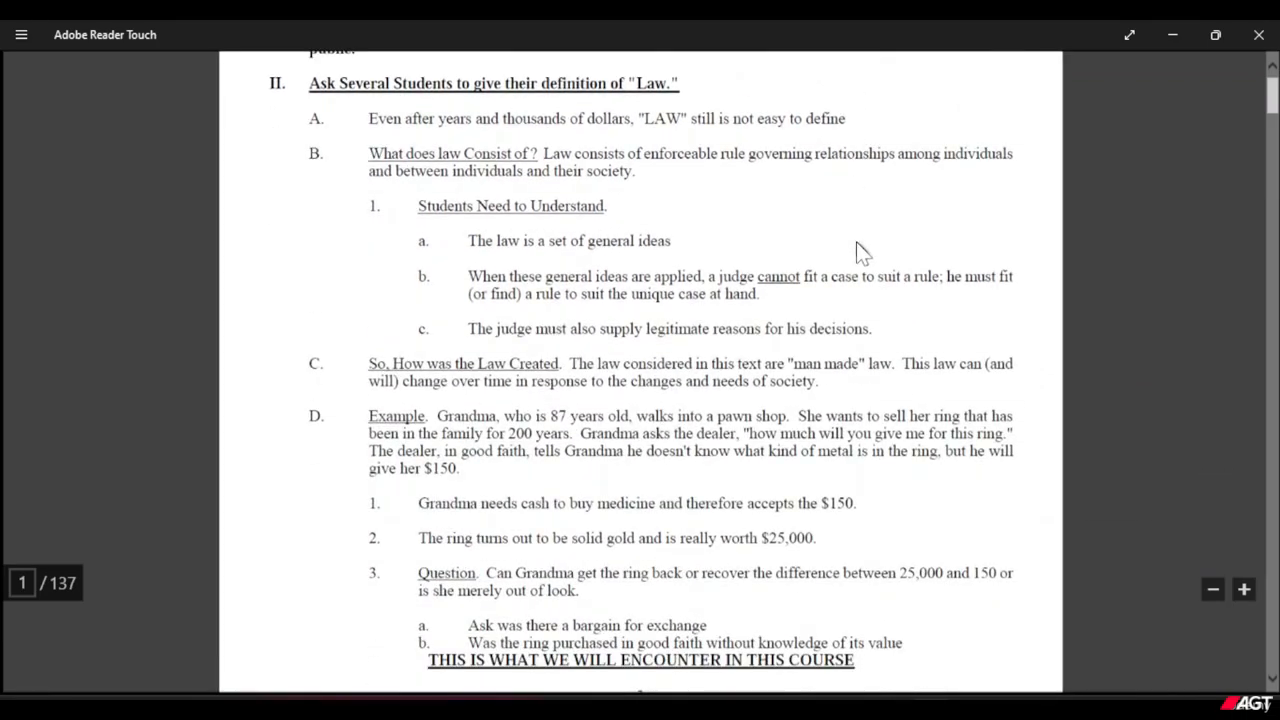
scroll(836, 331, "down", 20)
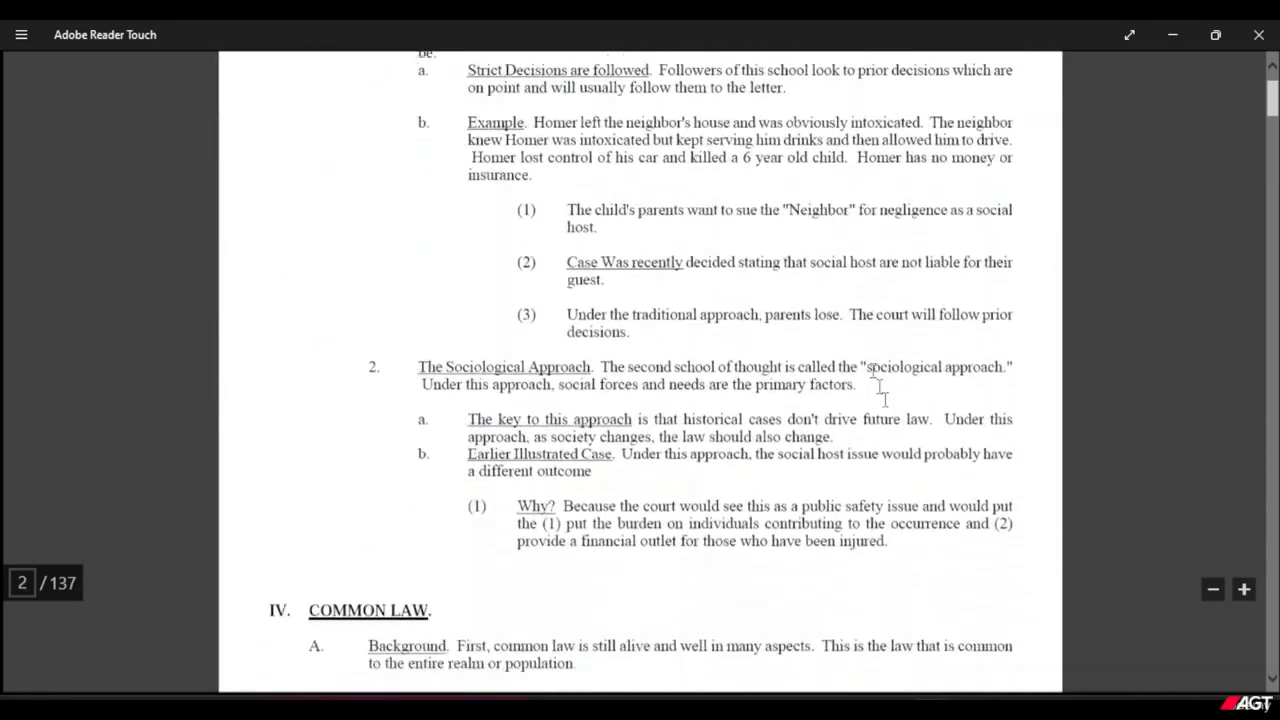
scroll(948, 422, "down", 20)
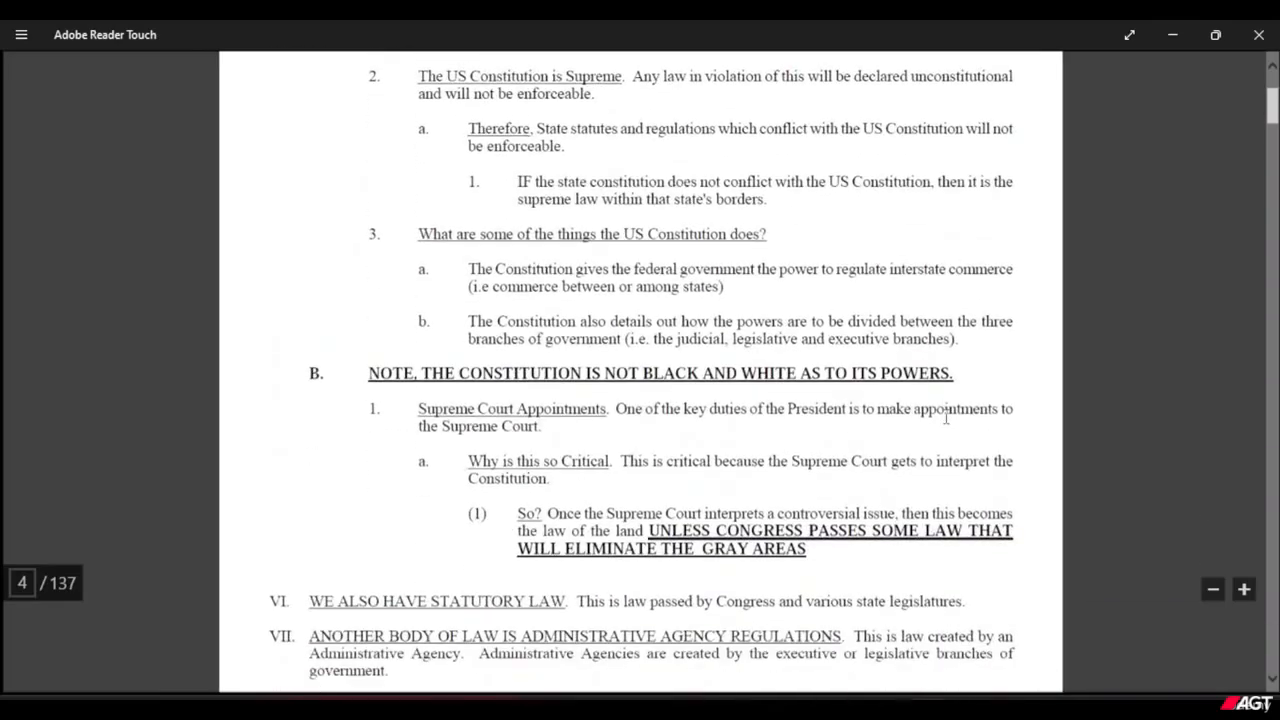
scroll(946, 416, "down", 20)
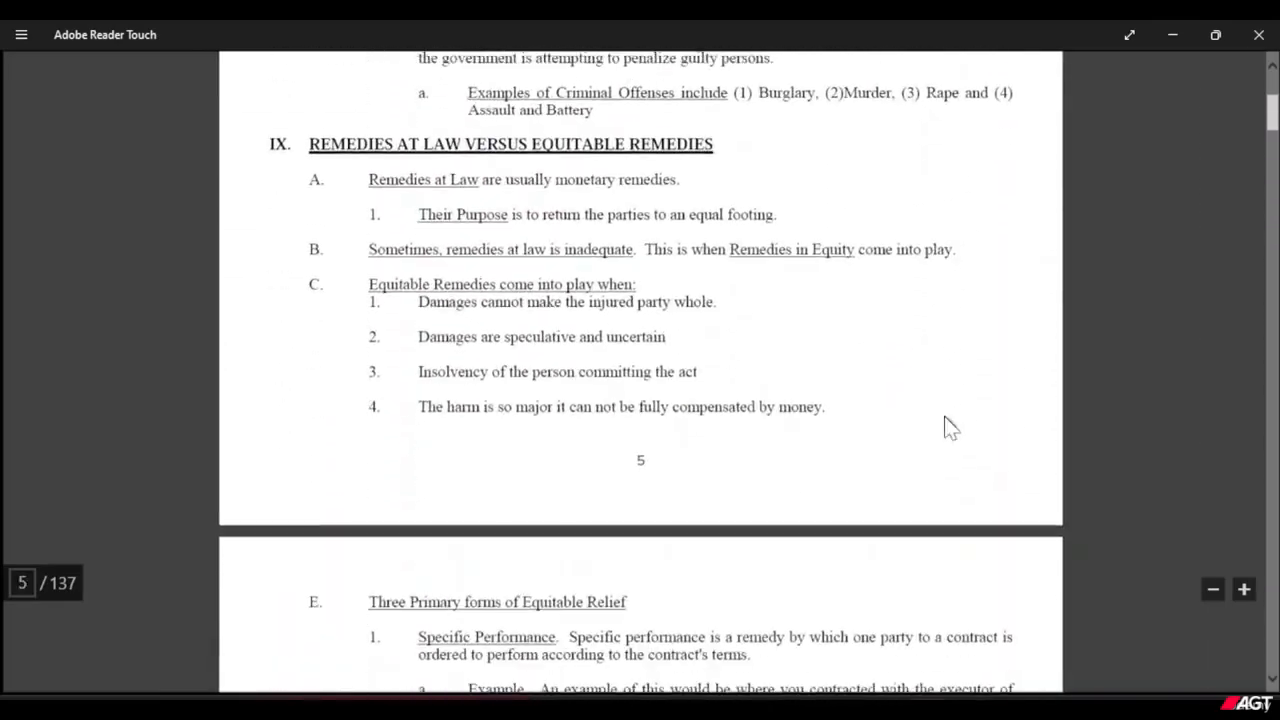
Look through more pages of the opened legal.pdf document, up to page 7 and back to page 3.
scroll(946, 416, "down", 10)
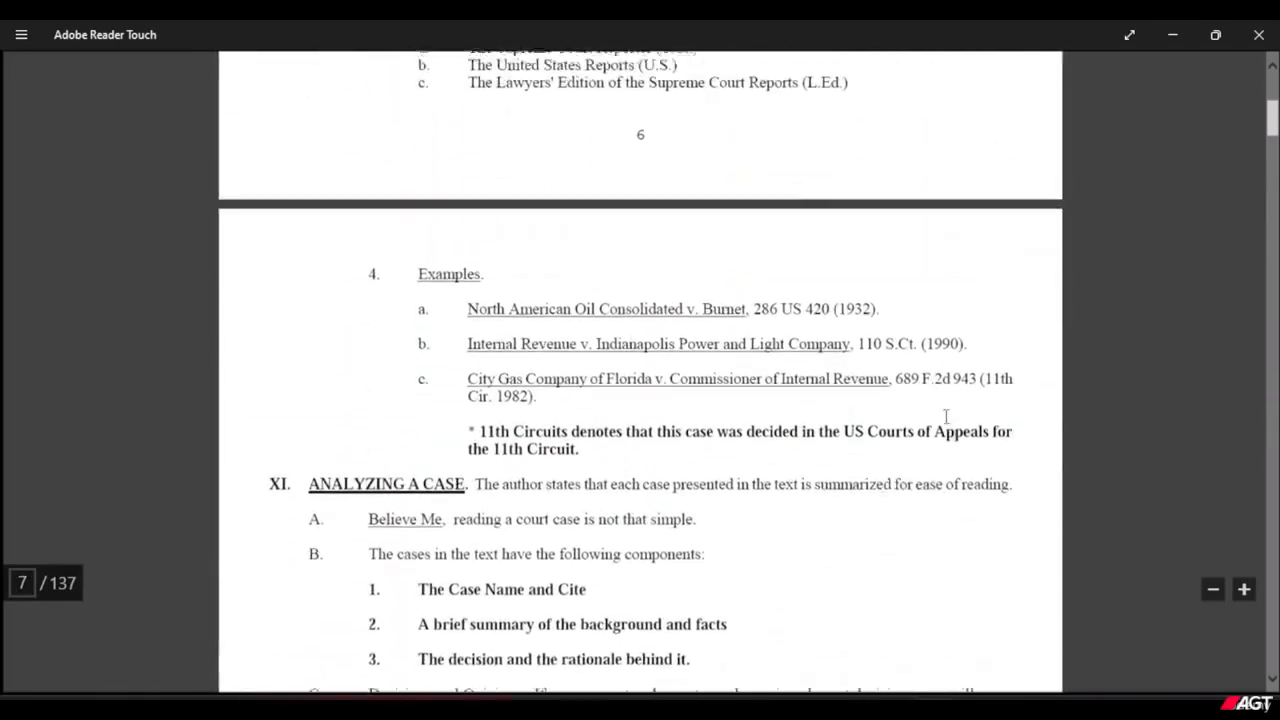
scroll(949, 423, "up", 15)
scroll(1026, 453, "up", 20)
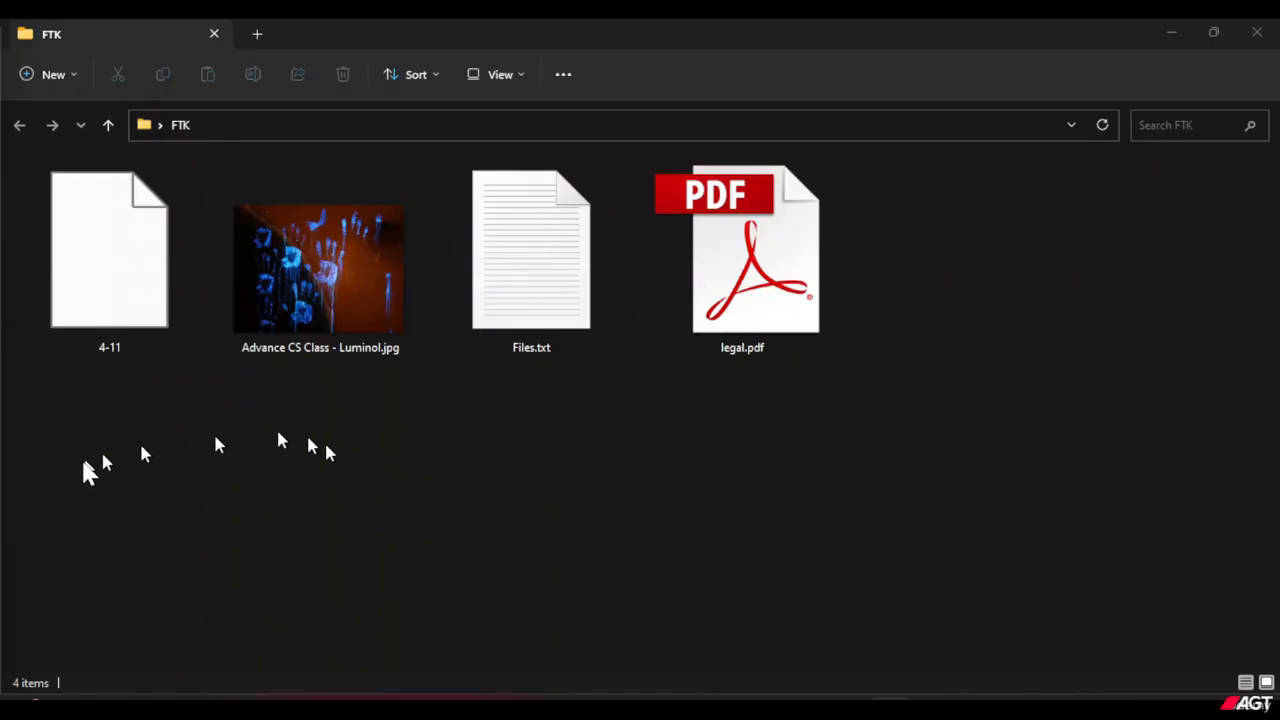
Switch to the FTK folder in File Explorer and arrange its window side by side with WinHex.
left_click_drag(80, 463, 180, 295)
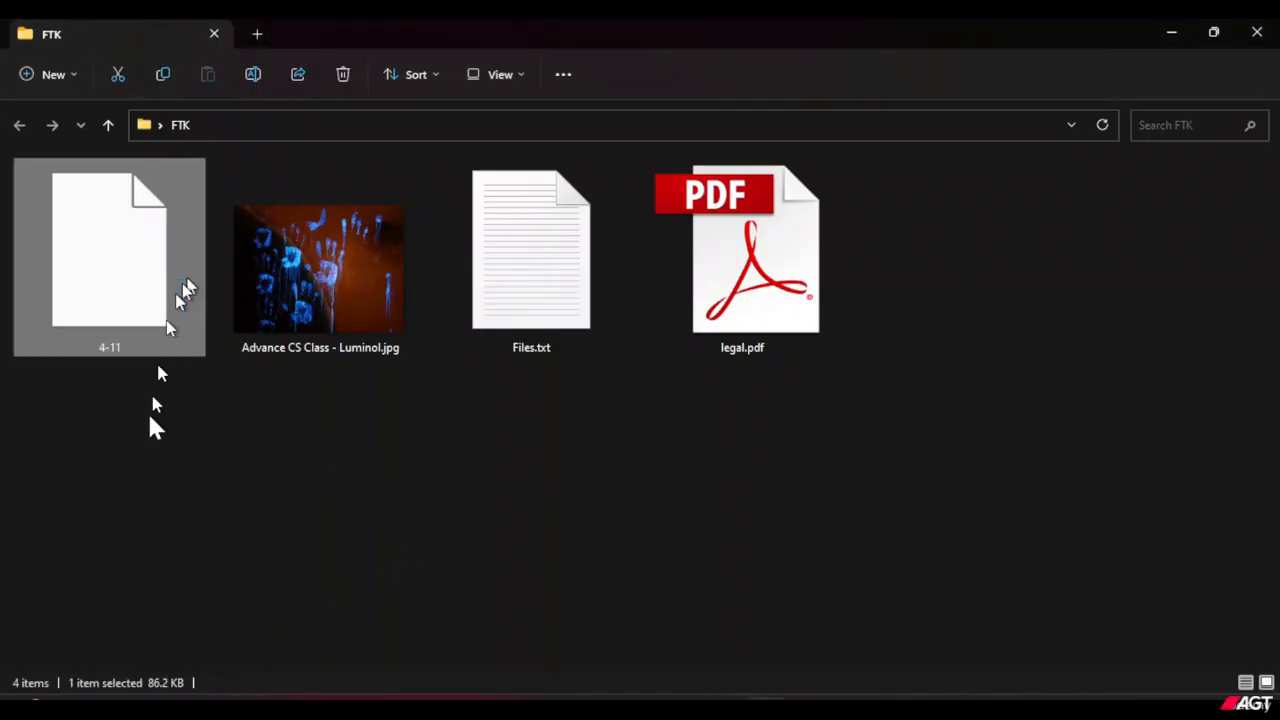
left_click_drag(80, 463, 145, 425)
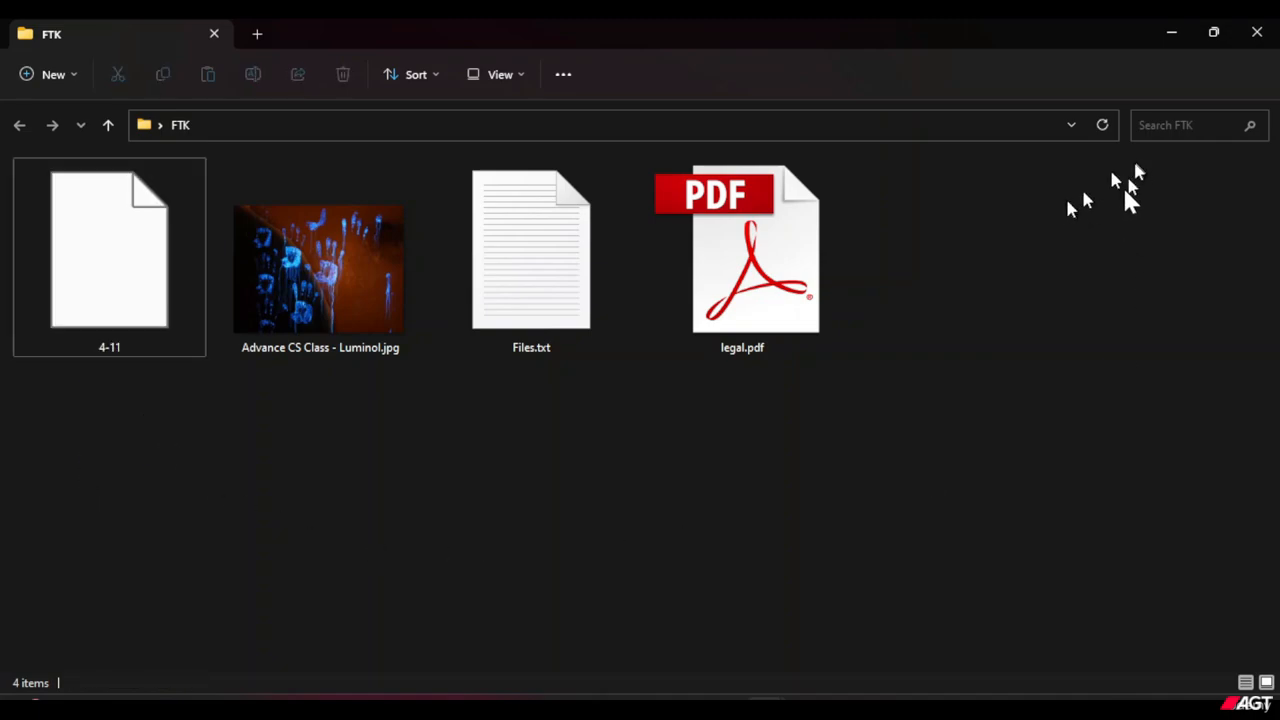
mouse_move(1218, 36)
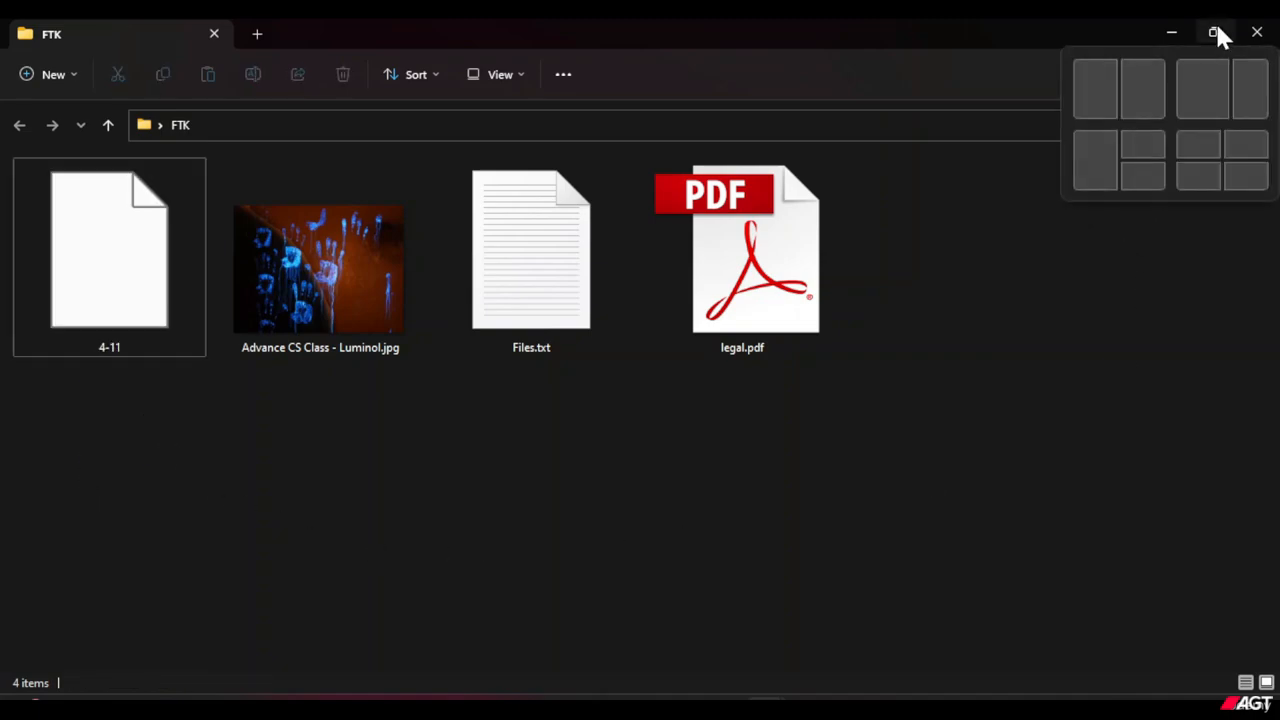
left_click(1106, 70)
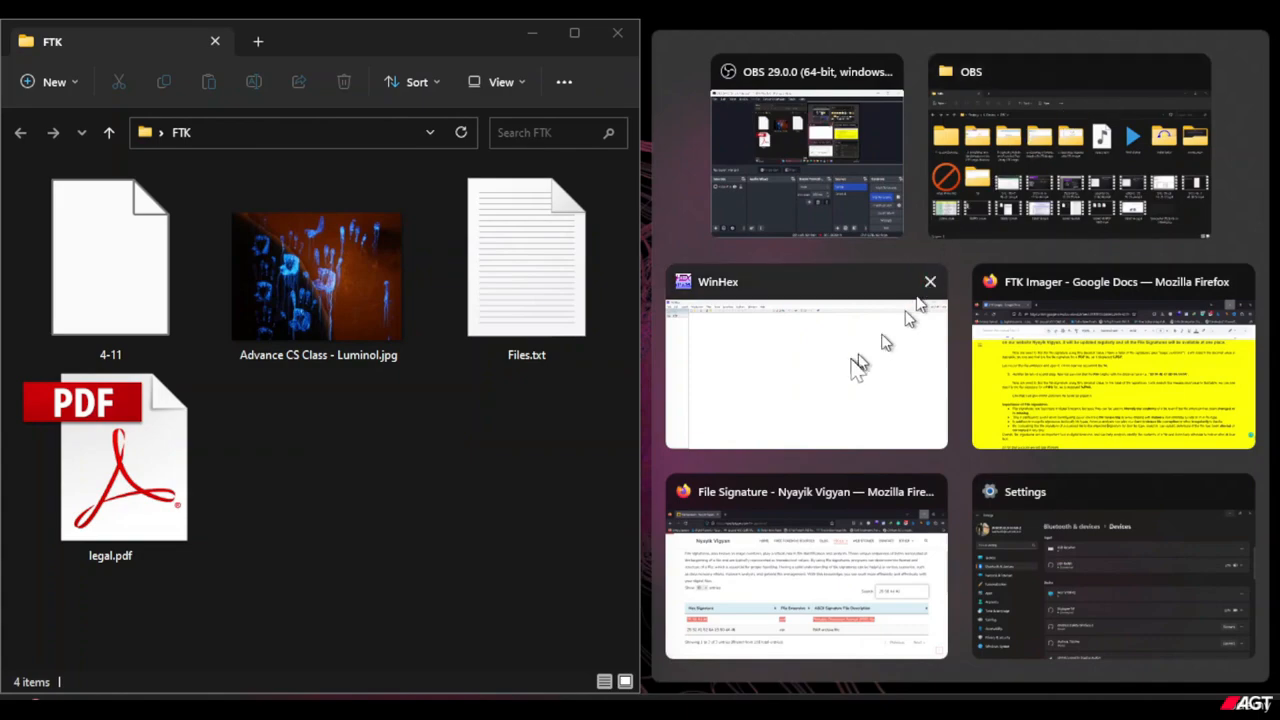
left_click(855, 368)
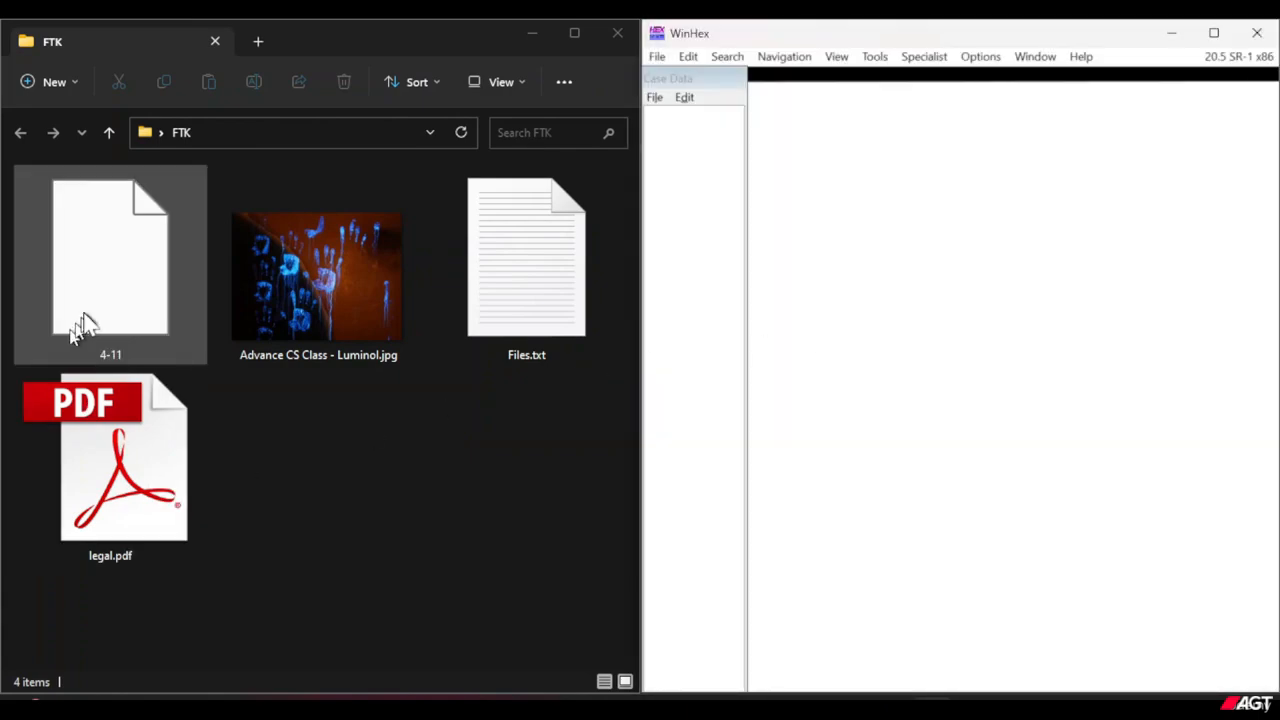
Open the 4-11 file from the FTK folder in WinHex and select its first four bytes, 89 50 4E 47.
left_click_drag(80, 329, 881, 406)
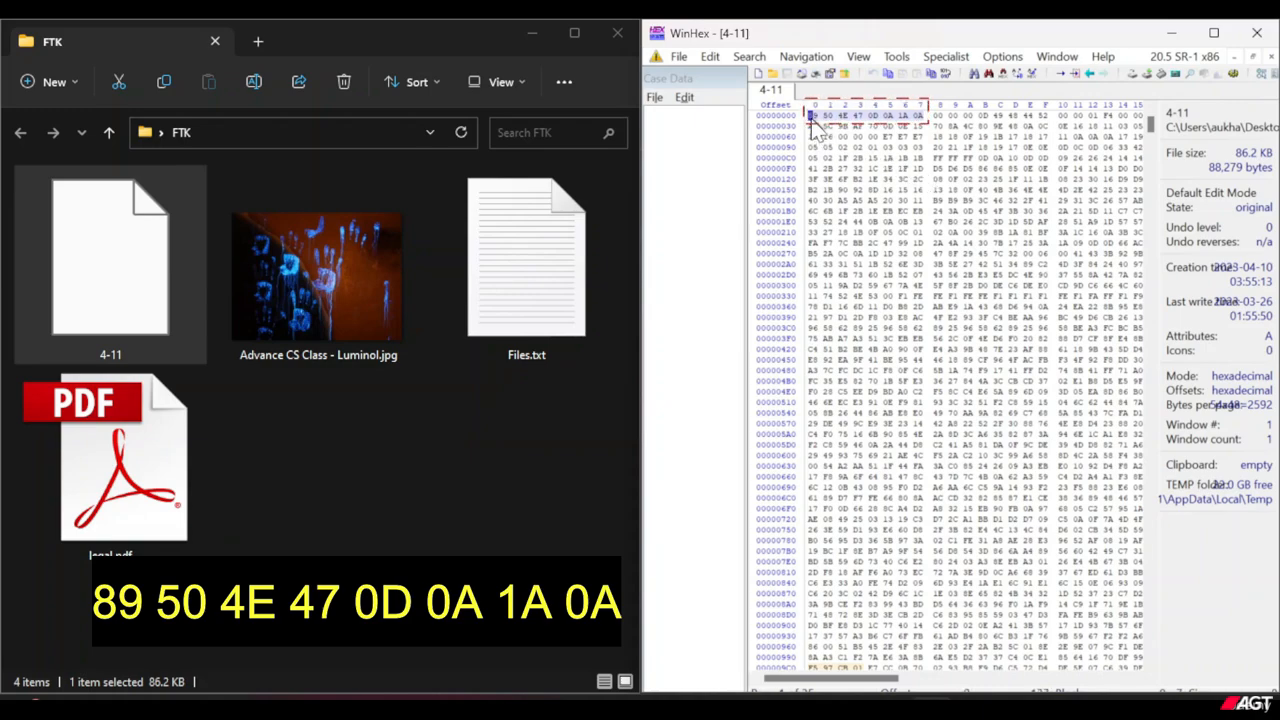
left_click_drag(815, 118, 854, 121)
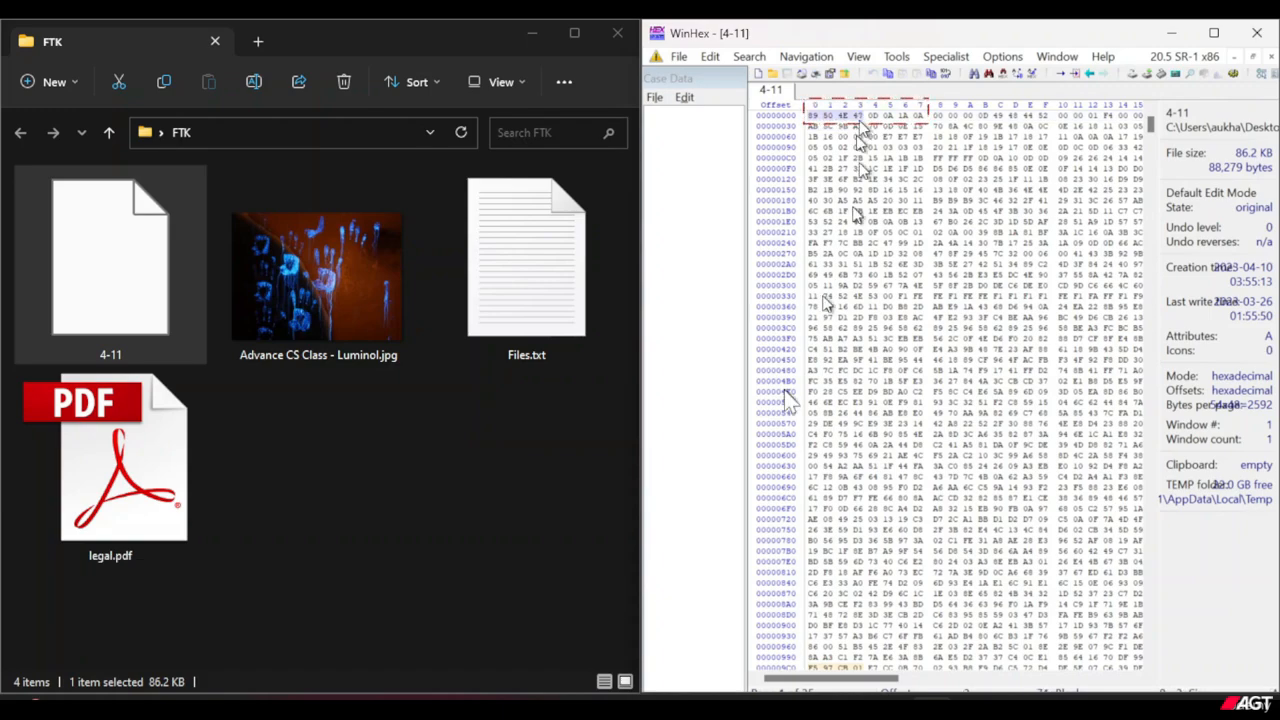
Switch to the file signature page in Firefox and search the table for 89 50 4E 47 0D 0A 1A 0A.
left_click(776, 672)
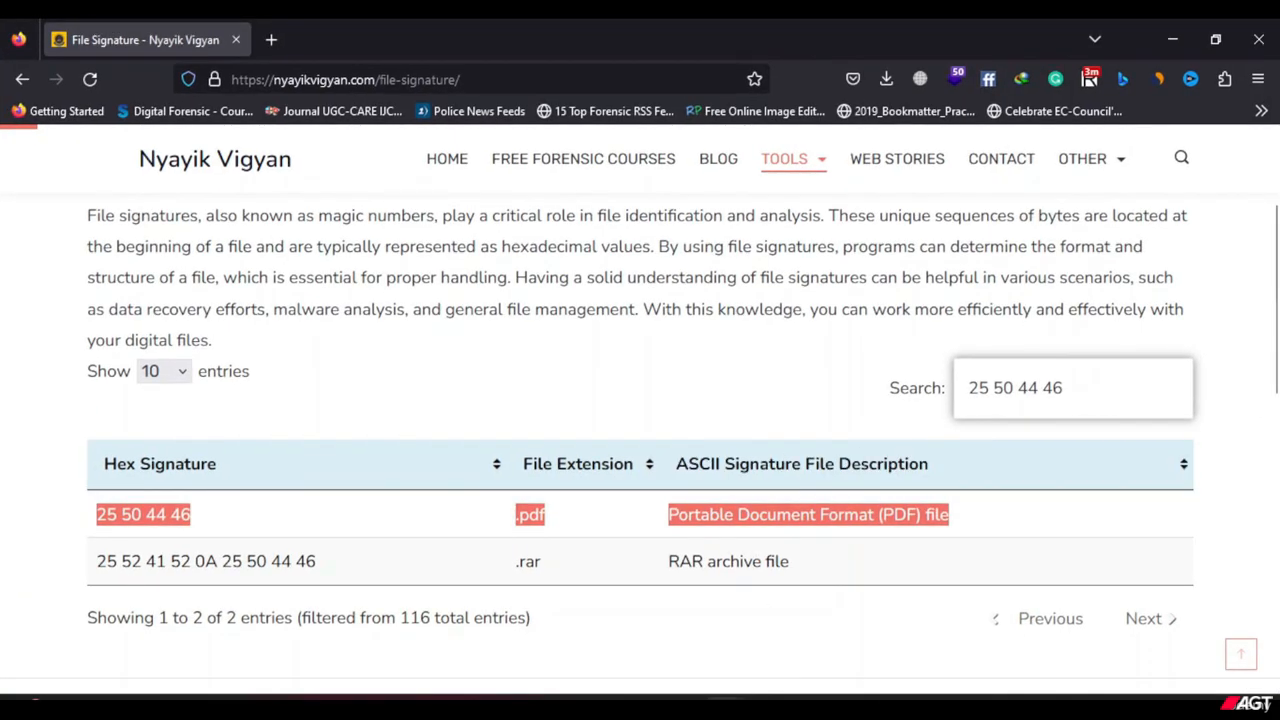
key("alt+Tab")
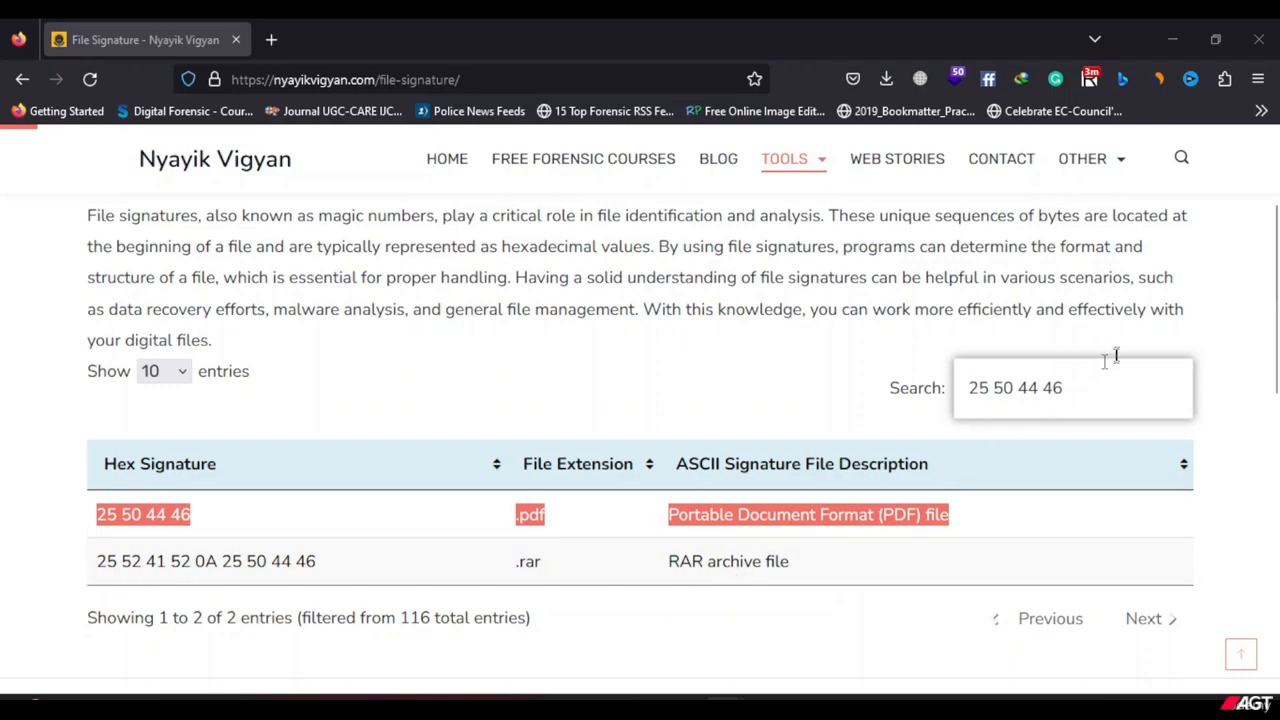
left_click(1080, 393)
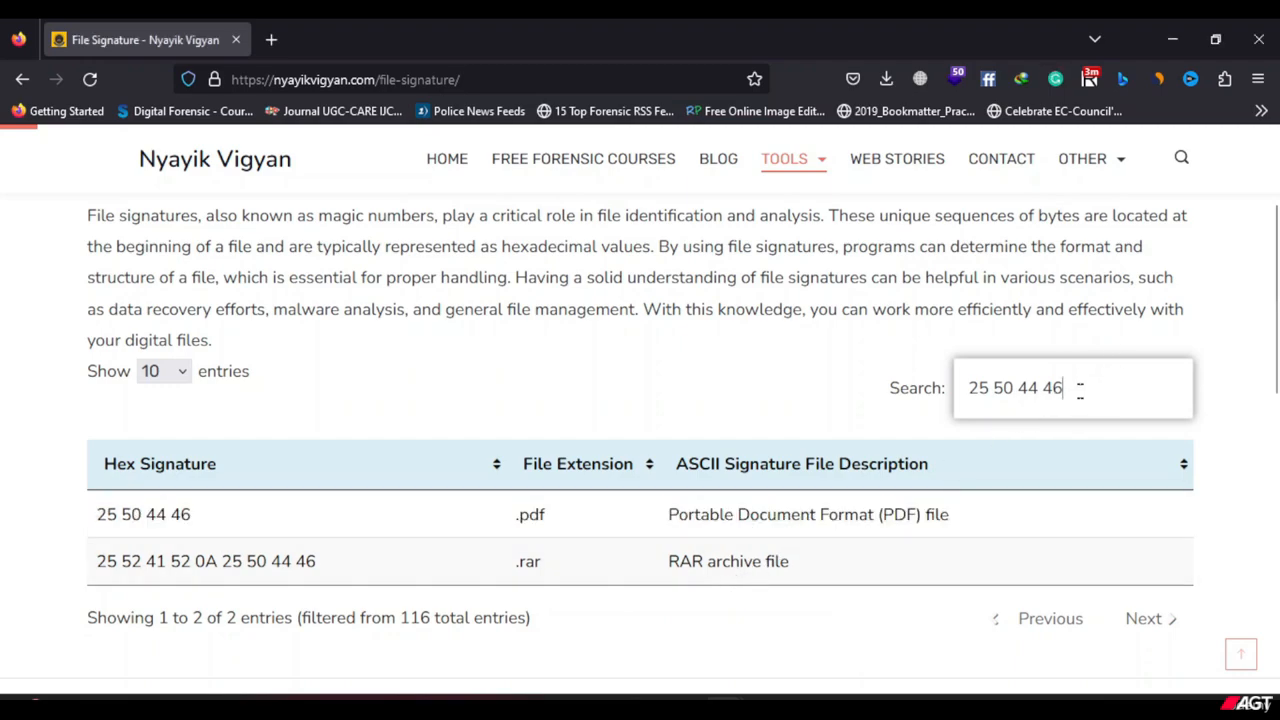
left_click_drag(1080, 390, 947, 388)
key("BackSpace")
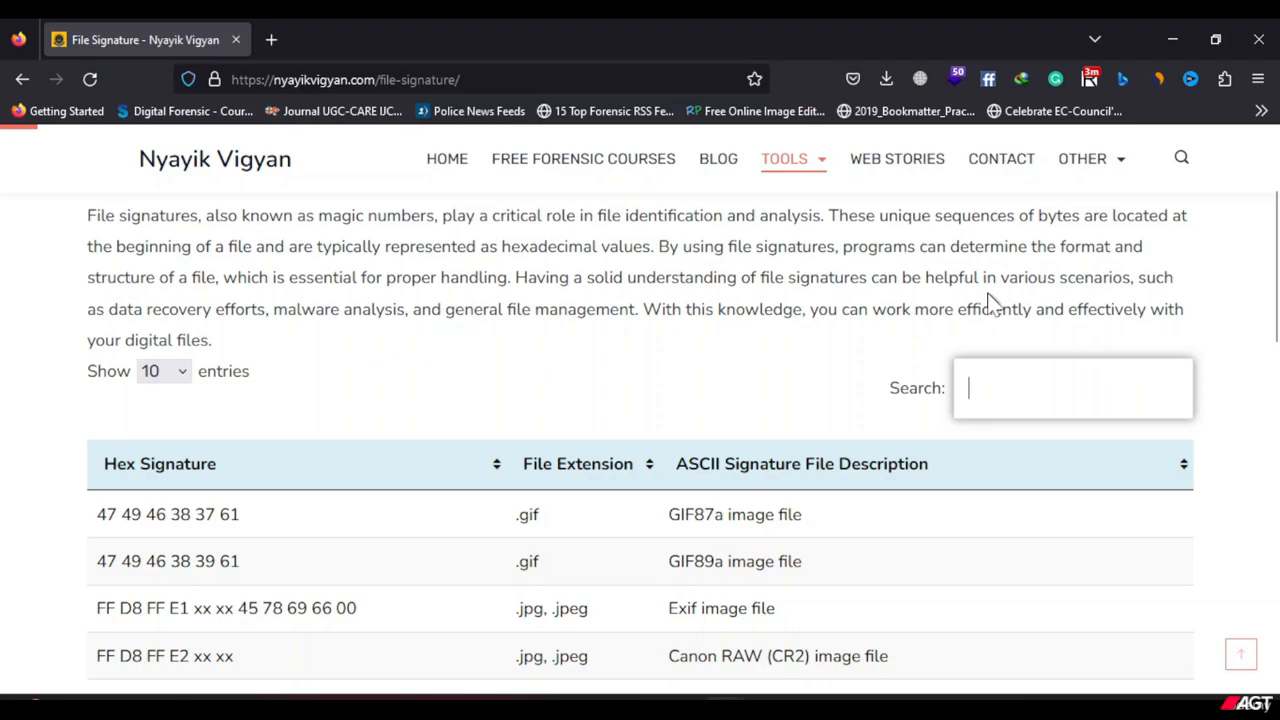
type("89 ")
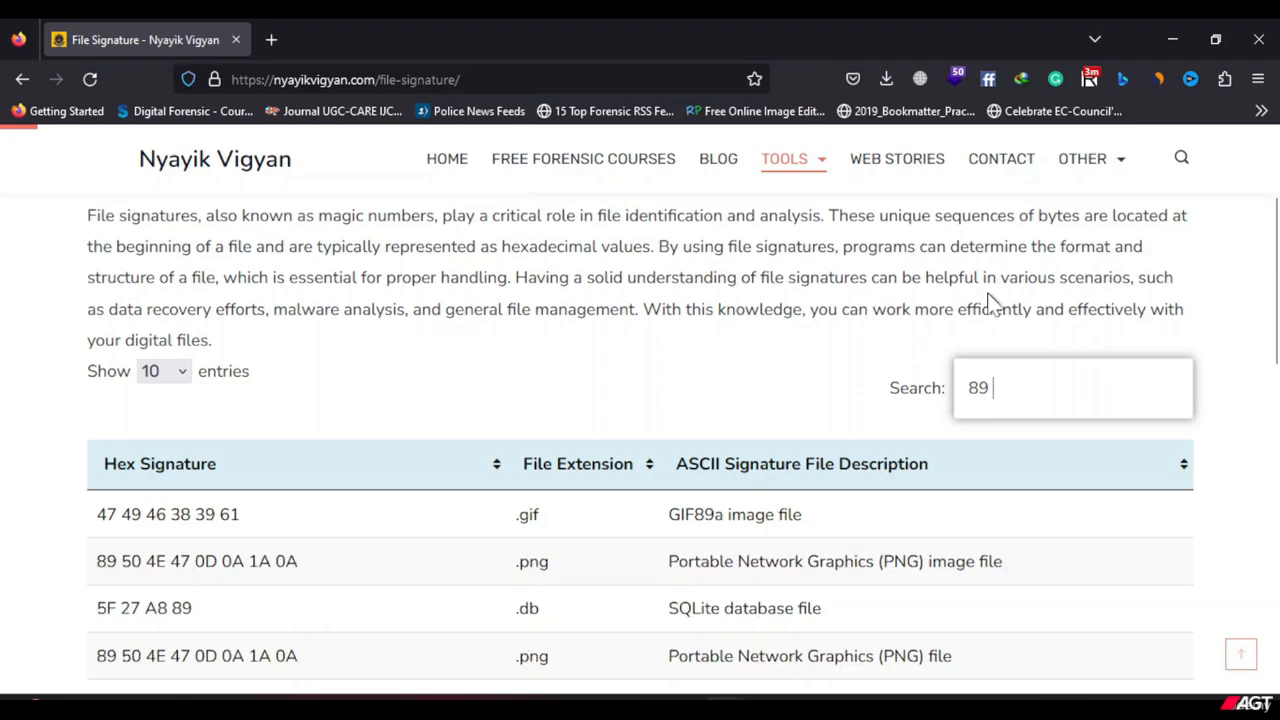
type("50 4")
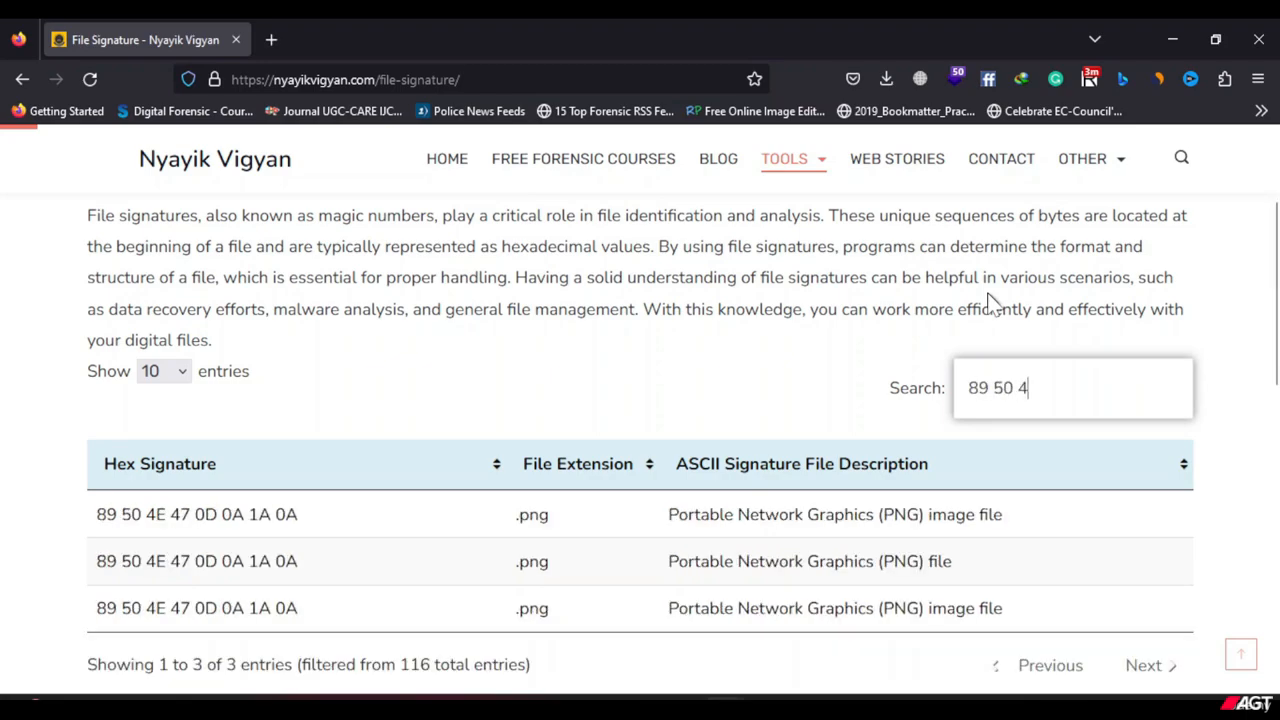
type("E 47 0D")
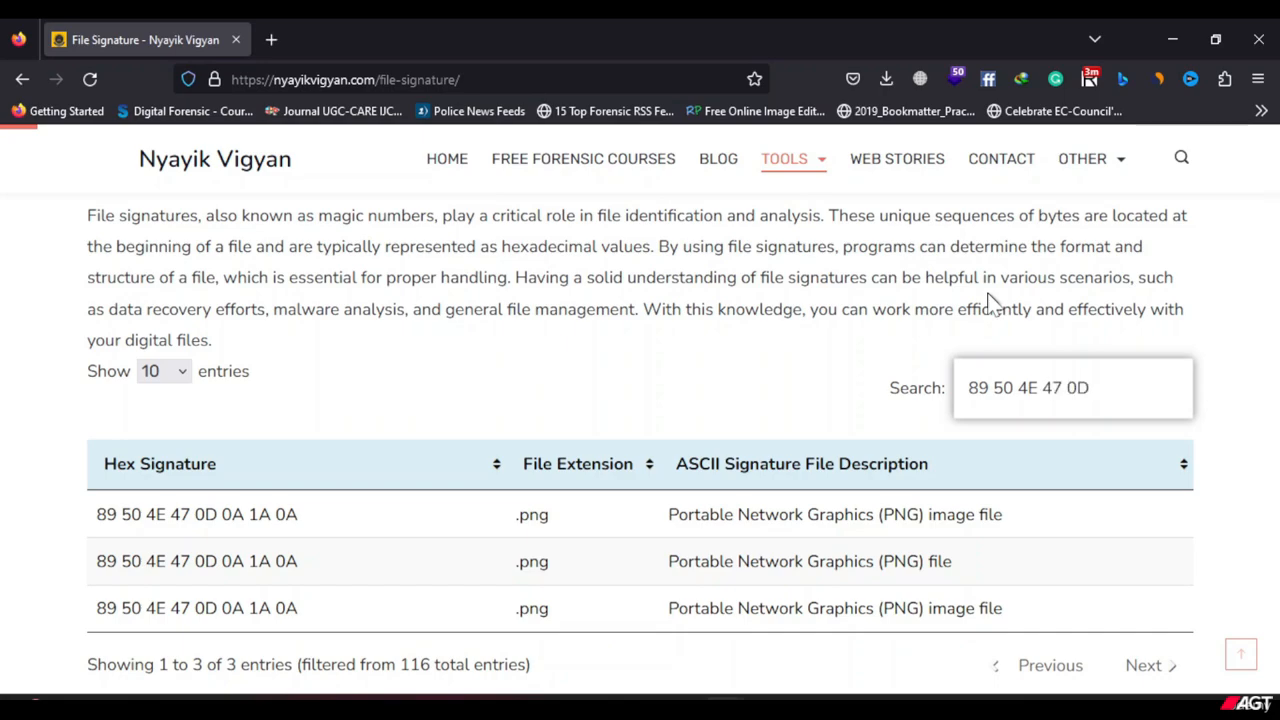
type(" 0A 1A 0A")
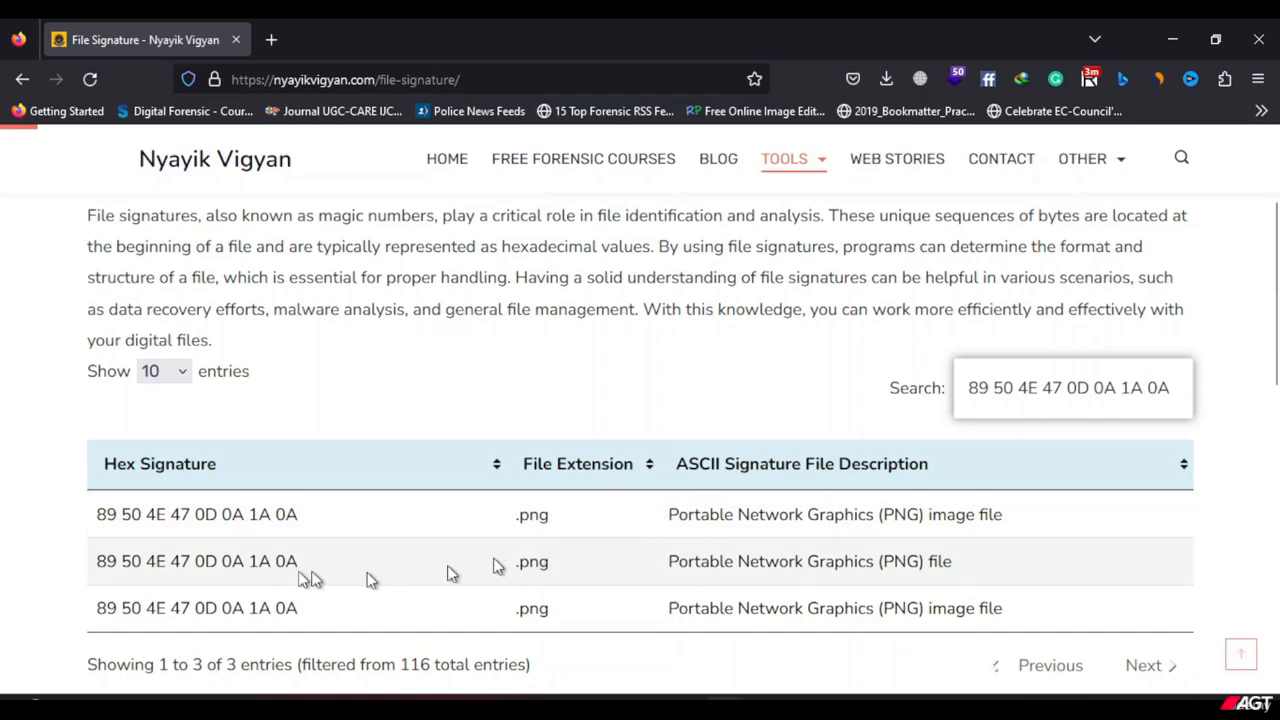
Highlight the first matching .png signature row to check its extension, and clear the highlight.
left_click_drag(90, 525, 1030, 530)
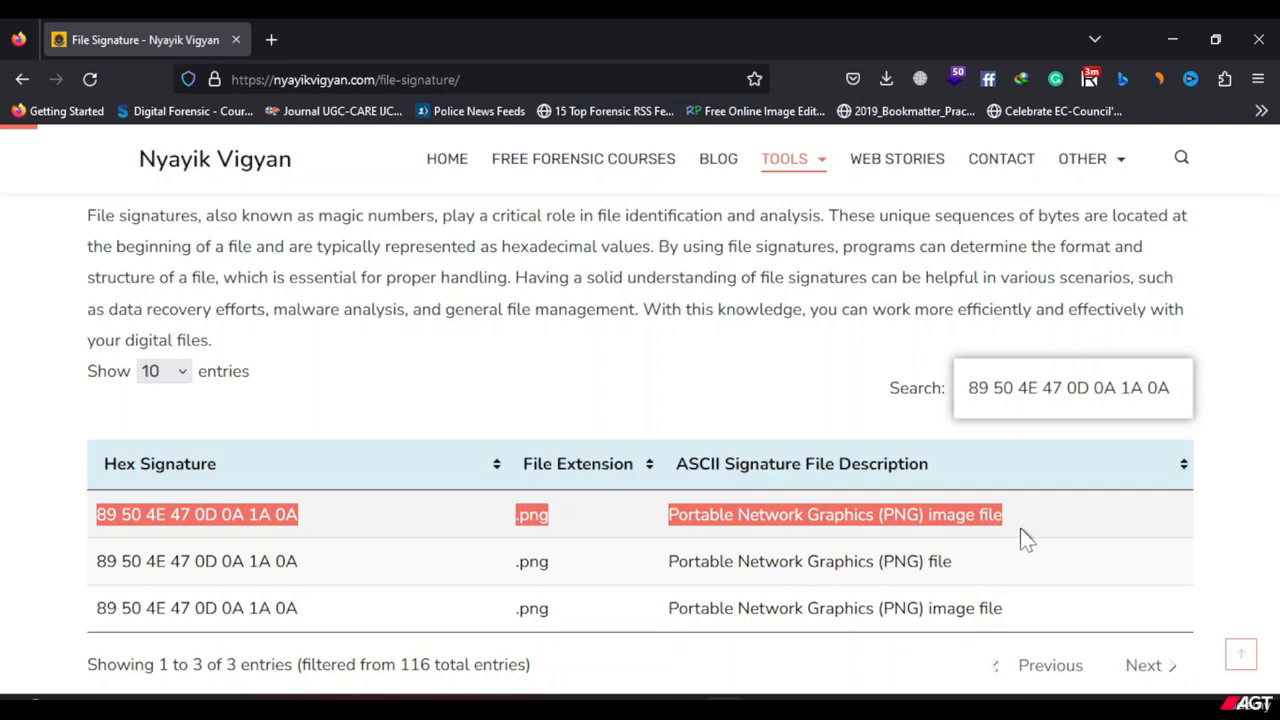
left_click(548, 518)
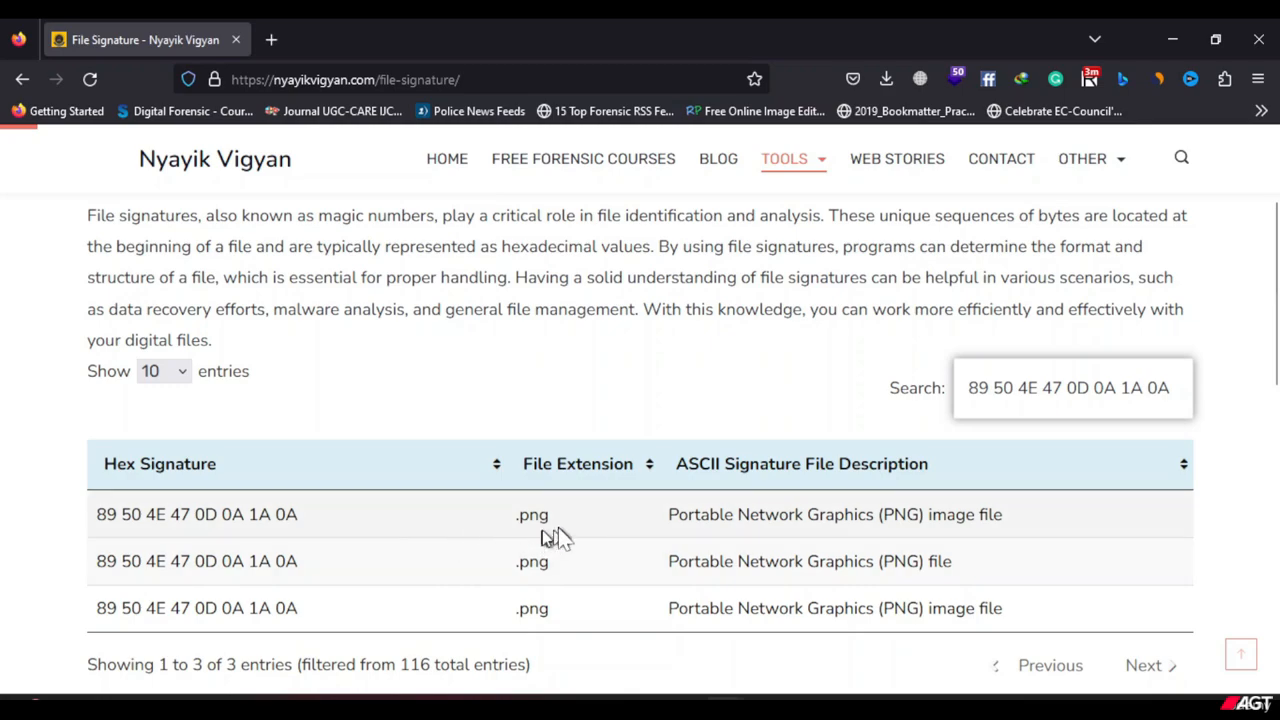
left_click_drag(548, 538, 486, 537)
left_click(500, 540)
Return to the FTK folder in File Explorer, maximize its window and rename the 4-11 file to 4-11.png.
left_click(1172, 40)
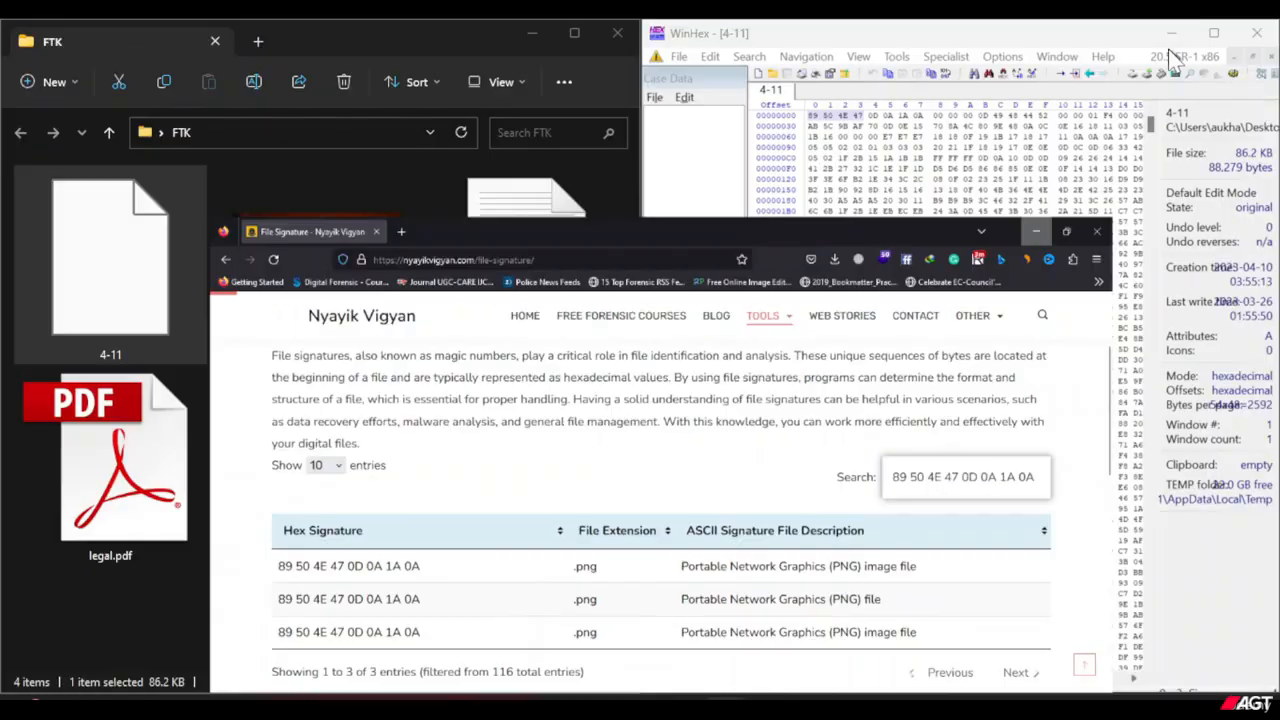
left_click(245, 400)
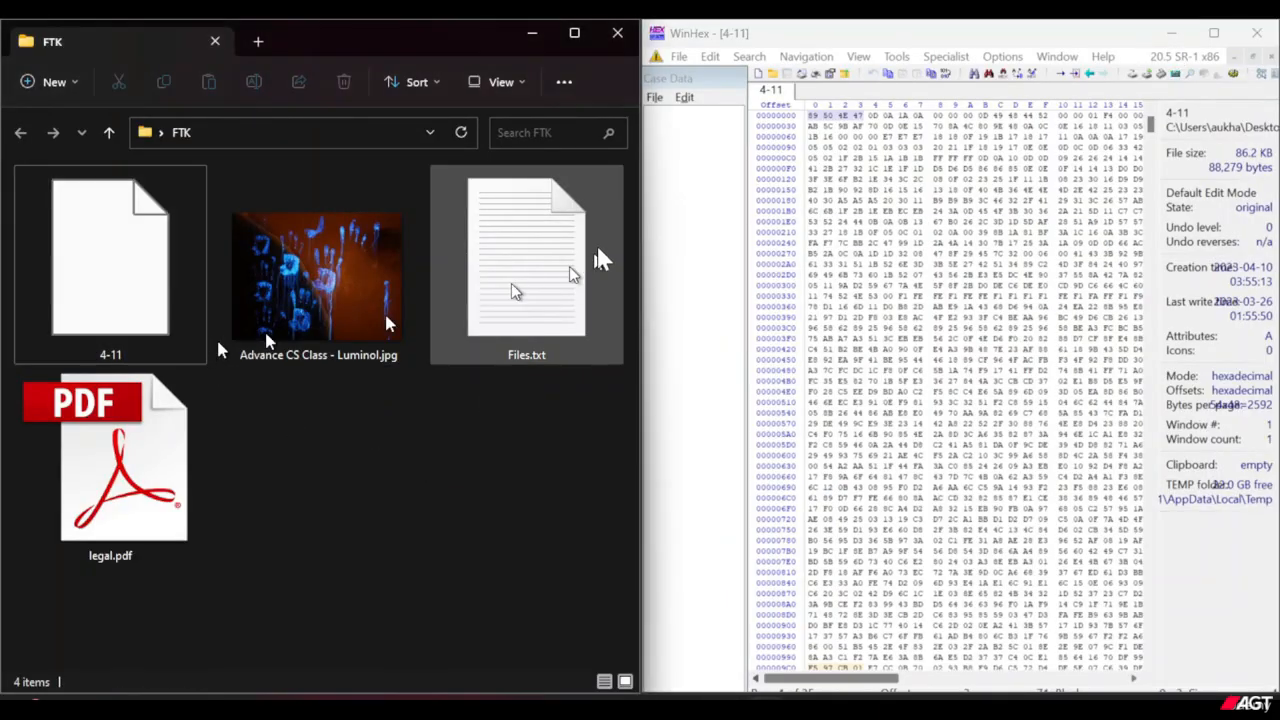
left_click(578, 36)
left_click(146, 352)
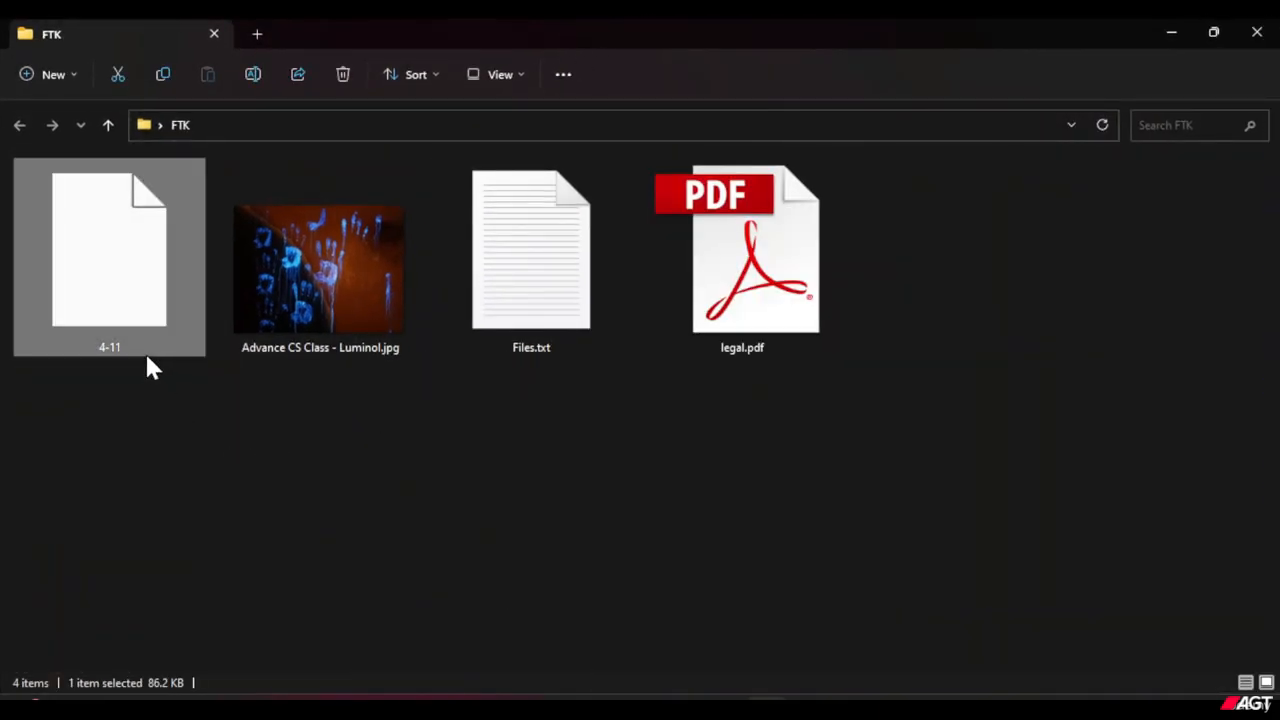
right_click(144, 347)
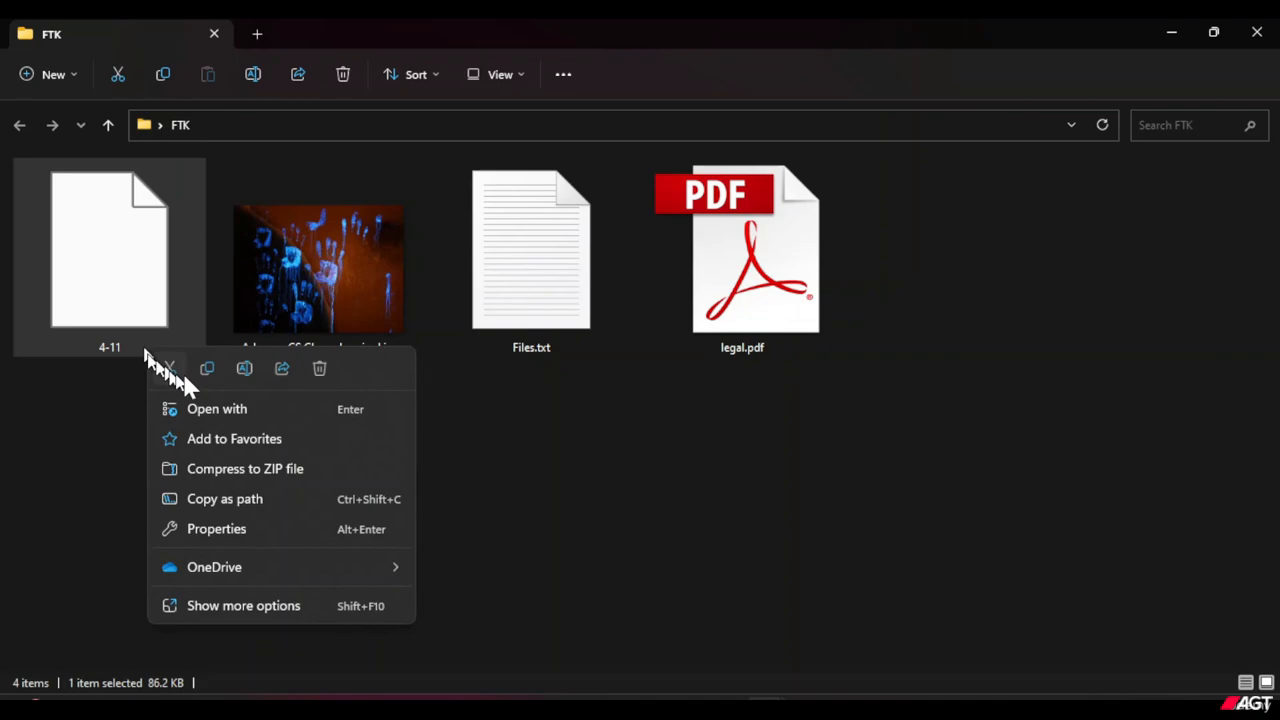
left_click(239, 375)
key("BackSpace")
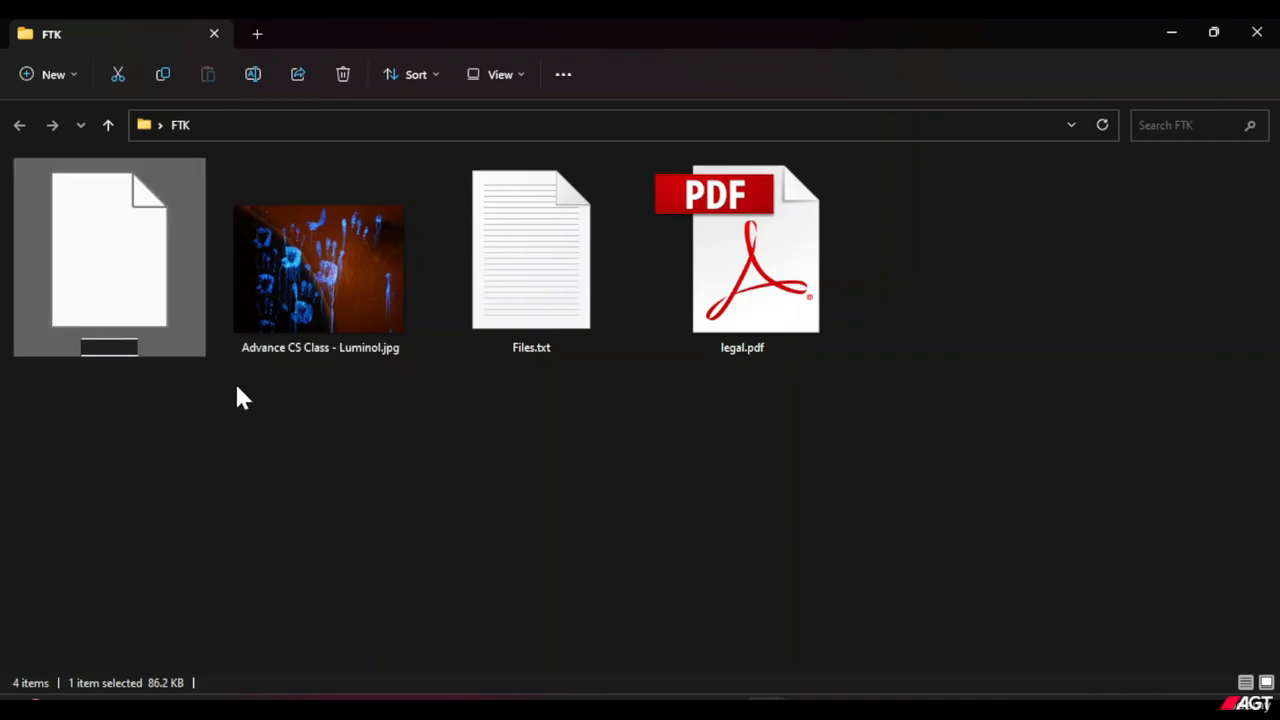
key("BackSpace")
key("BackSpace")
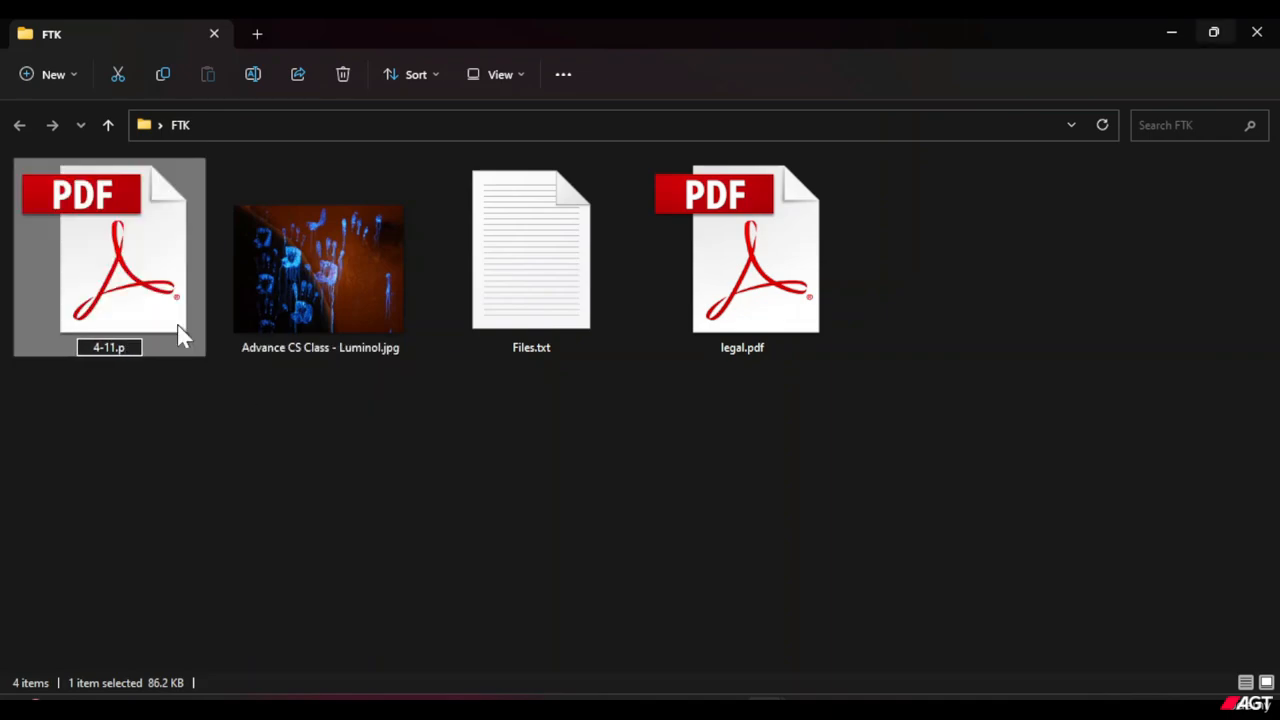
type("ng")
key("Return")
key("Escape")
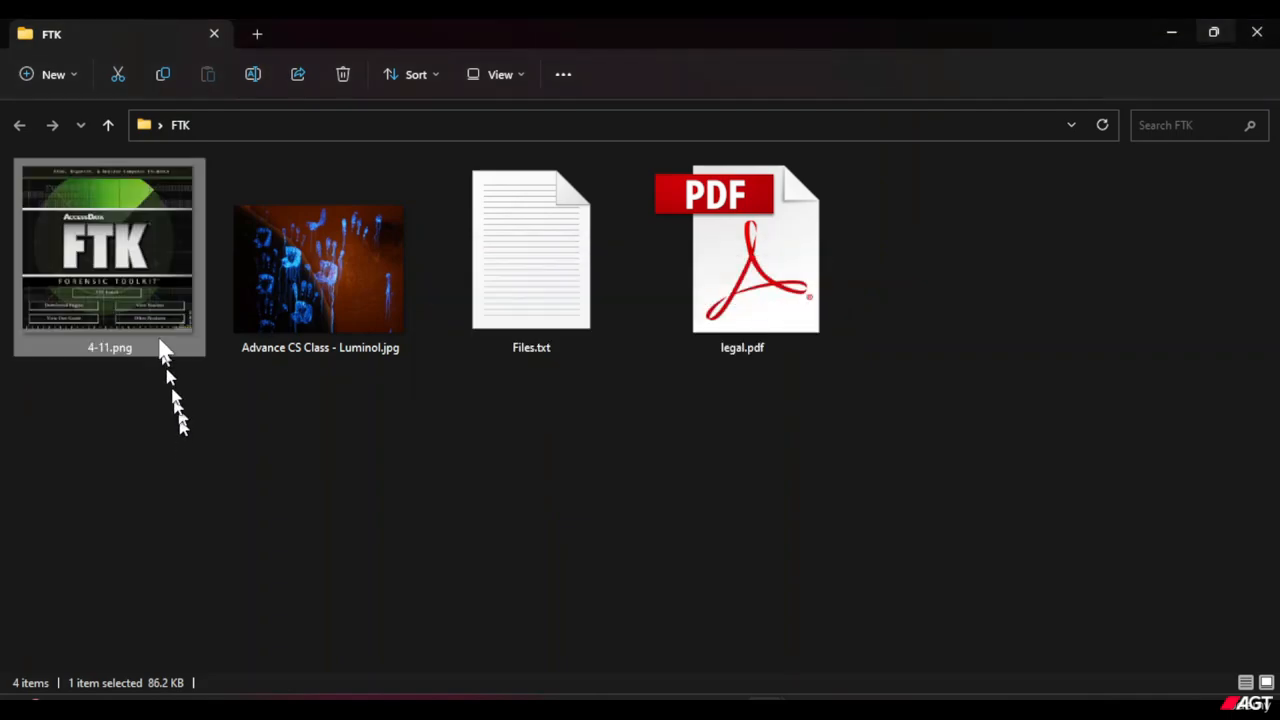
Open 4-11.png in the image viewer and examine the picture.
double_click(156, 328)
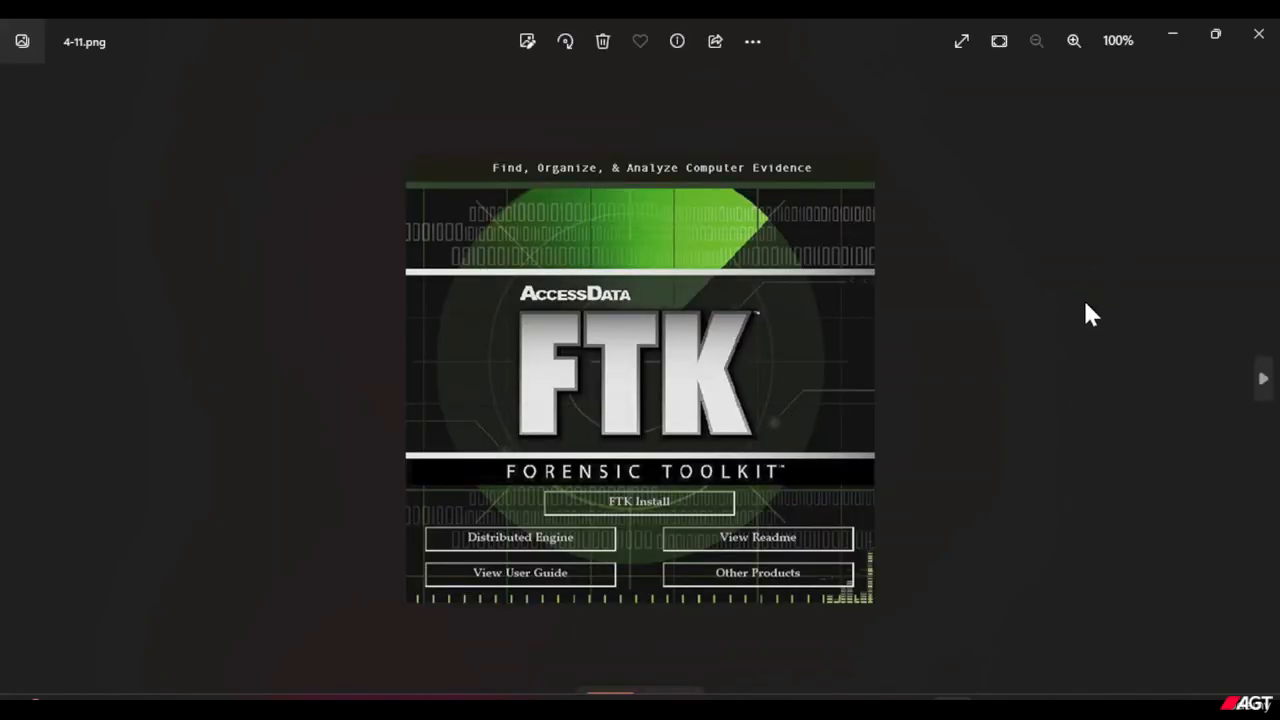
scroll(1085, 304, "up", 3)
scroll(1089, 314, "down", 3)
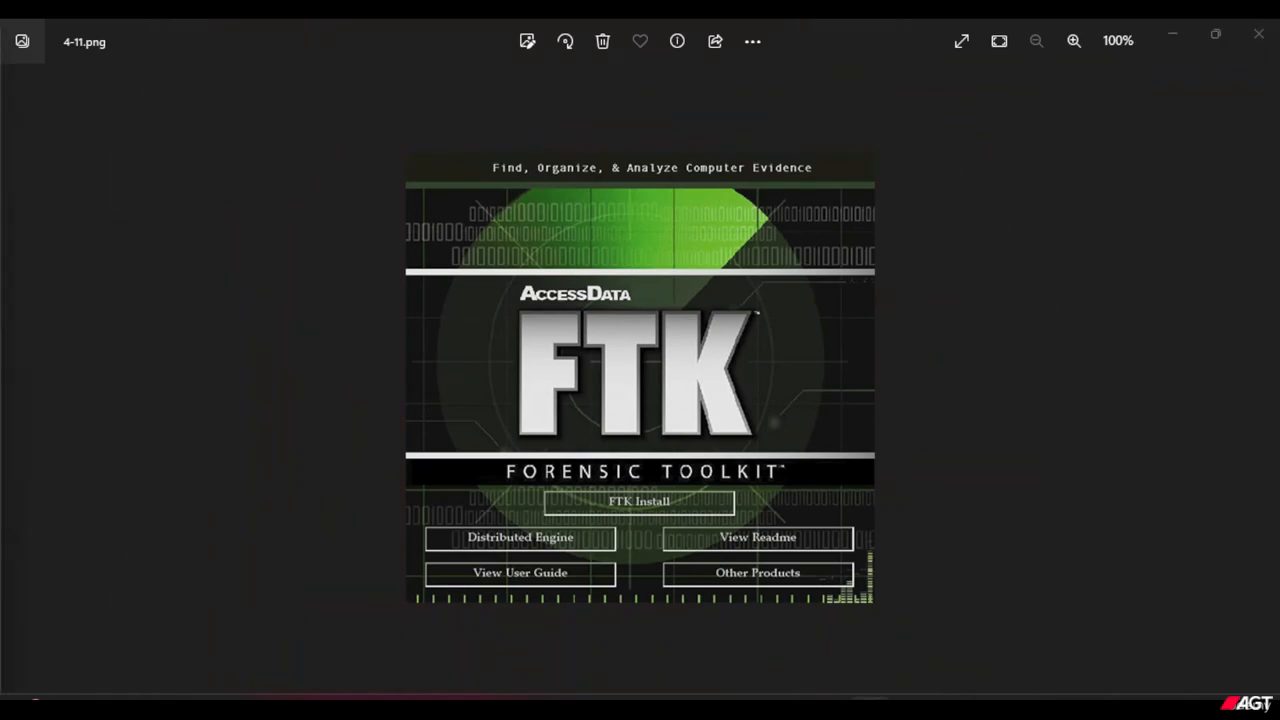
Switch to the file signature page in Firefox and look through the unfiltered 10-entry table.
scroll(608, 491, "down", 5)
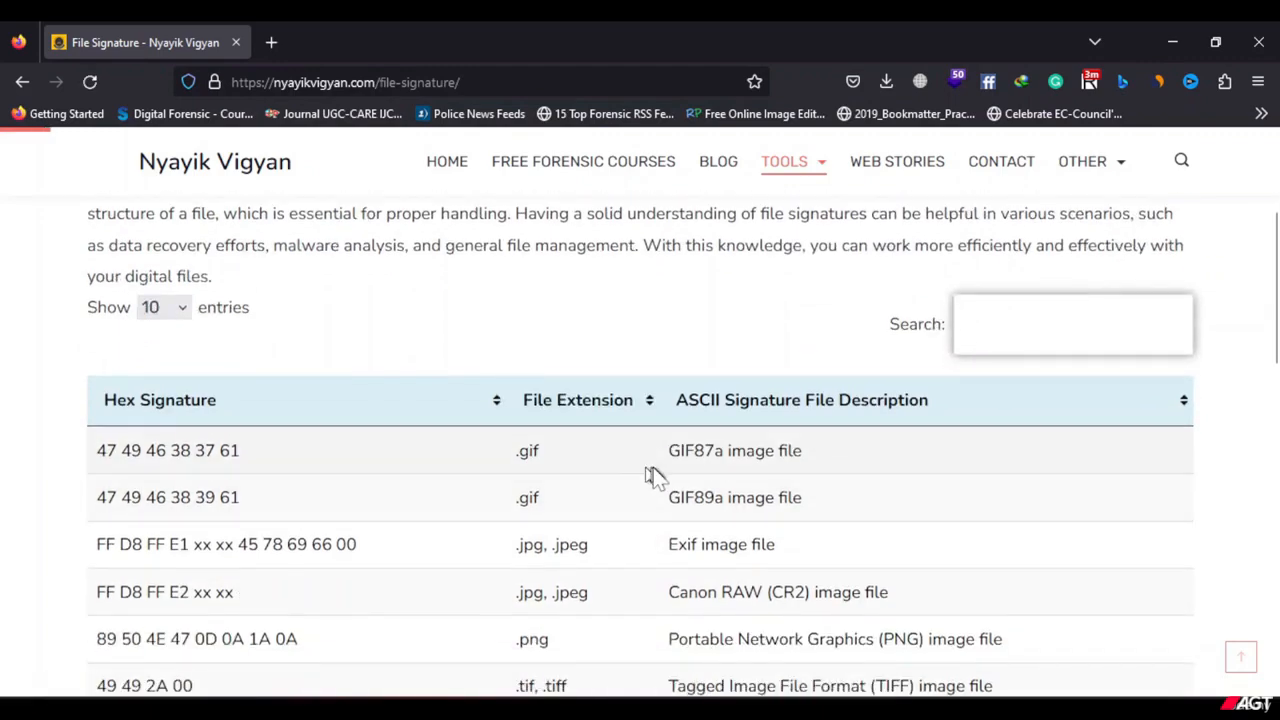
scroll(634, 477, "down", 5)
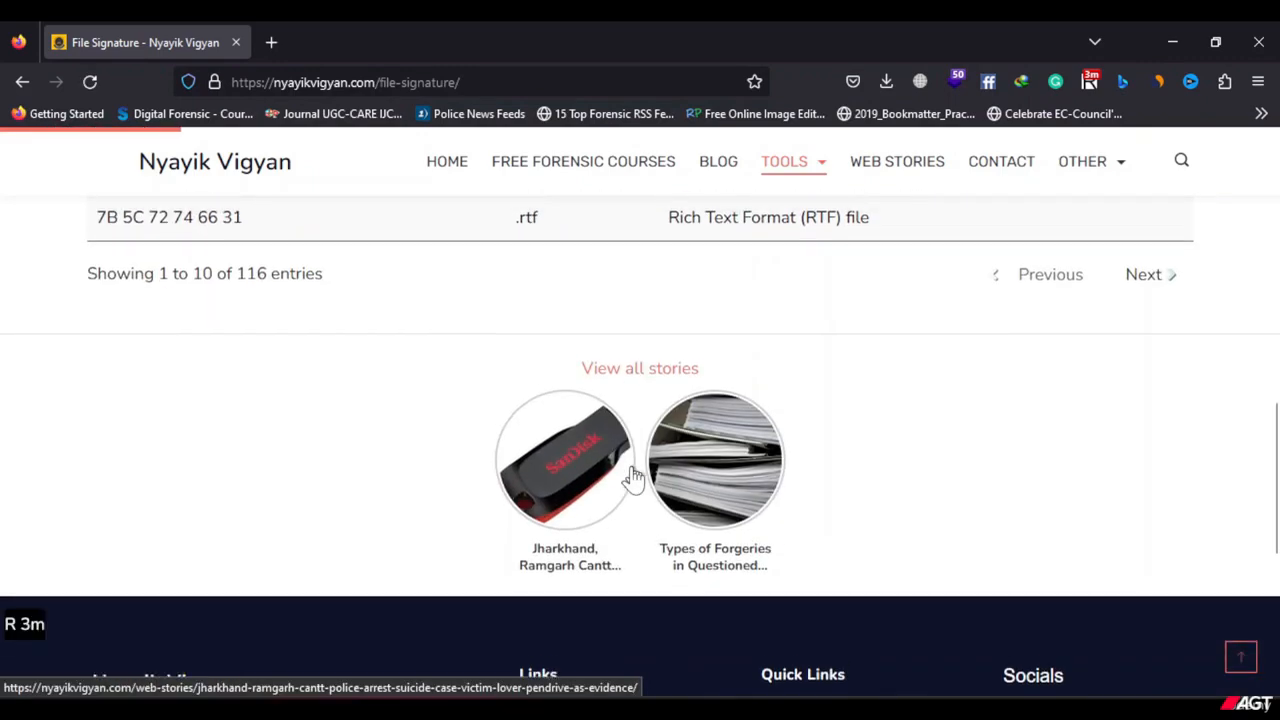
scroll(630, 478, "up", 5)
scroll(380, 505, "down", 3)
scroll(420, 500, "up", 1)
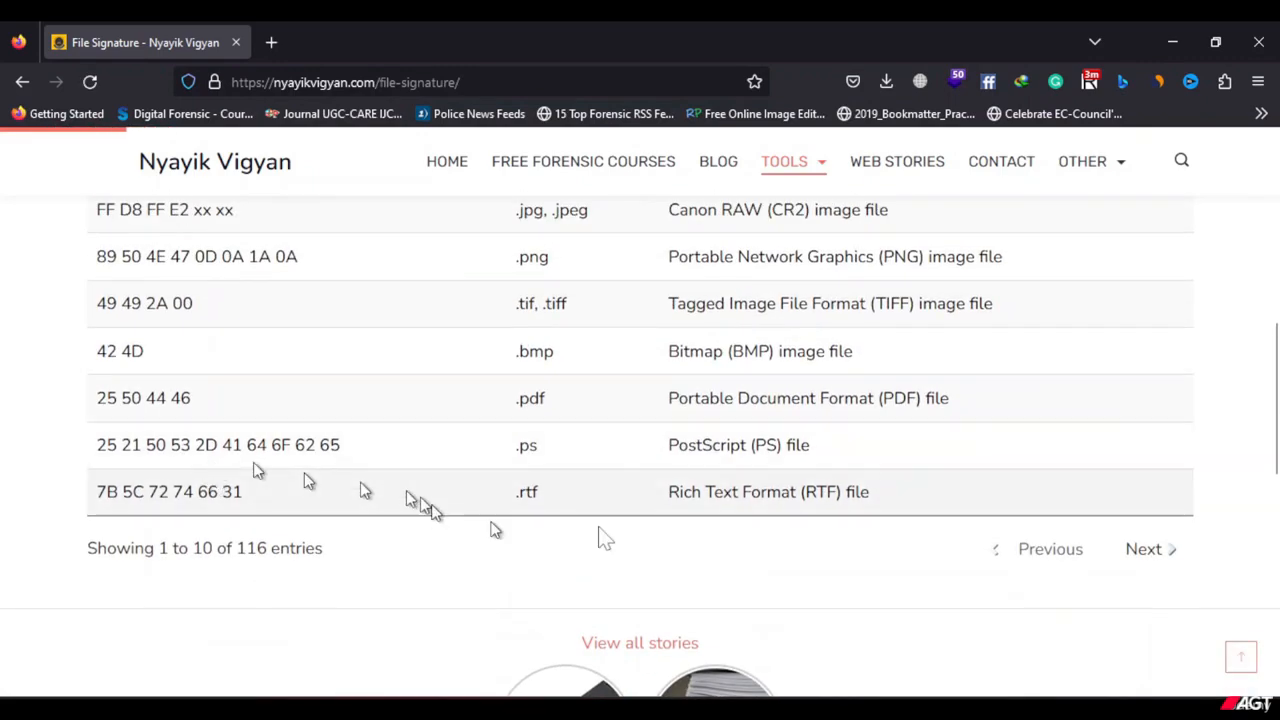
scroll(296, 432, "up", 3)
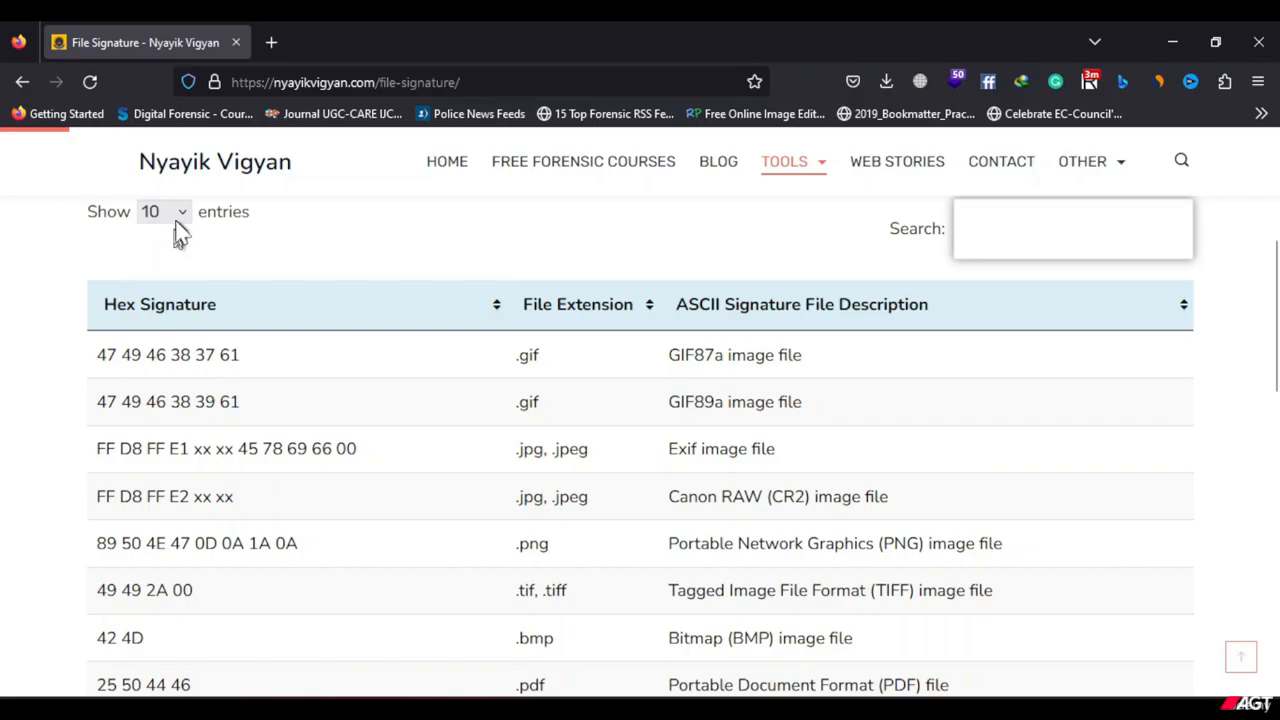
Set the signature table to show 100 entries and look through the expanded list.
left_click(168, 213)
left_click(157, 338)
scroll(360, 440, "down", 10)
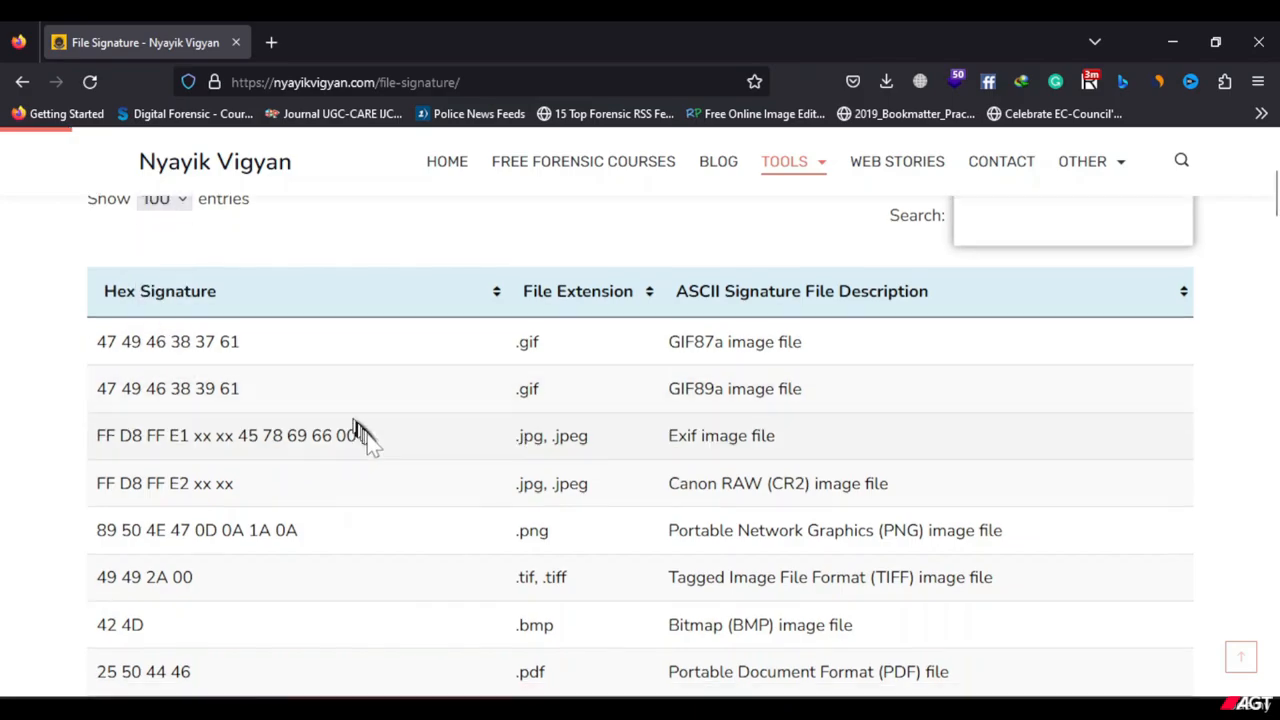
scroll(385, 460, "down", 20)
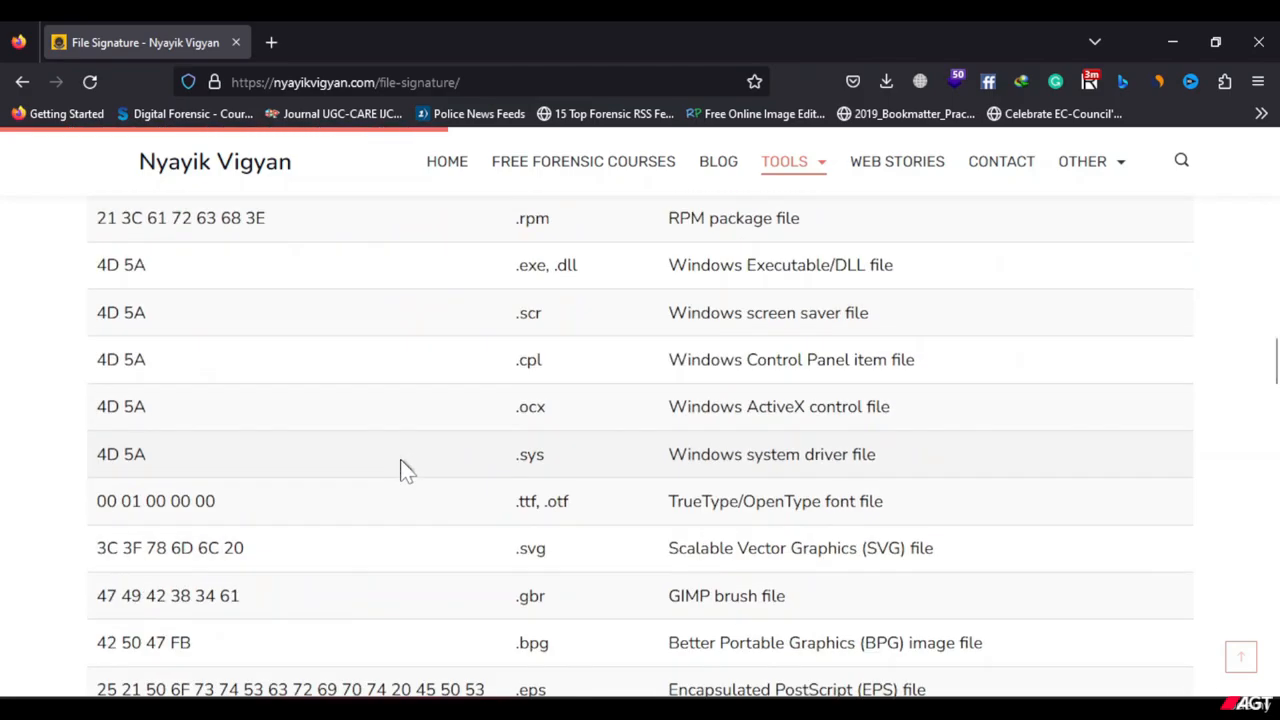
scroll(410, 475, "up", 20)
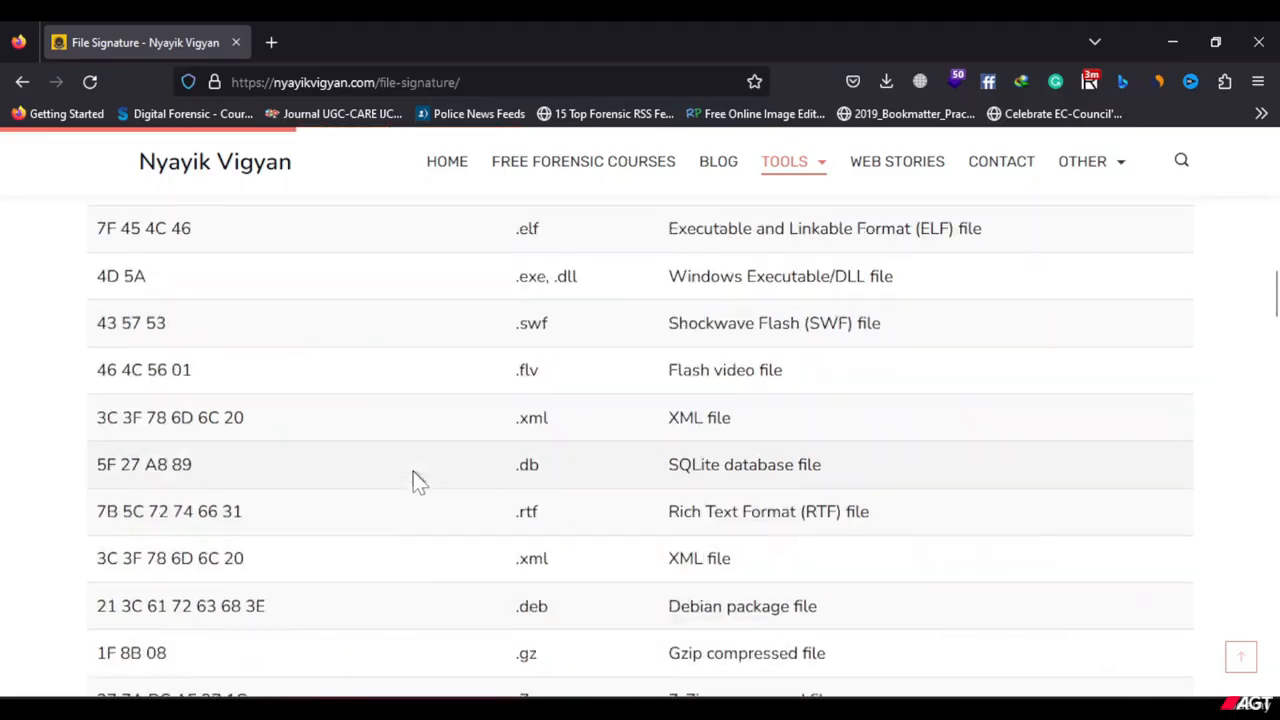
scroll(390, 448, "down", 3)
scroll(329, 480, "up", 1)
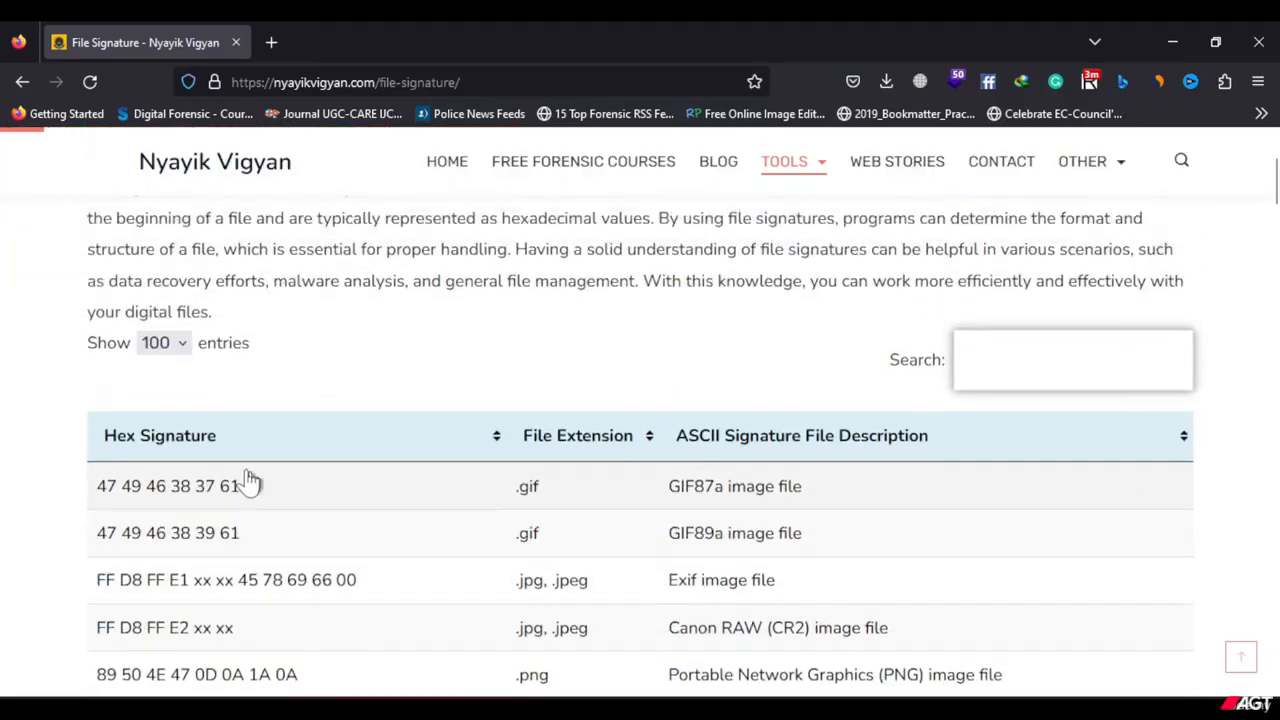